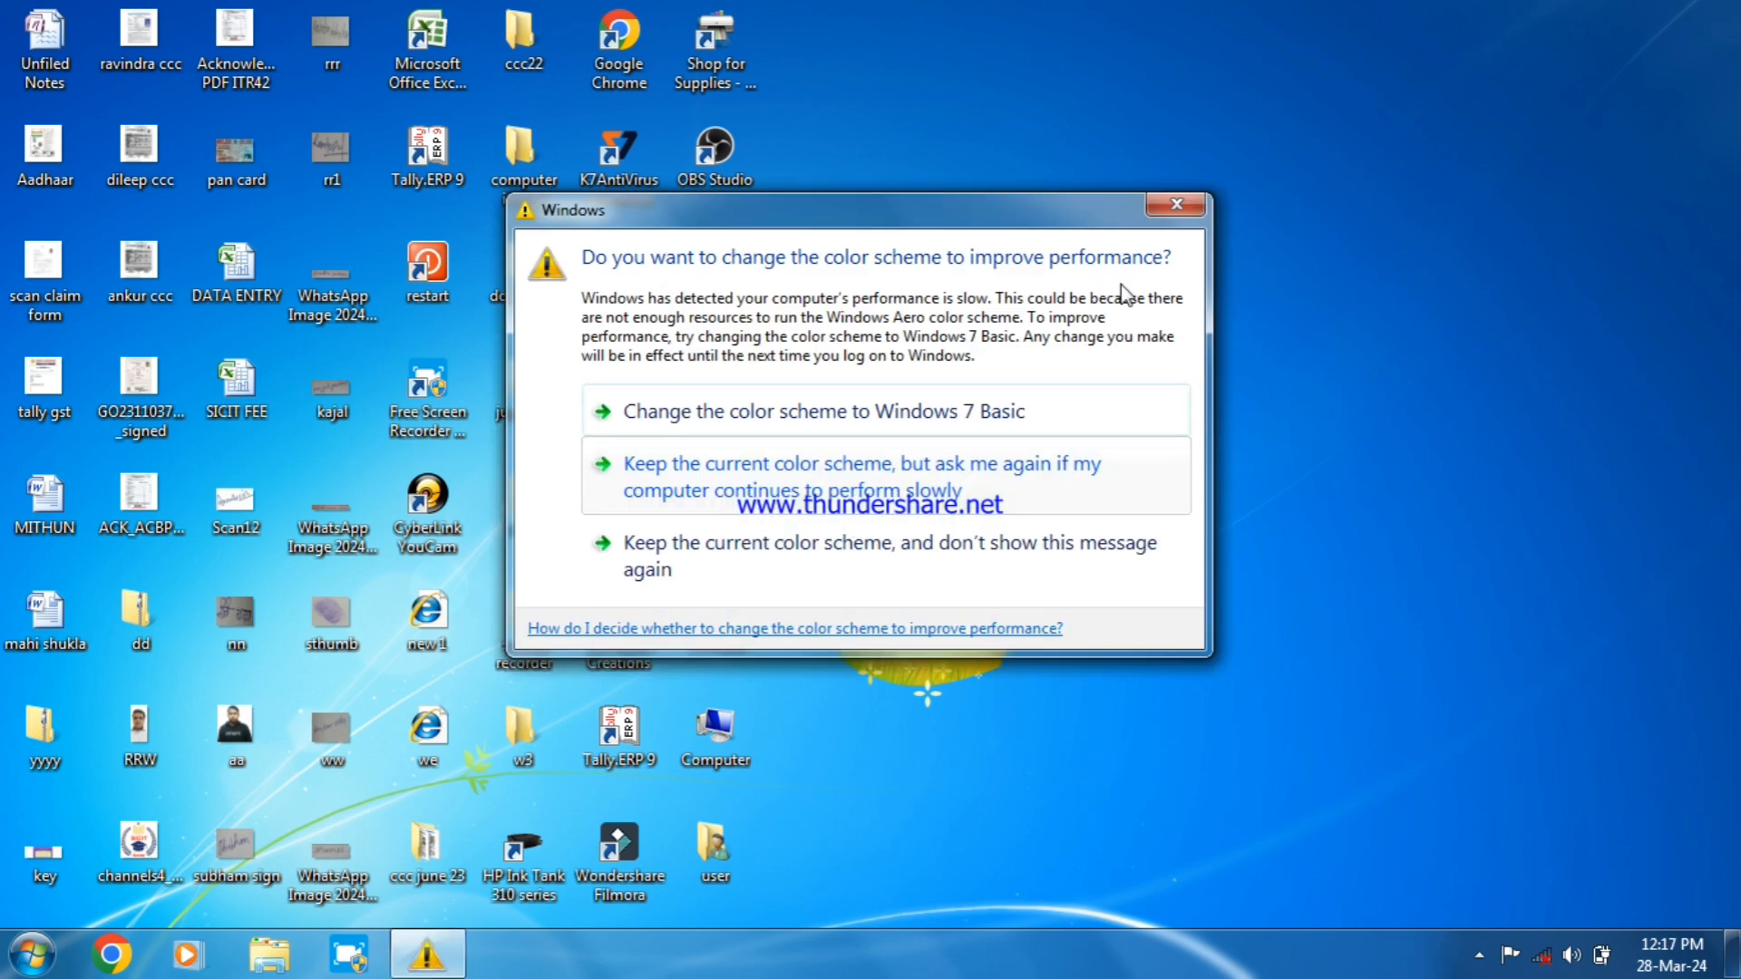
Dismiss the Windows color scheme prompt and launch Microsoft Excel with the Run command excel
{"action": "left_click", "coordinate": [1188, 207]}
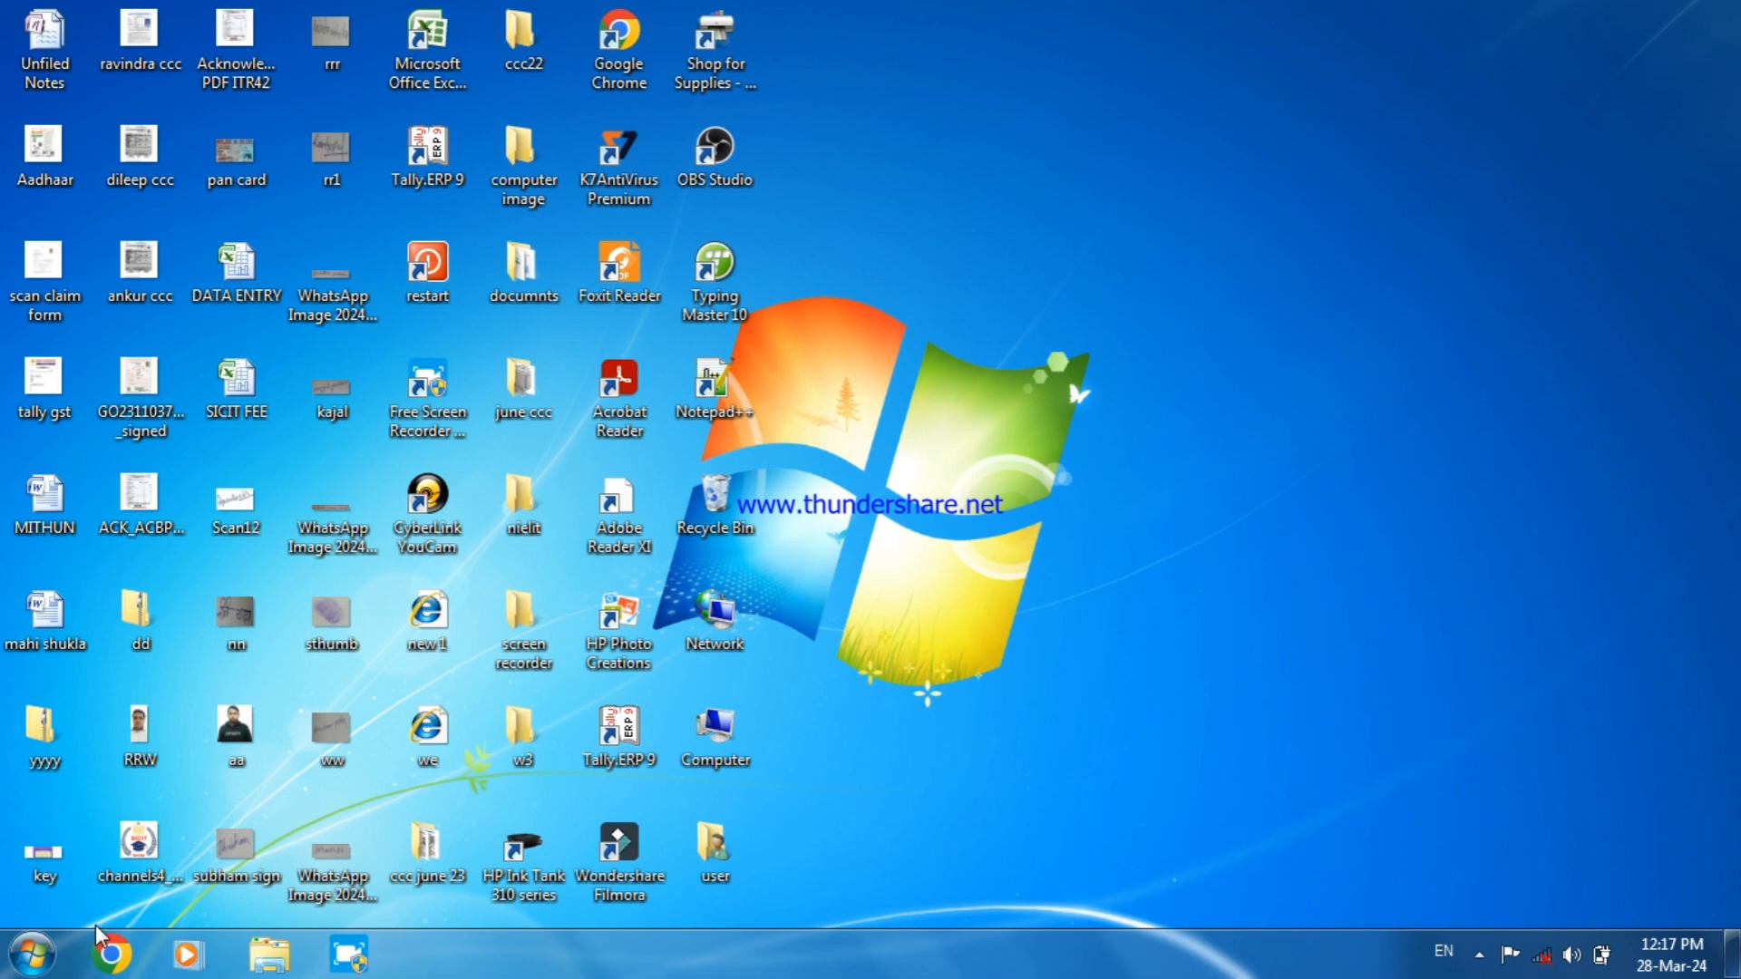
{"action": "key", "text": "super+r"}
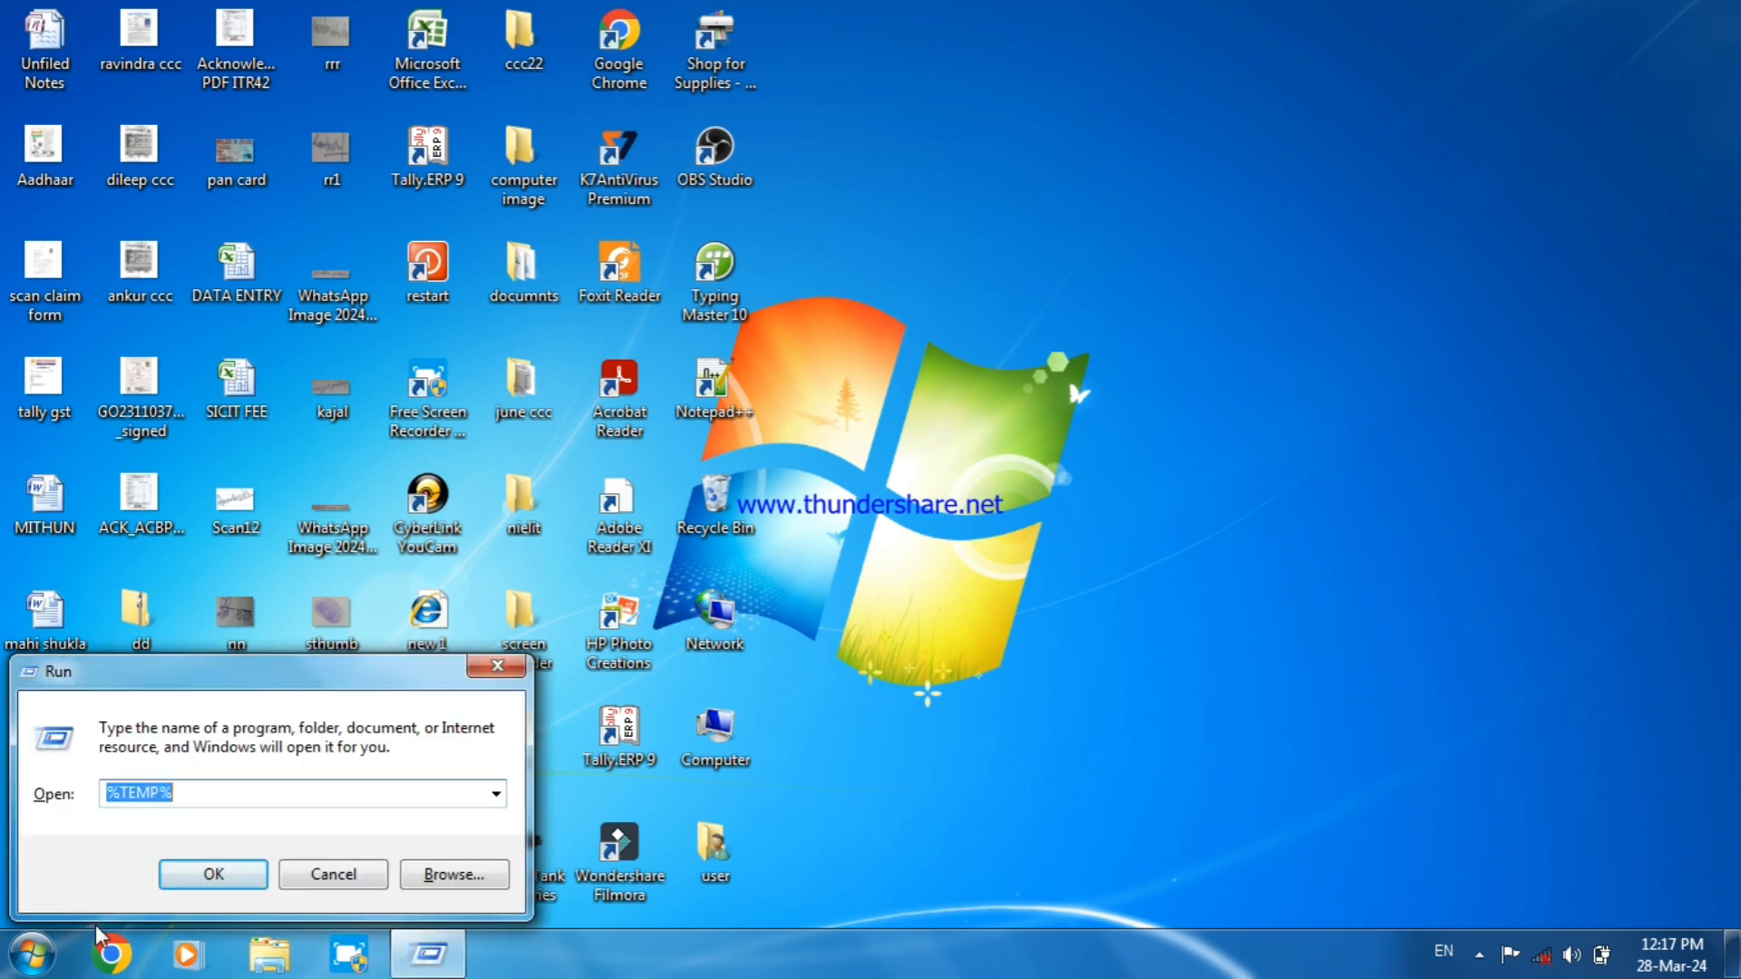
{"action": "type", "text": "exce"}
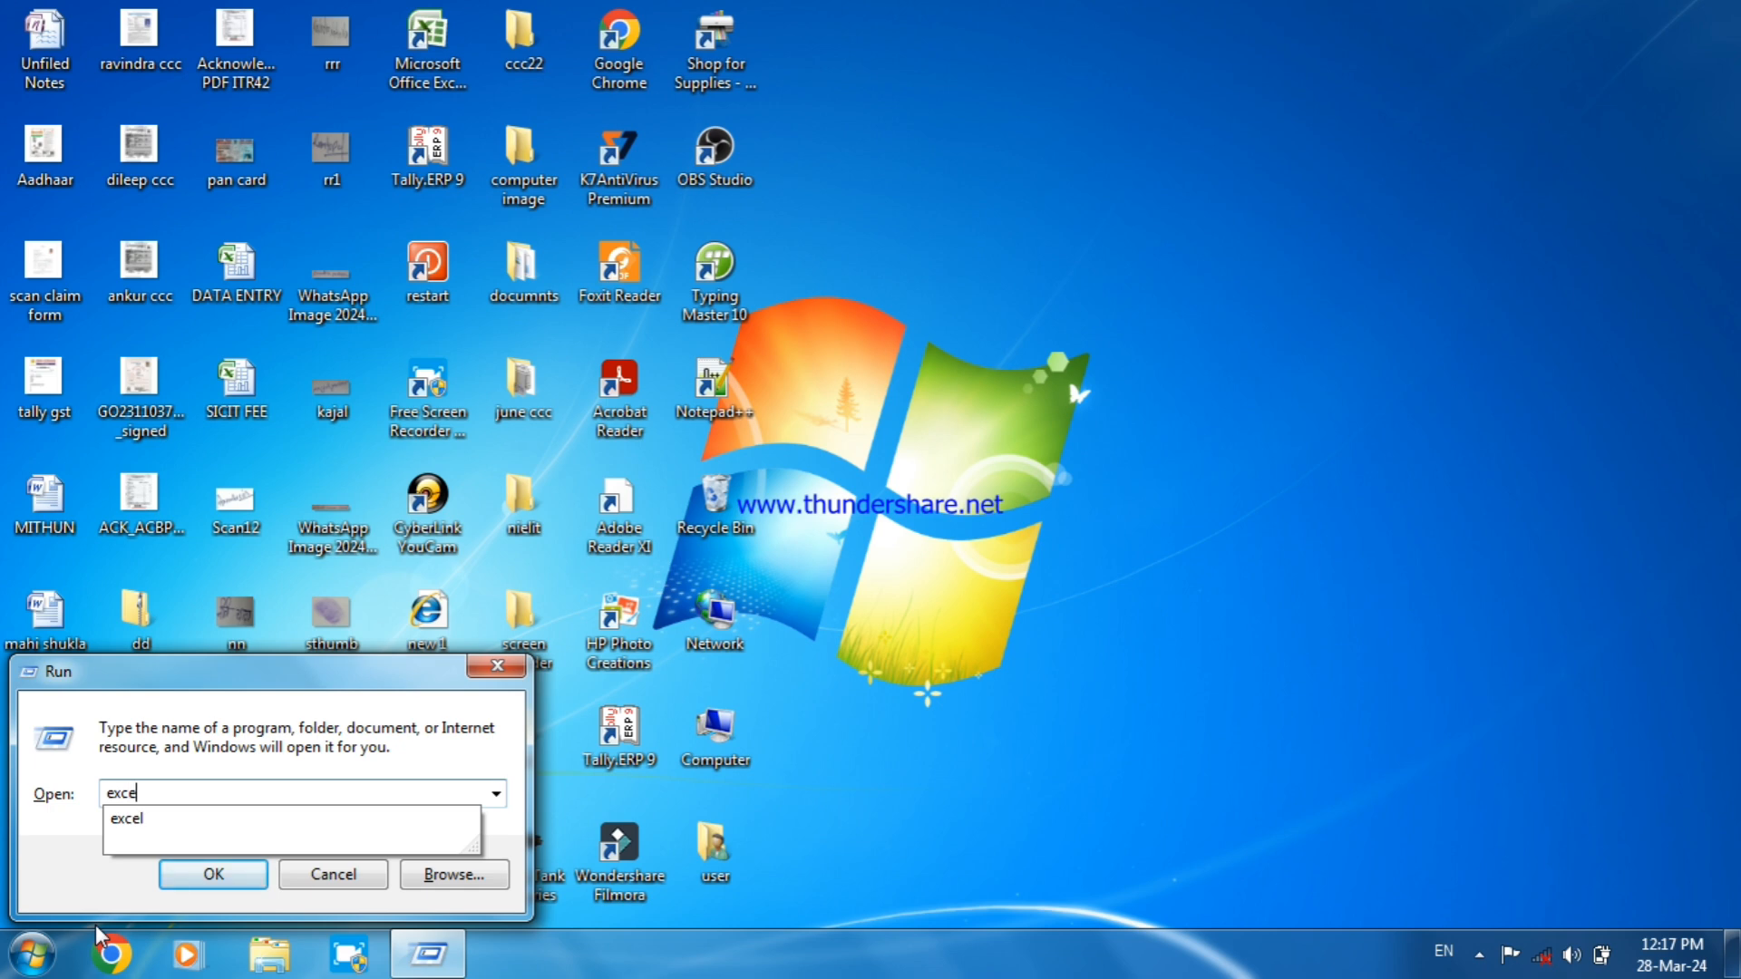
{"action": "type", "text": "l"}
{"action": "key", "text": "Return"}
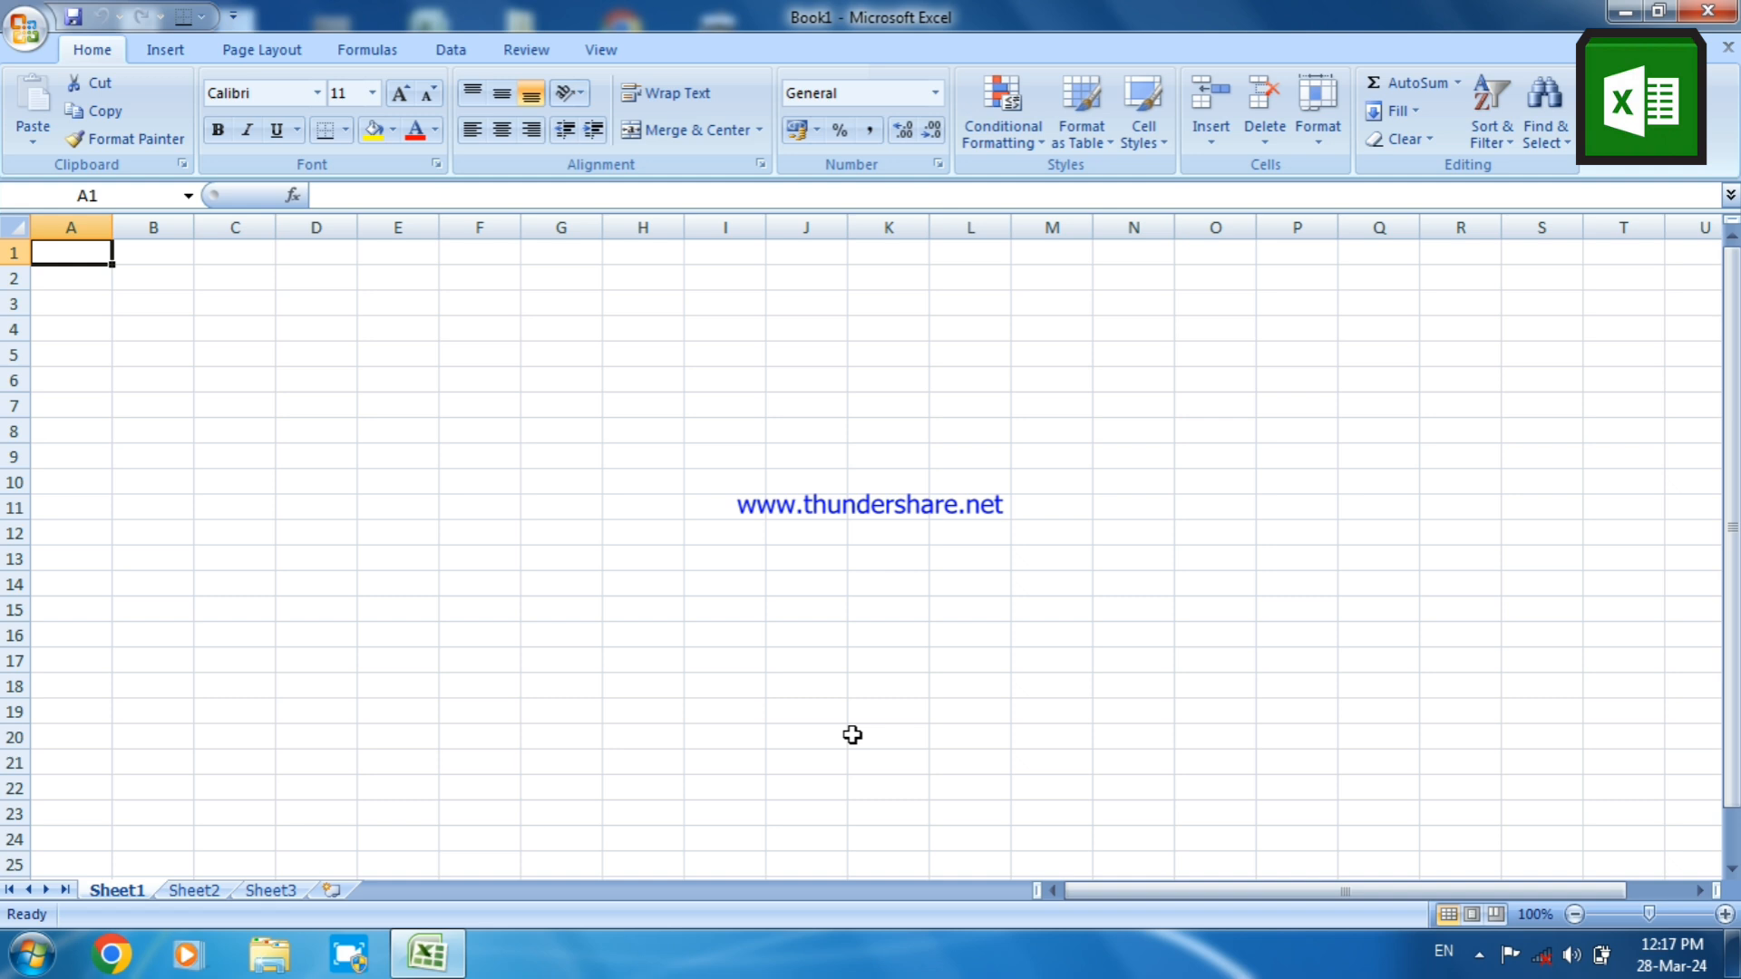
Jump to the worksheet's last row and last column, cell XFD1048576, and dismiss the color scheme prompt
{"action": "key", "text": "ctrl+Down"}
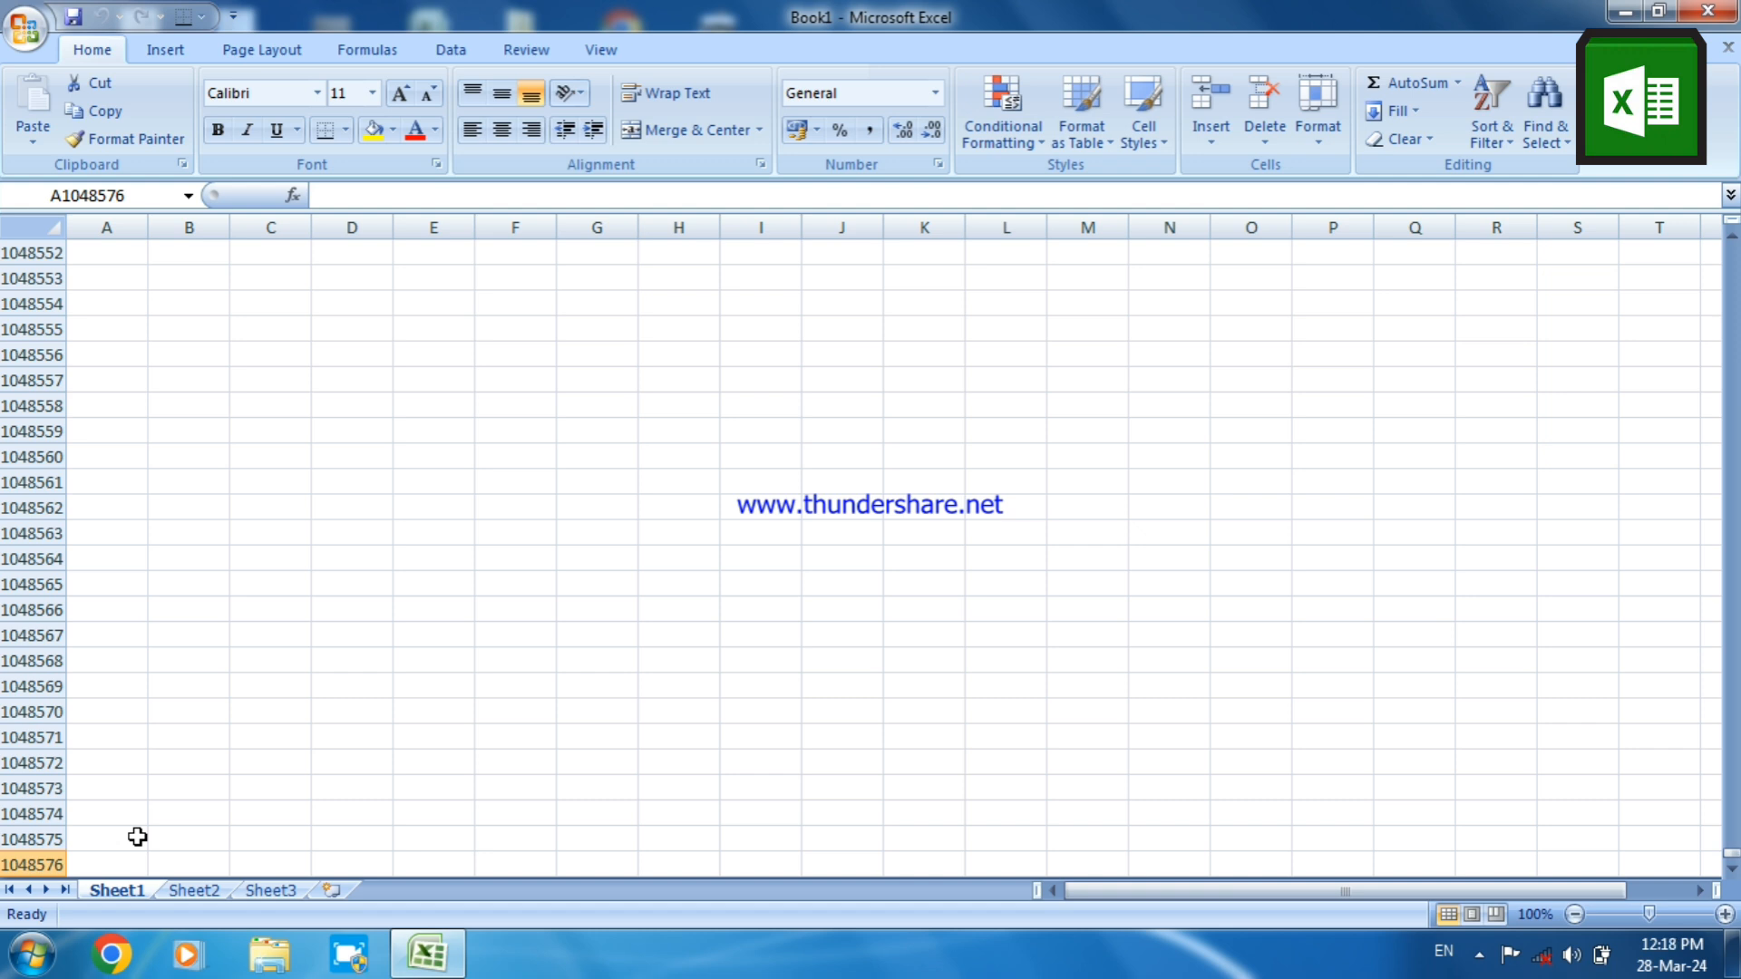
{"action": "key", "text": "ctrl+Right"}
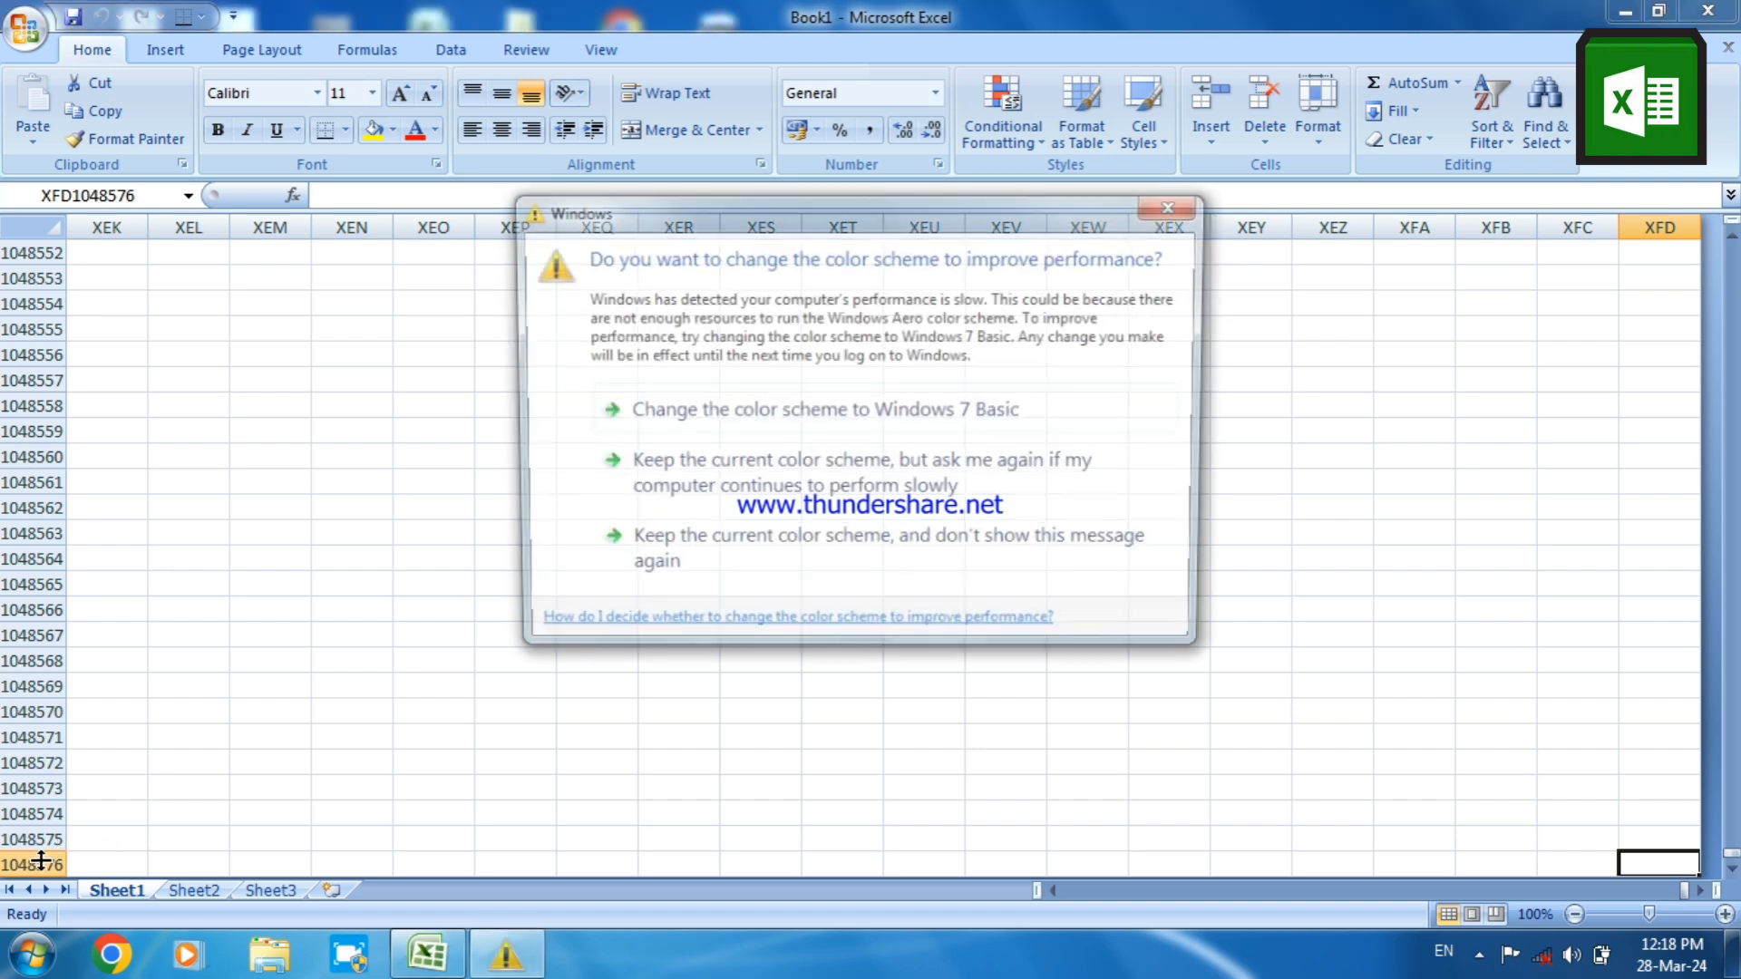
{"action": "left_click", "coordinate": [1177, 205]}
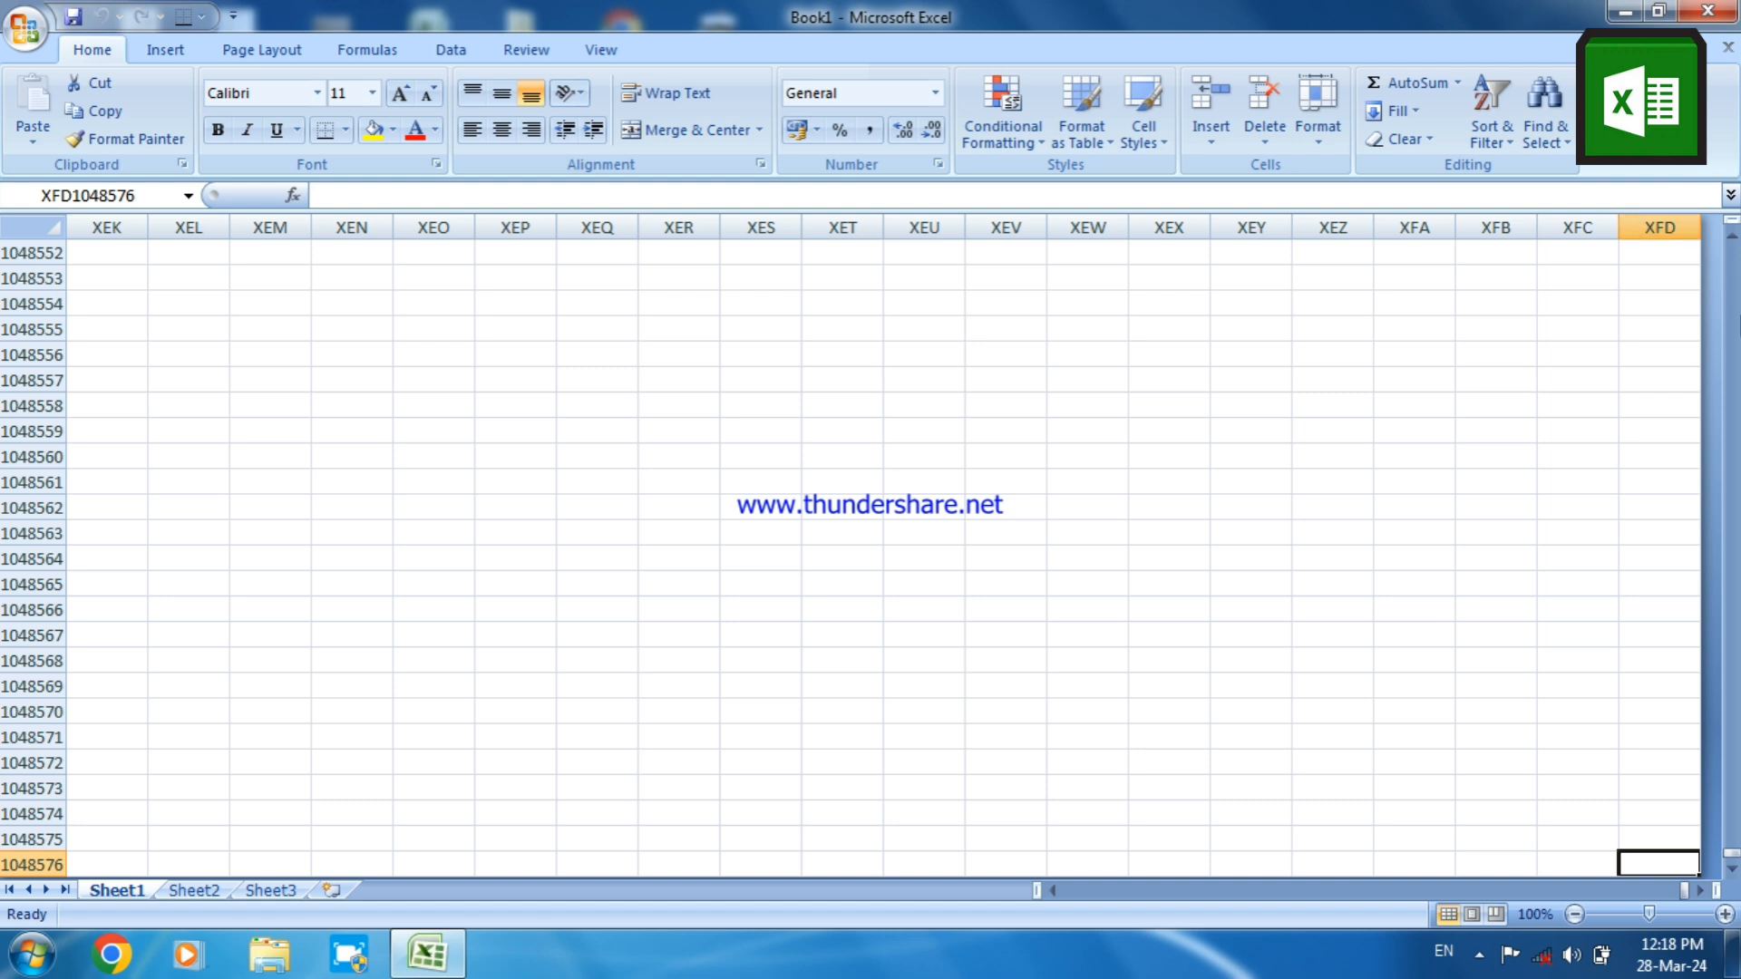
{"action": "left_click", "coordinate": [1734, 327]}
{"action": "left_click", "coordinate": [1735, 327]}
{"action": "left_click", "coordinate": [1735, 326]}
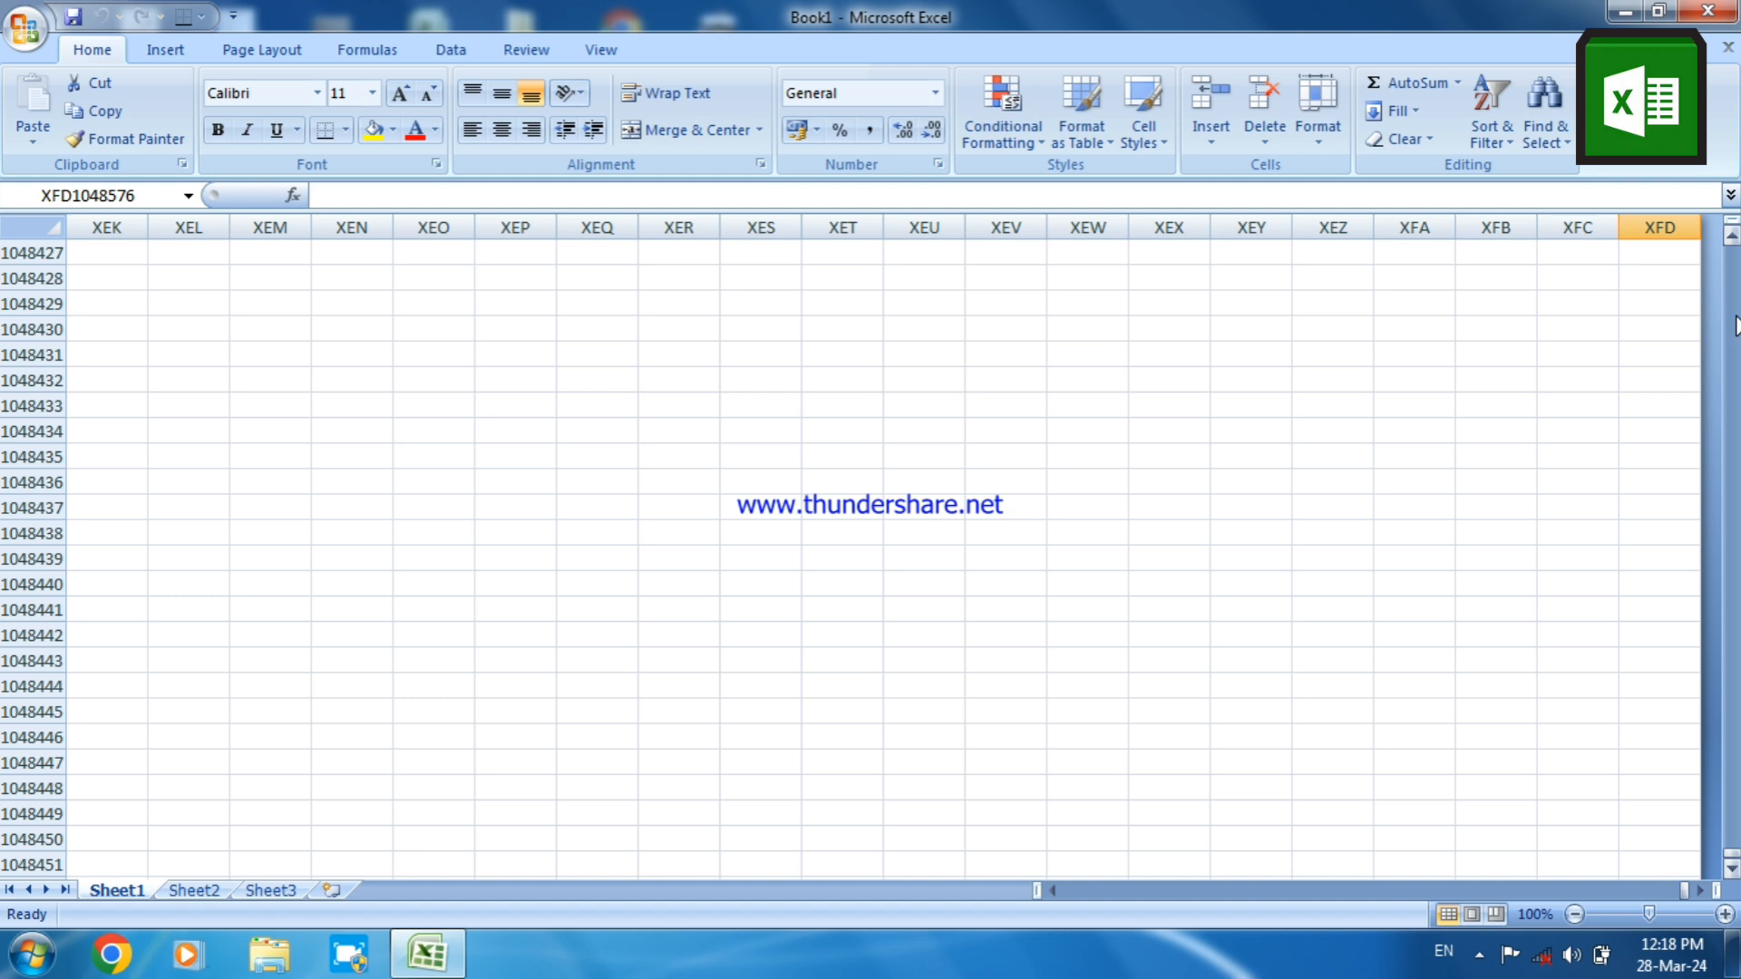
{"action": "left_click", "coordinate": [1043, 508]}
{"action": "left_click", "coordinate": [814, 488]}
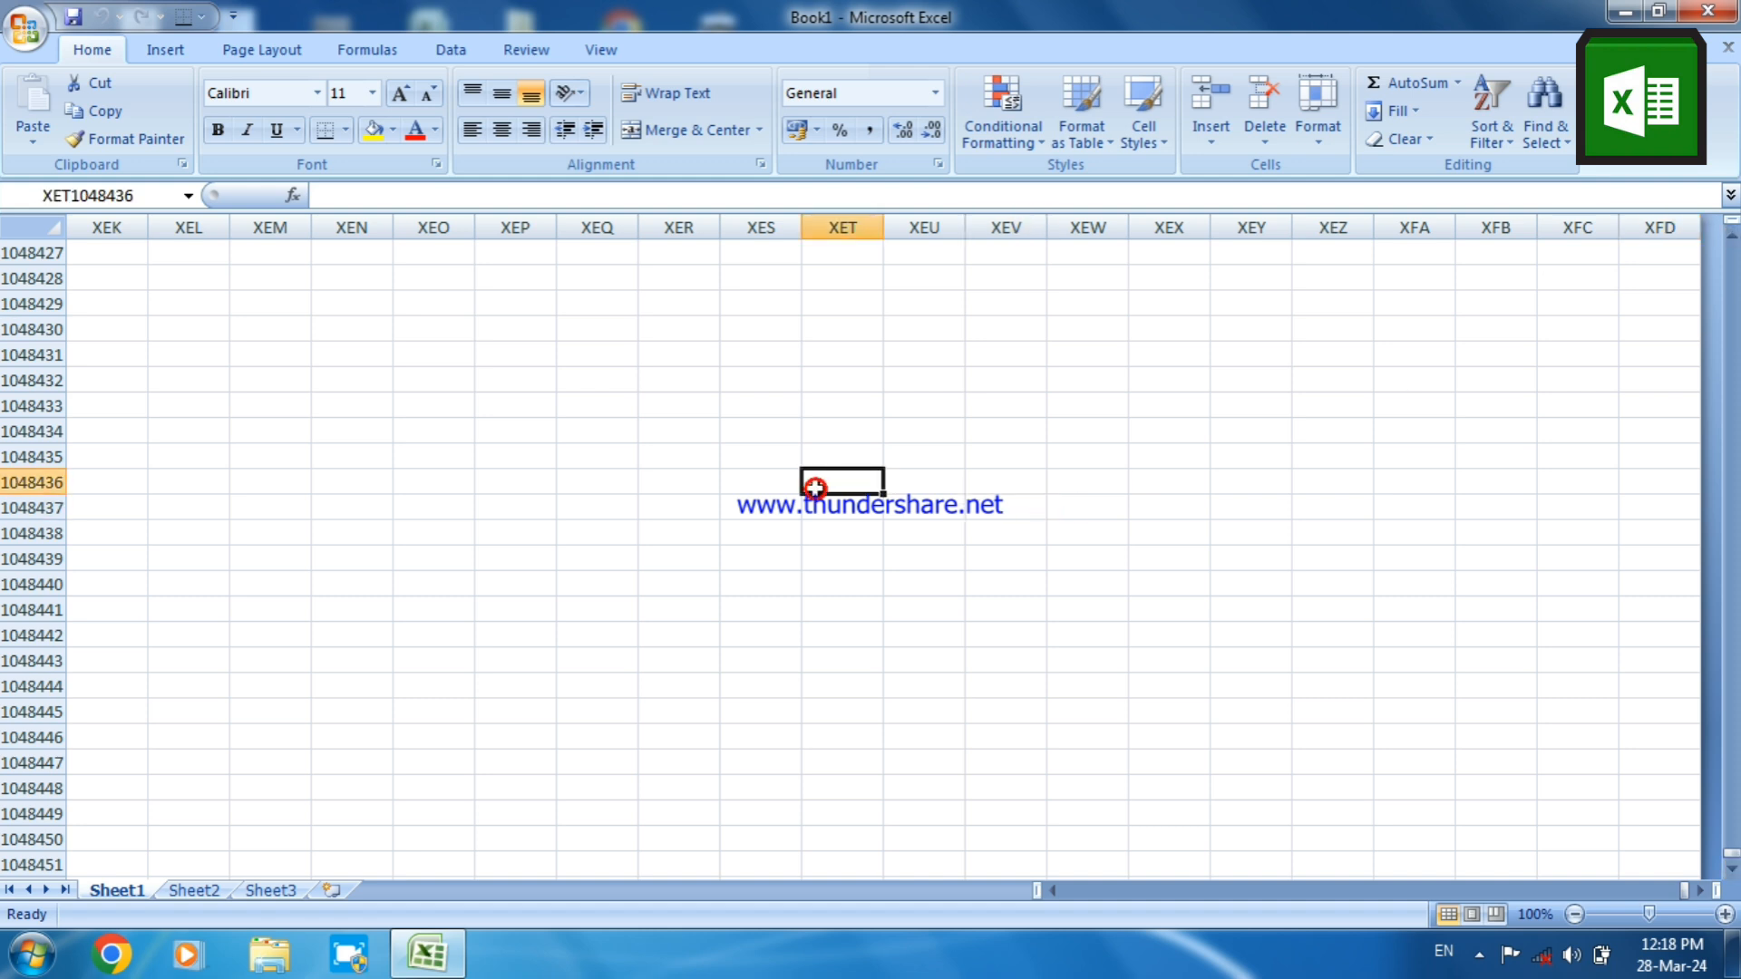
{"action": "left_click", "coordinate": [588, 427]}
{"action": "left_click", "coordinate": [792, 429]}
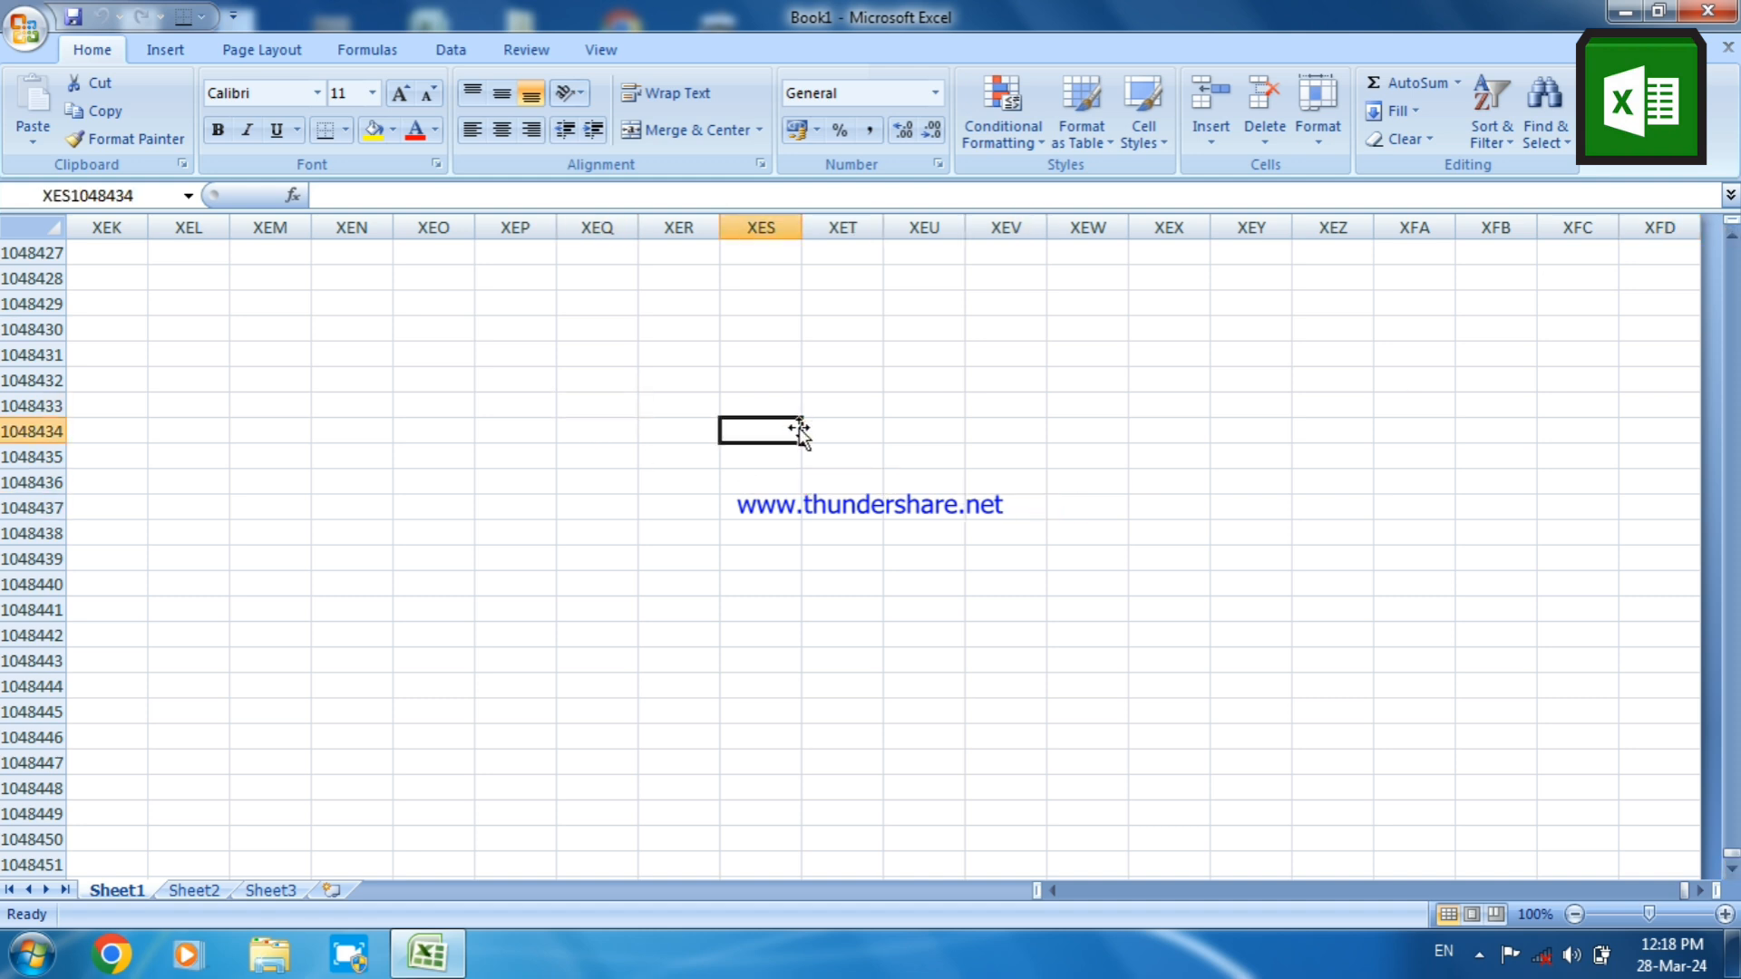
{"action": "left_click", "coordinate": [591, 454]}
{"action": "left_click", "coordinate": [744, 399]}
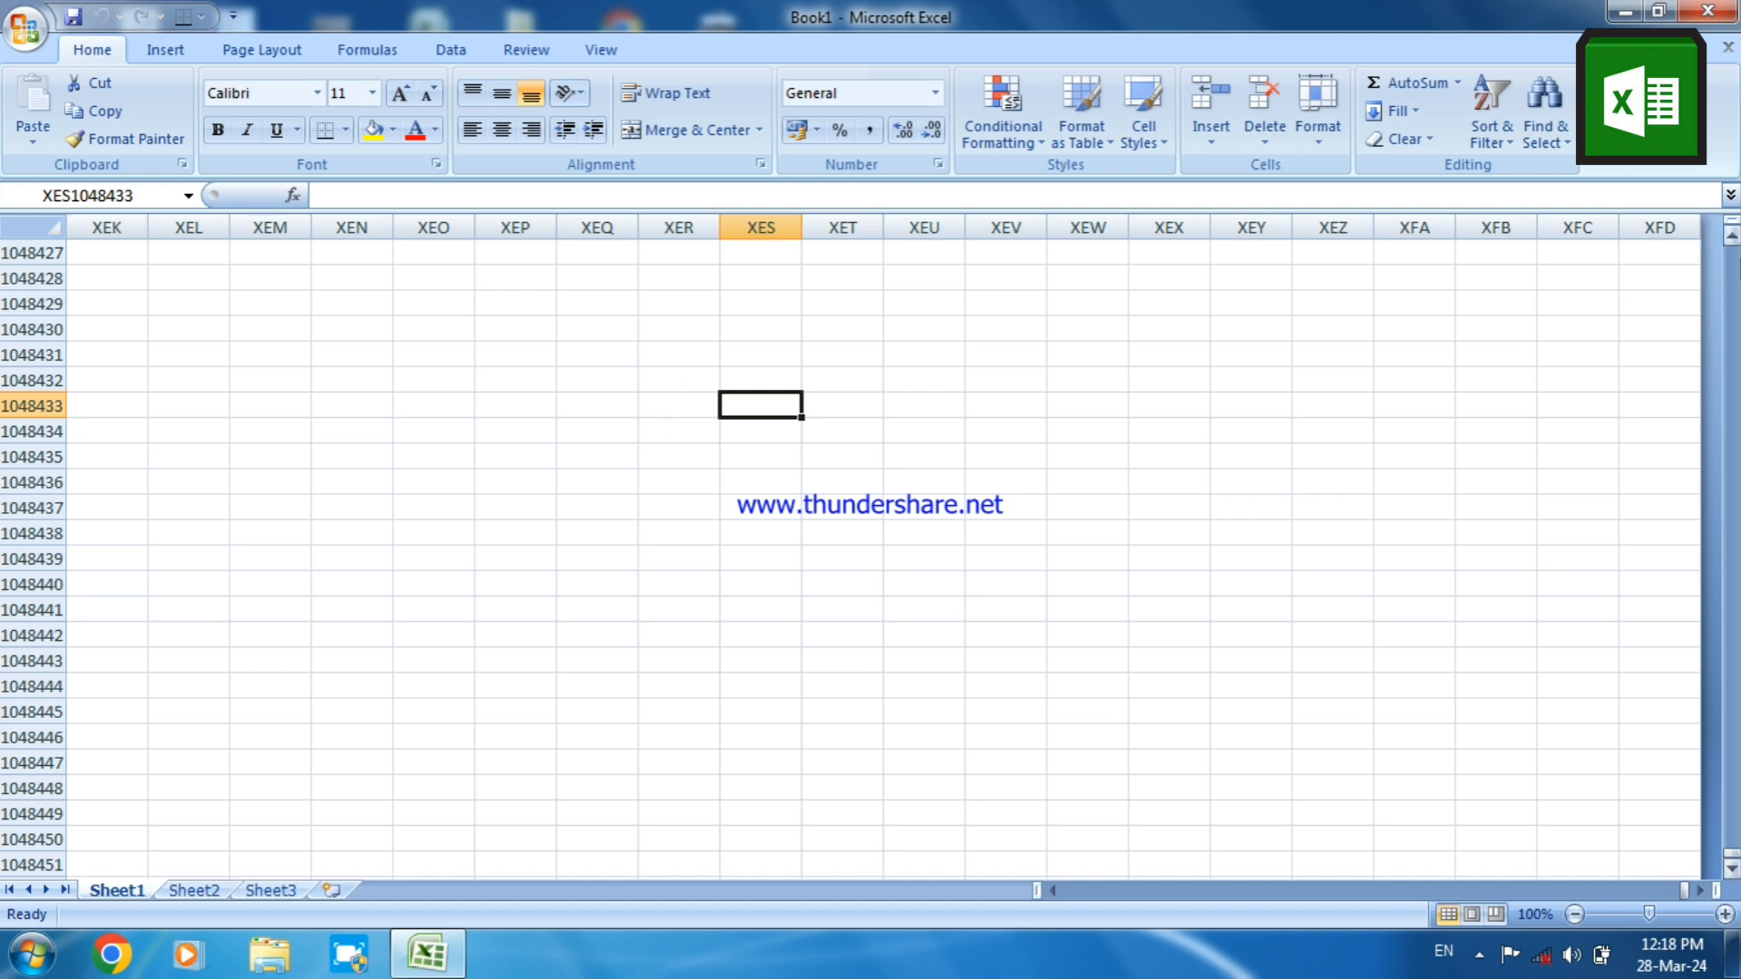
Return to the worksheet's first row and first column, cell A1
{"action": "key", "text": "ctrl+Up"}
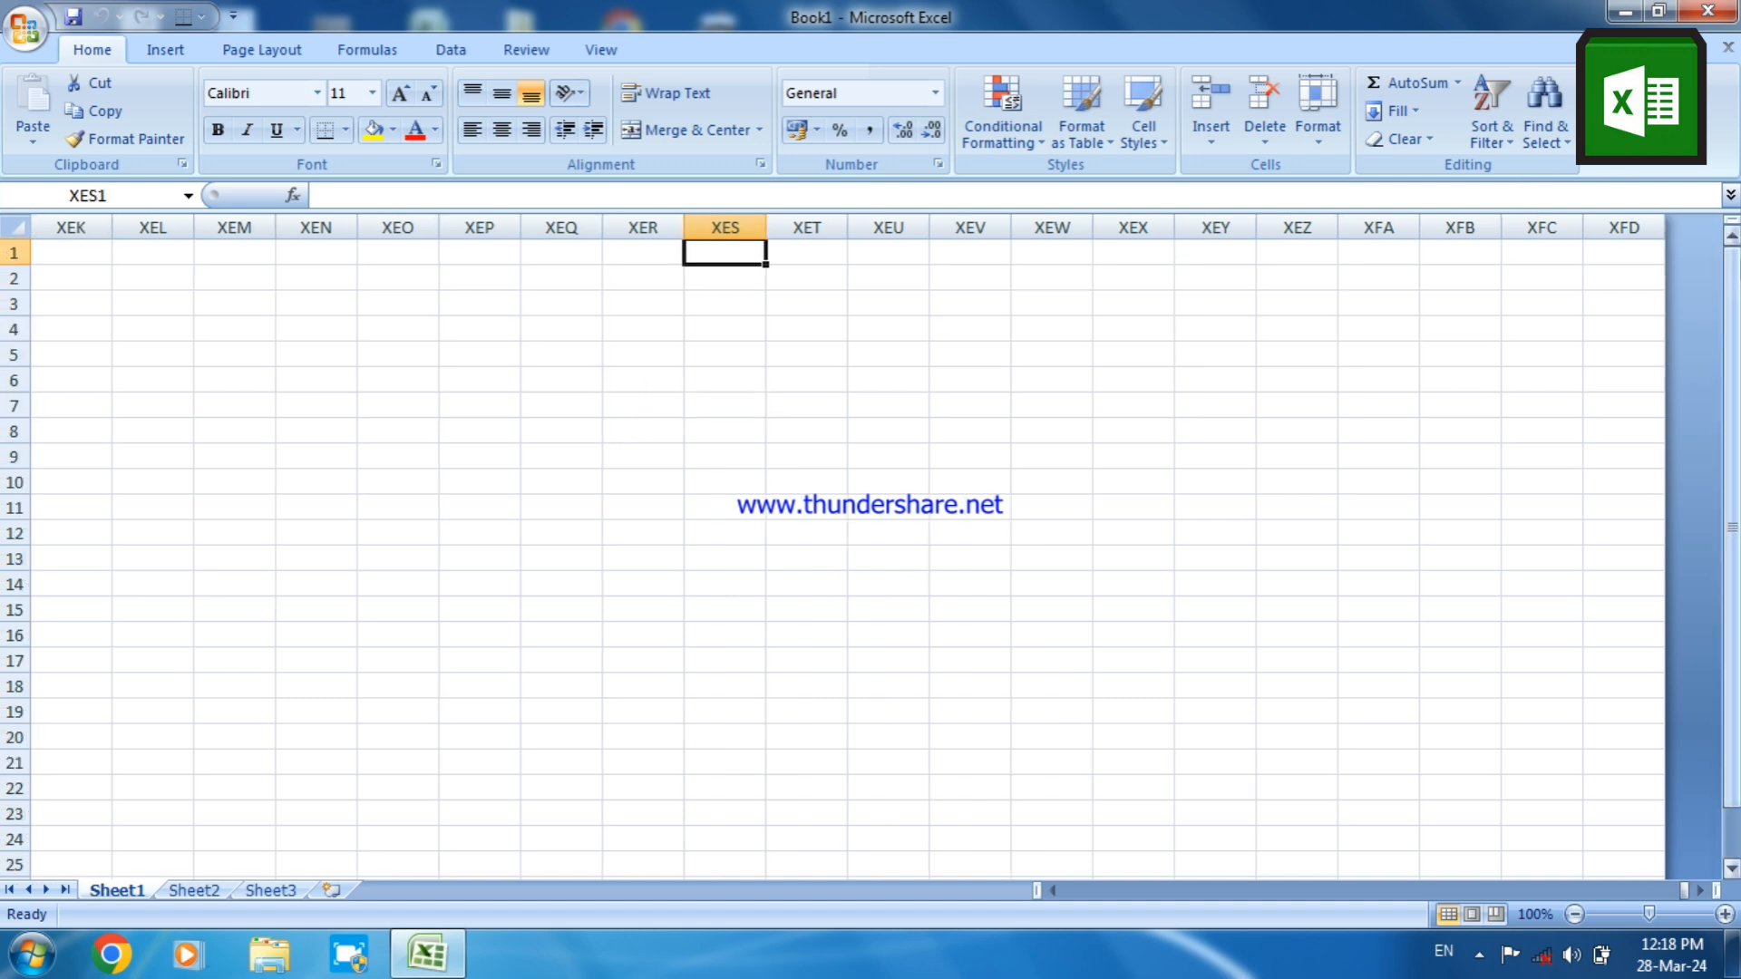
{"action": "key", "text": "ctrl+Left"}
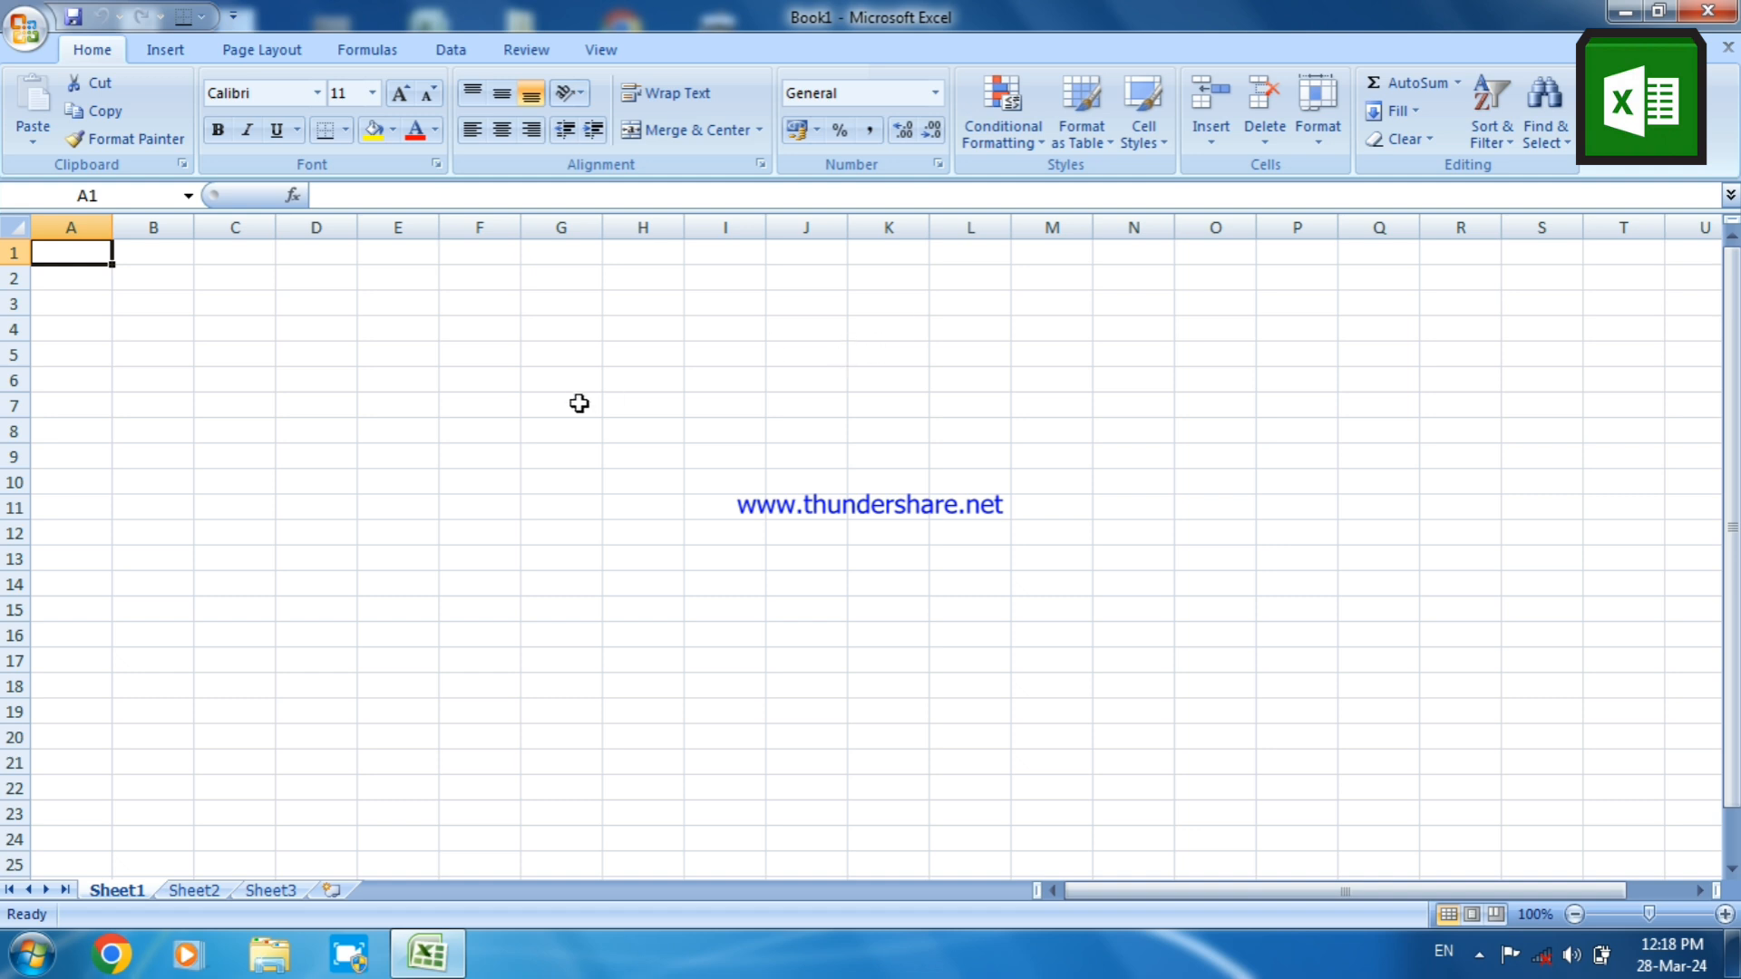
Select cells G7, C4, H3, B2 and C3 in turn to check their cell references, and dismiss the color scheme prompt
{"action": "left_click", "coordinate": [579, 404]}
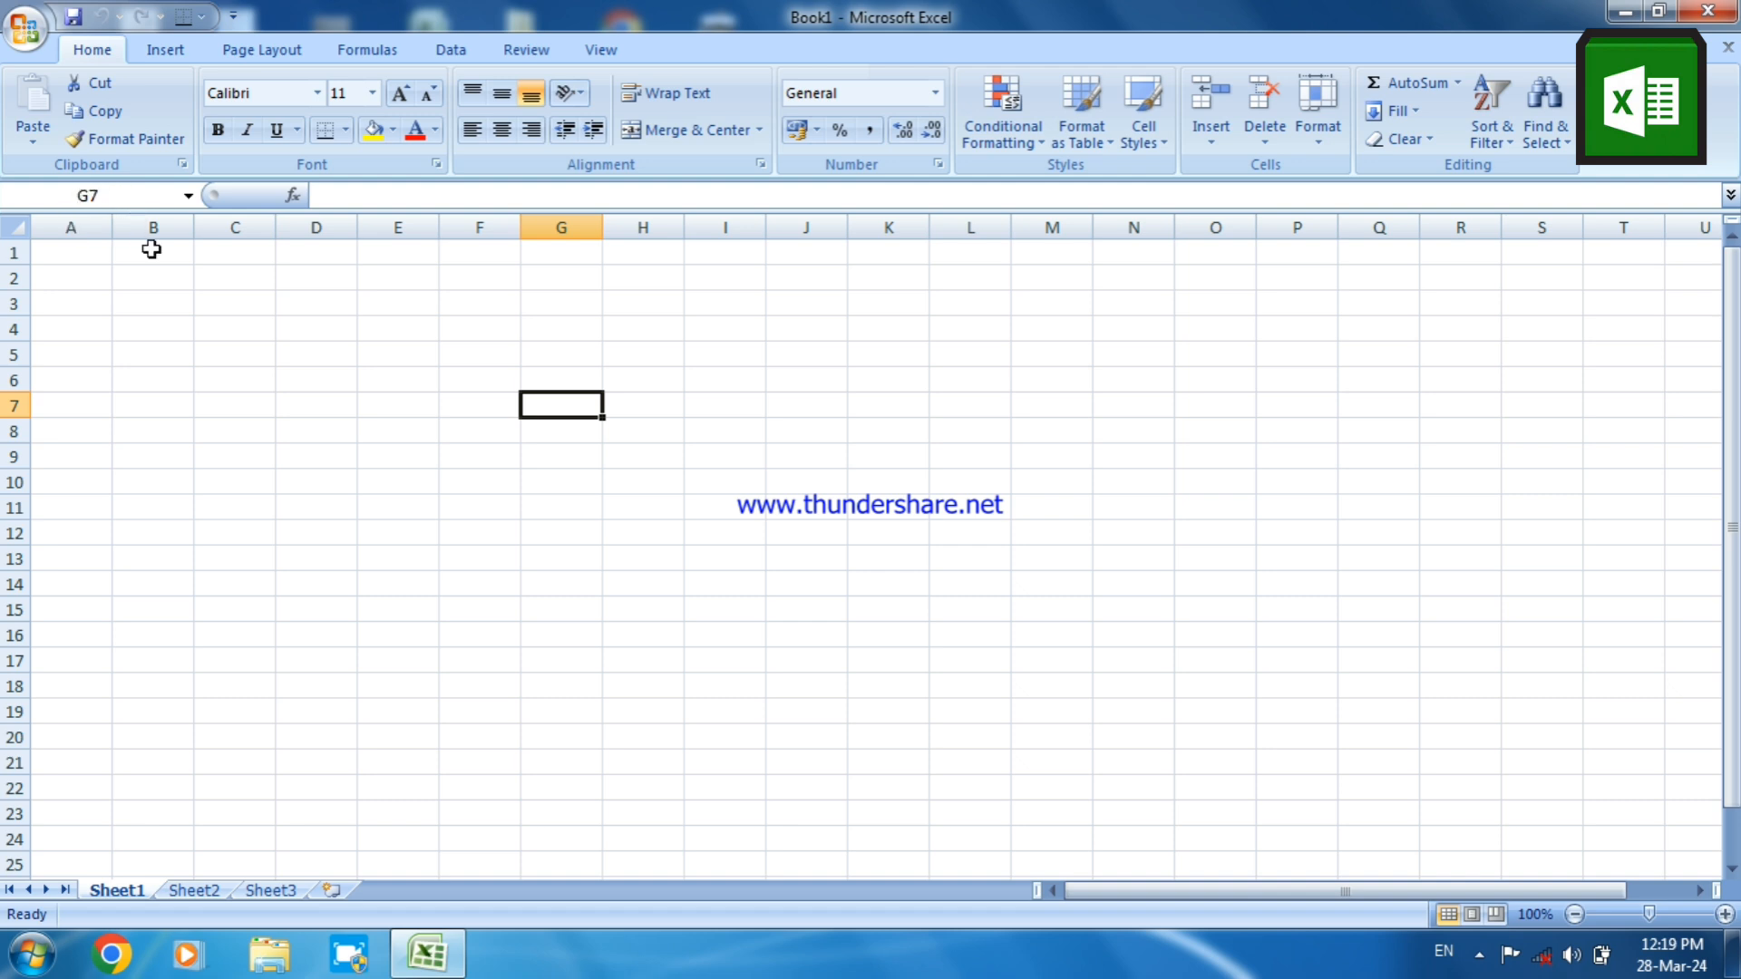
{"action": "left_click", "coordinate": [241, 330]}
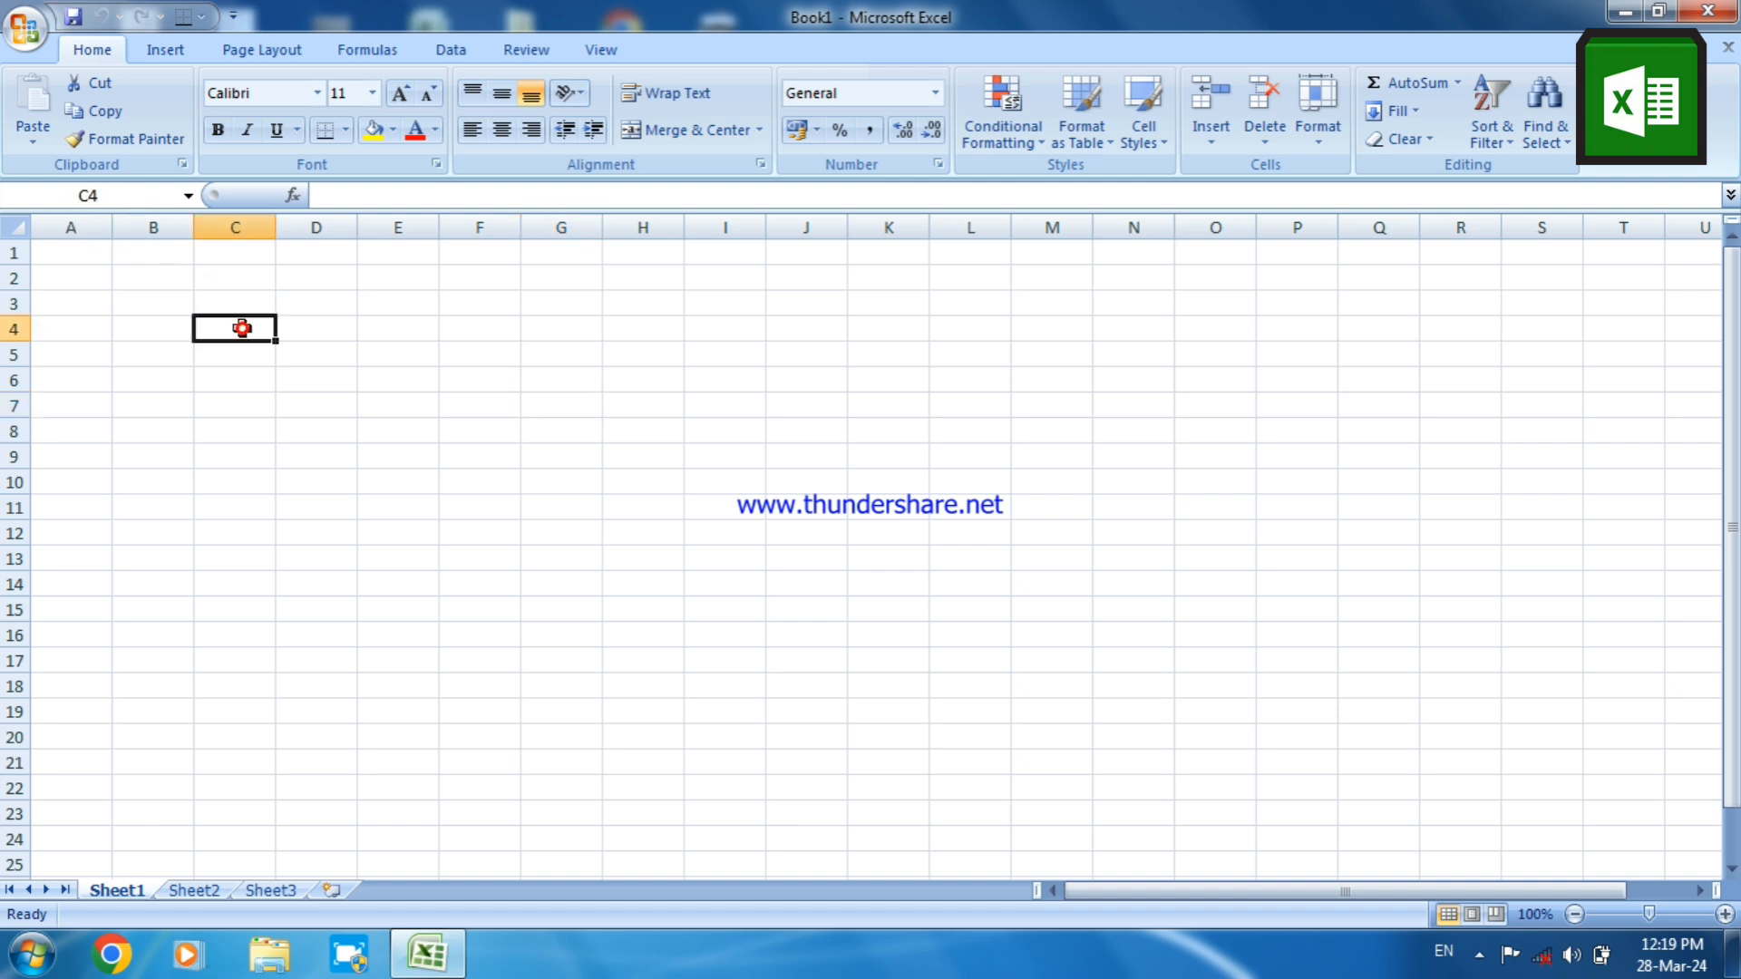
{"action": "left_click", "coordinate": [347, 352]}
{"action": "left_click", "coordinate": [649, 304]}
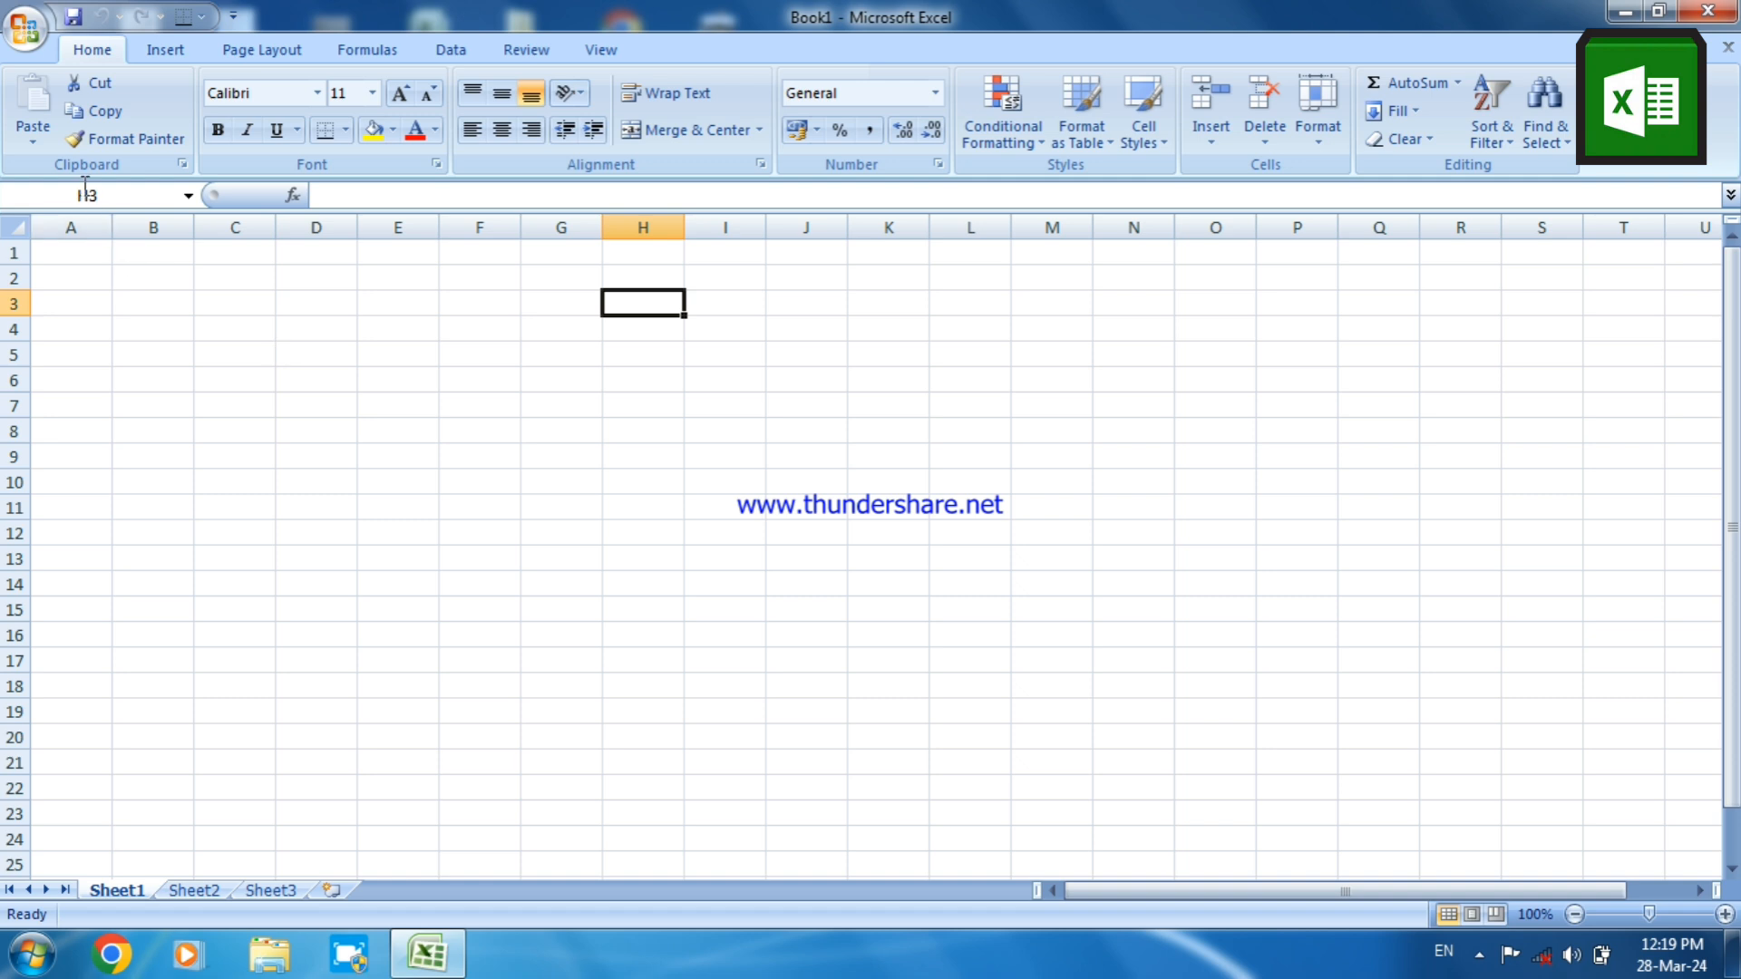
{"action": "left_click", "coordinate": [122, 274]}
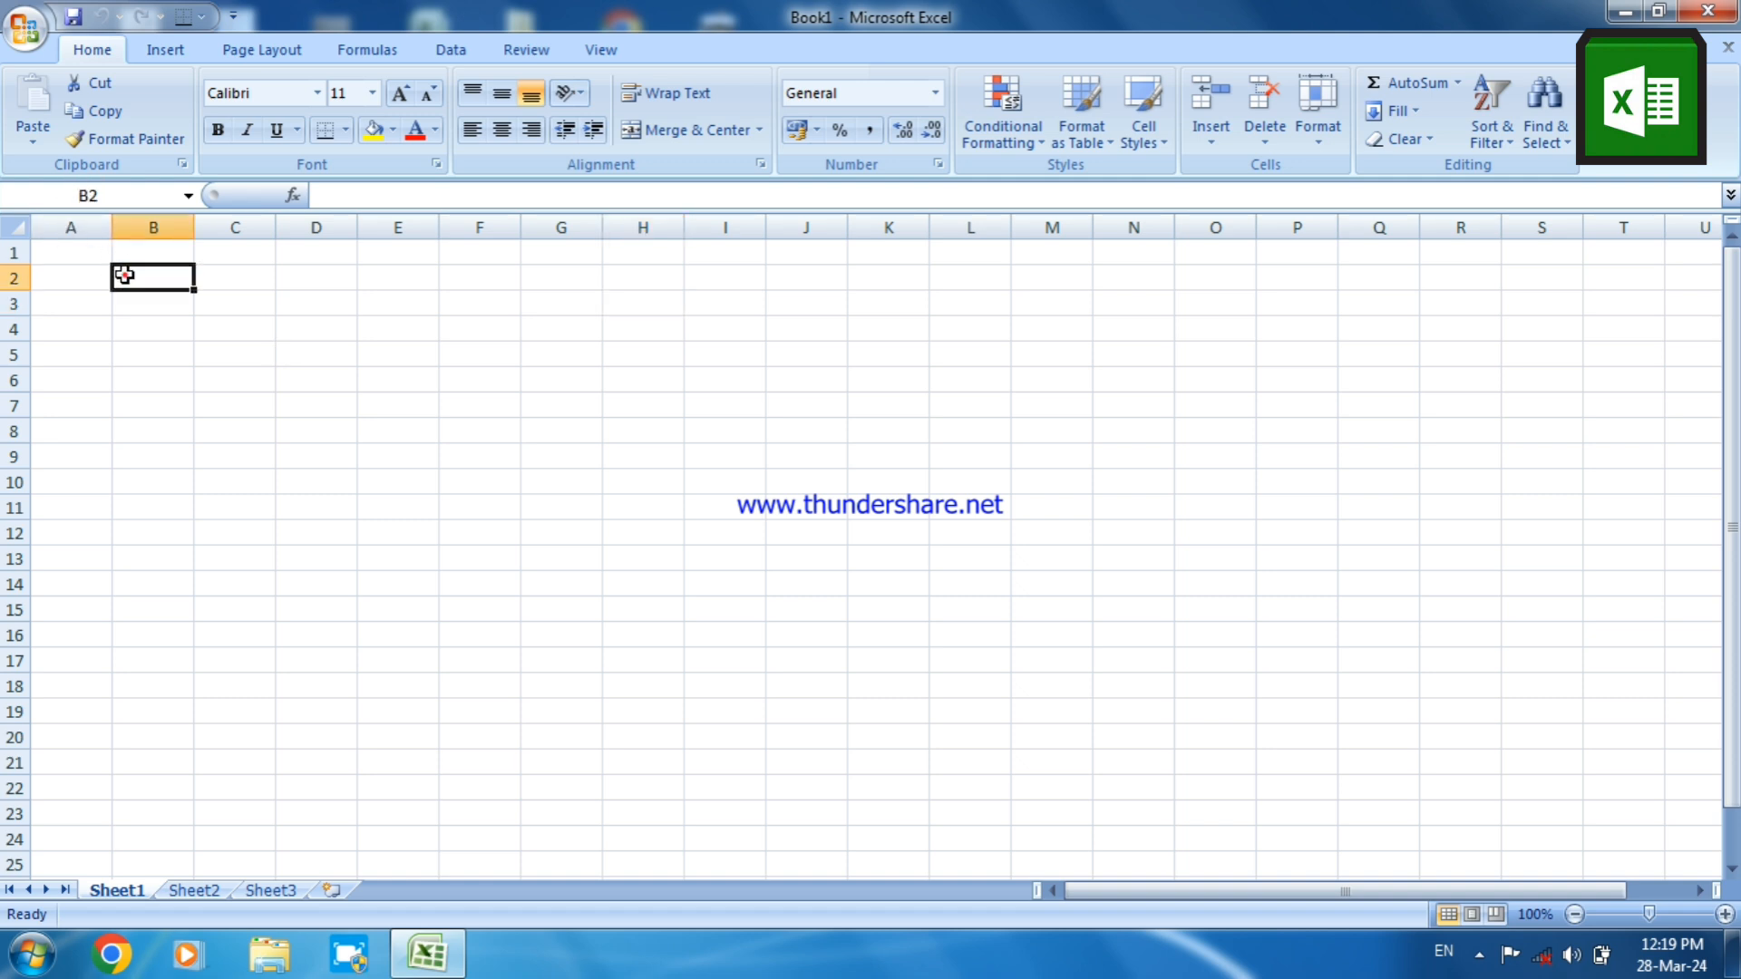
{"action": "left_click", "coordinate": [263, 308]}
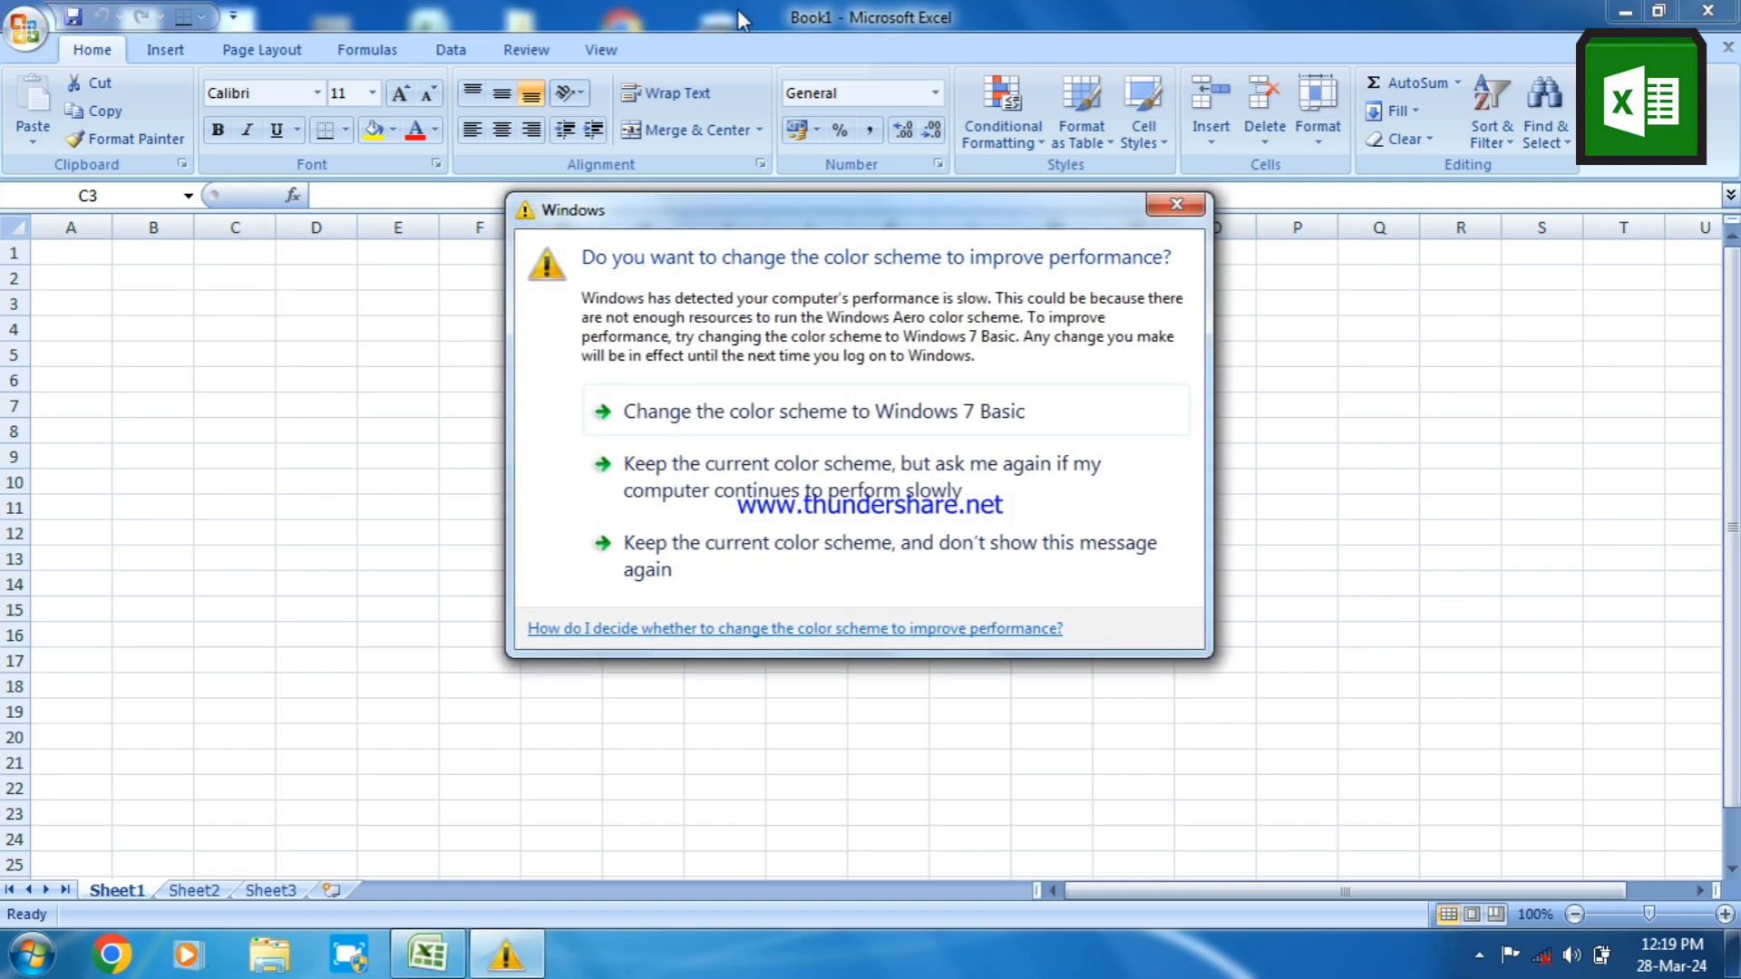
{"action": "left_click", "coordinate": [1171, 204]}
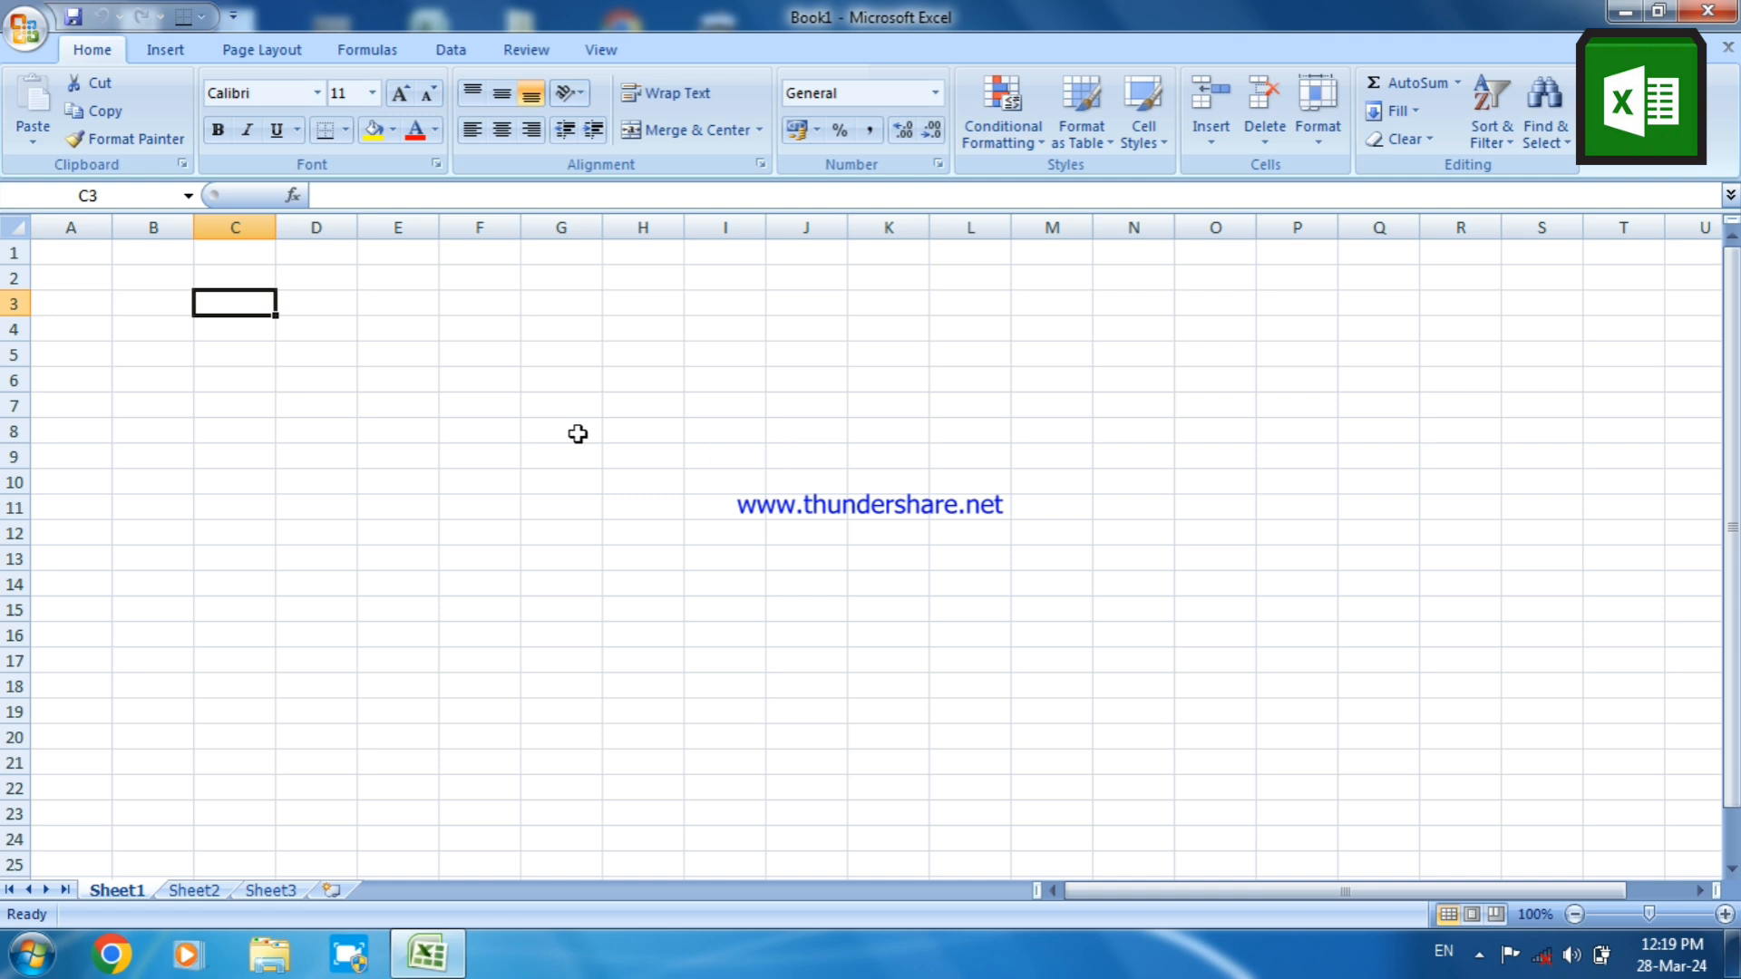
{"action": "left_click", "coordinate": [514, 425]}
{"action": "left_click", "coordinate": [600, 454]}
{"action": "left_click", "coordinate": [754, 431]}
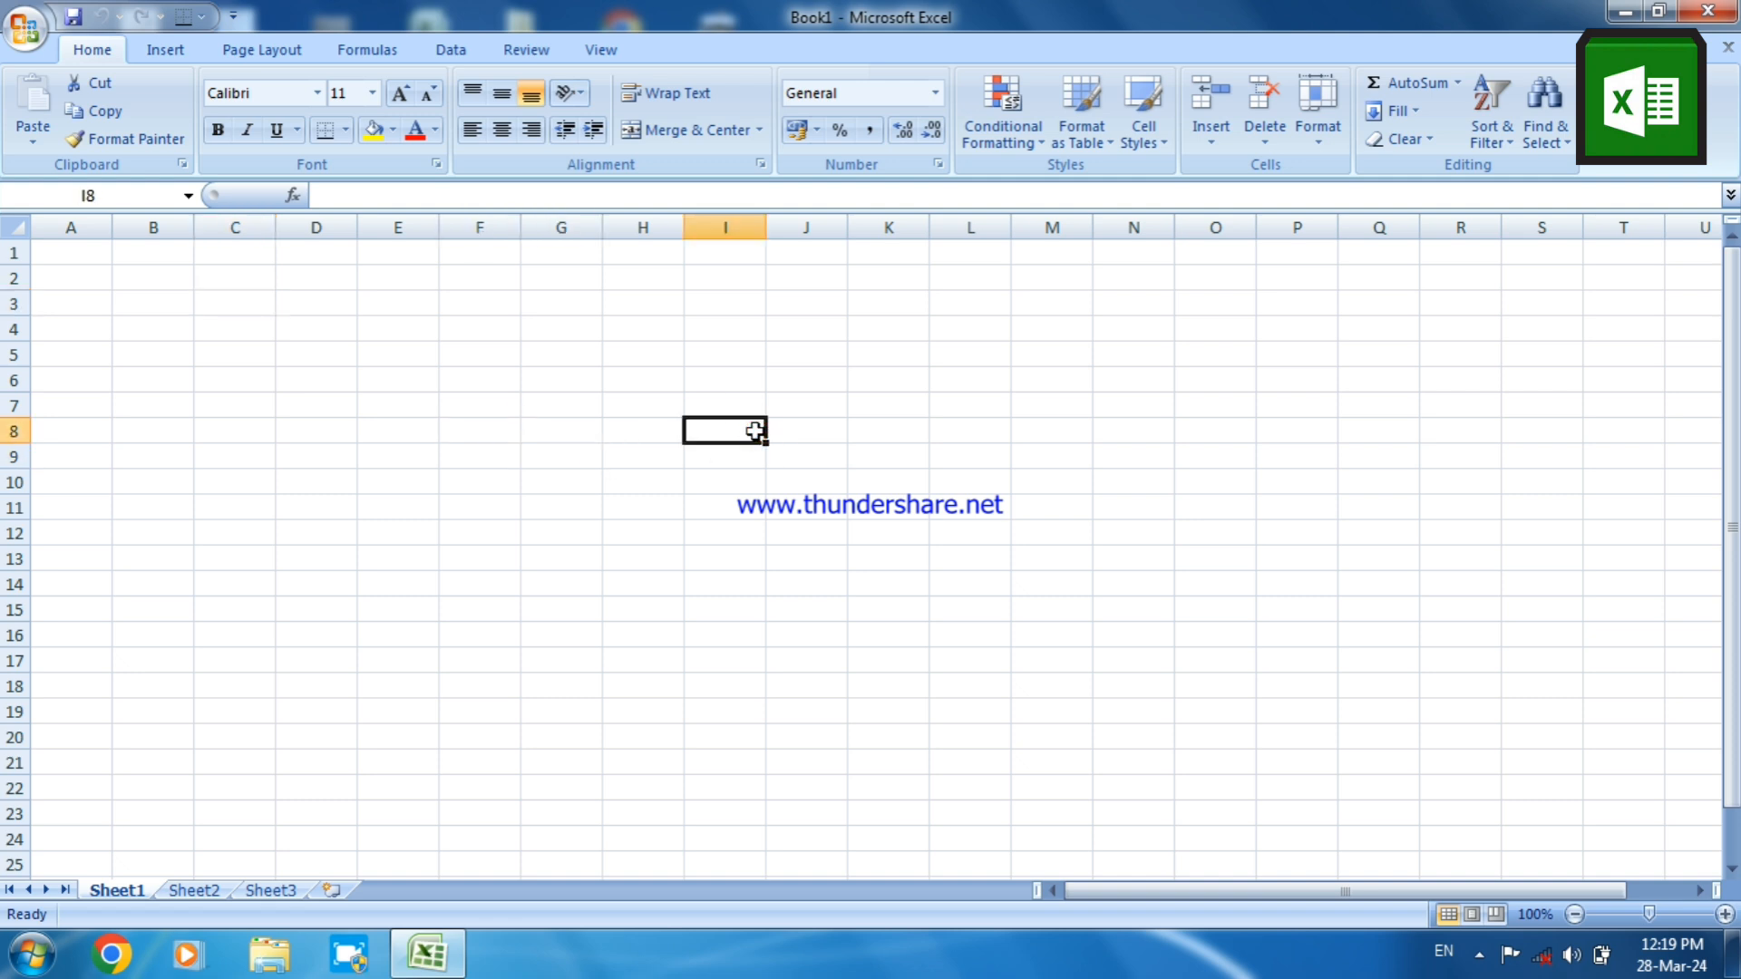
{"action": "left_click", "coordinate": [416, 431]}
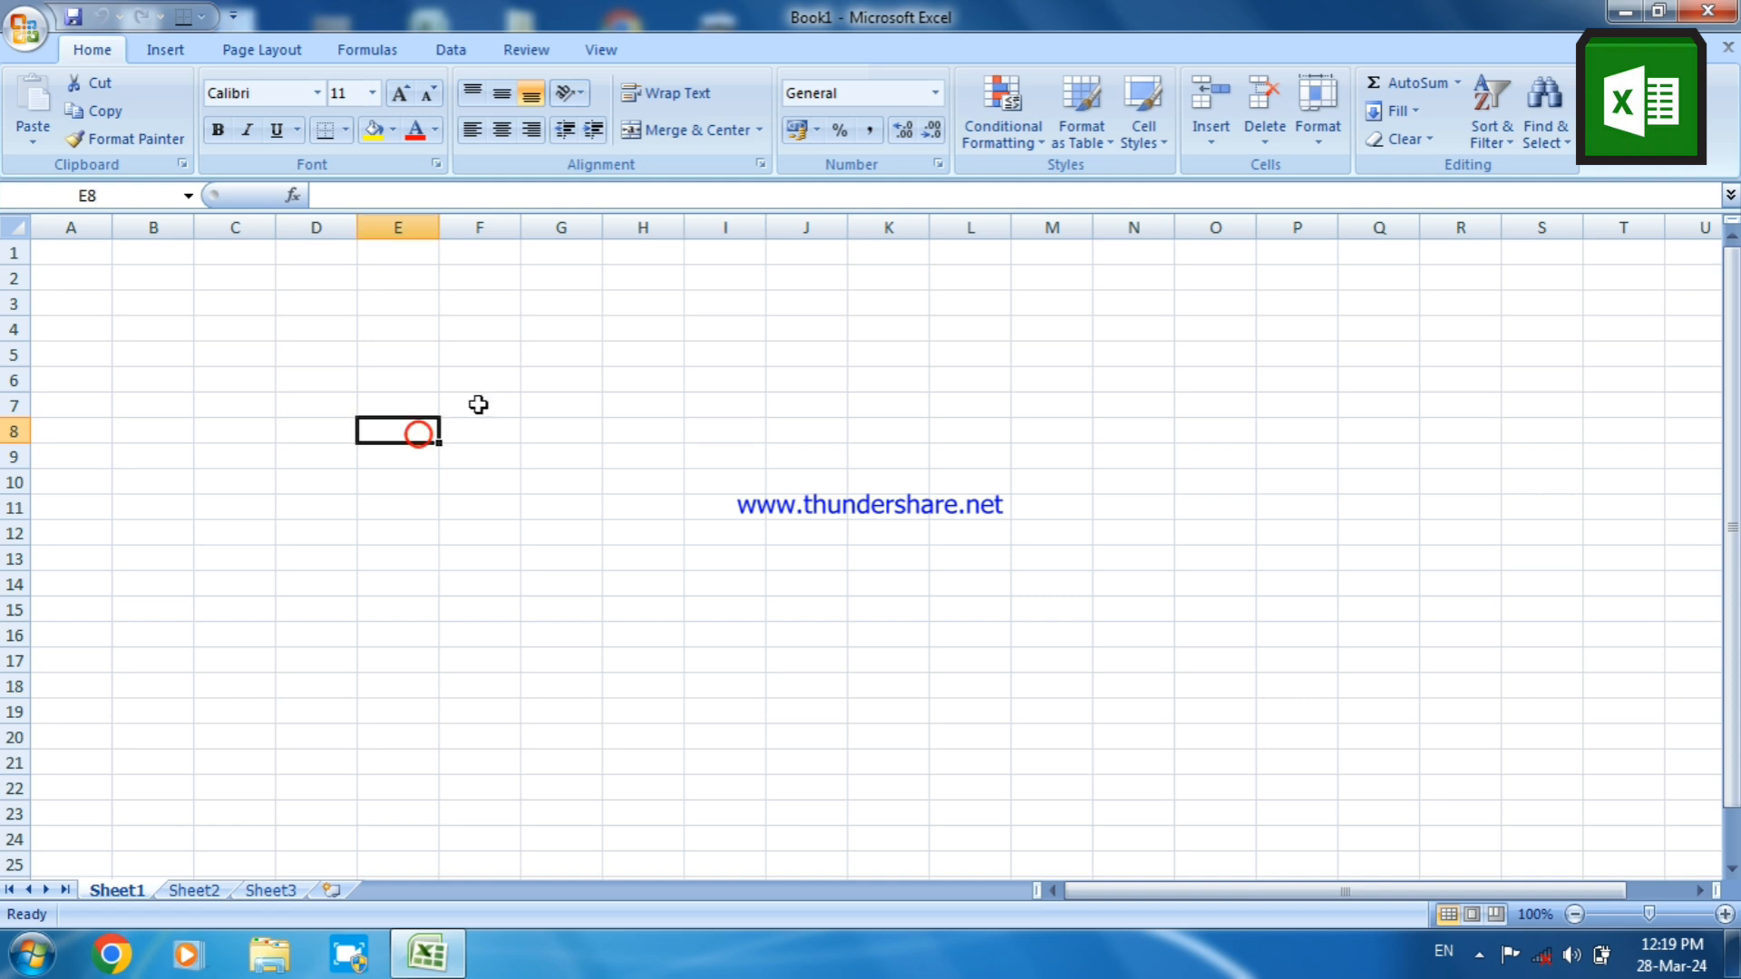
{"action": "left_click", "coordinate": [563, 420]}
{"action": "left_click", "coordinate": [671, 440]}
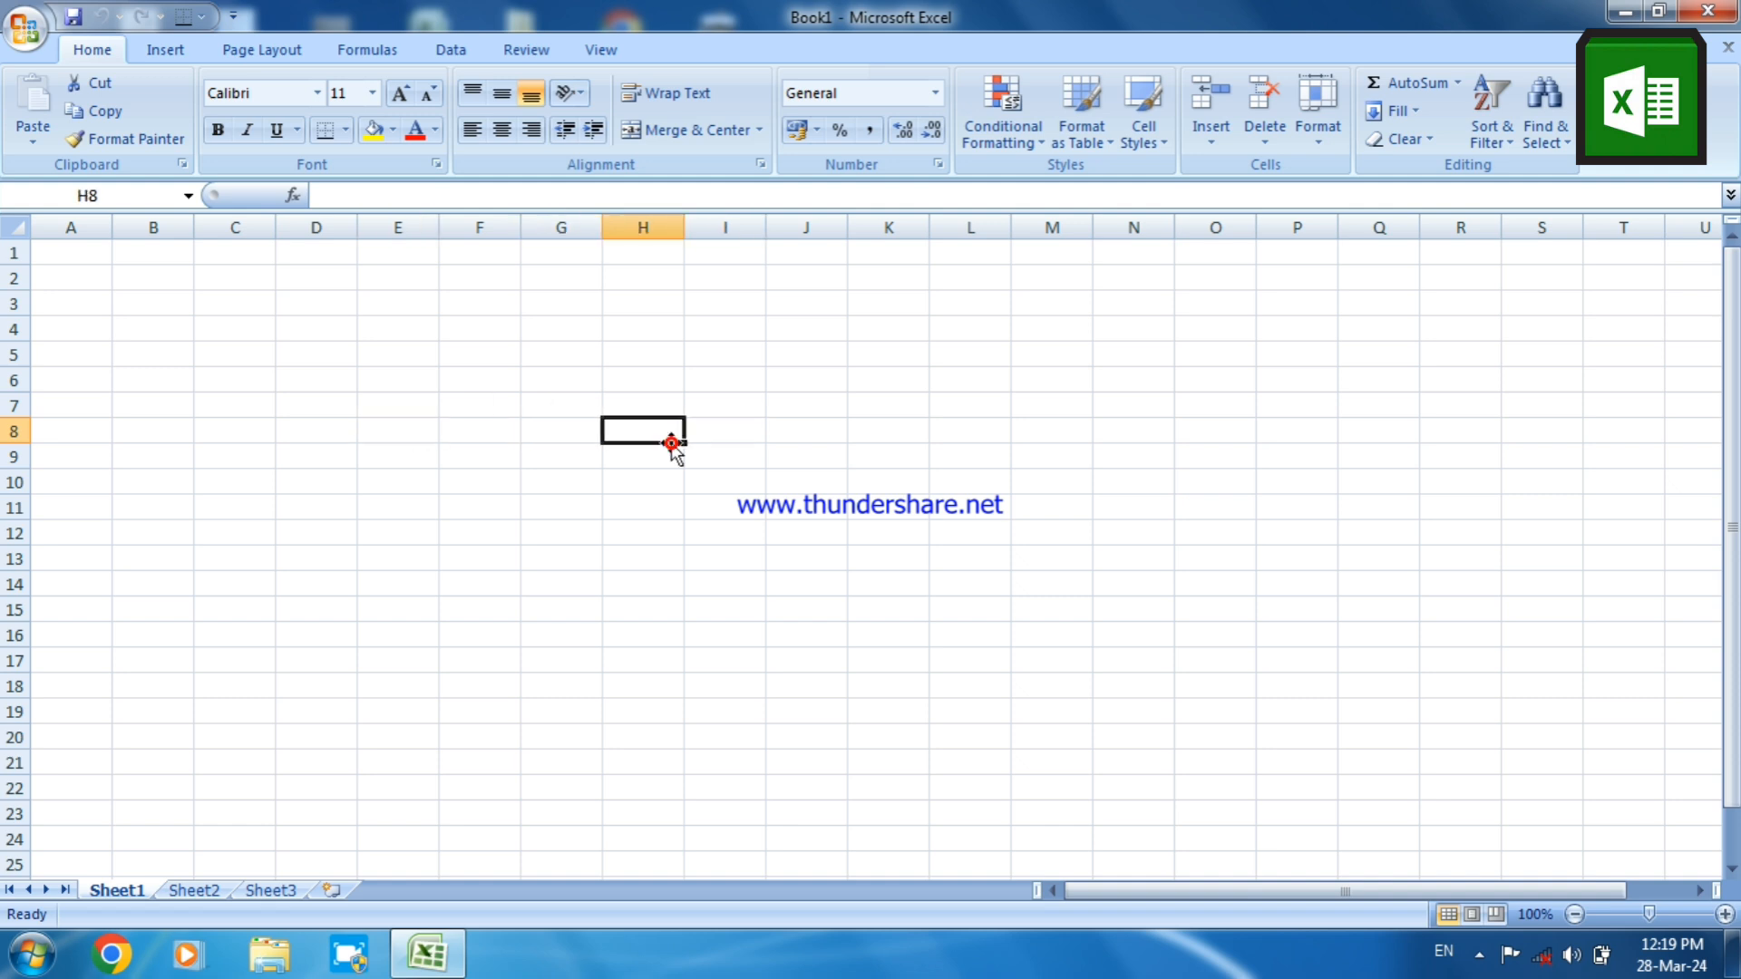
{"action": "left_click", "coordinate": [459, 378]}
{"action": "left_click", "coordinate": [590, 396]}
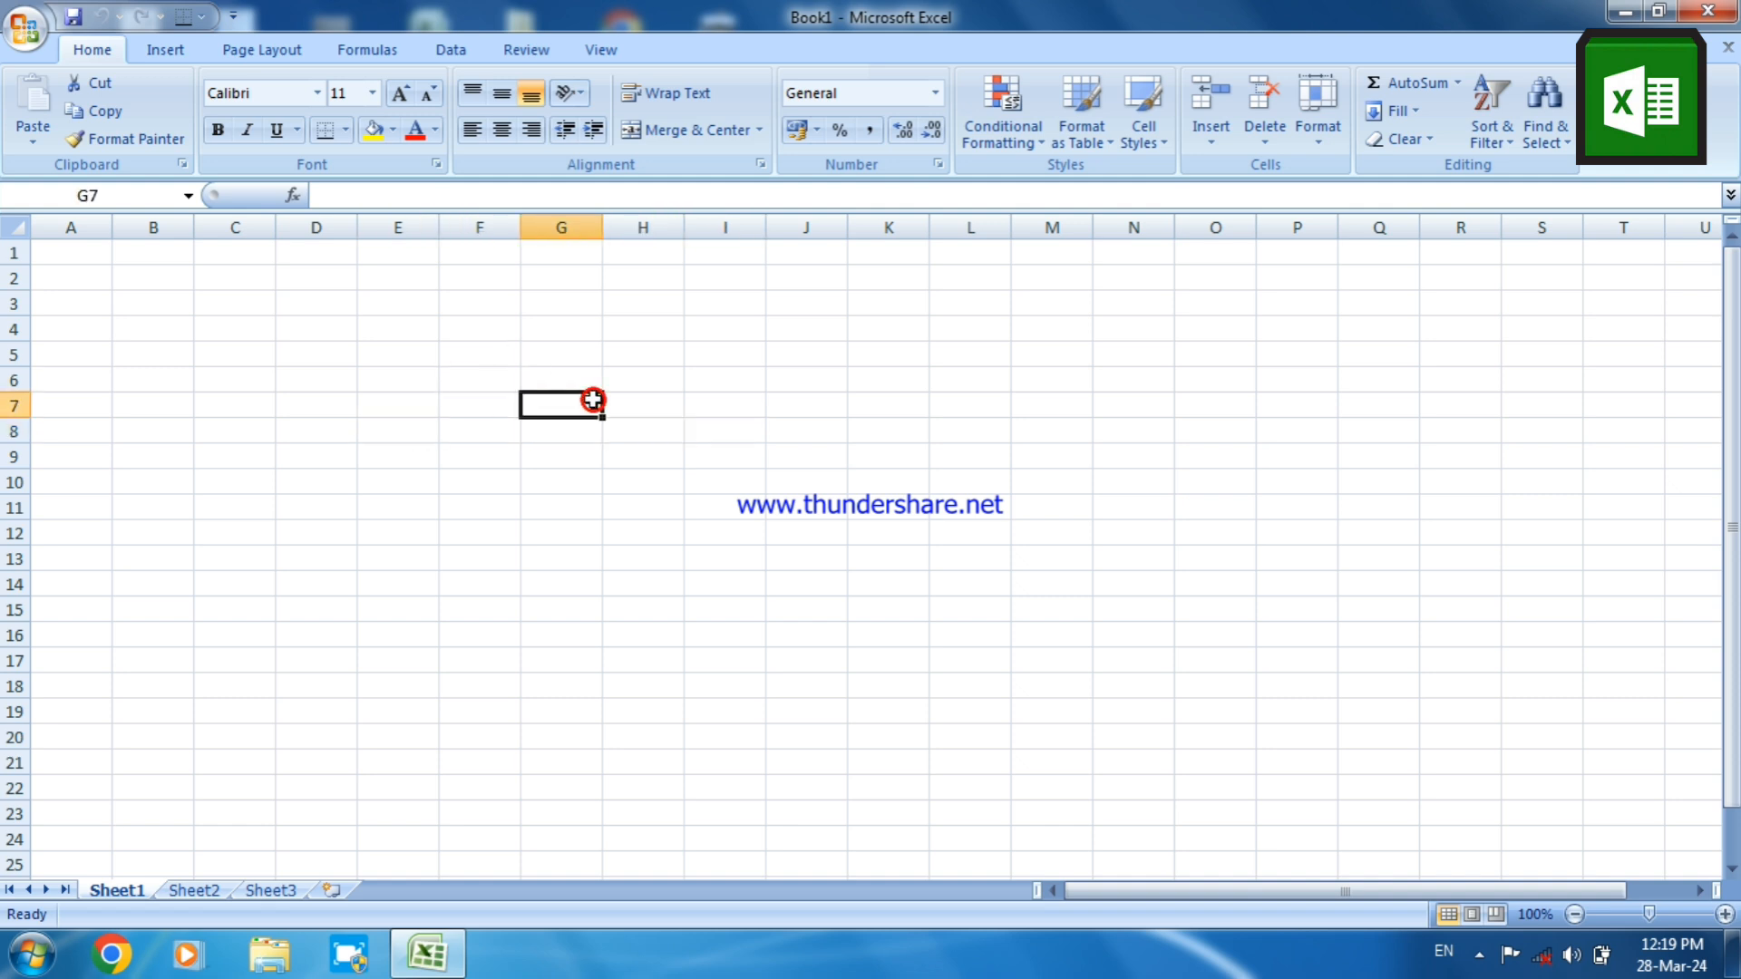
{"action": "left_click", "coordinate": [471, 370]}
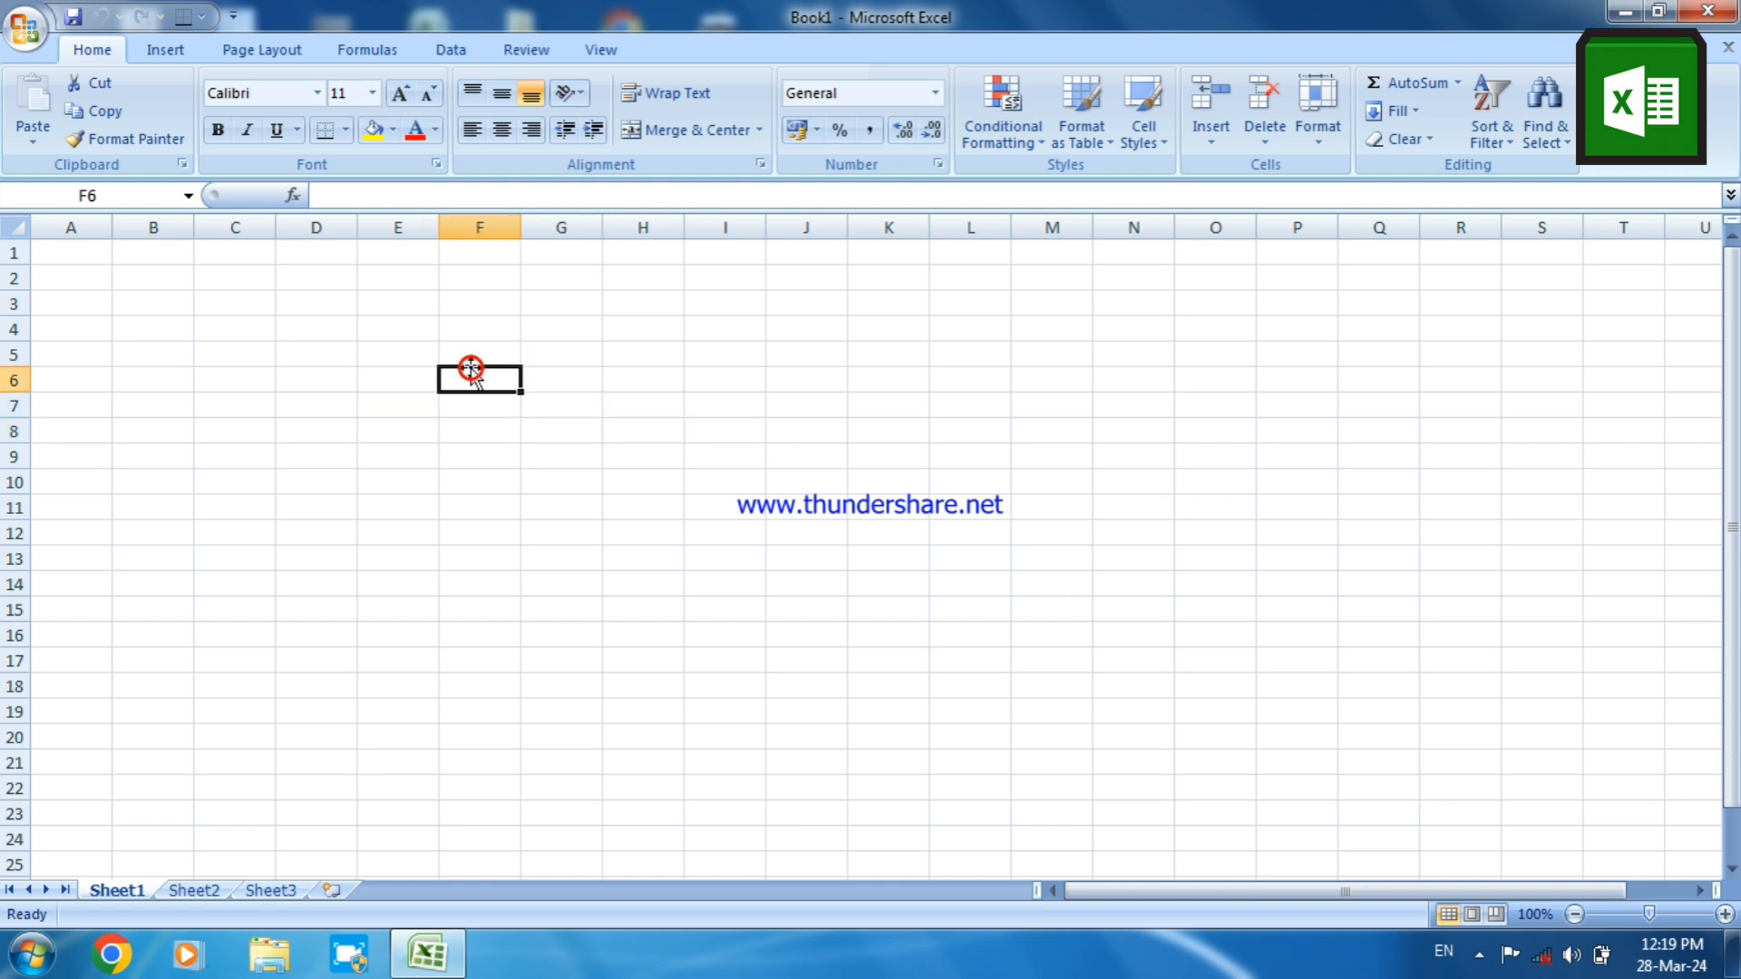
Open empty cell F14 for in-cell editing and leave it without entering anything
{"action": "left_click", "coordinate": [509, 581]}
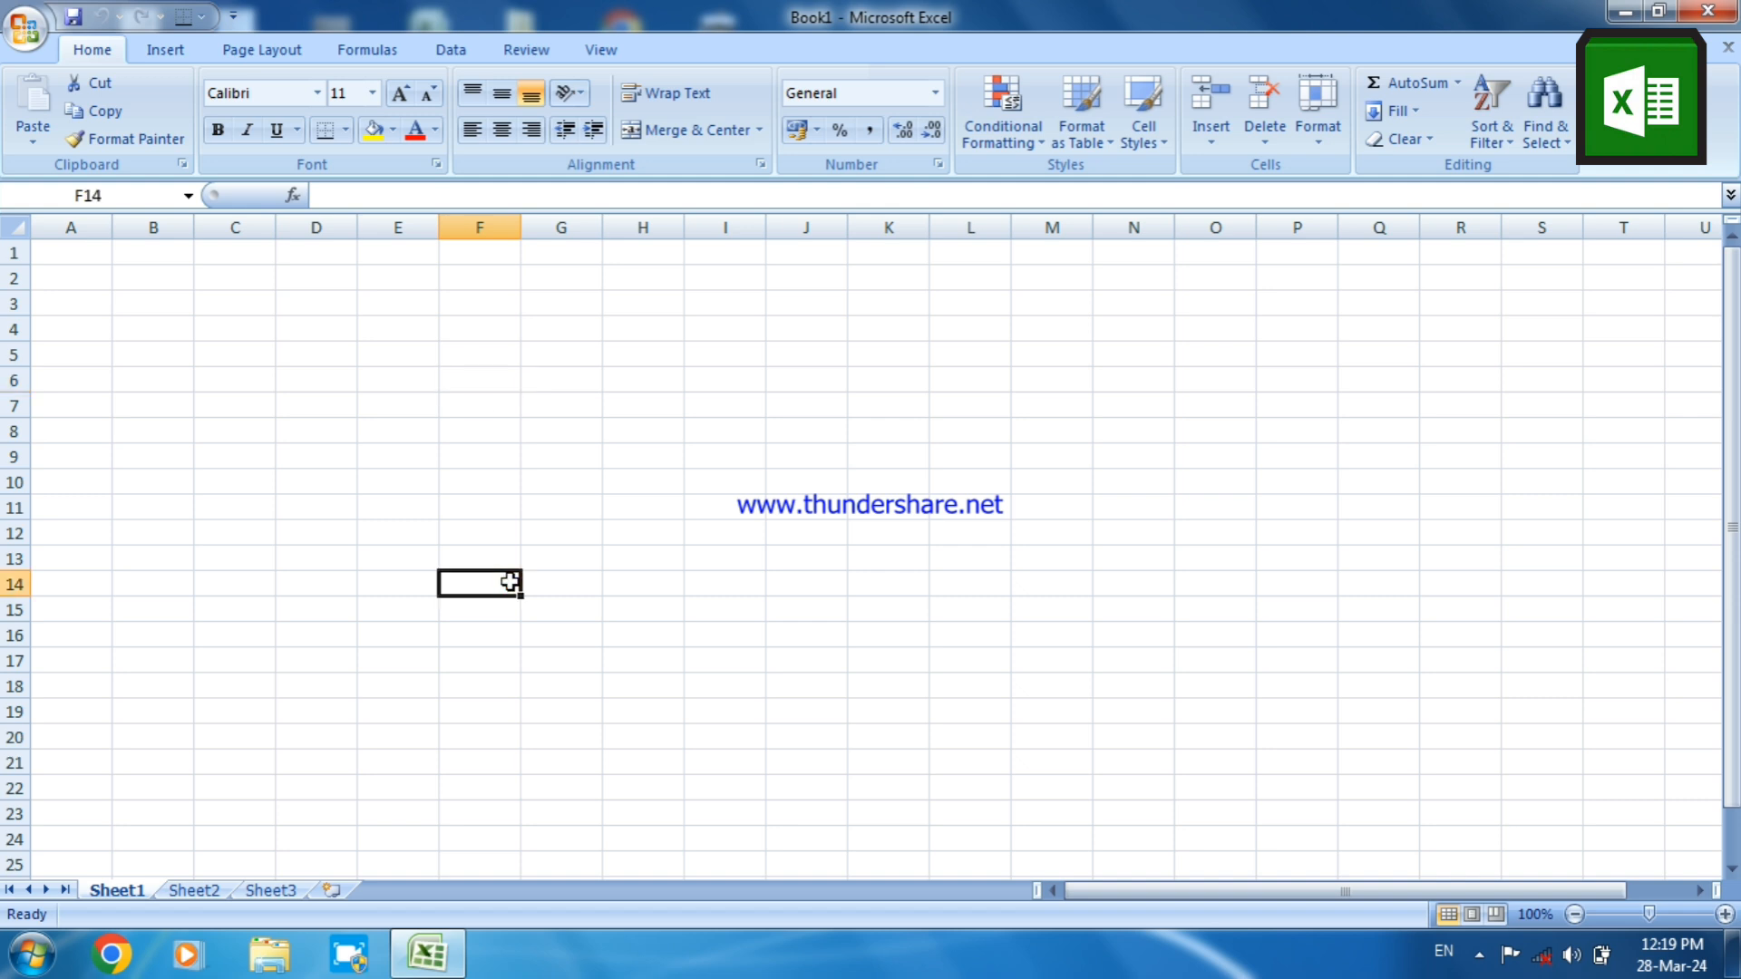
{"action": "double_click", "coordinate": [510, 581]}
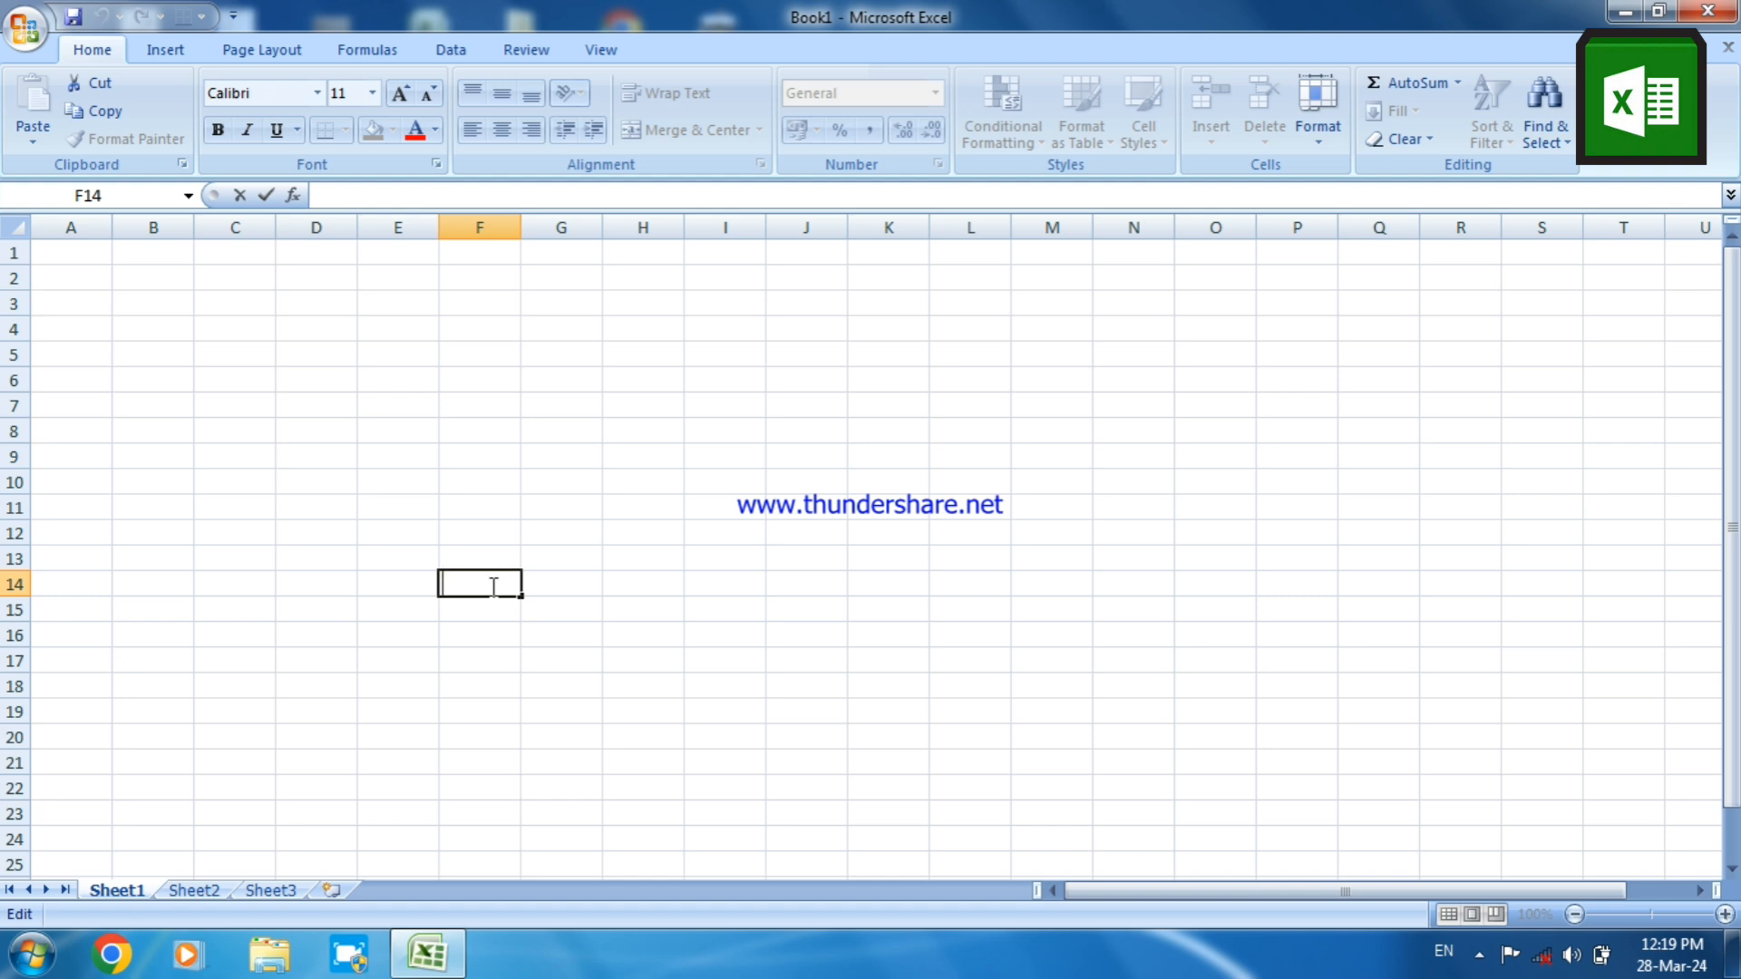
{"action": "left_click", "coordinate": [667, 615]}
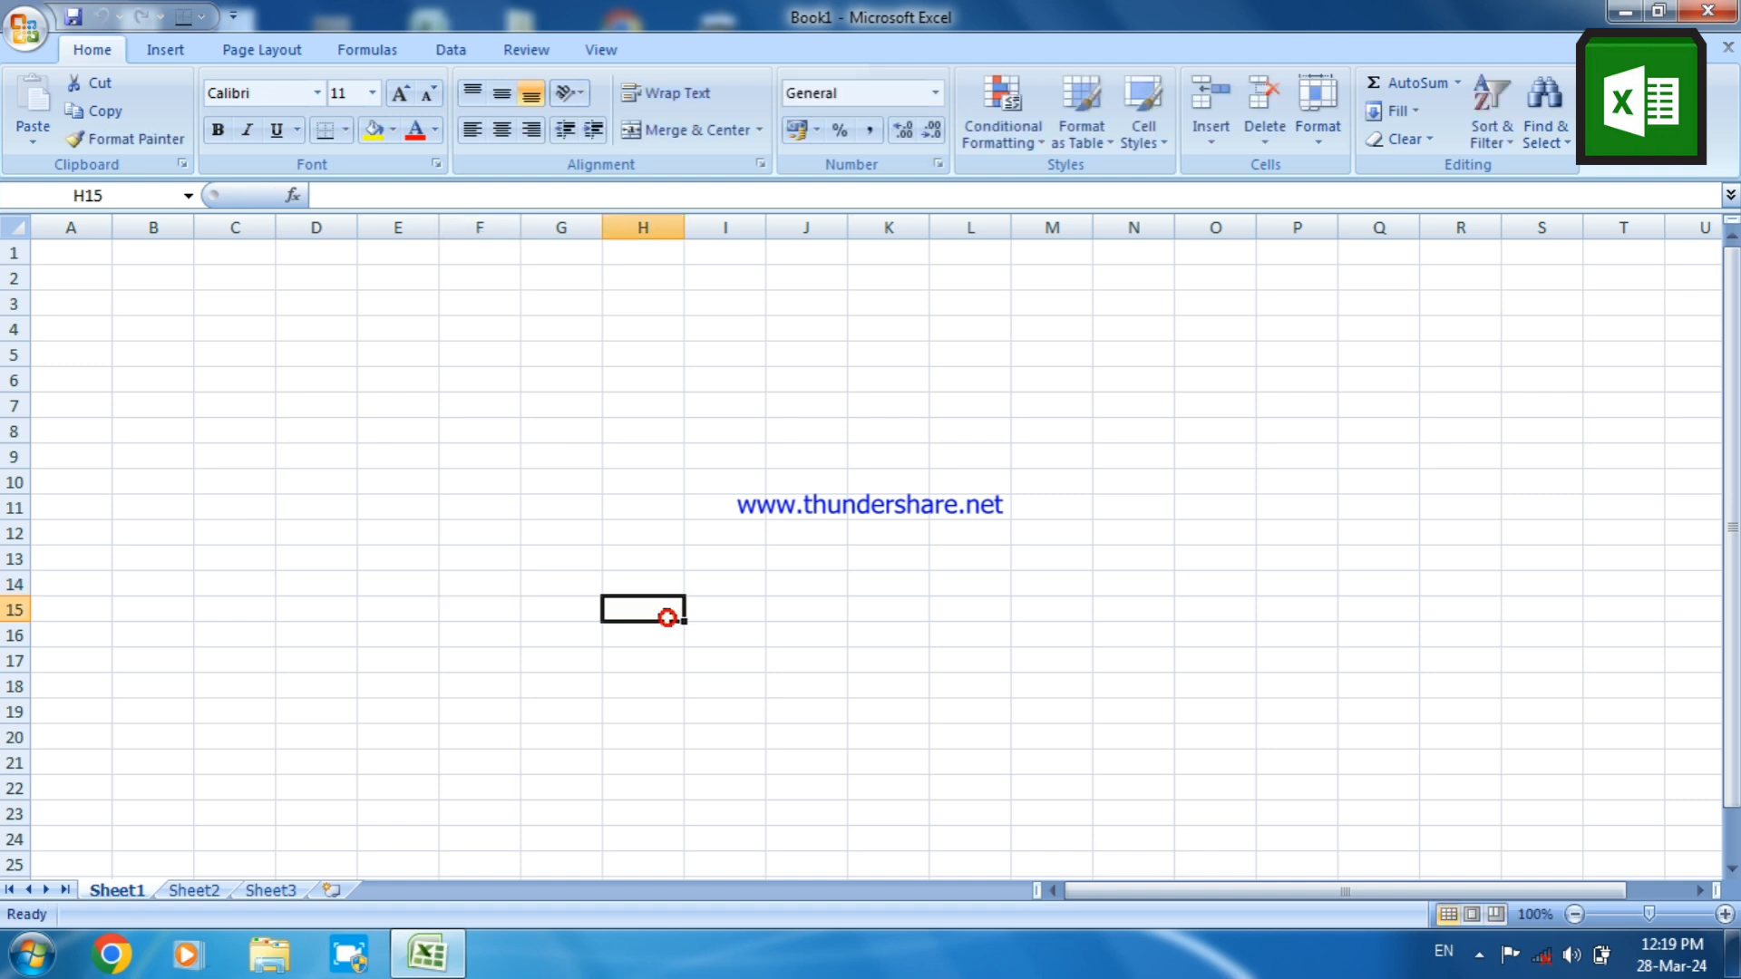
Enter the sample text "hjghdjdghgjgjghuhreti" in cell G12, erase it and leave the cell
{"action": "left_click", "coordinate": [570, 524]}
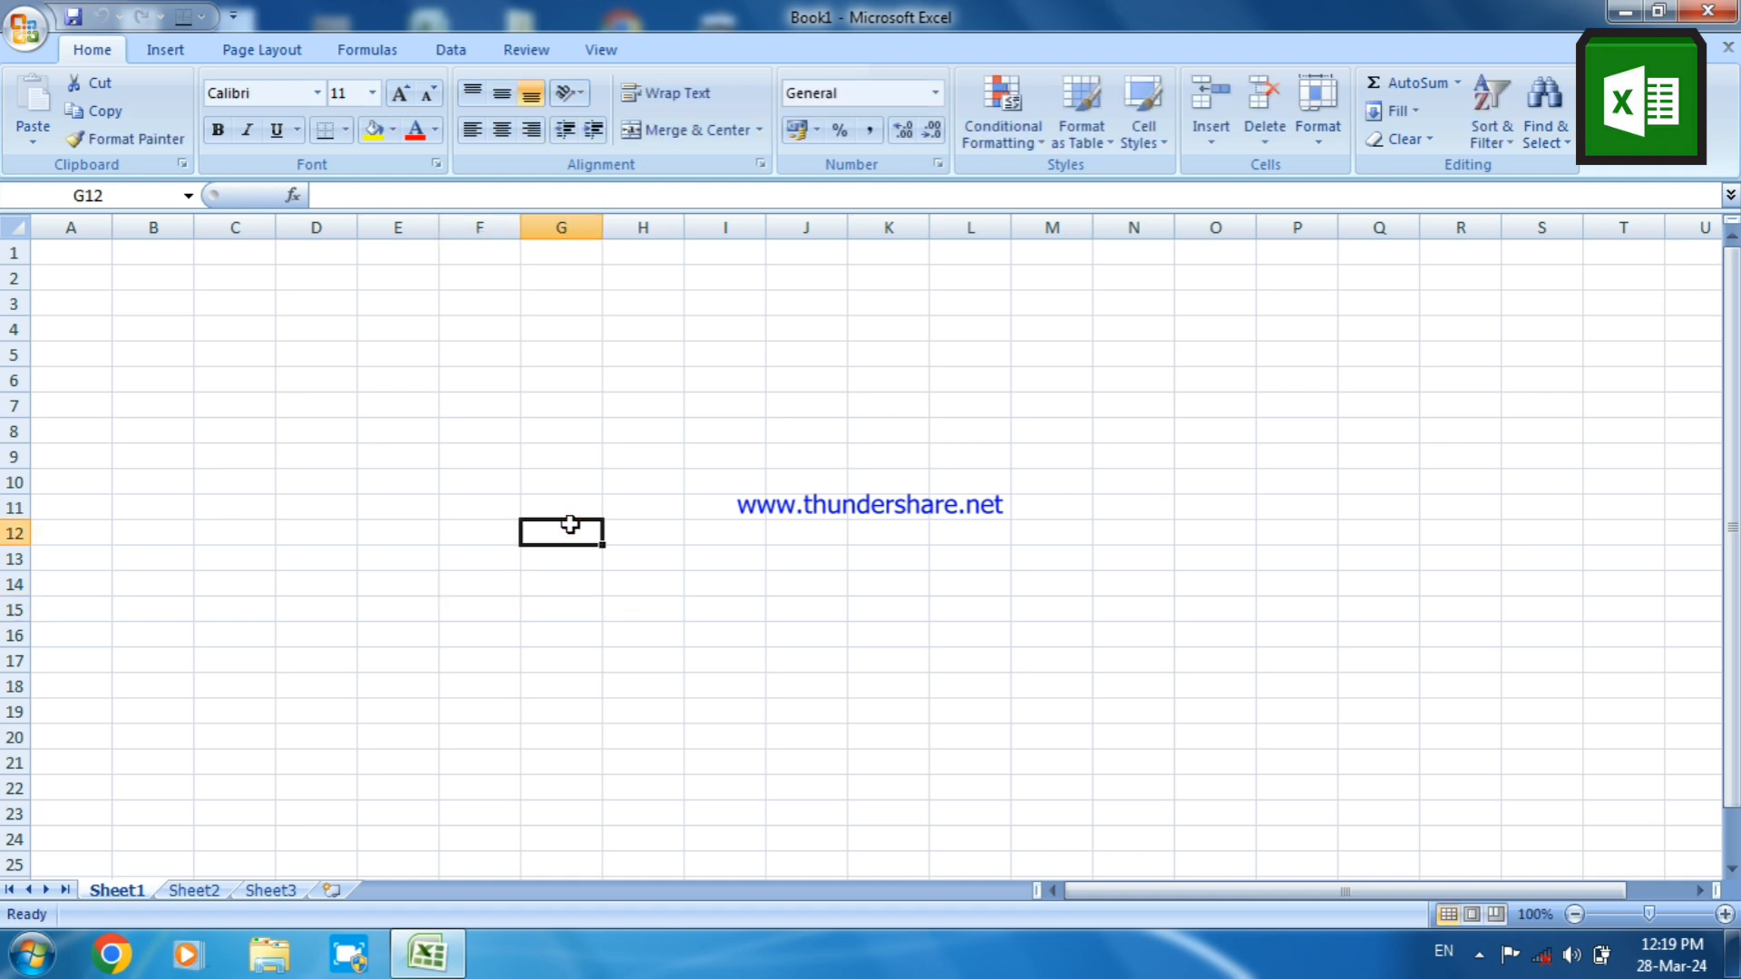
{"action": "type", "text": "hjghdjdg"}
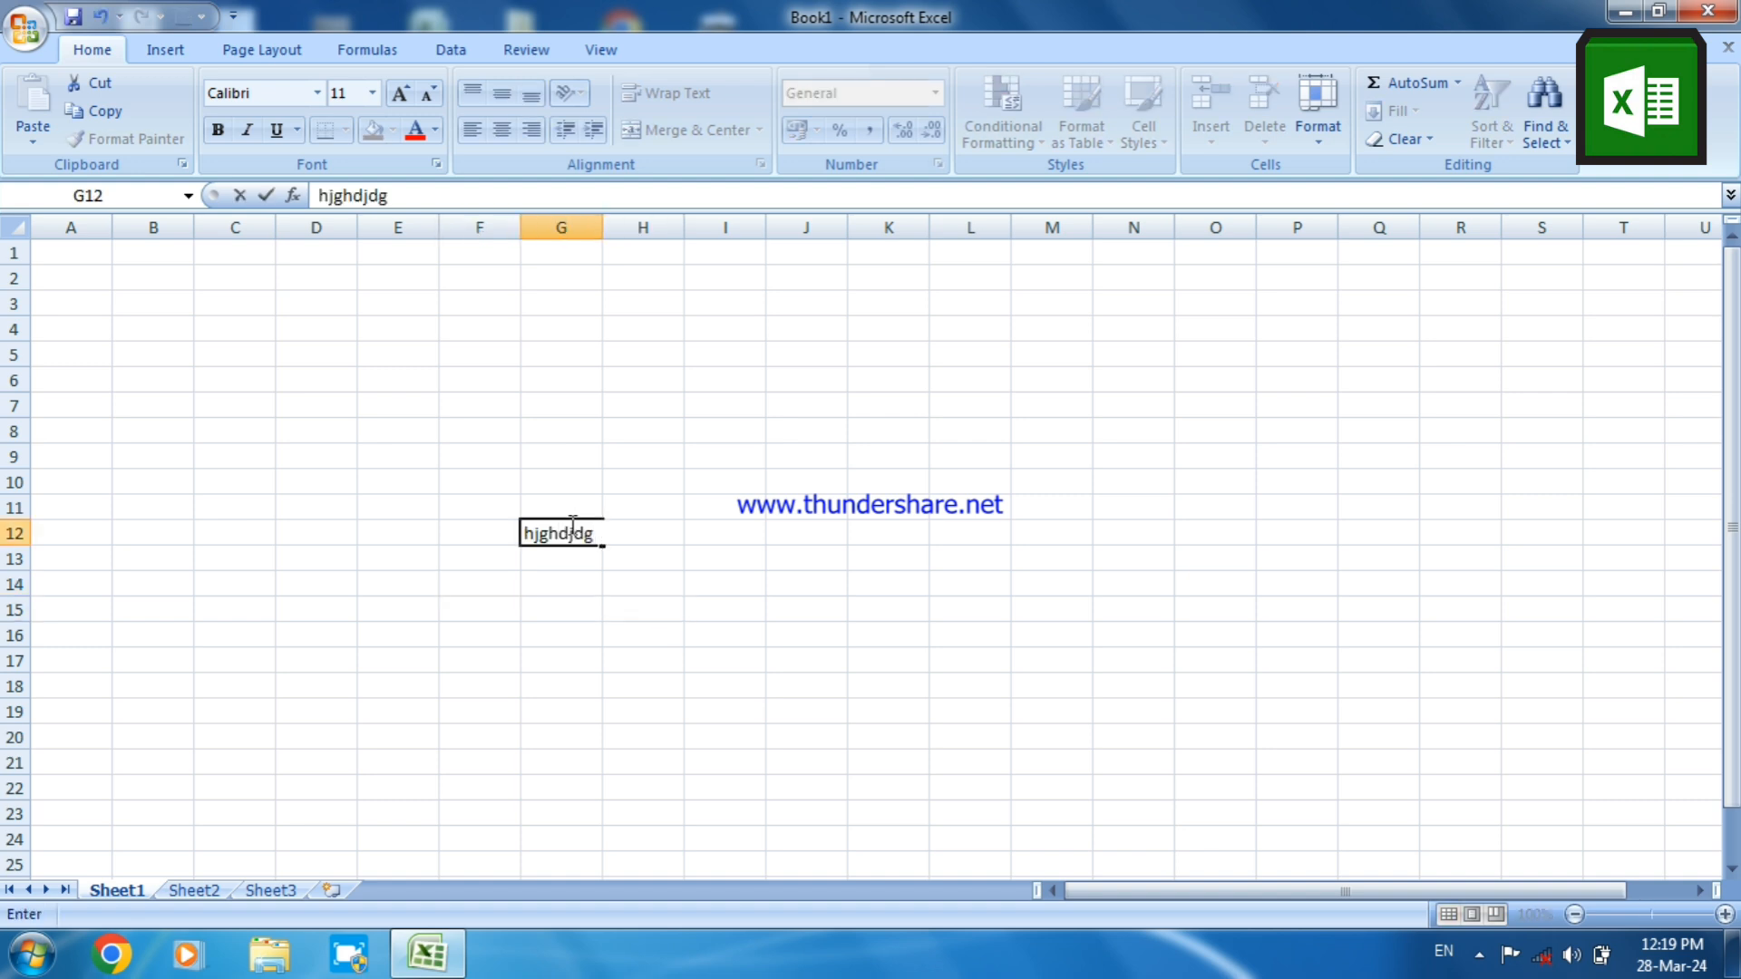
{"action": "type", "text": "hgjgjghuhreti"}
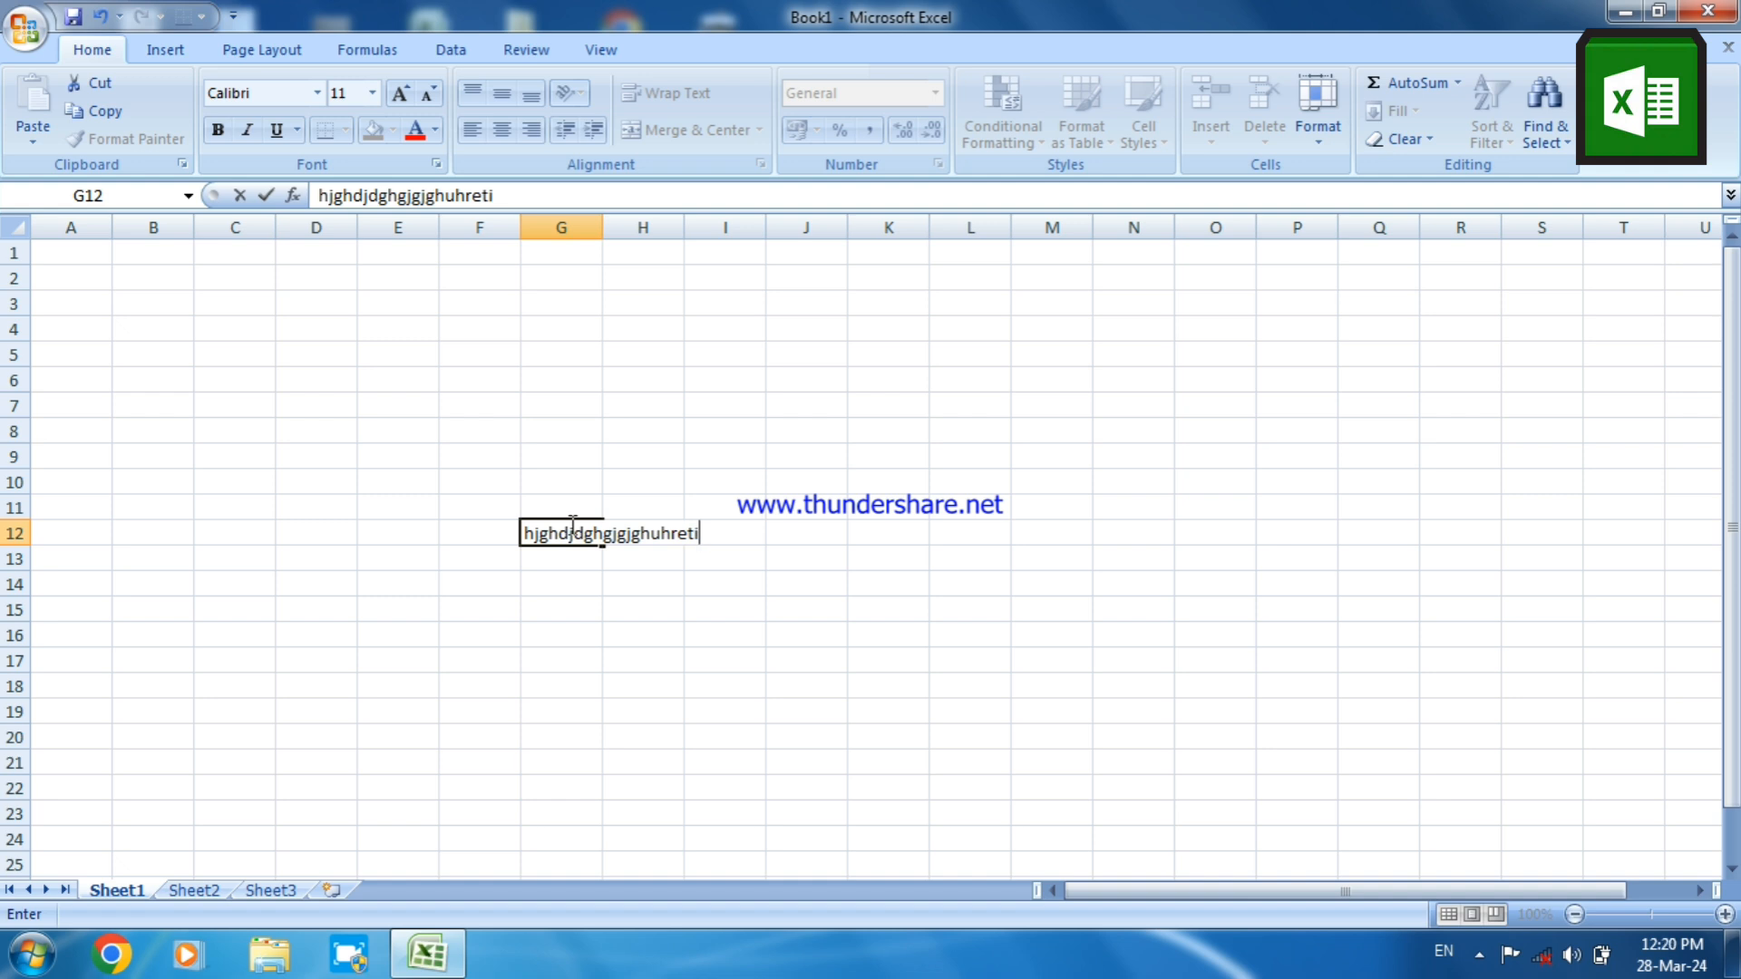
{"action": "key", "text": "BackSpace"}
{"action": "key", "text": "BackSpace"}
{"action": "key", "text": "BackSpace"}
{"action": "key", "text": "BackSpace"}
{"action": "key", "text": "BackSpace"}
{"action": "key", "text": "BackSpace"}
{"action": "key", "text": "BackSpace"}
{"action": "key", "text": "BackSpace"}
{"action": "key", "text": "BackSpace"}
{"action": "key", "text": "BackSpace"}
{"action": "key", "text": "BackSpace"}
{"action": "key", "text": "BackSpace"}
{"action": "key", "text": "BackSpace"}
{"action": "key", "text": "BackSpace"}
{"action": "key", "text": "BackSpace"}
{"action": "key", "text": "BackSpace"}
{"action": "key", "text": "BackSpace"}
{"action": "key", "text": "BackSpace"}
{"action": "key", "text": "BackSpace"}
{"action": "key", "text": "BackSpace"}
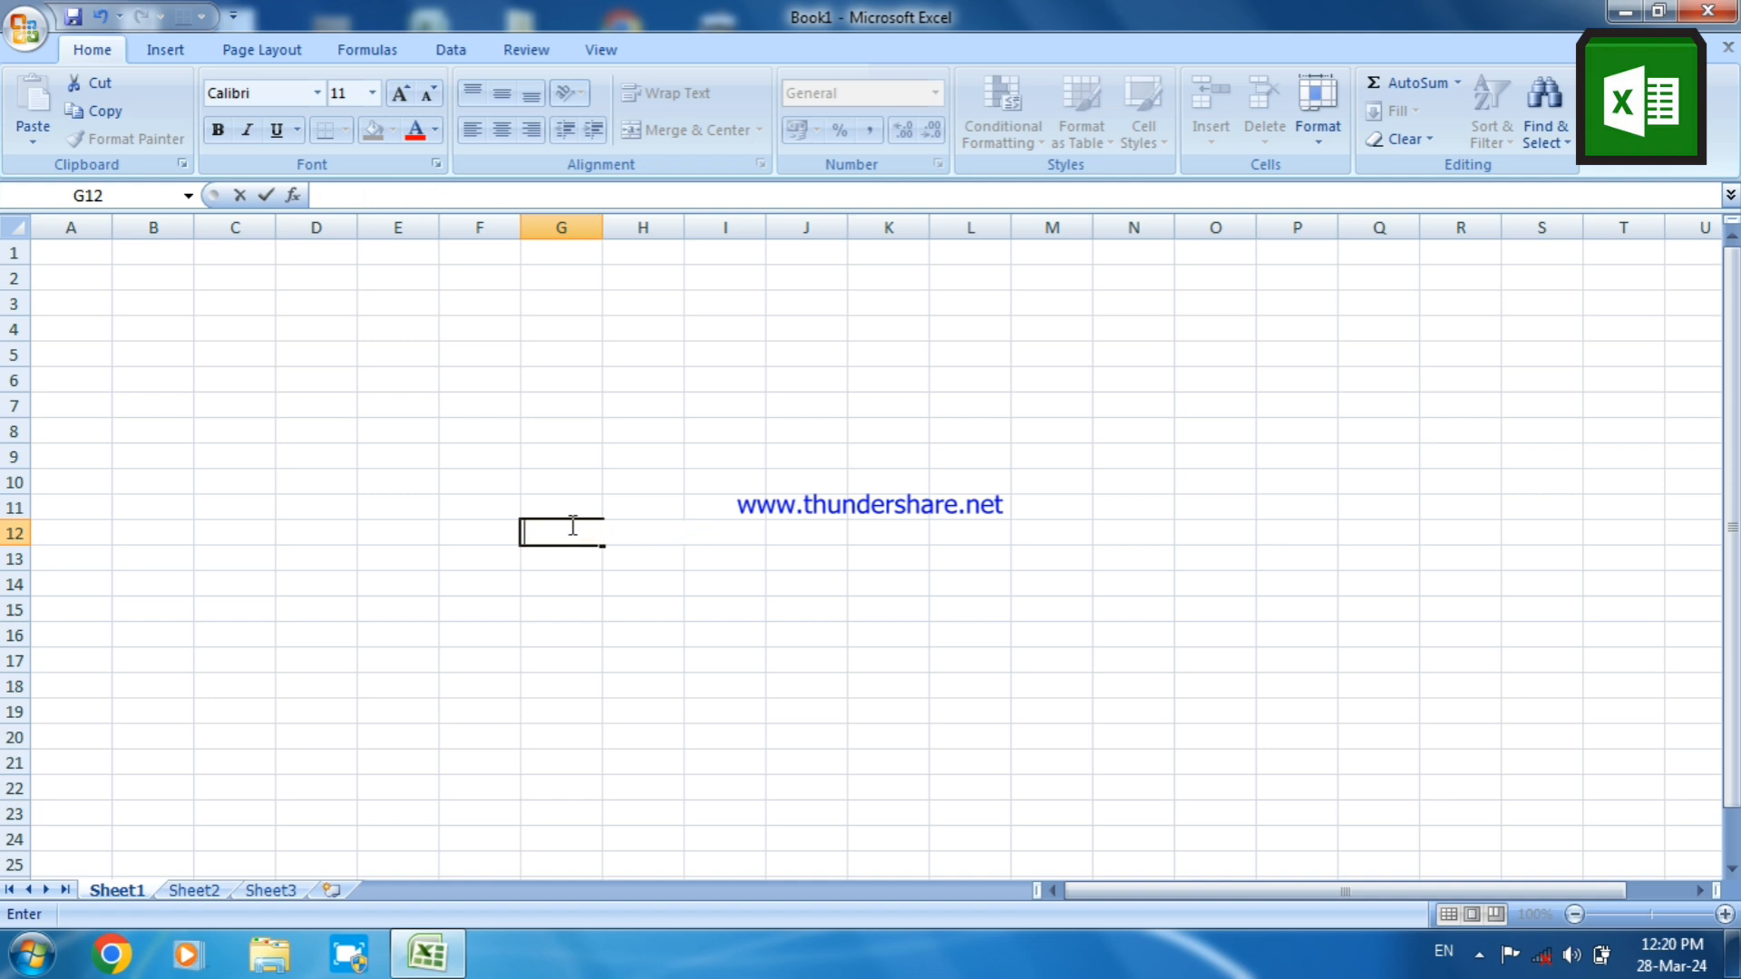
{"action": "left_click", "coordinate": [767, 467]}
{"action": "left_click", "coordinate": [828, 529]}
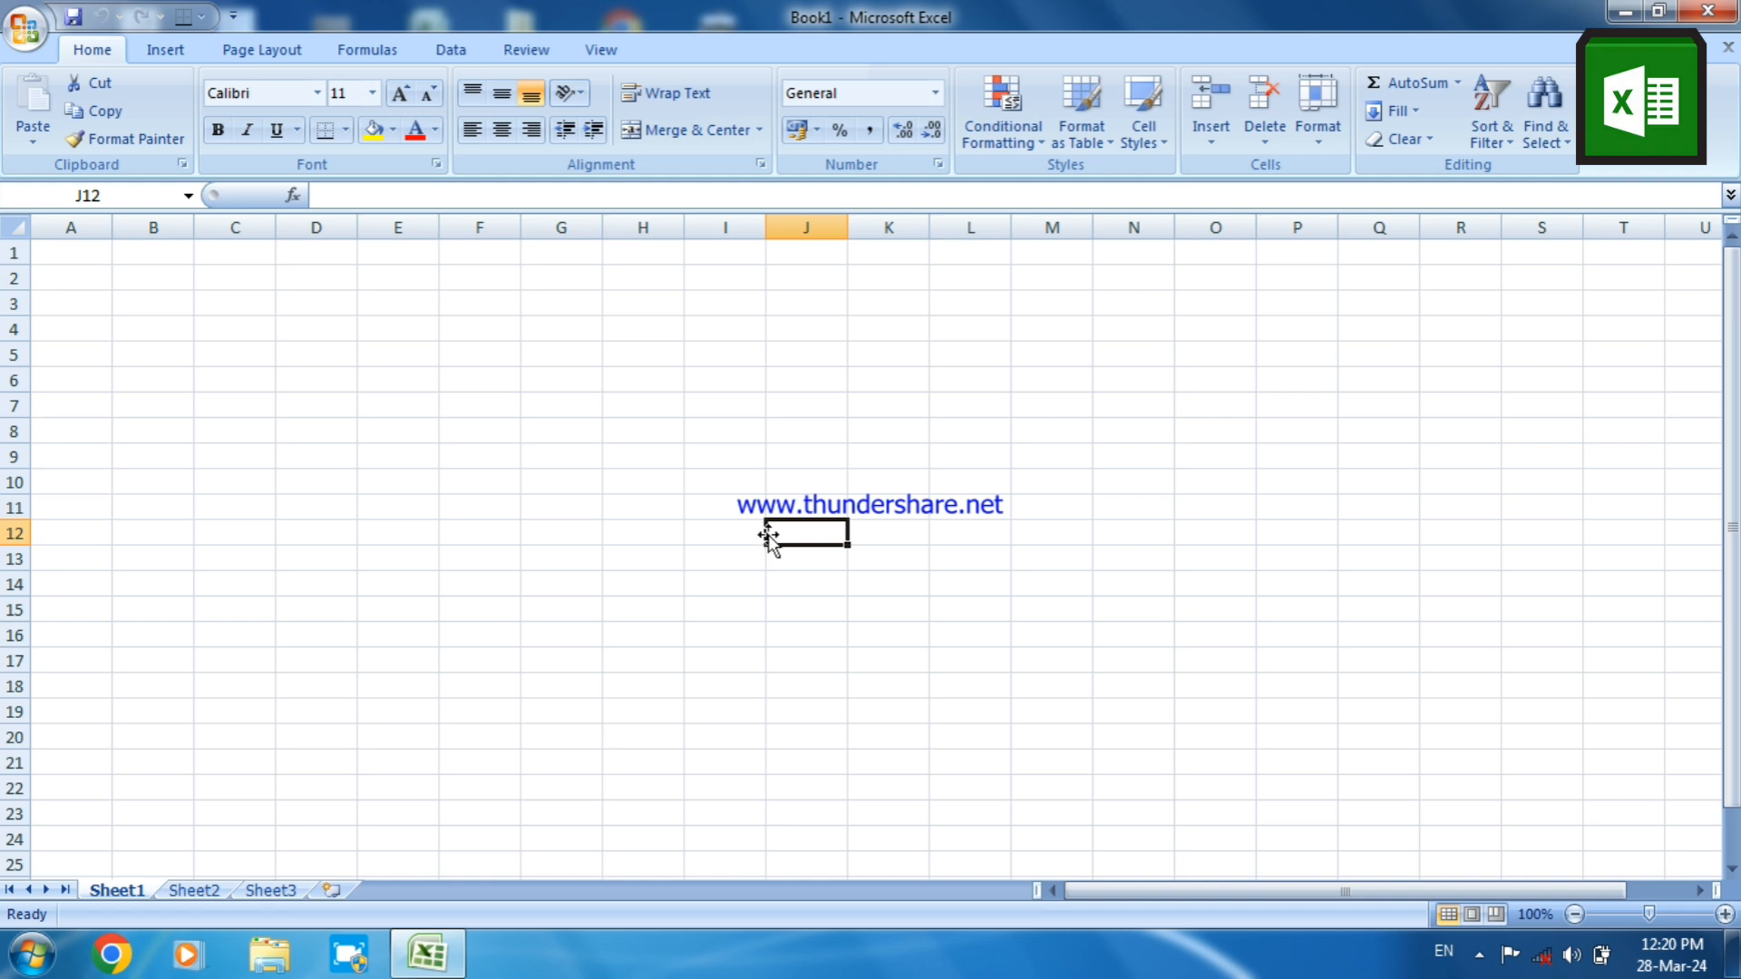
{"action": "left_click", "coordinate": [608, 427]}
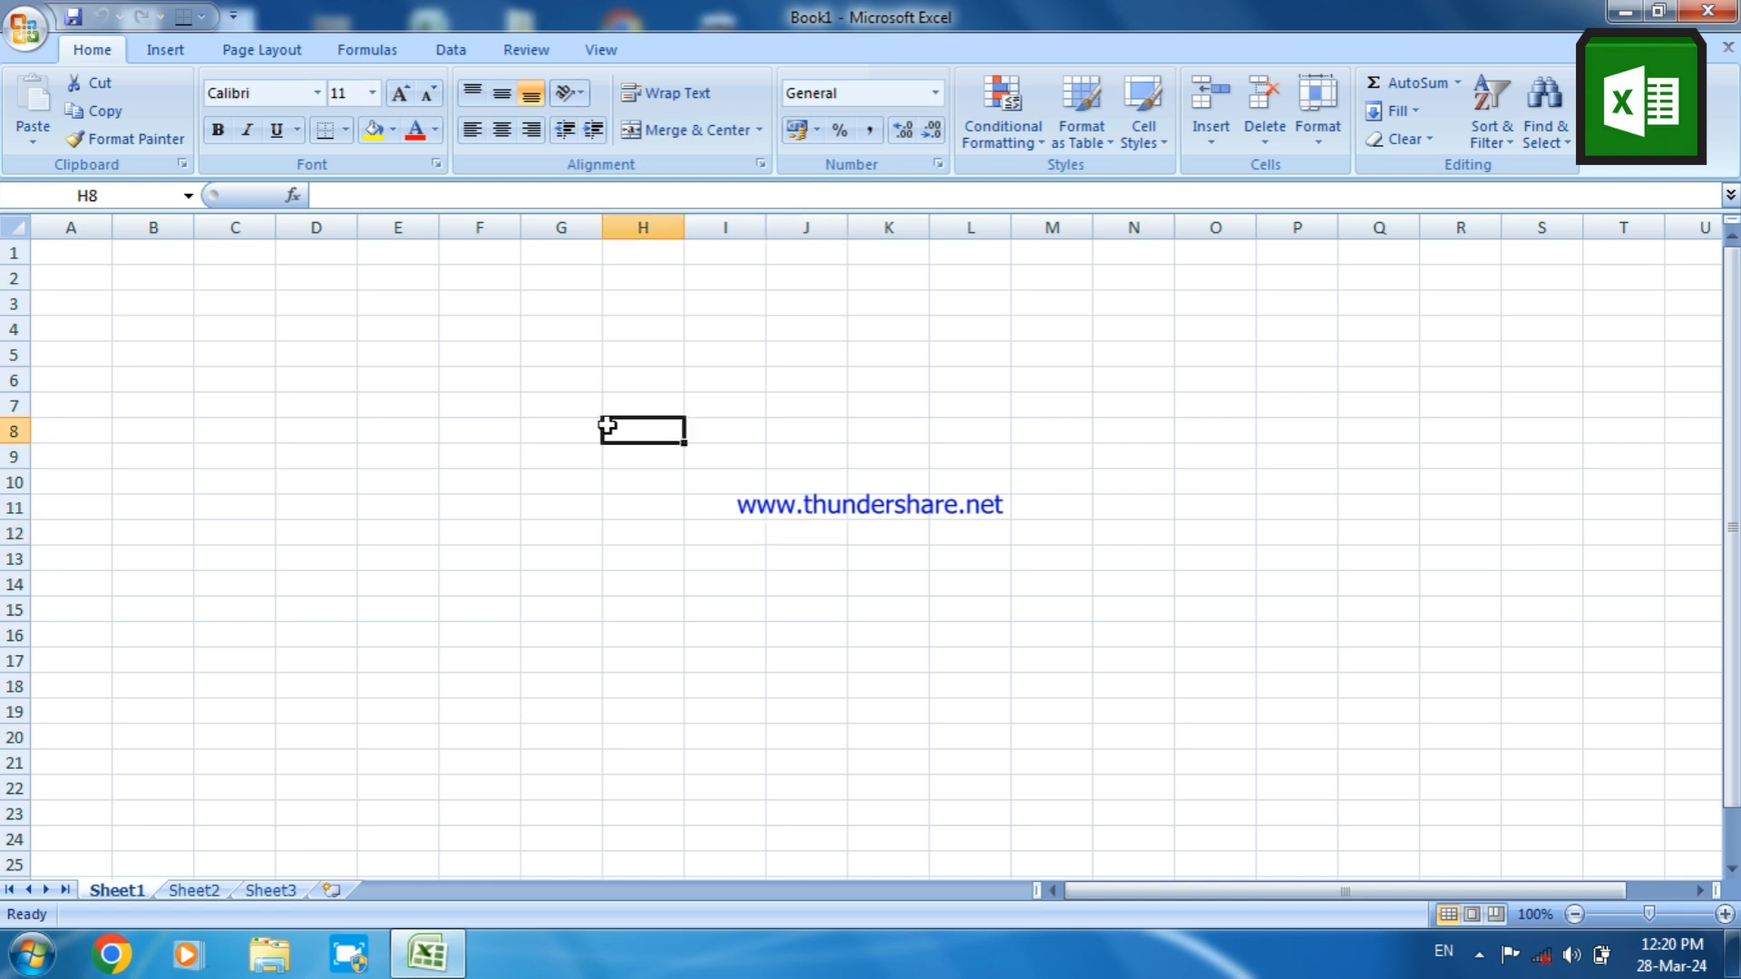
{"action": "left_click", "coordinate": [816, 504]}
{"action": "left_click", "coordinate": [354, 517]}
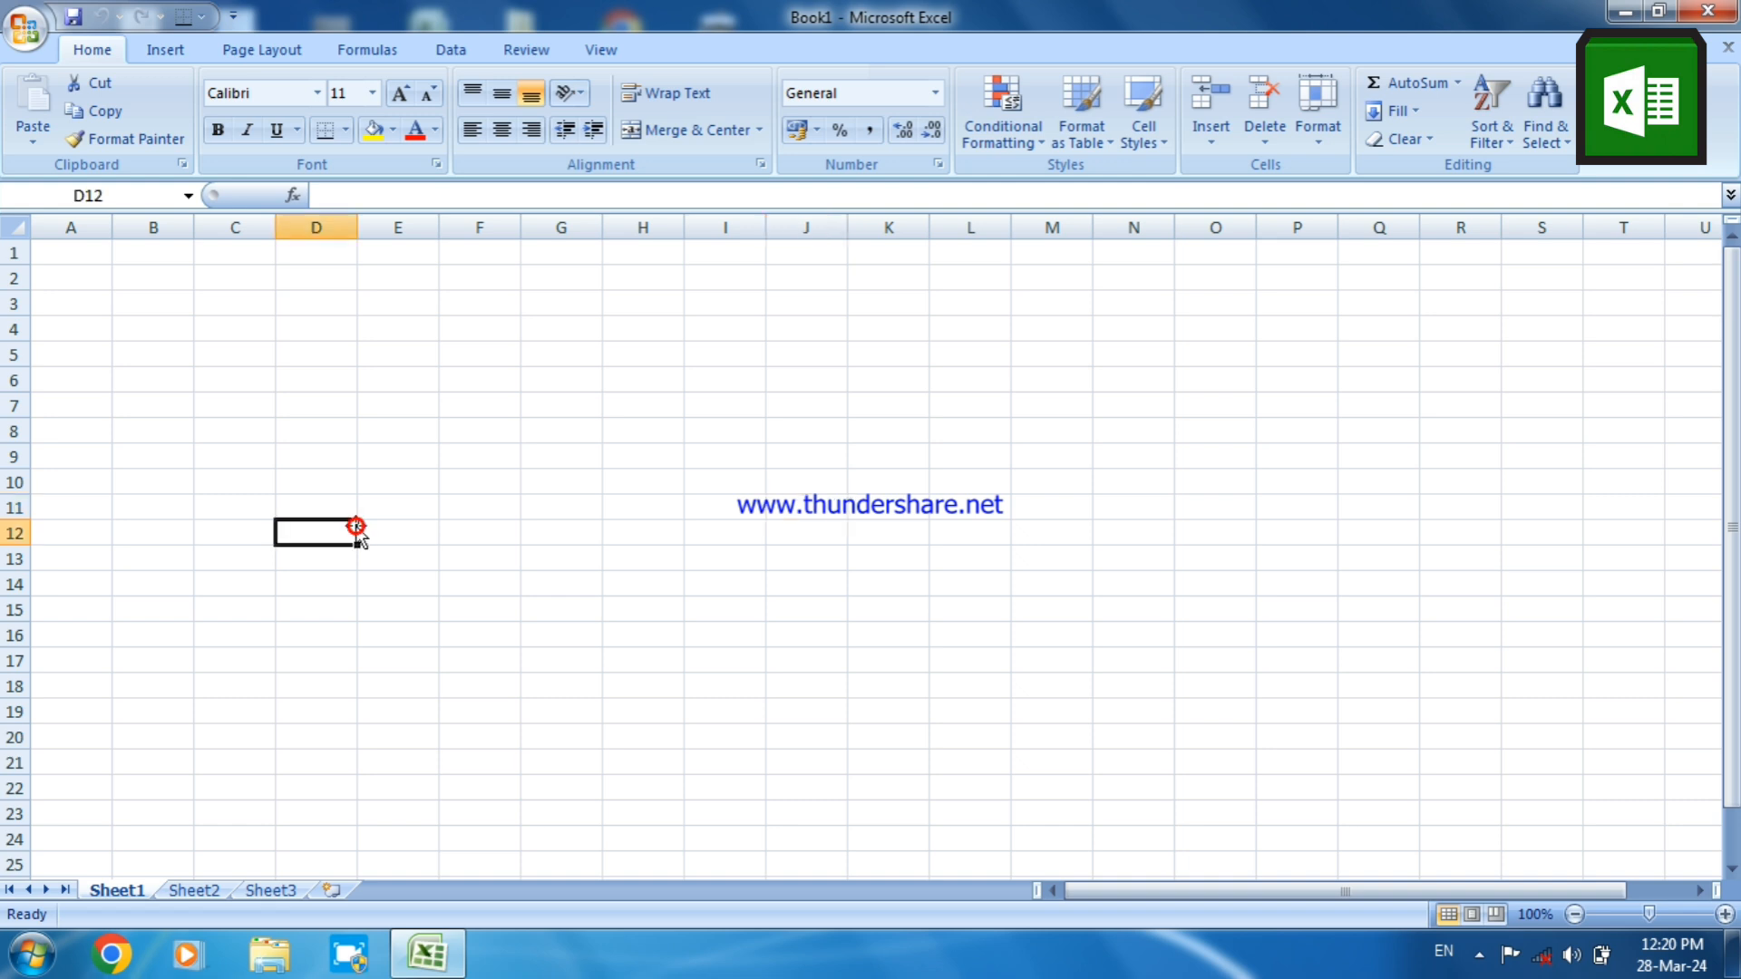
{"action": "left_click", "coordinate": [619, 473]}
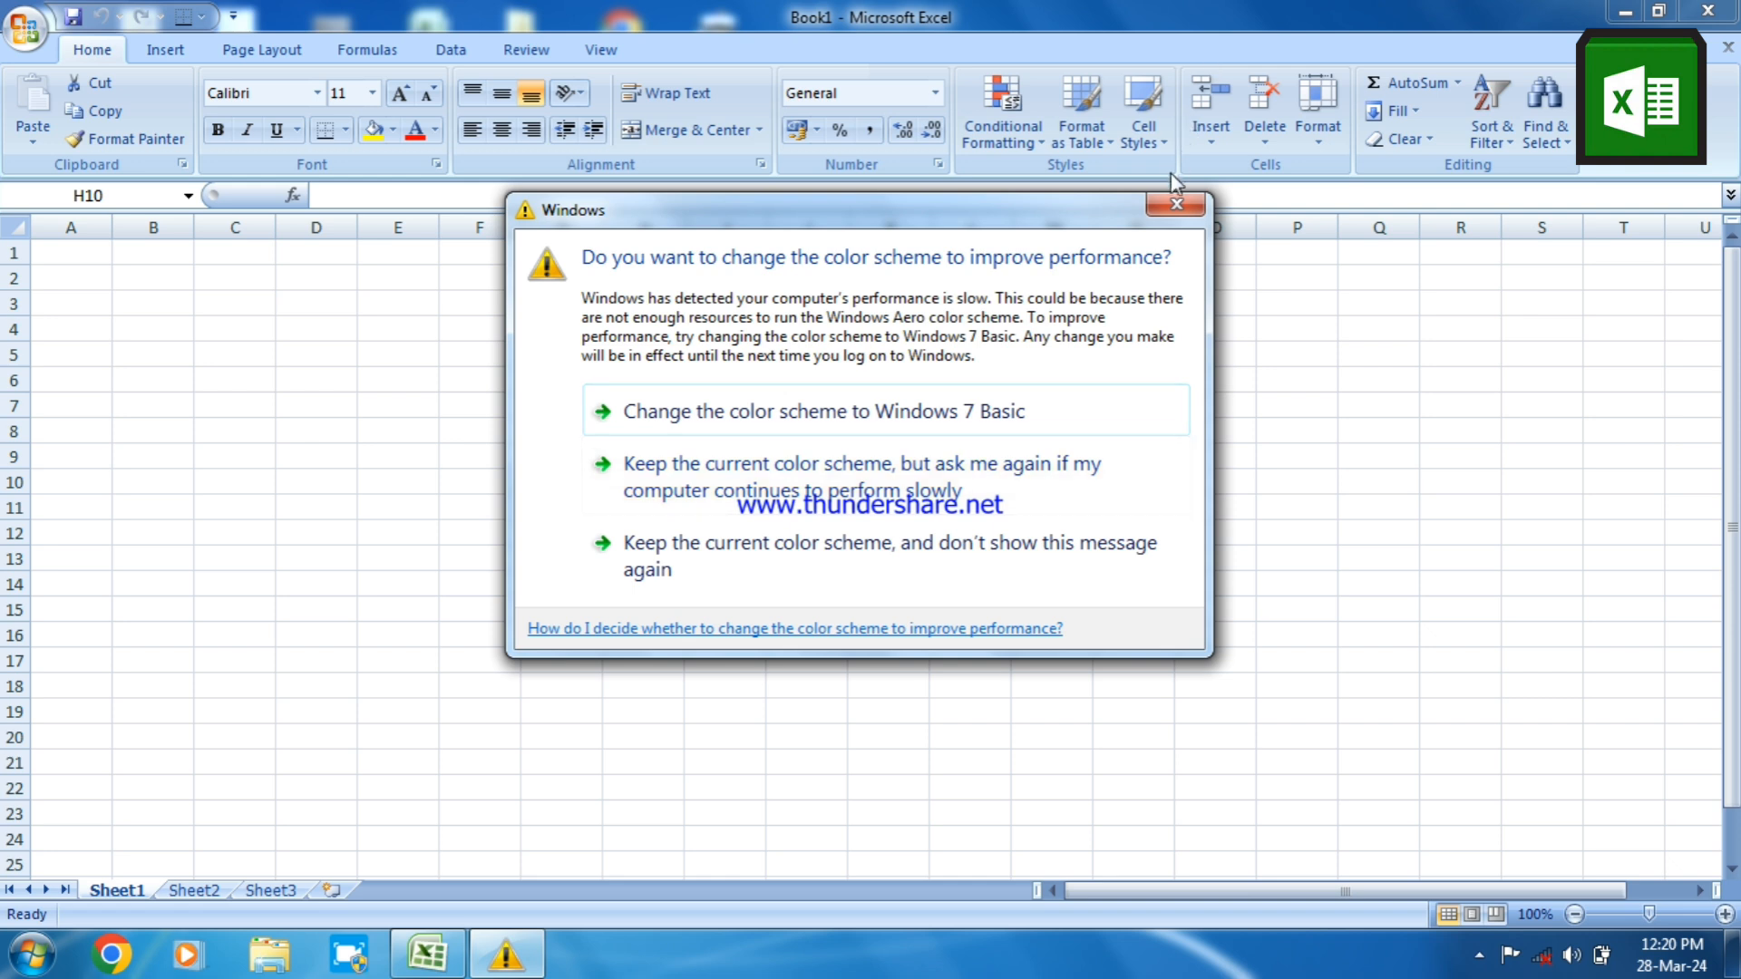
Dismiss the color scheme prompt without changing the scheme and select cell E9
{"action": "left_click", "coordinate": [1172, 207]}
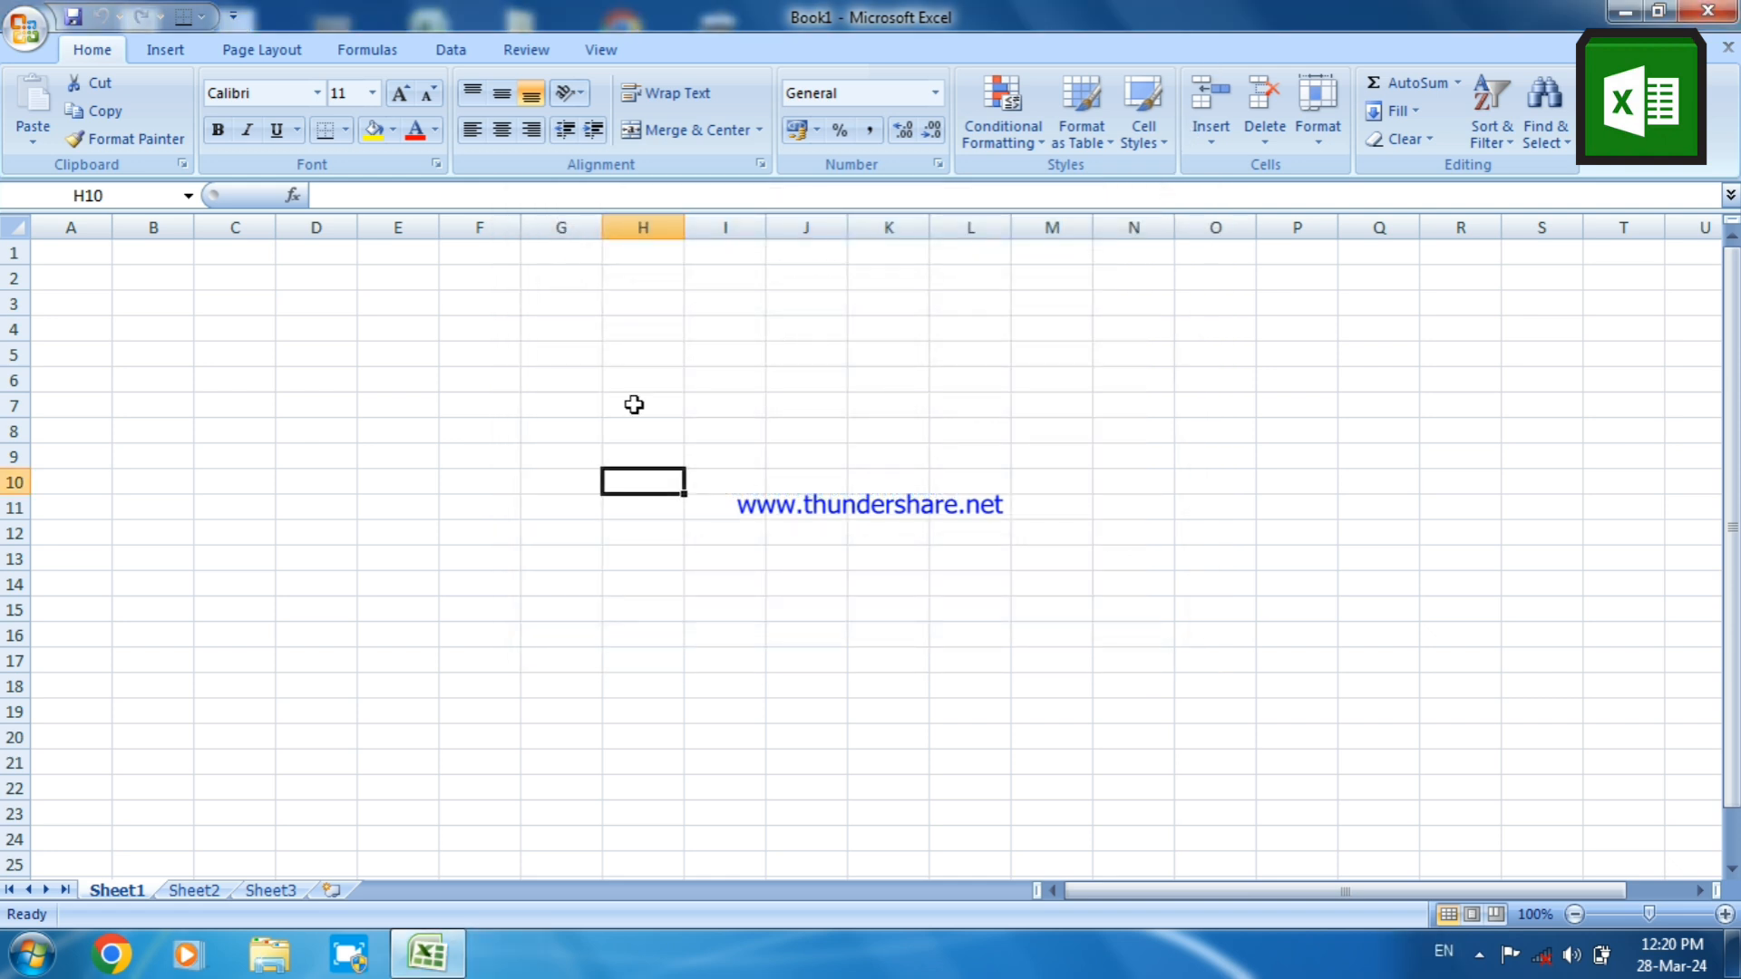
{"action": "left_click", "coordinate": [389, 451]}
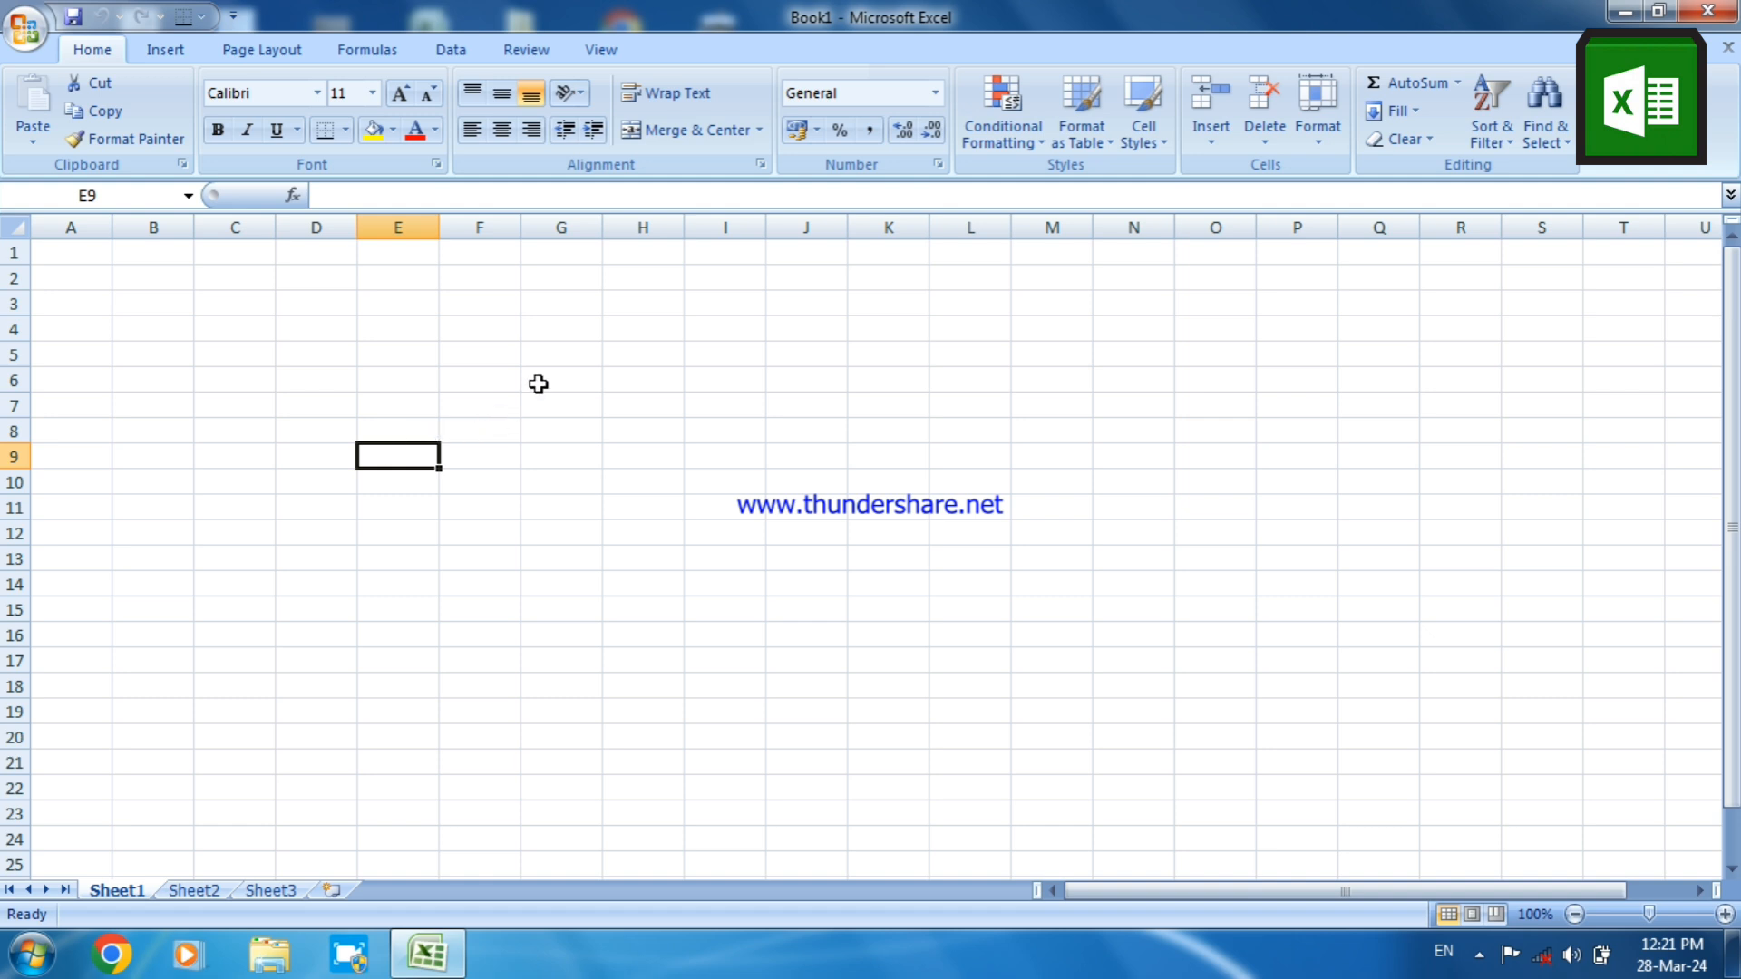
Enter the numbers 1, 2, 3 and 4 in cells F1 to F4, one per row
{"action": "left_click", "coordinate": [482, 249]}
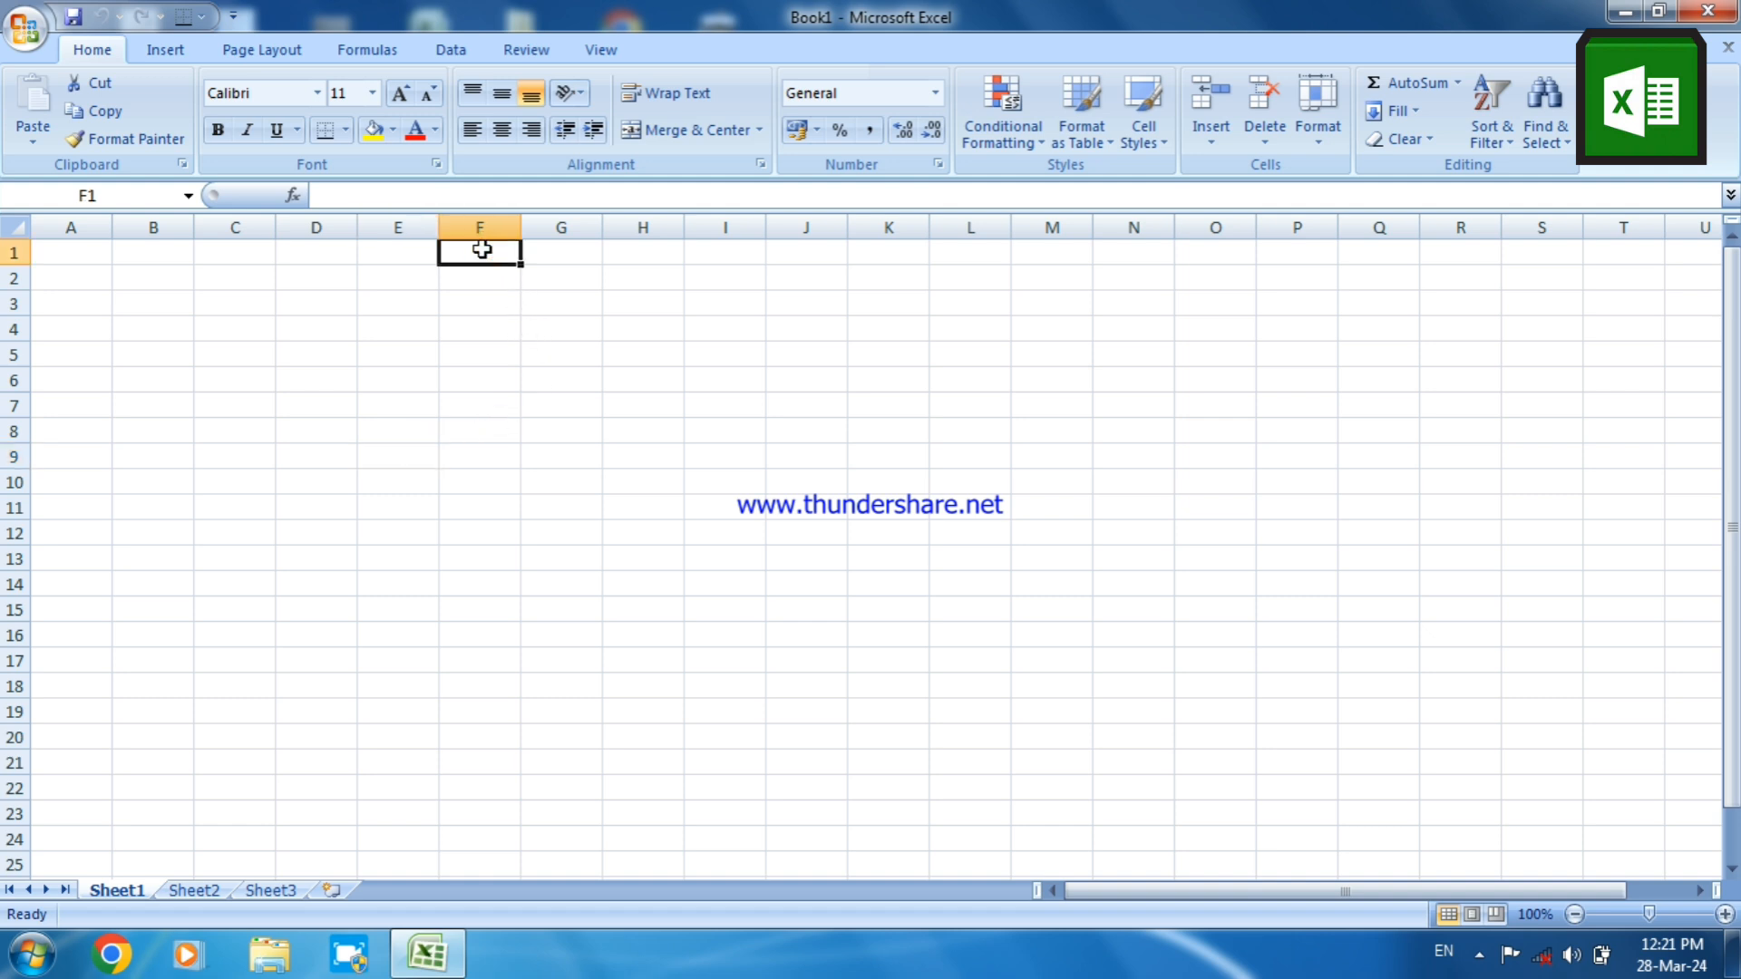
{"action": "type", "text": "1"}
{"action": "key", "text": "Return"}
{"action": "type", "text": "2"}
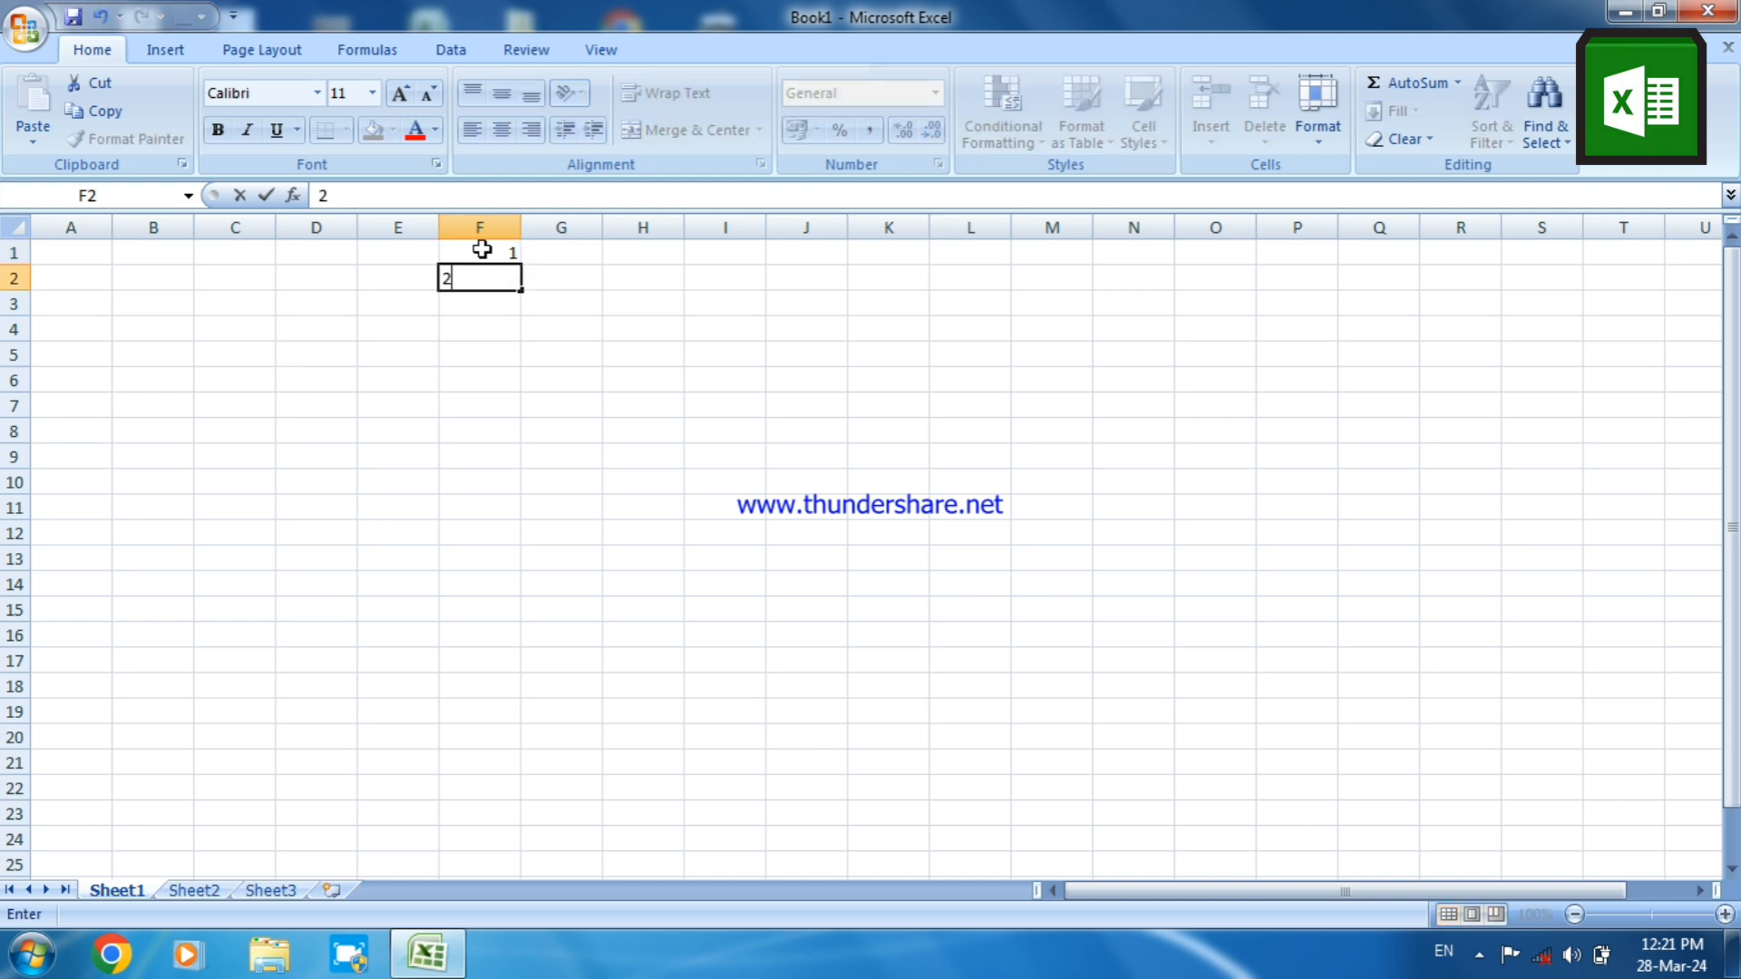
{"action": "key", "text": "Return"}
{"action": "type", "text": "3"}
{"action": "key", "text": "Return"}
{"action": "type", "text": "4"}
{"action": "key", "text": "Return"}
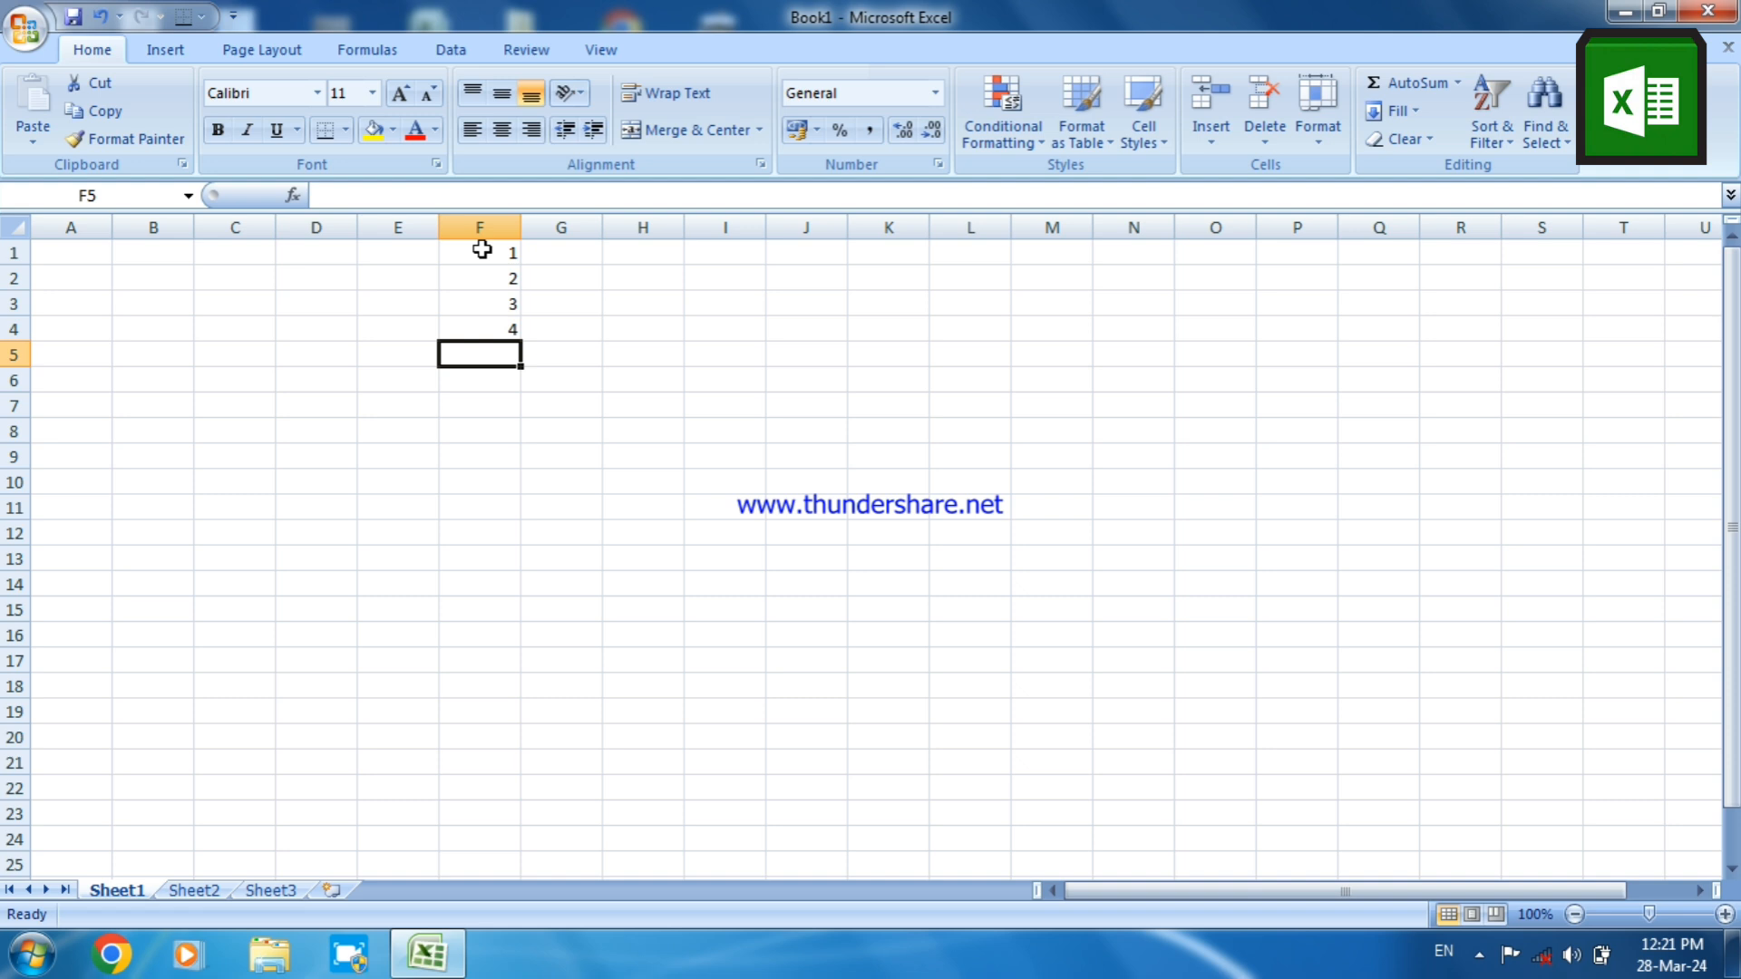
Clear the numbers from cells F1 to F4
{"action": "left_click", "coordinate": [465, 252]}
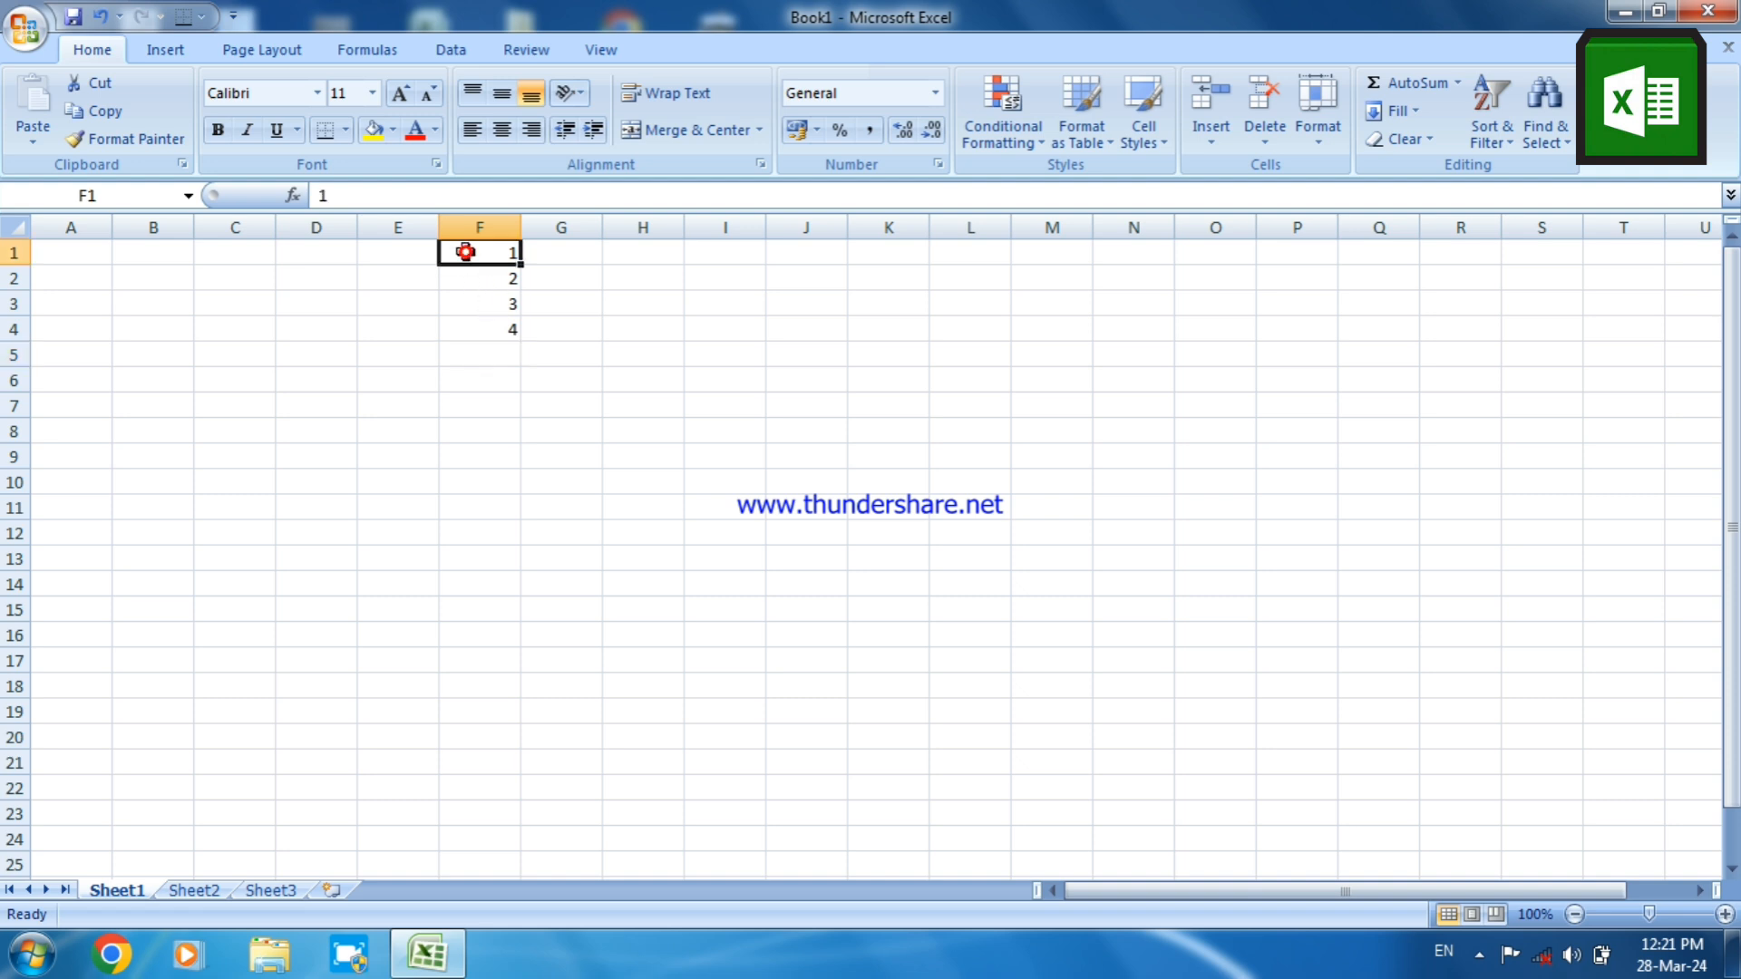
{"action": "double_click", "coordinate": [465, 253]}
{"action": "left_click_drag", "start_coordinate": [465, 252], "coordinate": [485, 354]}
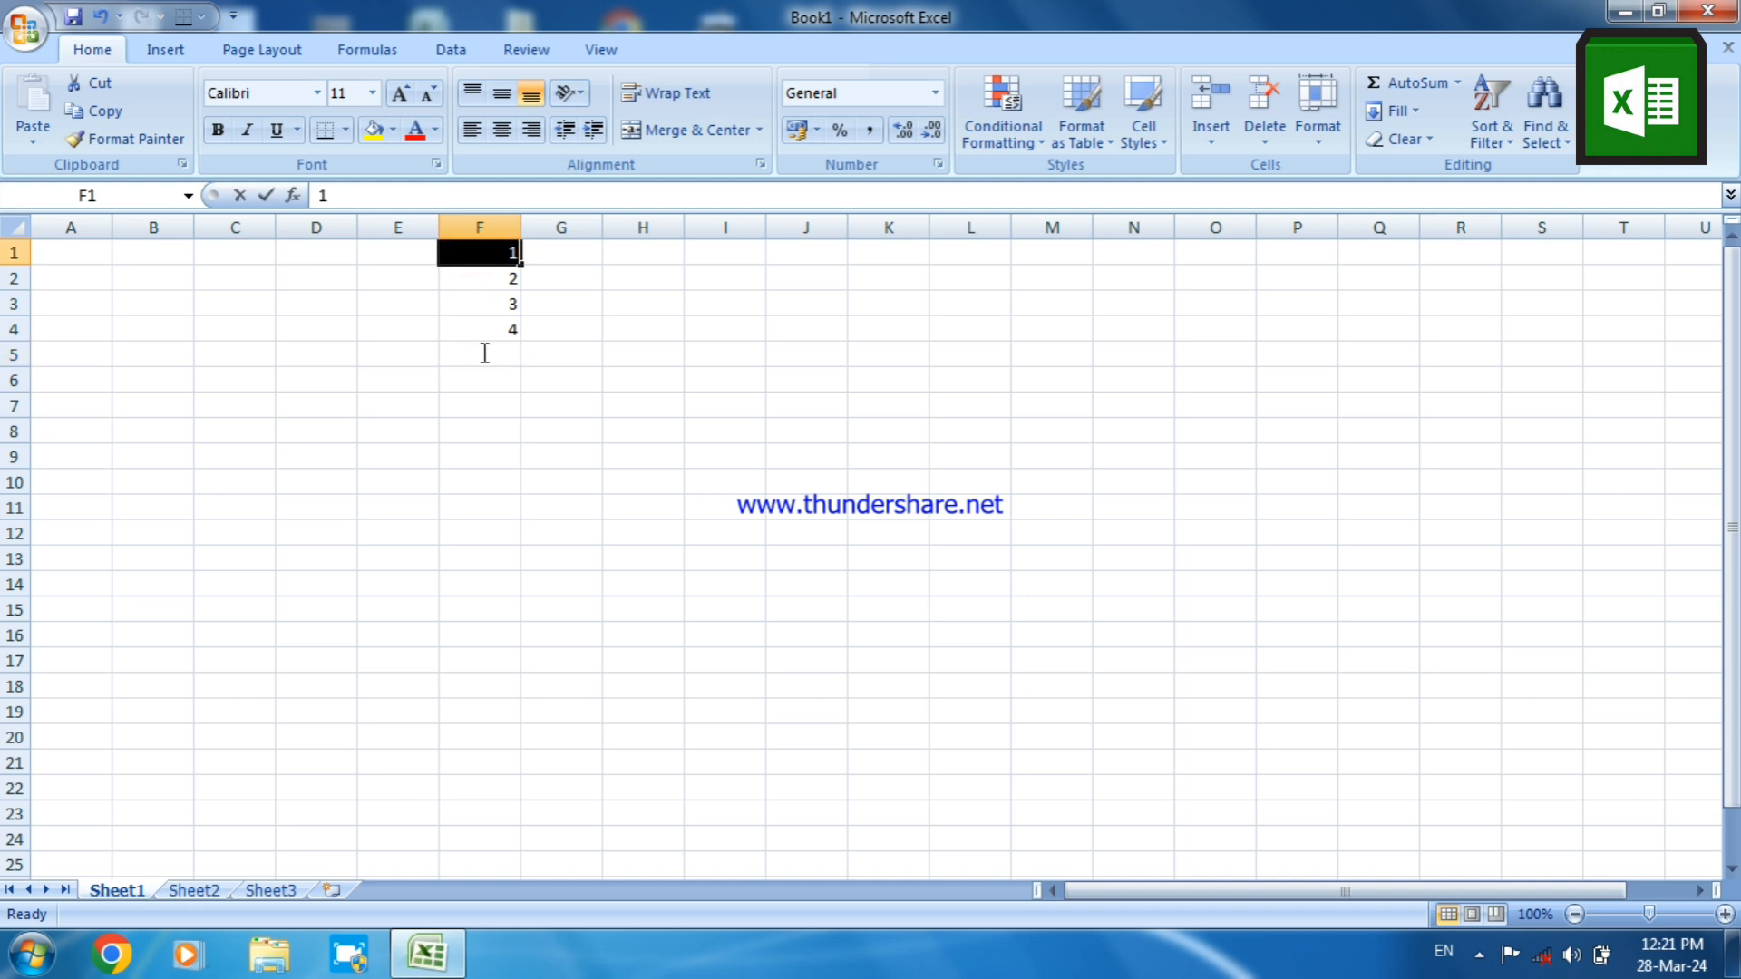
{"action": "left_click", "coordinate": [480, 353]}
{"action": "left_click", "coordinate": [506, 410]}
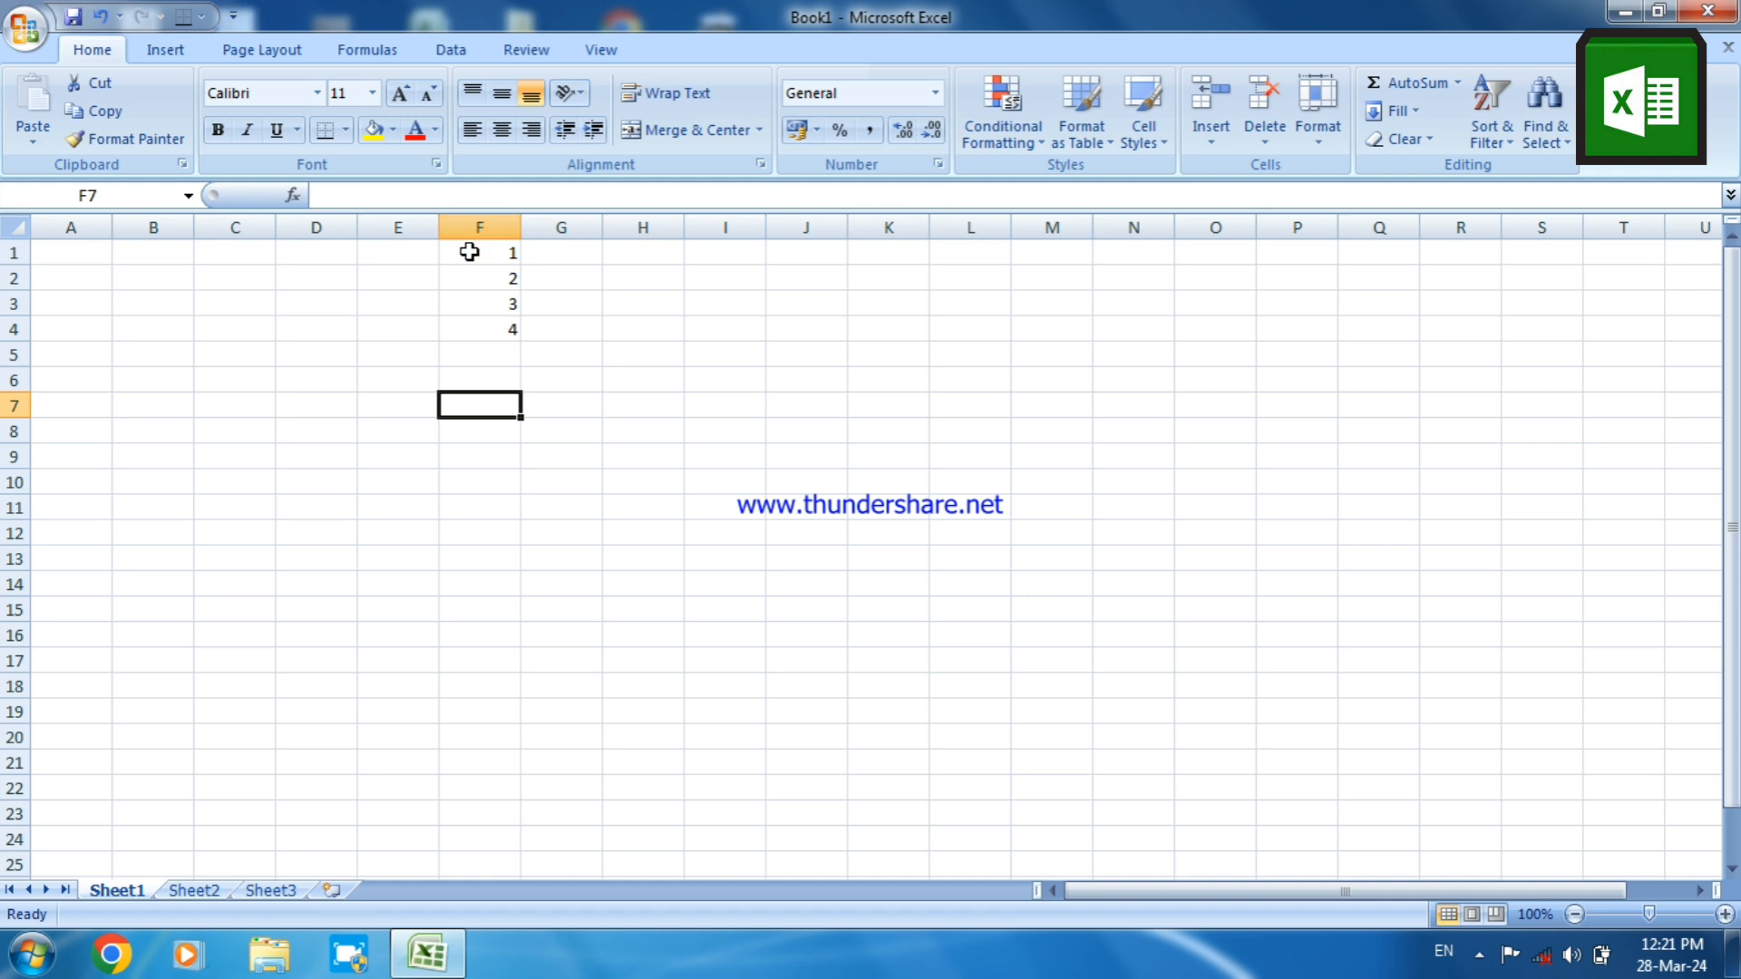
{"action": "left_click_drag", "start_coordinate": [469, 252], "coordinate": [471, 325]}
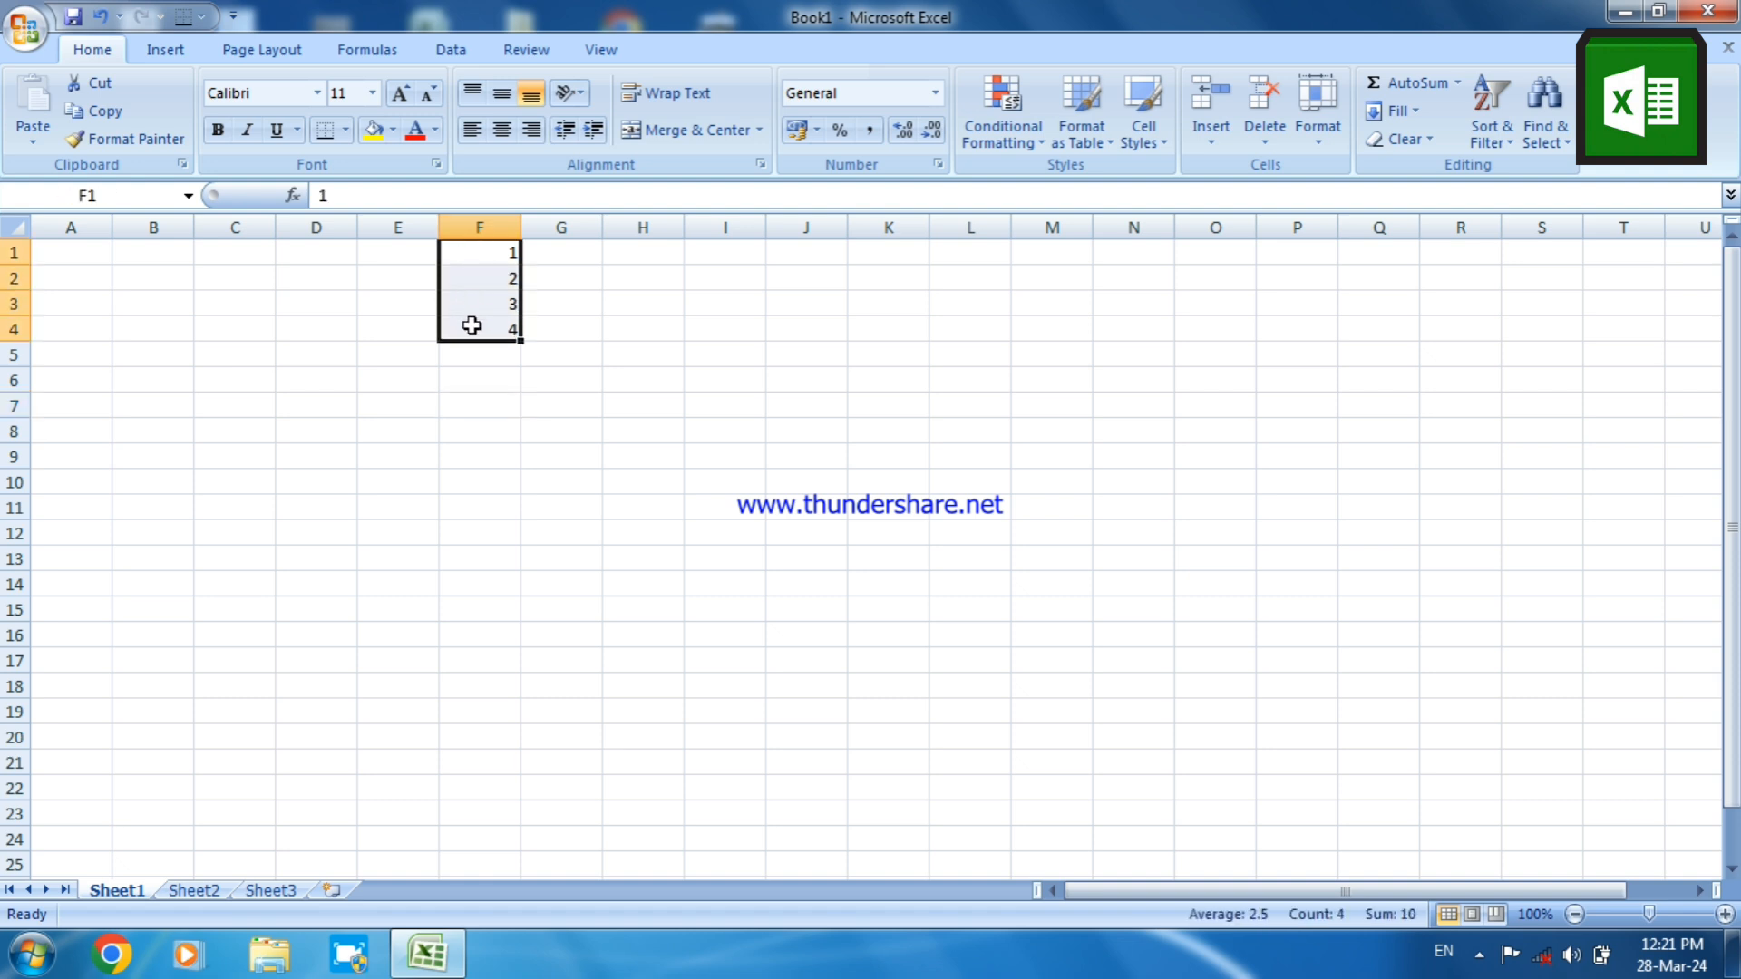
{"action": "key", "text": "Delete"}
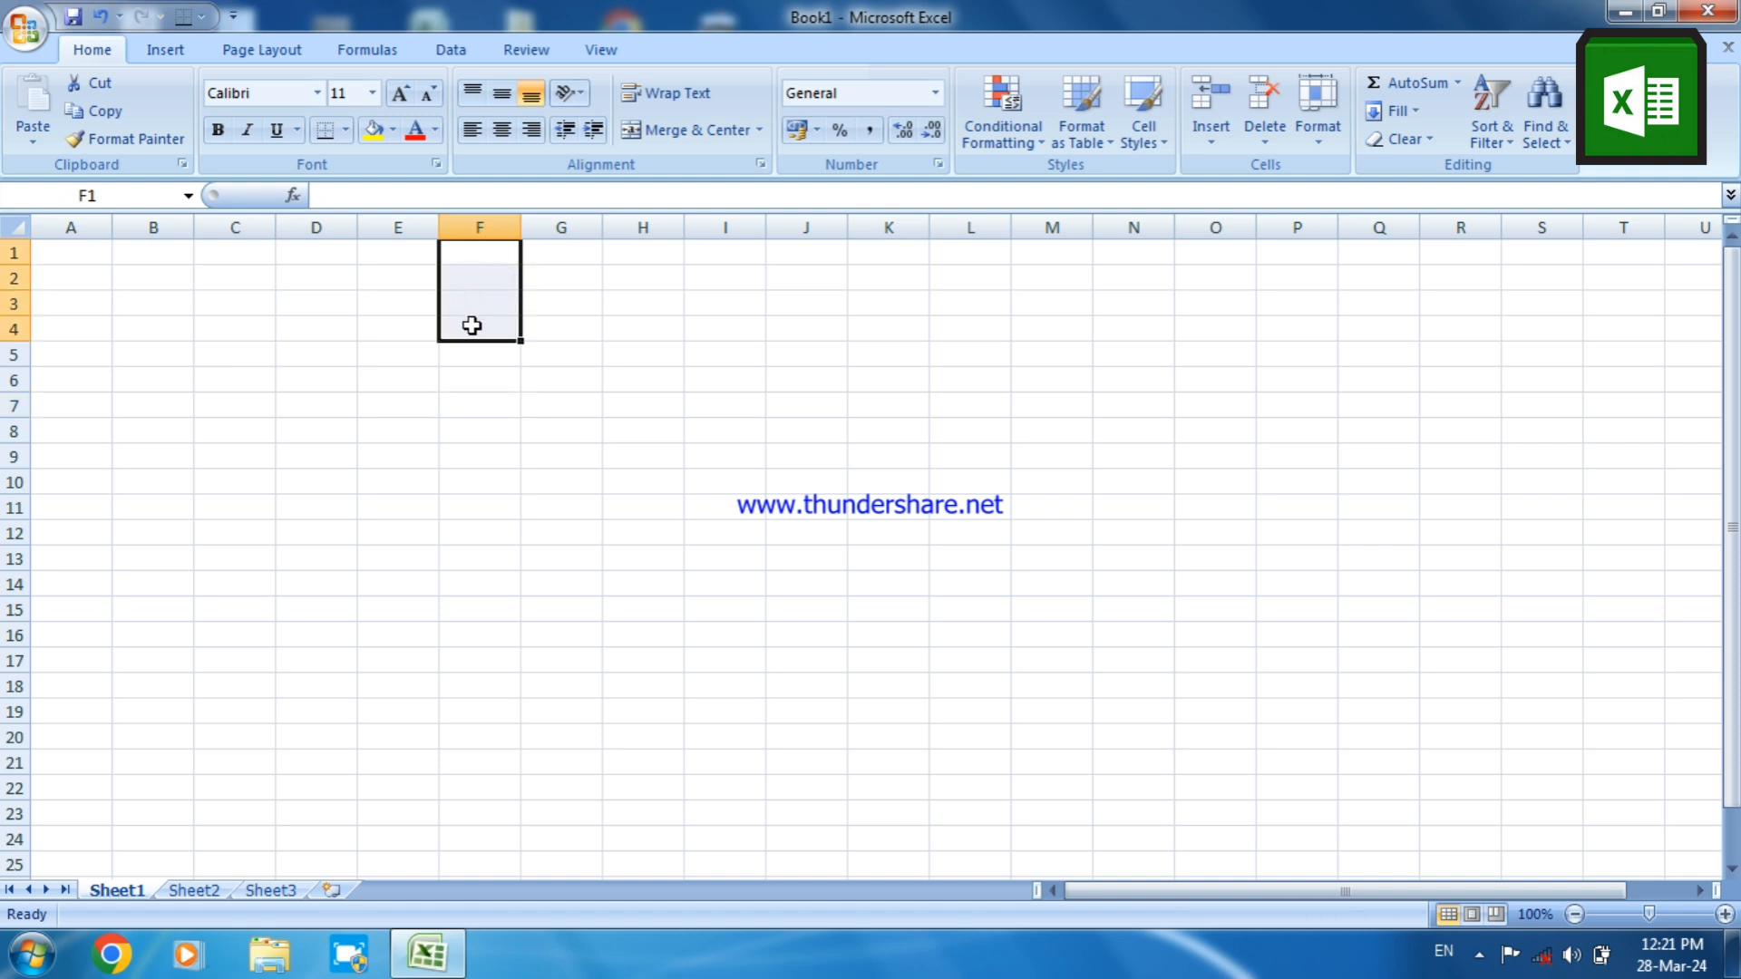
Enter the numbers 1, 2 and 3 in cells G1 to G3, one per row
{"action": "left_click", "coordinate": [564, 252]}
{"action": "type", "text": "1"}
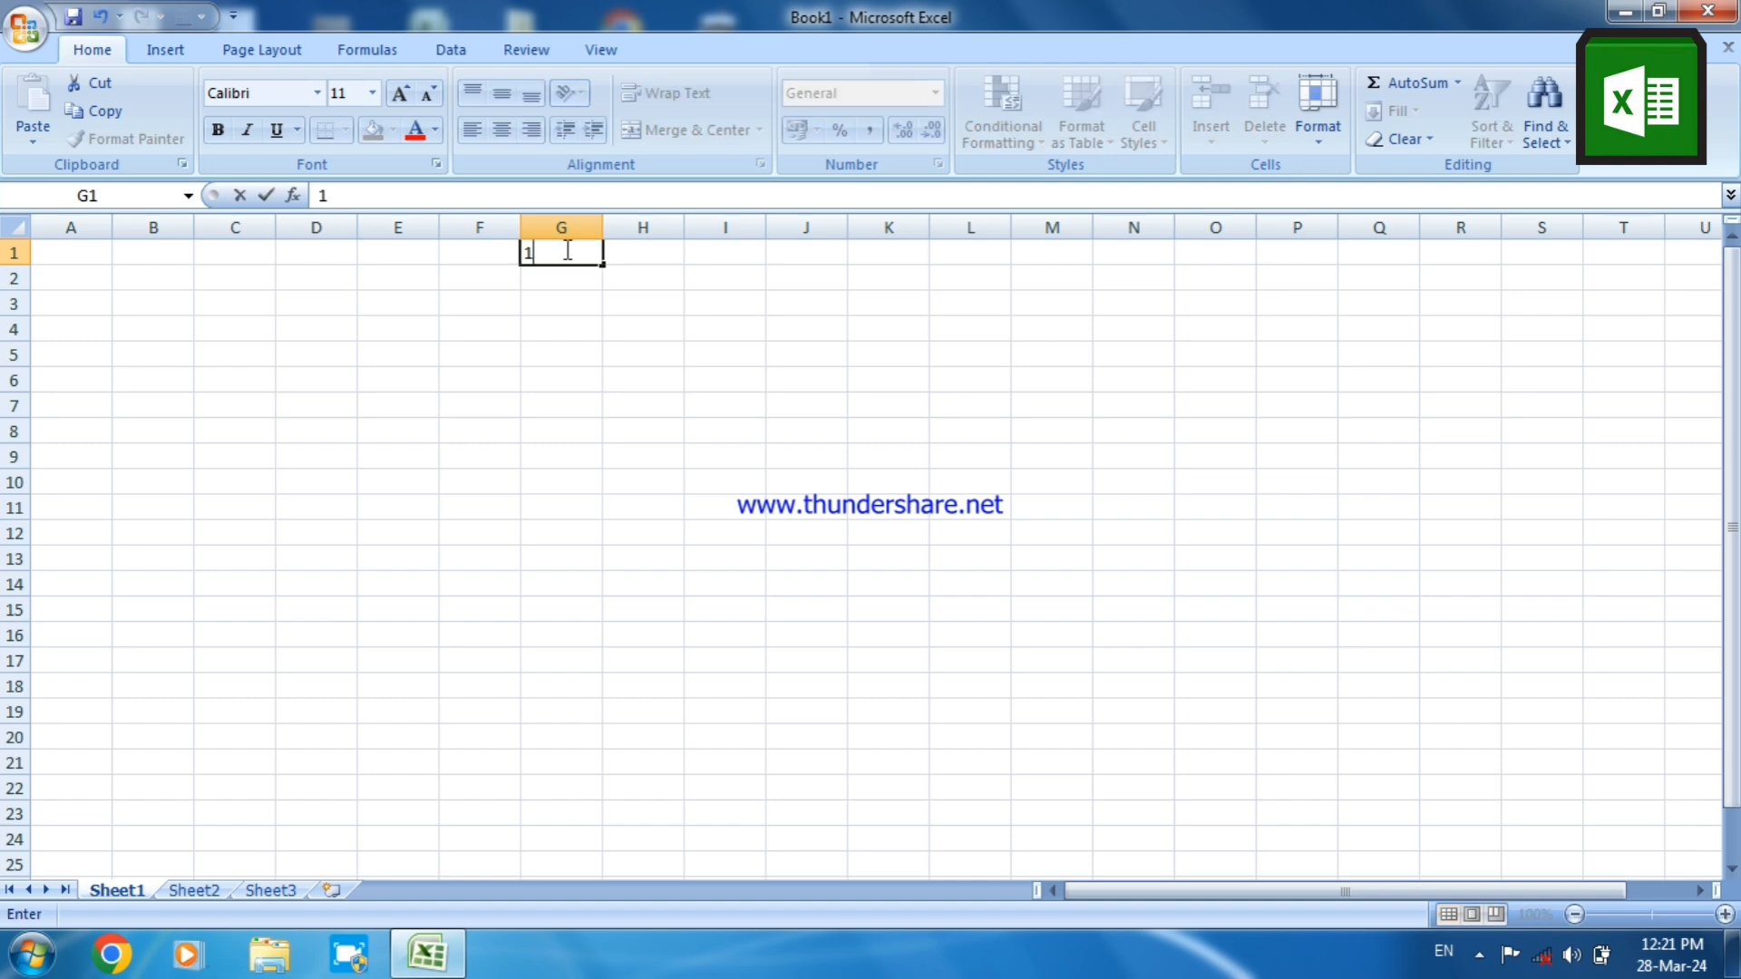
{"action": "key", "text": "Return"}
{"action": "type", "text": "2"}
{"action": "key", "text": "Return"}
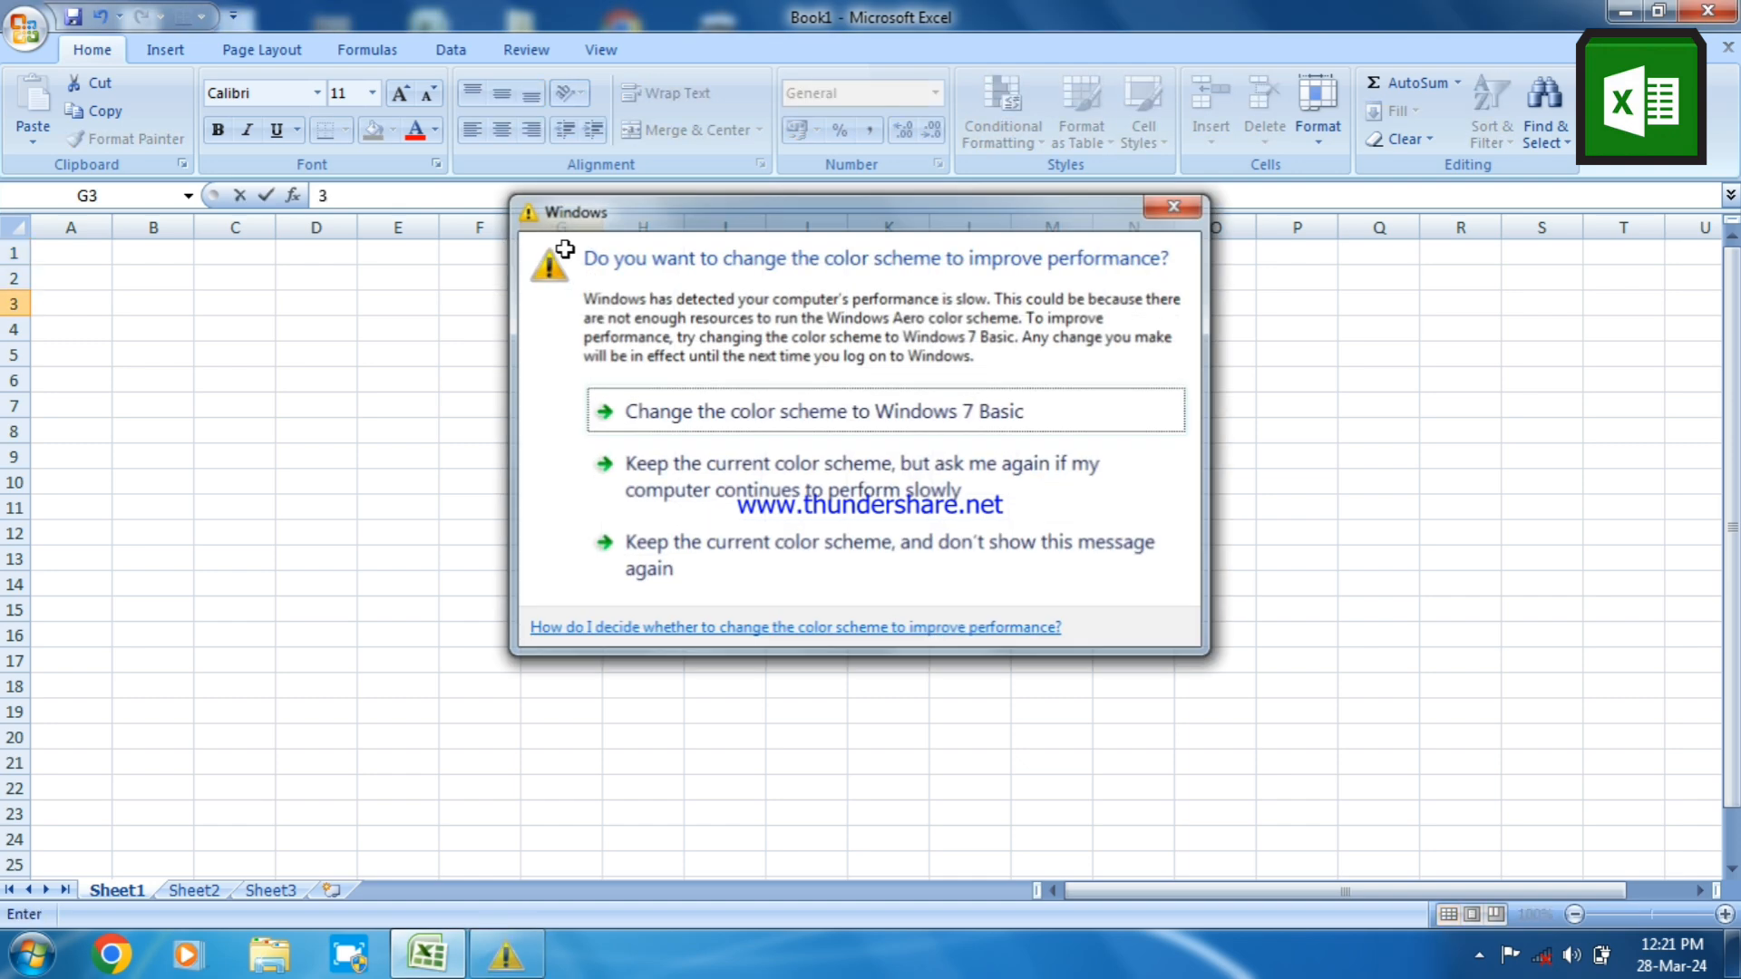
{"action": "type", "text": "3"}
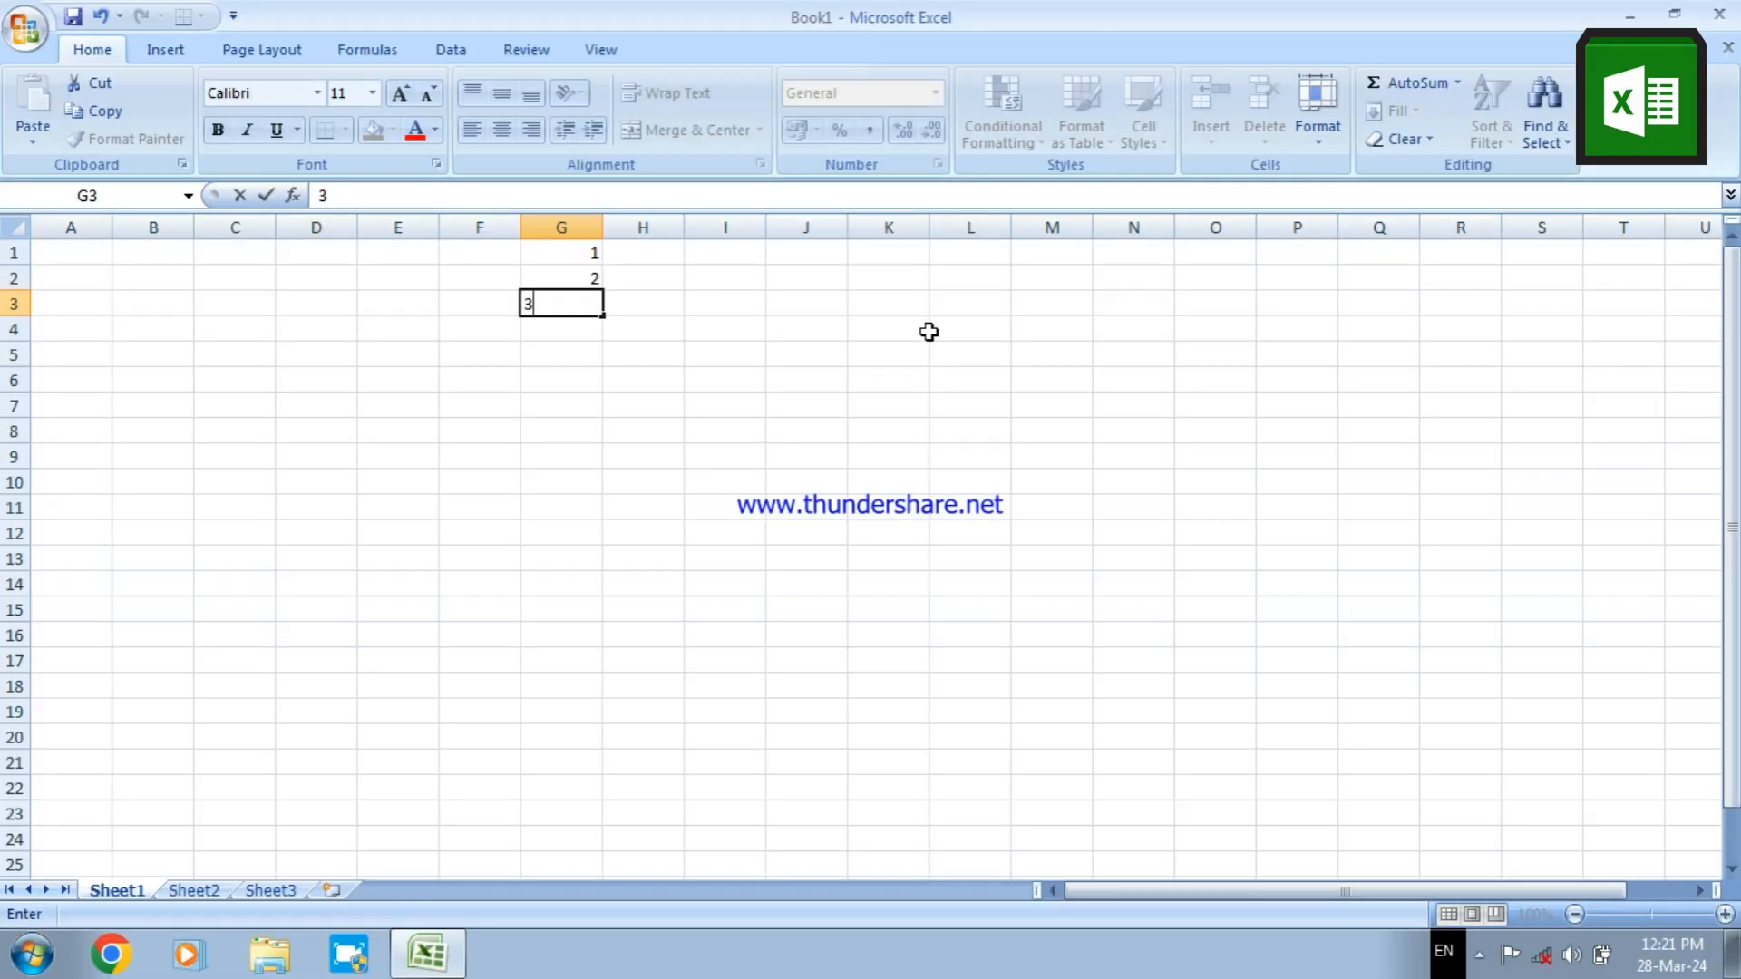
{"action": "left_click", "coordinate": [925, 330]}
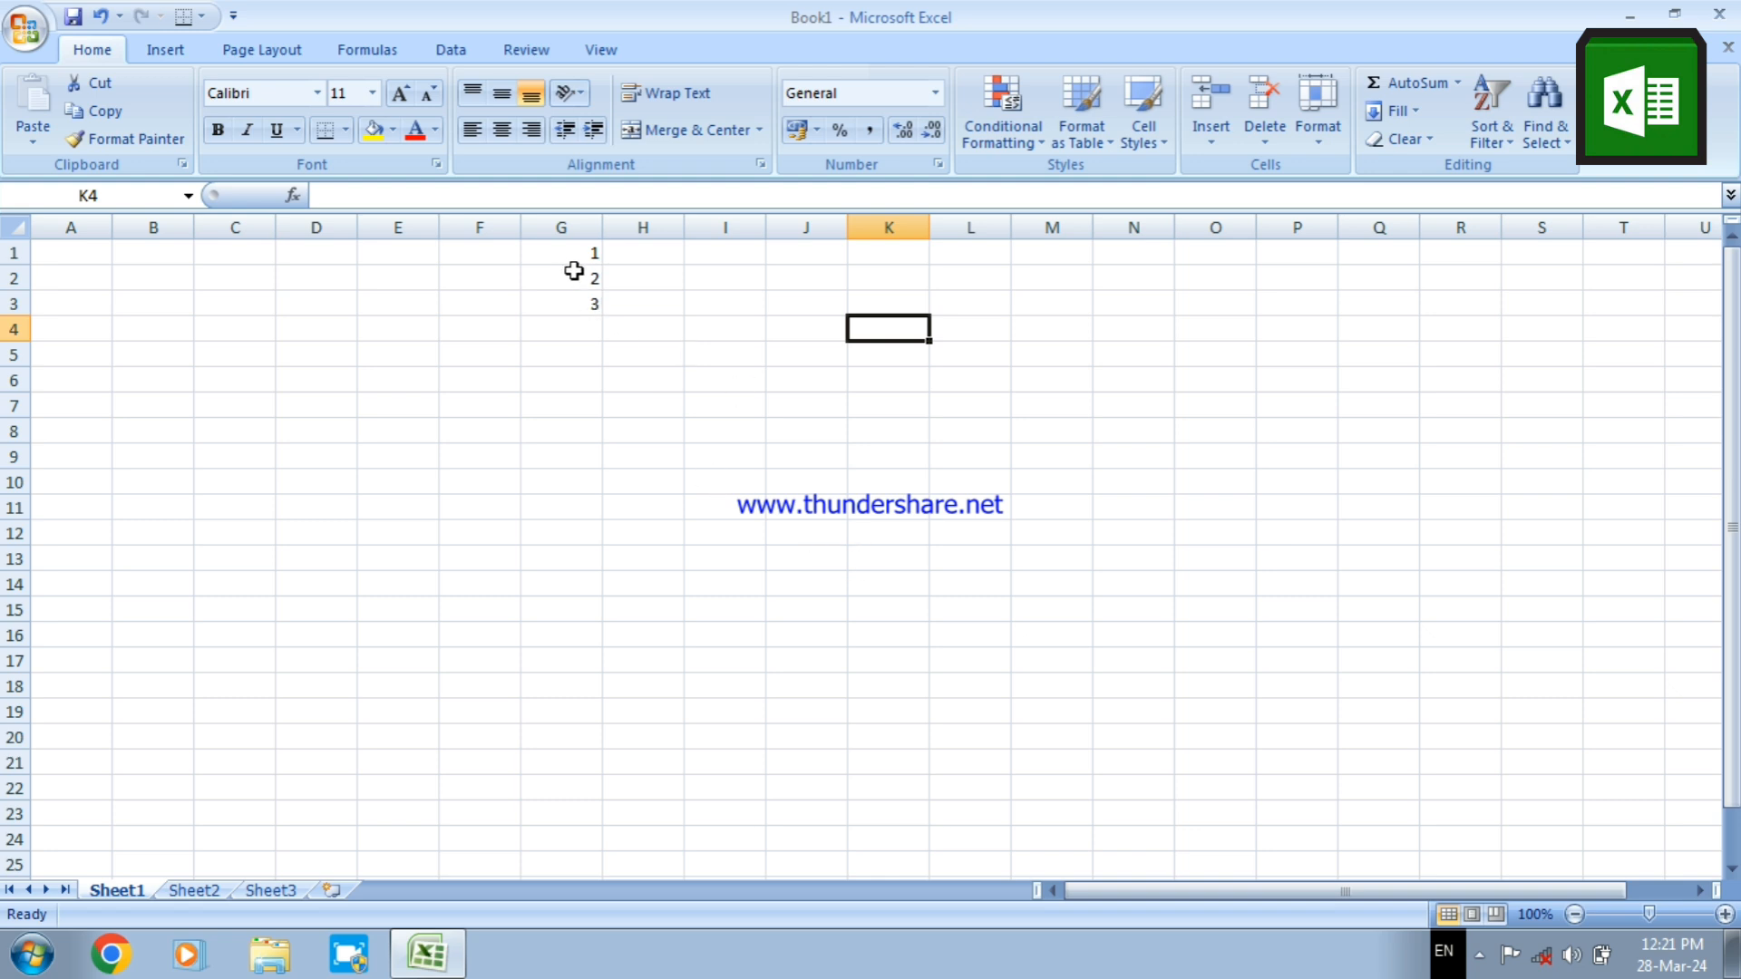
Extend the number series in G1:G3 down to cell G23 with AutoFill
{"action": "left_click_drag", "start_coordinate": [559, 255], "coordinate": [575, 297]}
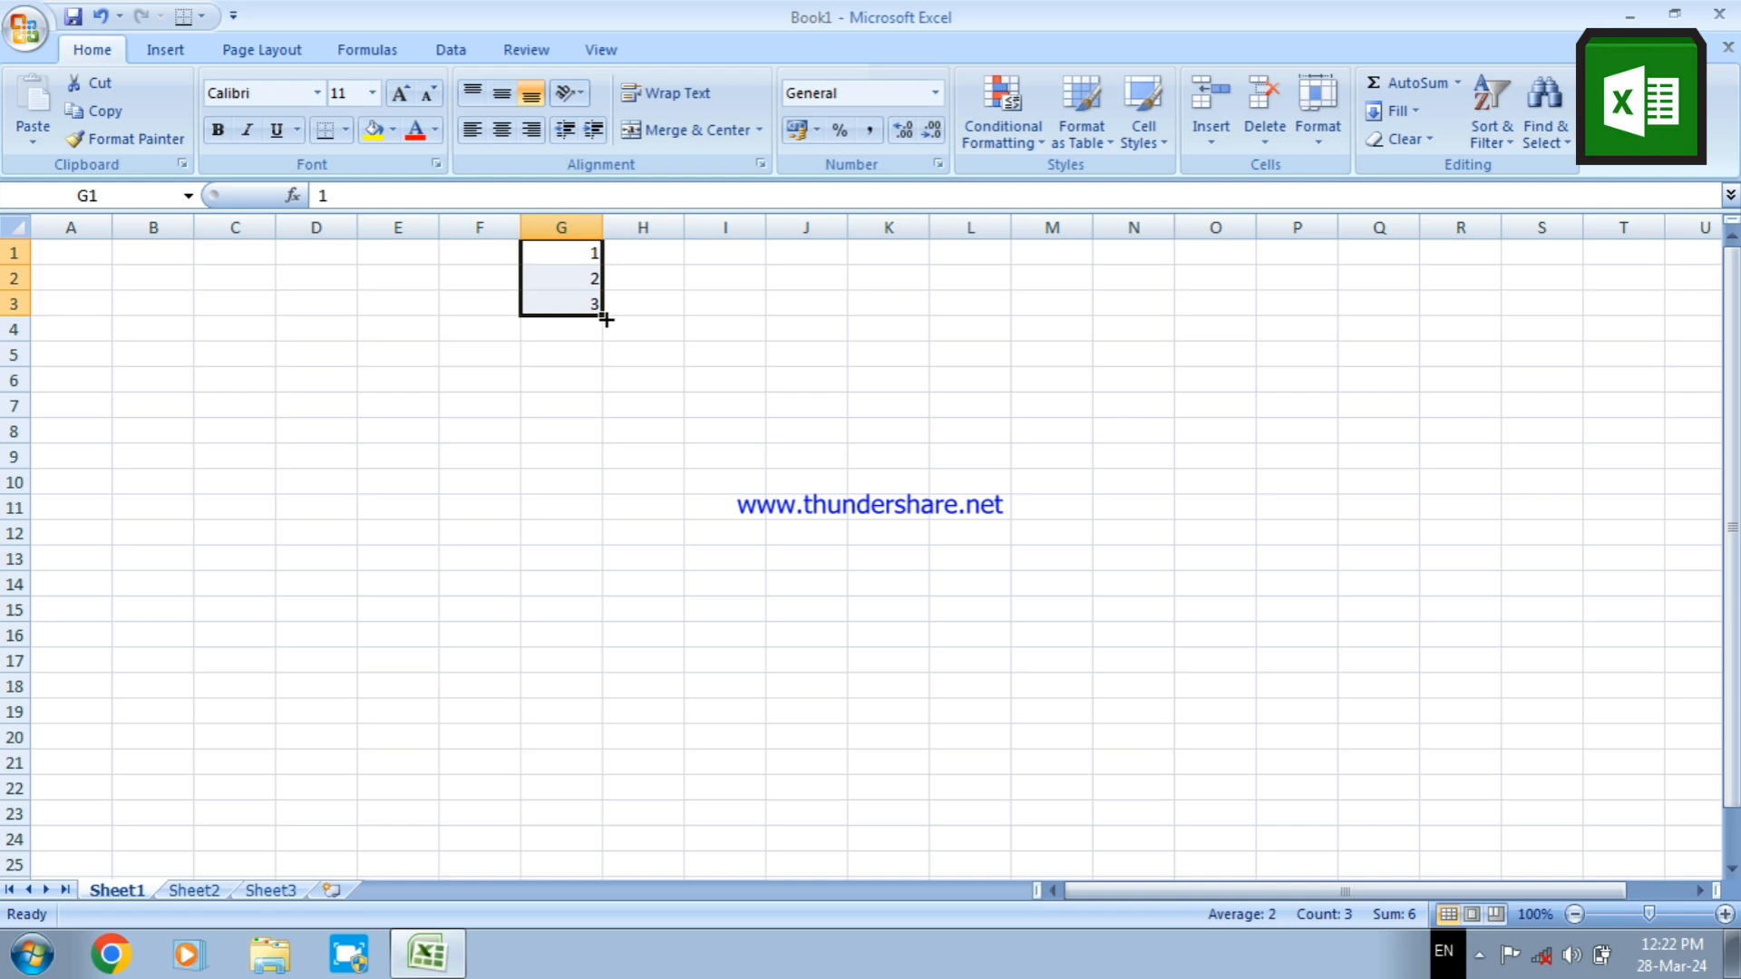
{"action": "left_click_drag", "start_coordinate": [606, 319], "coordinate": [631, 736]}
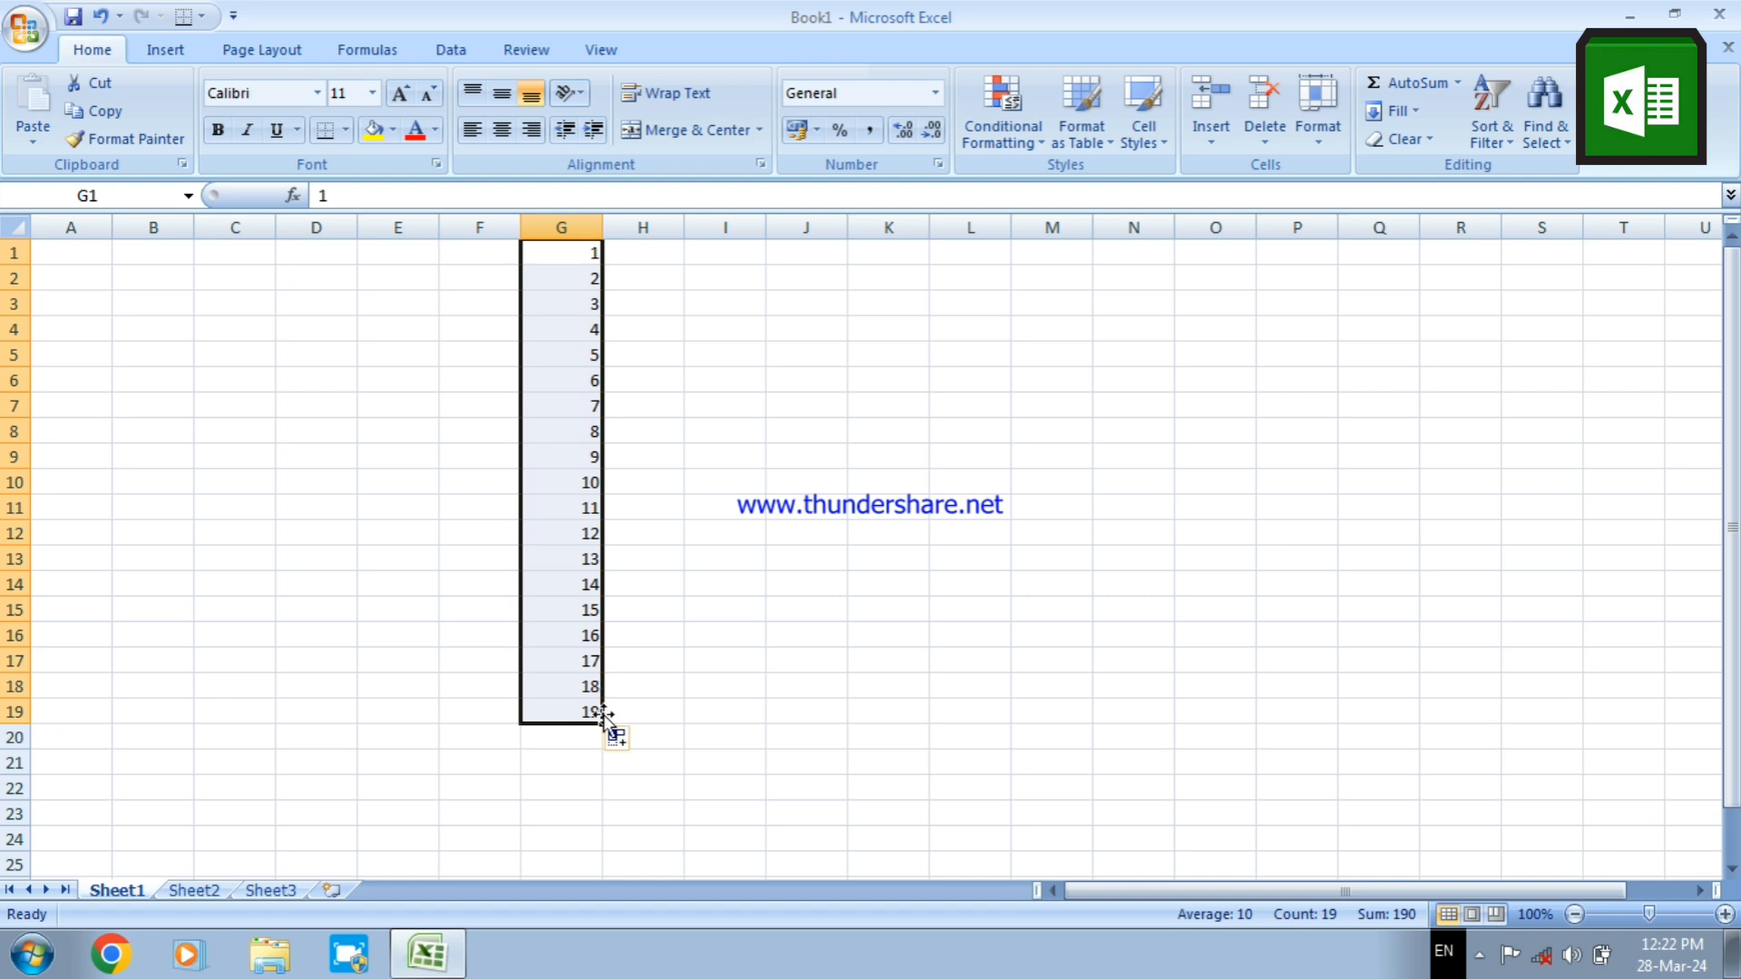
{"action": "left_click_drag", "start_coordinate": [604, 724], "coordinate": [615, 819]}
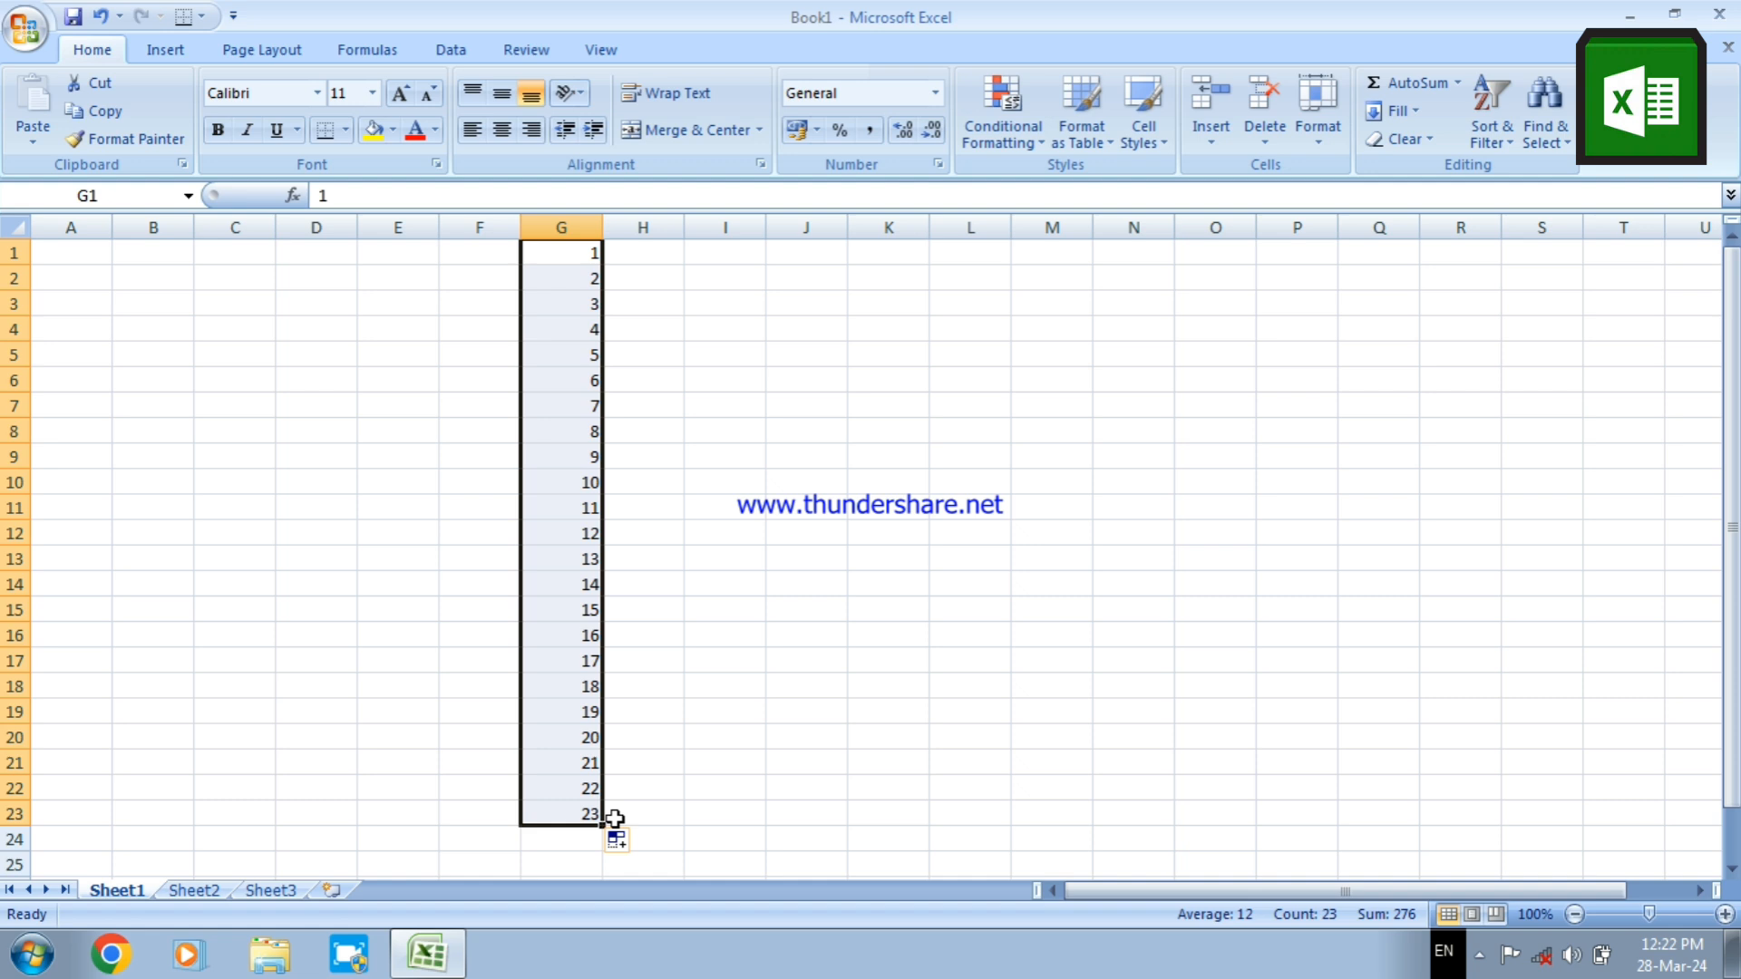
Enter 2, 4 and 6 in cells I1 to I3 and AutoFill the even-number series down to cell I18
{"action": "left_click", "coordinate": [715, 252]}
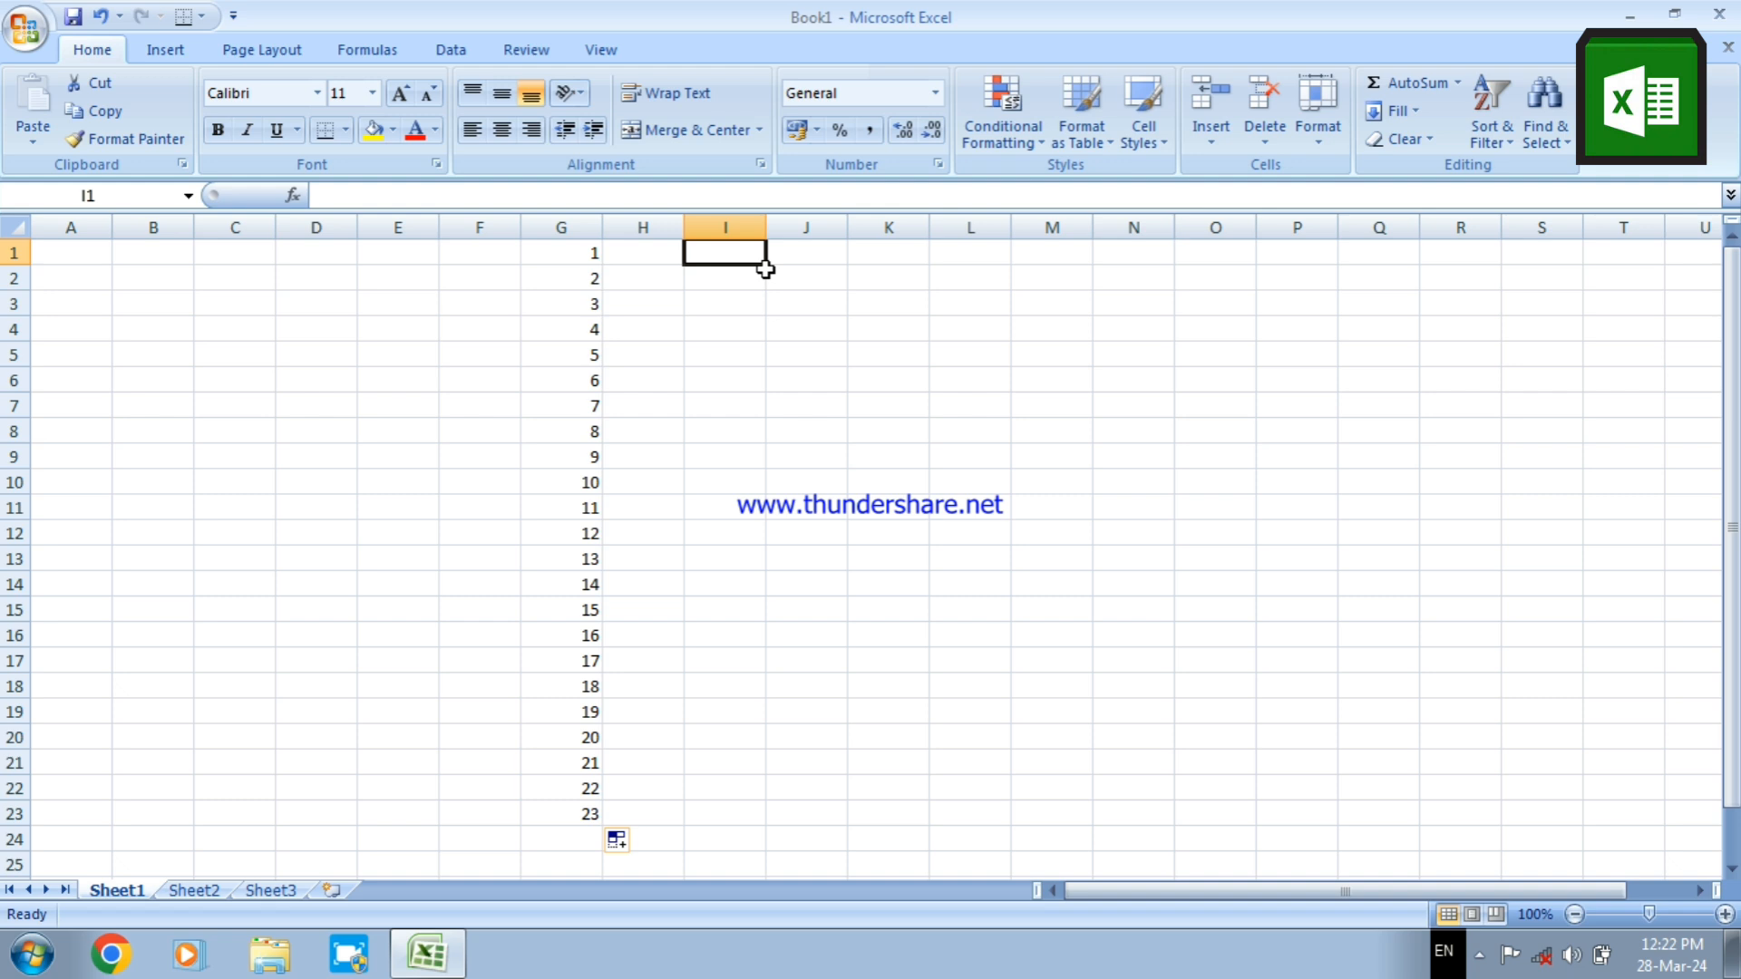
{"action": "type", "text": "2"}
{"action": "key", "text": "Return"}
{"action": "type", "text": "4"}
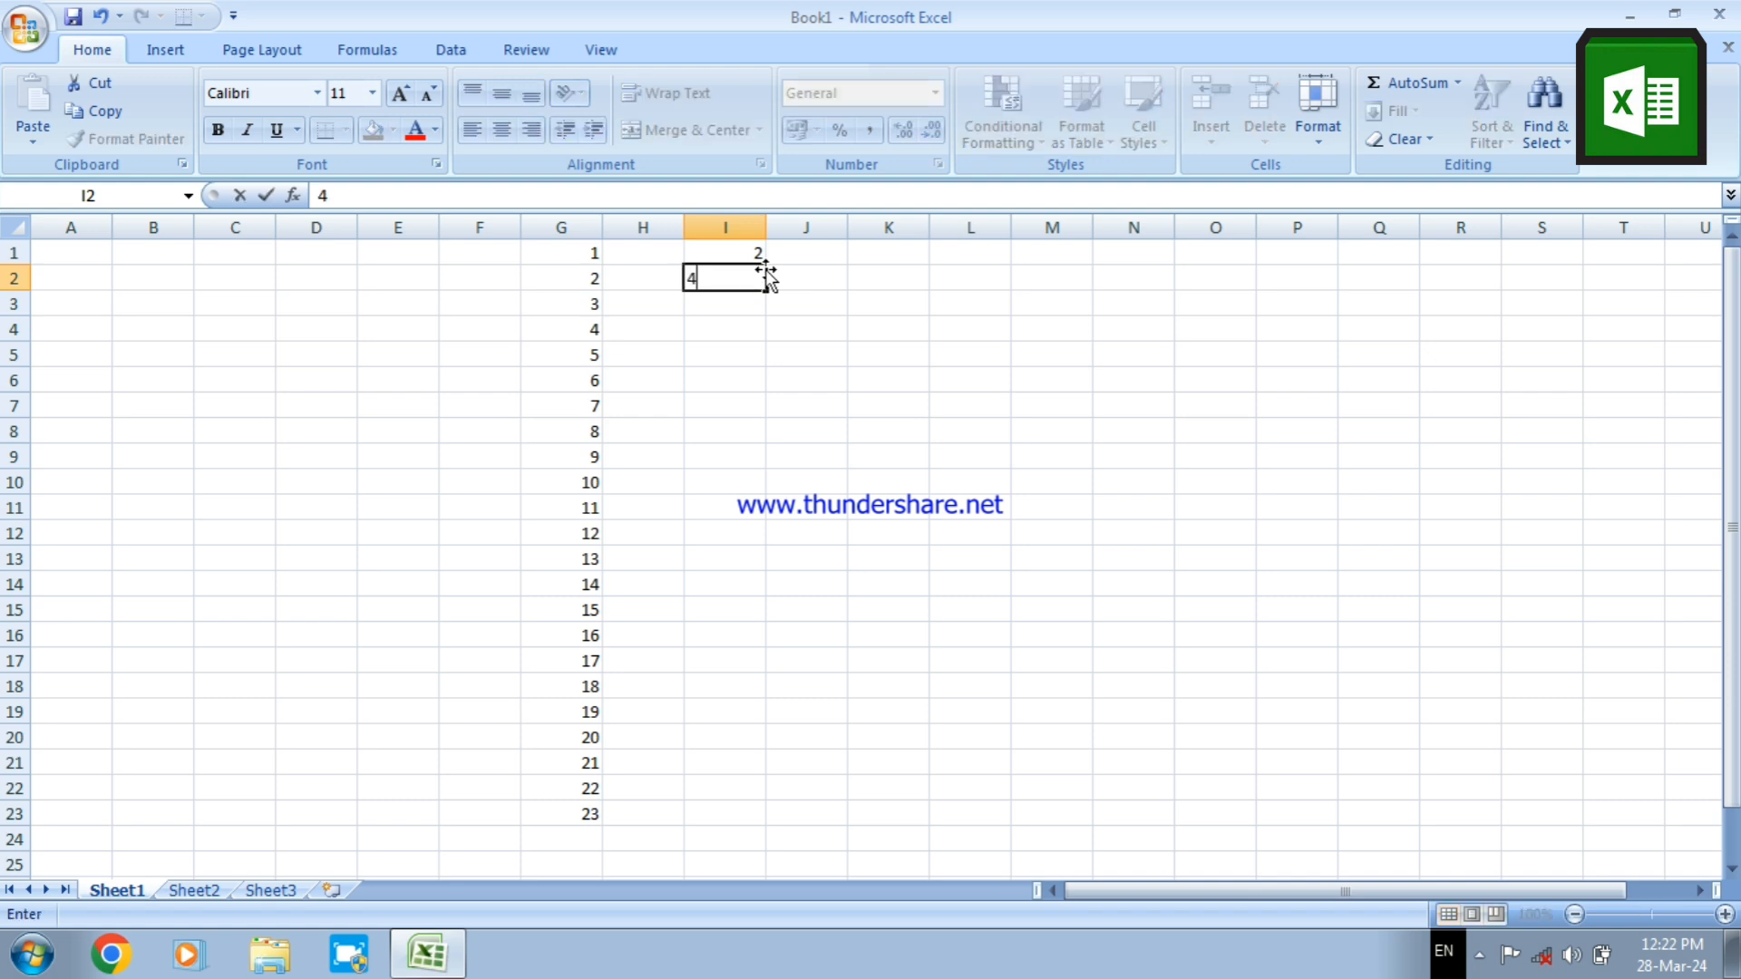
{"action": "key", "text": "Return"}
{"action": "type", "text": "6"}
{"action": "key", "text": "Return"}
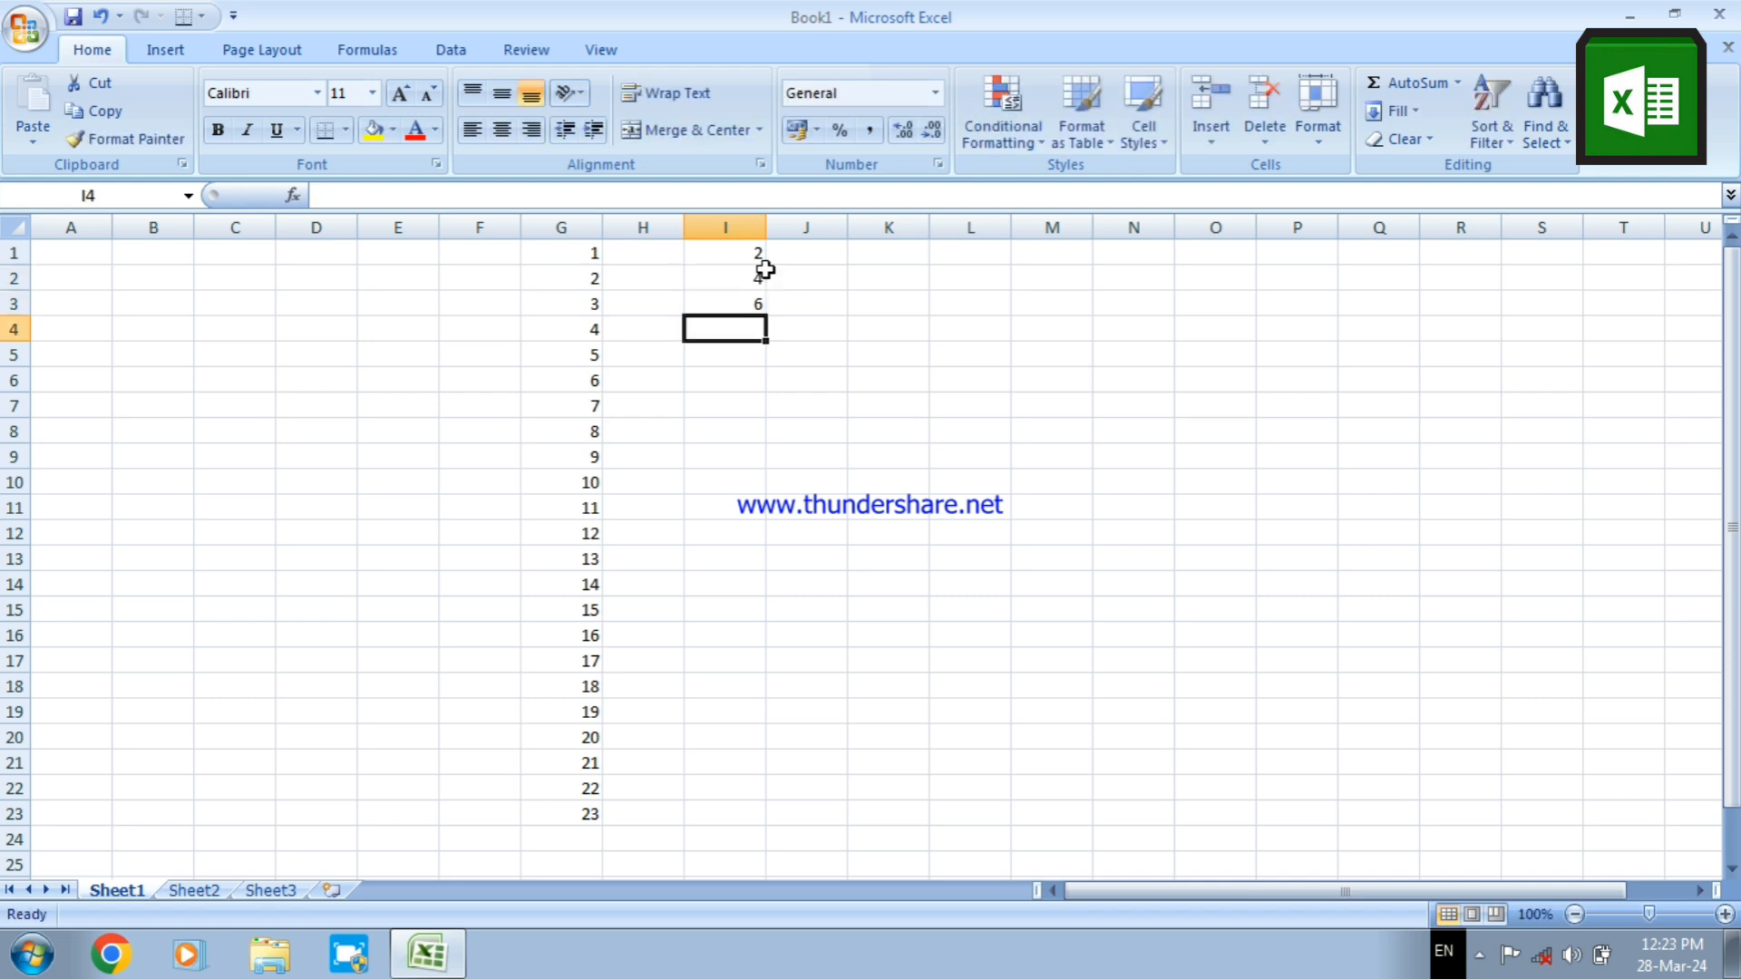
{"action": "left_click_drag", "start_coordinate": [734, 254], "coordinate": [803, 703]}
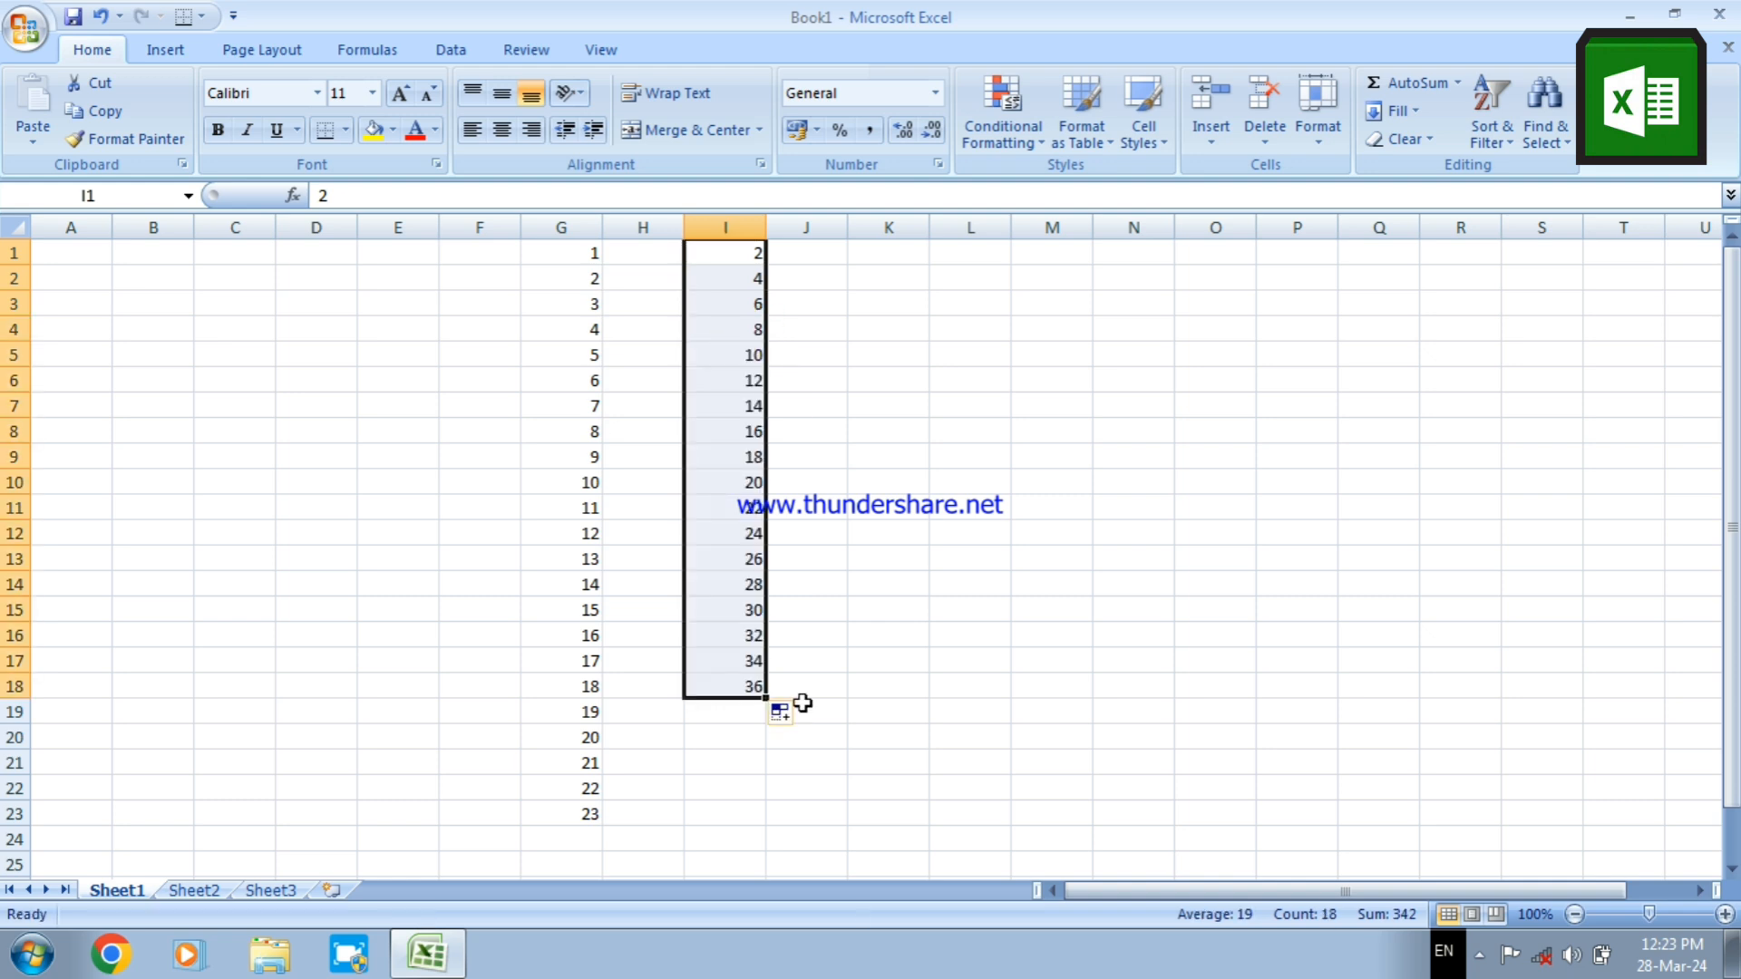
Enter 1, 3 and 5 in cells K1 to K3 and AutoFill the odd-number series down to cell K21
{"action": "left_click", "coordinate": [889, 258]}
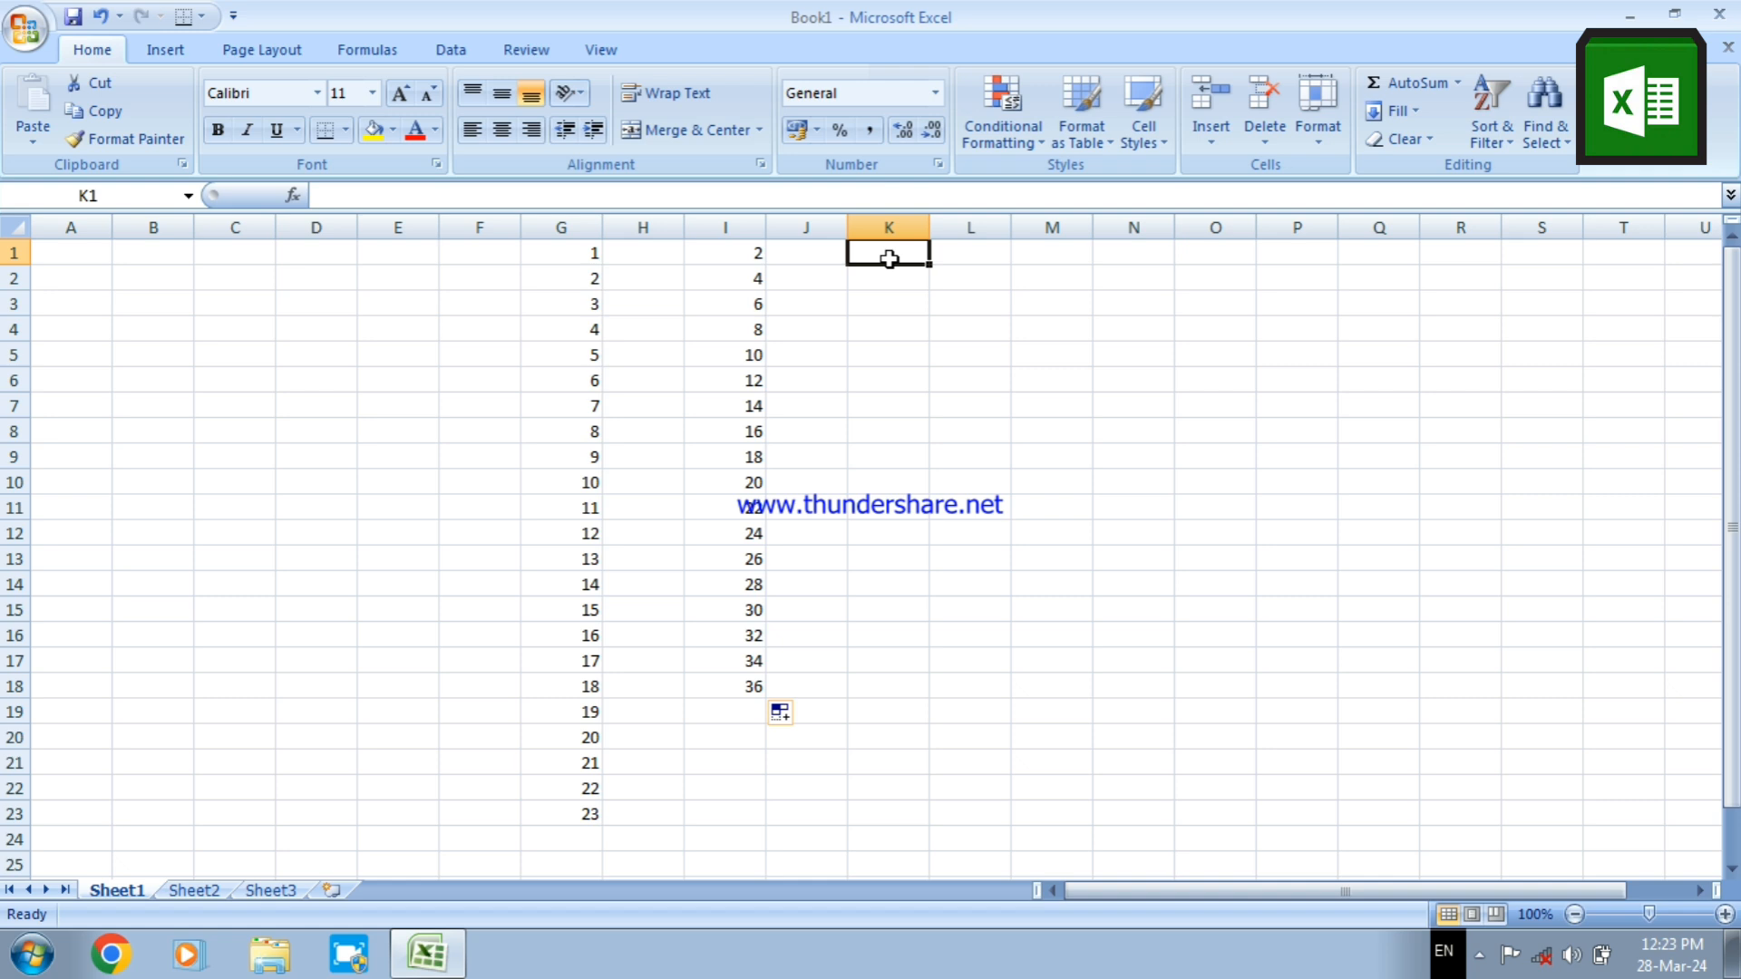
{"action": "type", "text": "1"}
{"action": "key", "text": "Return"}
{"action": "type", "text": "3"}
{"action": "key", "text": "Return"}
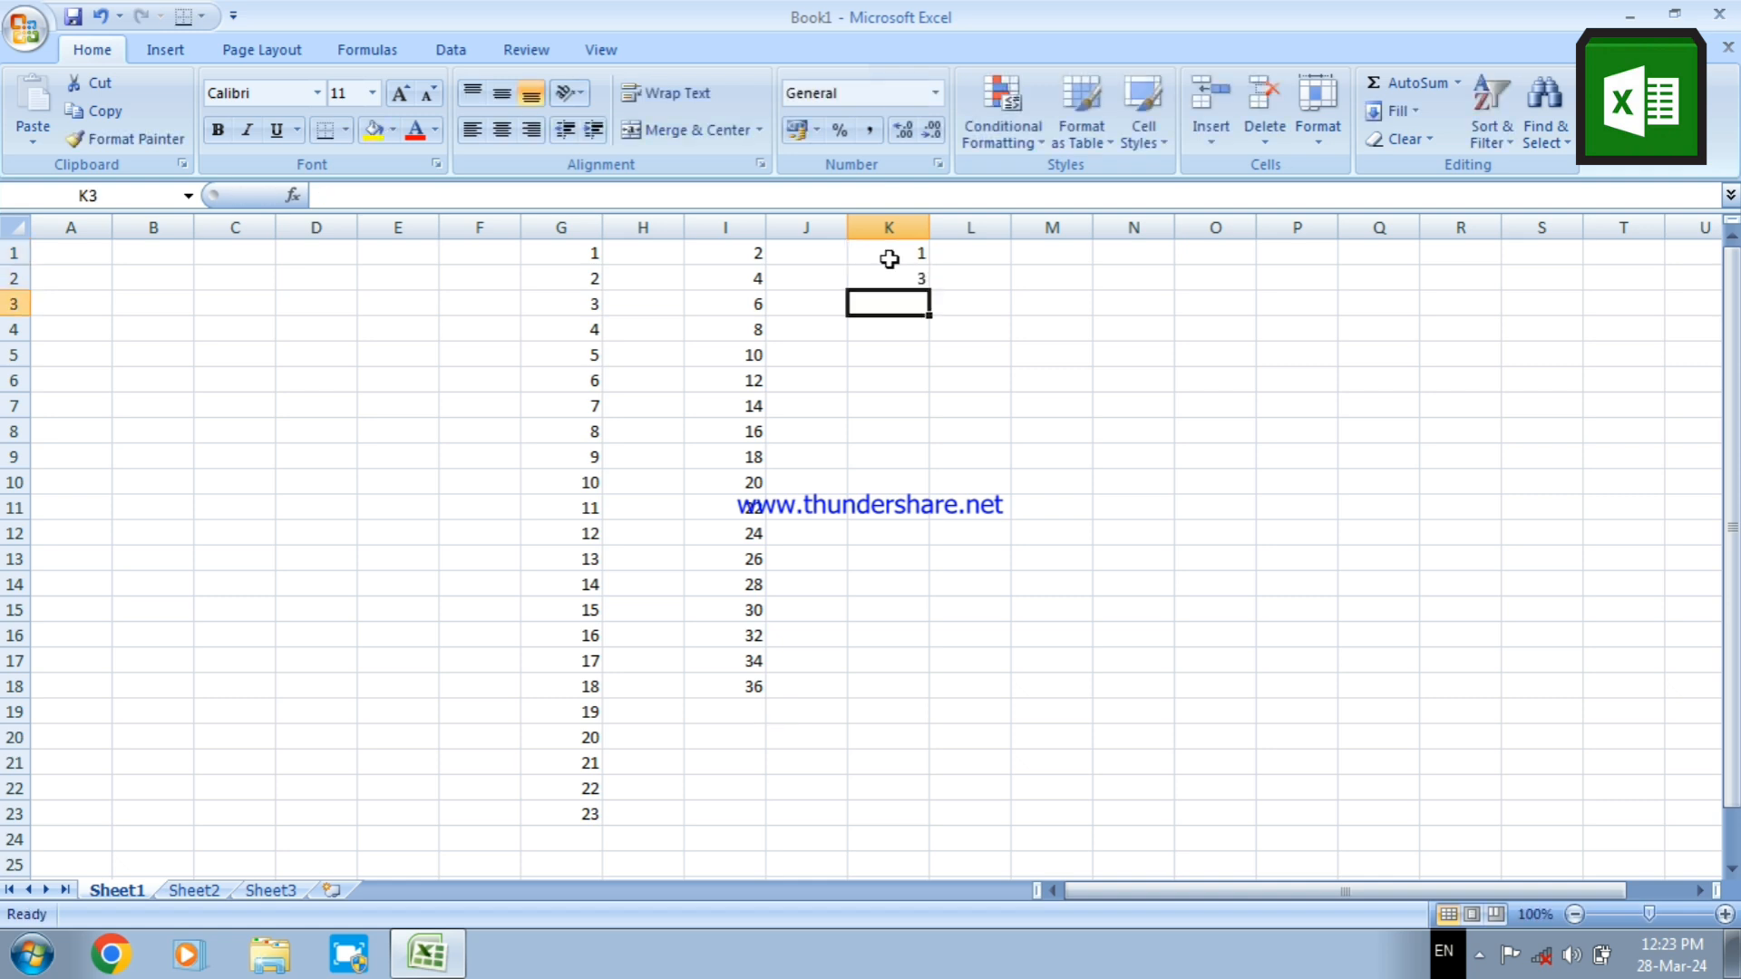
{"action": "type", "text": "5"}
{"action": "key", "text": "Return"}
{"action": "left_click_drag", "start_coordinate": [890, 259], "coordinate": [938, 777]}
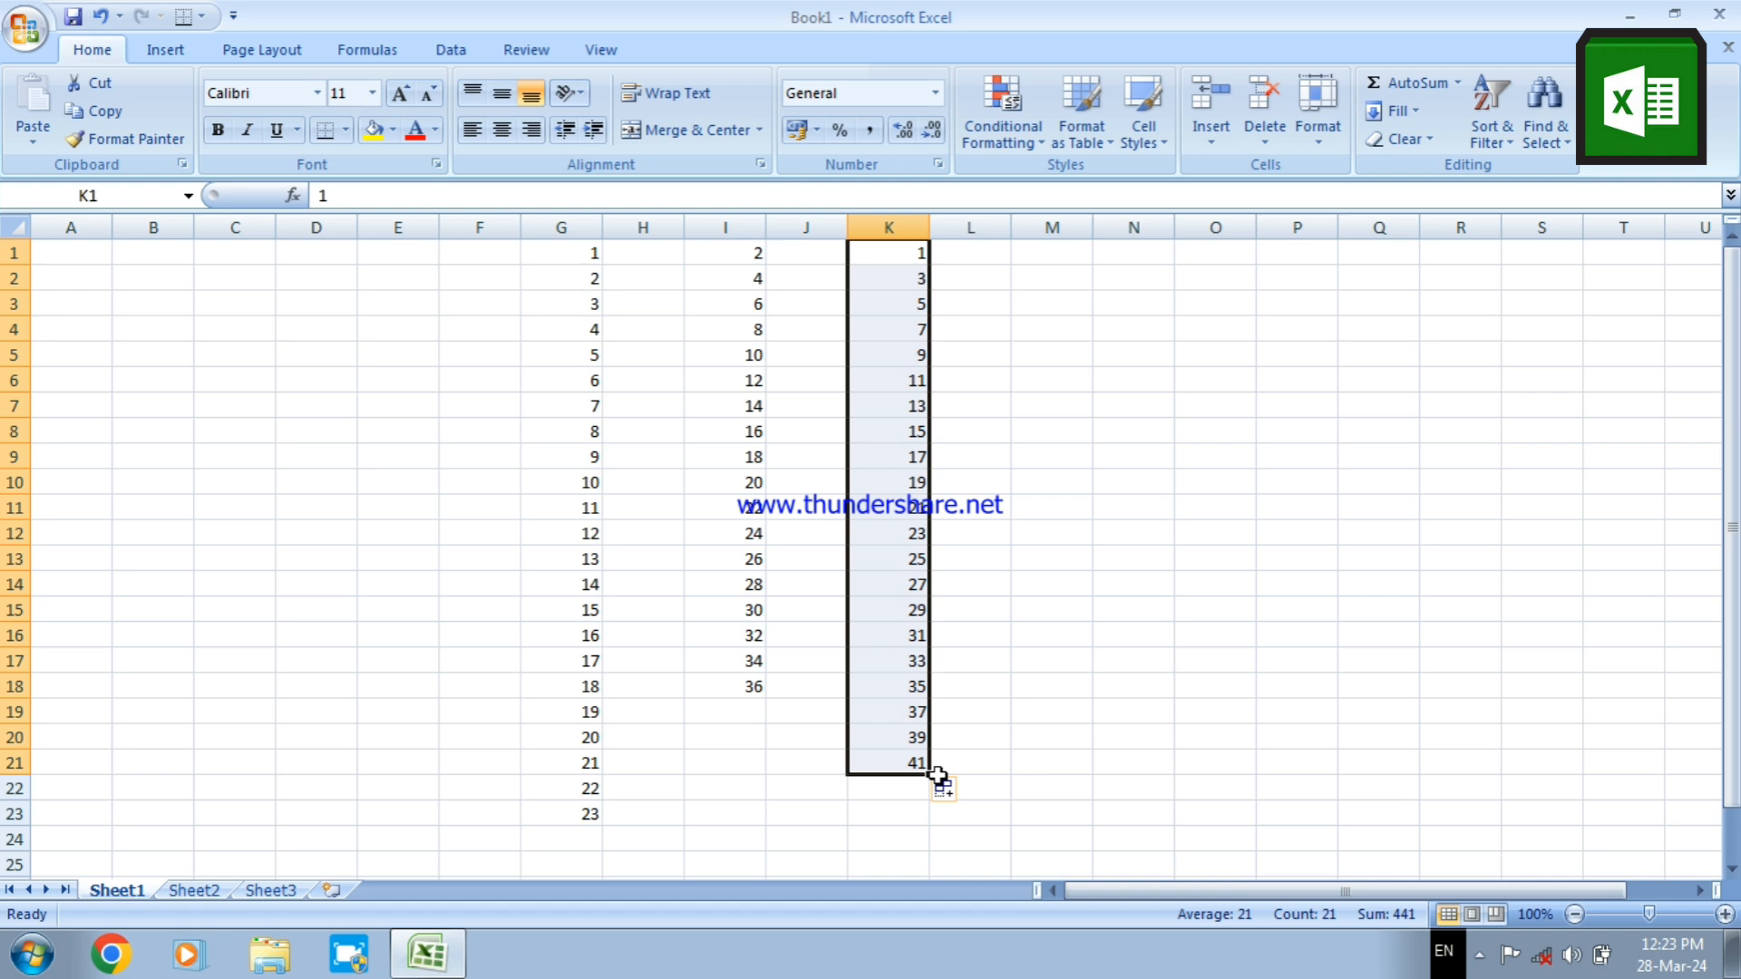
Enter "sun" in cell M1 and AutoFill the short weekday names down to cell M18
{"action": "left_click", "coordinate": [1063, 258]}
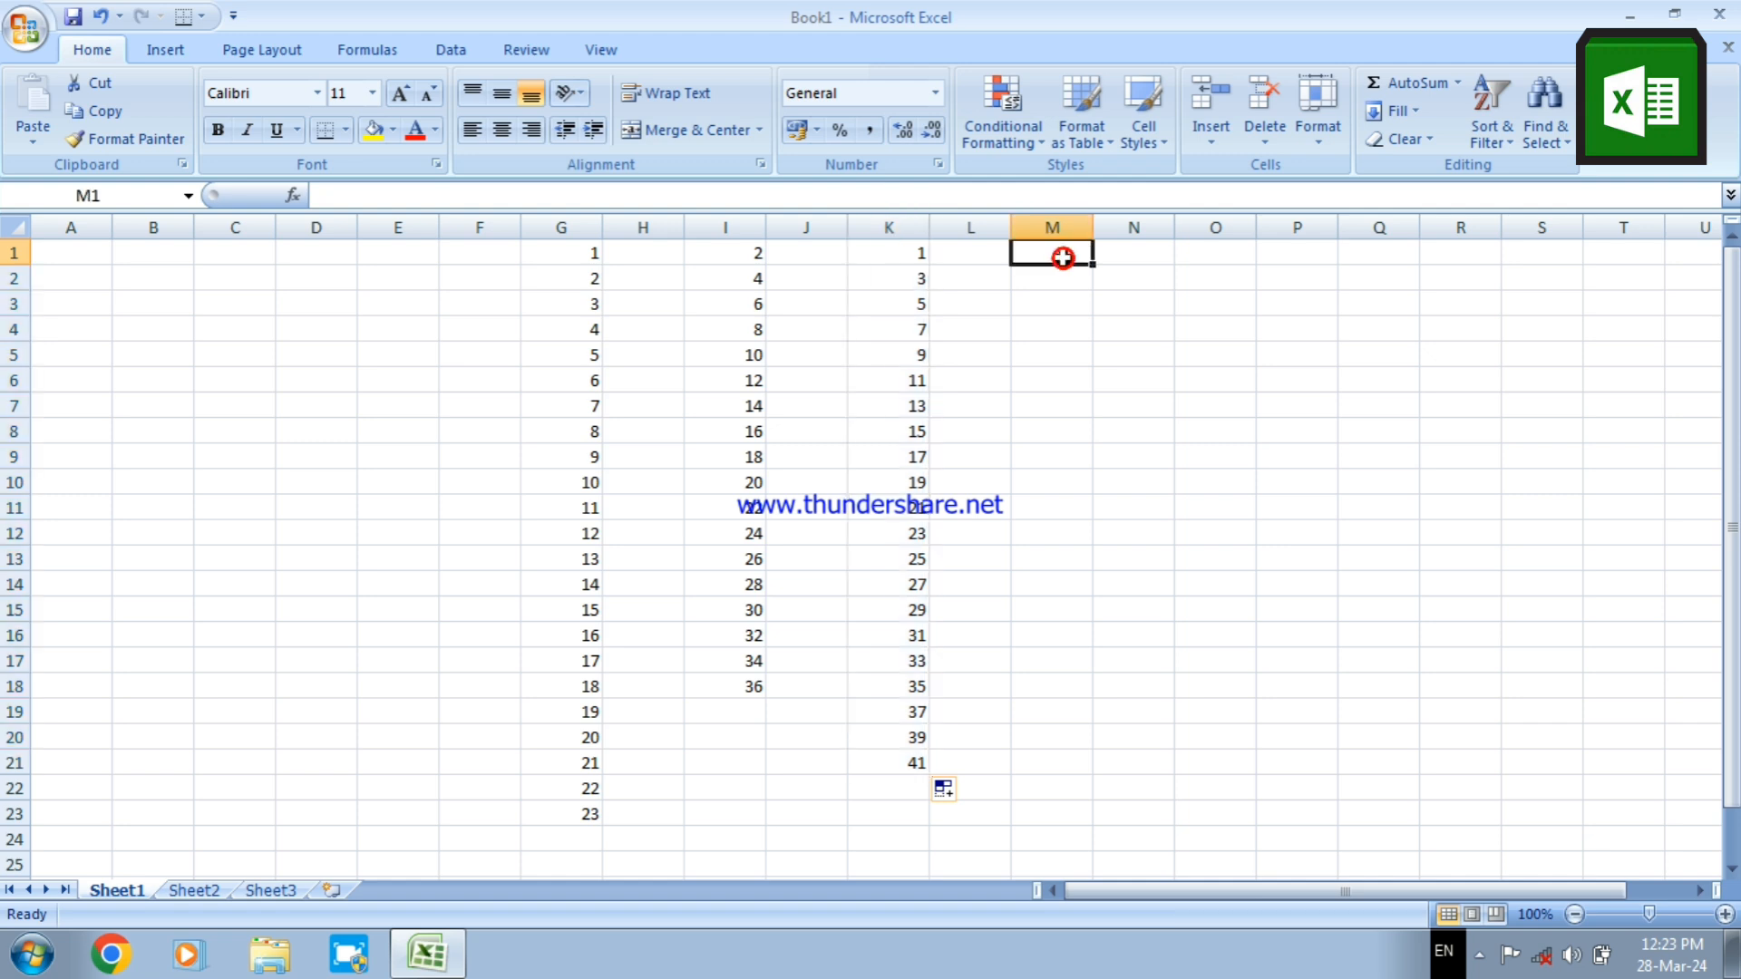
{"action": "type", "text": "sun"}
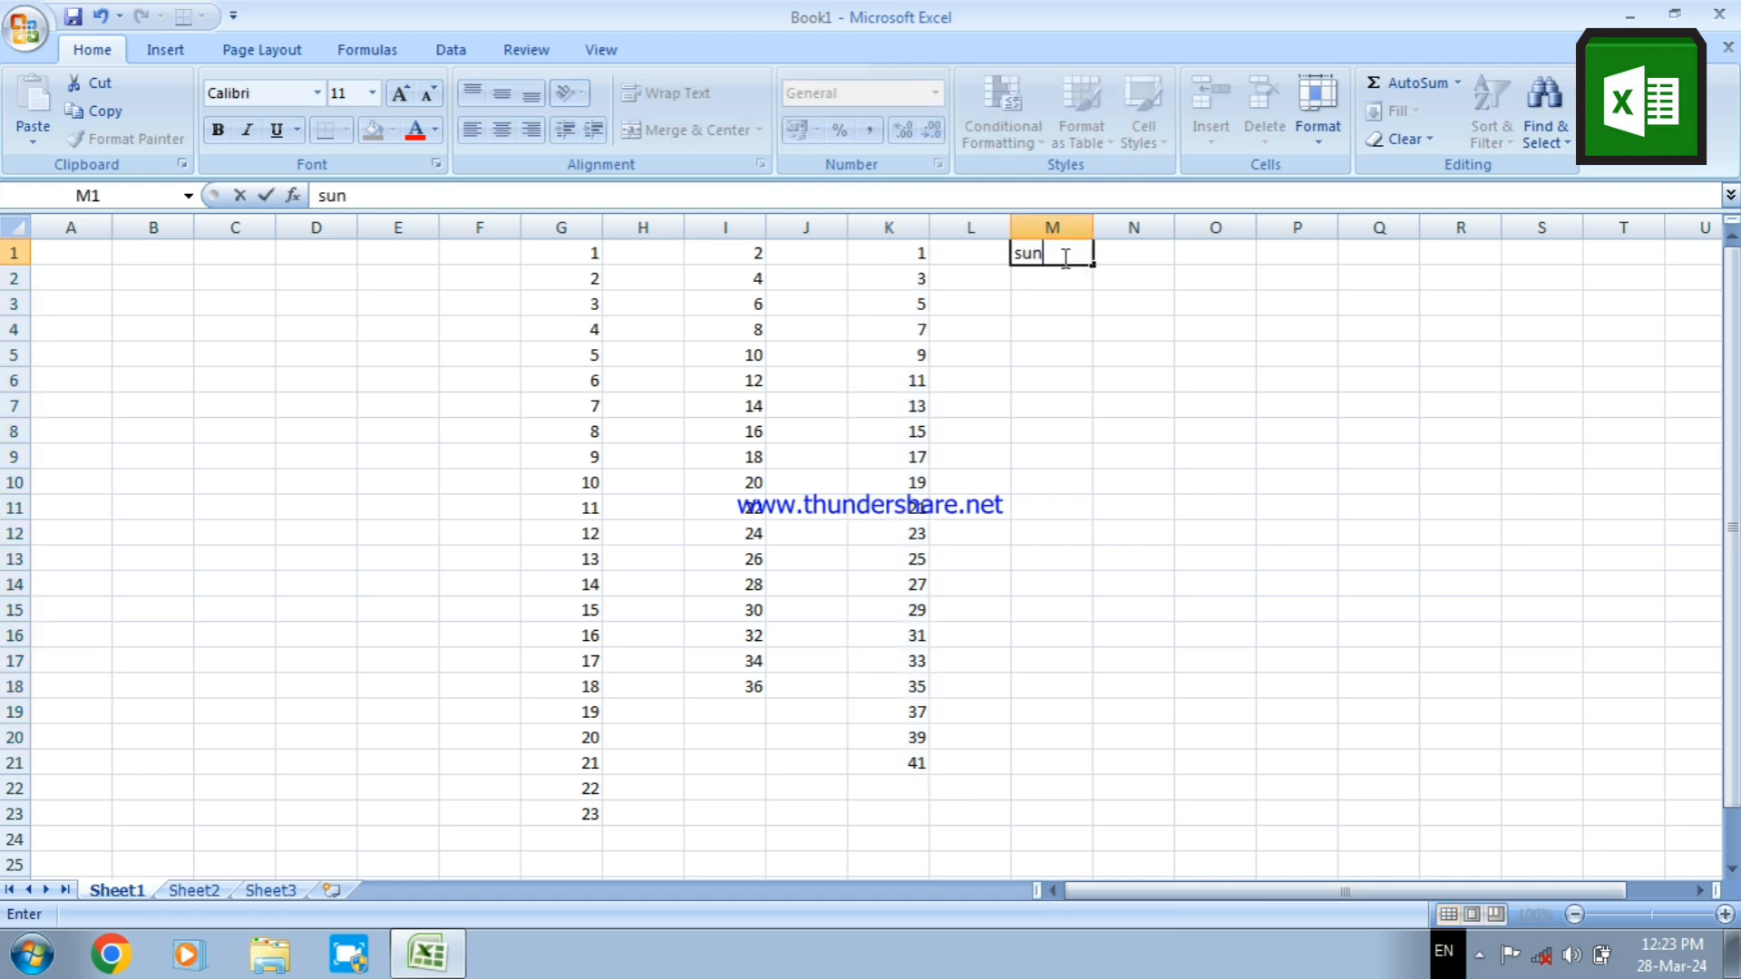
{"action": "key", "text": "Return"}
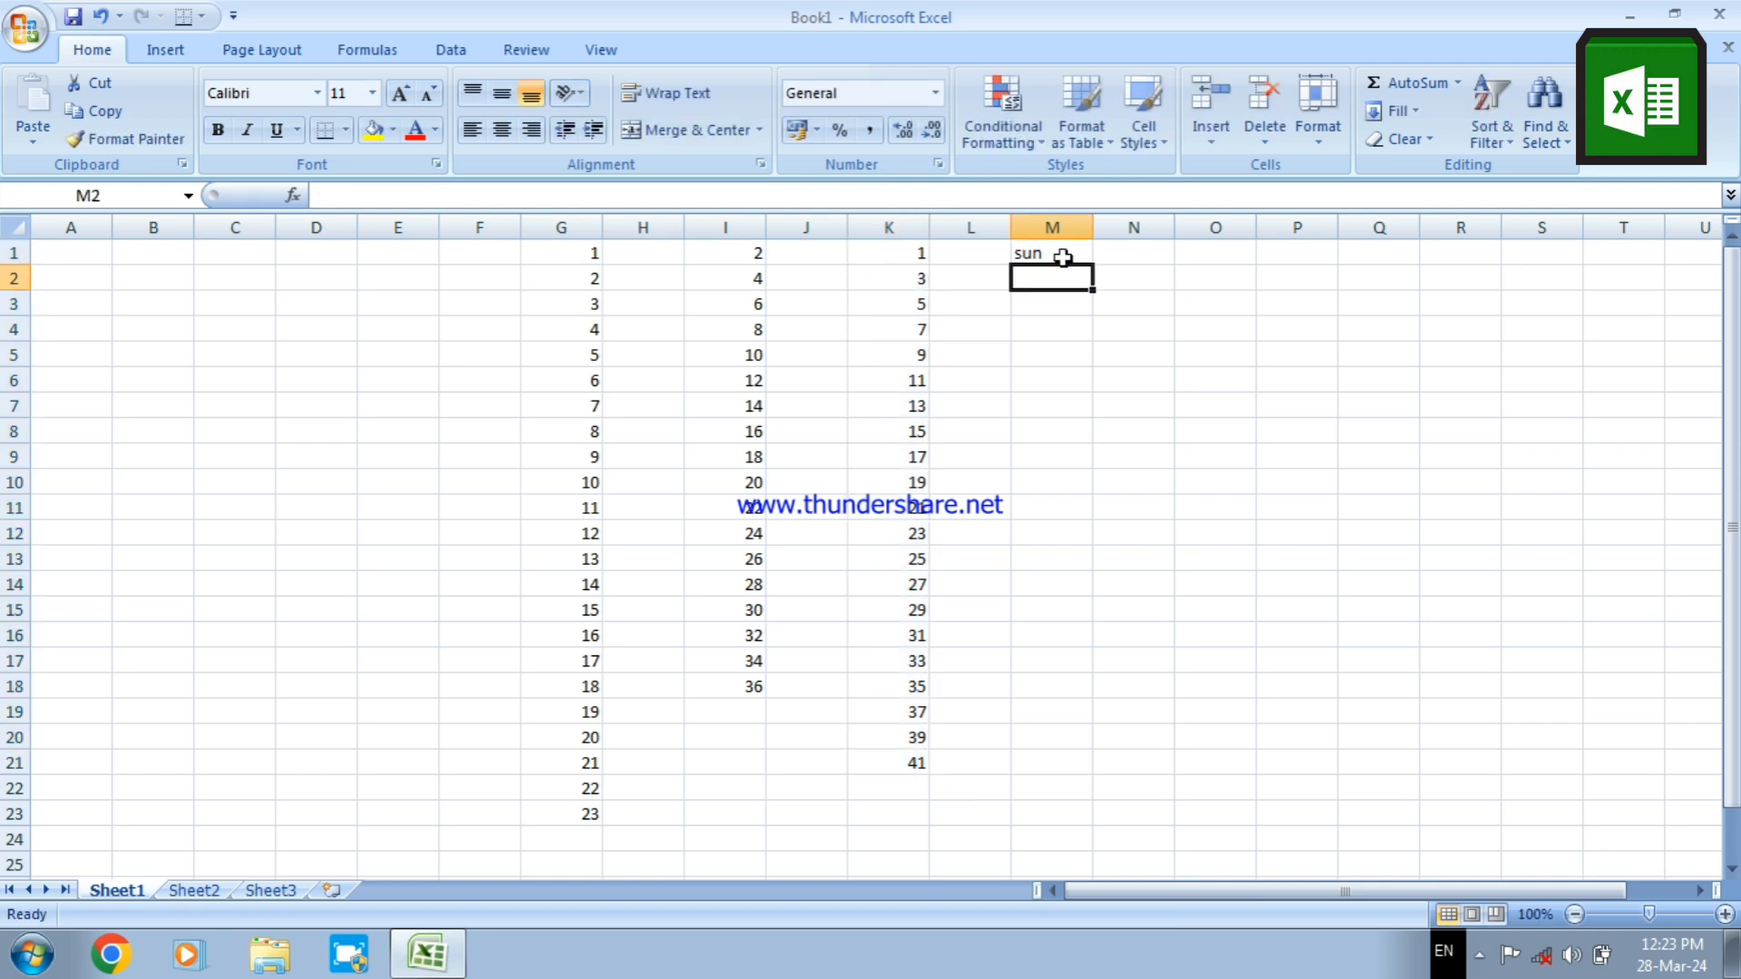
{"action": "left_click", "coordinate": [1063, 257]}
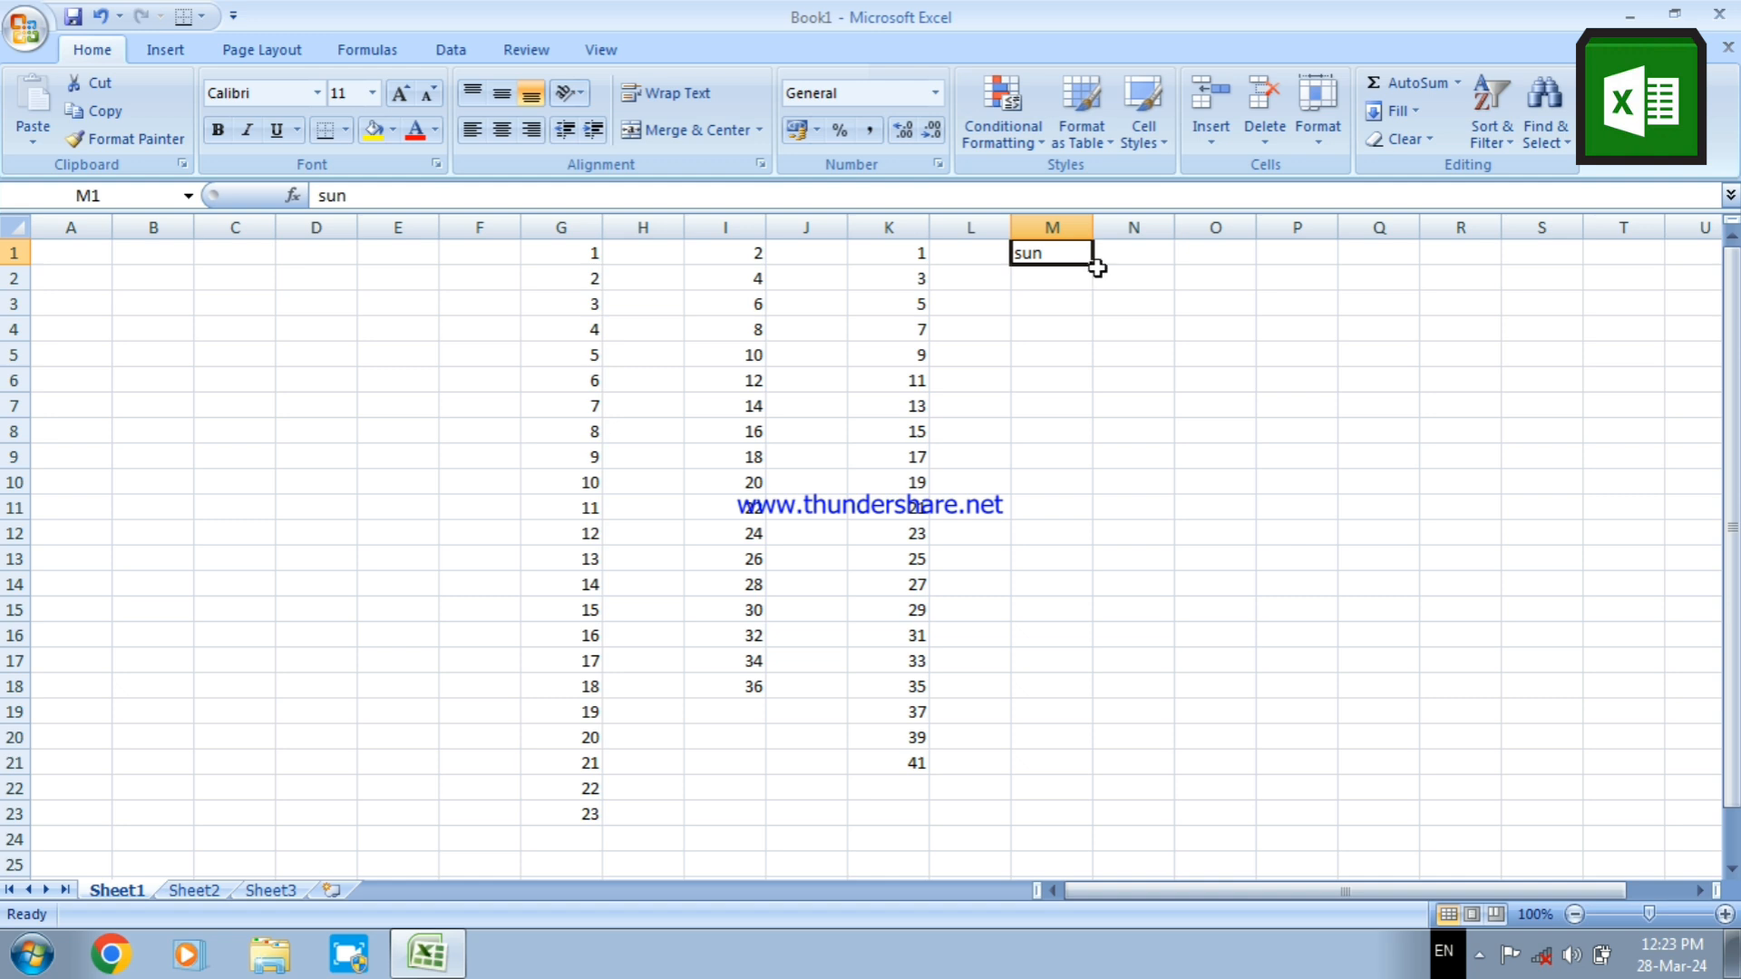
{"action": "left_click_drag", "start_coordinate": [1097, 268], "coordinate": [1087, 691]}
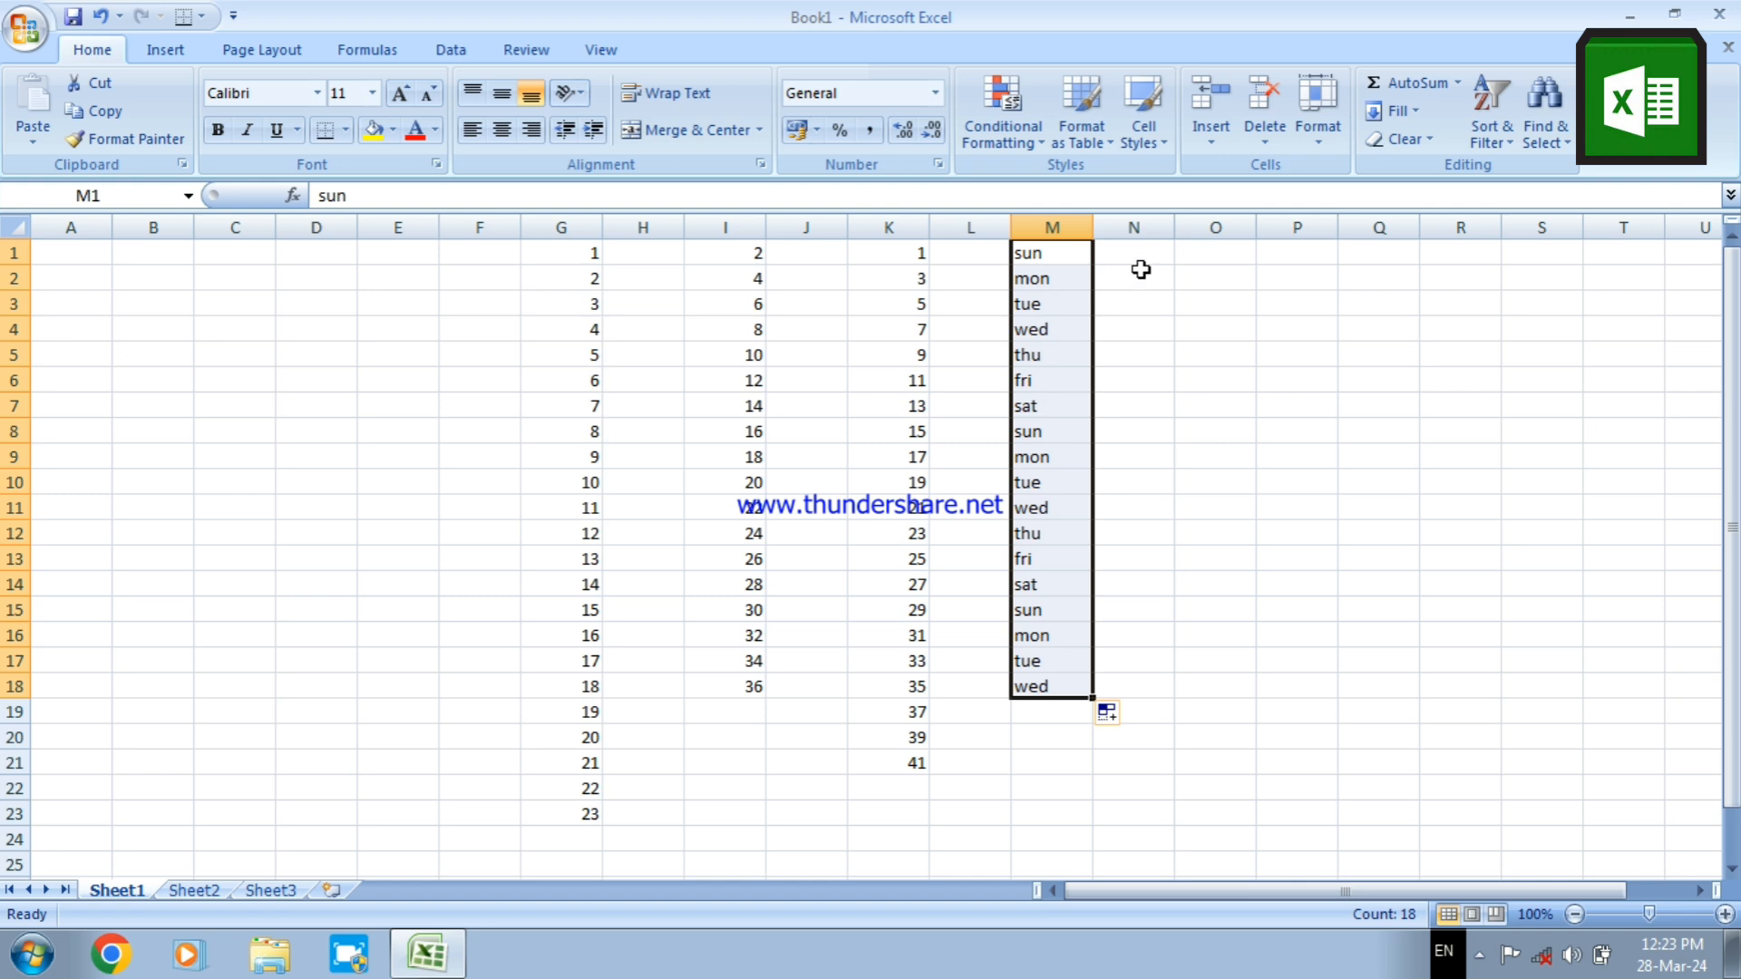
Enter the full weekday name "Sunday" in cell O1
{"action": "left_click", "coordinate": [1183, 248]}
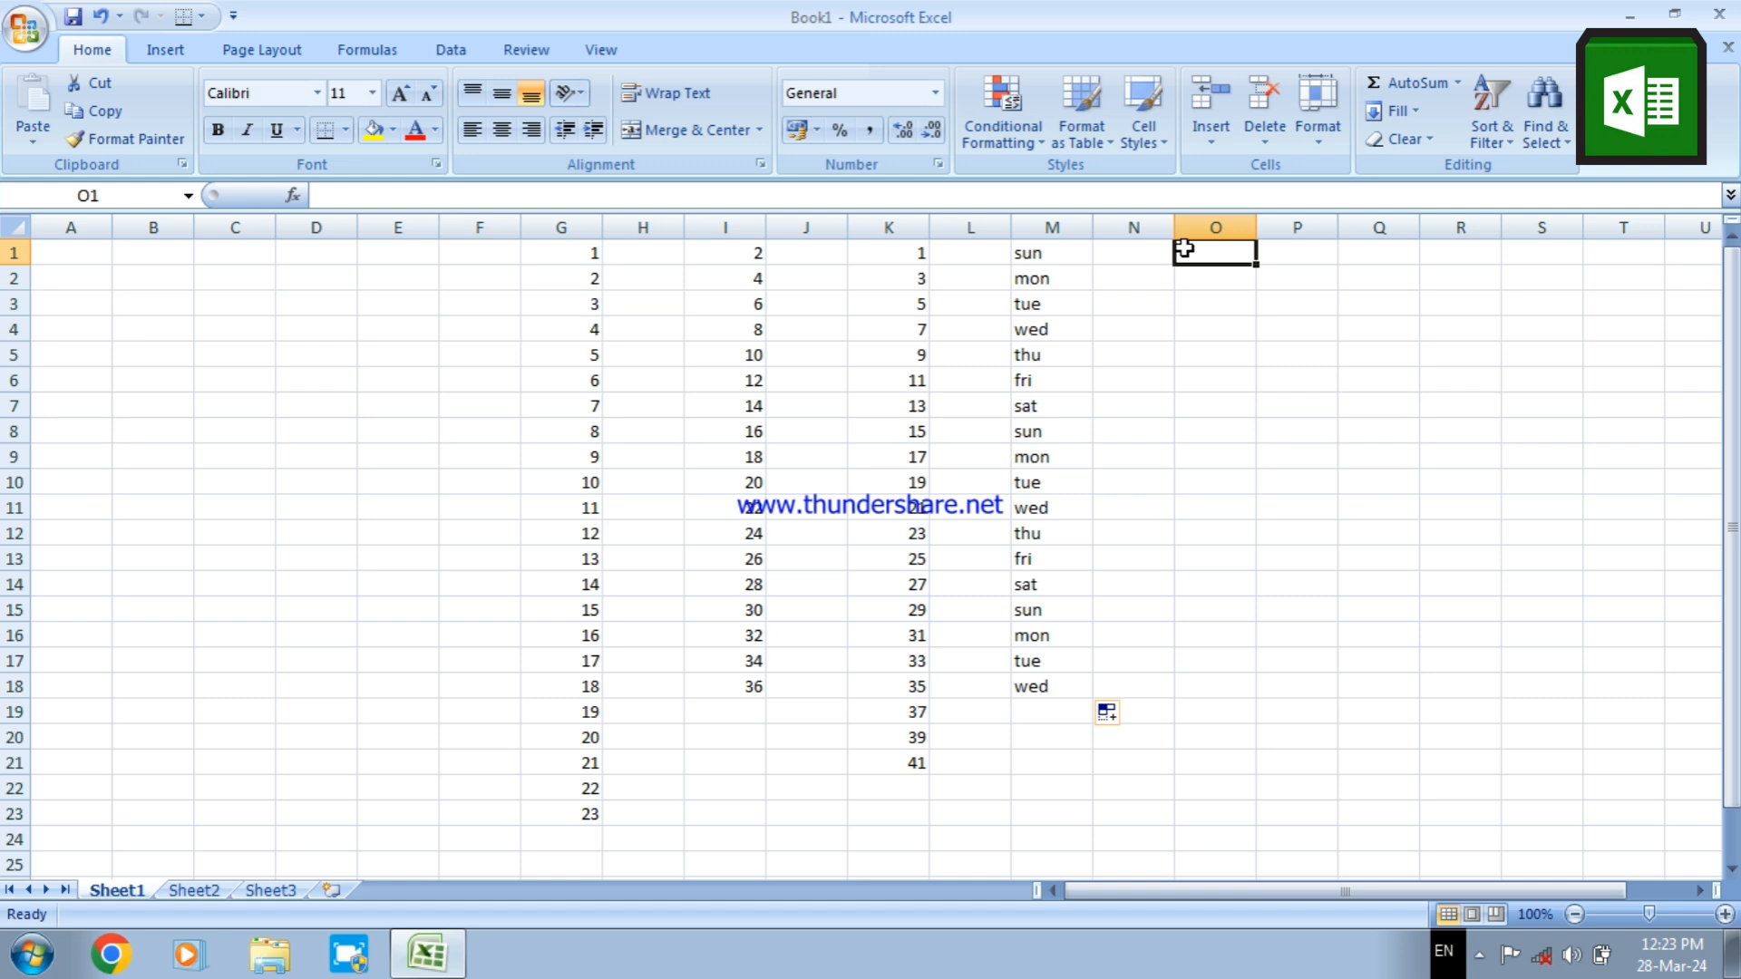
{"action": "type", "text": "s"}
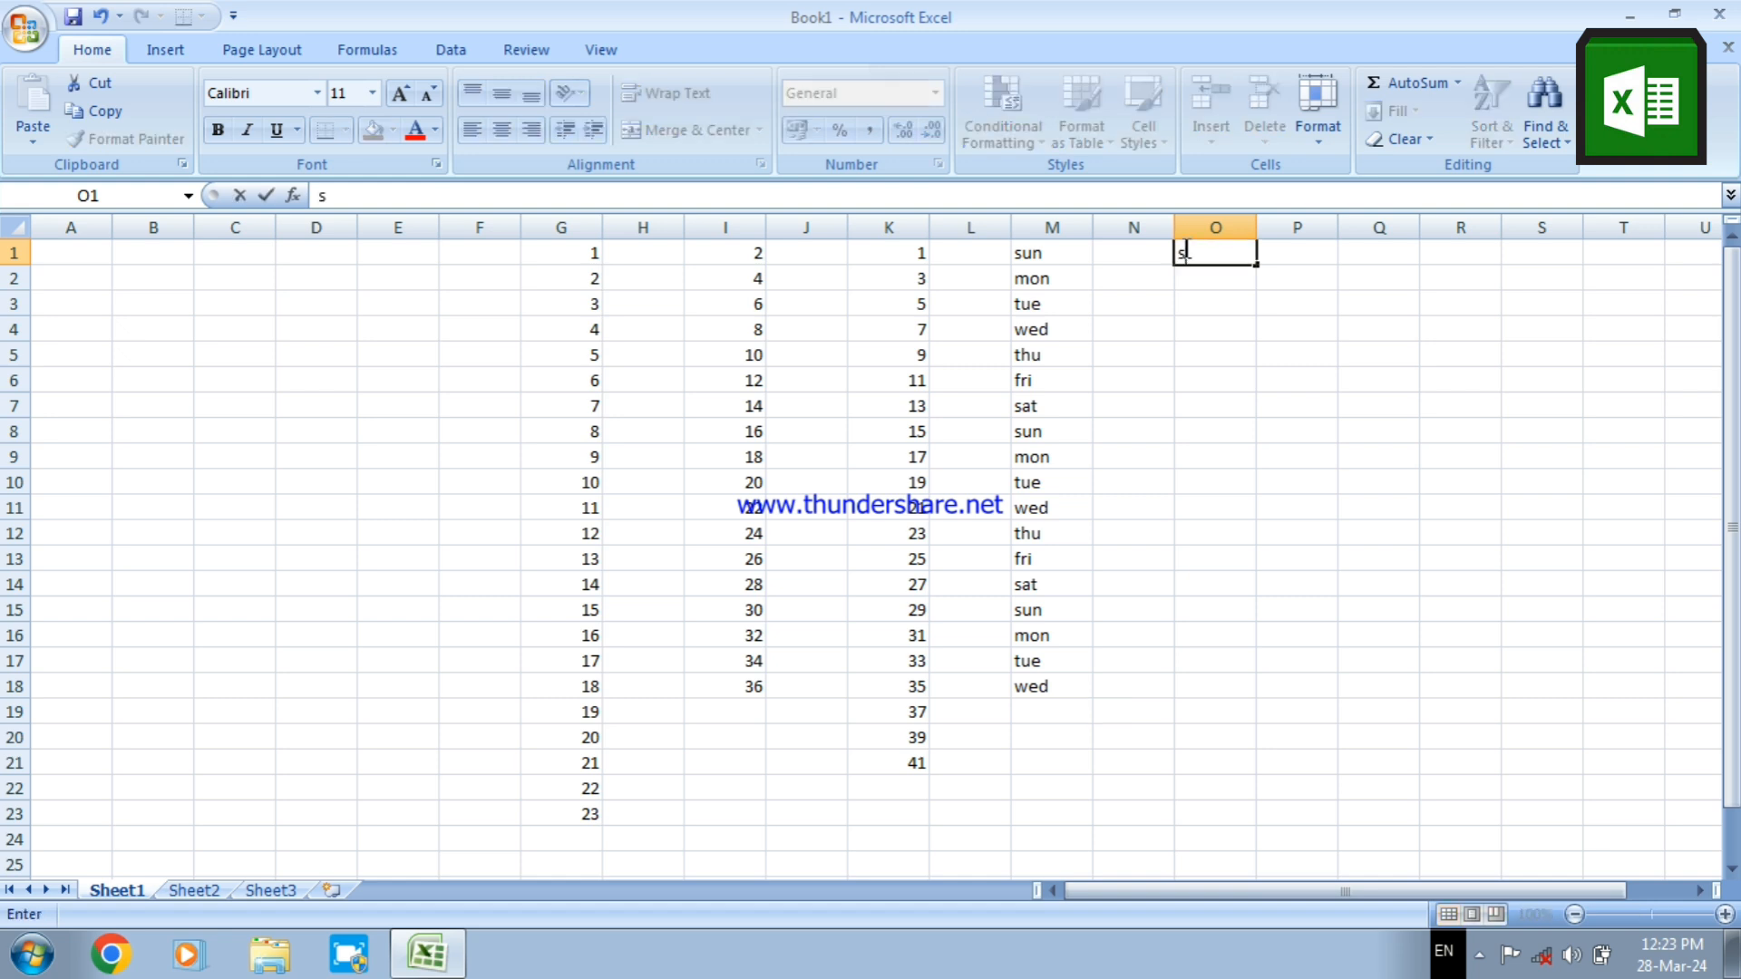
{"action": "type", "text": "unday"}
{"action": "left_click", "coordinate": [1188, 350]}
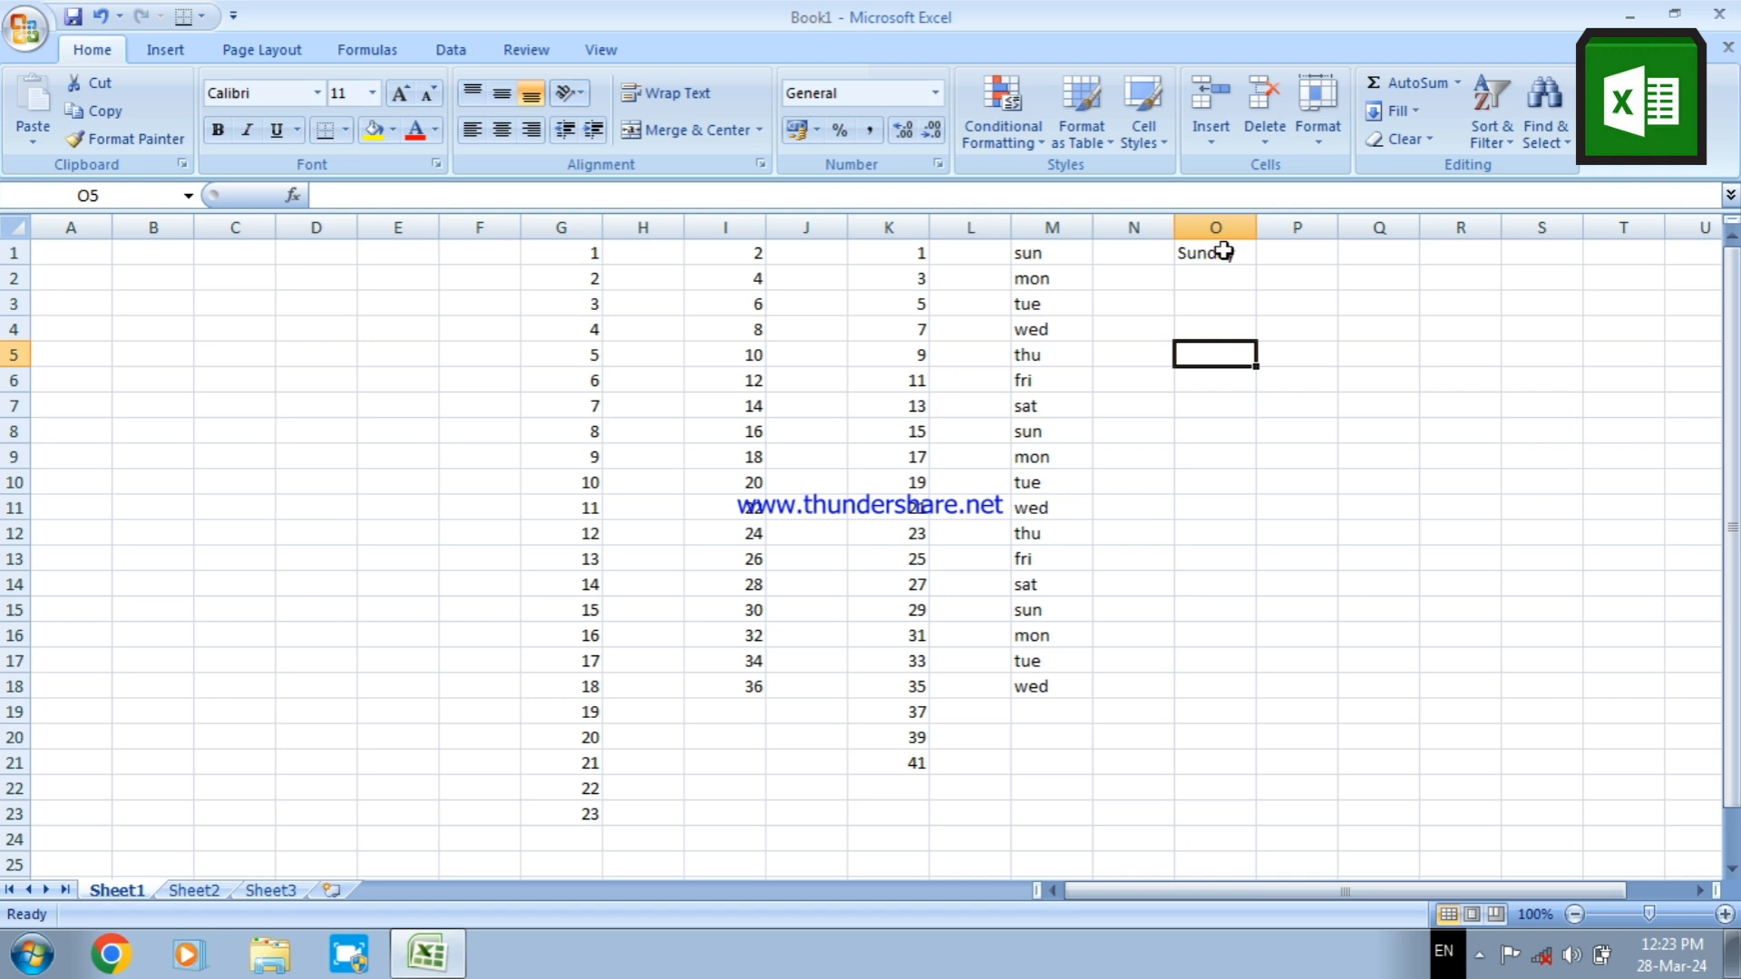
AutoFill the weekday names from O1 down to cell O12 and fit column O's width to its contents
{"action": "left_click", "coordinate": [1222, 251]}
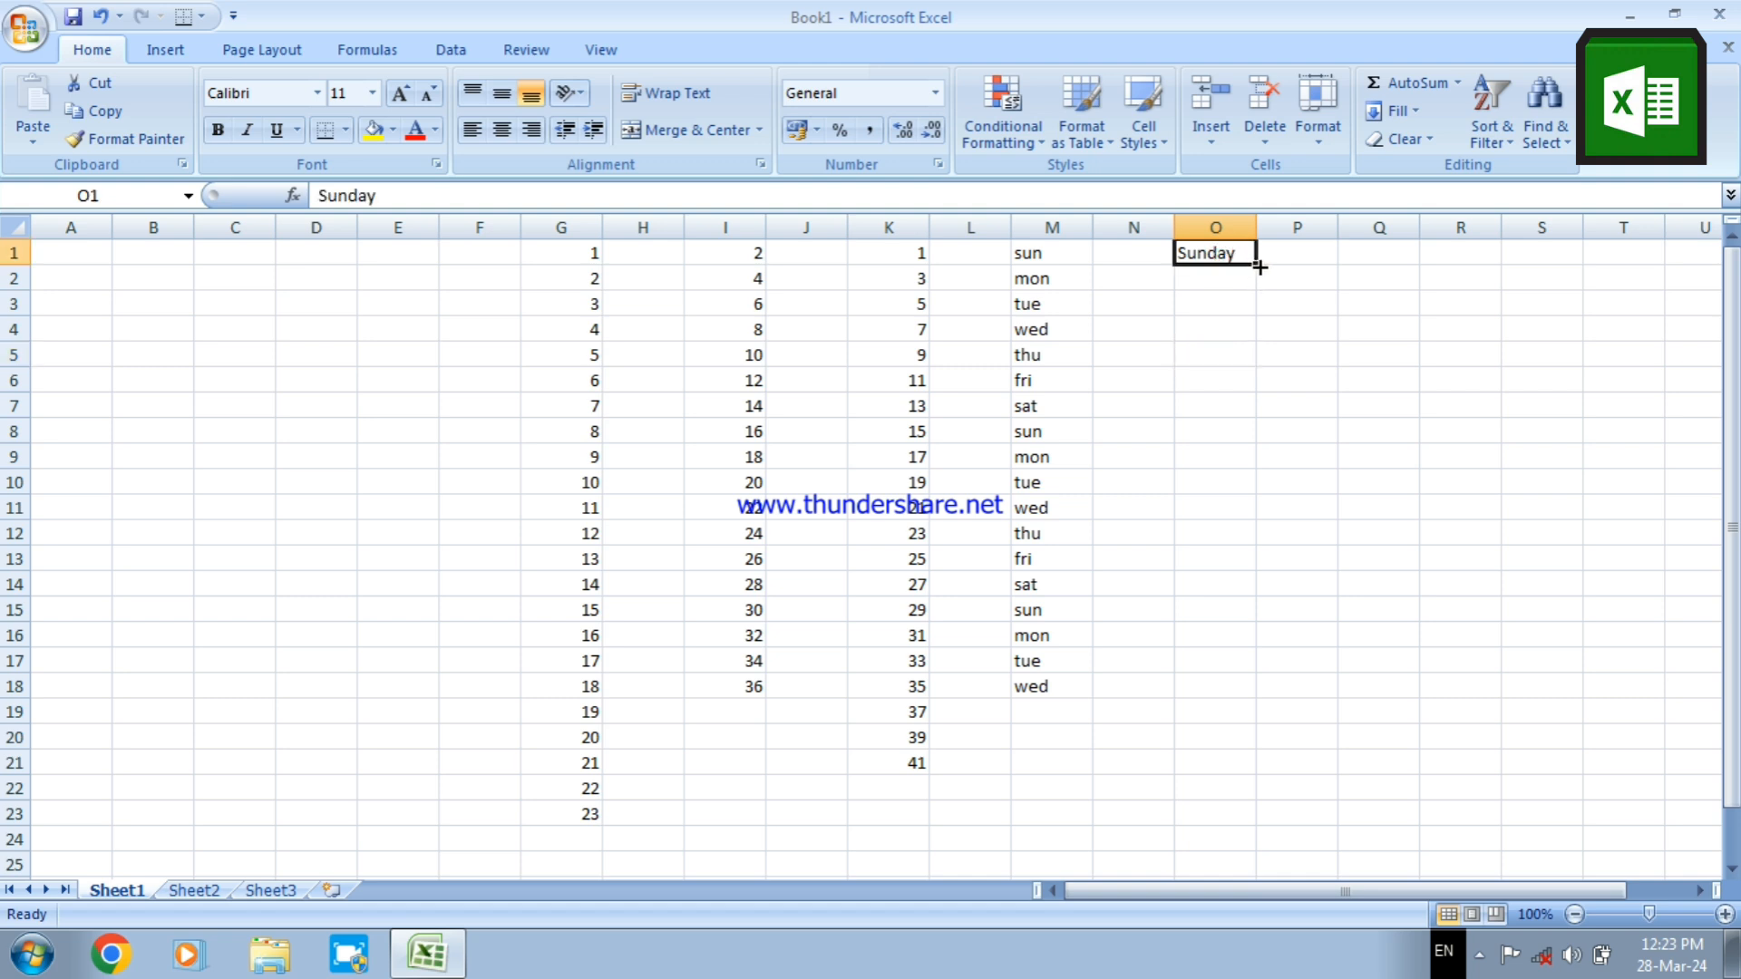
{"action": "left_click_drag", "start_coordinate": [1259, 266], "coordinate": [1286, 552]}
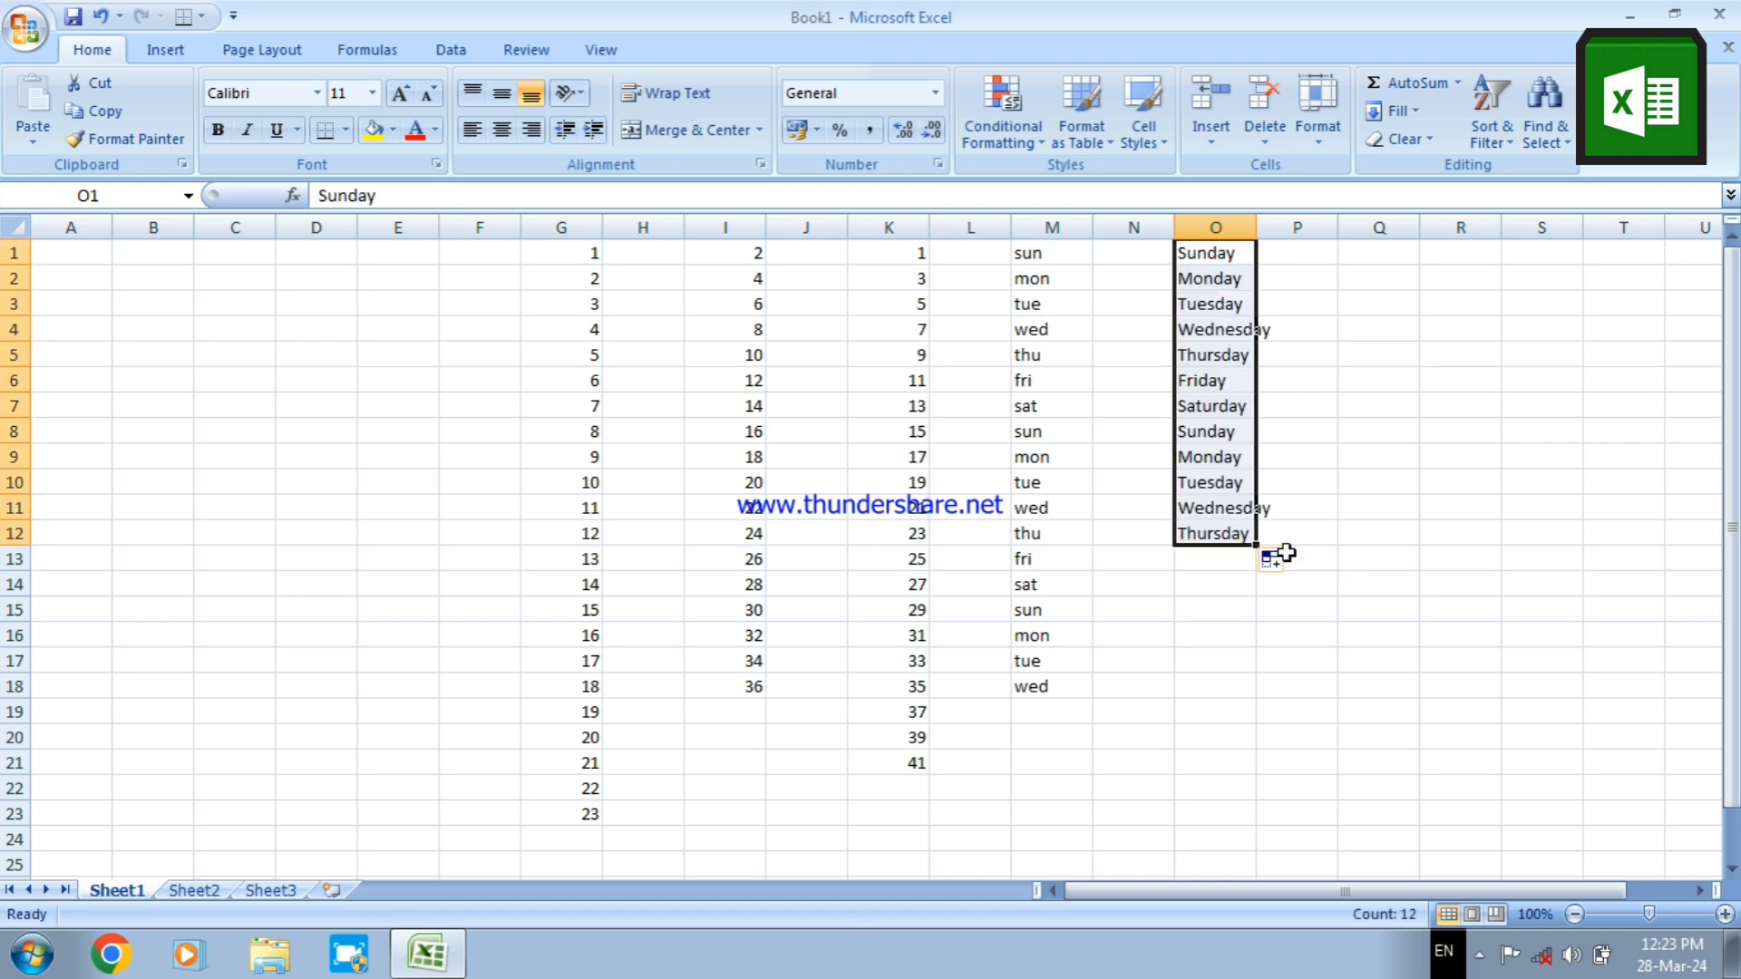
{"action": "left_click", "coordinate": [1257, 229]}
{"action": "double_click", "coordinate": [1257, 230]}
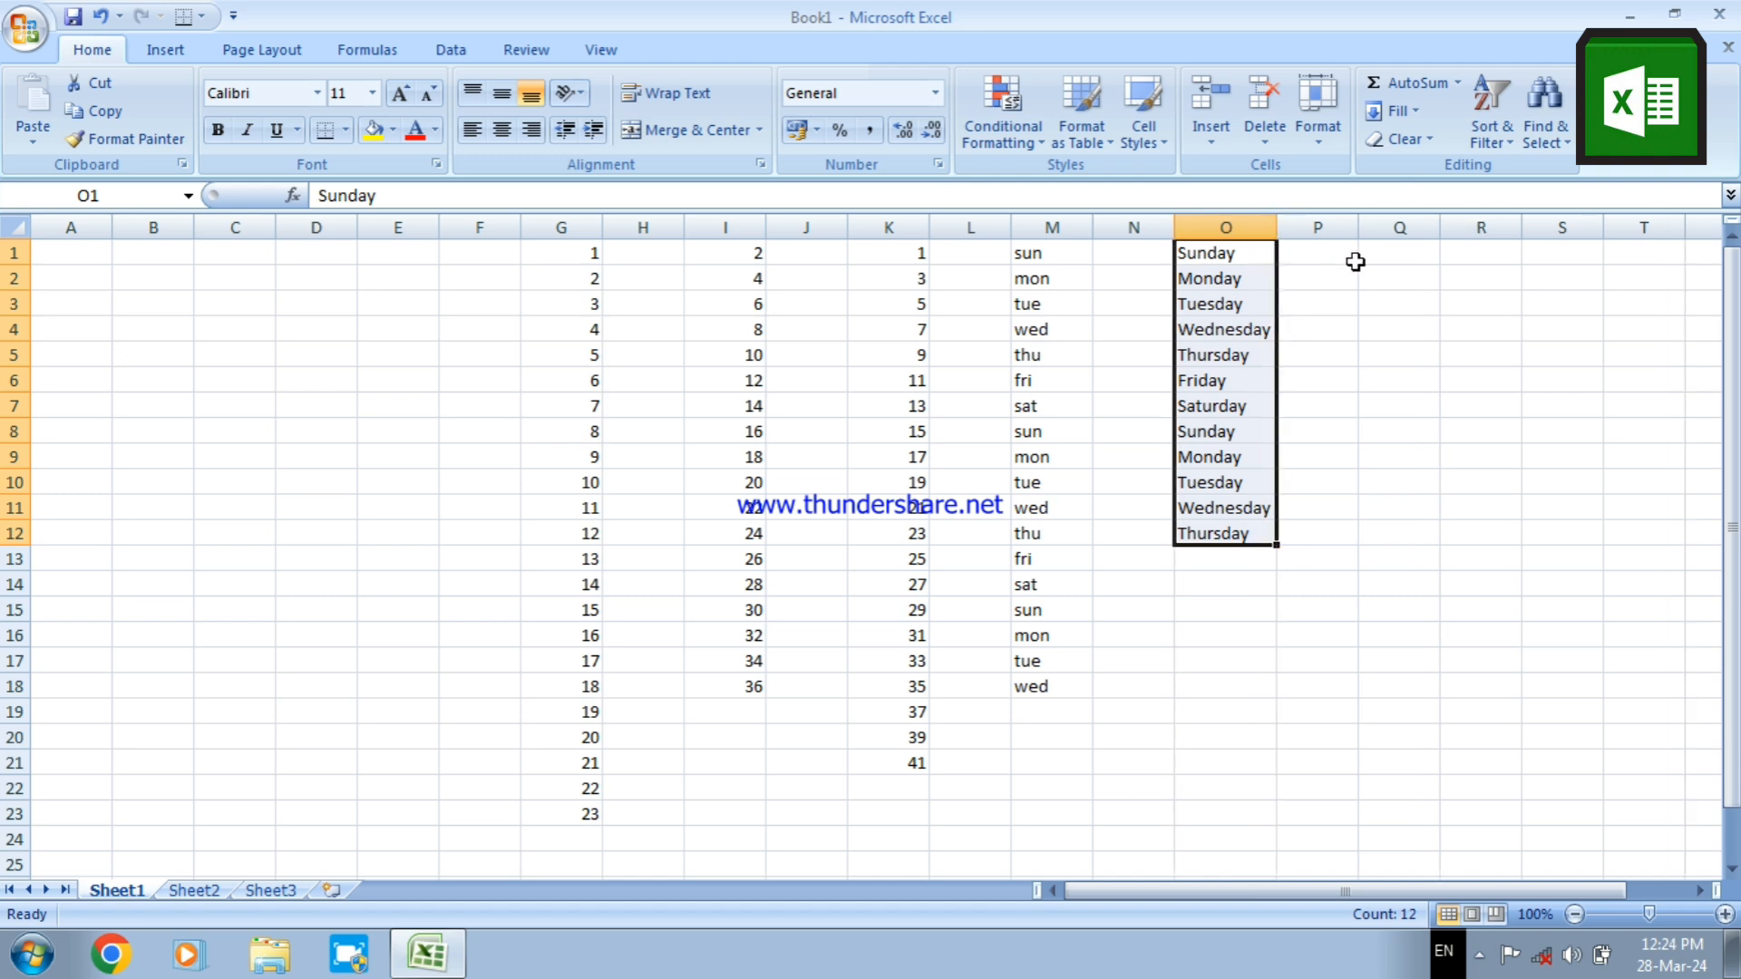
Enter the month name "January" in cell Q1
{"action": "left_click", "coordinate": [1385, 260]}
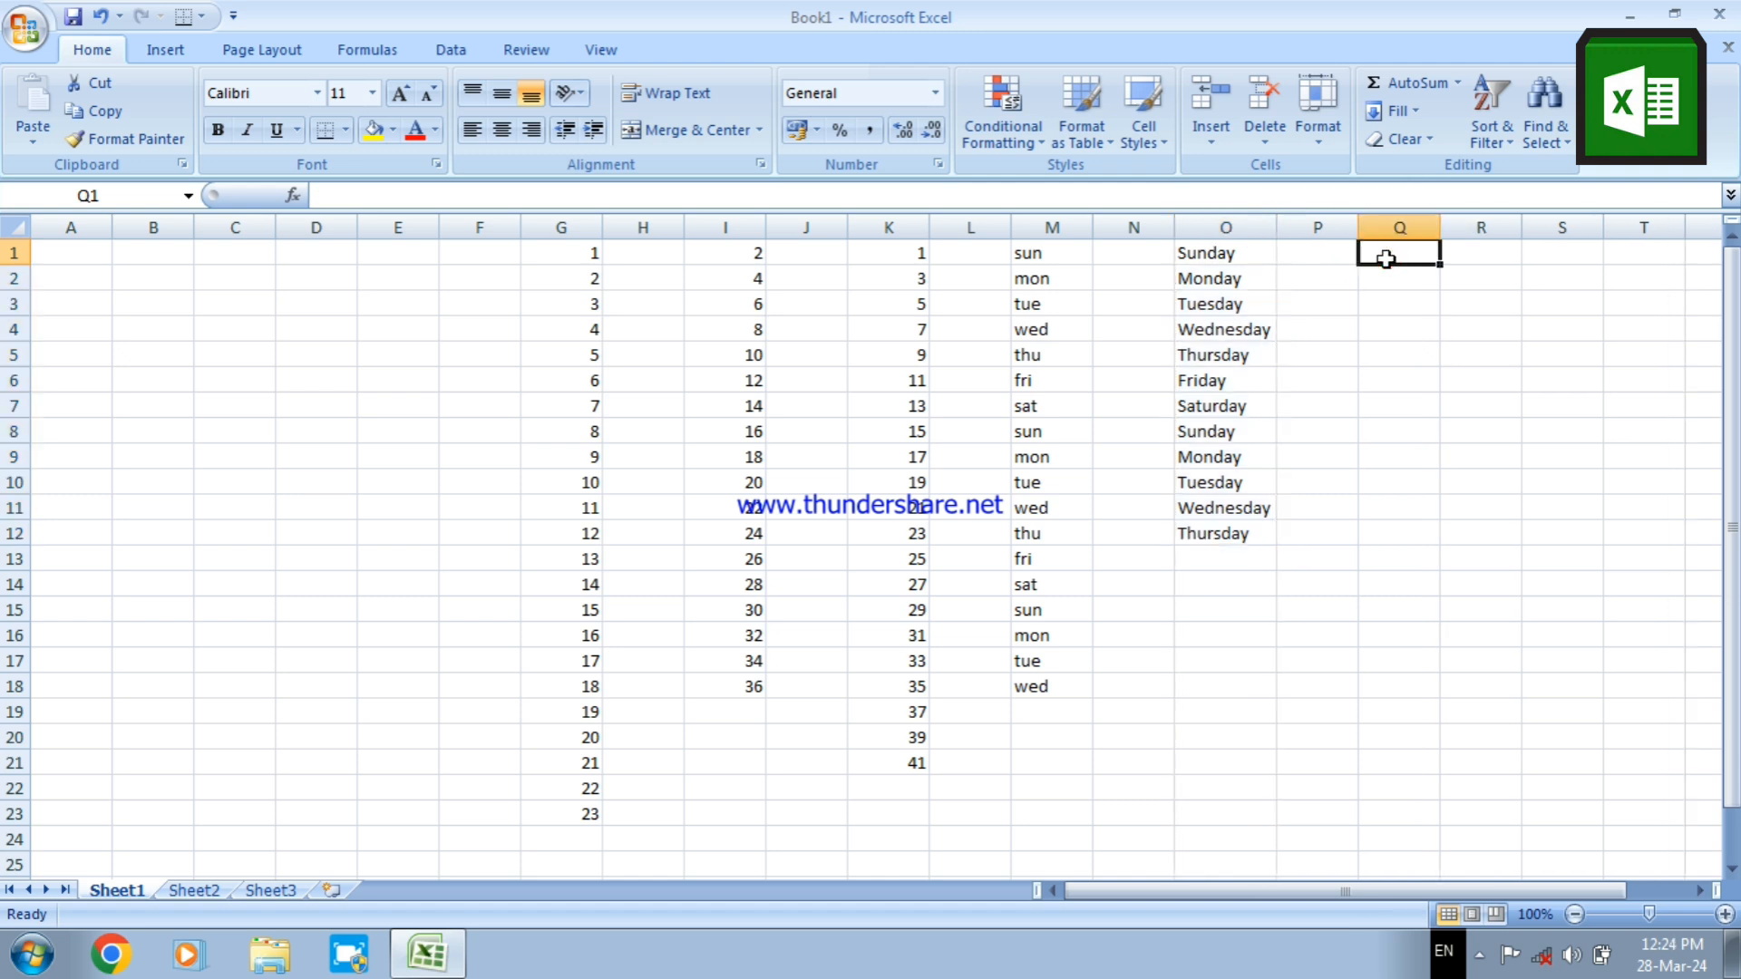
{"action": "type", "text": "J"}
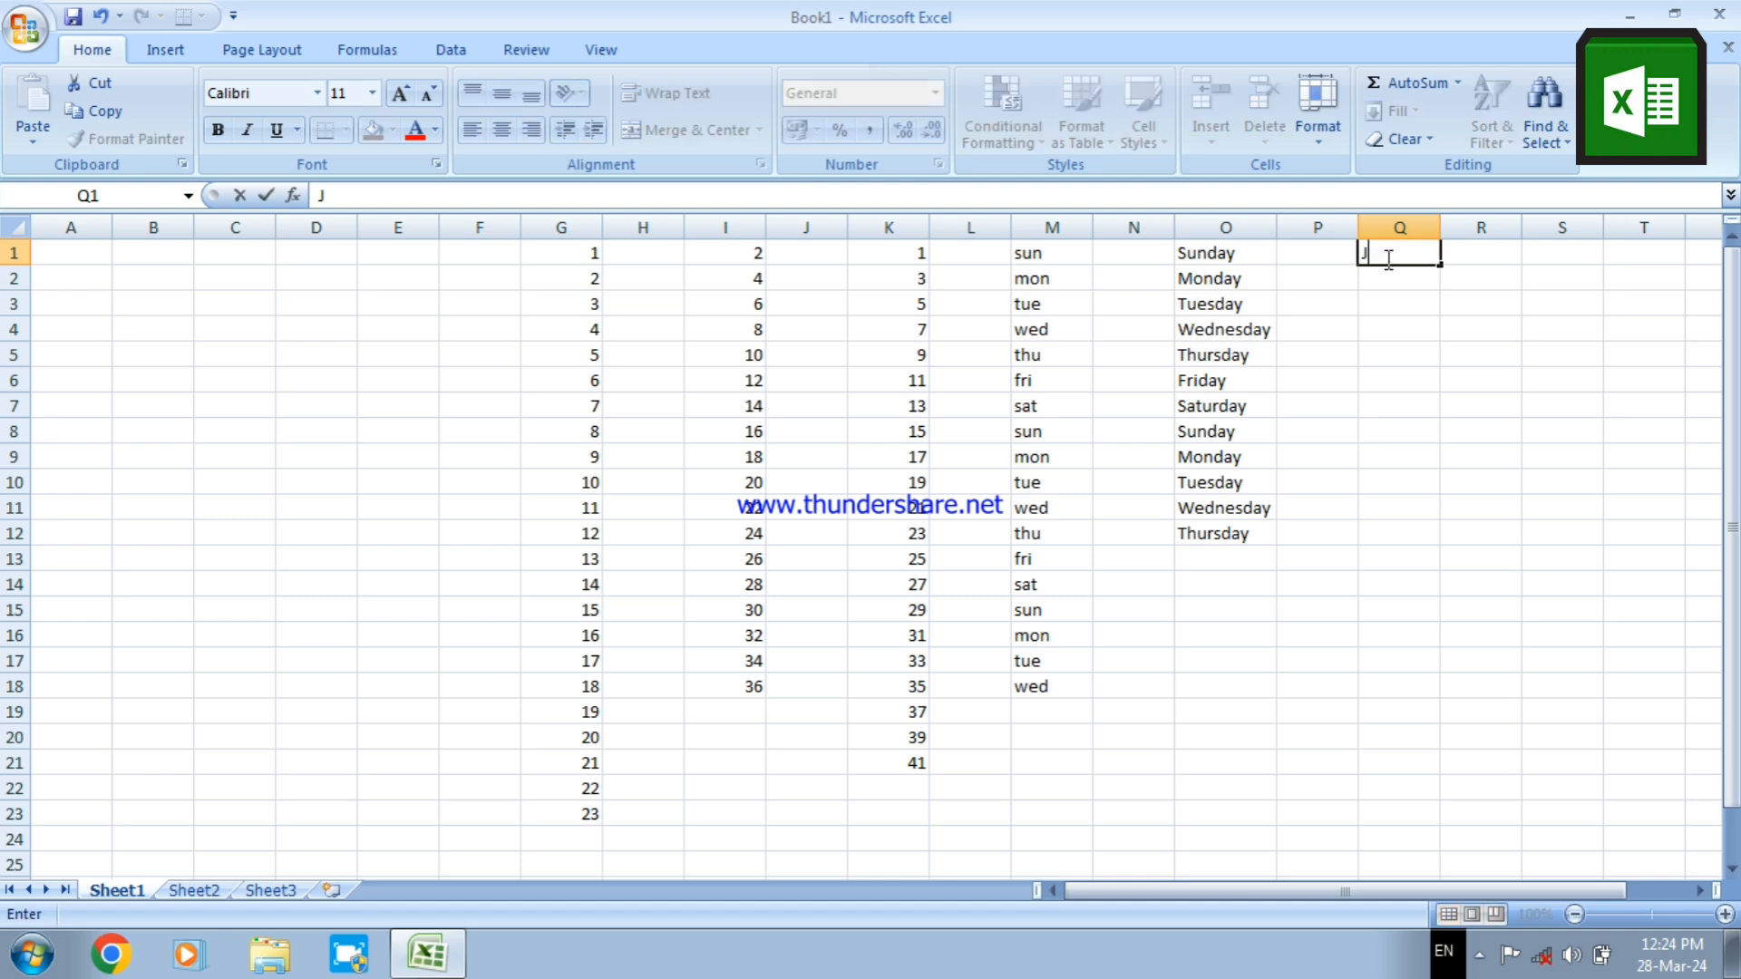
{"action": "type", "text": "anuary"}
{"action": "left_click", "coordinate": [1396, 295]}
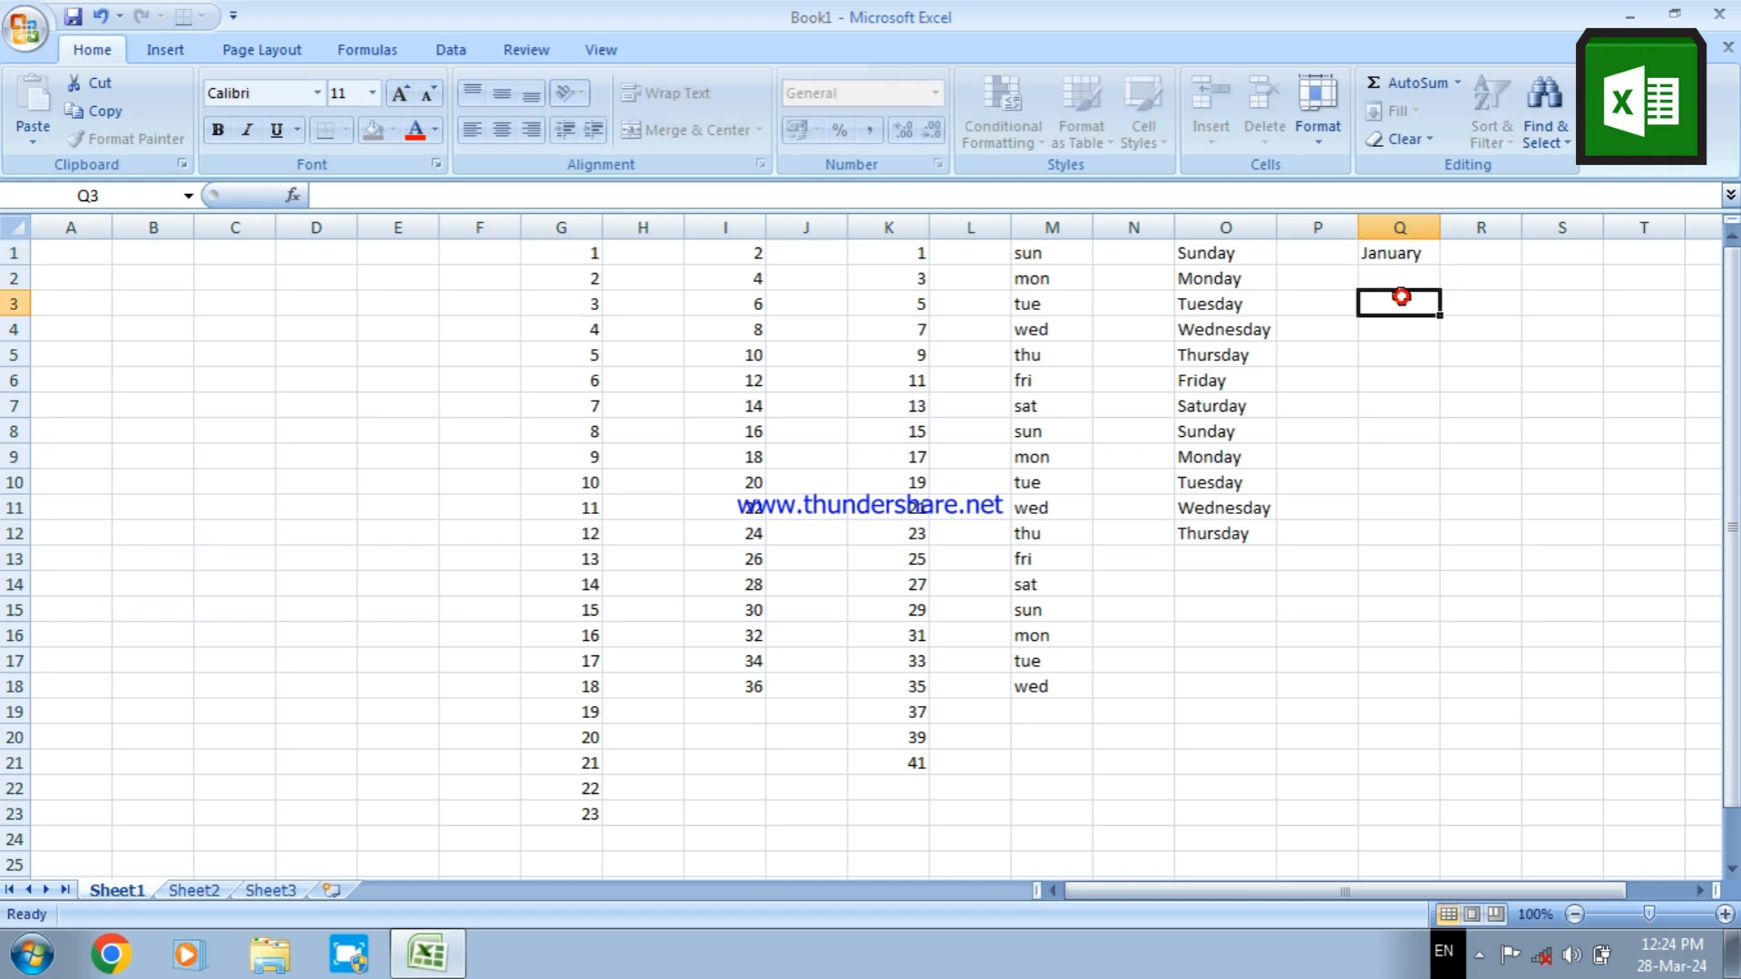
AutoFill the month names from Q1 down to cell Q18 and fit column Q's width to its contents
{"action": "left_click", "coordinate": [1417, 253]}
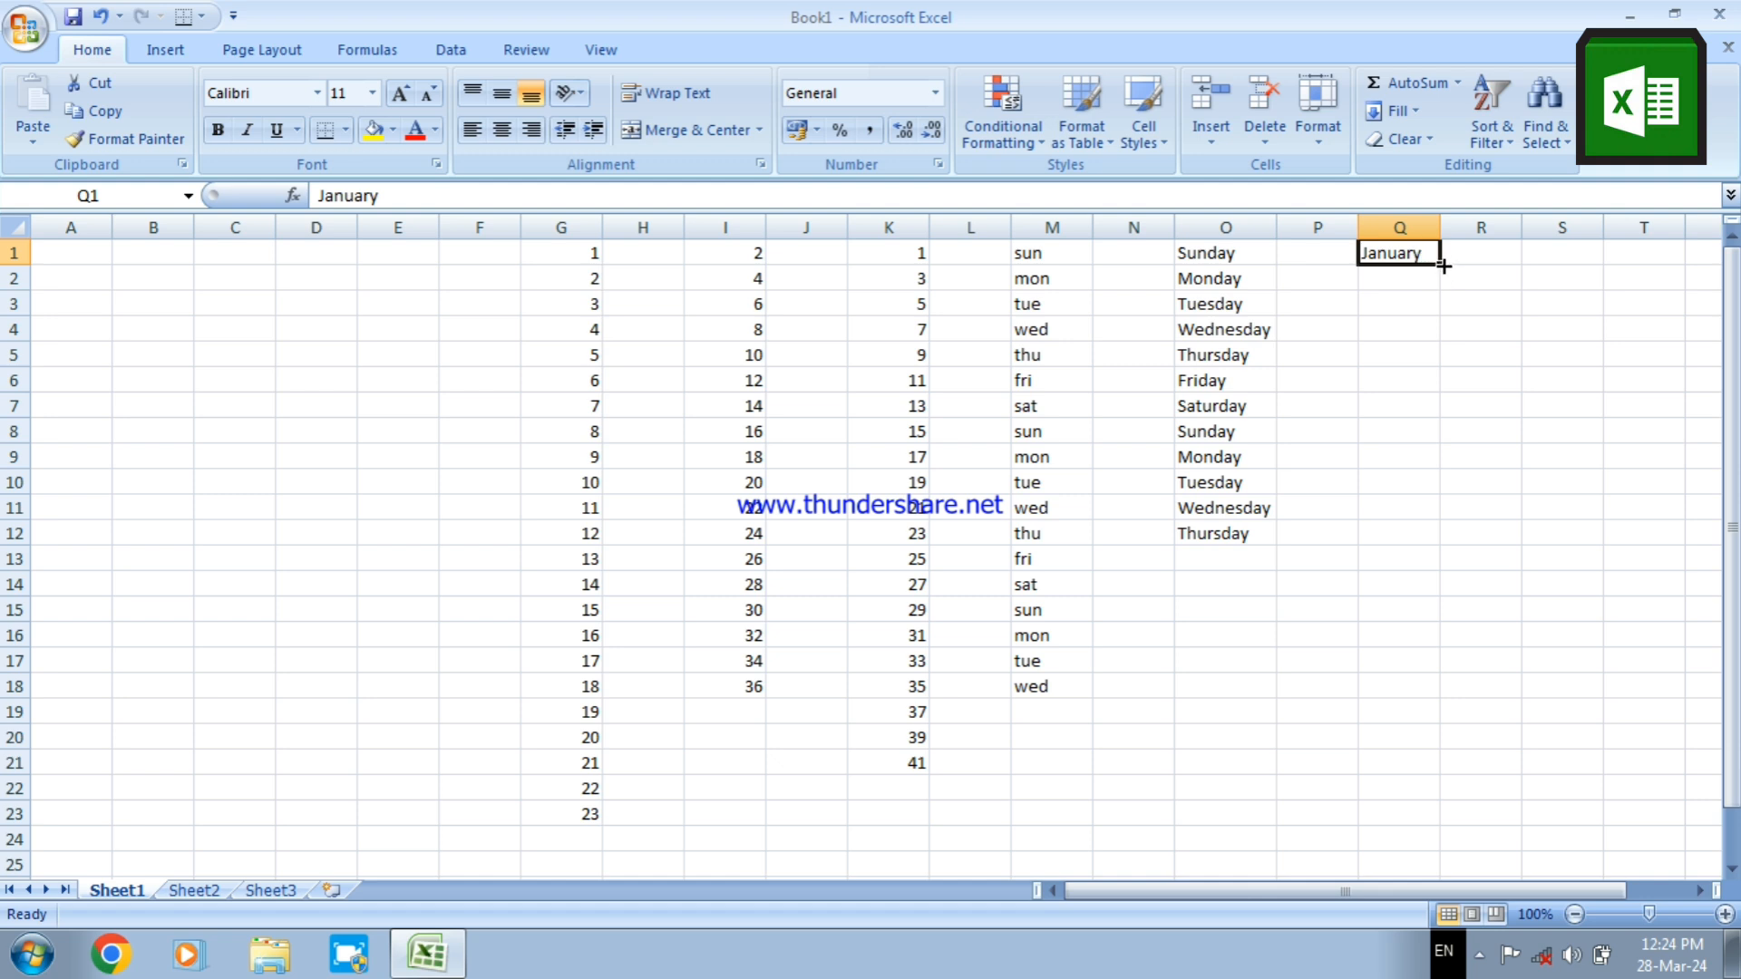
{"action": "left_click_drag", "start_coordinate": [1443, 265], "coordinate": [1460, 690]}
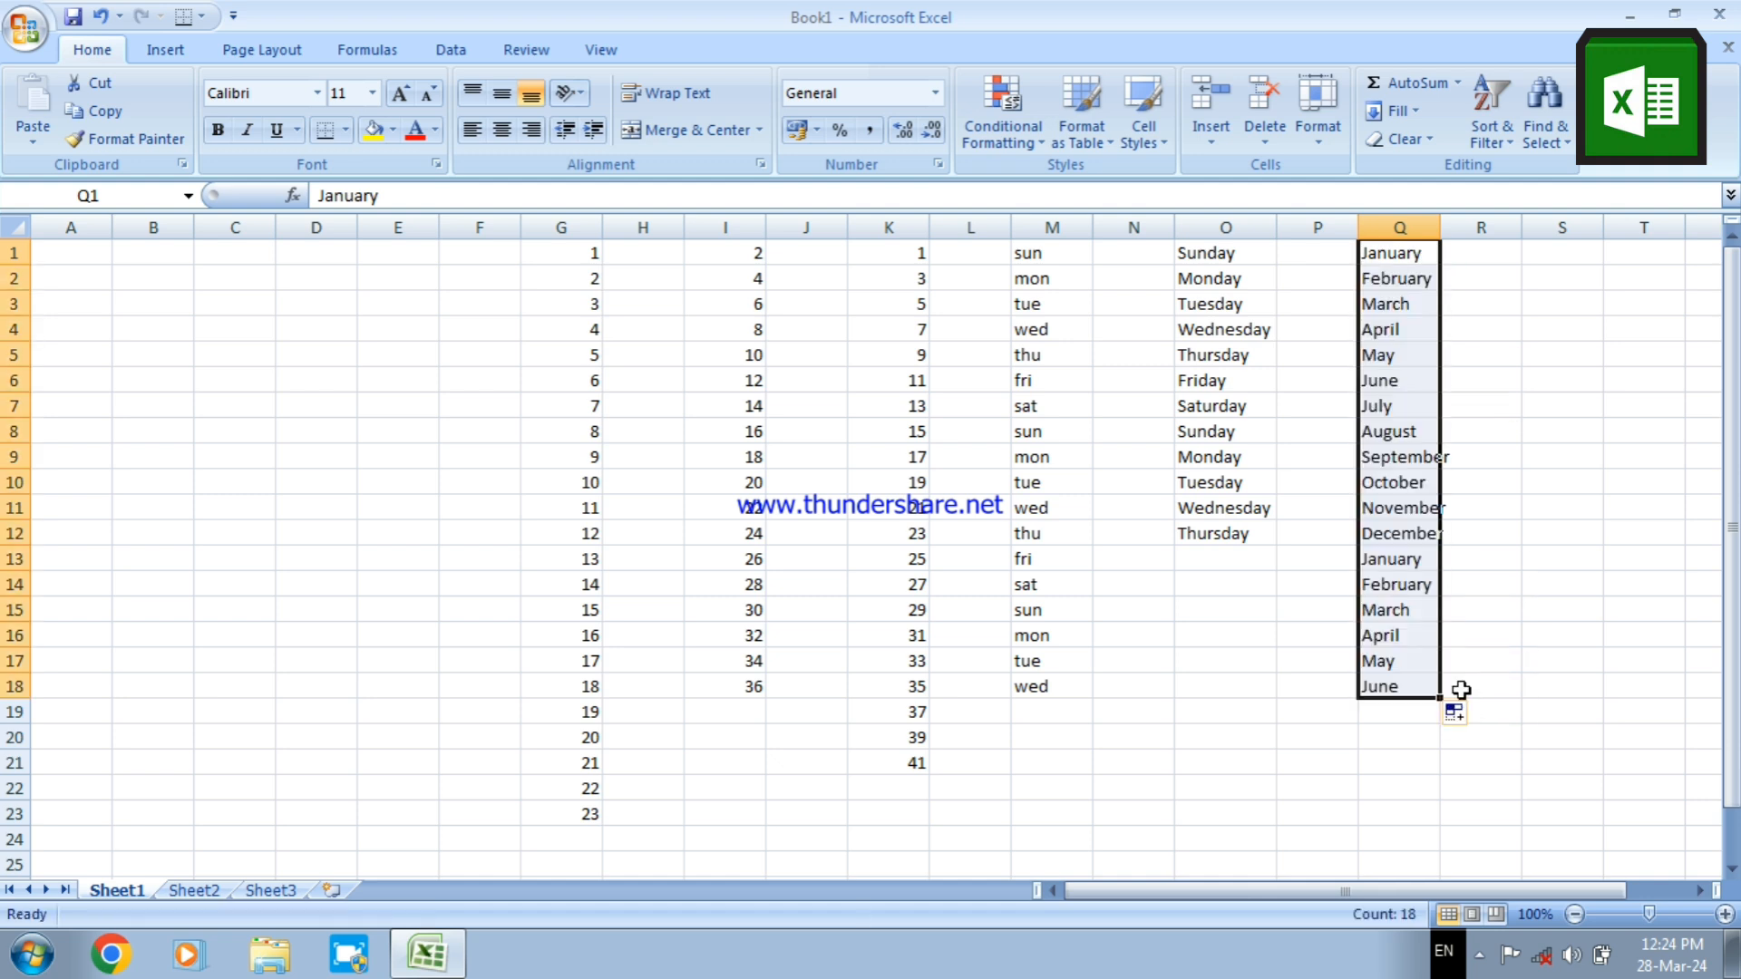
{"action": "double_click", "coordinate": [1440, 227]}
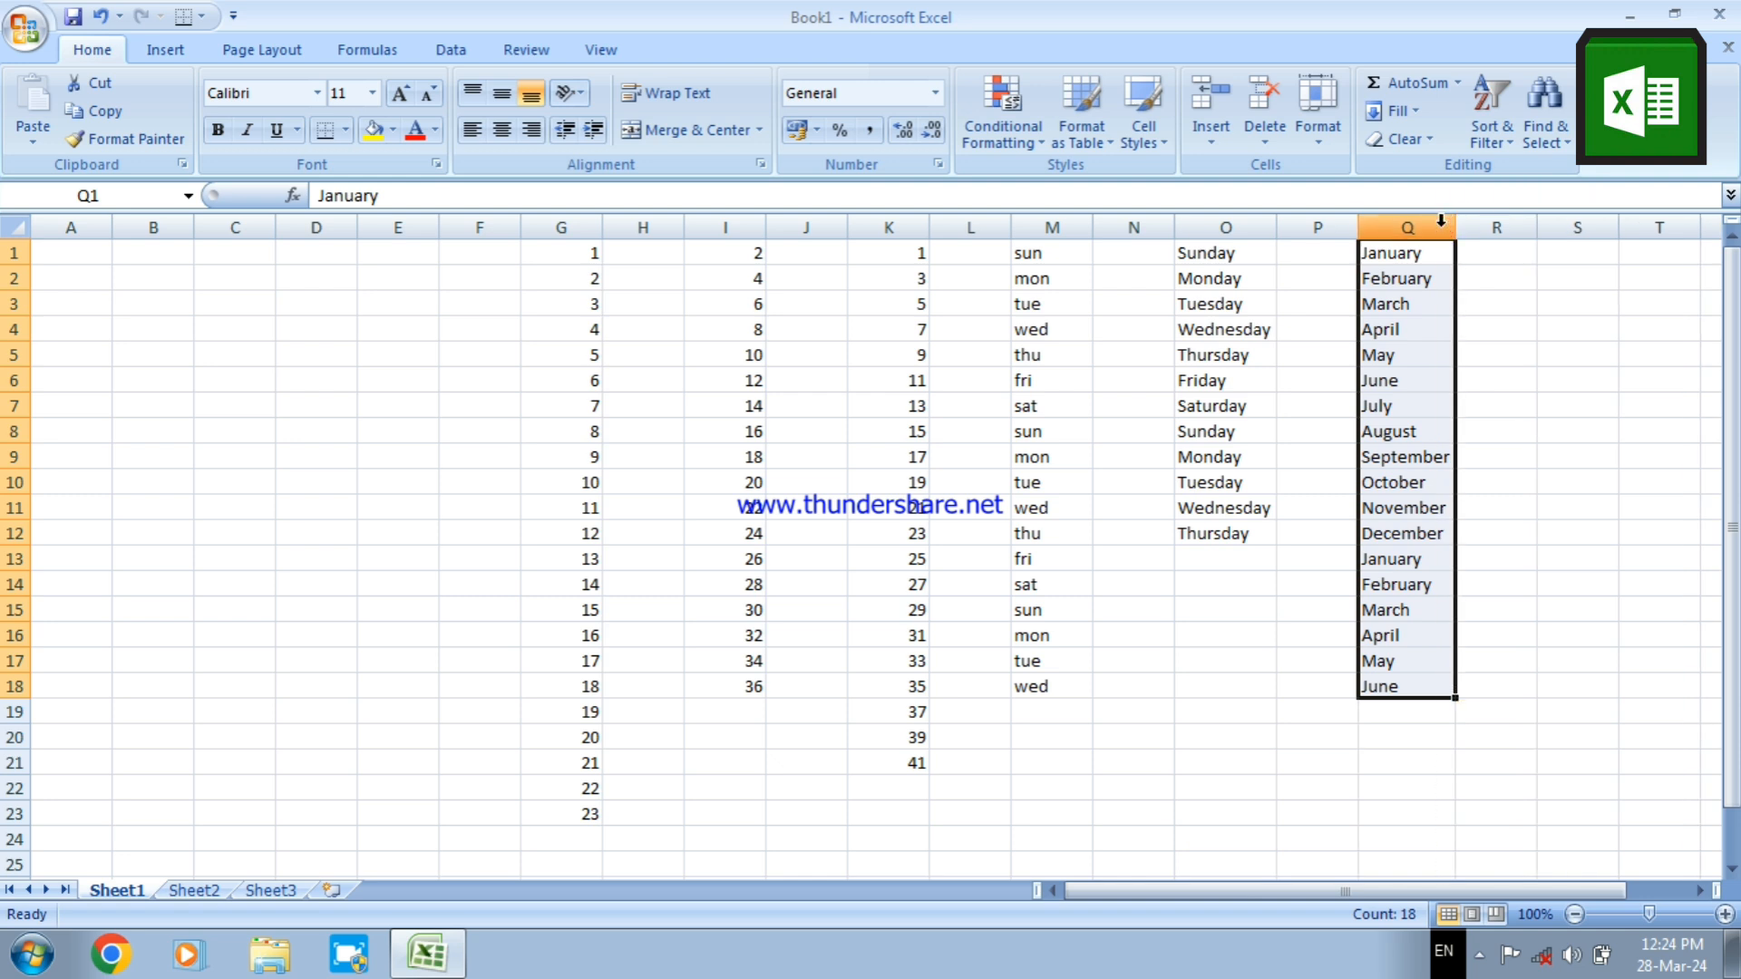
{"action": "left_click", "coordinate": [1498, 459]}
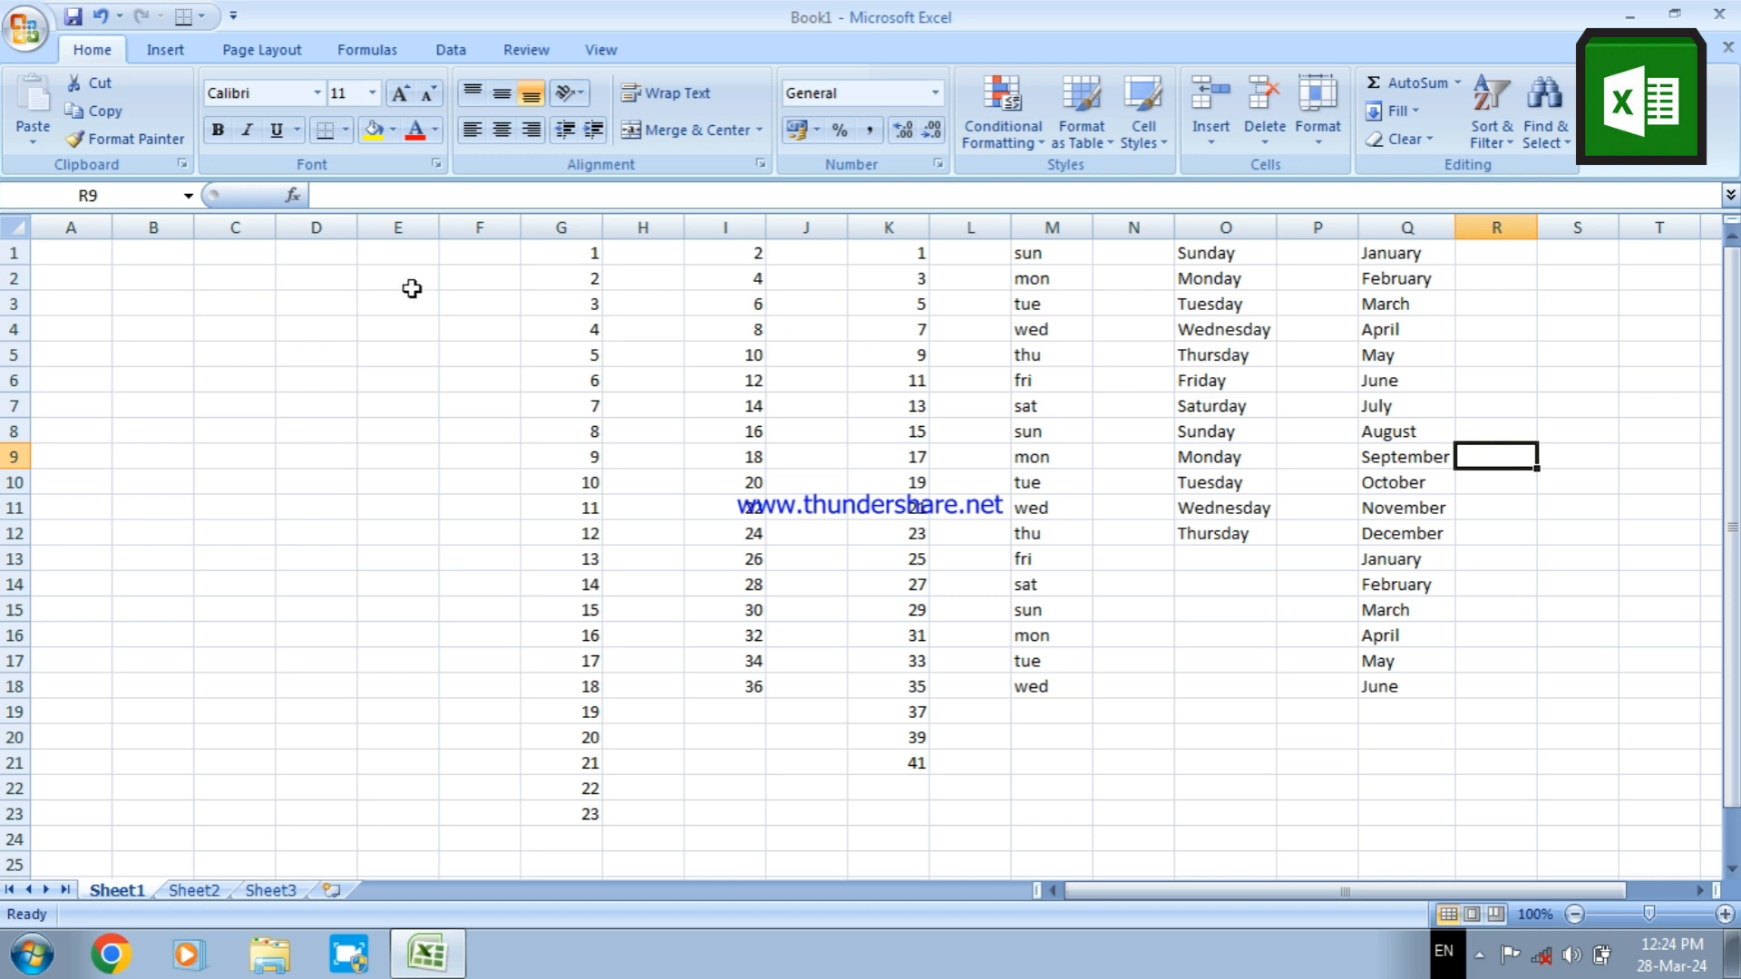
Delete the contents of every cell on Sheet1
{"action": "left_click", "coordinate": [321, 255]}
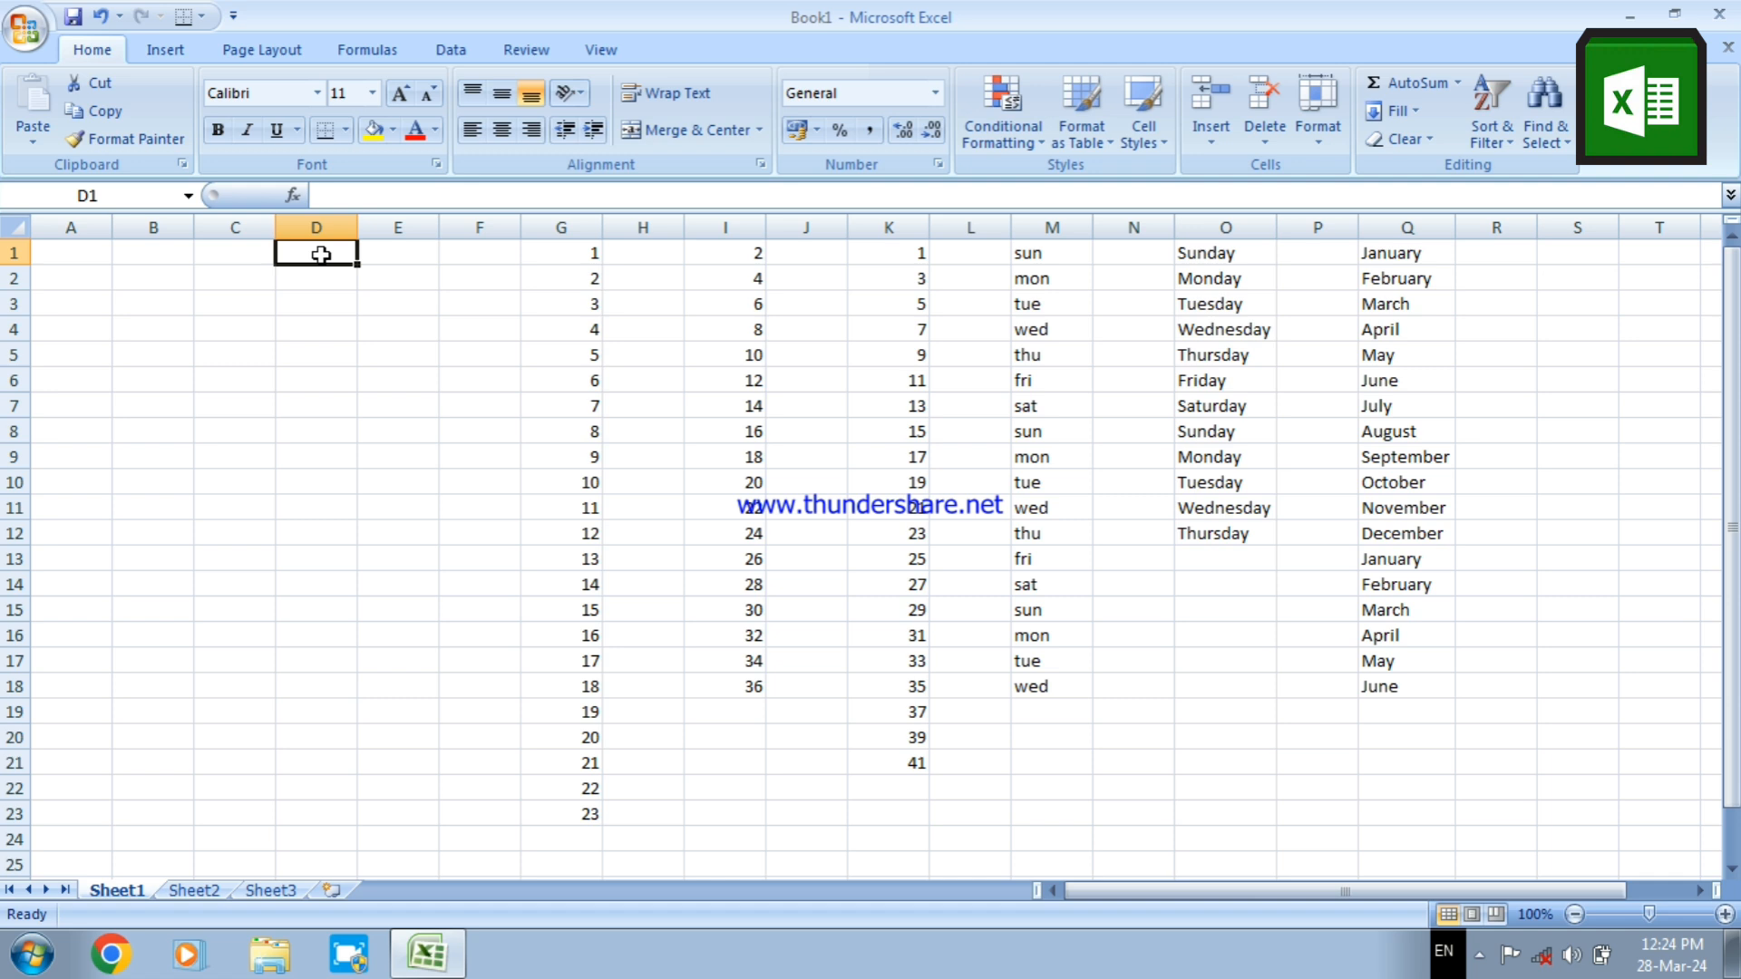
{"action": "left_click", "coordinate": [11, 224]}
{"action": "key", "text": "Delete"}
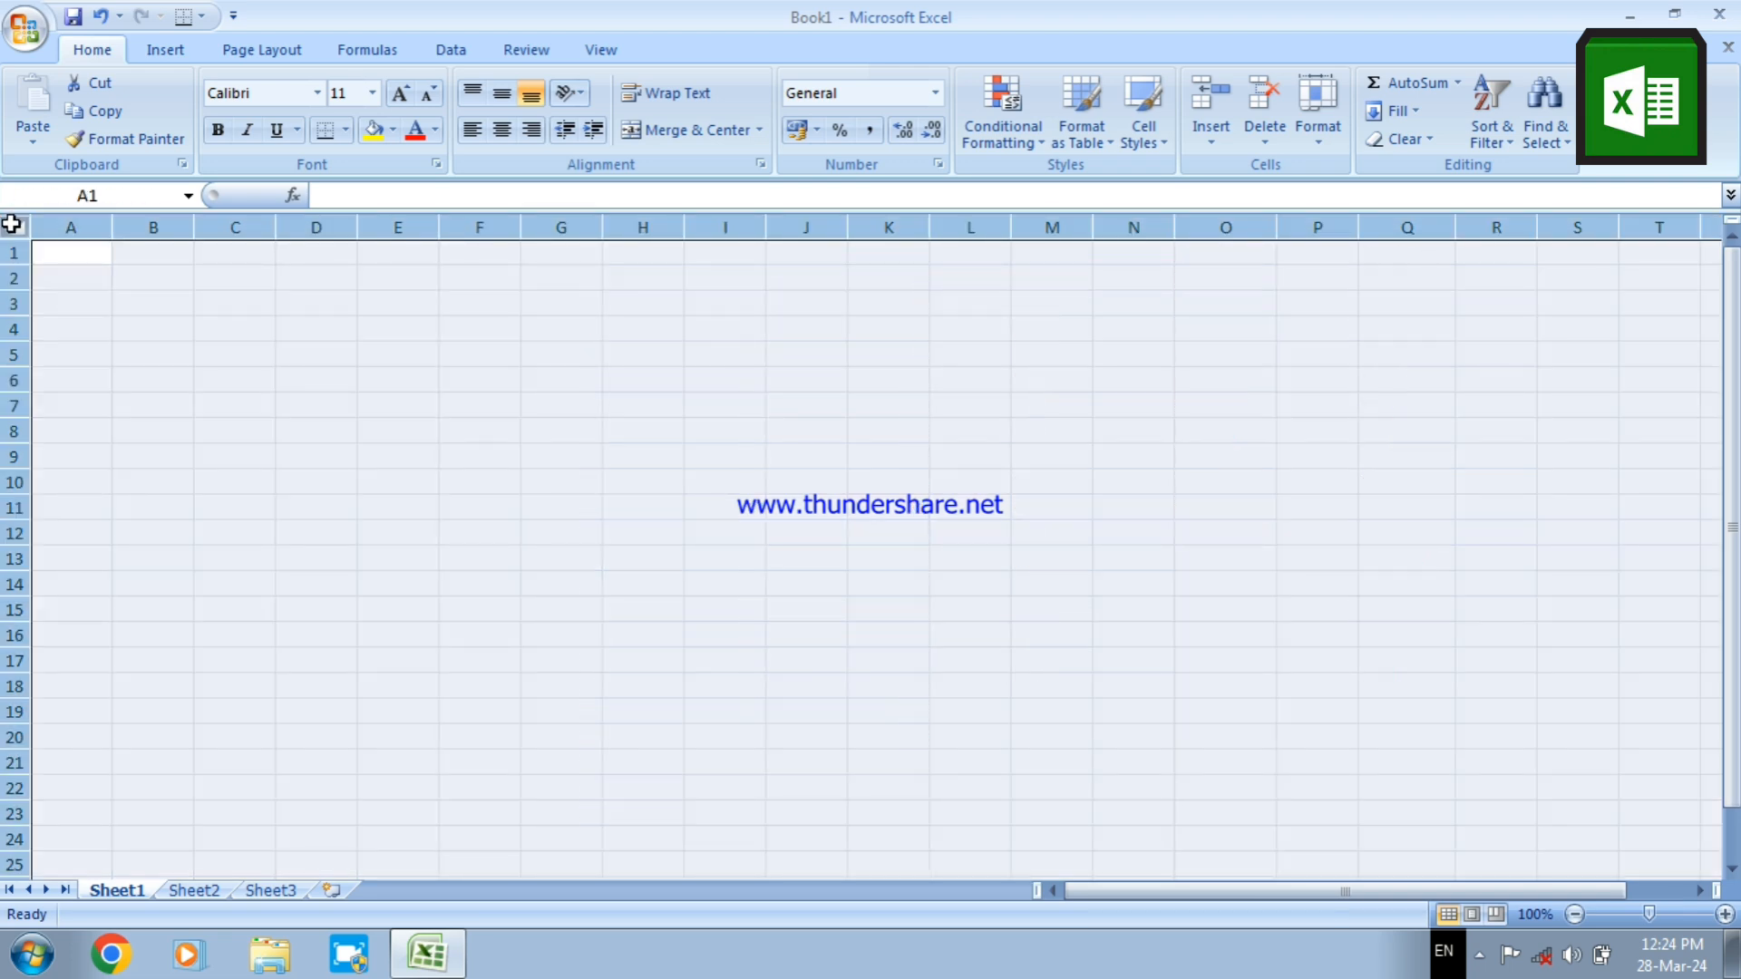
{"action": "left_click", "coordinate": [264, 476]}
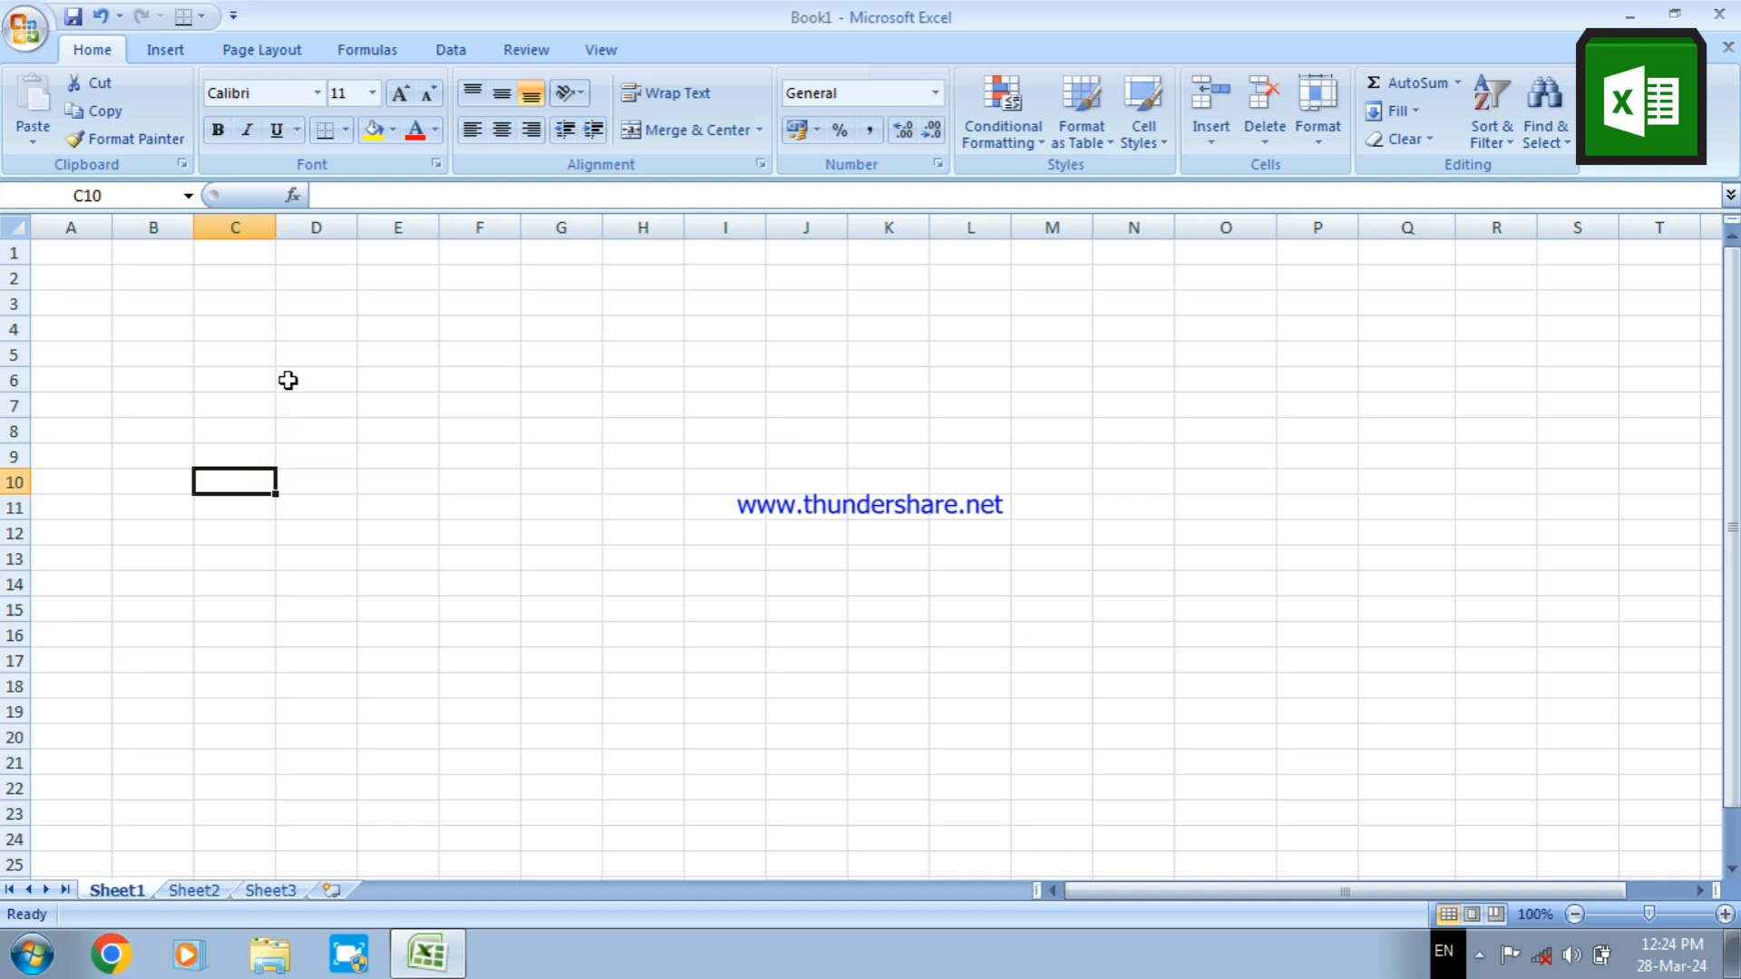
Enter a person's full name in cell D1 and fit column D's width to it
{"action": "left_click", "coordinate": [315, 256]}
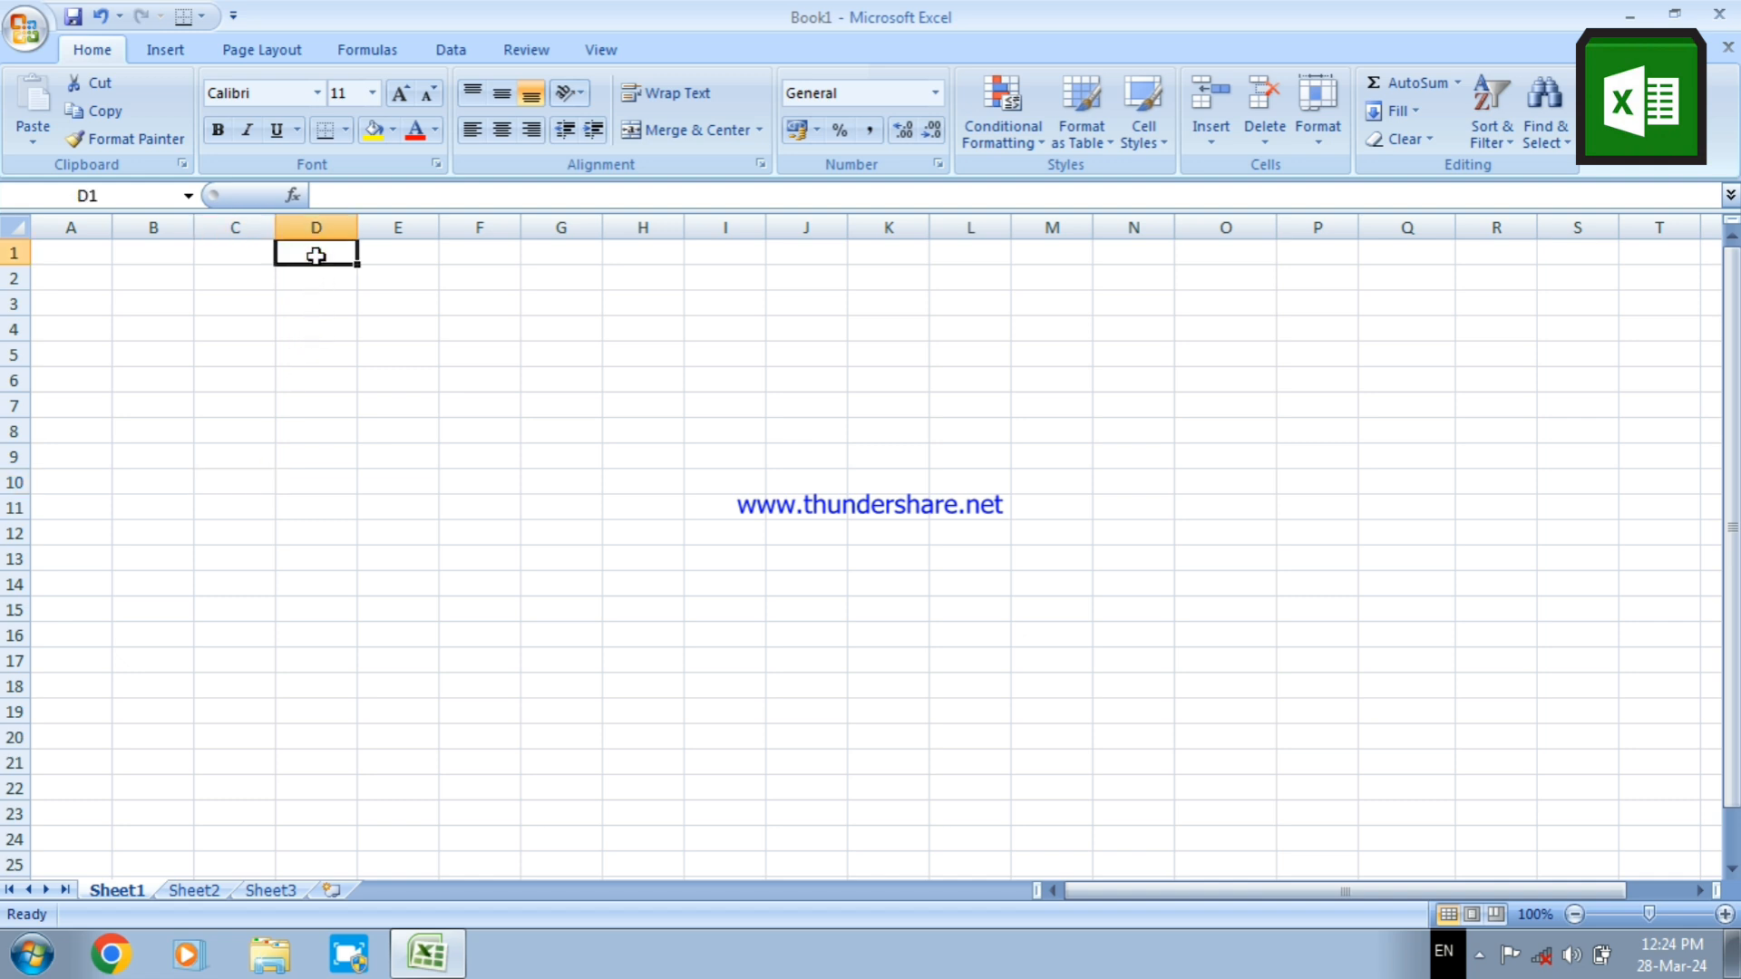
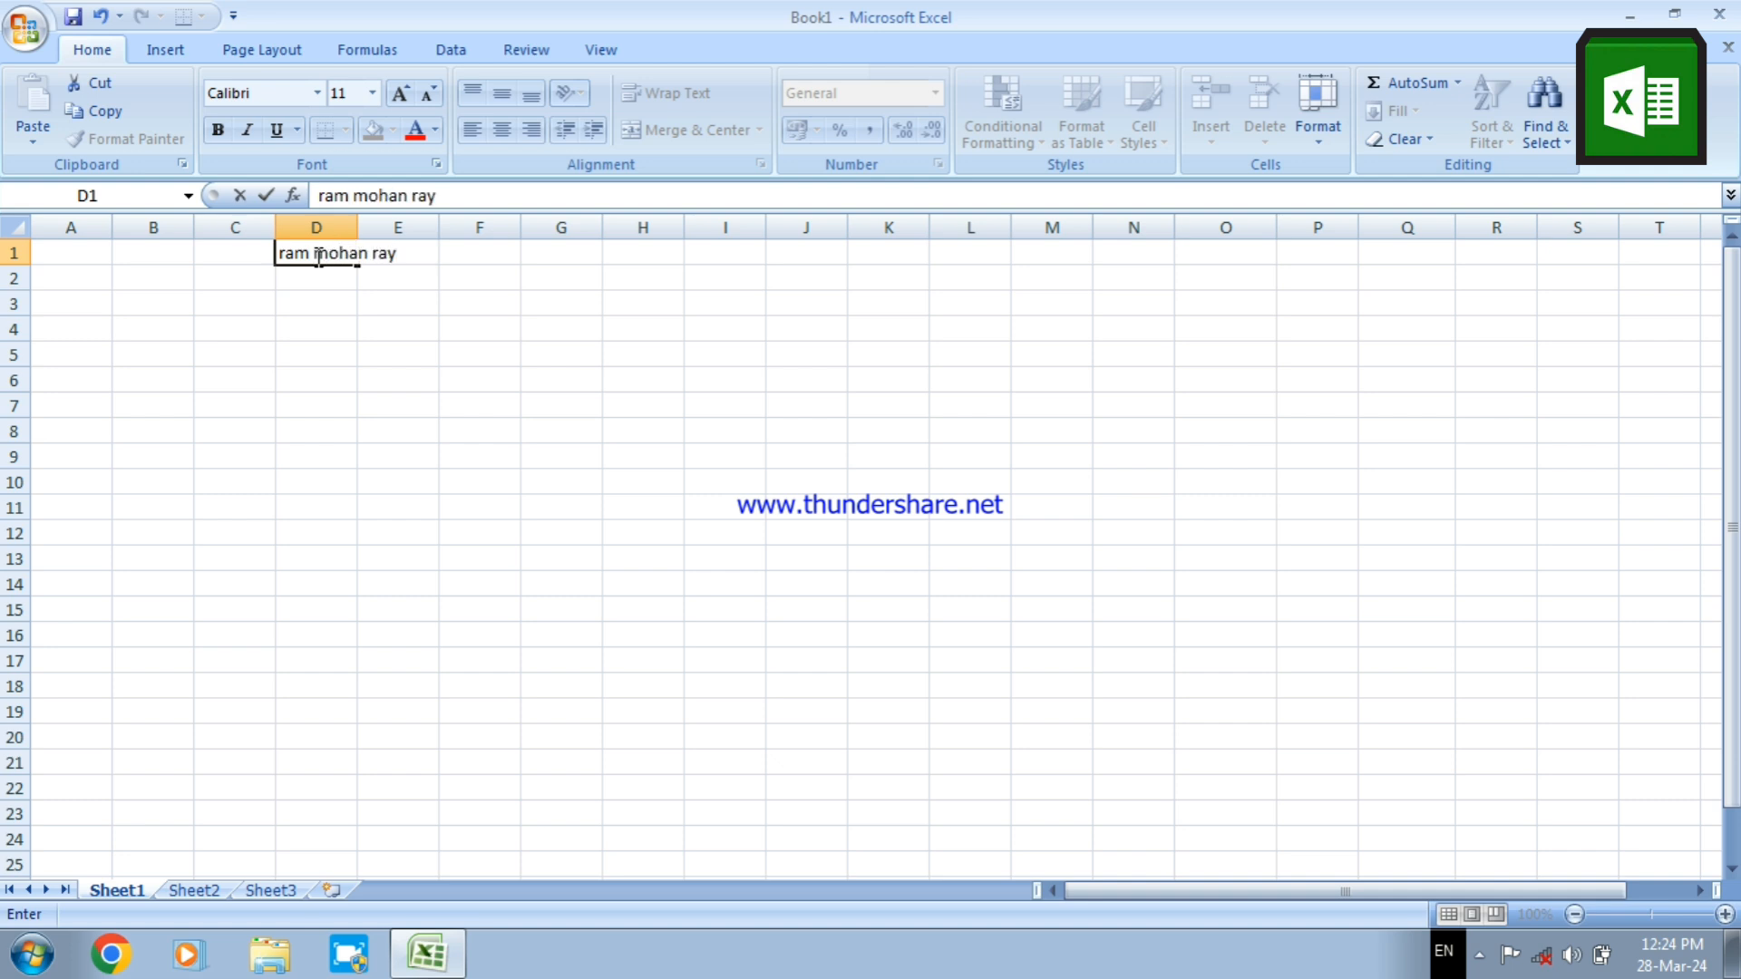
{"action": "left_click", "coordinate": [337, 326]}
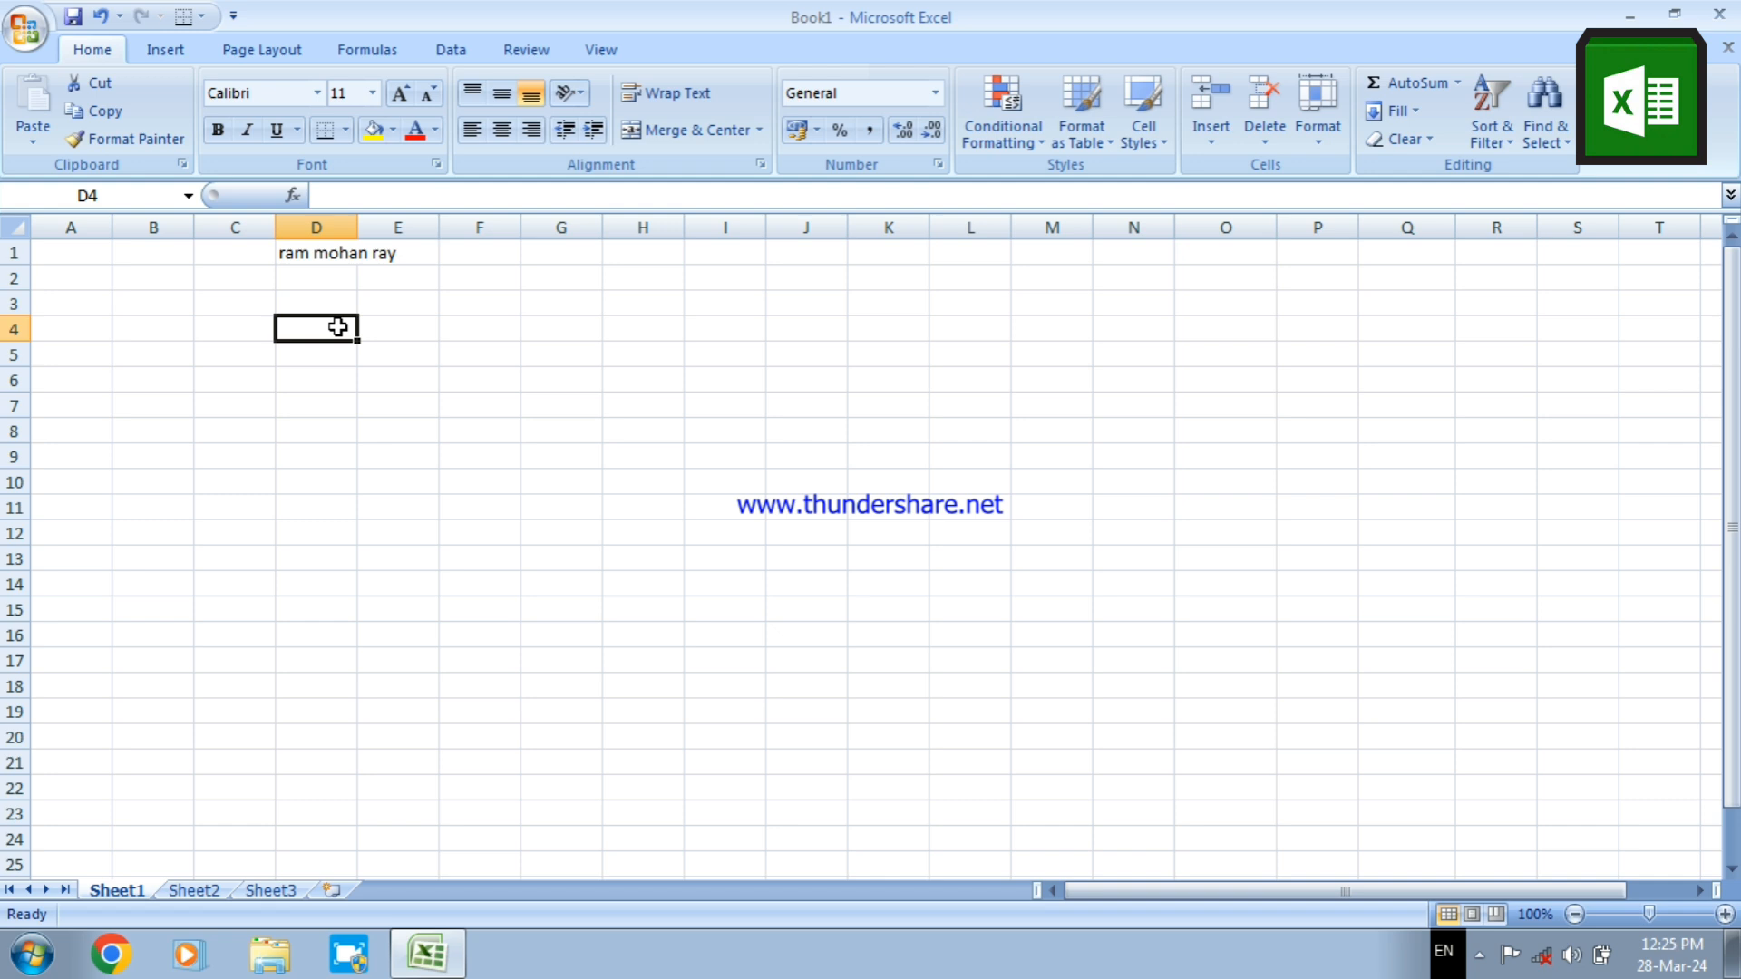
{"action": "double_click", "coordinate": [359, 228]}
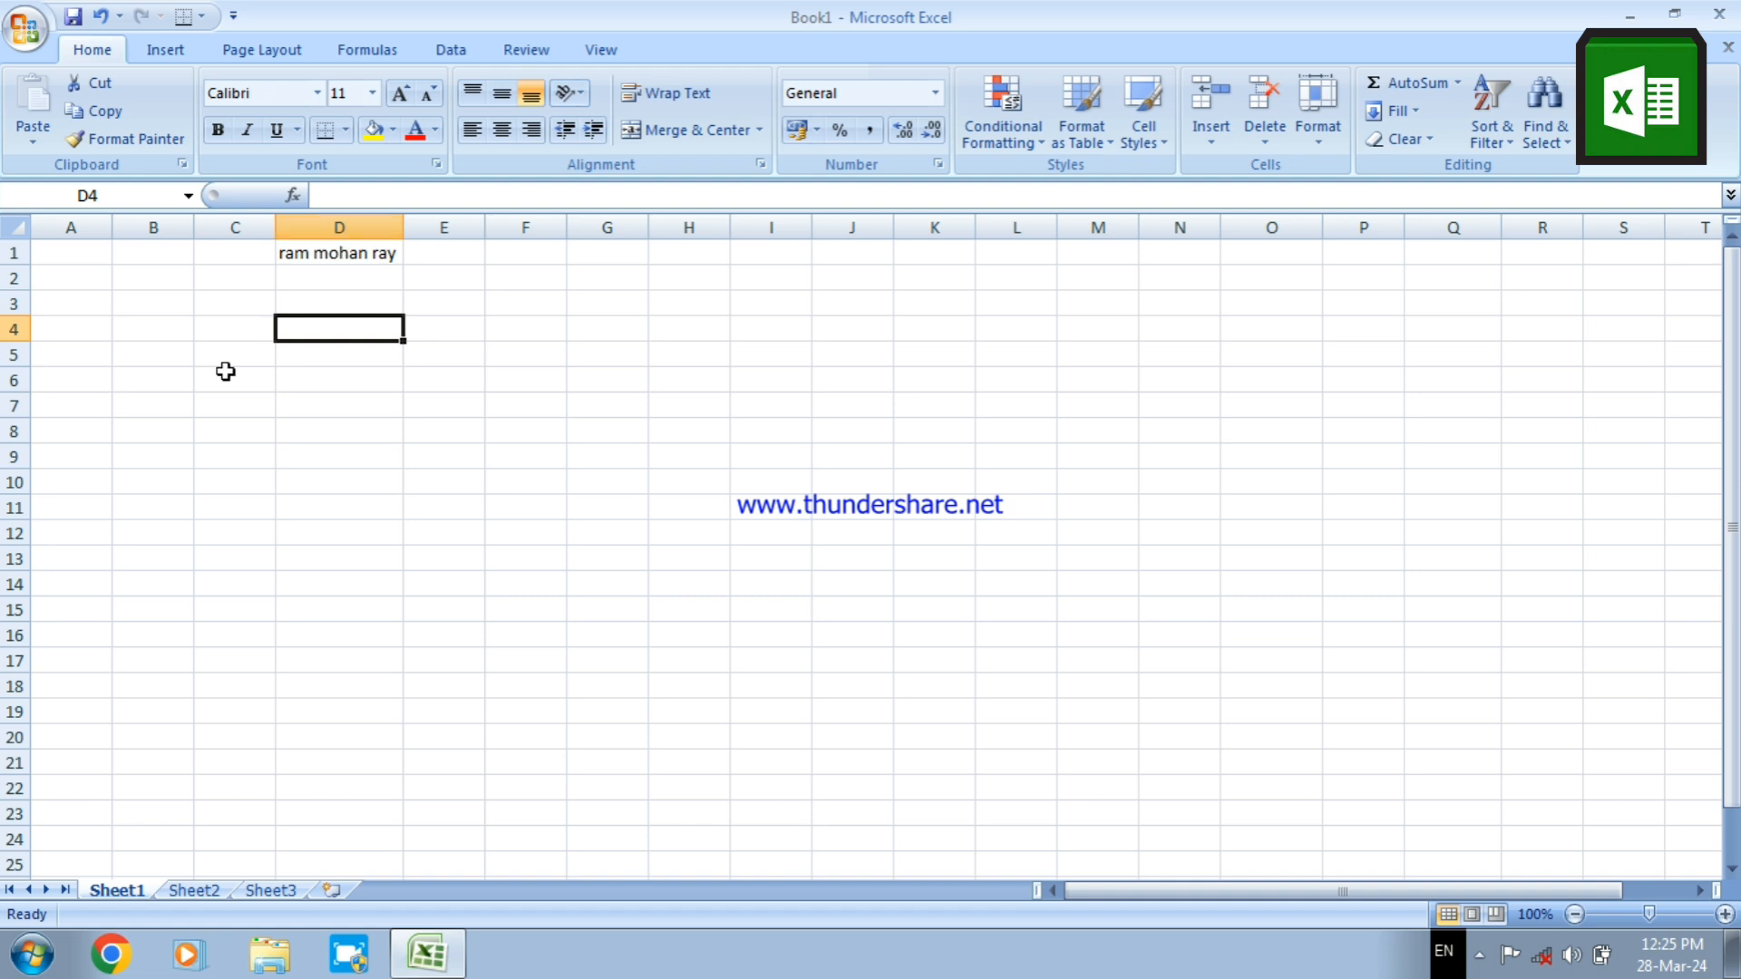
Open Sheet1's code in the Visual Basic editor and create a SelectionChange event procedure for the Worksheet object
{"action": "right_click", "coordinate": [116, 891]}
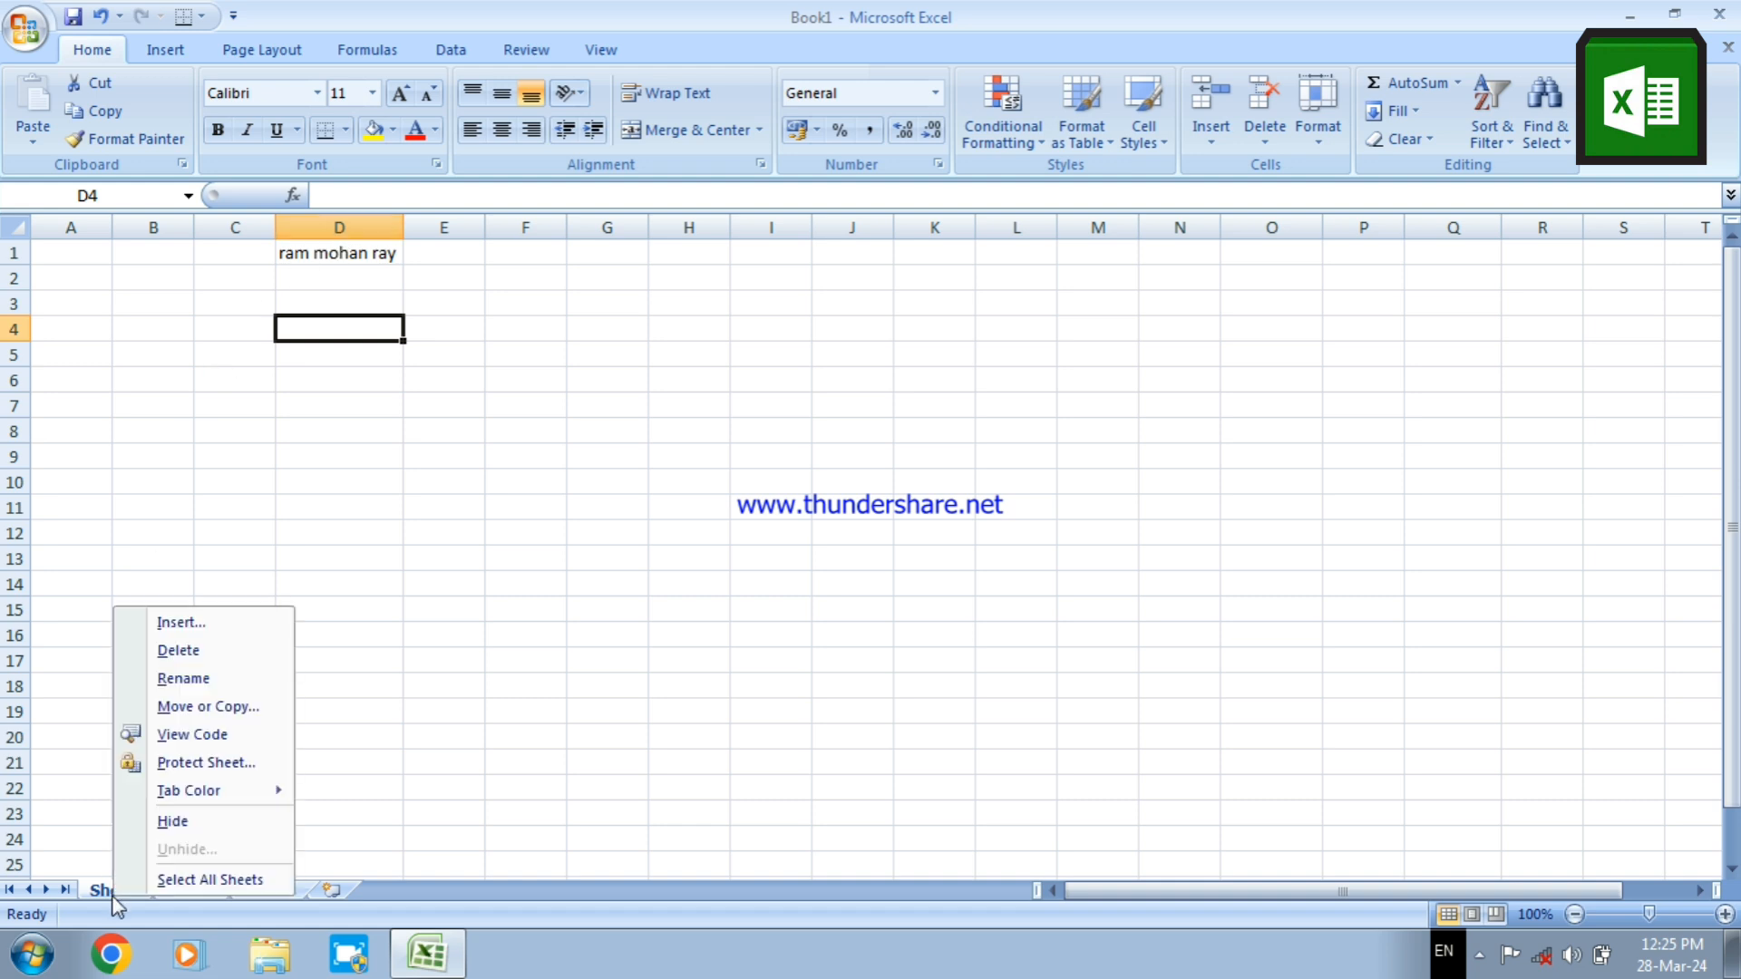
{"action": "left_click", "coordinate": [214, 738]}
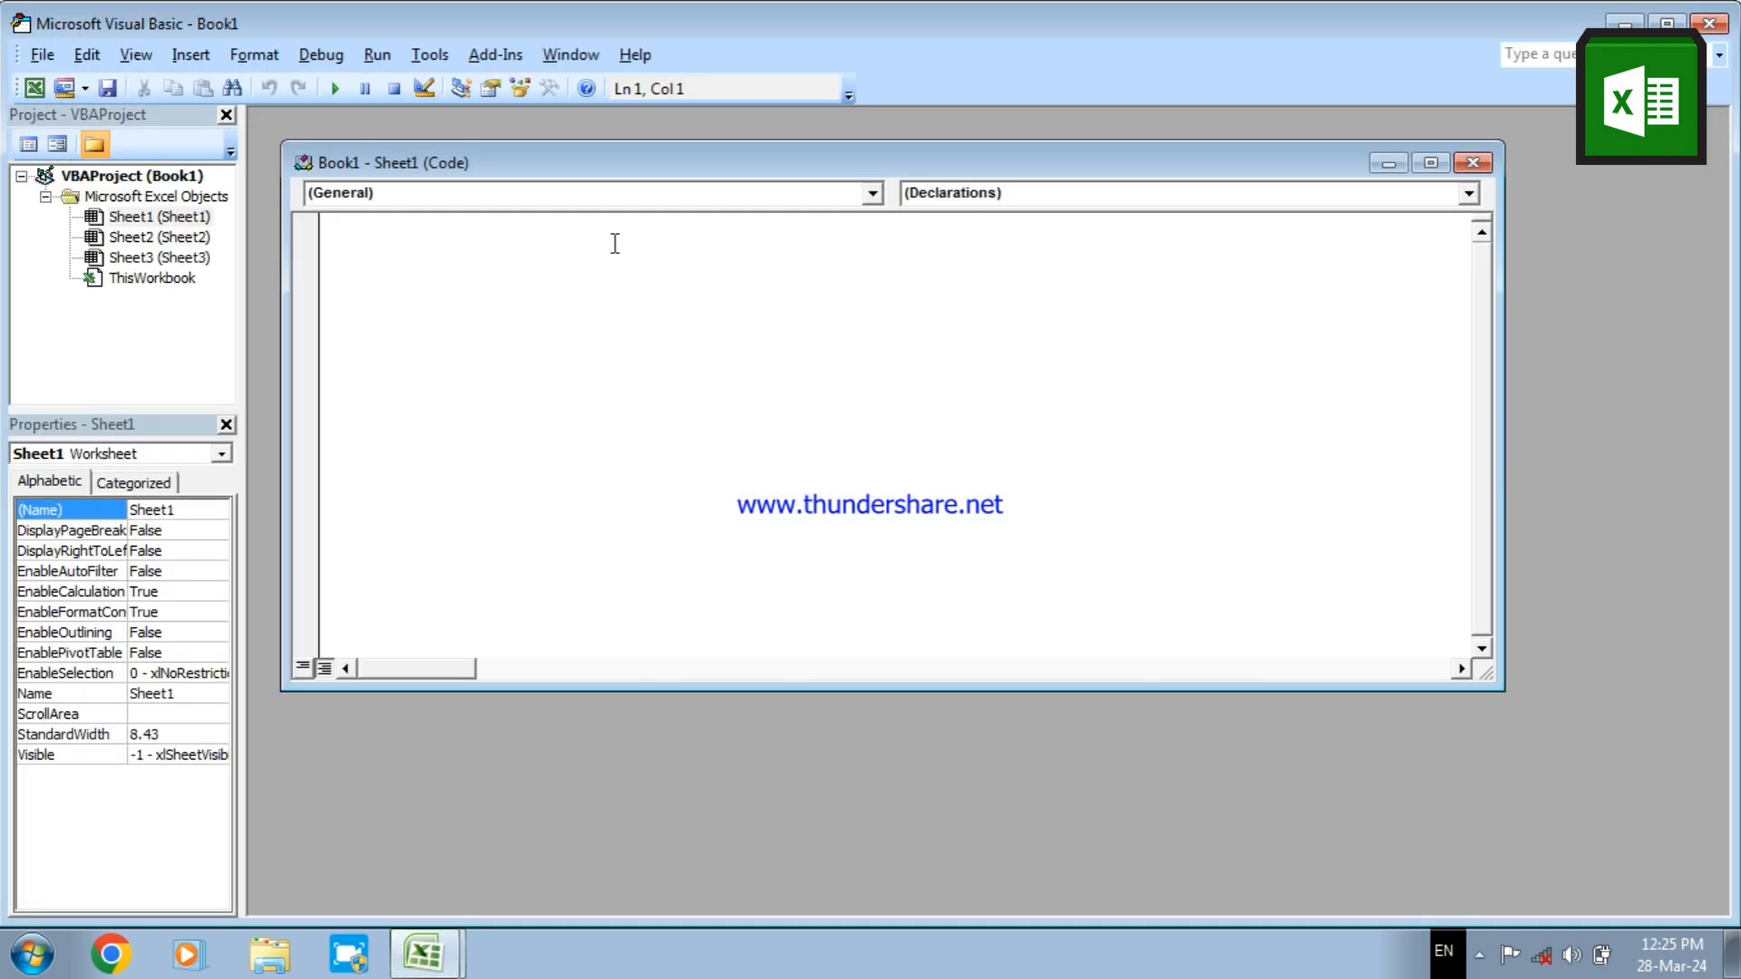
{"action": "left_click", "coordinate": [872, 194]}
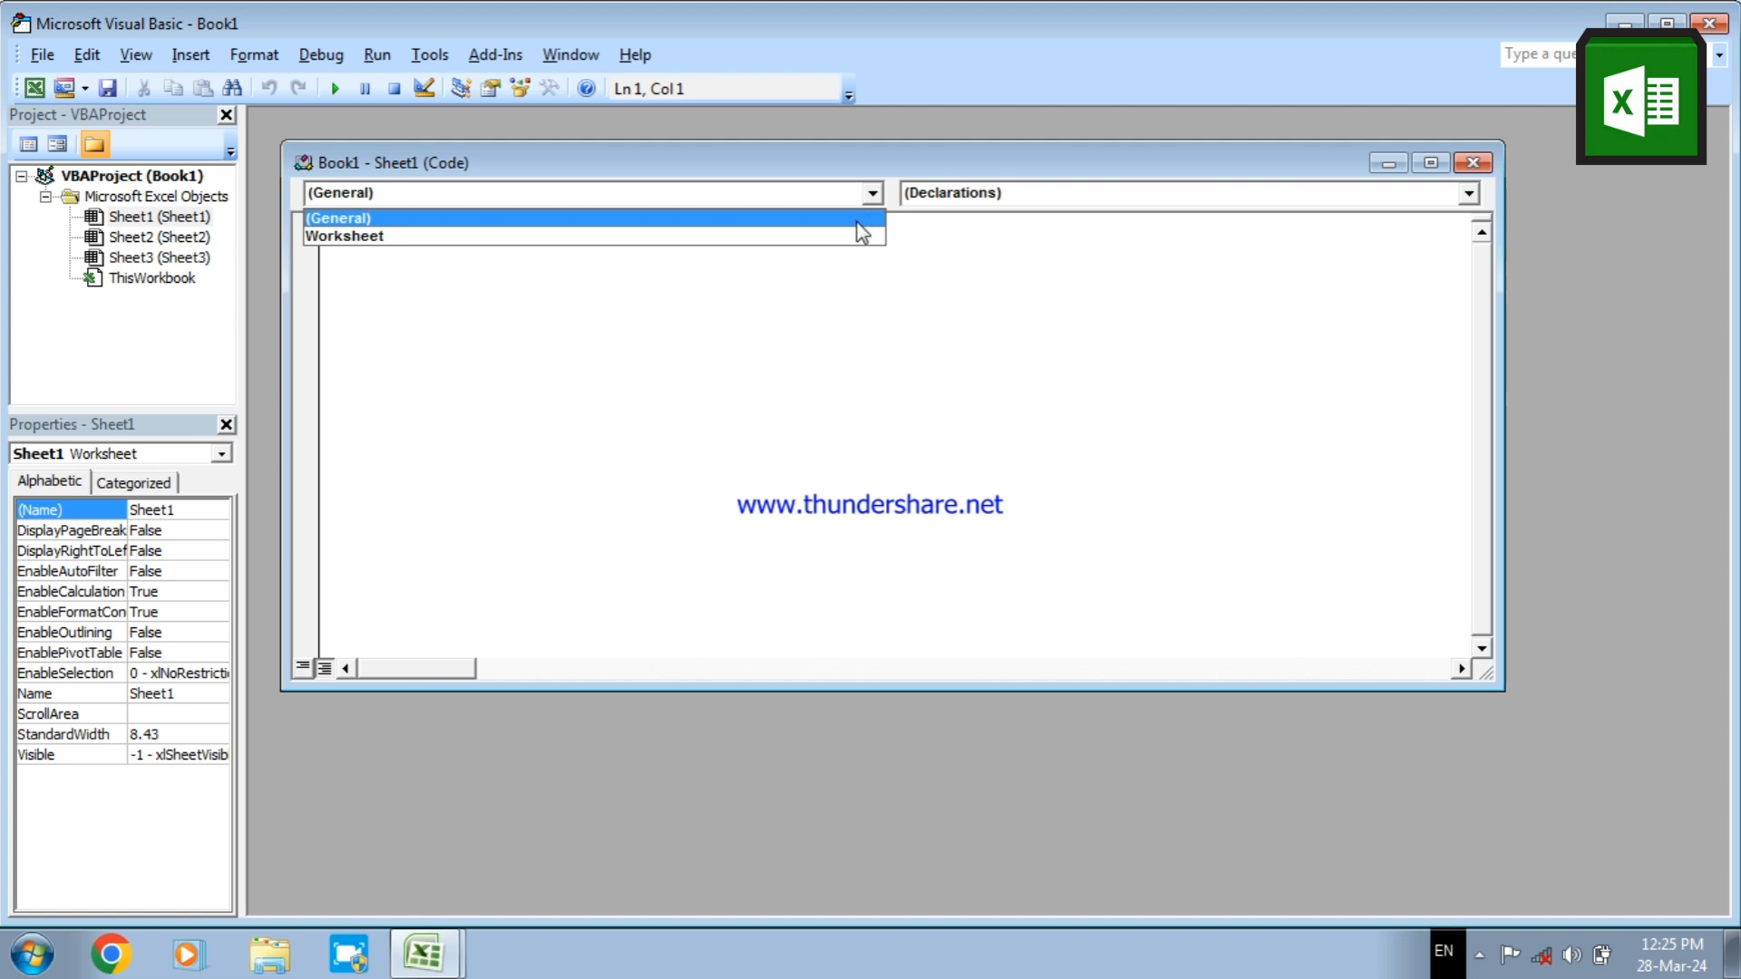
{"action": "left_click", "coordinate": [857, 237]}
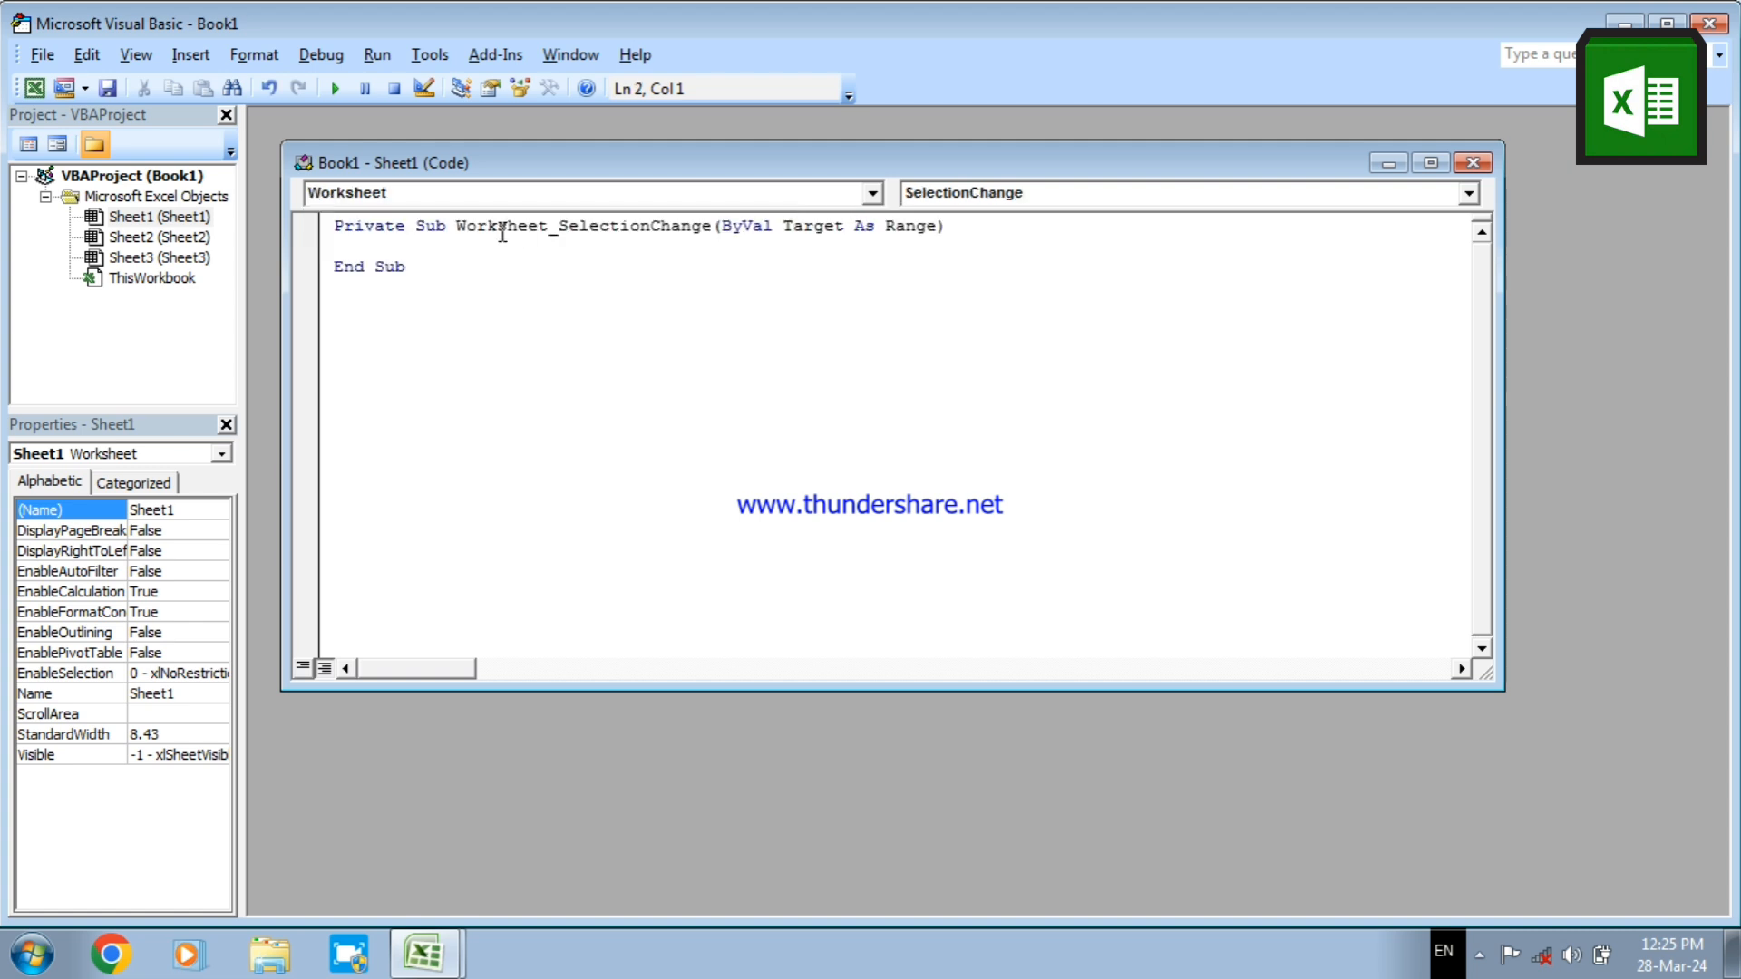
Add the line Cells.EntireColumn.AutoFit to the Worksheet_SelectionChange procedure and return from the Visual Basic editor to the worksheet
{"action": "type", "text": "cells."}
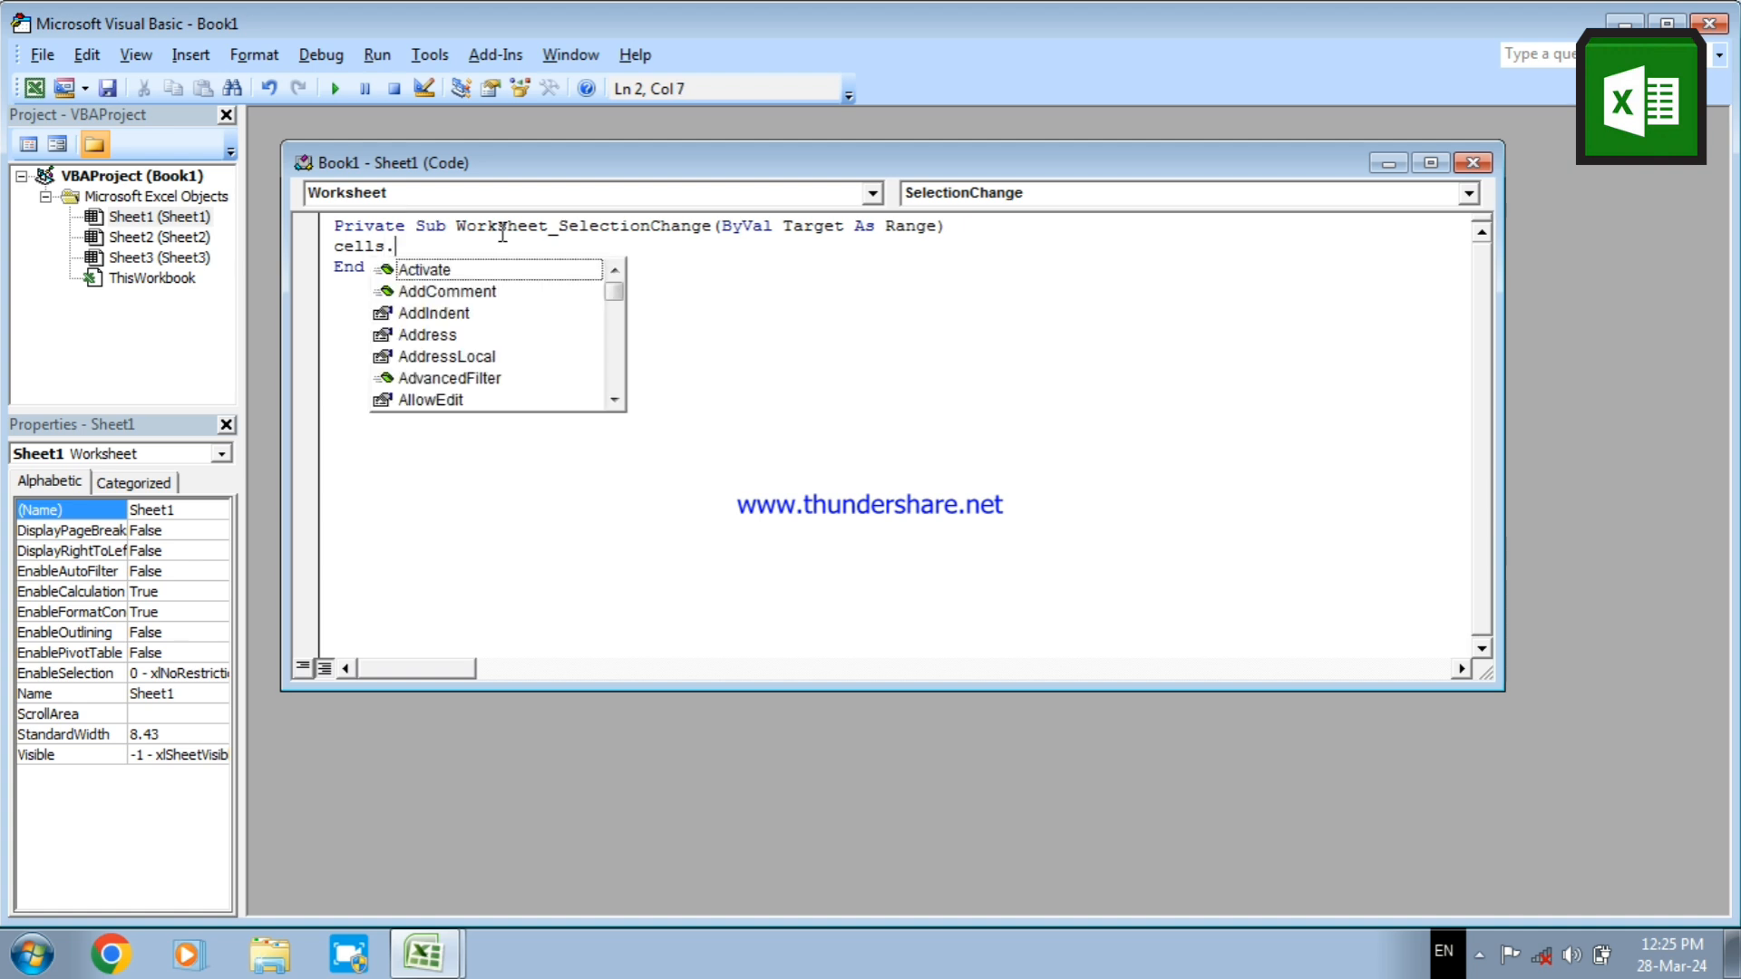
{"action": "type", "text": "enti"}
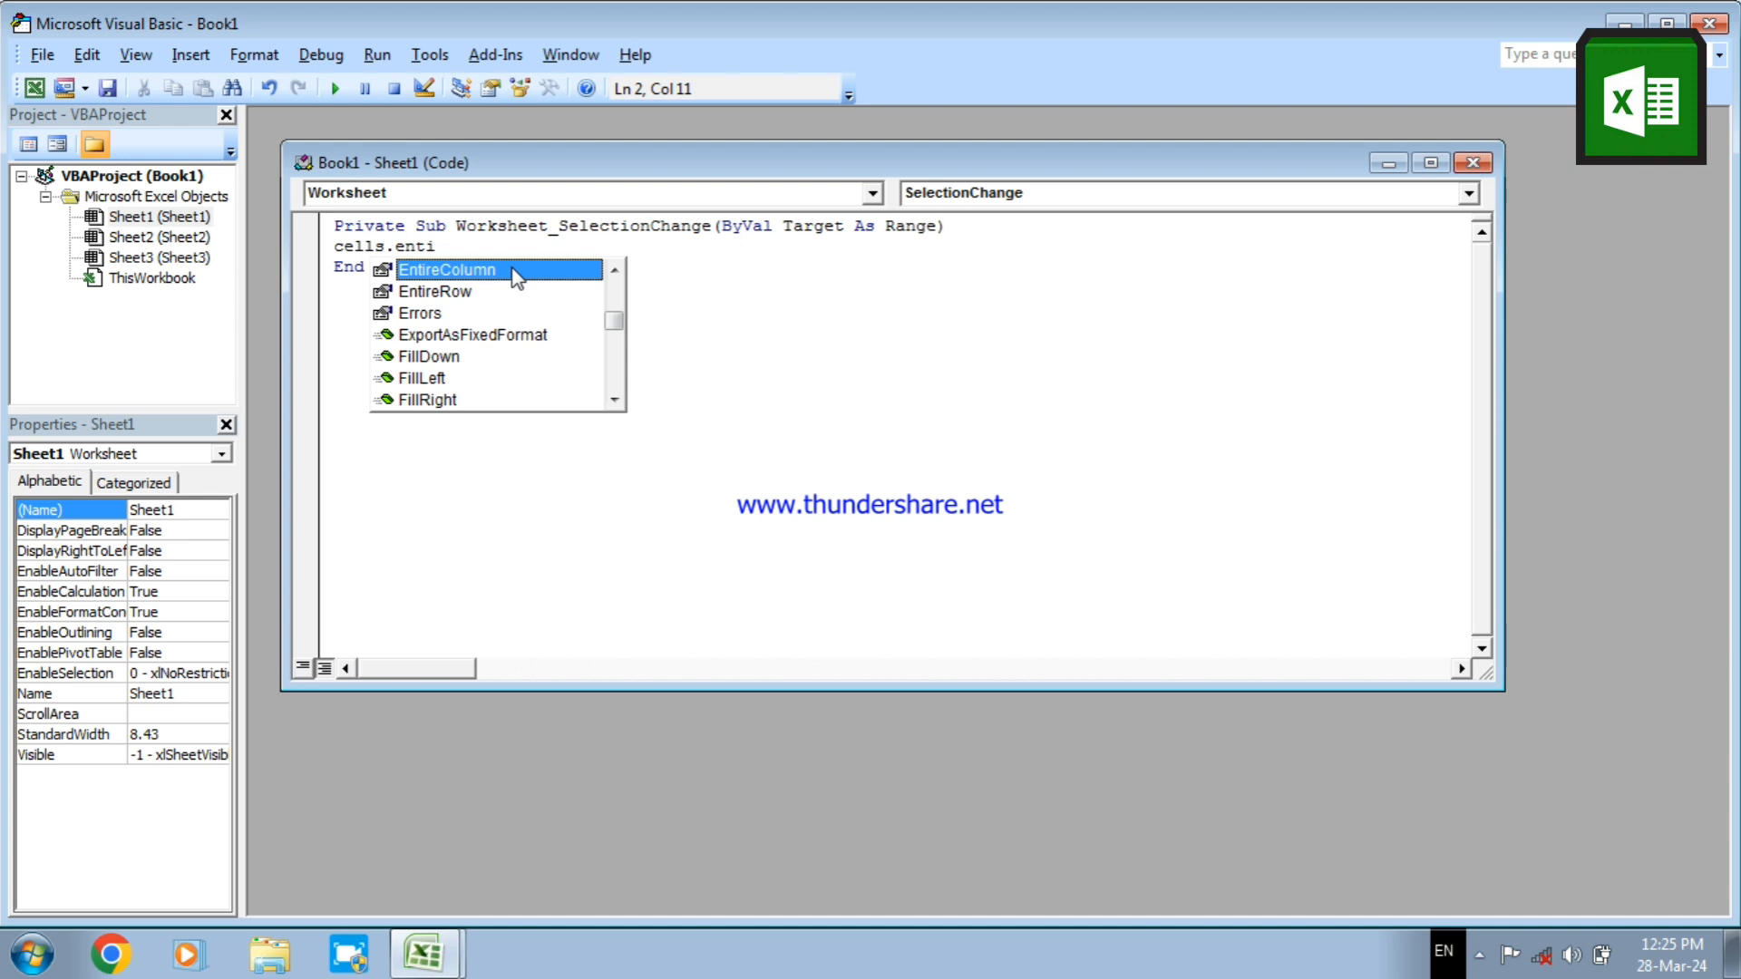
{"action": "key", "text": "Return"}
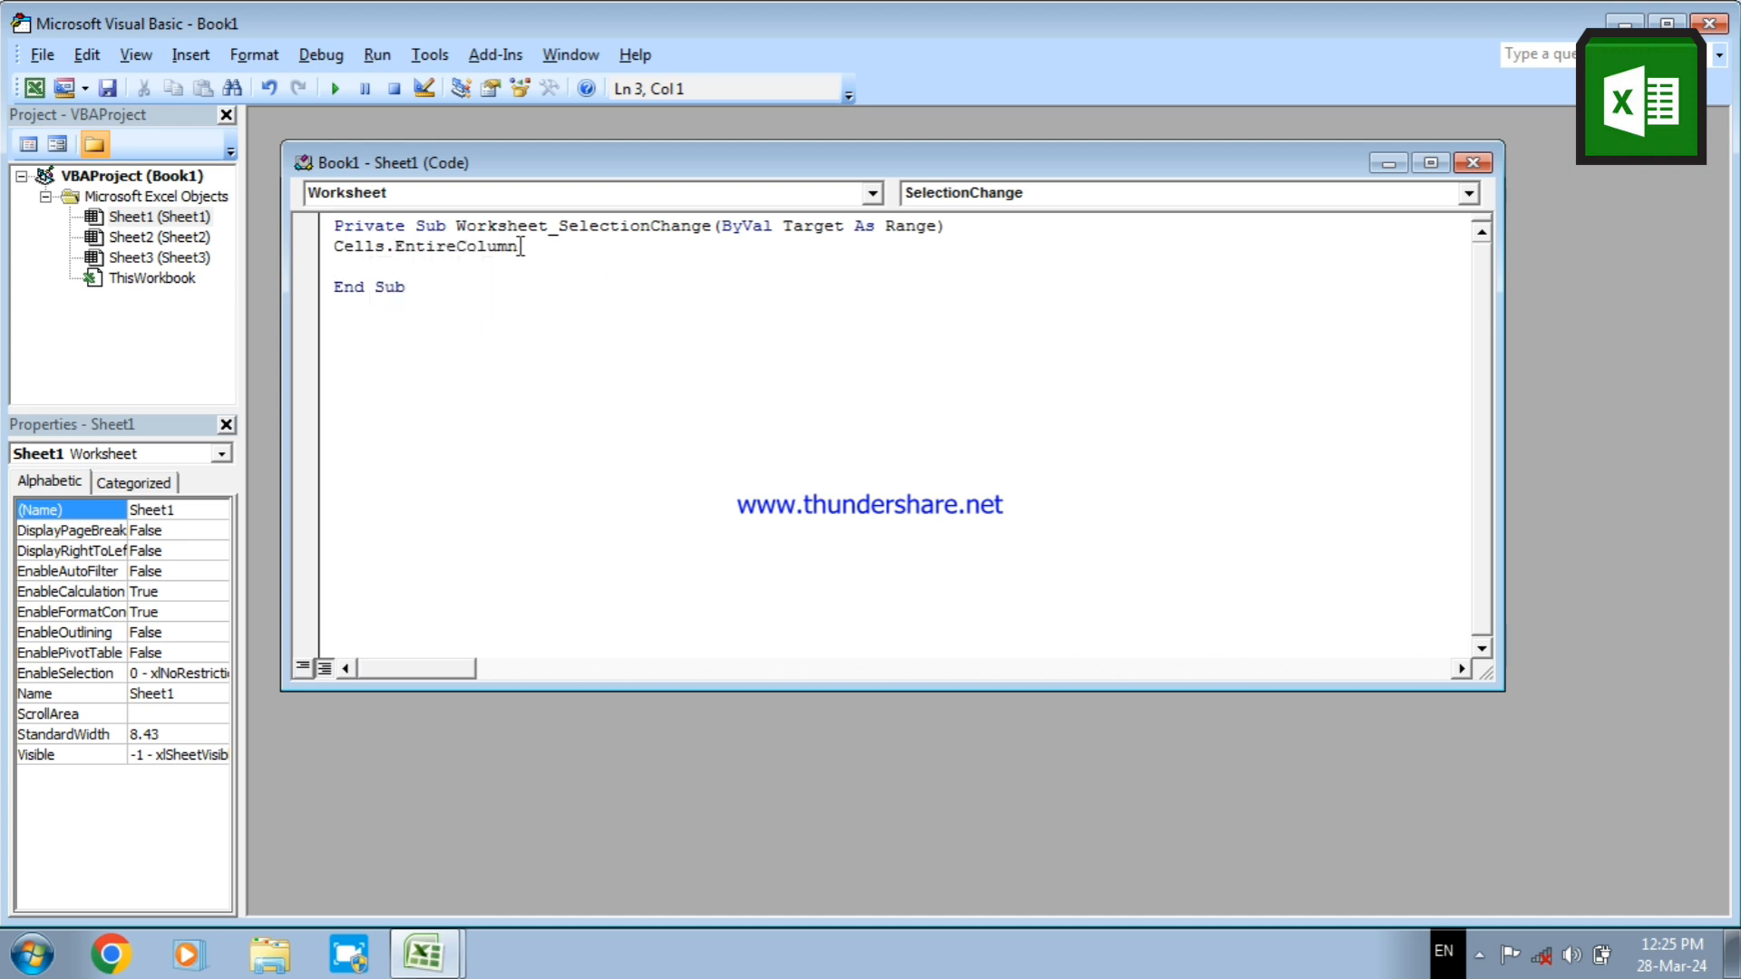
{"action": "left_click", "coordinate": [520, 246]}
{"action": "type", "text": "."}
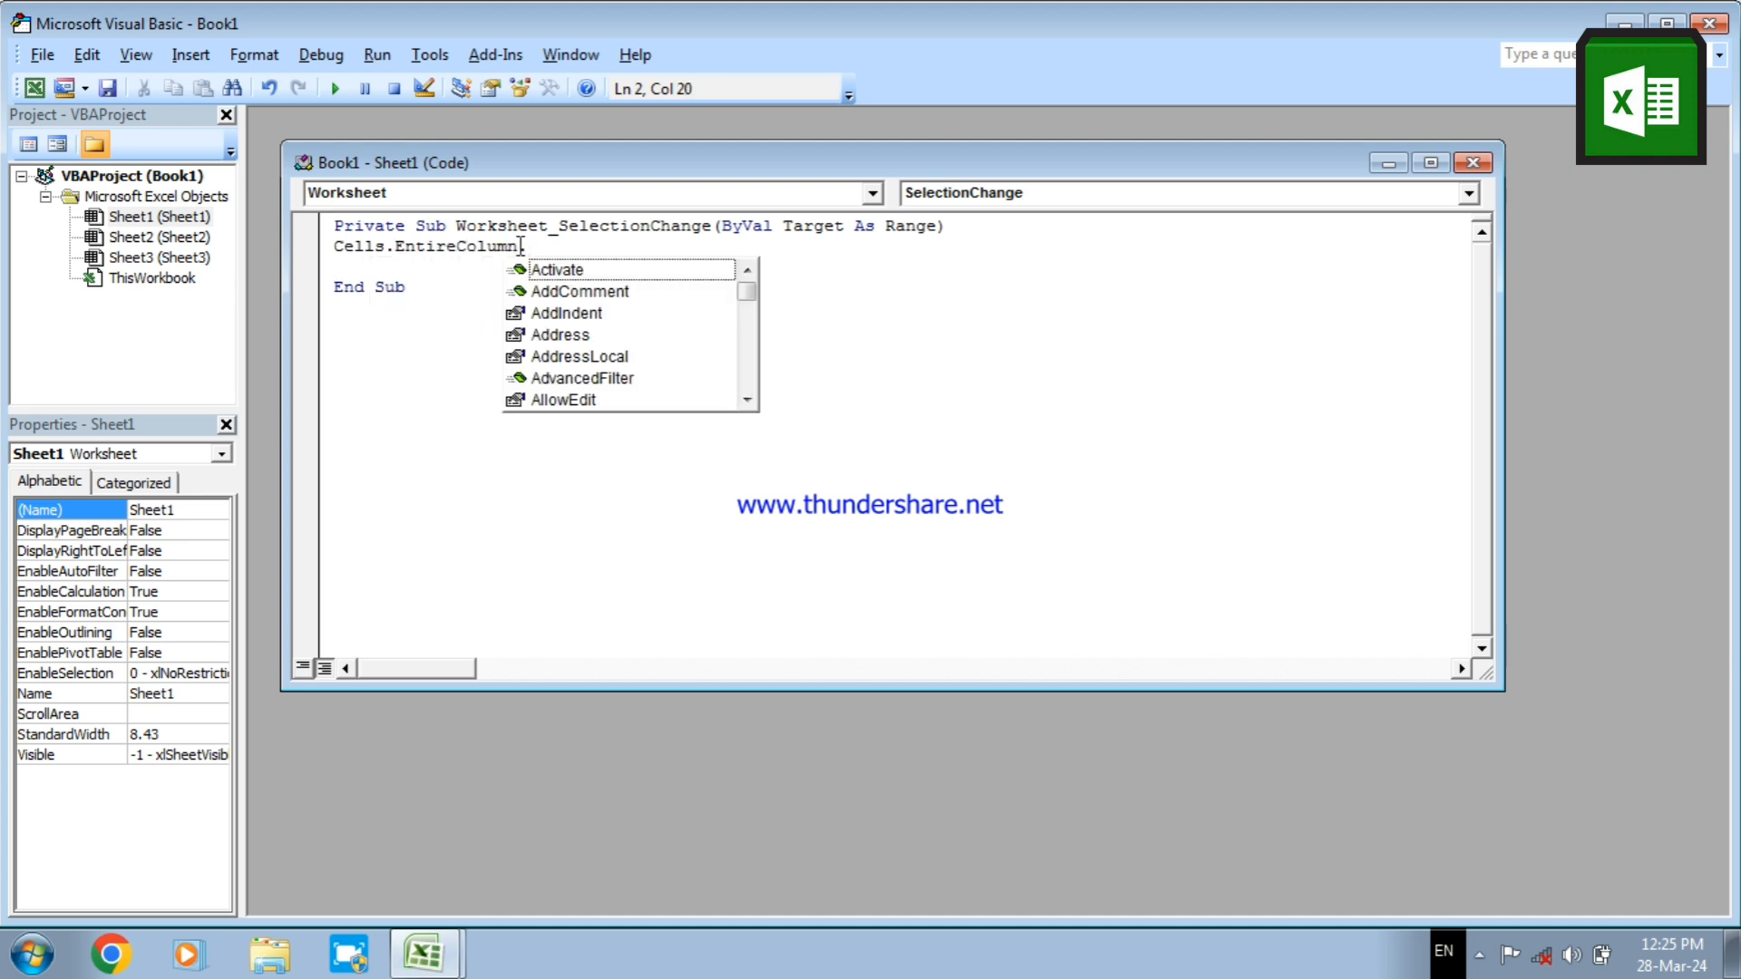
{"action": "type", "text": "autofit"}
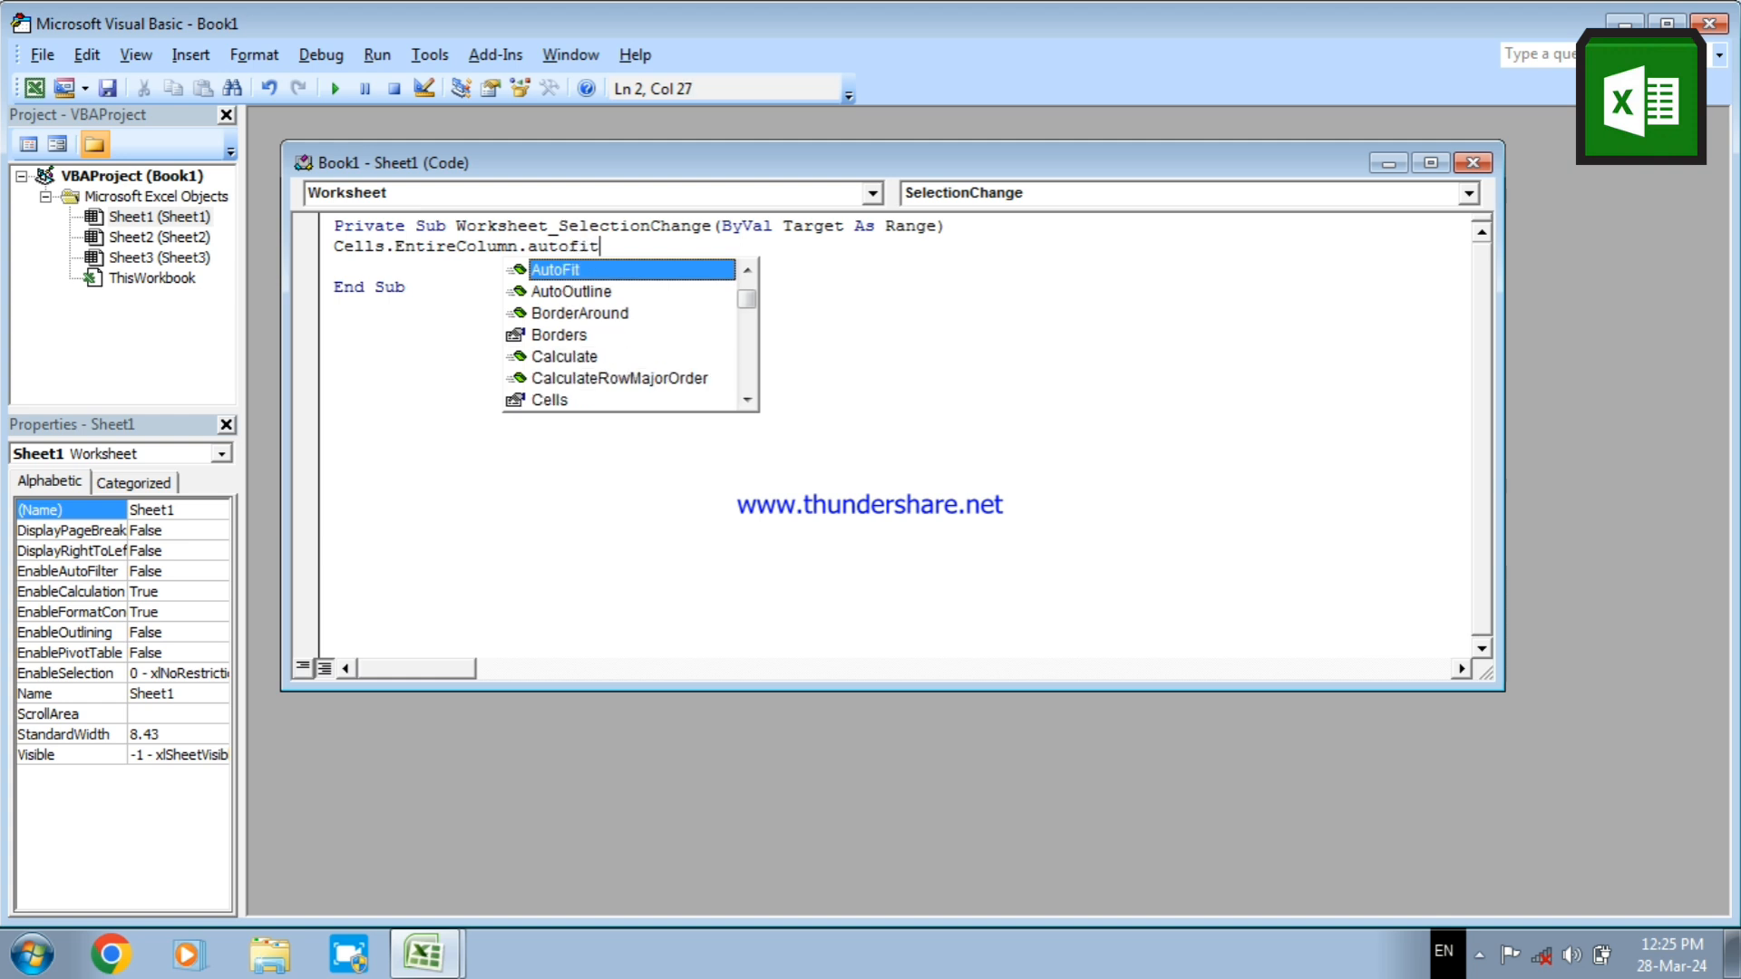
{"action": "key", "text": "Return"}
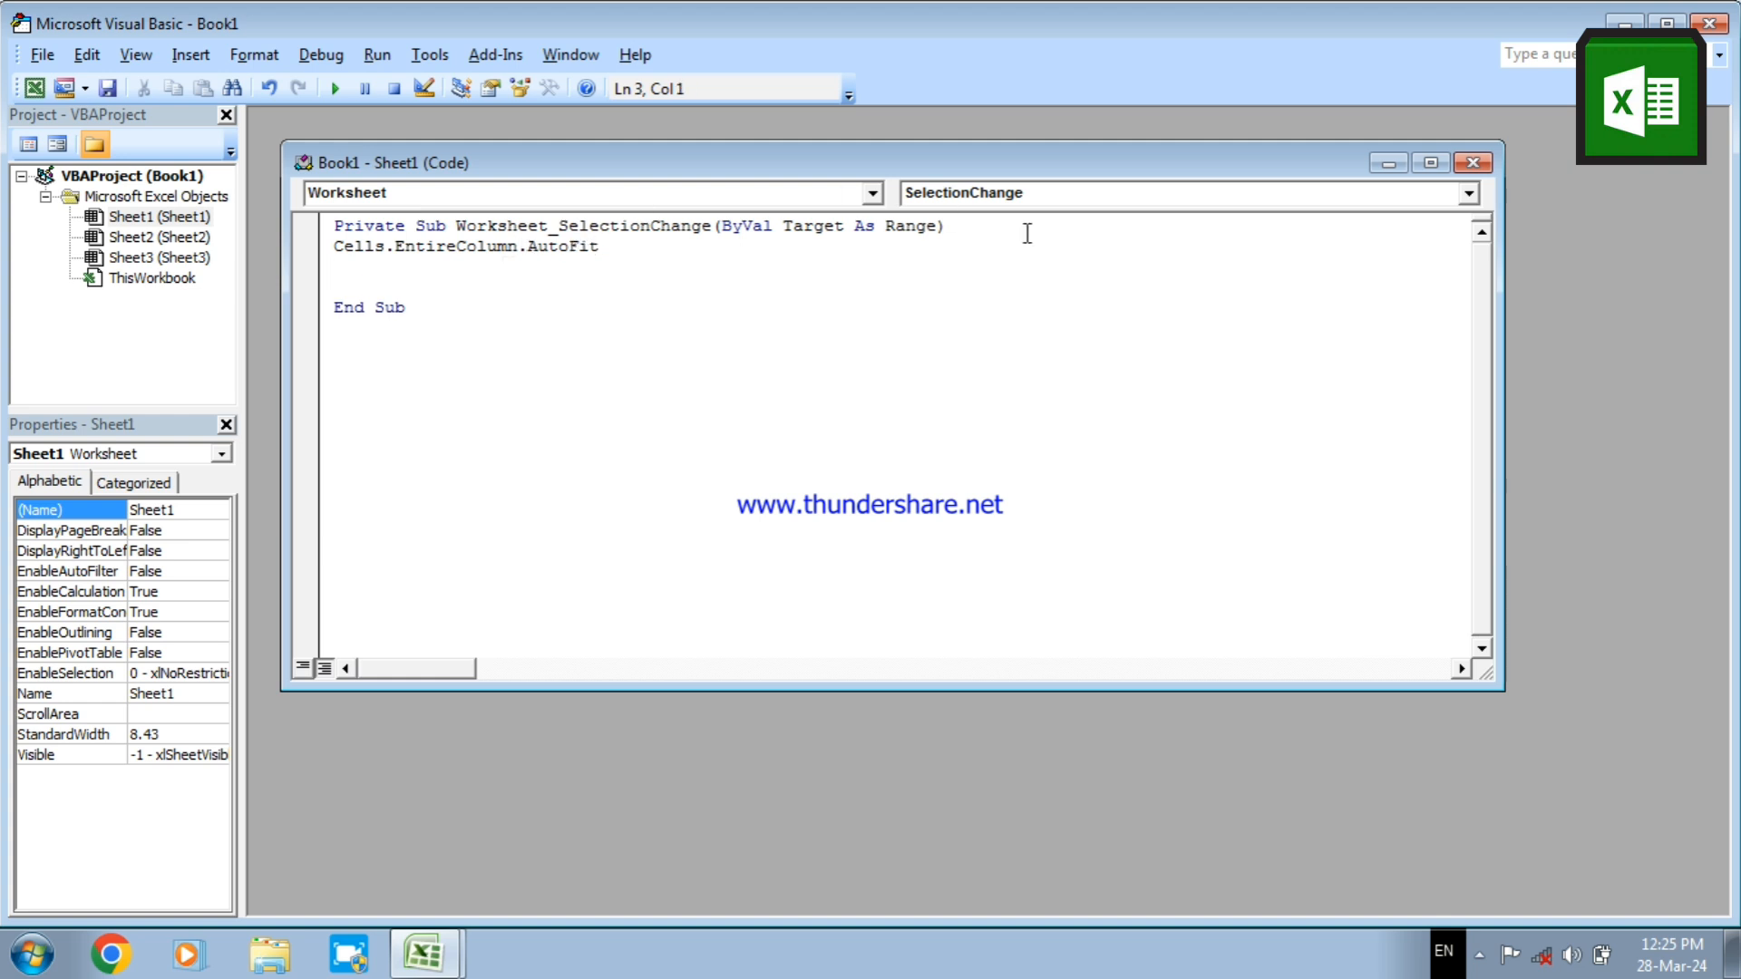
{"action": "left_click", "coordinate": [1474, 163]}
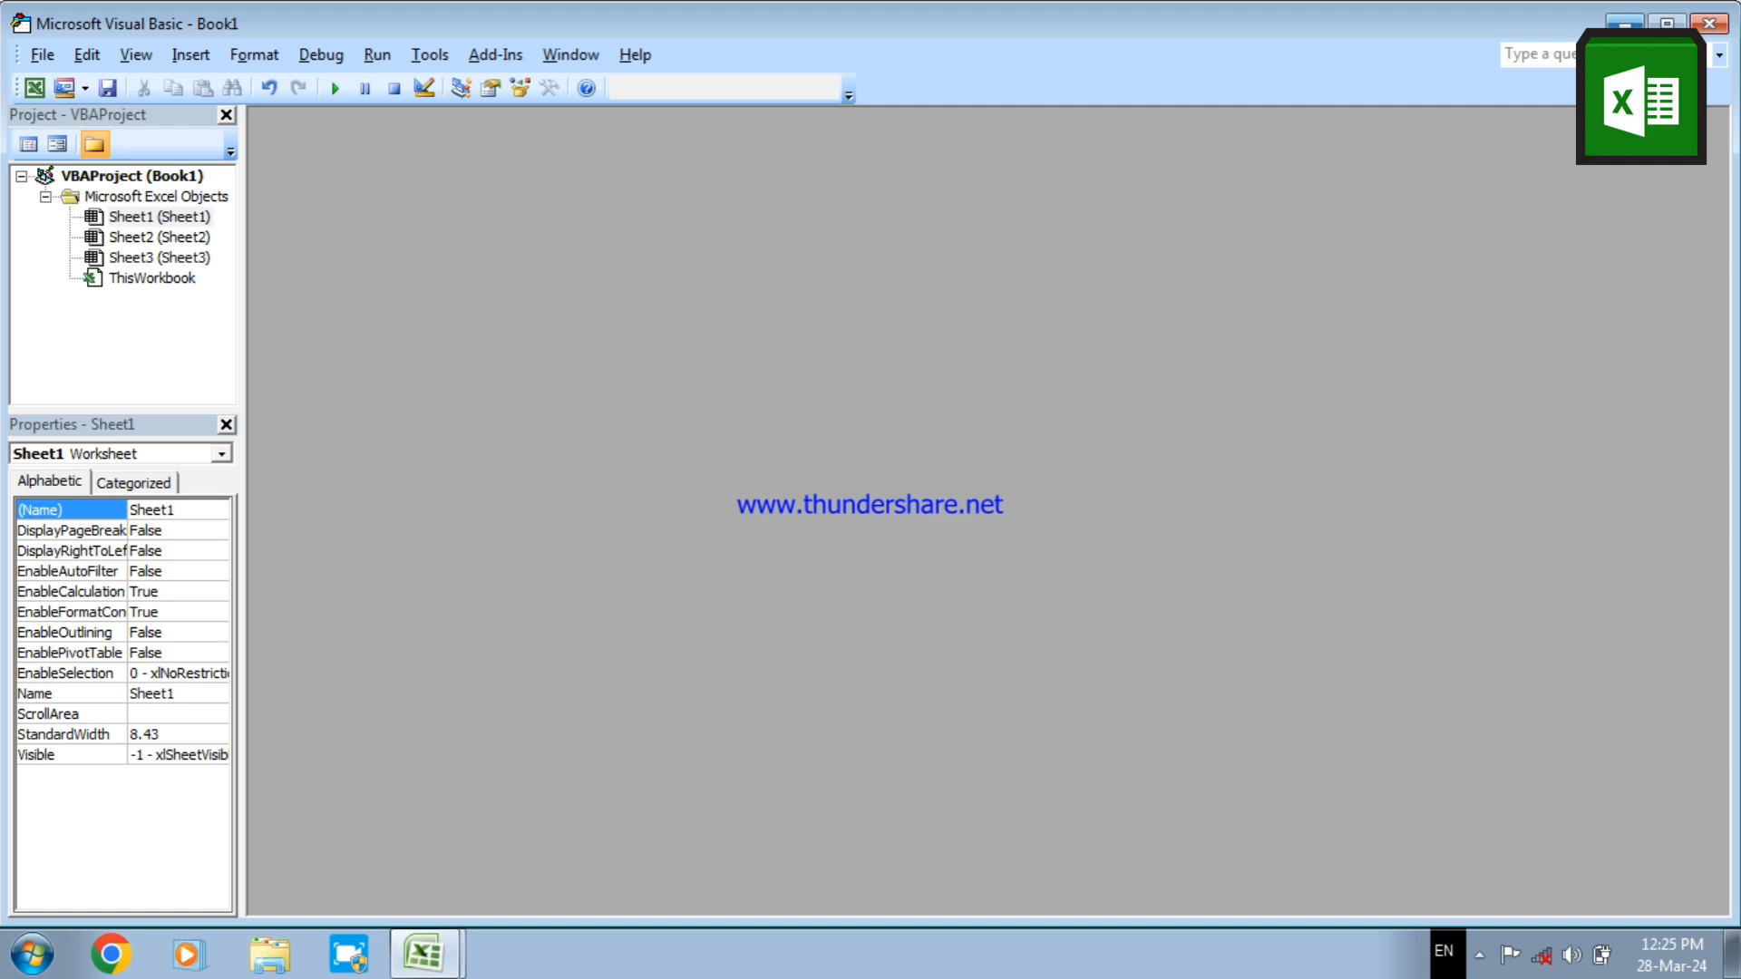
{"action": "left_click", "coordinate": [1709, 24]}
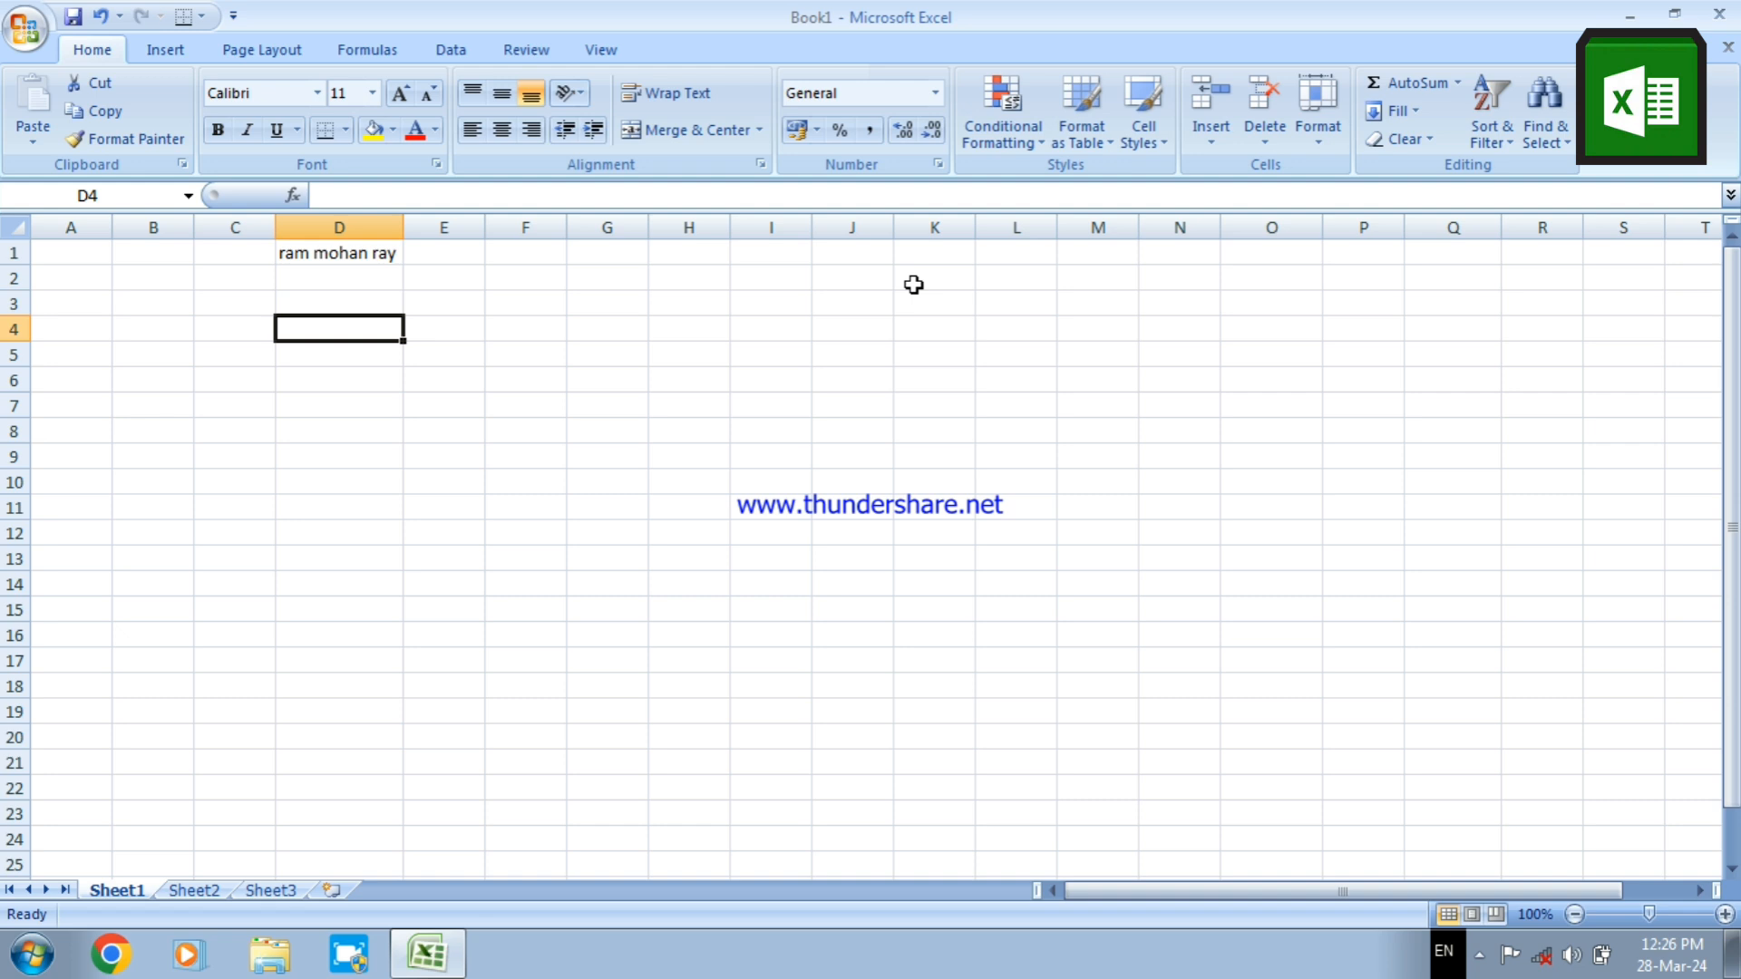
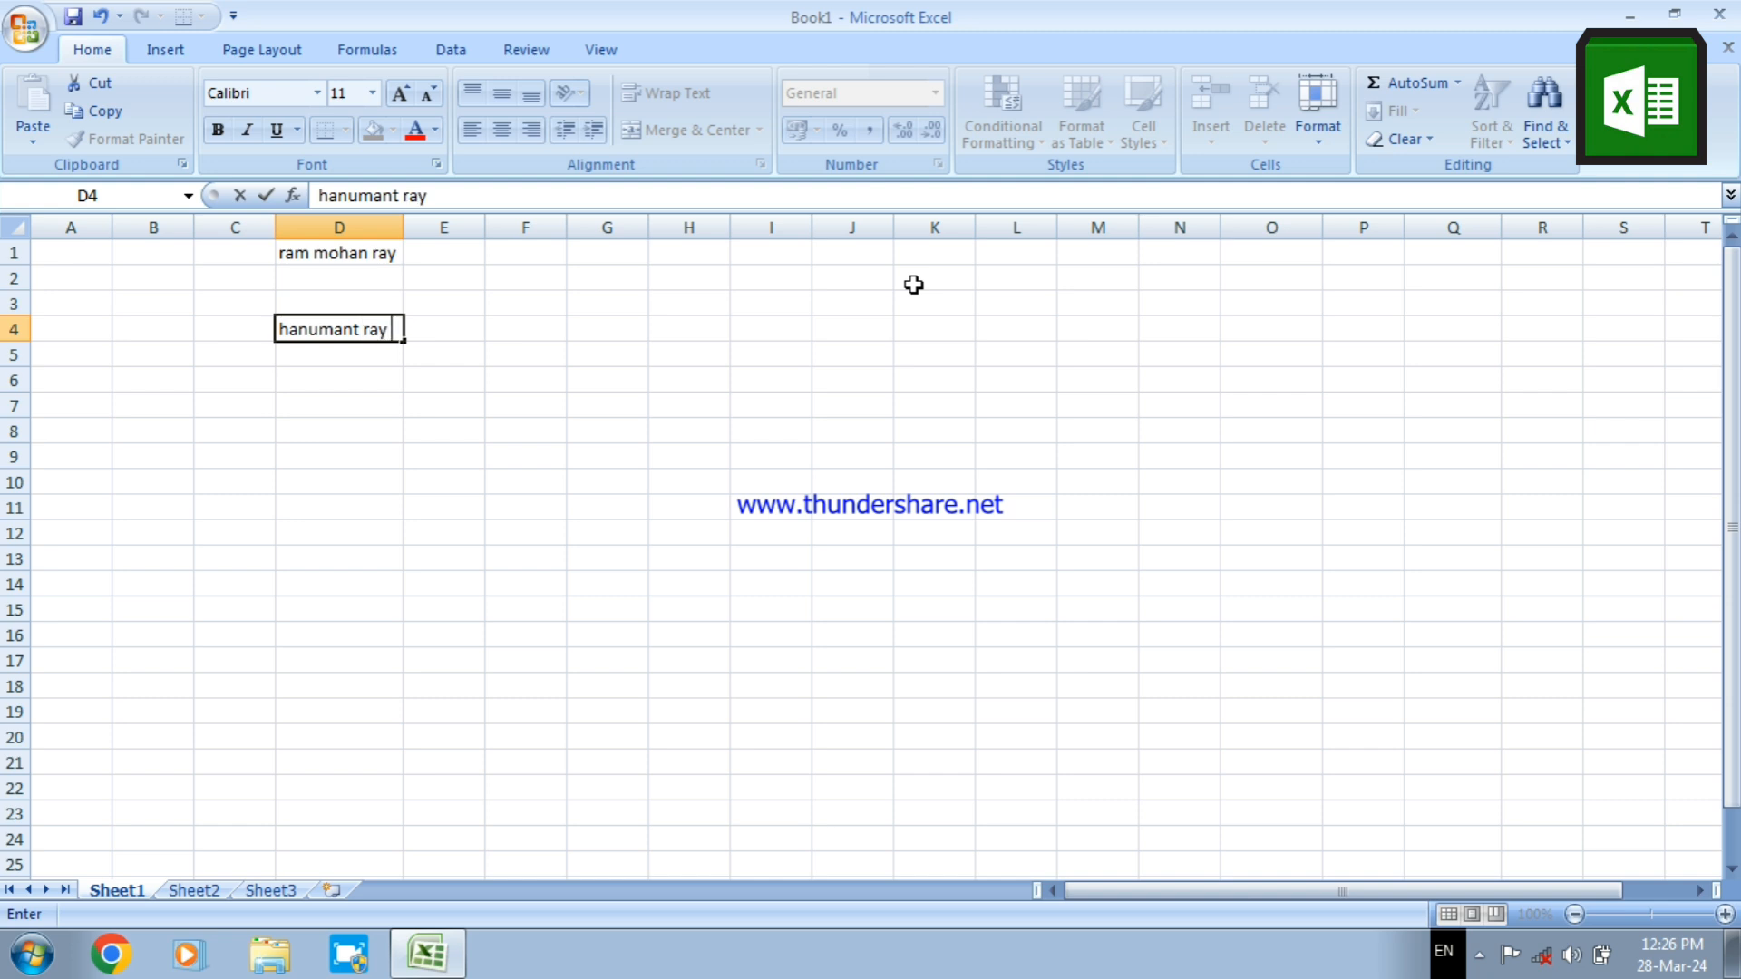
Enter a longer full name in cell D4 to test the automatic column width, and select that cell again
{"action": "key", "text": "Return"}
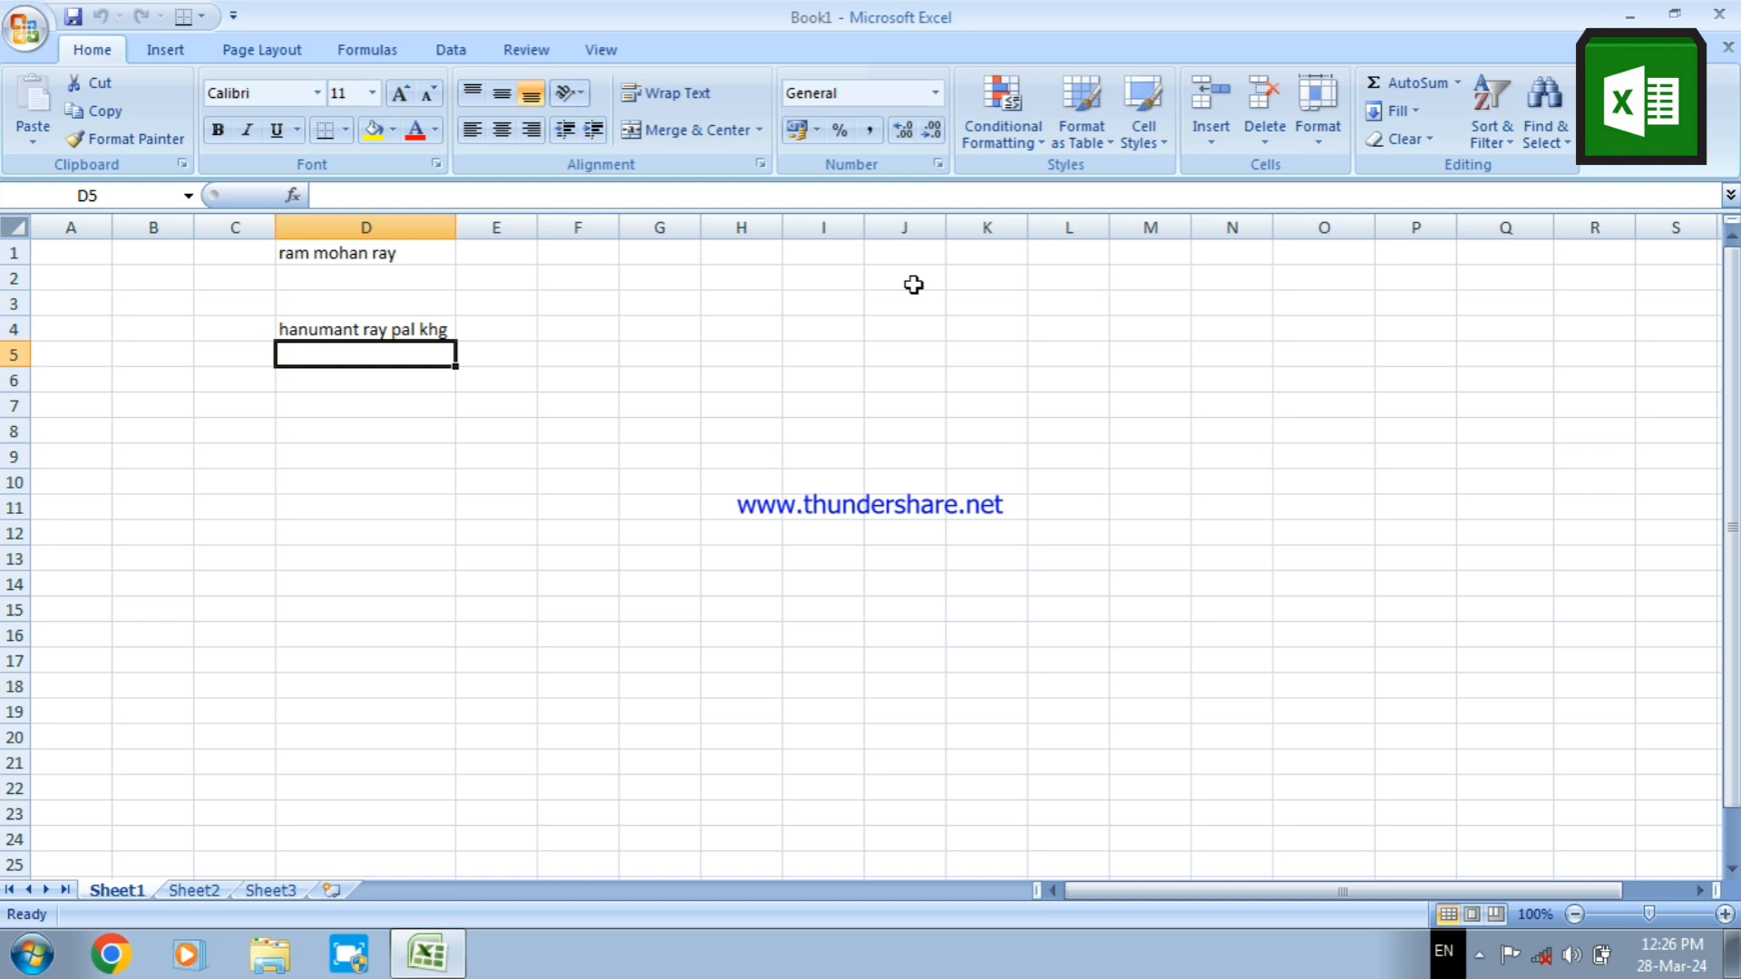
{"action": "left_click", "coordinate": [435, 330]}
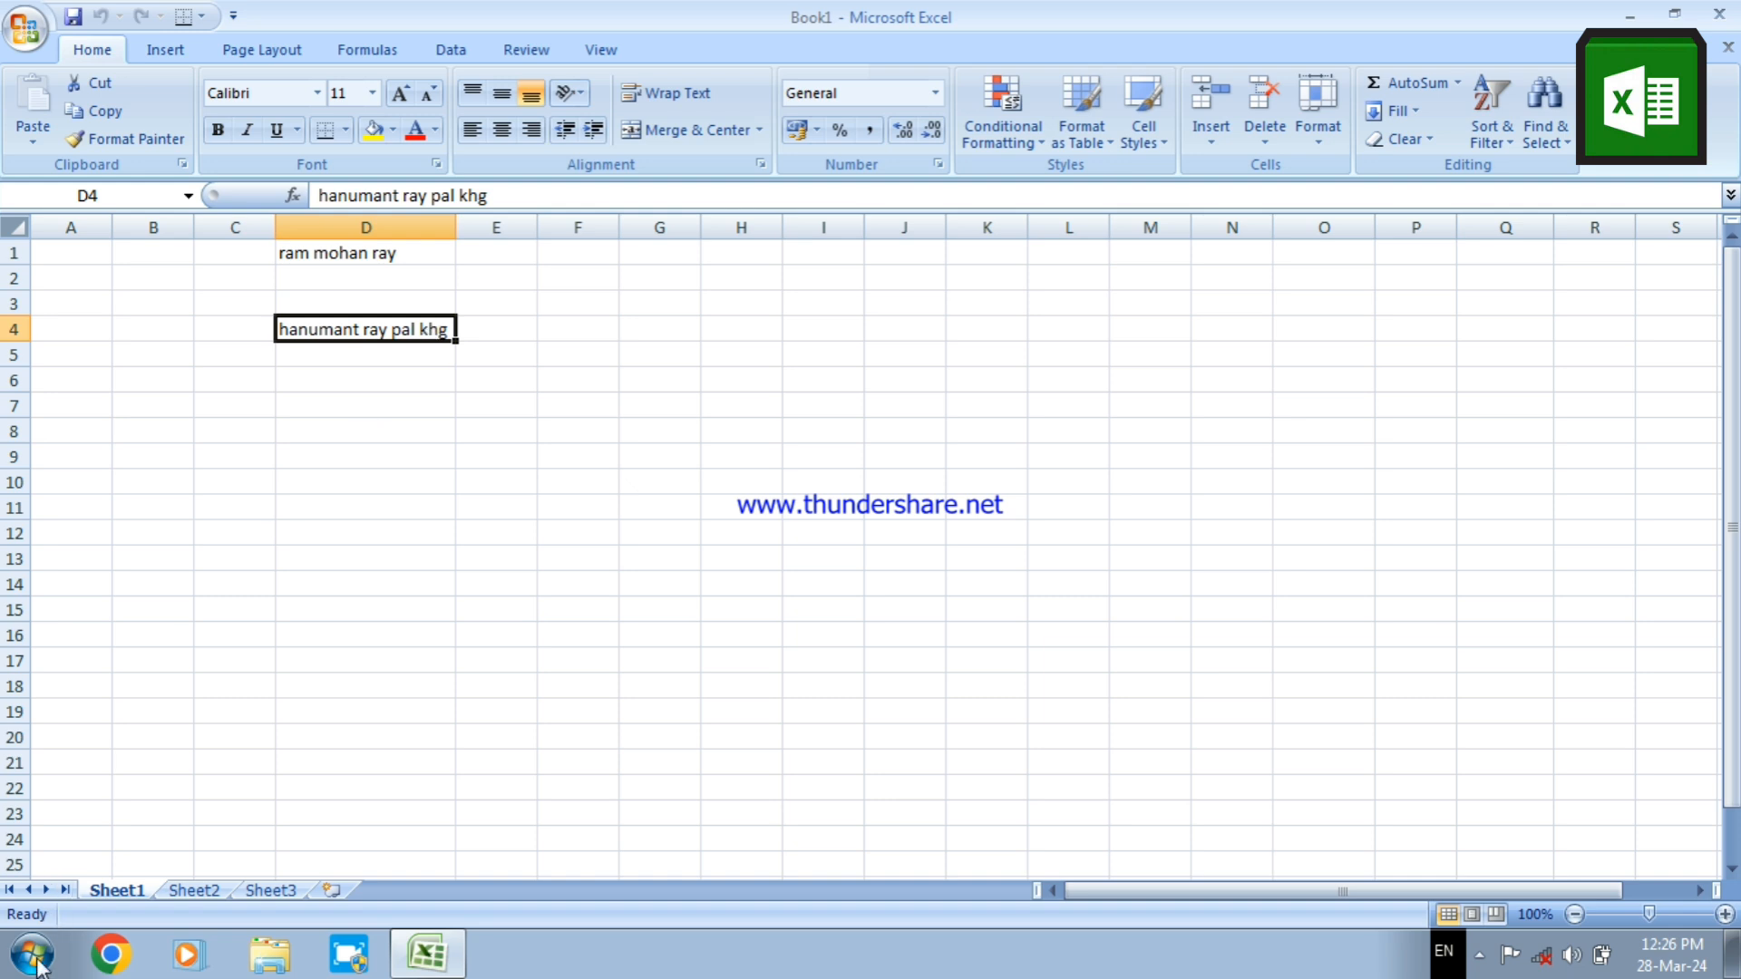
Reopen Sheet1's code to review the Worksheet object choice and the AutoFit line, and close the code window
{"action": "right_click", "coordinate": [132, 895]}
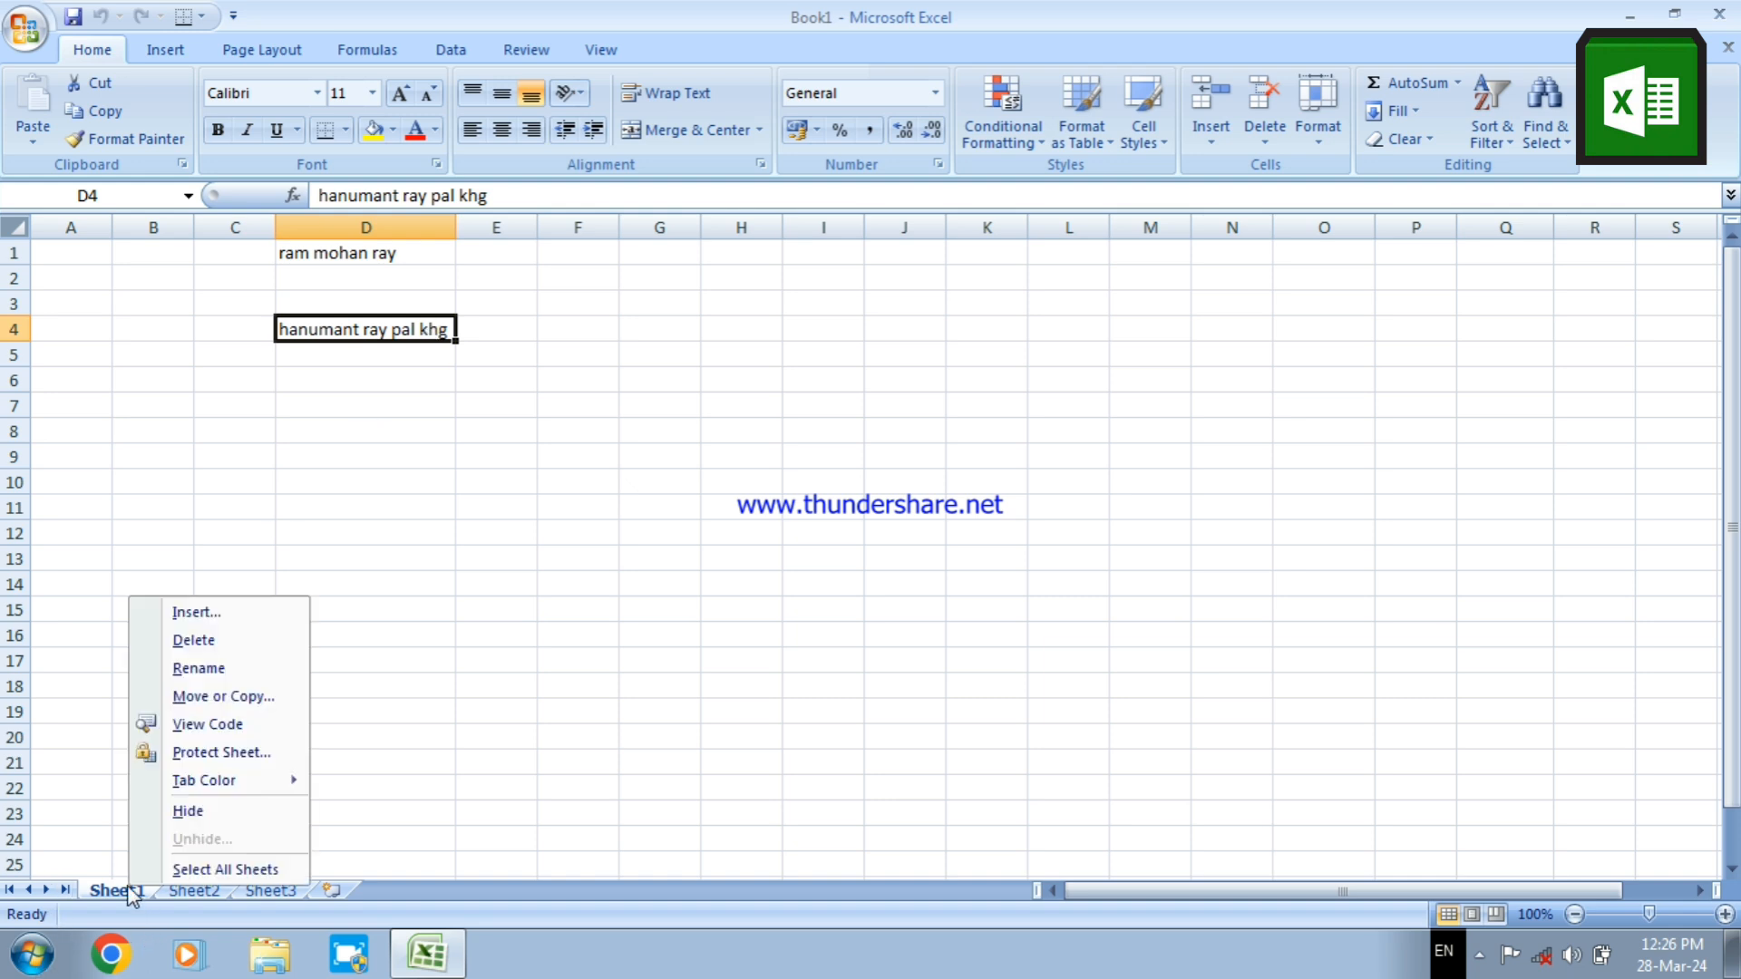
{"action": "left_click", "coordinate": [201, 726]}
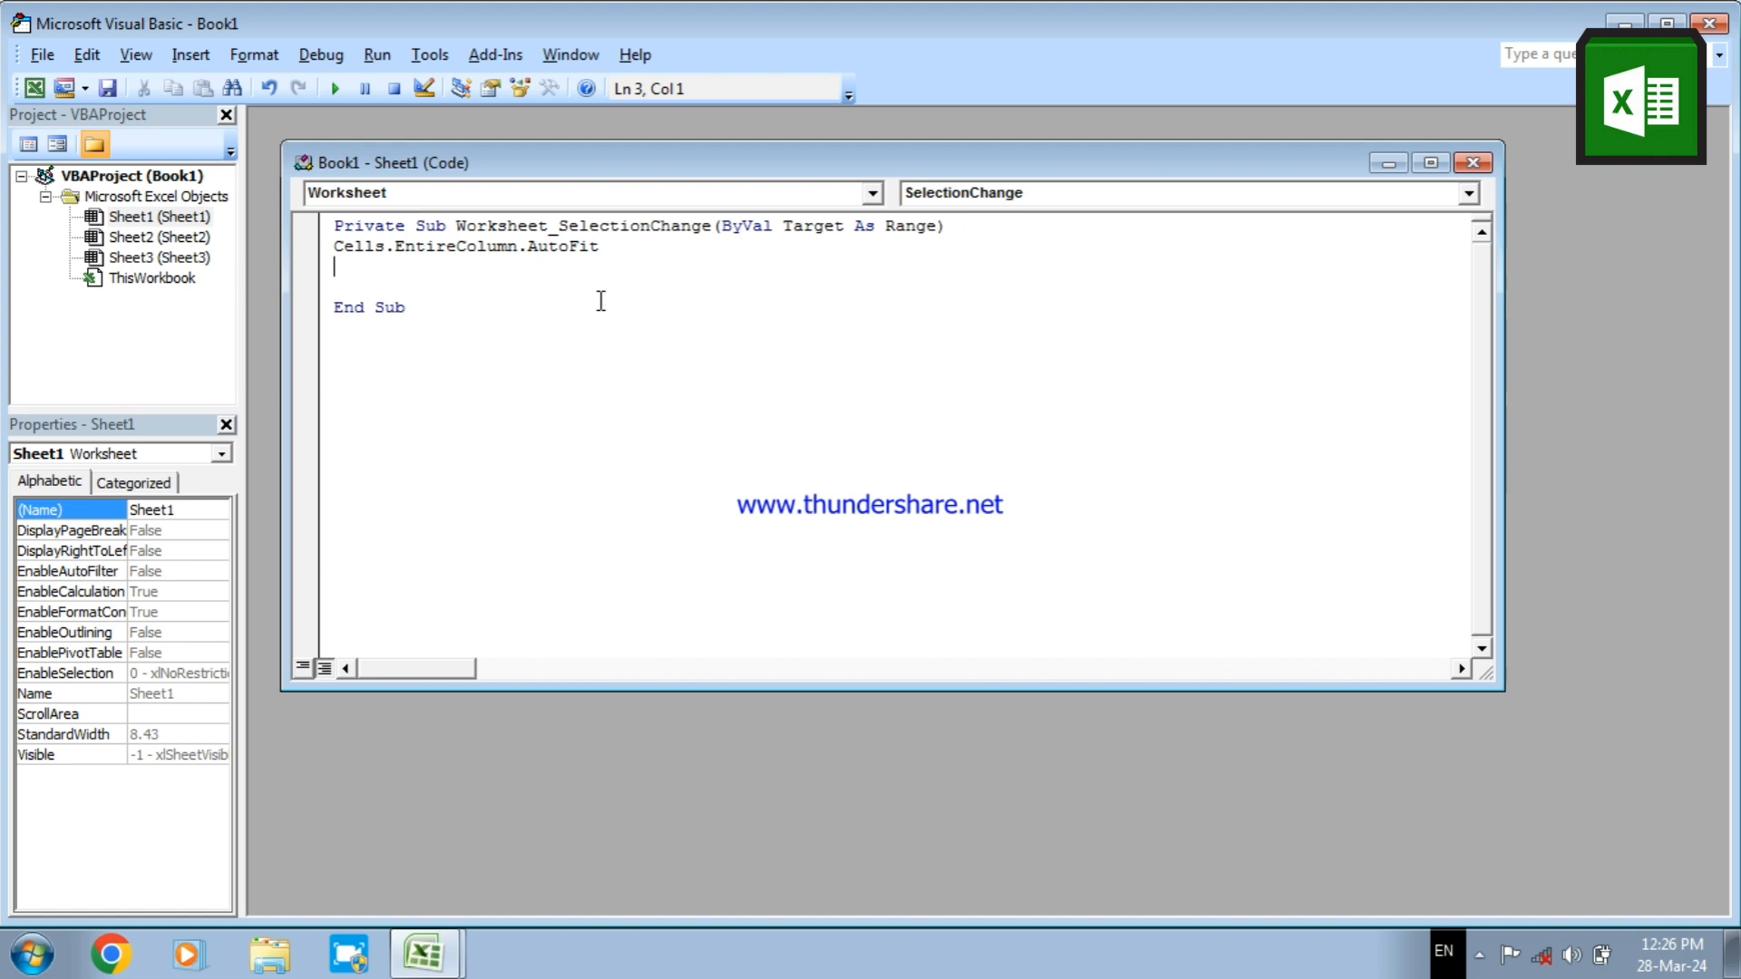
{"action": "left_click", "coordinate": [871, 194]}
{"action": "left_click", "coordinate": [871, 194]}
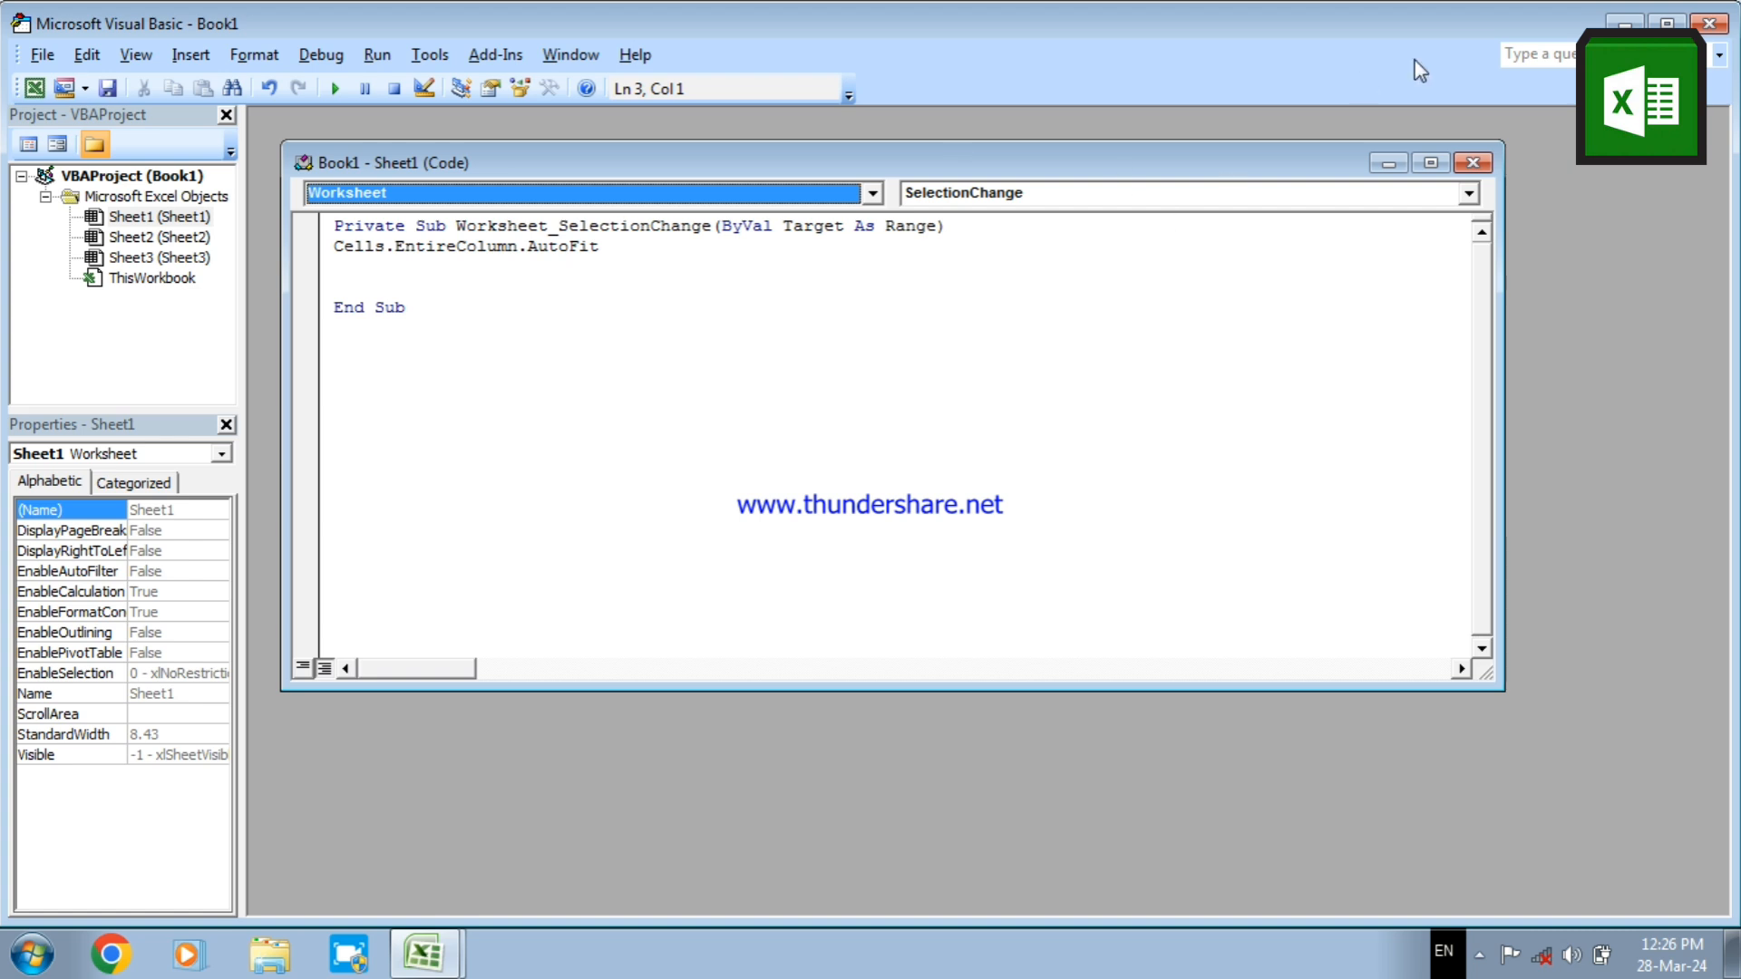
{"action": "left_click", "coordinate": [1471, 163]}
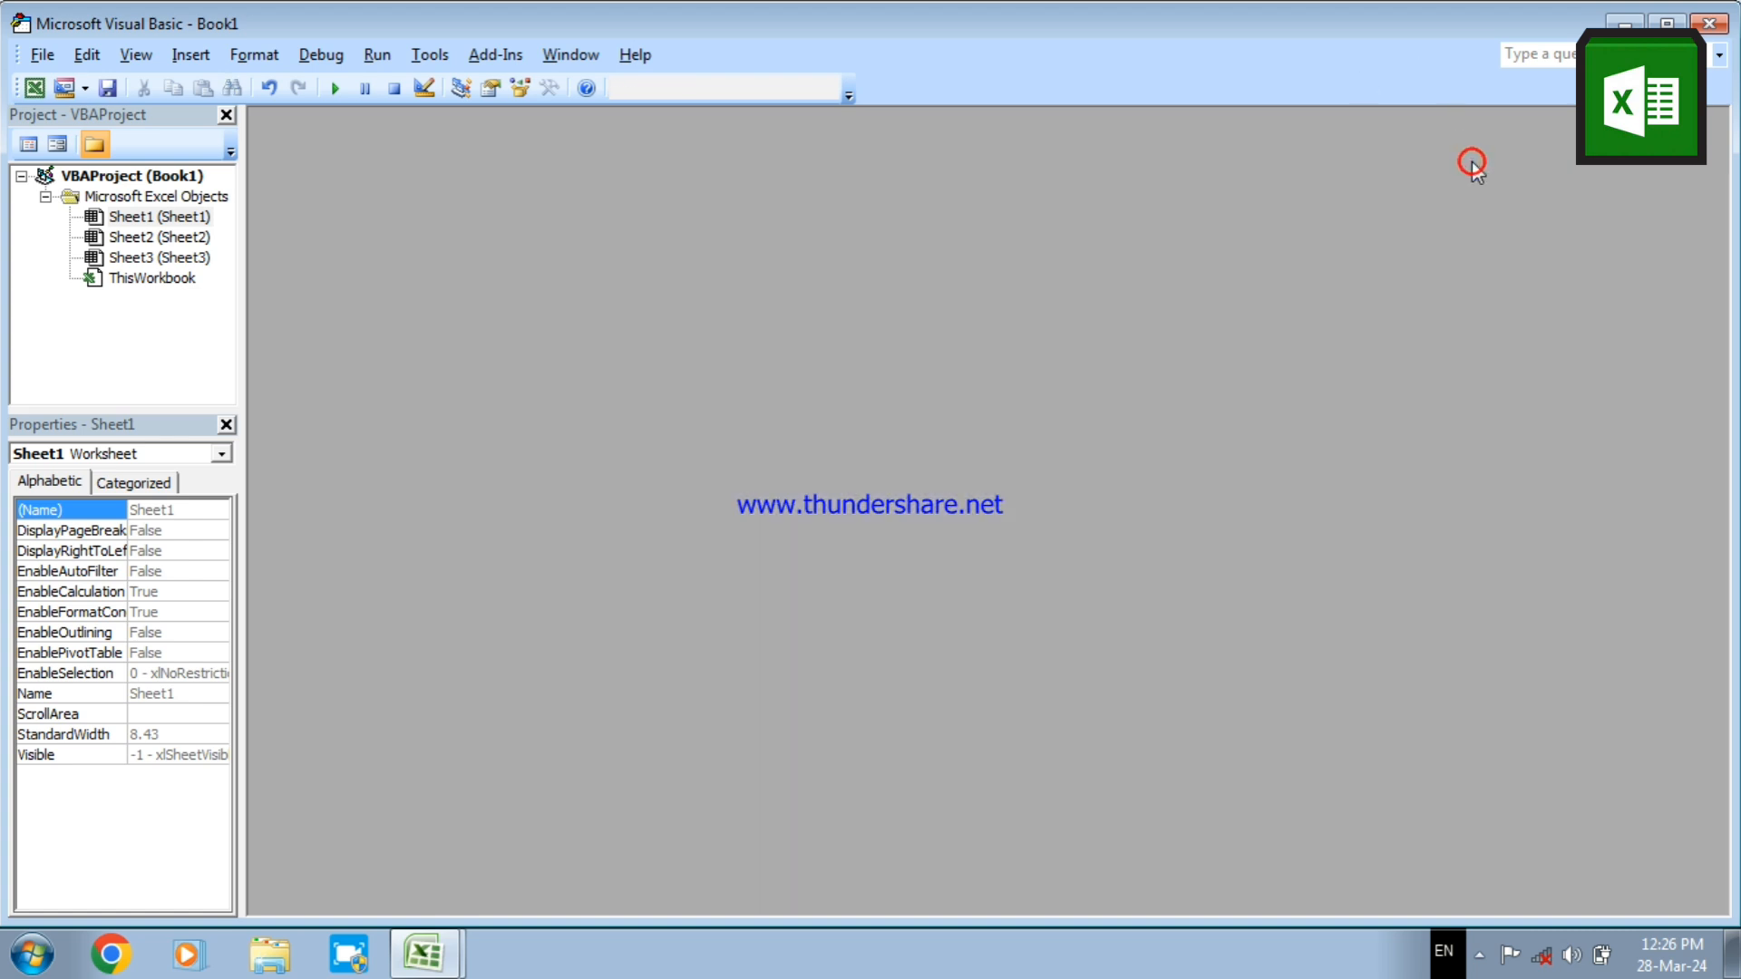
Return from the Visual Basic editor to the worksheet, enter a full name in cell K6 to test the automatic column width, and reselect it
{"action": "left_click", "coordinate": [1729, 28]}
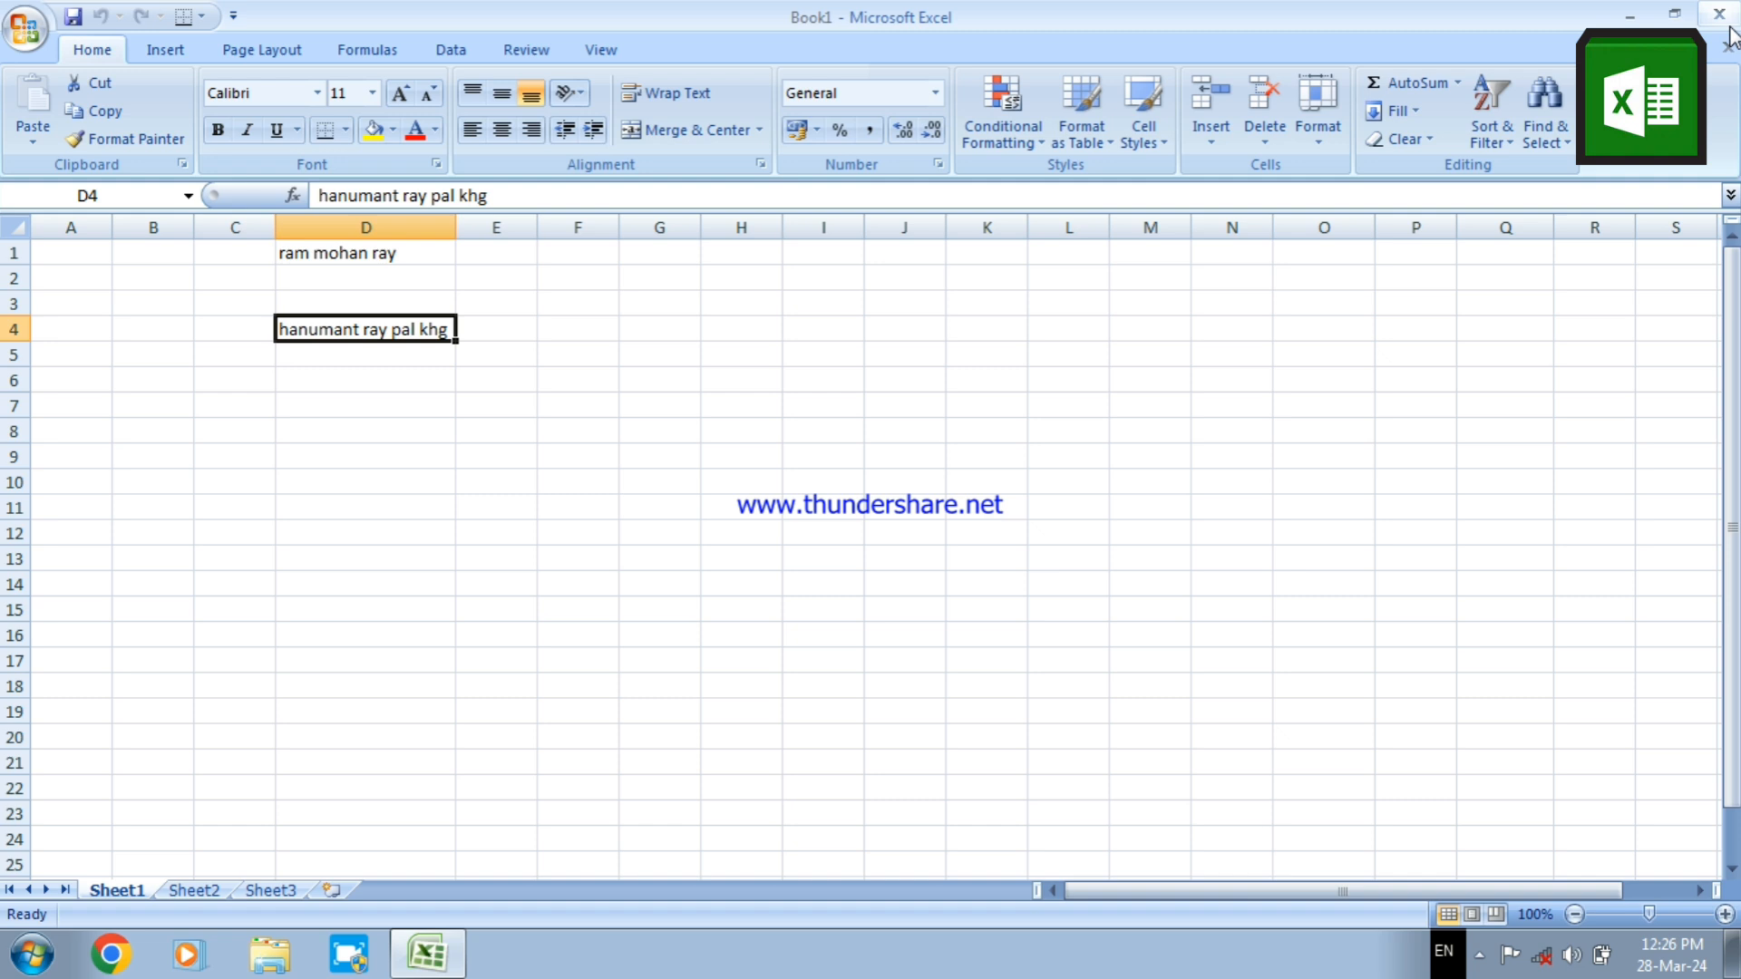
{"action": "left_click", "coordinate": [952, 390]}
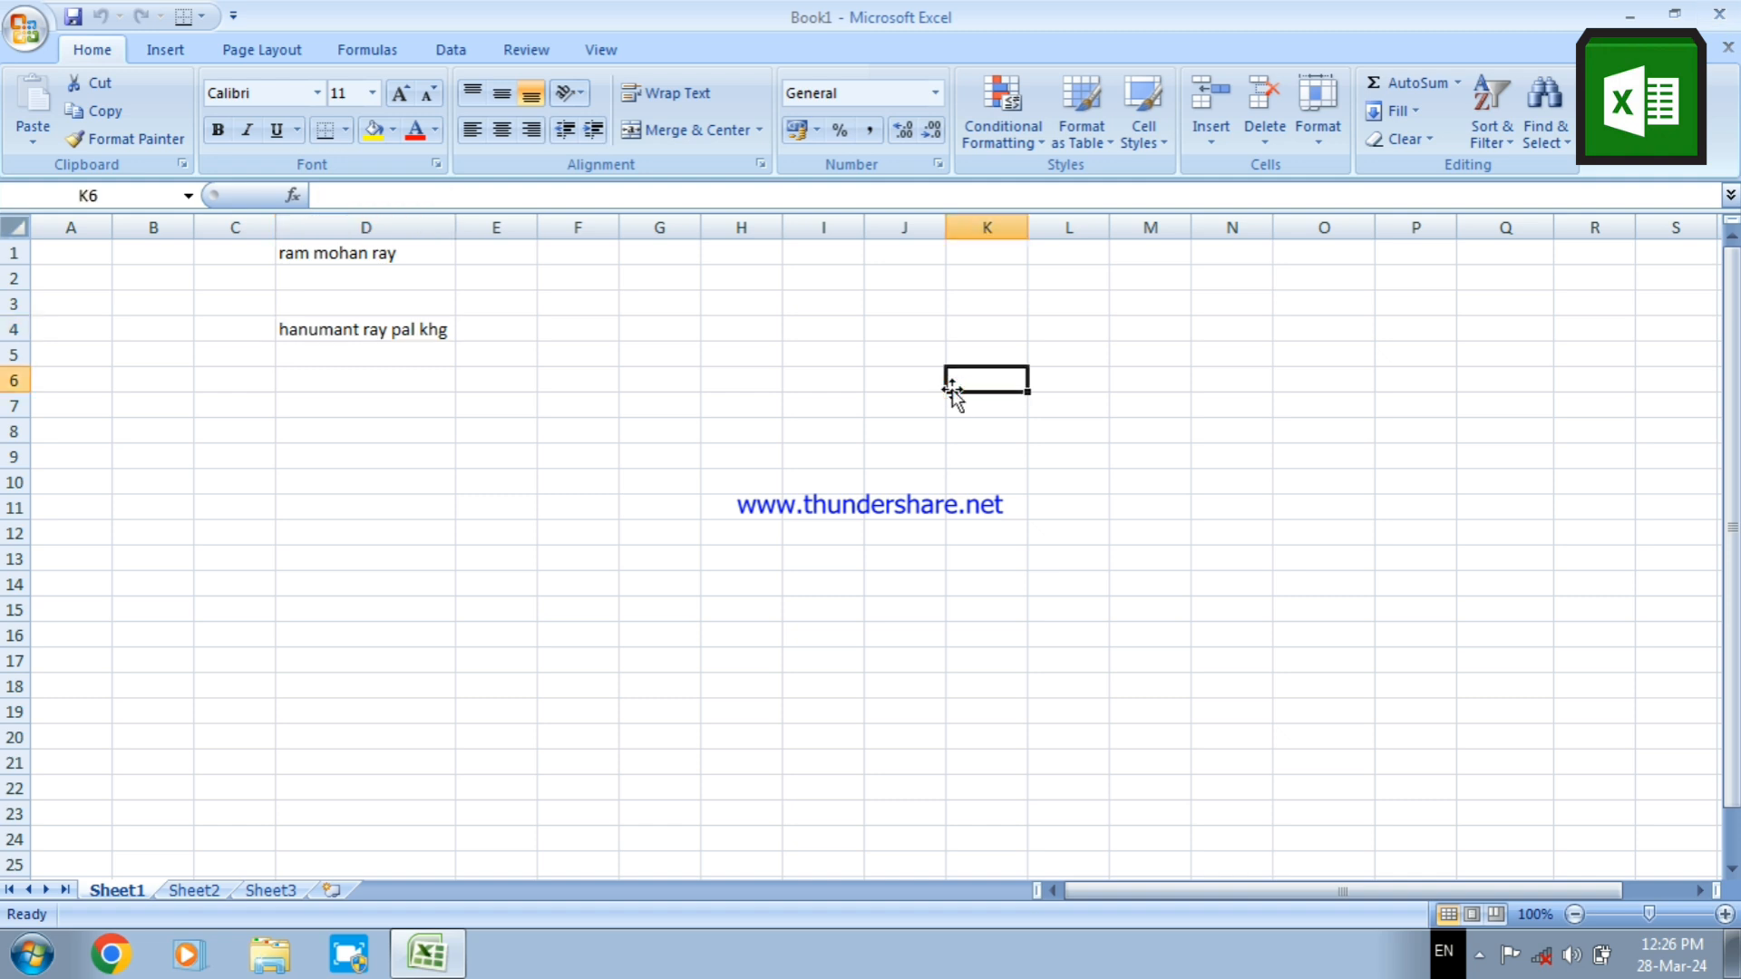
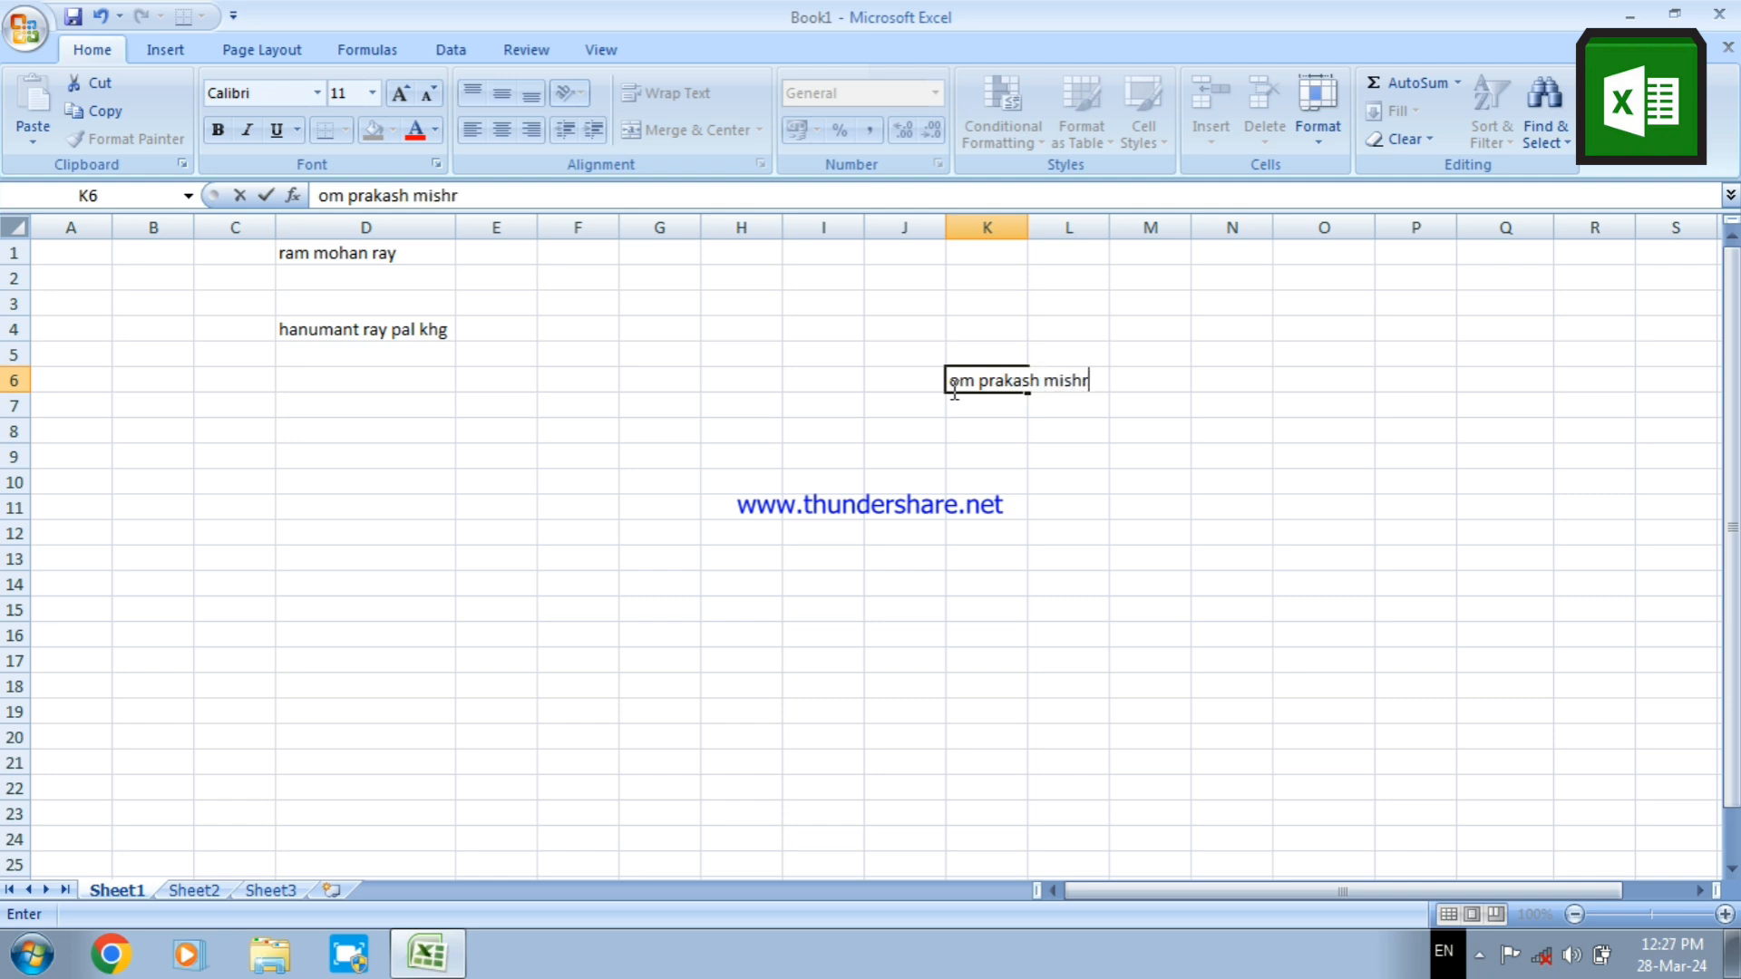
{"action": "key", "text": "Return"}
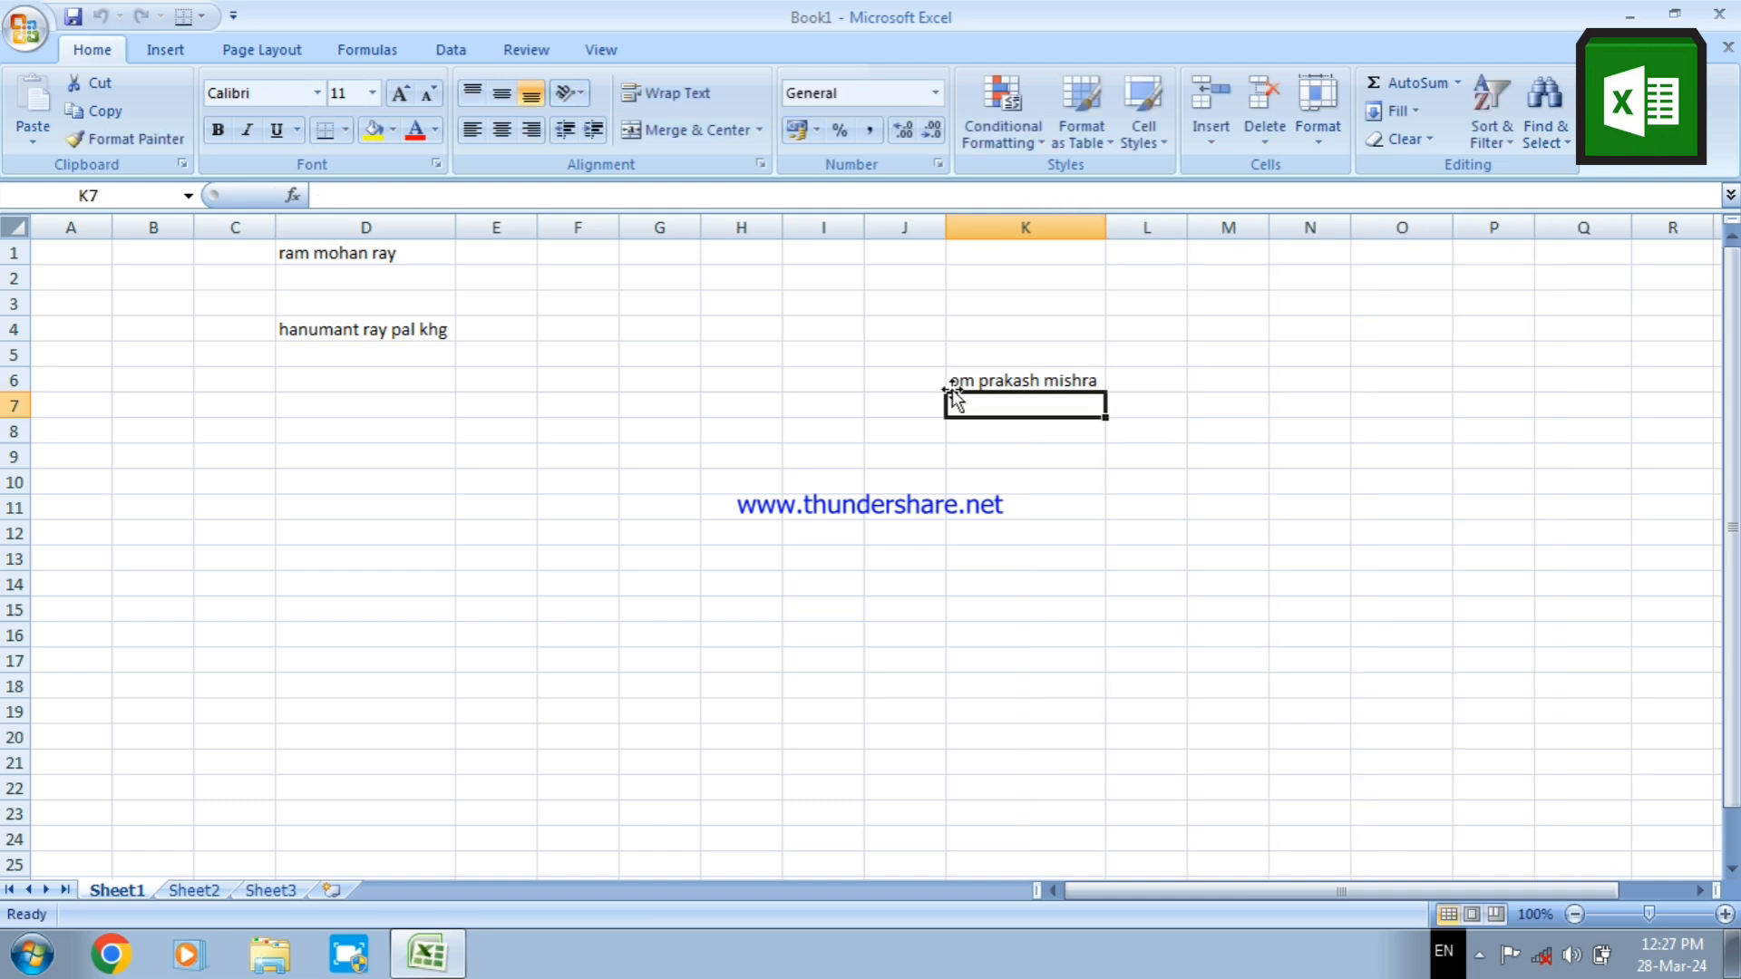
{"action": "left_click", "coordinate": [1010, 380]}
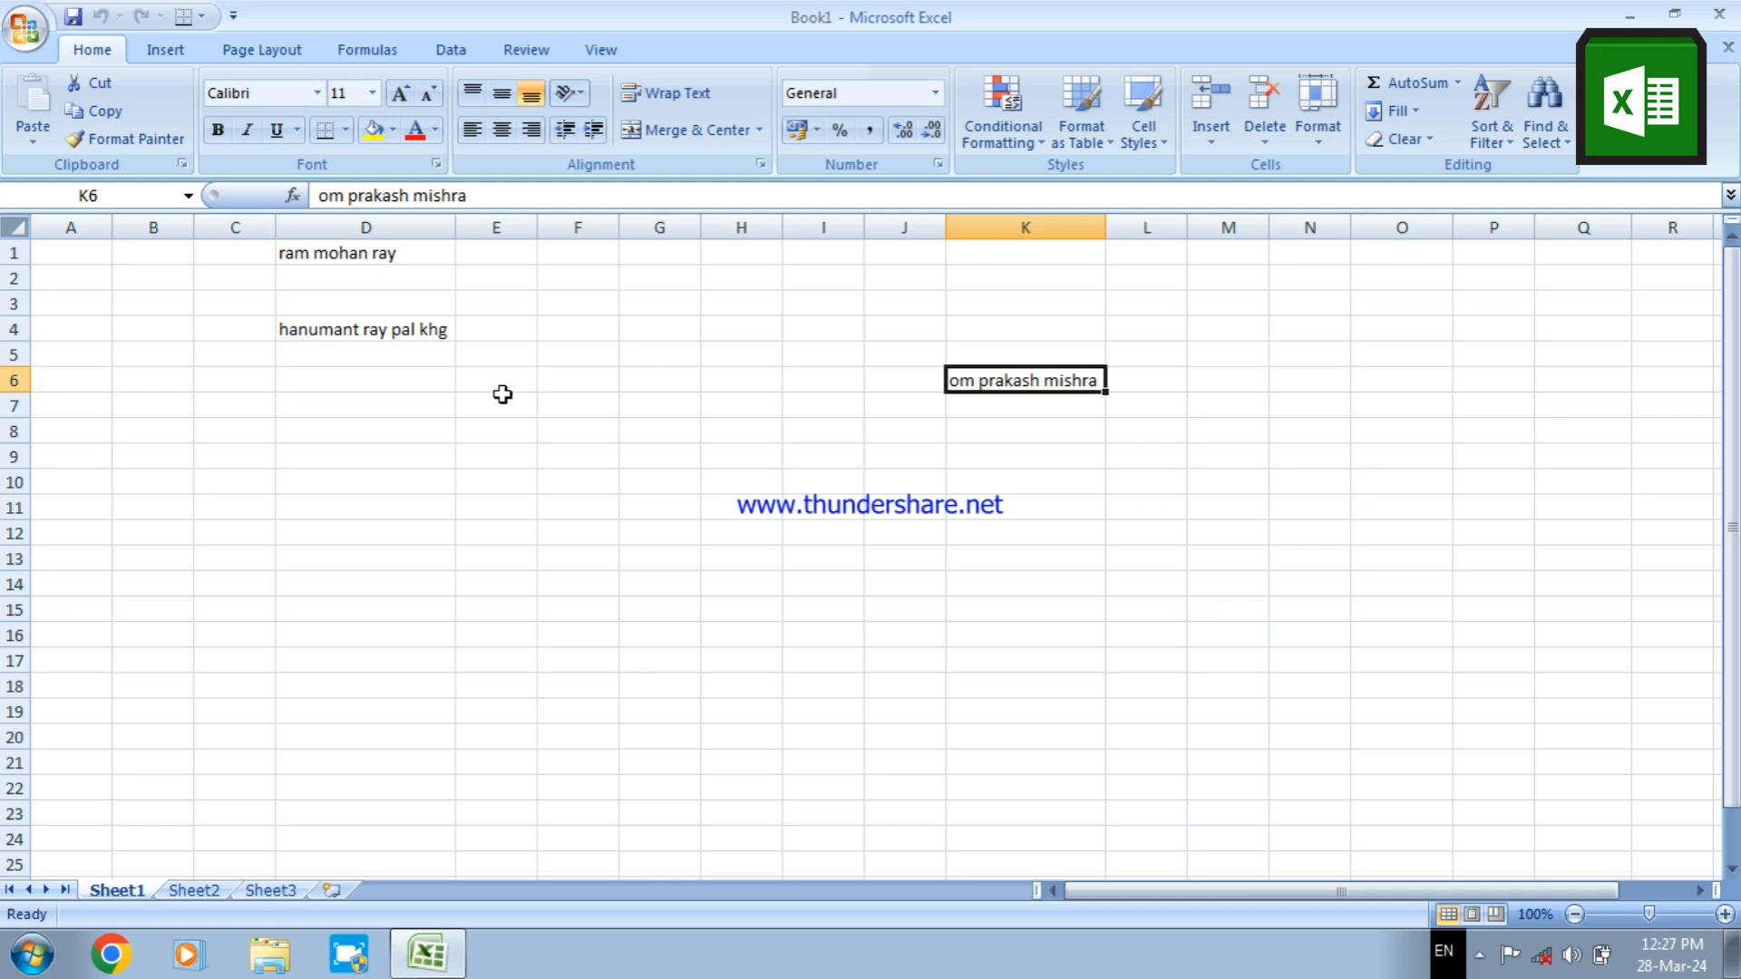
Delete all the contents of Sheet1 by selecting the entire sheet
{"action": "left_click", "coordinate": [11, 231]}
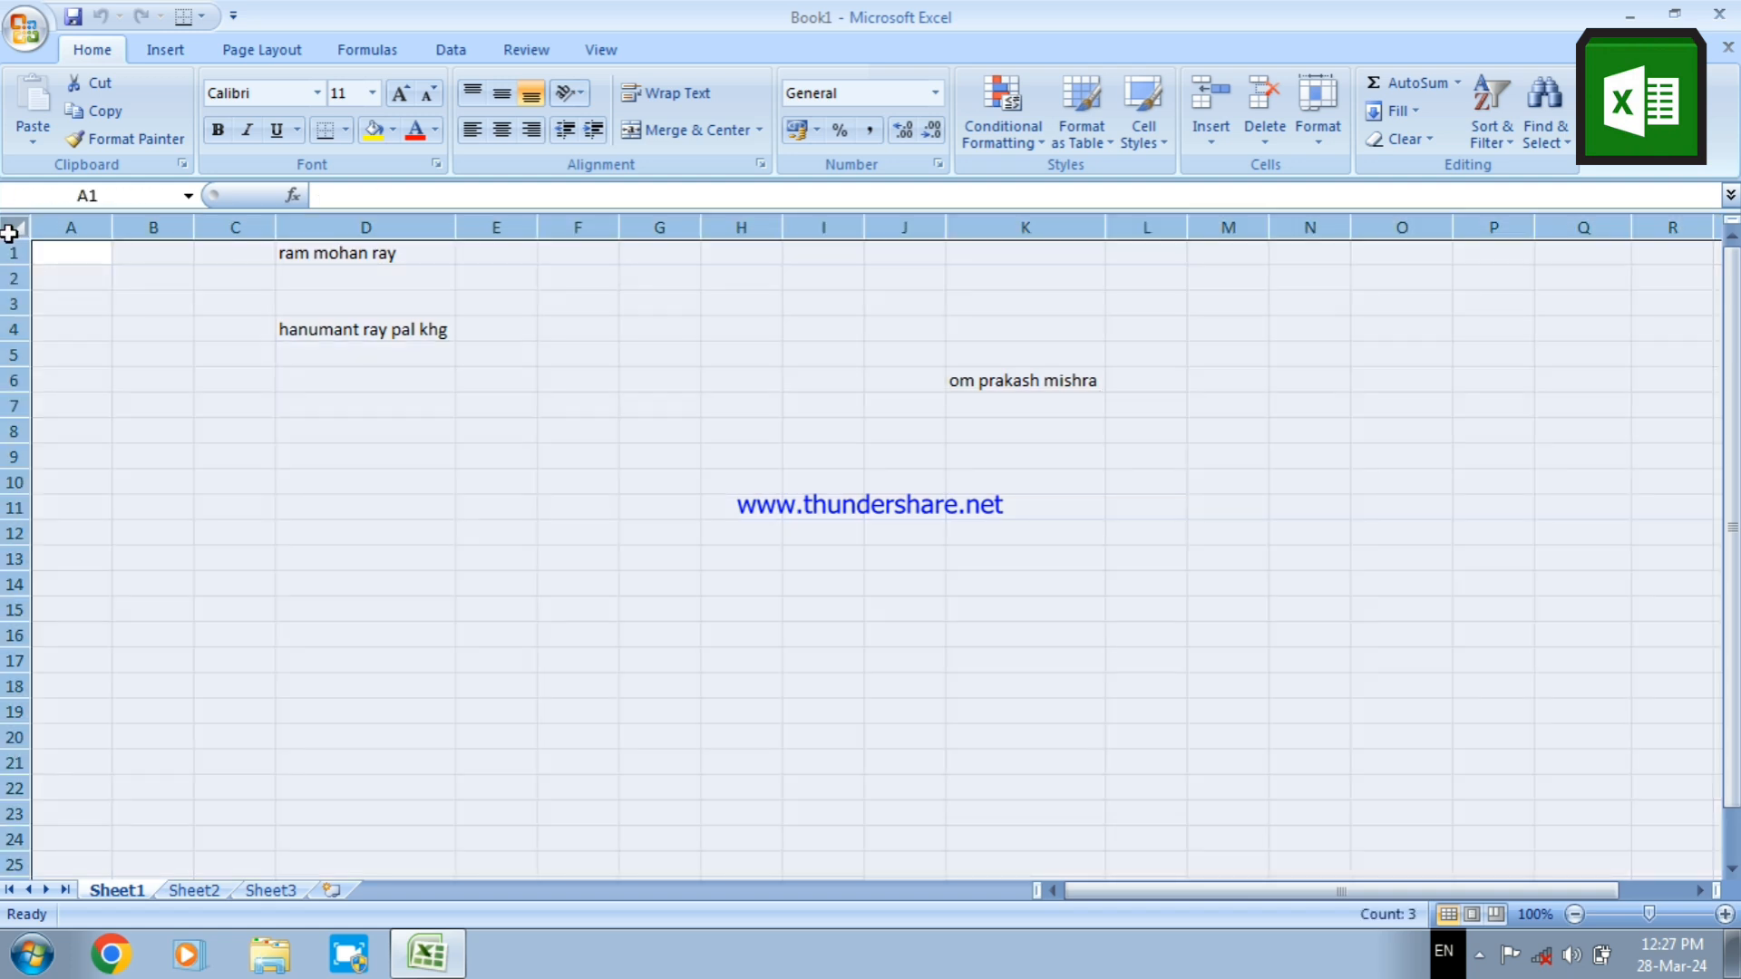
{"action": "key", "text": "Delete"}
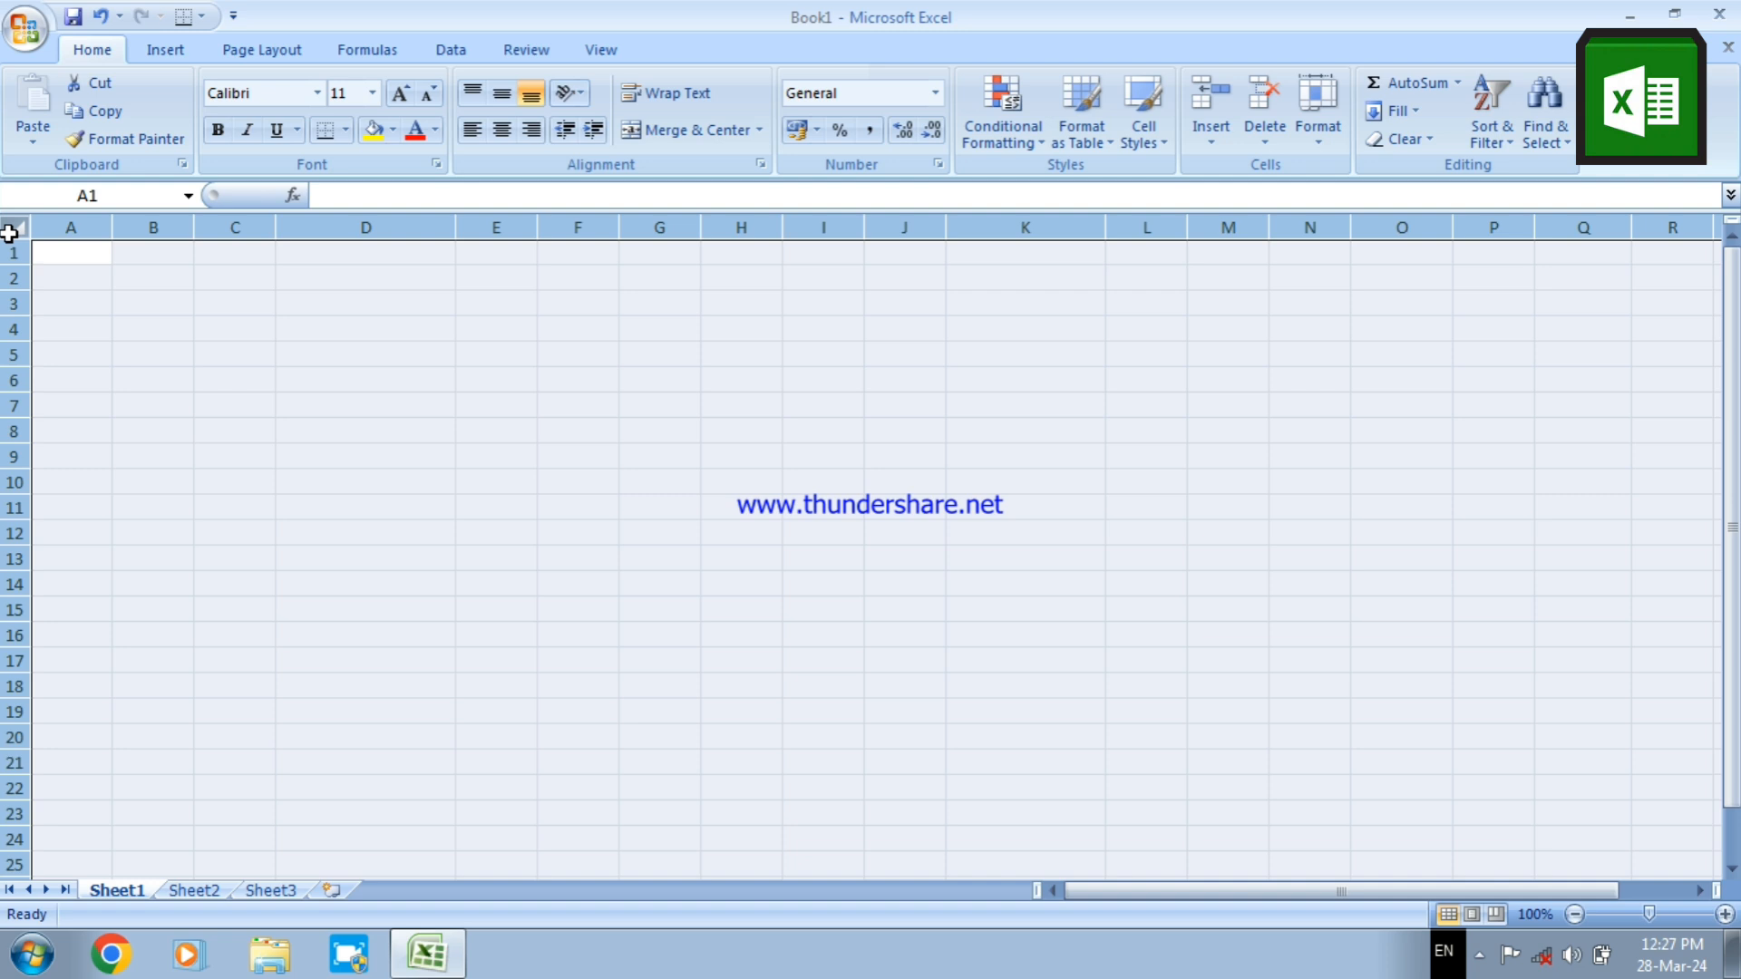
{"action": "left_click", "coordinate": [234, 323]}
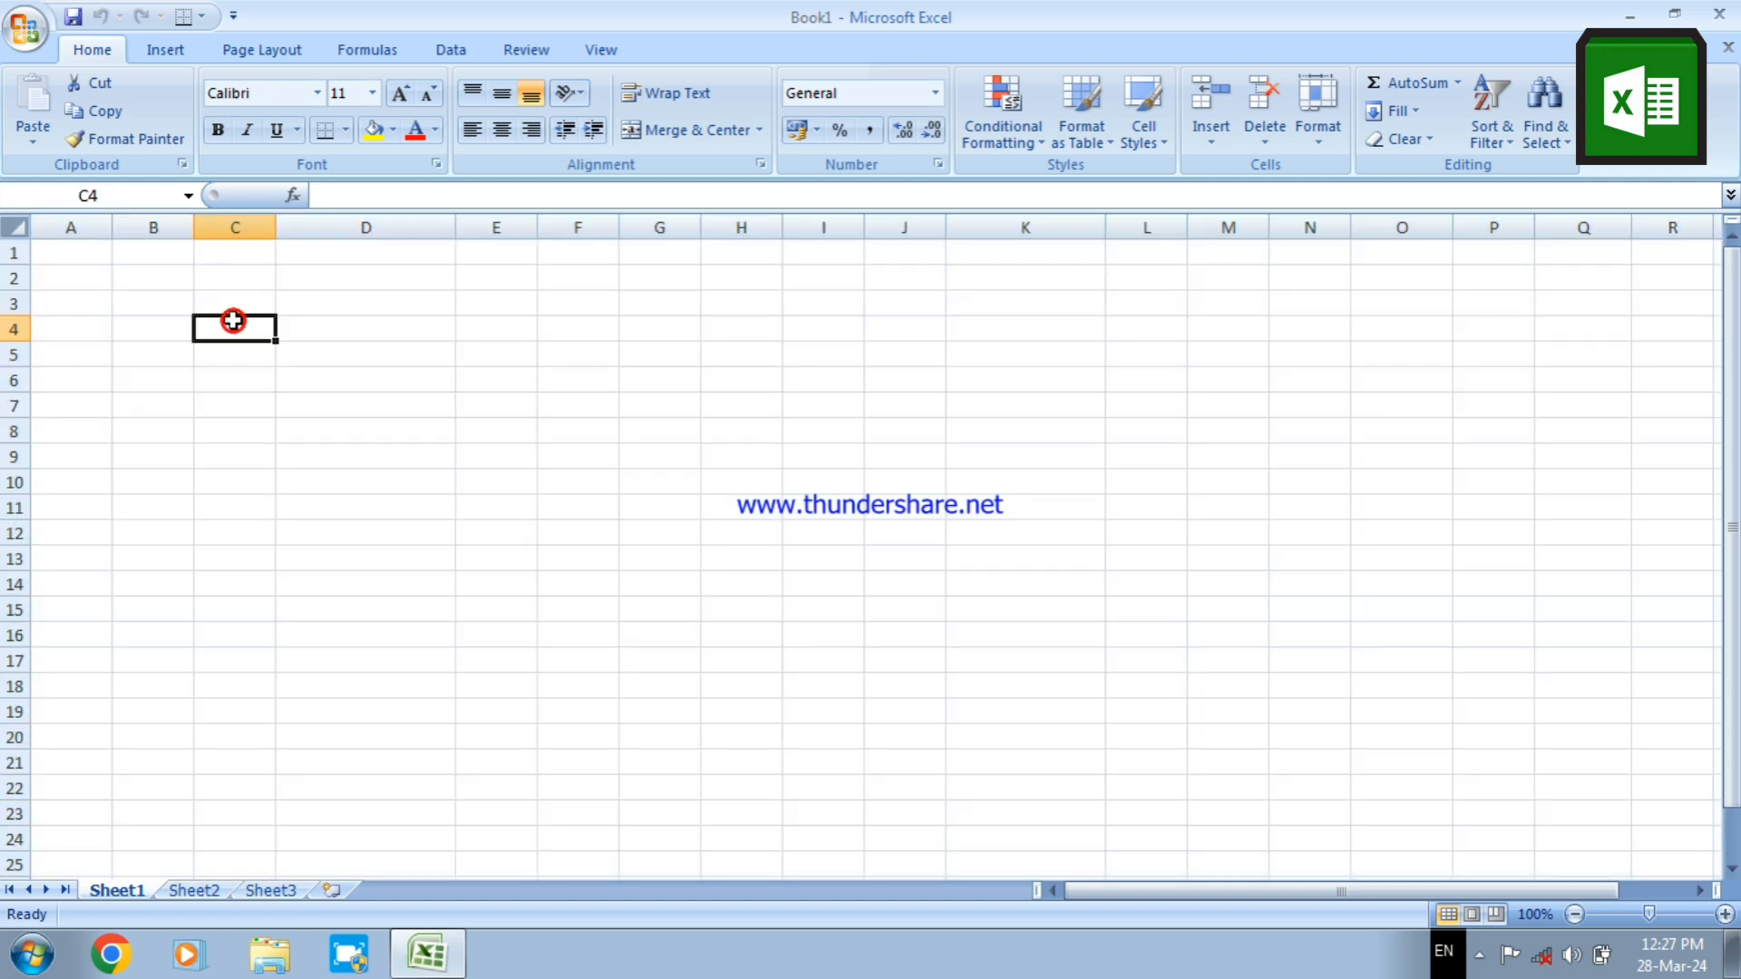
{"action": "left_click", "coordinate": [454, 381]}
{"action": "left_click", "coordinate": [573, 325]}
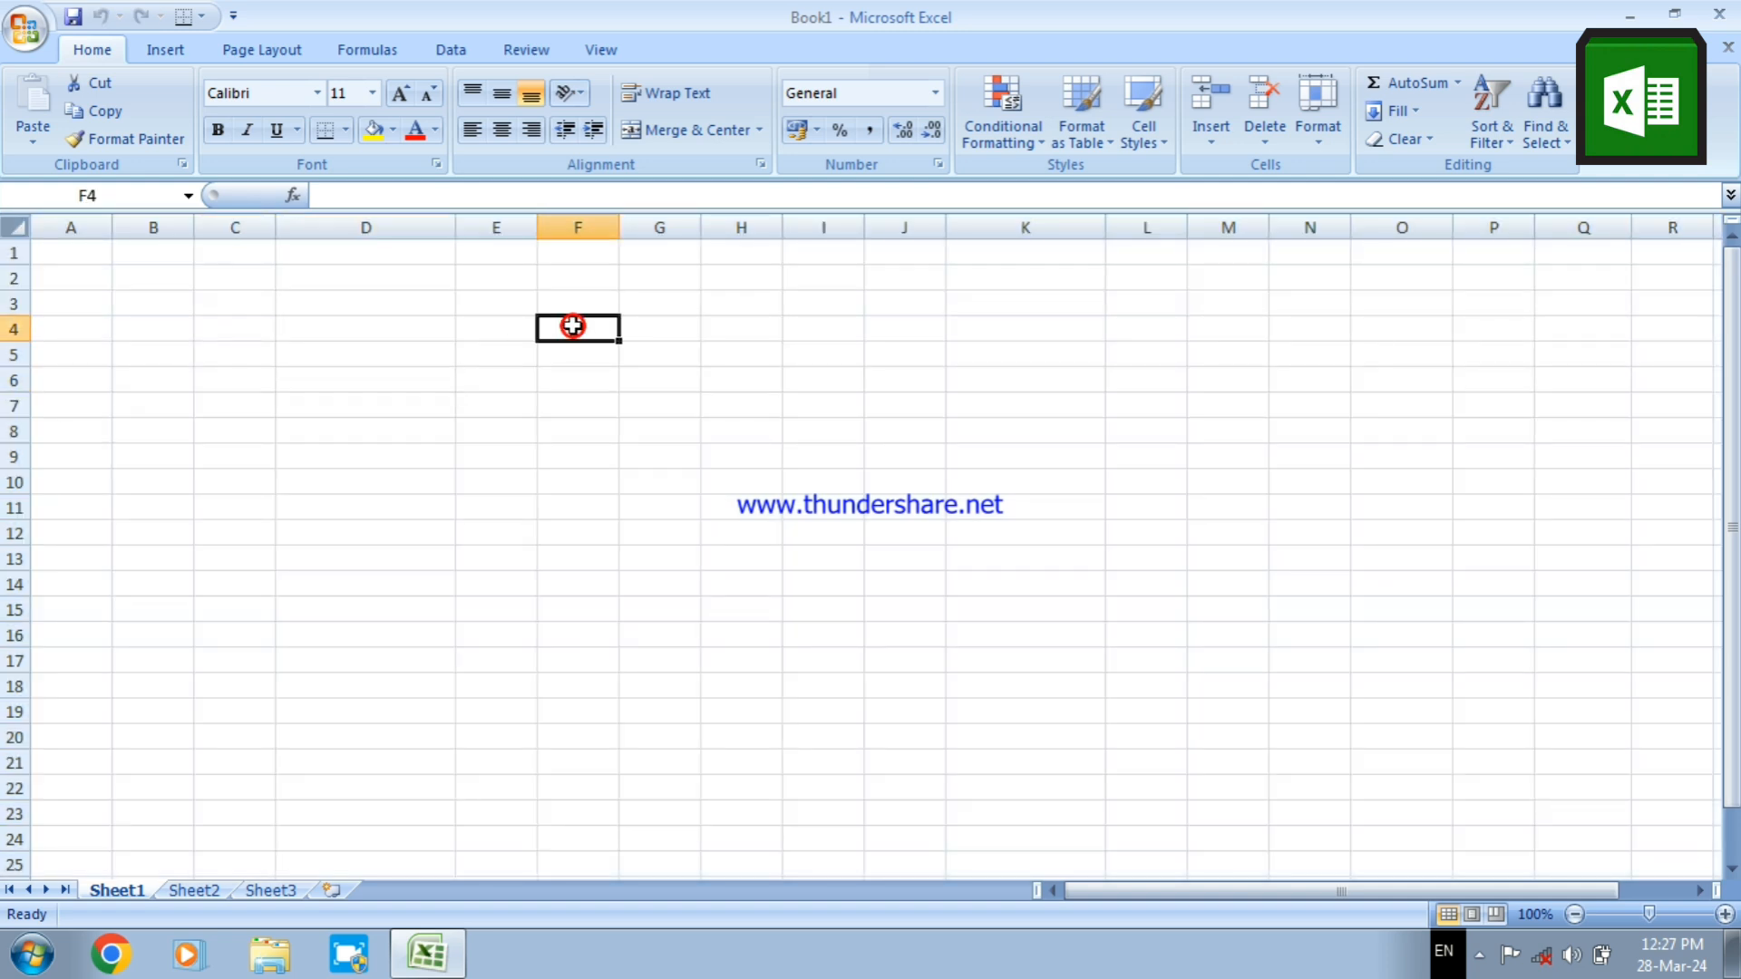
{"action": "left_click", "coordinate": [665, 282]}
Enter the numbers 66, 55, 44, 33, 22, 34, 56 and 78 down cells G1 to G8
{"action": "left_click", "coordinate": [659, 249]}
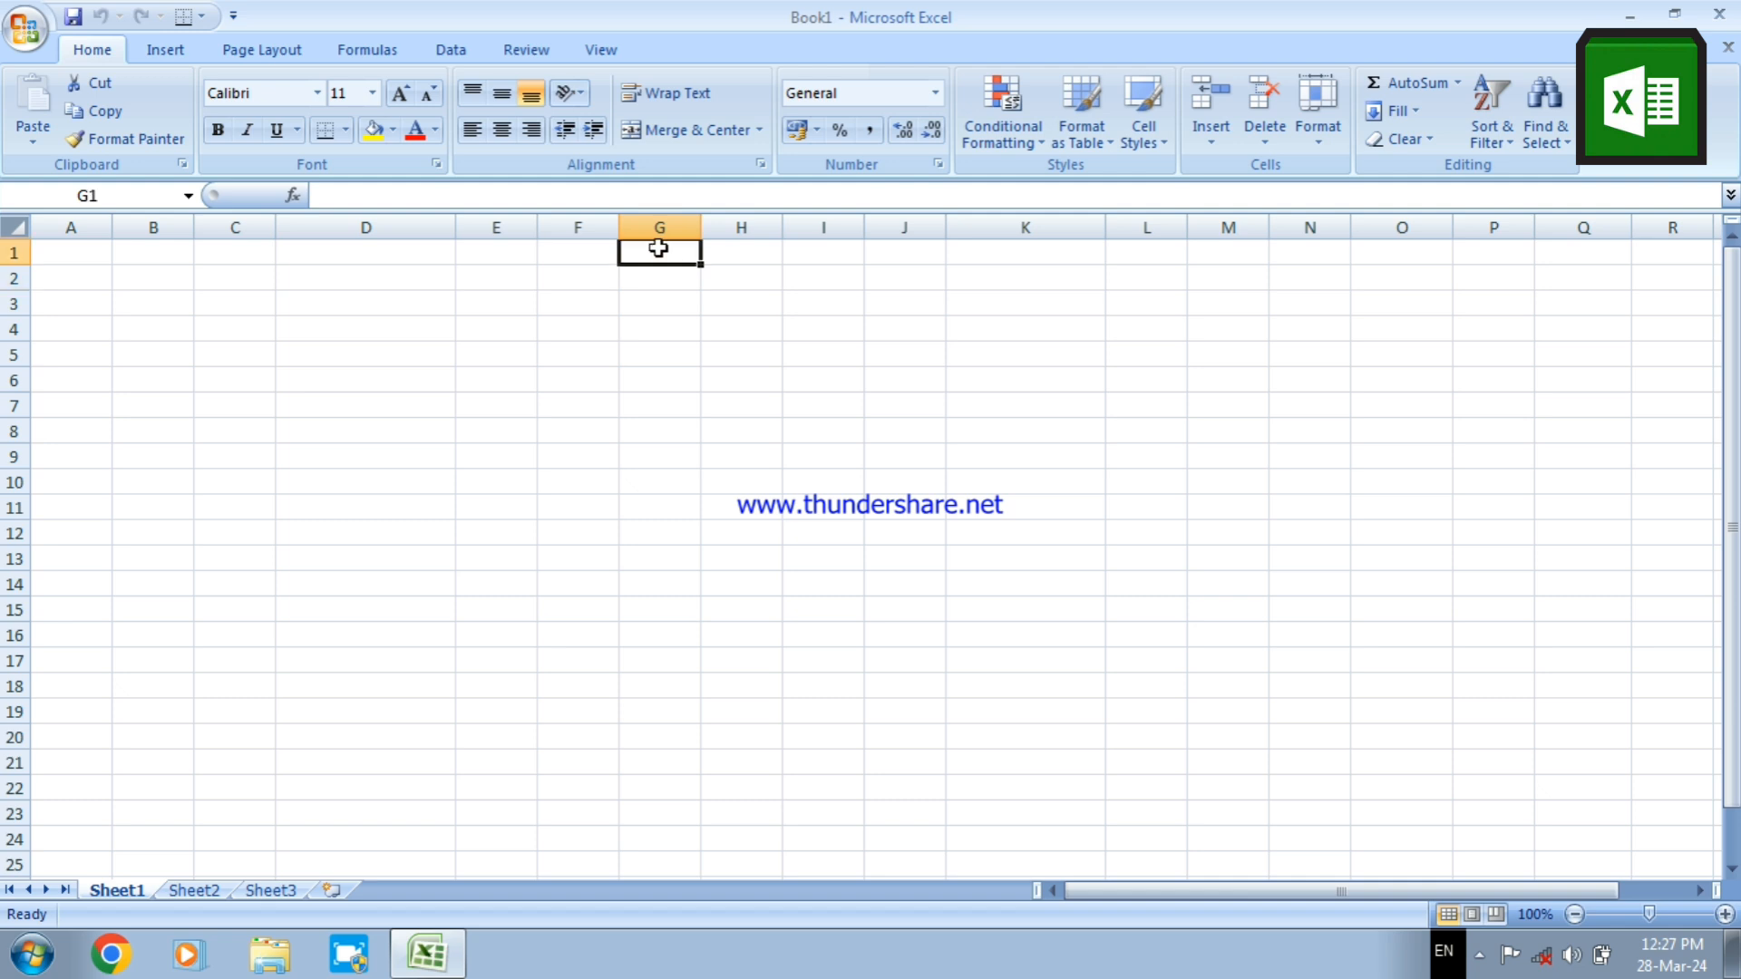
{"action": "type", "text": "66"}
{"action": "key", "text": "Return"}
{"action": "type", "text": "55"}
{"action": "key", "text": "Return"}
{"action": "type", "text": "4"}
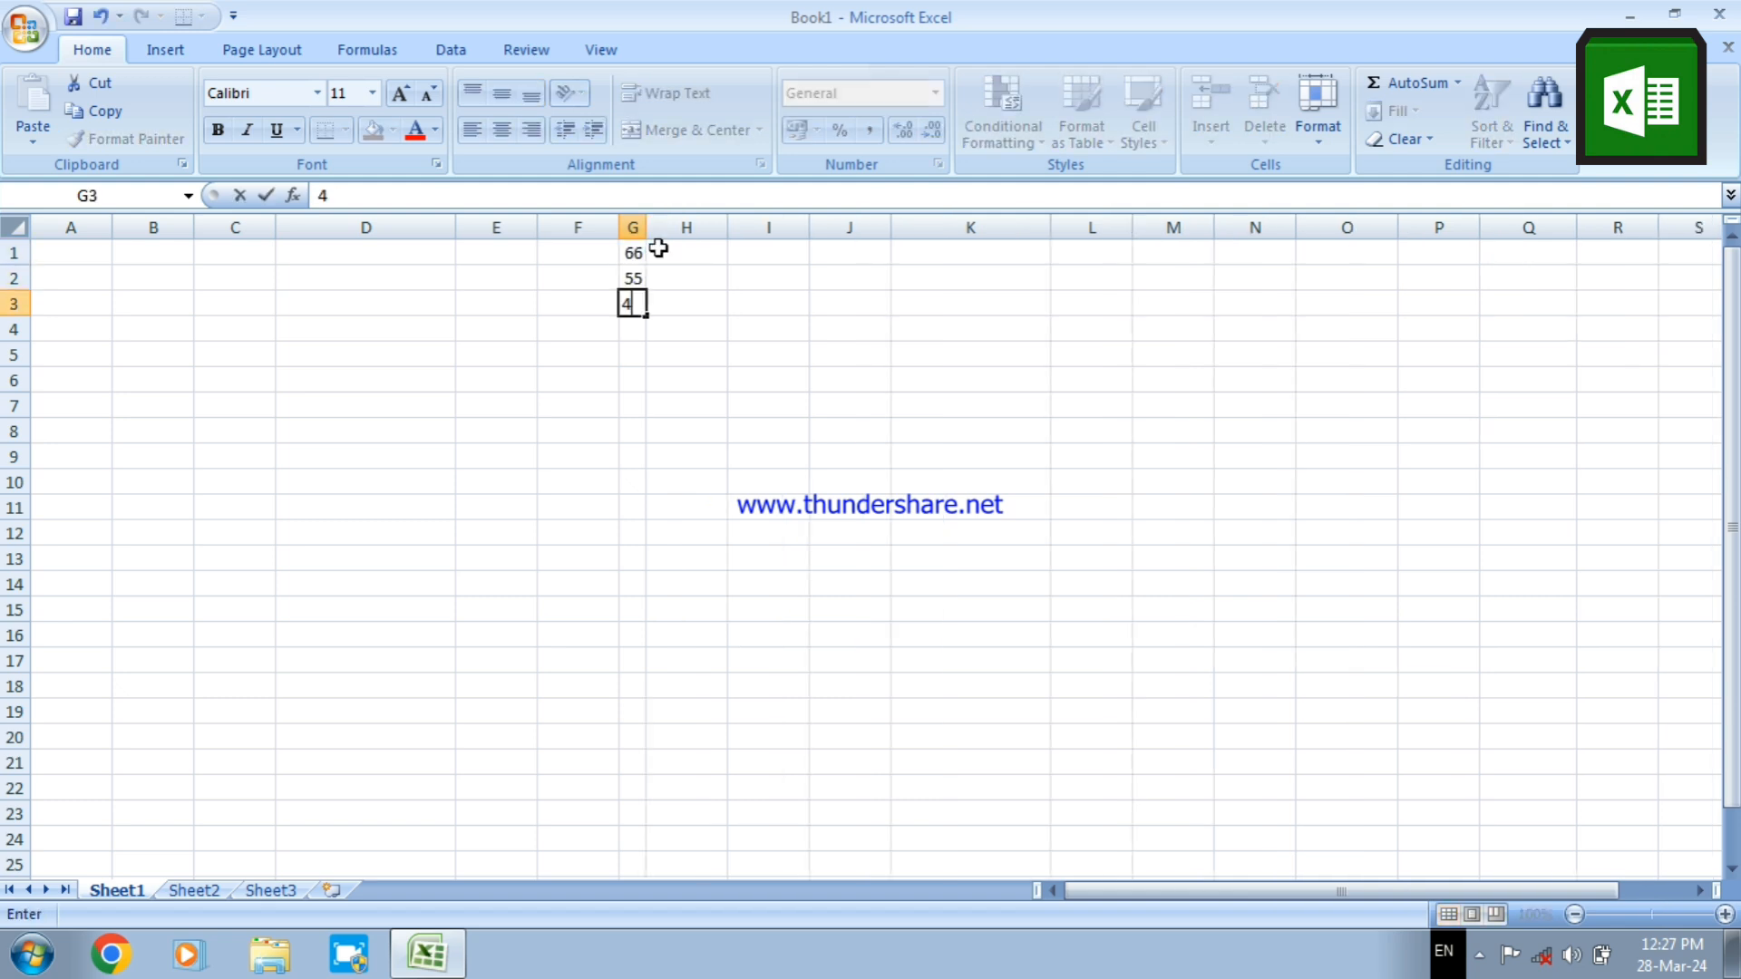
{"action": "type", "text": "4"}
{"action": "key", "text": "Return"}
{"action": "type", "text": "33"}
{"action": "key", "text": "Return"}
{"action": "type", "text": "22"}
{"action": "key", "text": "Return"}
{"action": "type", "text": "3"}
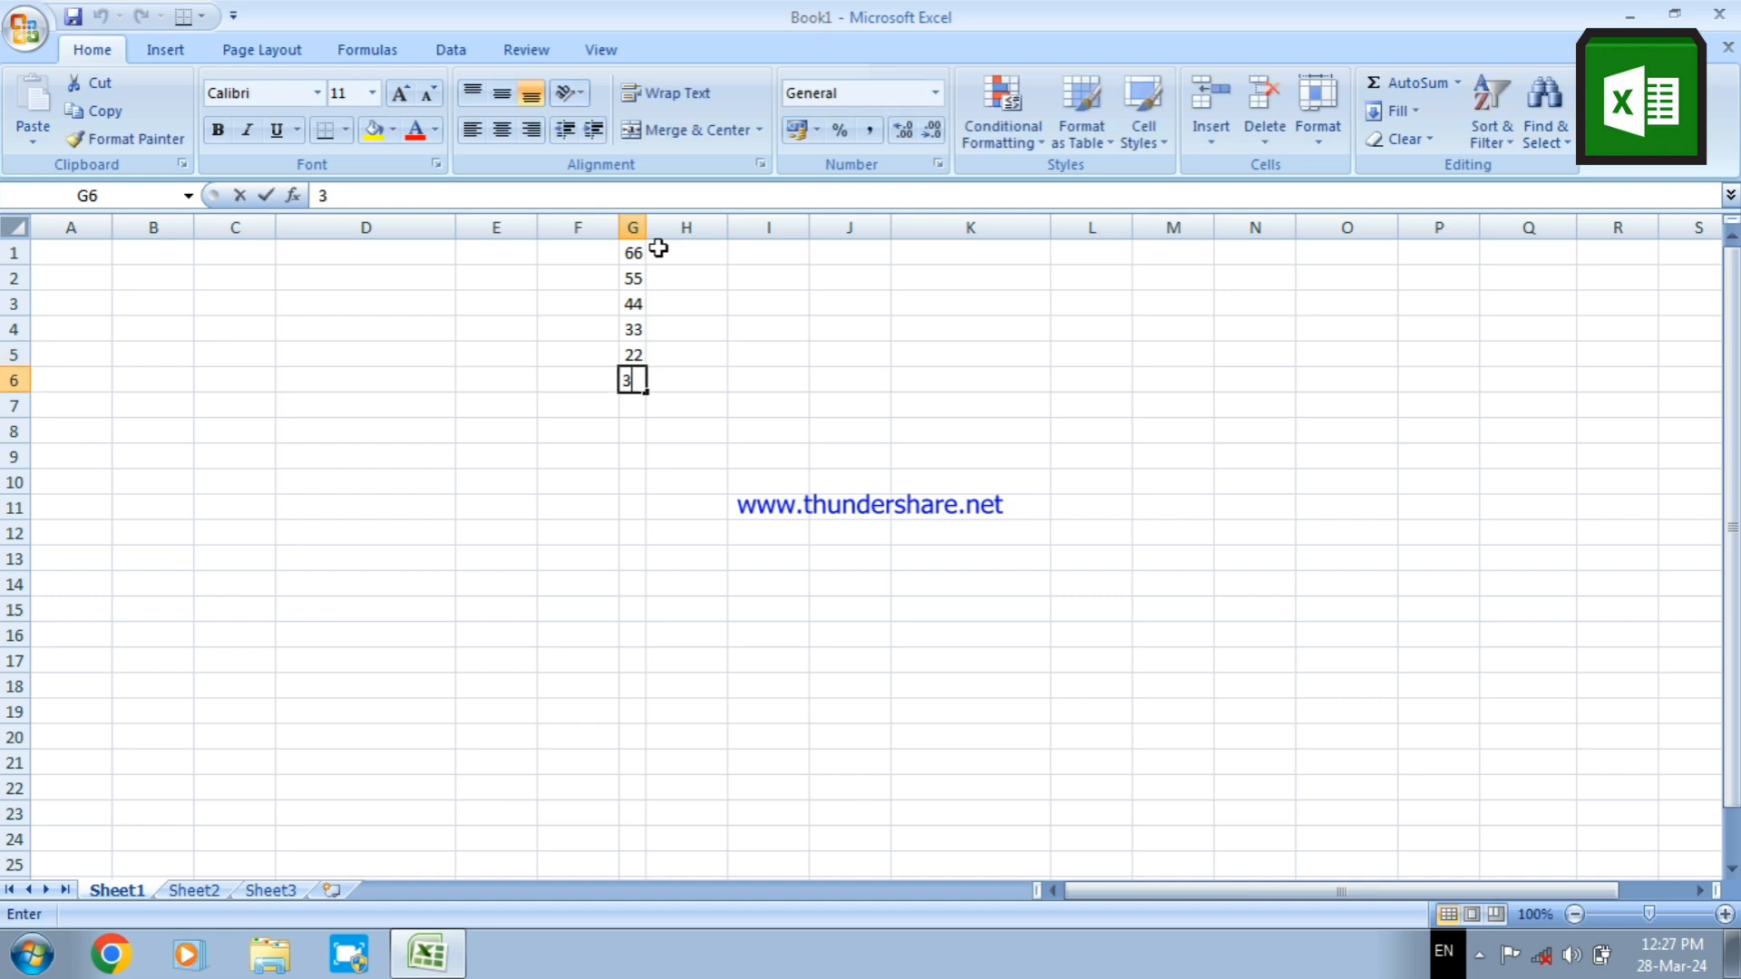
{"action": "type", "text": "4"}
{"action": "key", "text": "Return"}
{"action": "type", "text": "56"}
{"action": "key", "text": "Return"}
{"action": "type", "text": "78"}
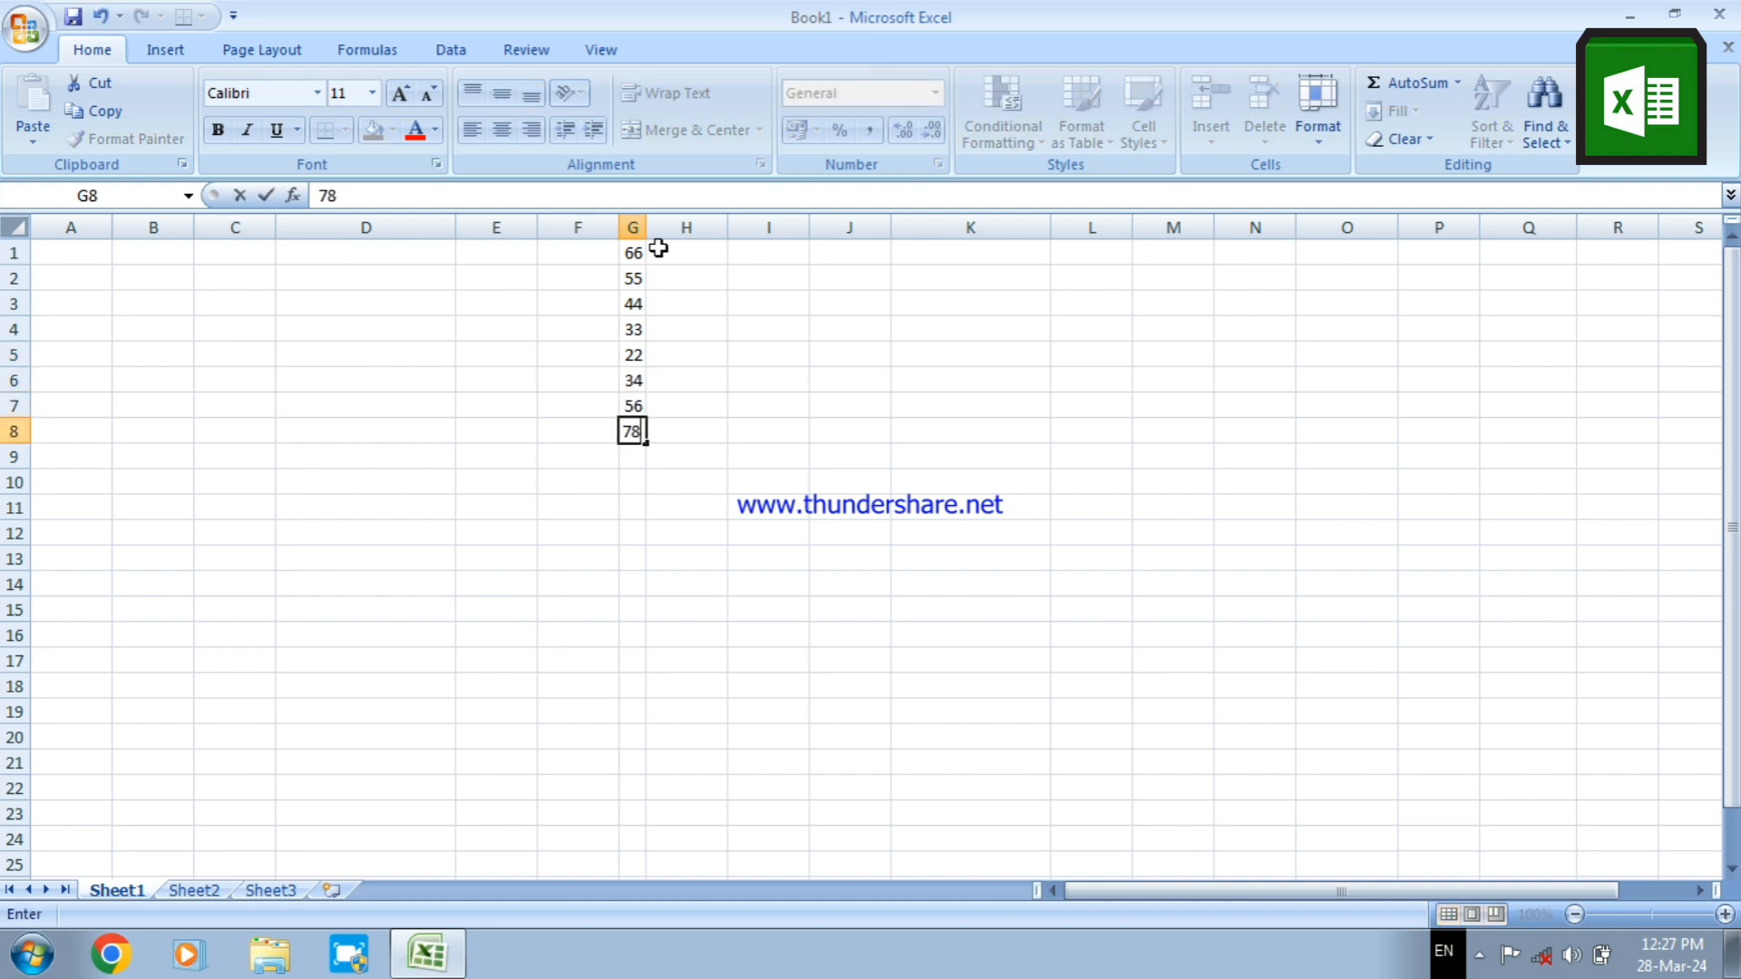
{"action": "key", "text": "Return"}
Enter the numbers 66, 55, 44, 33, 22, 33 and 44 down cells I1 to I7, leaving I8 empty
{"action": "key", "text": "Right"}
{"action": "key", "text": "Right"}
{"action": "key", "text": "Up"}
{"action": "key", "text": "Up"}
{"action": "key", "text": "Up"}
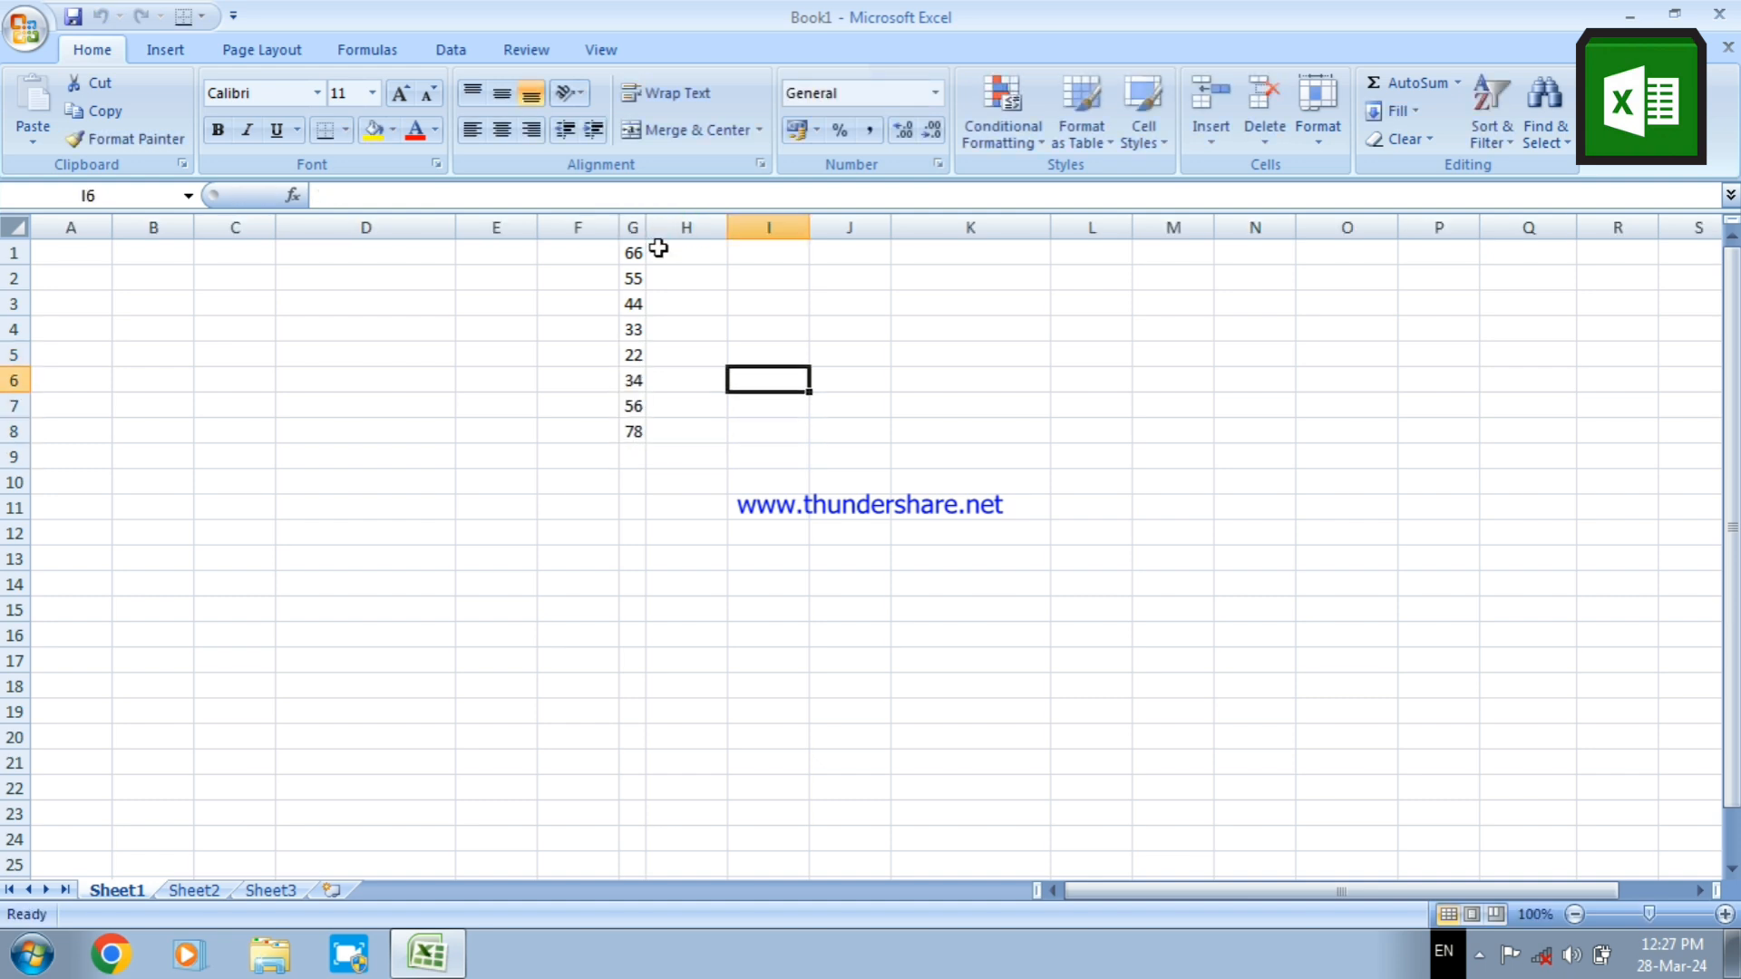
{"action": "key", "text": "Up"}
{"action": "key", "text": "Up"}
{"action": "key", "text": "Up"}
{"action": "key", "text": "Up"}
{"action": "key", "text": "Up"}
{"action": "type", "text": "66"}
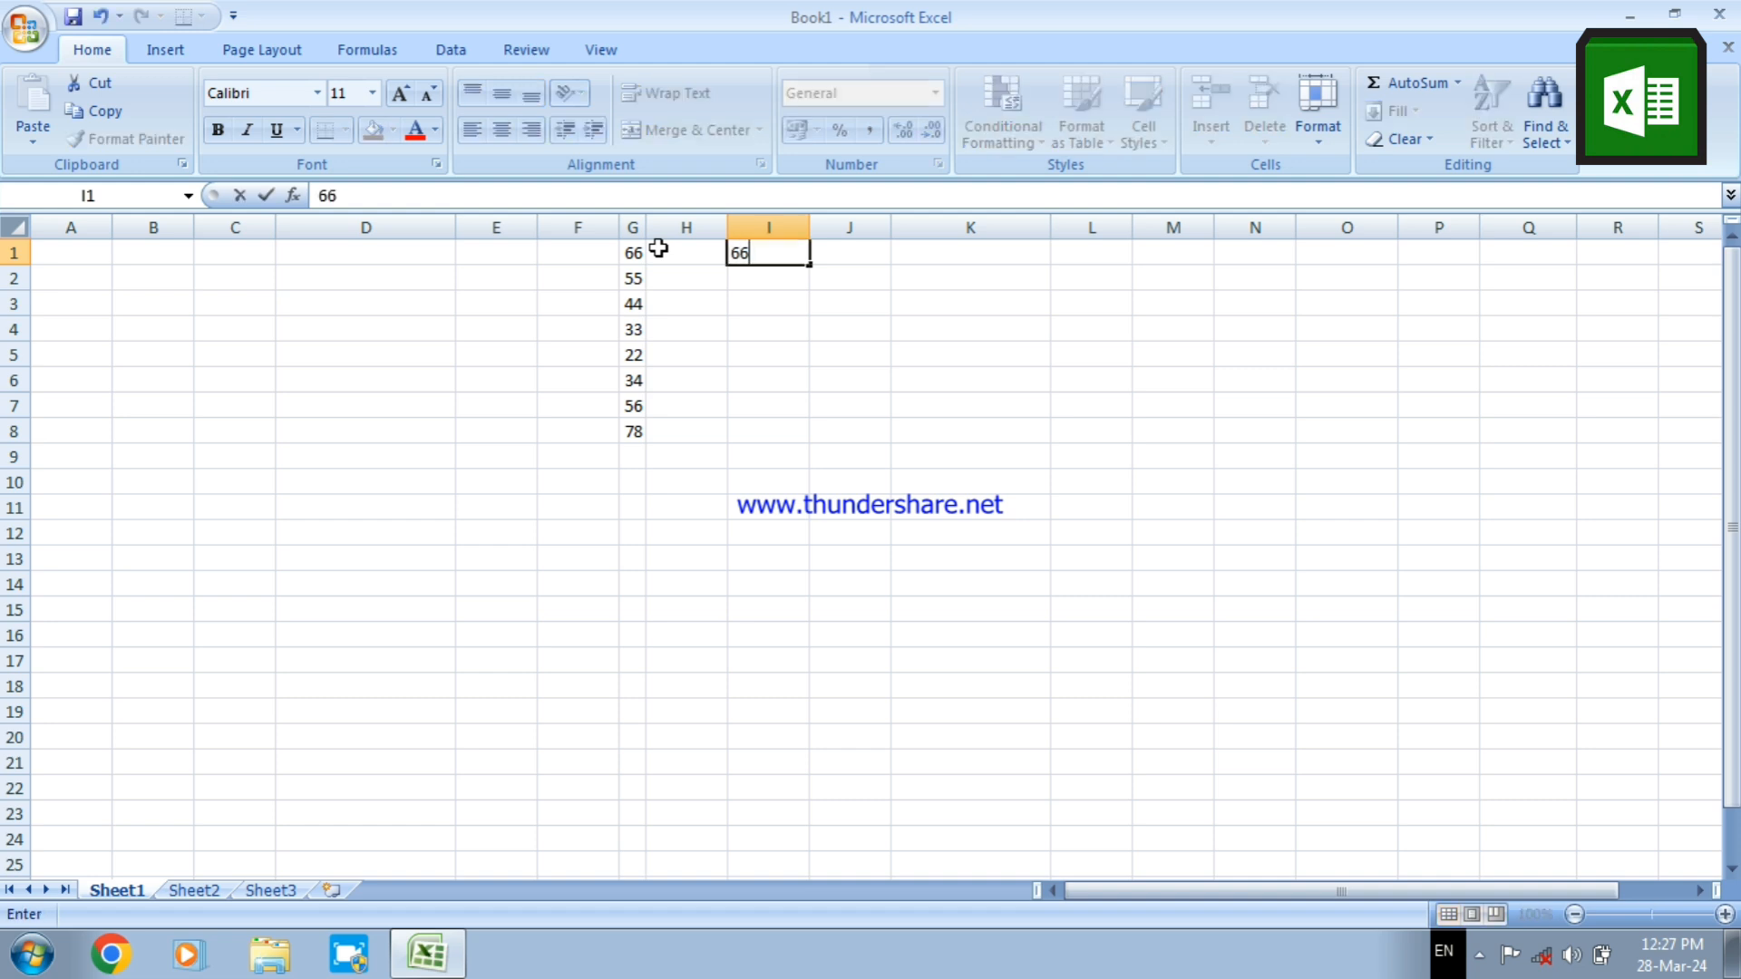
{"action": "key", "text": "Return"}
{"action": "type", "text": "55"}
{"action": "key", "text": "Return"}
{"action": "type", "text": "44"}
{"action": "key", "text": "Return"}
{"action": "type", "text": "33"}
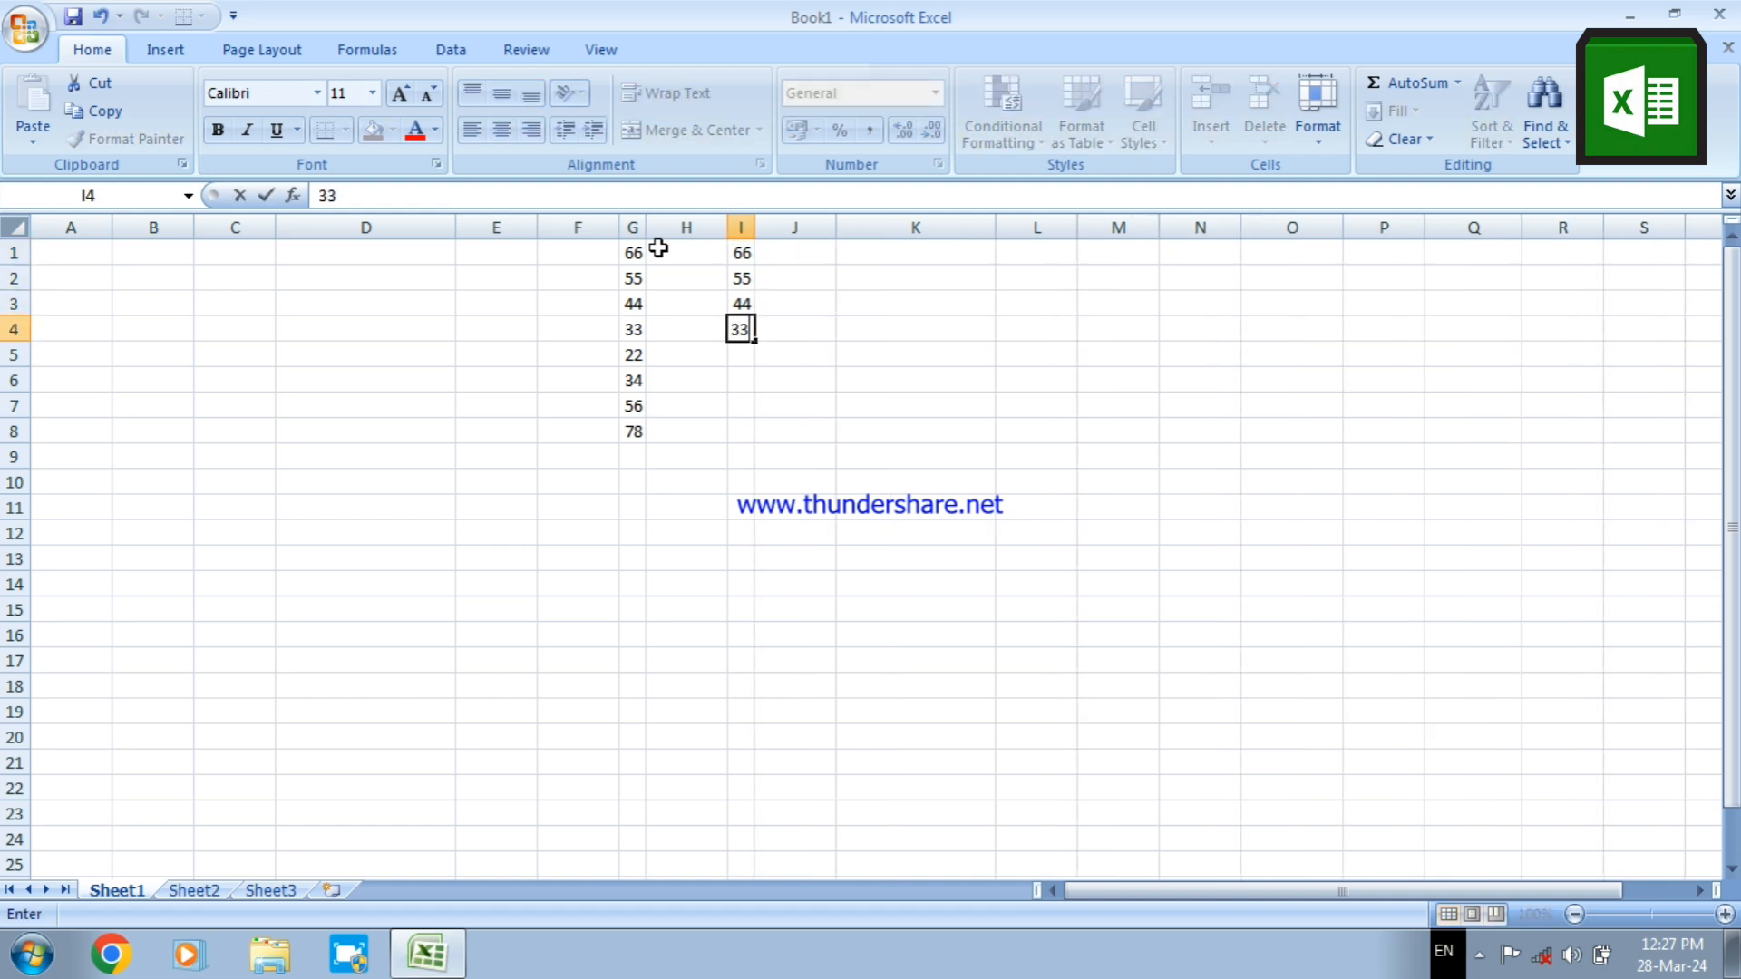
{"action": "key", "text": "Return"}
{"action": "type", "text": "22"}
{"action": "key", "text": "Return"}
{"action": "type", "text": "33"}
{"action": "key", "text": "Return"}
{"action": "type", "text": "44"}
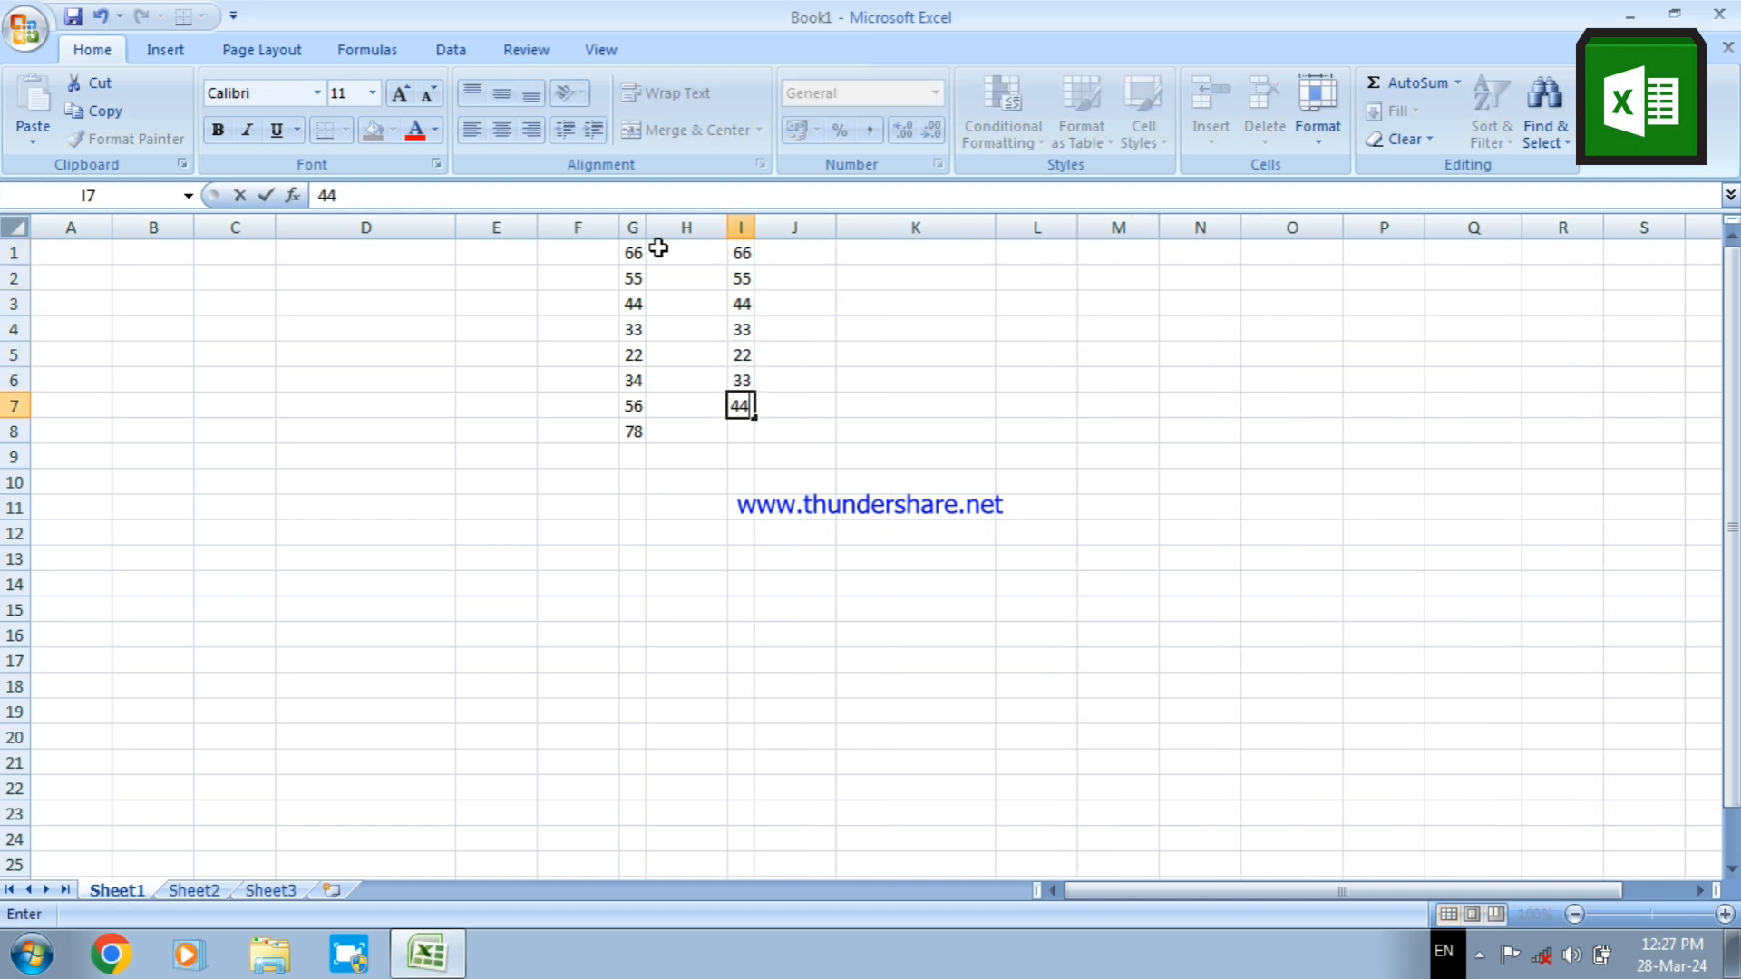
{"action": "key", "text": "Return"}
{"action": "type", "text": "\\5"}
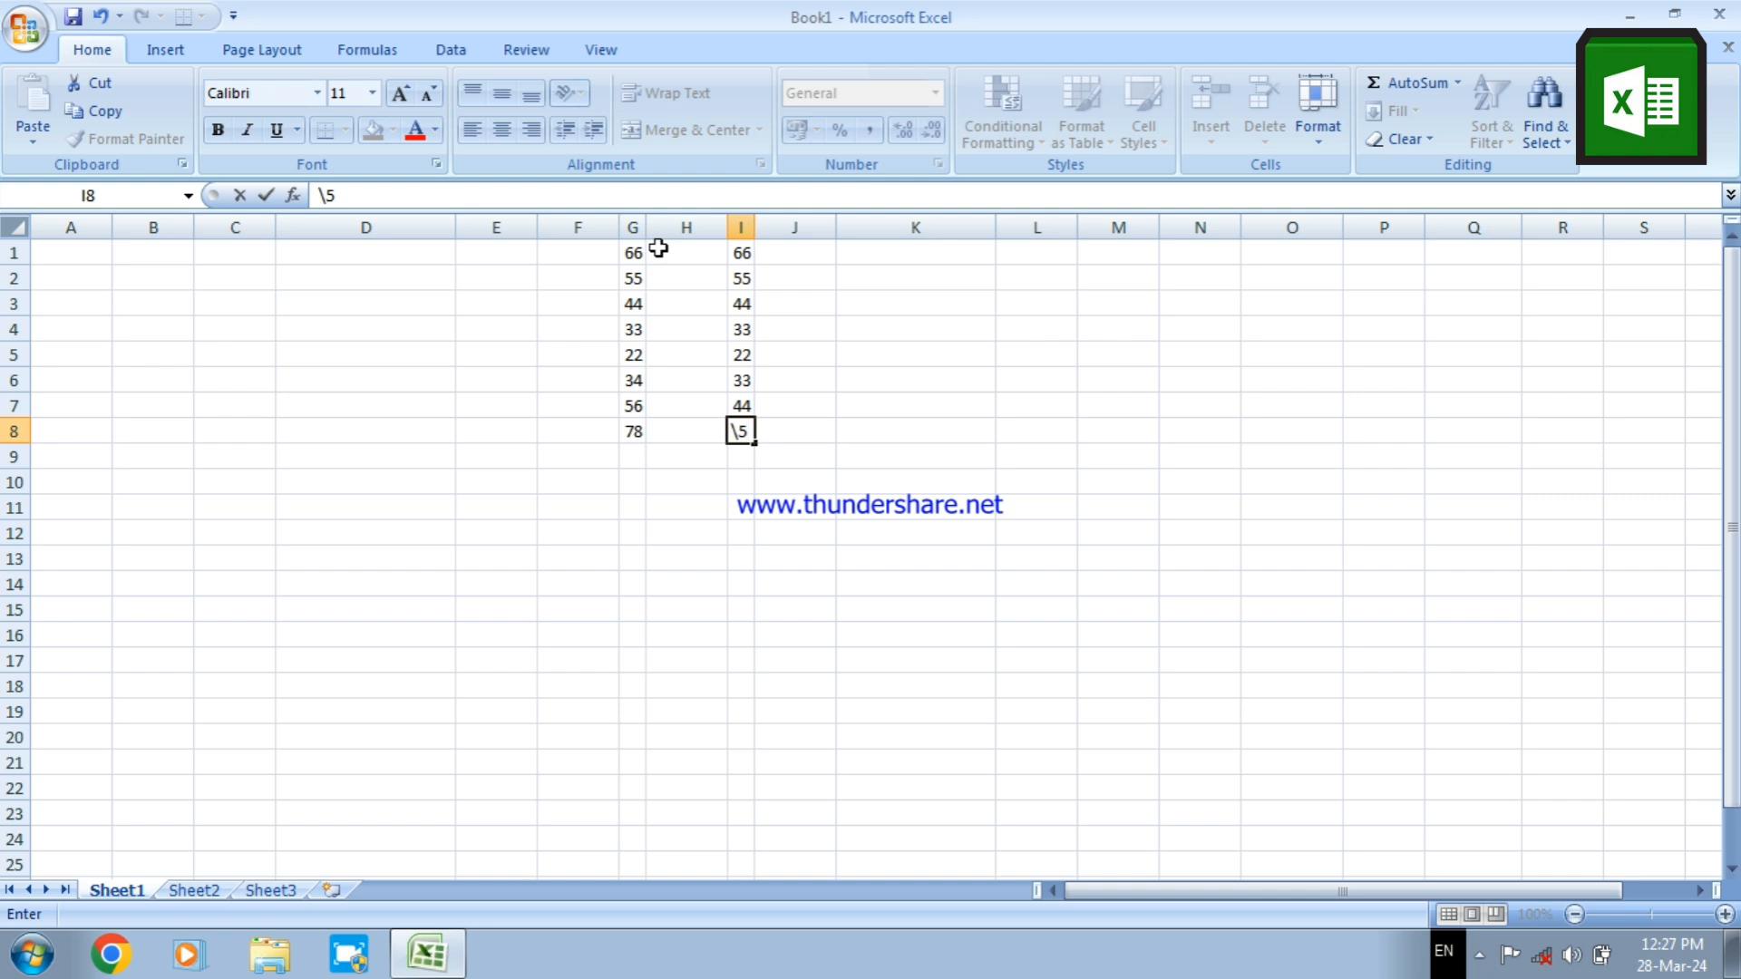
{"action": "key", "text": "BackSpace"}
{"action": "key", "text": "BackSpace"}
Enter the formula =SUM(G1:I9) in cell H10 to add up both number columns
{"action": "left_click", "coordinate": [716, 477]}
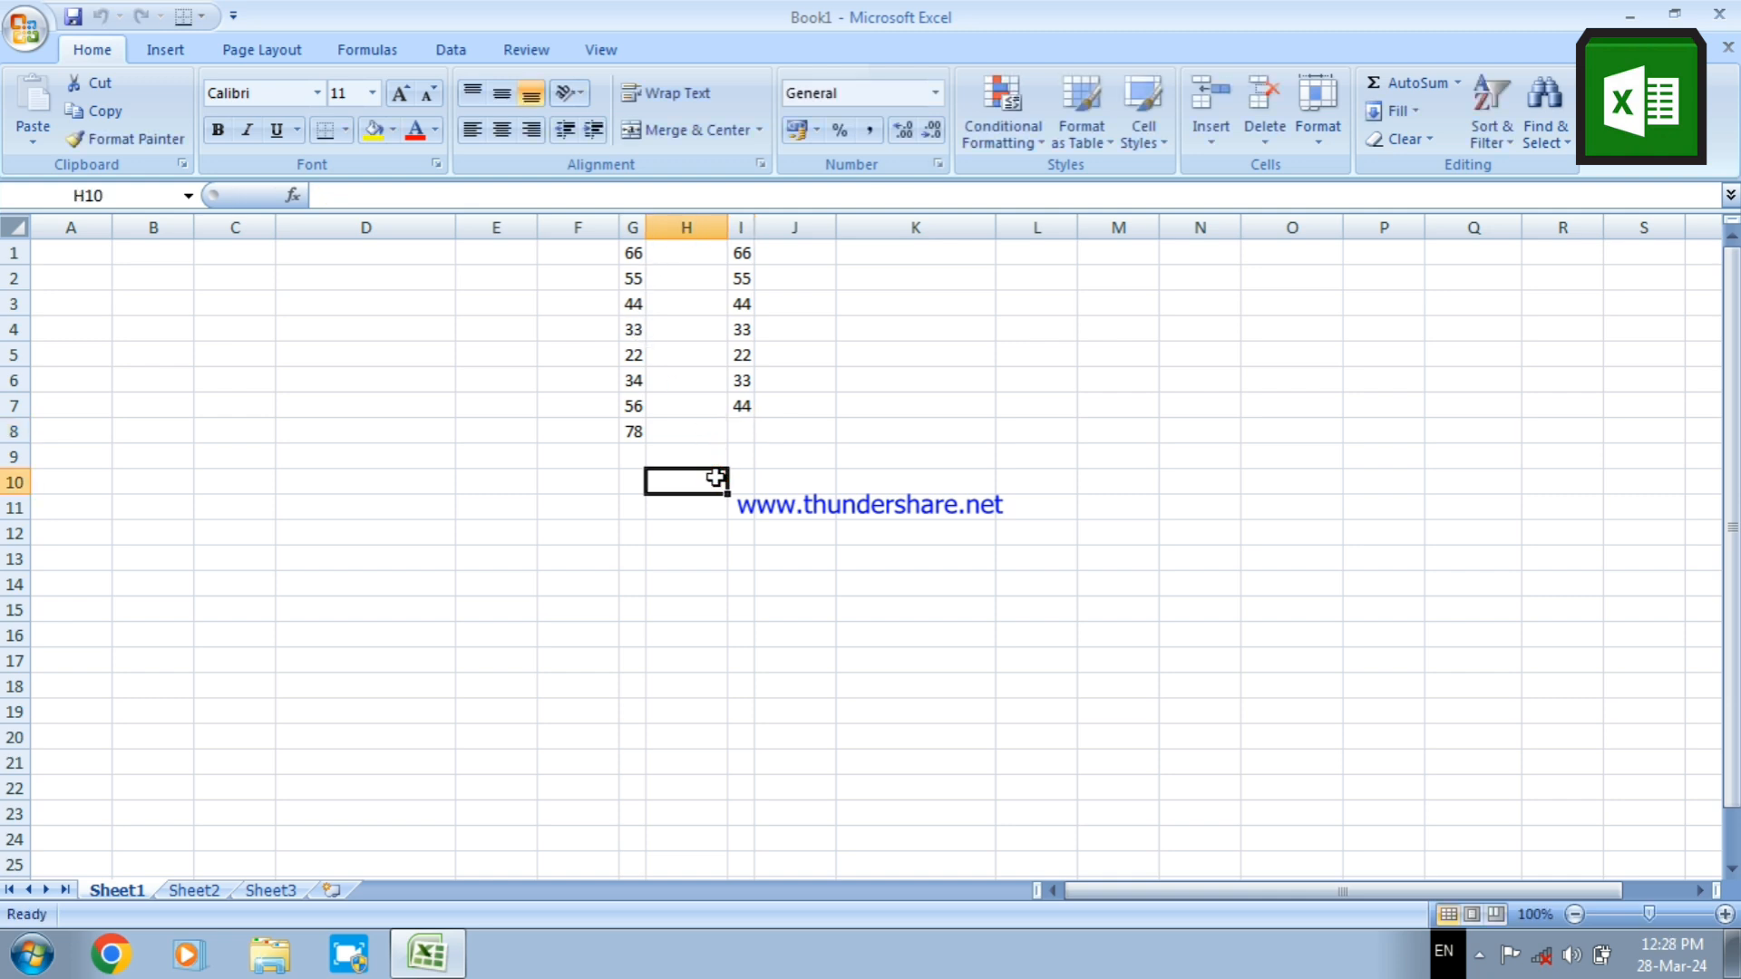
{"action": "type", "text": "=sum"}
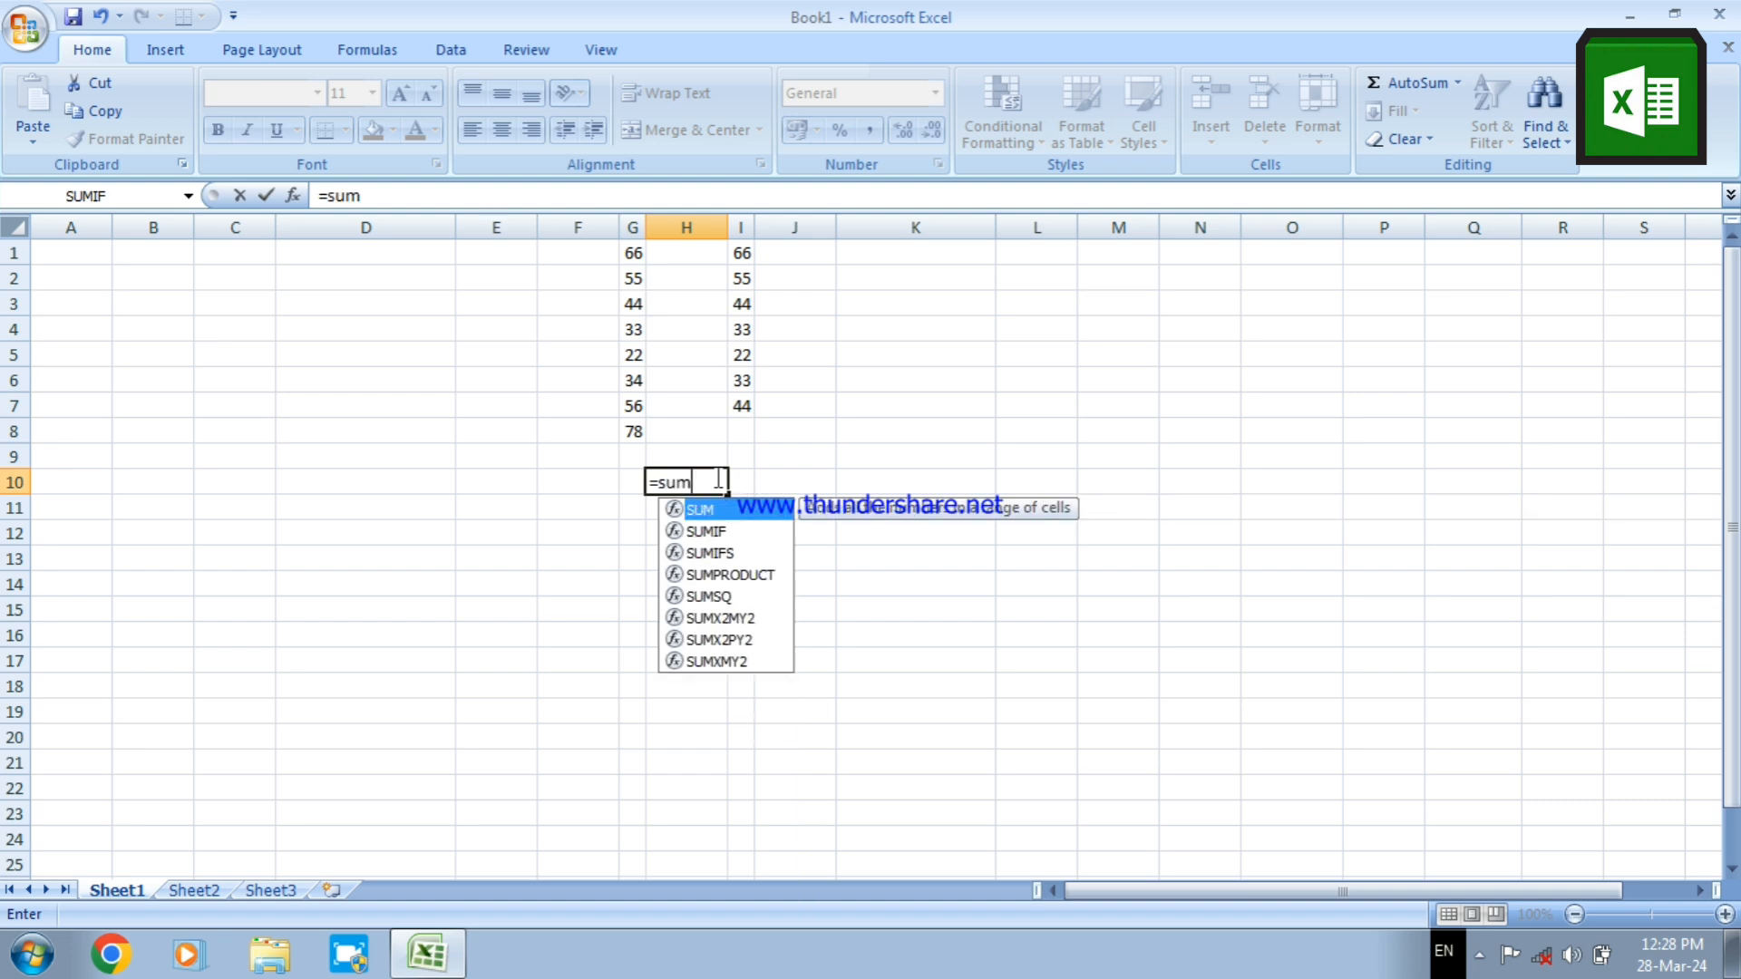
{"action": "type", "text": "("}
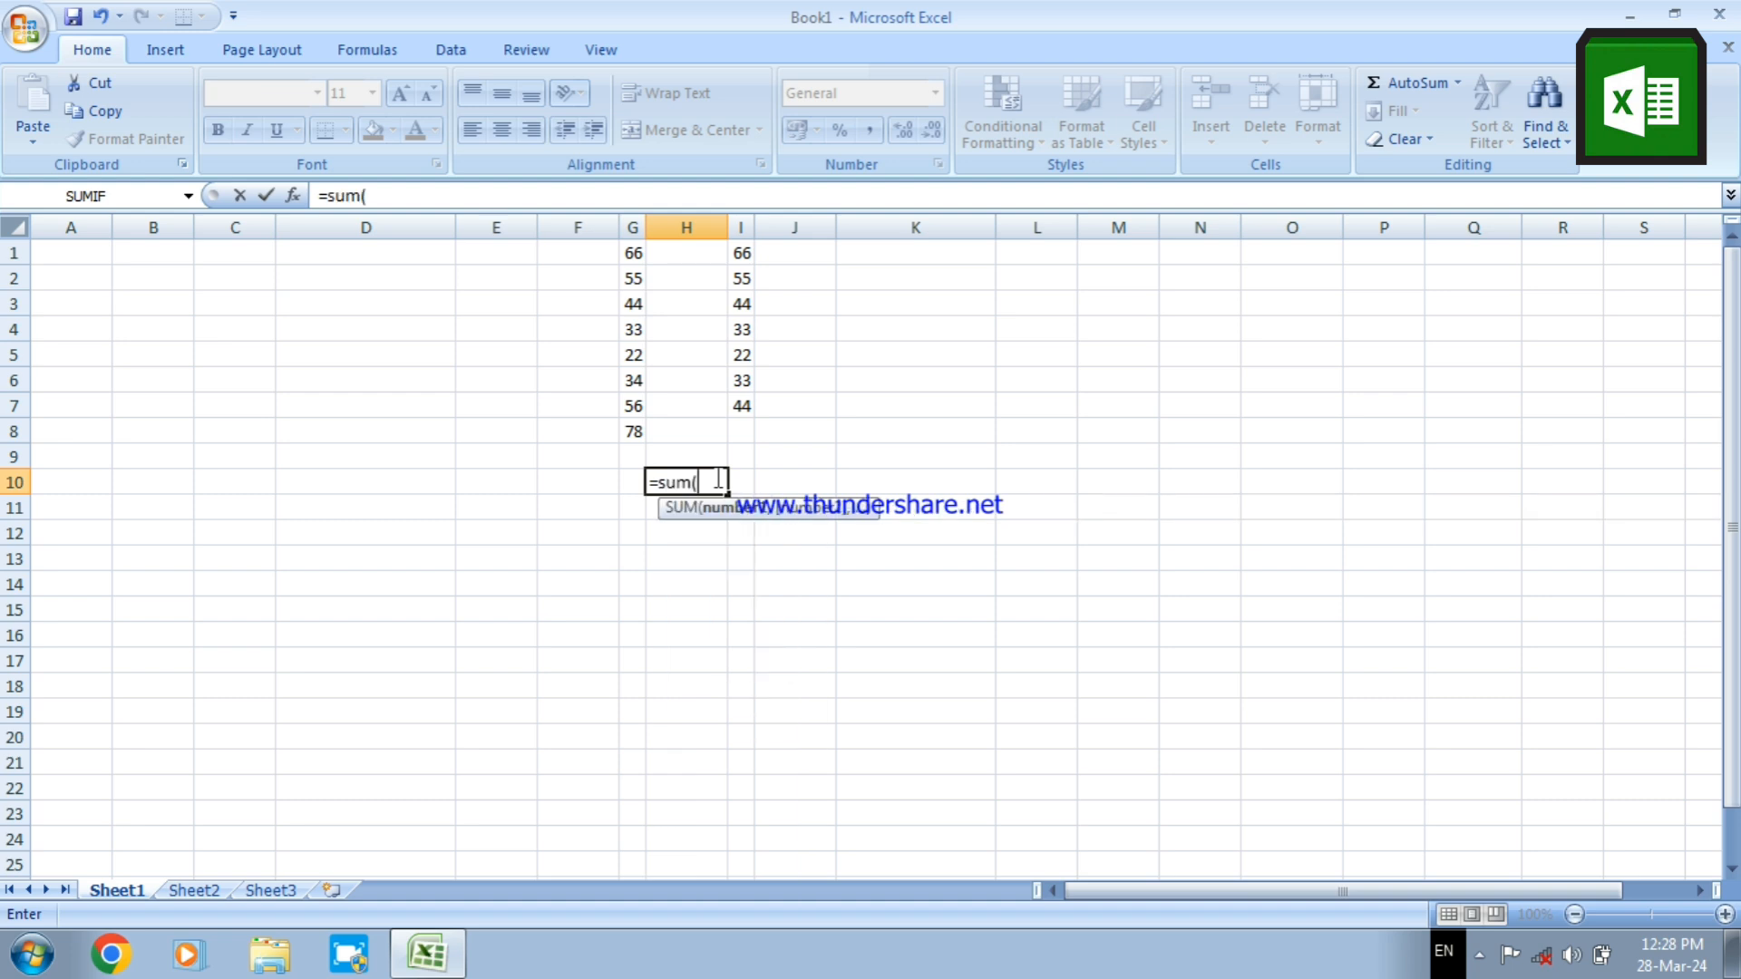
{"action": "type", "text": "c1"}
{"action": "key", "text": "BackSpace"}
{"action": "key", "text": "BackSpace"}
{"action": "type", "text": "g"}
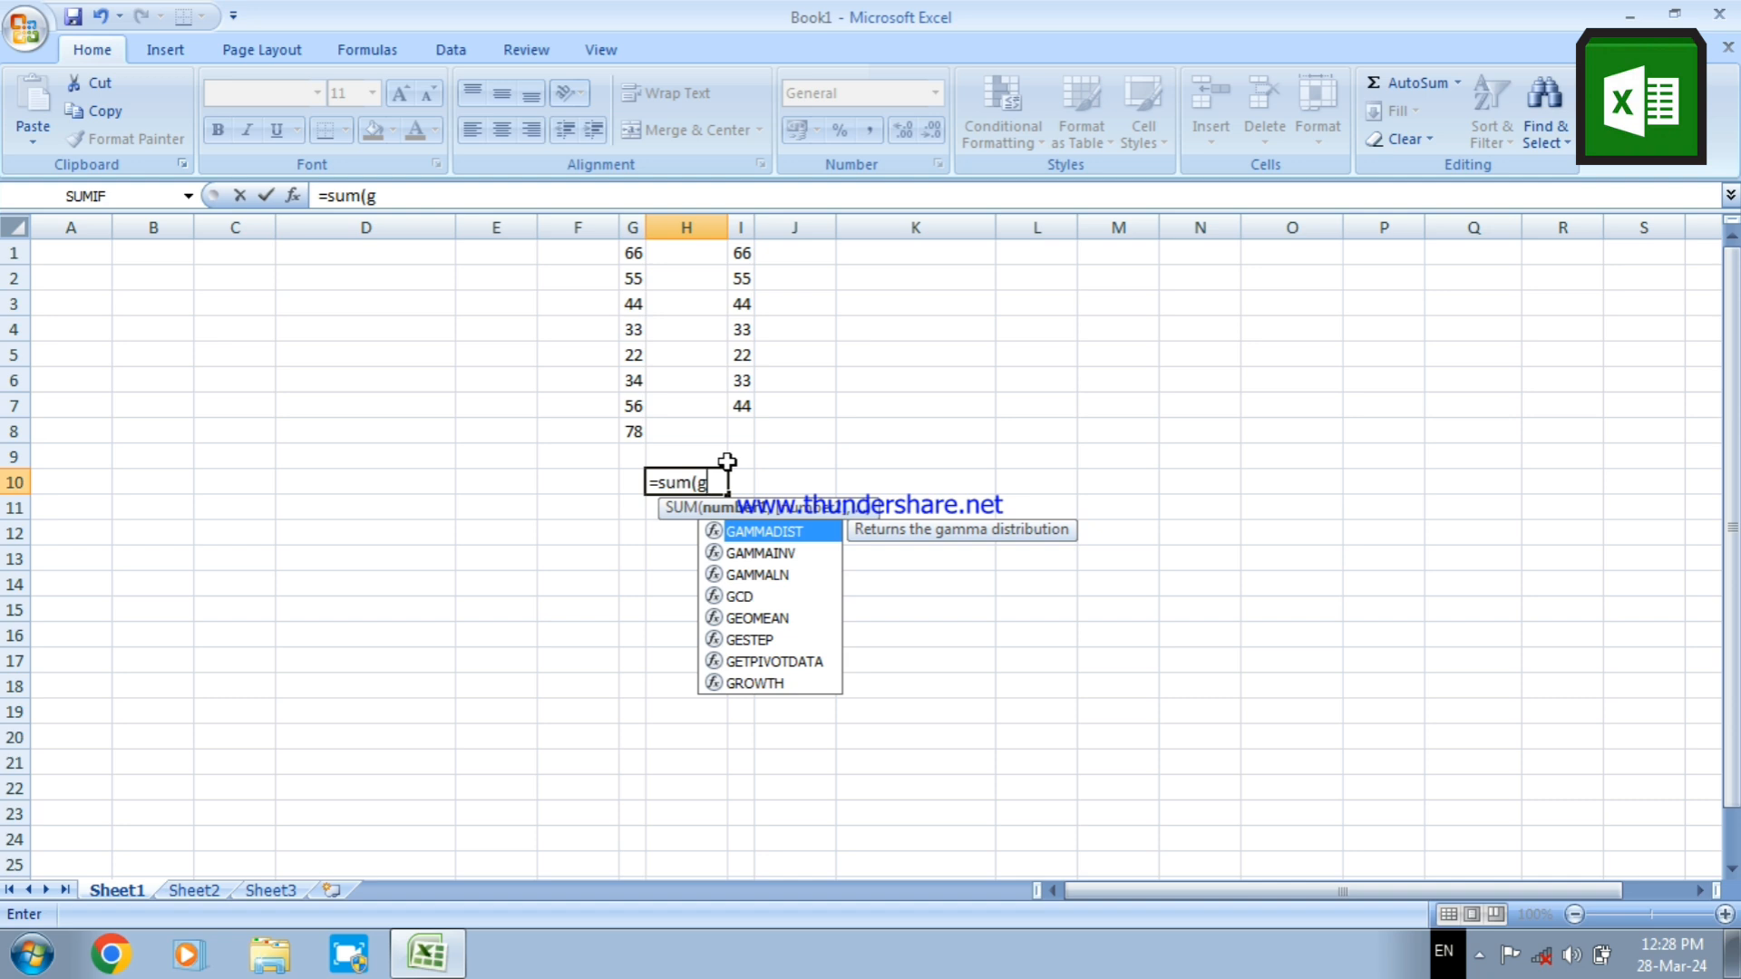
{"action": "type", "text": "1"}
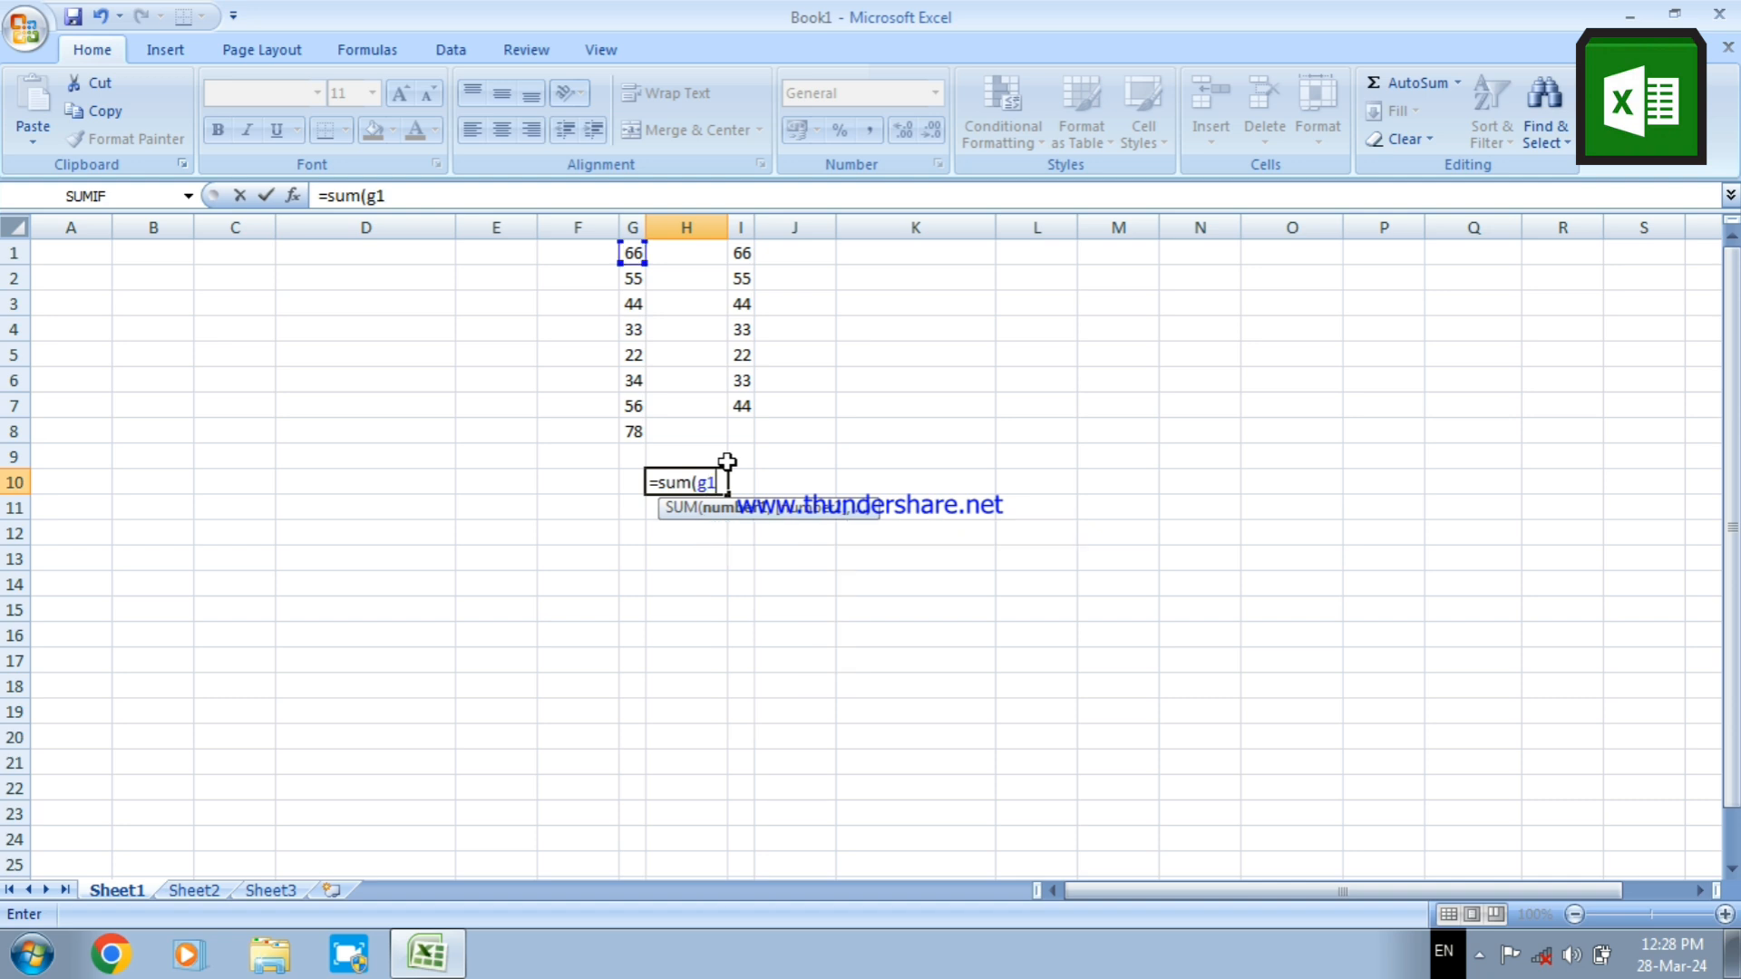
{"action": "type", "text": ":i9"}
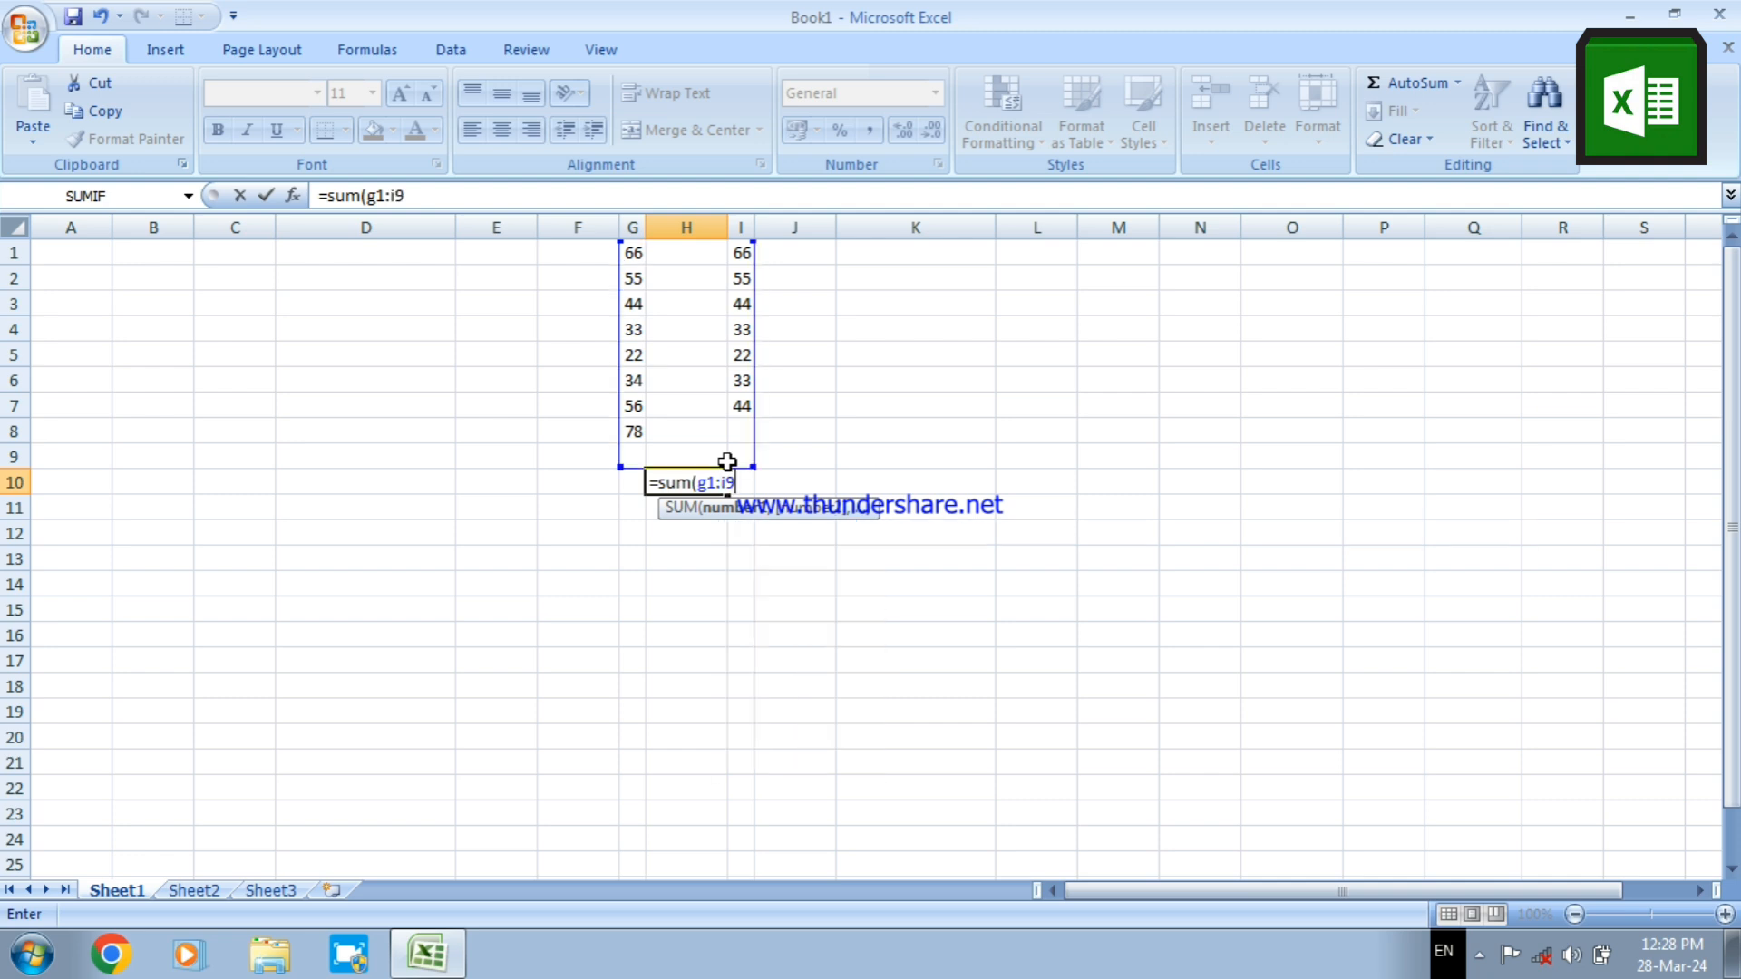
{"action": "type", "text": ")"}
{"action": "key", "text": "Return"}
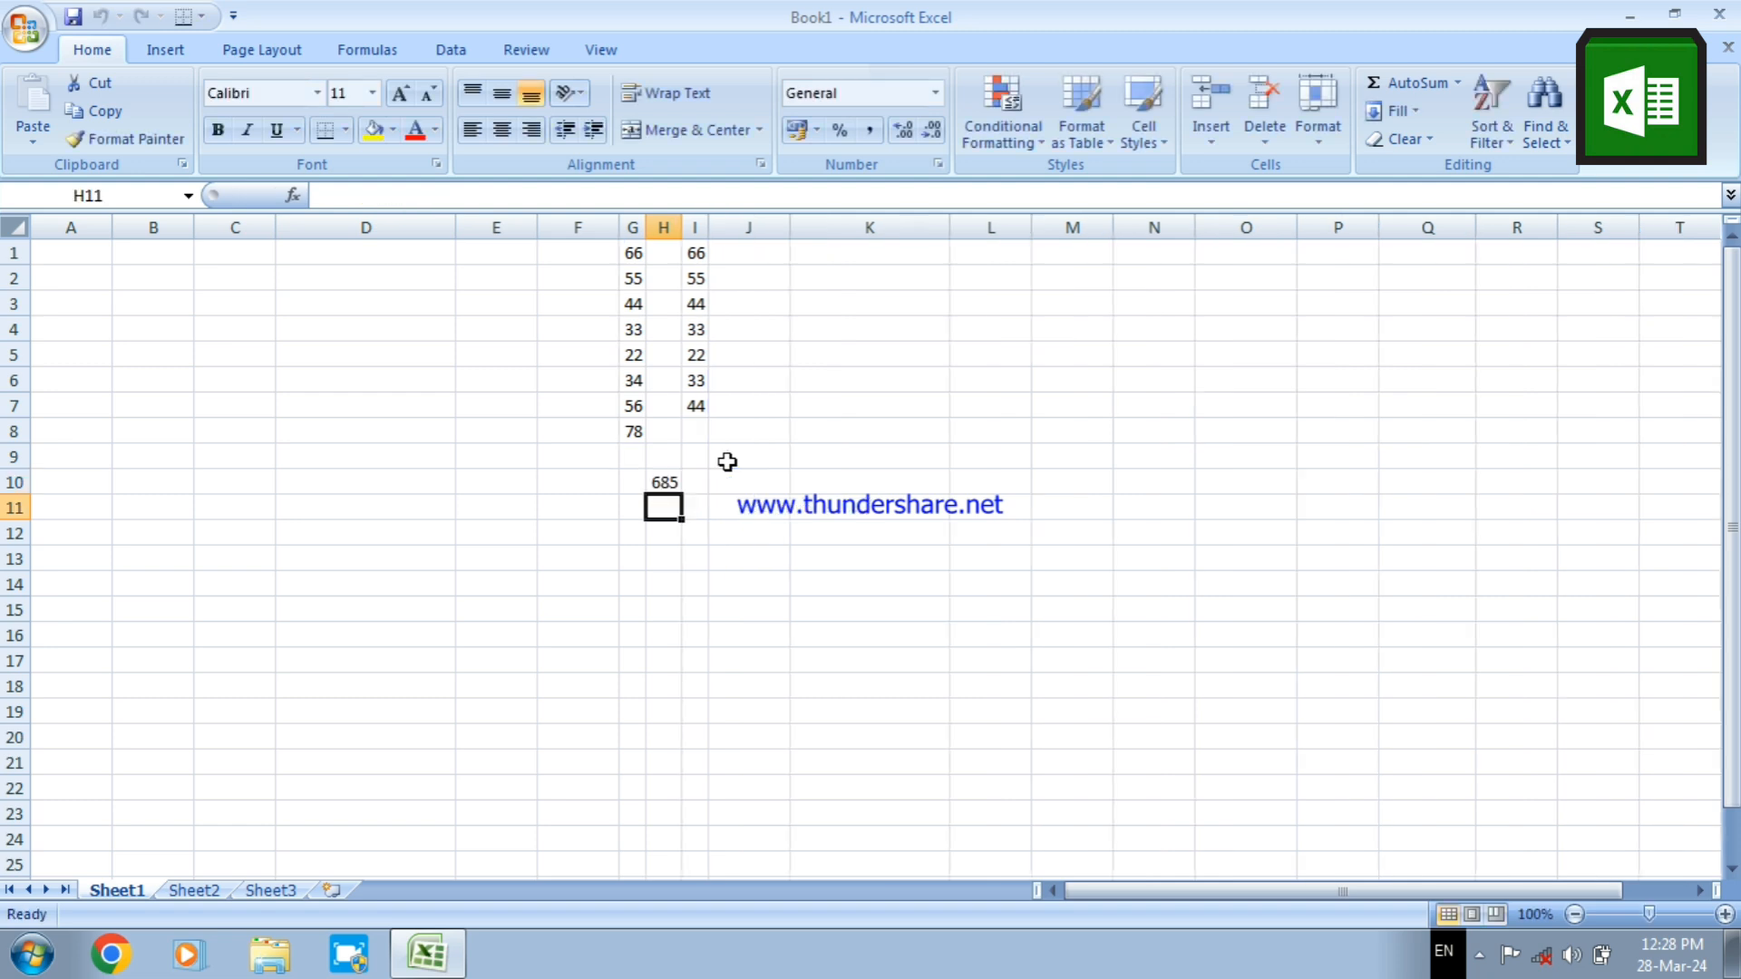
Review the formula in H10 and compare it with the range G1:I9 and its first cells in columns G and I
{"action": "left_click", "coordinate": [669, 483]}
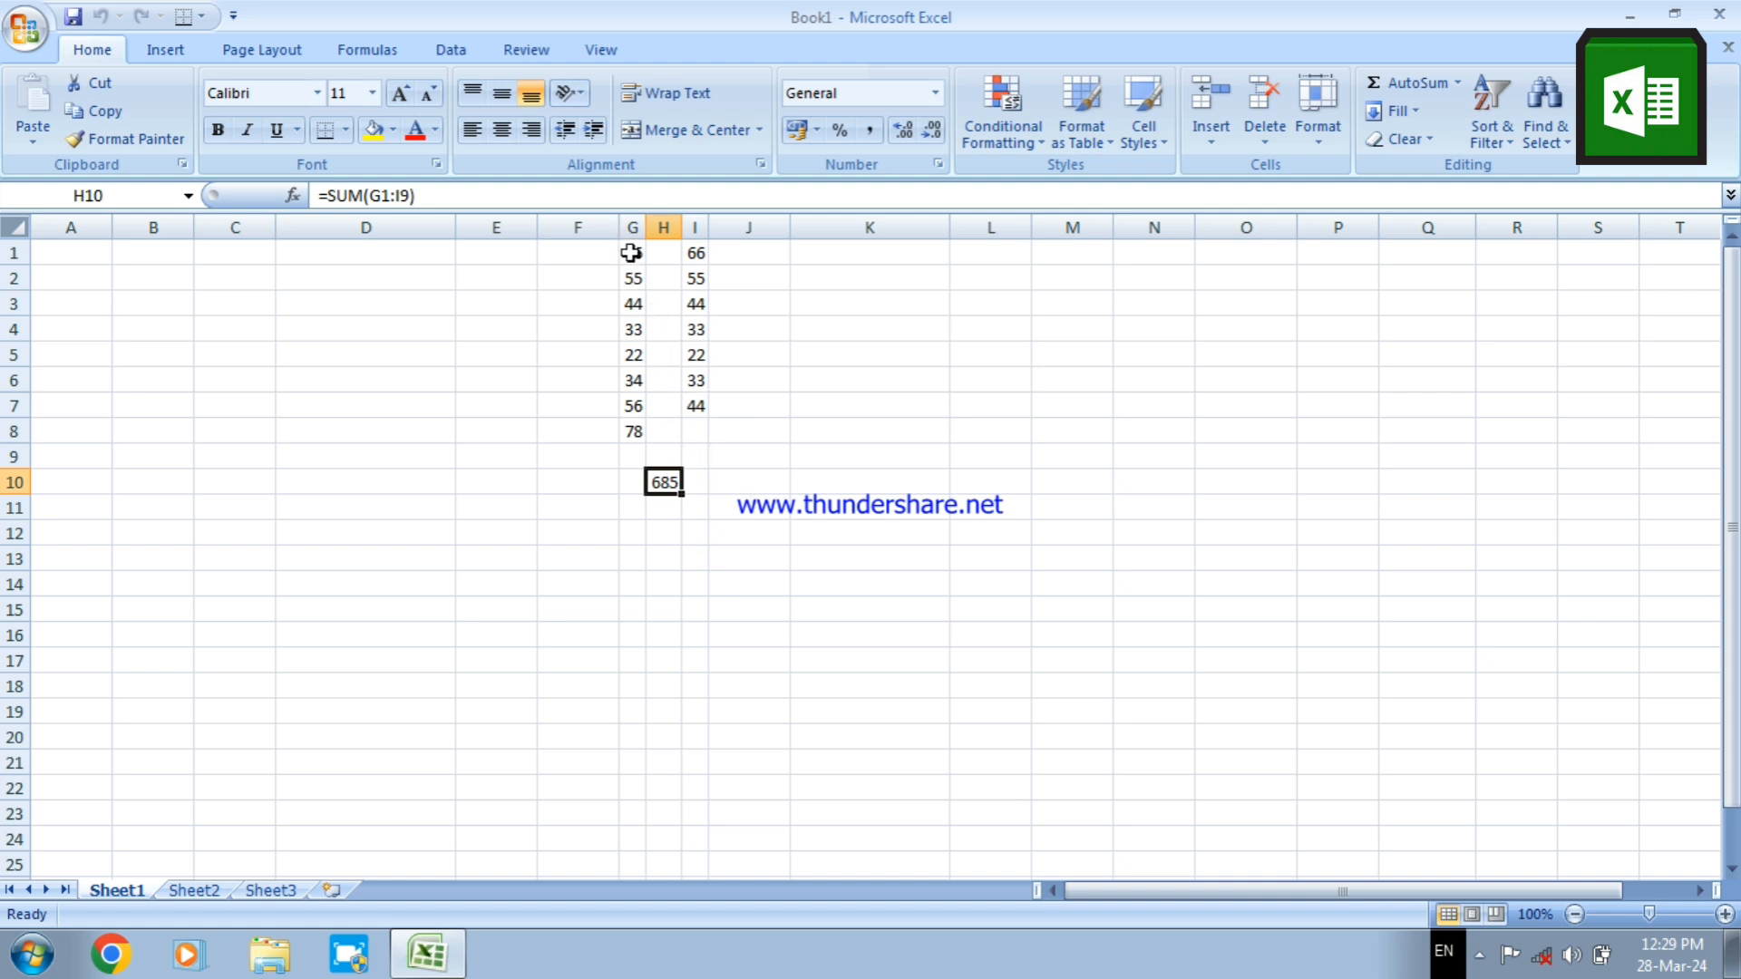
{"action": "left_click_drag", "start_coordinate": [630, 253], "coordinate": [689, 453]}
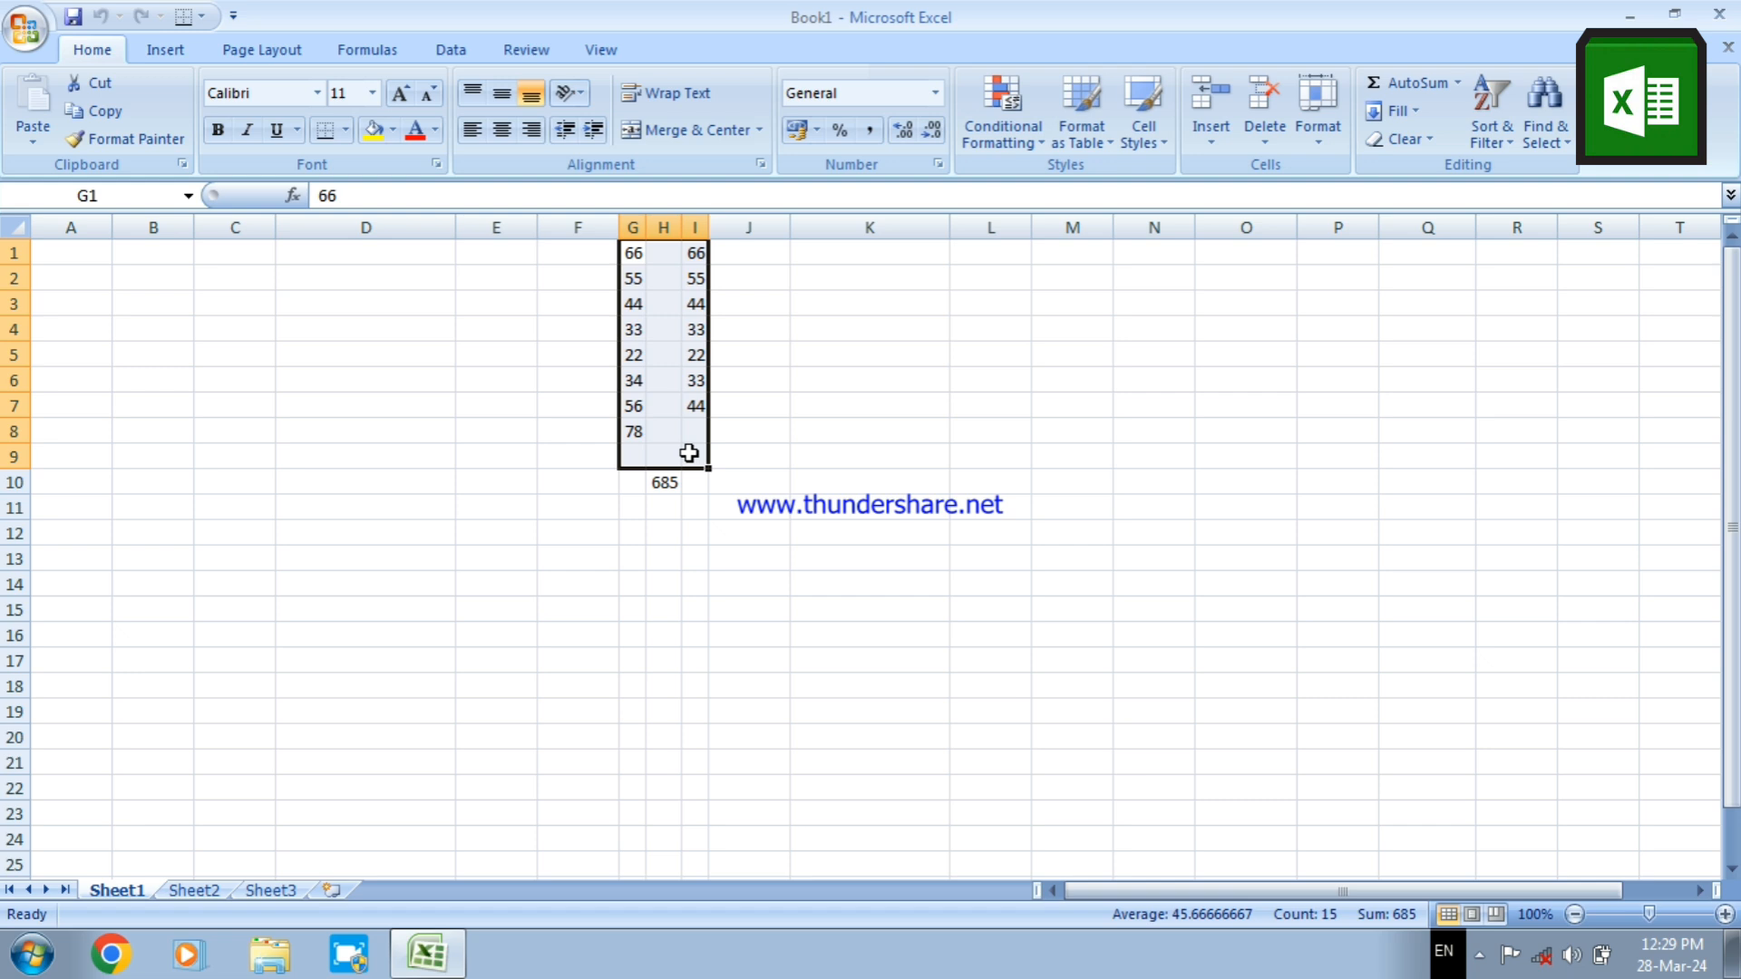
{"action": "left_click", "coordinate": [762, 436]}
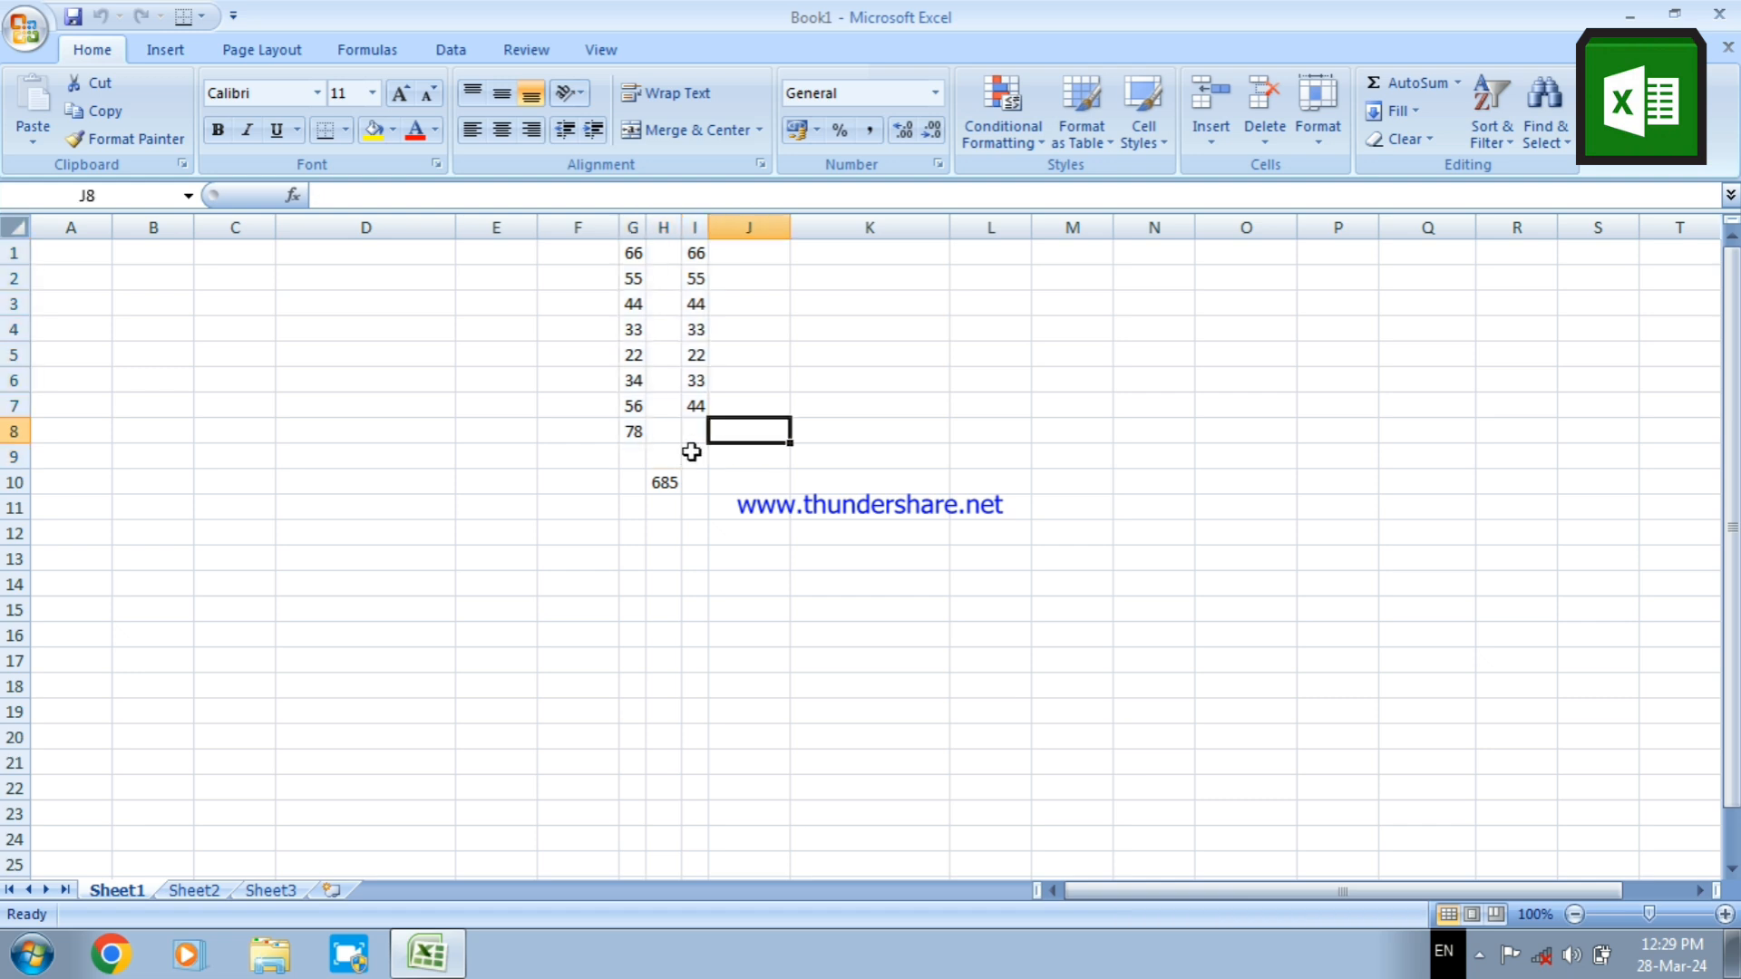
{"action": "left_click", "coordinate": [629, 262]}
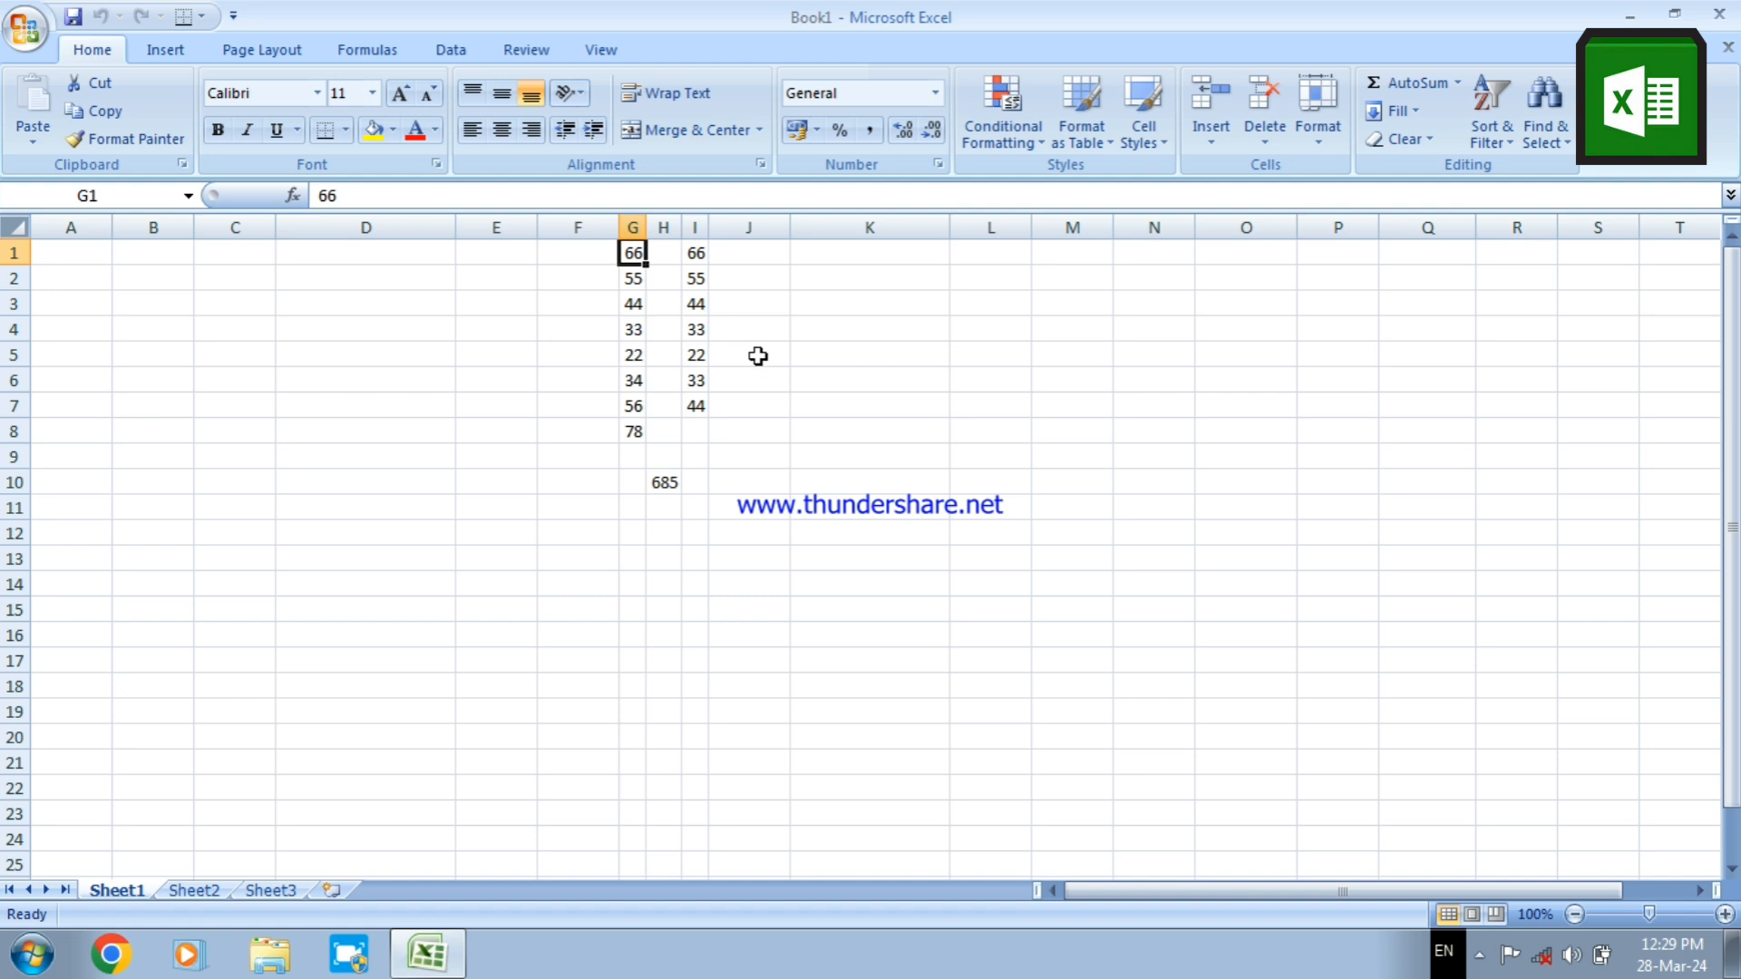
{"action": "left_click", "coordinate": [830, 355]}
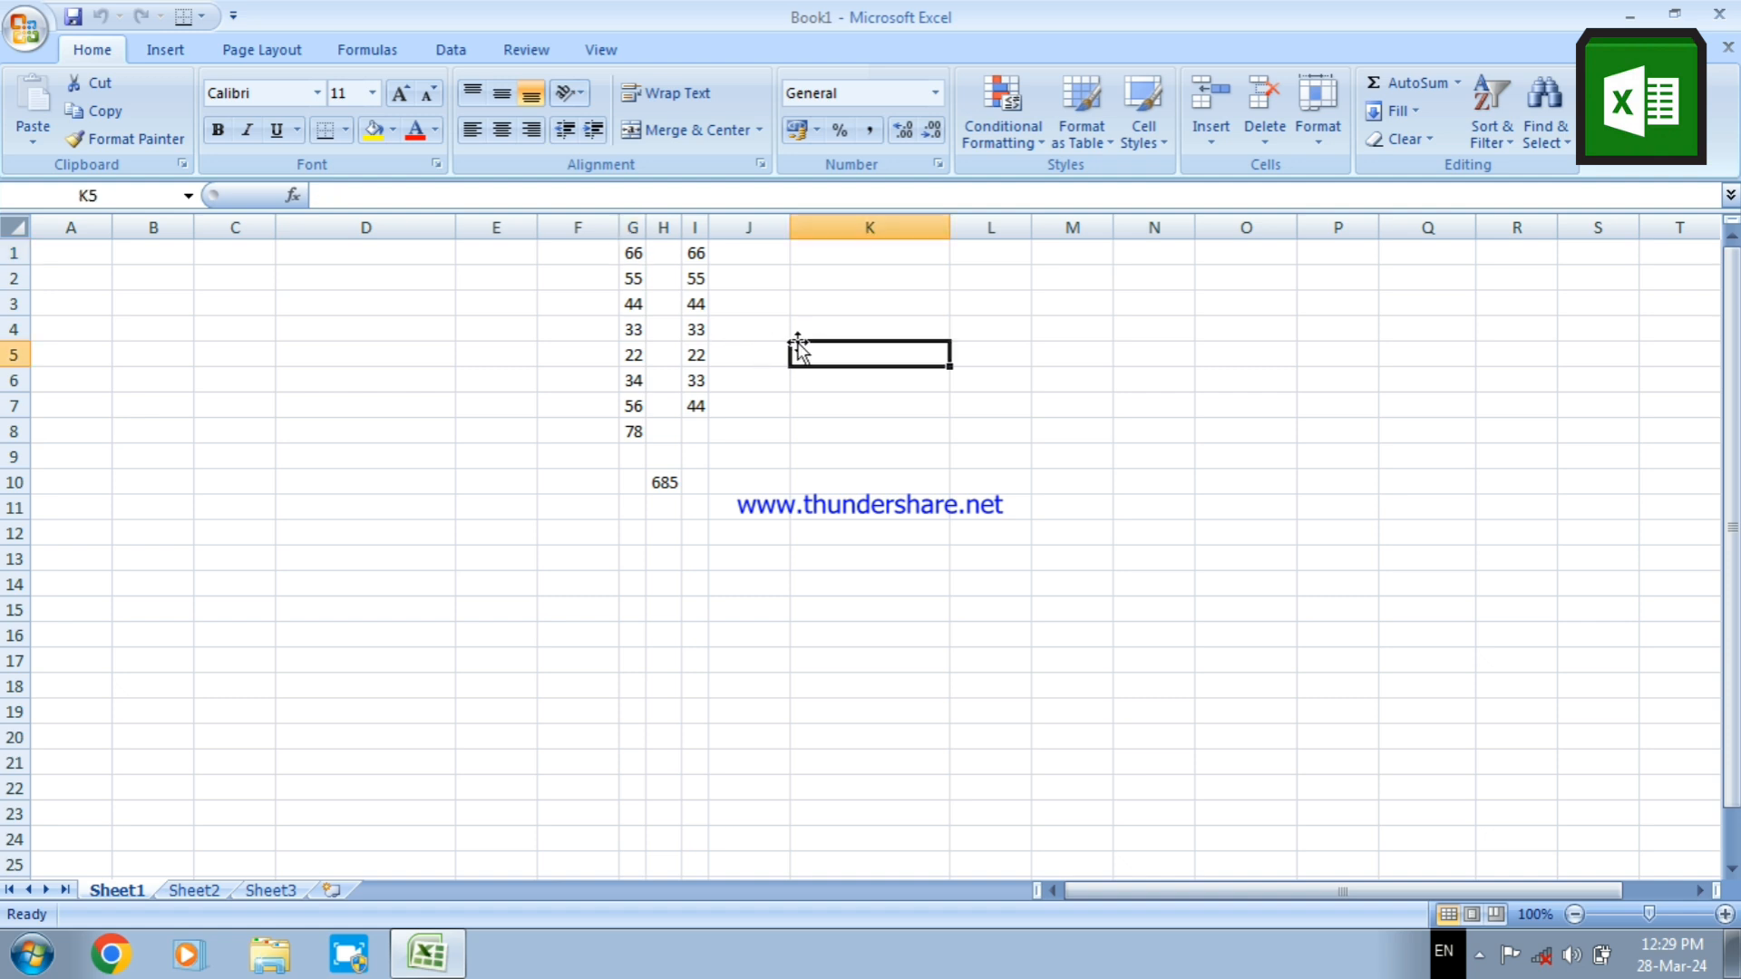
{"action": "left_click", "coordinate": [633, 257]}
{"action": "left_click", "coordinate": [694, 254]}
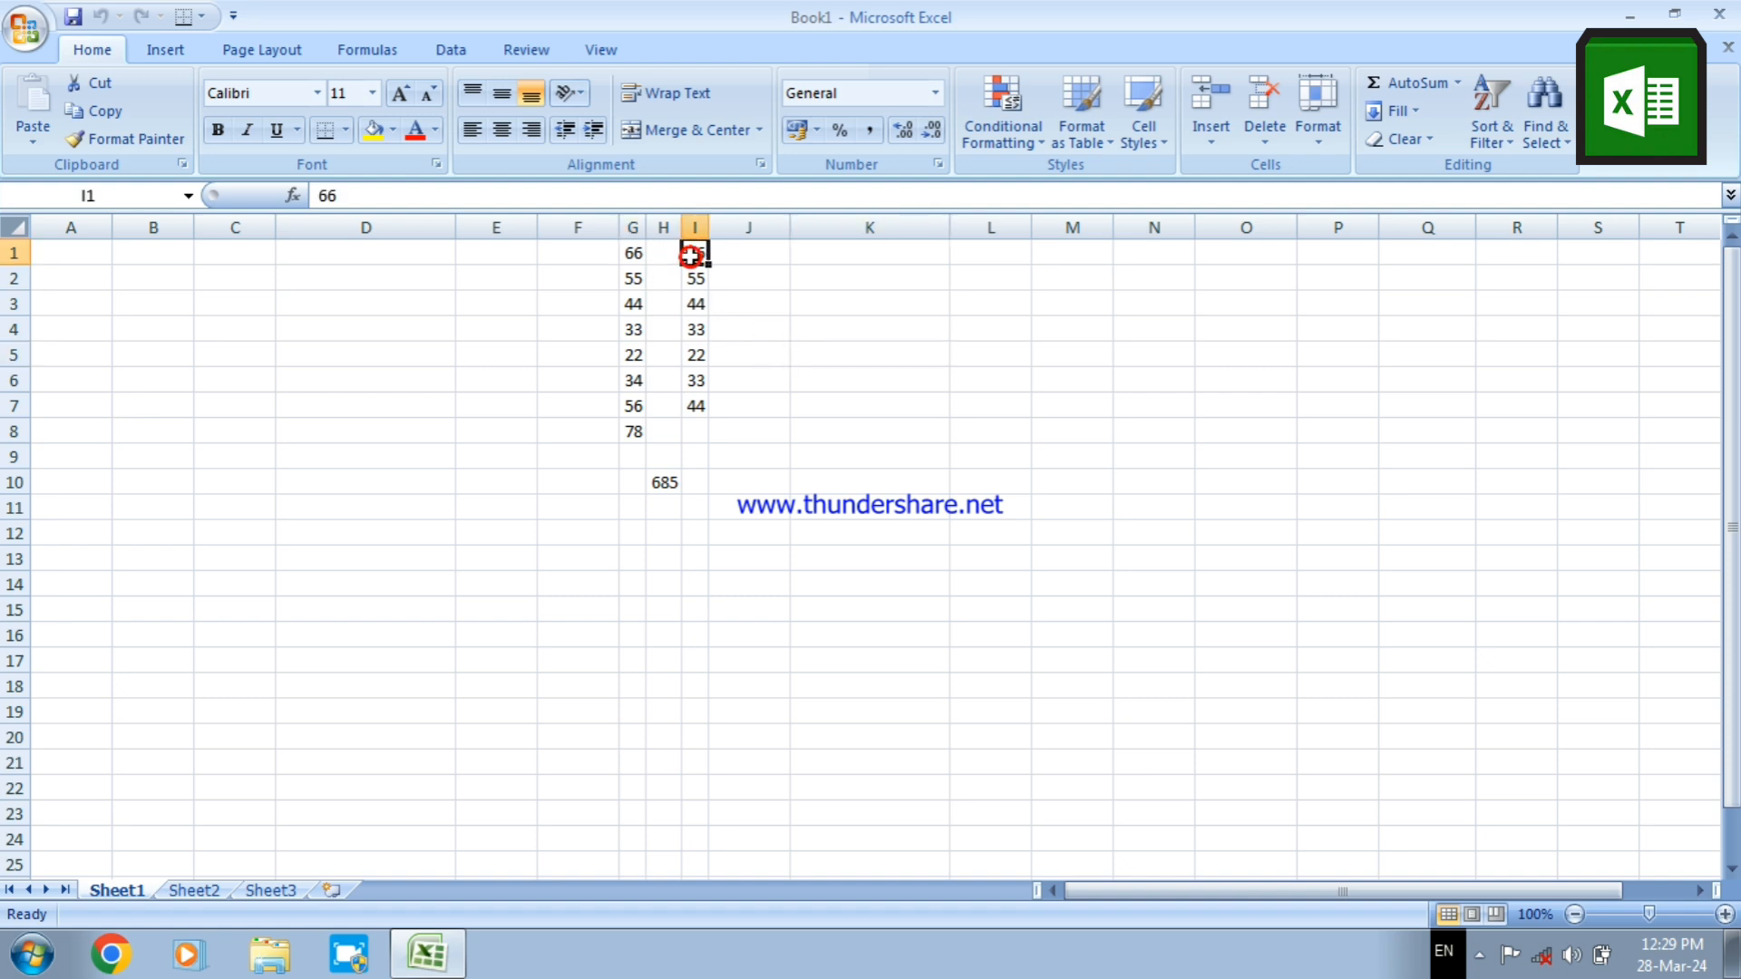
{"action": "left_click", "coordinate": [774, 363]}
{"action": "left_click", "coordinate": [925, 307]}
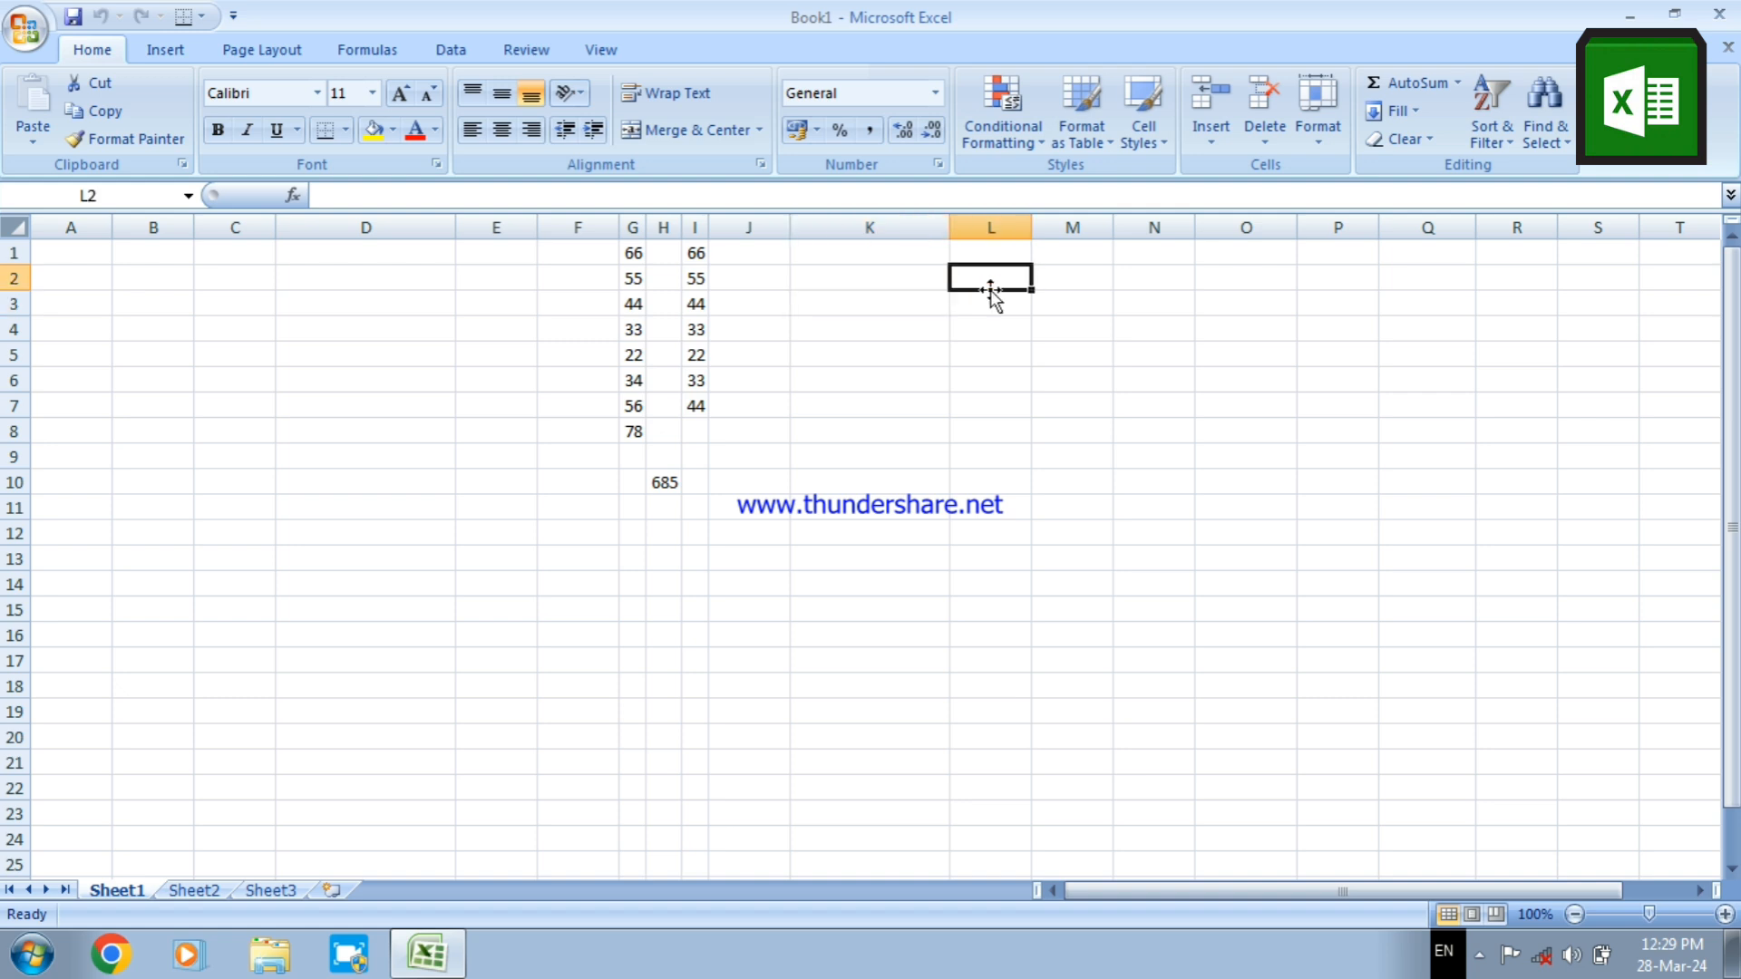
{"action": "left_click", "coordinate": [991, 377]}
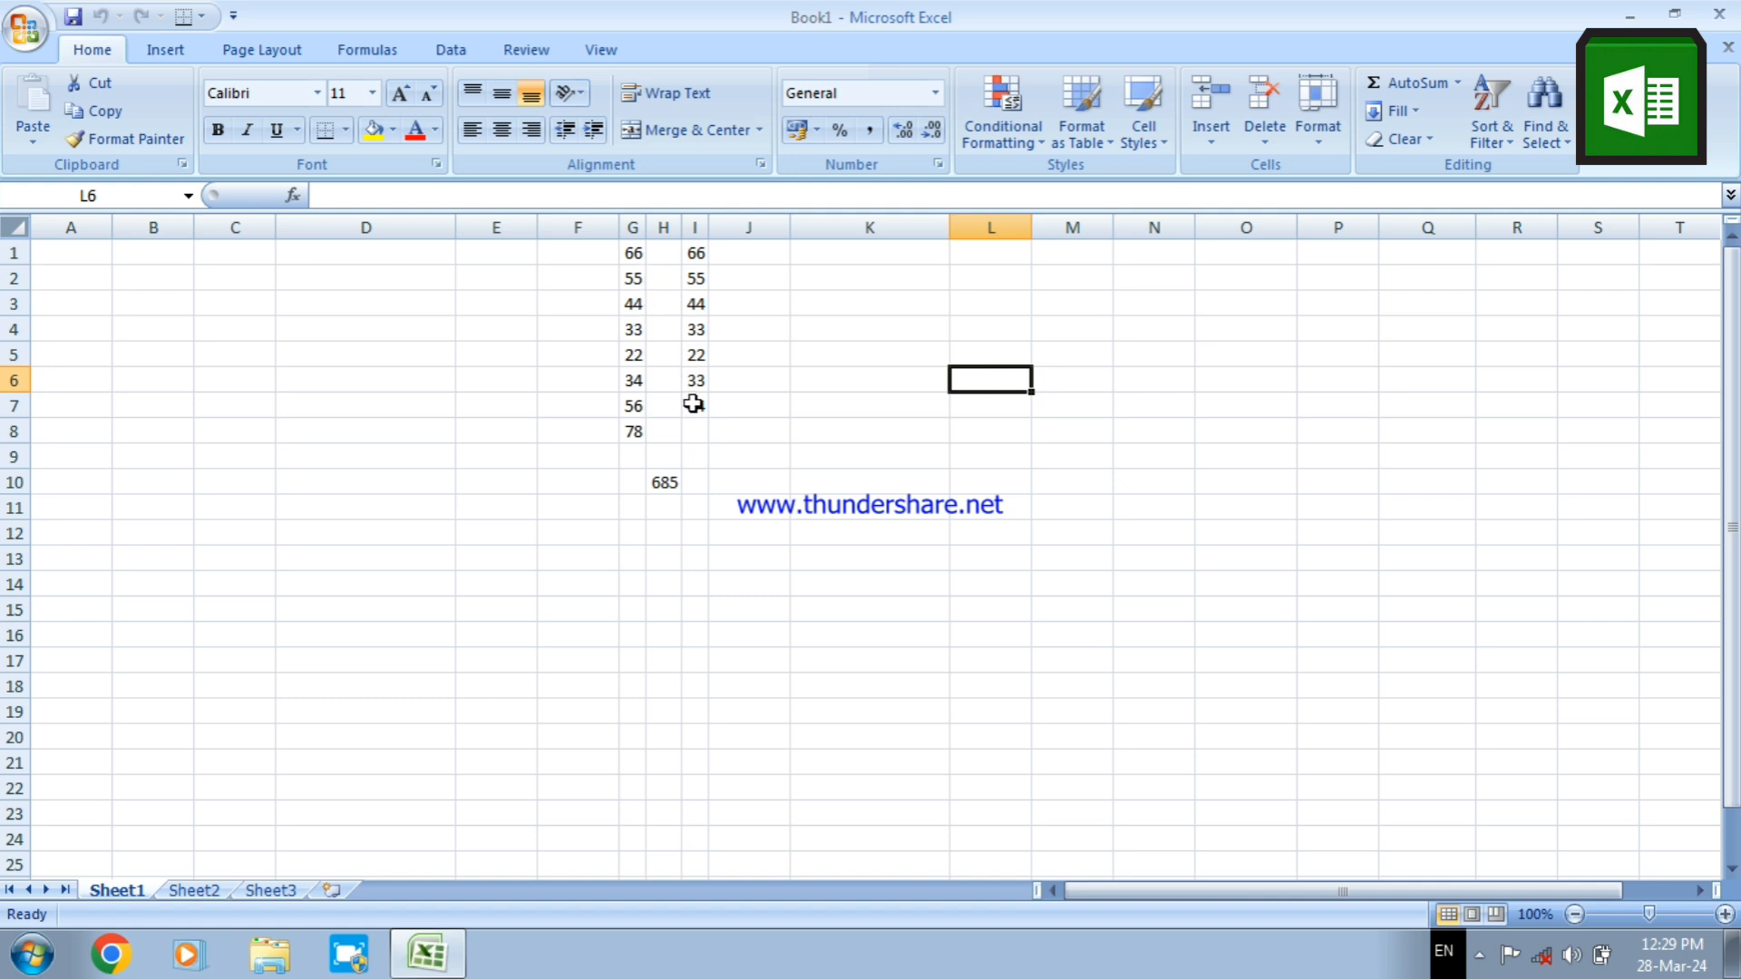
{"action": "left_click", "coordinate": [665, 485]}
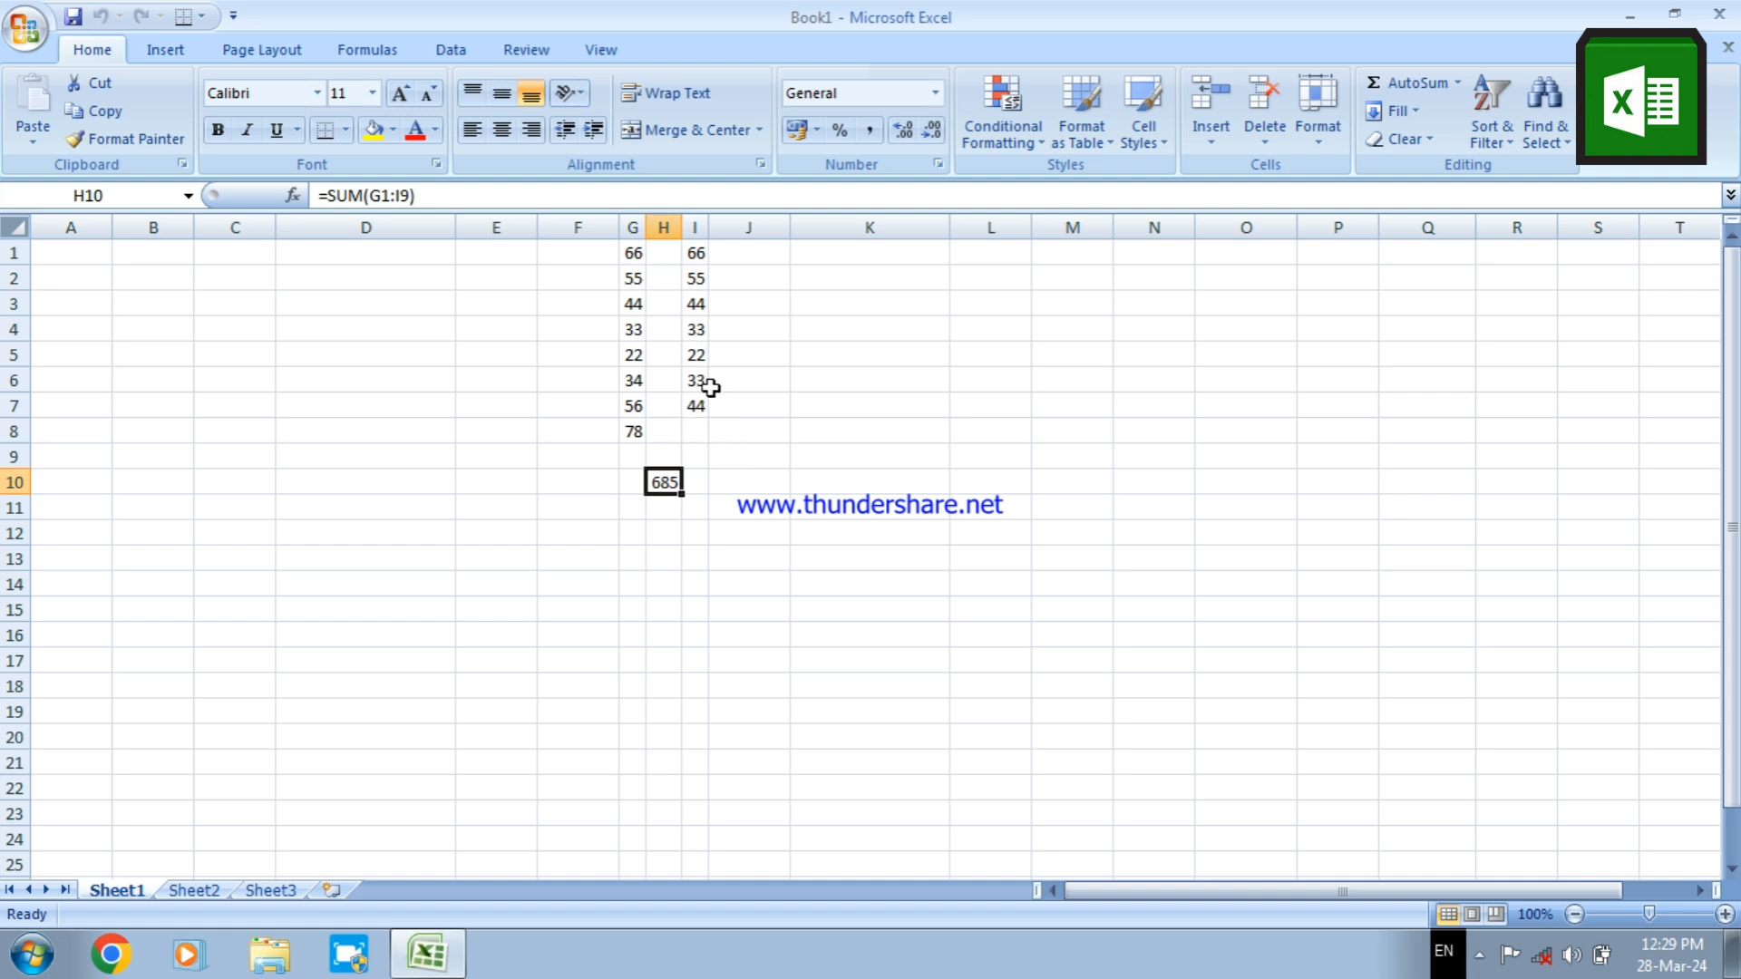
Change cell I5 to 44 and I3 to 454, and check the SUM formula in H10 against the edited column
{"action": "left_click", "coordinate": [697, 355]}
{"action": "type", "text": "44"}
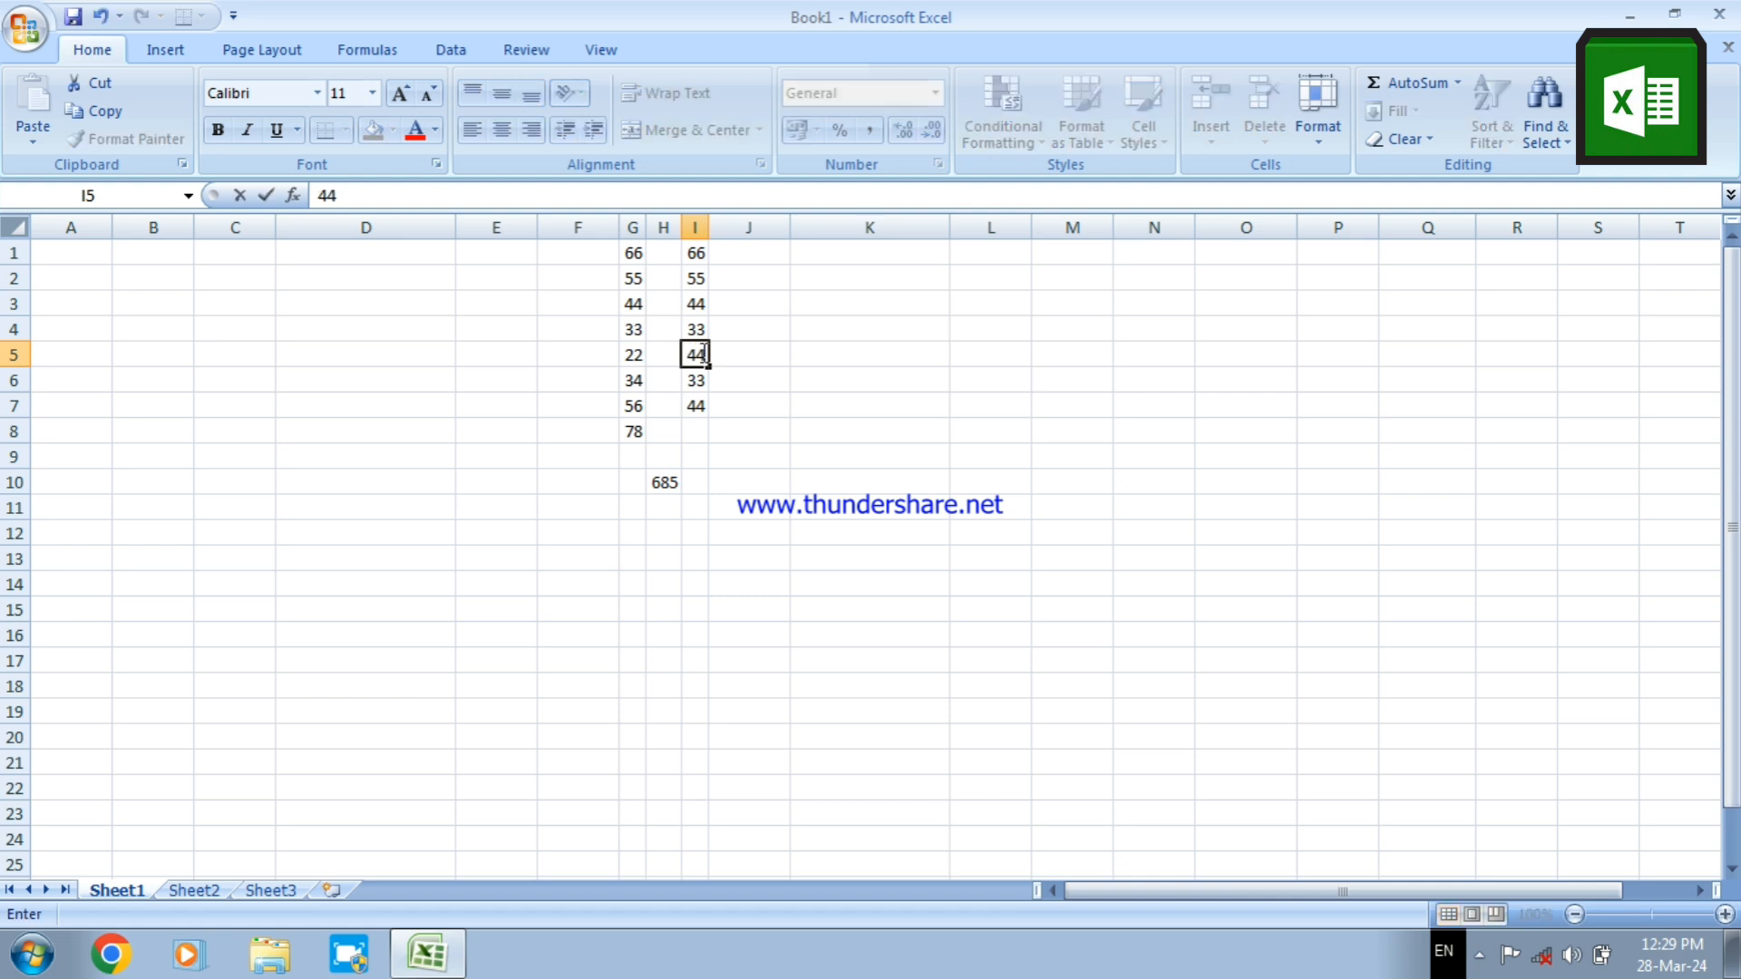
{"action": "key", "text": "Return"}
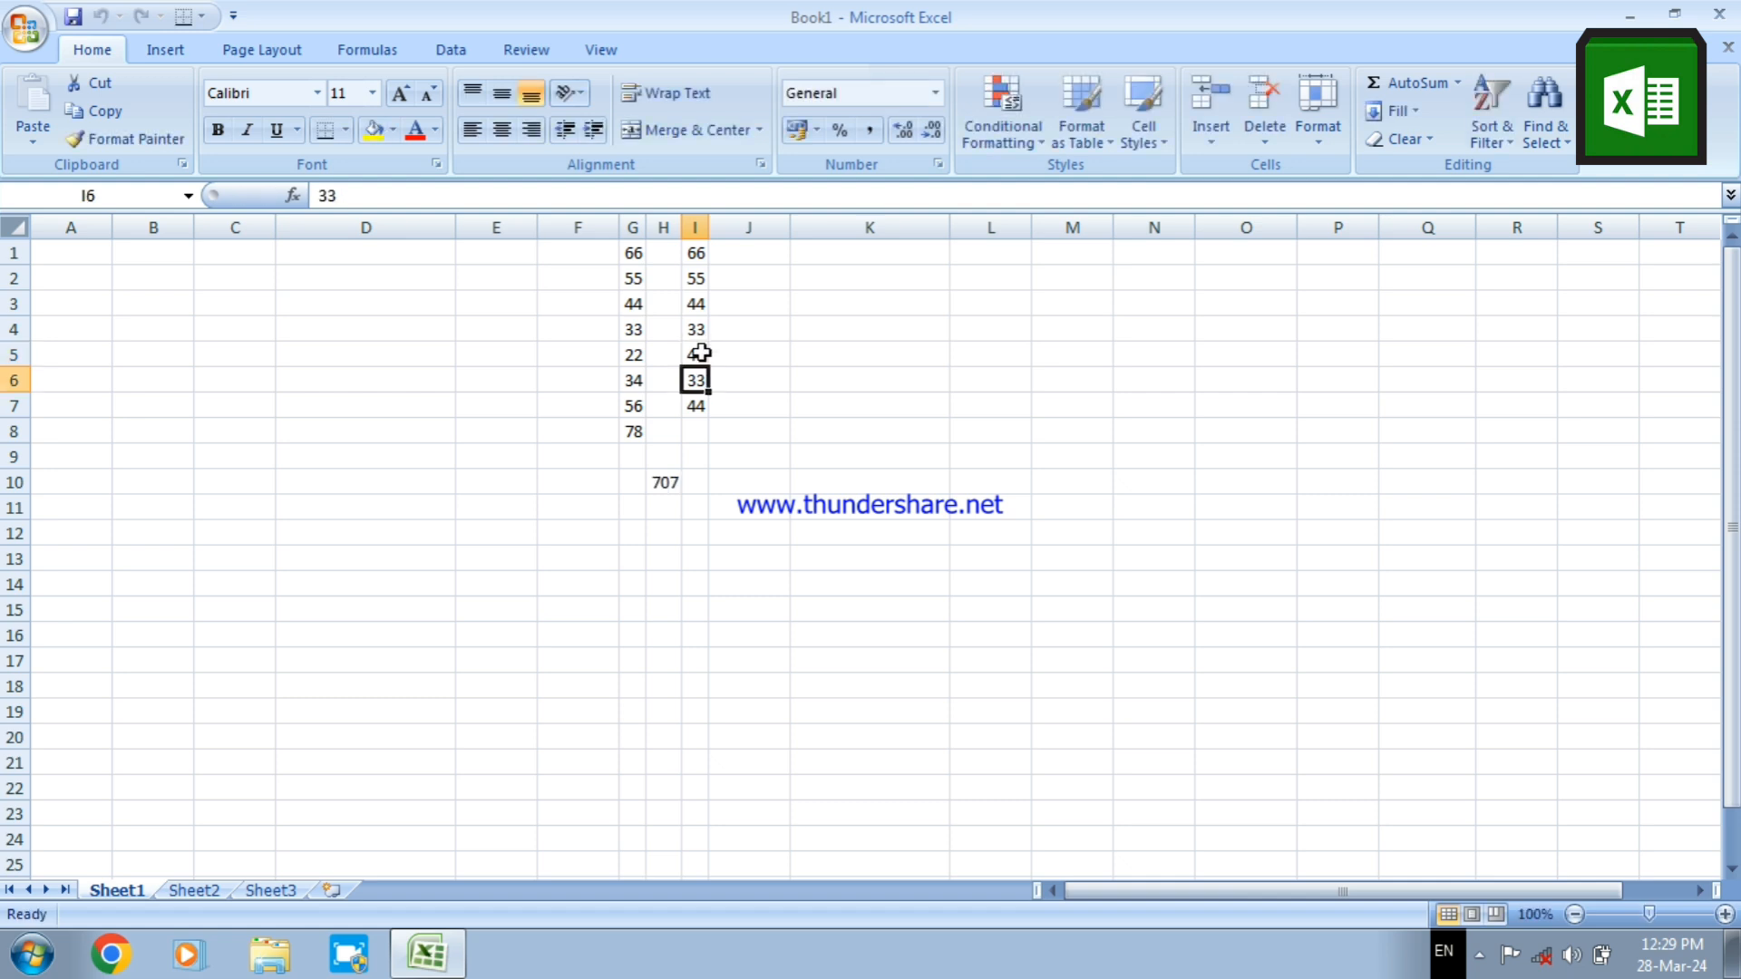
{"action": "left_click", "coordinate": [694, 303]}
{"action": "type", "text": "454"}
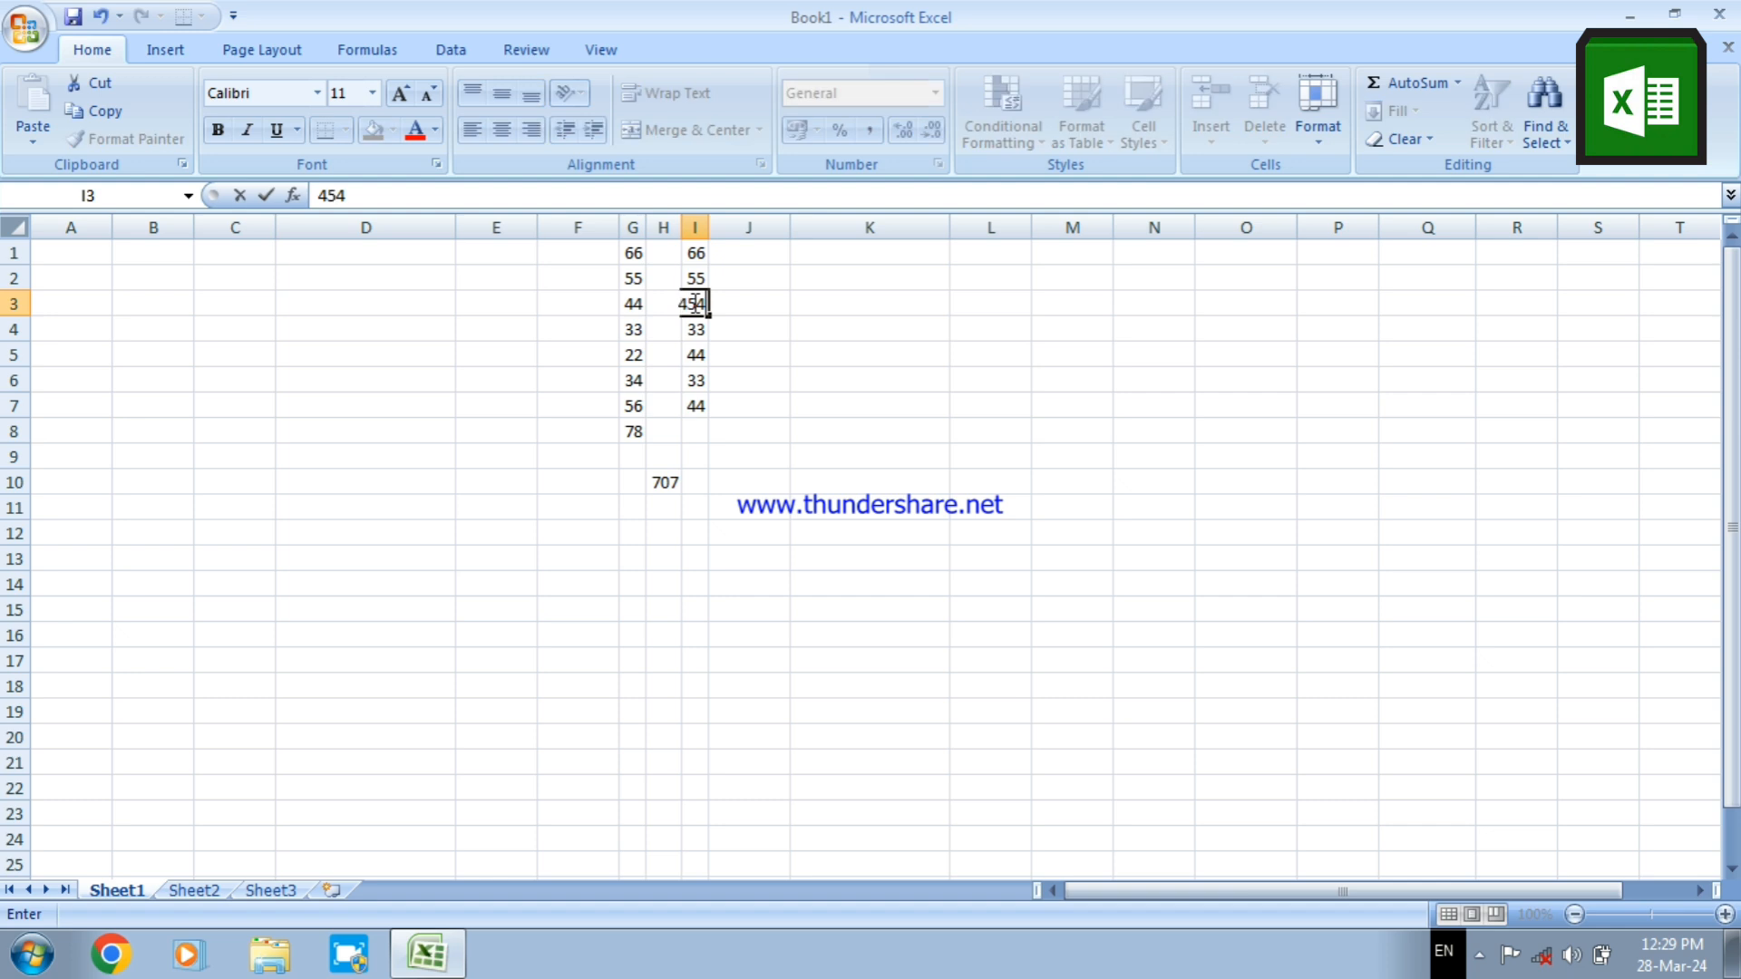
{"action": "key", "text": "Return"}
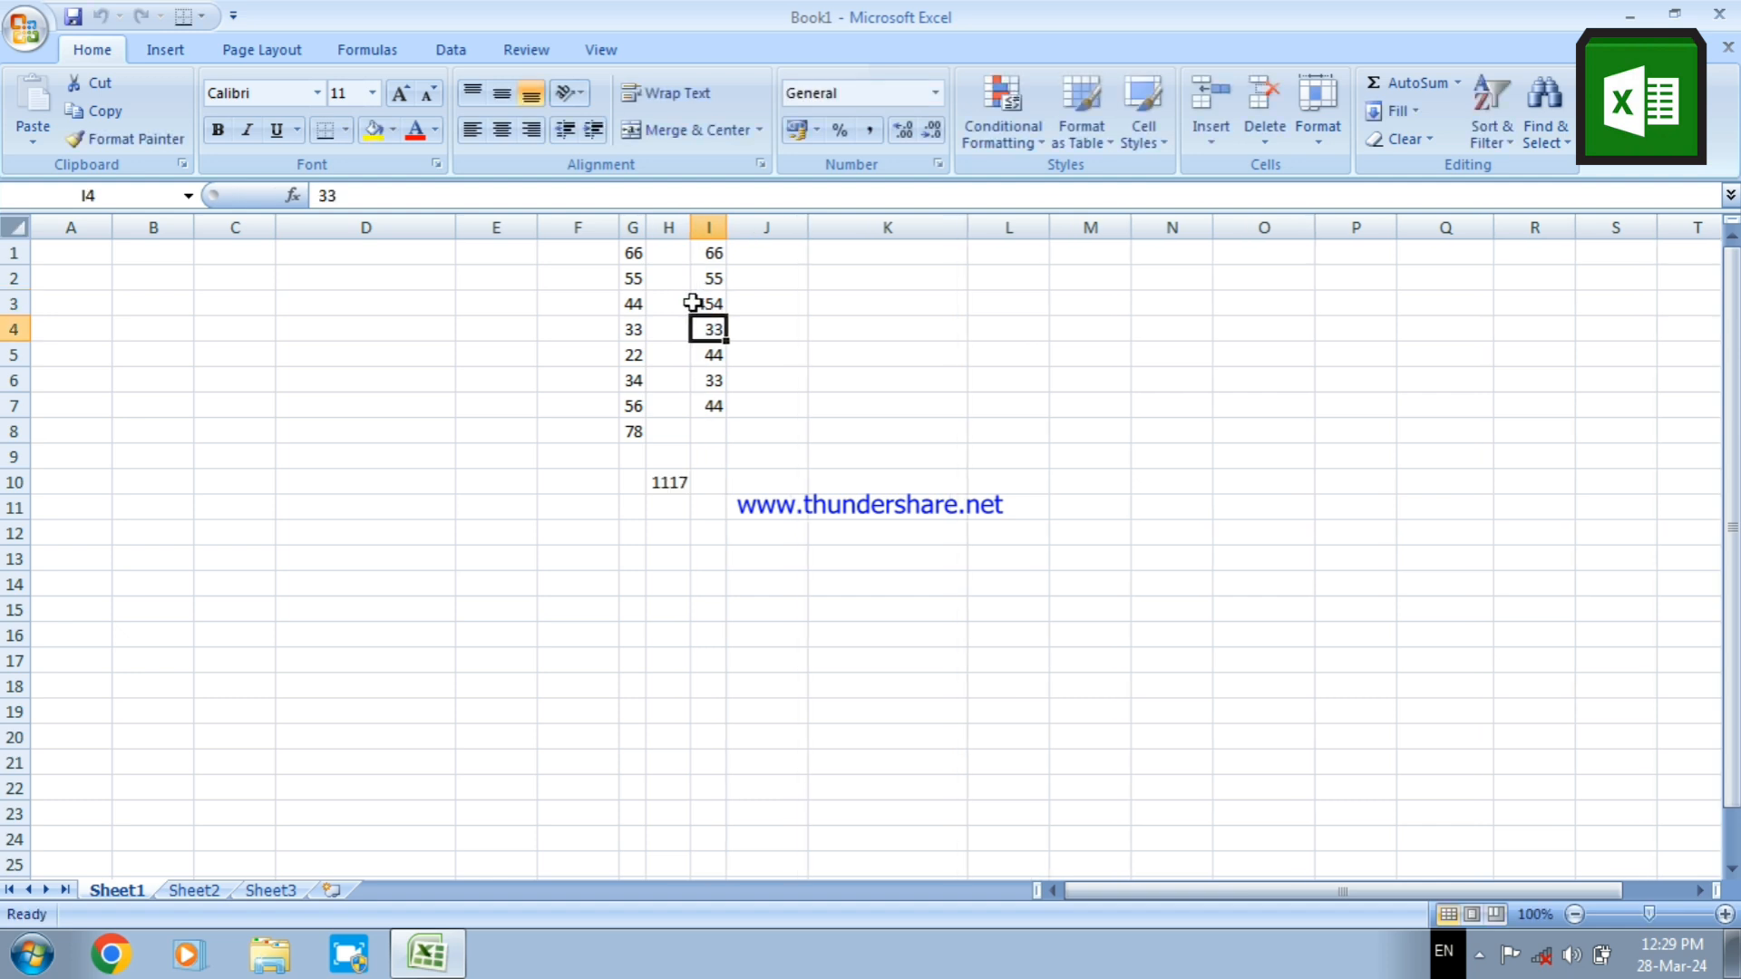
{"action": "left_click", "coordinate": [794, 426]}
{"action": "left_click", "coordinate": [666, 482]}
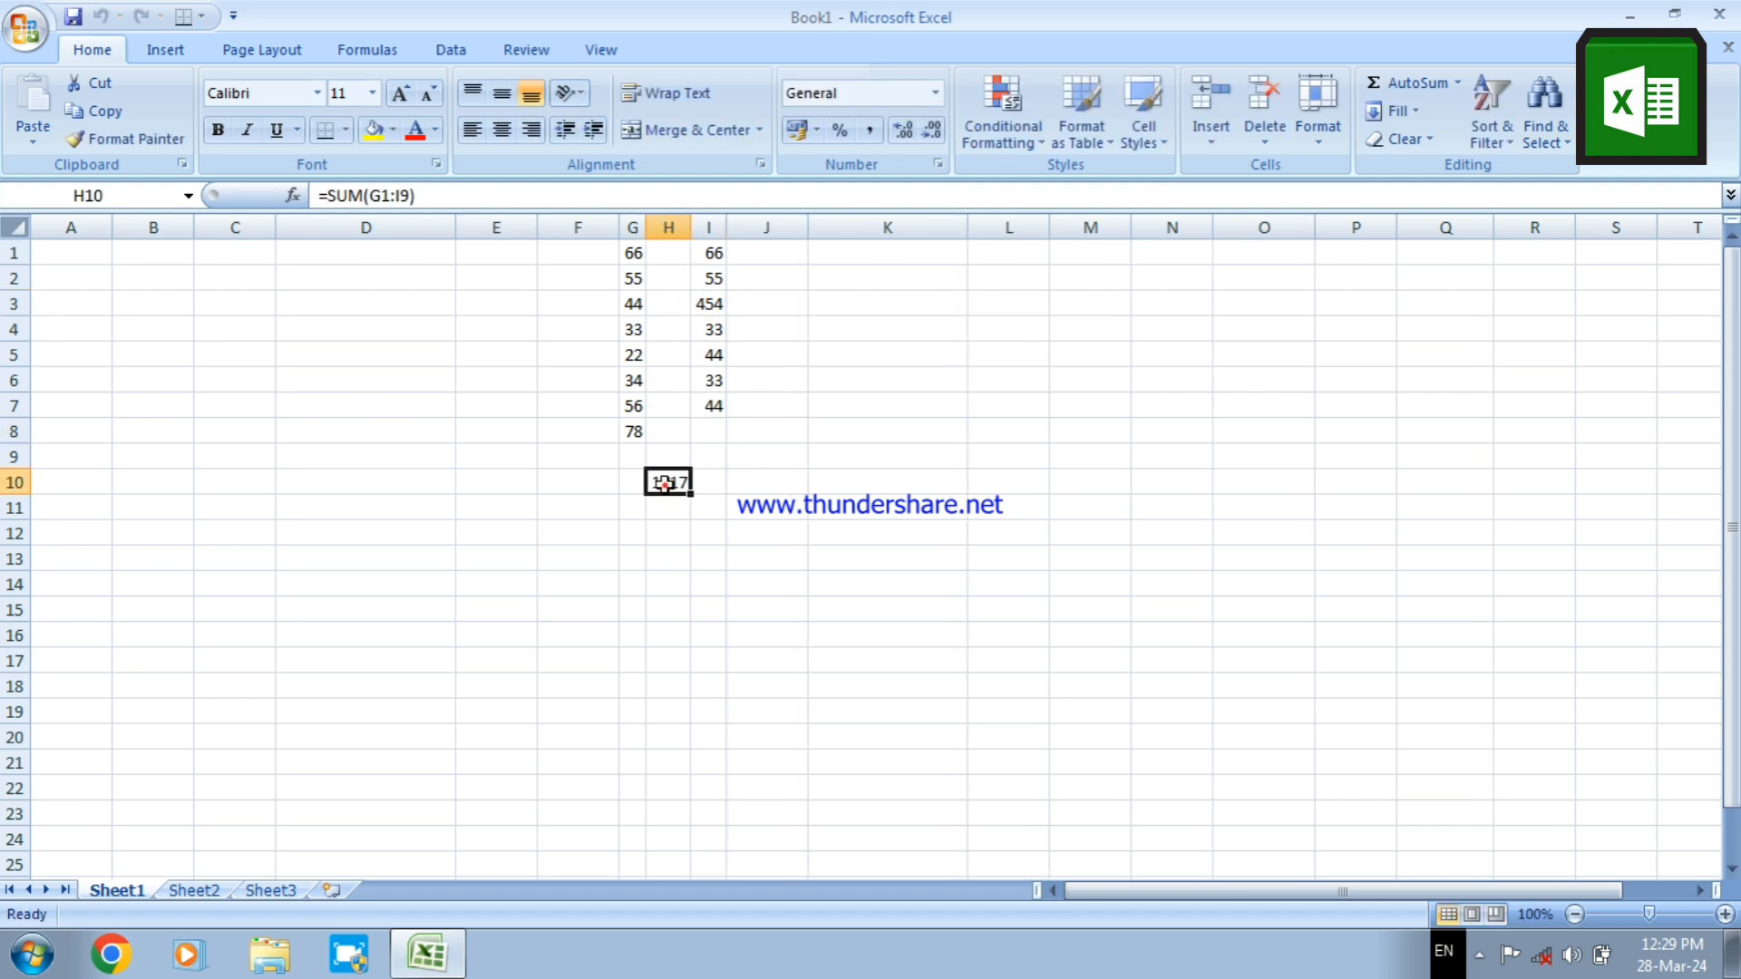
{"action": "left_click", "coordinate": [704, 302]}
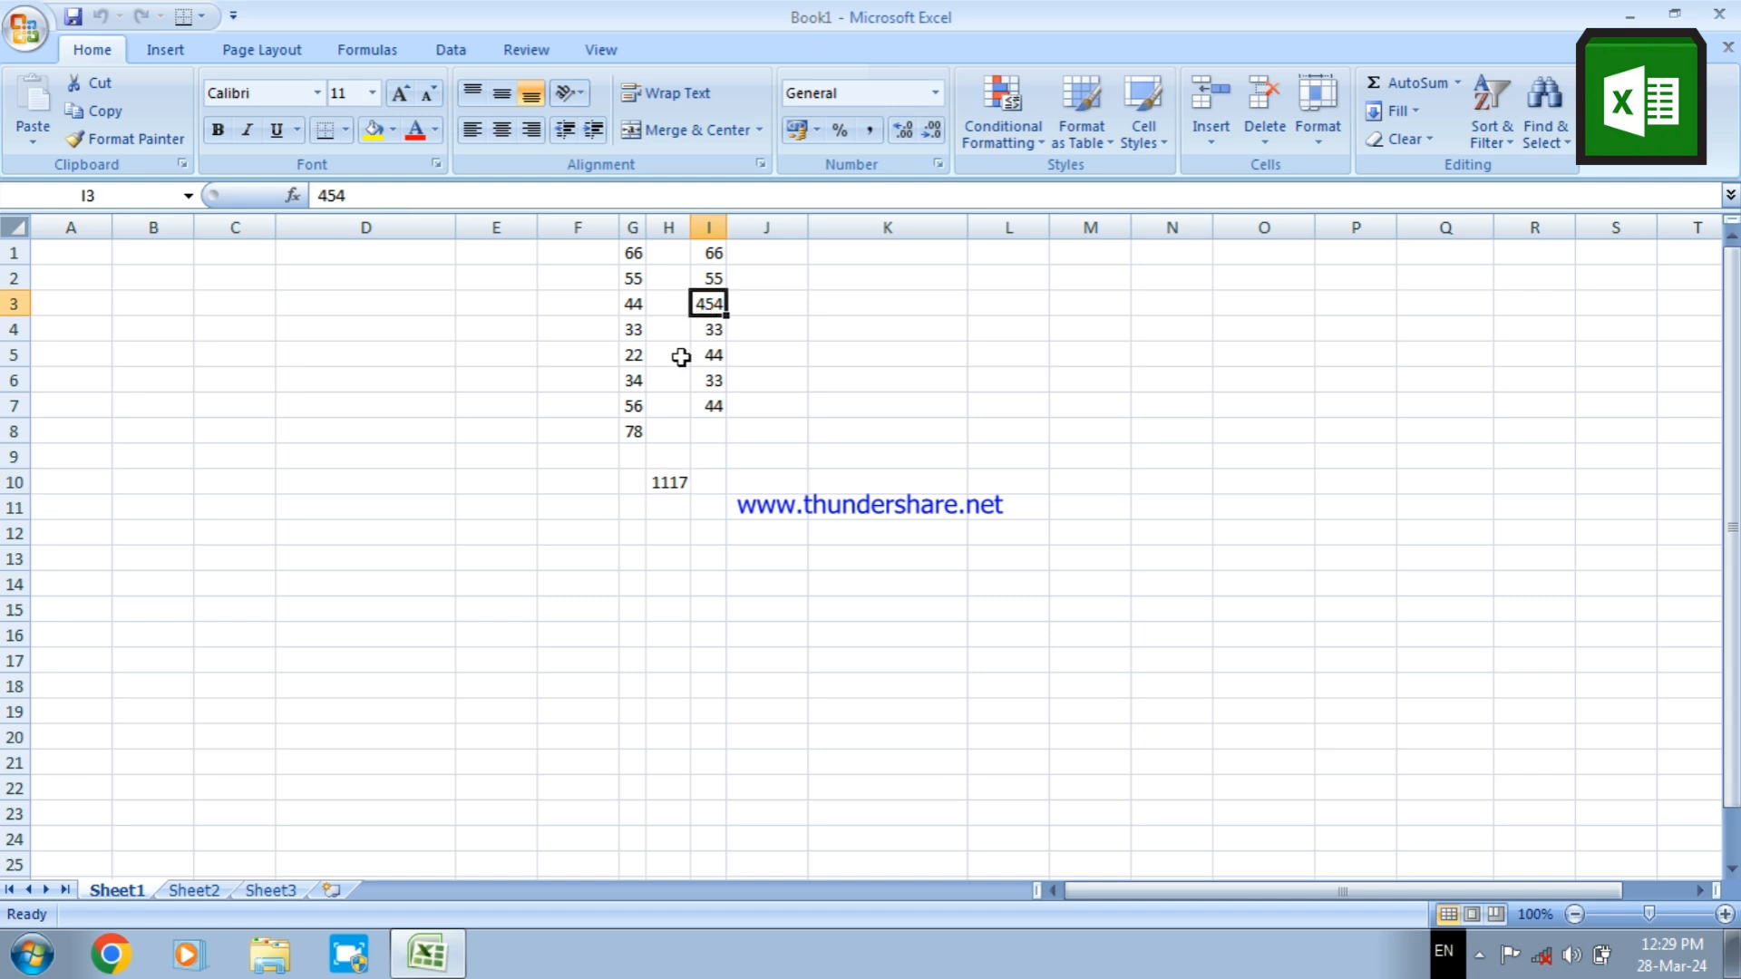
{"action": "left_click", "coordinate": [670, 482]}
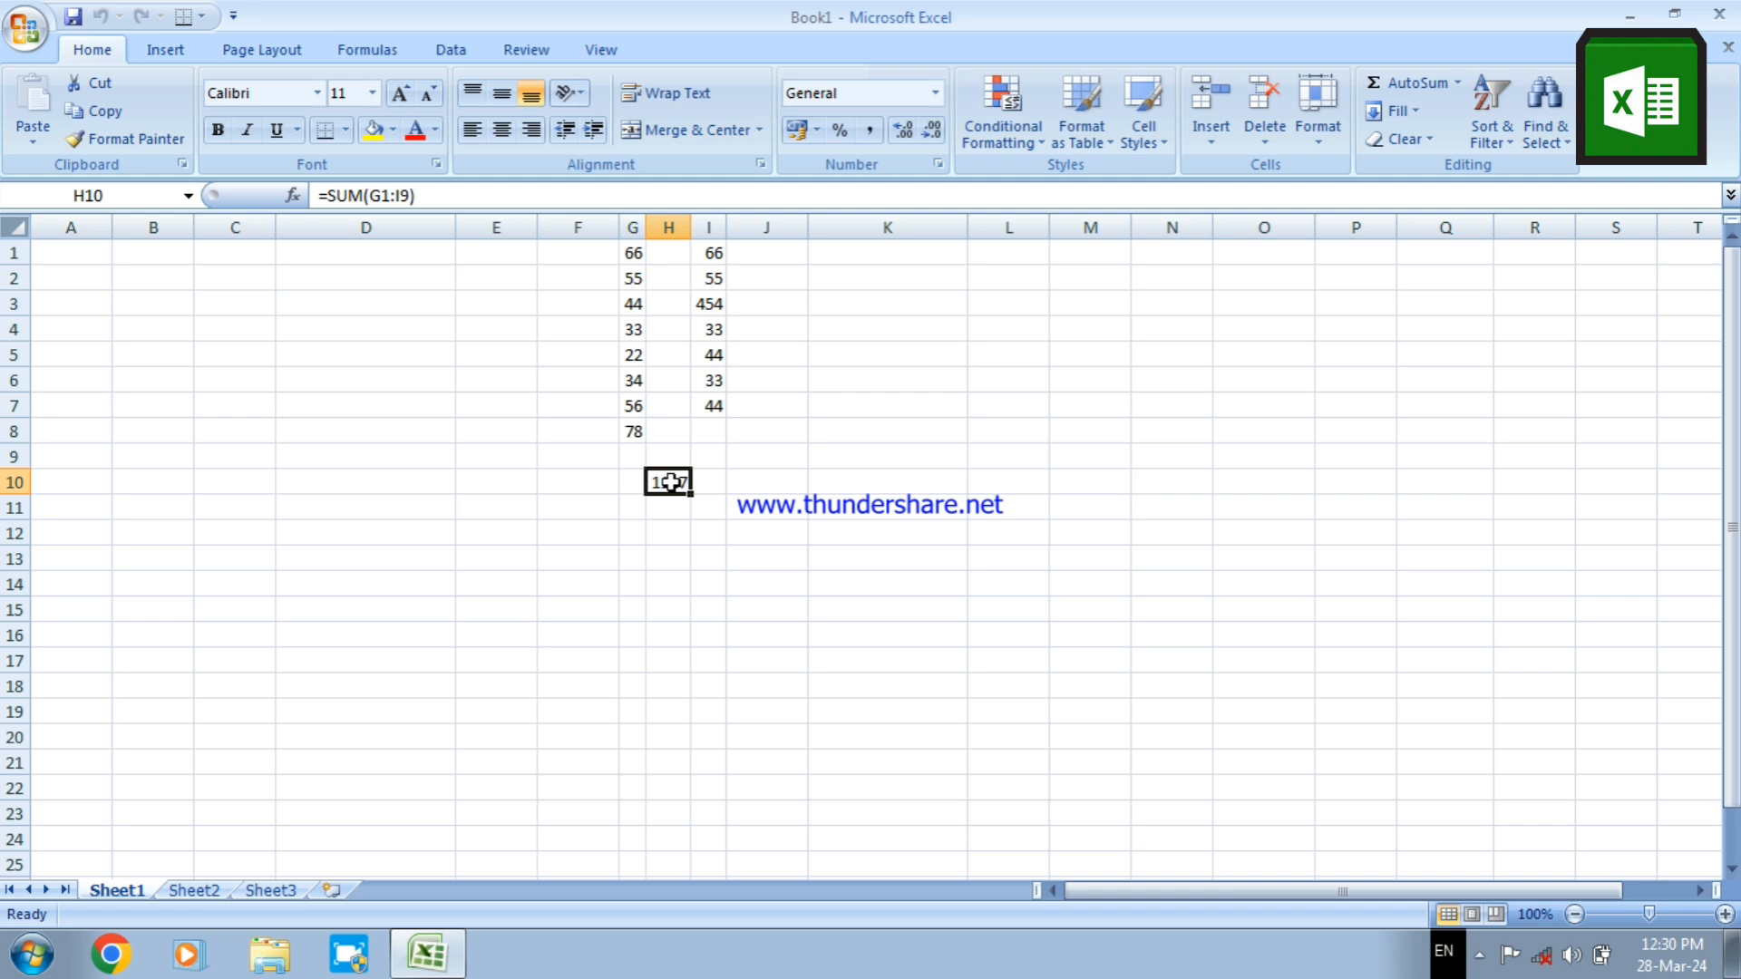
Enter the numbers 5, 4, 5, 6, 6, 7 and 8 down cells H3 to H9, inside the summed range
{"action": "left_click", "coordinate": [675, 312]}
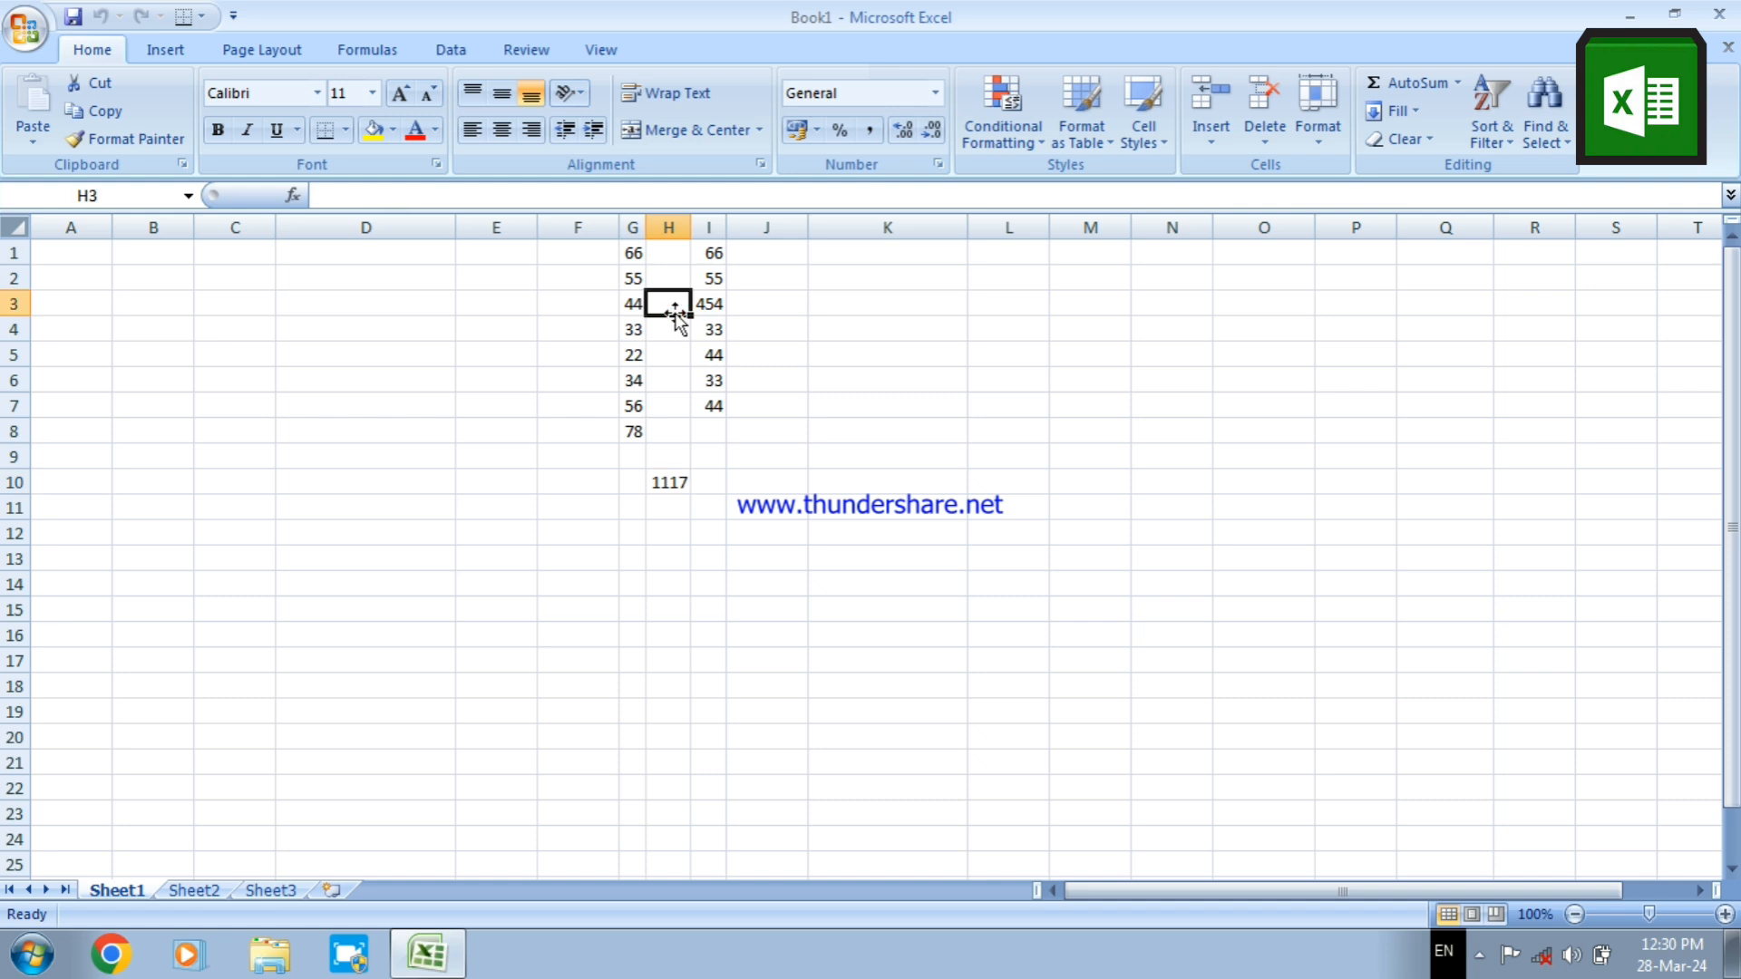
{"action": "type", "text": "5"}
{"action": "key", "text": "Return"}
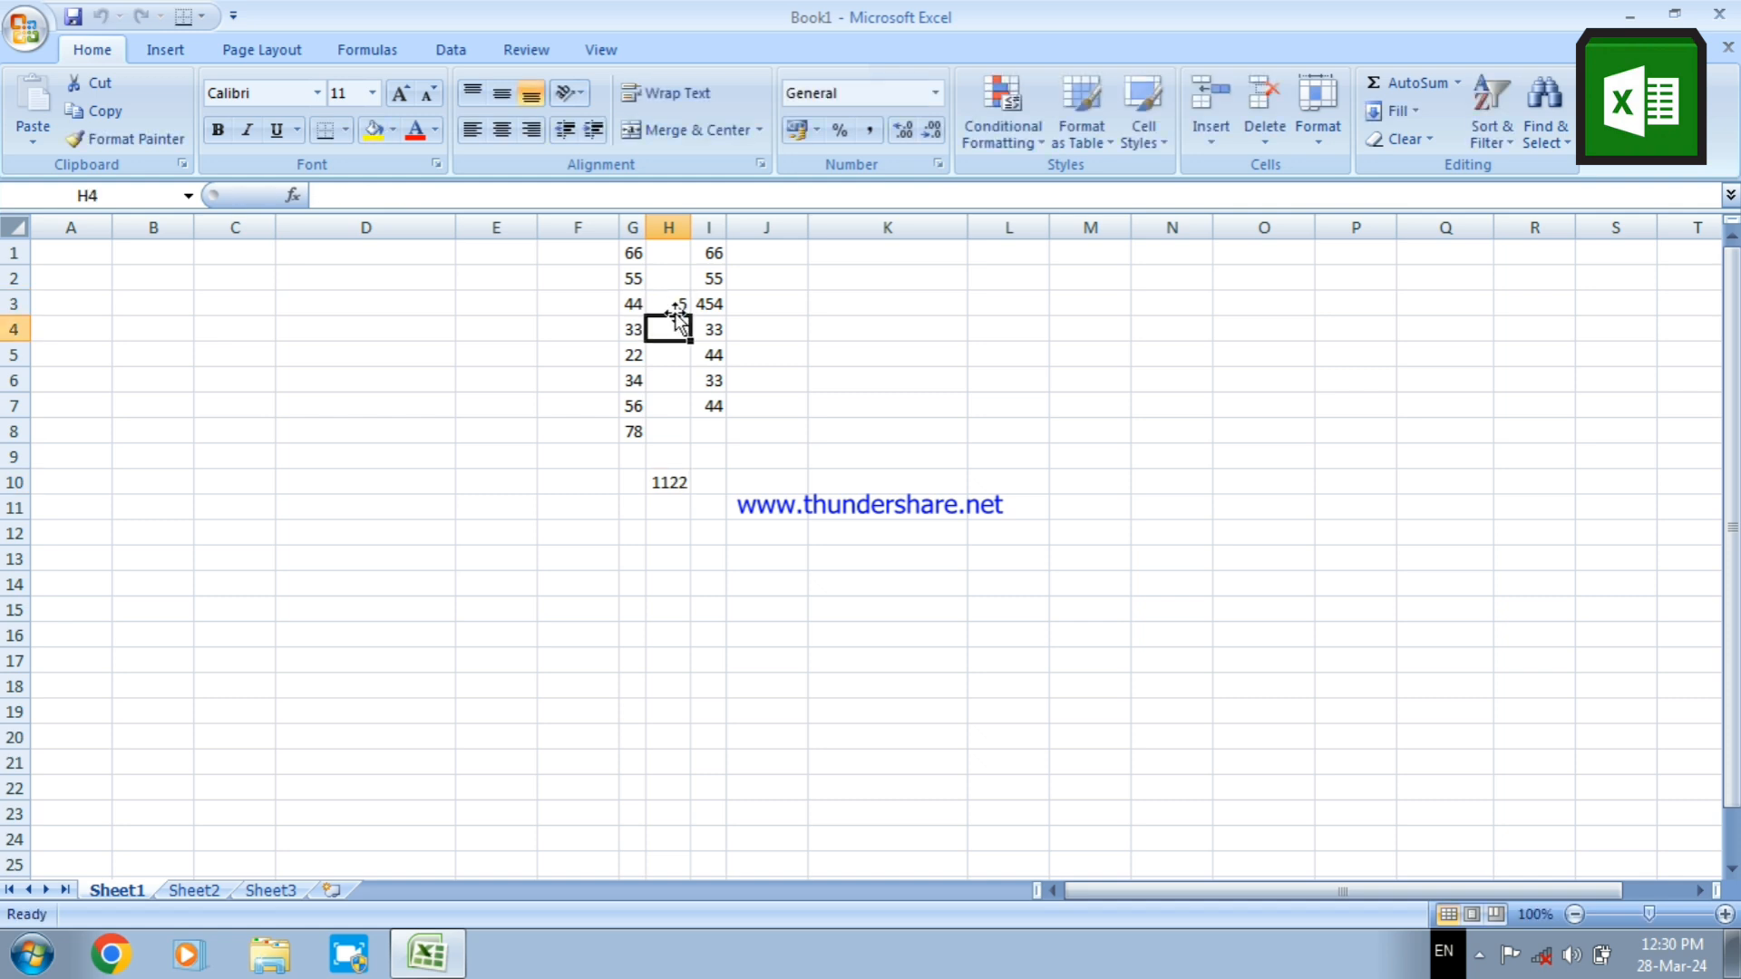
{"action": "type", "text": "4"}
{"action": "key", "text": "Return"}
{"action": "type", "text": "5"}
{"action": "key", "text": "Return"}
{"action": "type", "text": "6"}
{"action": "key", "text": "Return"}
{"action": "type", "text": "6"}
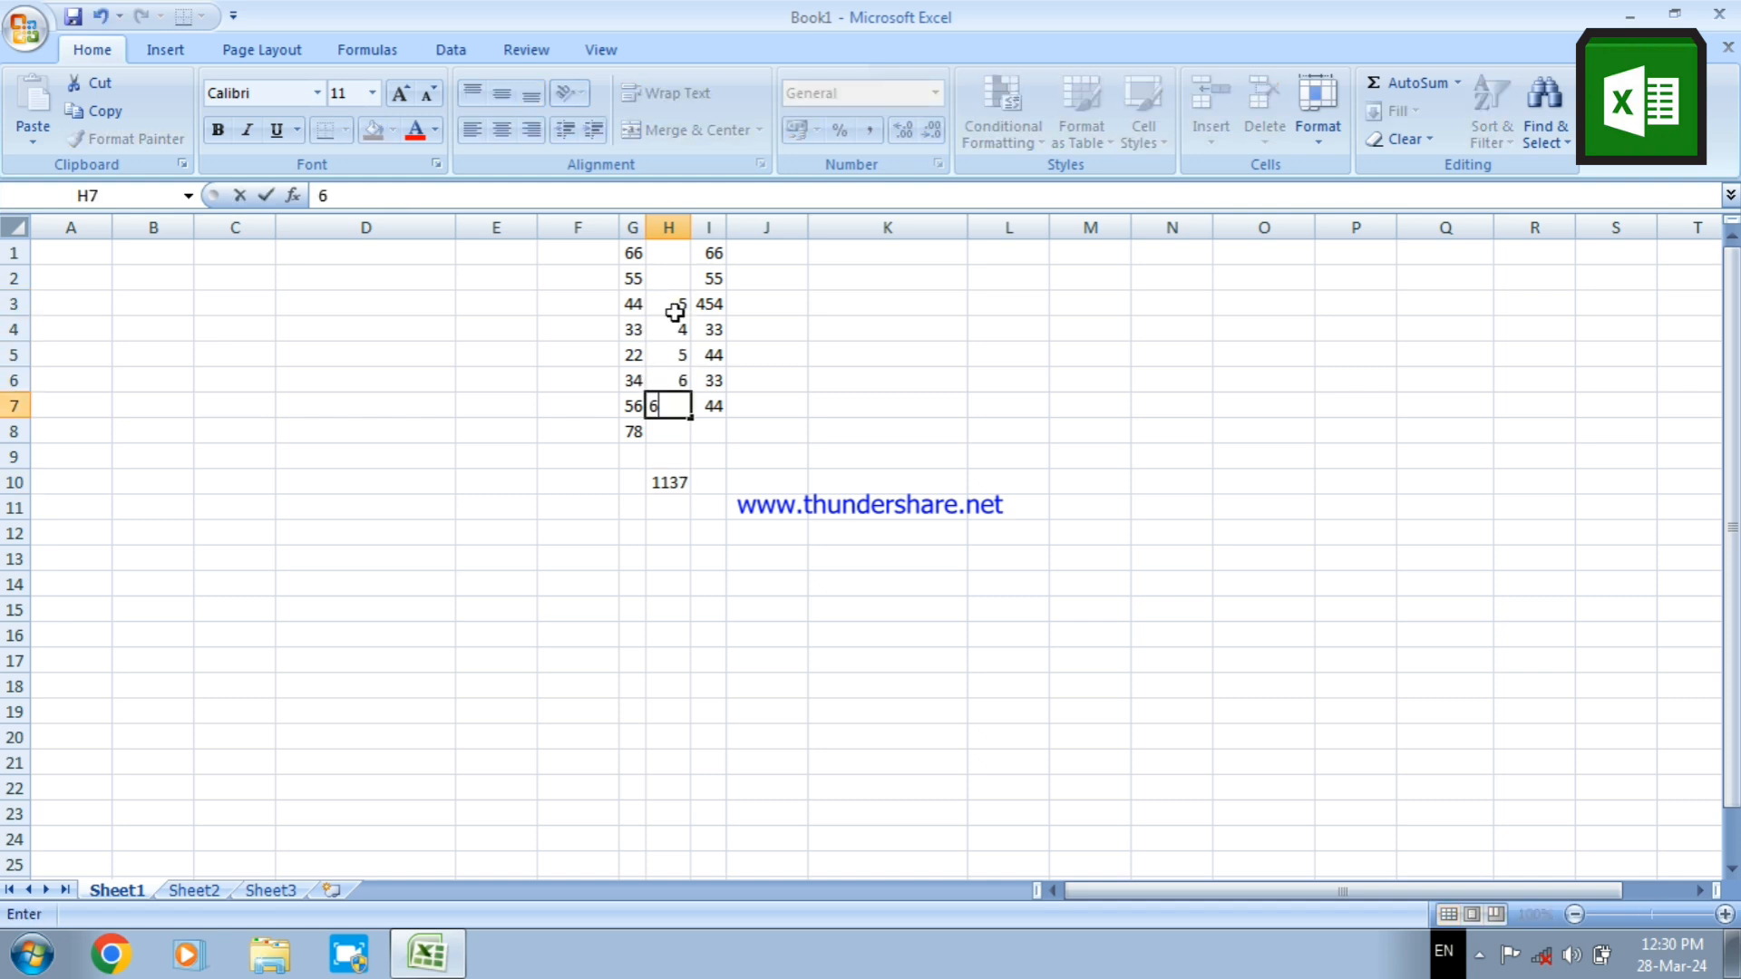
{"action": "key", "text": "Return"}
{"action": "type", "text": "7"}
{"action": "key", "text": "Return"}
{"action": "type", "text": "8"}
{"action": "key", "text": "Return"}
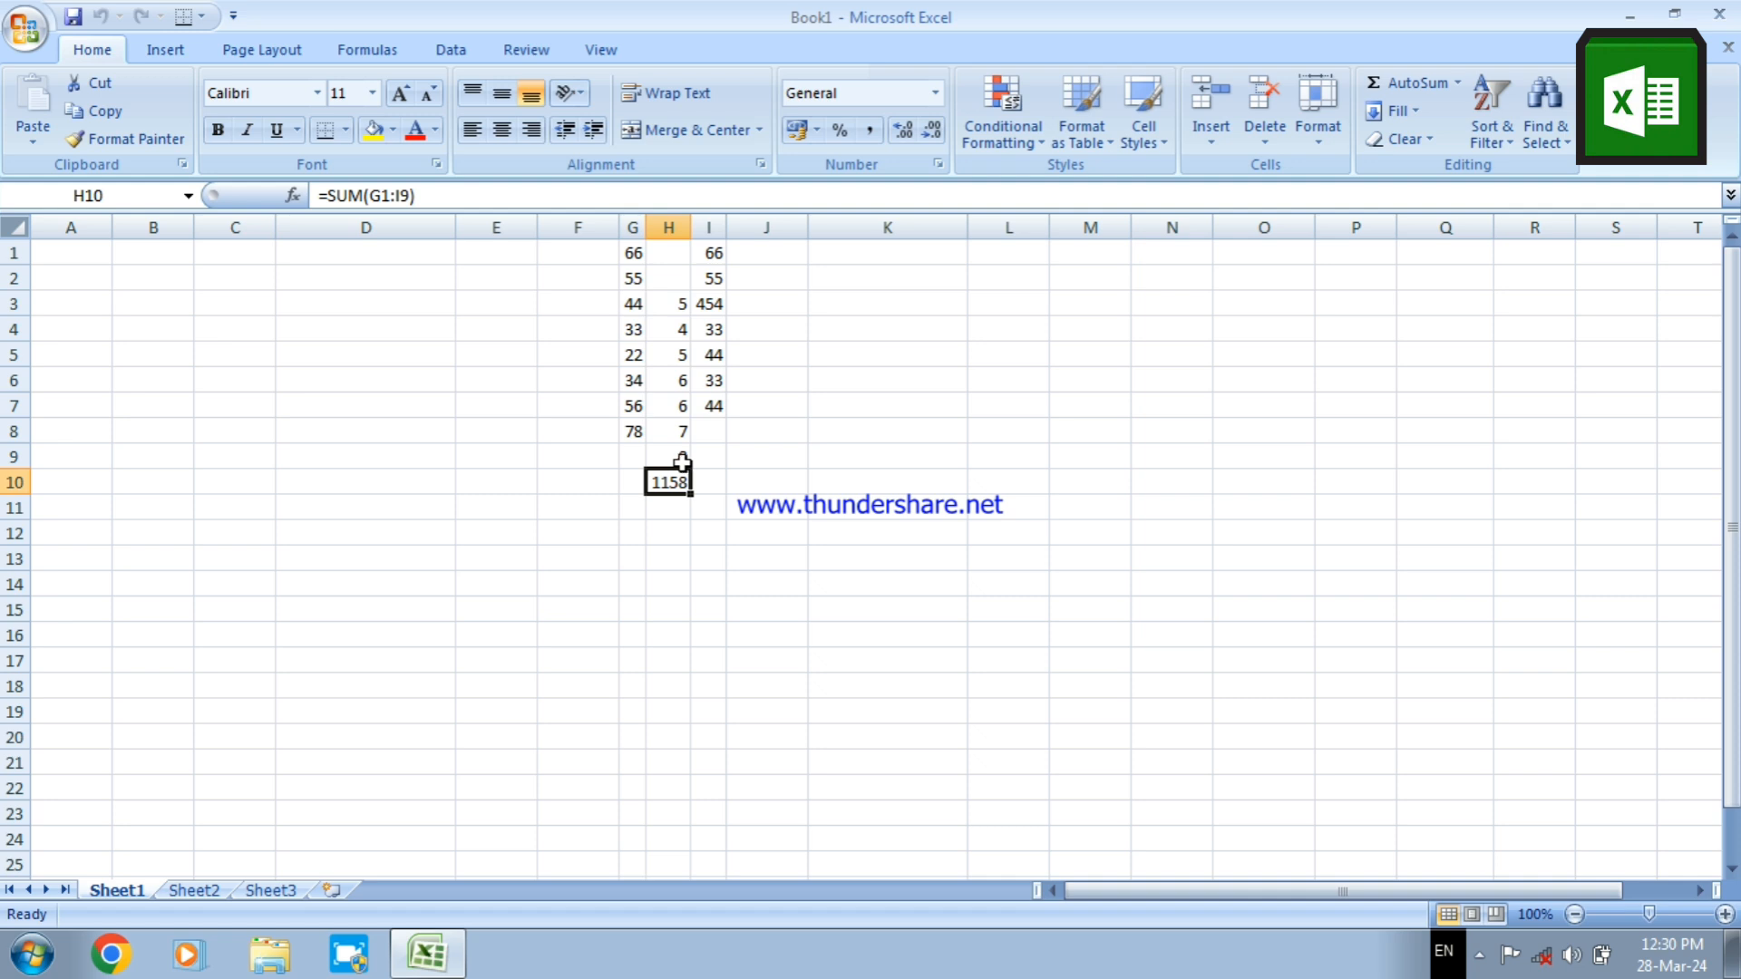
Enter 66, 55, 44, 33 and 4 down cells C1 to C5, 56 in C7 and 54 in C9, leaving C6 and C8 empty
{"action": "left_click", "coordinate": [240, 253]}
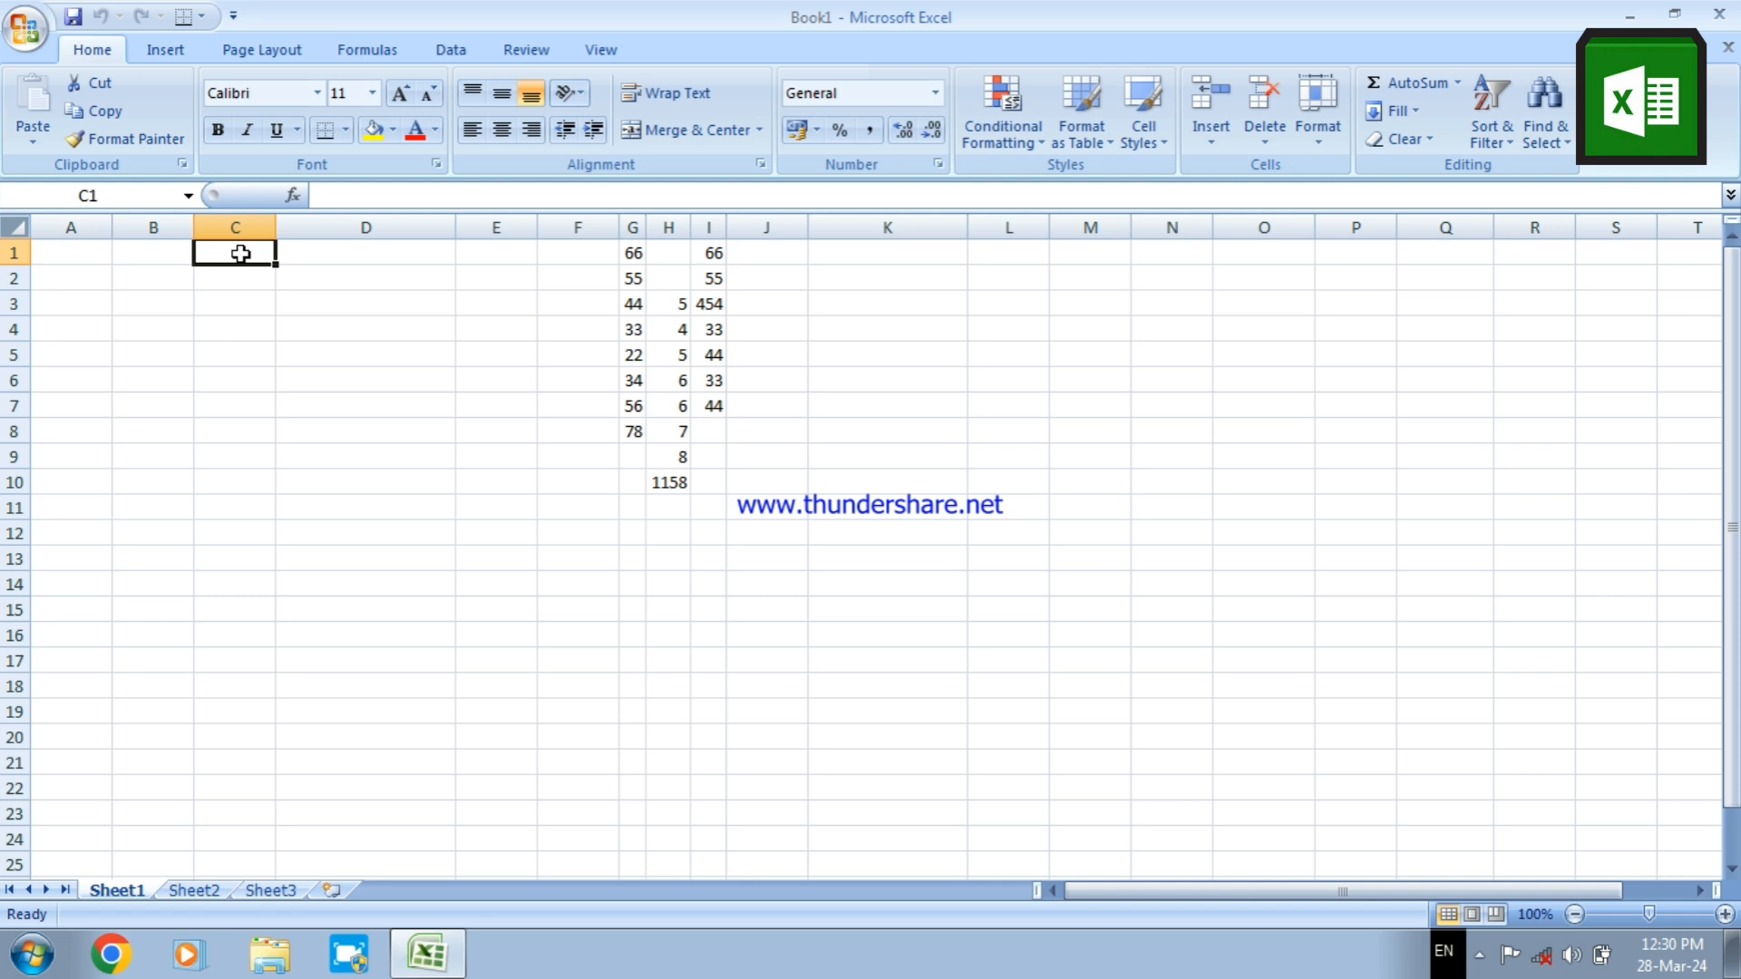
{"action": "type", "text": "66"}
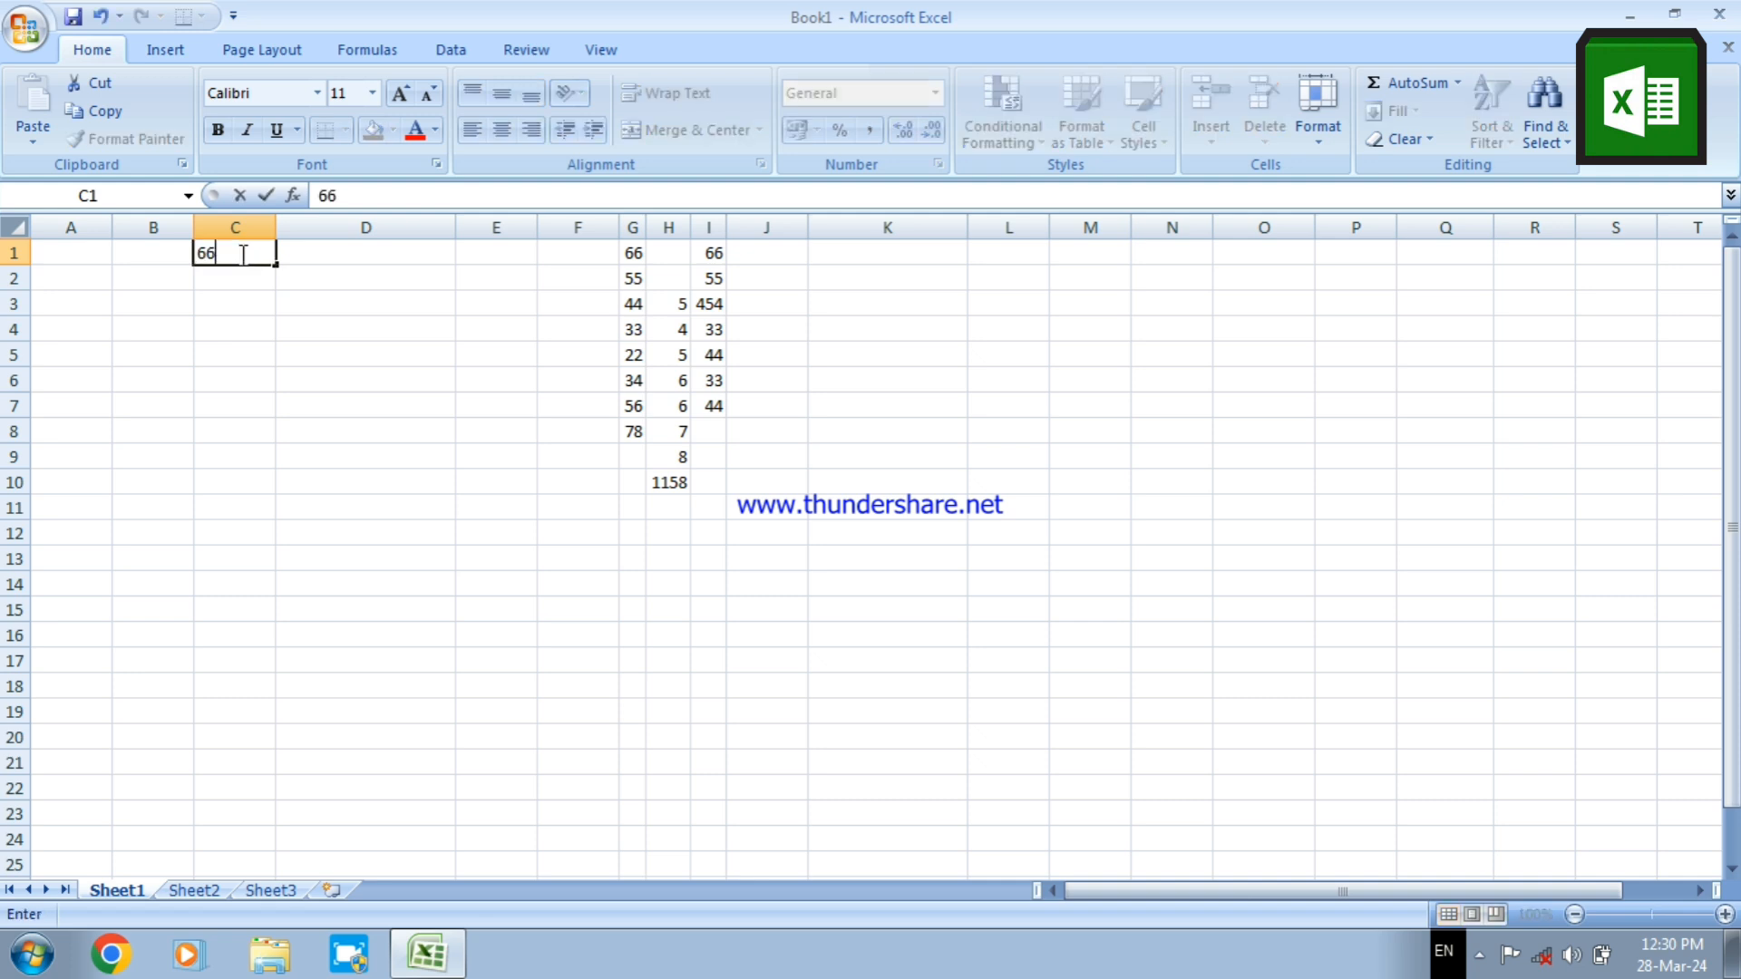
{"action": "key", "text": "Return"}
{"action": "type", "text": "55"}
{"action": "key", "text": "Return"}
{"action": "type", "text": "44"}
{"action": "key", "text": "Return"}
{"action": "type", "text": "33"}
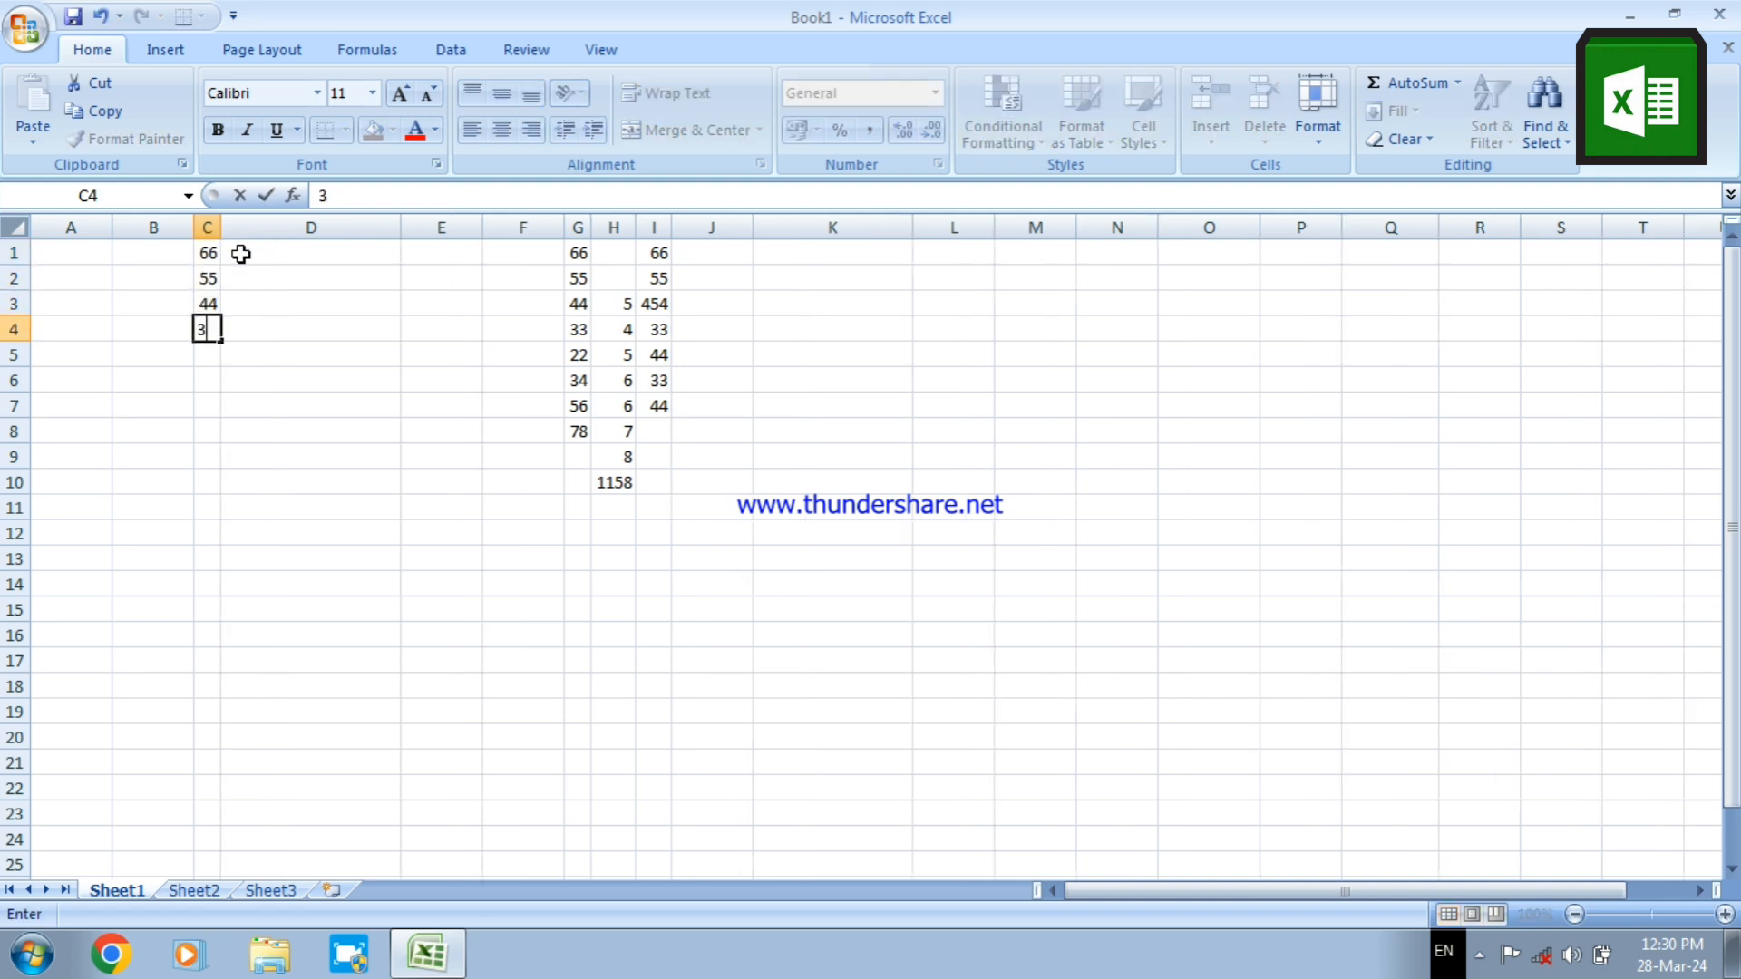
{"action": "key", "text": "Return"}
{"action": "type", "text": "4"}
{"action": "key", "text": "Return"}
{"action": "key", "text": "Return"}
{"action": "type", "text": "56"}
{"action": "key", "text": "Return"}
{"action": "key", "text": "Return"}
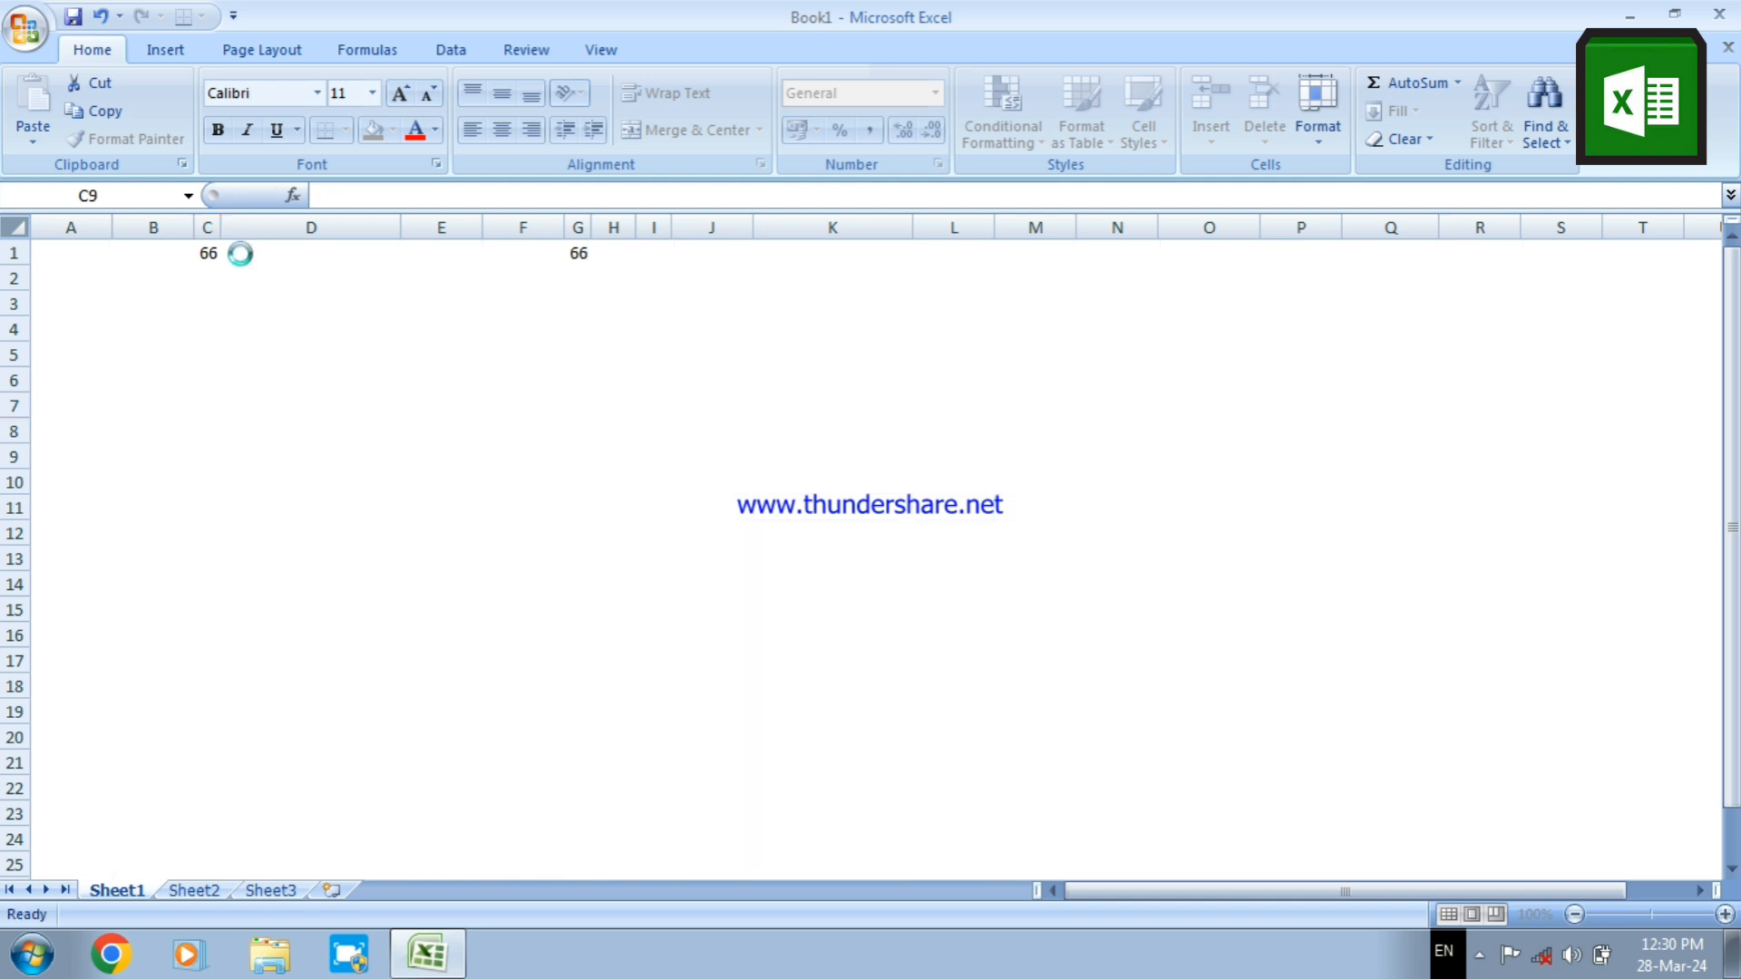
{"action": "type", "text": "54"}
{"action": "key", "text": "Return"}
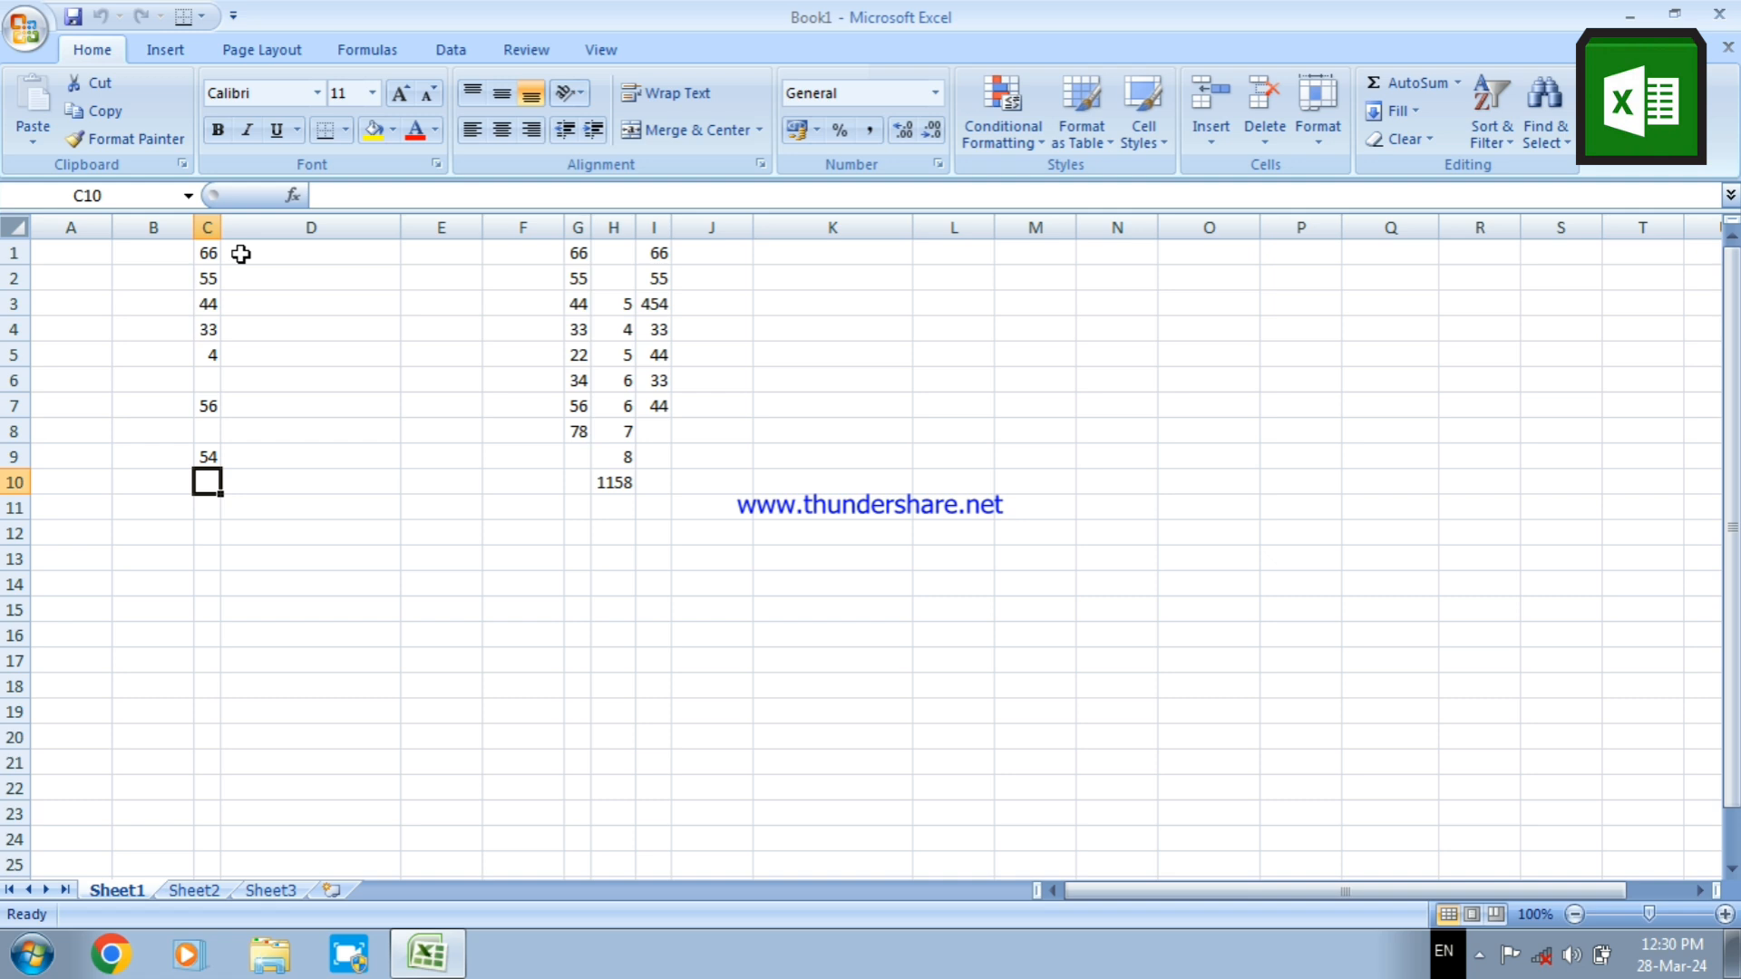
Enter the formula =PRODUCT(C1:C9) in cell C10 and check it against its source range
{"action": "type", "text": "=prod"}
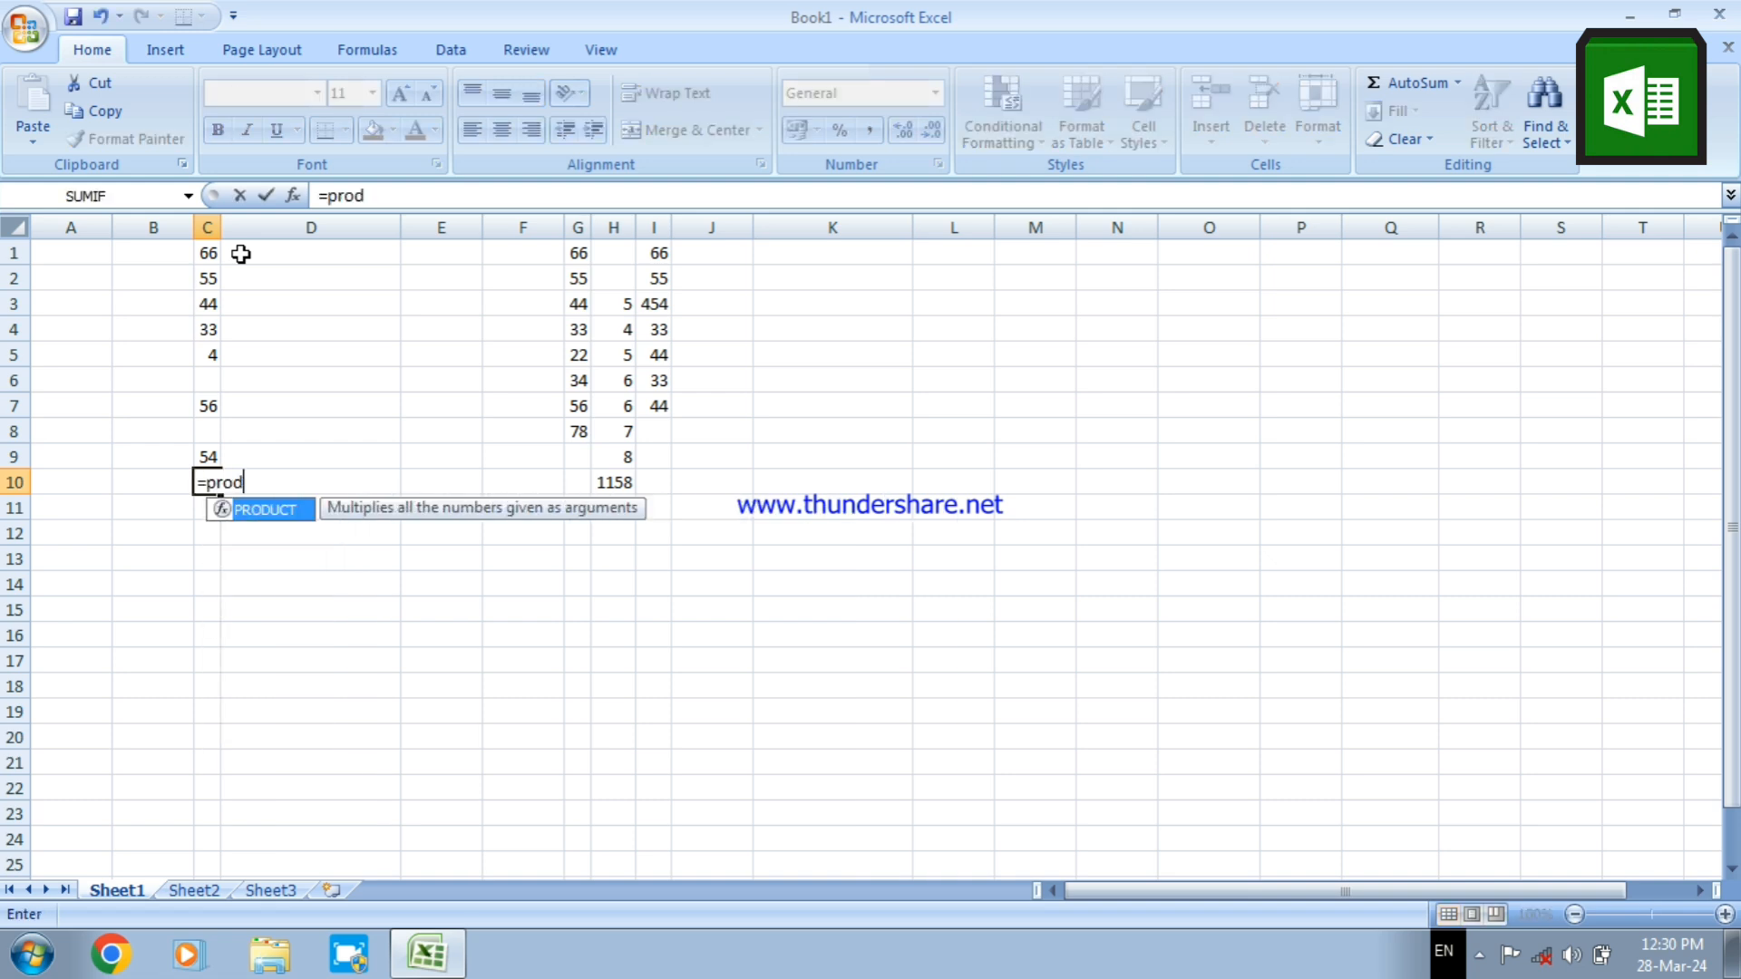
{"action": "type", "text": "uct("}
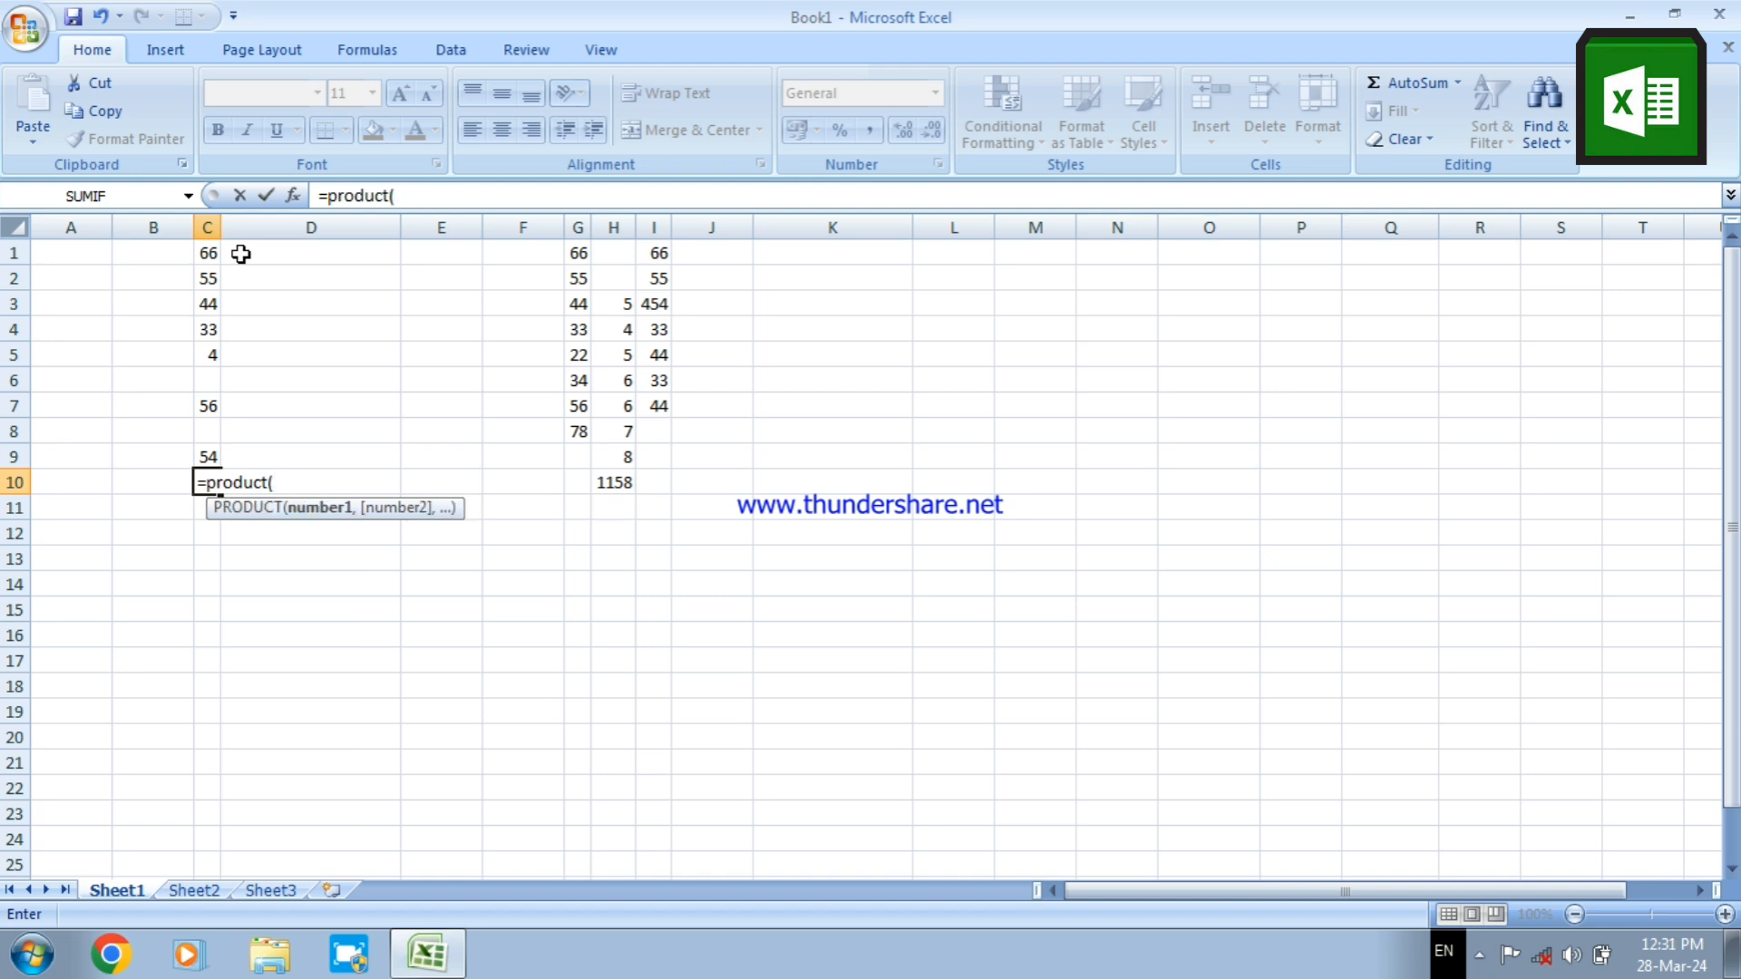
{"action": "type", "text": "c"}
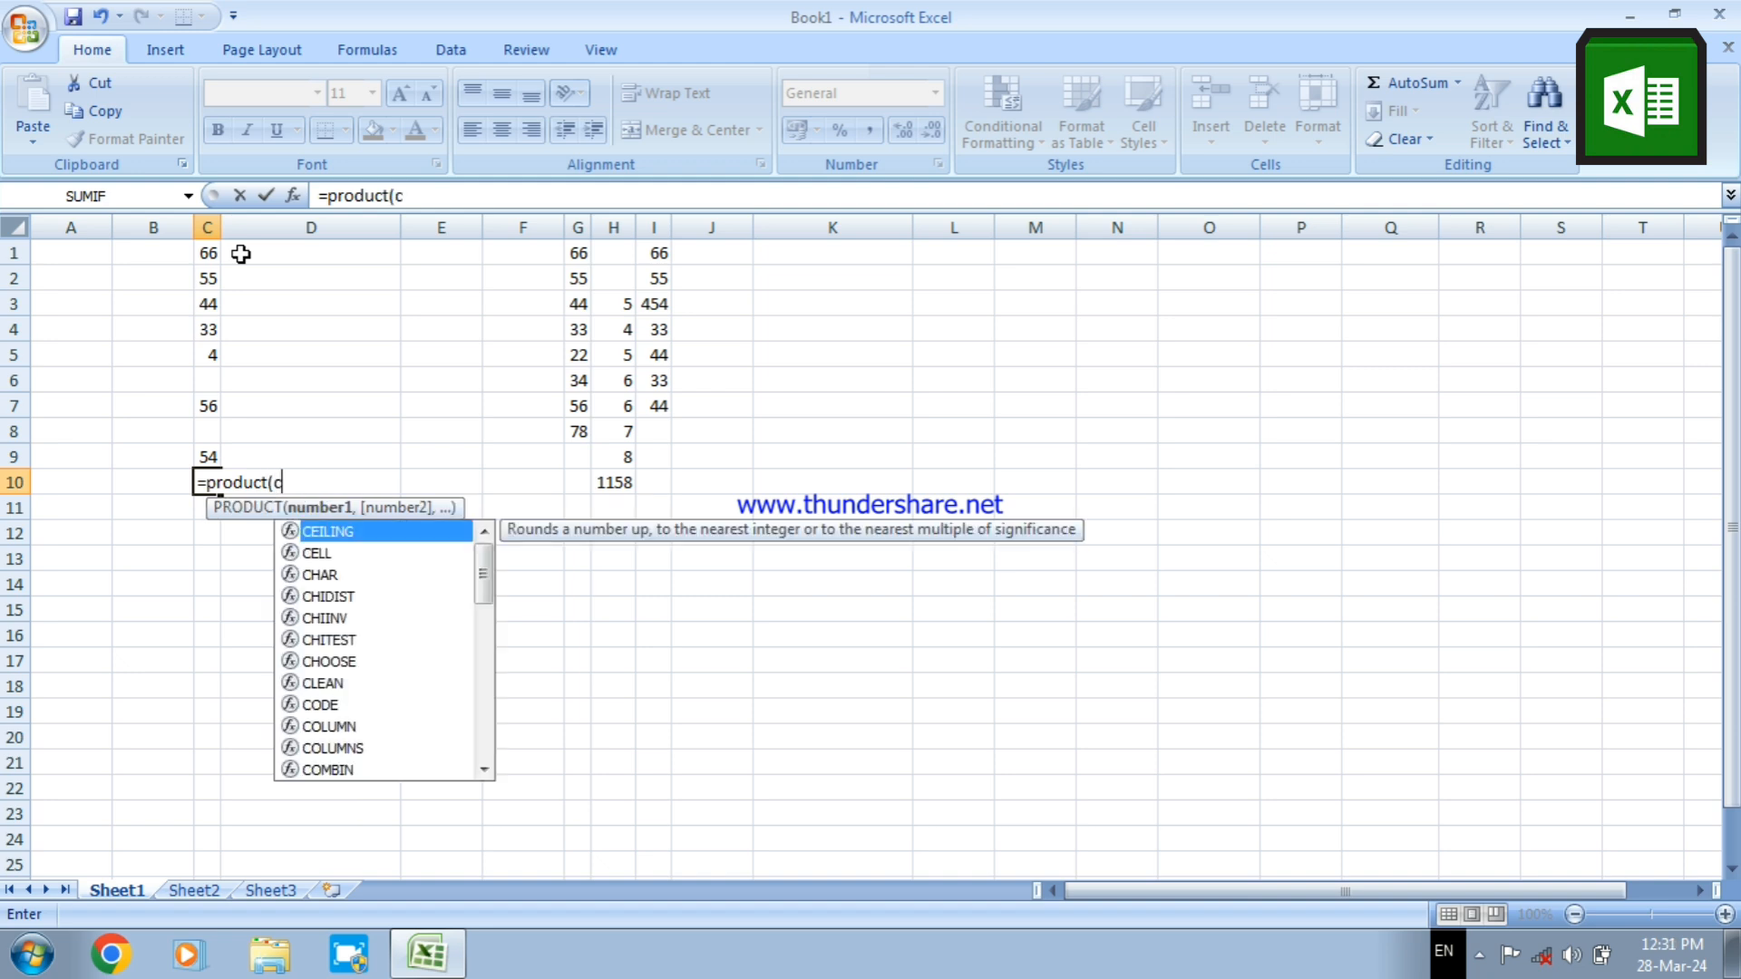
{"action": "type", "text": "1:"}
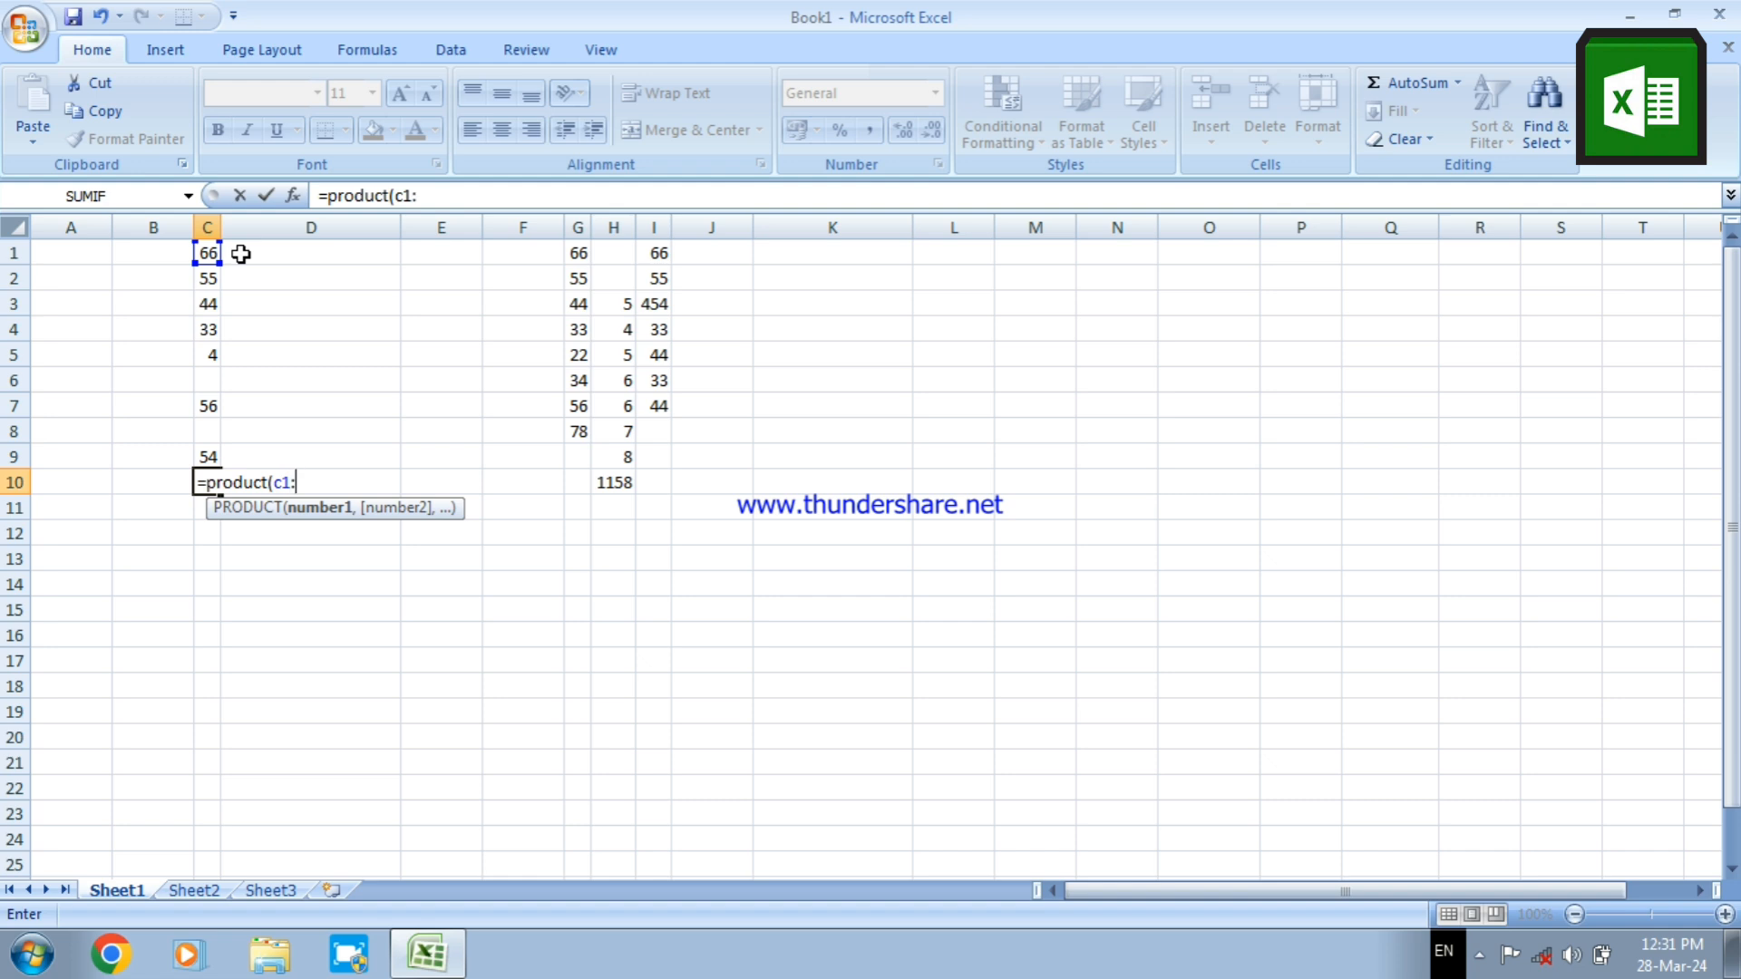
{"action": "type", "text": "c9"}
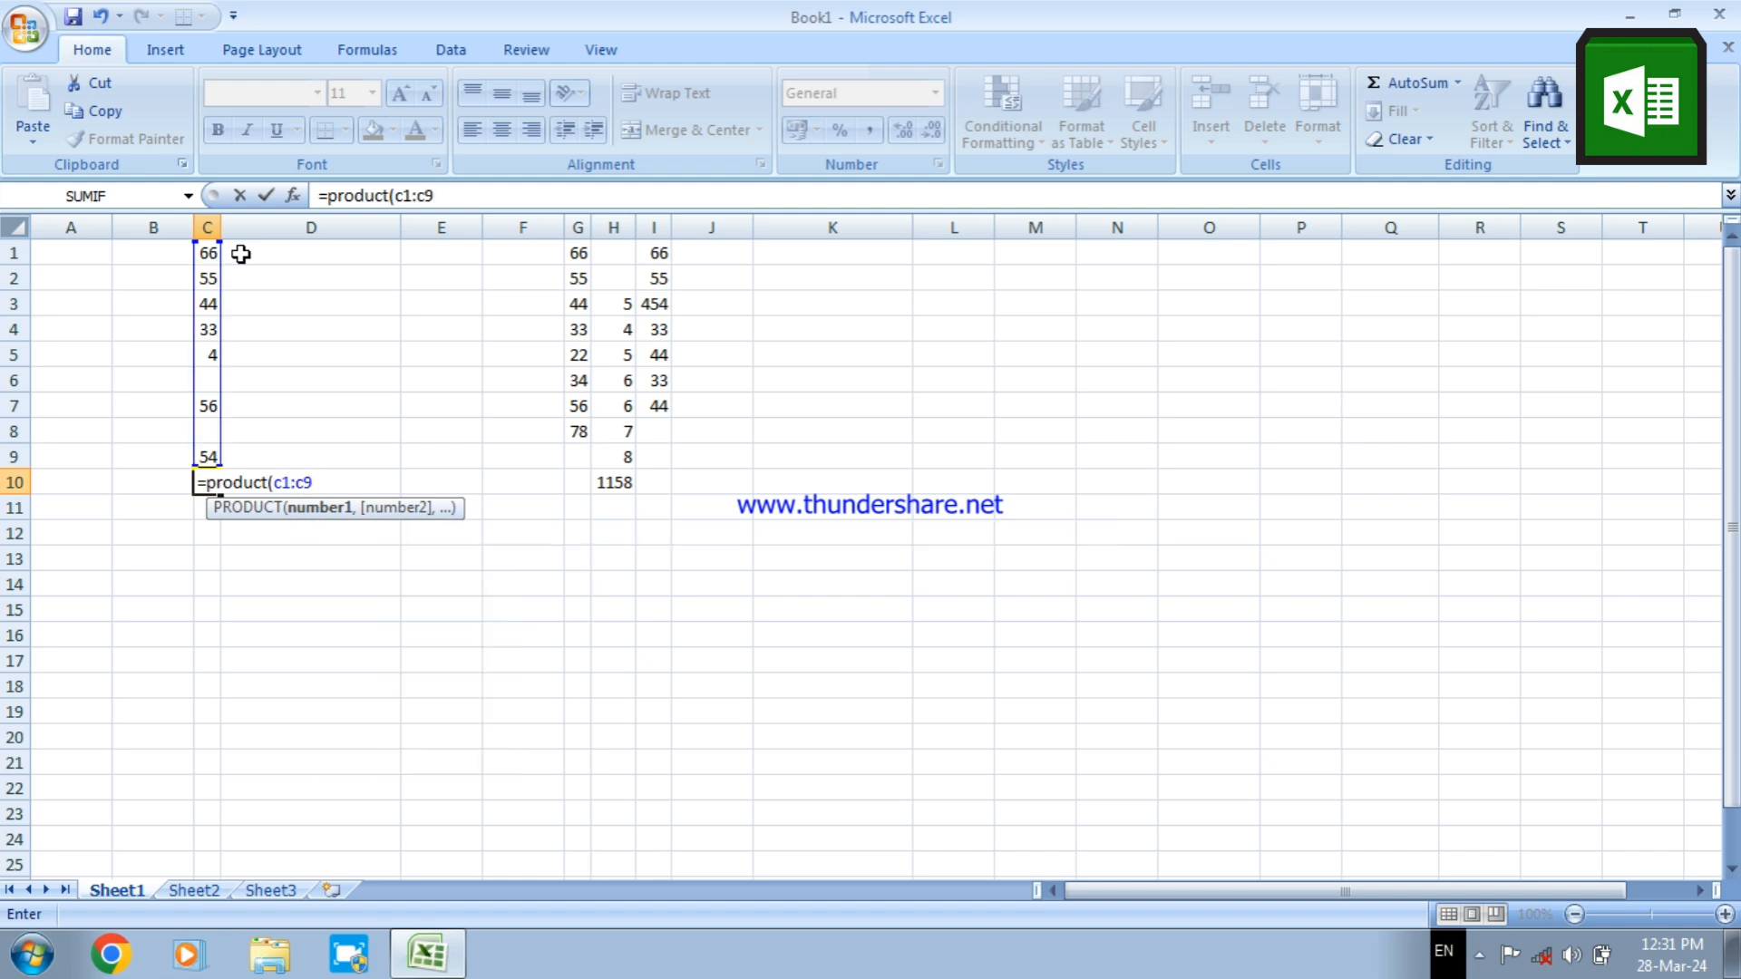
{"action": "type", "text": ")"}
{"action": "key", "text": "Return"}
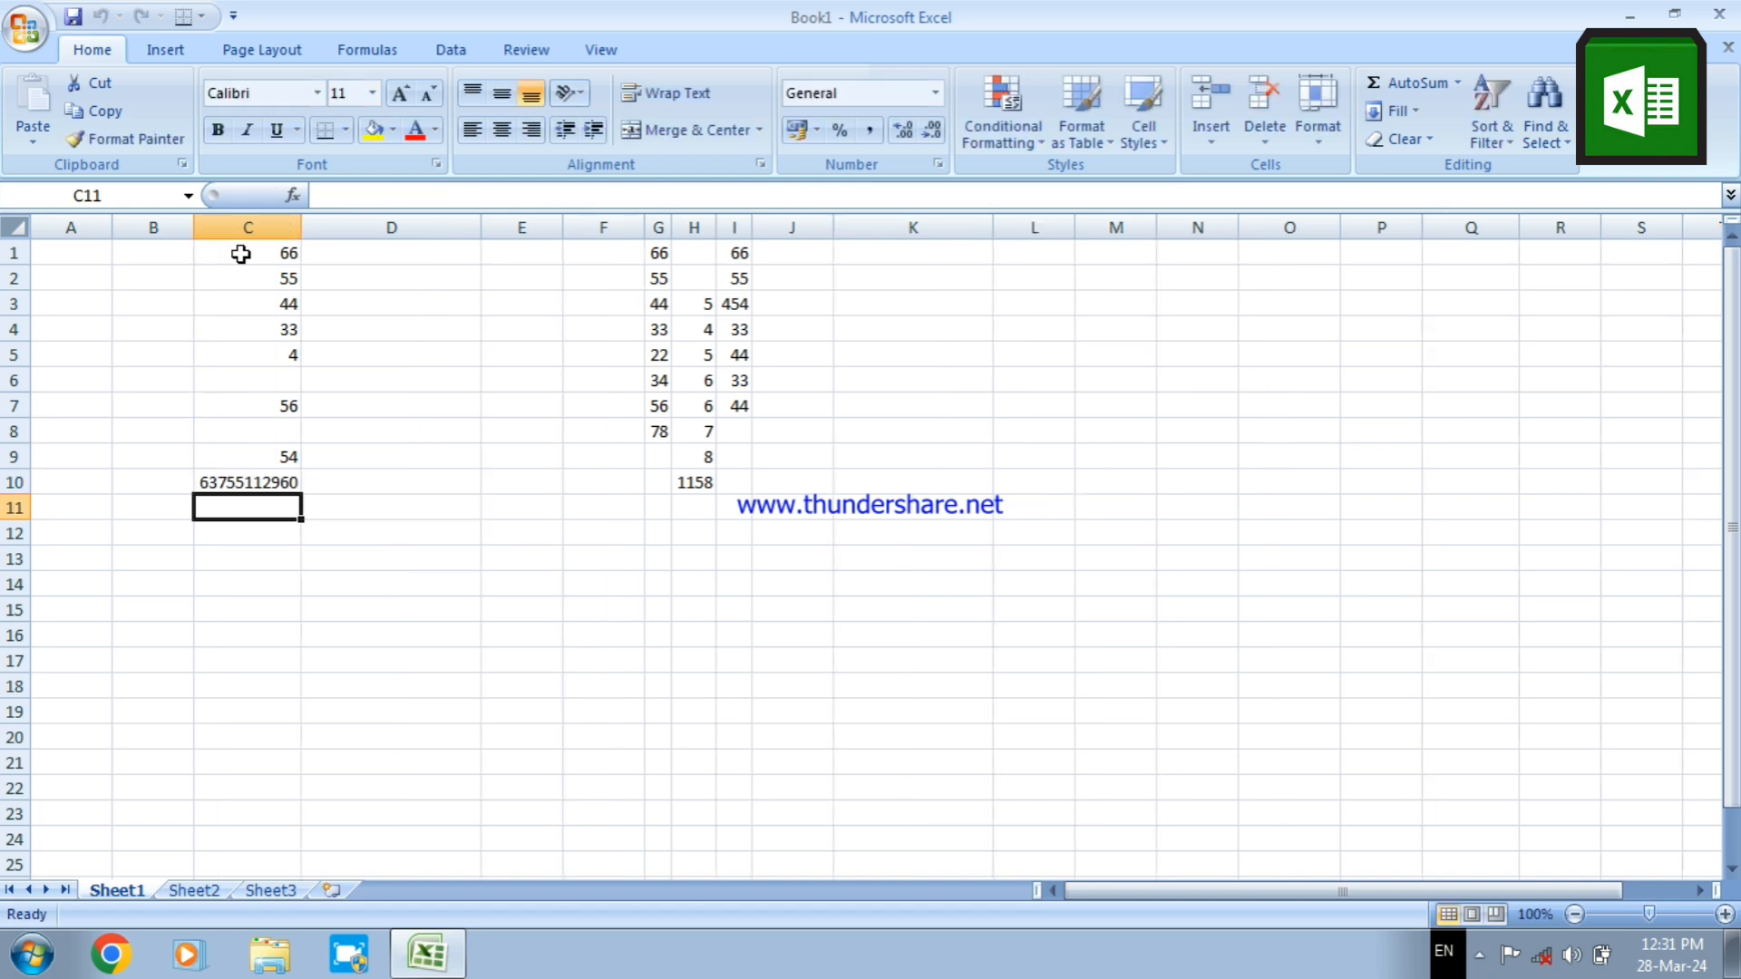
{"action": "left_click", "coordinate": [243, 487]}
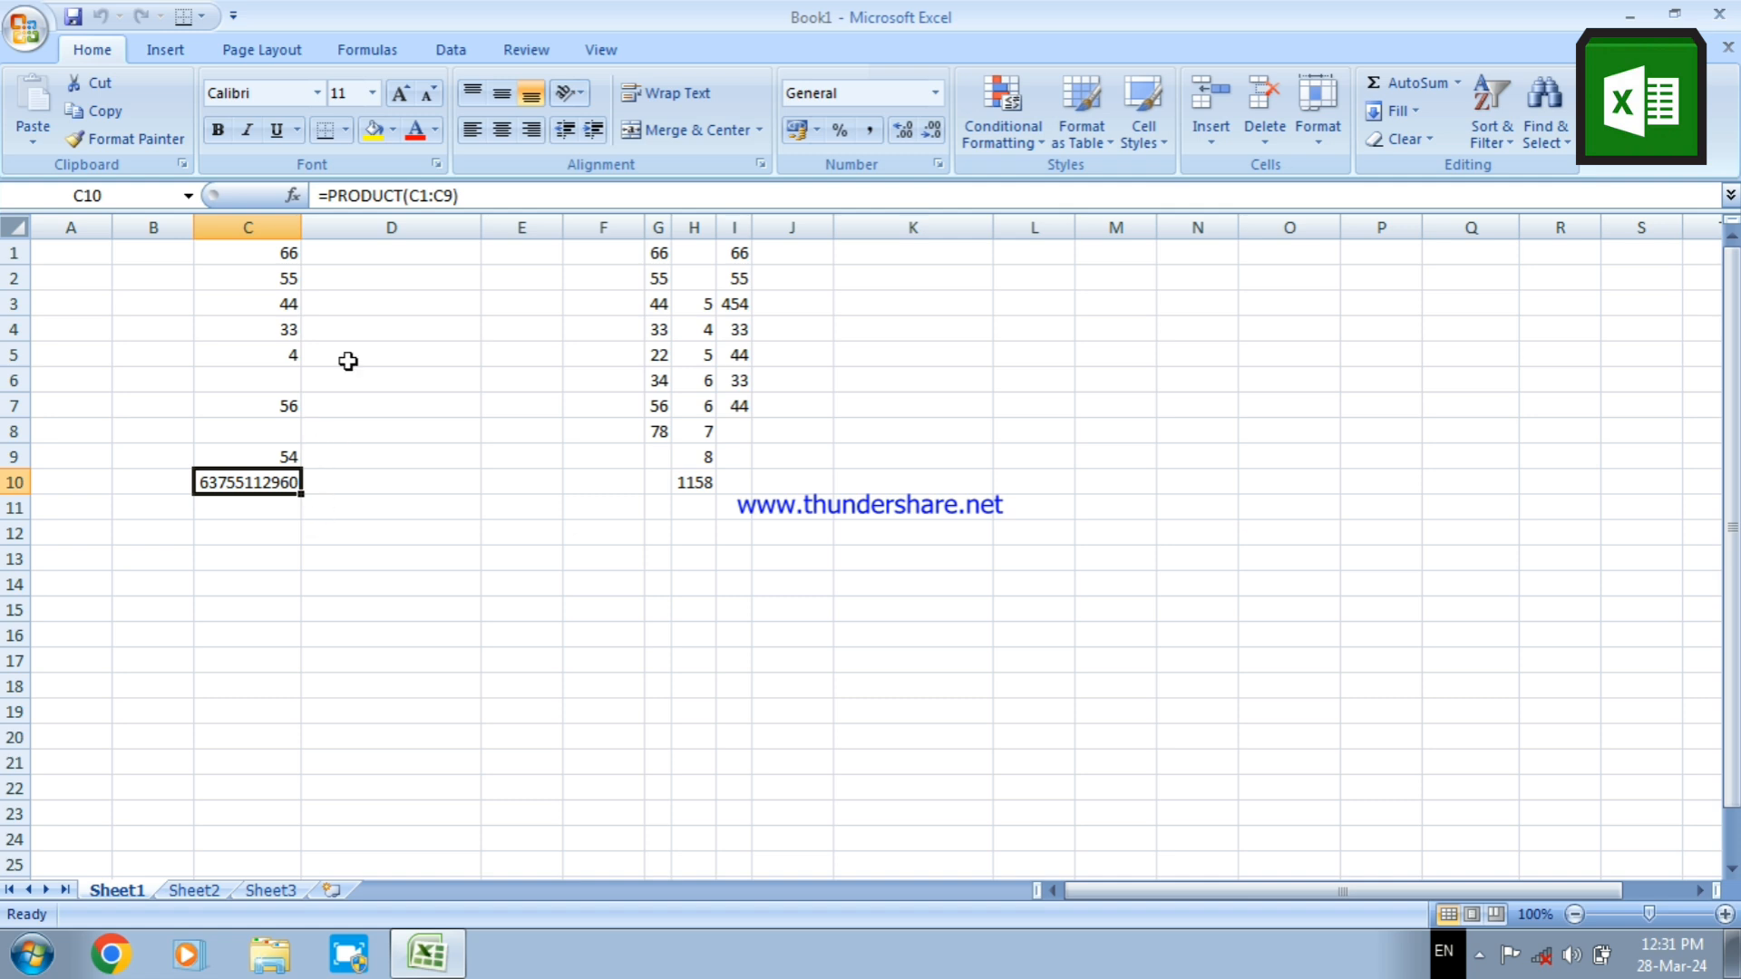
{"action": "left_click", "coordinate": [390, 276]}
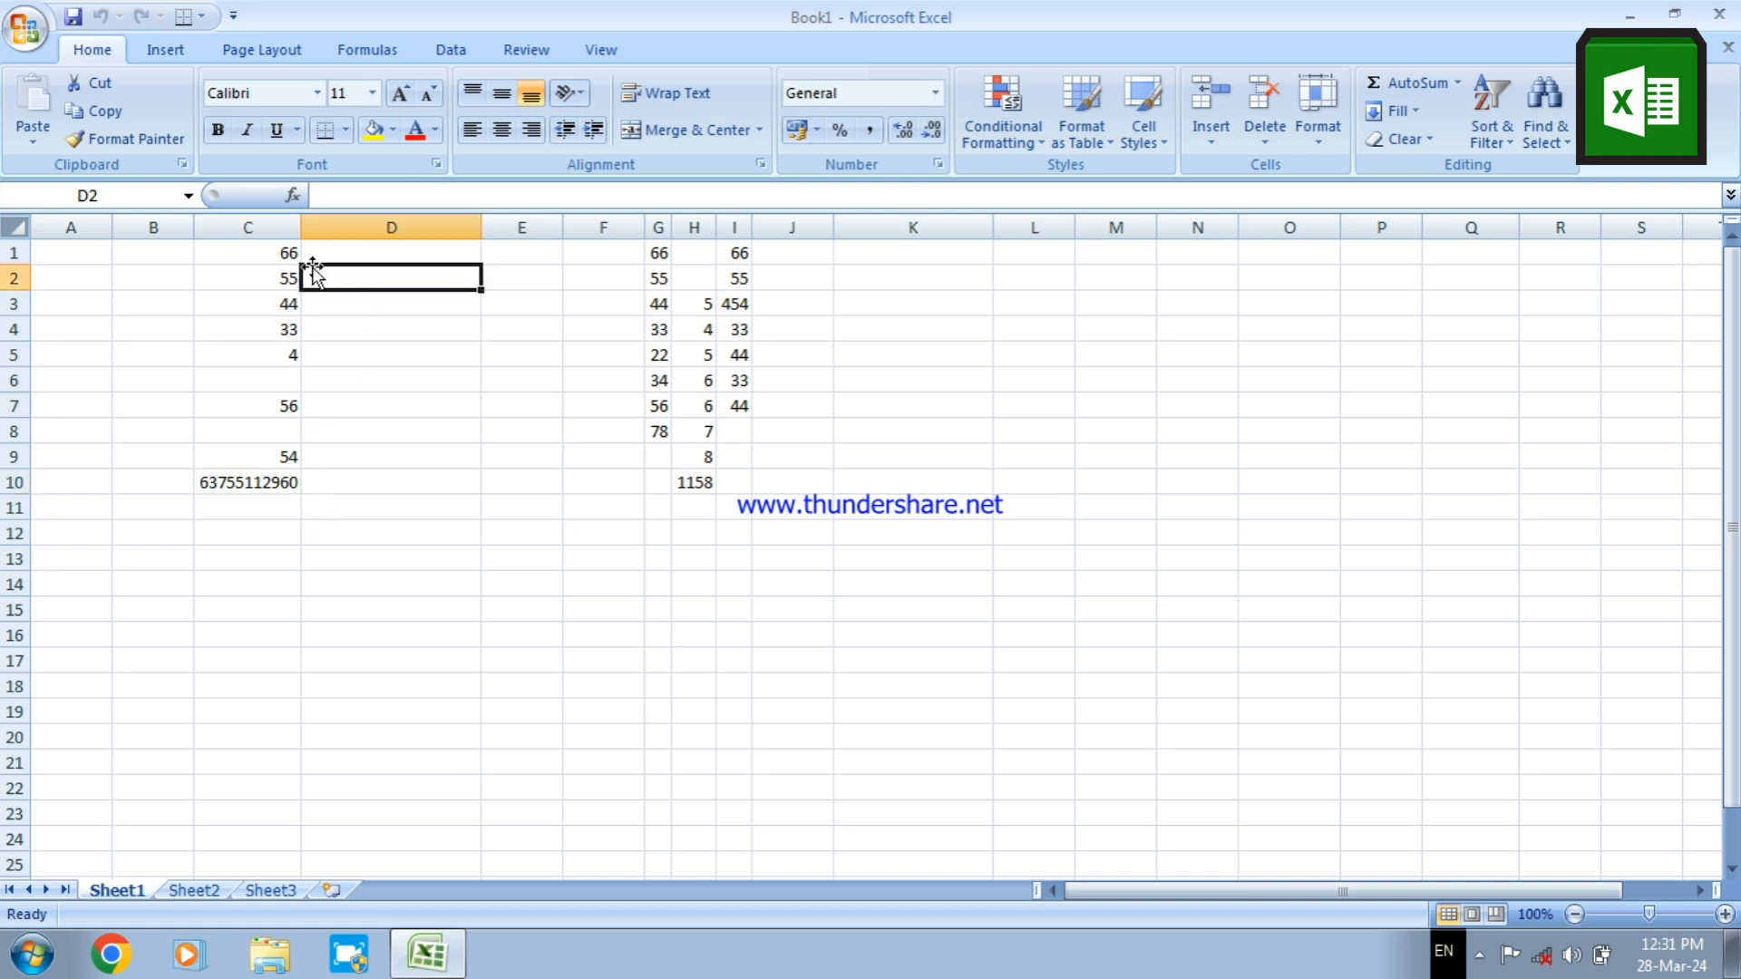
{"action": "left_click", "coordinate": [265, 251]}
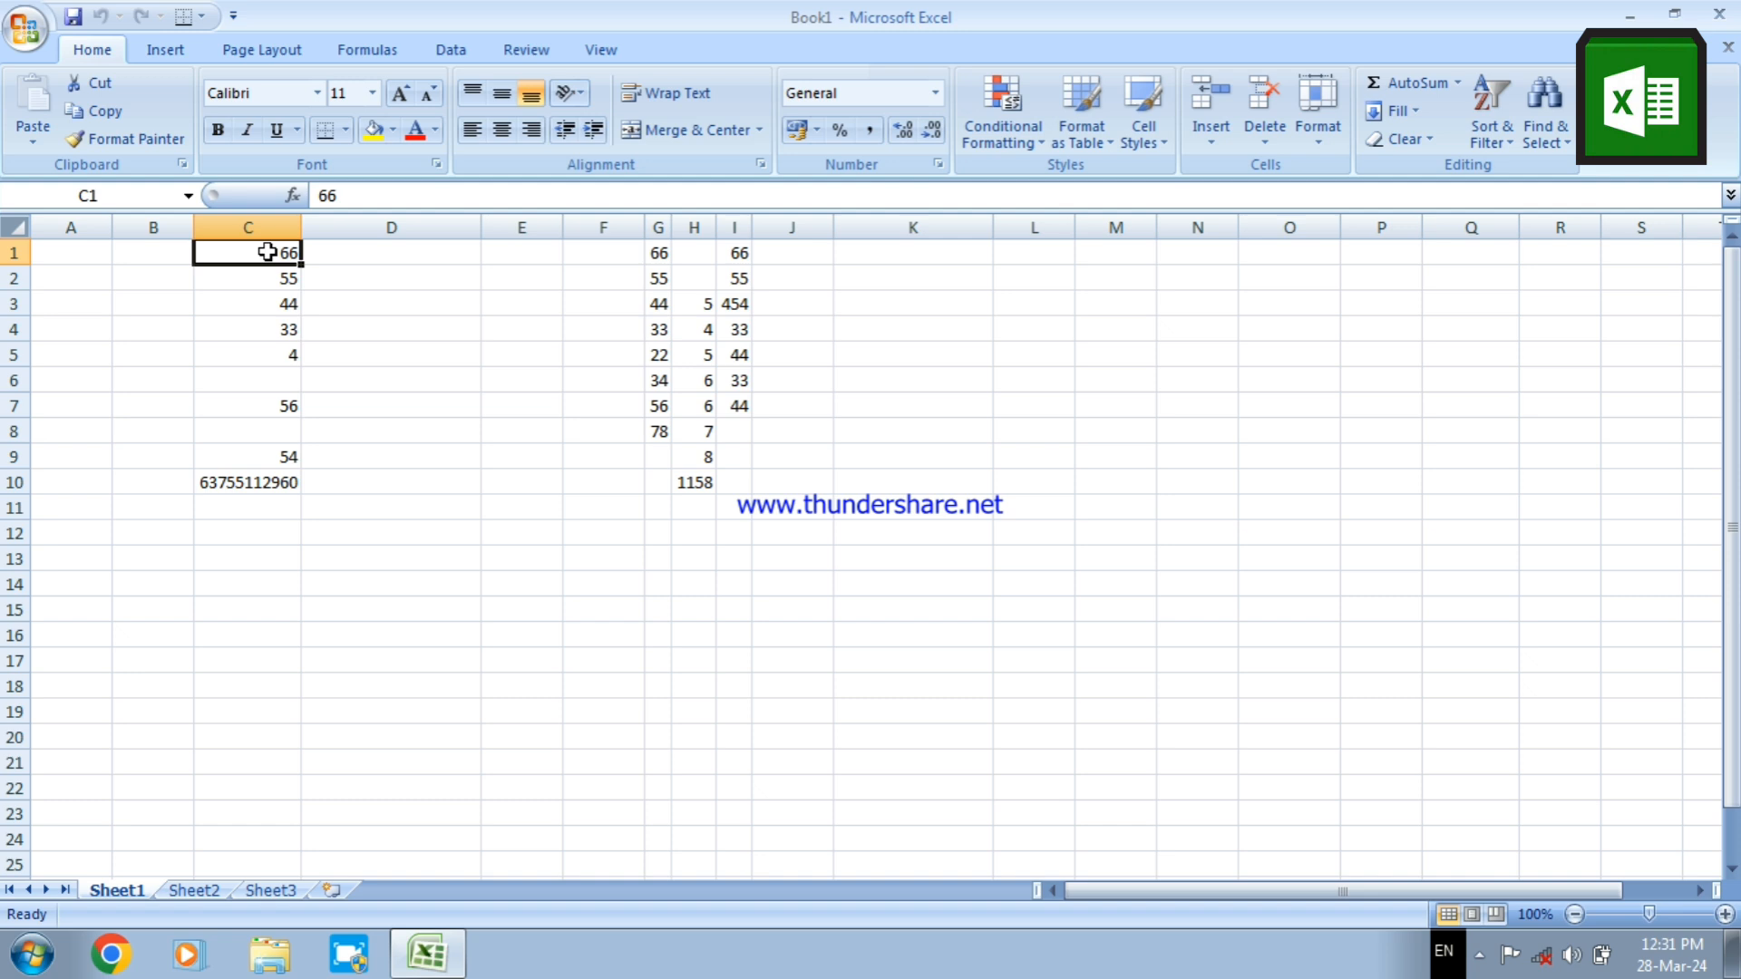
{"action": "left_click_drag", "start_coordinate": [266, 251], "coordinate": [252, 450]}
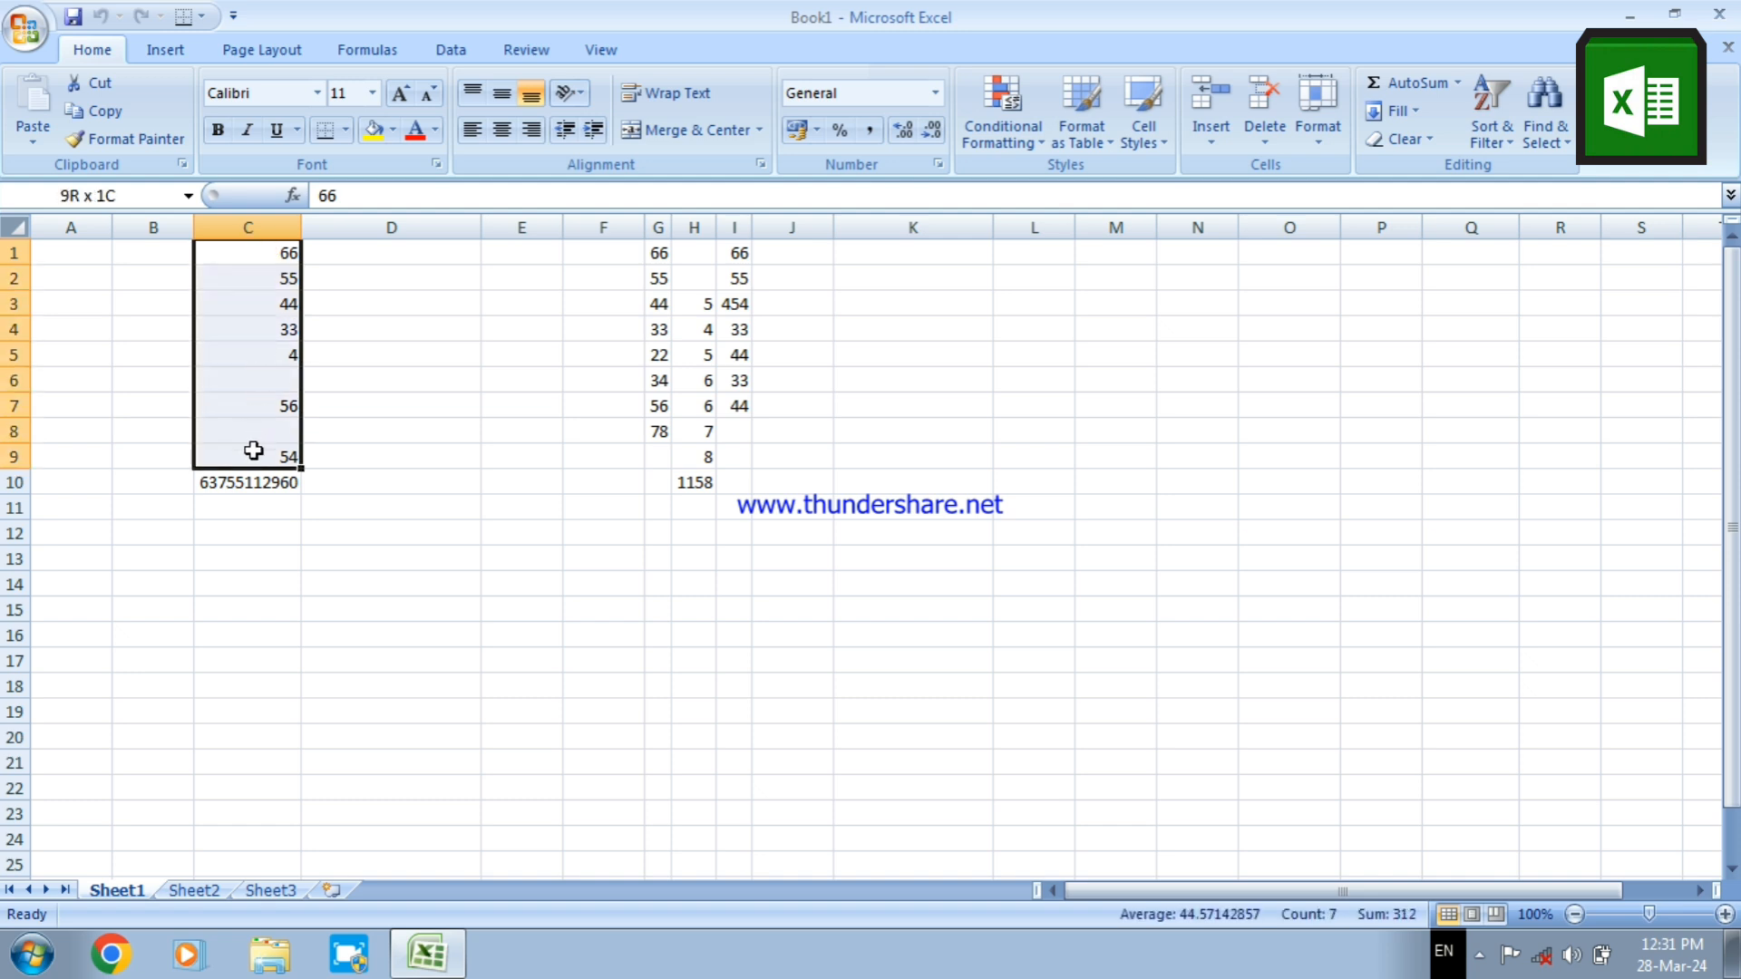
{"action": "left_click", "coordinate": [493, 304]}
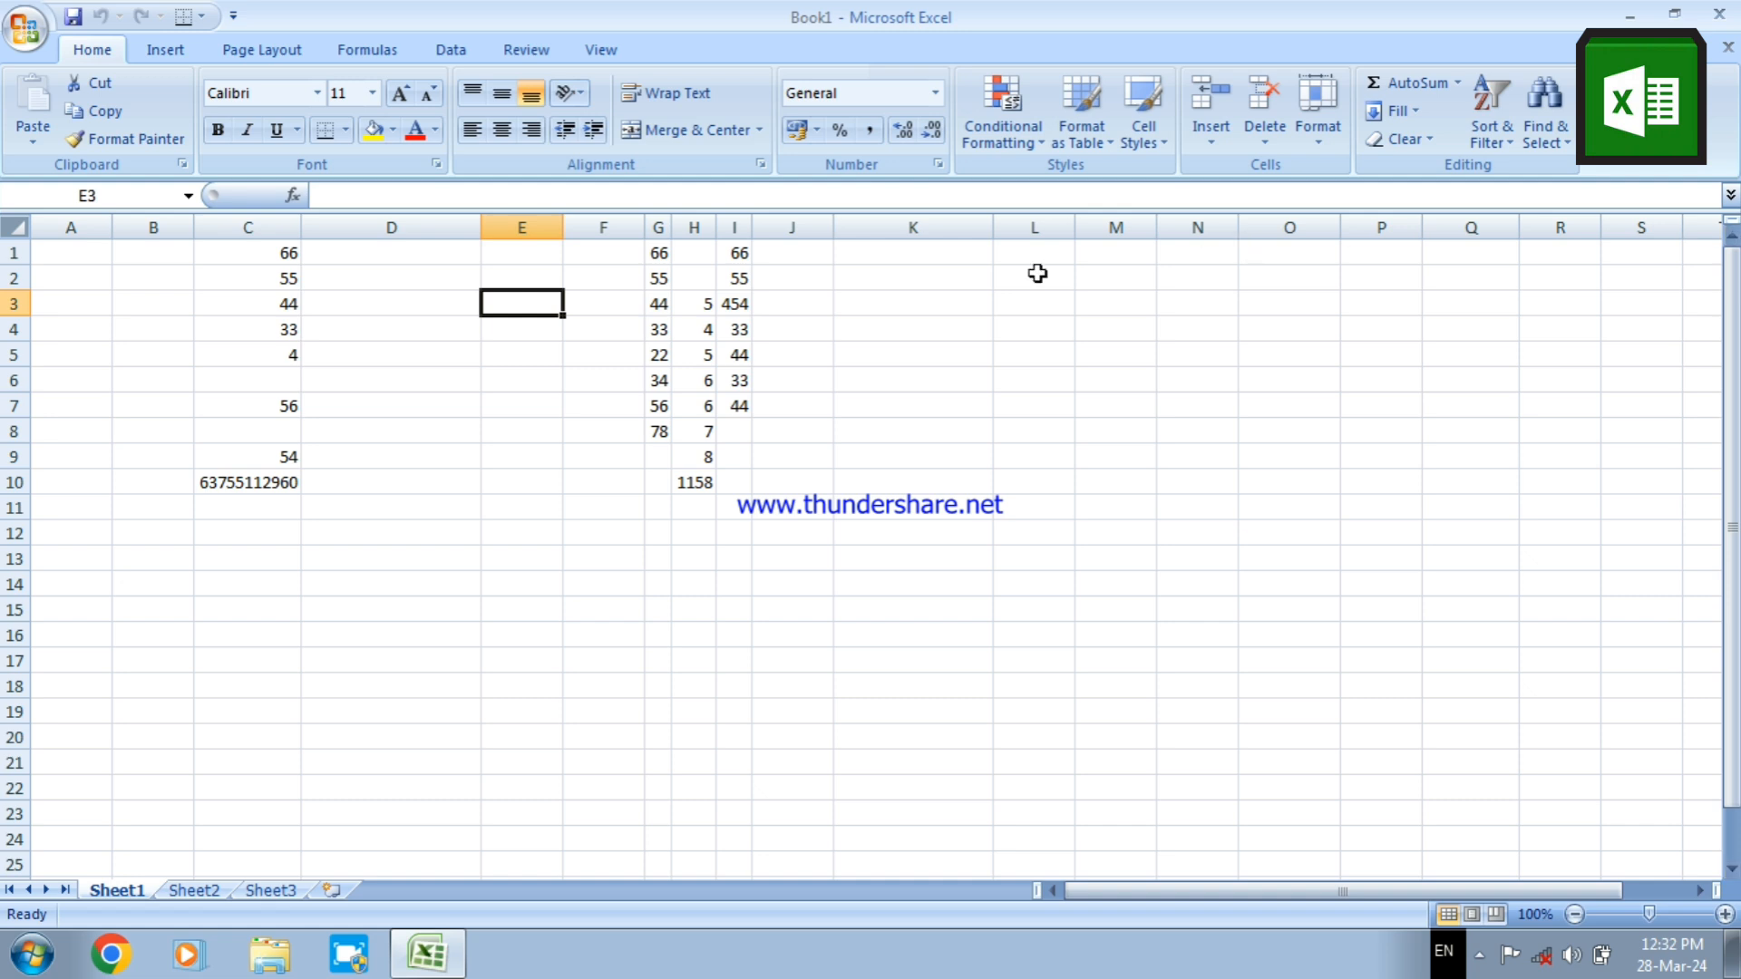
Delete the contents of the range C1:J11
{"action": "left_click", "coordinate": [238, 254]}
{"action": "left_click_drag", "start_coordinate": [238, 253], "coordinate": [805, 495]}
{"action": "key", "text": "Delete"}
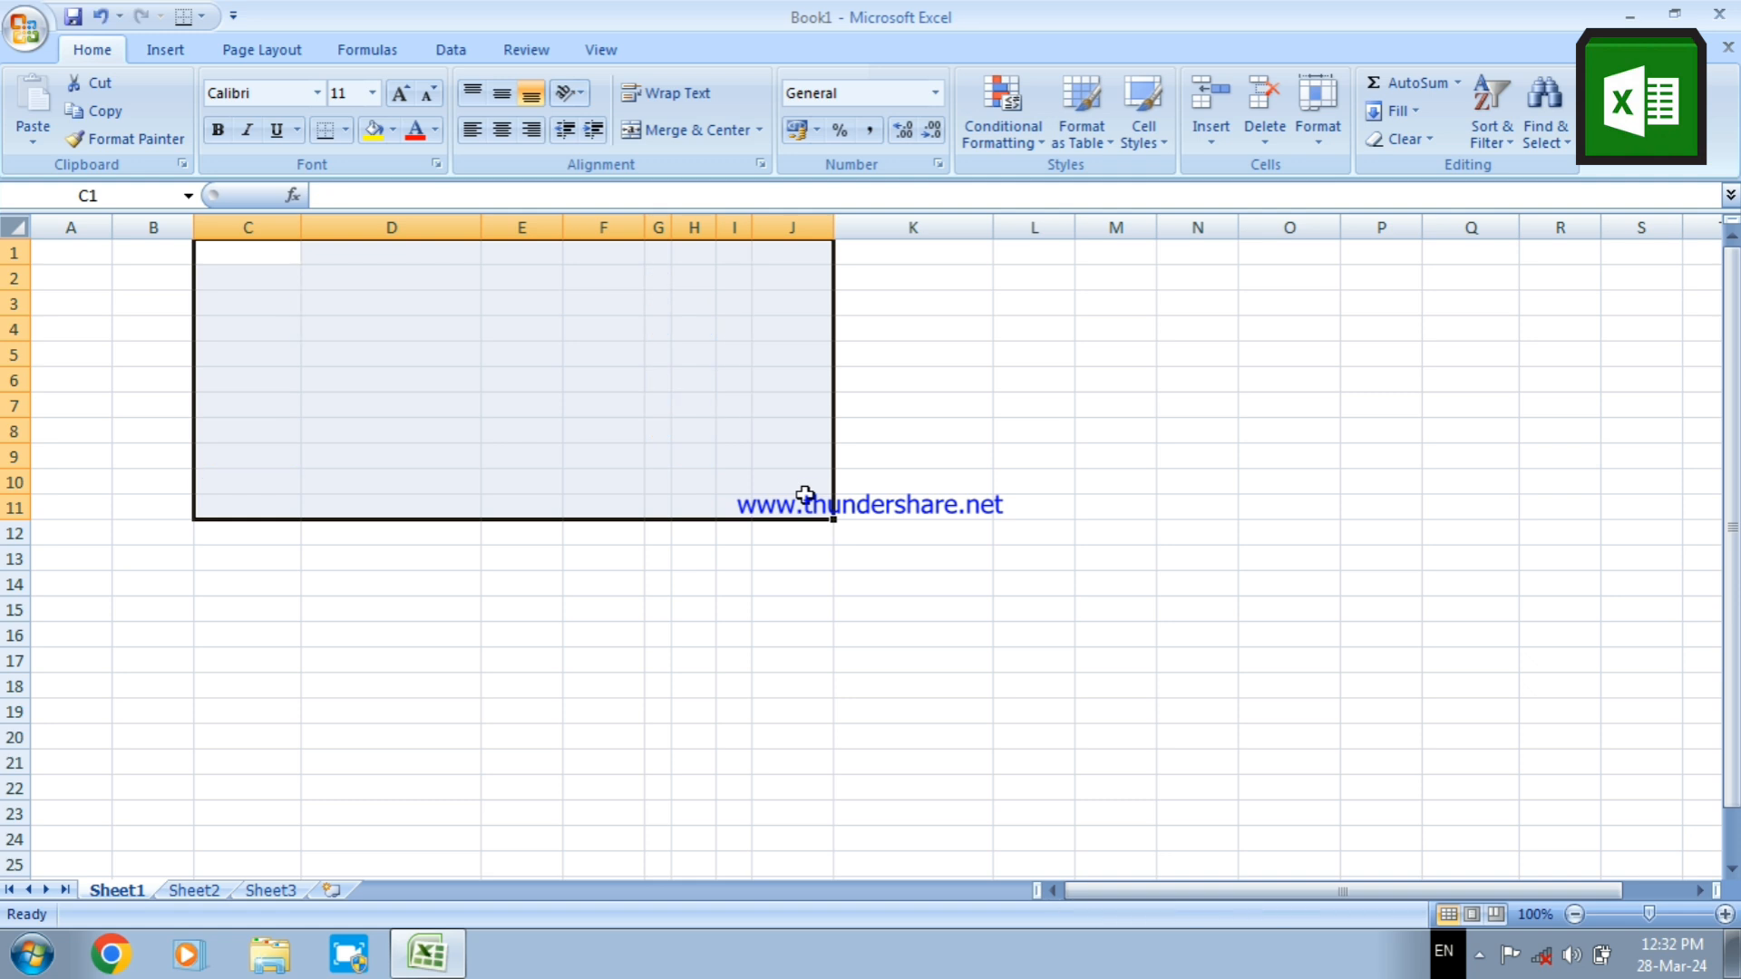
Enter the numbers 1 to 10 down cells K1 to K10
{"action": "left_click", "coordinate": [872, 255]}
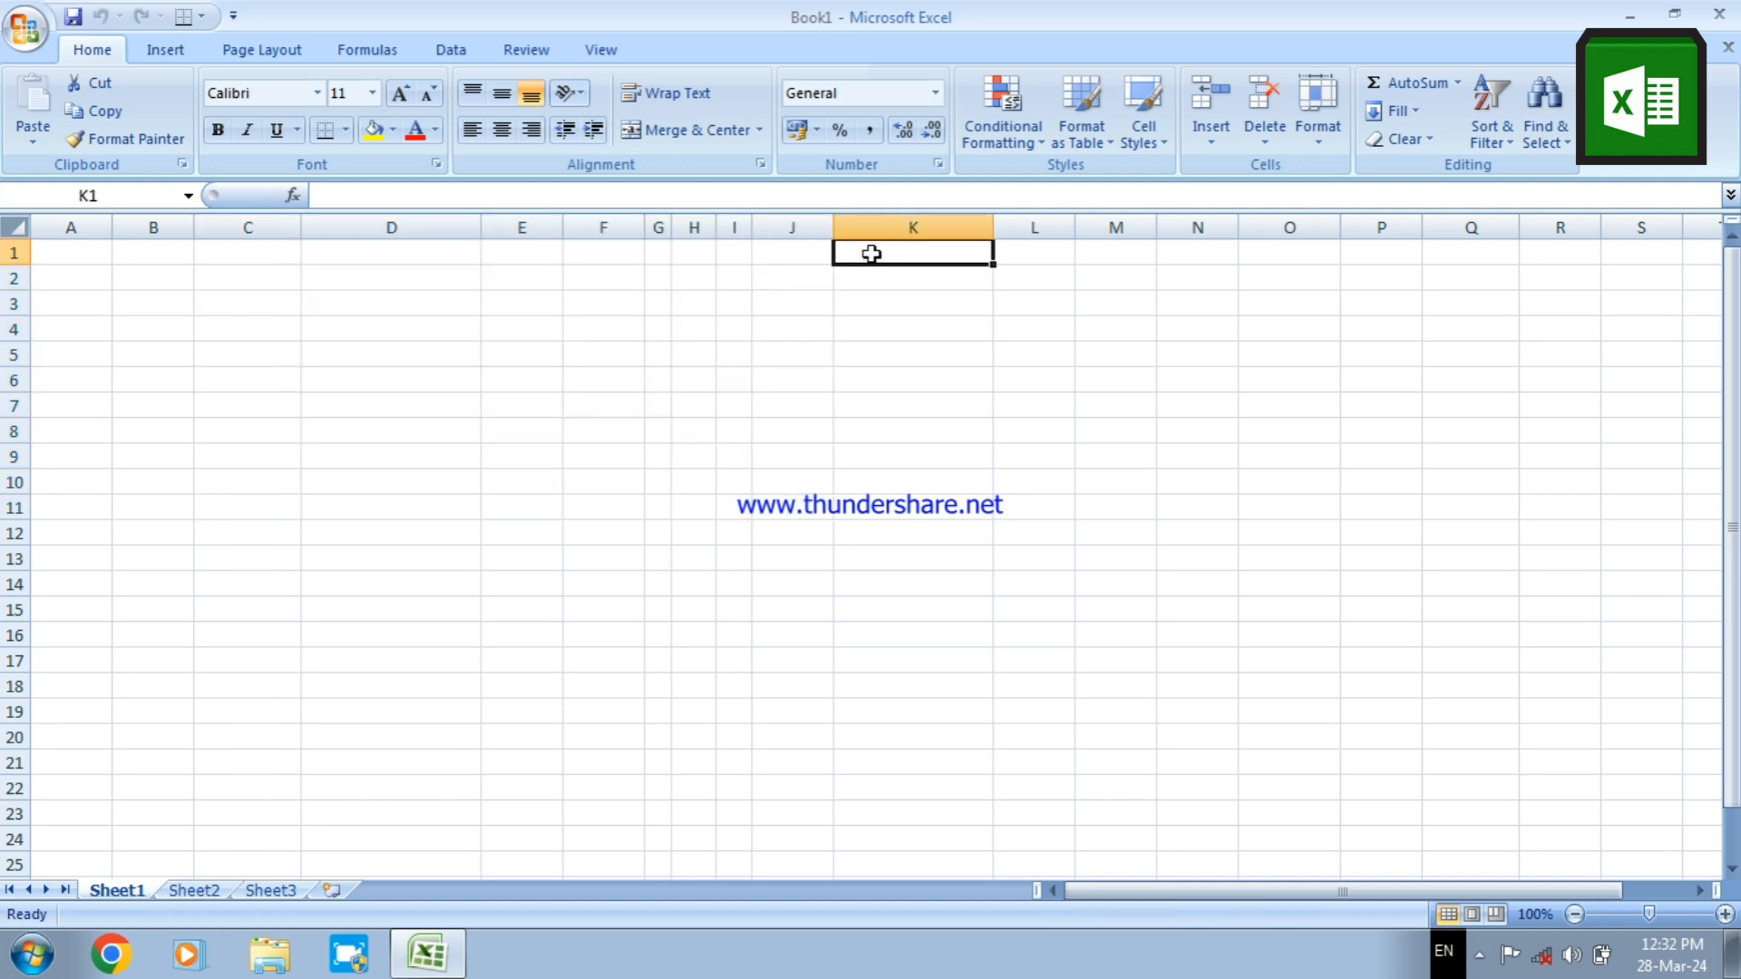
{"action": "type", "text": "123"}
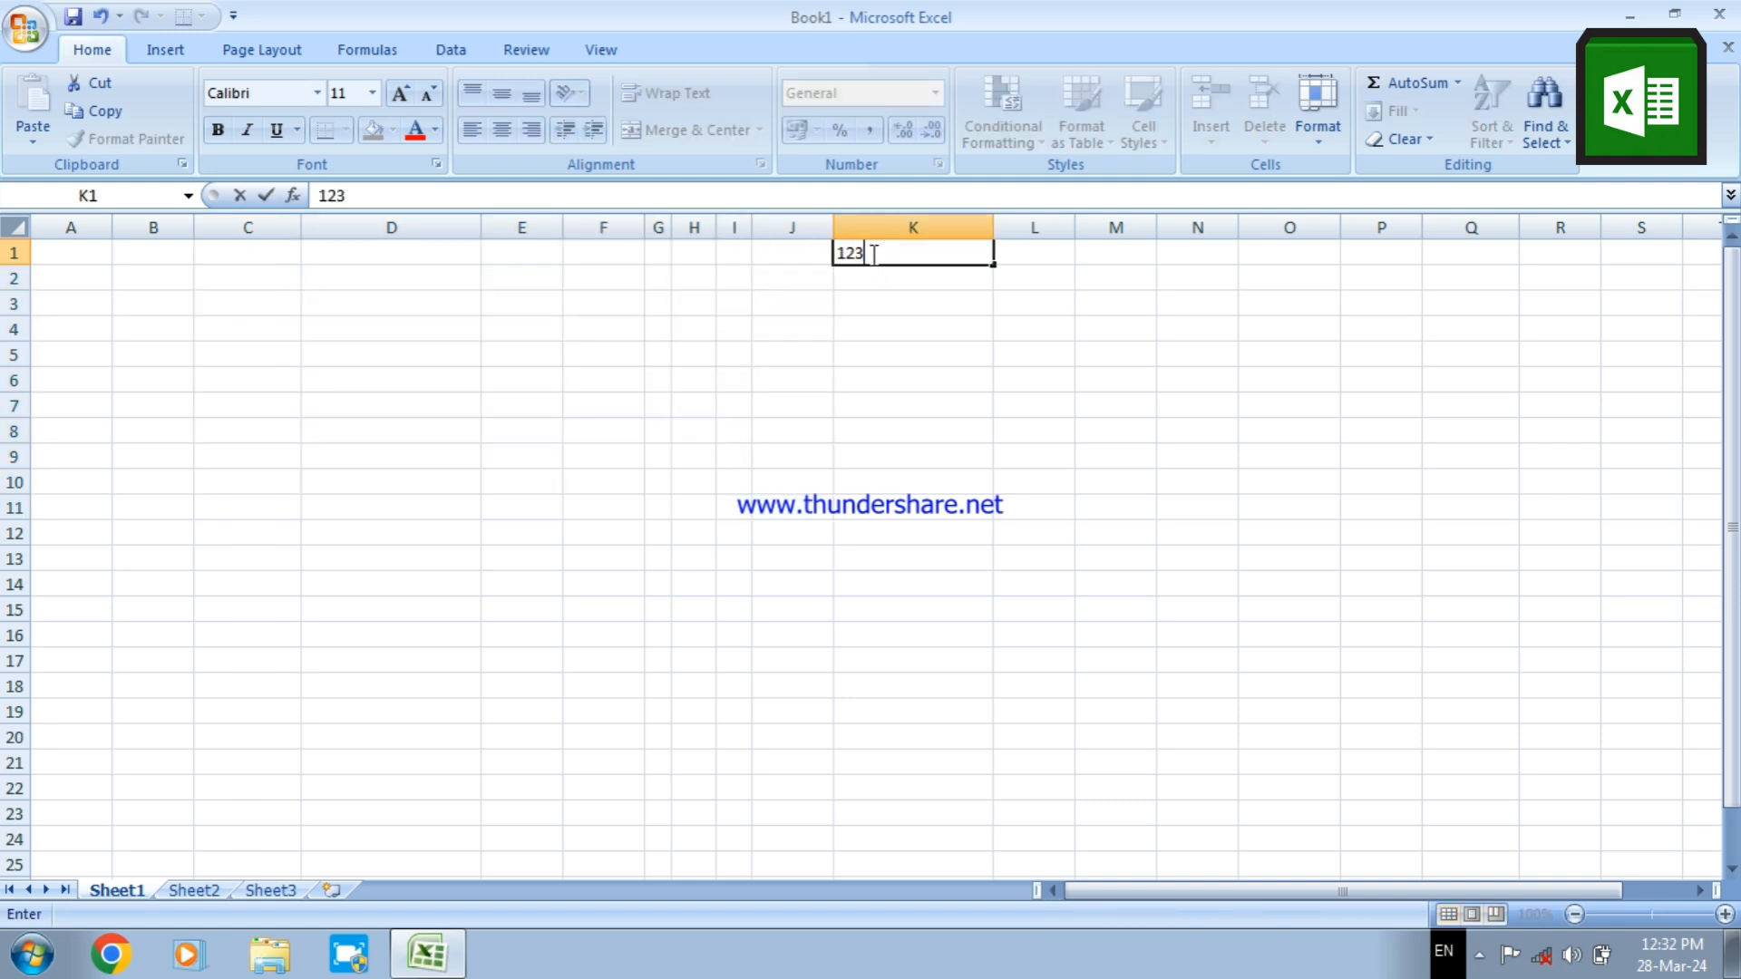
{"action": "type", "text": "456"}
{"action": "key", "text": "BackSpace"}
{"action": "key", "text": "BackSpace"}
{"action": "key", "text": "BackSpace"}
{"action": "key", "text": "BackSpace"}
{"action": "key", "text": "BackSpace"}
{"action": "key", "text": "BackSpace"}
{"action": "type", "text": "1"}
{"action": "key", "text": "Return"}
{"action": "type", "text": "2"}
{"action": "key", "text": "Return"}
{"action": "type", "text": "3"}
{"action": "key", "text": "Return"}
{"action": "type", "text": "4"}
{"action": "key", "text": "Return"}
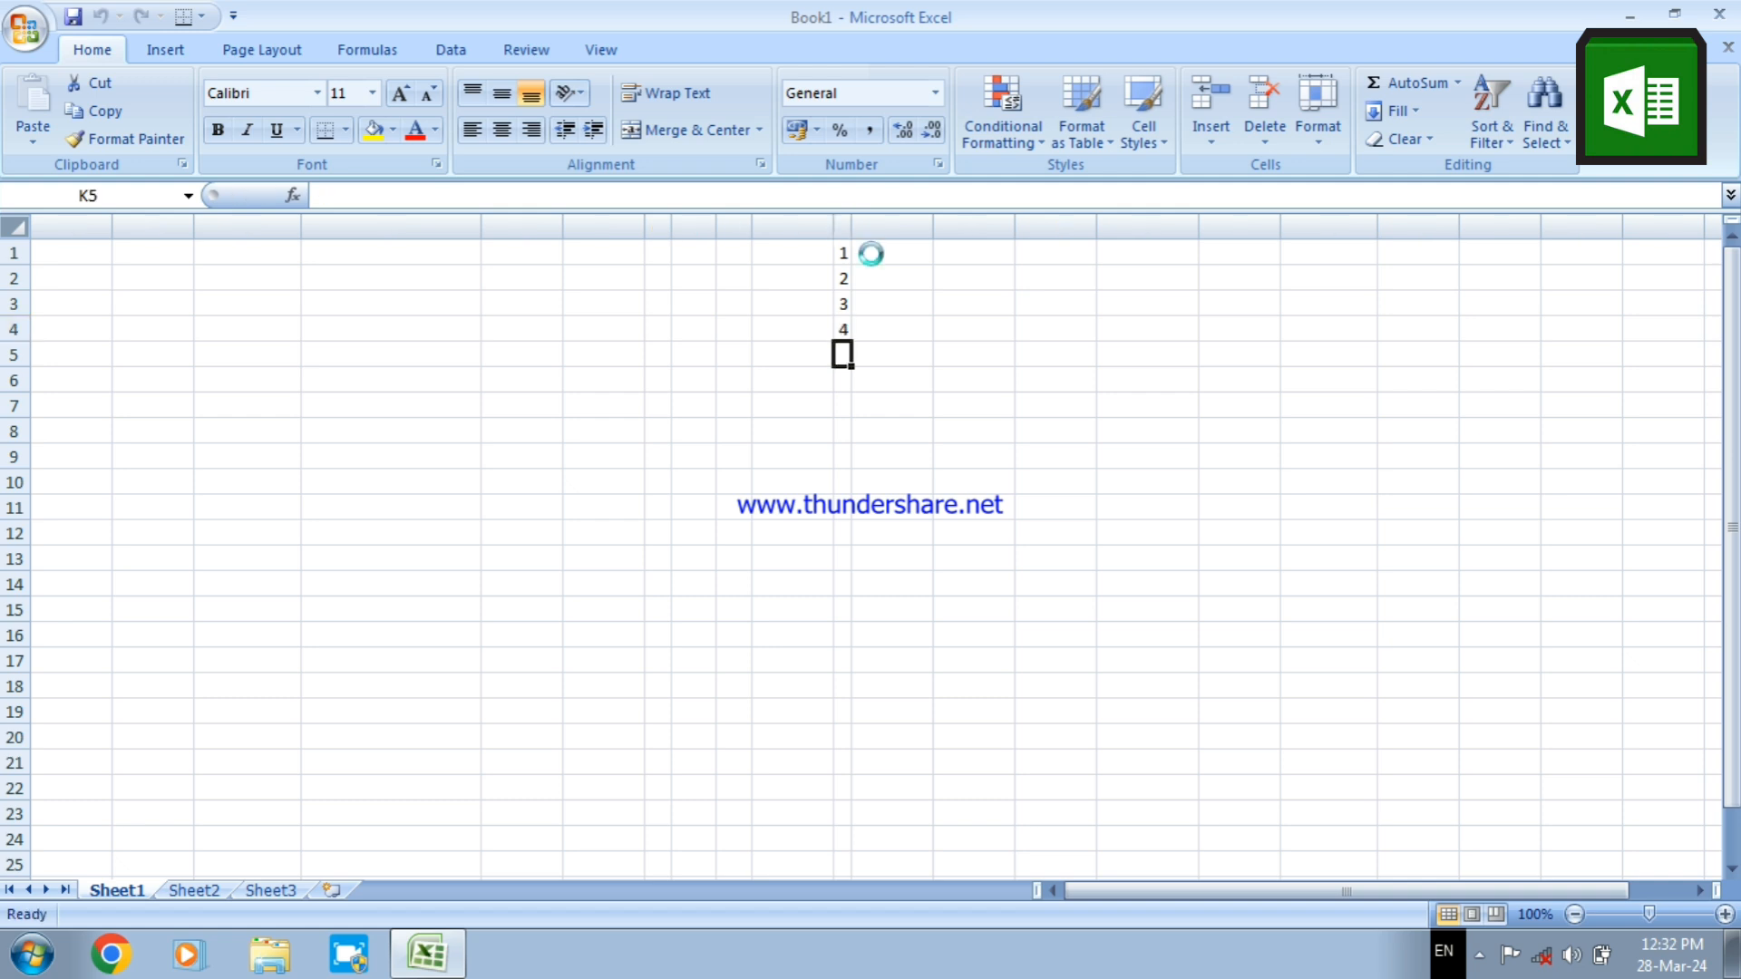
{"action": "type", "text": "5"}
{"action": "key", "text": "Return"}
{"action": "type", "text": "6"}
{"action": "key", "text": "Return"}
{"action": "type", "text": "7"}
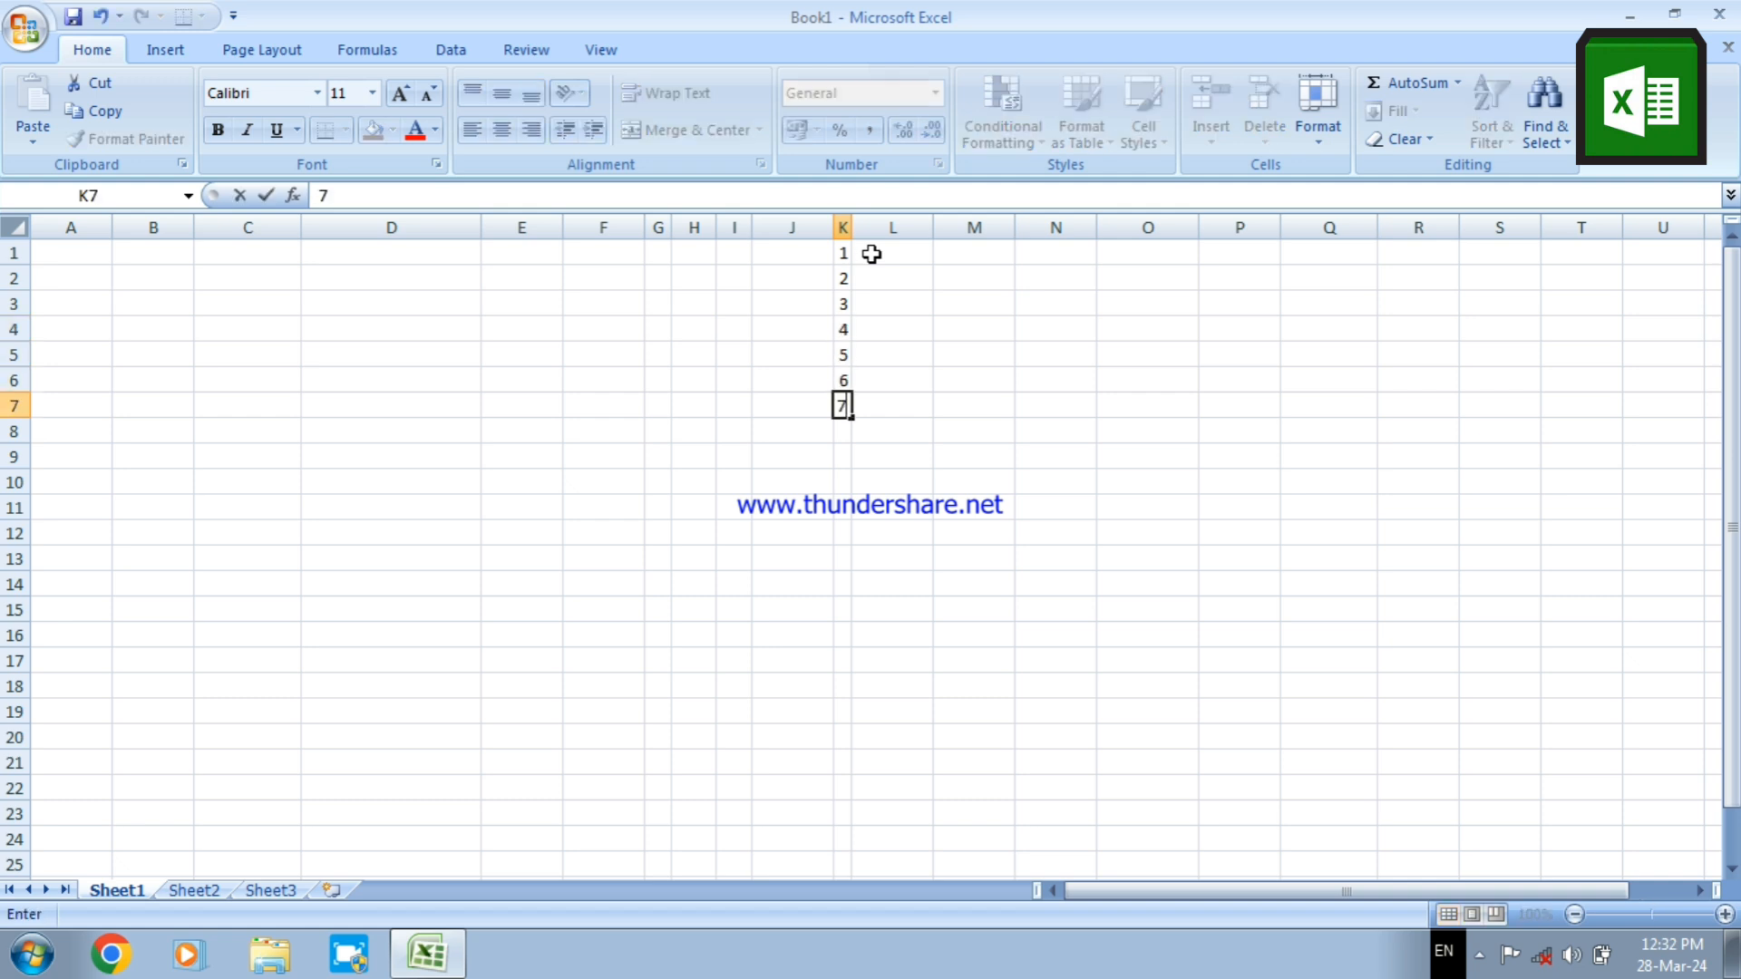
{"action": "key", "text": "Return"}
{"action": "type", "text": "8"}
{"action": "key", "text": "Return"}
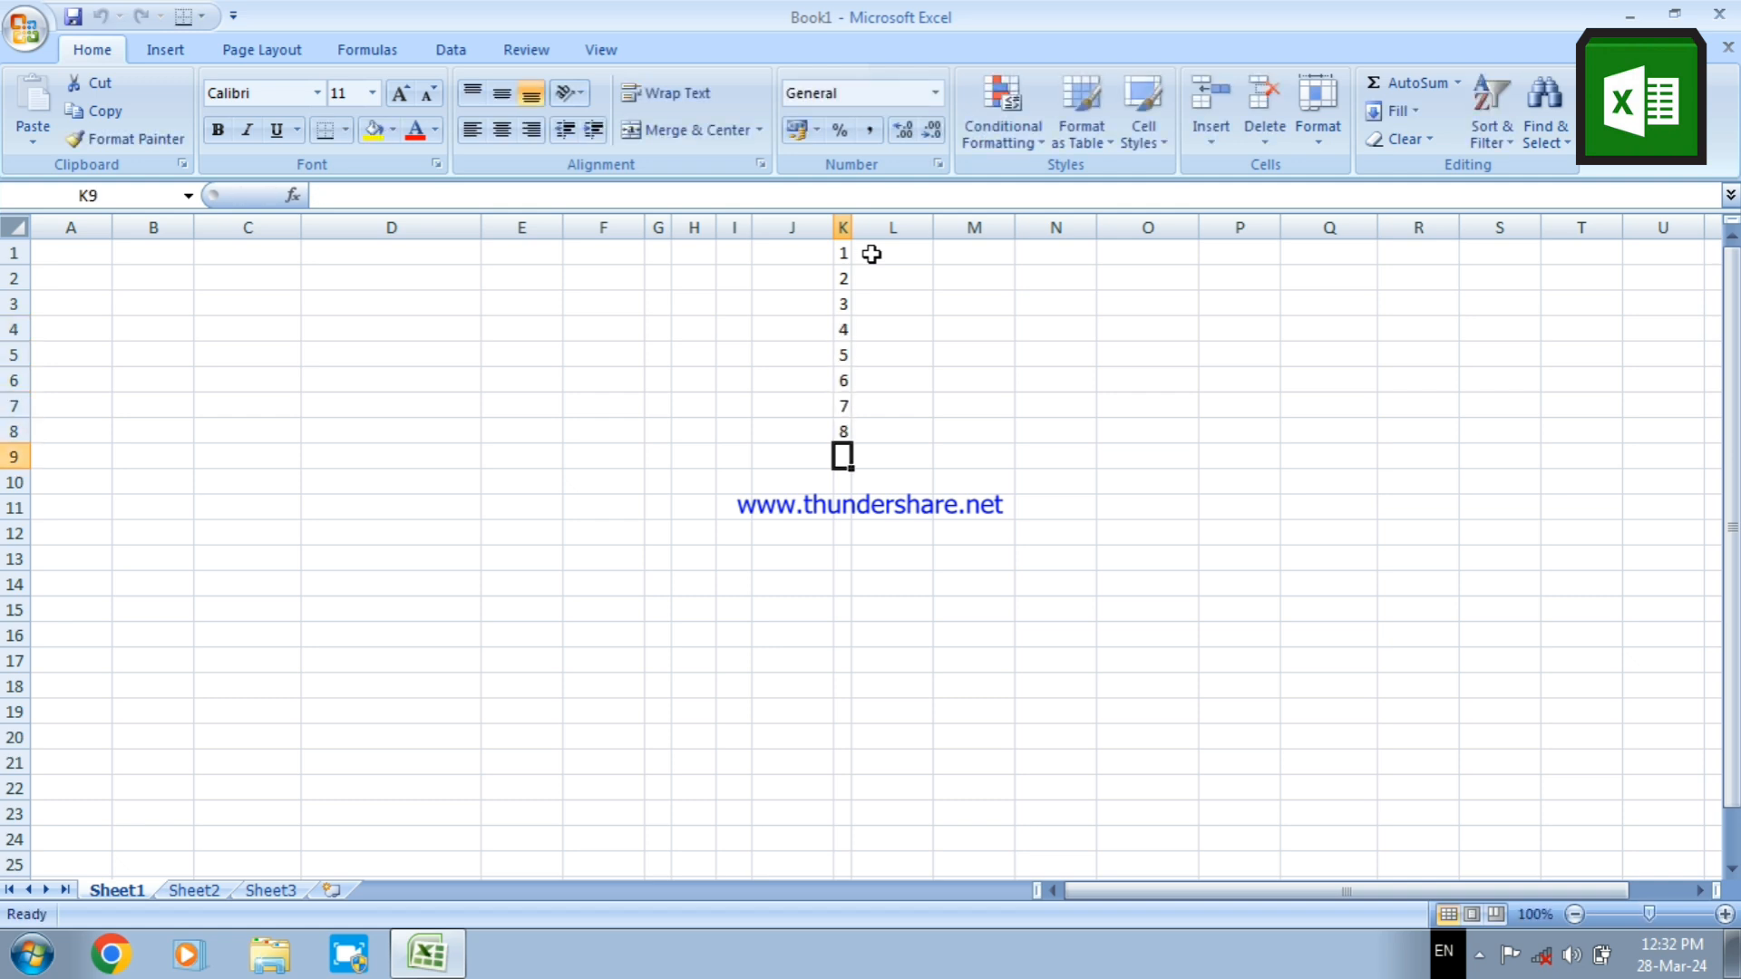
{"action": "type", "text": "9"}
{"action": "key", "text": "Return"}
{"action": "type", "text": "10"}
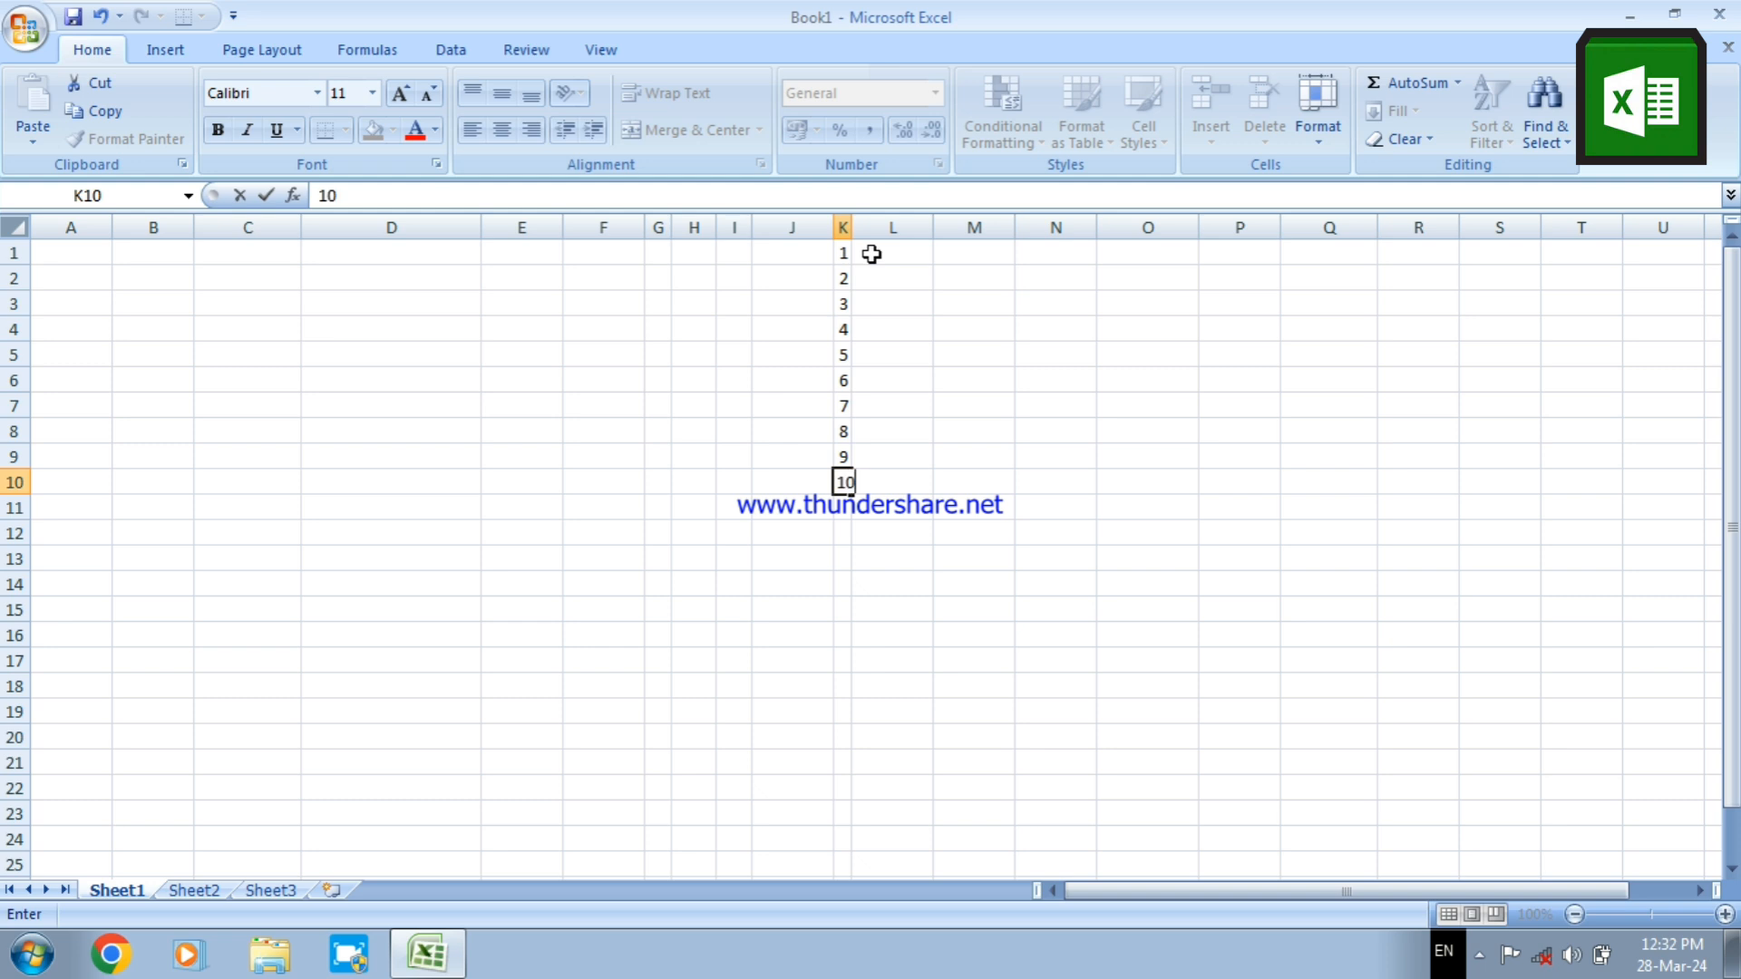
{"action": "key", "text": "Return"}
{"action": "left_click", "coordinate": [888, 264]}
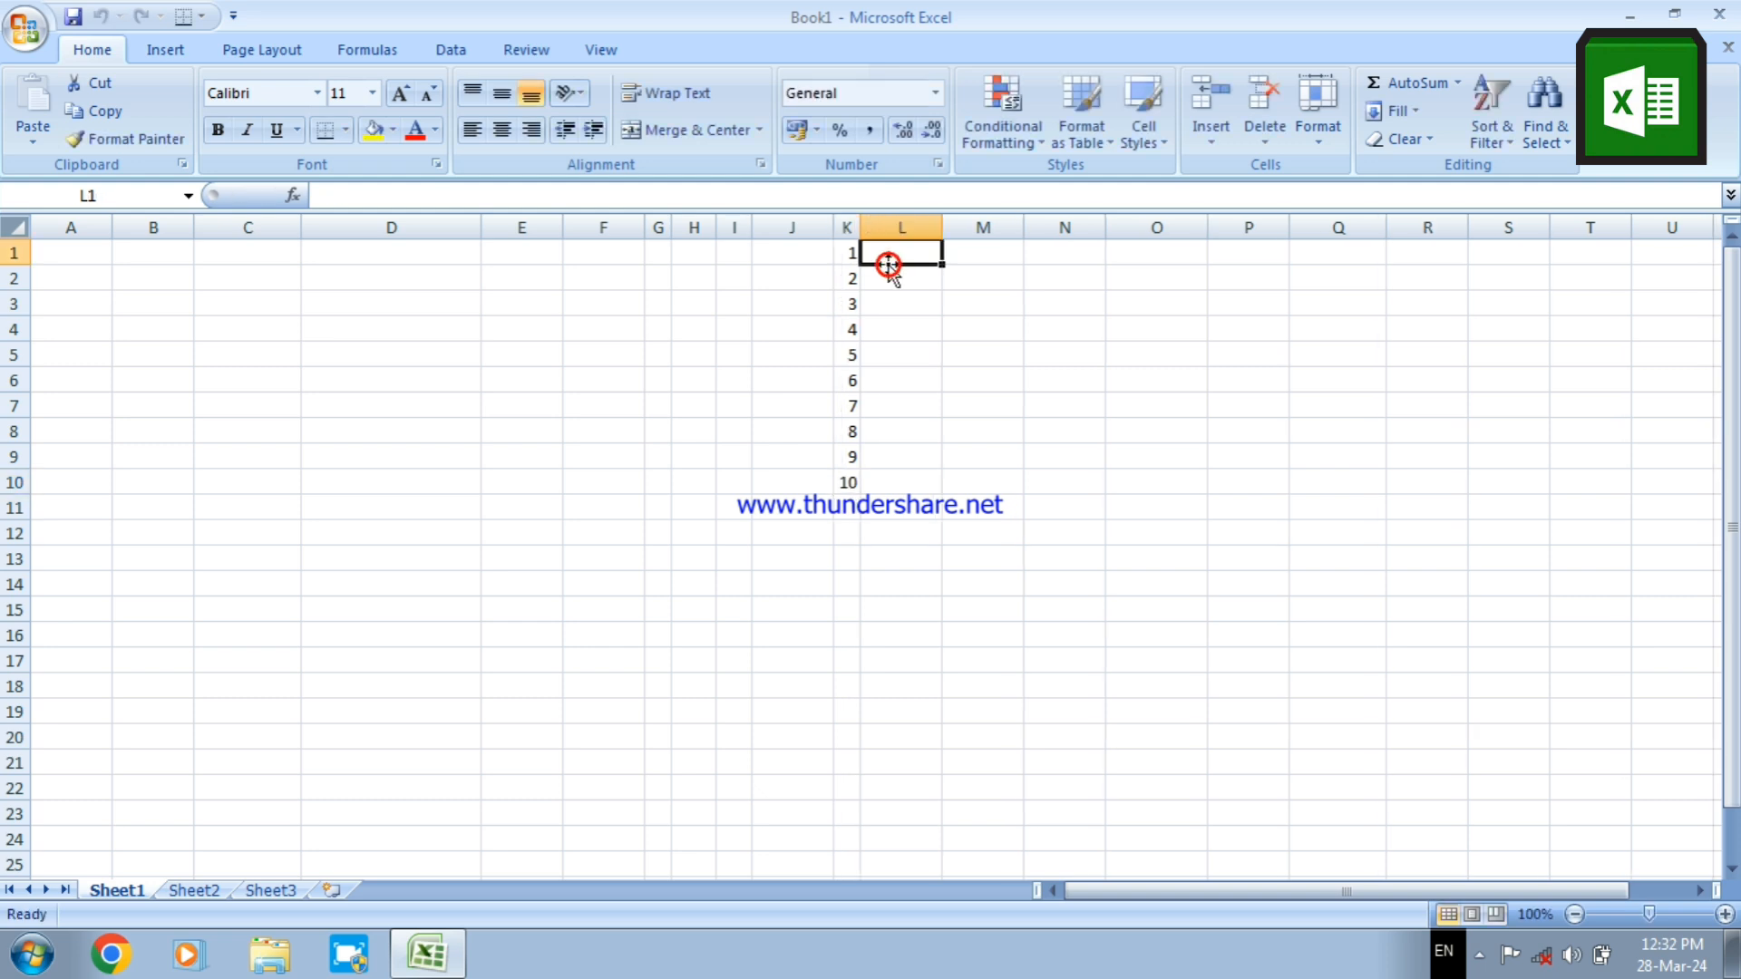
Enter 11 in cell L1 and 12 in cell L2
{"action": "type", "text": "11"}
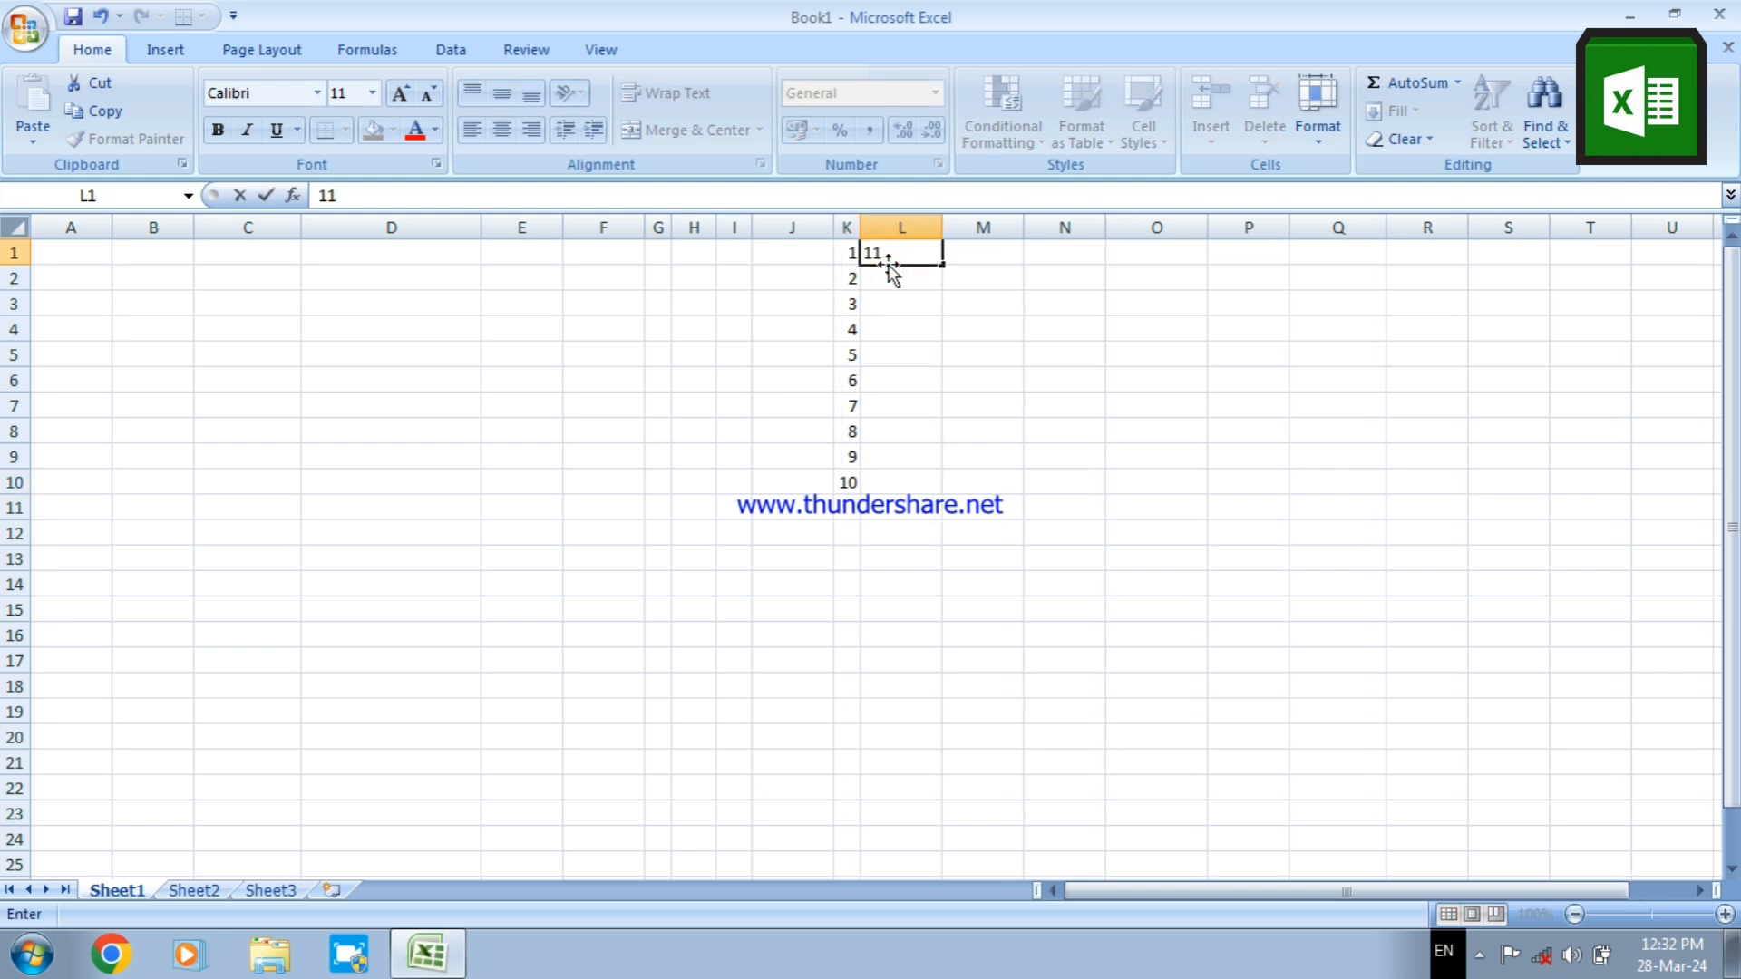
{"action": "key", "text": "Return"}
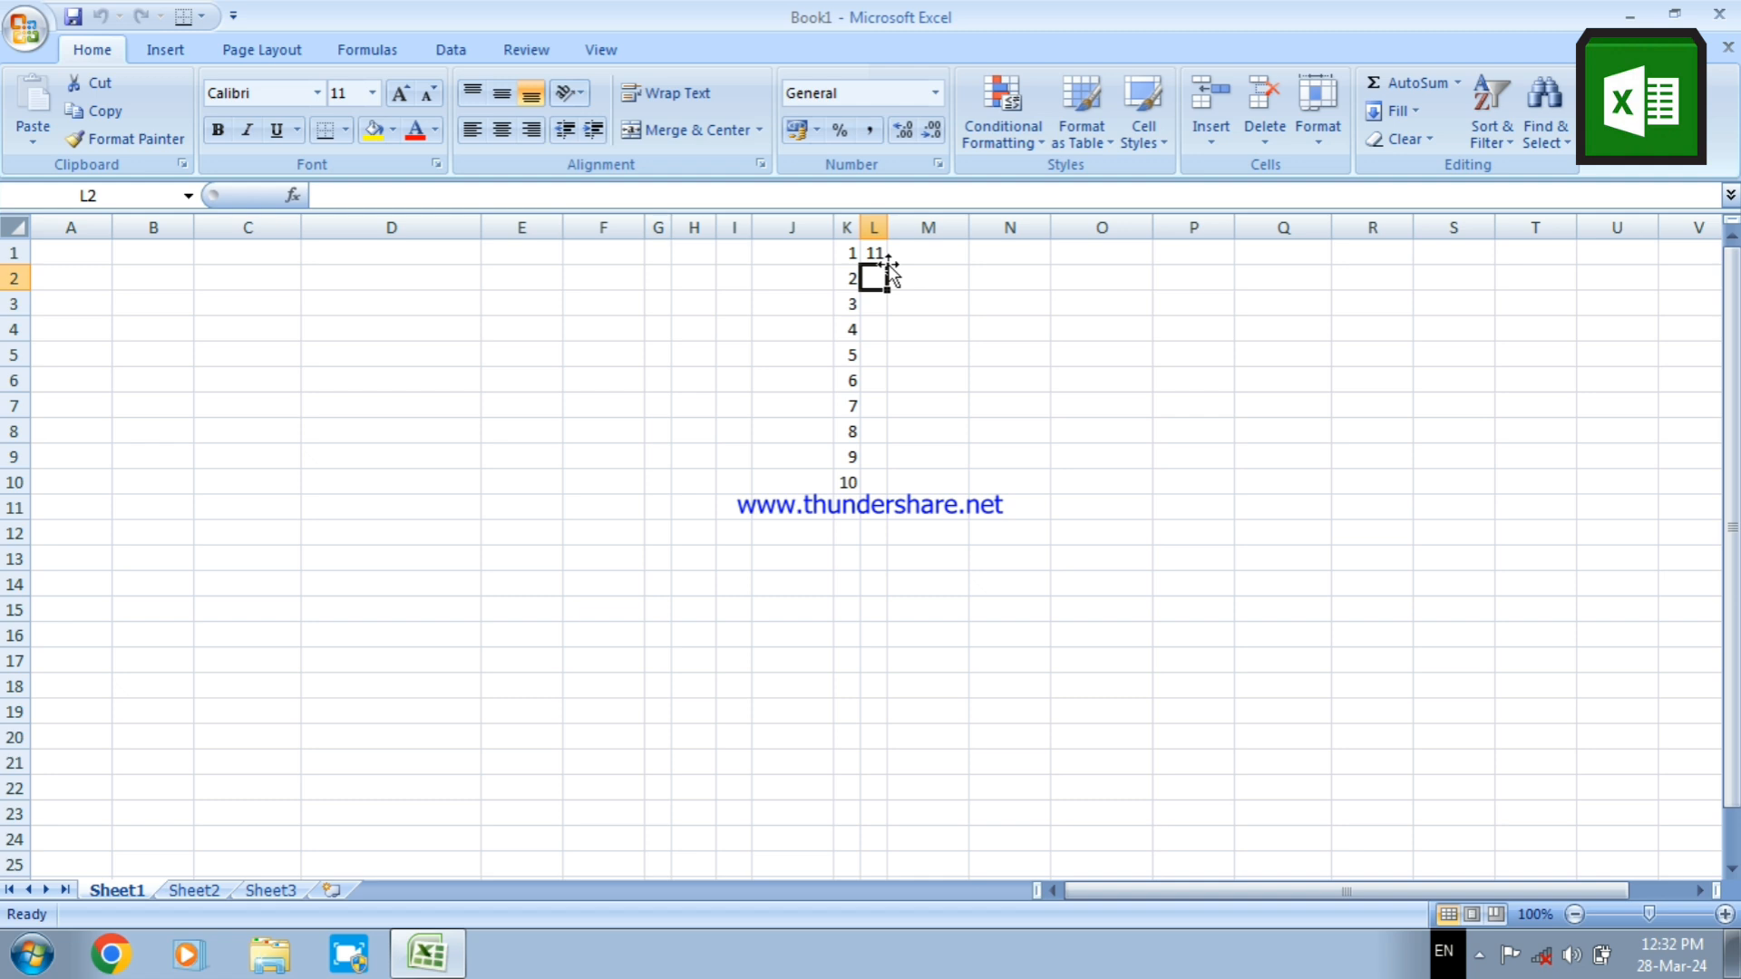
{"action": "type", "text": "12"}
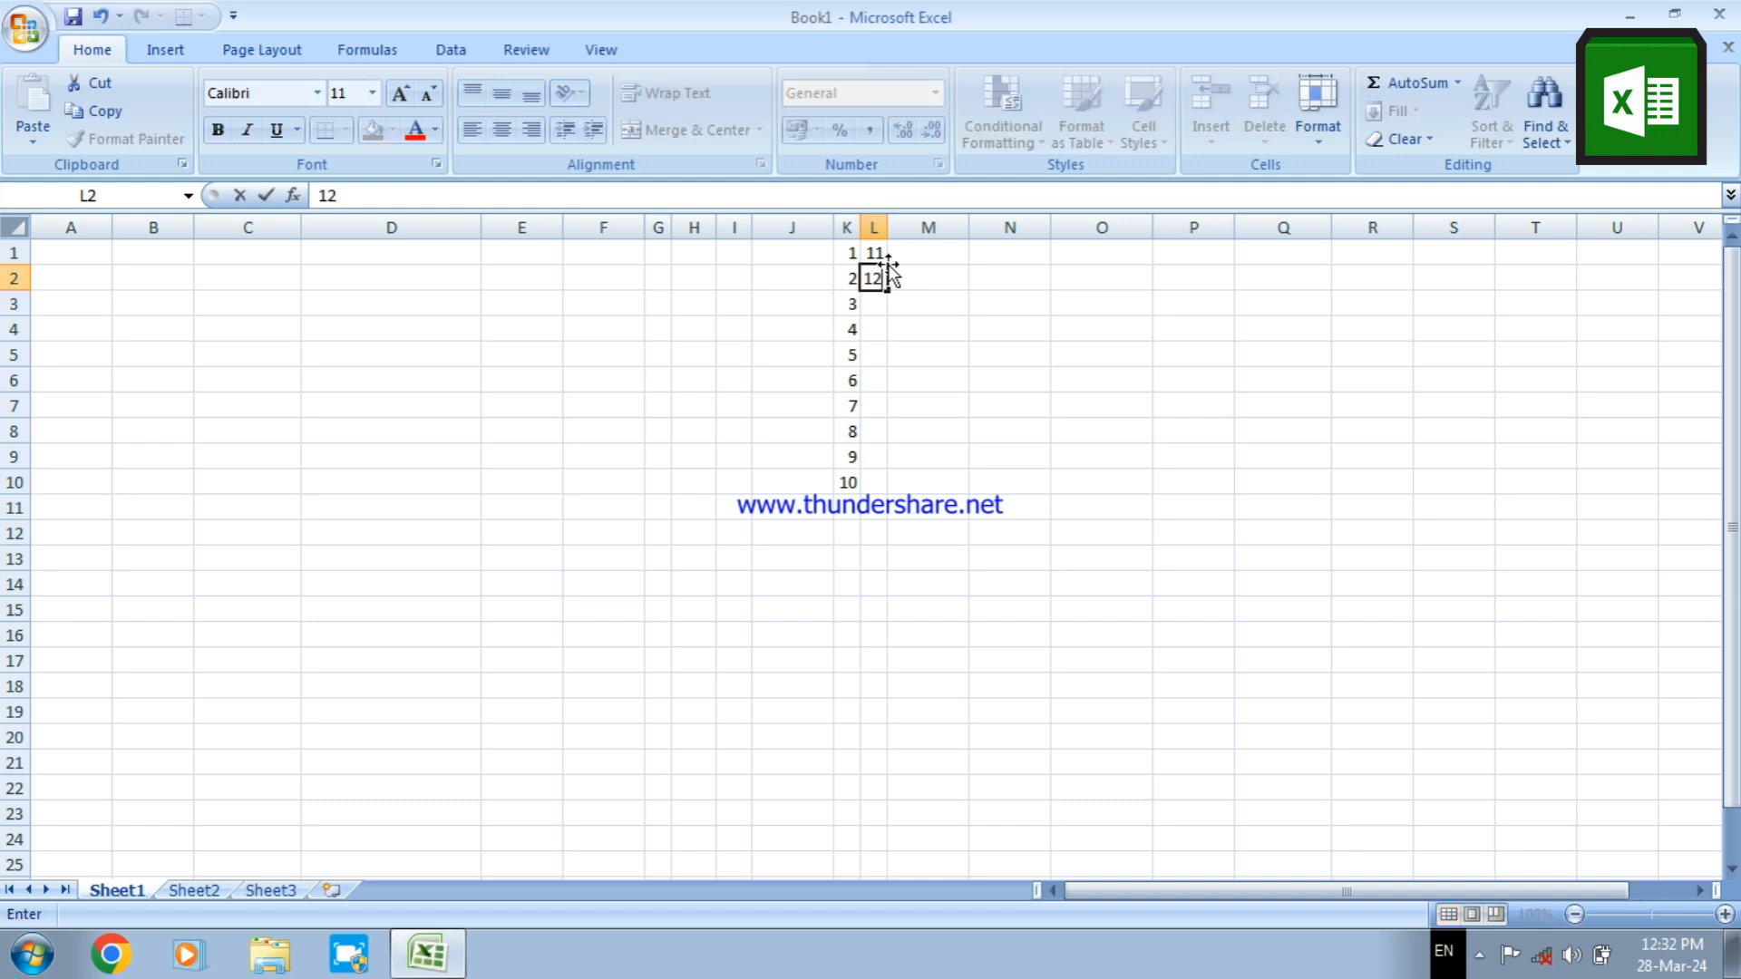
{"action": "left_click", "coordinate": [852, 254]}
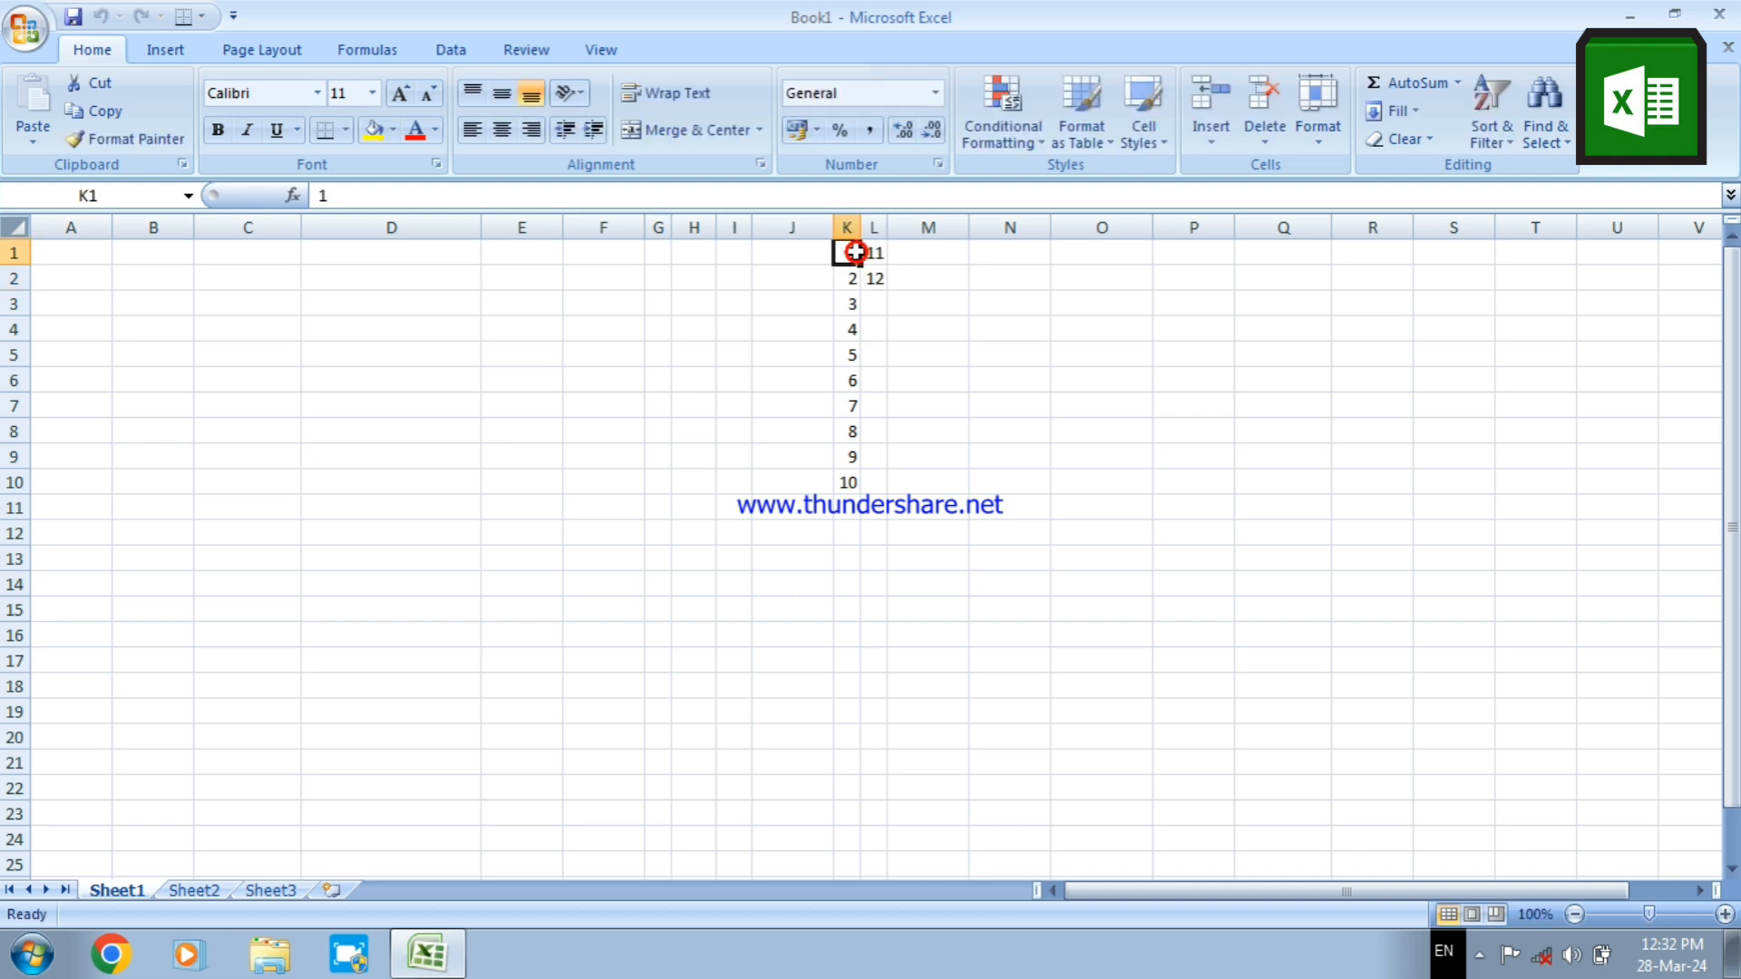
AutoFill the range K1:K10 across to column O, then delete the contents of K1:O10
{"action": "left_click_drag", "start_coordinate": [855, 252], "coordinate": [1162, 416]}
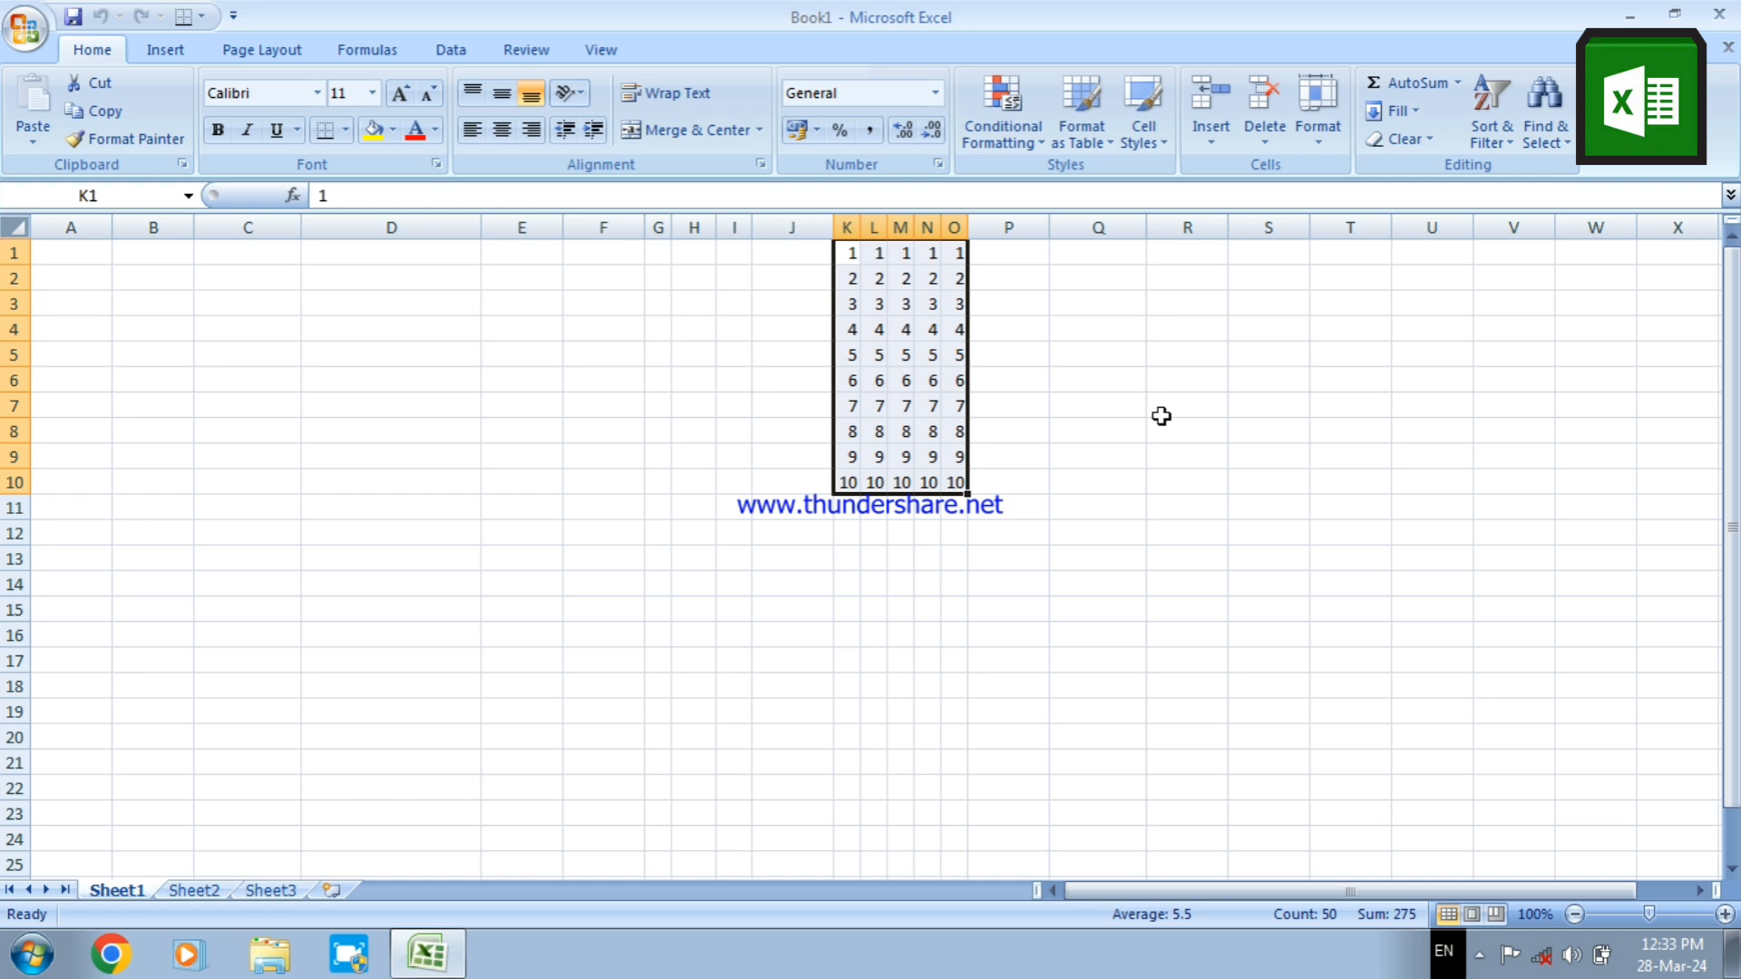
{"action": "key", "text": "Delete"}
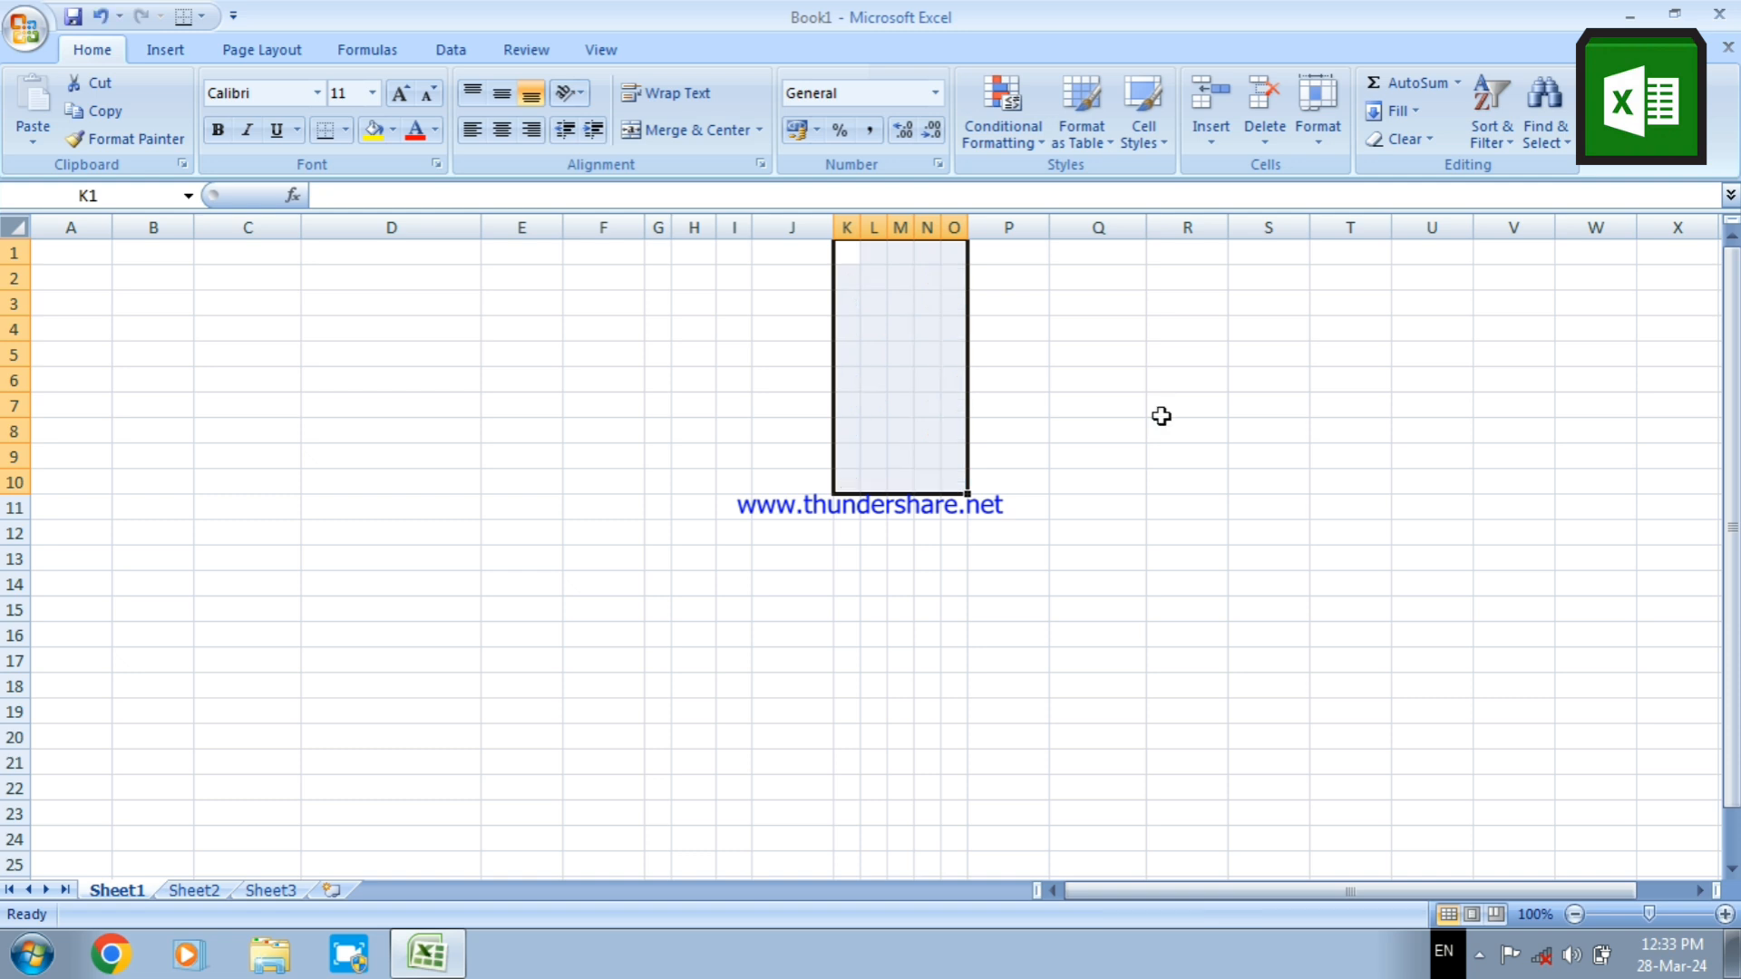
Enter the text cscs in cell E6 and wdwd in cell H12
{"action": "left_click", "coordinate": [594, 261]}
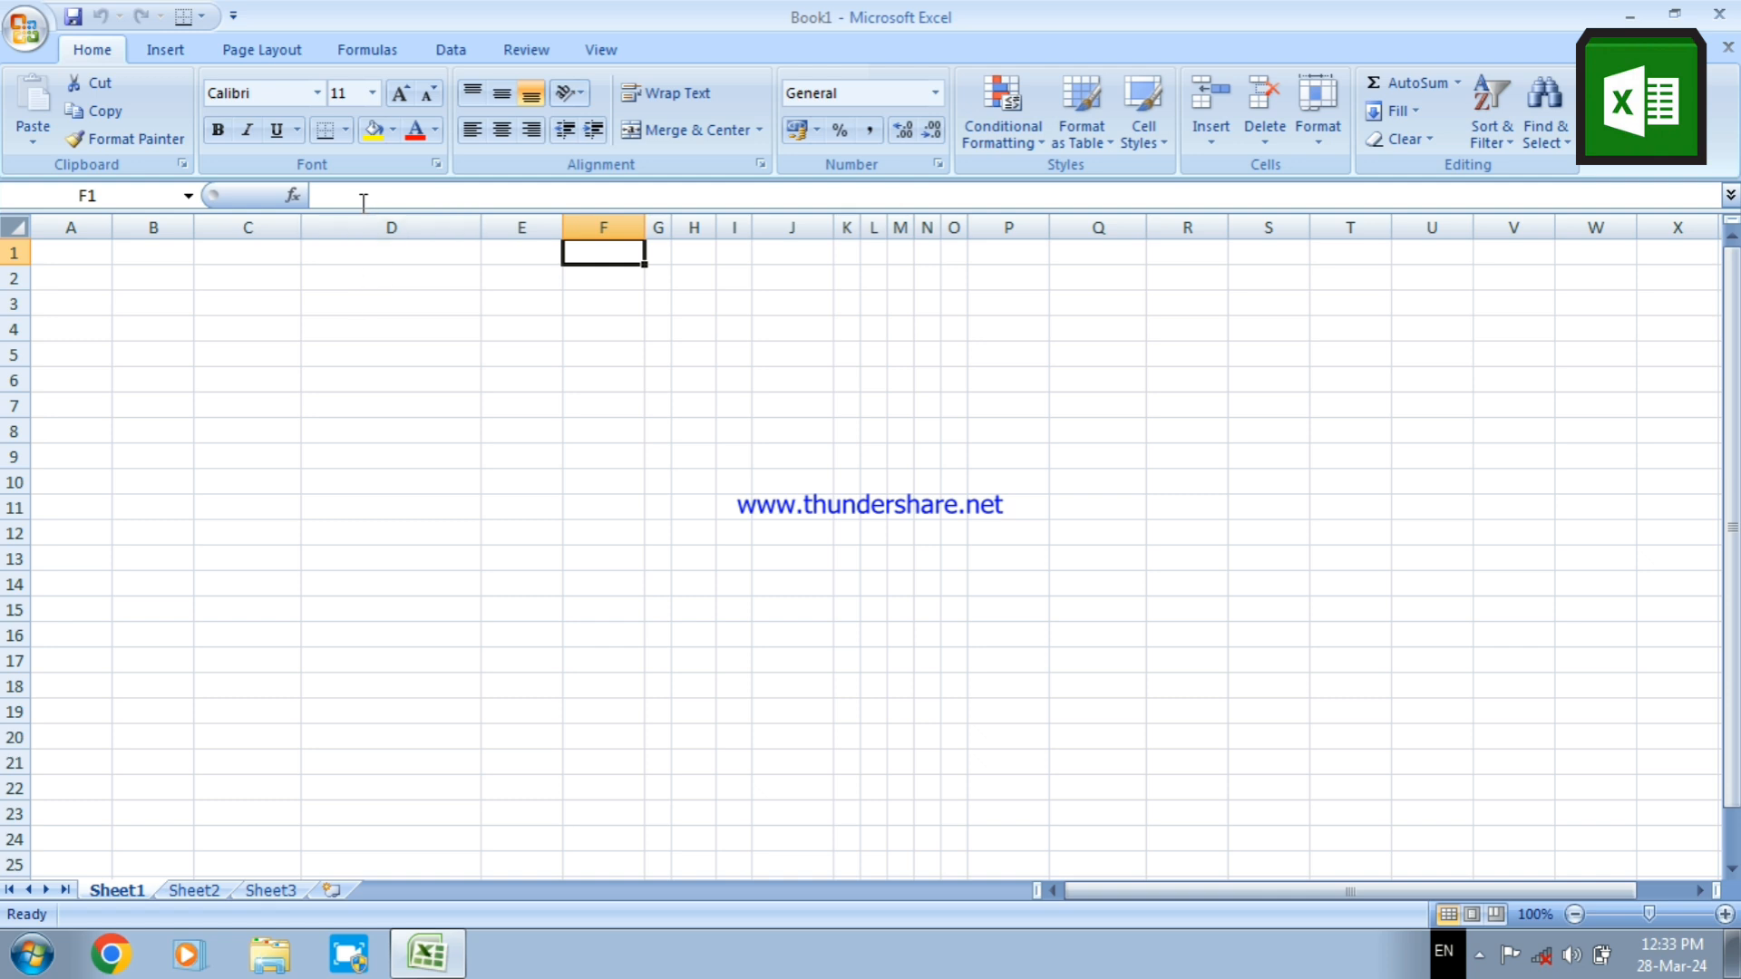
{"action": "left_click", "coordinate": [542, 372]}
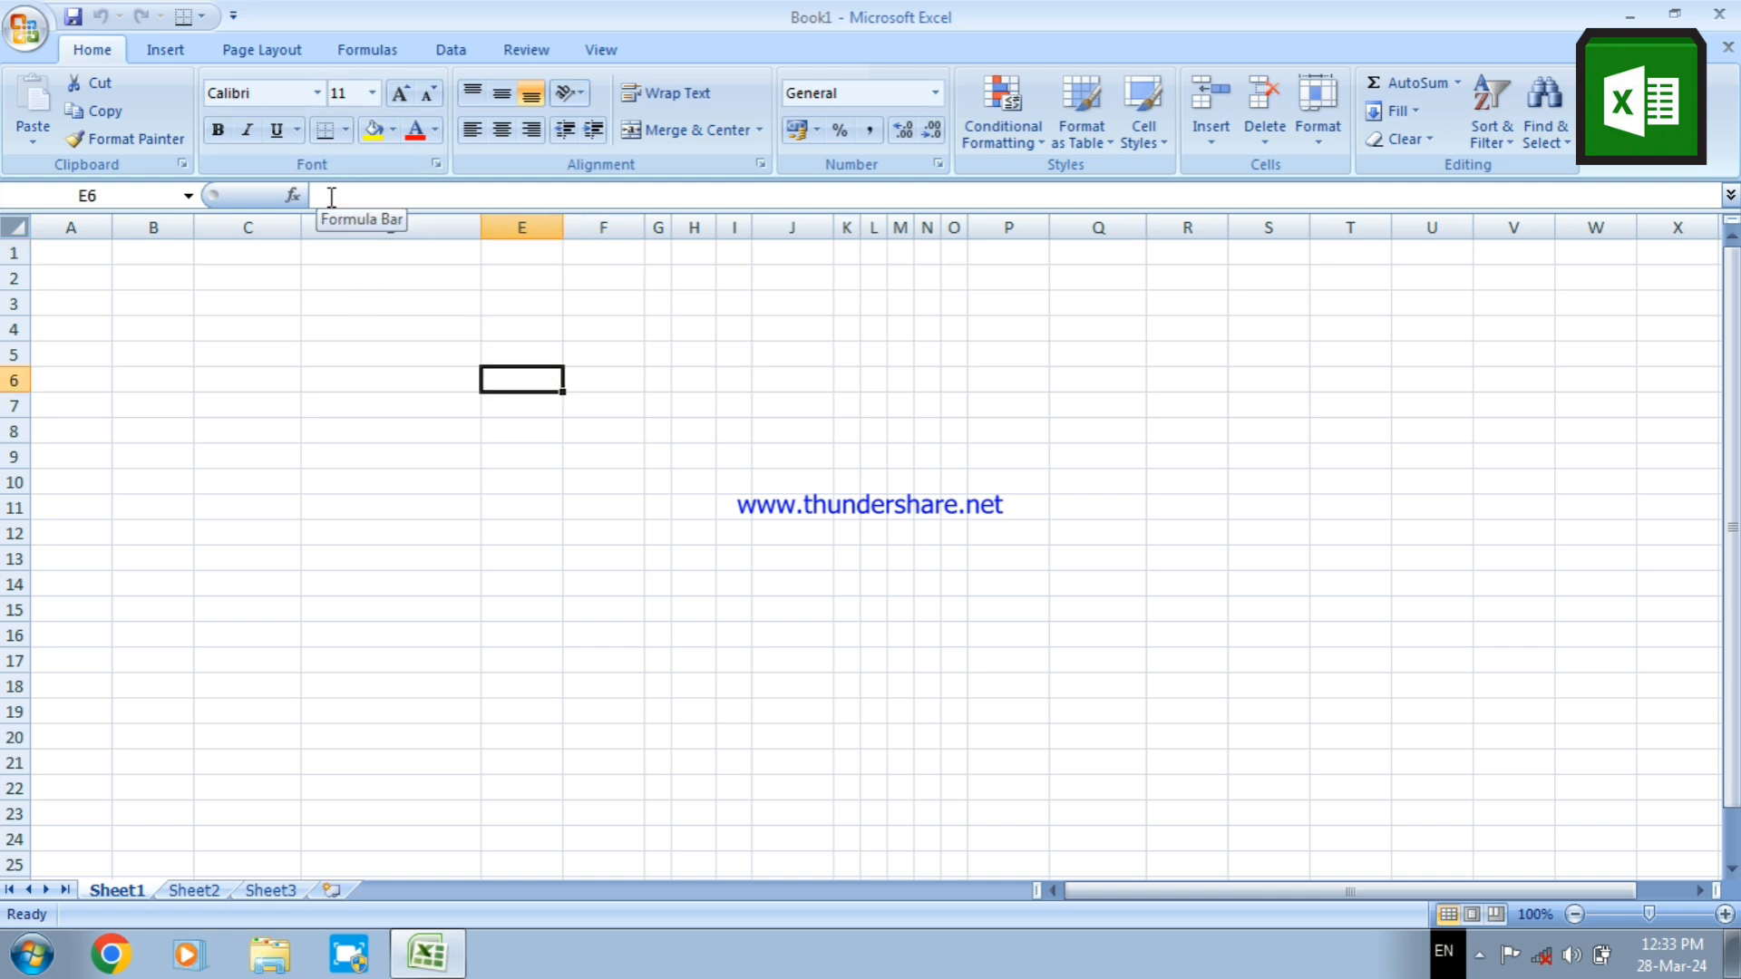
{"action": "type", "text": "cscs"}
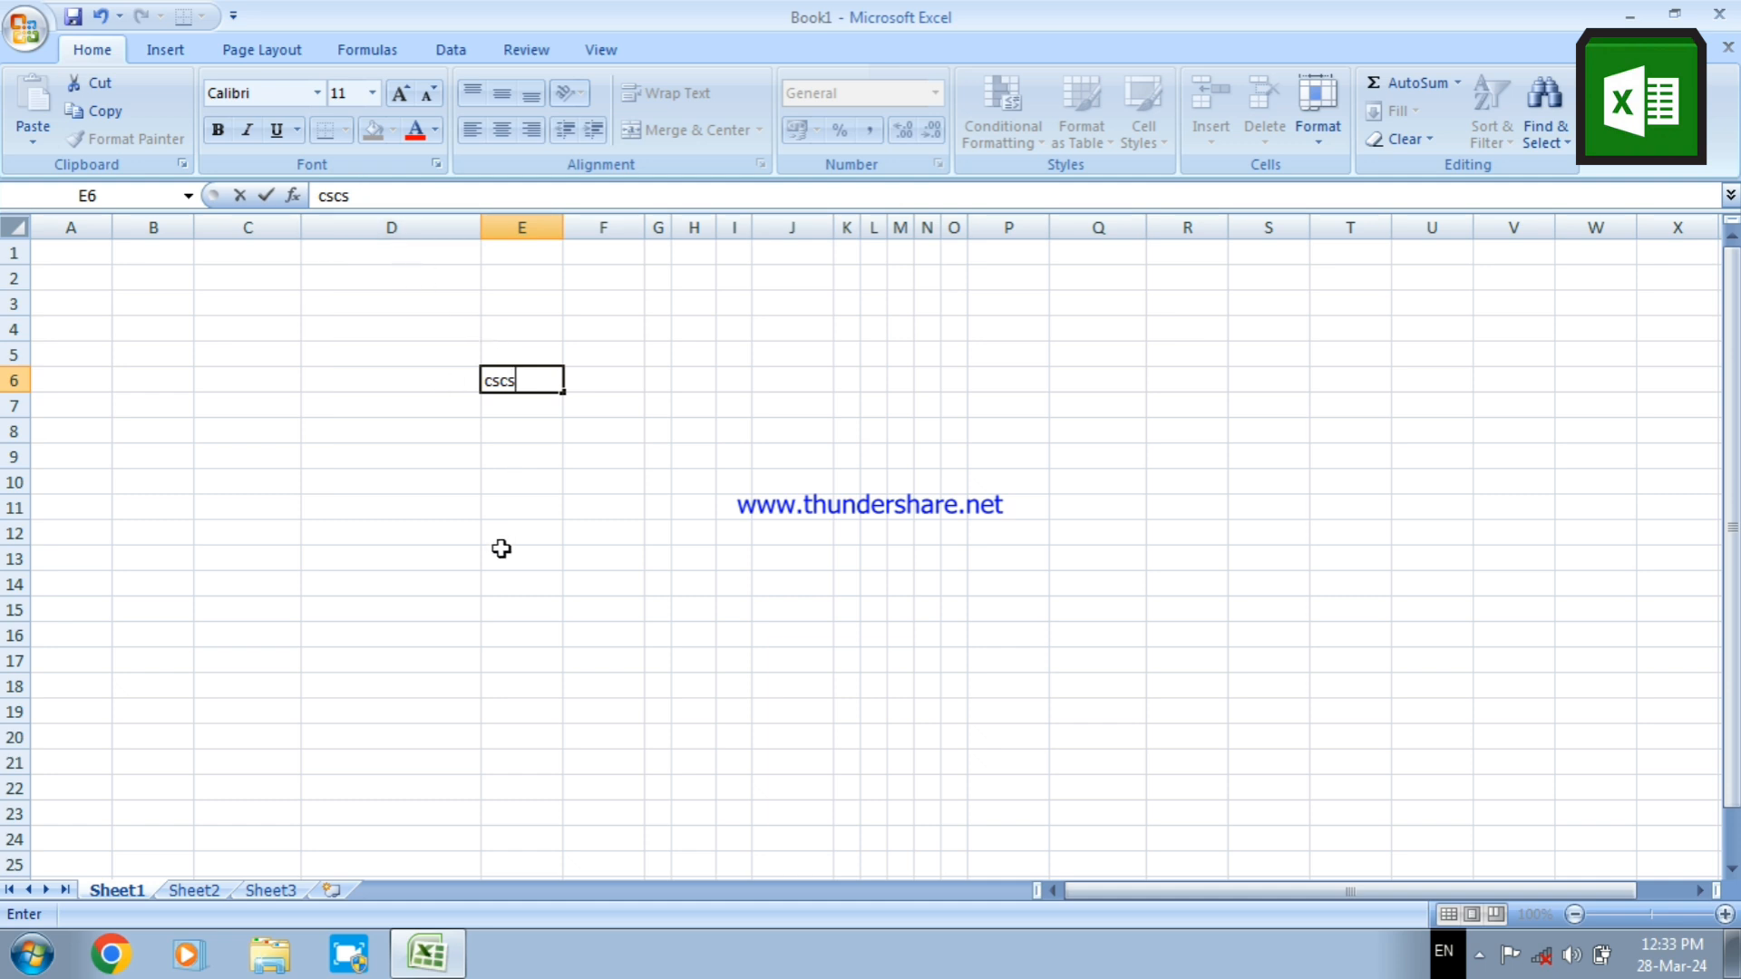
{"action": "key", "text": "Return"}
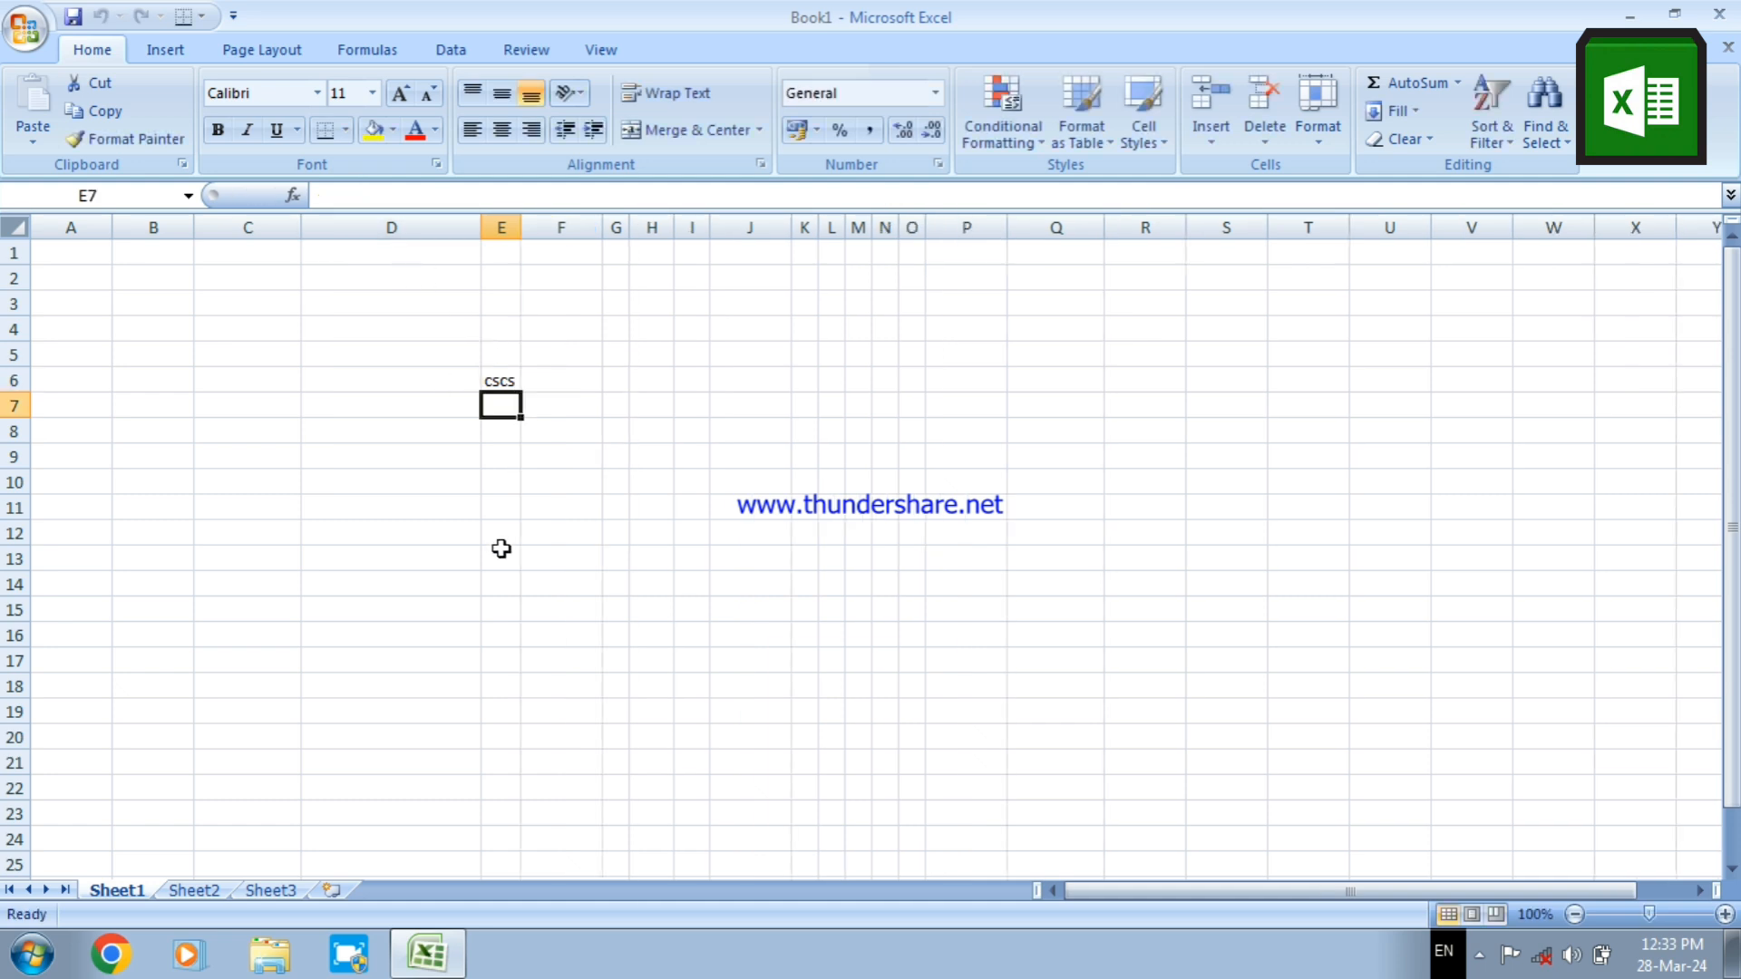
{"action": "left_click", "coordinate": [501, 549]}
{"action": "left_click", "coordinate": [652, 524]}
{"action": "type", "text": "wdw"}
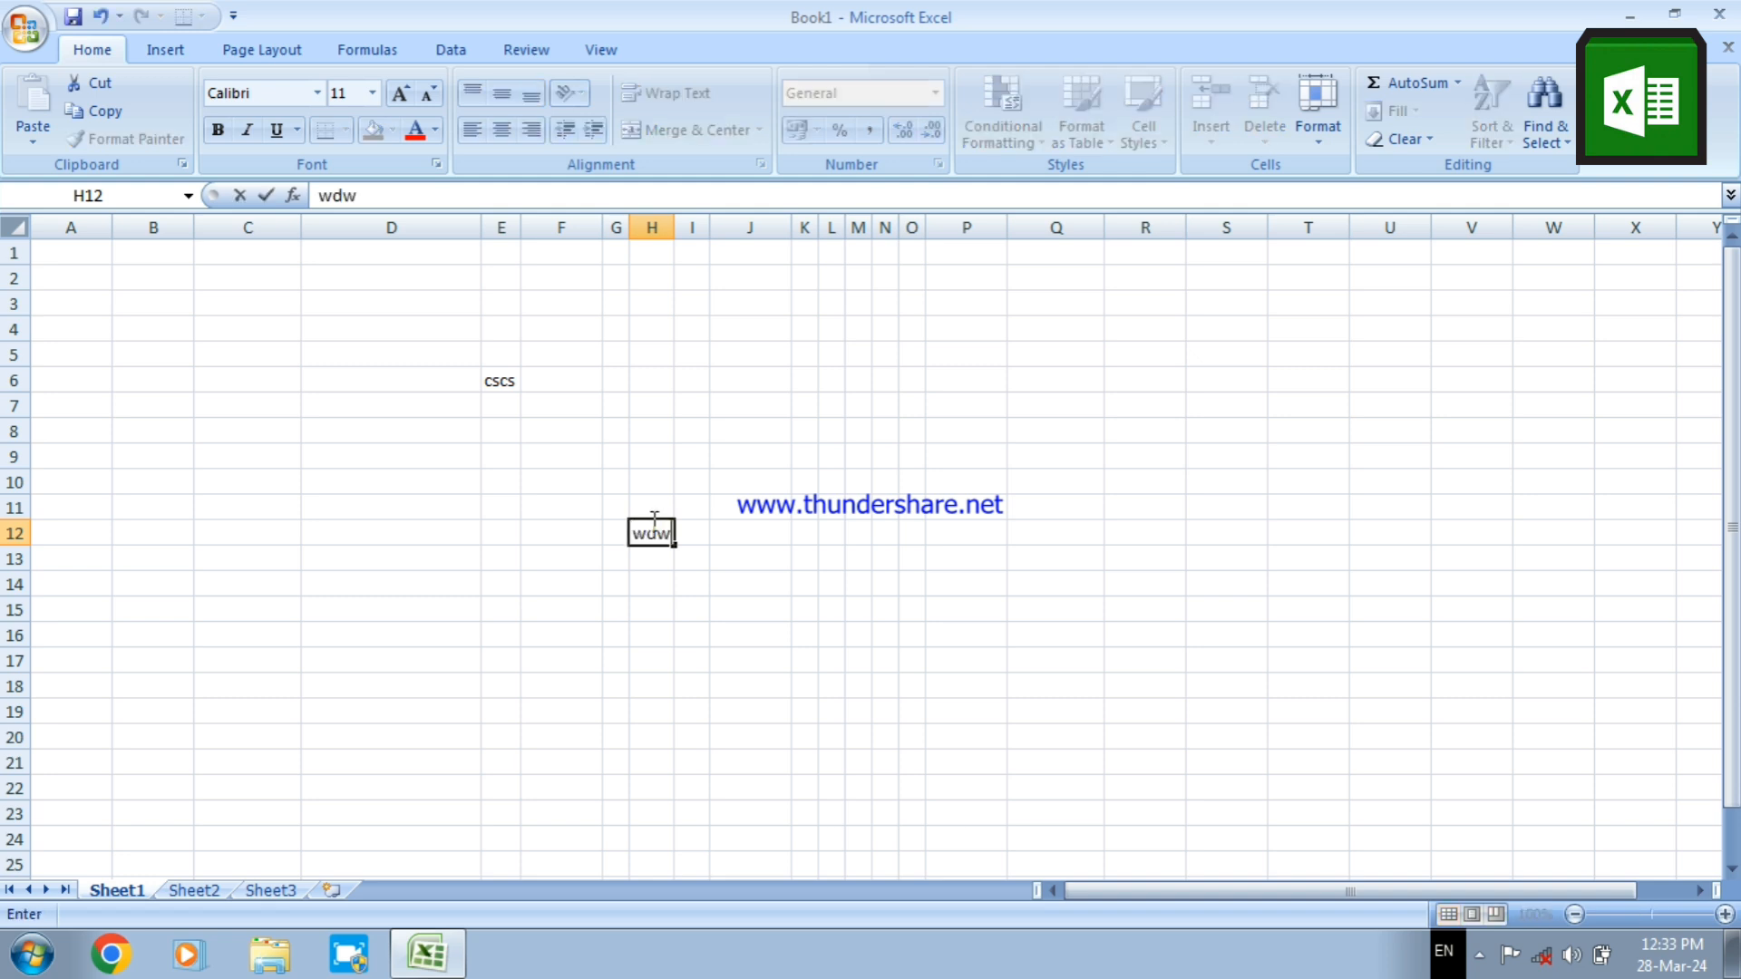
{"action": "type", "text": "d"}
{"action": "key", "text": "Return"}
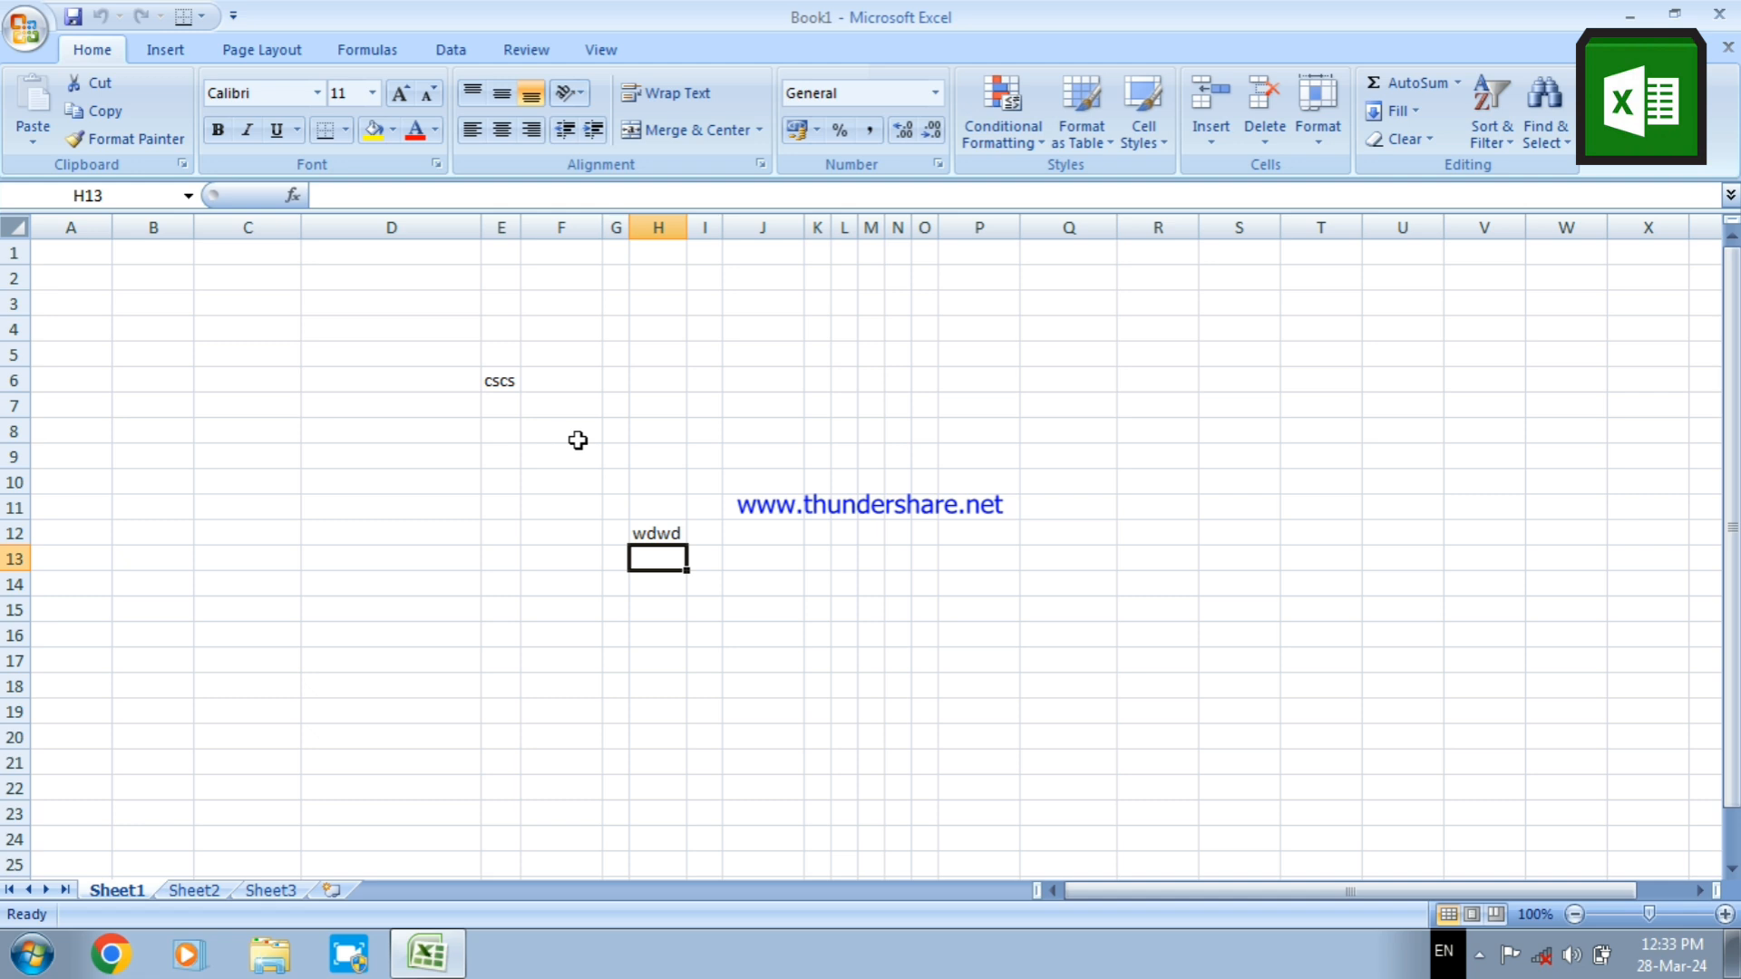
{"action": "left_click", "coordinate": [871, 610]}
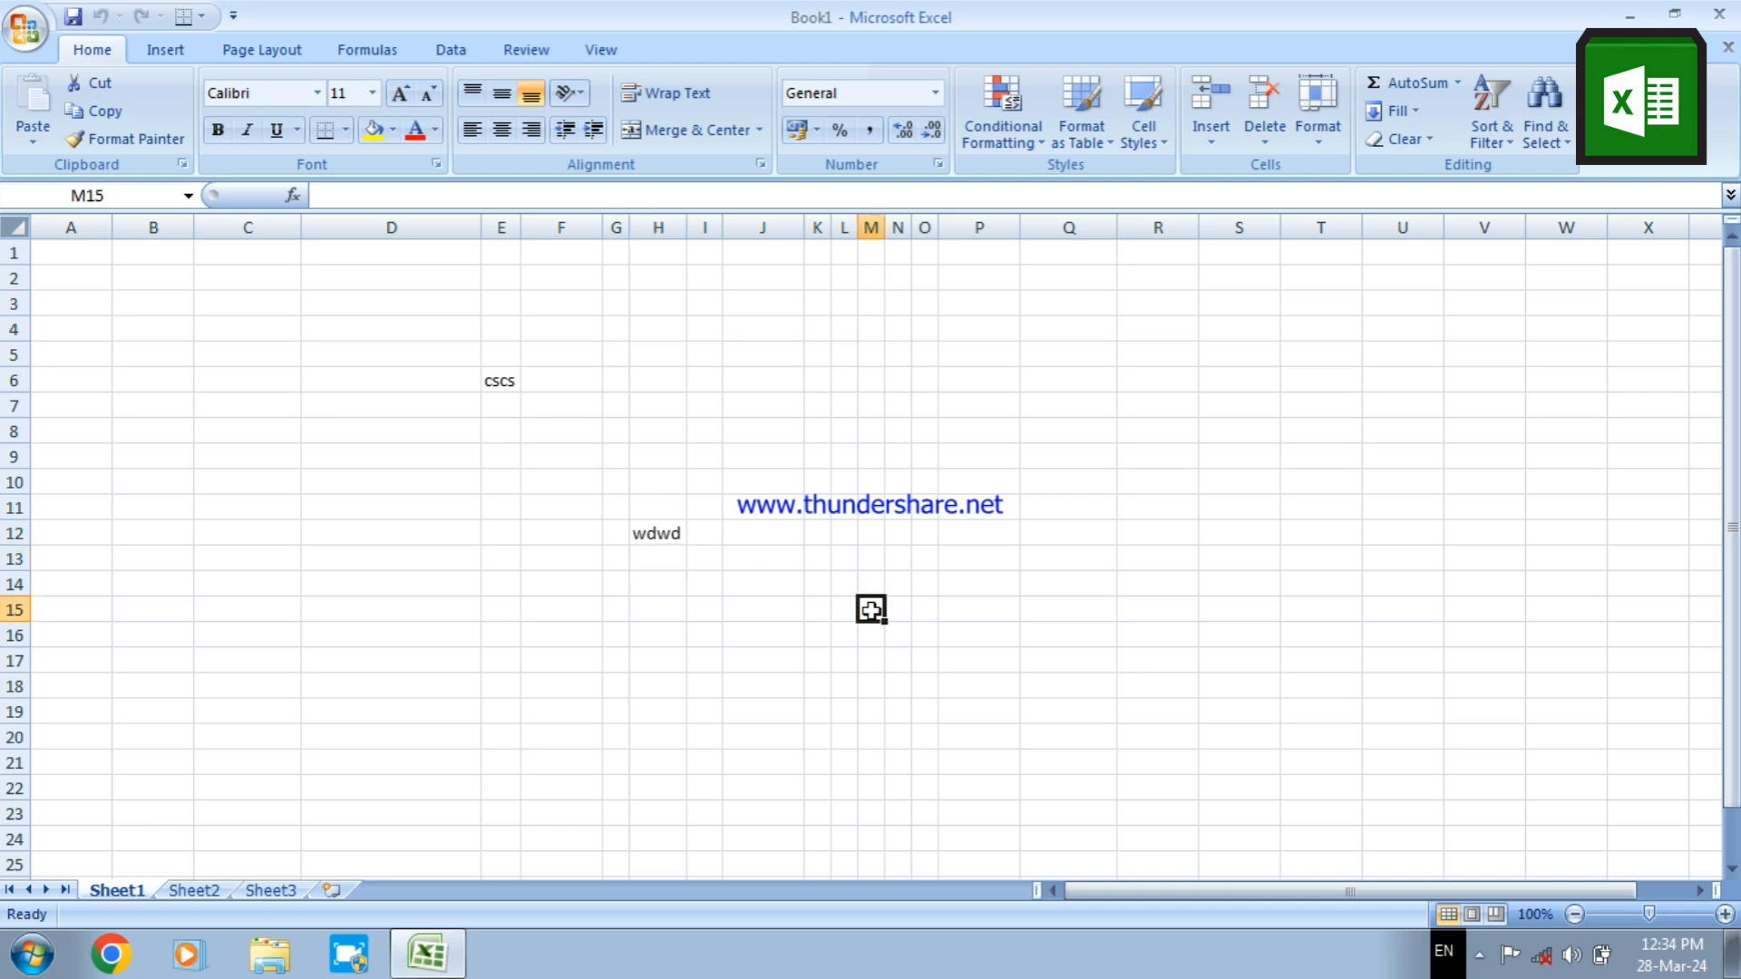
{"action": "left_click", "coordinate": [966, 604]}
{"action": "left_click", "coordinate": [867, 433]}
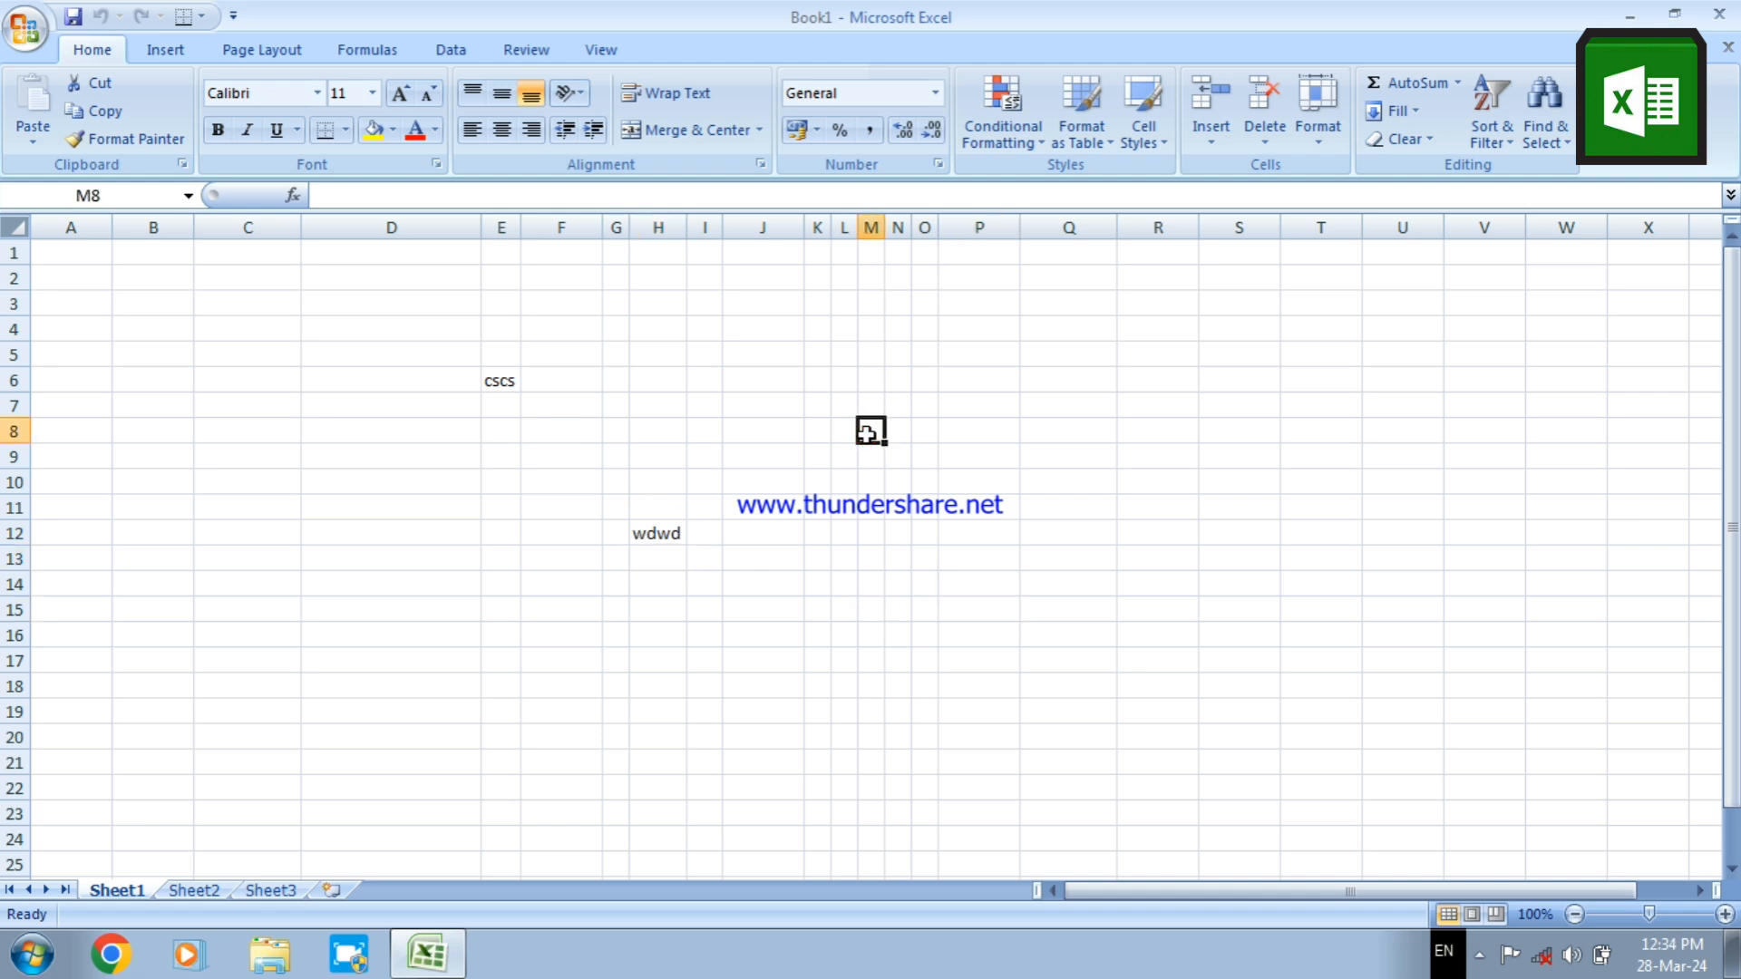
{"action": "left_click", "coordinate": [948, 433]}
{"action": "left_click", "coordinate": [1042, 451]}
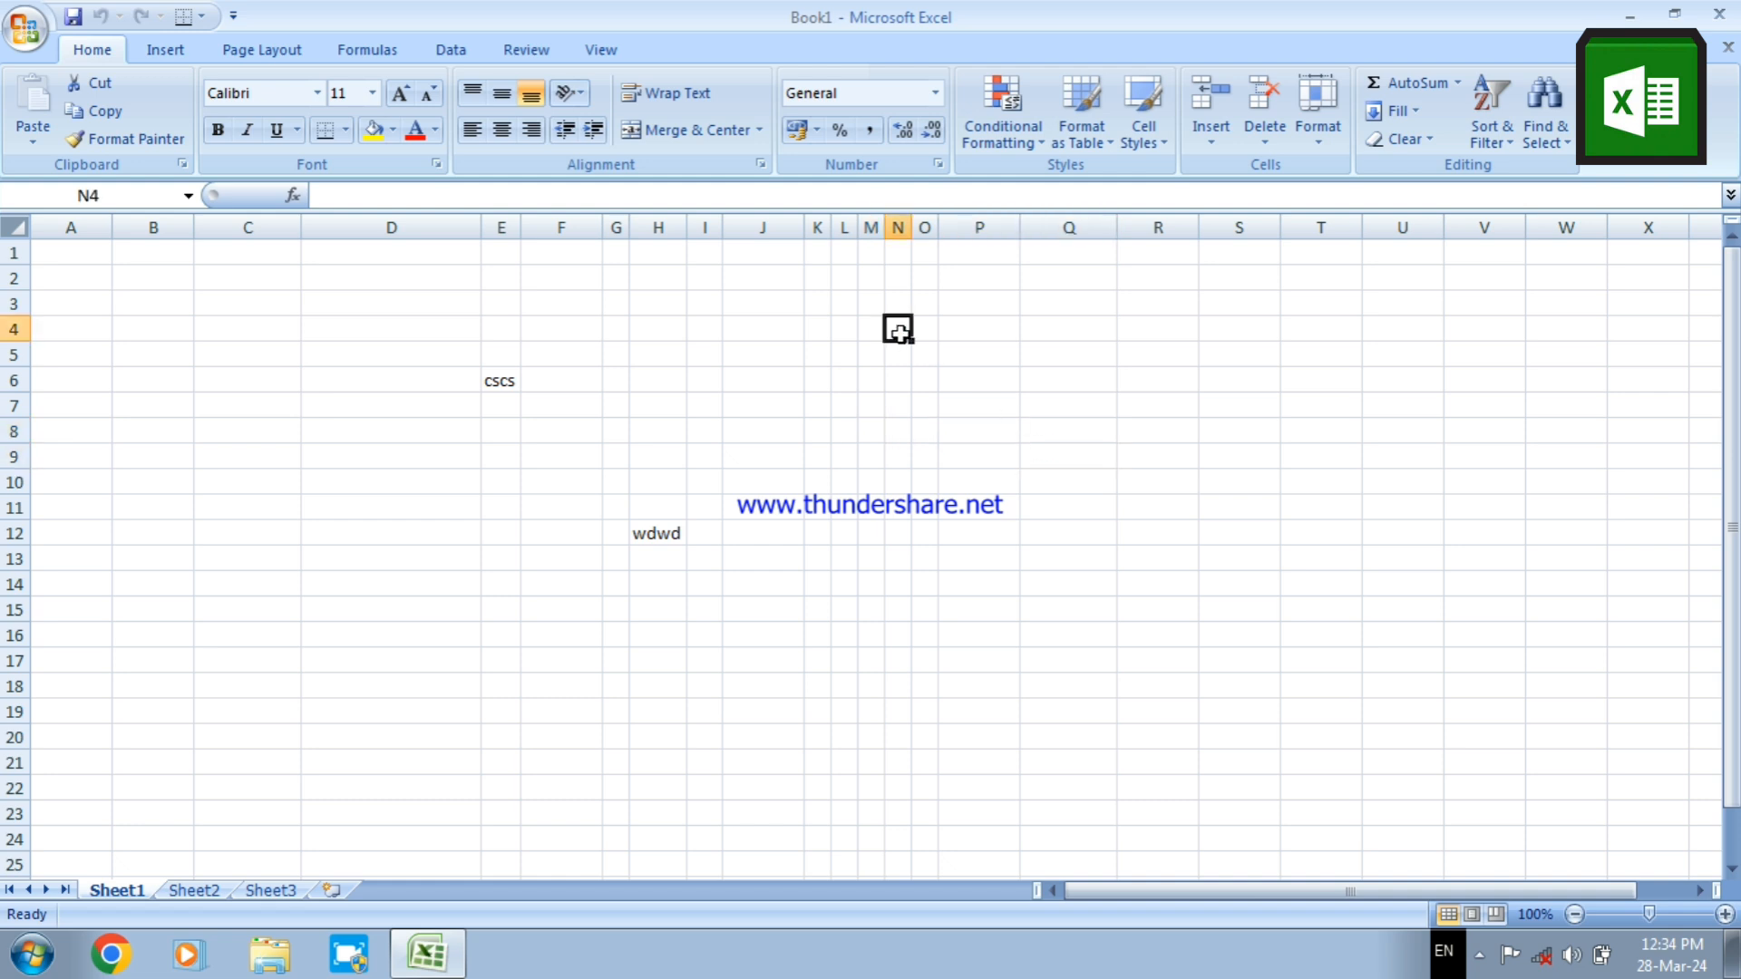
{"action": "left_click", "coordinate": [770, 334]}
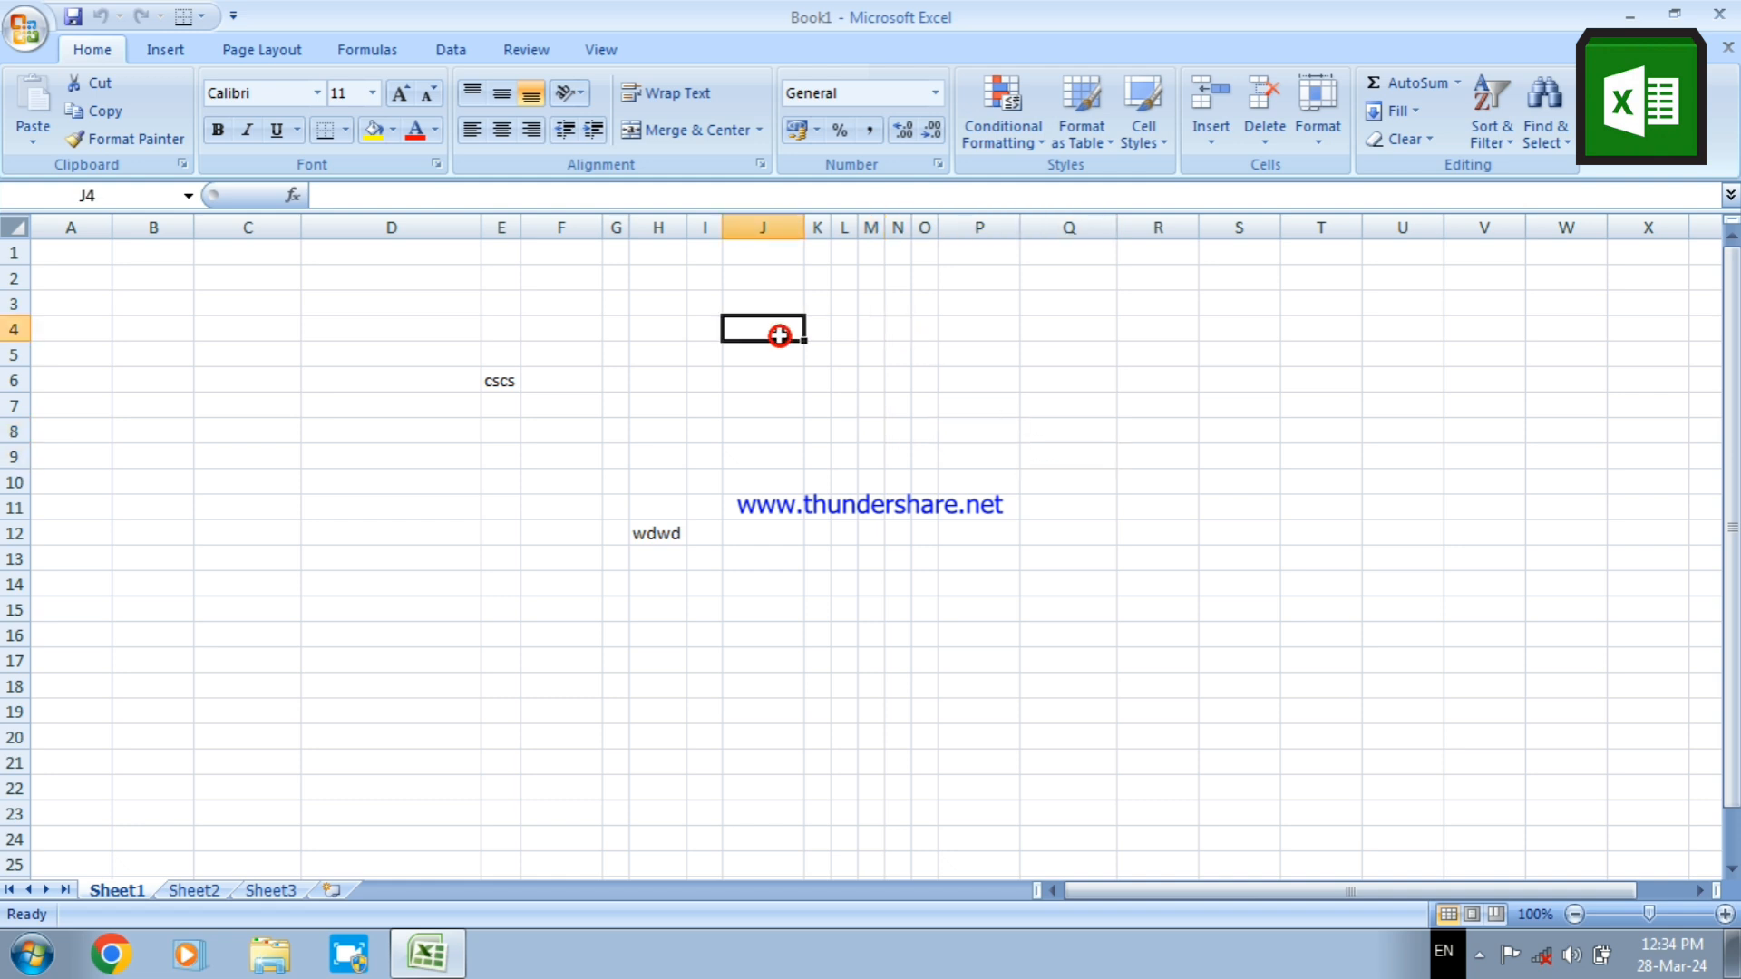
{"action": "left_click", "coordinate": [259, 359]}
{"action": "left_click", "coordinate": [276, 702]}
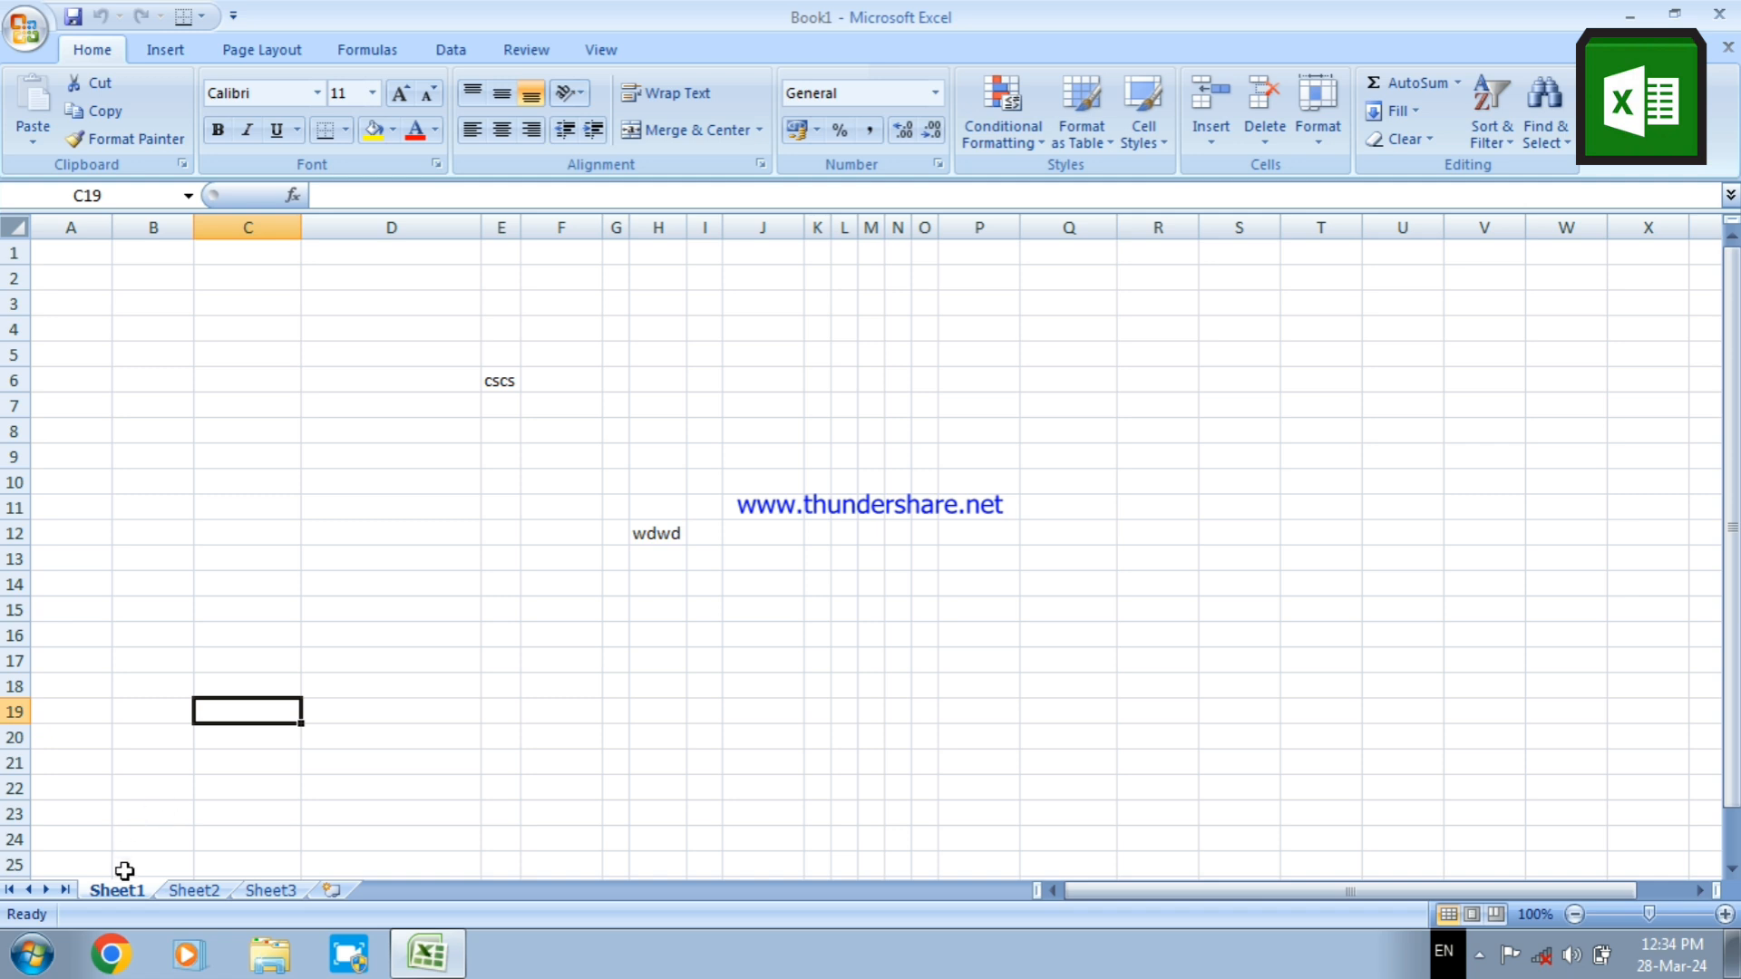
View the worksheets Sheet1, Sheet2 and Sheet3 in turn
{"action": "left_click", "coordinate": [190, 890]}
{"action": "left_click", "coordinate": [269, 890]}
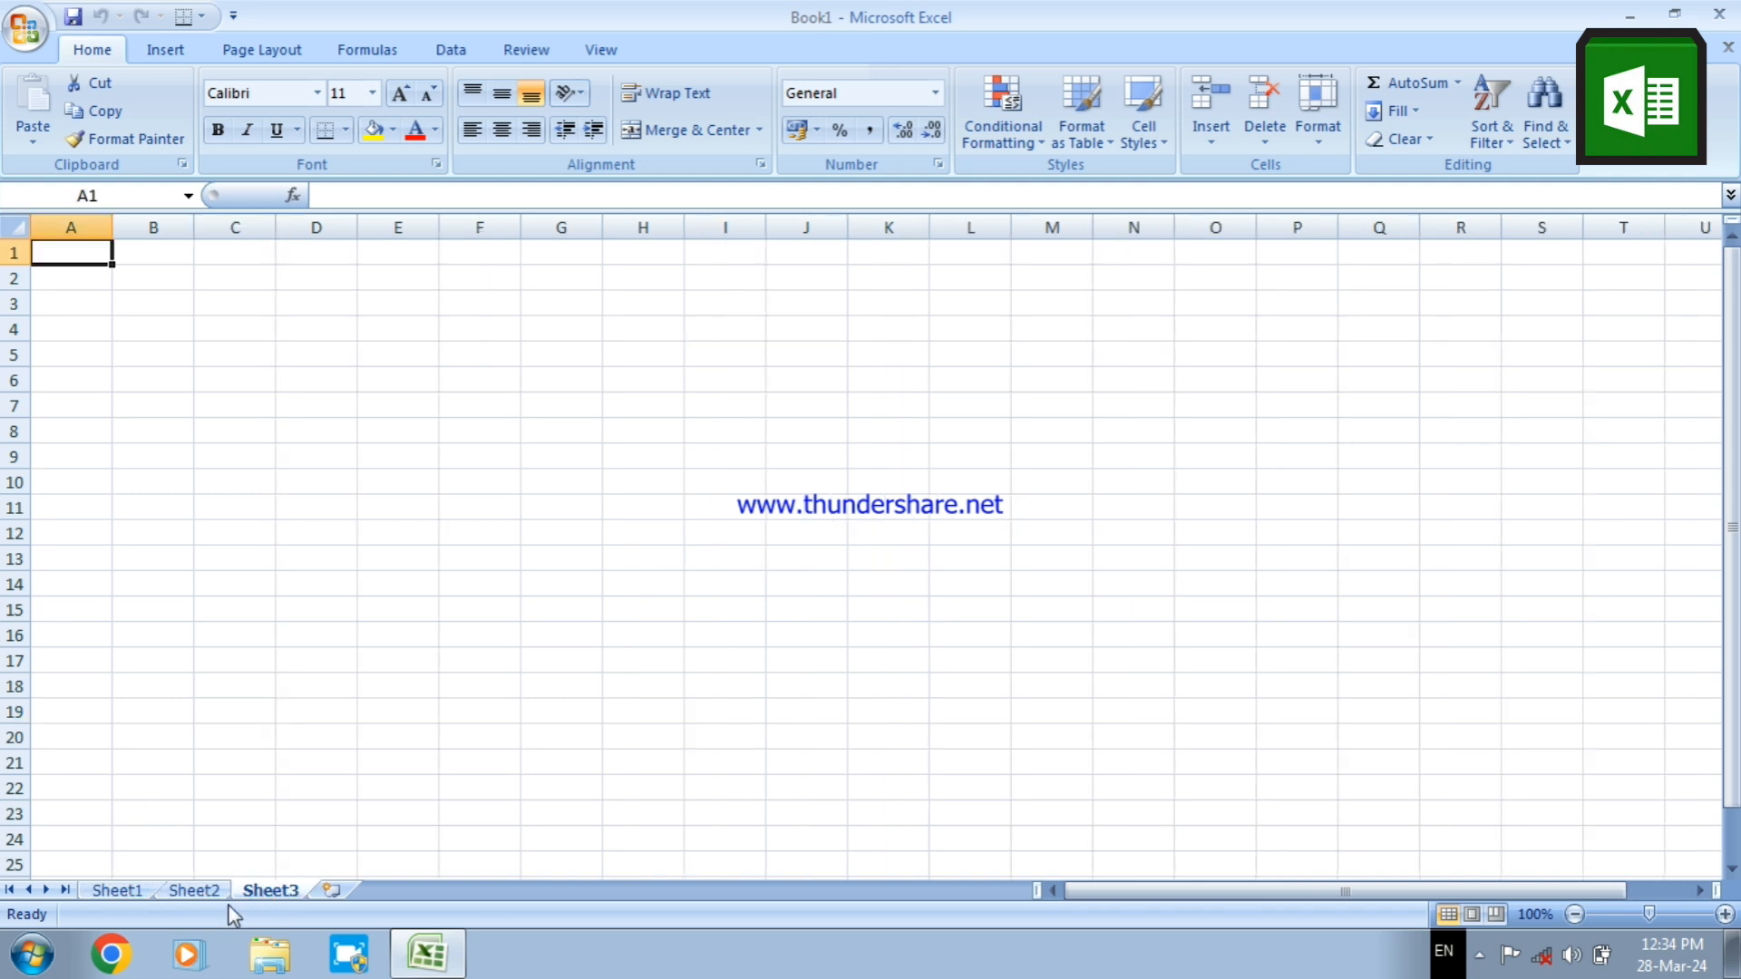
{"action": "left_click", "coordinate": [194, 889]}
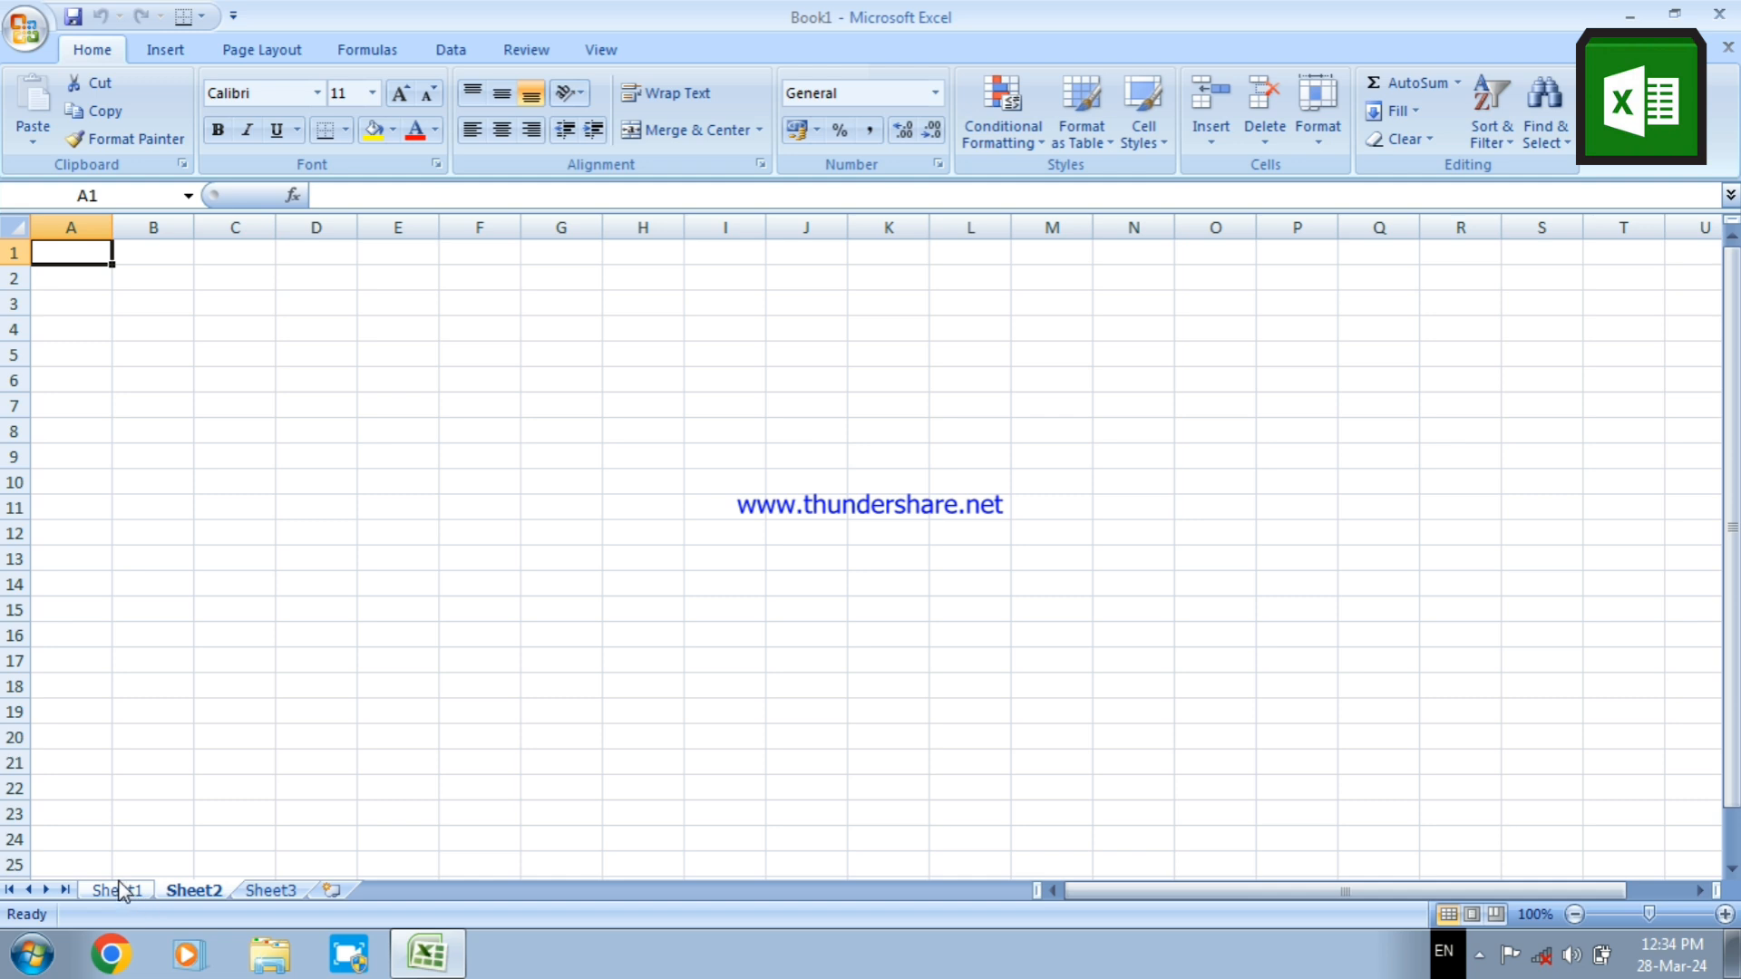
{"action": "left_click", "coordinate": [119, 889]}
{"action": "left_click", "coordinate": [190, 890]}
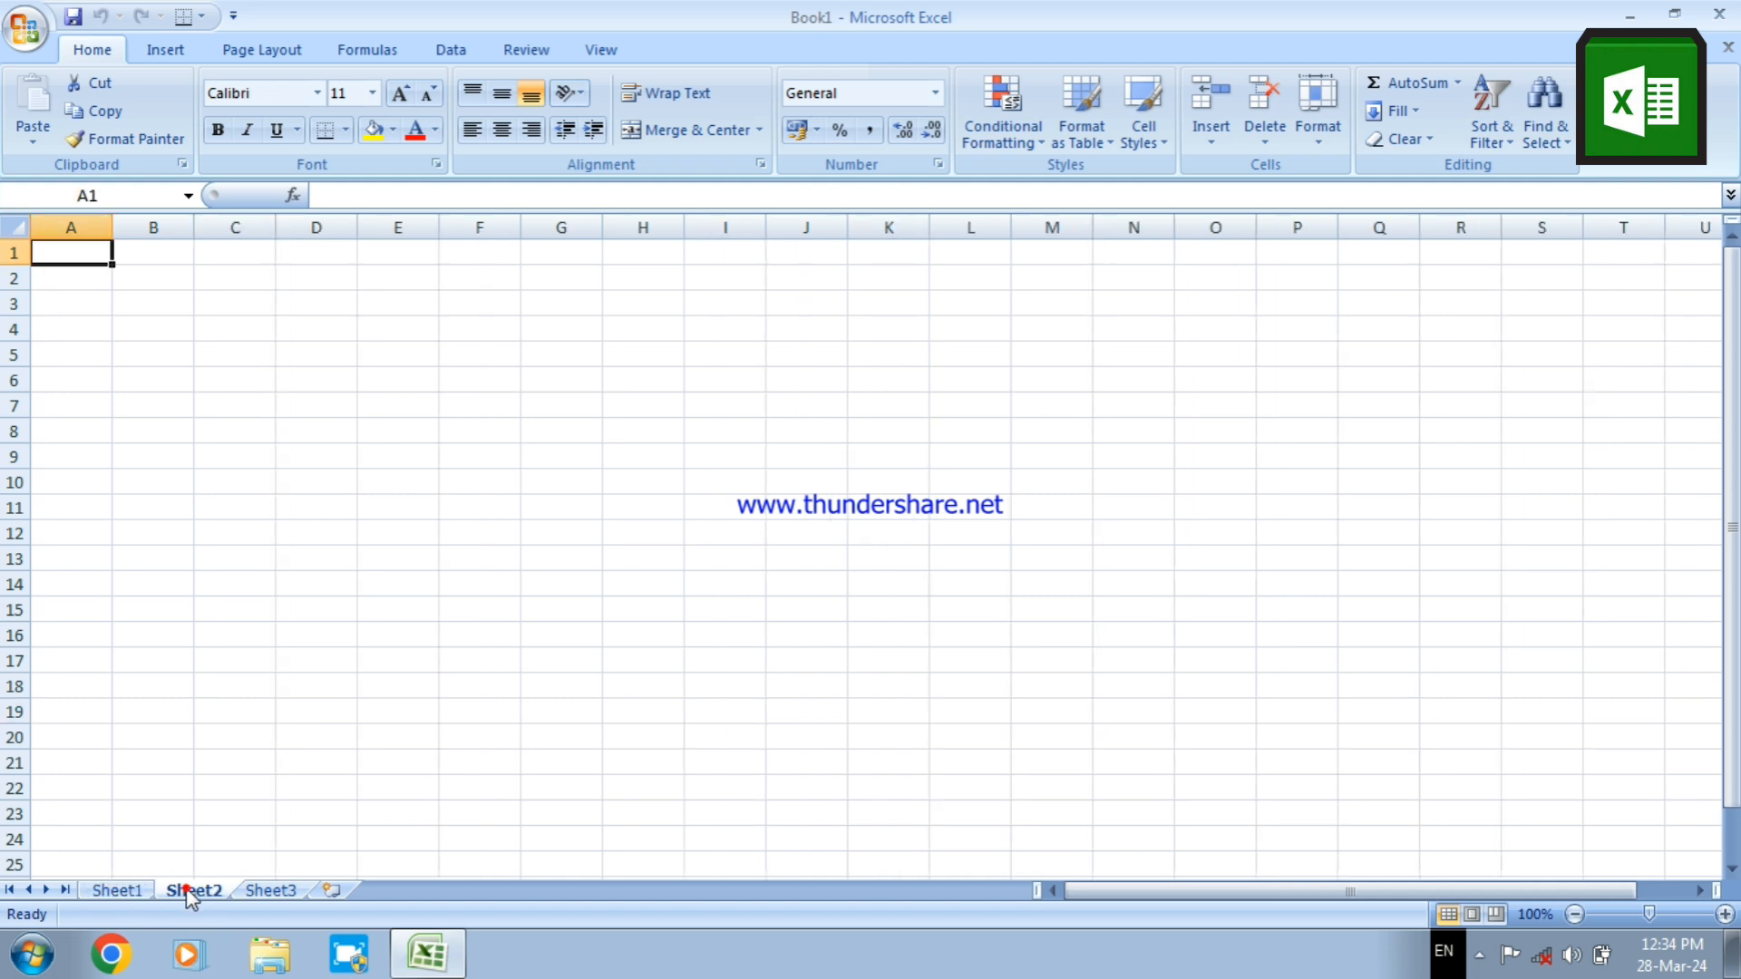
{"action": "left_click", "coordinate": [259, 890]}
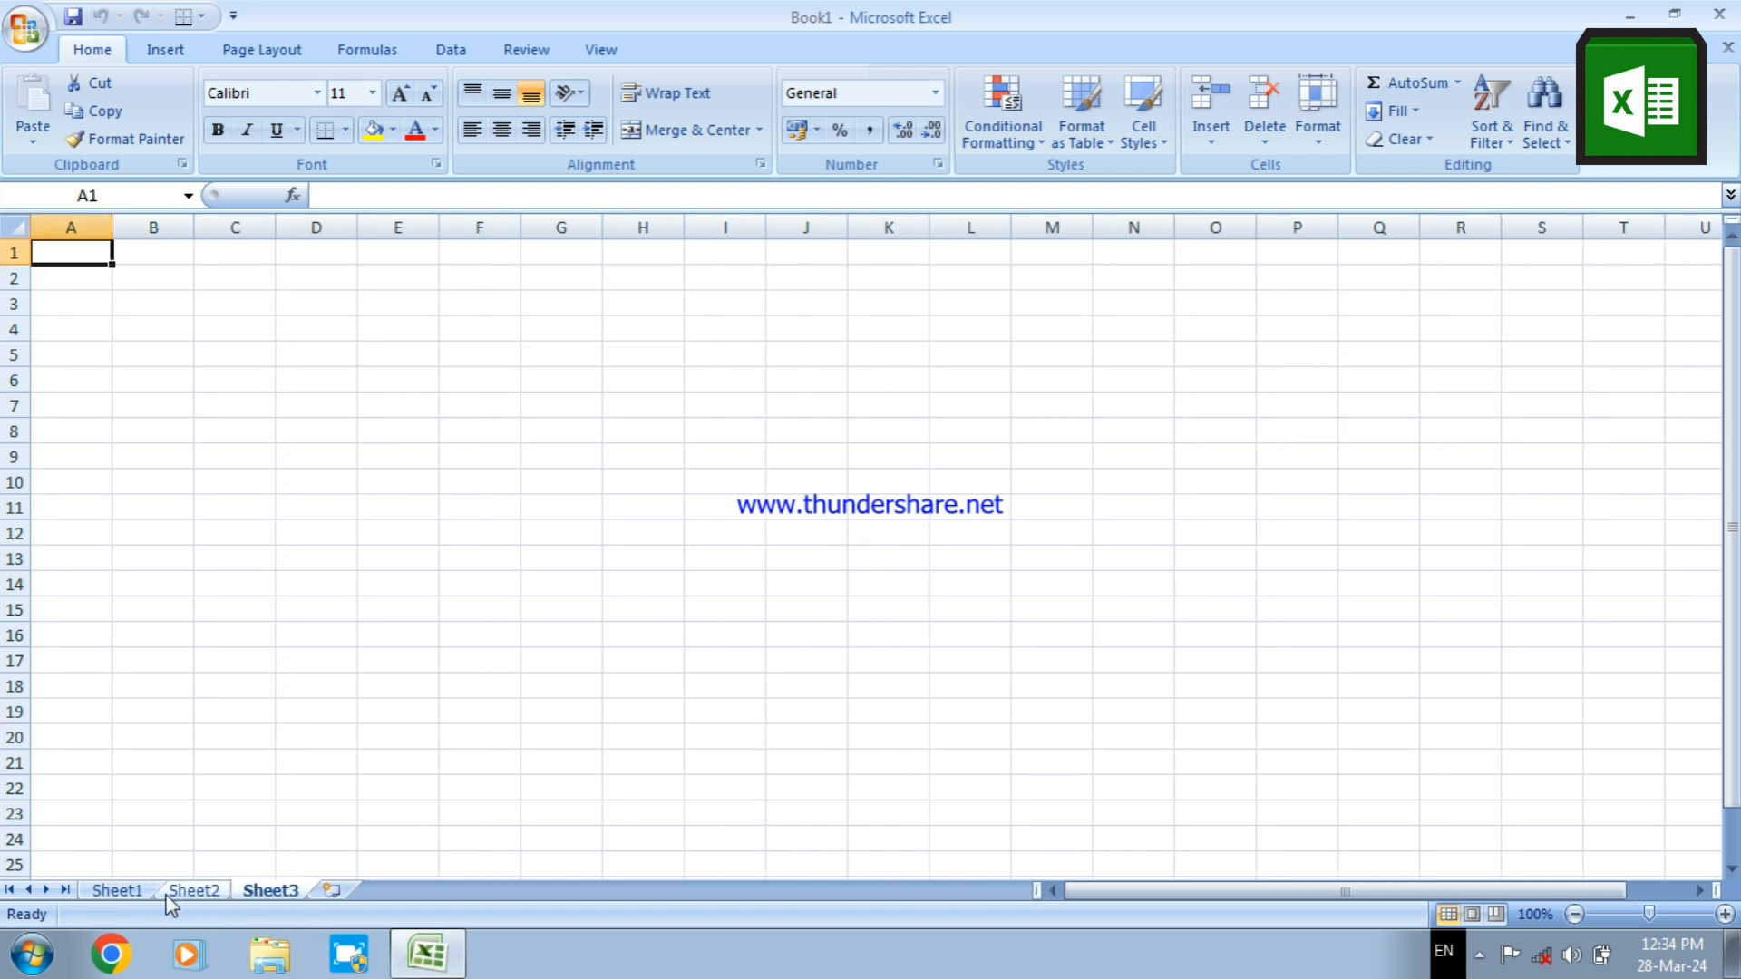
Rename the worksheet Sheet1 as sicit
{"action": "double_click", "coordinate": [116, 890]}
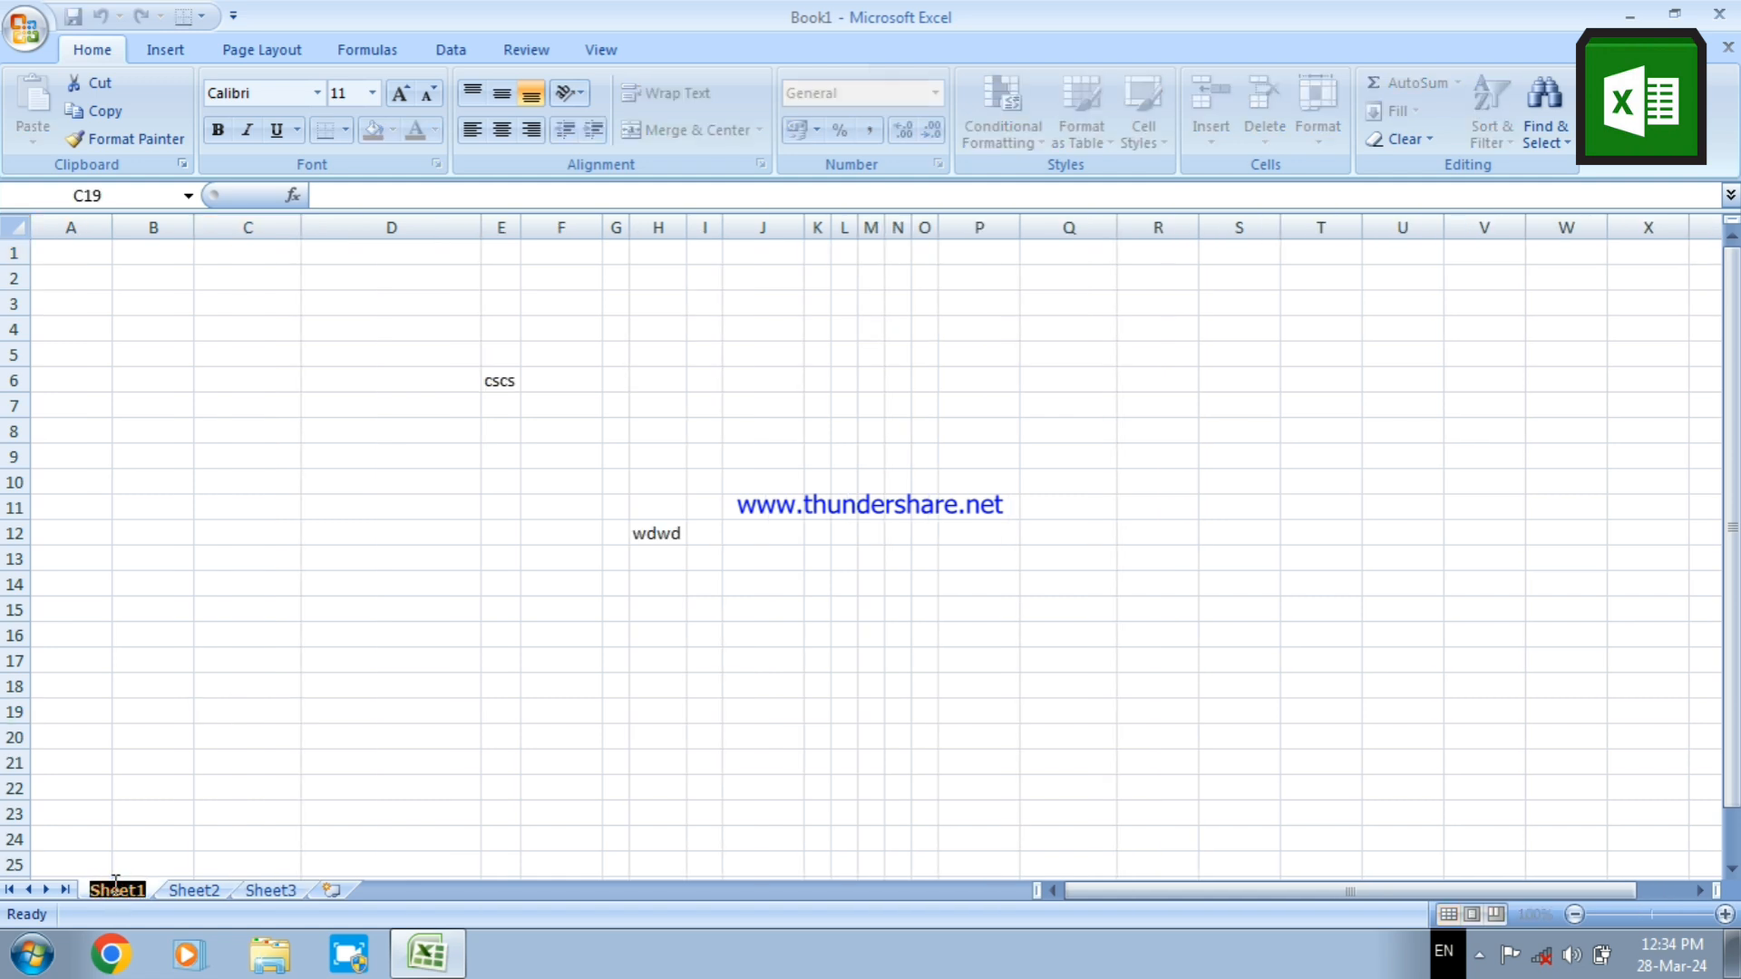
{"action": "type", "text": "sici"}
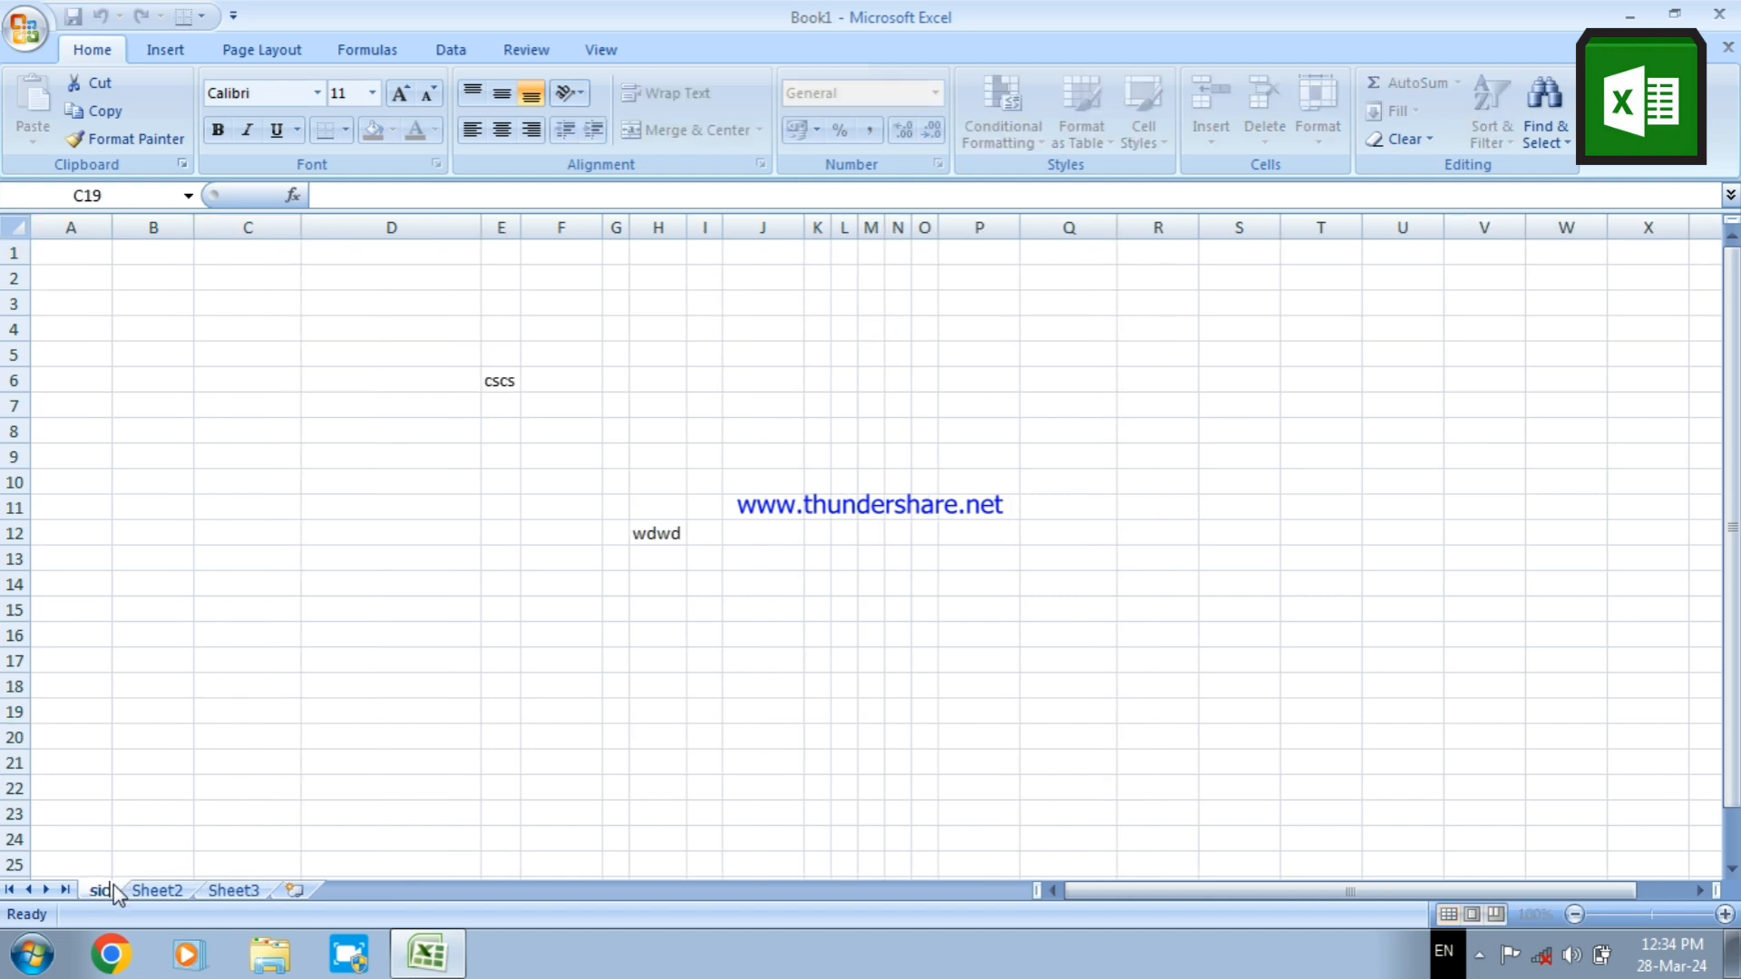
{"action": "type", "text": "t"}
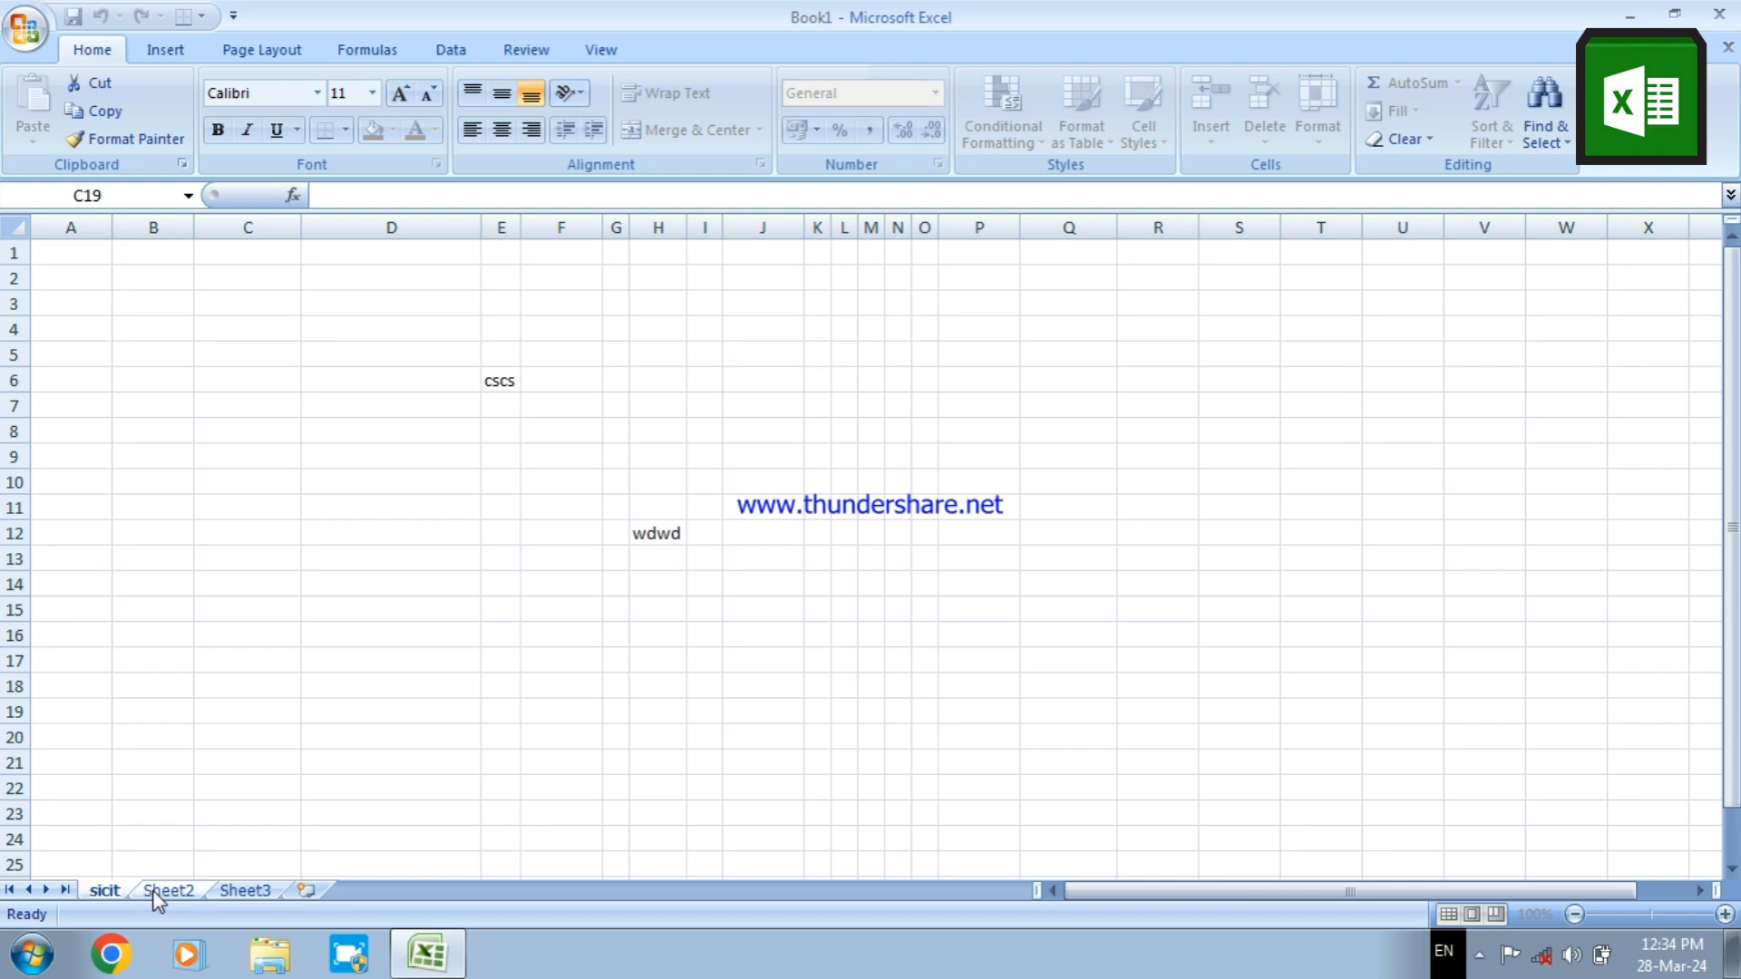
{"action": "left_click", "coordinate": [158, 893]}
{"action": "left_click", "coordinate": [109, 892]}
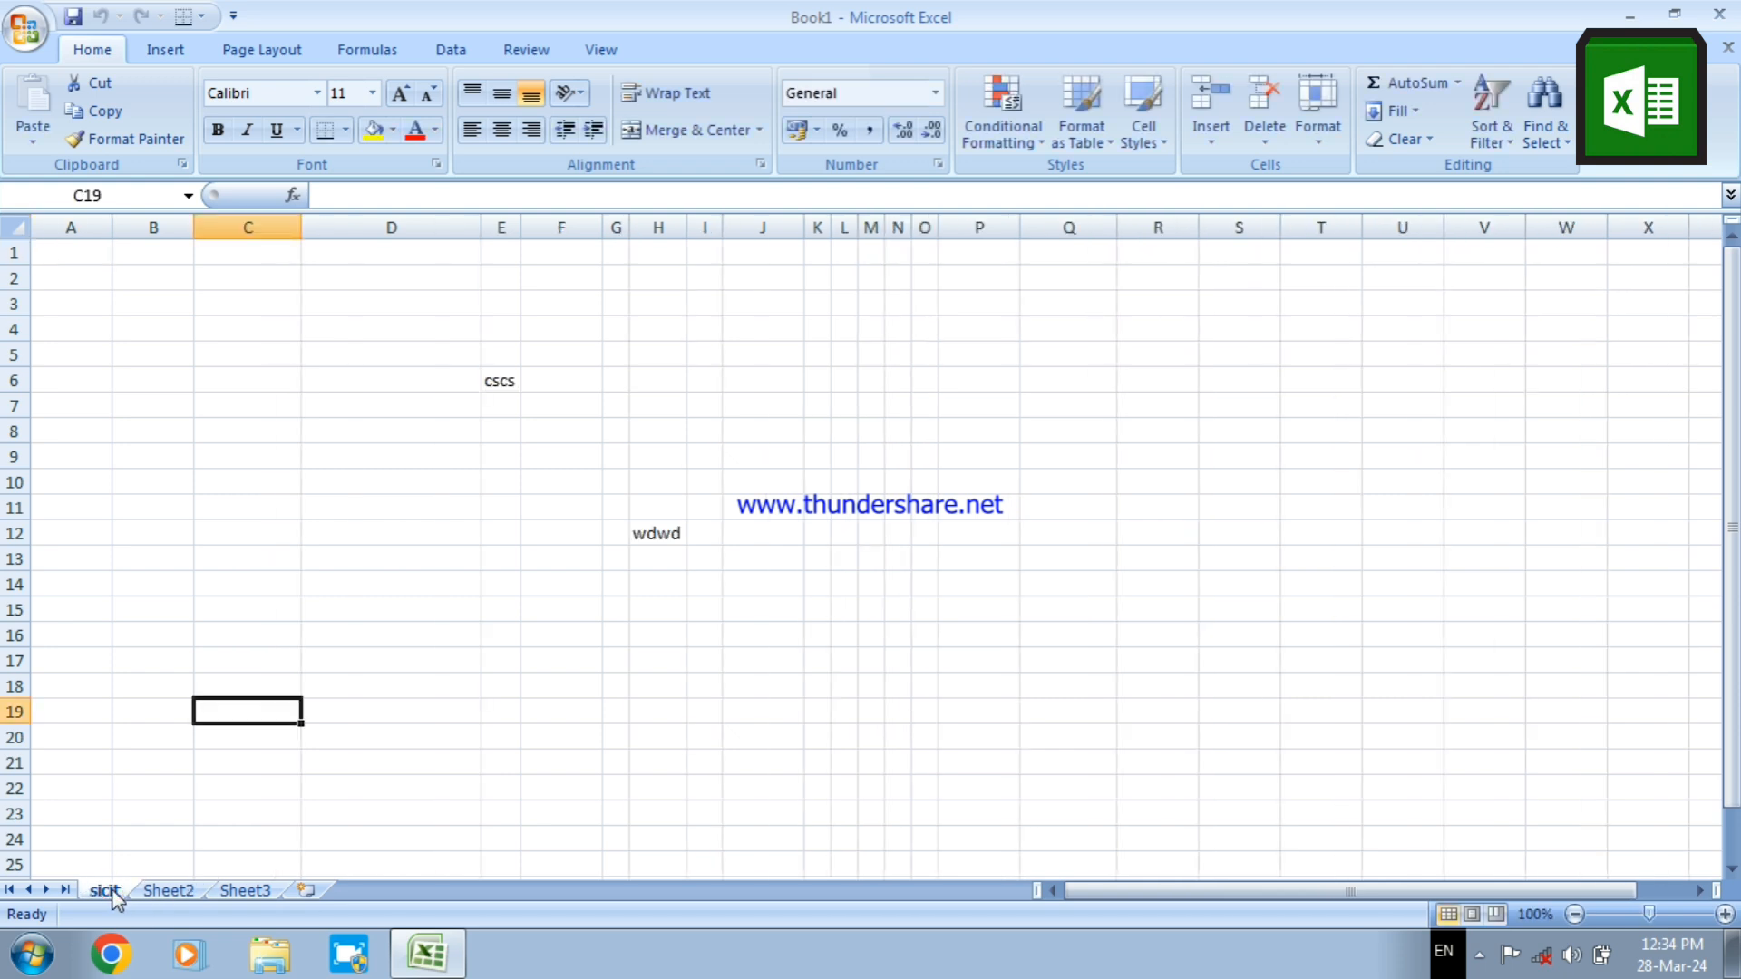
{"action": "double_click", "coordinate": [107, 891]}
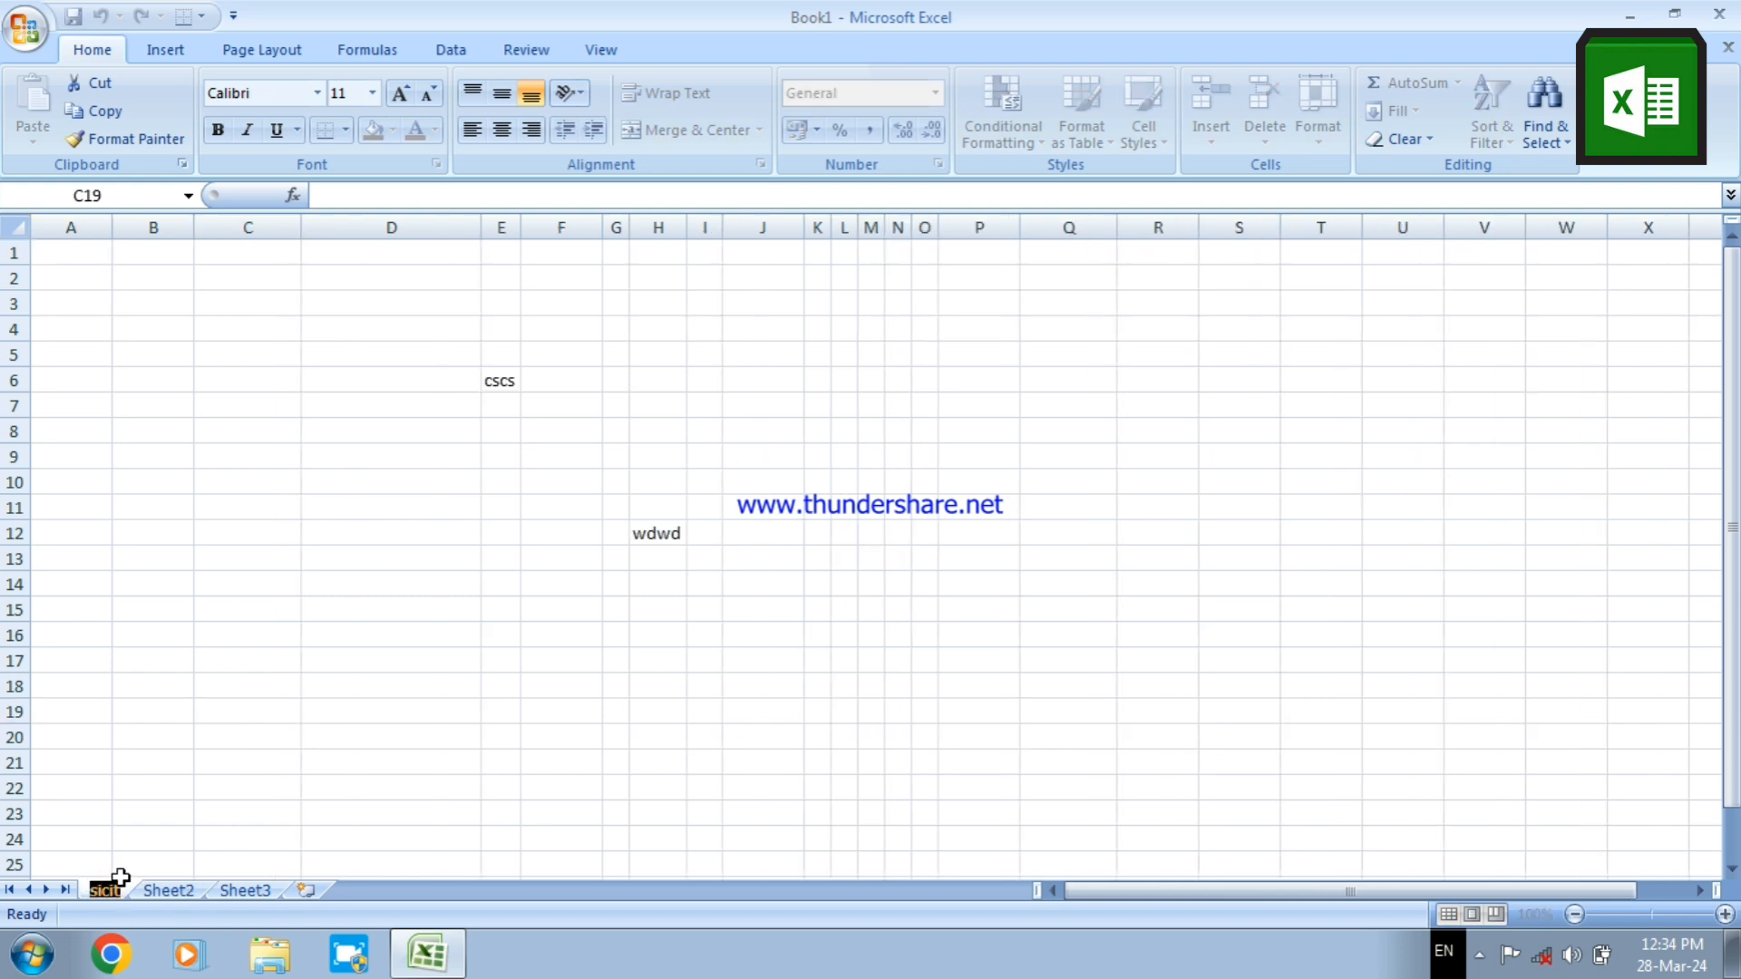
{"action": "left_click", "coordinate": [166, 892]}
{"action": "left_click", "coordinate": [109, 891]}
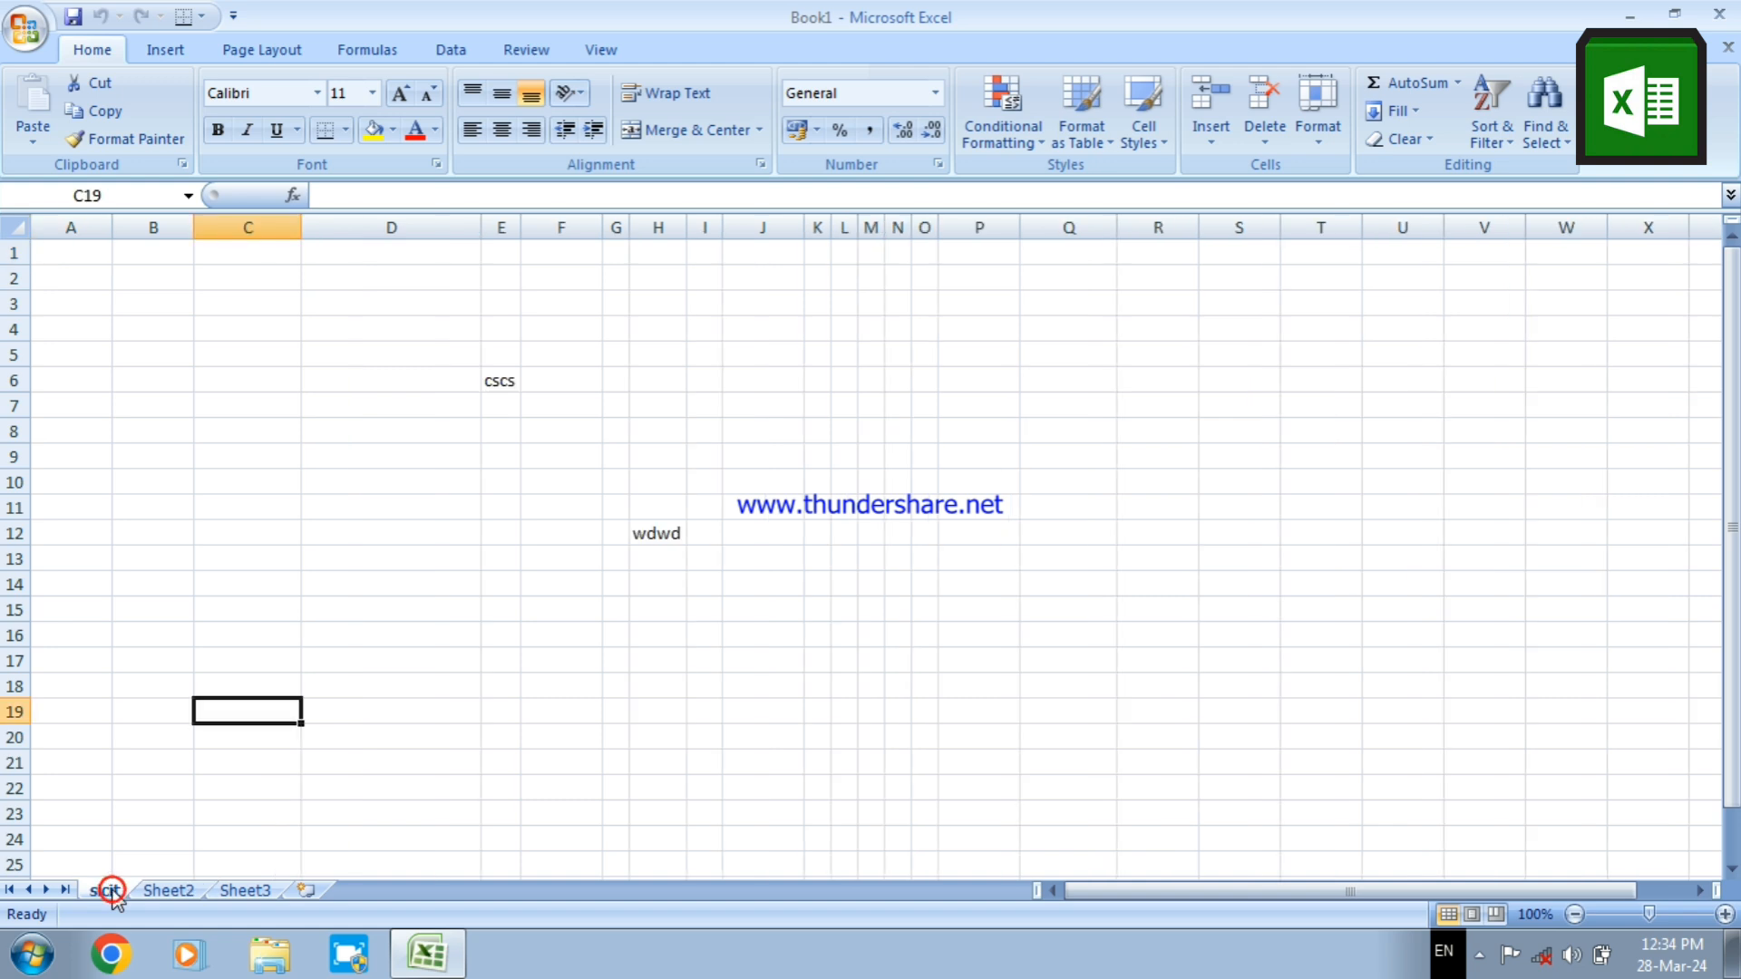
Set the sicit worksheet's tab color to the standard dark blue and check it from Sheet2
{"action": "right_click", "coordinate": [113, 893]}
{"action": "mouse_move", "coordinate": [218, 785]}
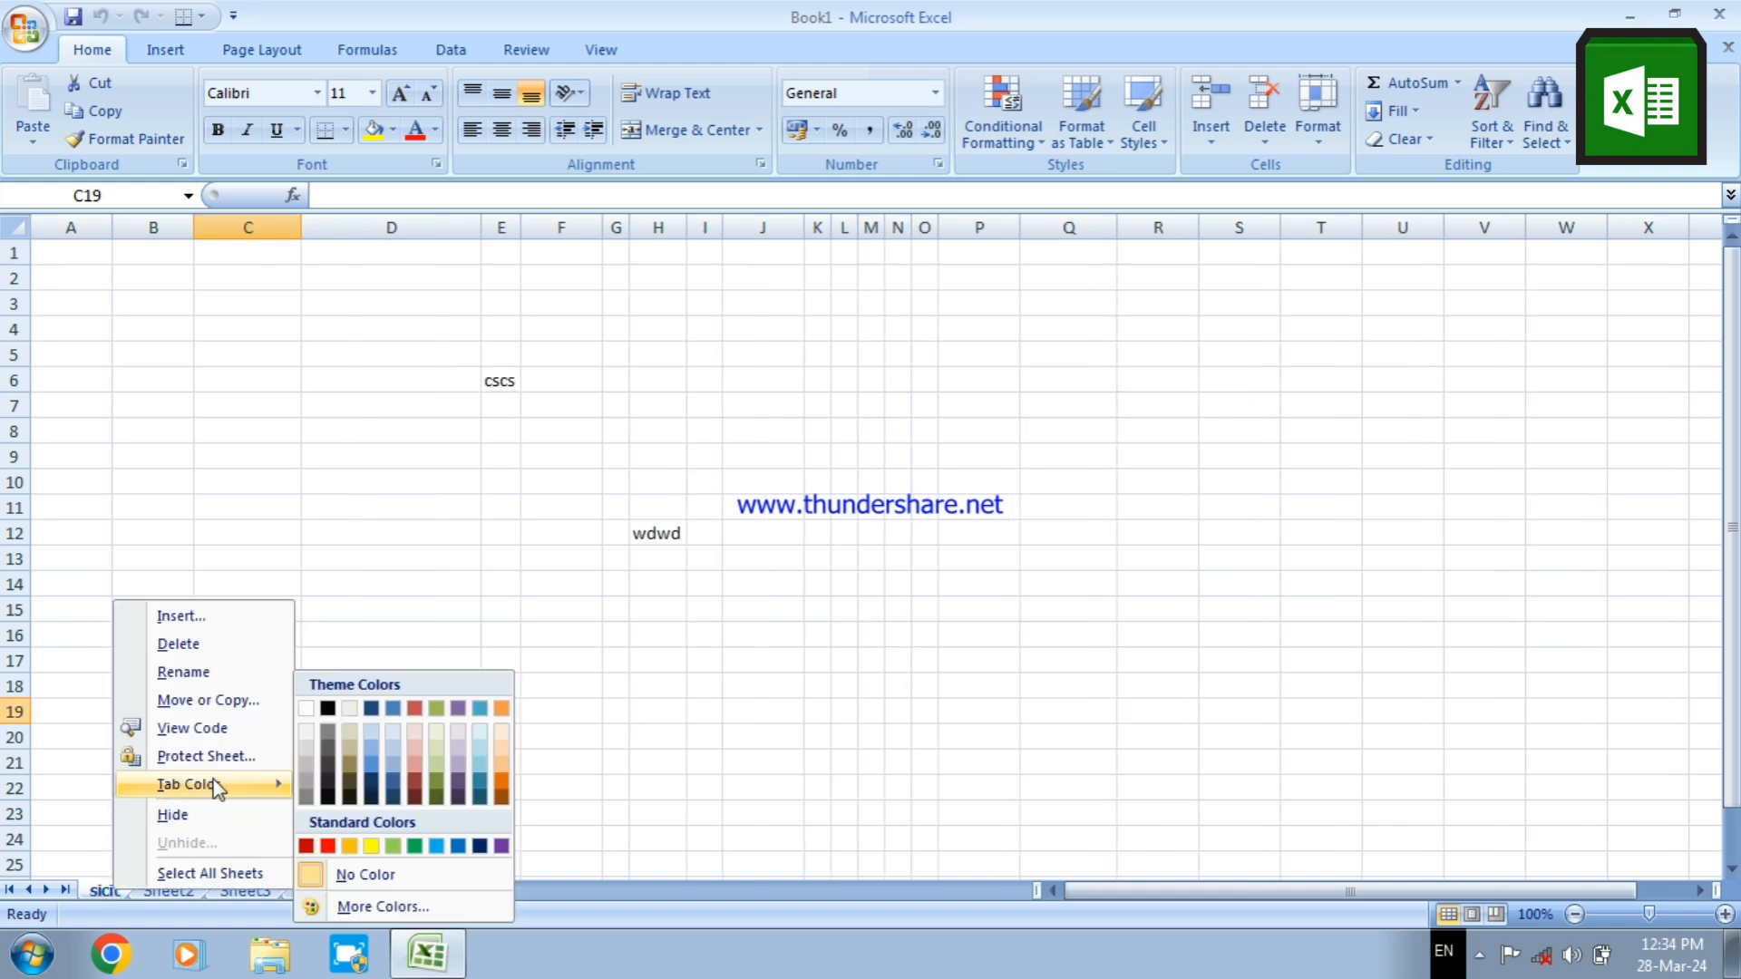
{"action": "left_click", "coordinate": [480, 845]}
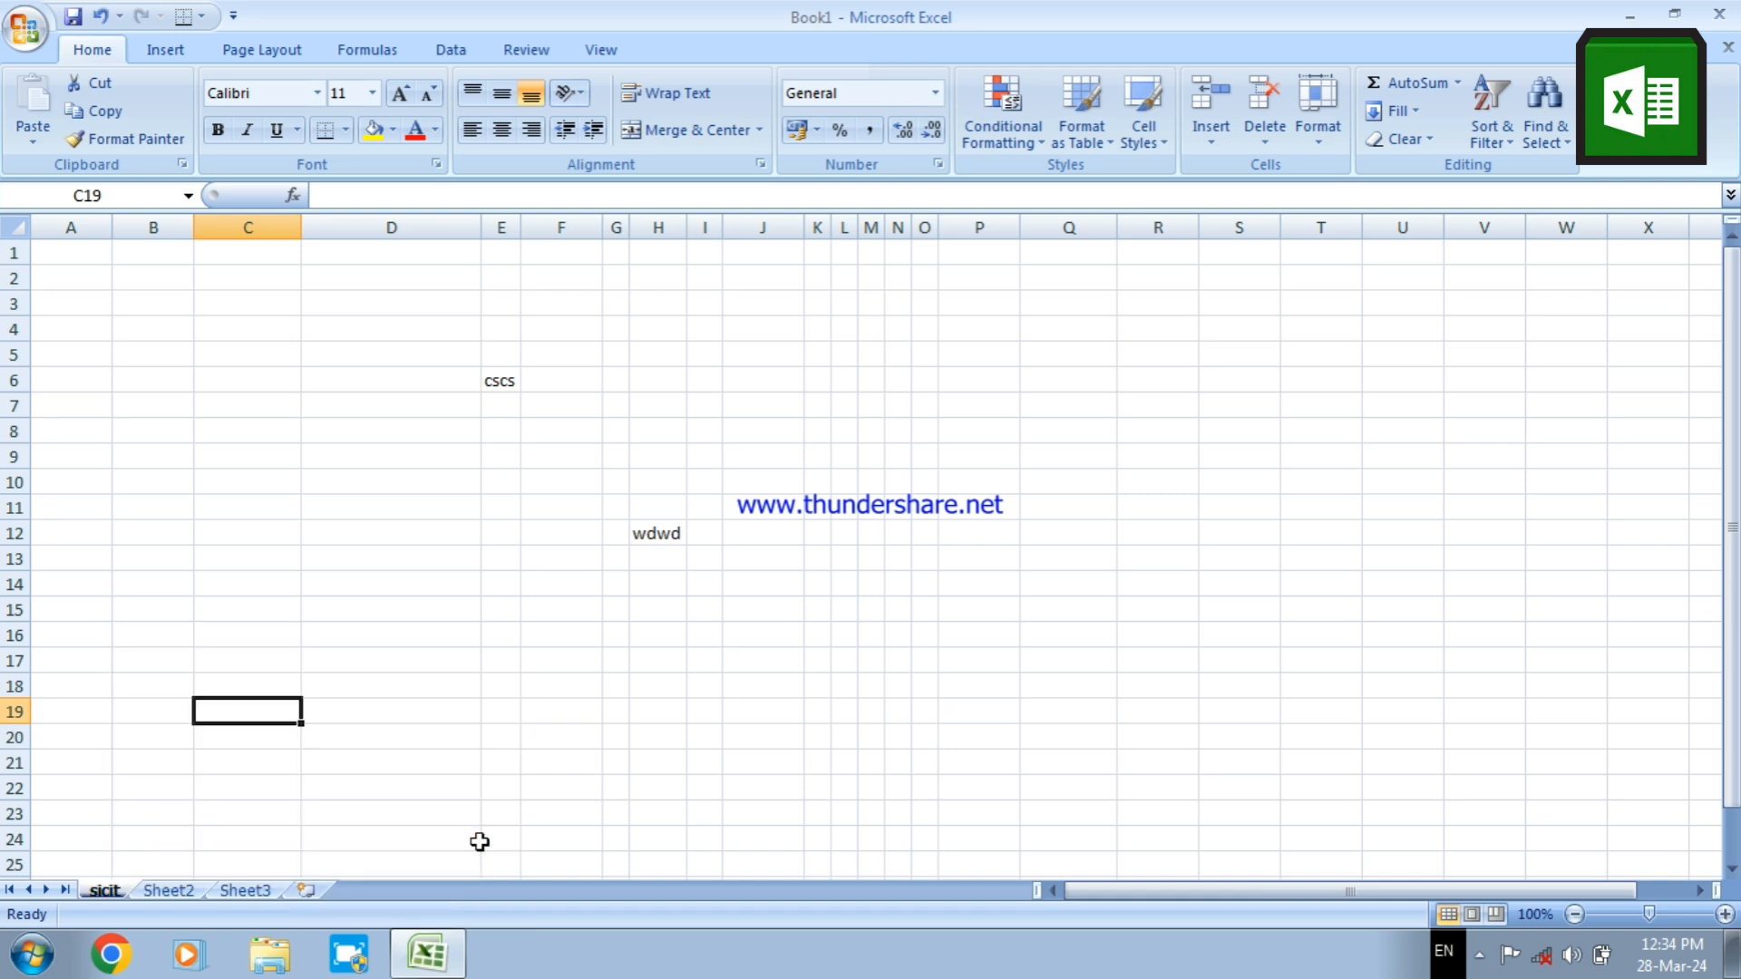
{"action": "left_click_drag", "start_coordinate": [381, 697], "coordinate": [481, 725]}
{"action": "left_click", "coordinate": [482, 724]}
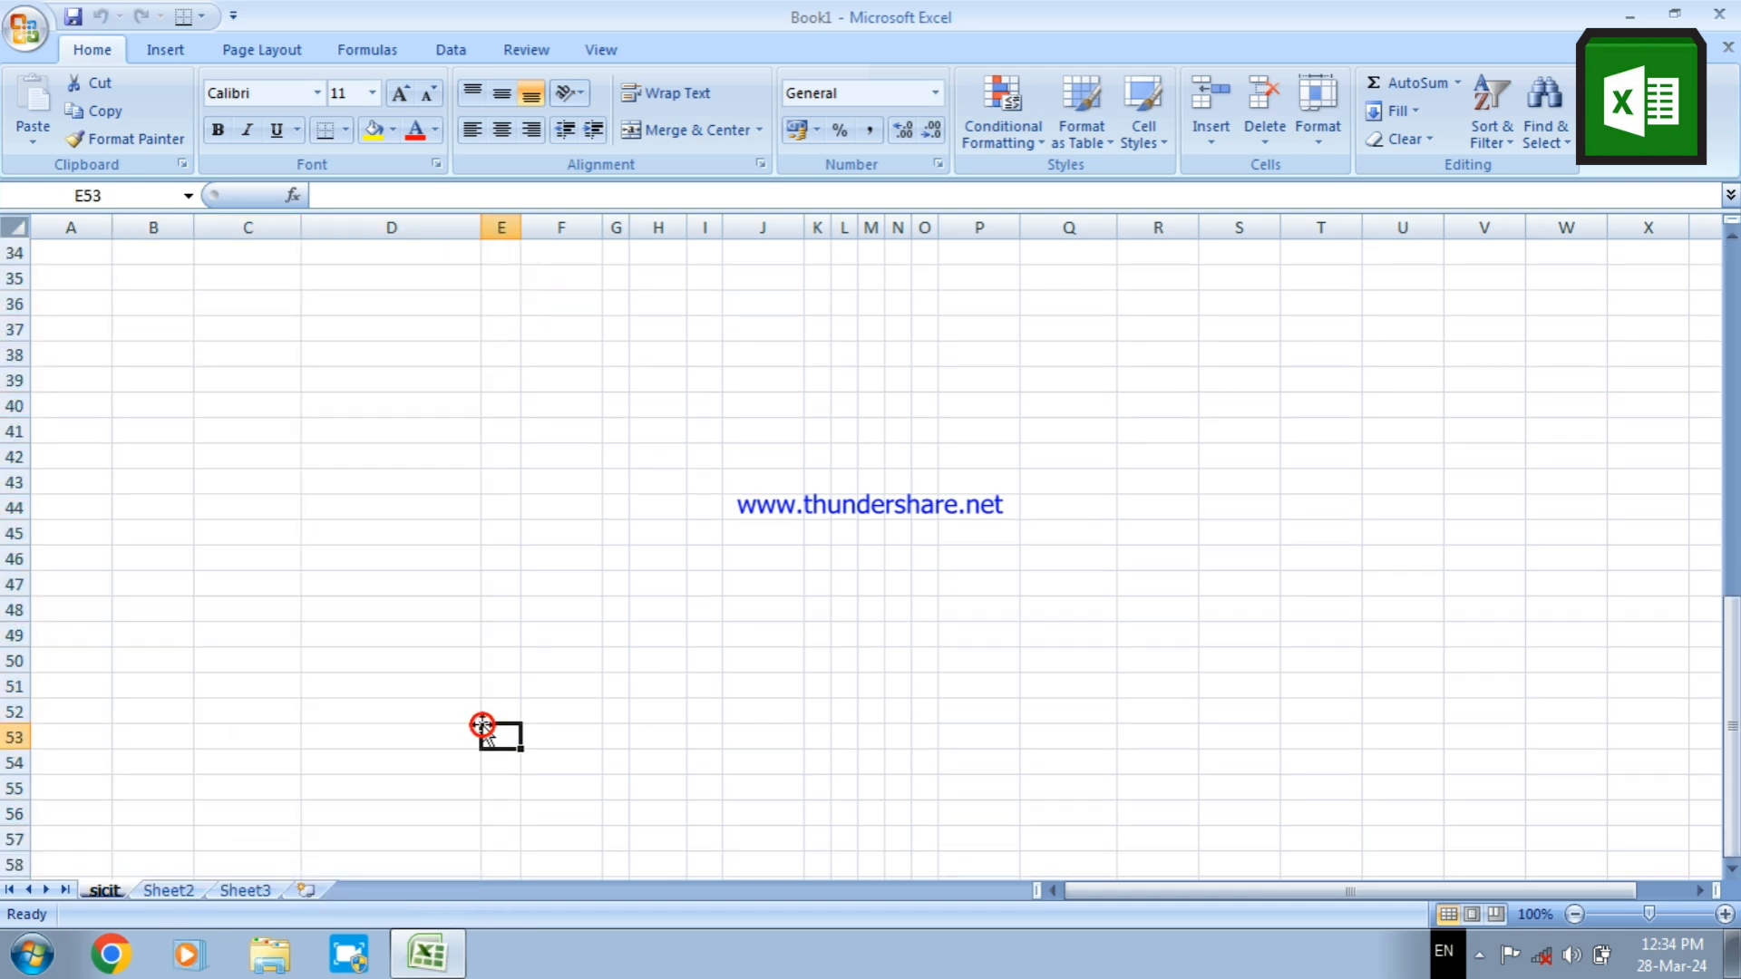
{"action": "left_click", "coordinate": [163, 893]}
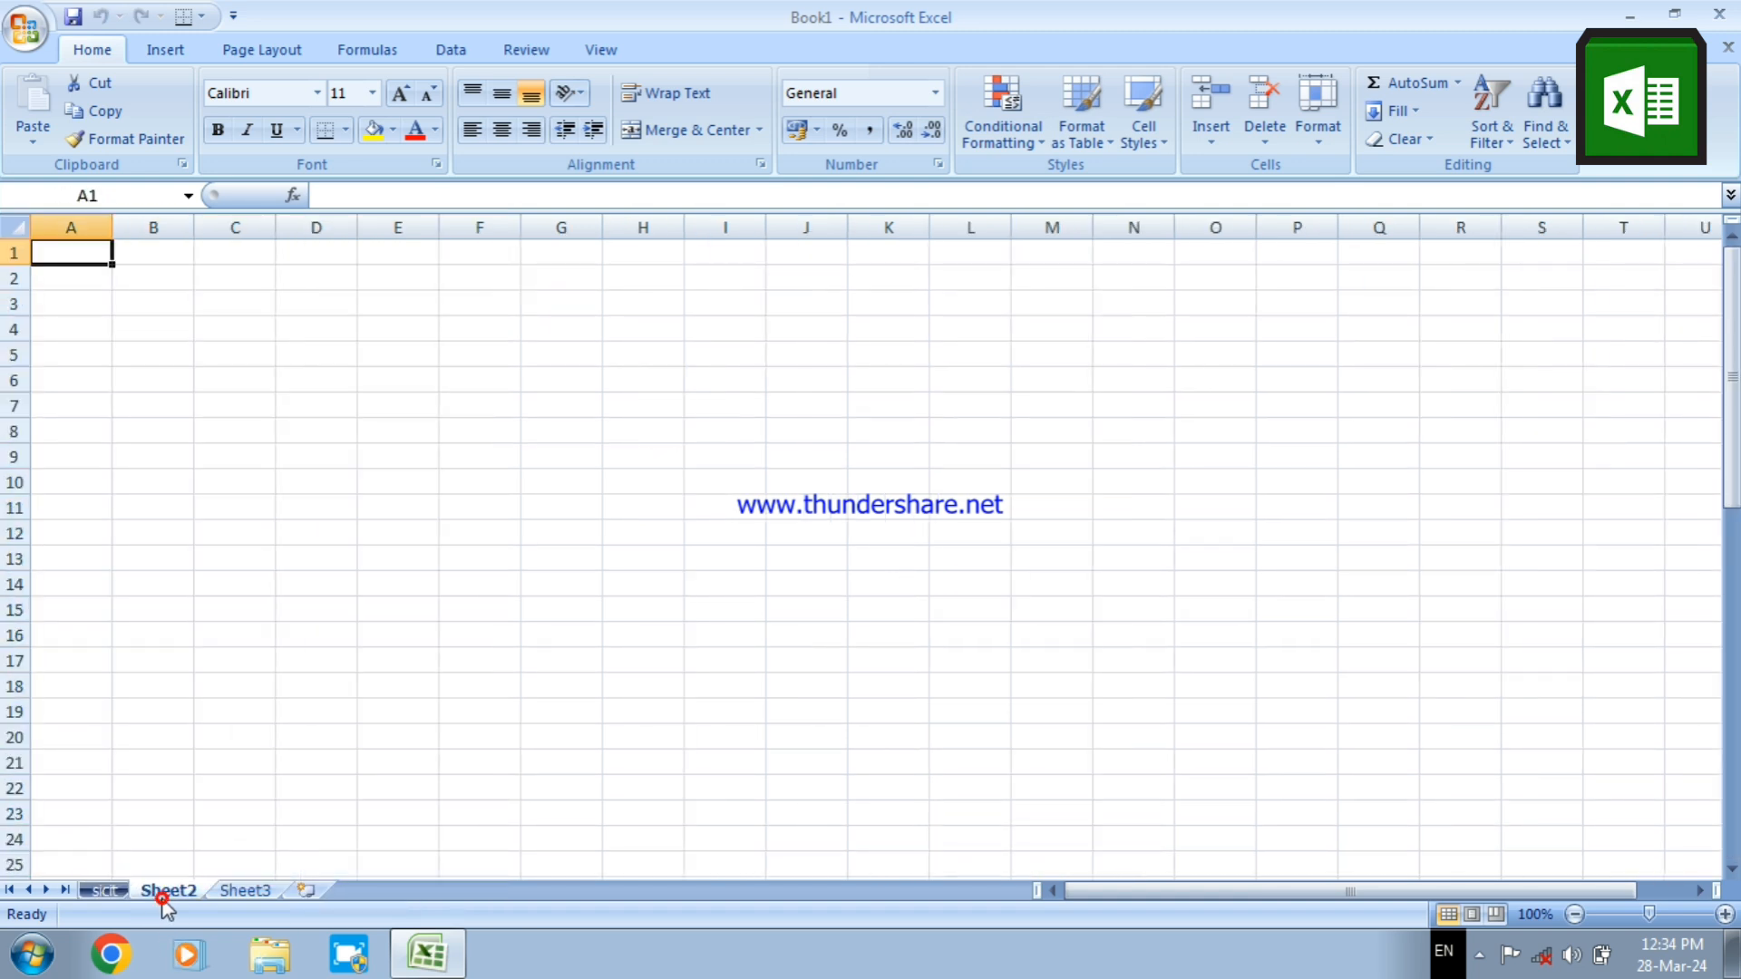
{"action": "left_click", "coordinate": [111, 892]}
{"action": "left_click", "coordinate": [168, 894]}
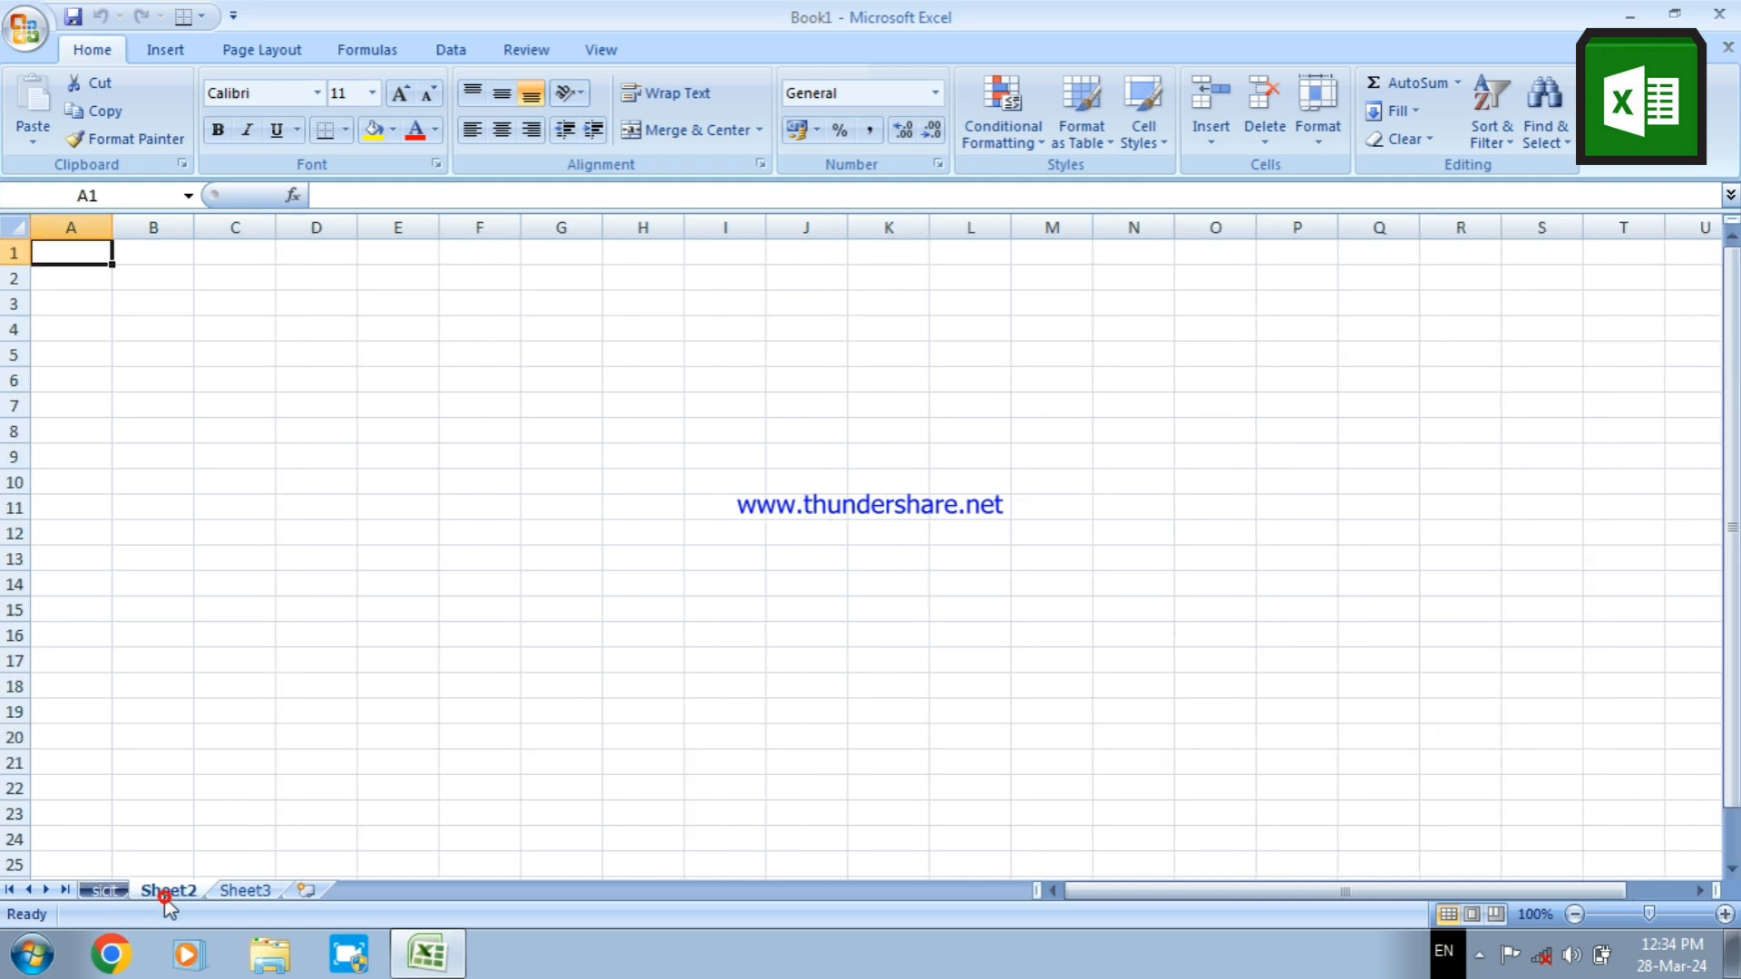
Set the sicit worksheet's tab color to the standard red and check it from Sheet2
{"action": "left_click", "coordinate": [107, 892]}
{"action": "right_click", "coordinate": [107, 892]}
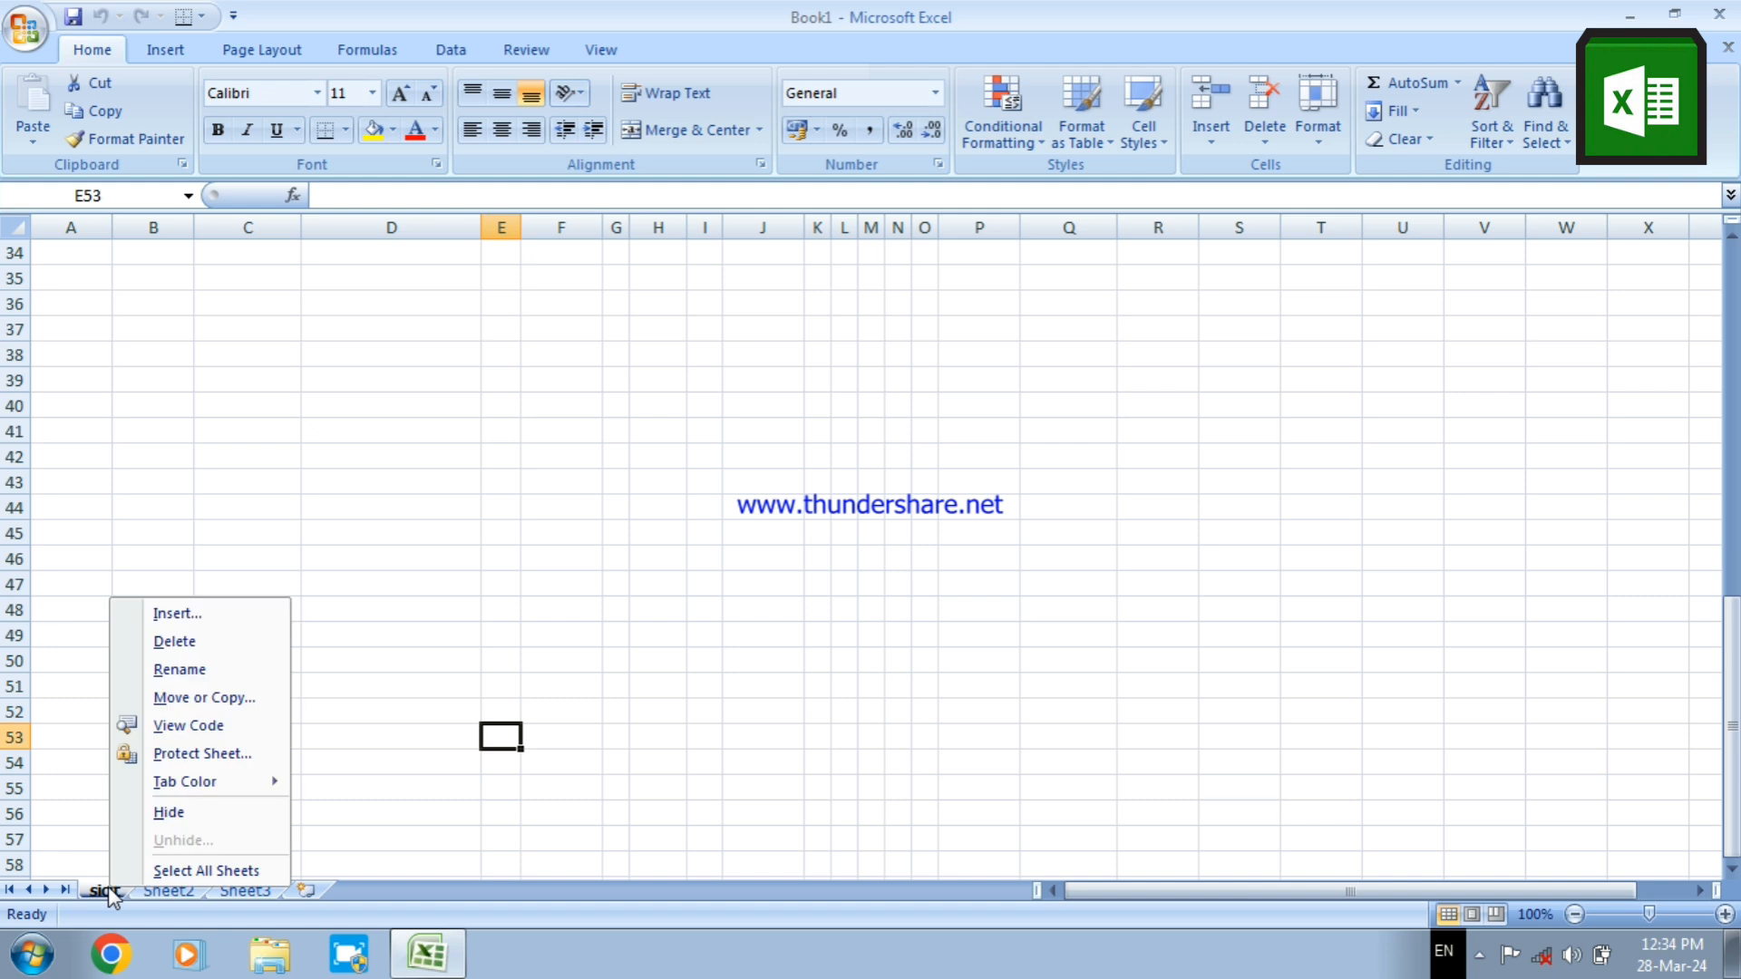
{"action": "mouse_move", "coordinate": [263, 789]}
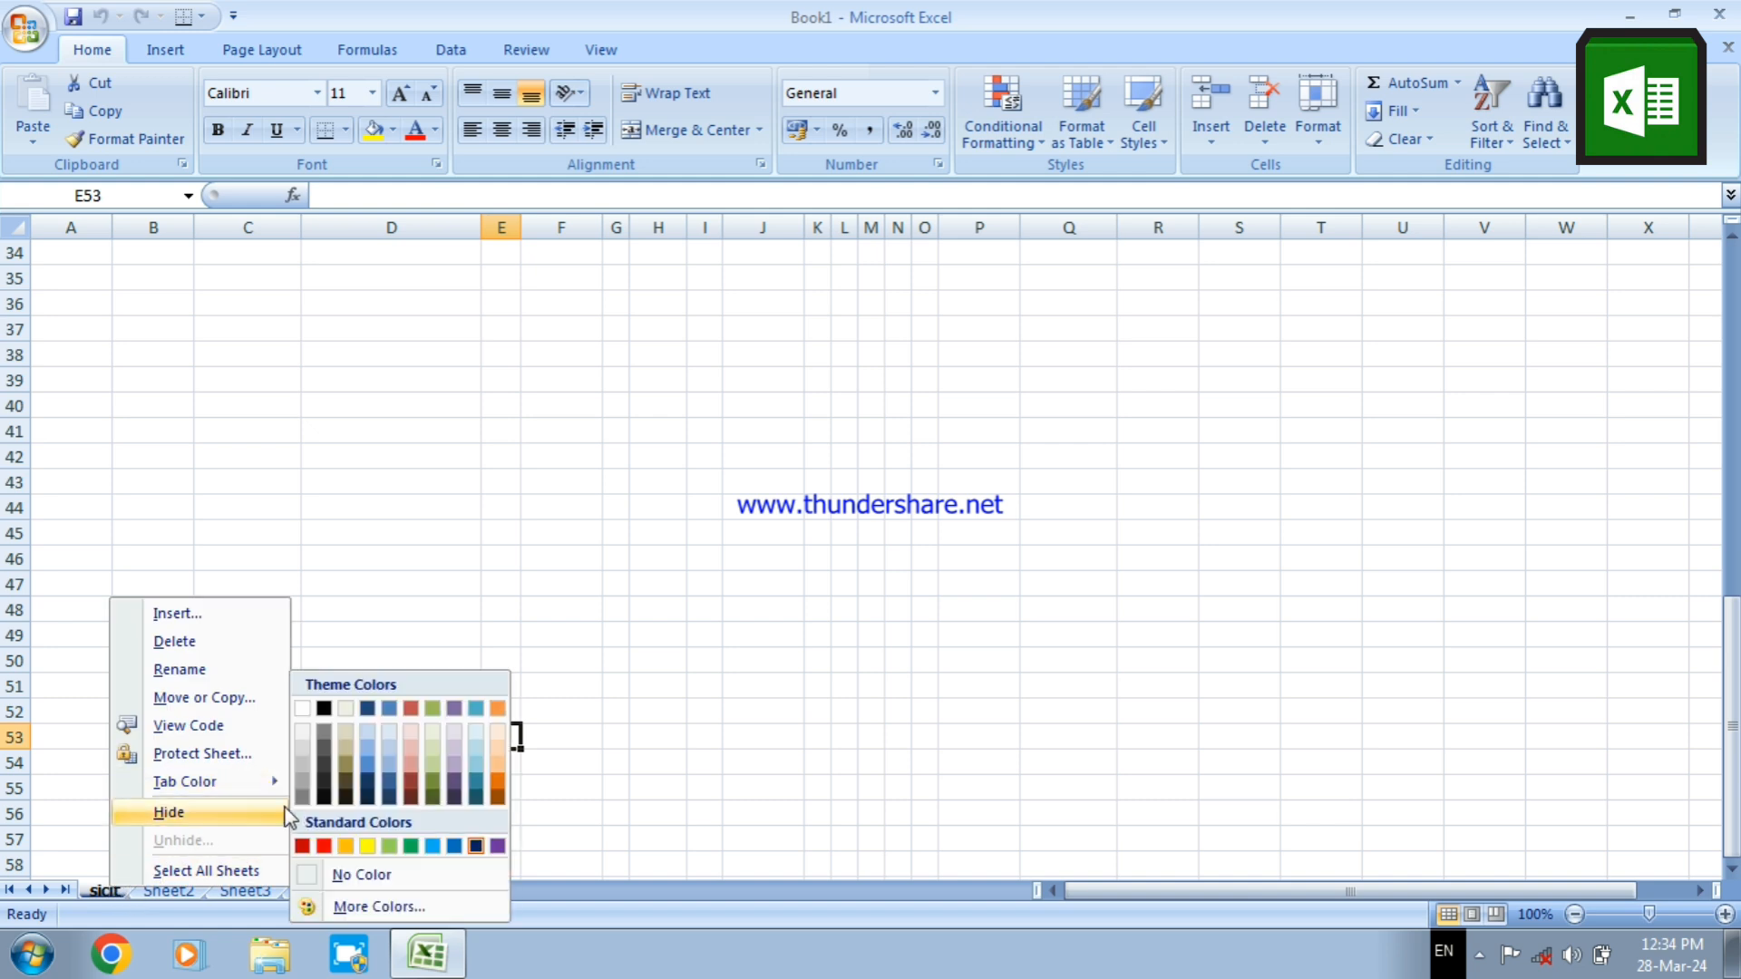
{"action": "left_click", "coordinate": [319, 849]}
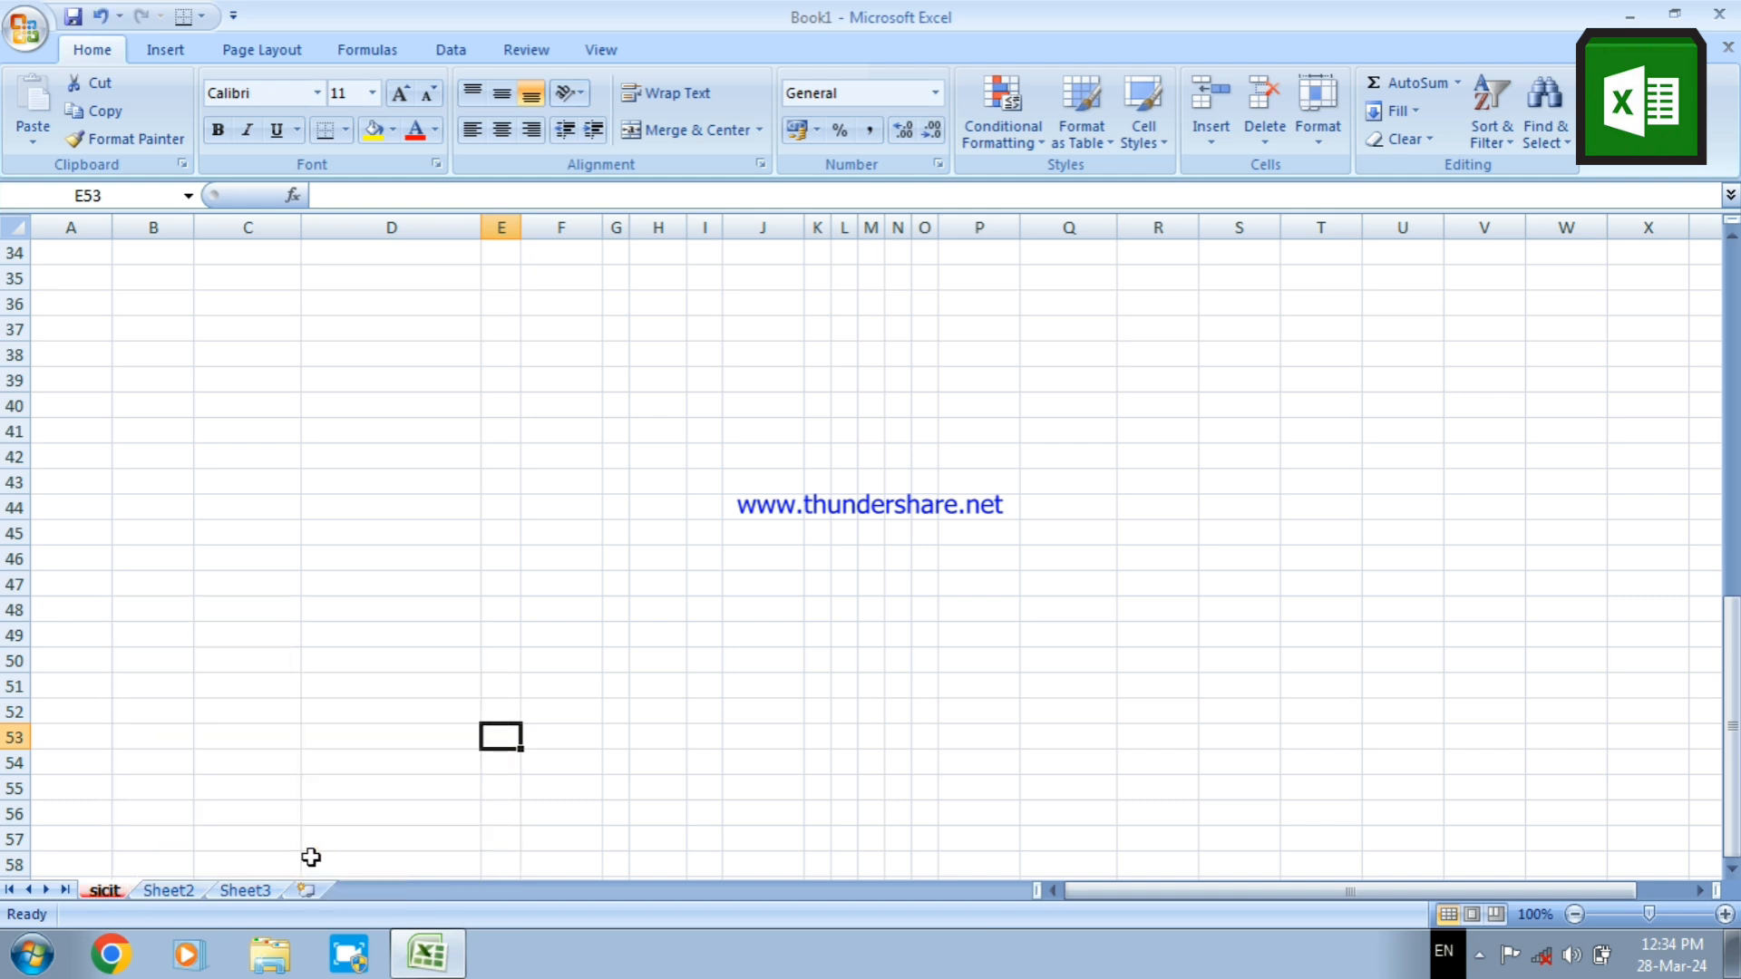
{"action": "left_click", "coordinate": [172, 894]}
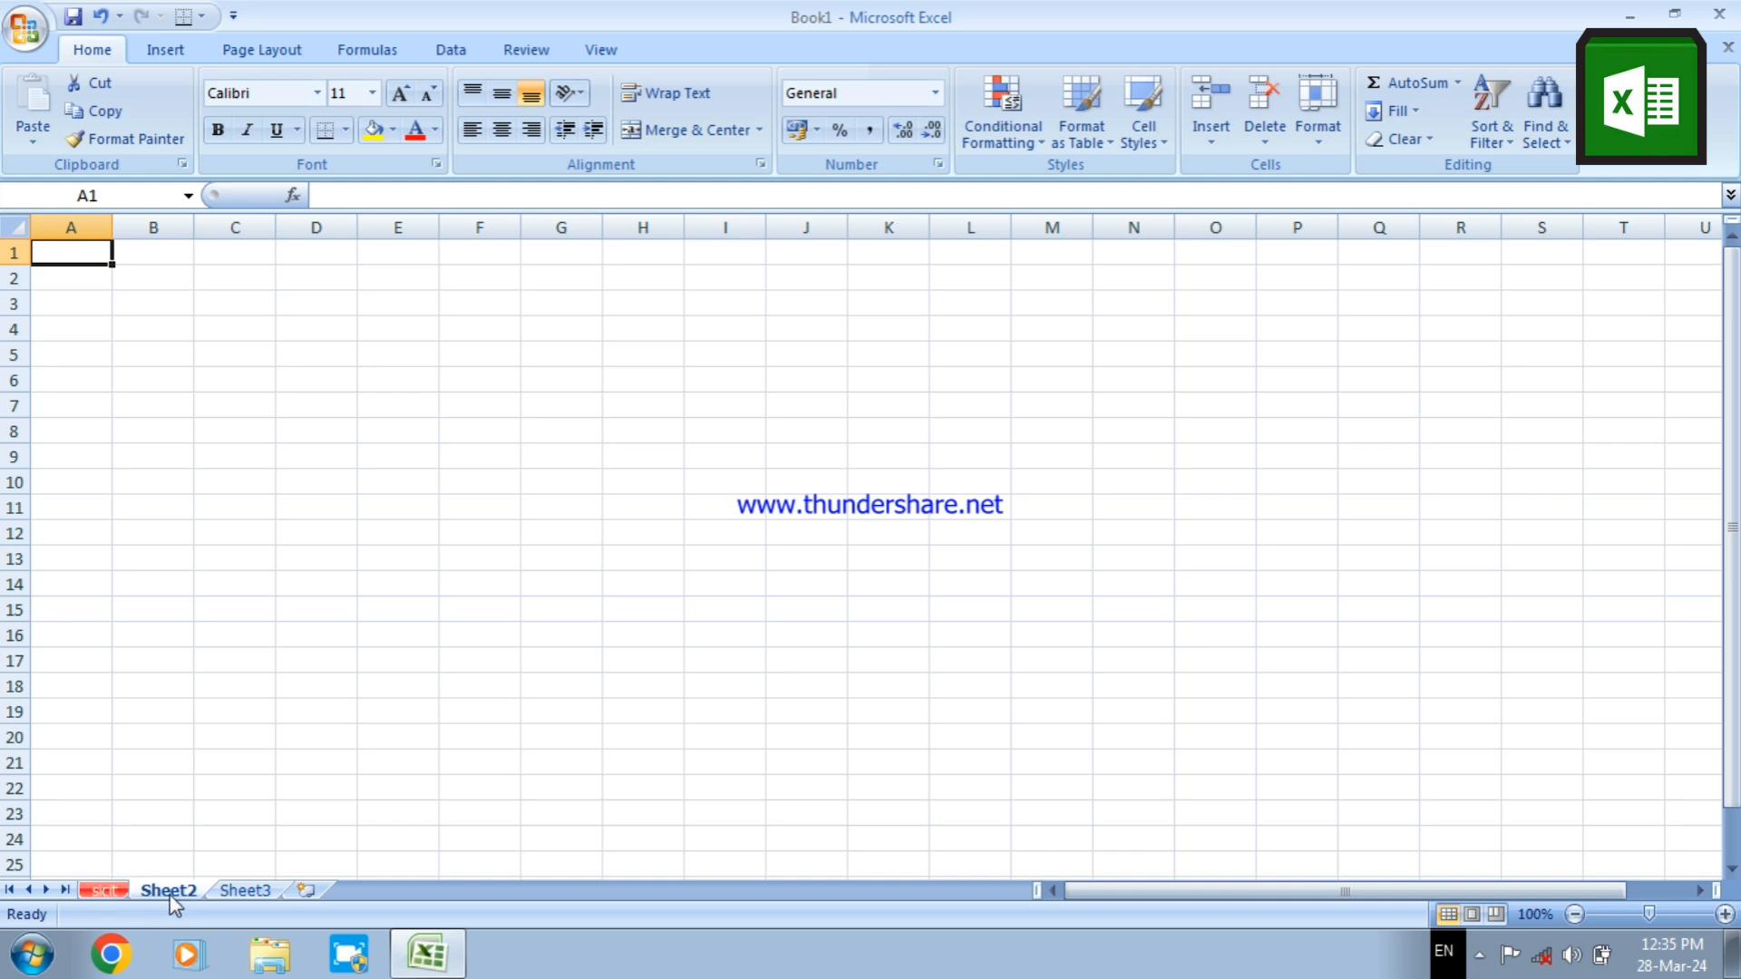
Add three new worksheets after Sheet3 and select cell C3 on the last one
{"action": "left_click", "coordinate": [247, 891]}
{"action": "left_click", "coordinate": [305, 892]}
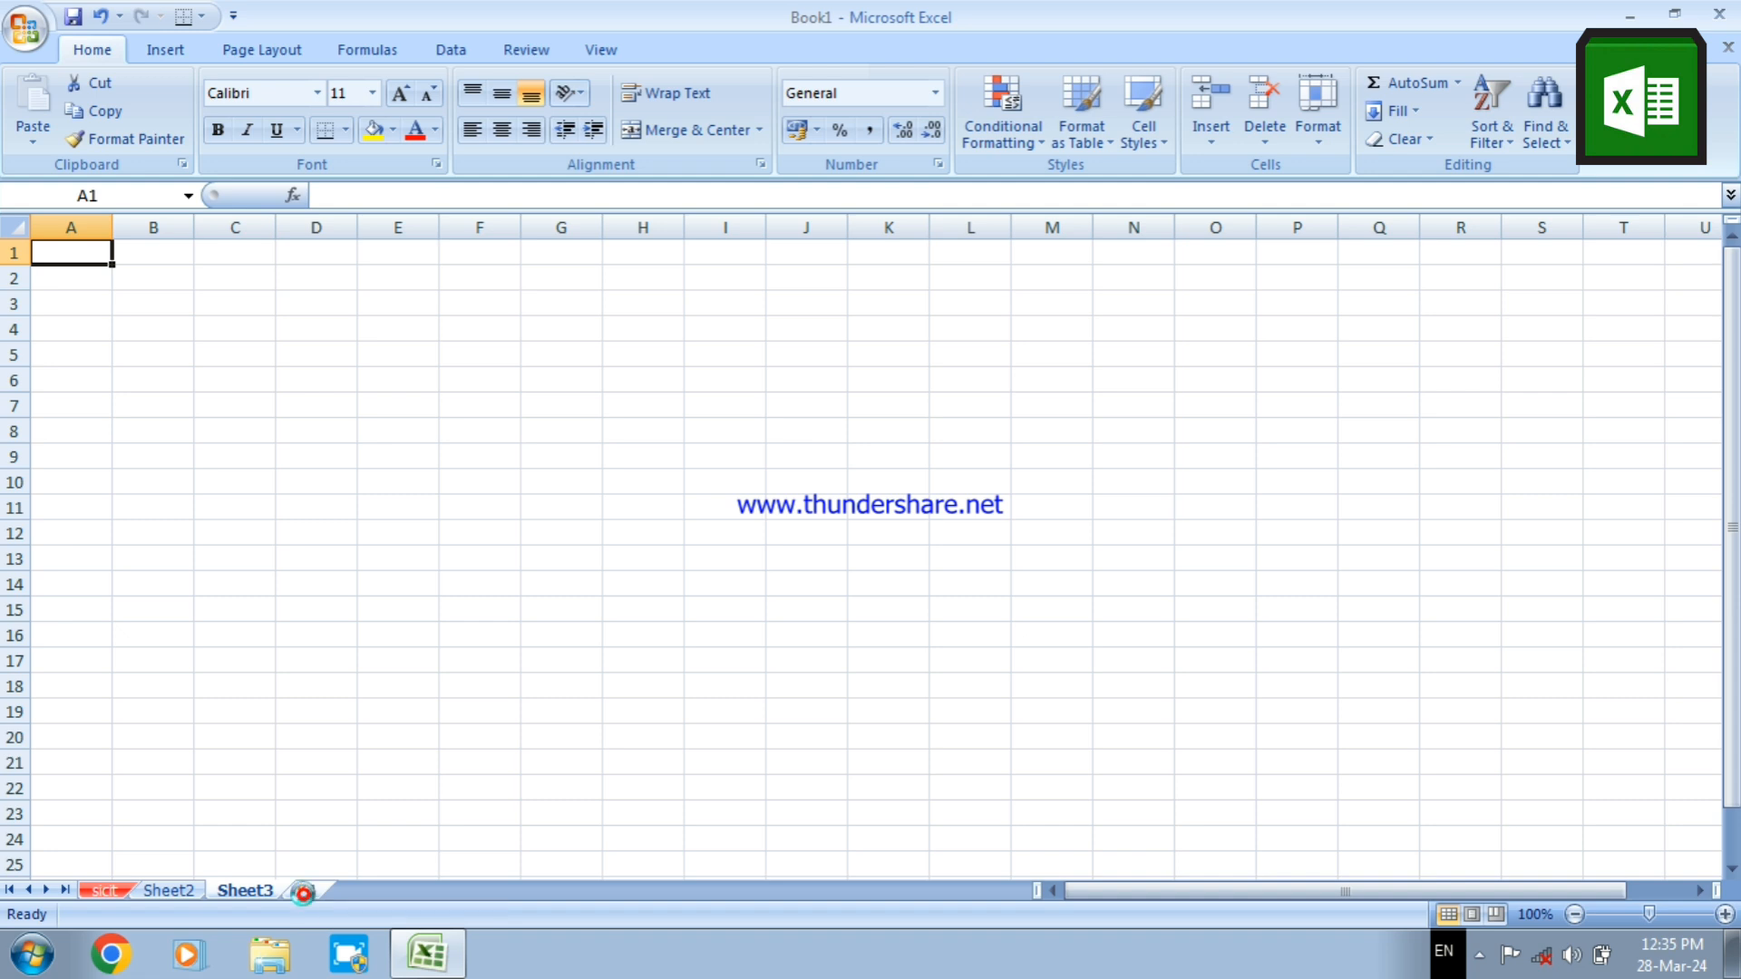
{"action": "left_click", "coordinate": [383, 890]}
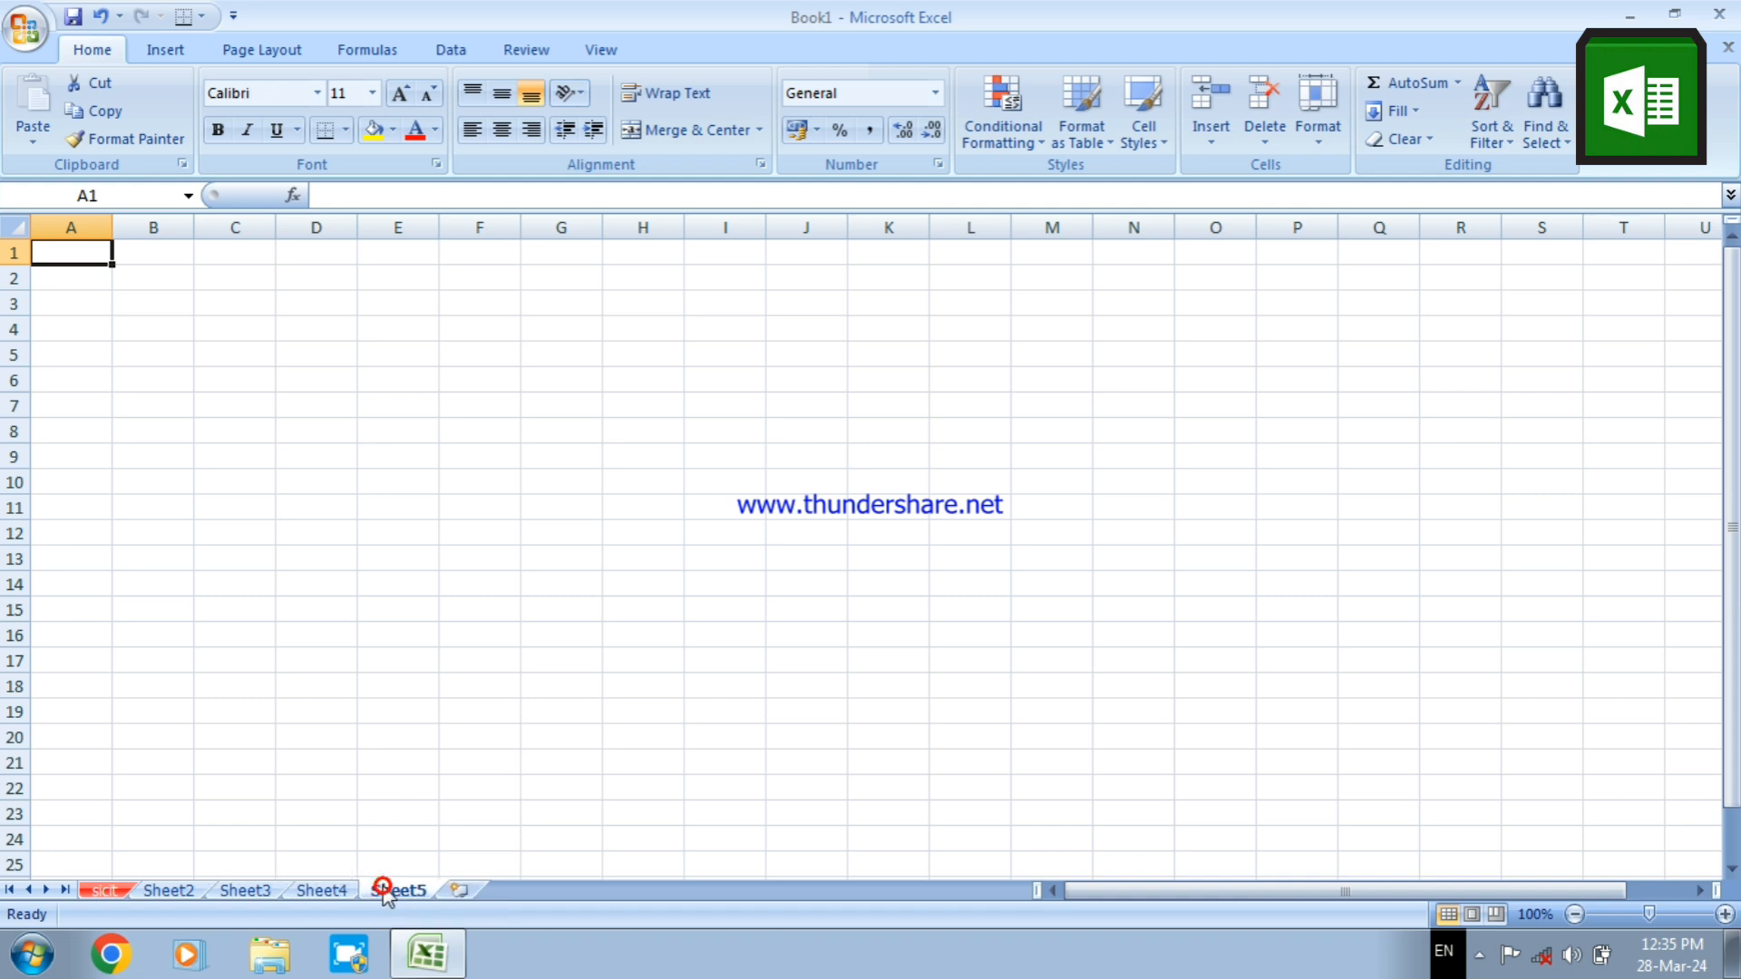
{"action": "left_click", "coordinate": [456, 890]}
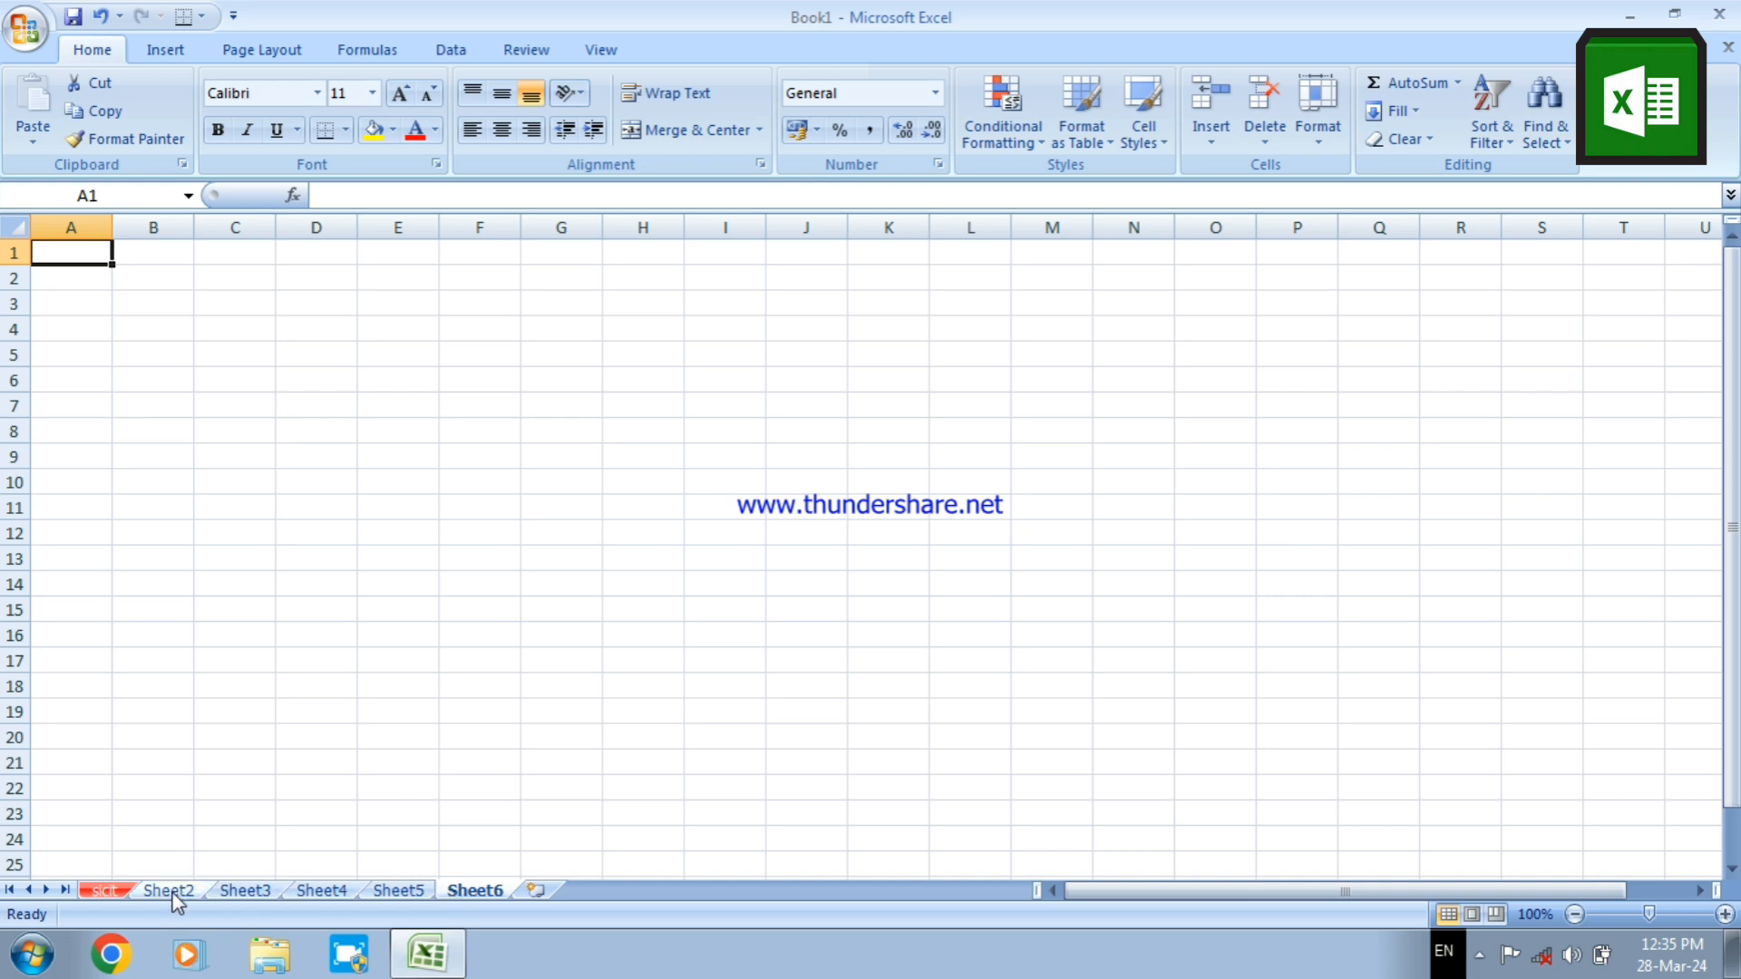
{"action": "left_click", "coordinate": [207, 301]}
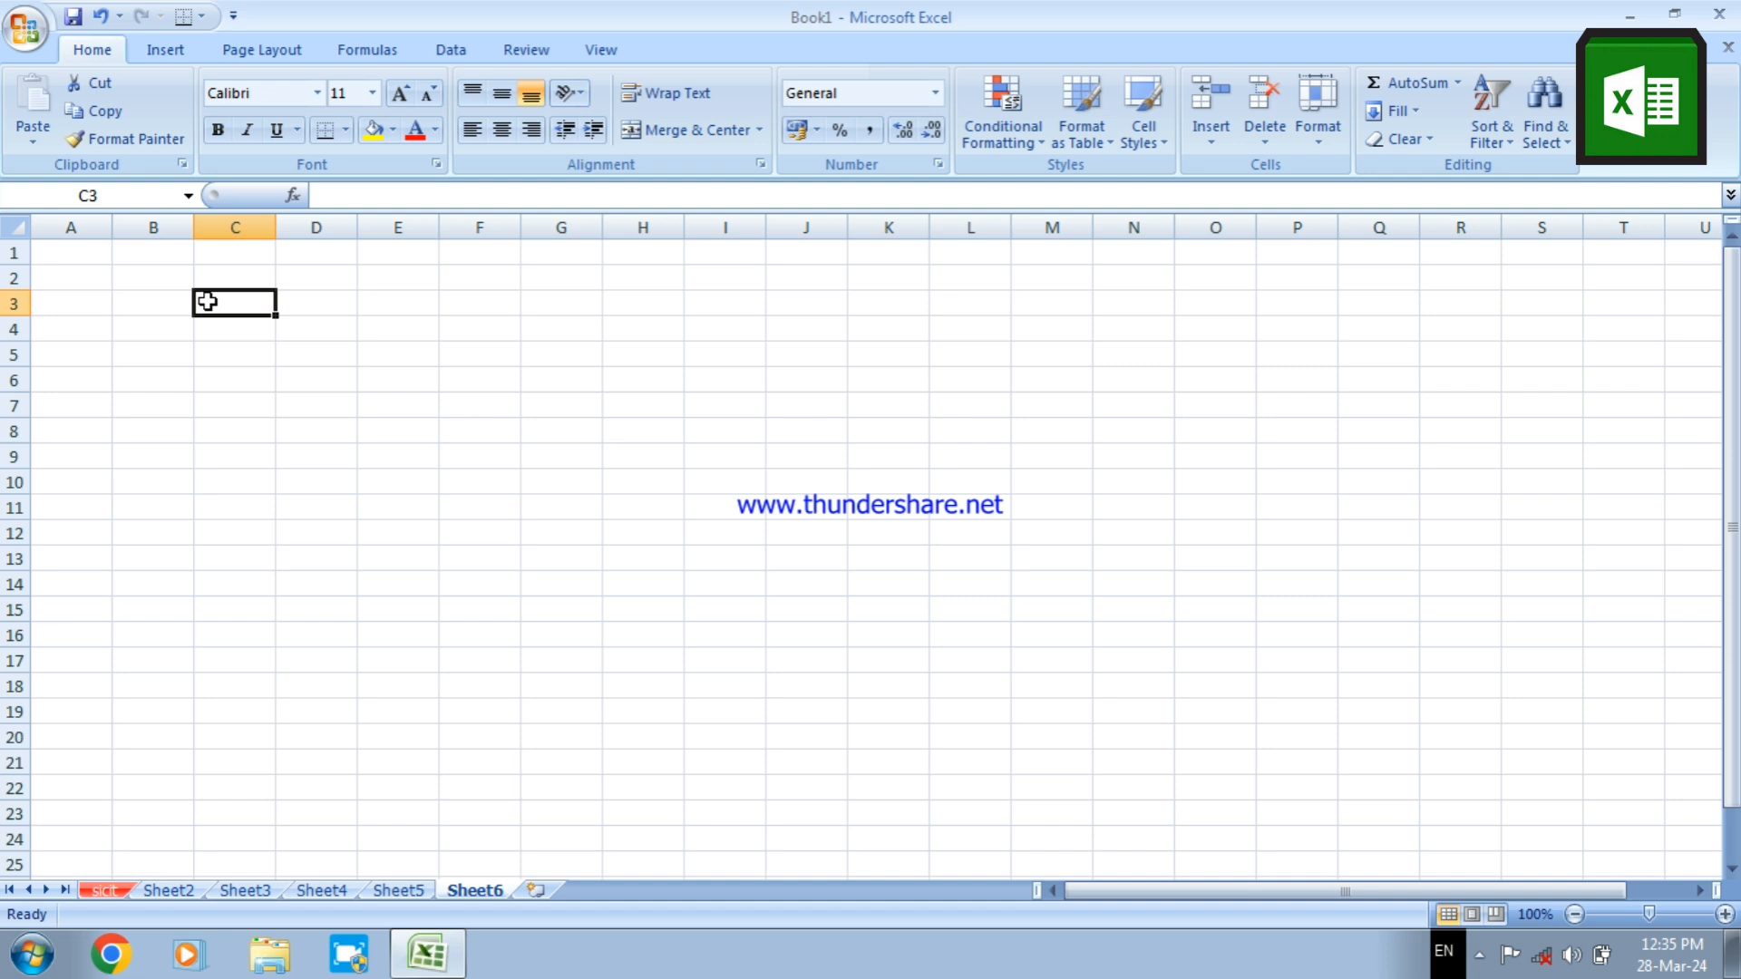
View Sheet2, Sheet3, Sheet4 and Sheet5 in turn and return to Sheet6
{"action": "left_click", "coordinate": [249, 322]}
{"action": "left_click", "coordinate": [315, 377]}
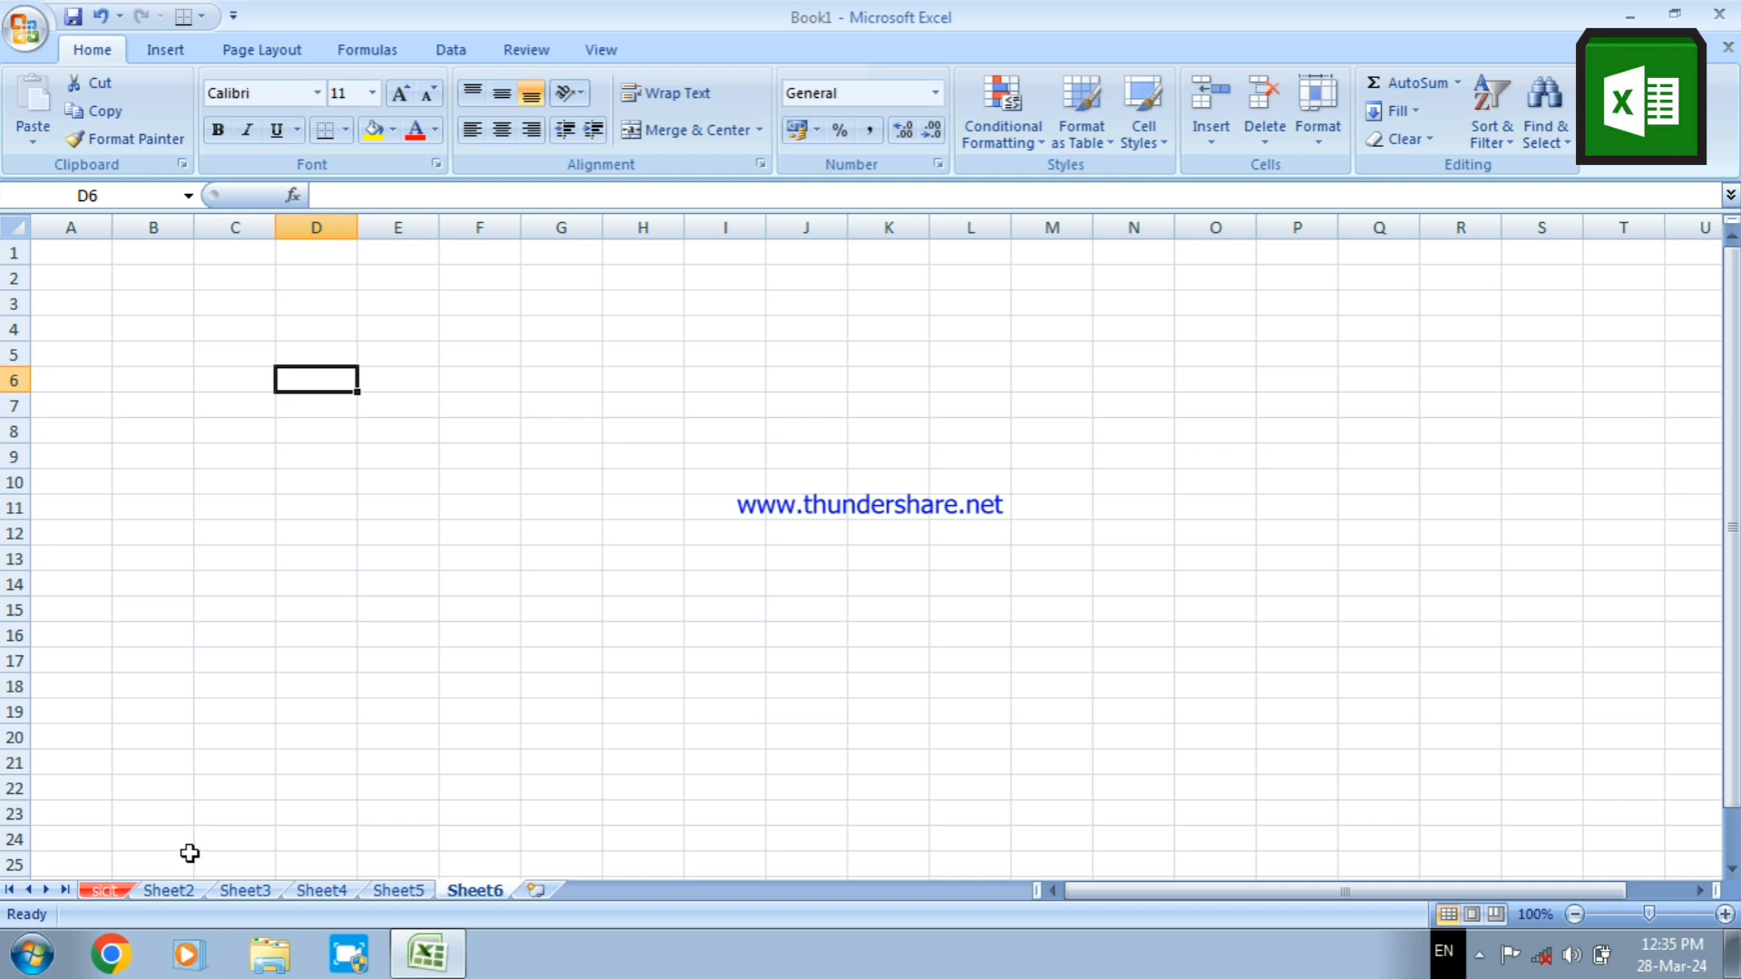
{"action": "left_click", "coordinate": [181, 893]}
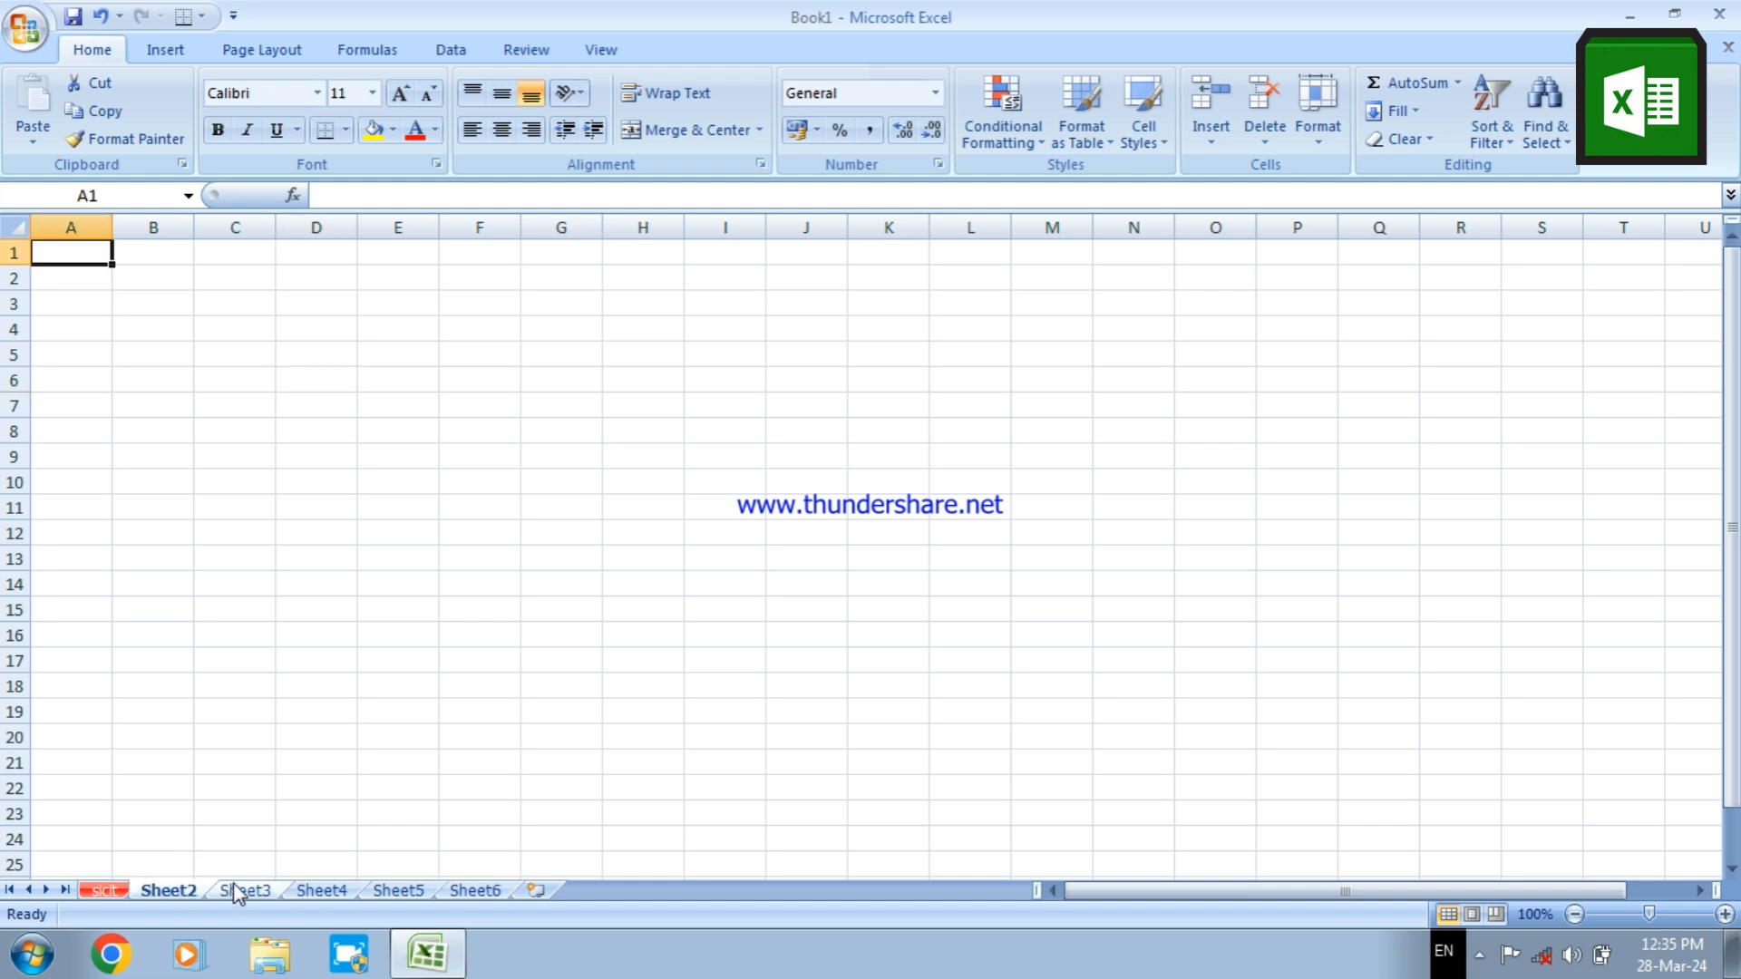
{"action": "left_click", "coordinate": [236, 891]}
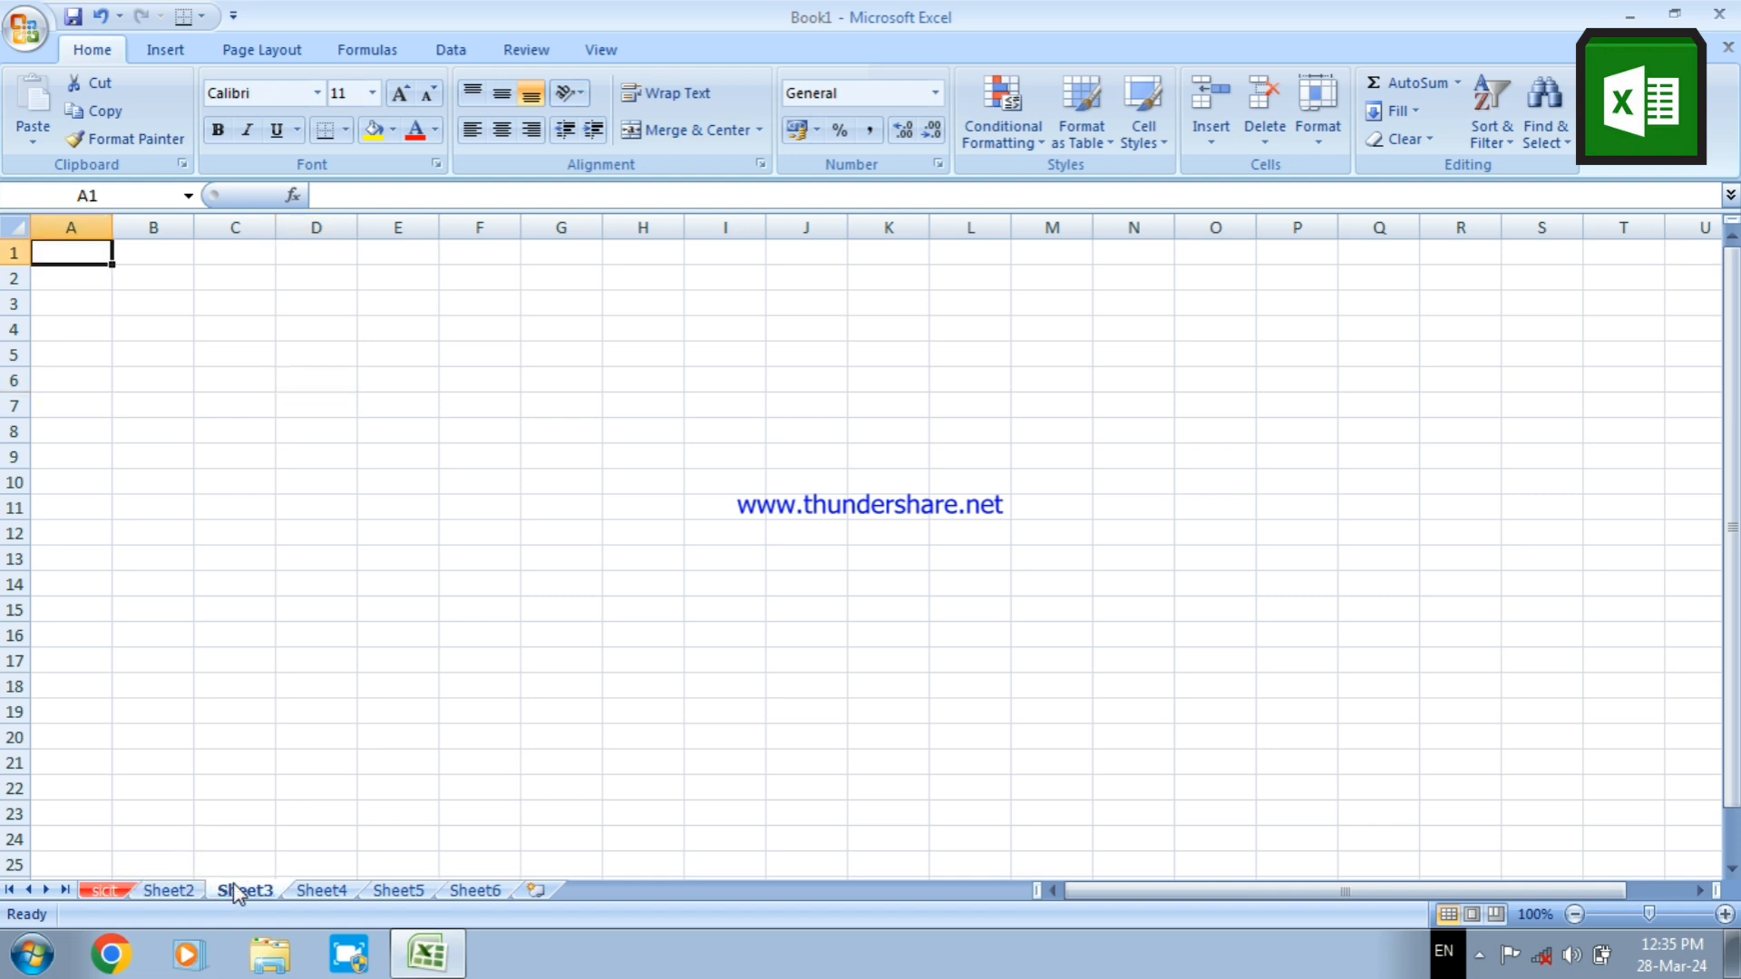
{"action": "left_click", "coordinate": [326, 893]}
{"action": "left_click", "coordinate": [392, 892]}
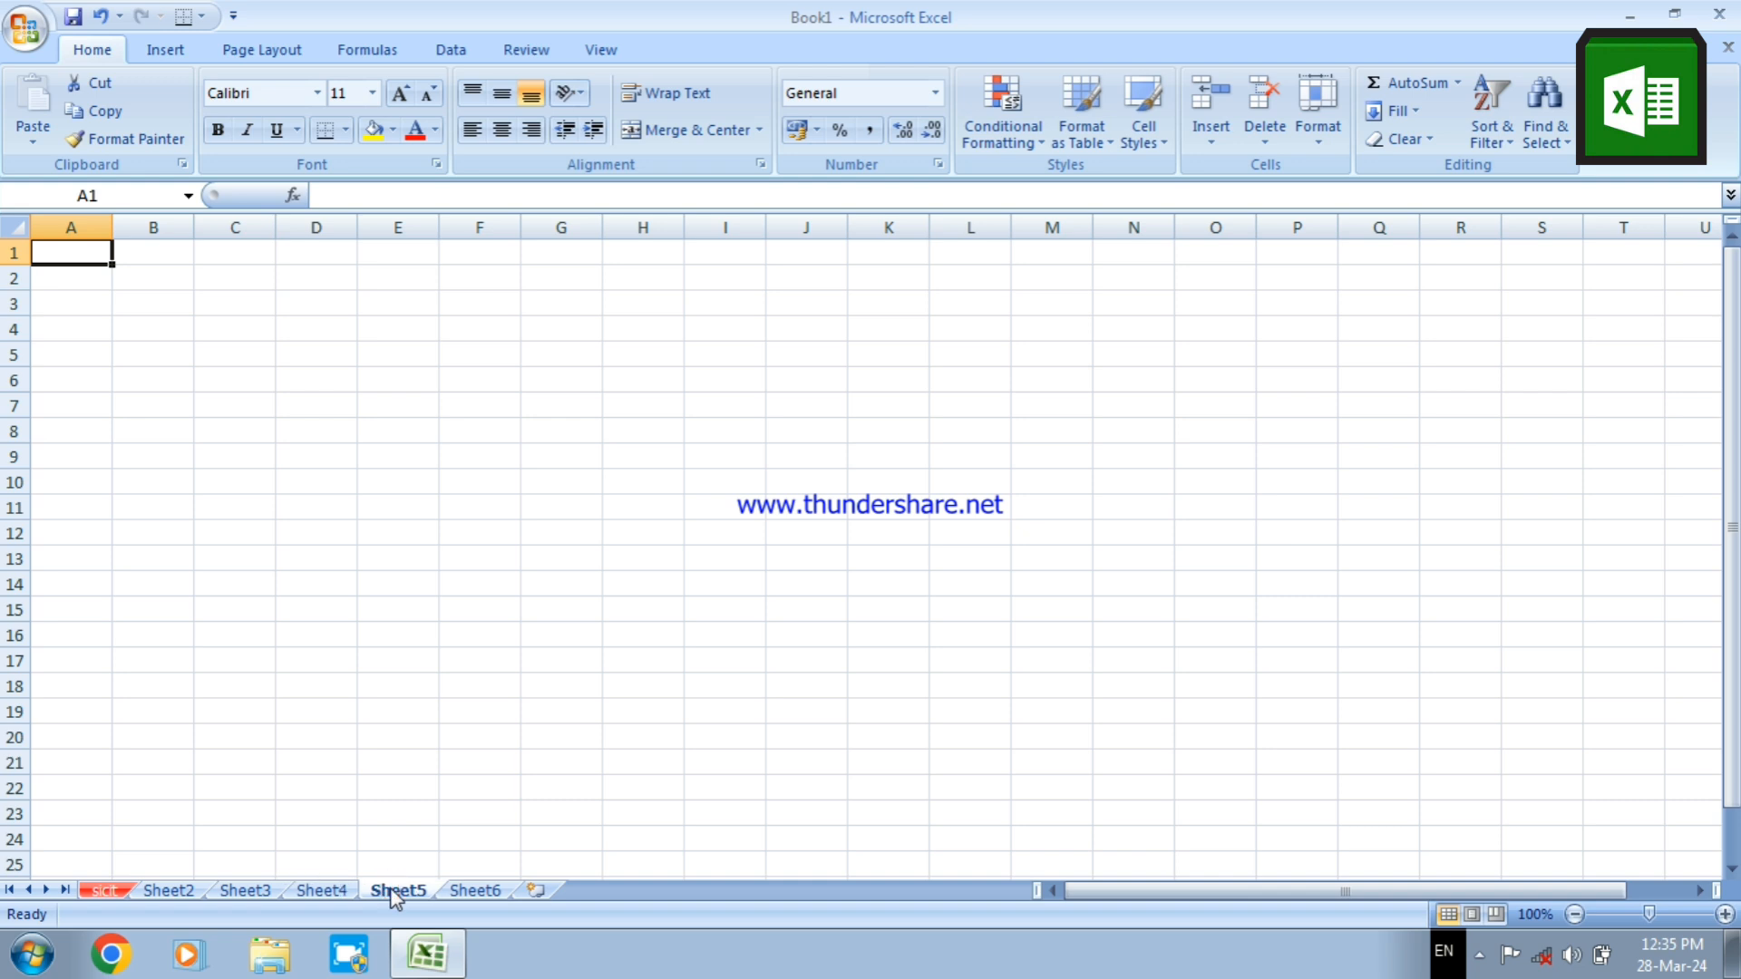
{"action": "left_click", "coordinate": [486, 893]}
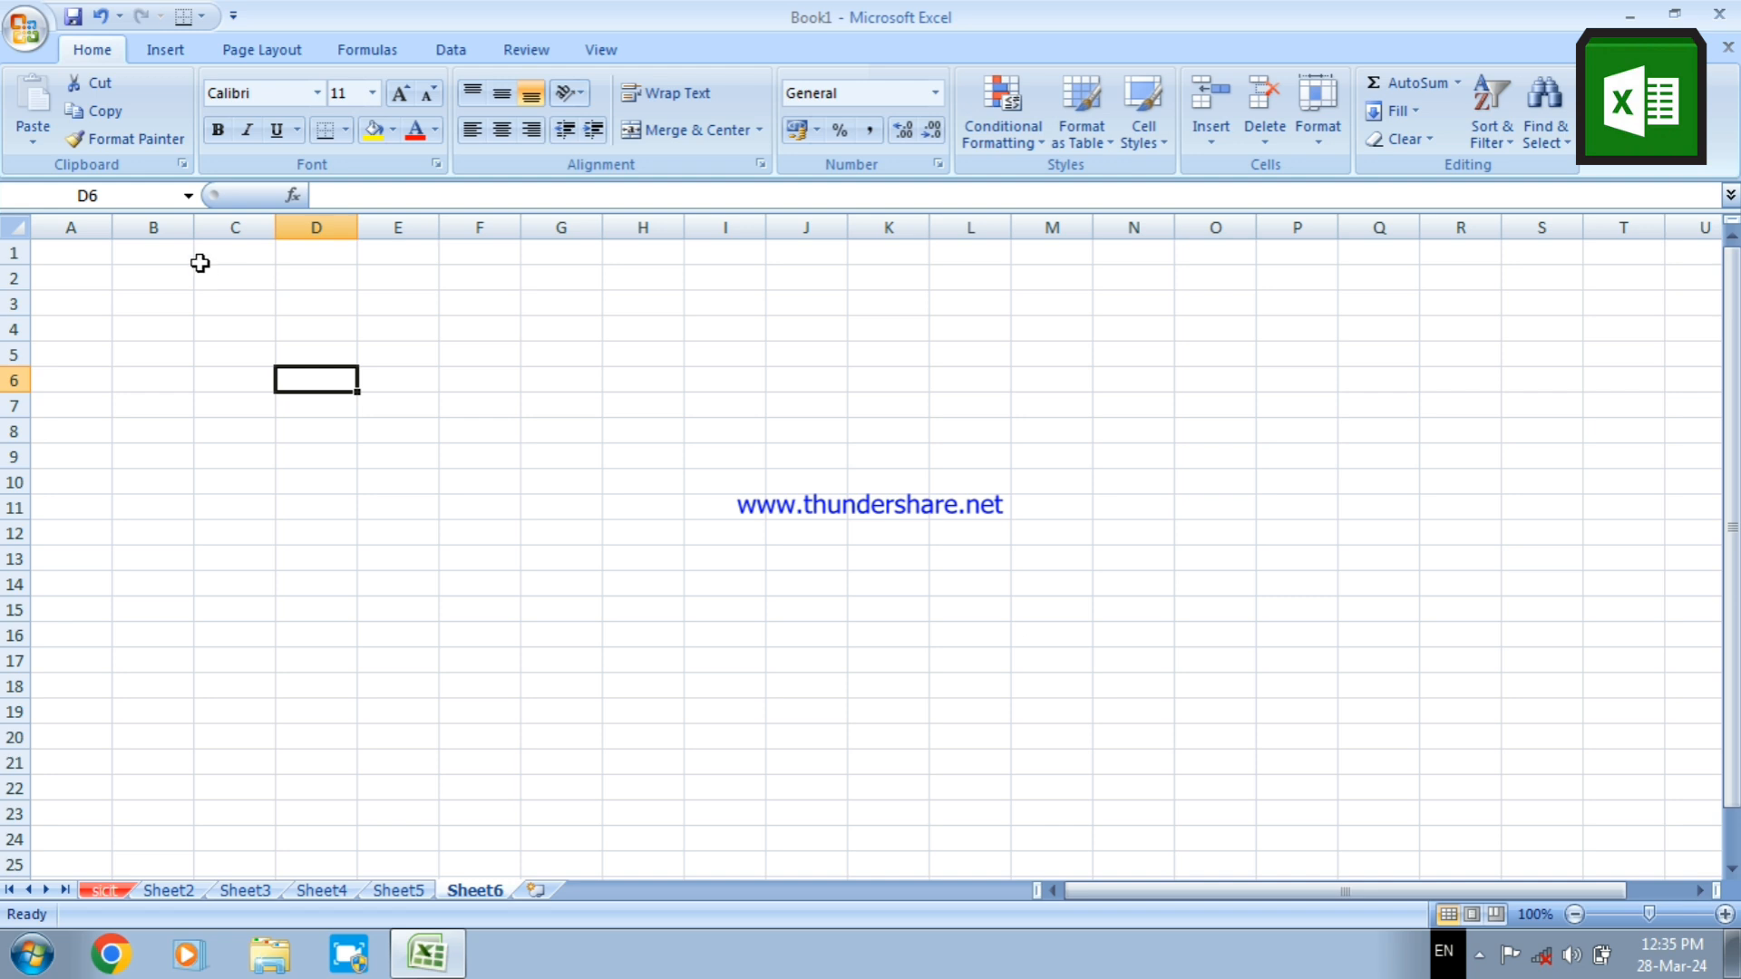
Enable text wrapping and cell merging in the alignment format for range B1:K4 on Sheet6
{"action": "left_click_drag", "start_coordinate": [186, 253], "coordinate": [905, 323]}
{"action": "right_click", "coordinate": [570, 317]}
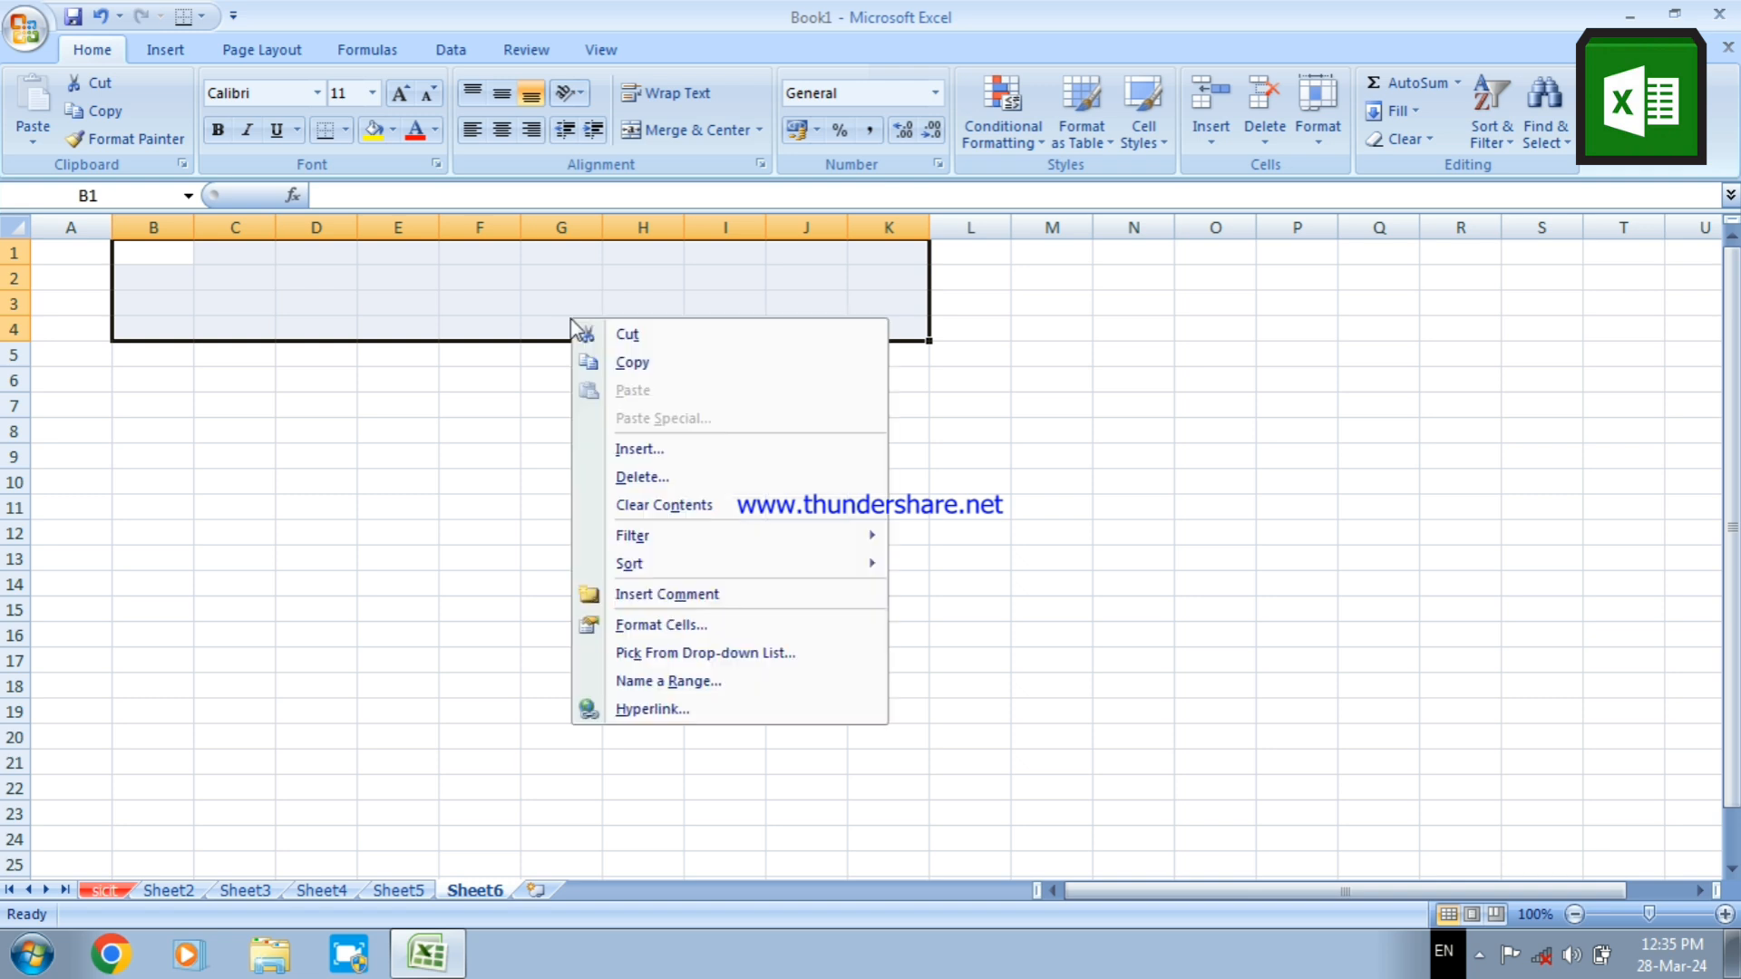
{"action": "left_click", "coordinate": [698, 612]}
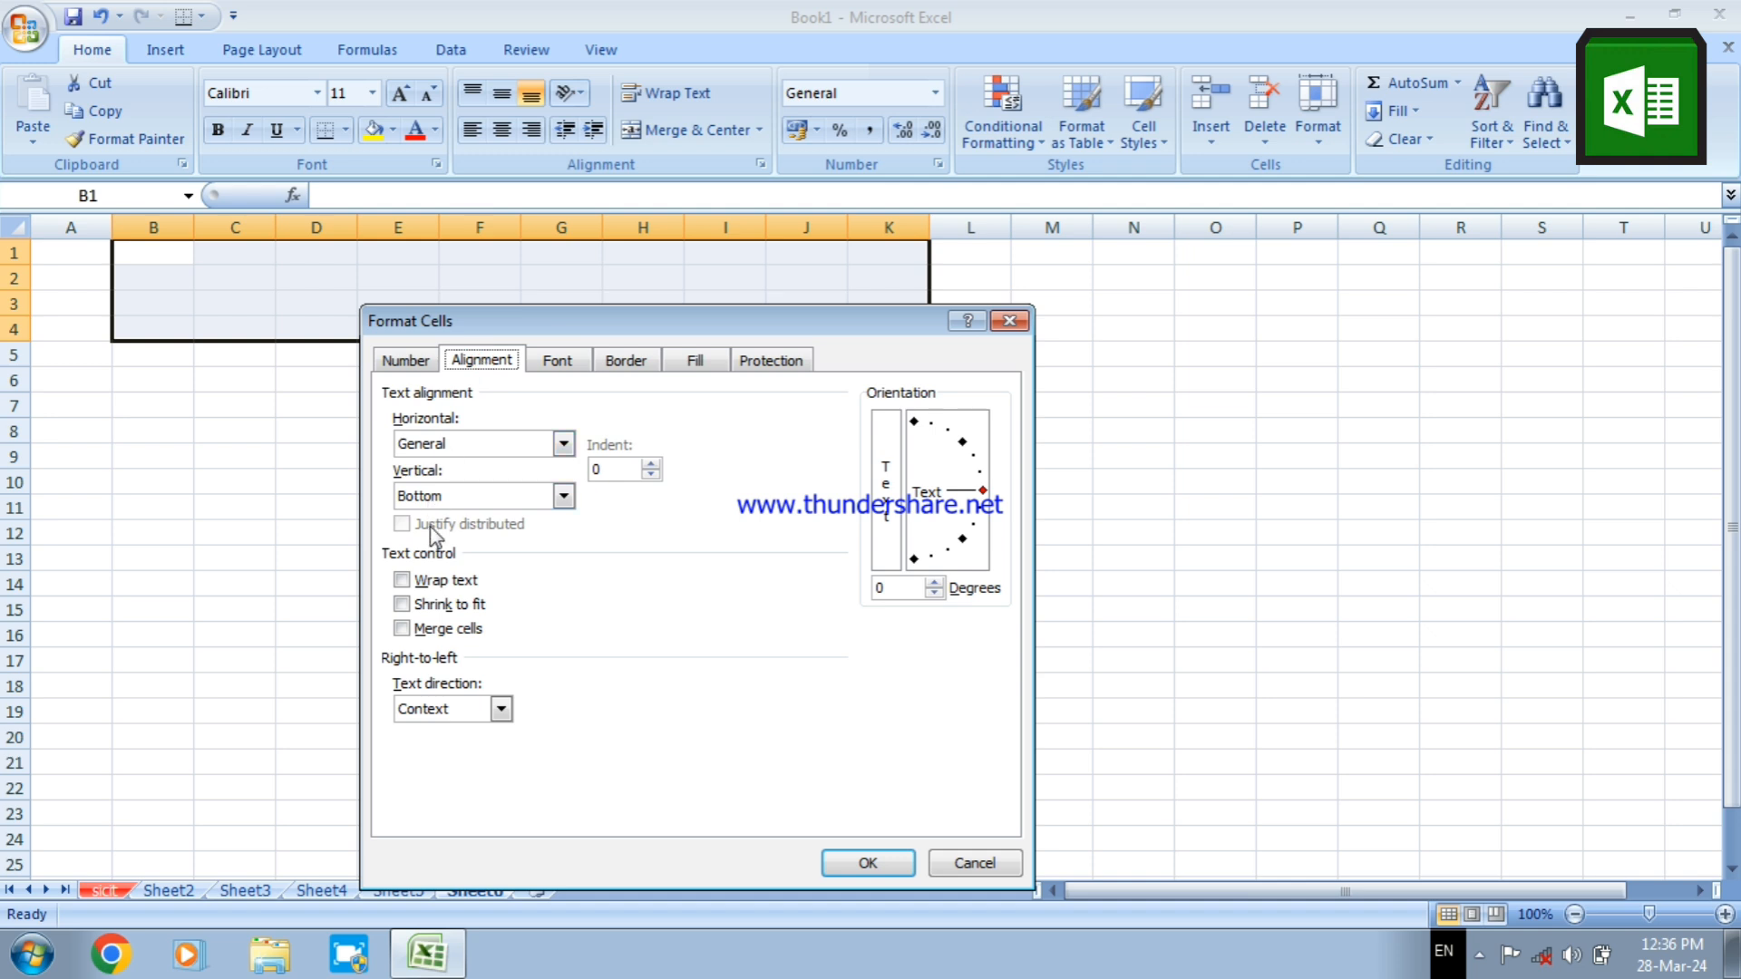
{"action": "left_click", "coordinate": [422, 580]}
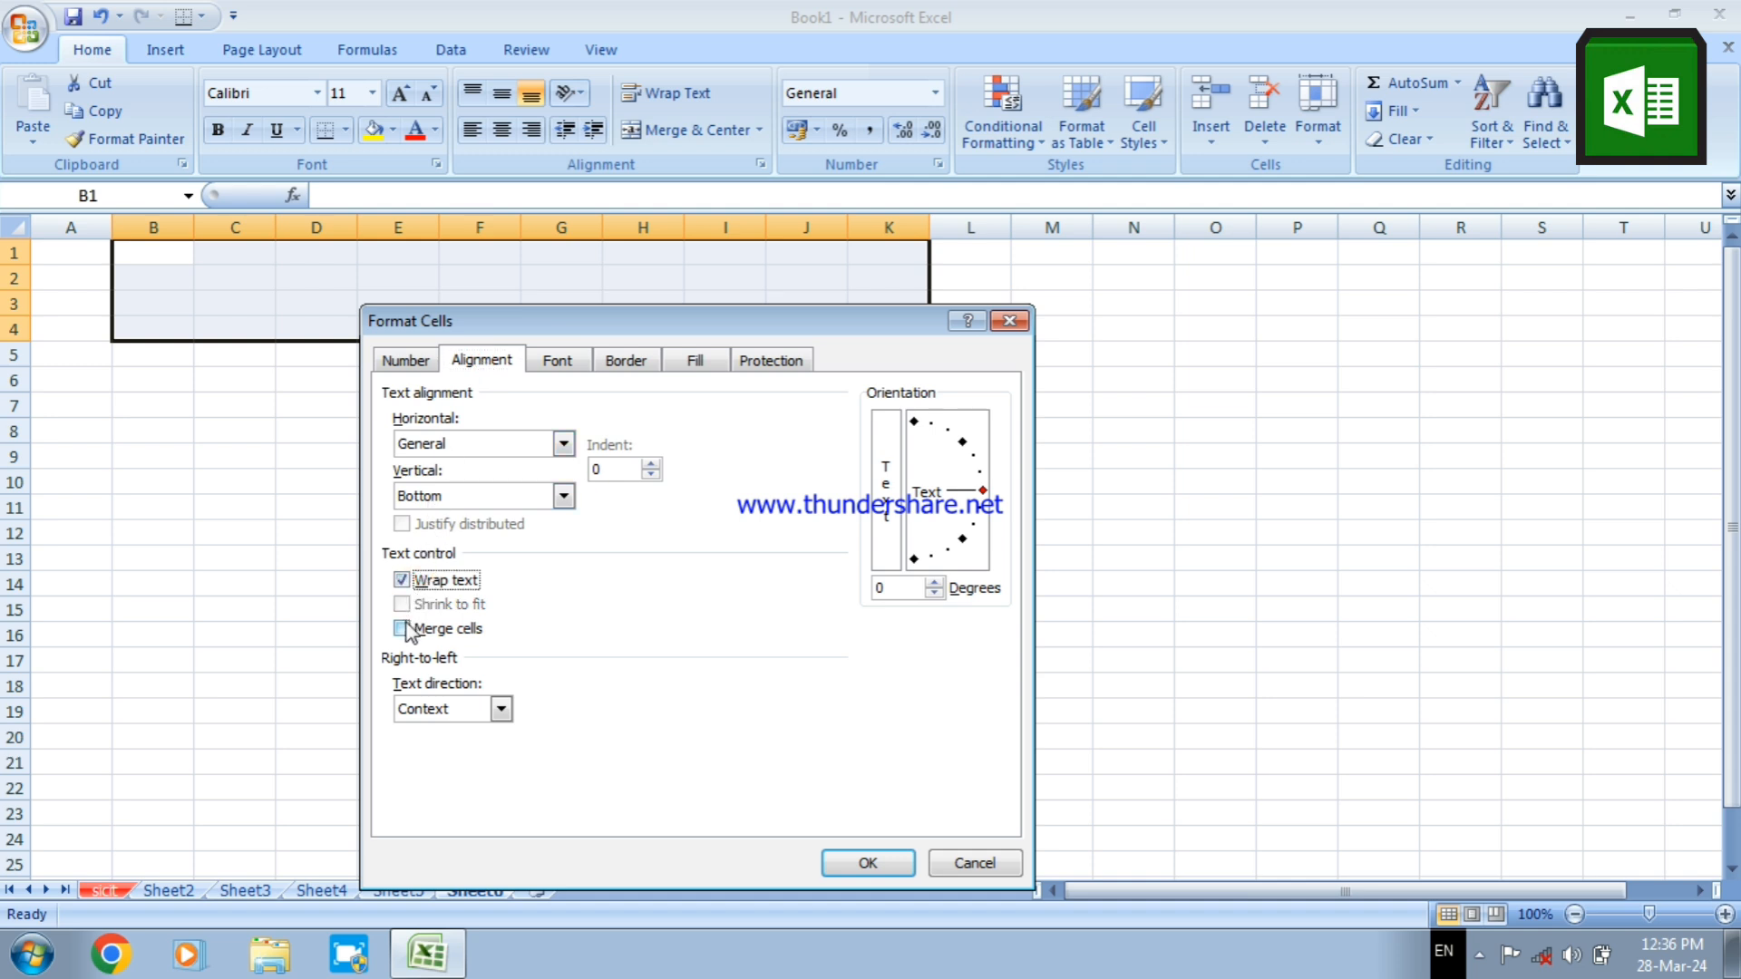
{"action": "left_click", "coordinate": [405, 627]}
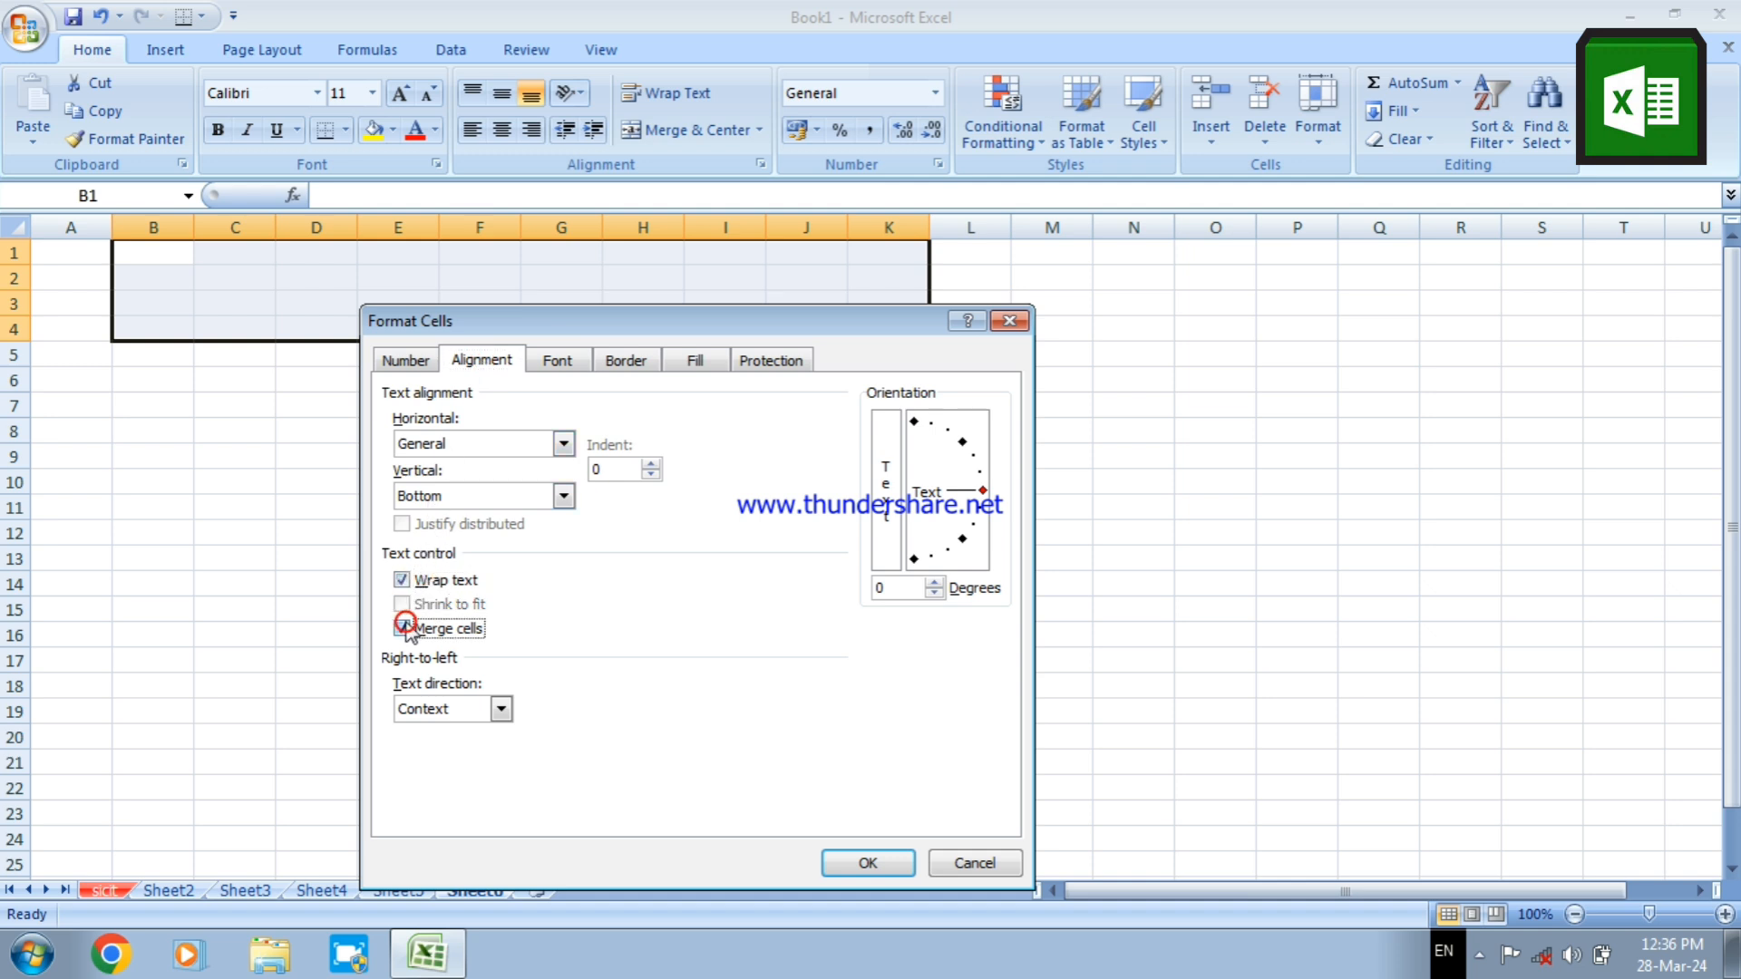
Set both horizontal and vertical text alignment to Center for B1:K4 and apply the cell formatting
{"action": "left_click", "coordinate": [515, 446]}
{"action": "left_click", "coordinate": [515, 453]}
{"action": "left_click", "coordinate": [509, 458]}
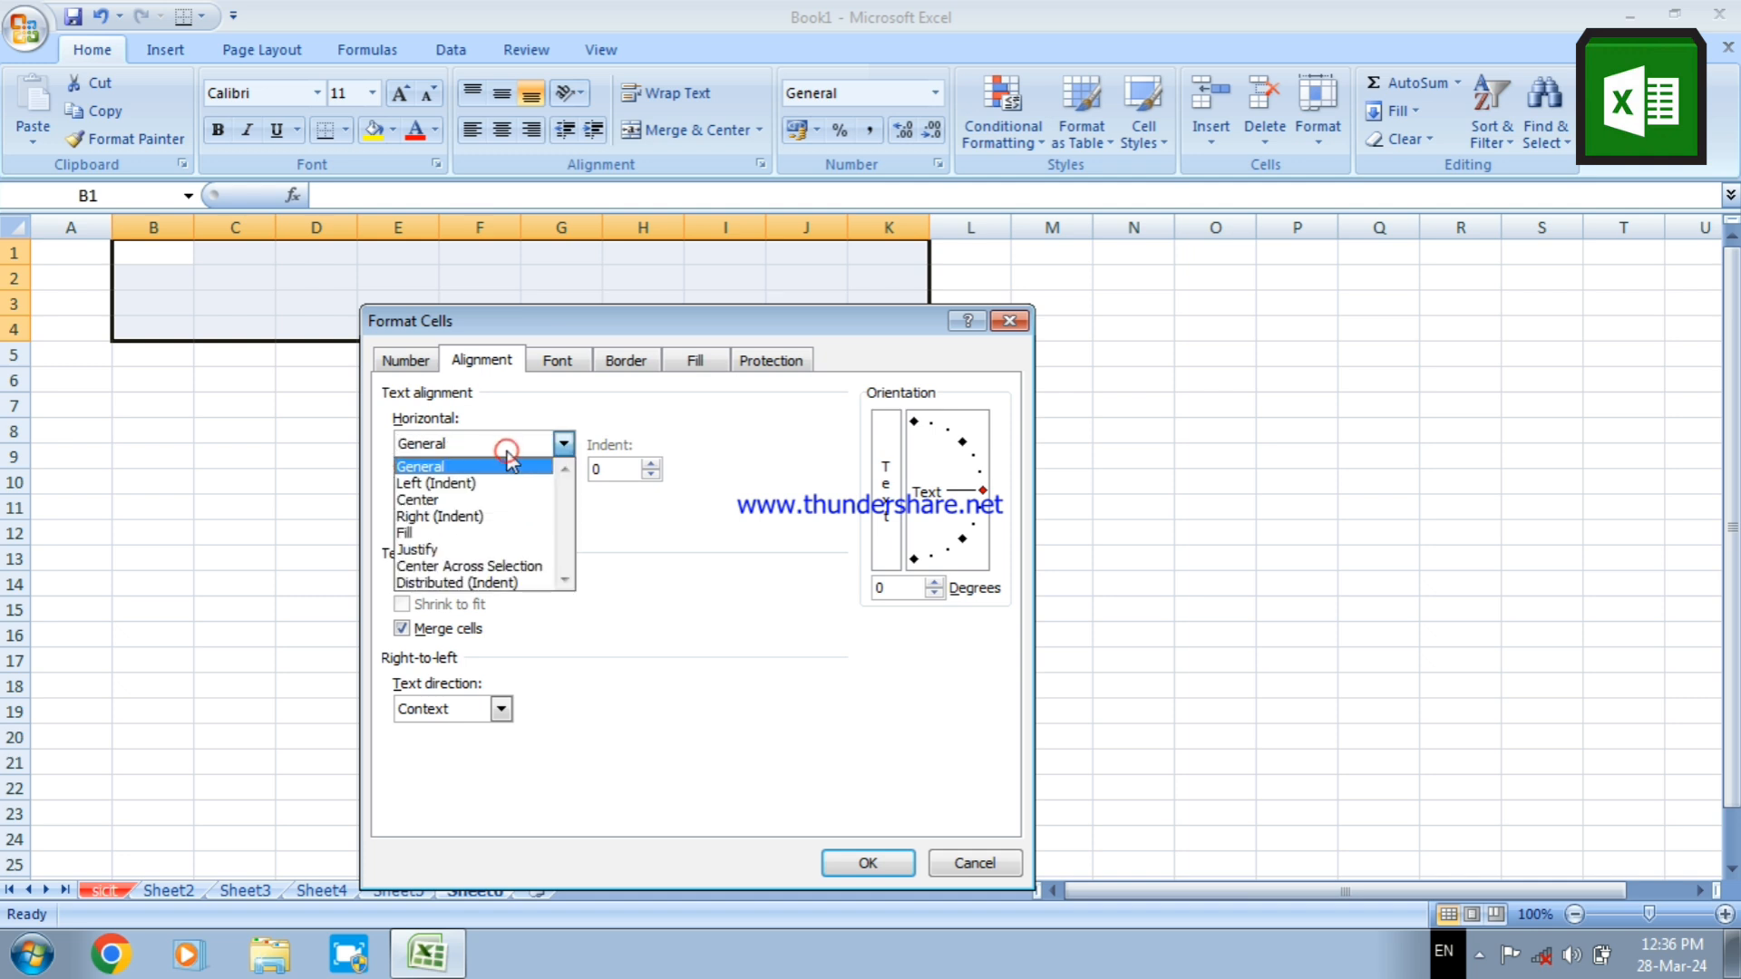
{"action": "left_click", "coordinate": [503, 500]}
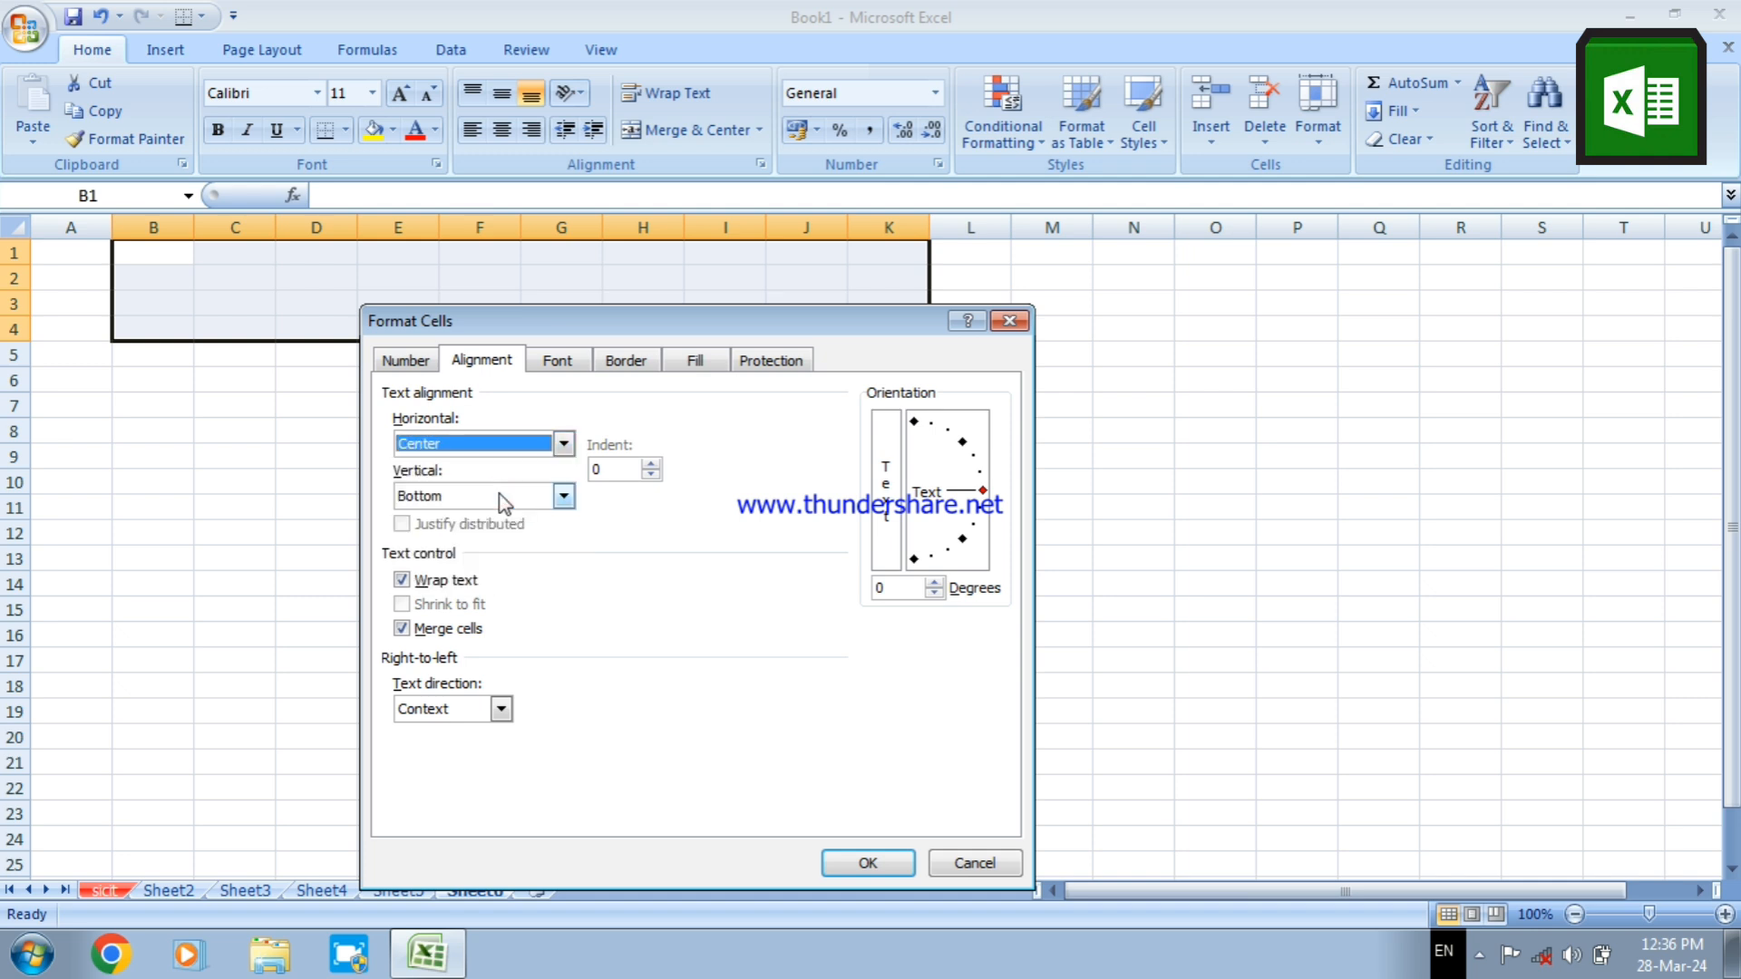
{"action": "left_click", "coordinate": [498, 496]}
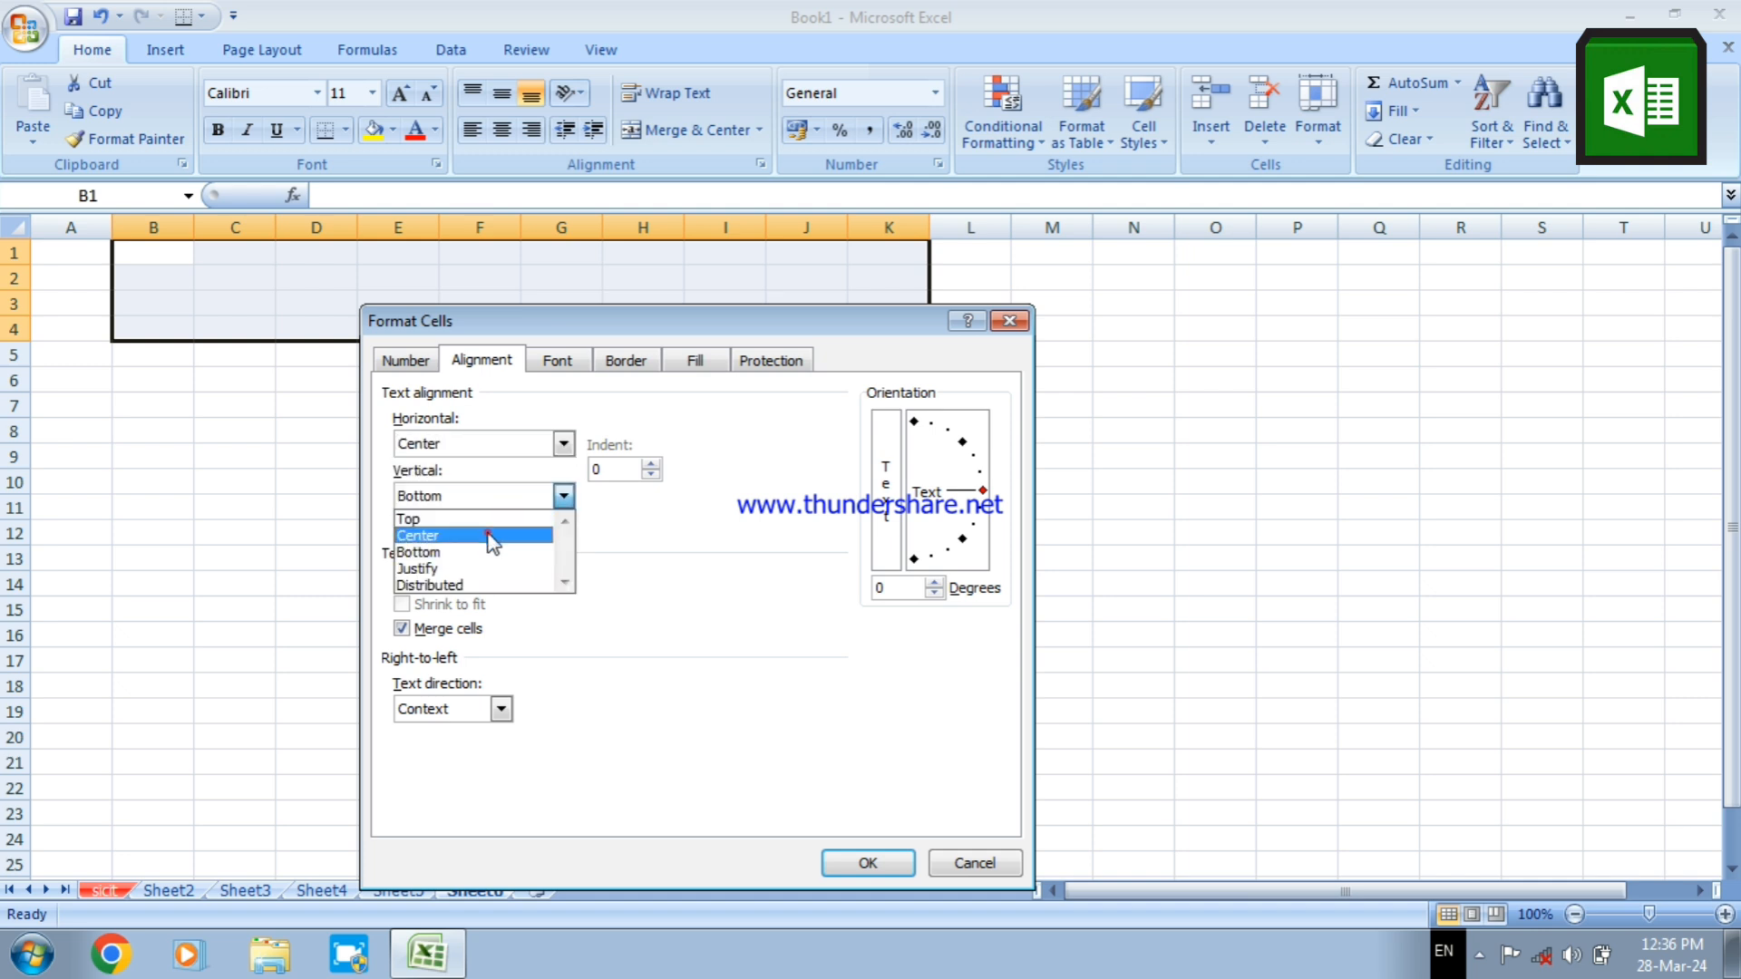
{"action": "left_click", "coordinate": [491, 541]}
{"action": "left_click", "coordinate": [836, 860]}
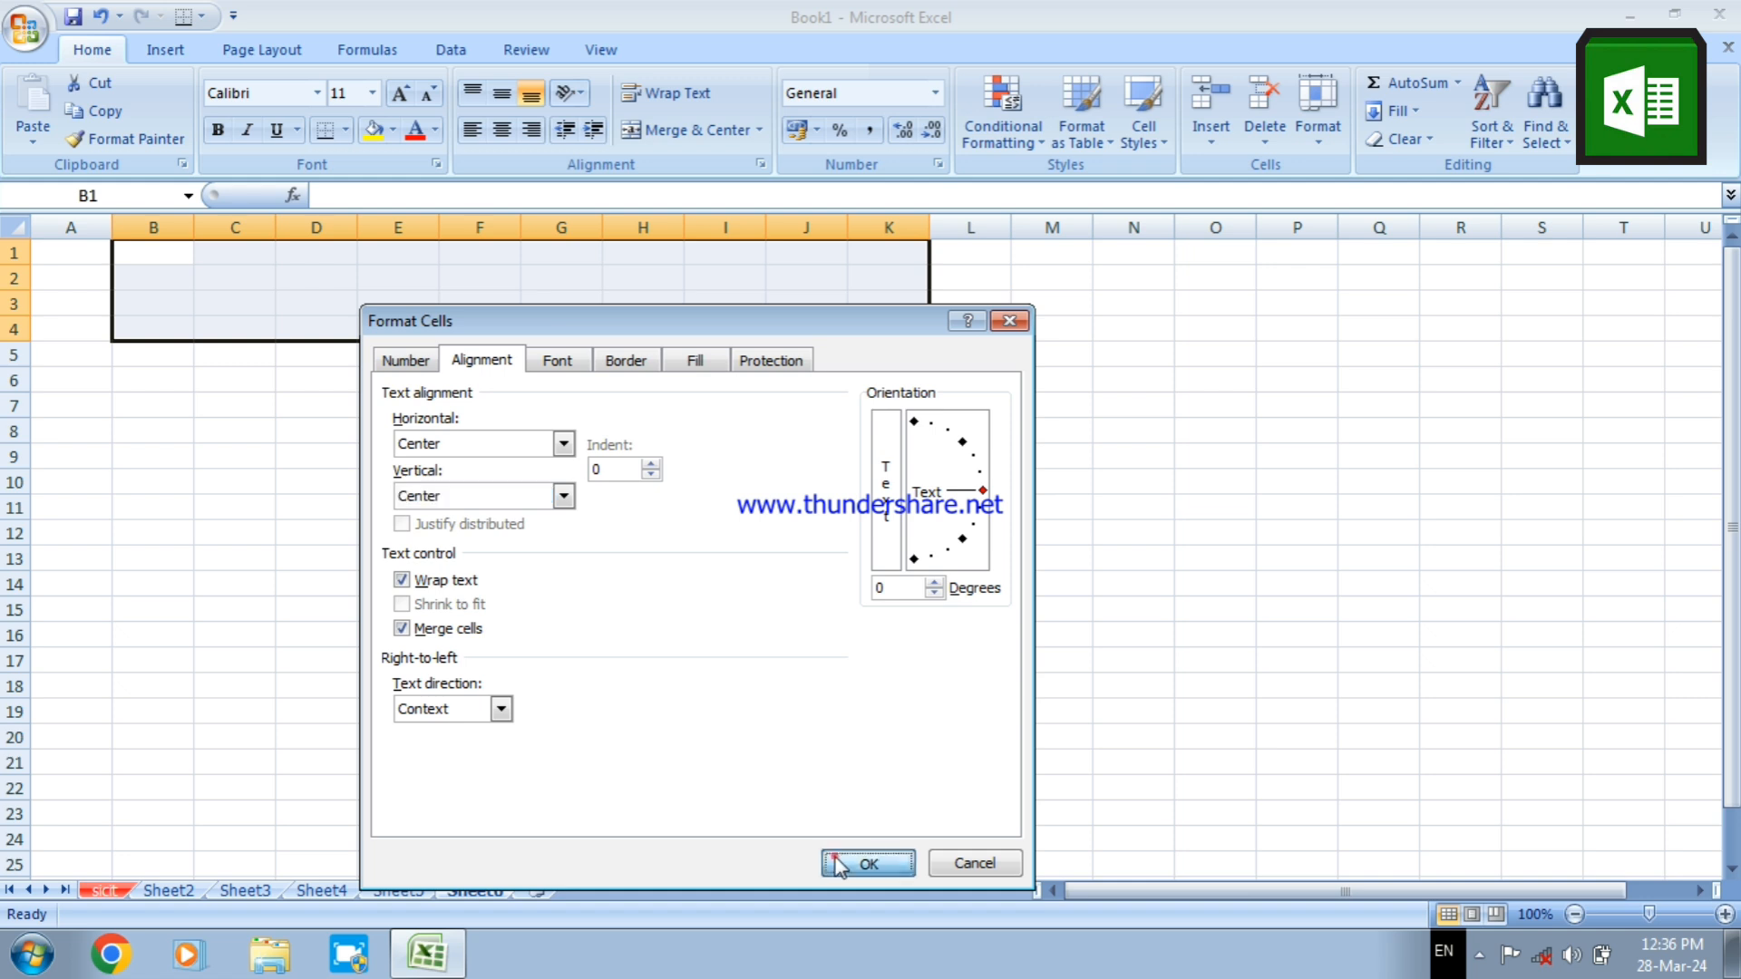
Enter the title STUDENTS DETAILS 2024 in the merged cell, postponing the antivirus licence reminder
{"action": "double_click", "coordinate": [355, 279]}
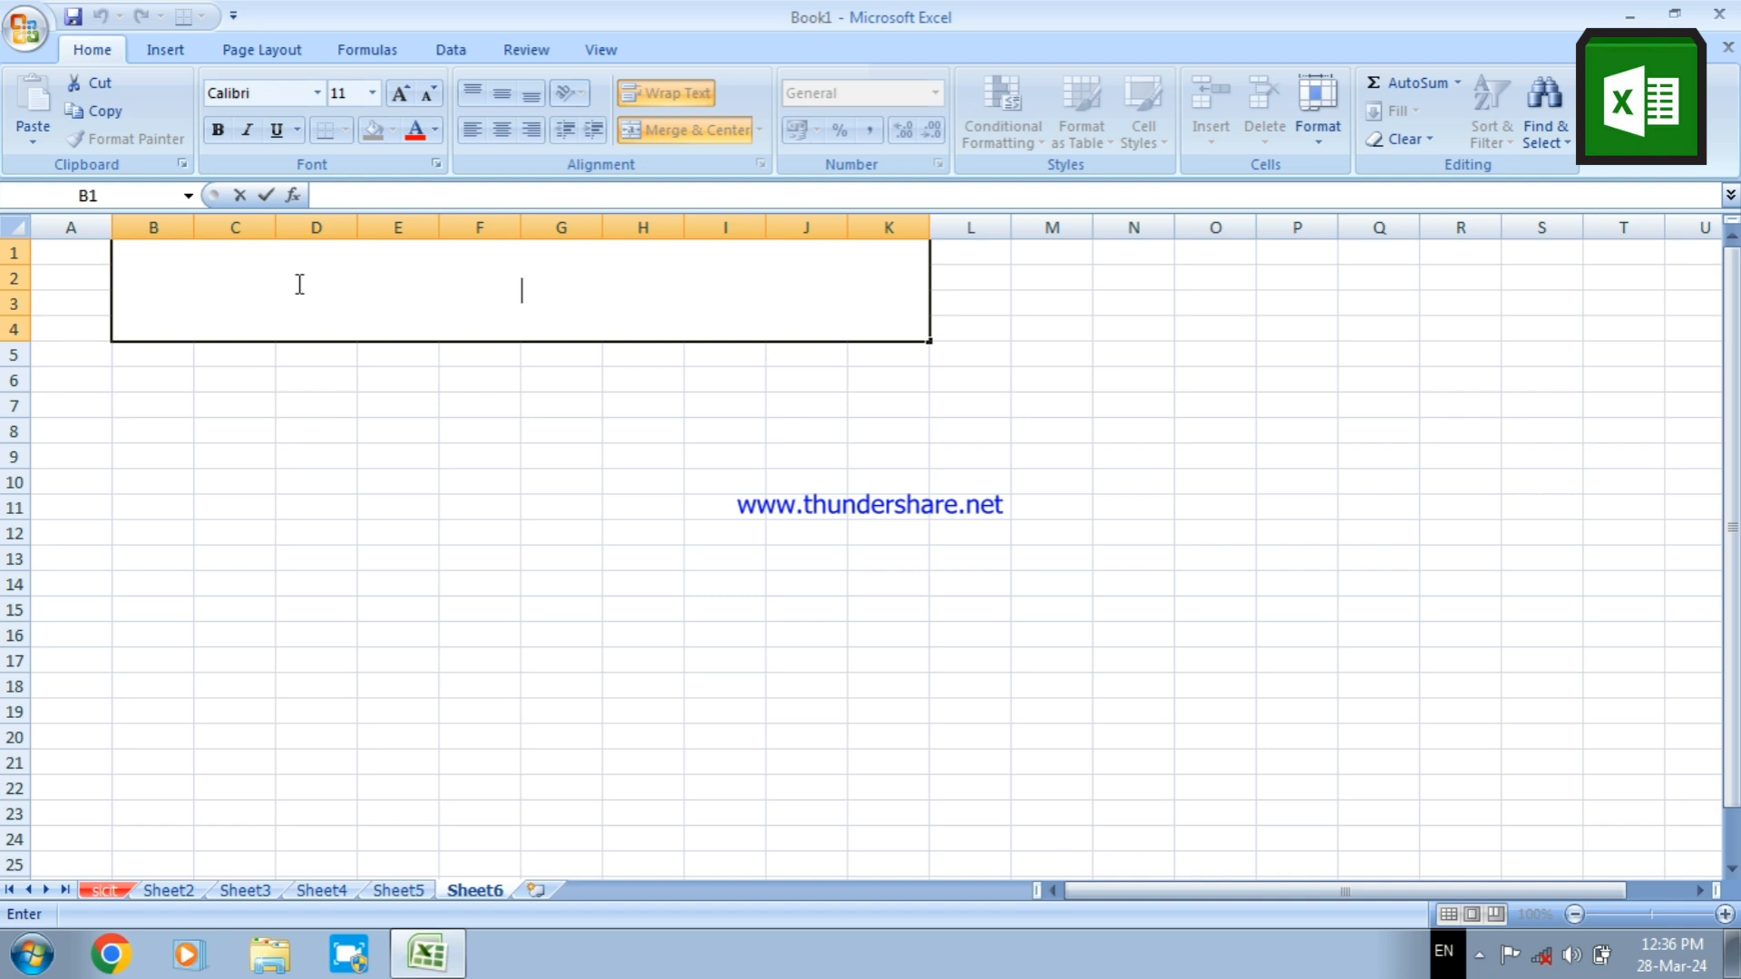
{"action": "type", "text": "STUDENT"}
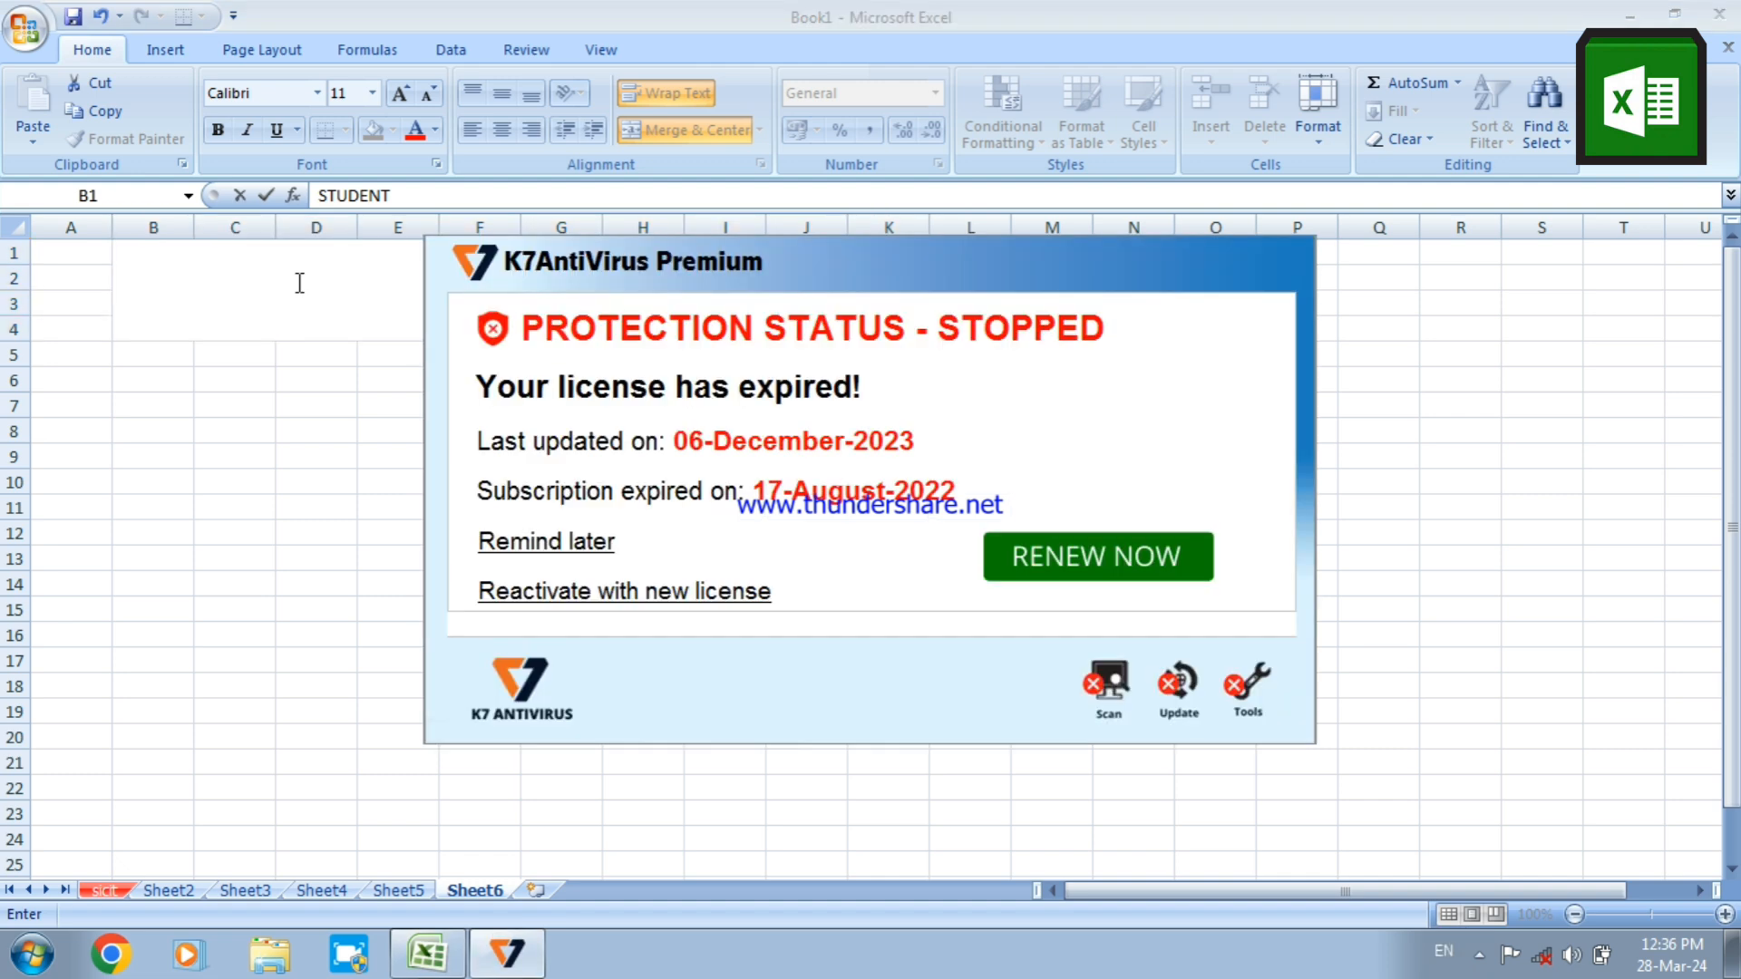
{"action": "left_click", "coordinate": [535, 542]}
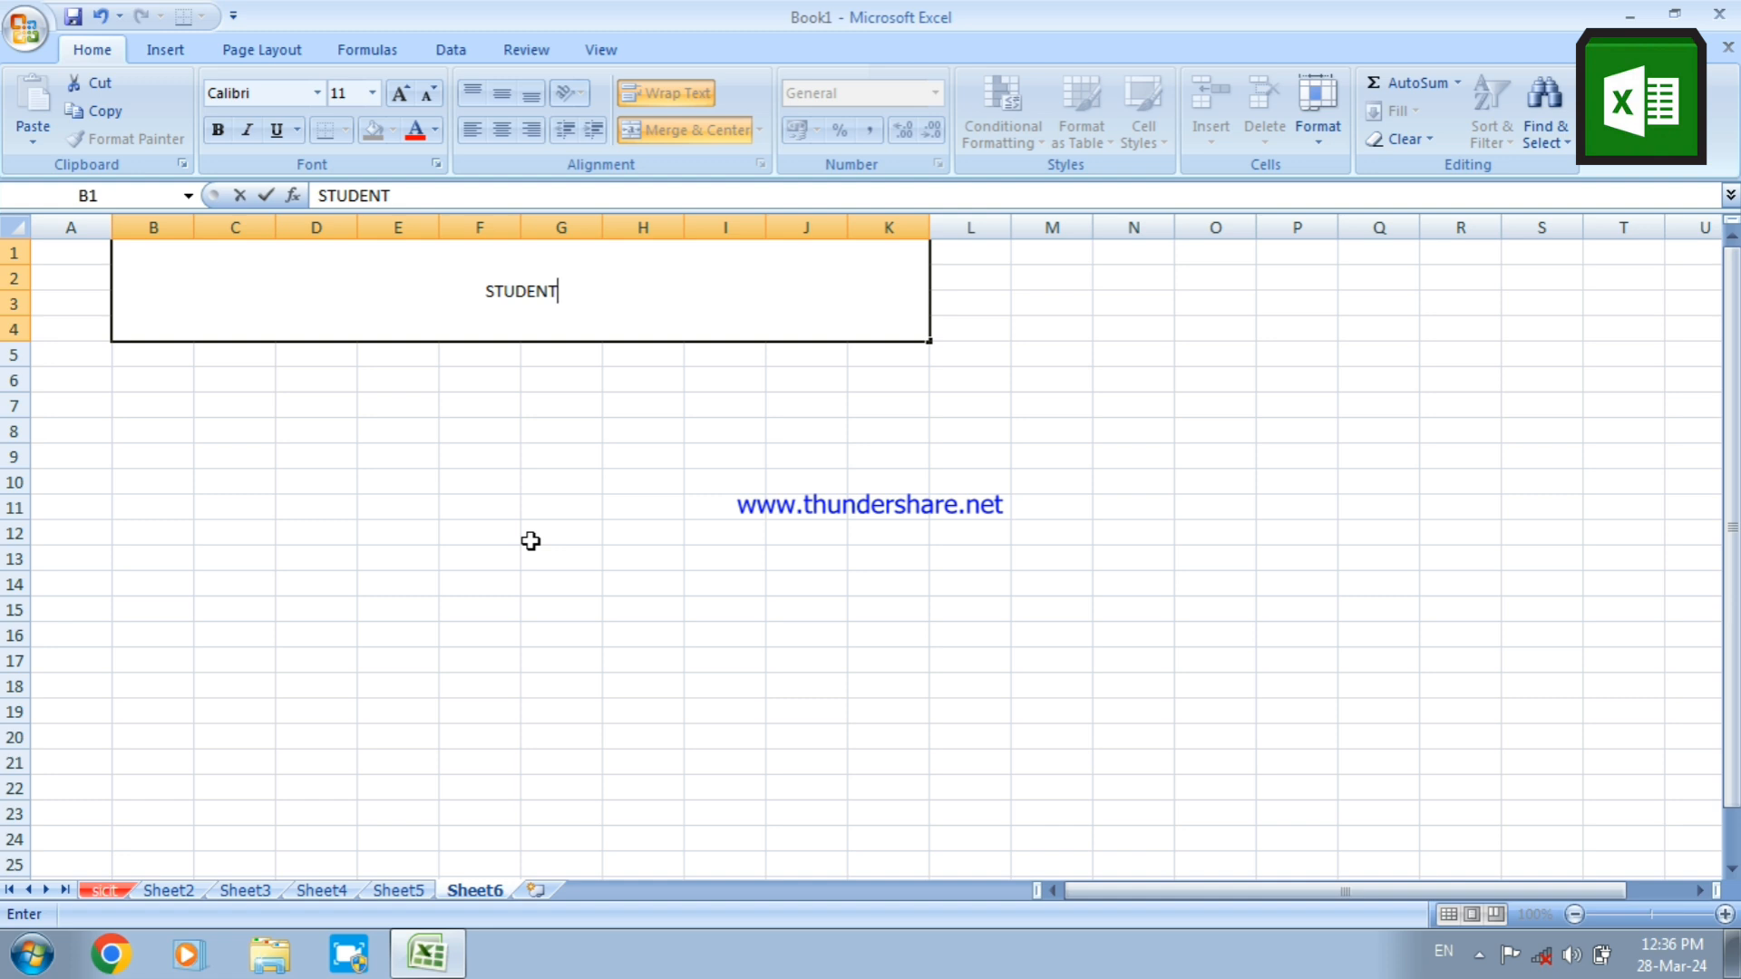
{"action": "type", "text": "S DE"}
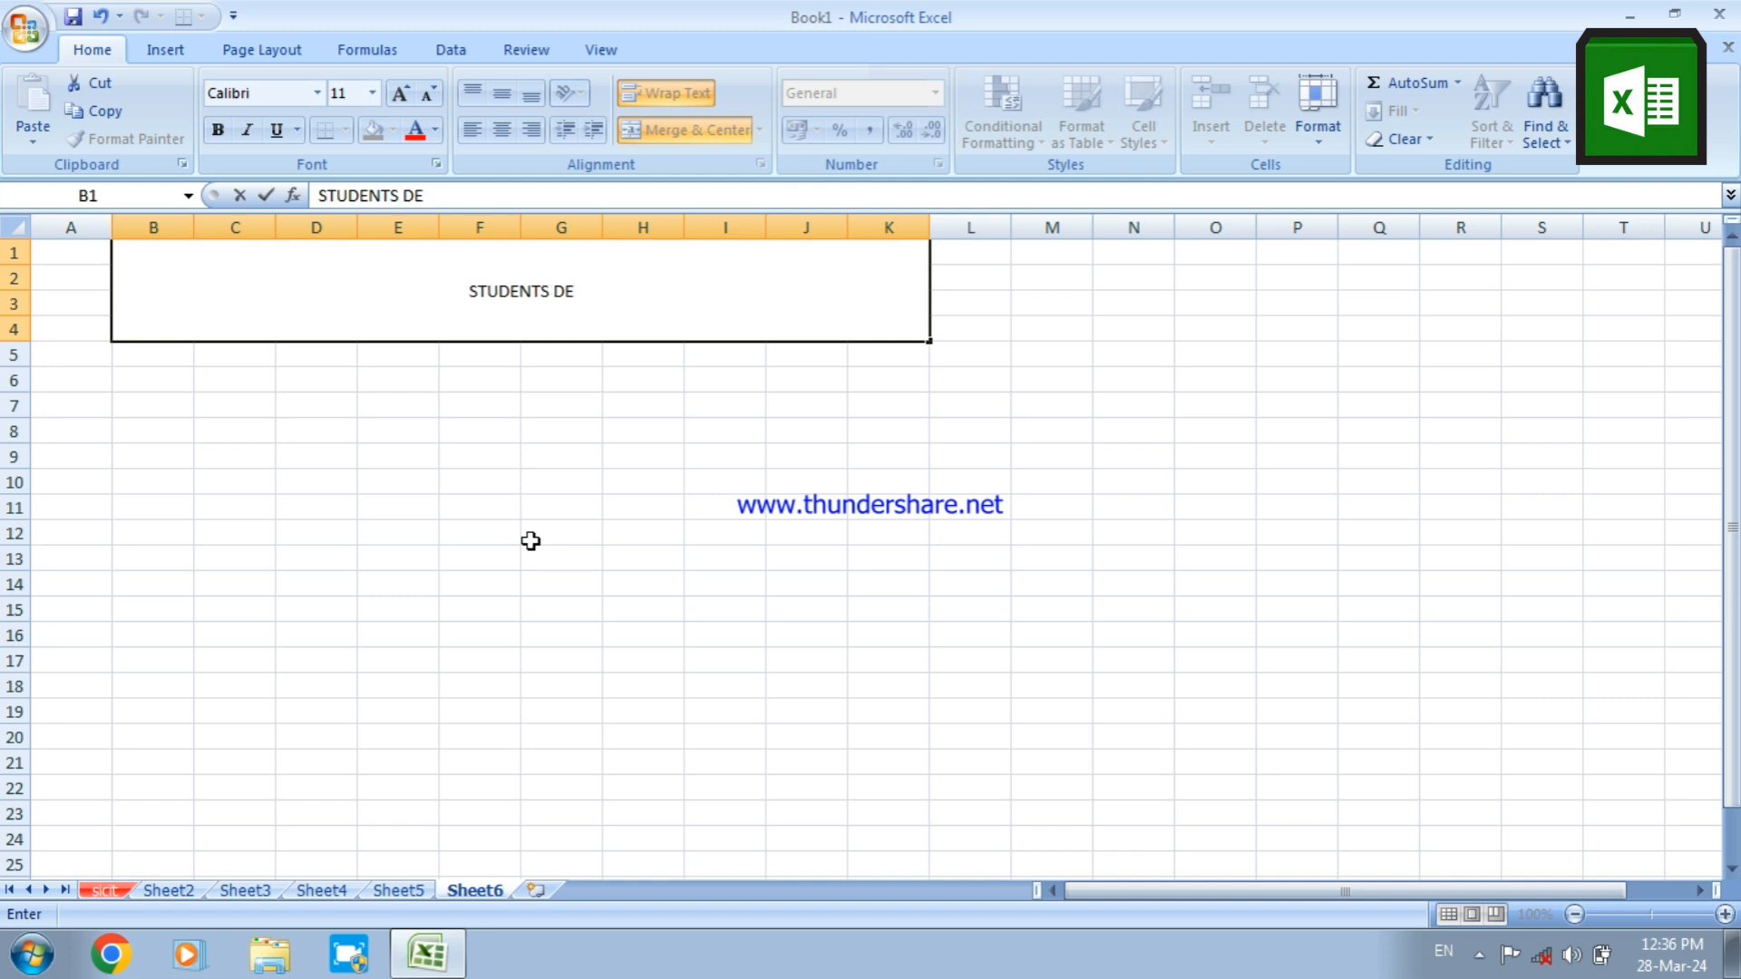
{"action": "type", "text": "TAIL"}
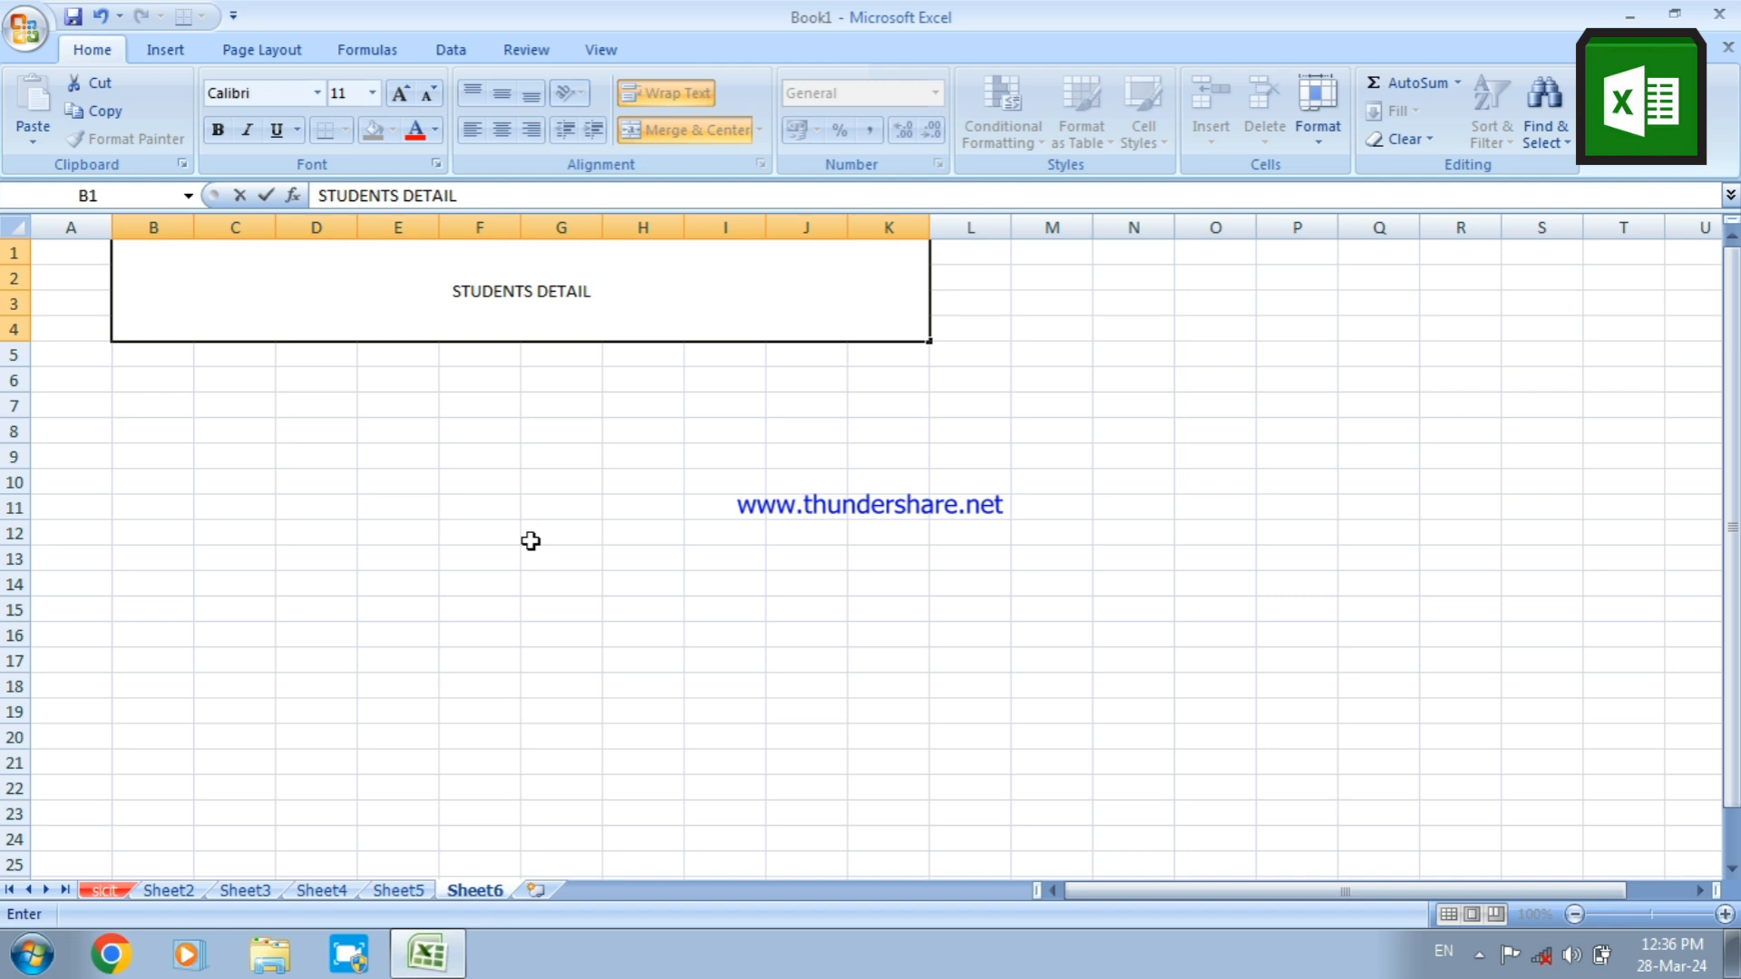
{"action": "type", "text": "S"}
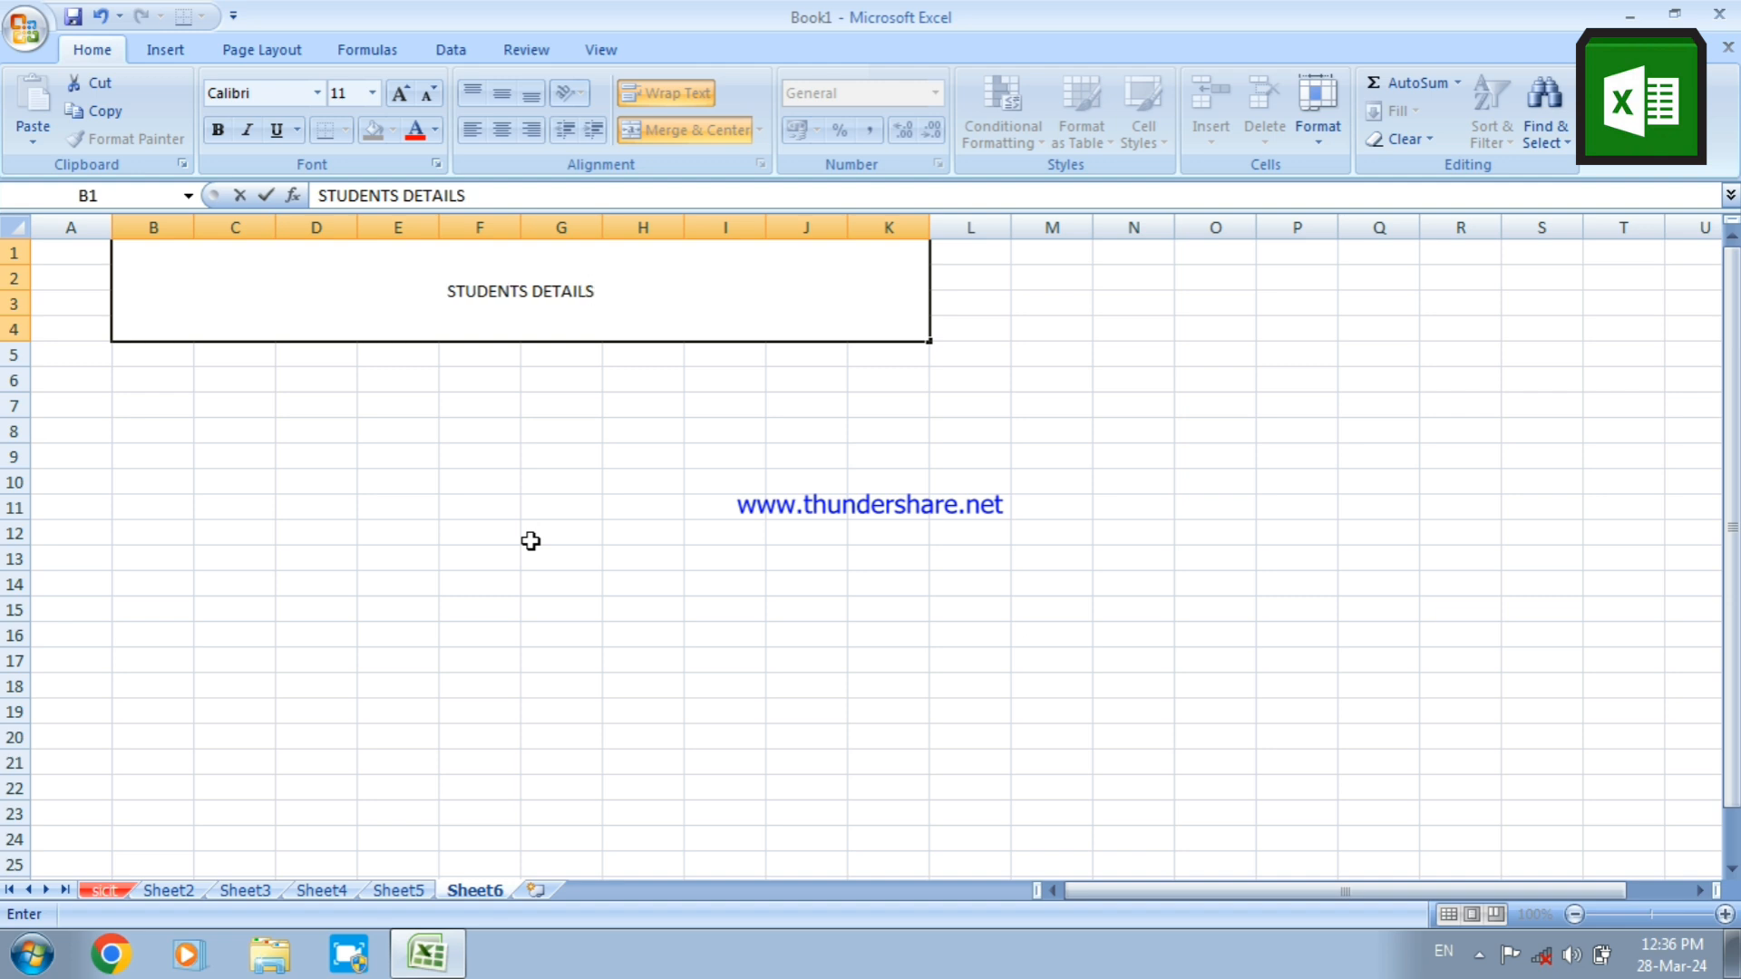
{"action": "type", "text": " 2024"}
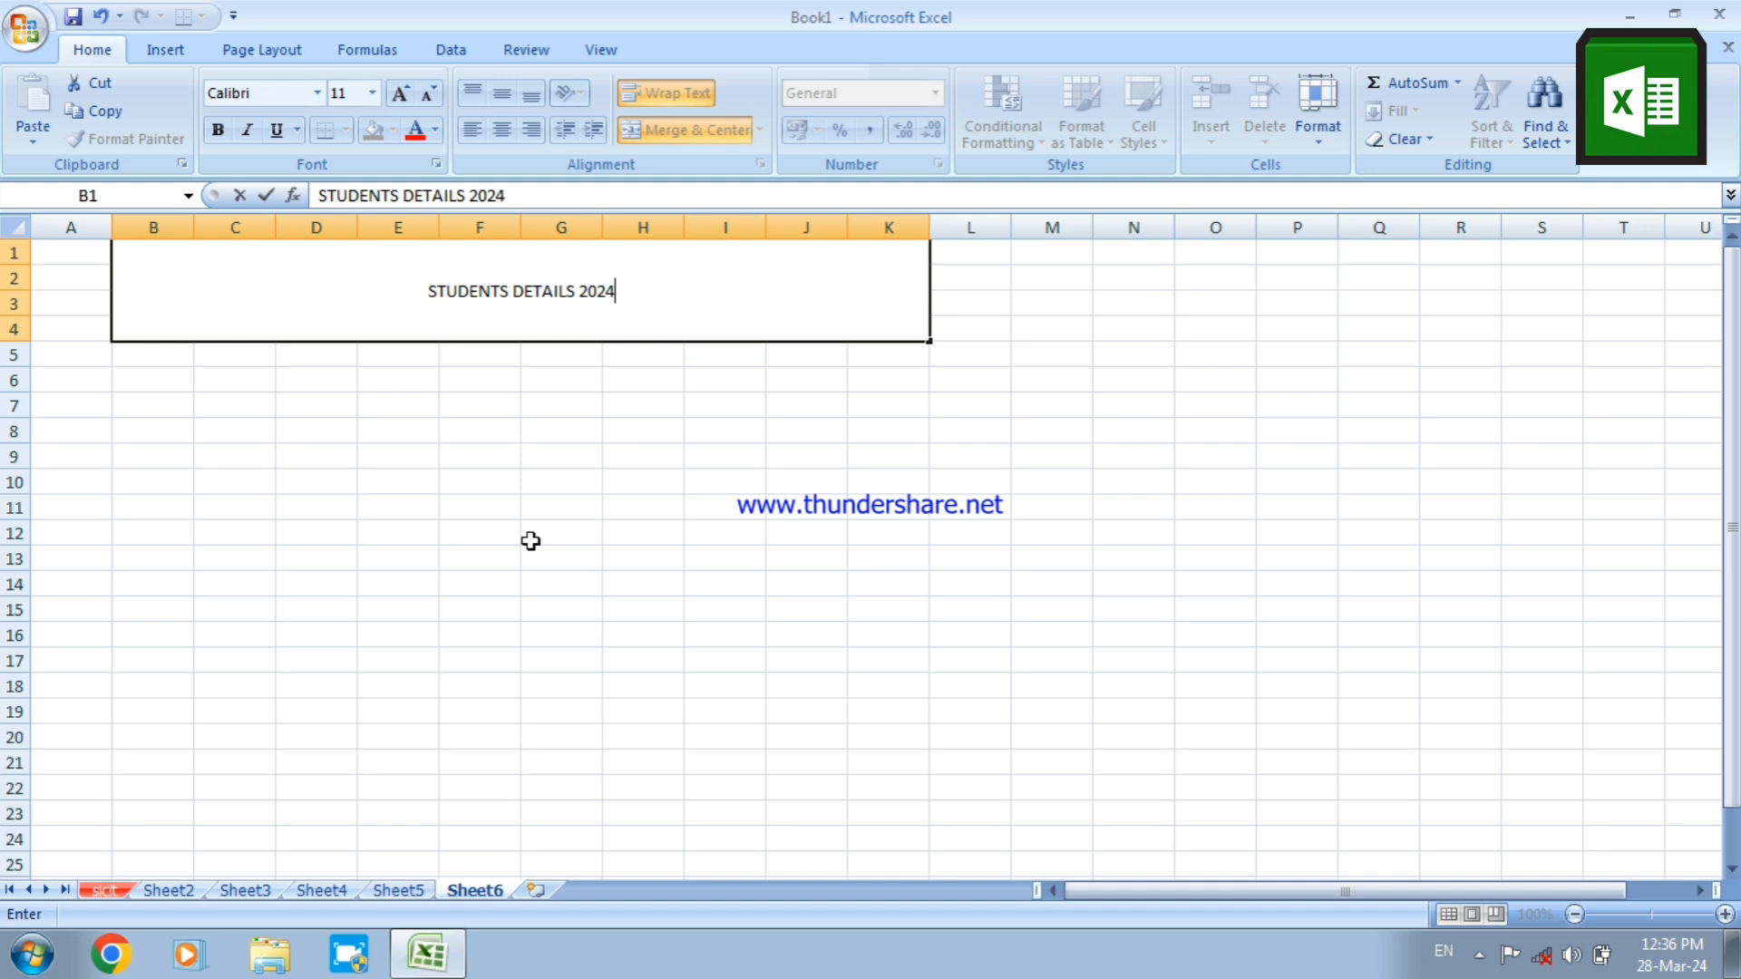
{"action": "left_click", "coordinate": [531, 541]}
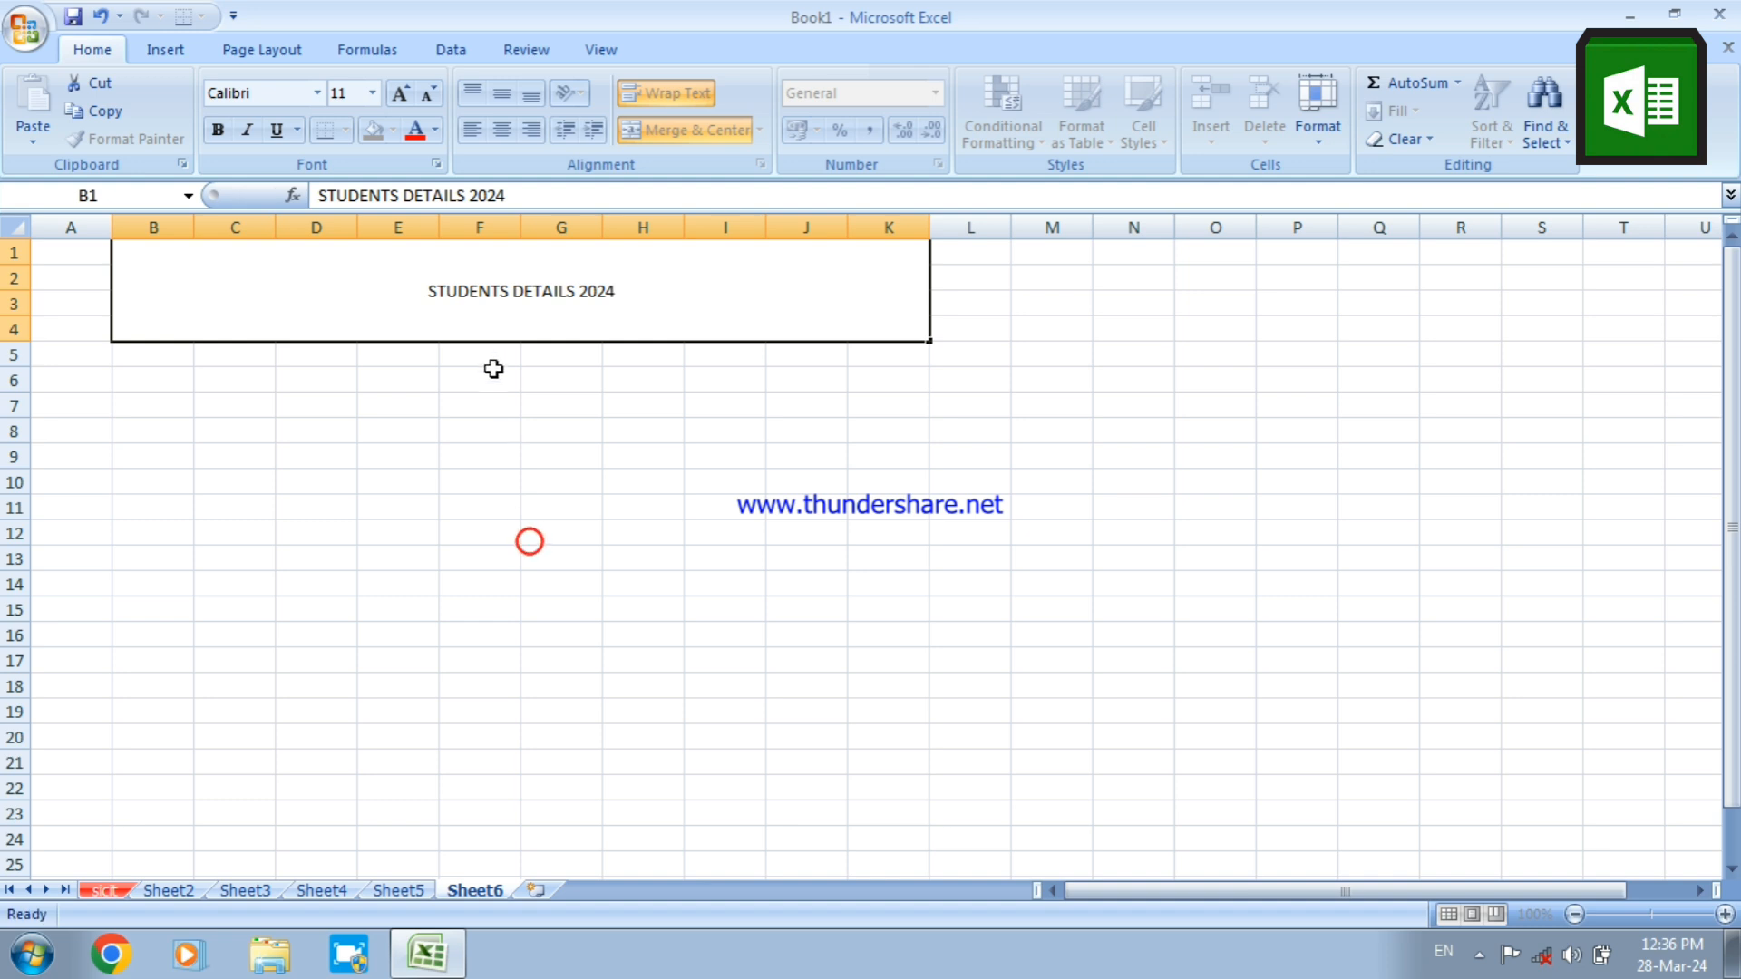
Enlarge the STUDENTS DETAILS 2024 title to font size 36 and make it bold
{"action": "left_click", "coordinate": [466, 311]}
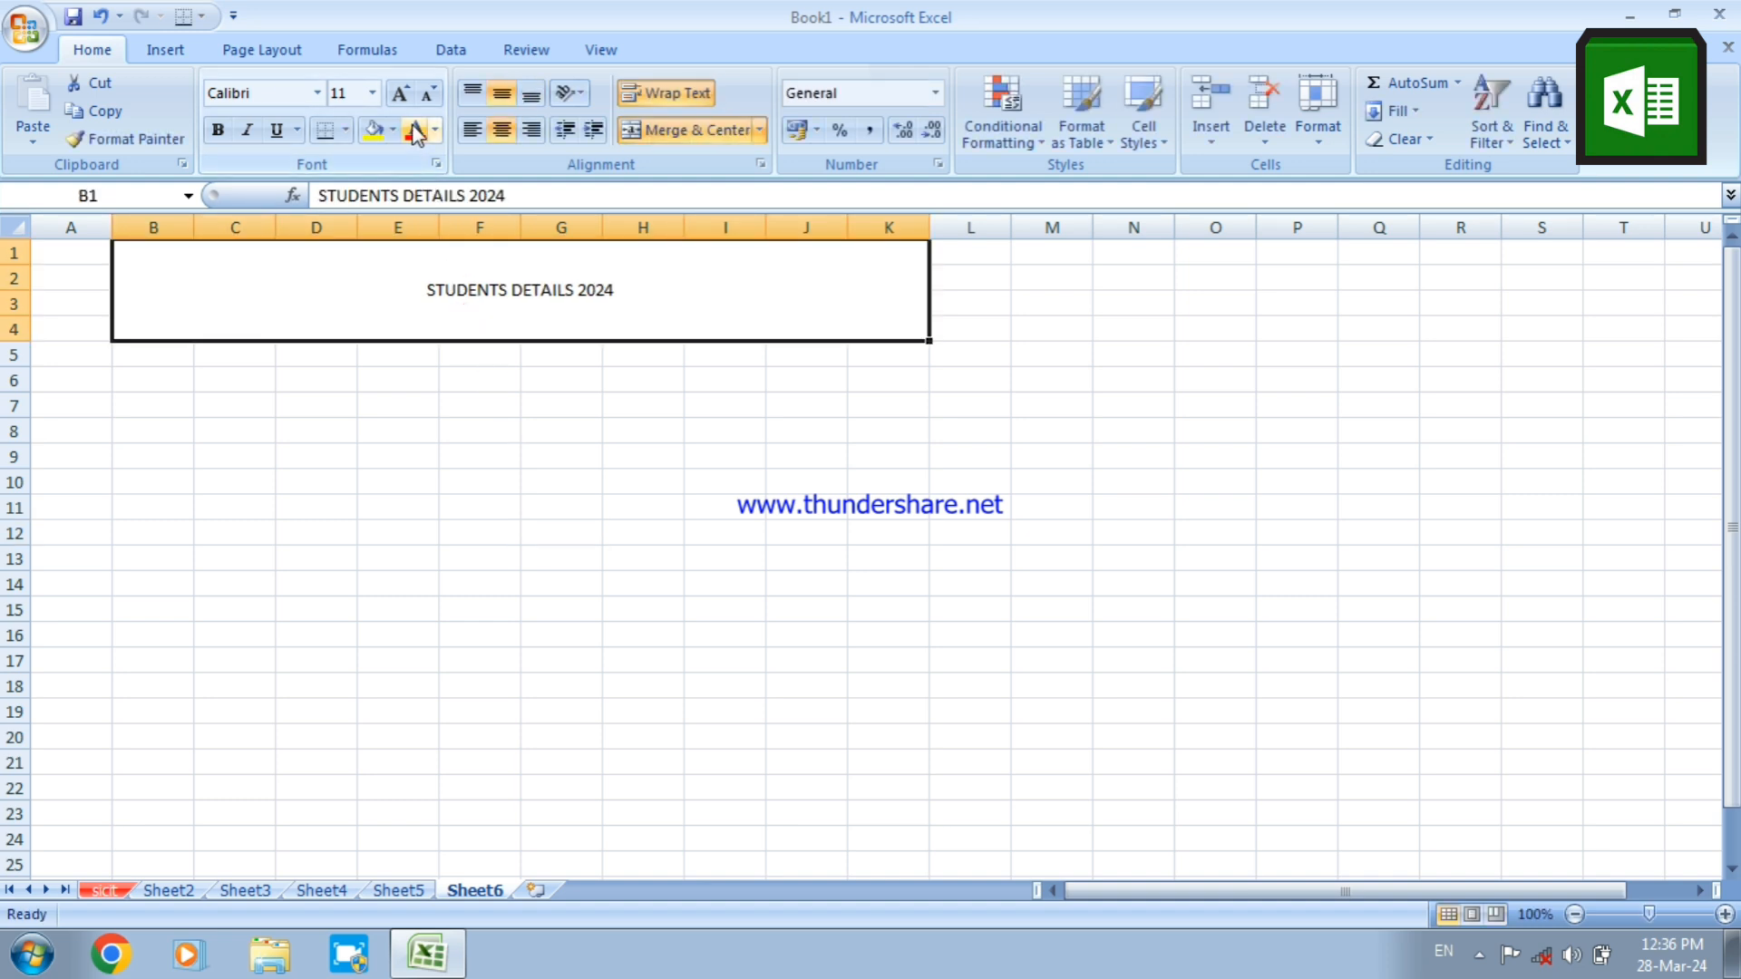
{"action": "left_click", "coordinate": [400, 92]}
{"action": "left_click", "coordinate": [400, 92]}
{"action": "left_click", "coordinate": [400, 93]}
{"action": "left_click", "coordinate": [400, 93]}
{"action": "left_click", "coordinate": [401, 94]}
{"action": "left_click", "coordinate": [400, 93]}
{"action": "left_click", "coordinate": [401, 94]}
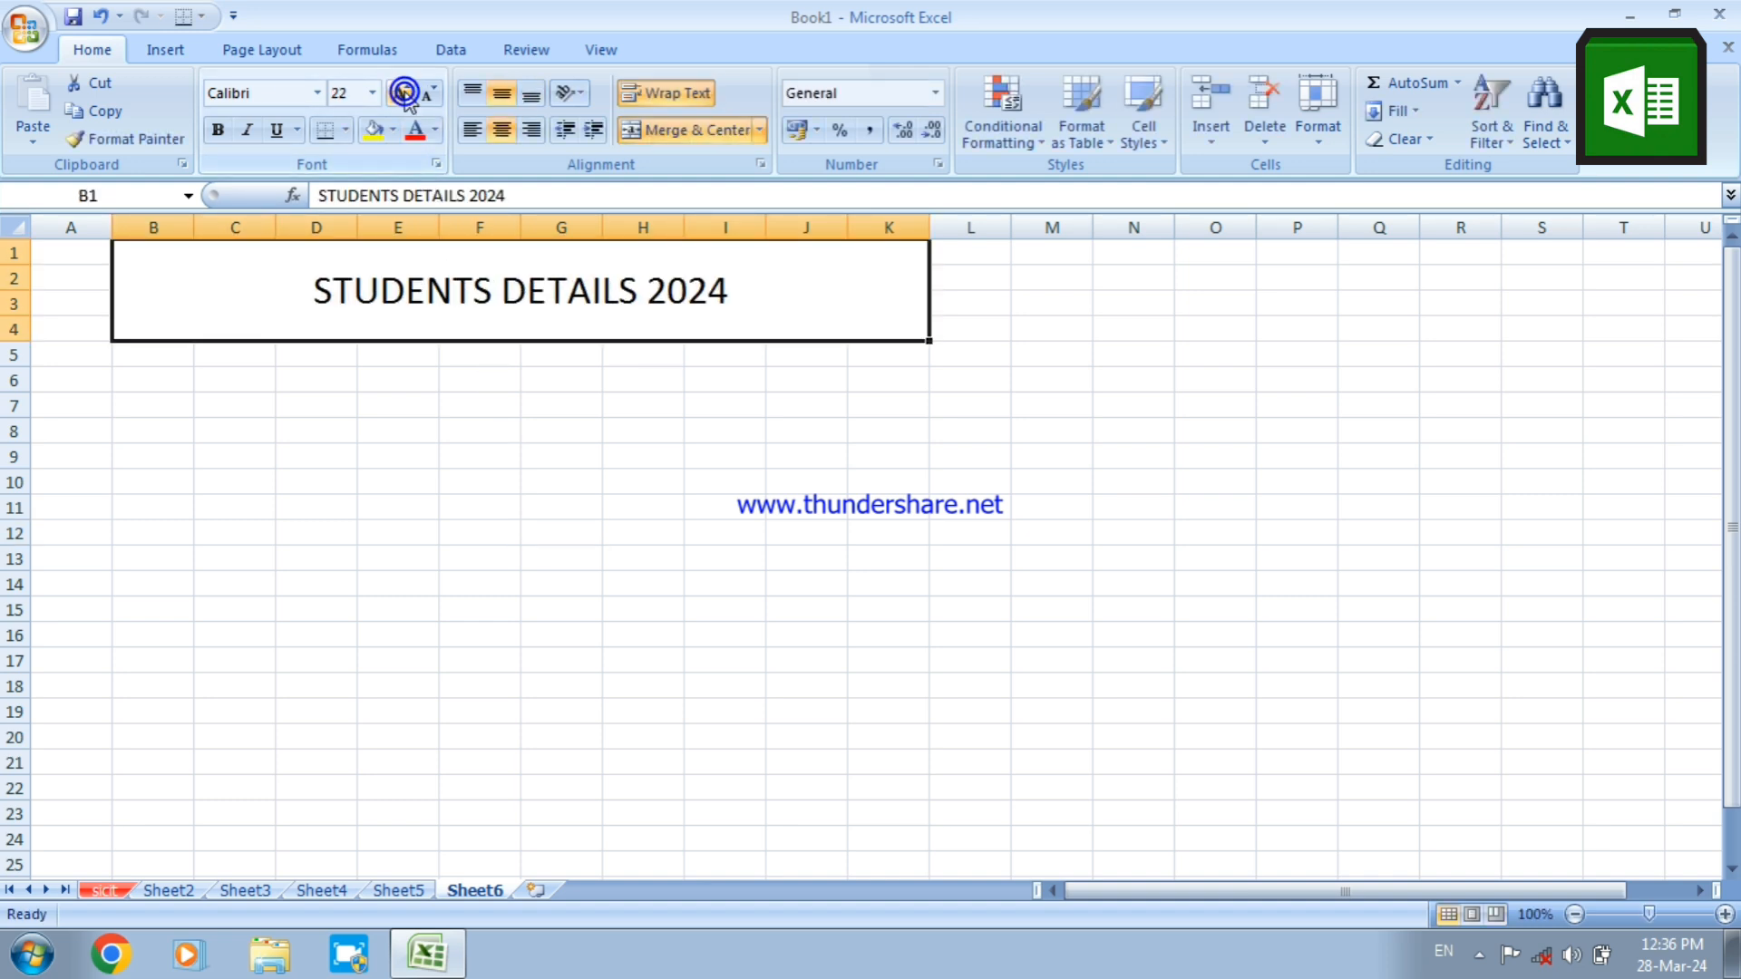
{"action": "left_click", "coordinate": [401, 93]}
{"action": "left_click", "coordinate": [401, 94]}
{"action": "left_click", "coordinate": [401, 93]}
{"action": "left_click", "coordinate": [400, 94]}
{"action": "left_click", "coordinate": [401, 93]}
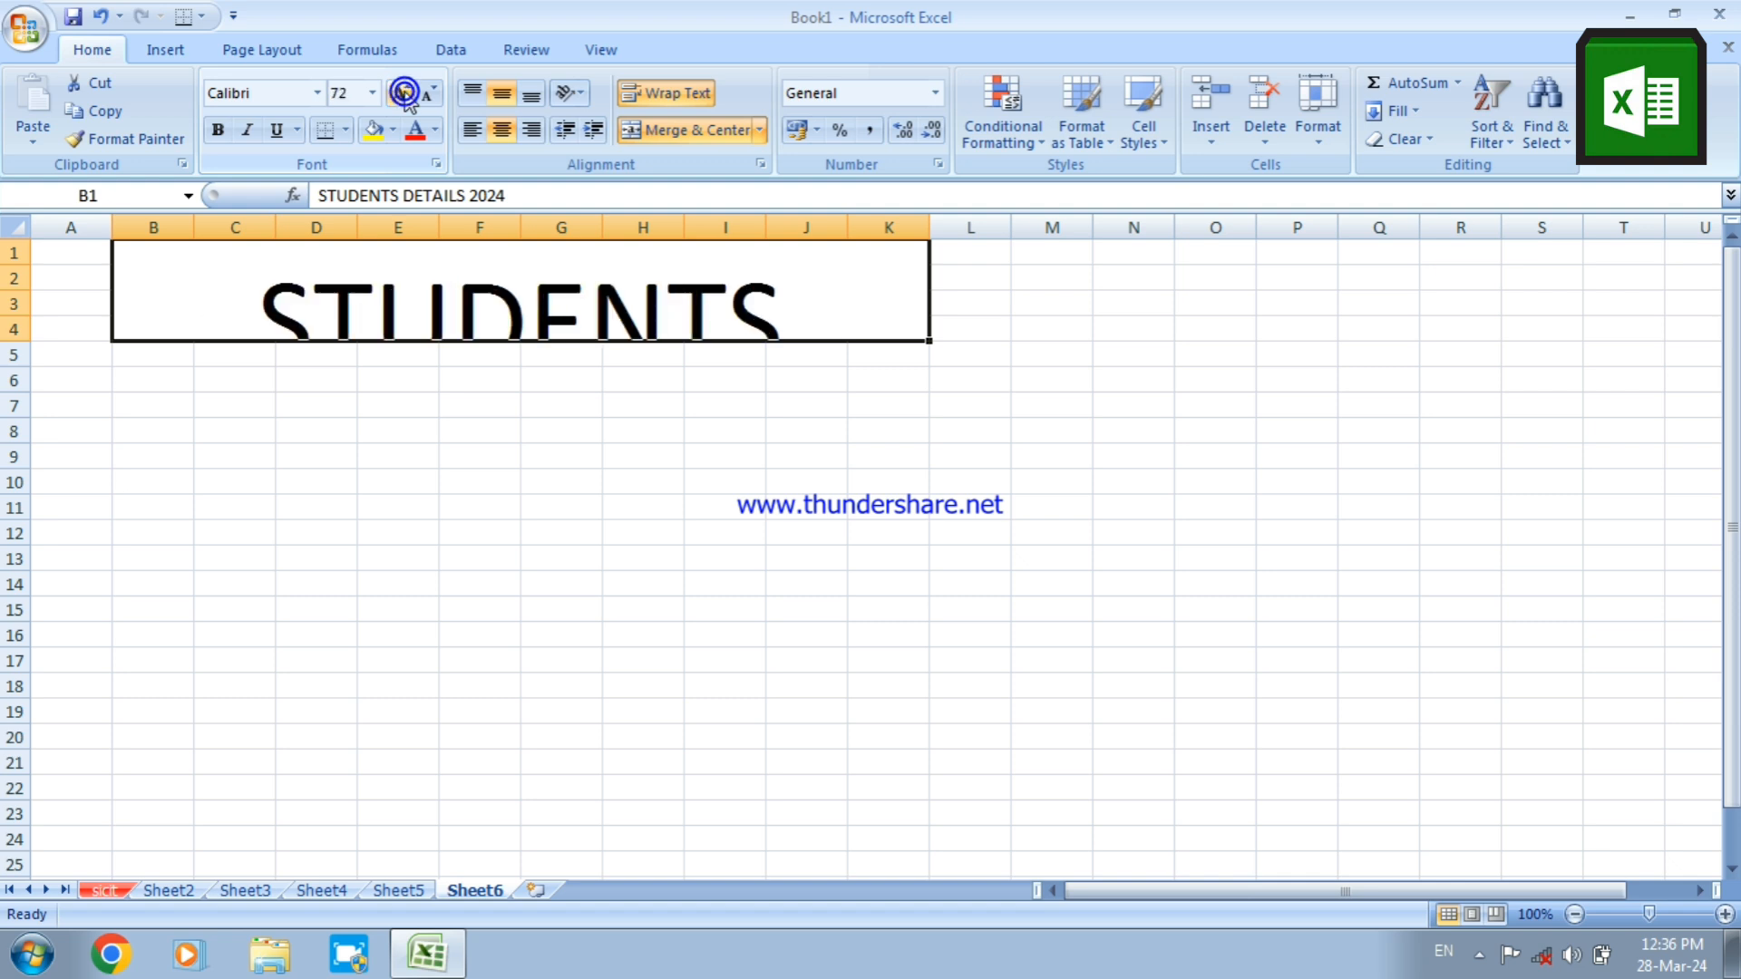
{"action": "left_click", "coordinate": [426, 94]}
{"action": "left_click", "coordinate": [427, 94]}
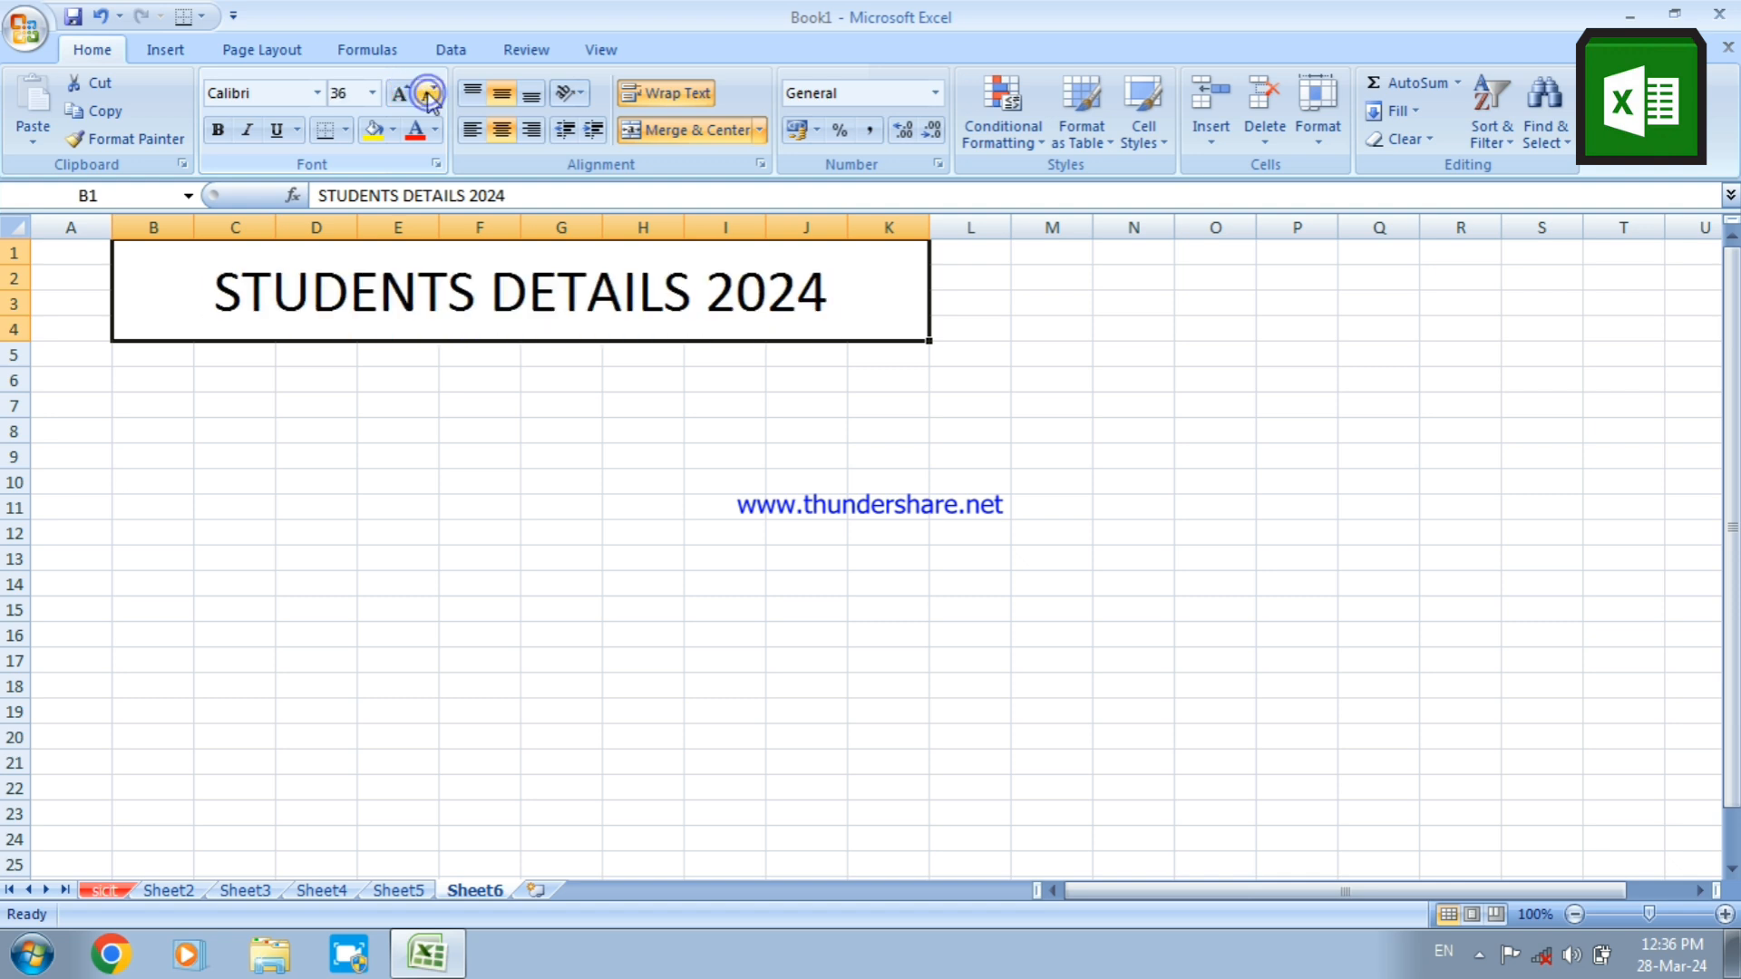
{"action": "left_click", "coordinate": [217, 134]}
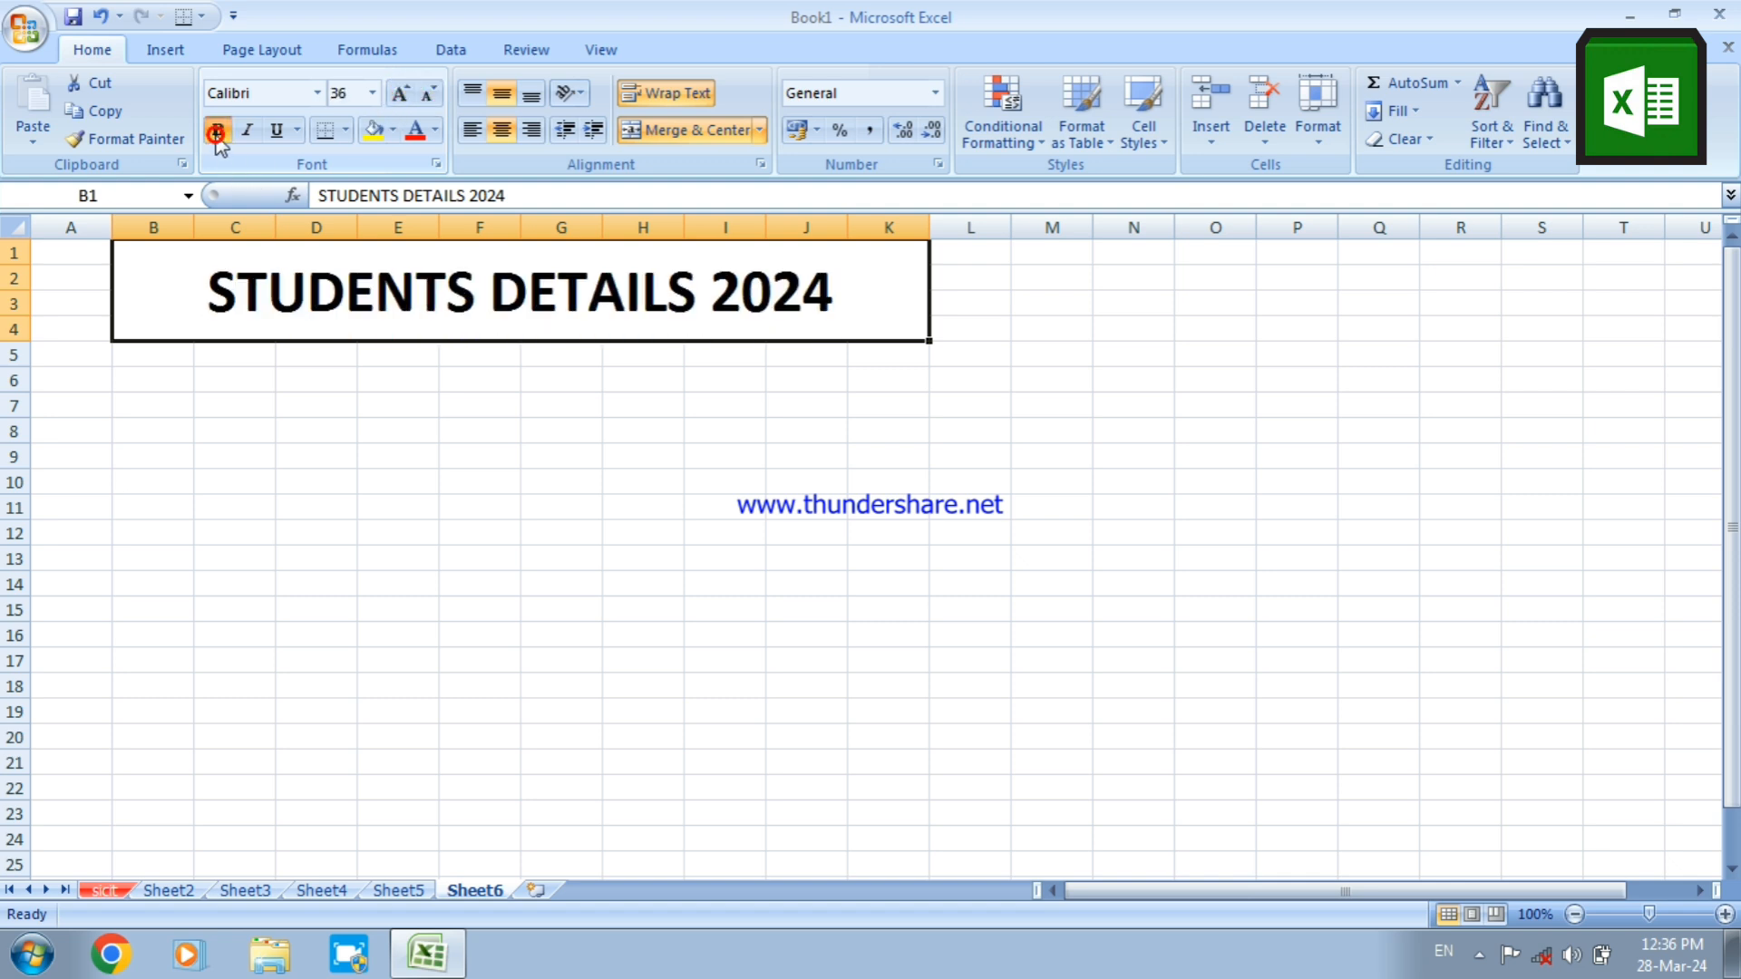
Color the title text standard red and fill its merged cell with yellow
{"action": "left_click", "coordinate": [436, 131]}
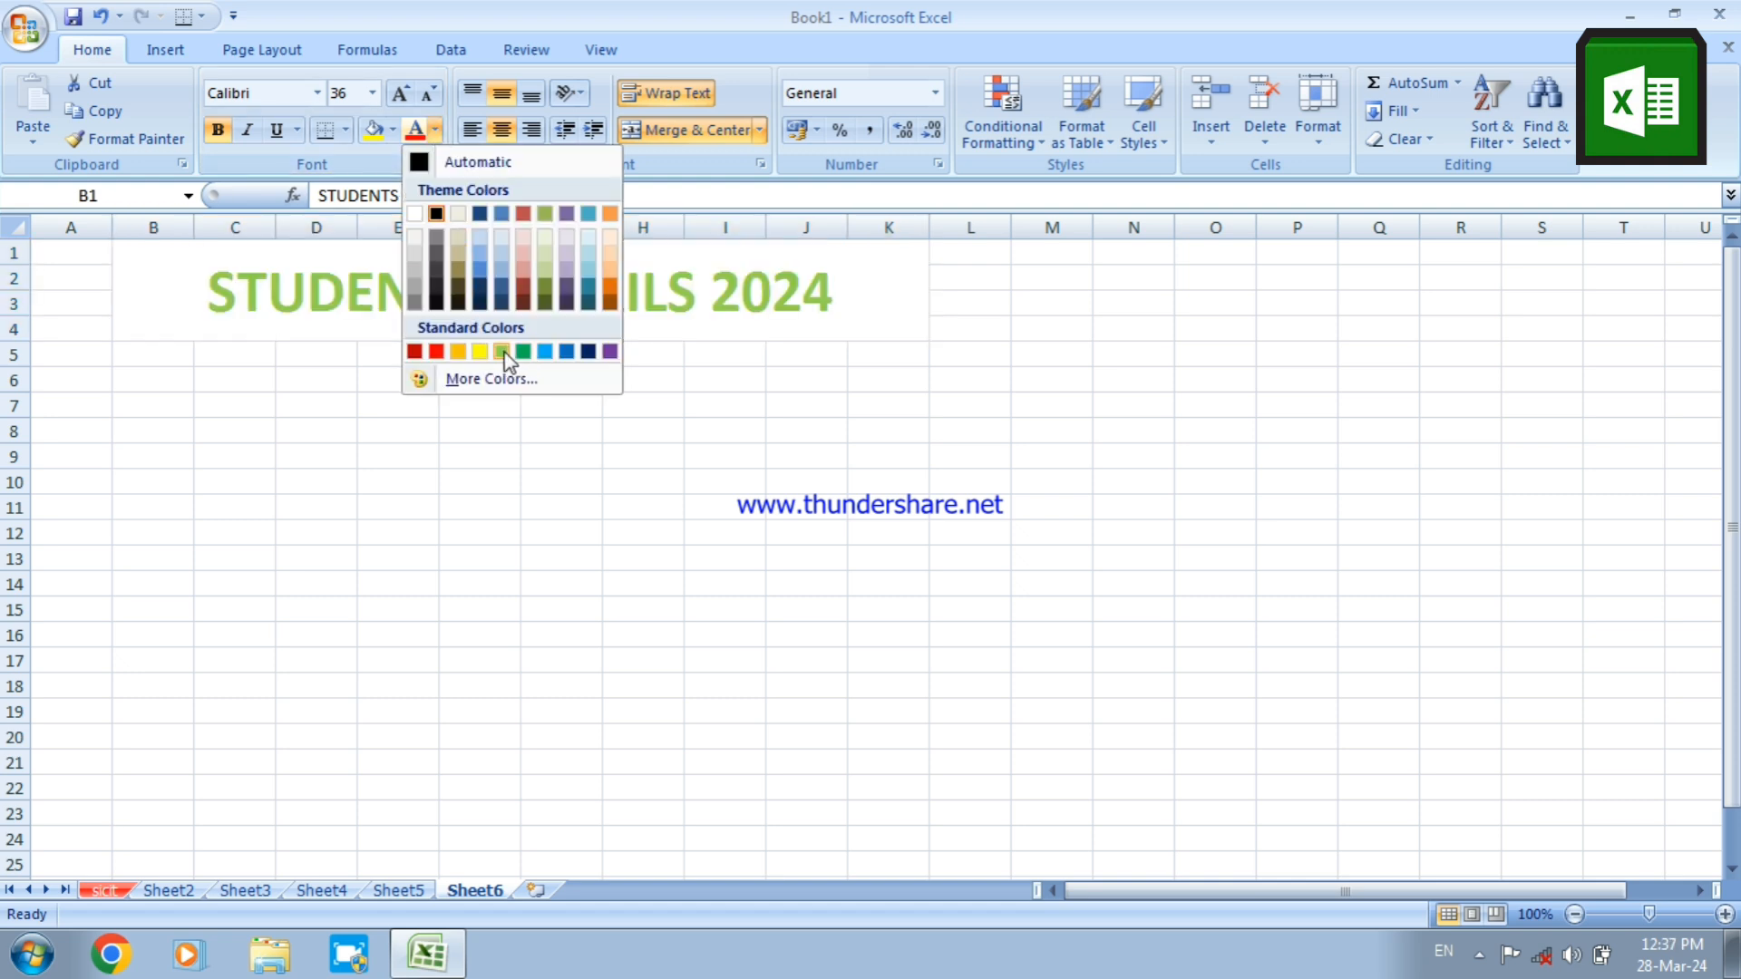
{"action": "left_click", "coordinate": [436, 351]}
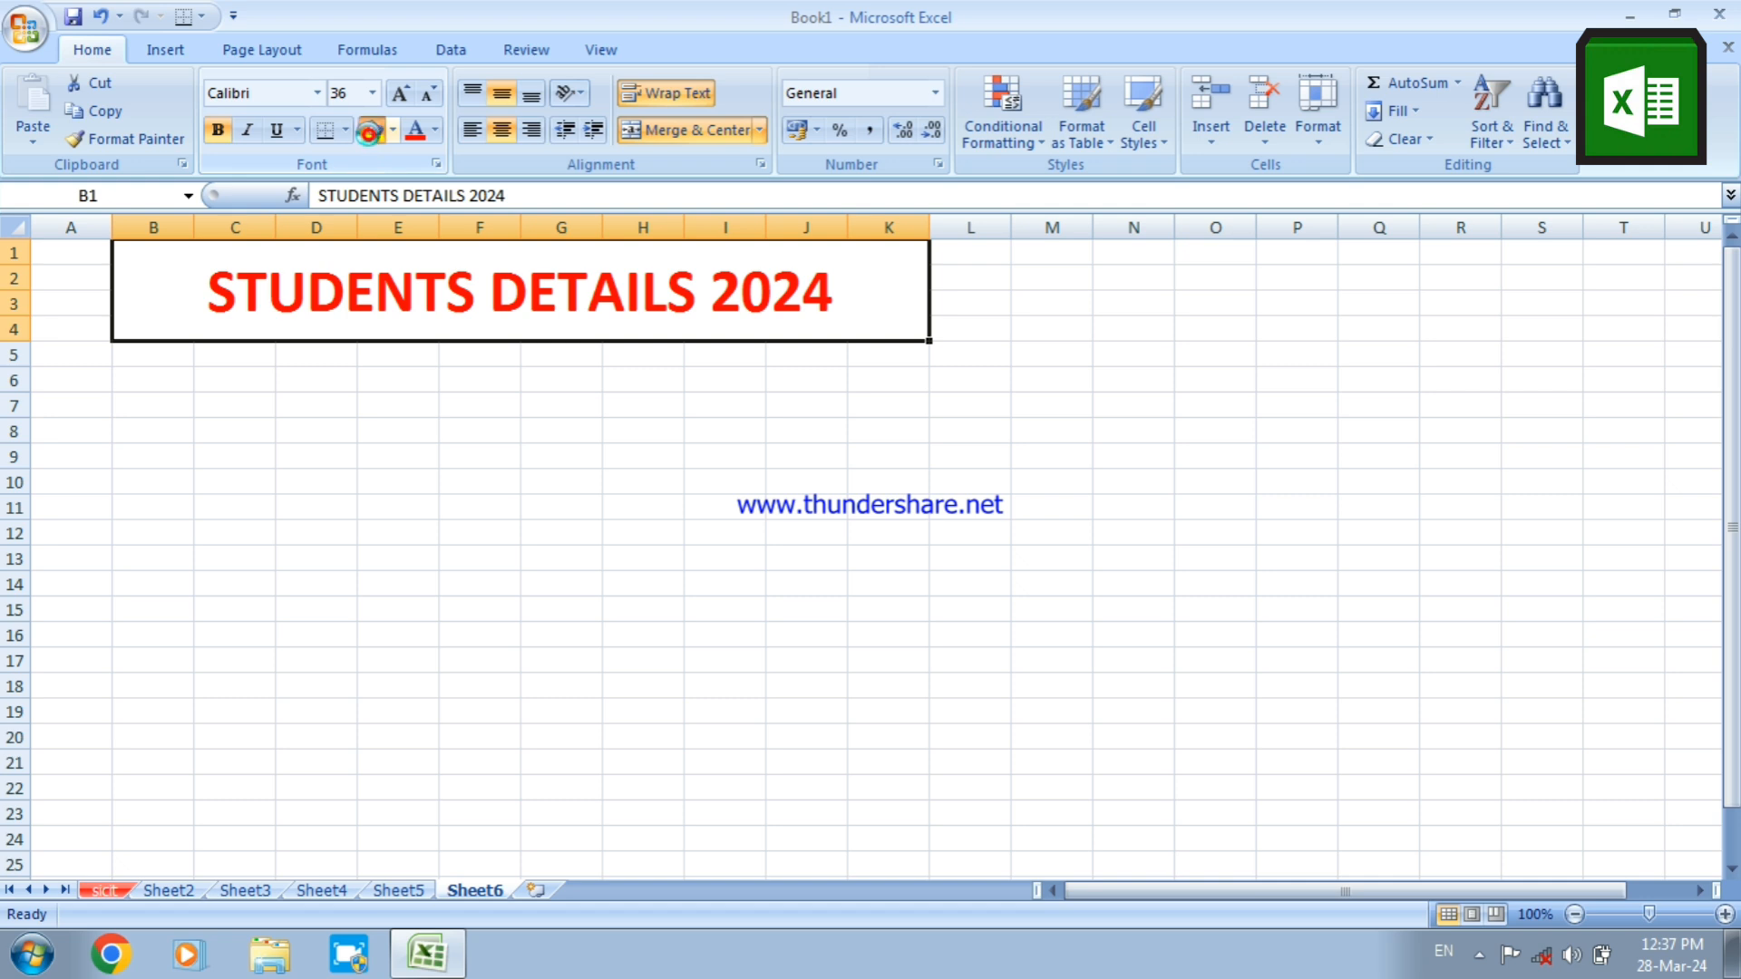
{"action": "left_click", "coordinate": [374, 137]}
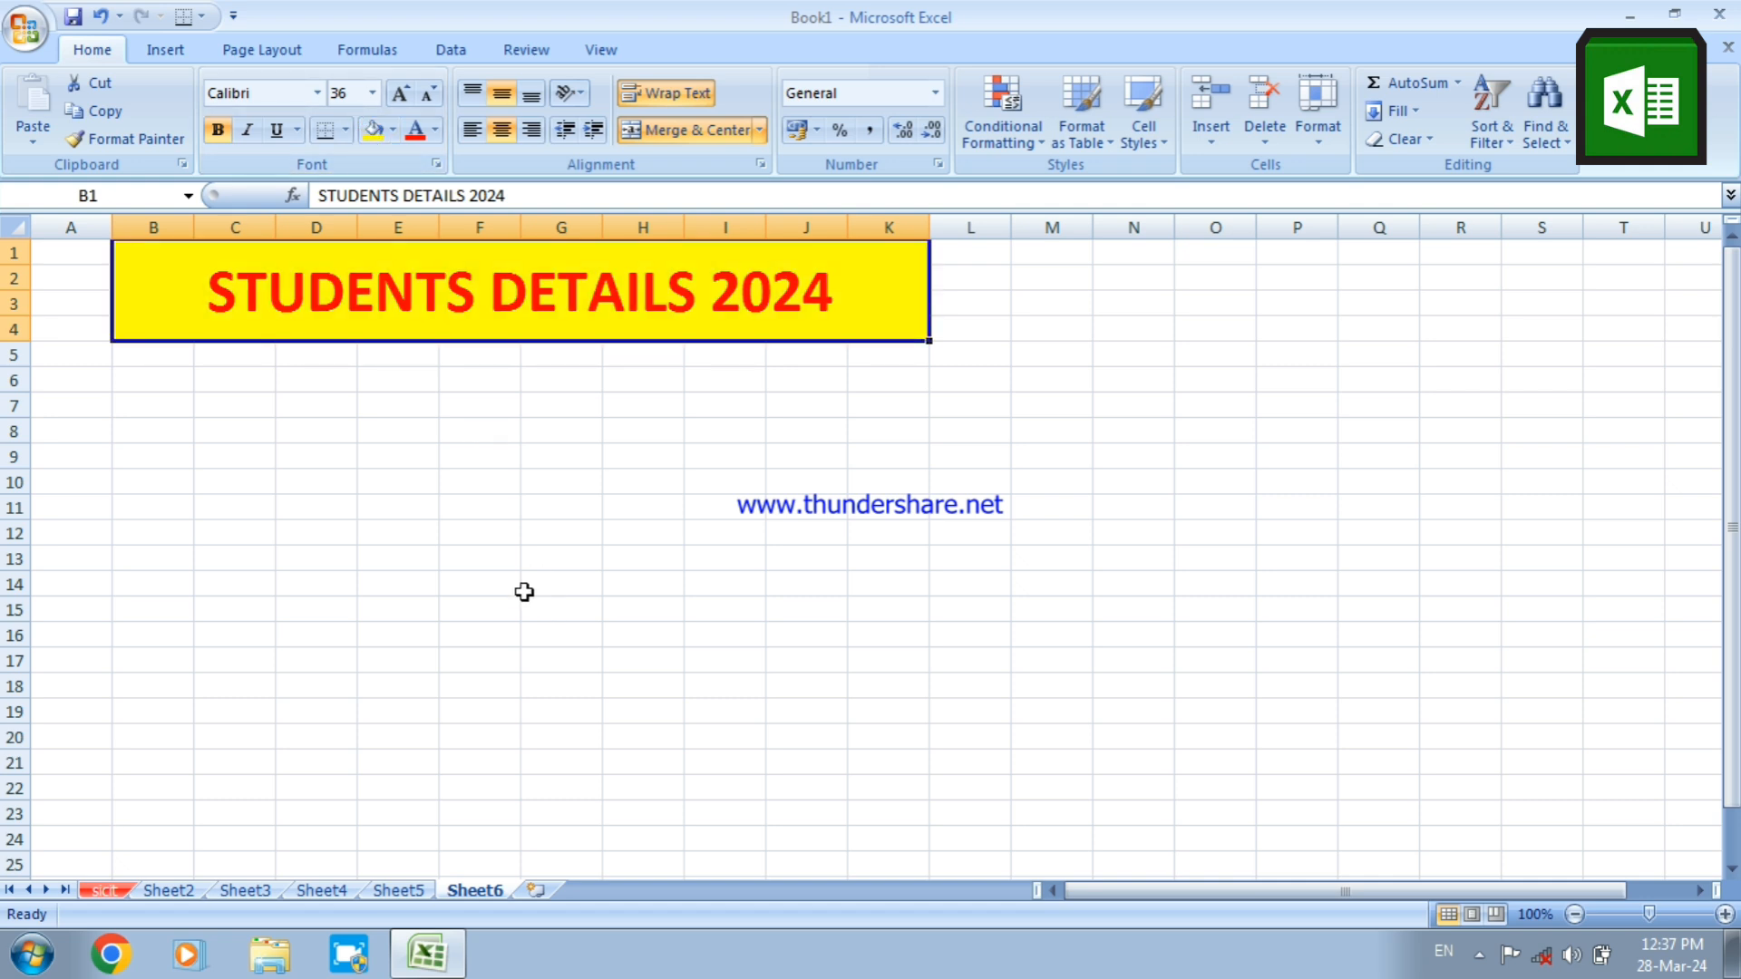
Enter the column headings SNO in B5 and NAME in C5
{"action": "left_click", "coordinate": [152, 355]}
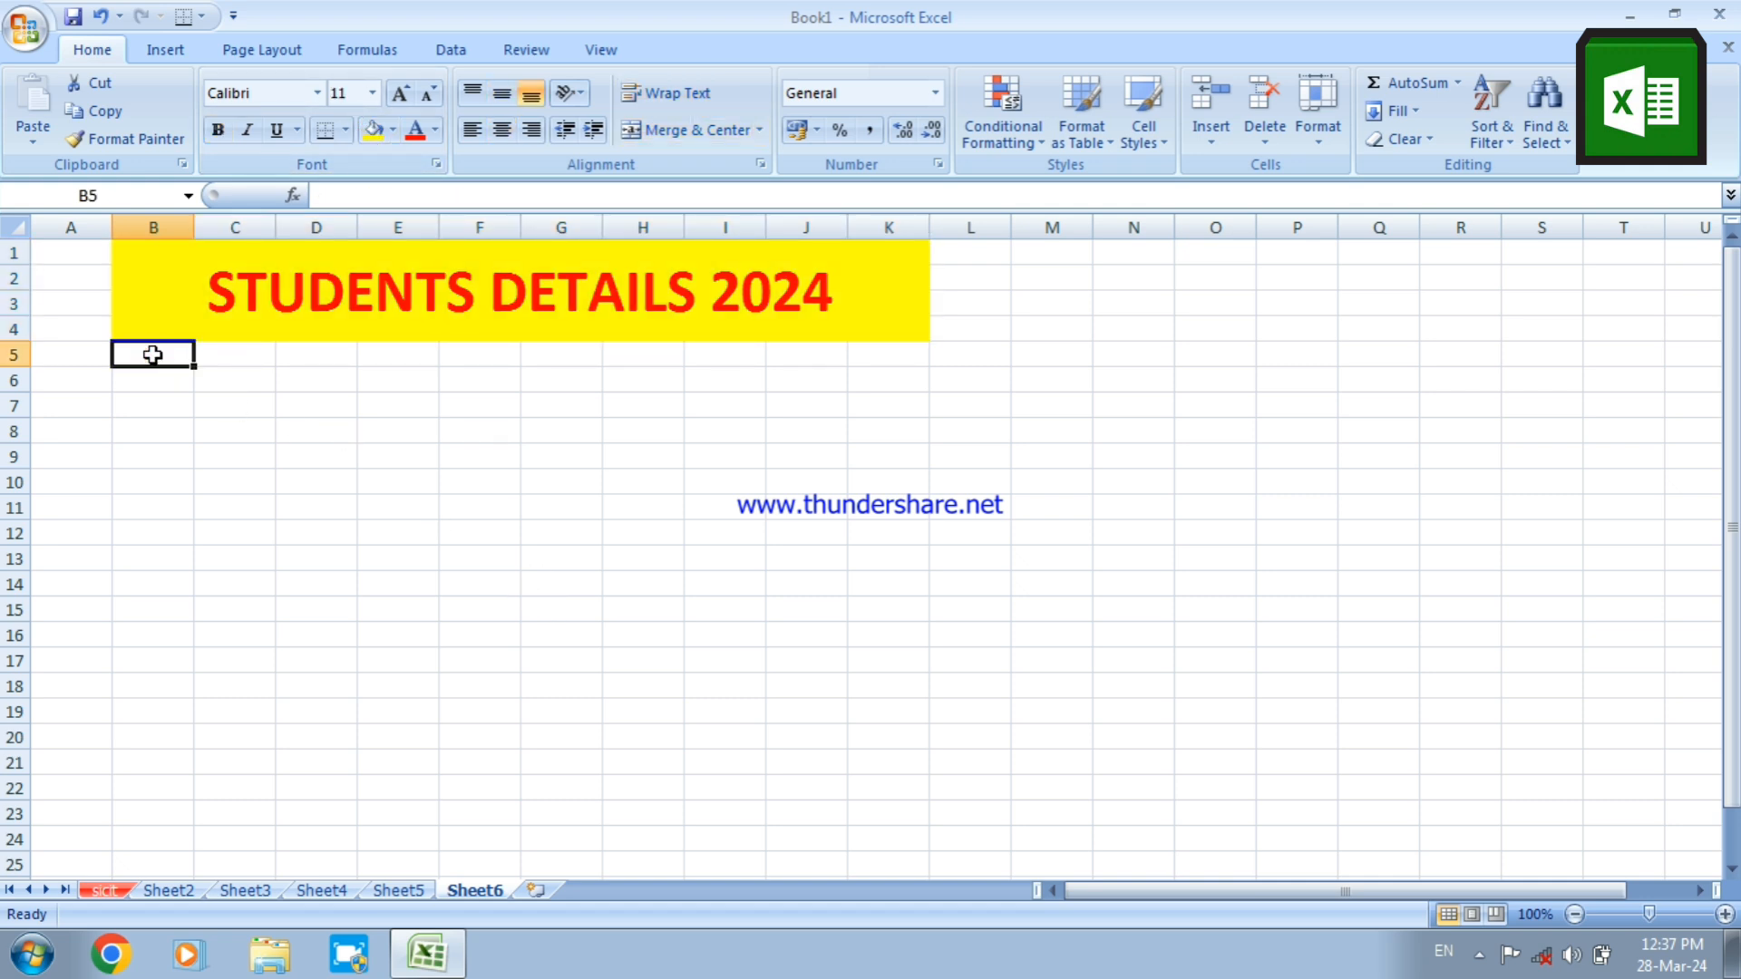
{"action": "type", "text": "SNO"}
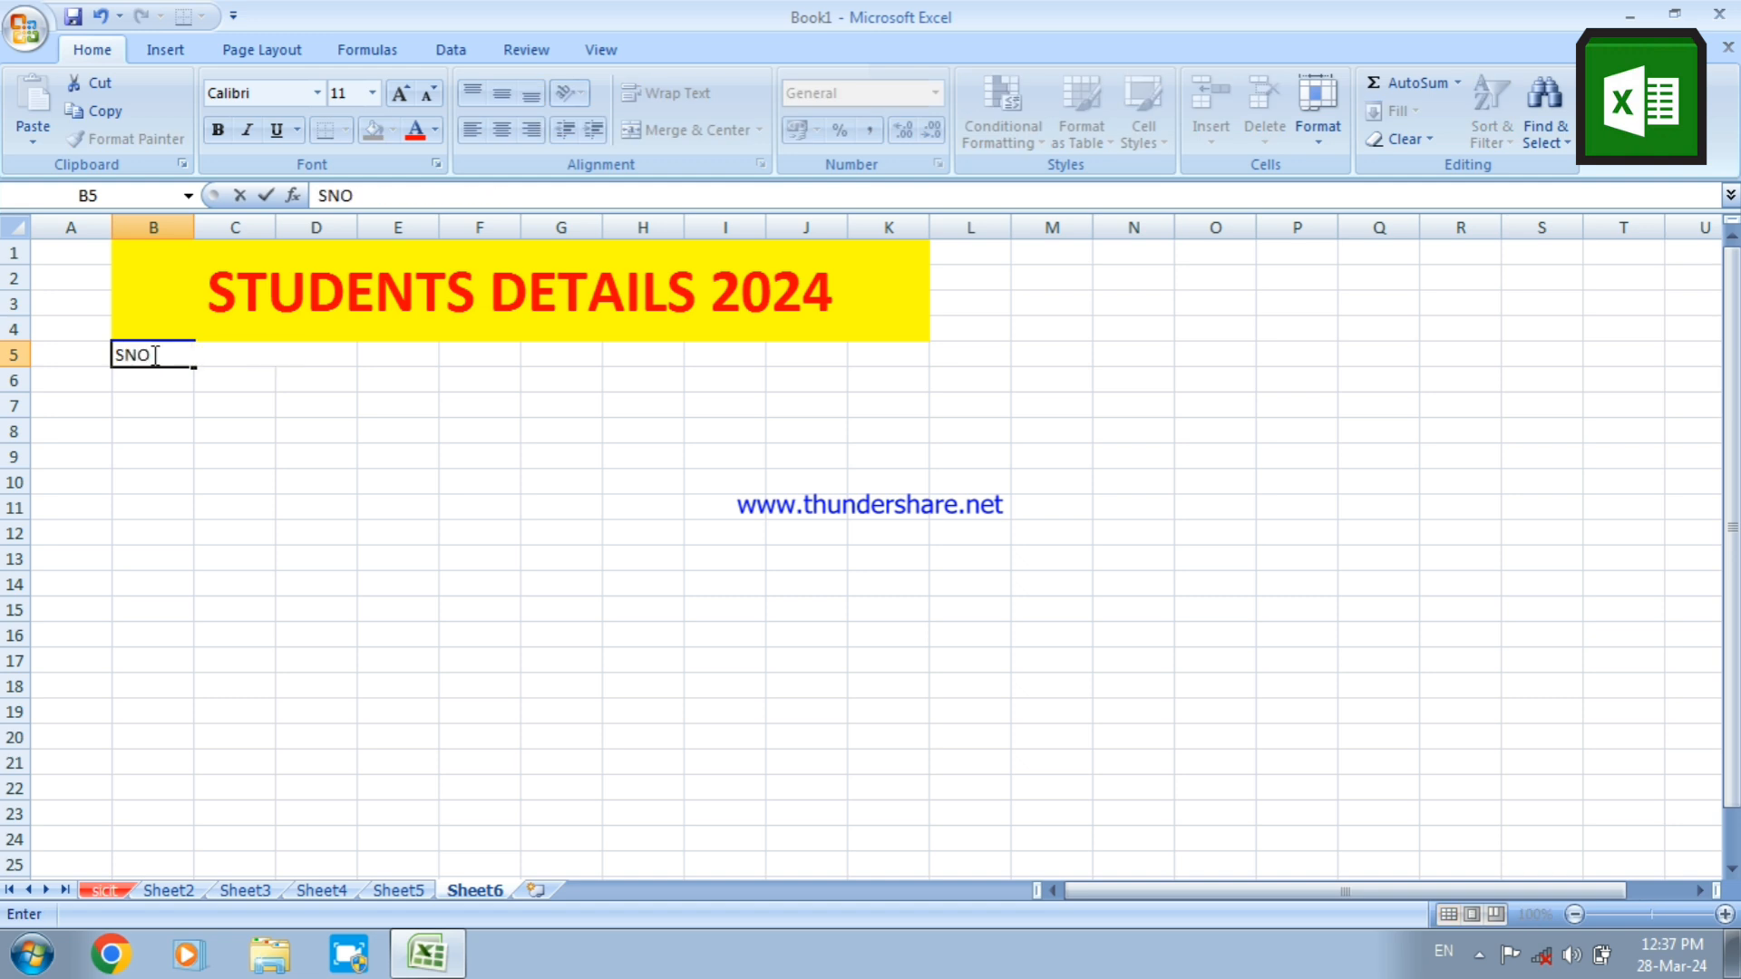
{"action": "key", "text": "Tab"}
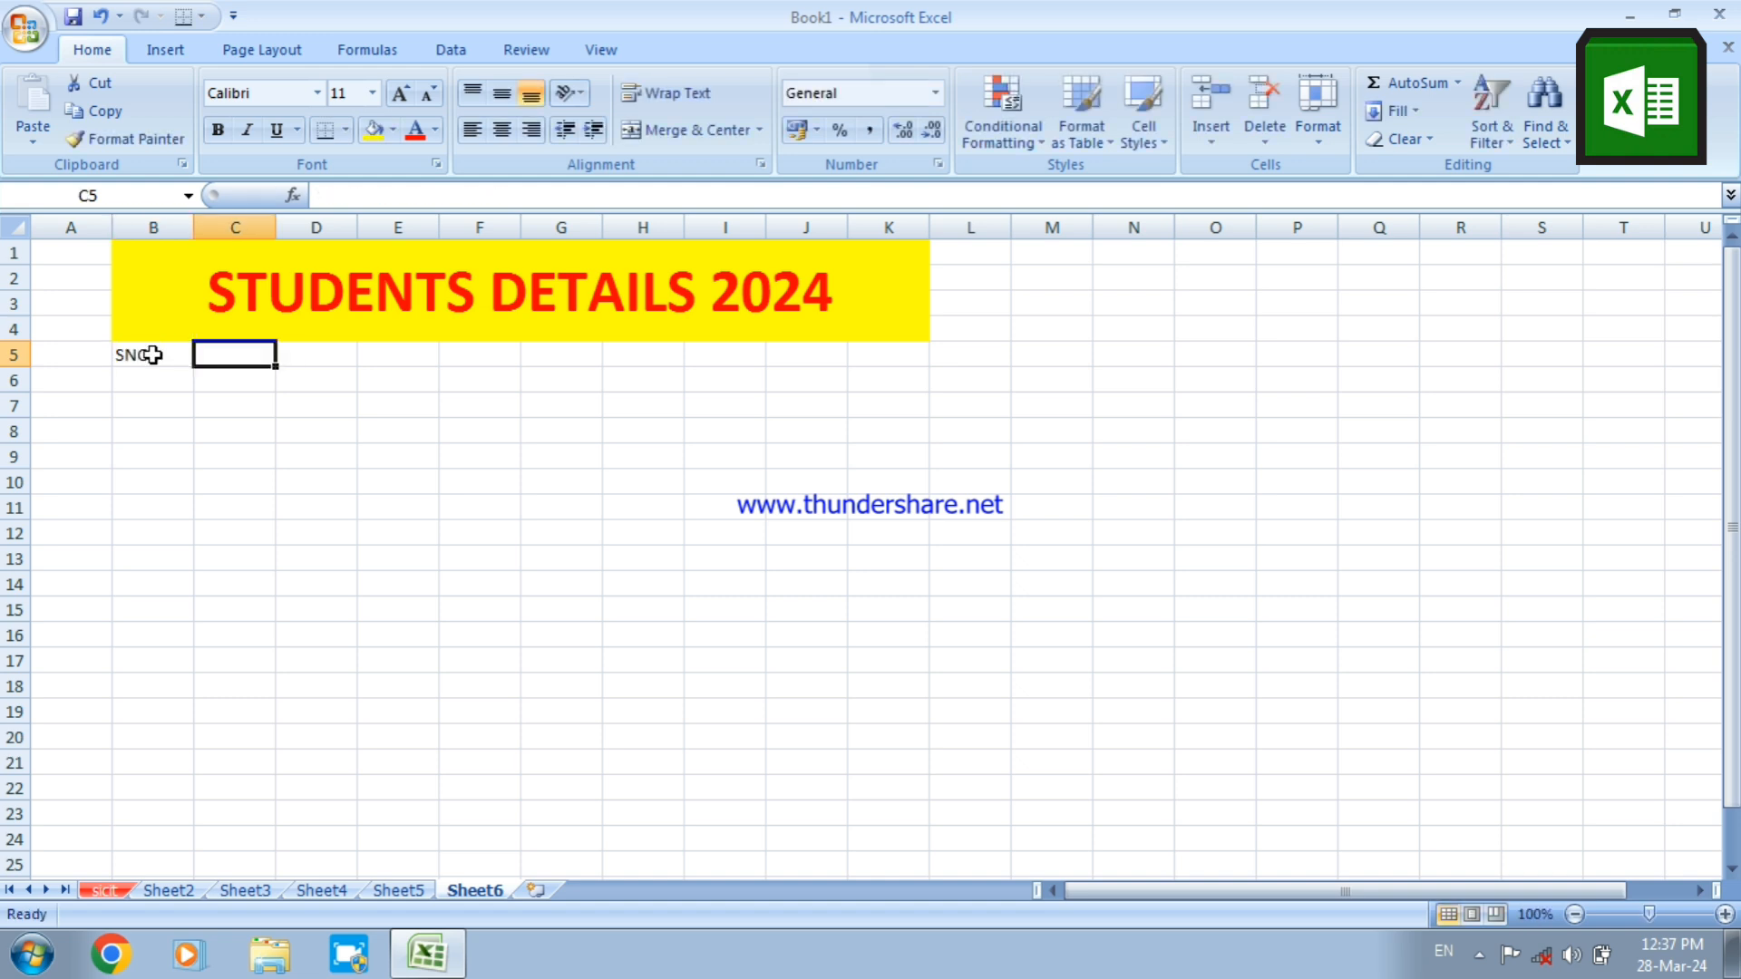
{"action": "type", "text": "NAME"}
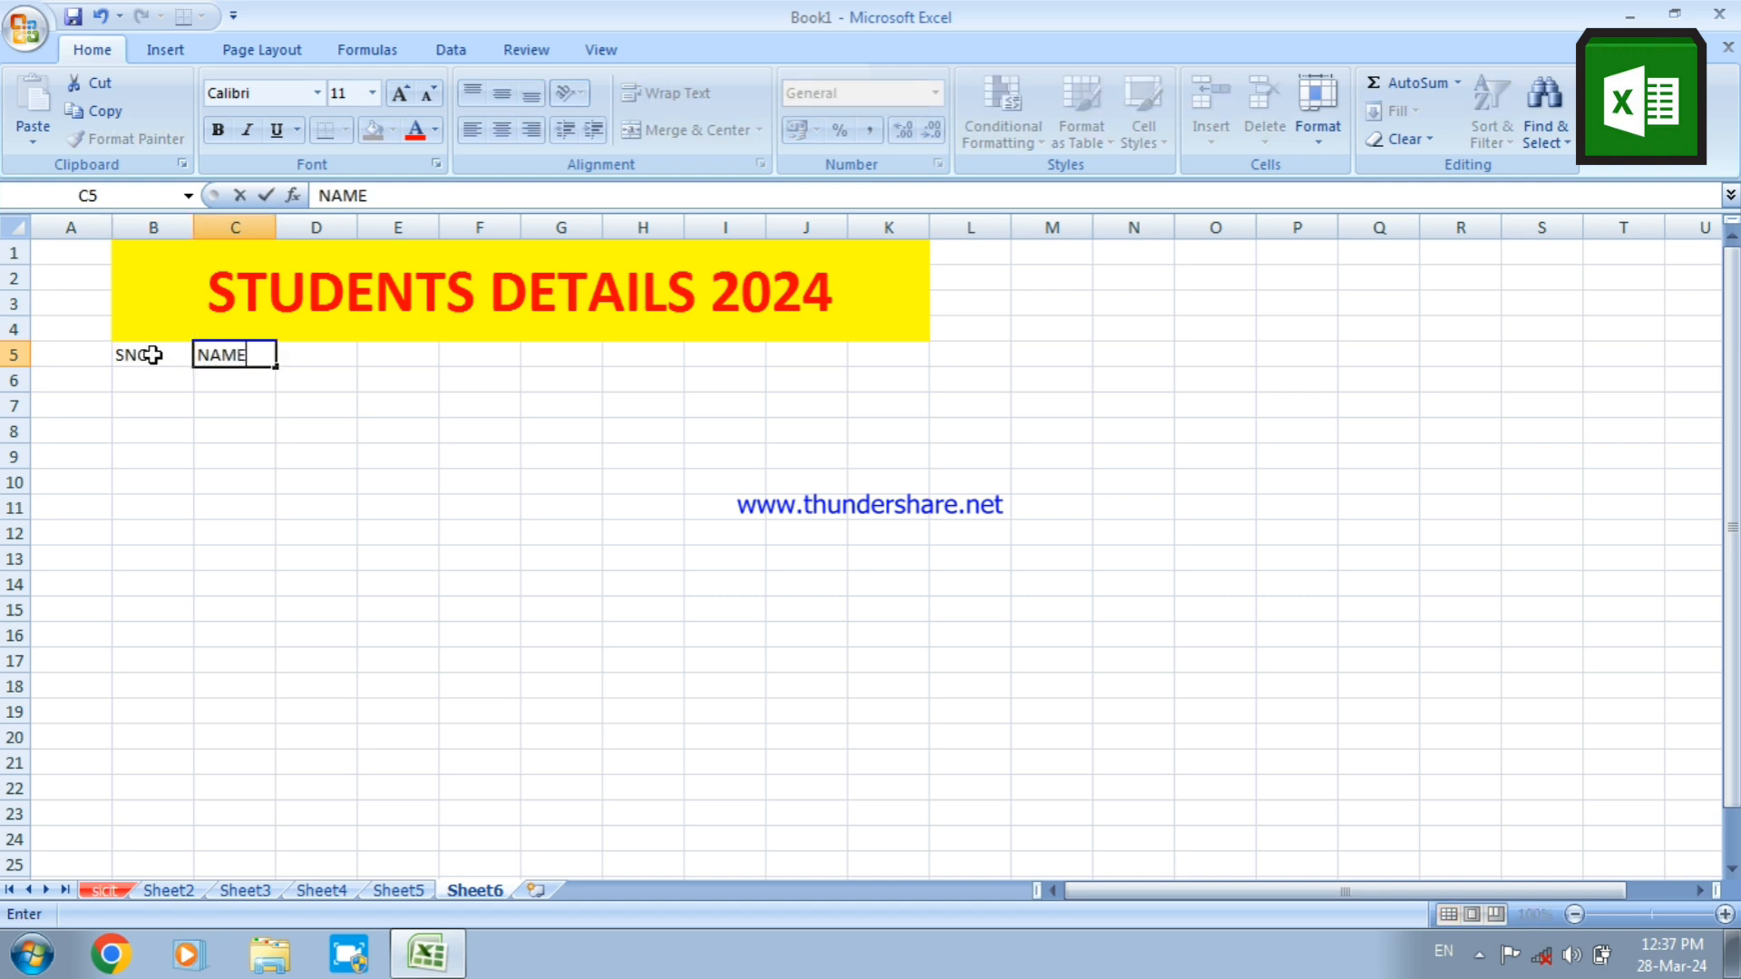
{"action": "key", "text": "Tab"}
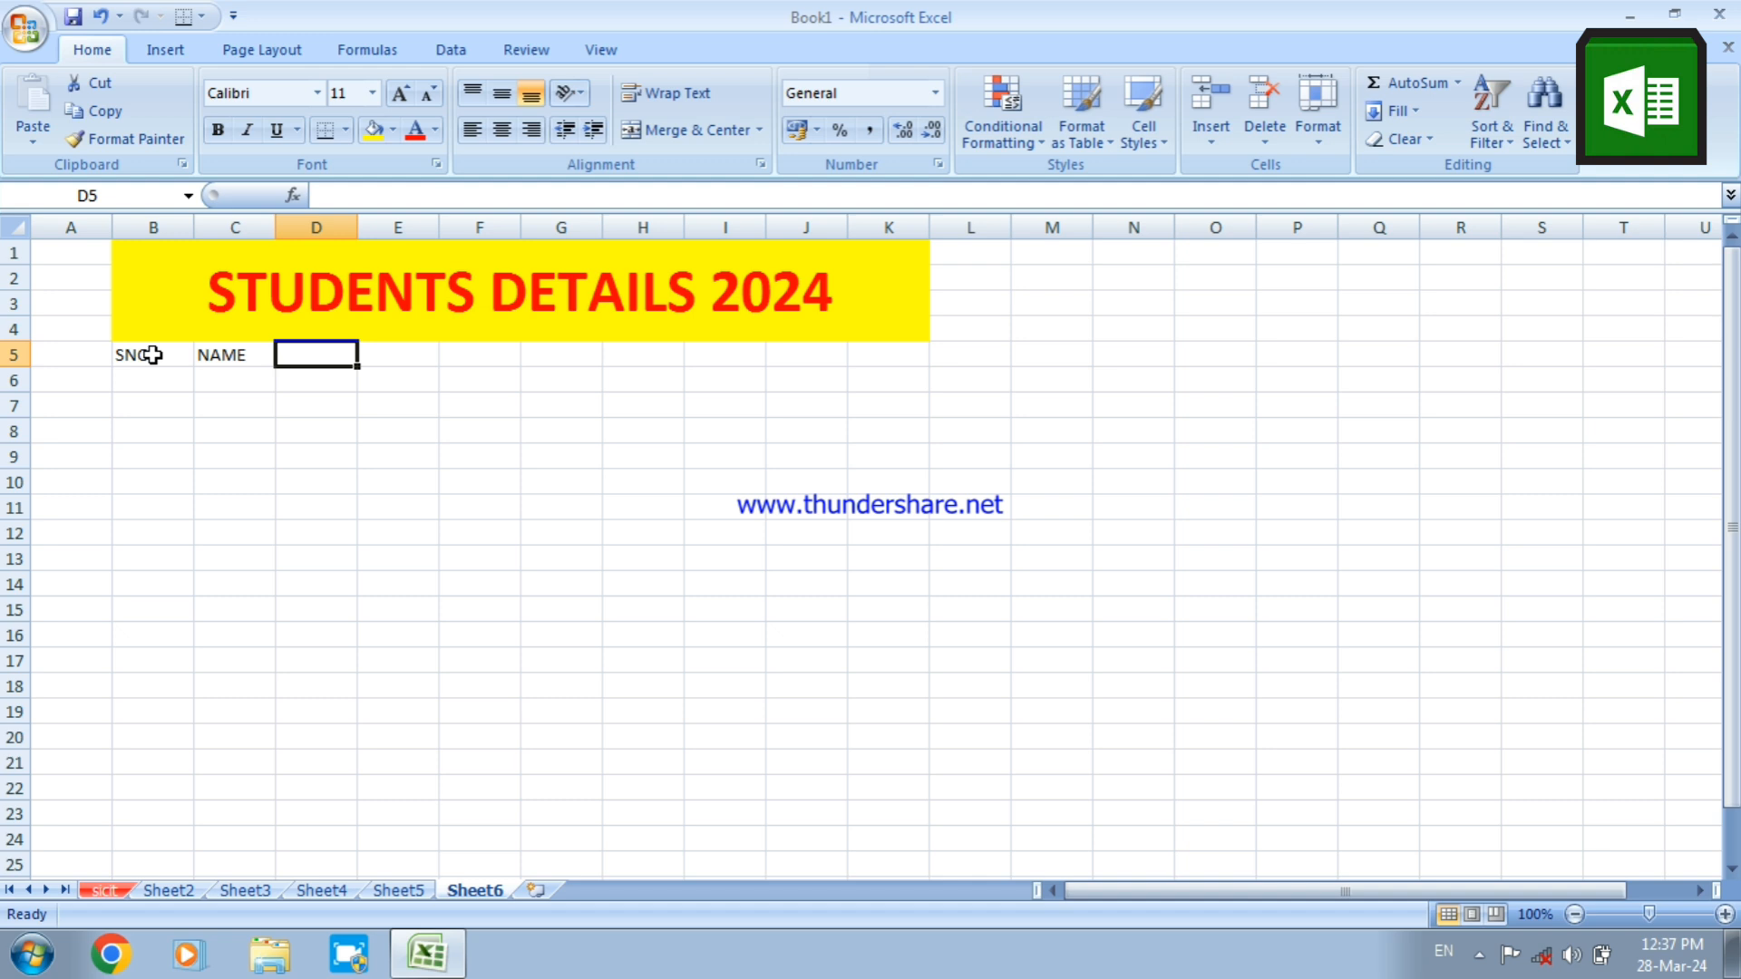
Enter the heading FATHER'S NAME in D5 and AutoFit column D to its text
{"action": "type", "text": "FATH"}
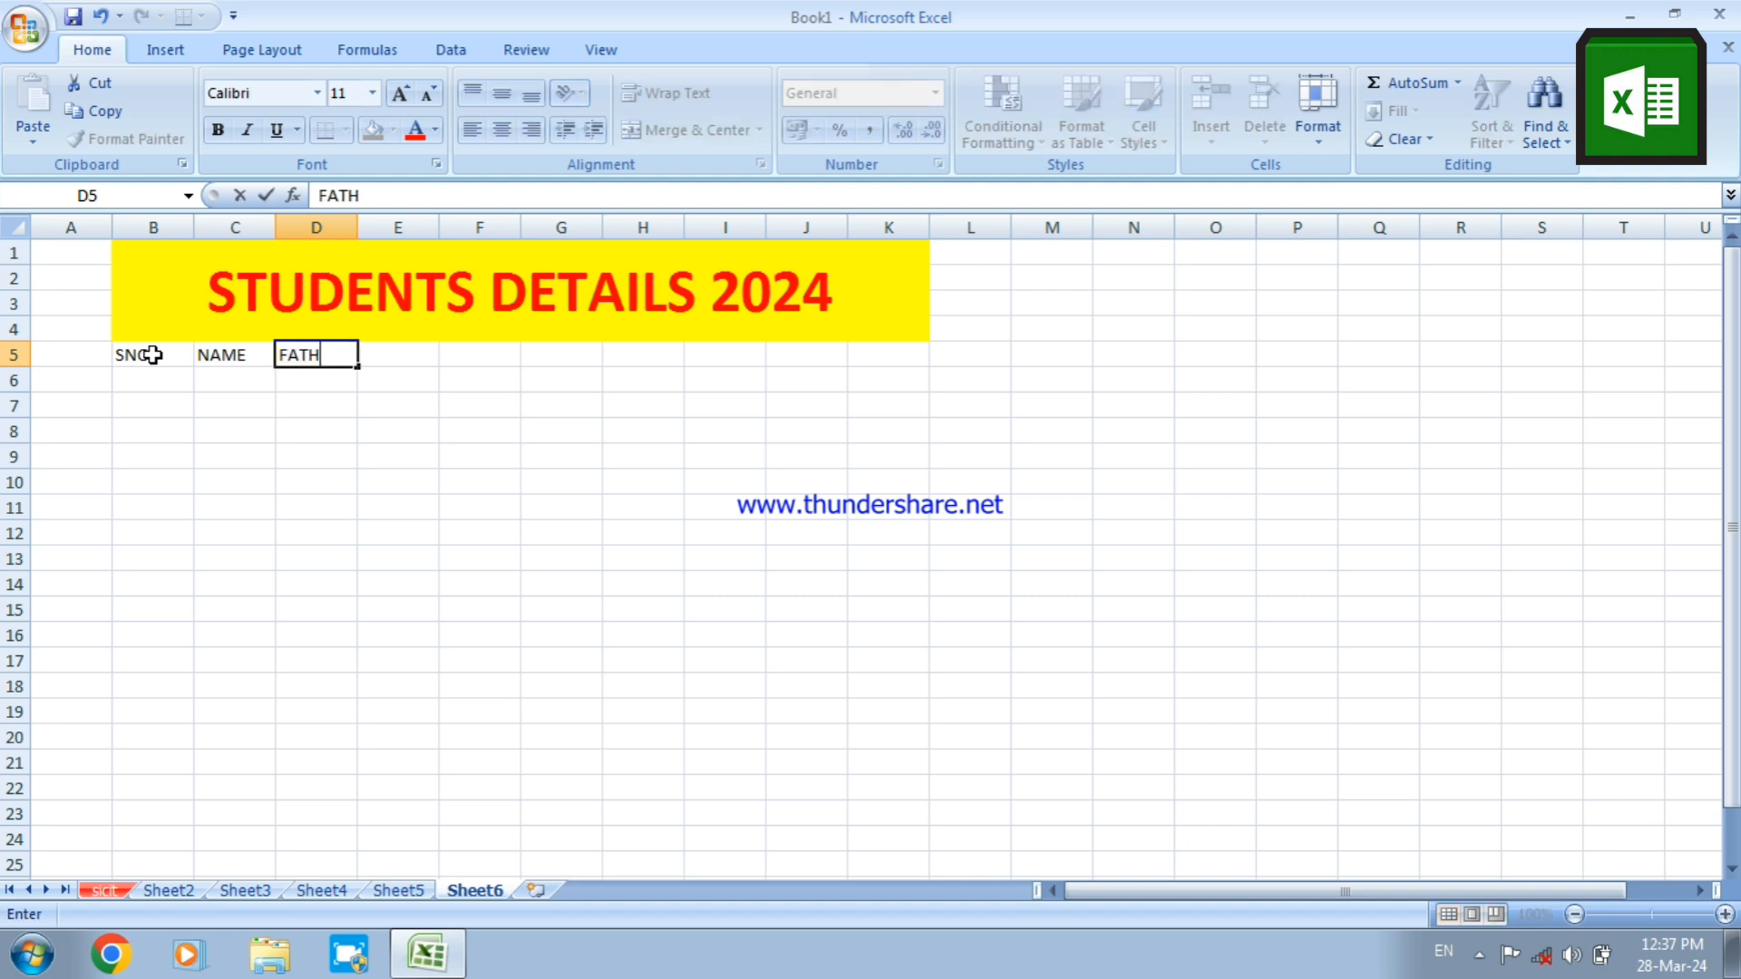
{"action": "type", "text": "ER'S NAME"}
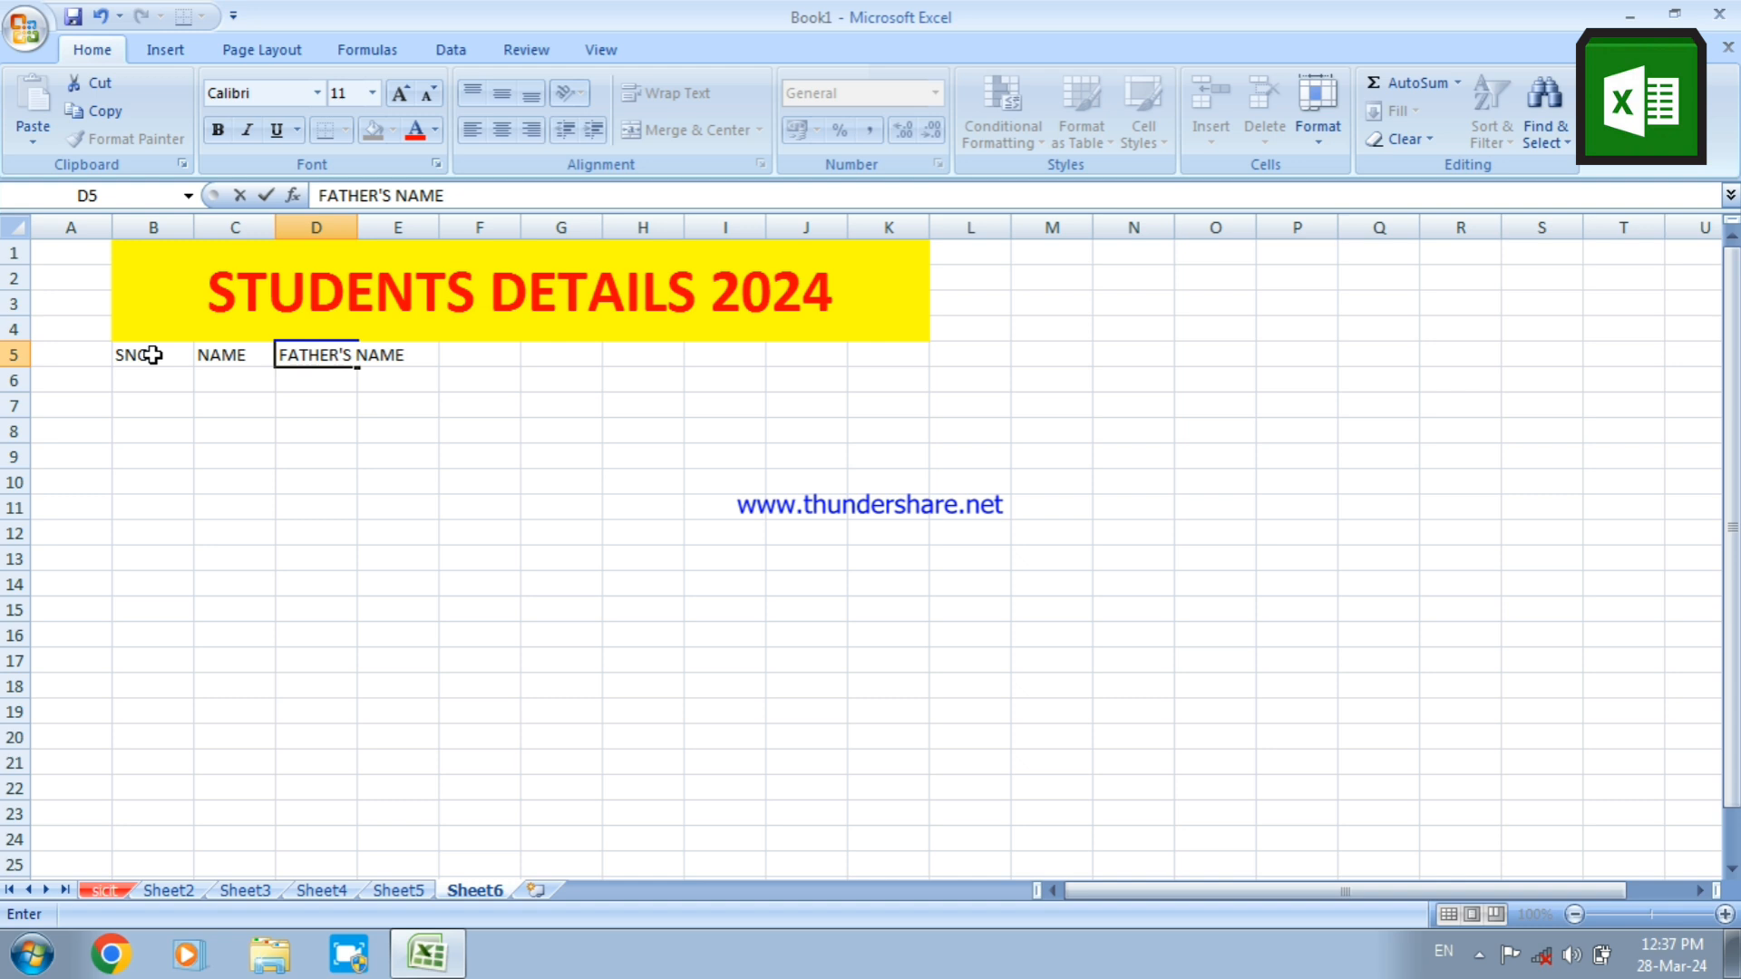
{"action": "key", "text": "Tab"}
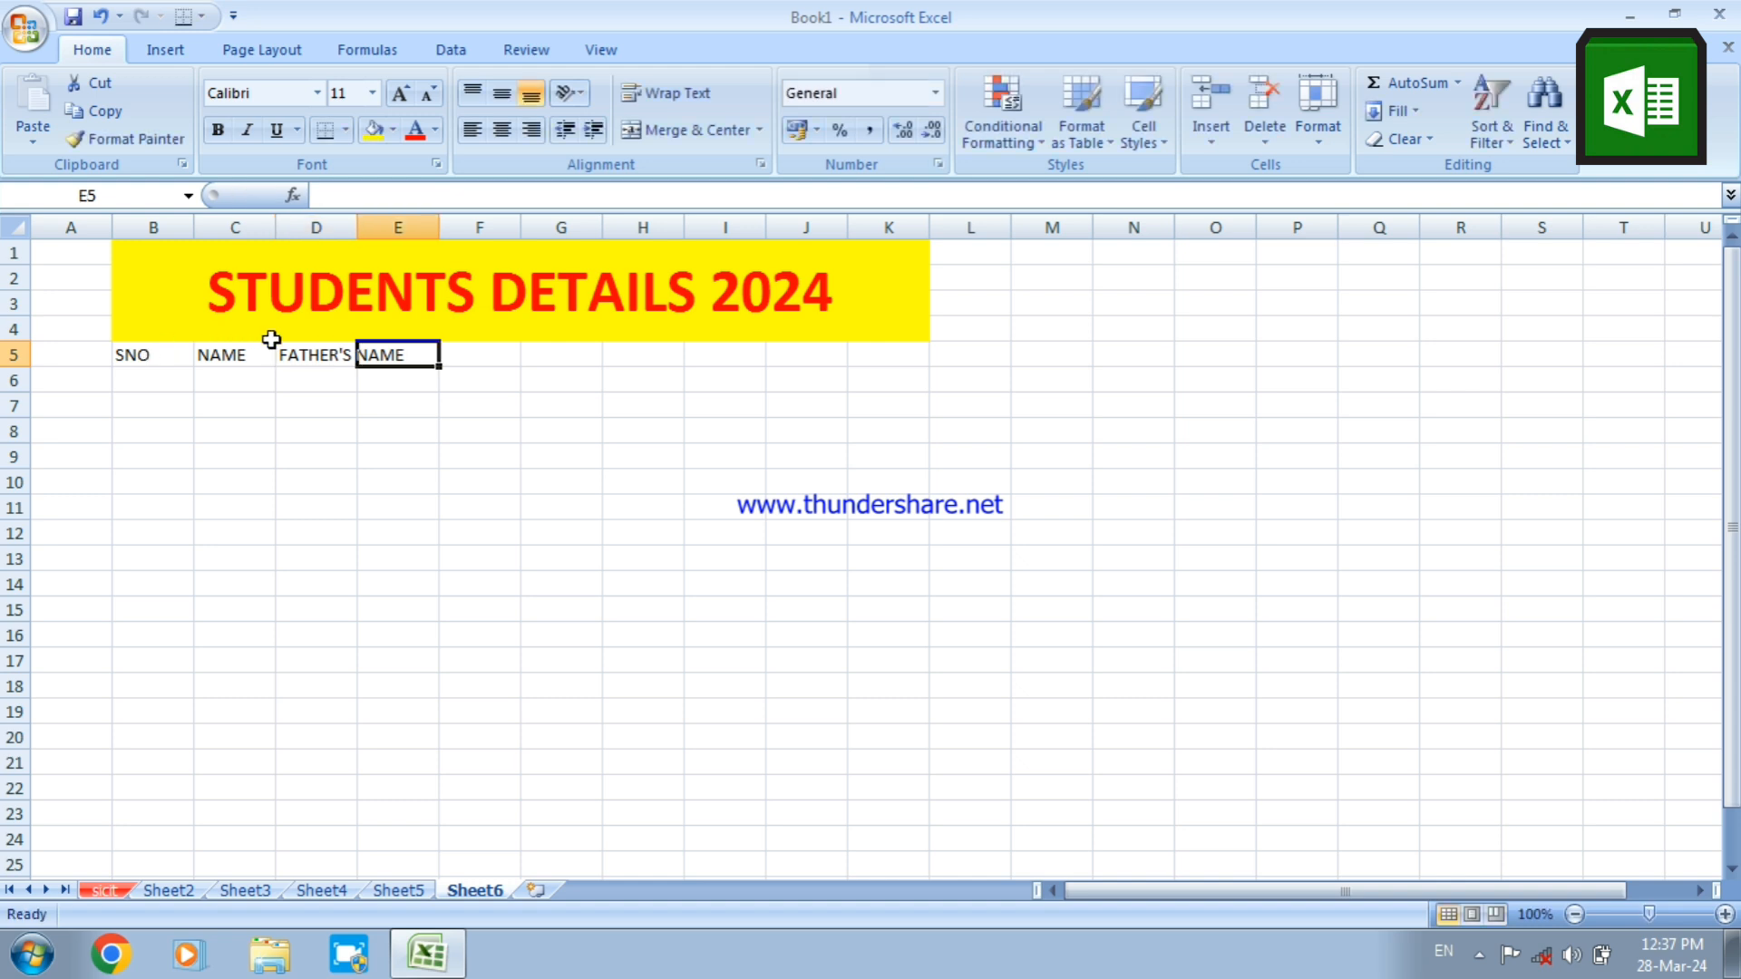
{"action": "double_click", "coordinate": [359, 232]}
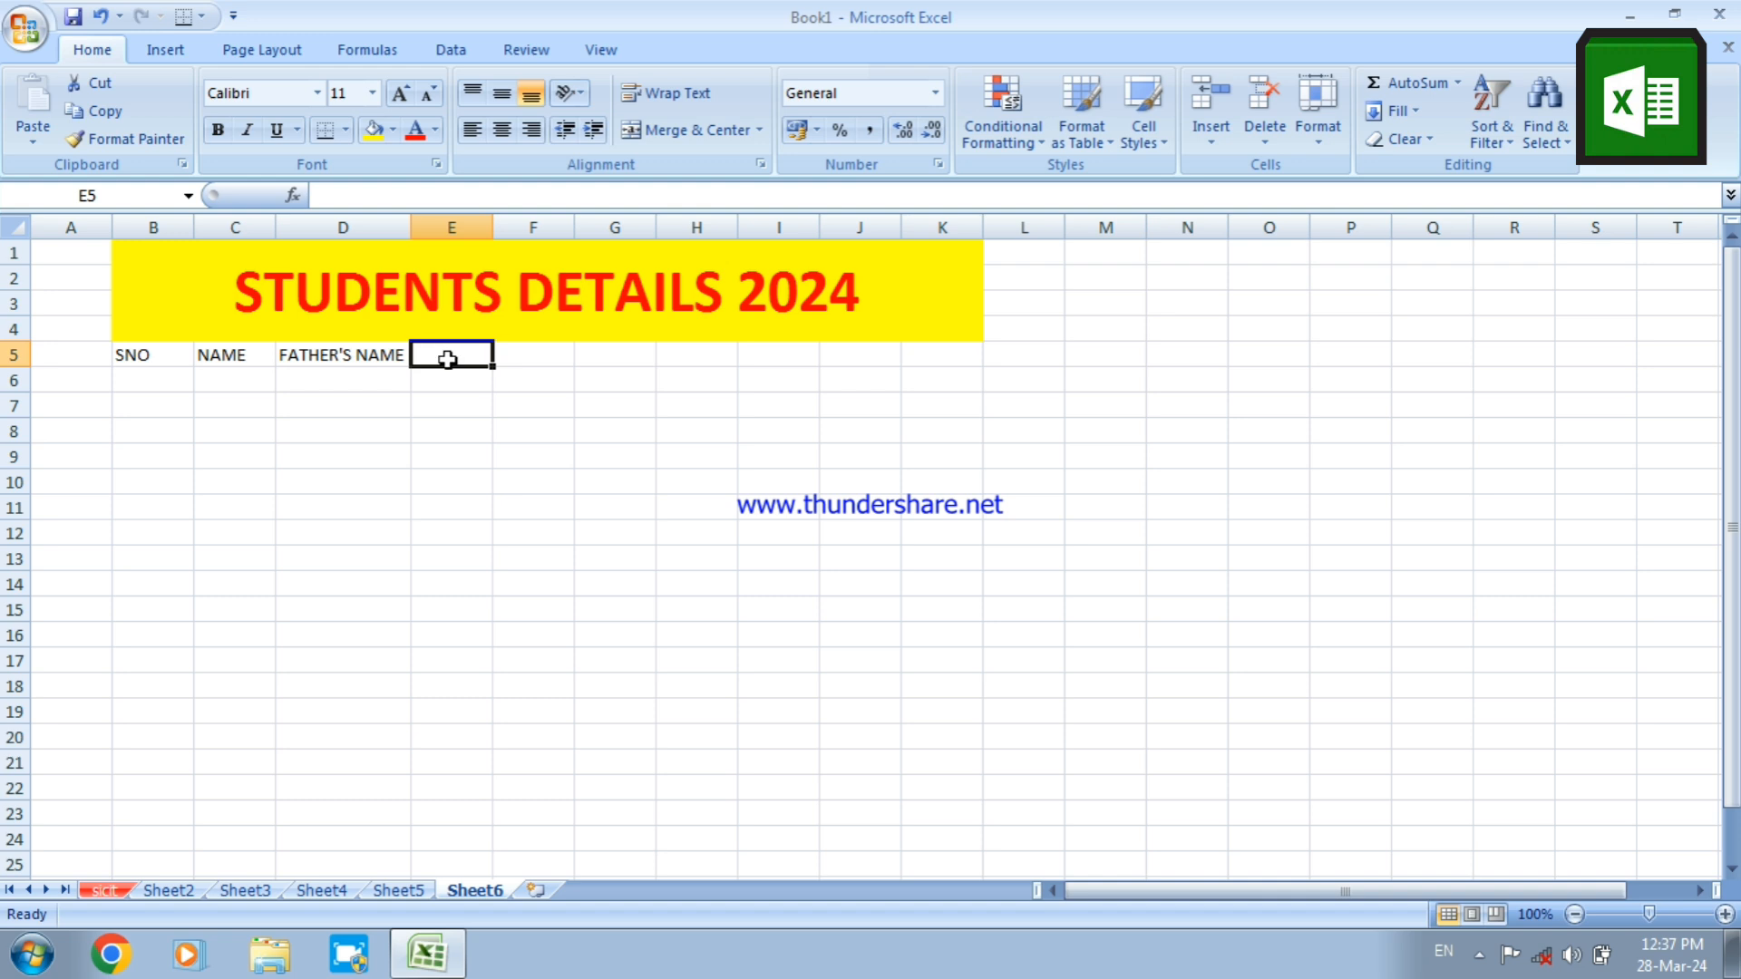
Enter the heading MOTHER'S NAME in E5 and AutoFit column E to its text
{"action": "type", "text": "MOTHER"}
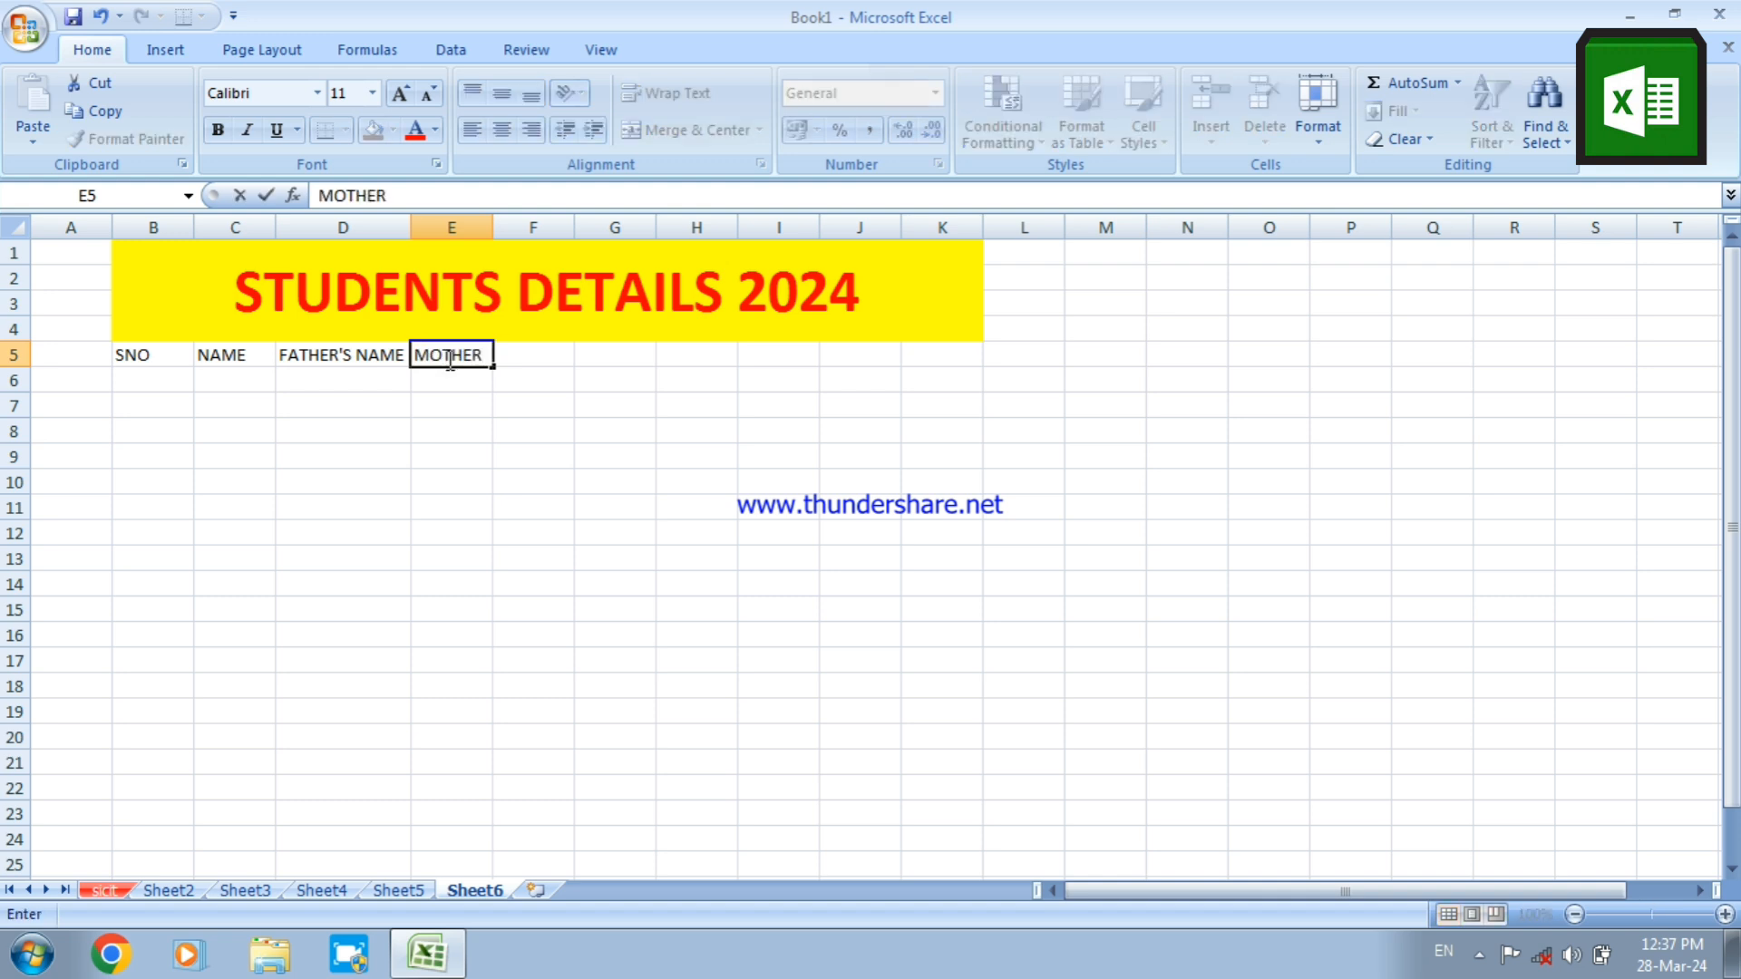
{"action": "type", "text": "'S NAME"}
{"action": "left_click", "coordinate": [480, 227]}
{"action": "double_click", "coordinate": [493, 227]}
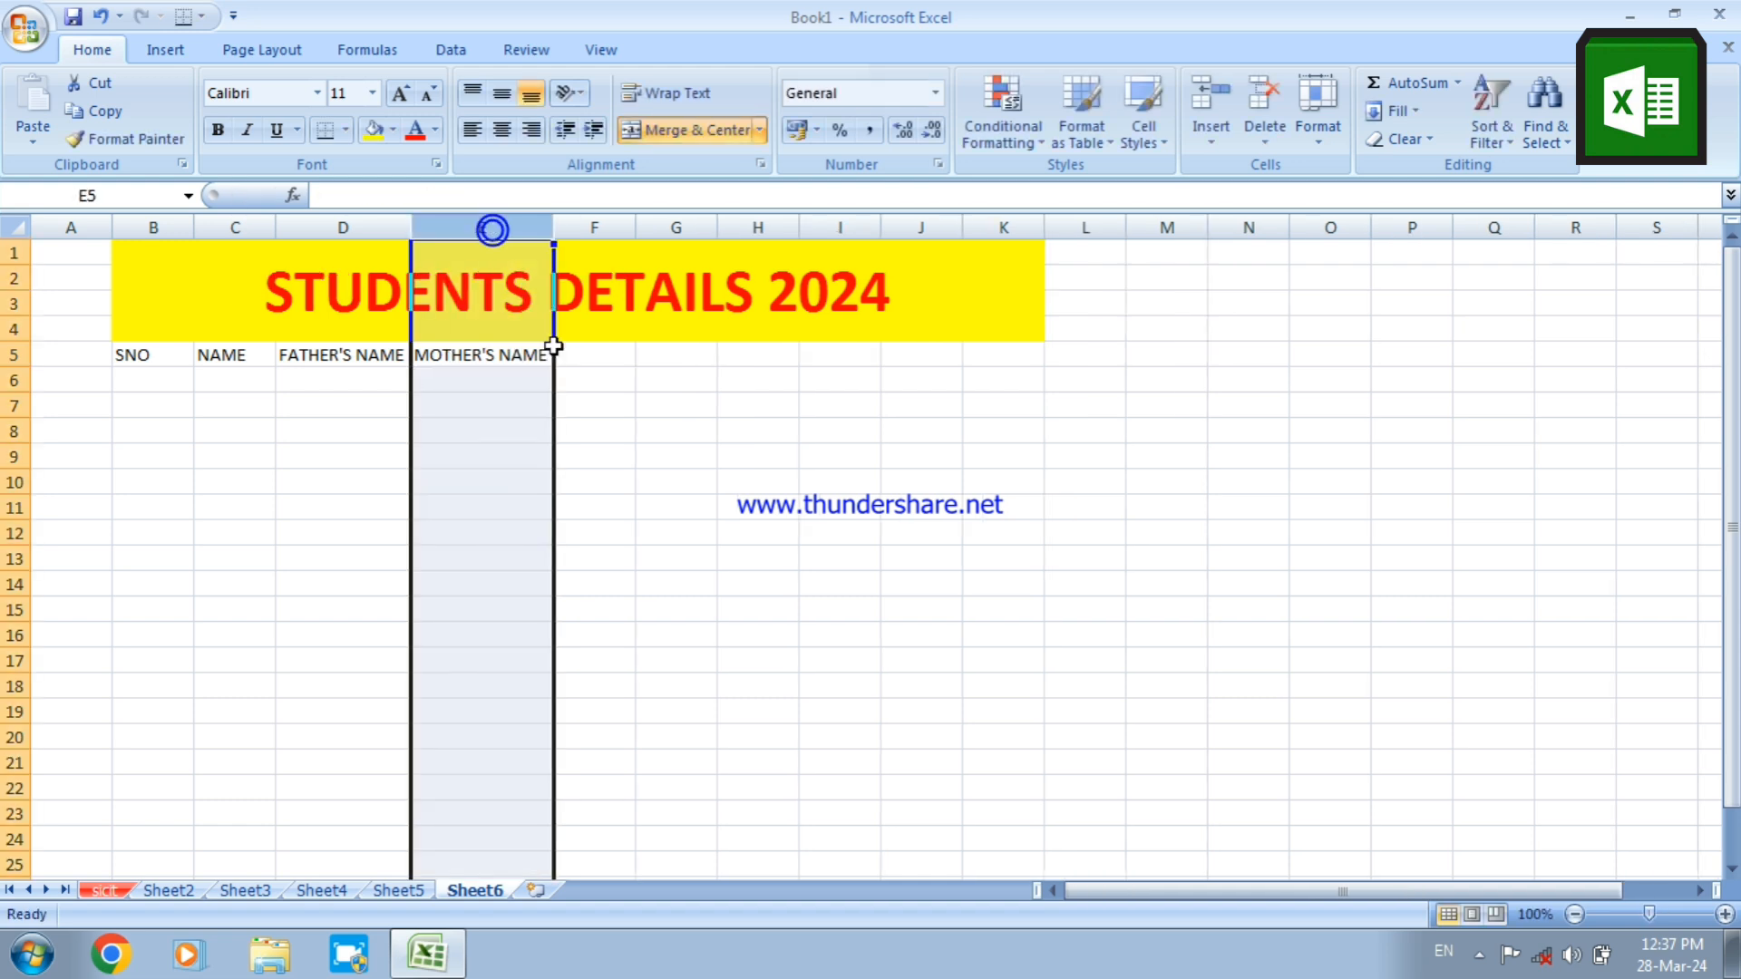
Enter the column heading ADDRESS in F5
{"action": "left_click", "coordinate": [599, 355]}
{"action": "type", "text": "ADDRESS"}
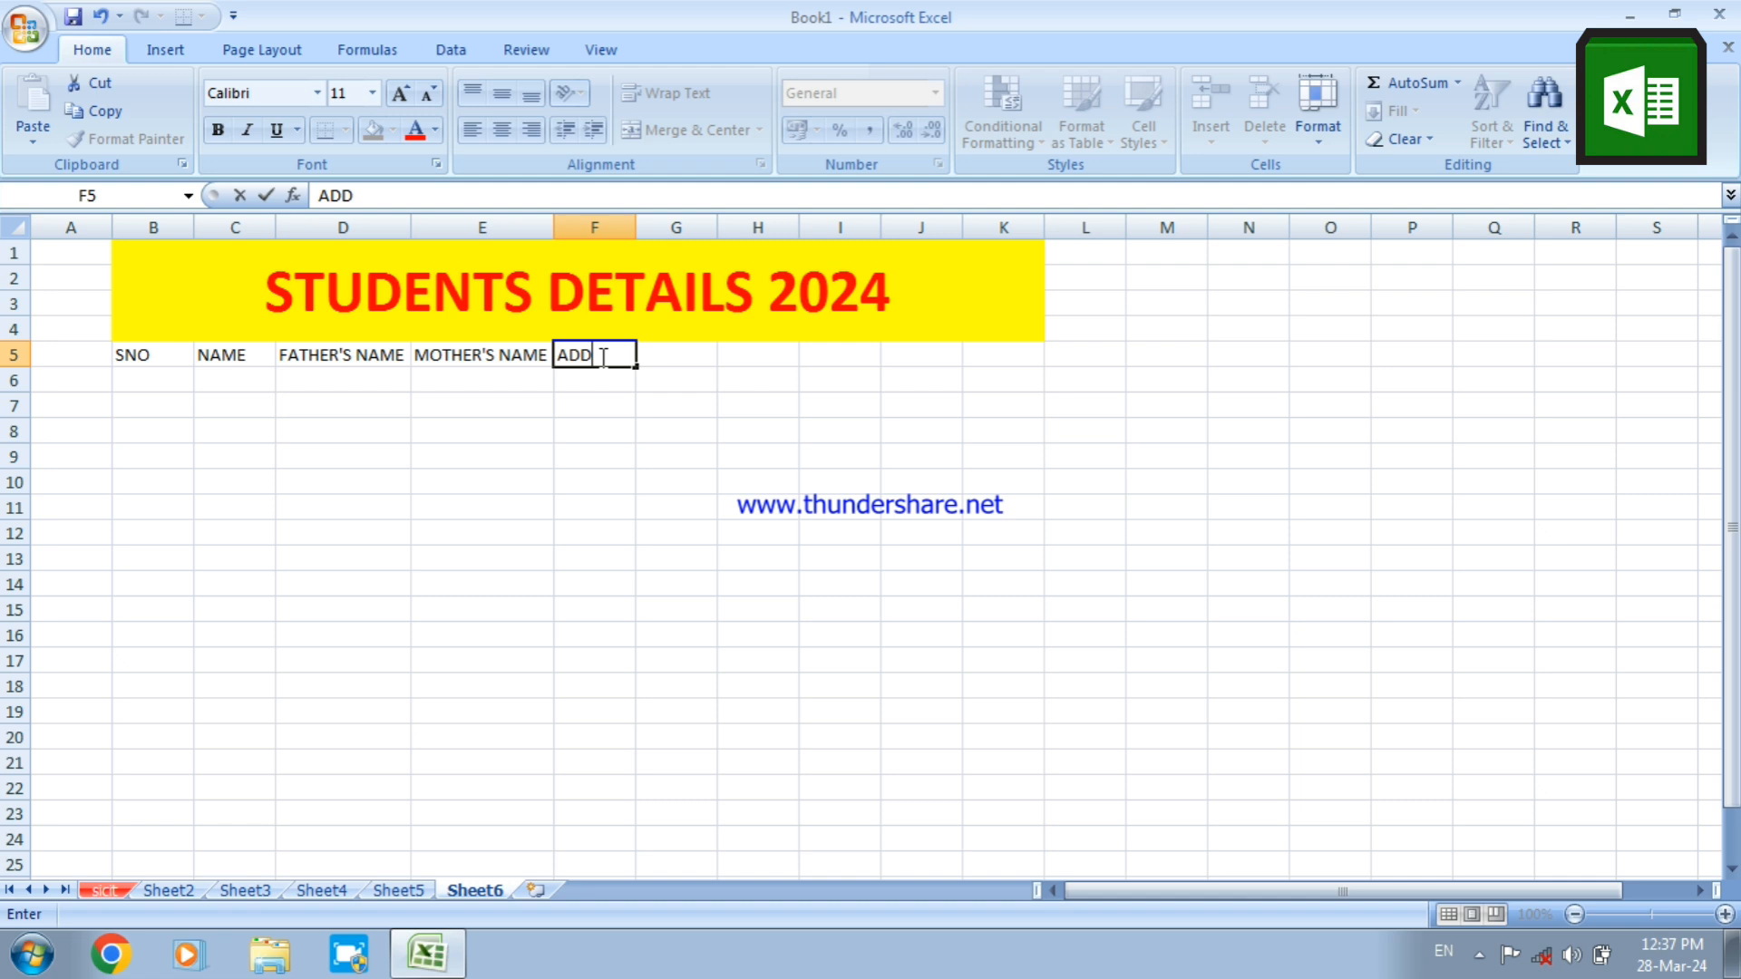
{"action": "left_click", "coordinate": [665, 361]}
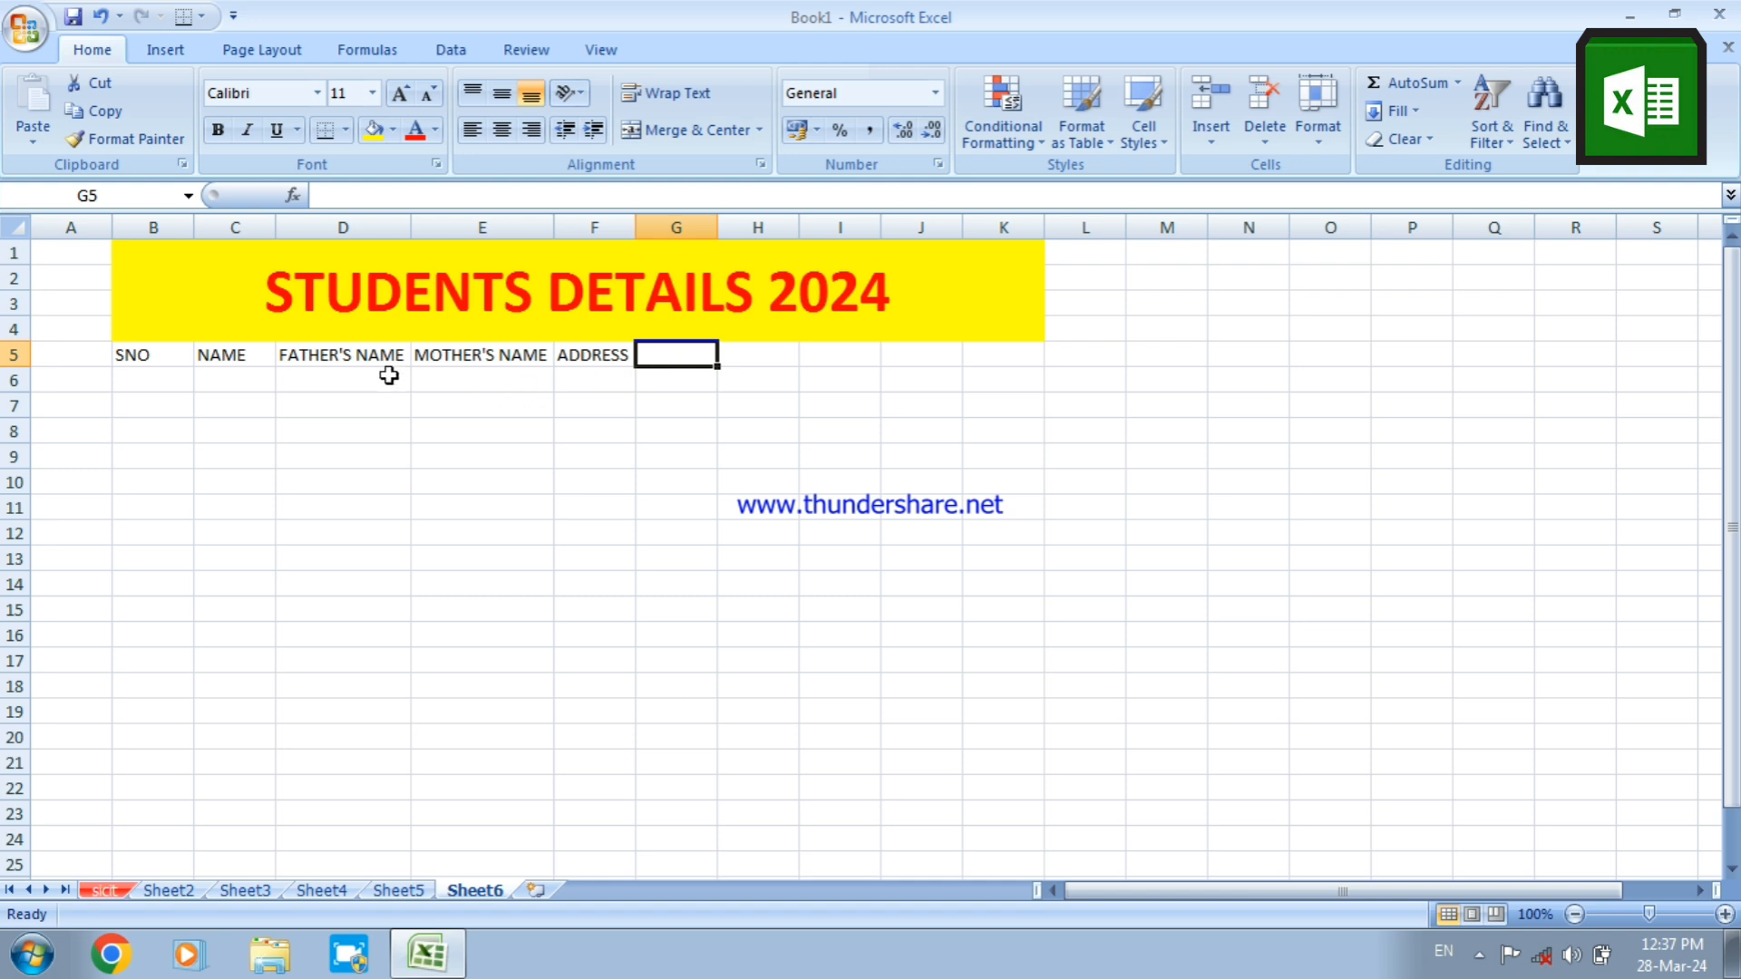
Clear all the column headings from B5:F5
{"action": "left_click_drag", "start_coordinate": [158, 361], "coordinate": [632, 364]}
{"action": "key", "text": "Delete"}
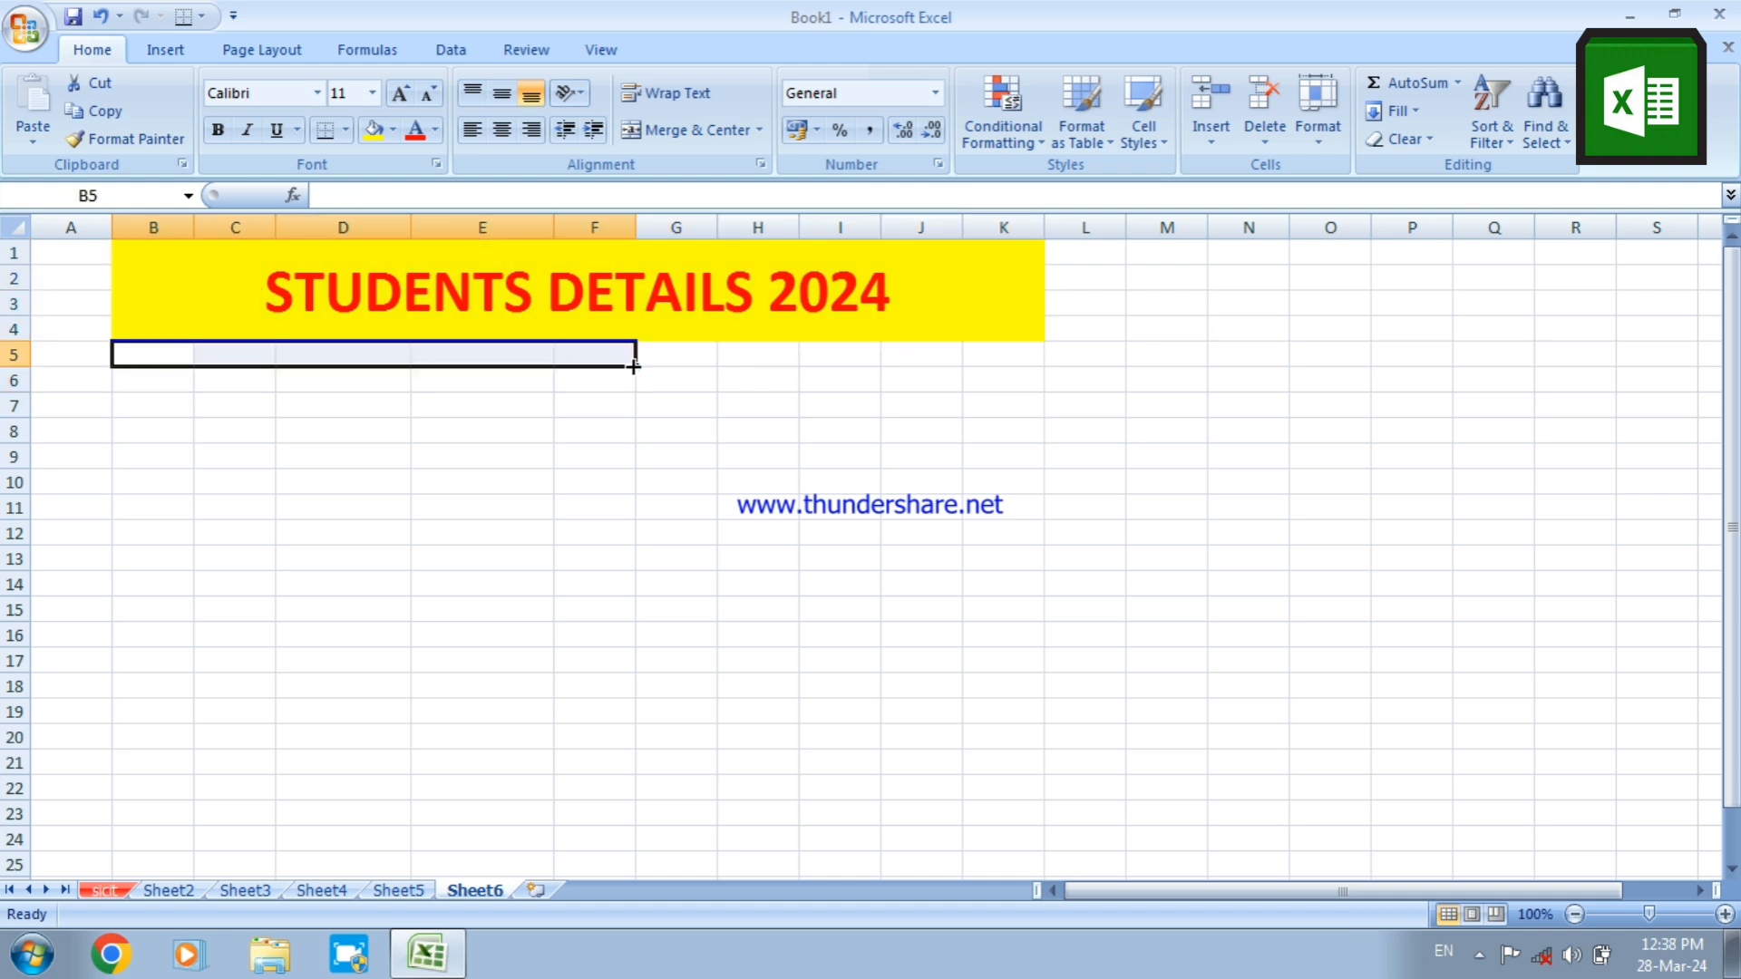
{"action": "left_click", "coordinate": [528, 411]}
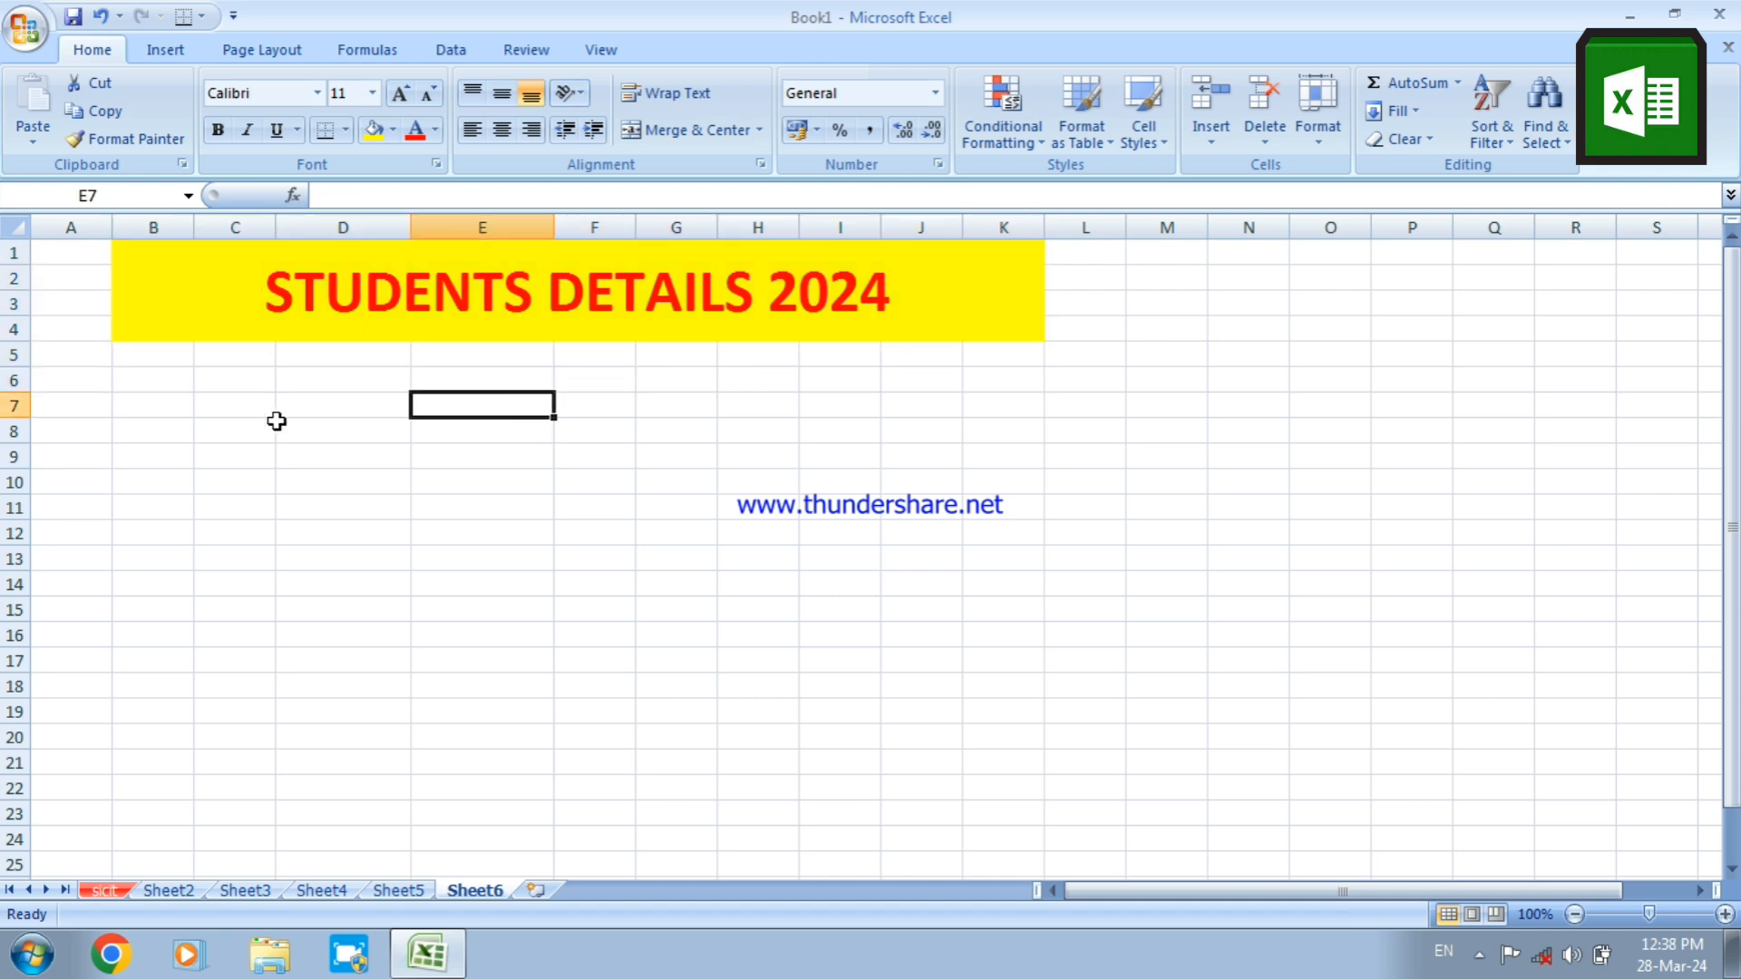
Merge cells B5:B6 with wrapped text and both horizontal and vertical alignment set to Center
{"action": "left_click_drag", "start_coordinate": [163, 352], "coordinate": [164, 368]}
{"action": "right_click", "coordinate": [164, 368]}
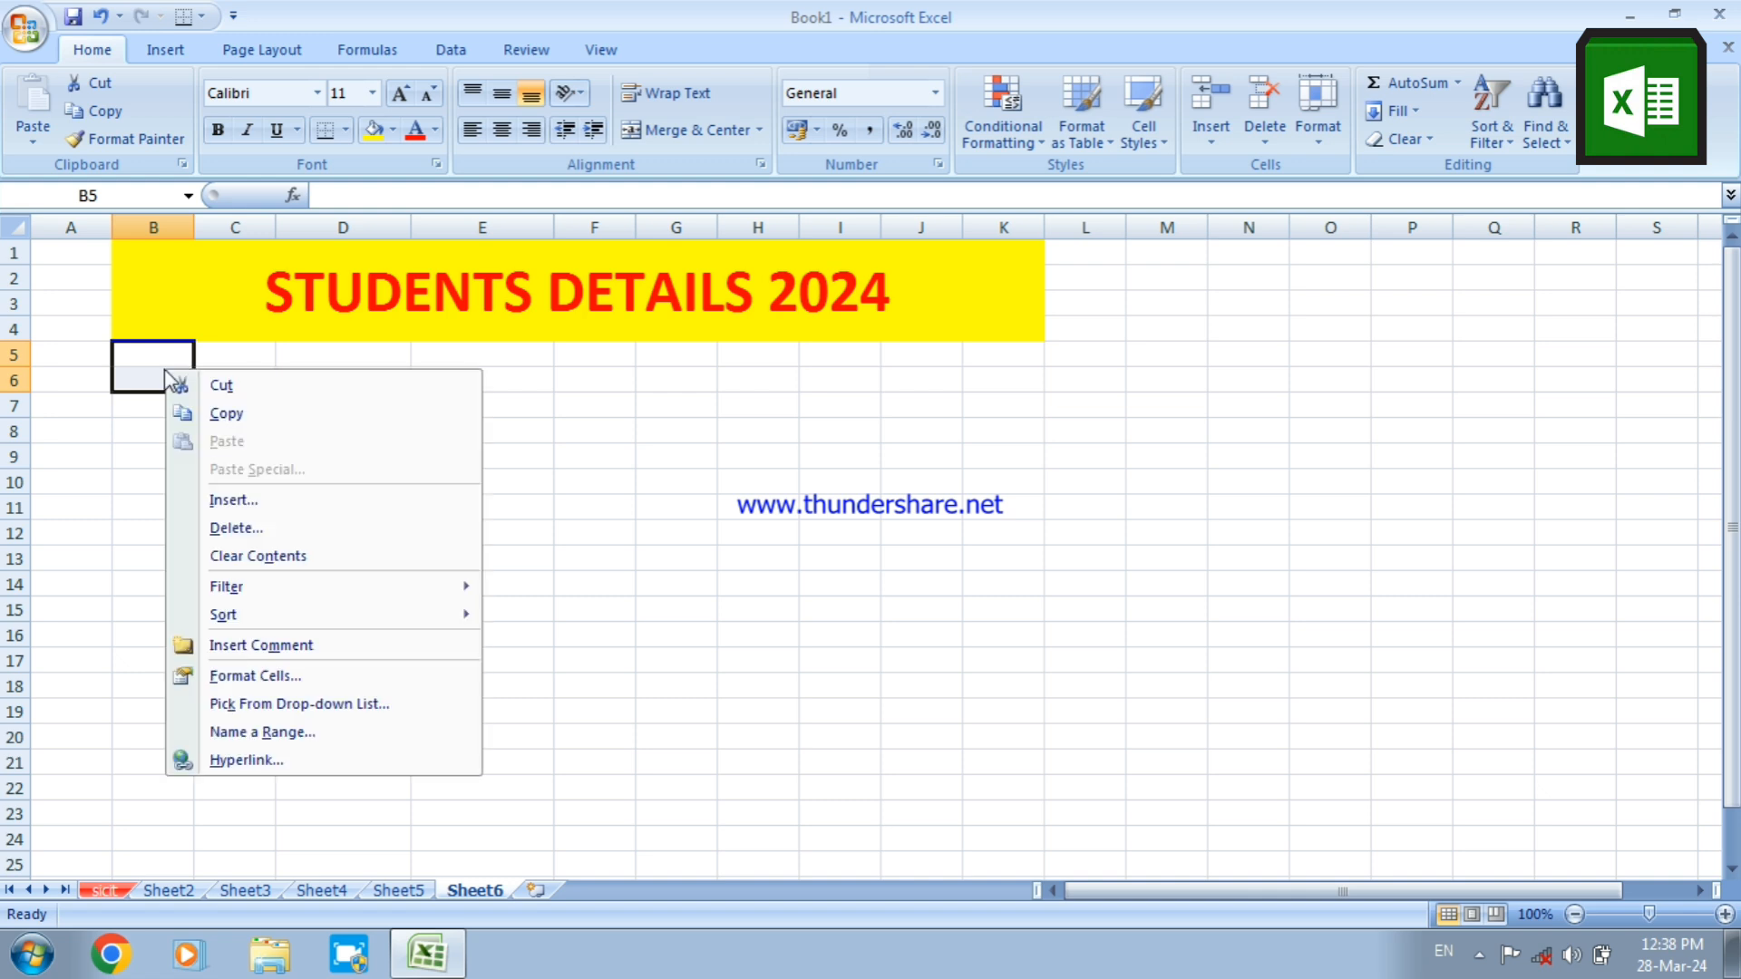
{"action": "left_click", "coordinate": [291, 675]}
{"action": "left_click", "coordinate": [170, 479]}
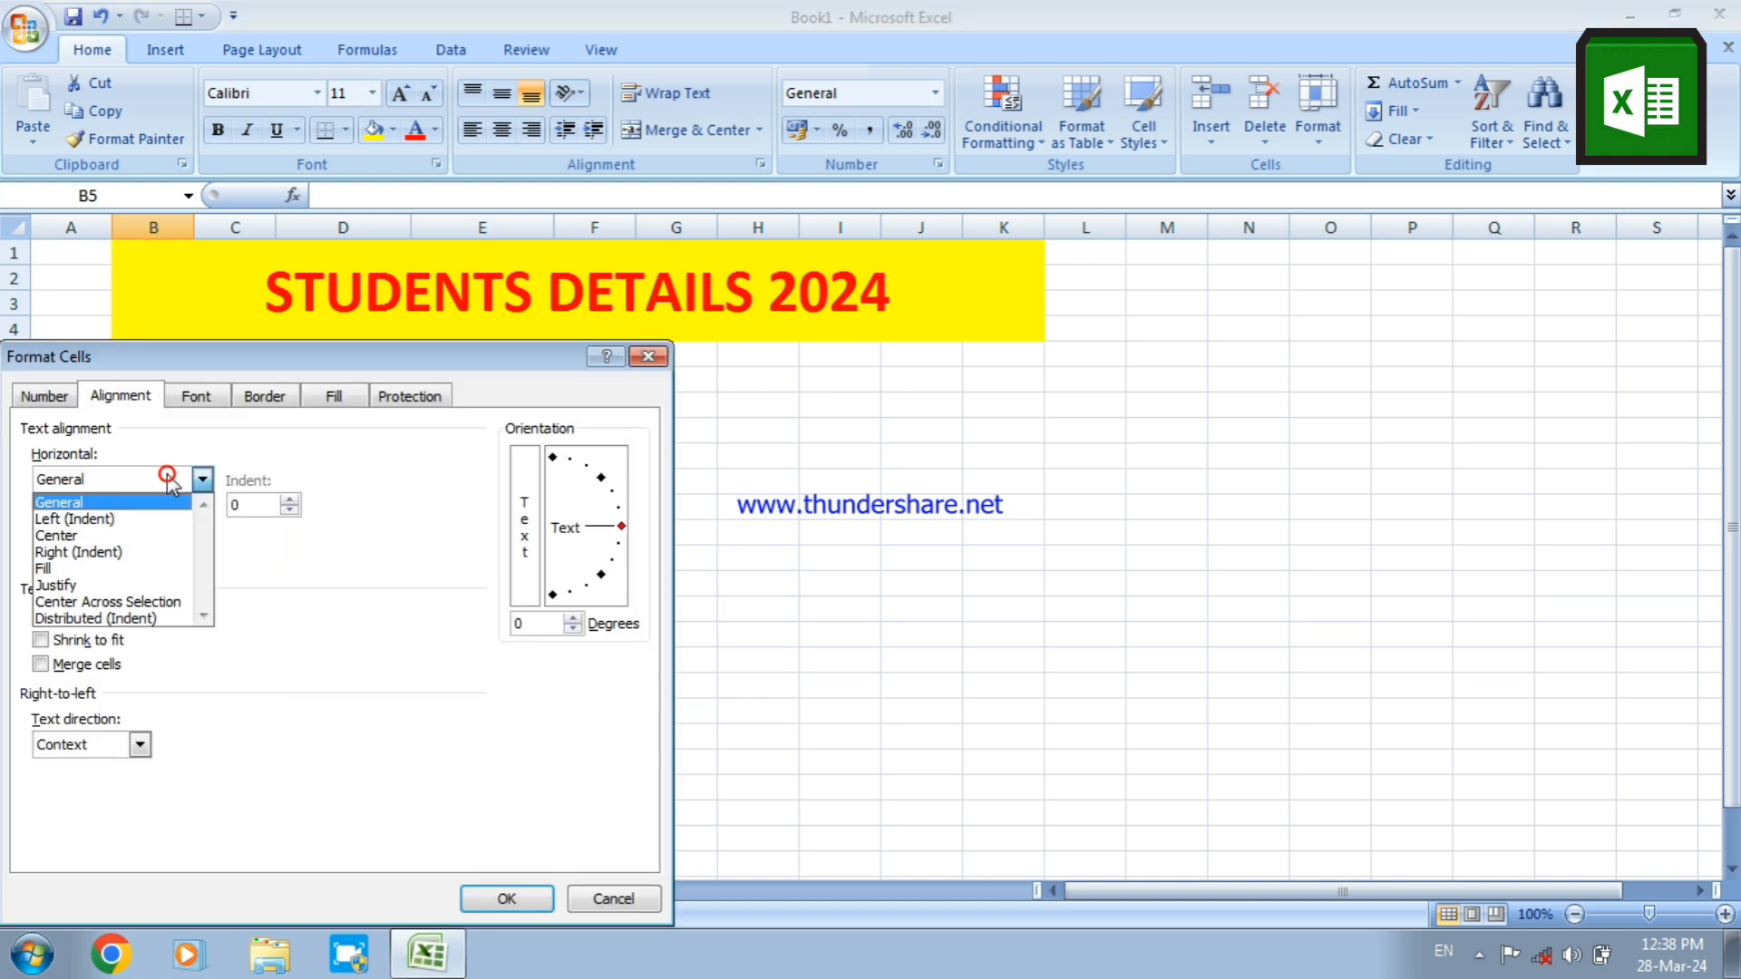
{"action": "left_click", "coordinate": [146, 544]}
{"action": "left_click", "coordinate": [136, 534]}
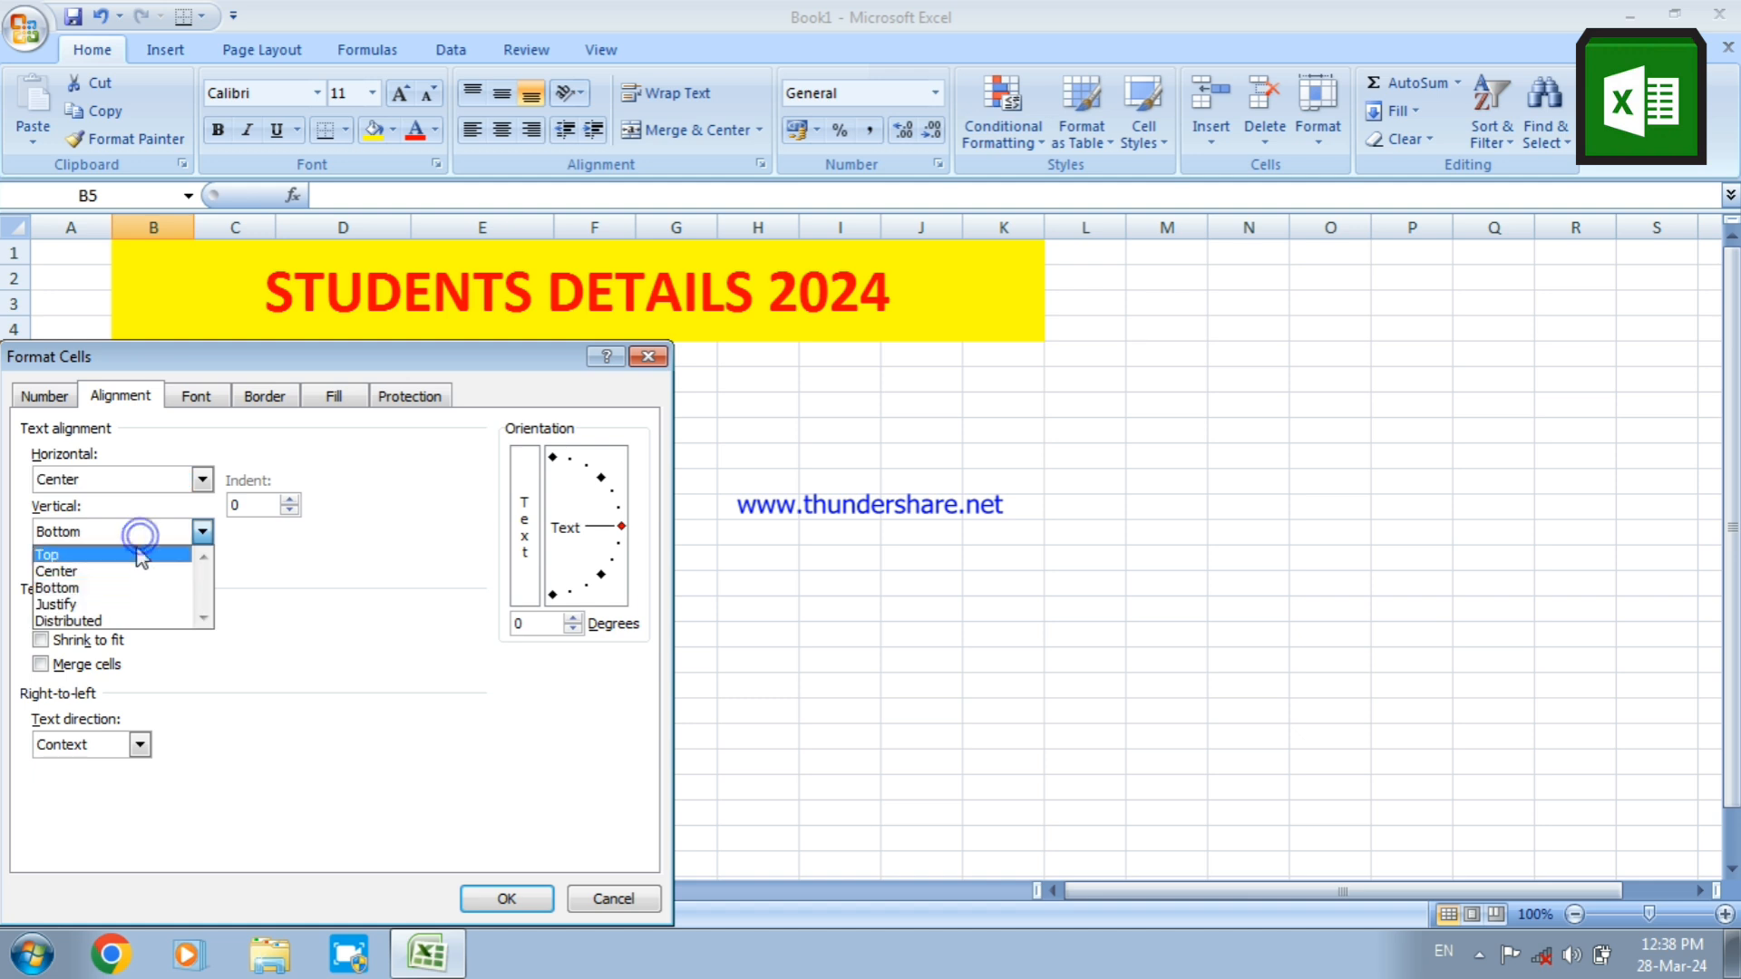
{"action": "left_click", "coordinate": [135, 568]}
{"action": "left_click", "coordinate": [63, 616]}
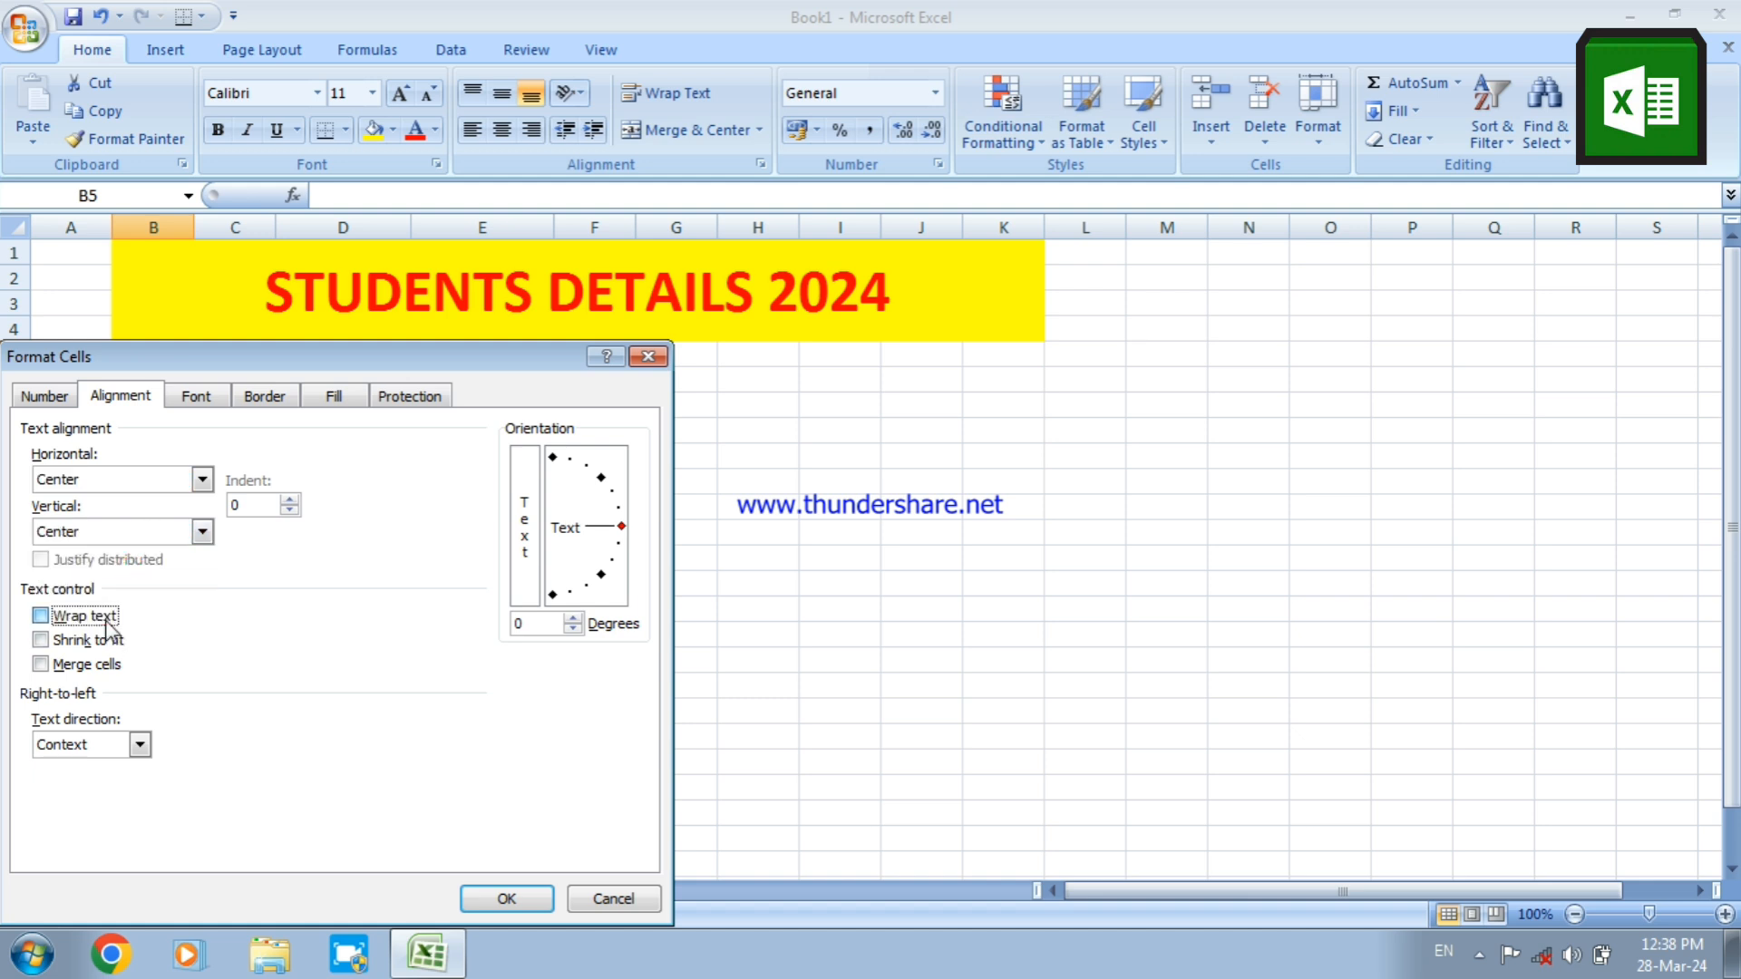
{"action": "left_click", "coordinate": [88, 664]}
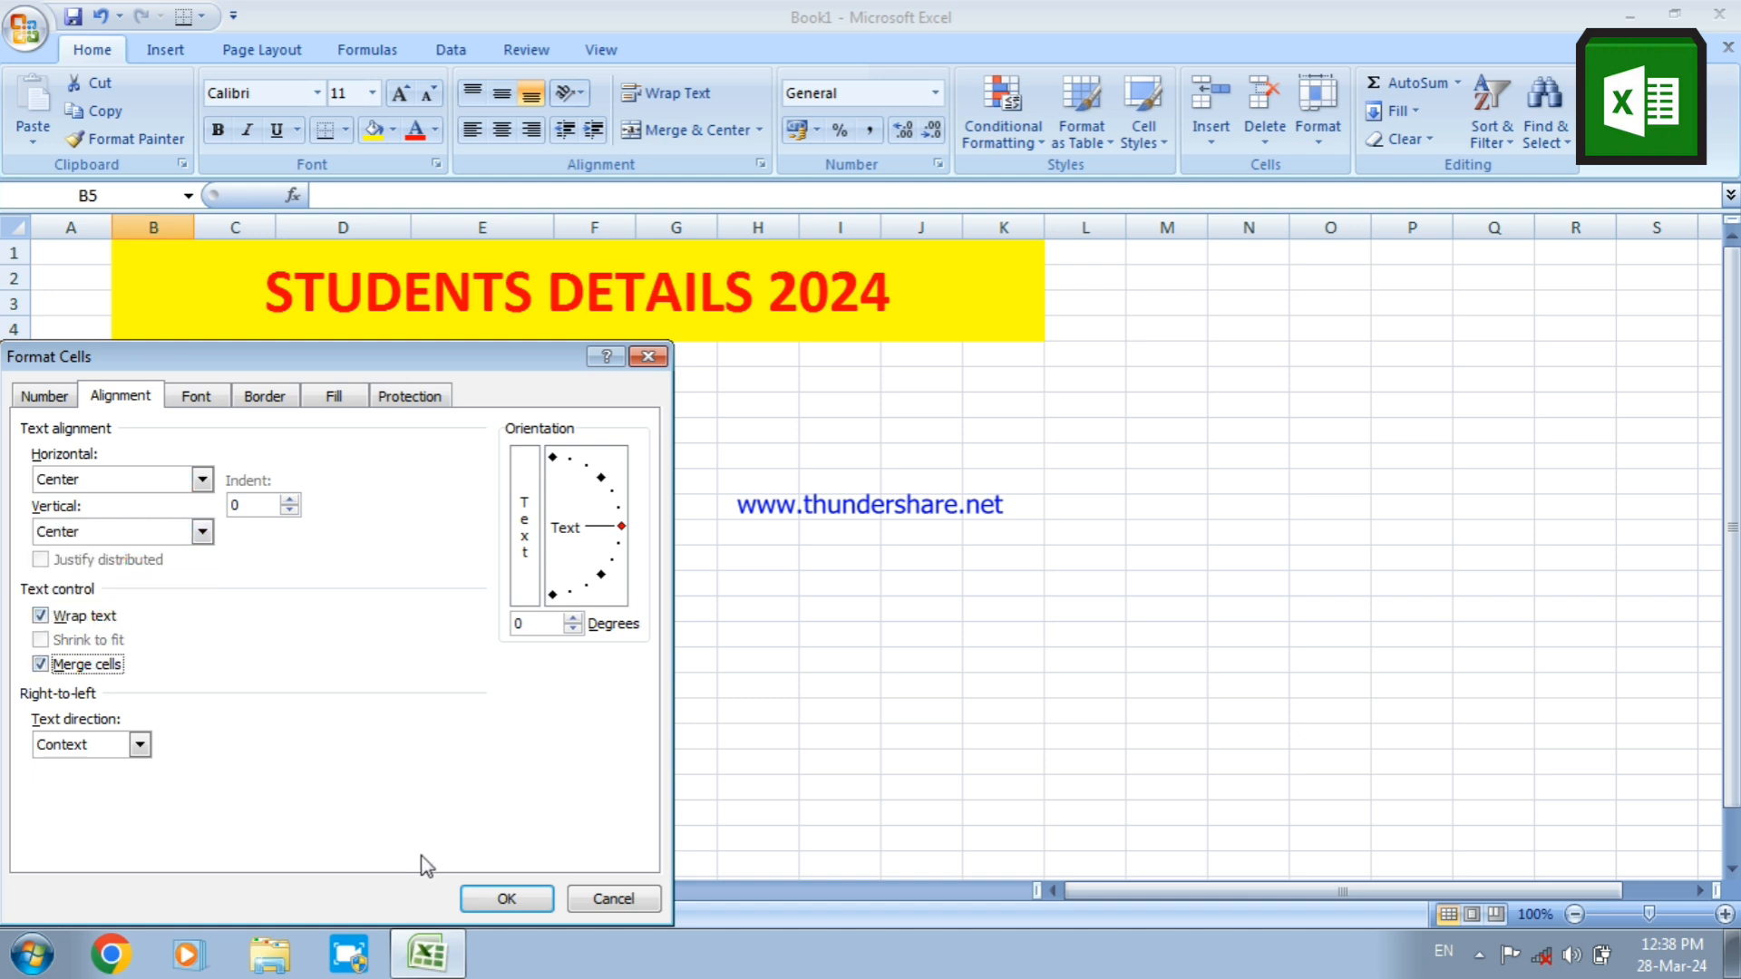
{"action": "left_click", "coordinate": [478, 898]}
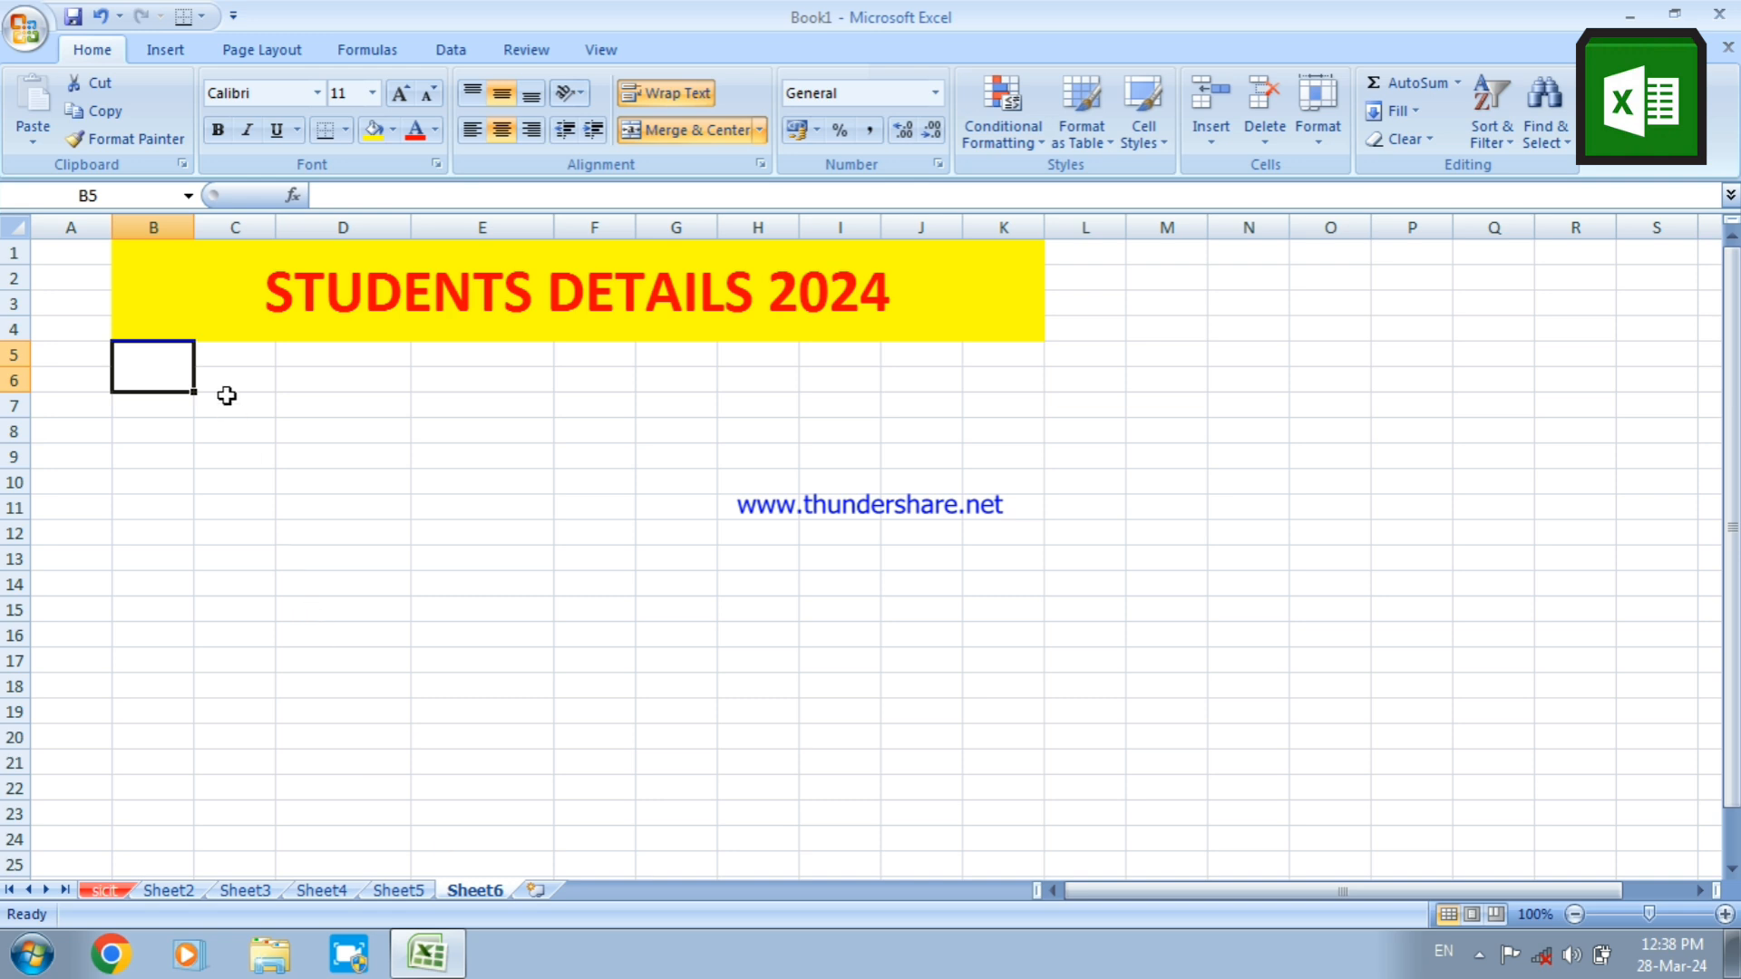
Merge cells C5:C6 with text wrapping, centering the text horizontally and vertically
{"action": "left_click", "coordinate": [220, 351]}
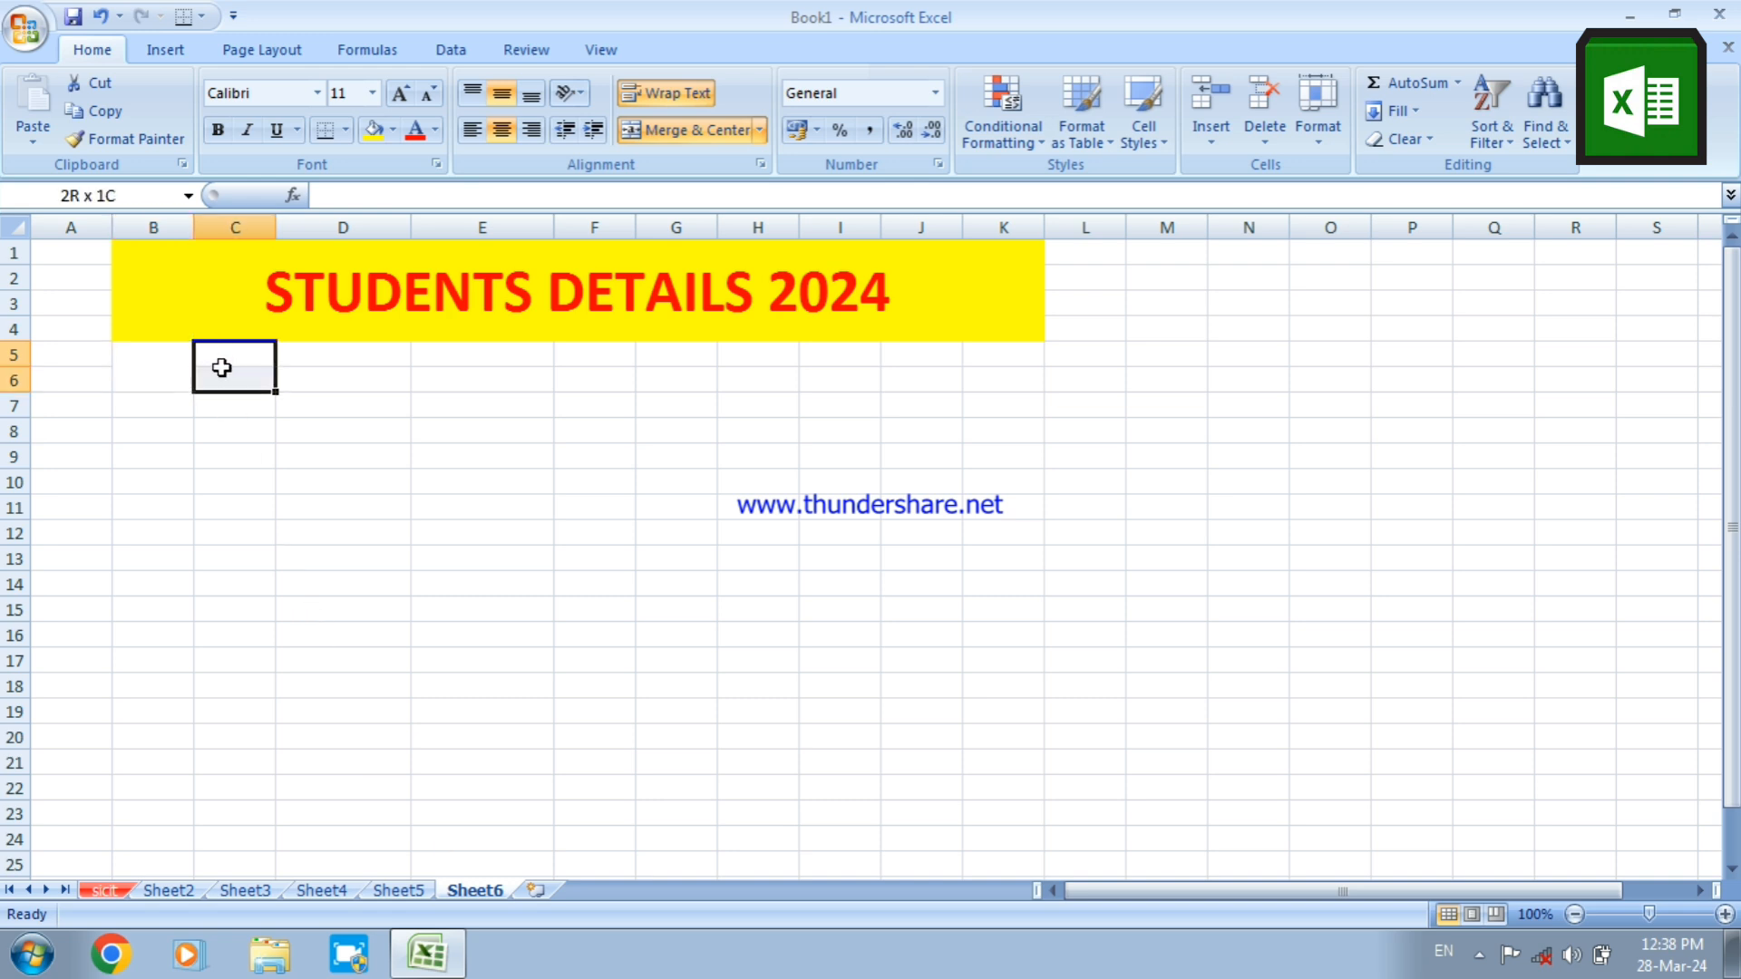
{"action": "right_click", "coordinate": [223, 370]}
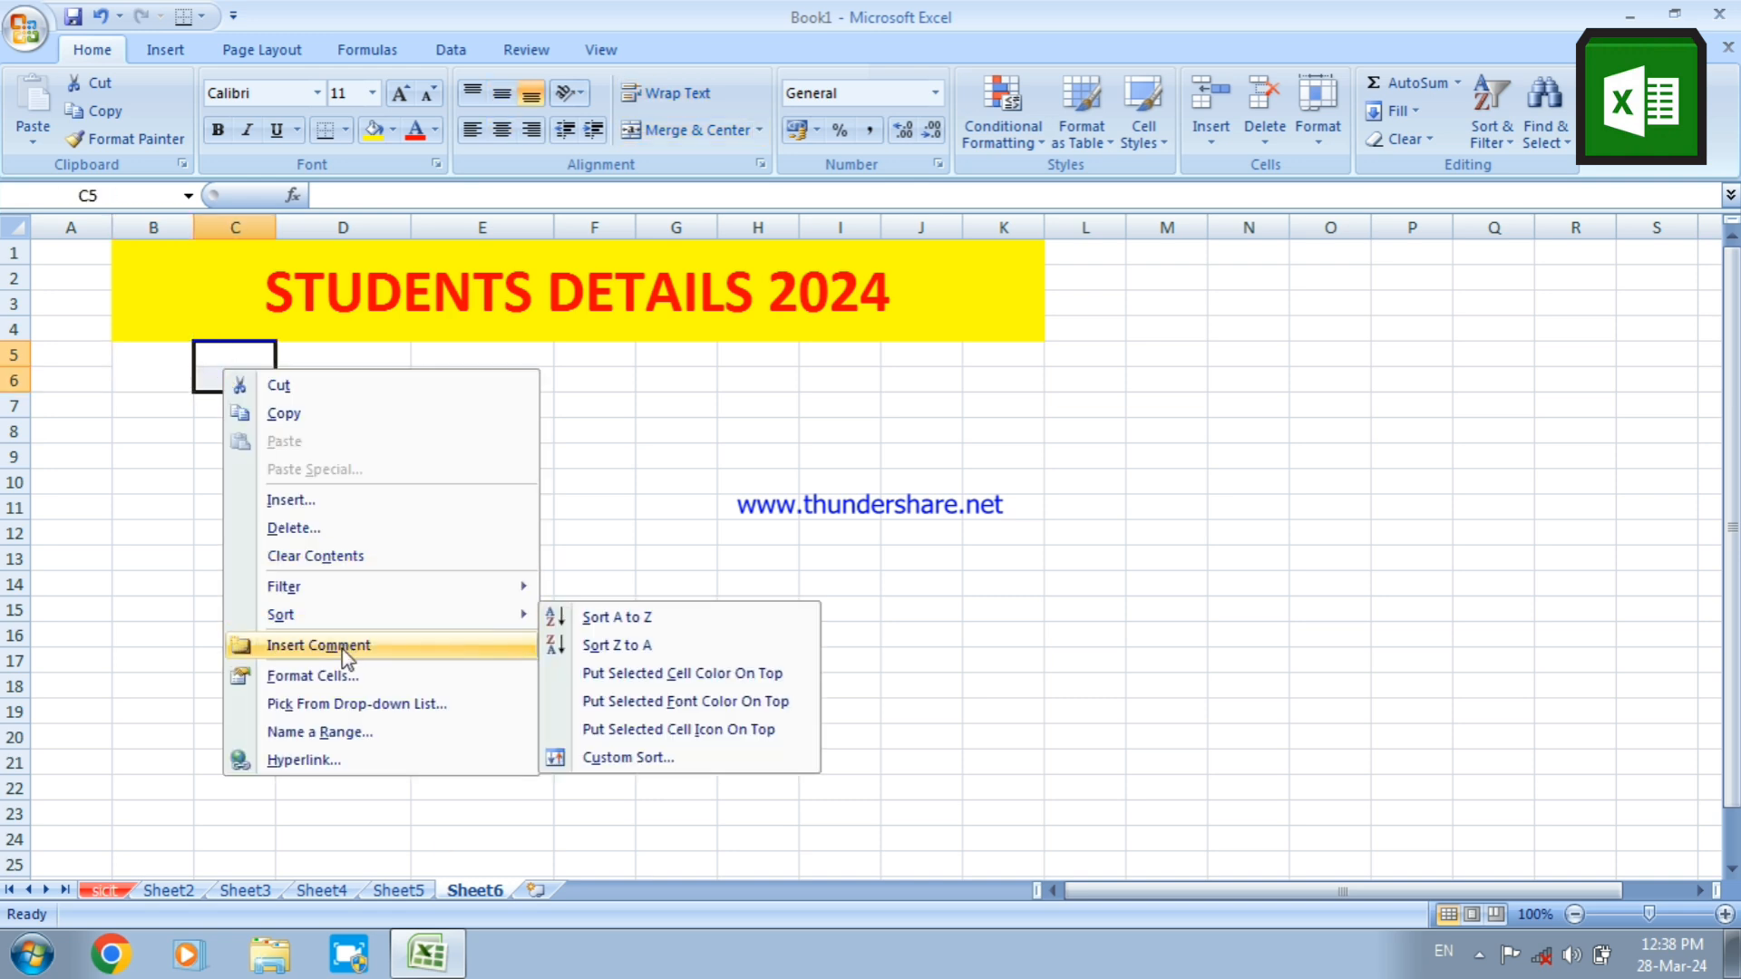
{"action": "left_click", "coordinate": [343, 675]}
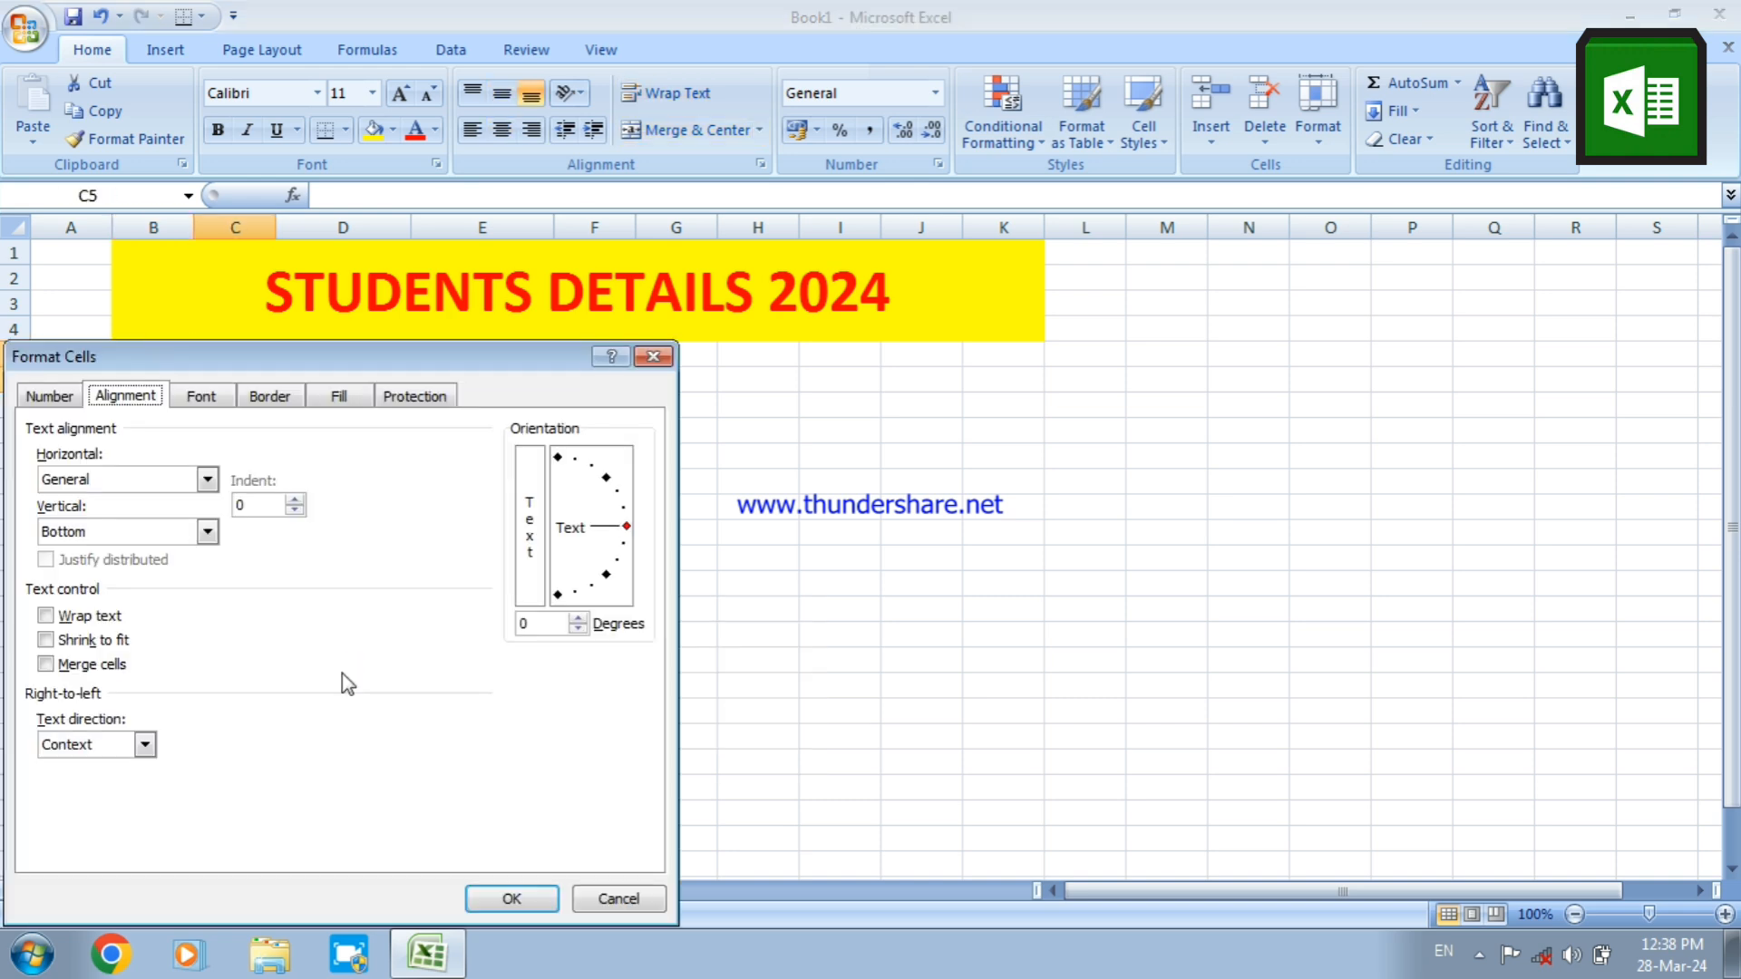
{"action": "left_click", "coordinate": [116, 617]}
{"action": "left_click", "coordinate": [96, 665]}
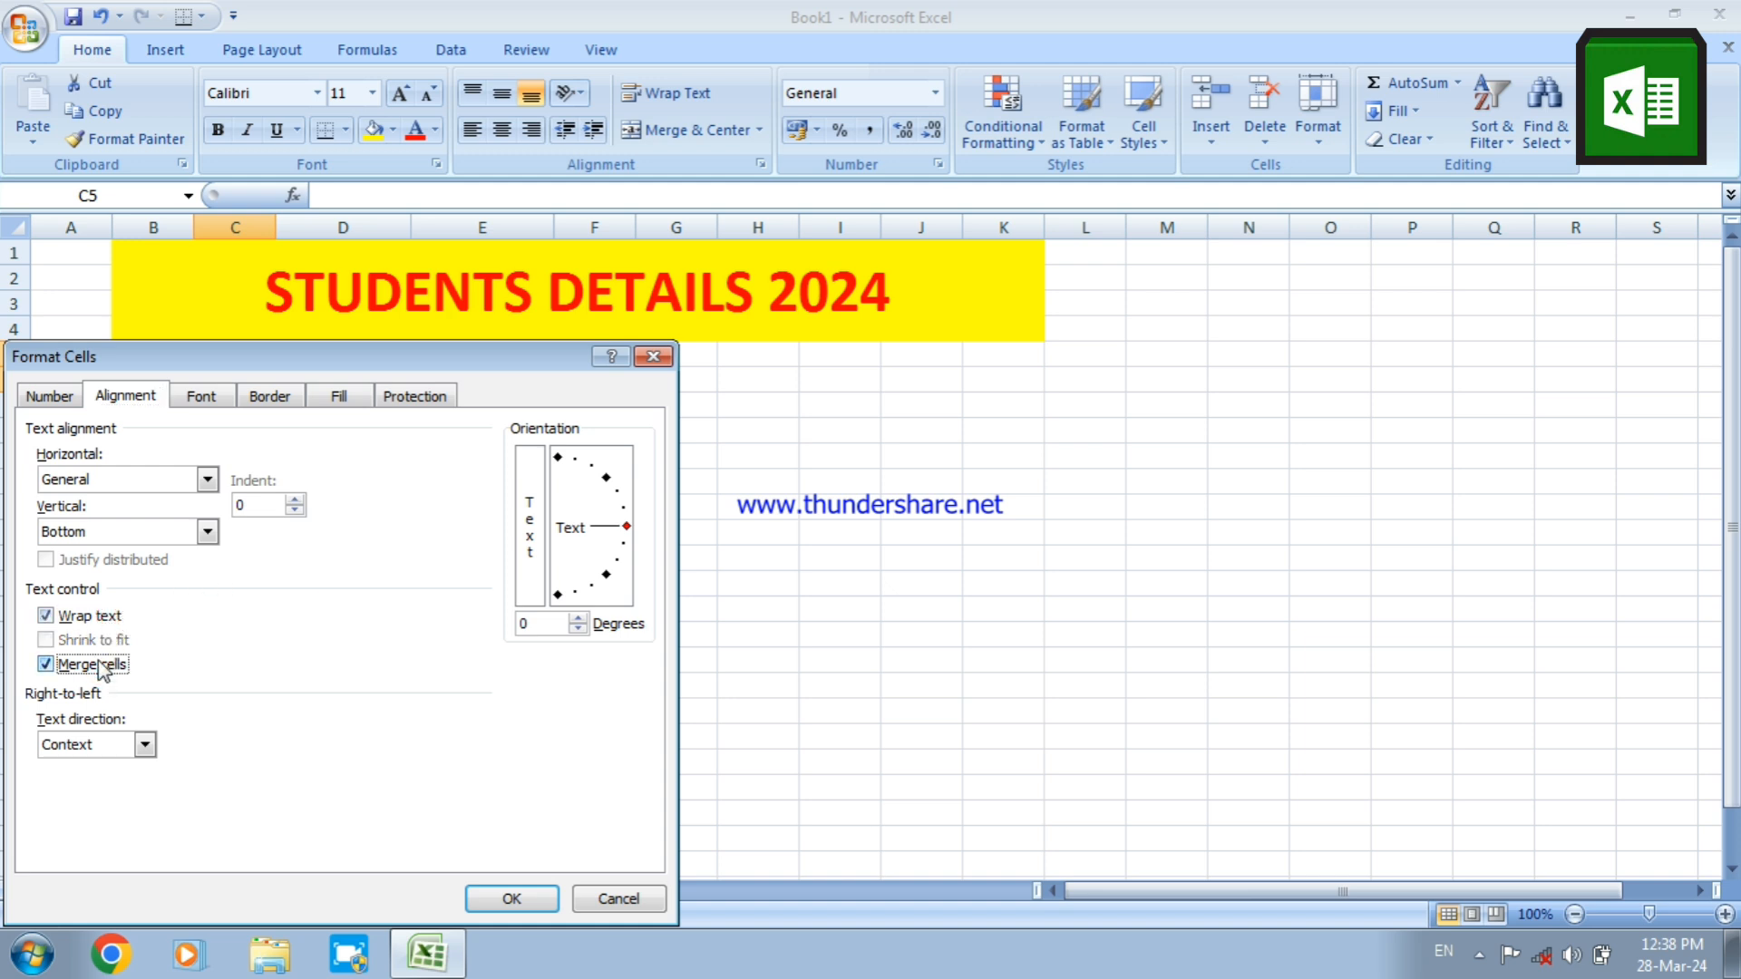
{"action": "left_click", "coordinate": [147, 538]}
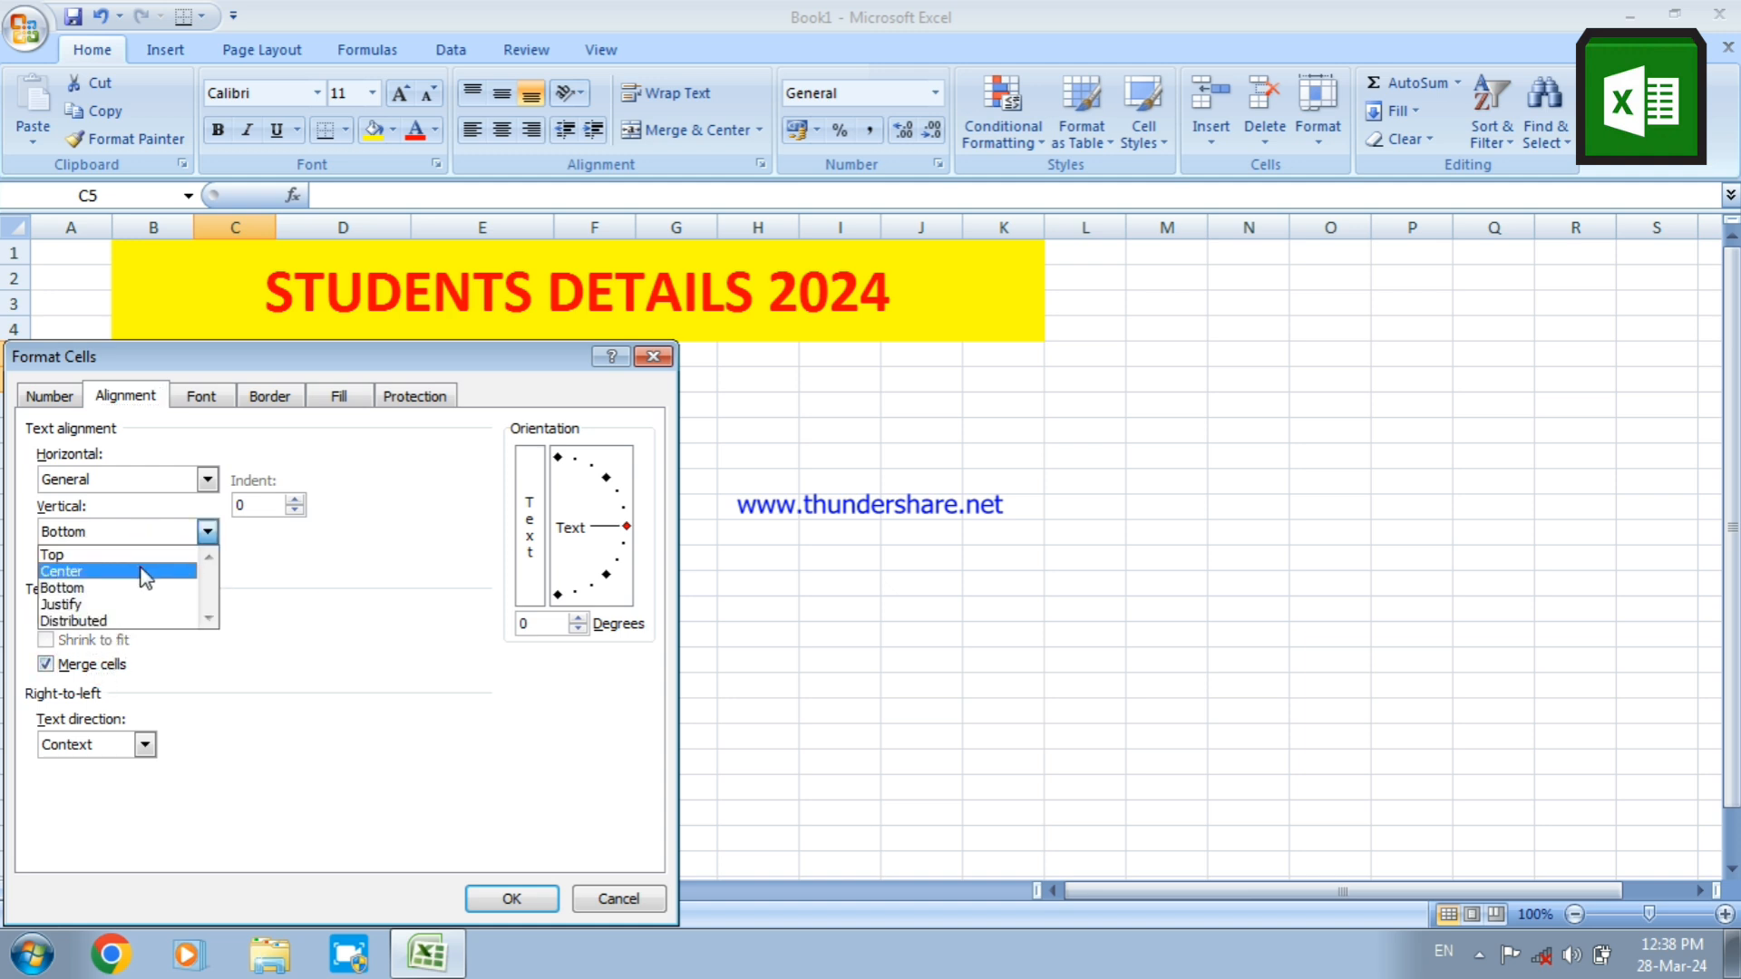
{"action": "left_click", "coordinate": [142, 571]}
{"action": "left_click", "coordinate": [175, 479]}
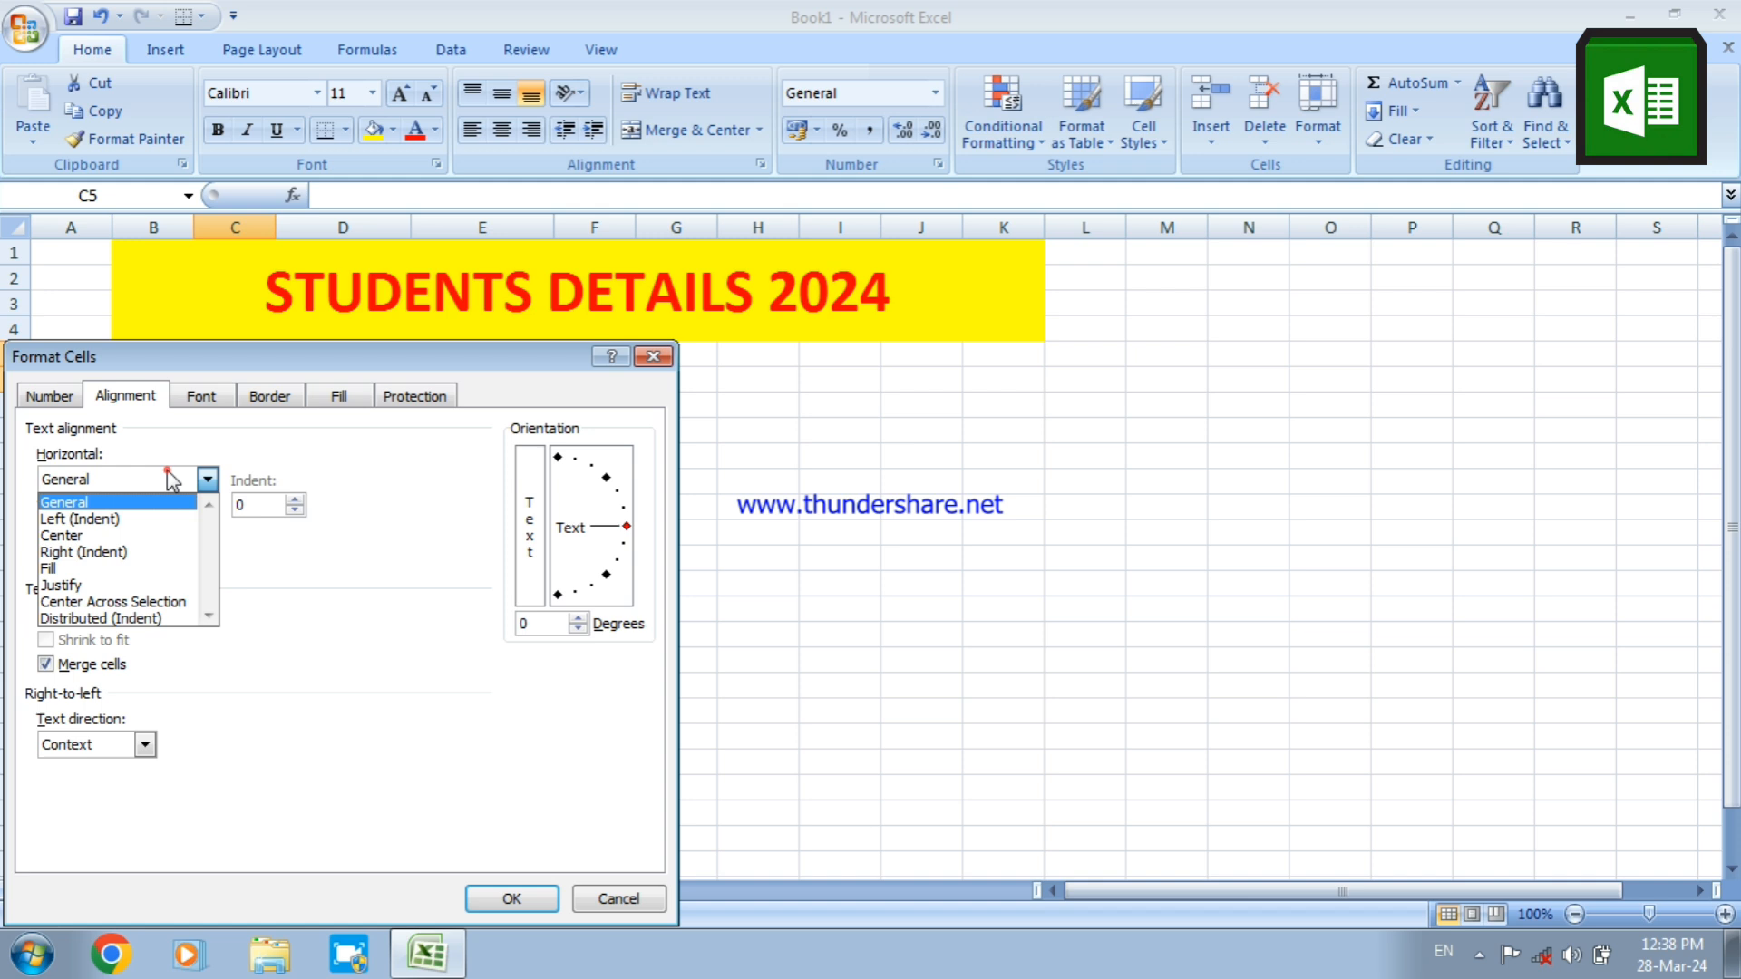
{"action": "left_click", "coordinate": [147, 535]}
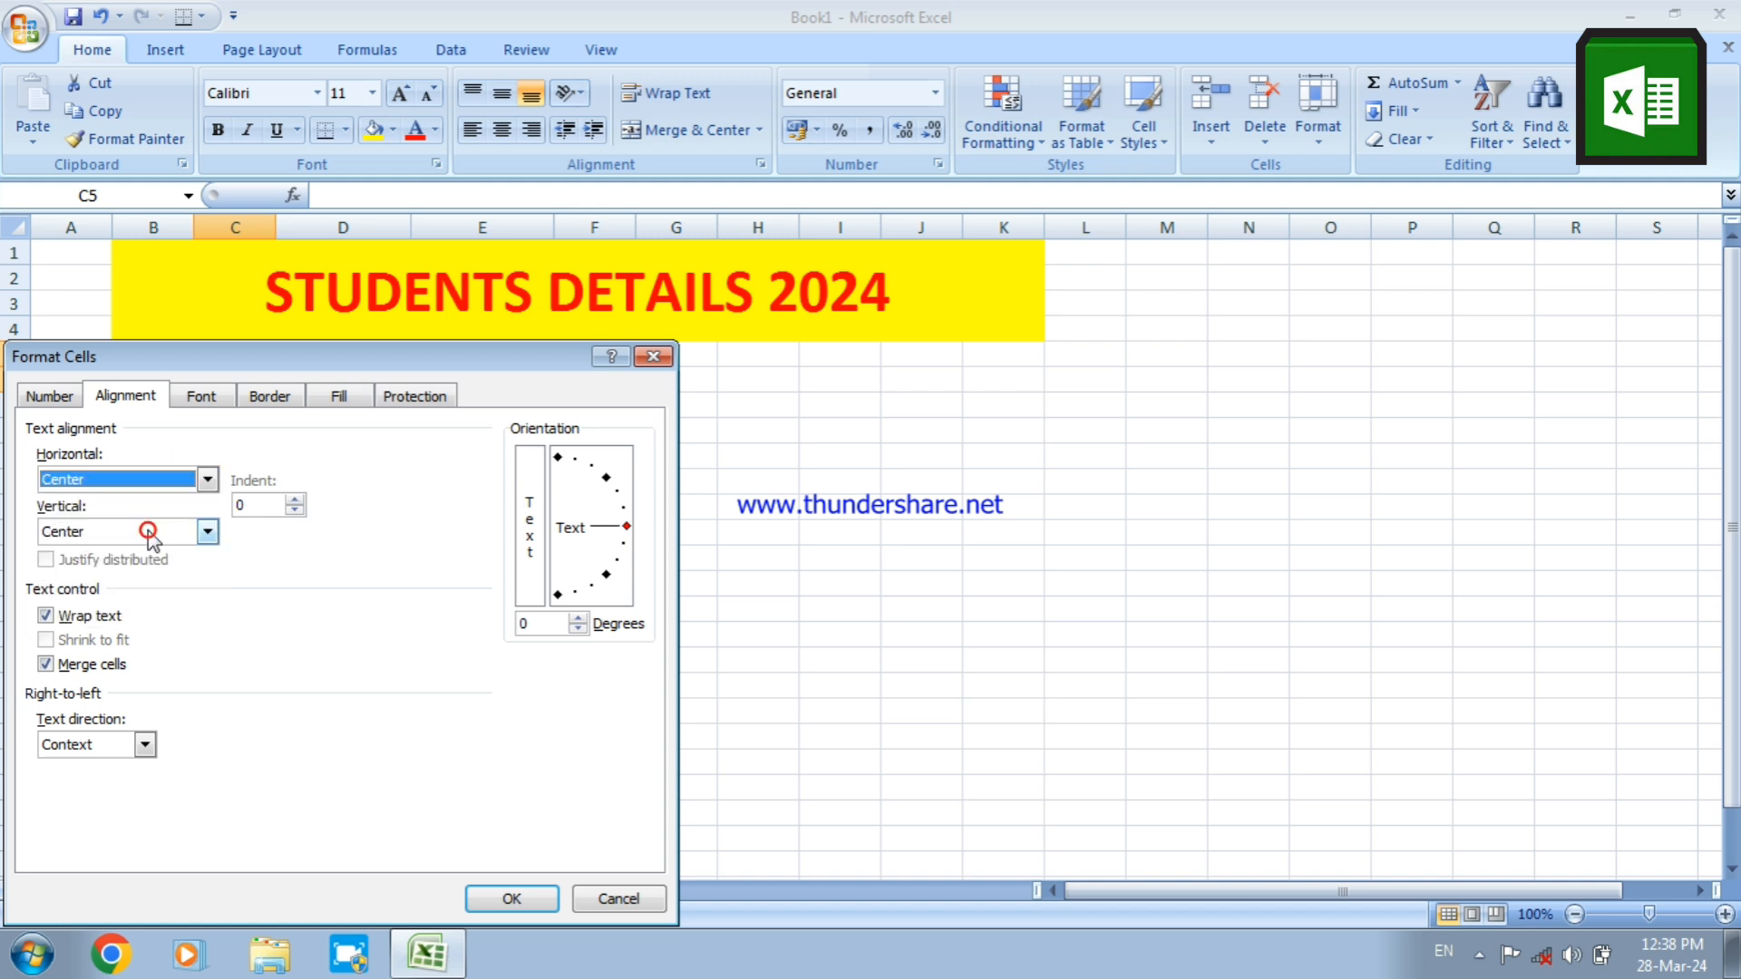
{"action": "left_click", "coordinate": [482, 893]}
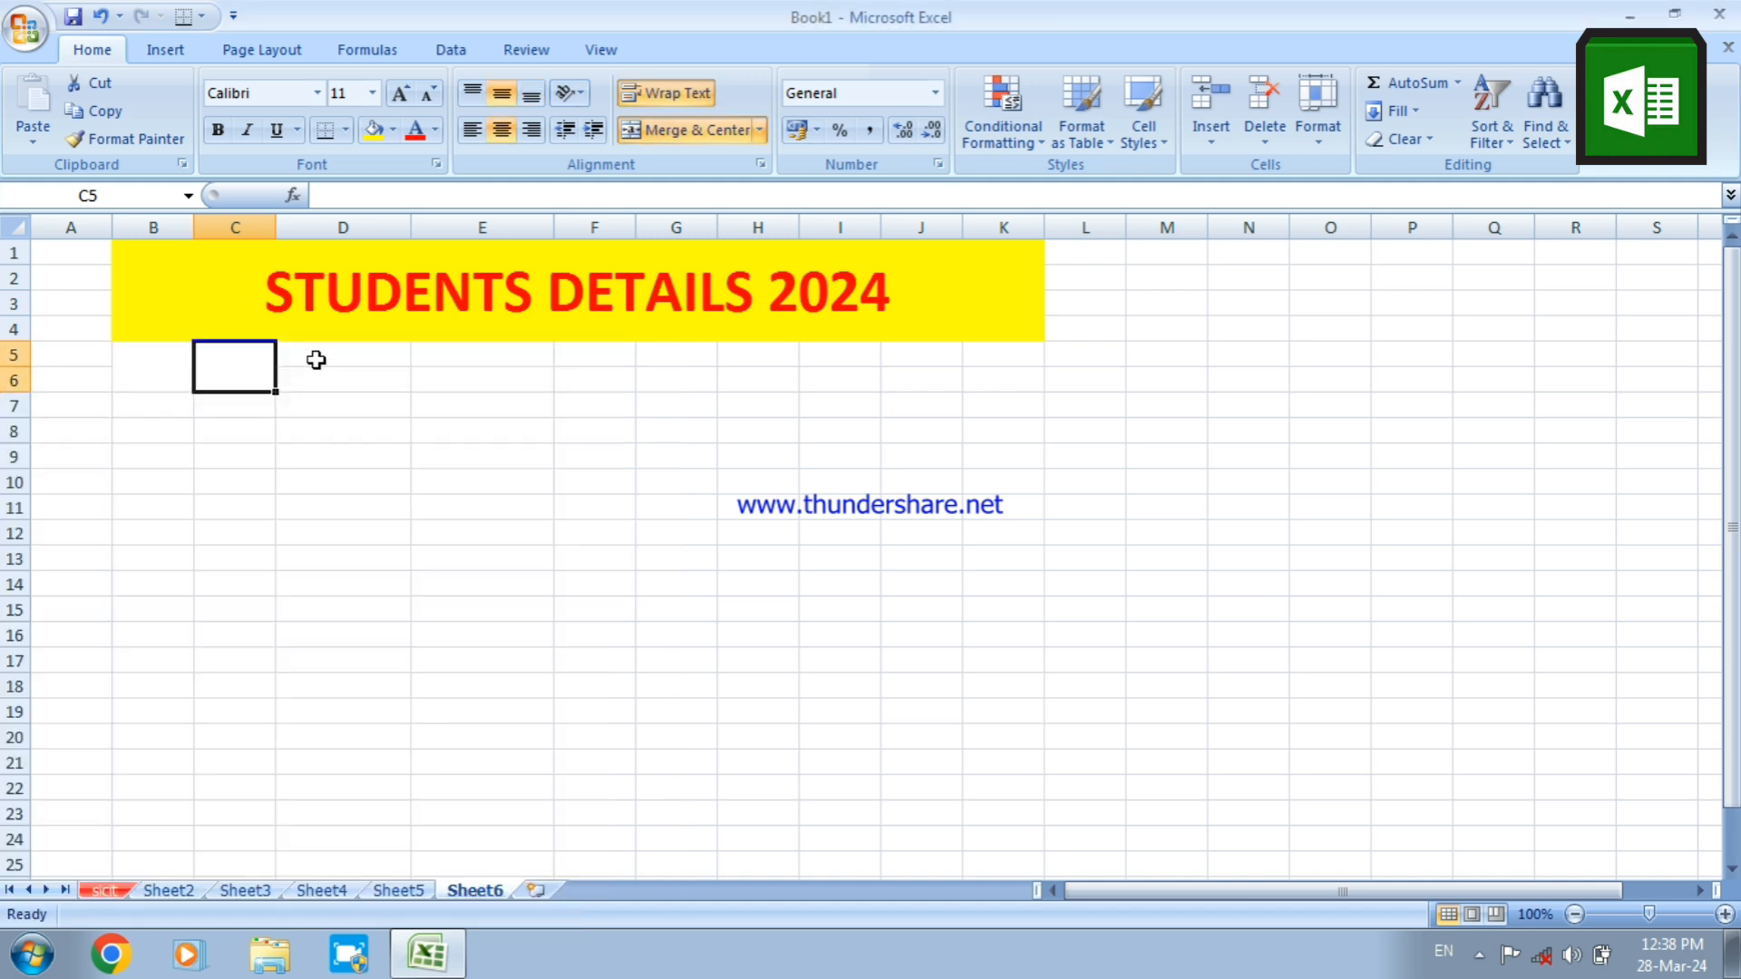
Merge cells D5:D6 with wrapped text and both horizontal and vertical alignment set to Center
{"action": "left_click_drag", "start_coordinate": [315, 355], "coordinate": [315, 372]}
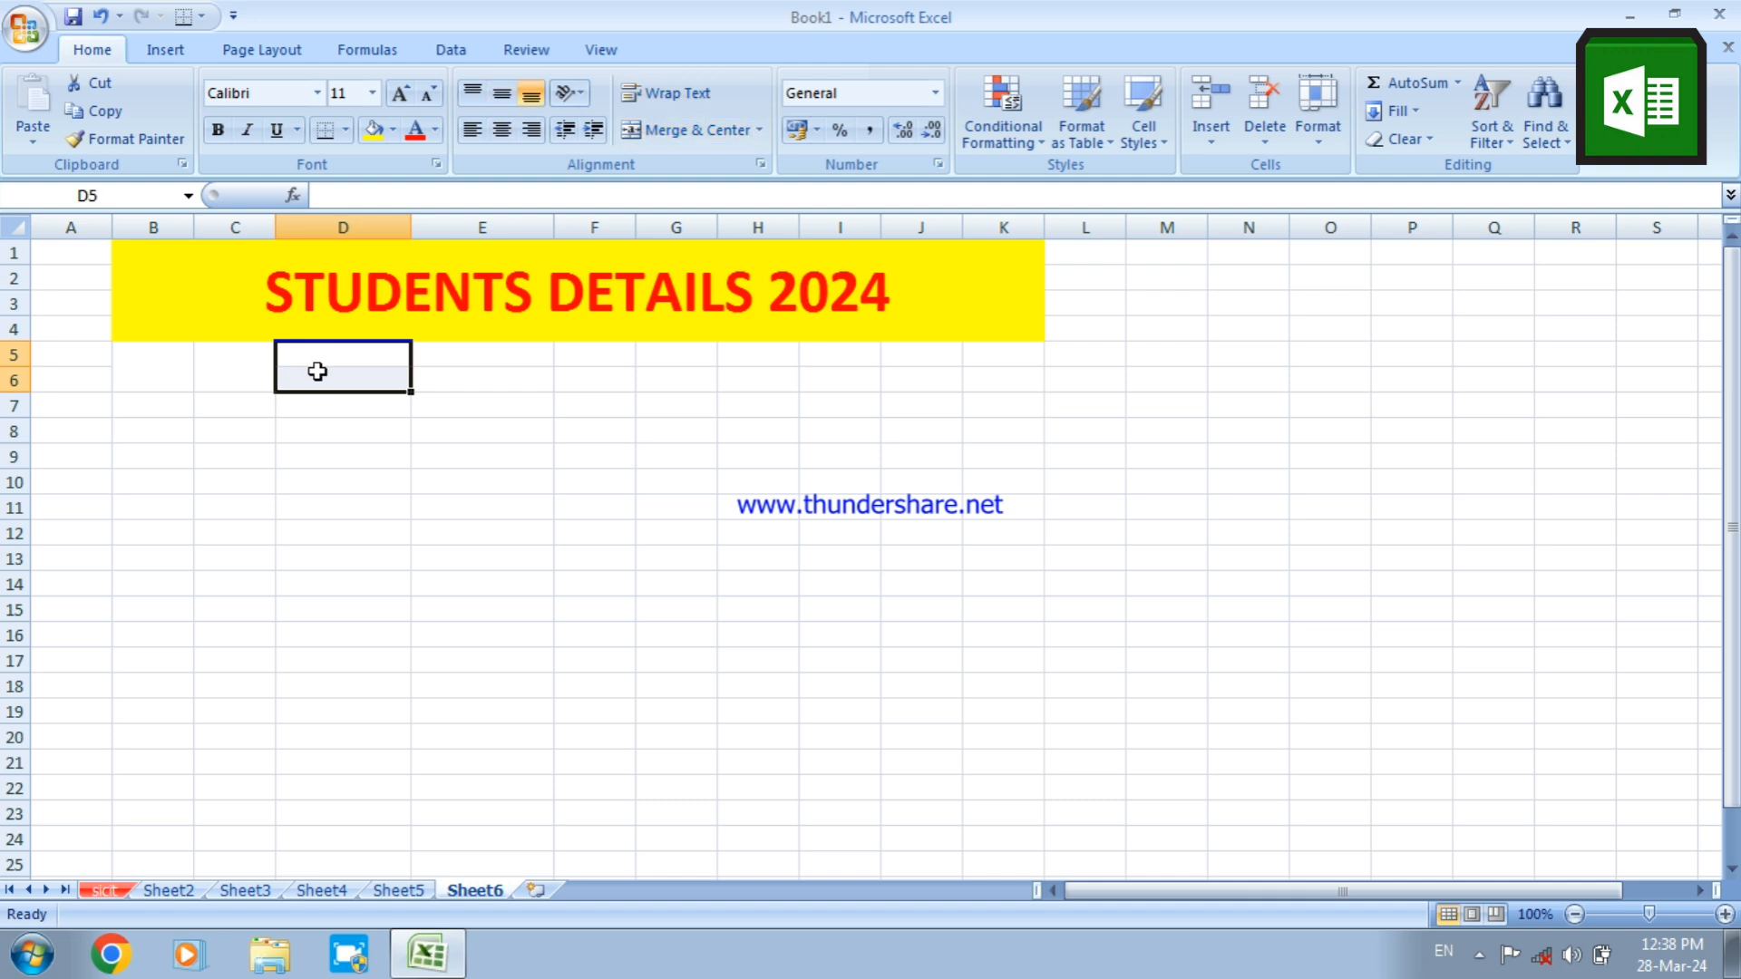
{"action": "right_click", "coordinate": [318, 372]}
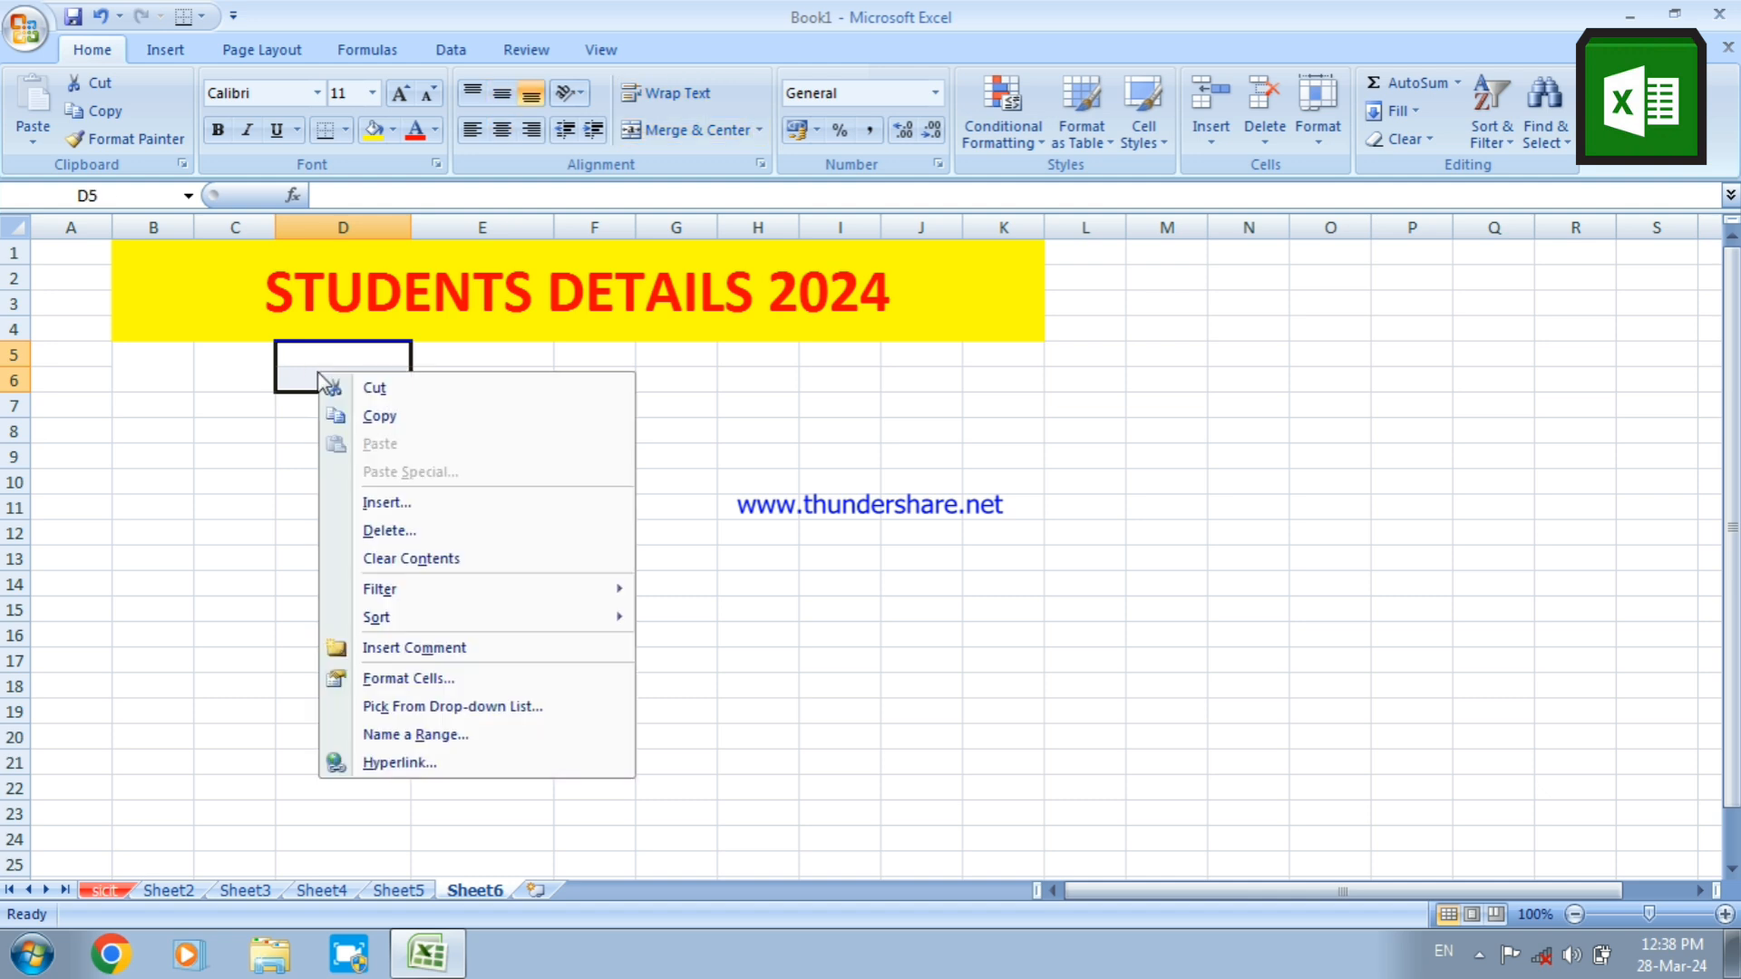
{"action": "left_click", "coordinate": [403, 677]}
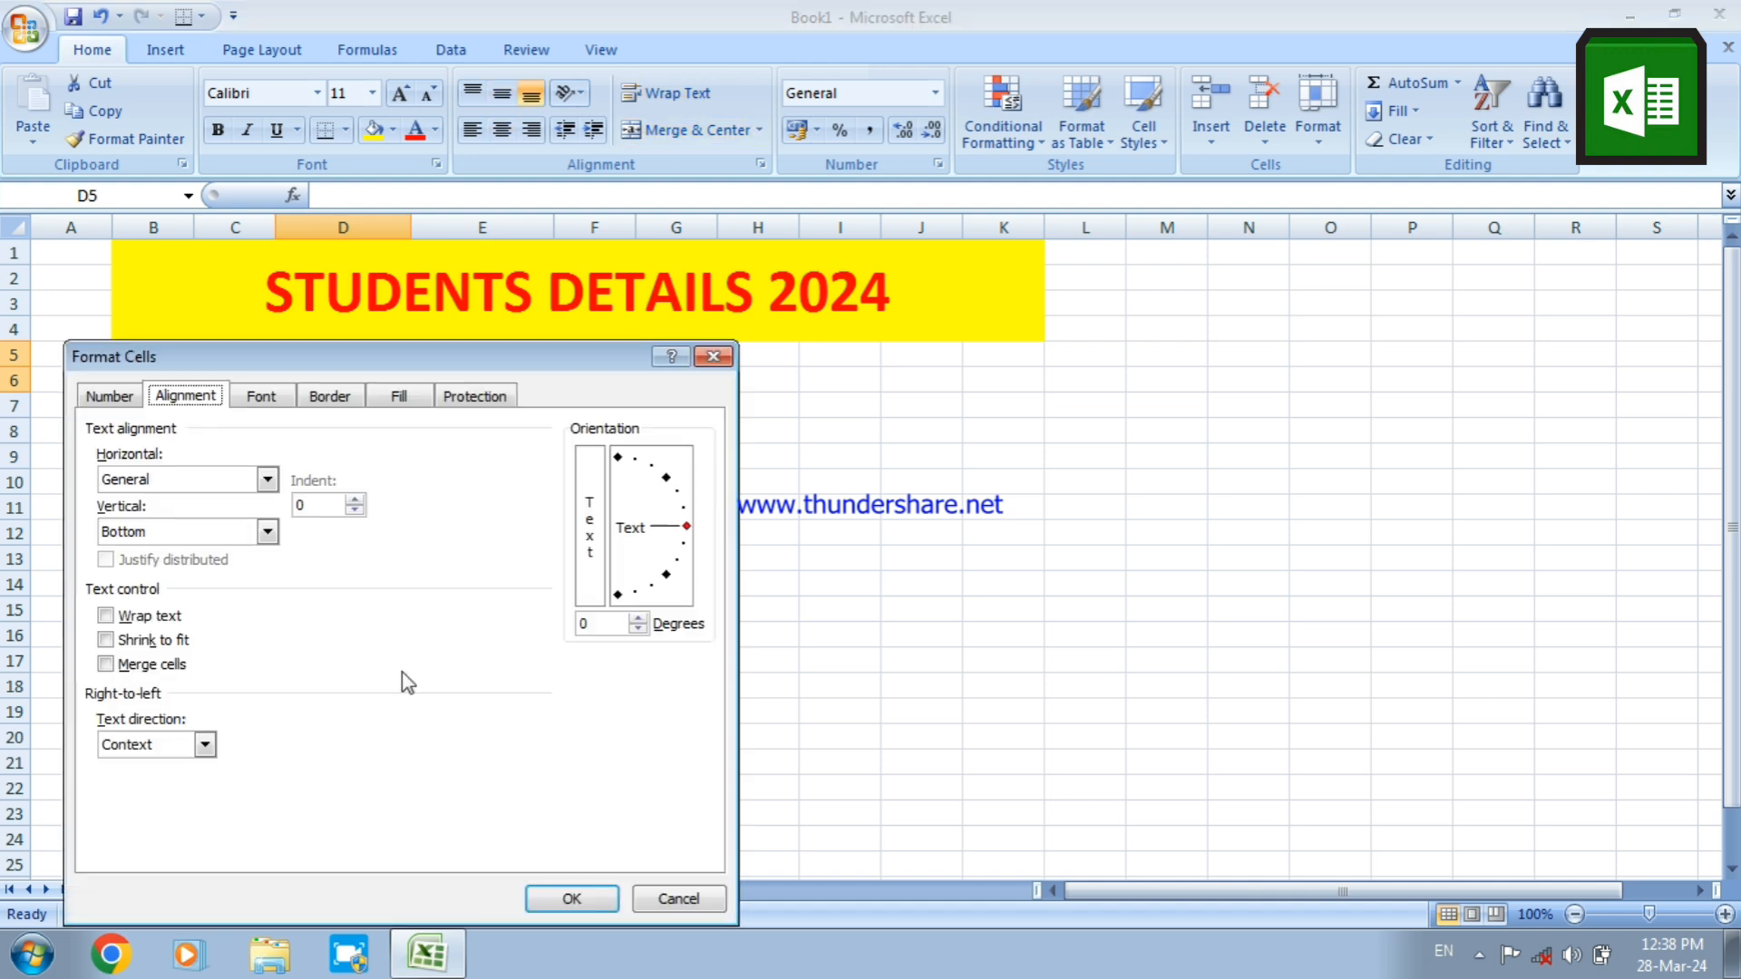
{"action": "left_click", "coordinate": [191, 489]}
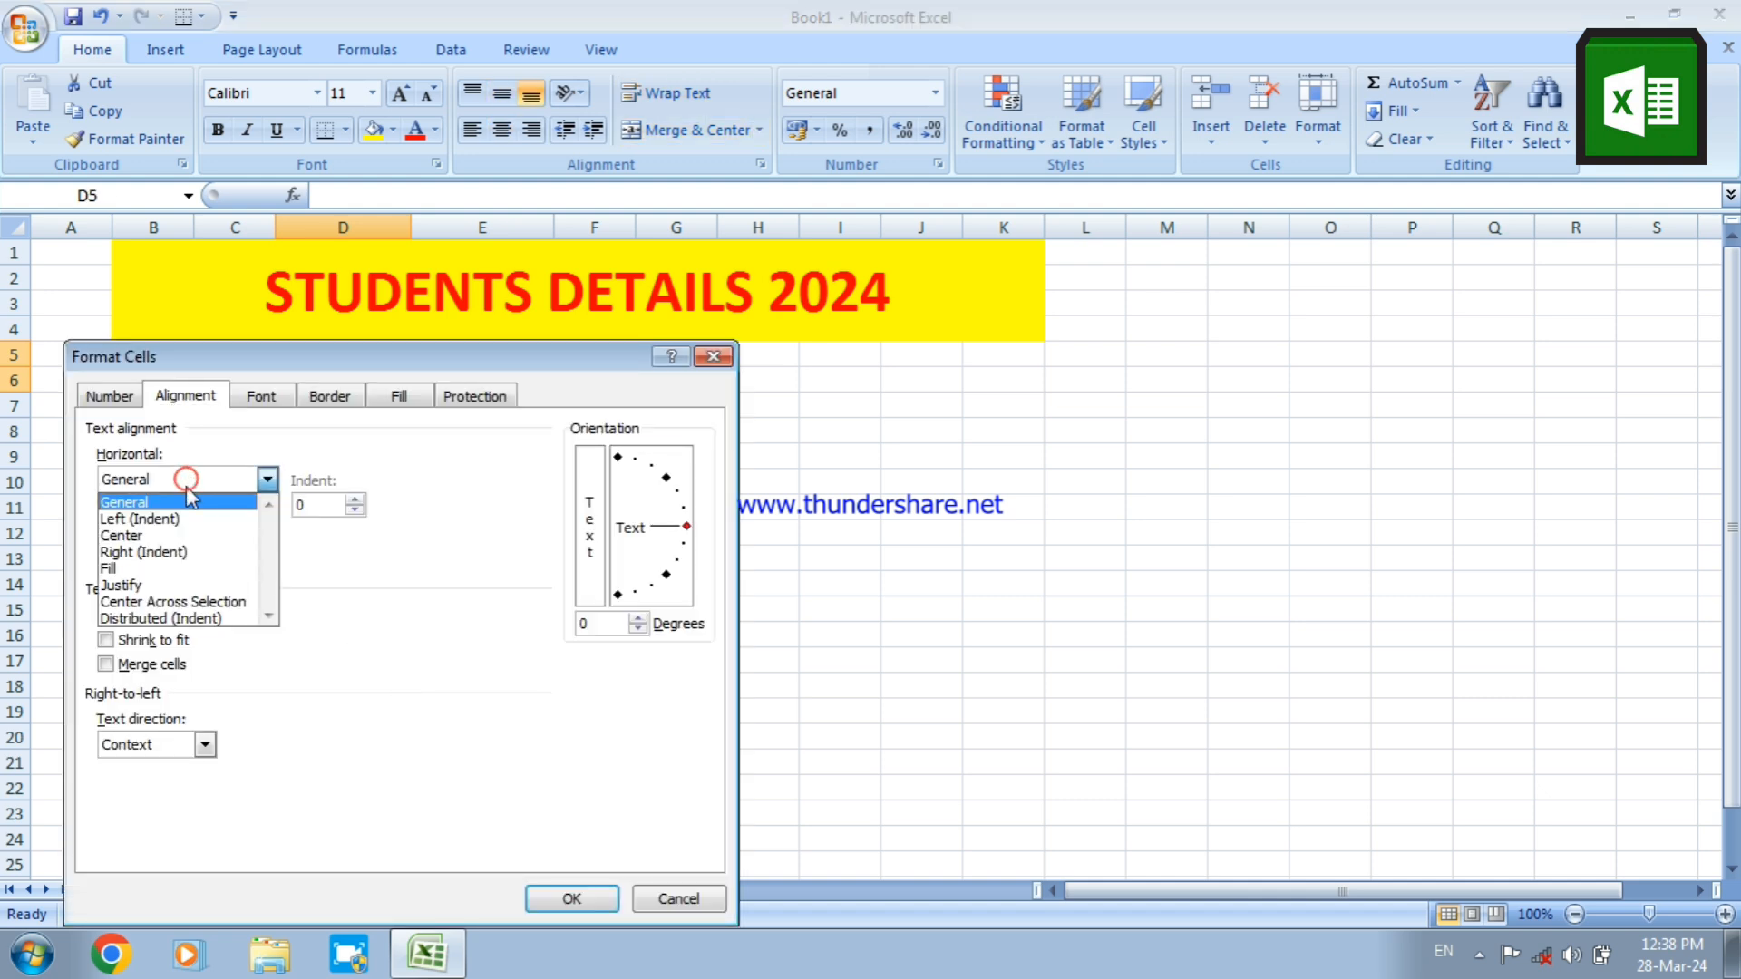
{"action": "left_click", "coordinate": [181, 536]}
{"action": "left_click", "coordinate": [177, 537]}
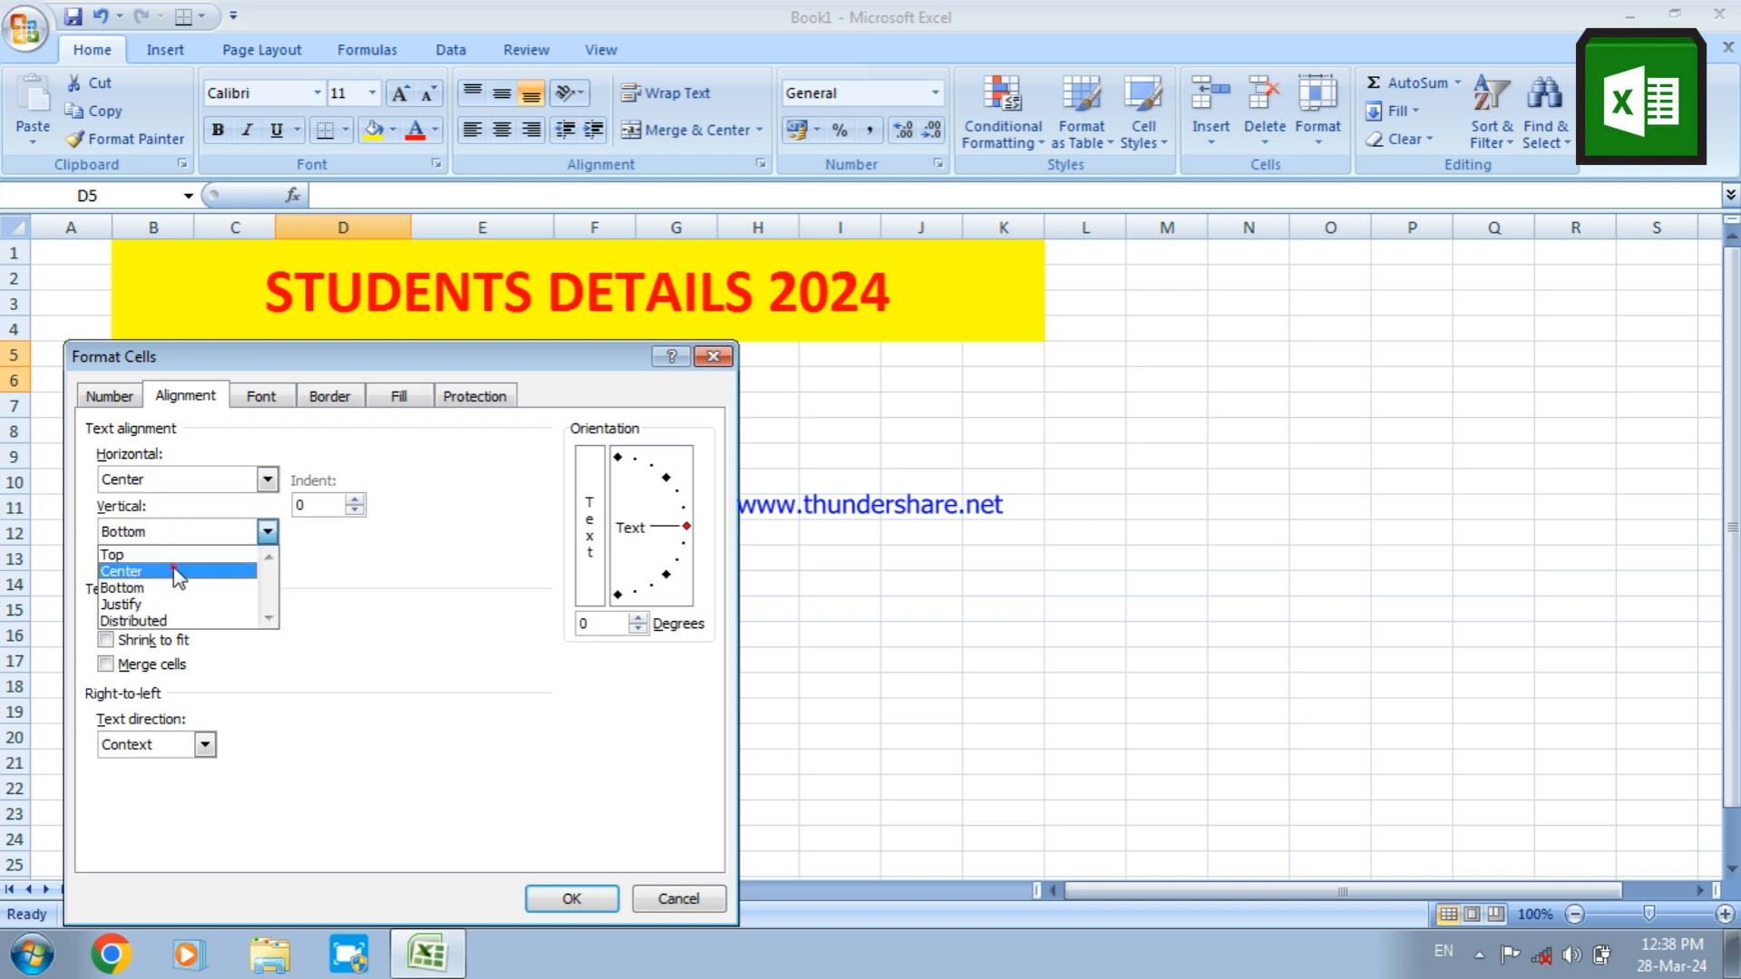
{"action": "left_click", "coordinate": [177, 571]}
{"action": "left_click", "coordinate": [140, 616]}
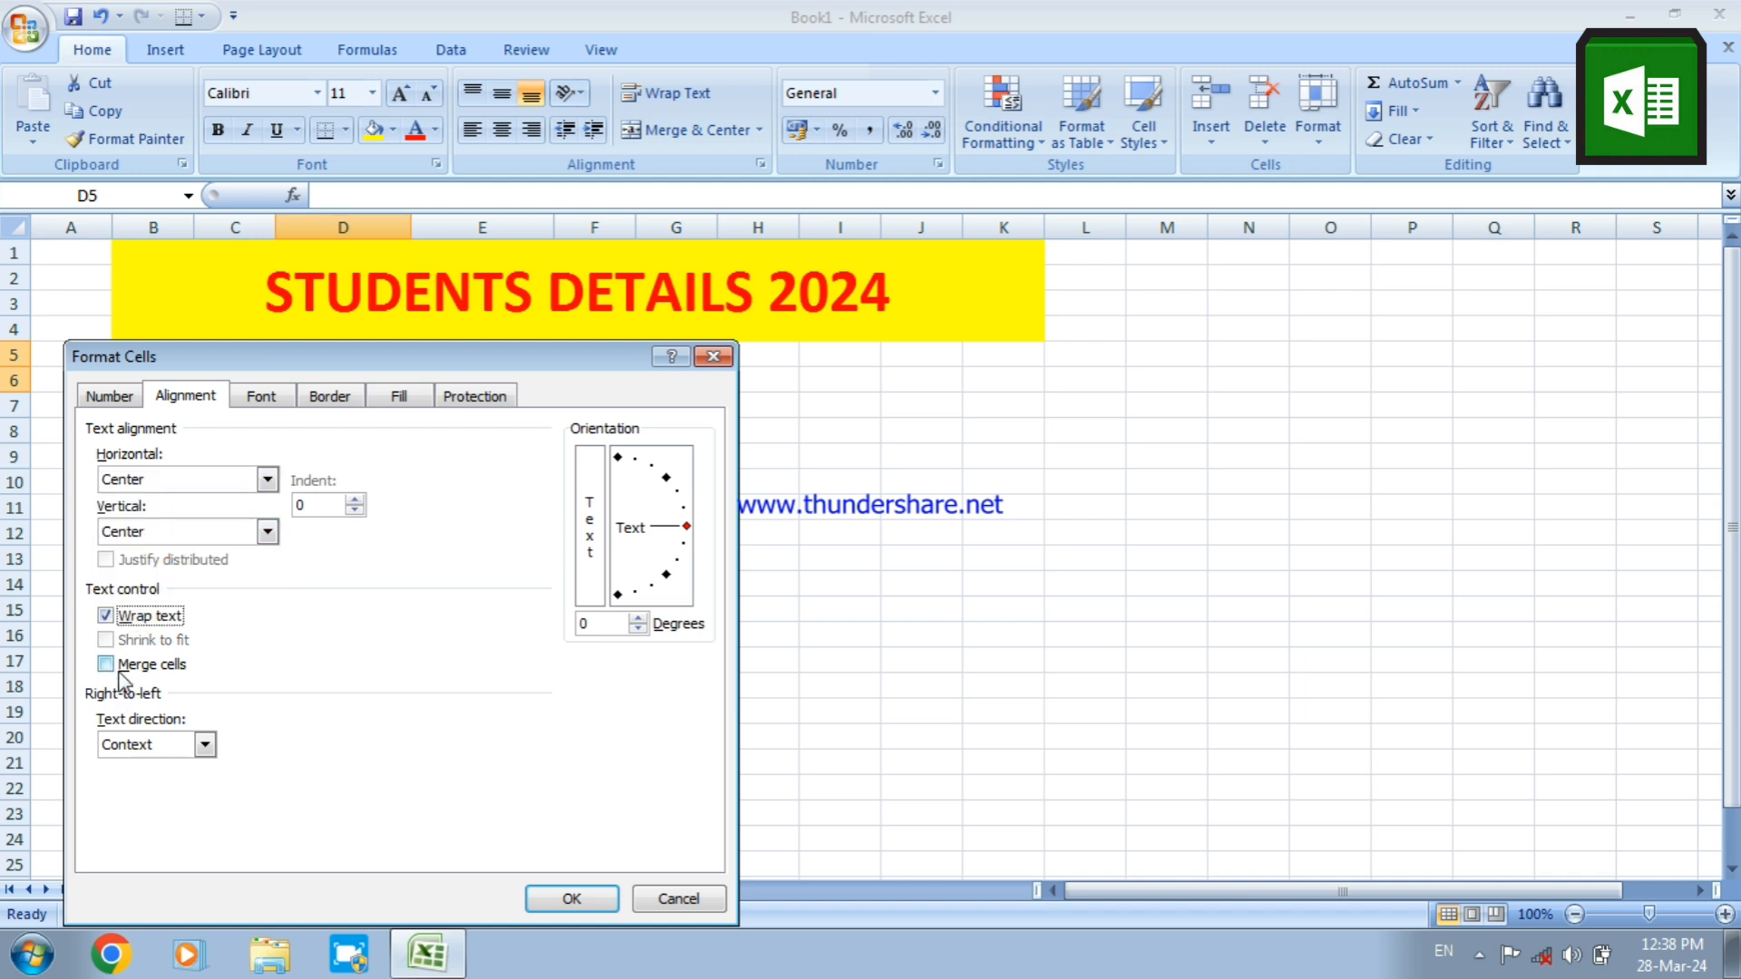
{"action": "left_click", "coordinate": [121, 671]}
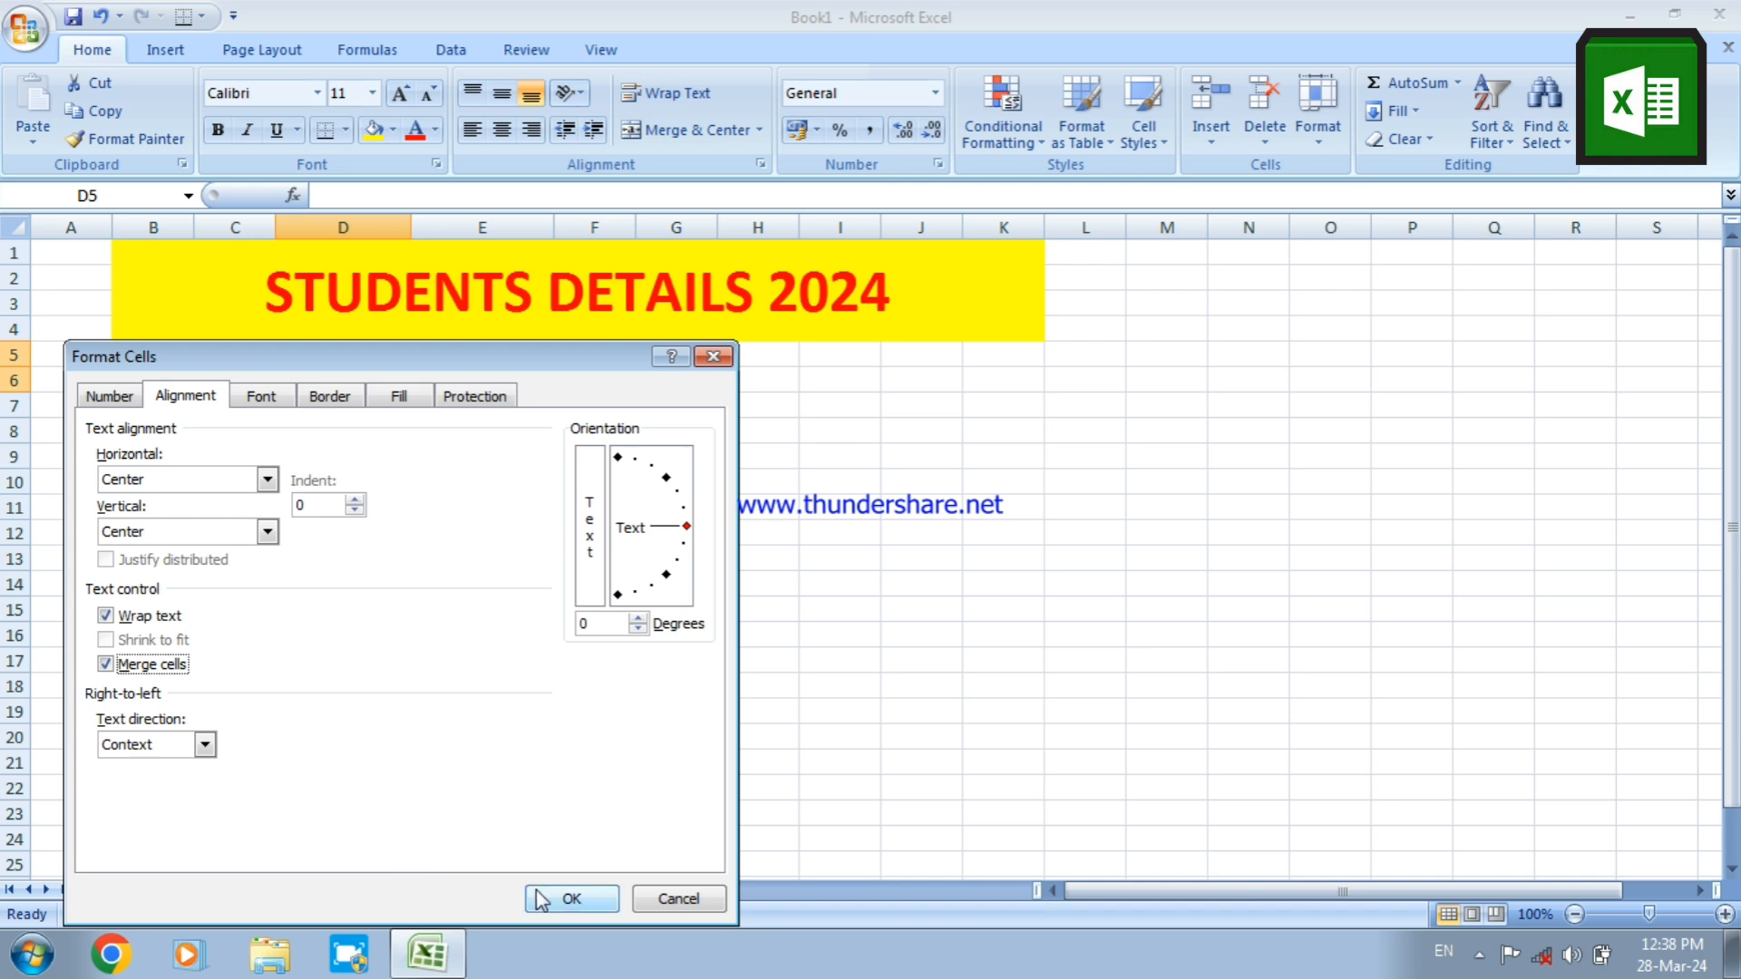
{"action": "left_click", "coordinate": [570, 899]}
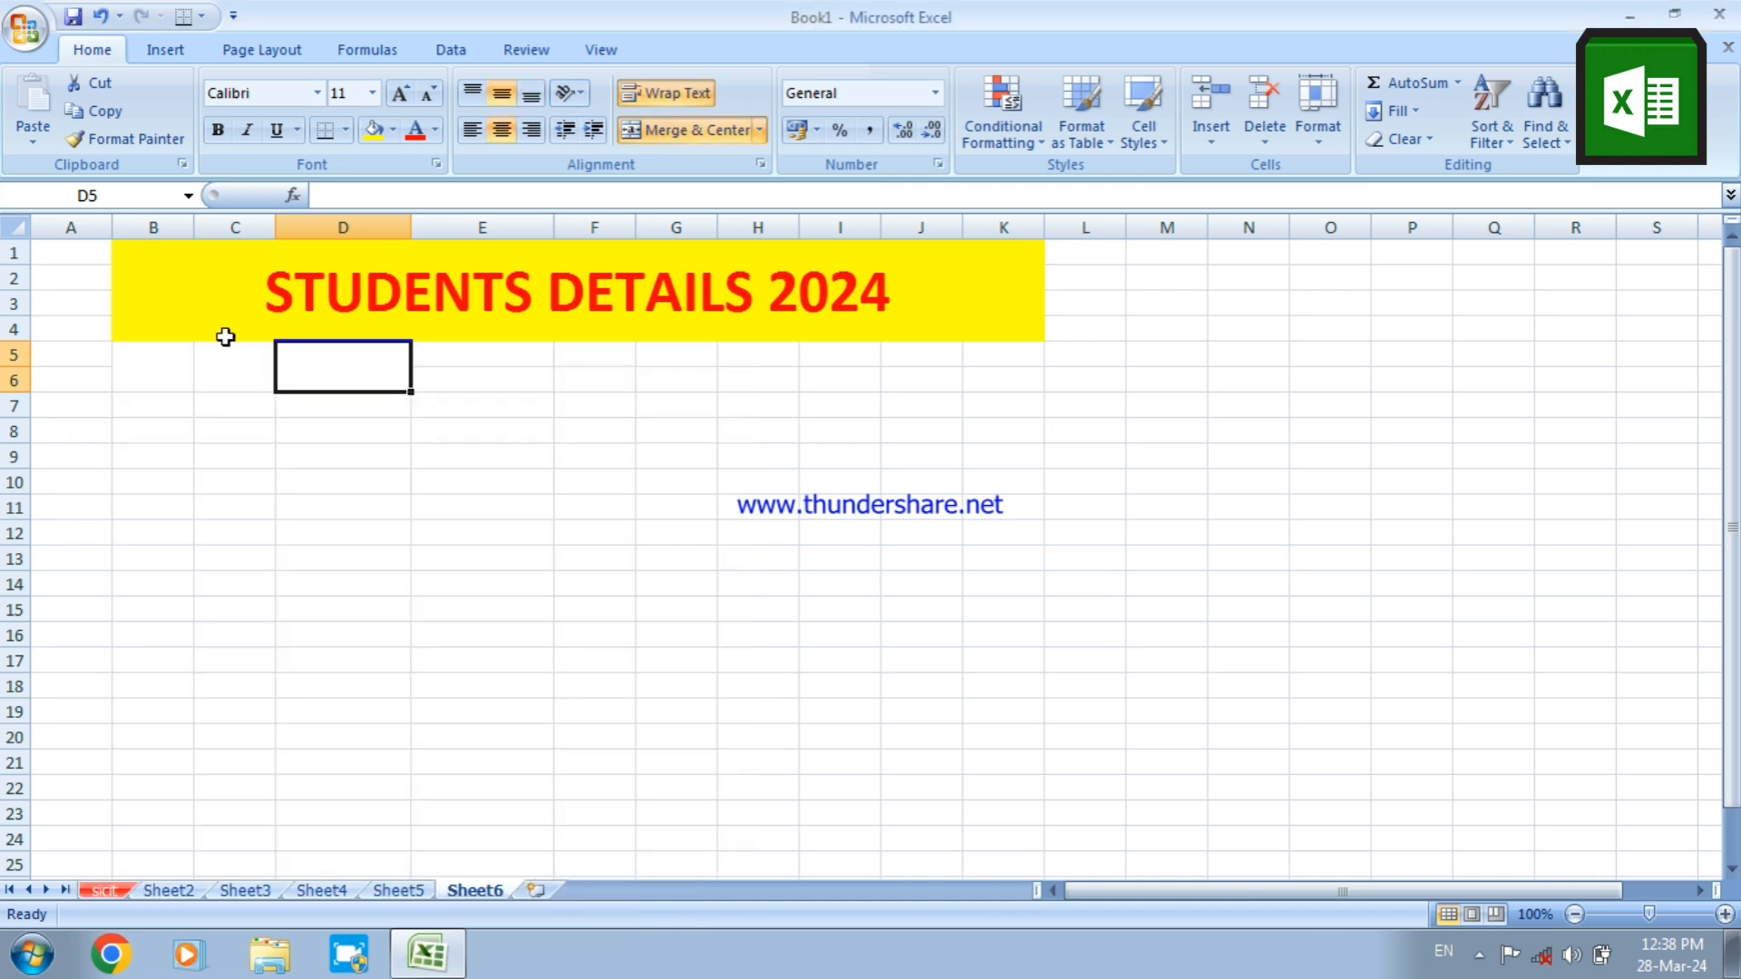
{"action": "left_click", "coordinate": [181, 367]}
{"action": "left_click", "coordinate": [224, 370]}
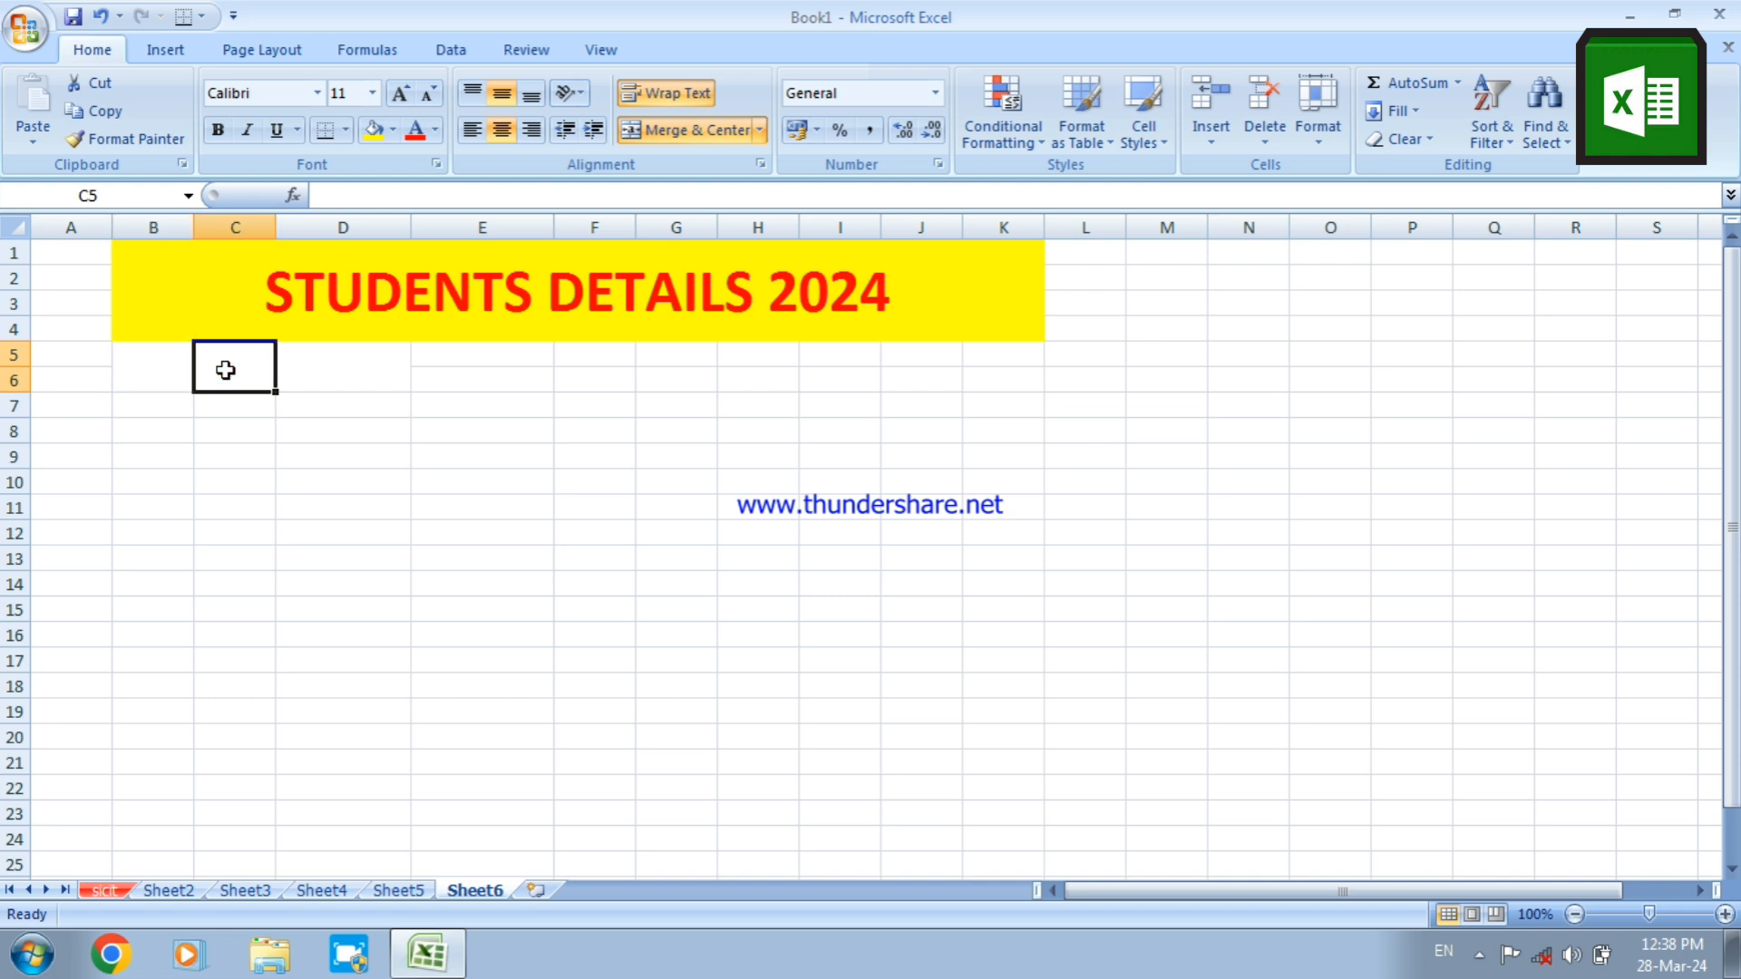
{"action": "left_click", "coordinate": [311, 386]}
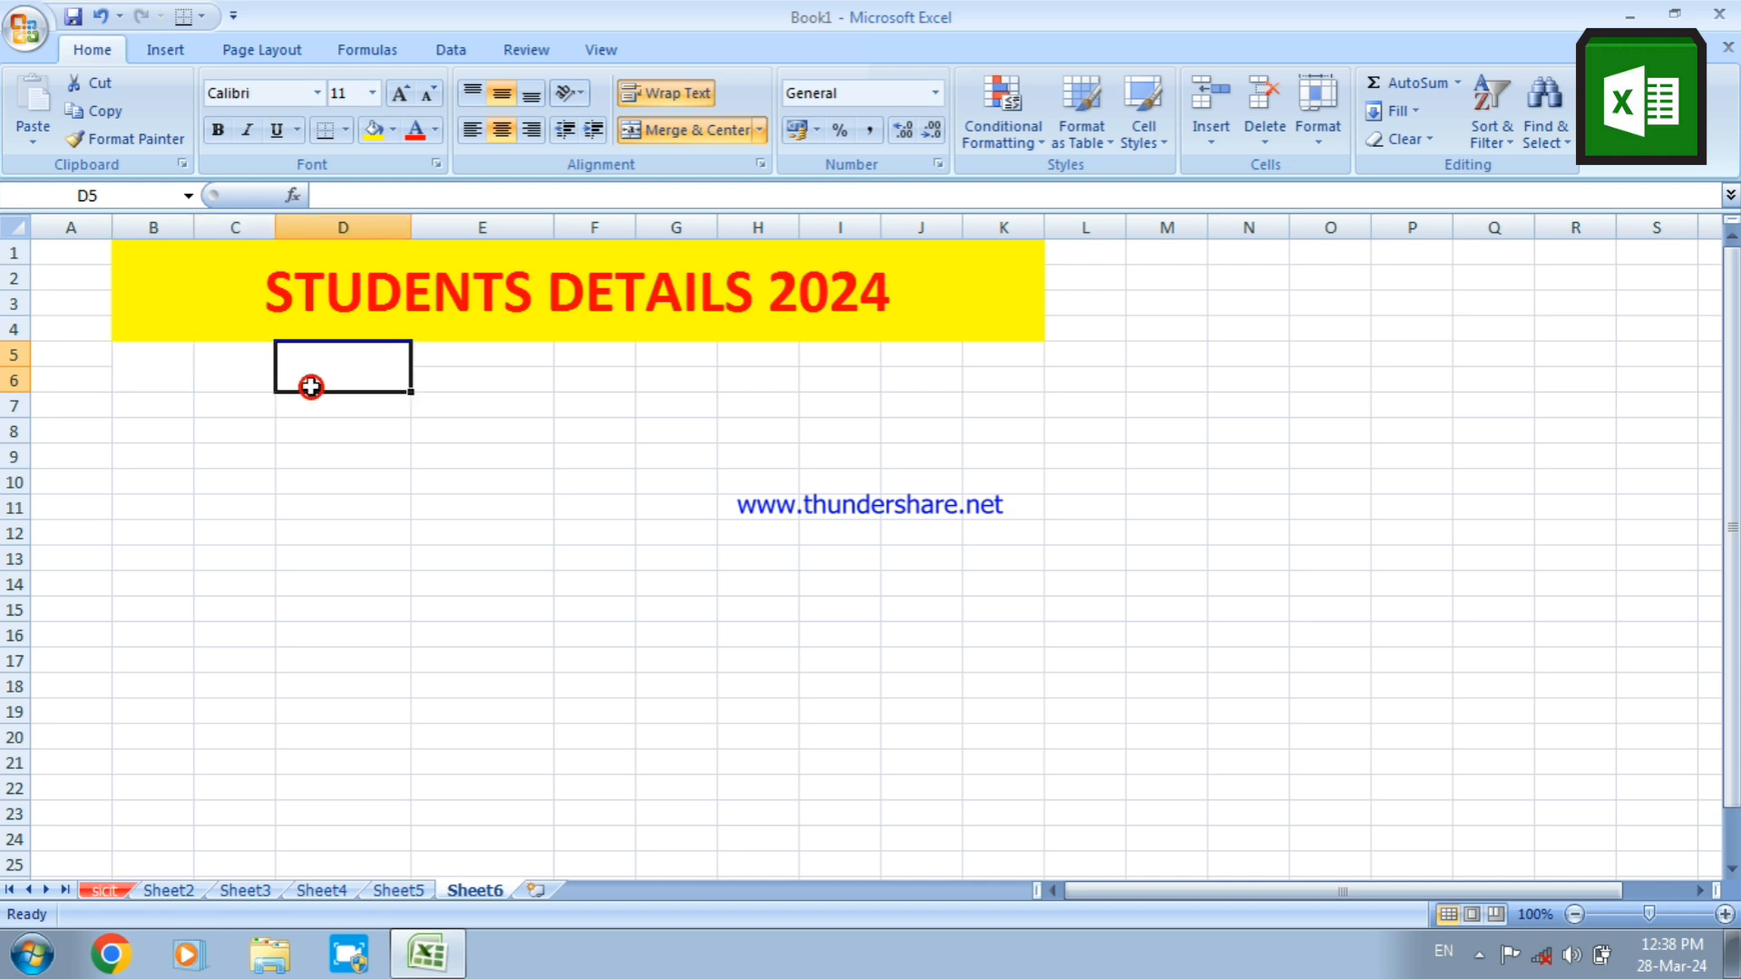
Set the horizontal and vertical text alignment of cells E5:F5 to Center
{"action": "left_click", "coordinate": [472, 352]}
{"action": "left_click_drag", "start_coordinate": [511, 352], "coordinate": [561, 355]}
{"action": "right_click", "coordinate": [562, 354]}
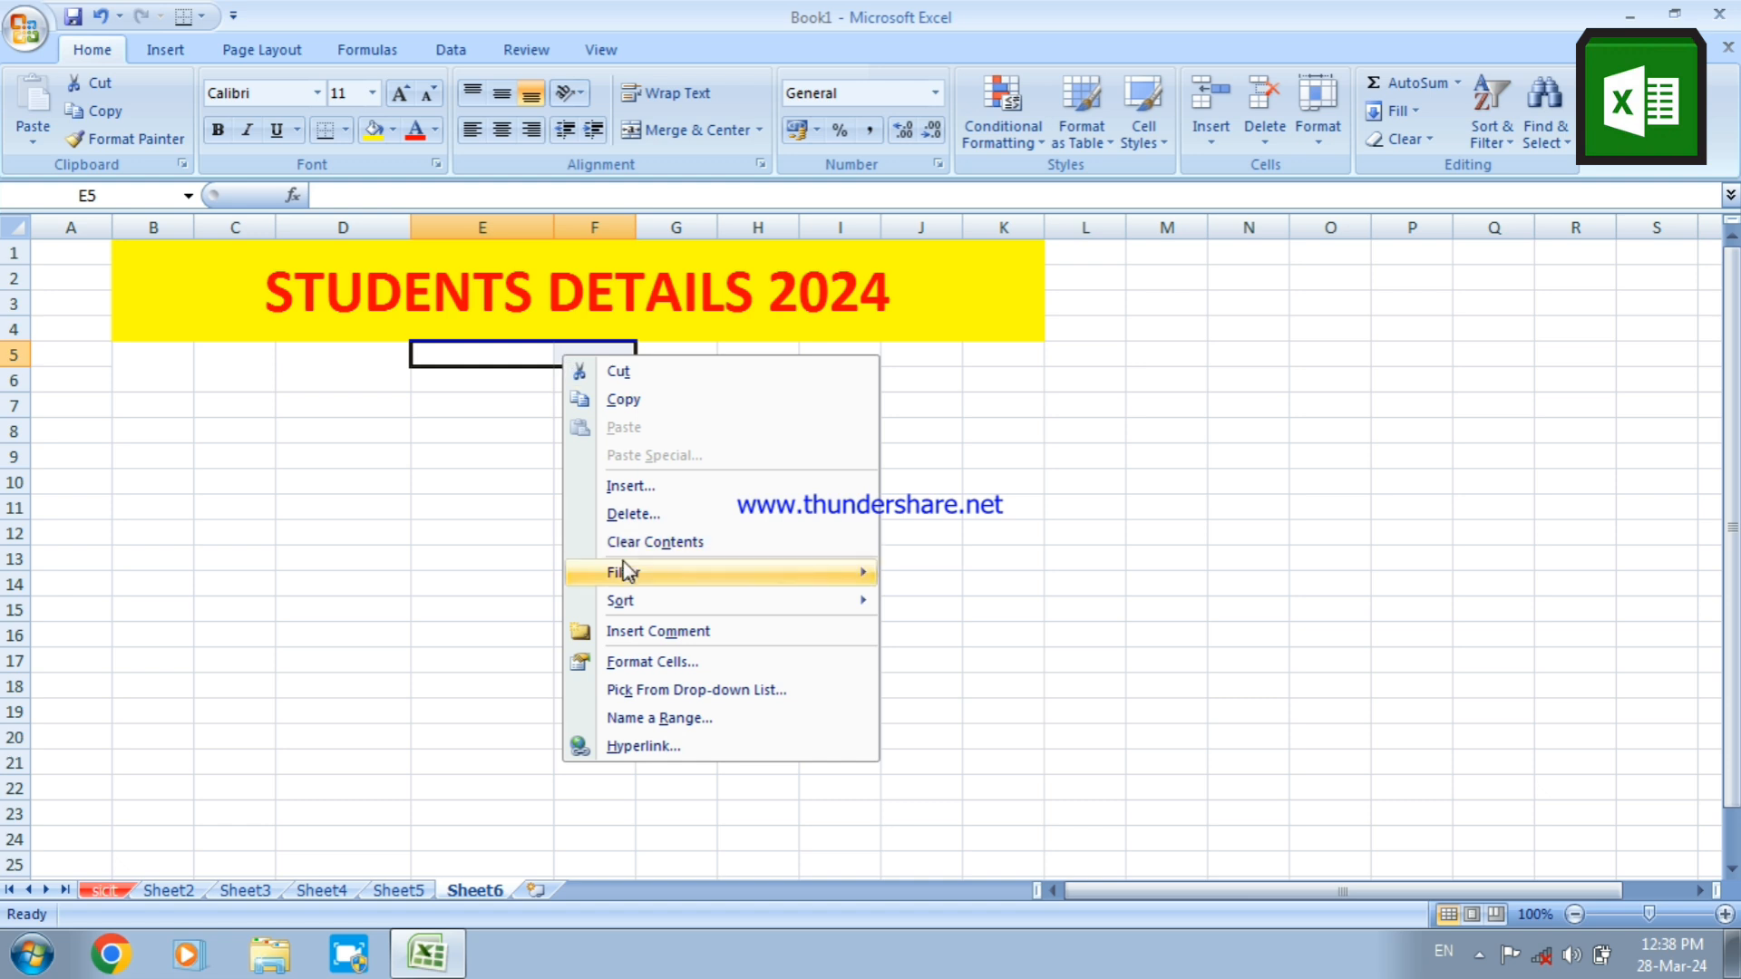
{"action": "left_click", "coordinate": [638, 667]}
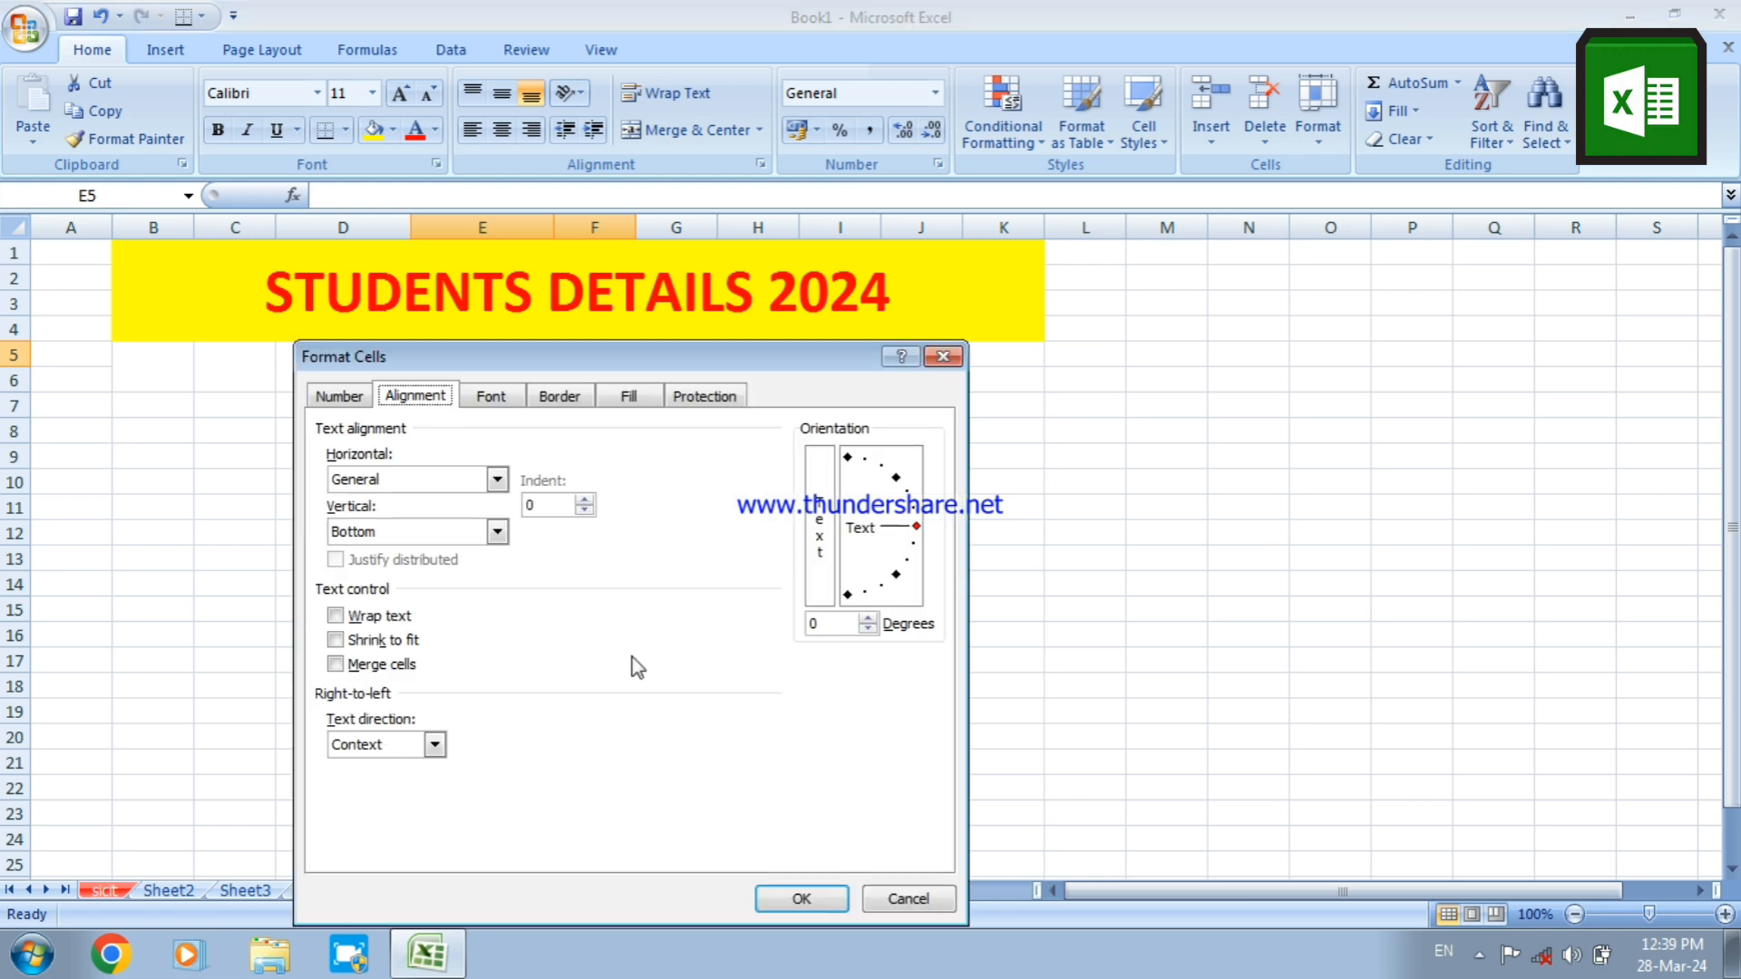
{"action": "left_click", "coordinate": [439, 531]}
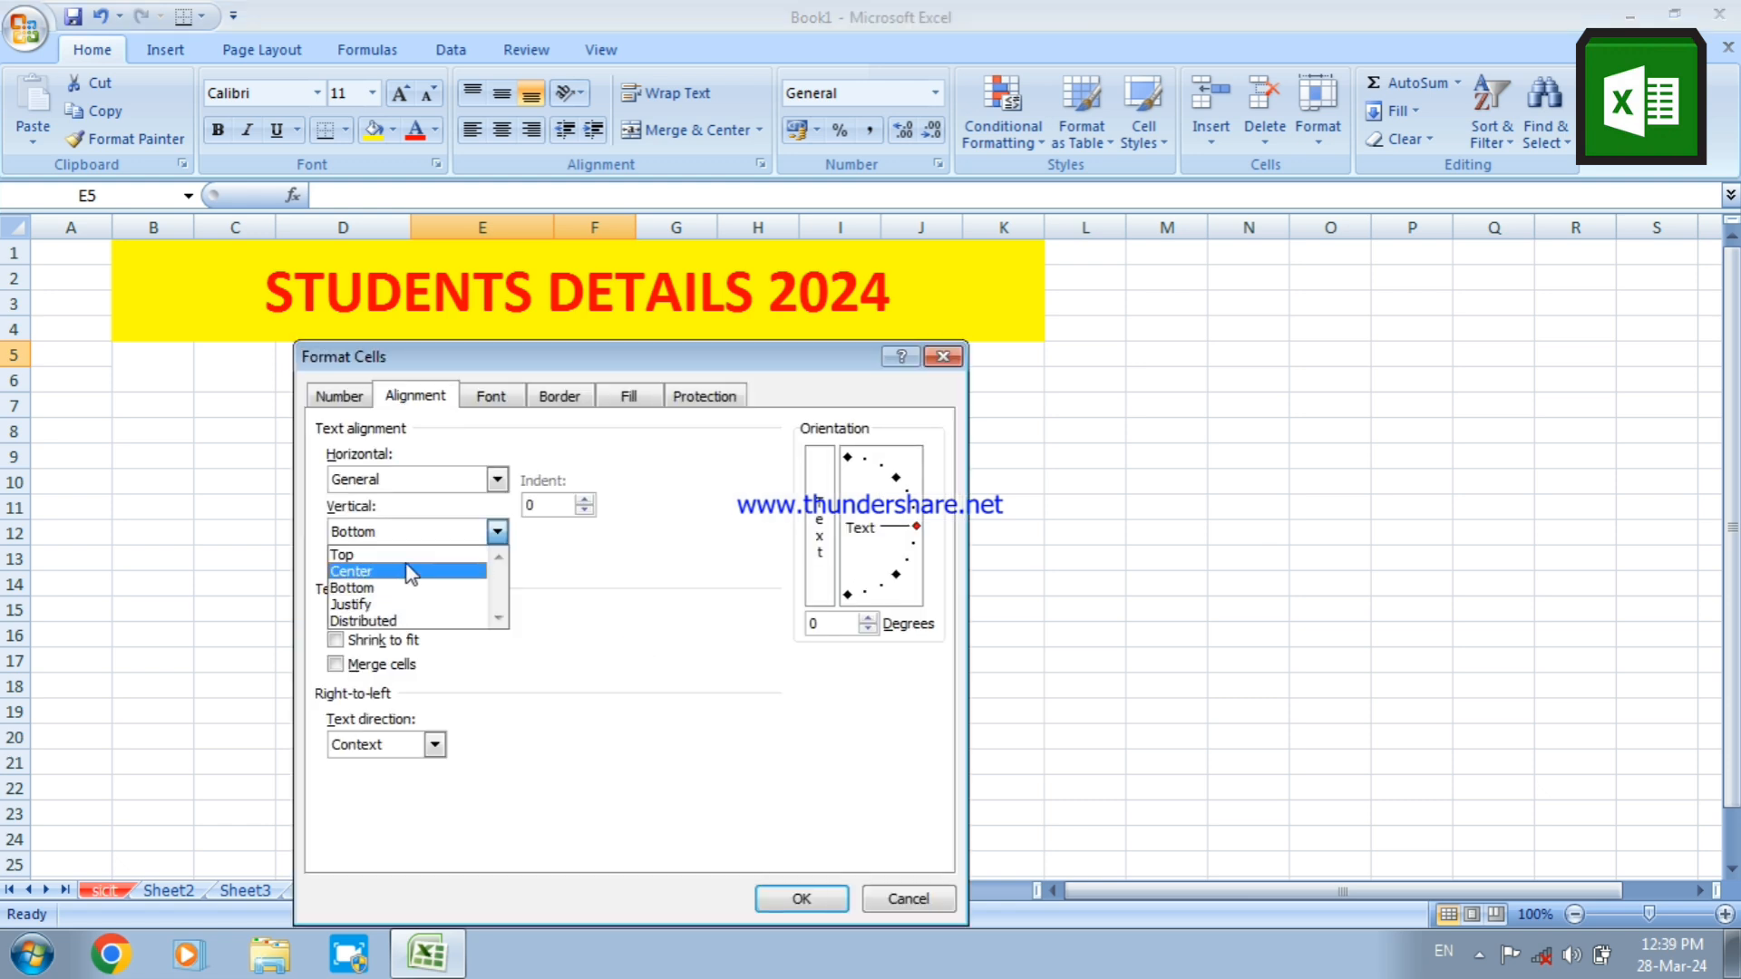
{"action": "left_click", "coordinate": [405, 563]}
{"action": "left_click", "coordinate": [392, 481]}
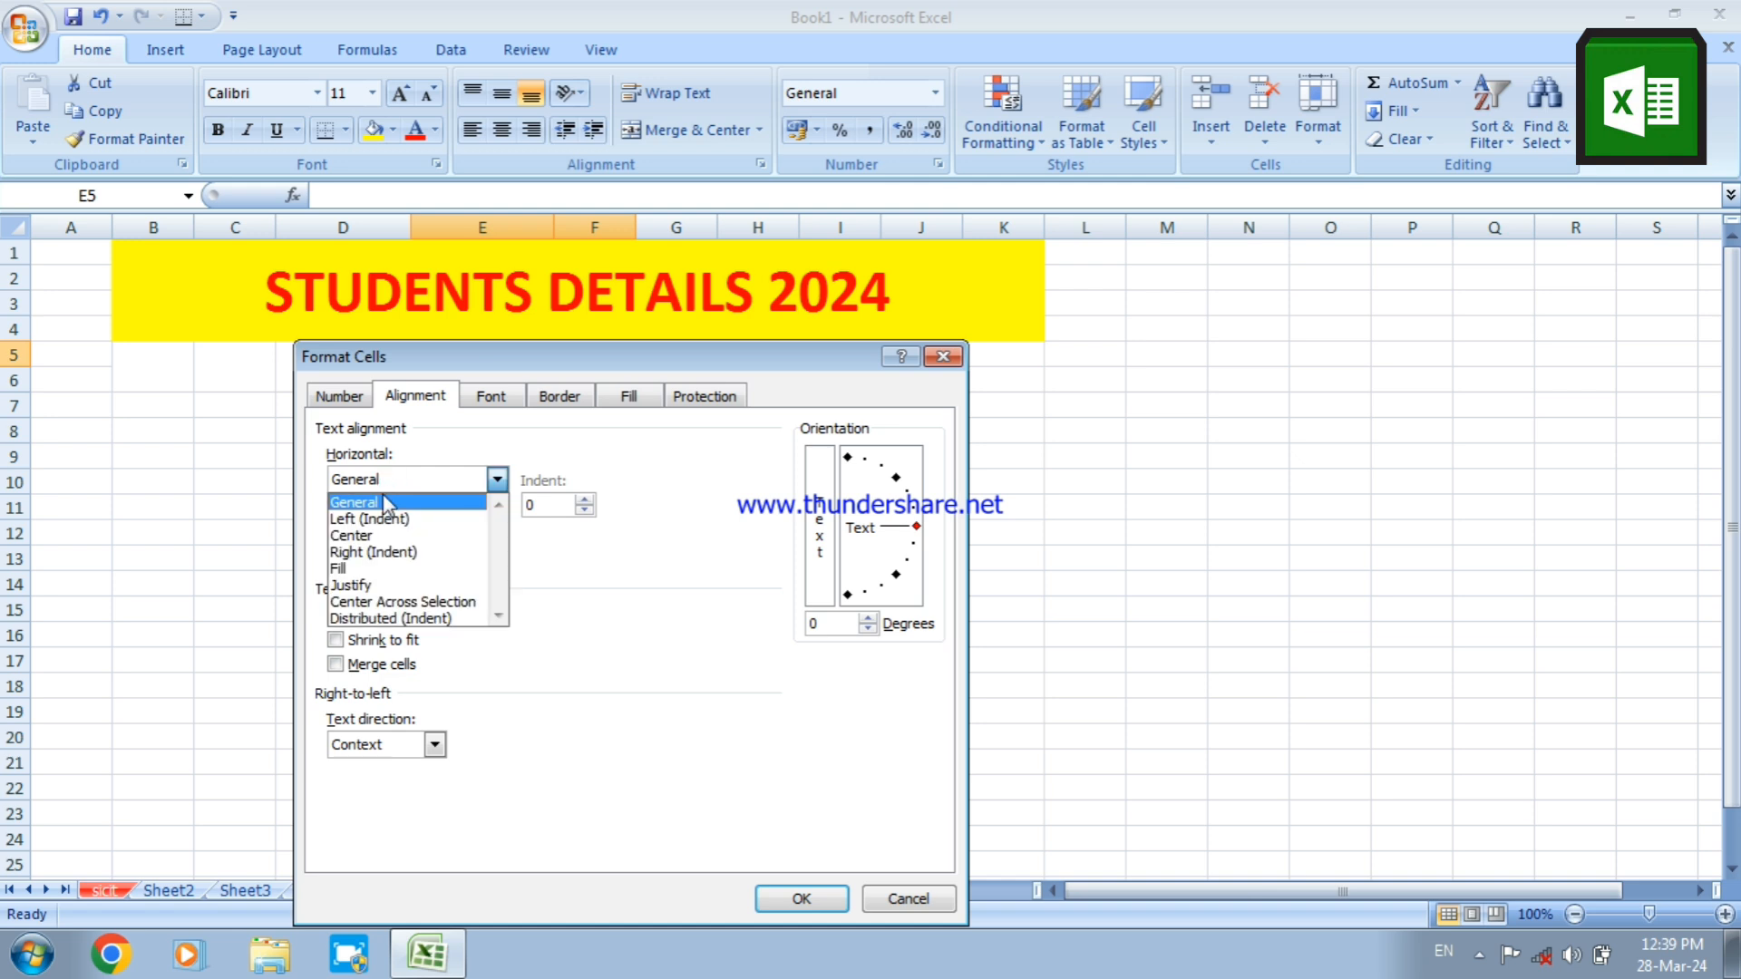
{"action": "left_click", "coordinate": [374, 536]}
{"action": "left_click", "coordinate": [375, 533]}
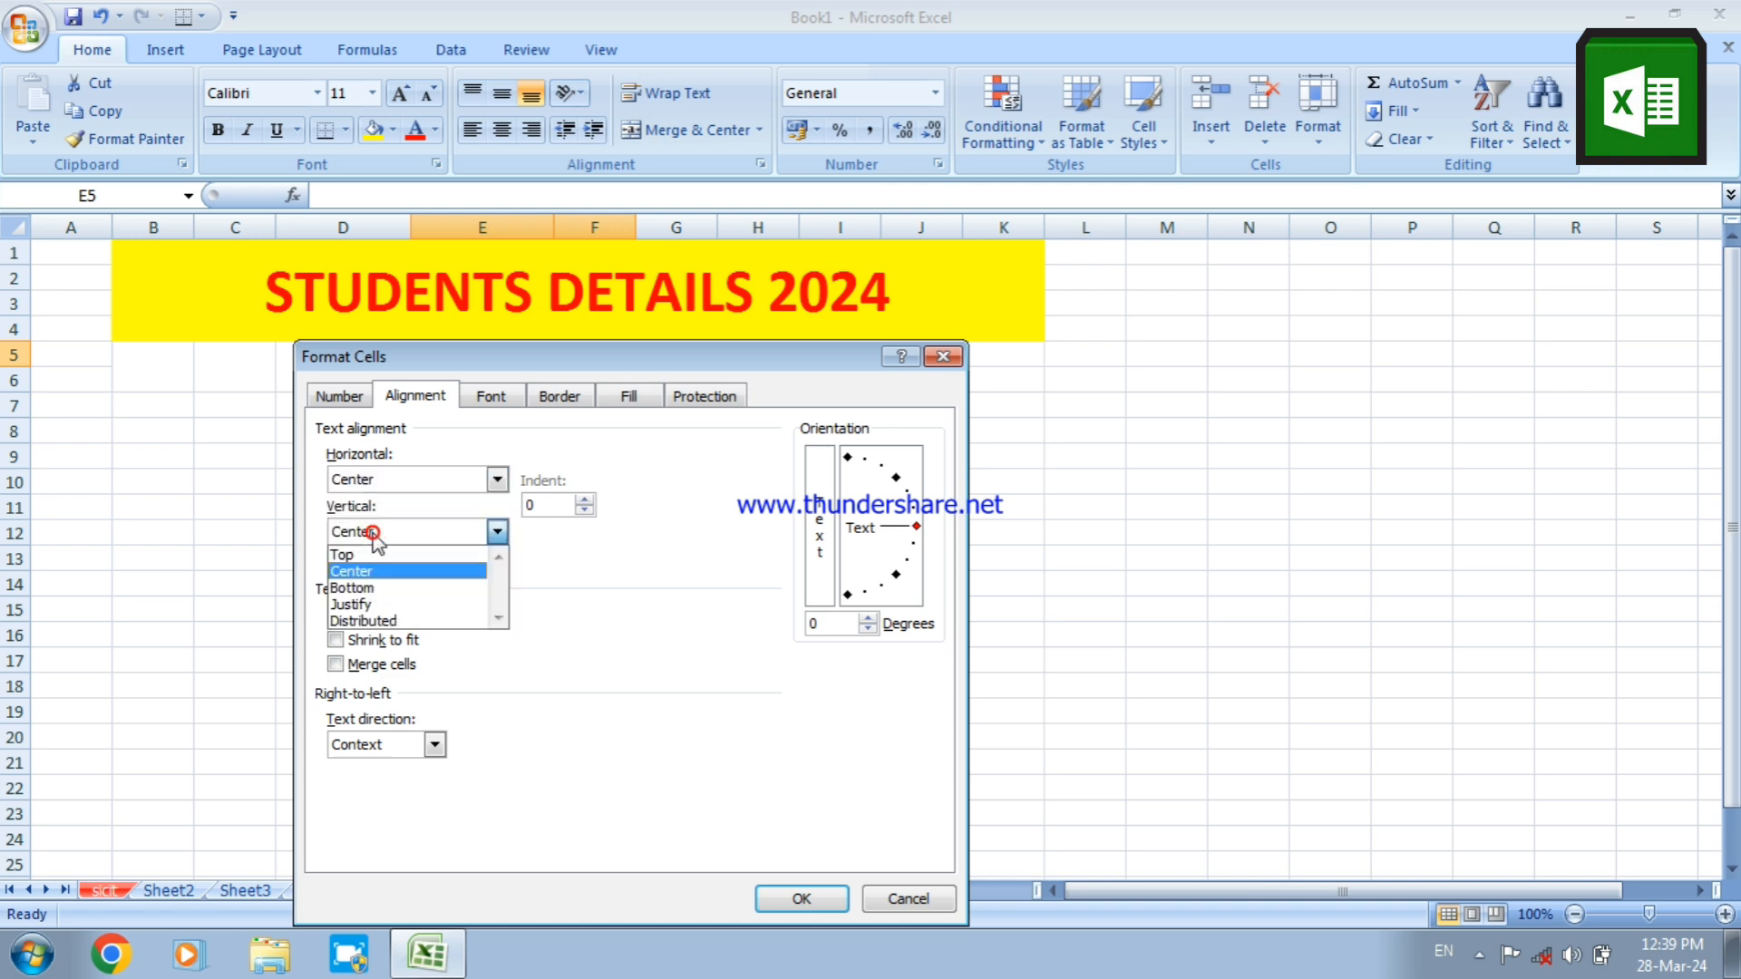
{"action": "left_click", "coordinate": [372, 573]}
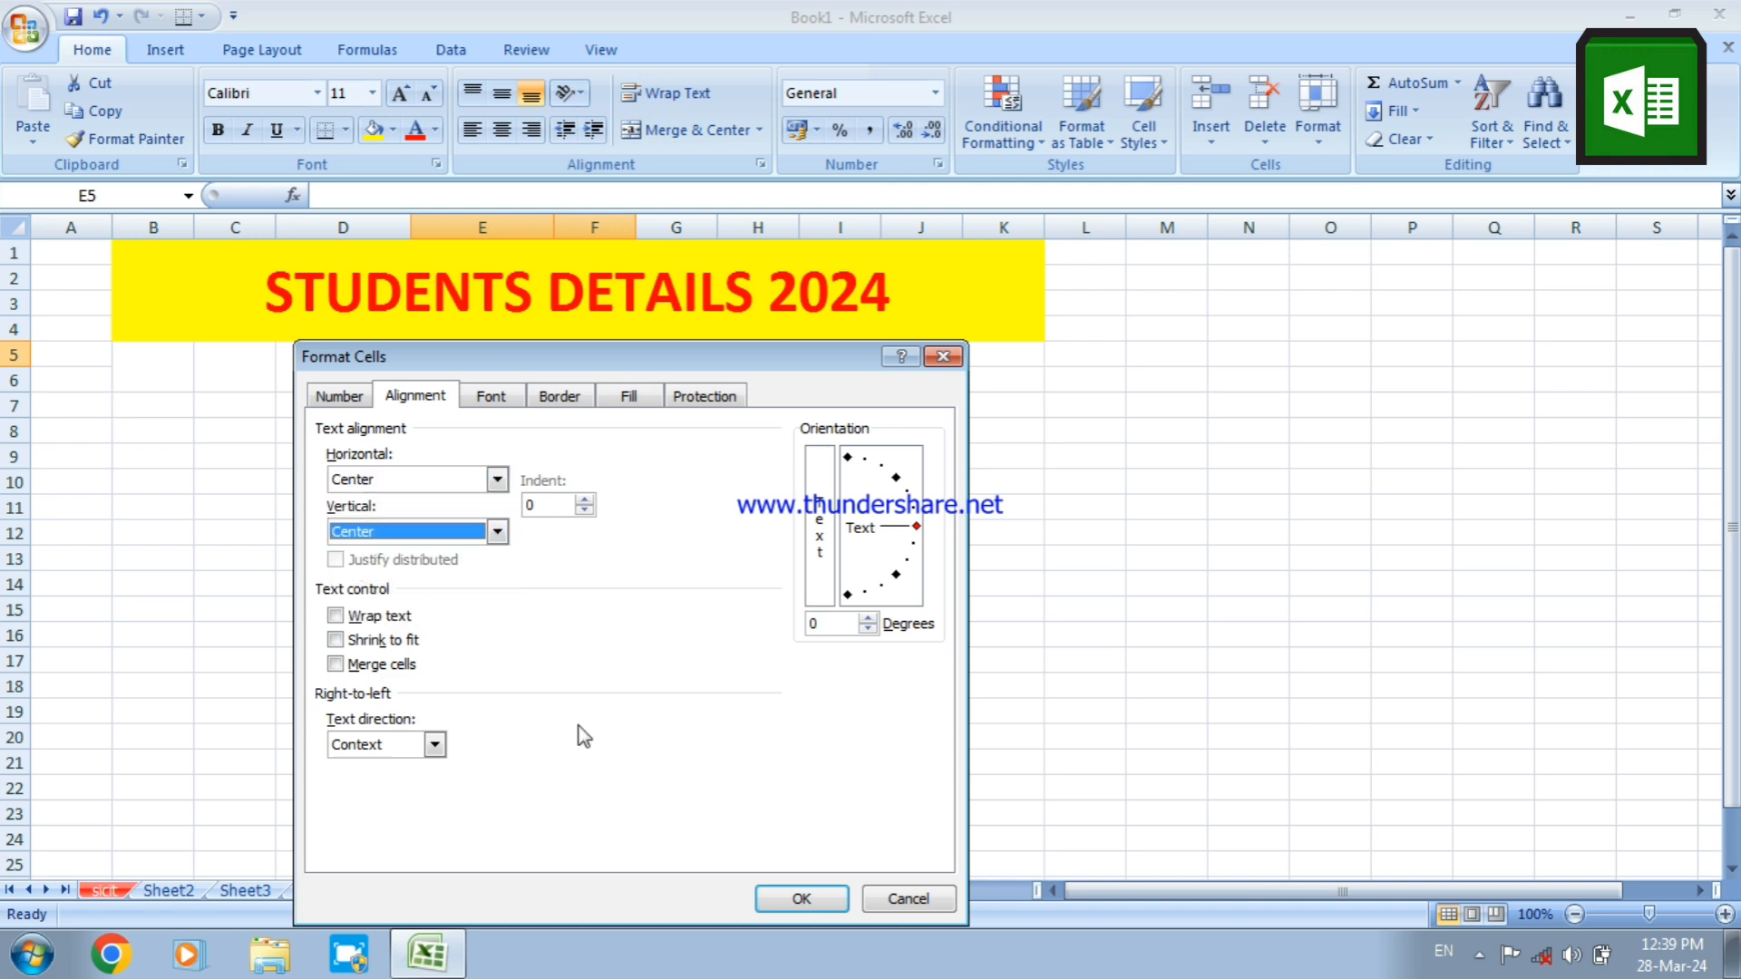
{"action": "left_click", "coordinate": [799, 899]}
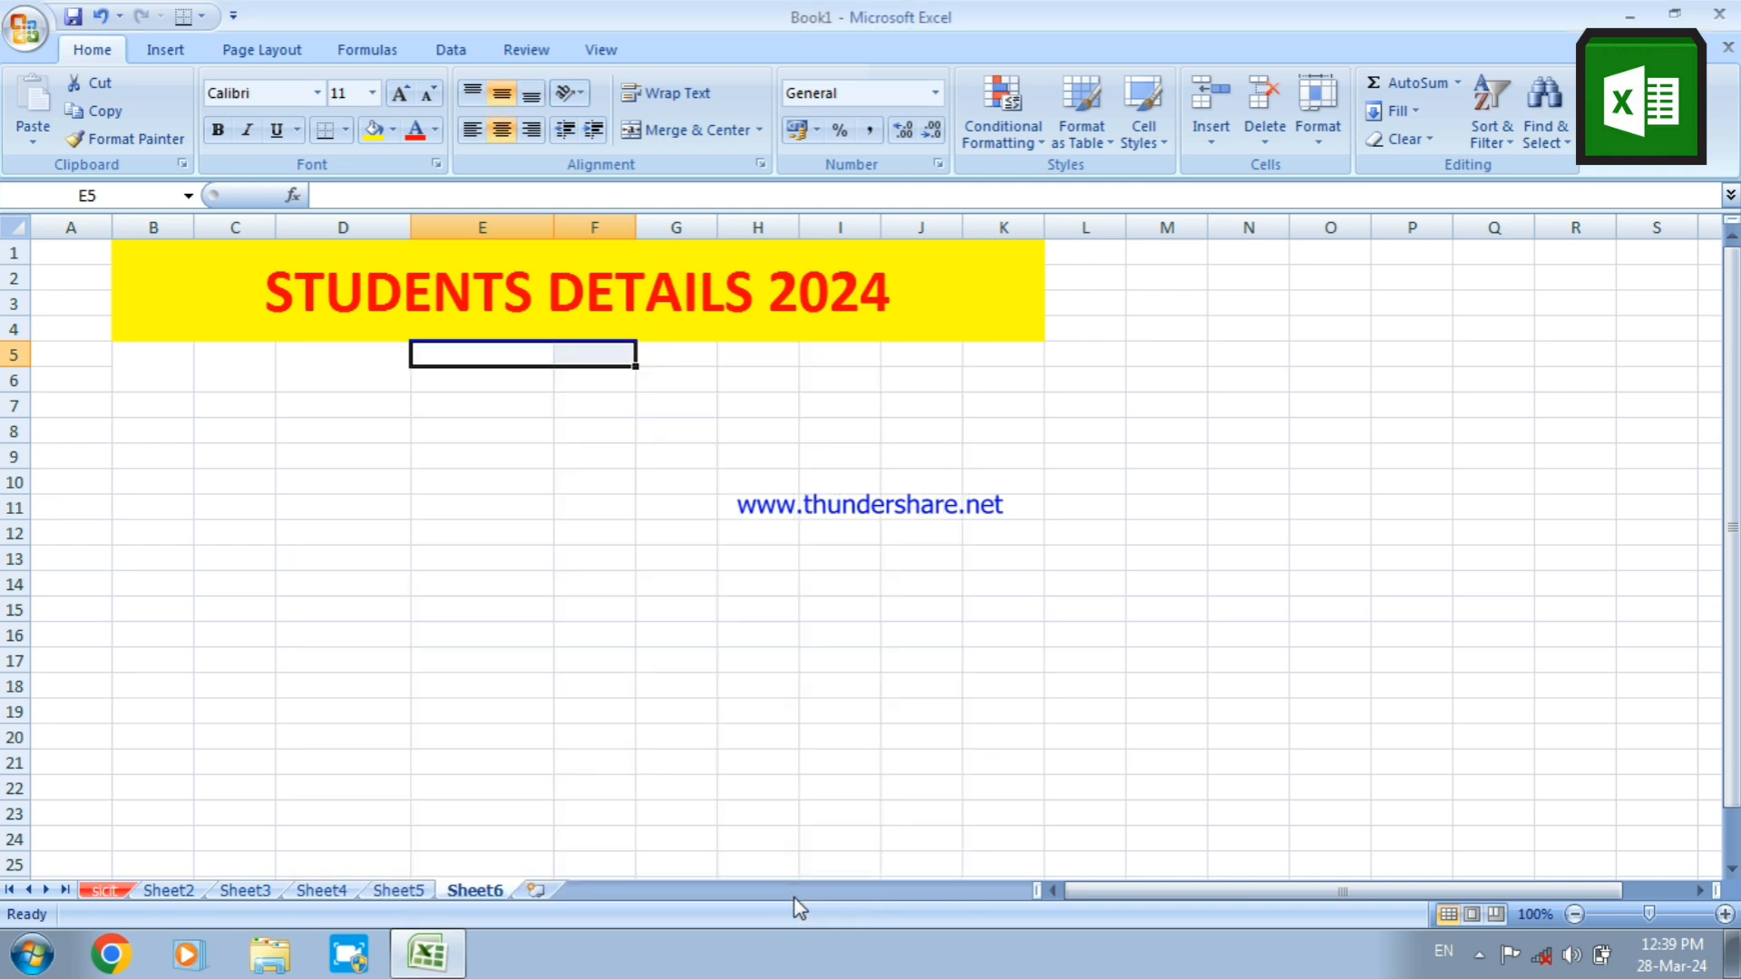
Merge cells G5:H5 with text wrapping, centering the text horizontally and vertically
{"action": "left_click", "coordinate": [669, 361]}
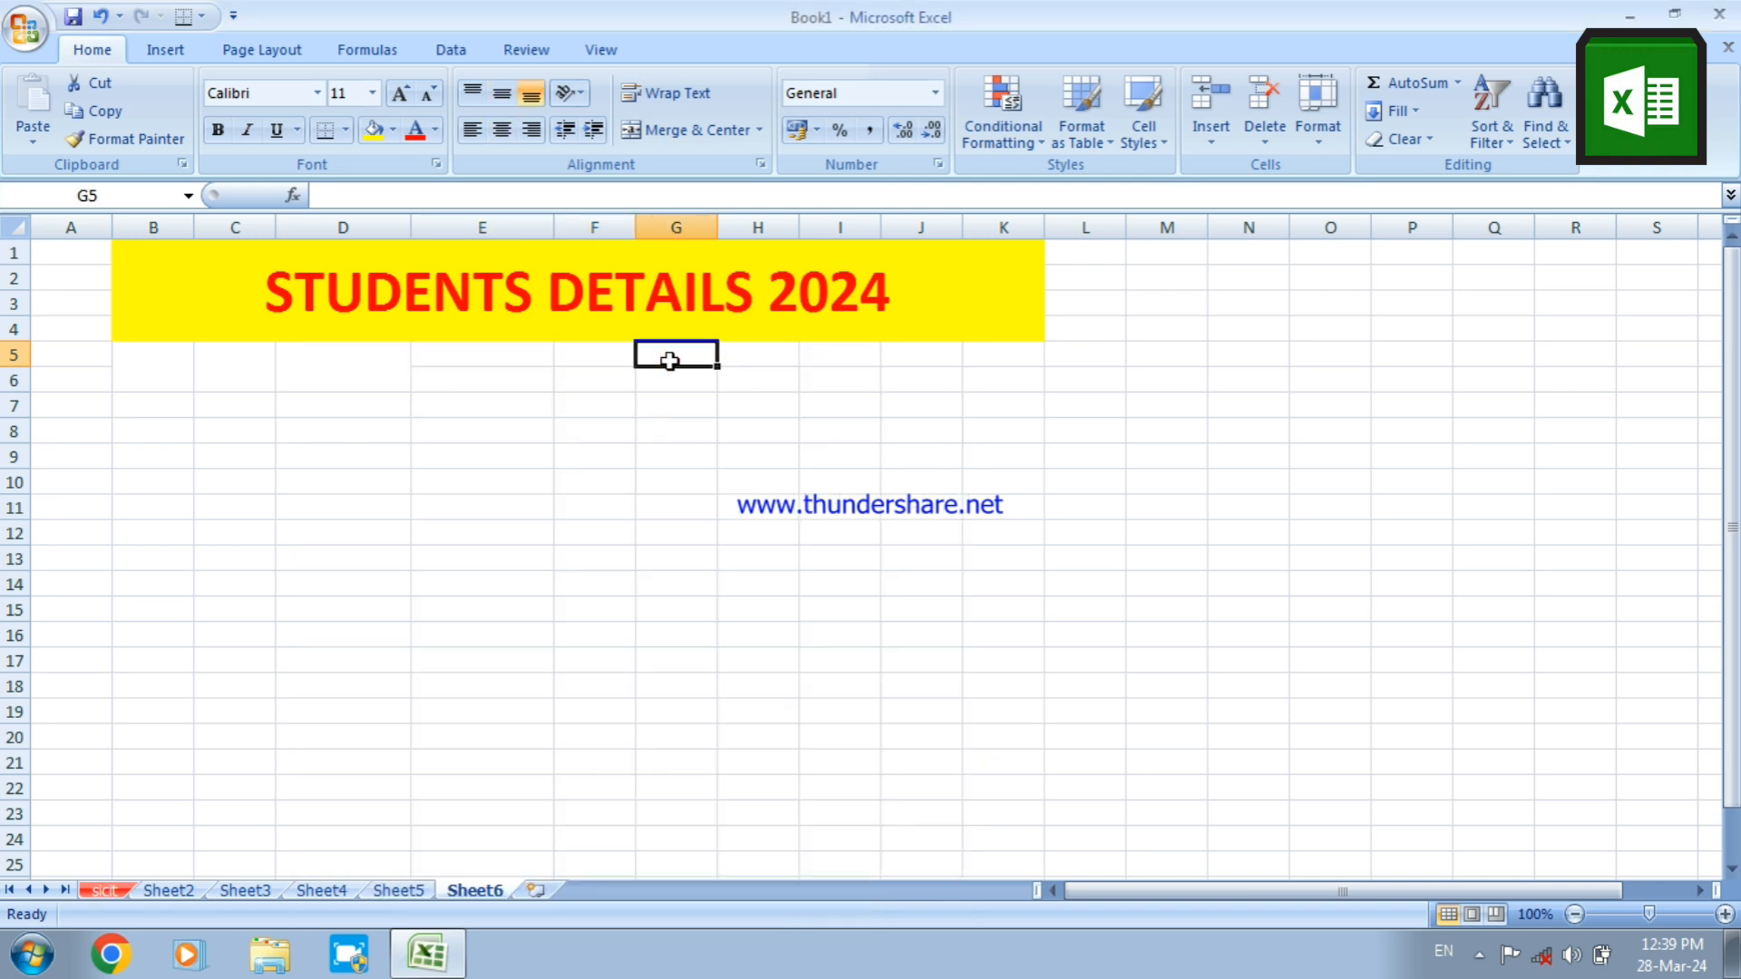
{"action": "left_click_drag", "start_coordinate": [687, 354], "coordinate": [724, 355]}
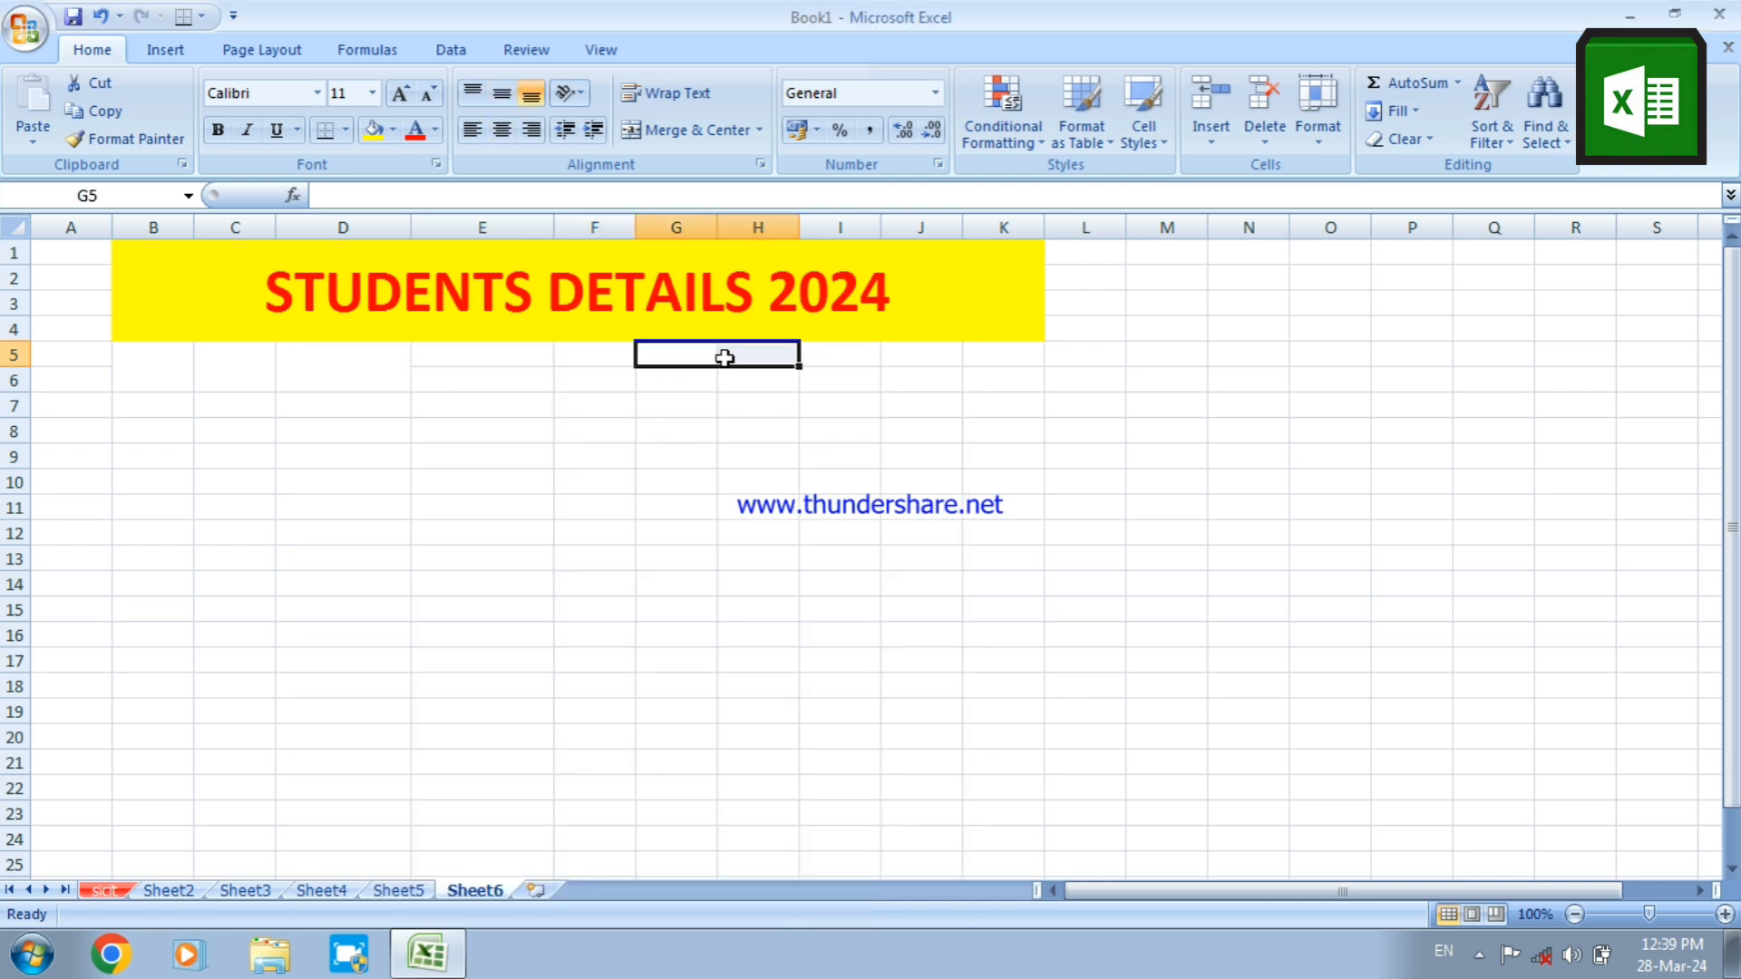
{"action": "right_click", "coordinate": [725, 363]}
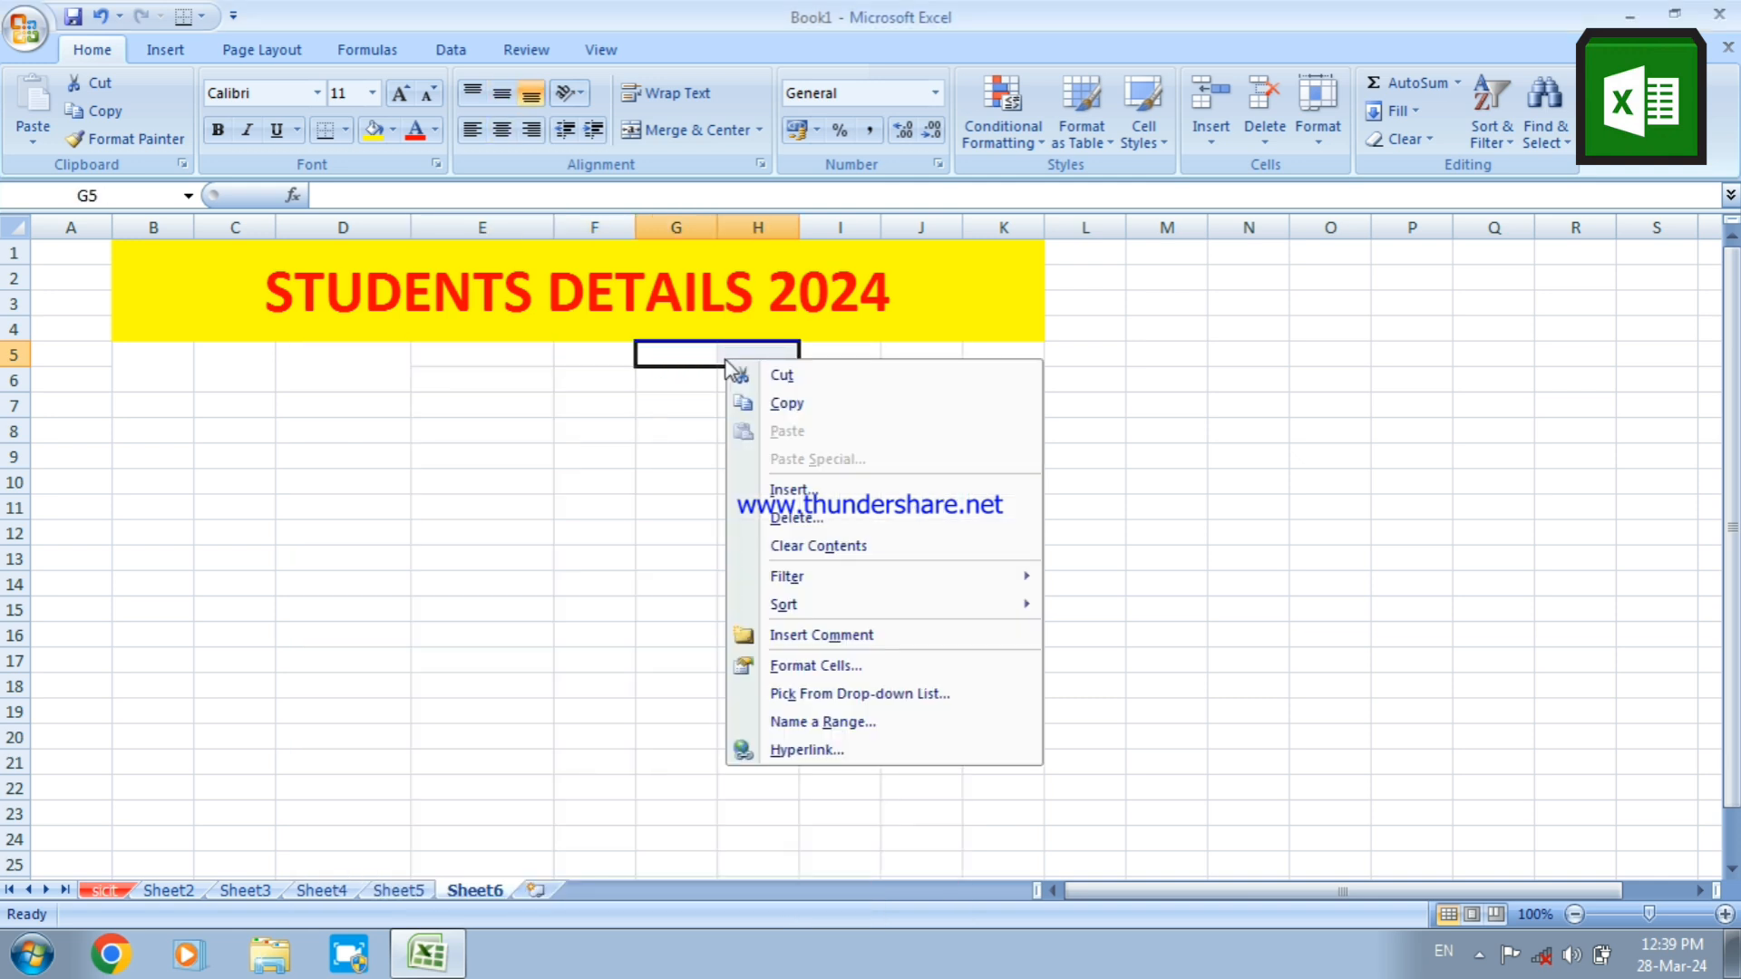
{"action": "left_click", "coordinate": [774, 663]}
{"action": "left_click", "coordinate": [575, 478]}
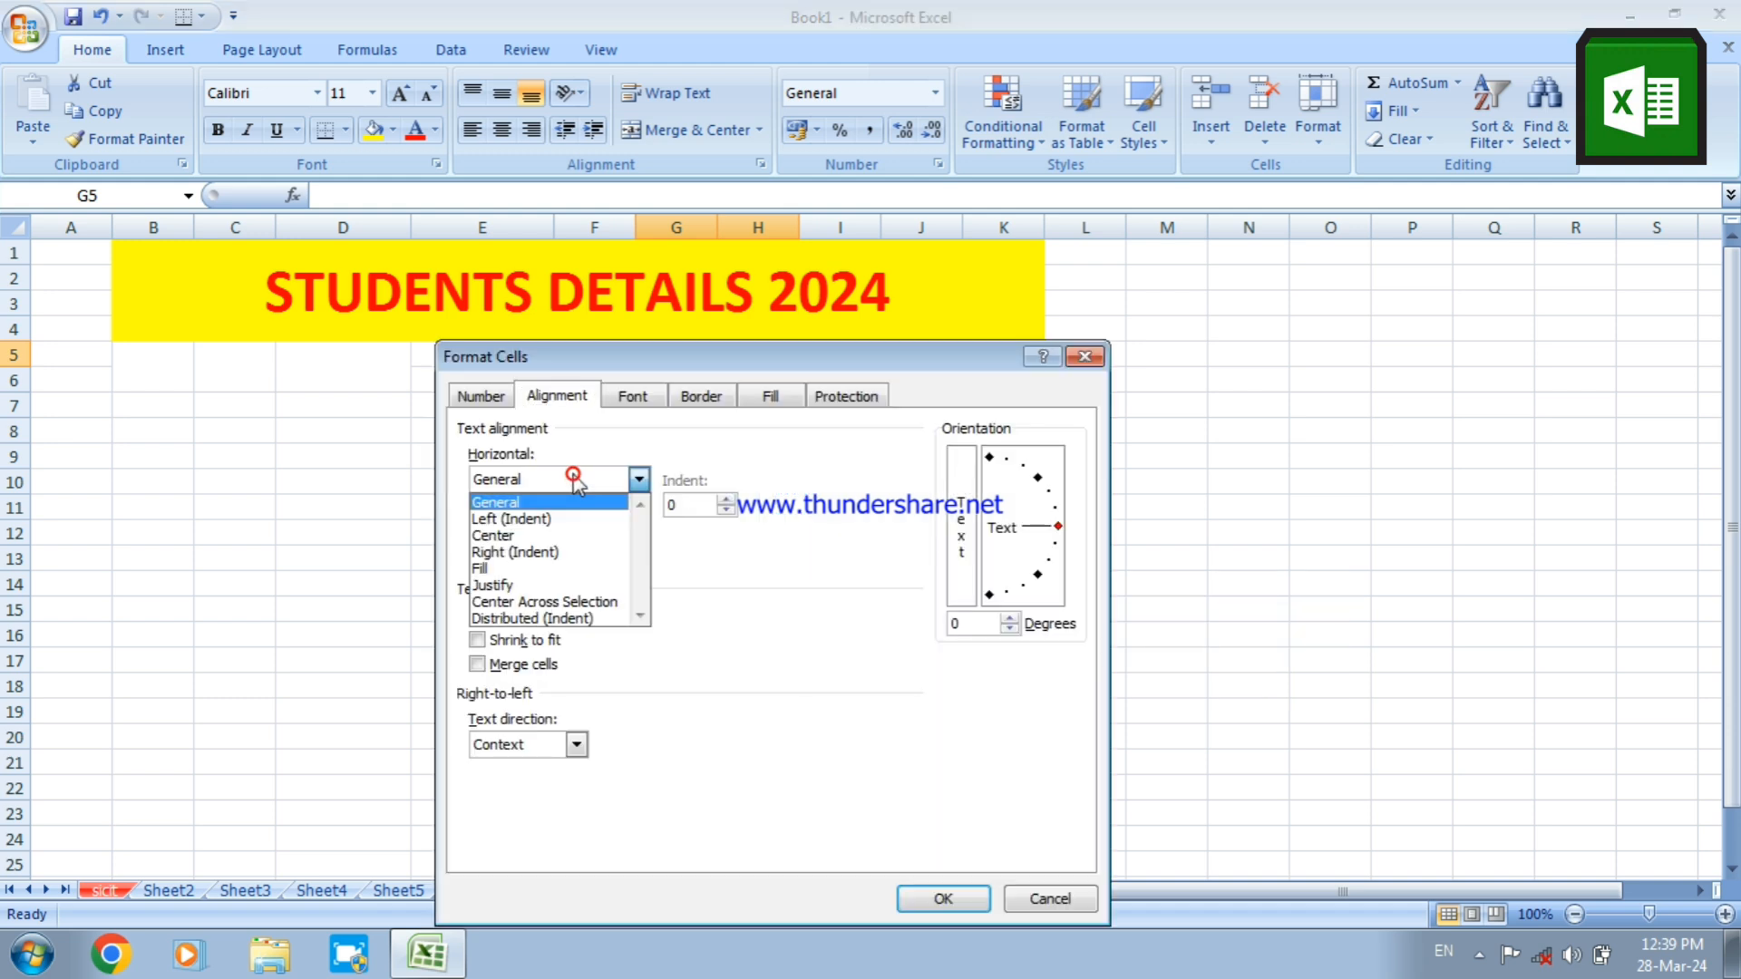
{"action": "left_click", "coordinate": [542, 534]}
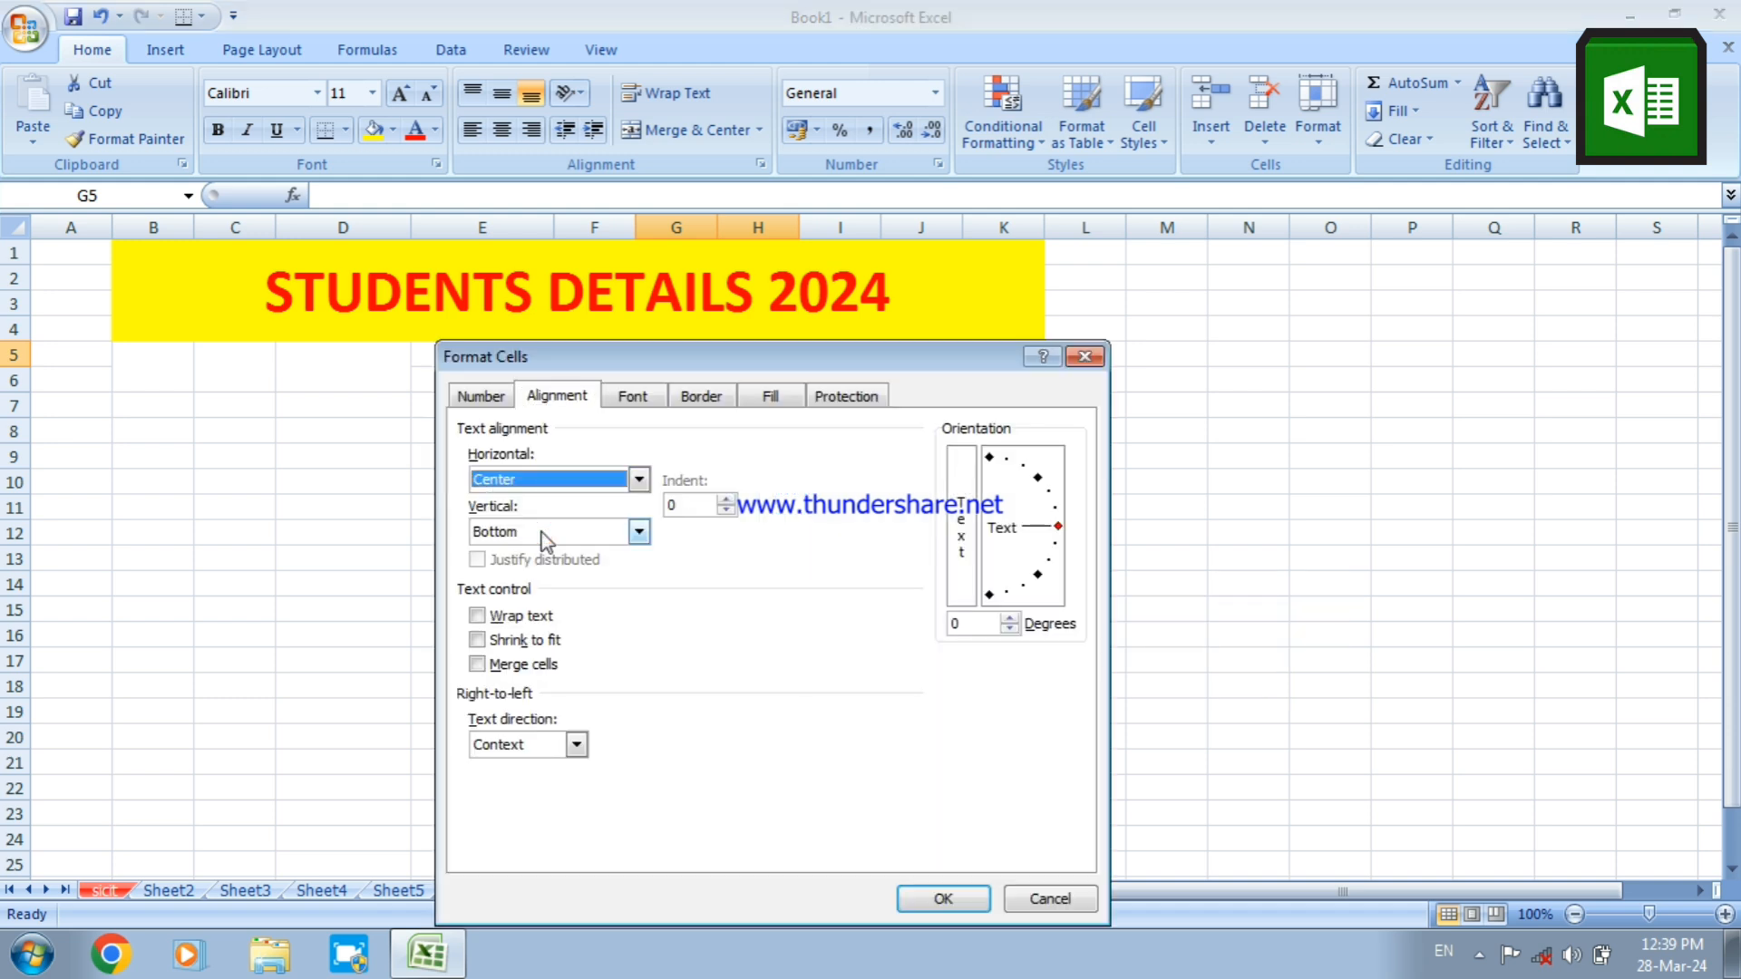
{"action": "left_click", "coordinate": [533, 537]}
{"action": "left_click", "coordinate": [513, 564]}
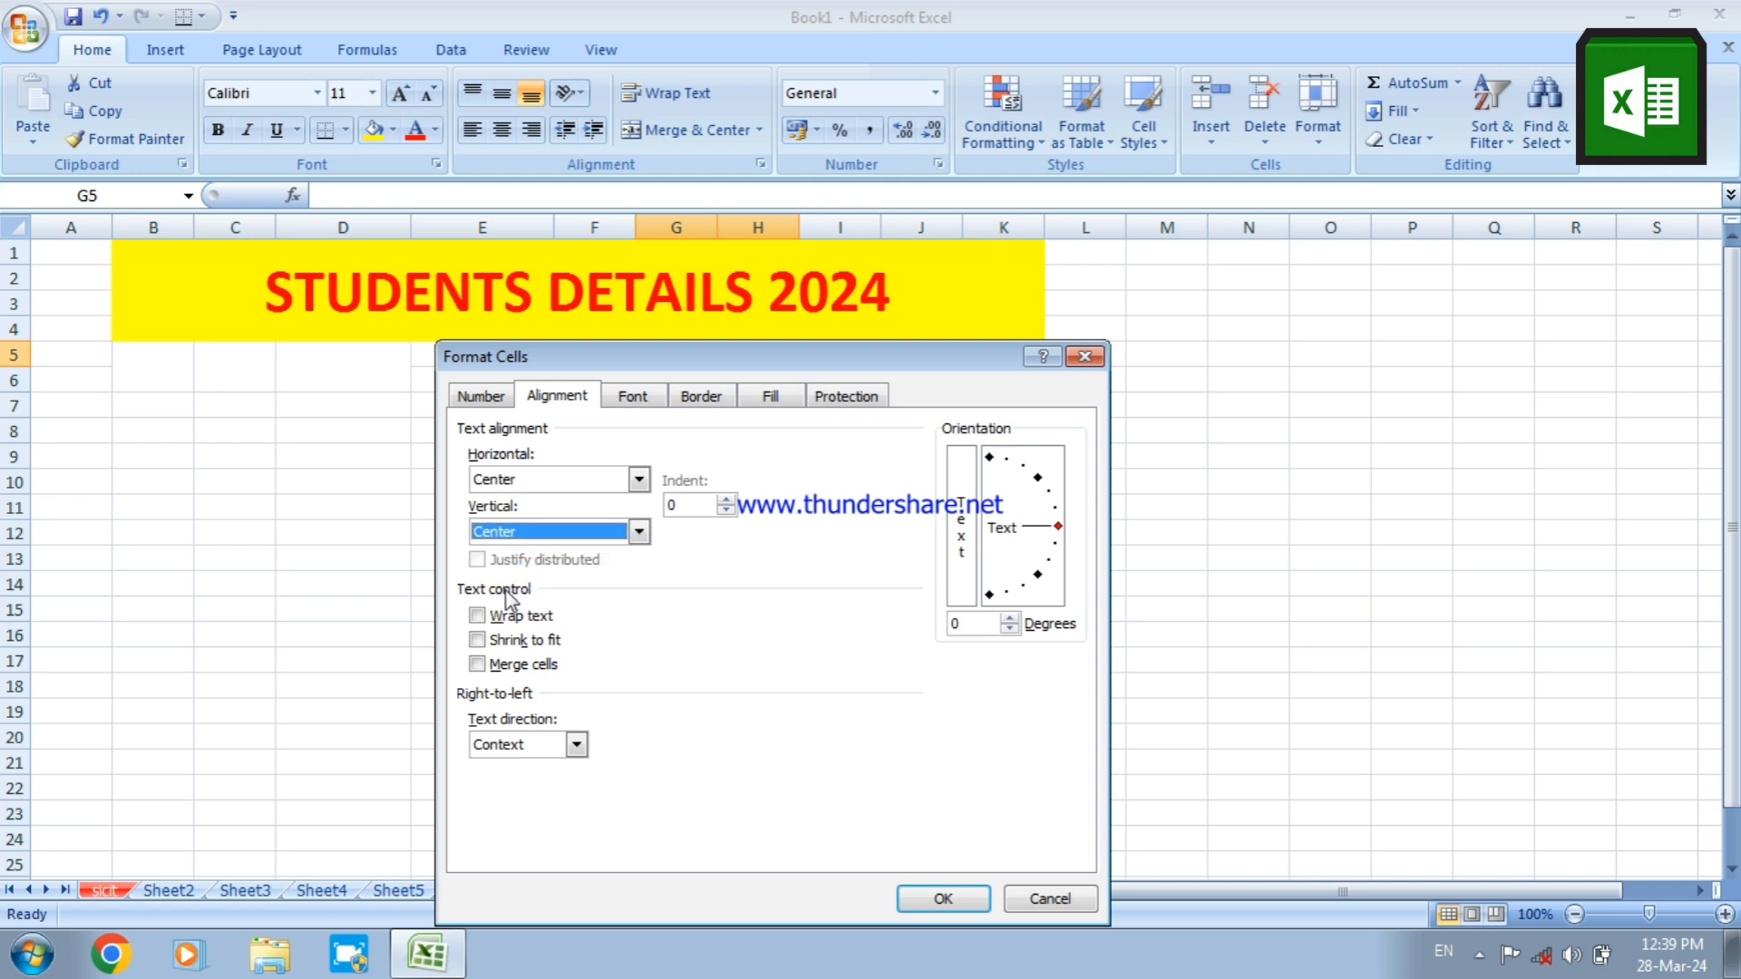
{"action": "left_click", "coordinate": [496, 614]}
{"action": "left_click", "coordinate": [478, 665]}
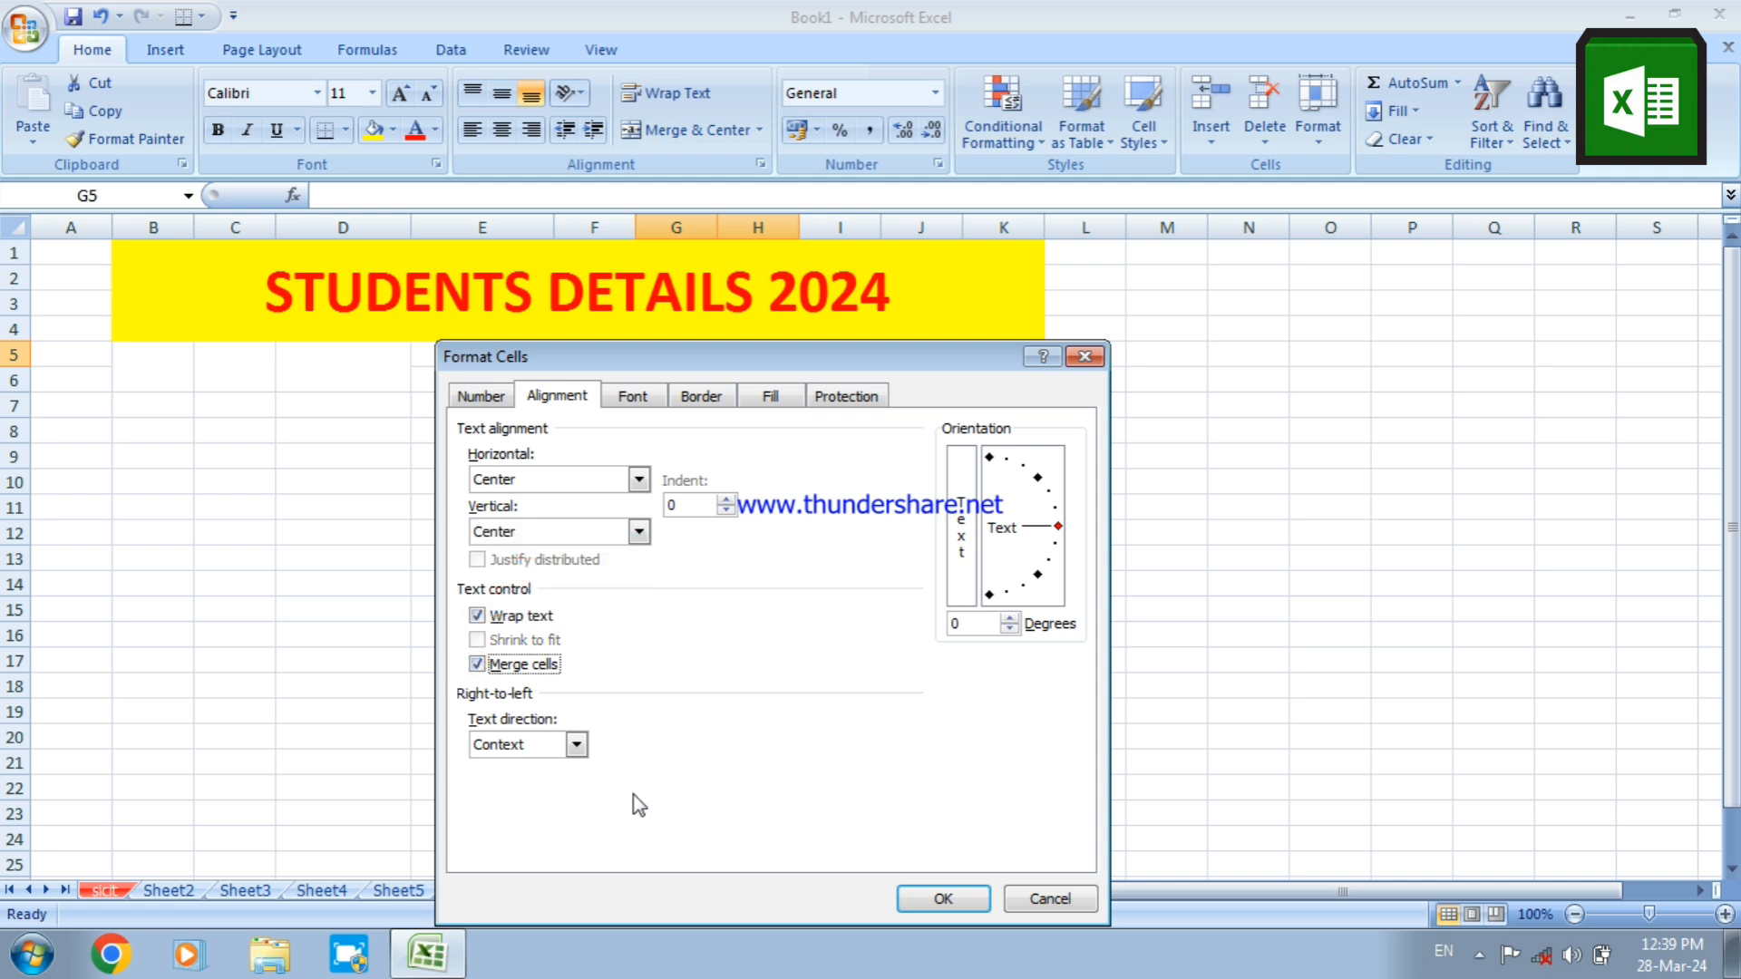
{"action": "left_click", "coordinate": [907, 900]}
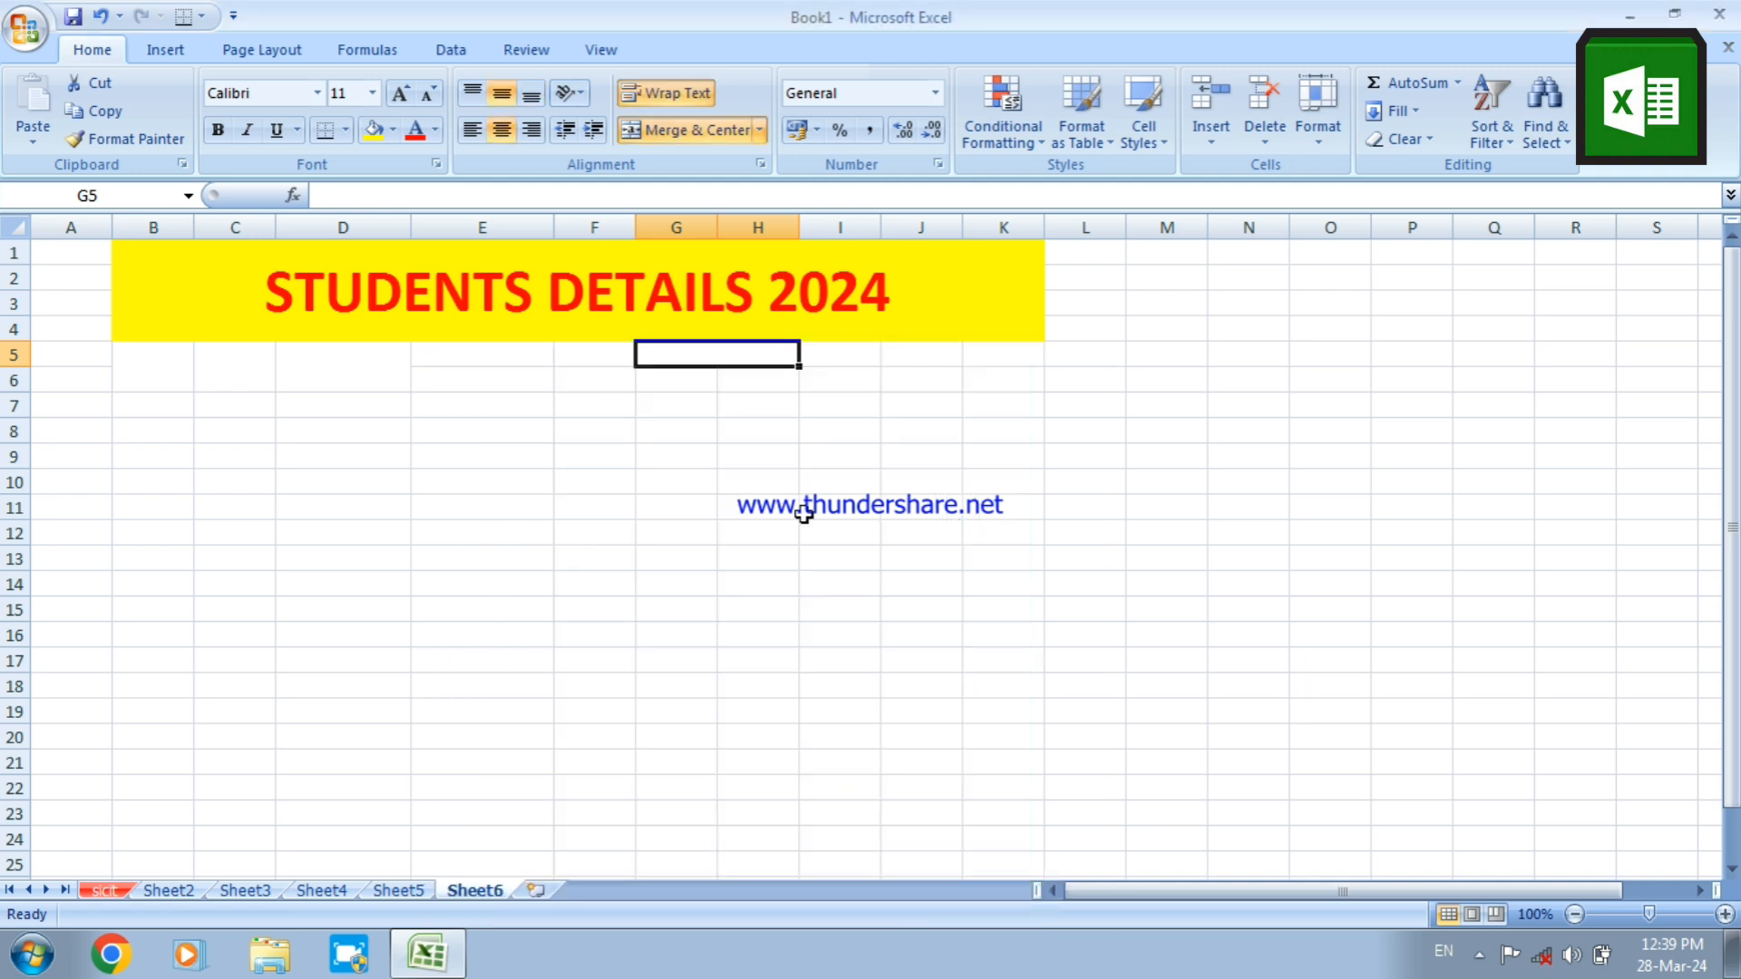
Merge cells I5:I6, wrapping the text and centering it both vertically and horizontally
{"action": "left_click", "coordinate": [836, 360]}
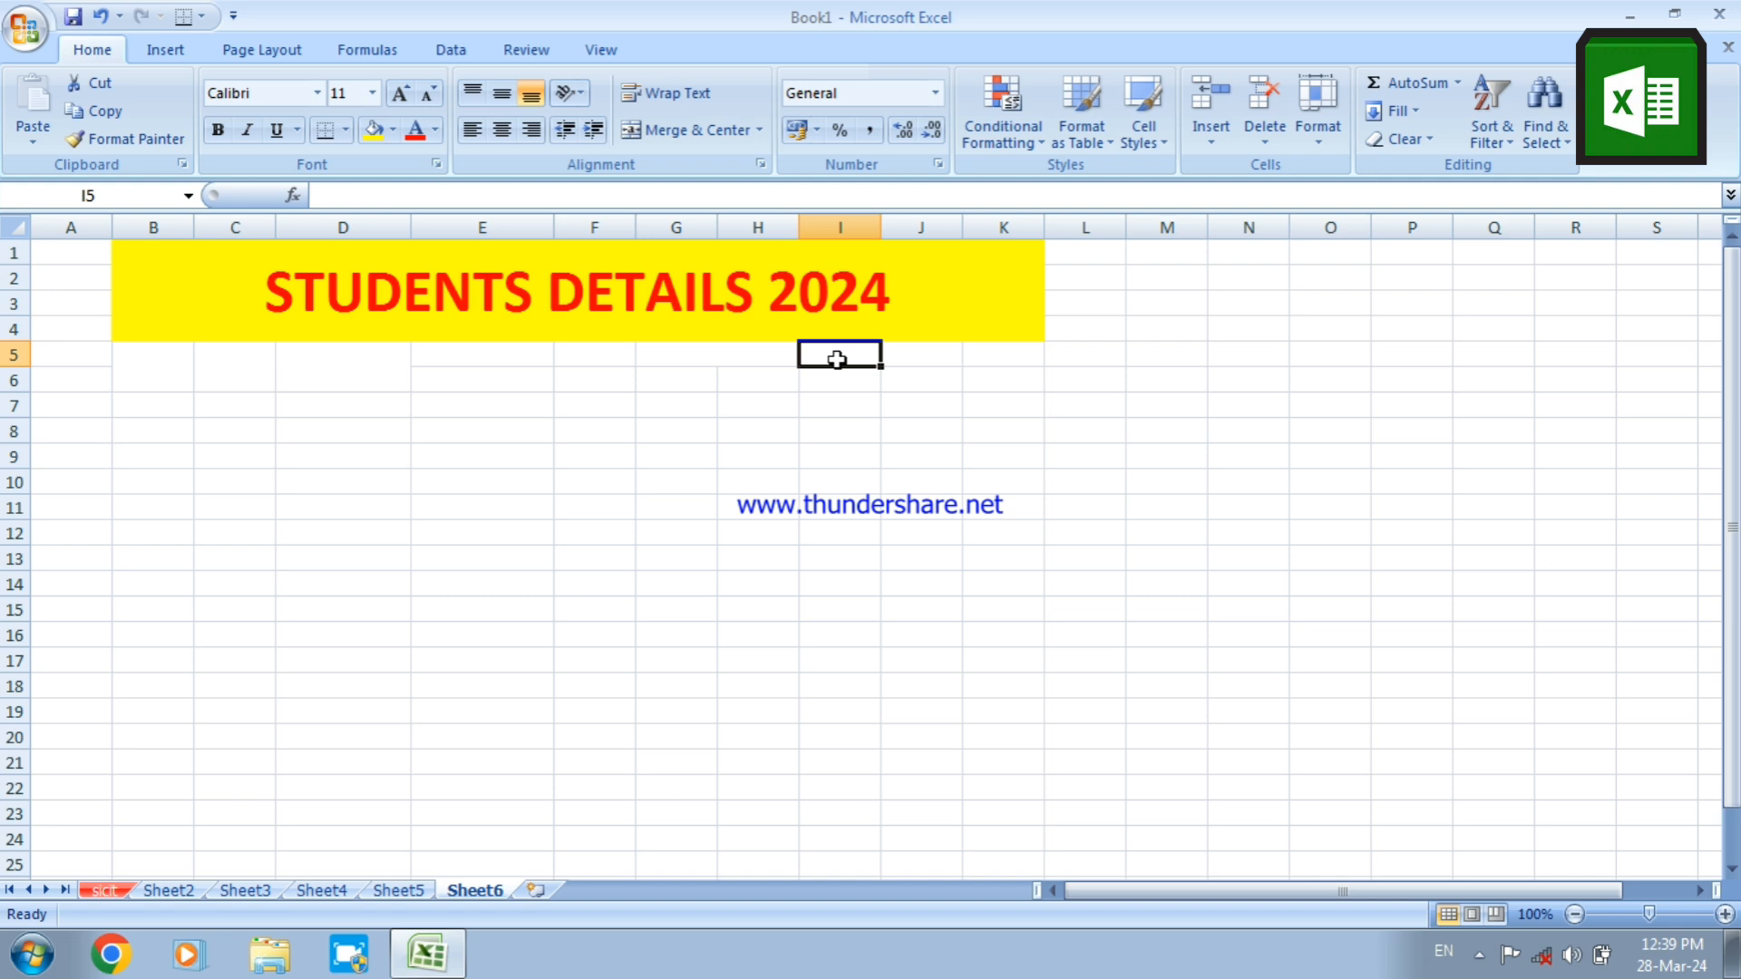
{"action": "left_click_drag", "start_coordinate": [836, 359], "coordinate": [837, 371]}
{"action": "right_click", "coordinate": [837, 371]}
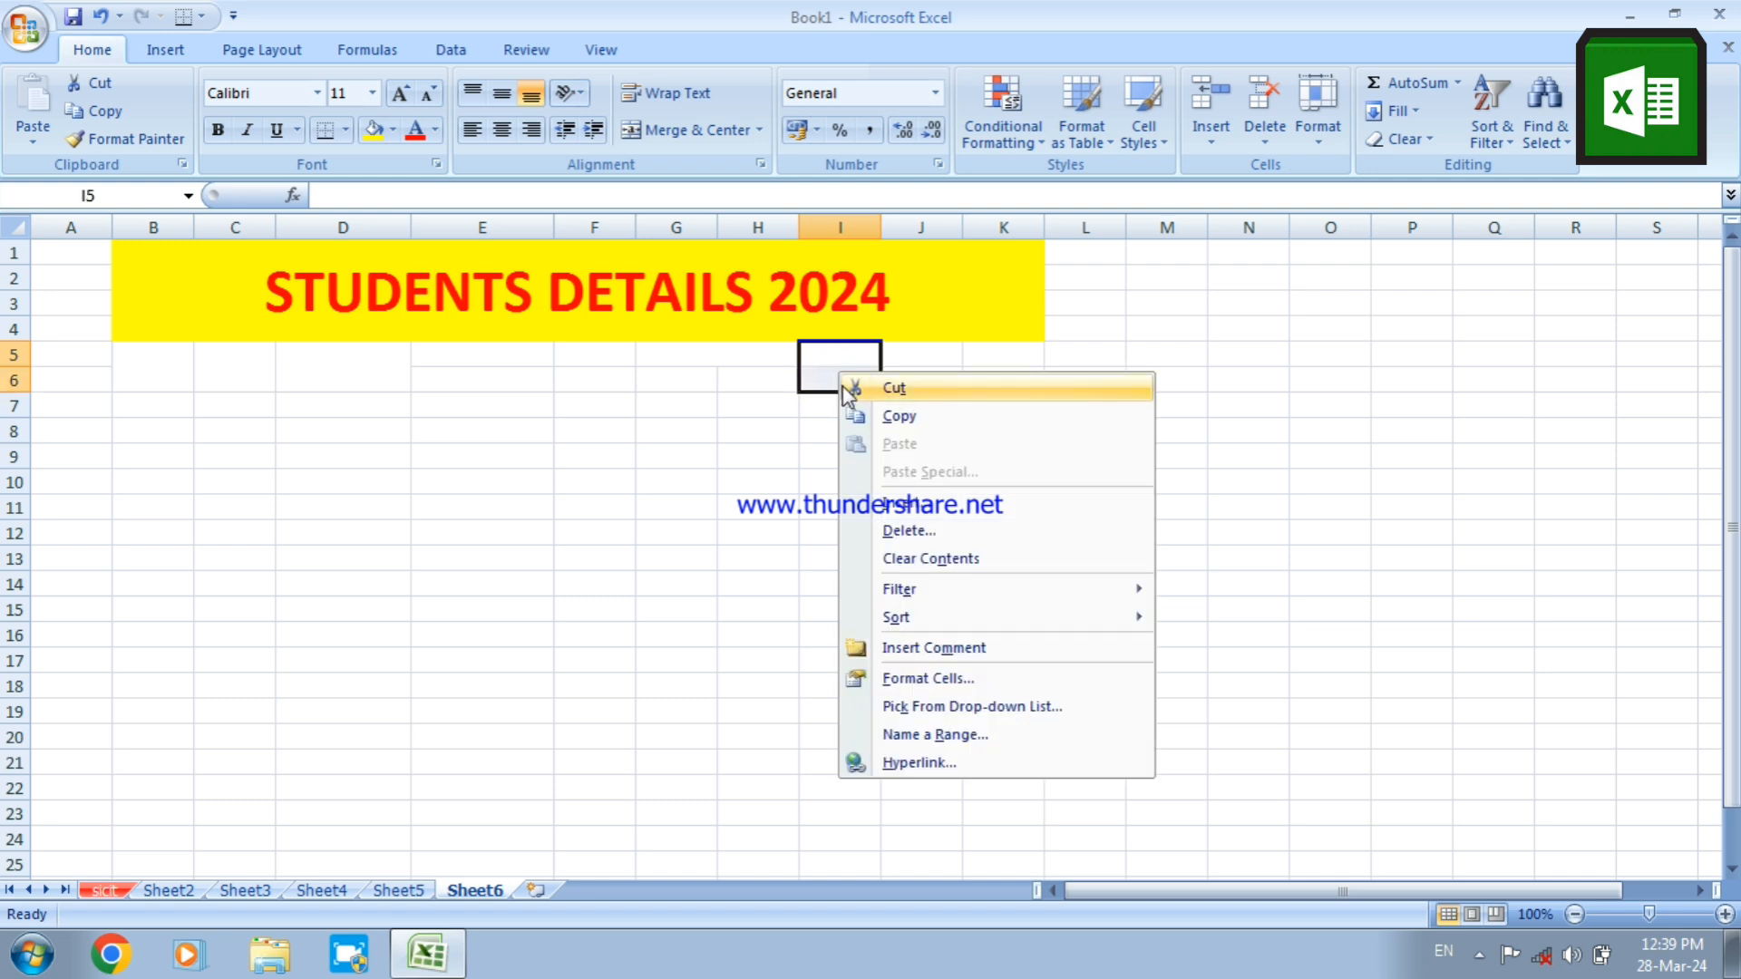
{"action": "left_click", "coordinate": [885, 677]}
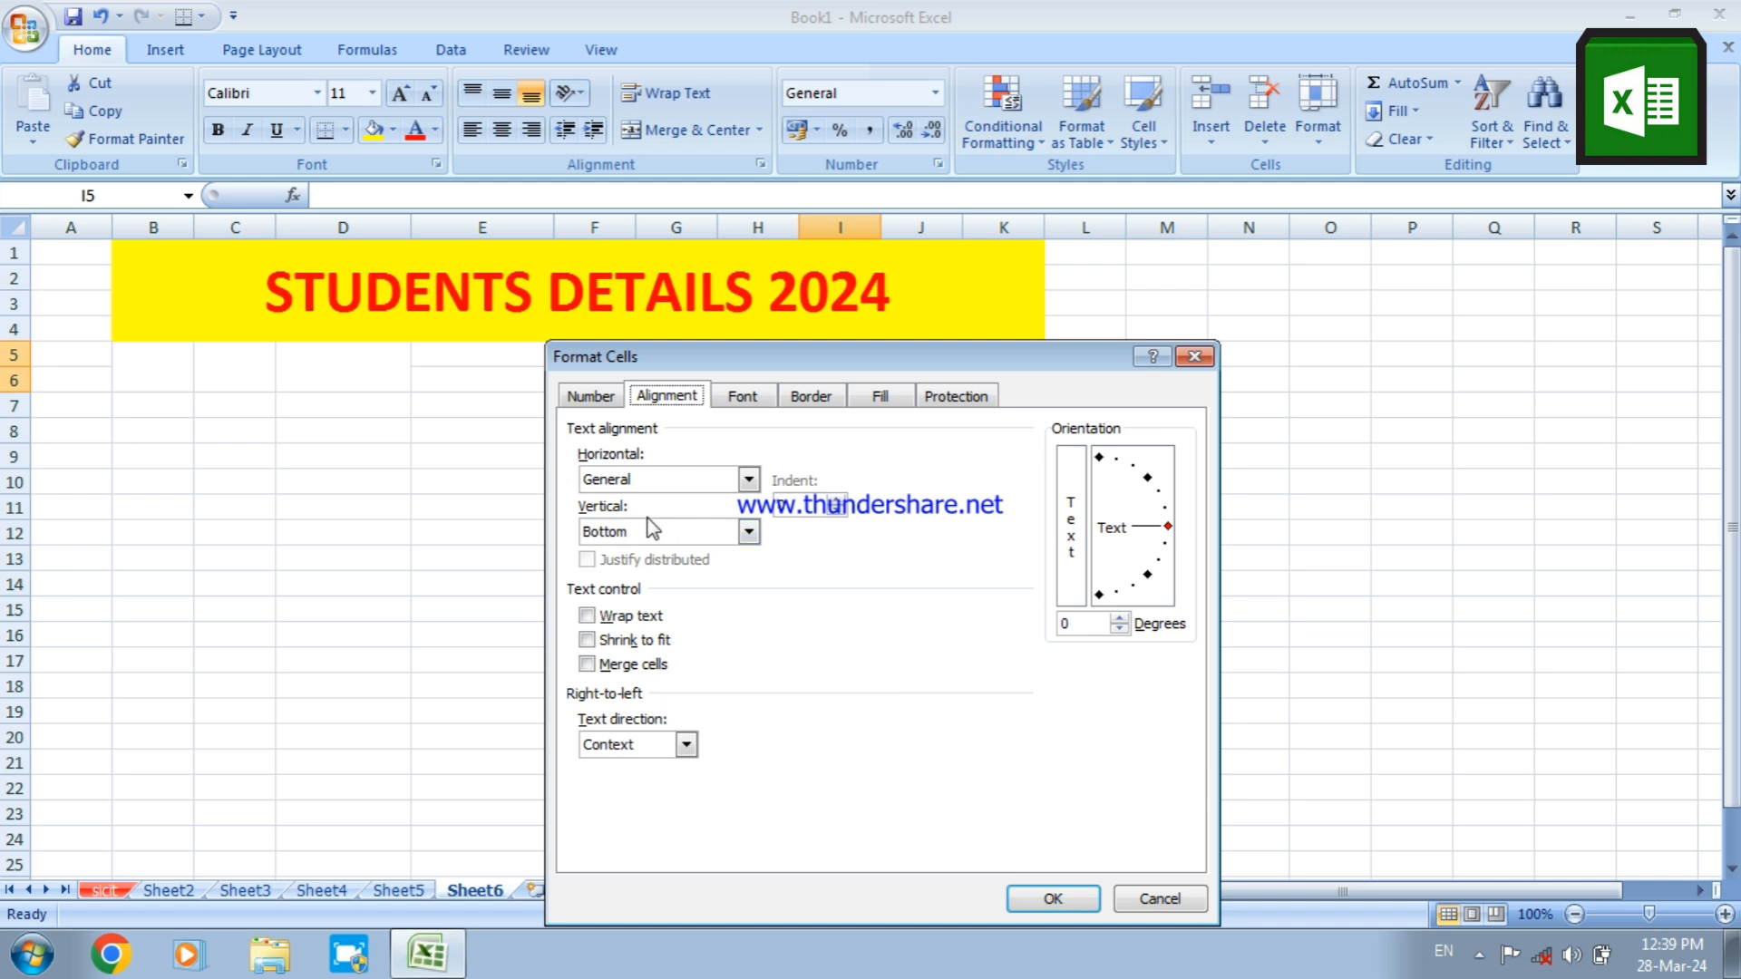
{"action": "left_click", "coordinate": [617, 617]}
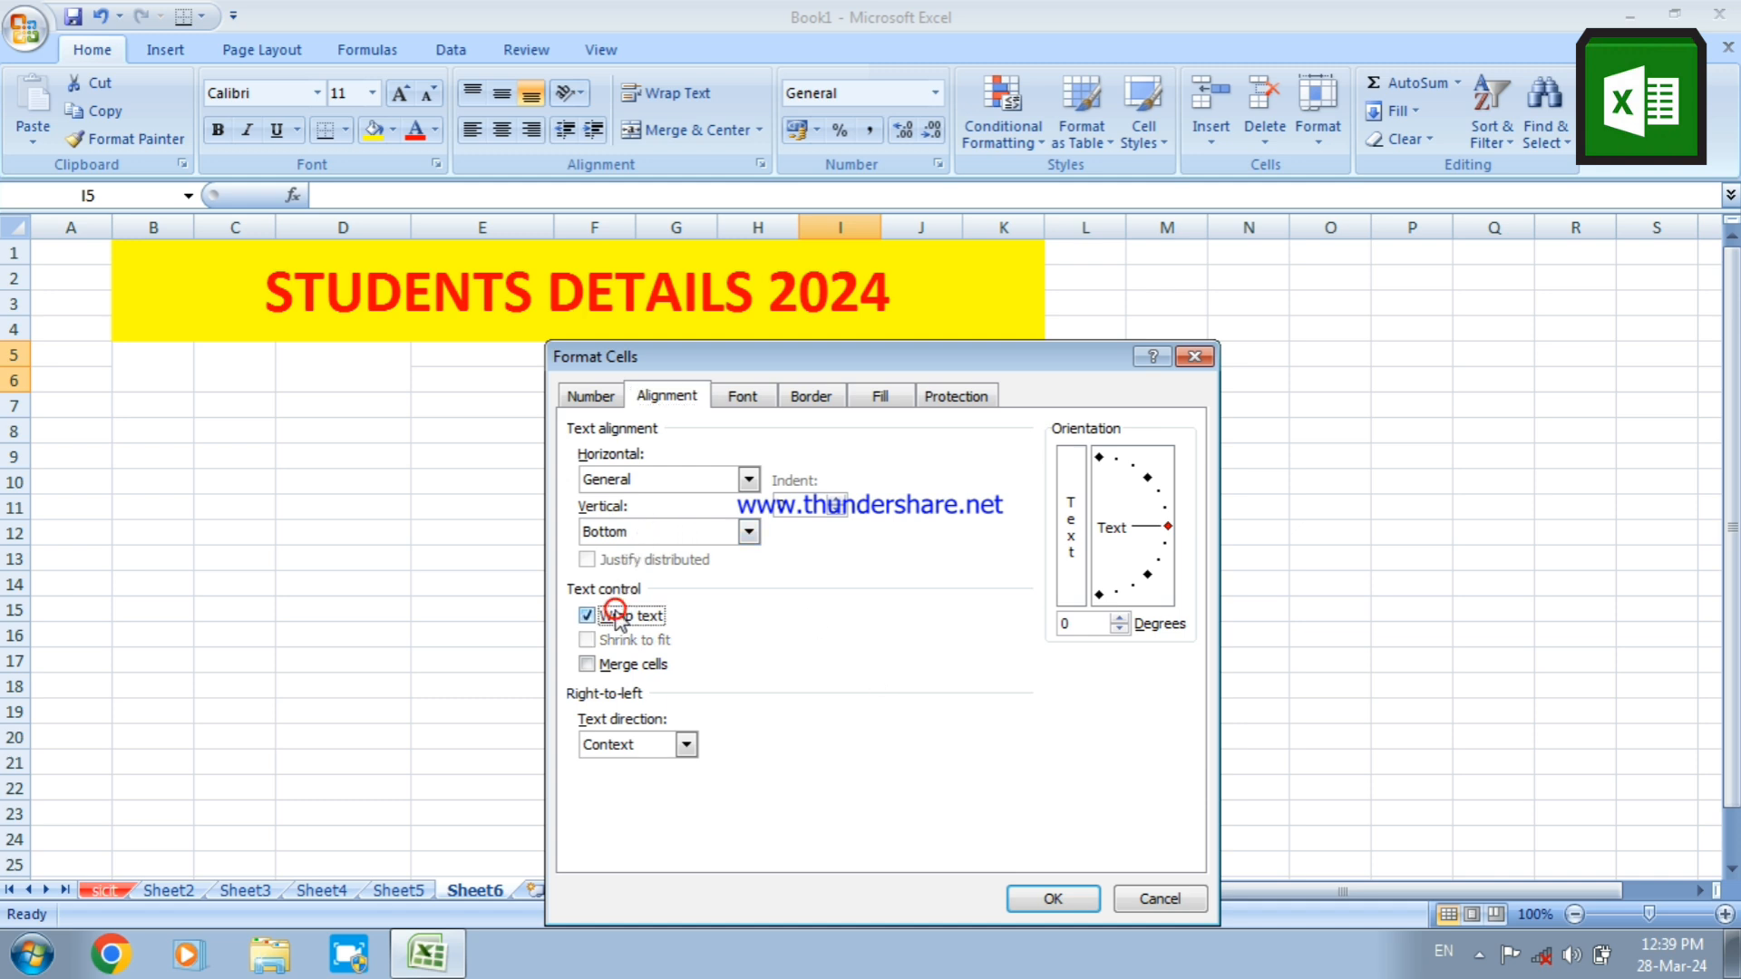
{"action": "left_click", "coordinate": [606, 668]}
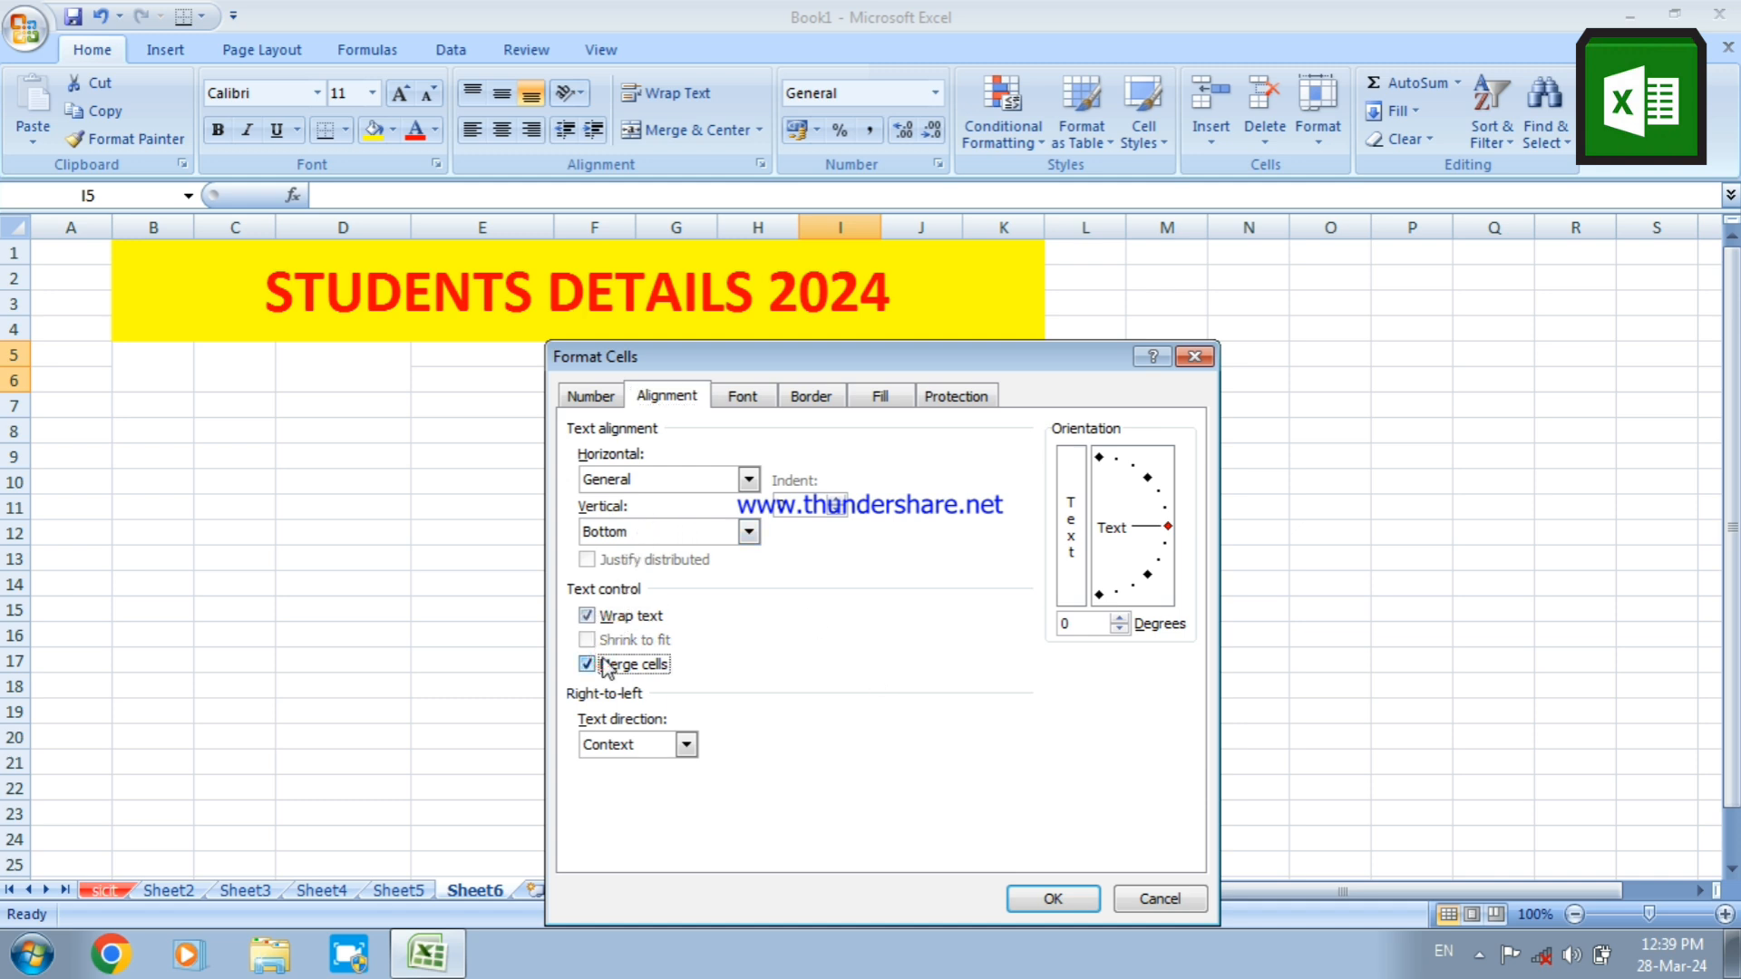
{"action": "left_click", "coordinate": [703, 531]}
{"action": "left_click", "coordinate": [693, 573]}
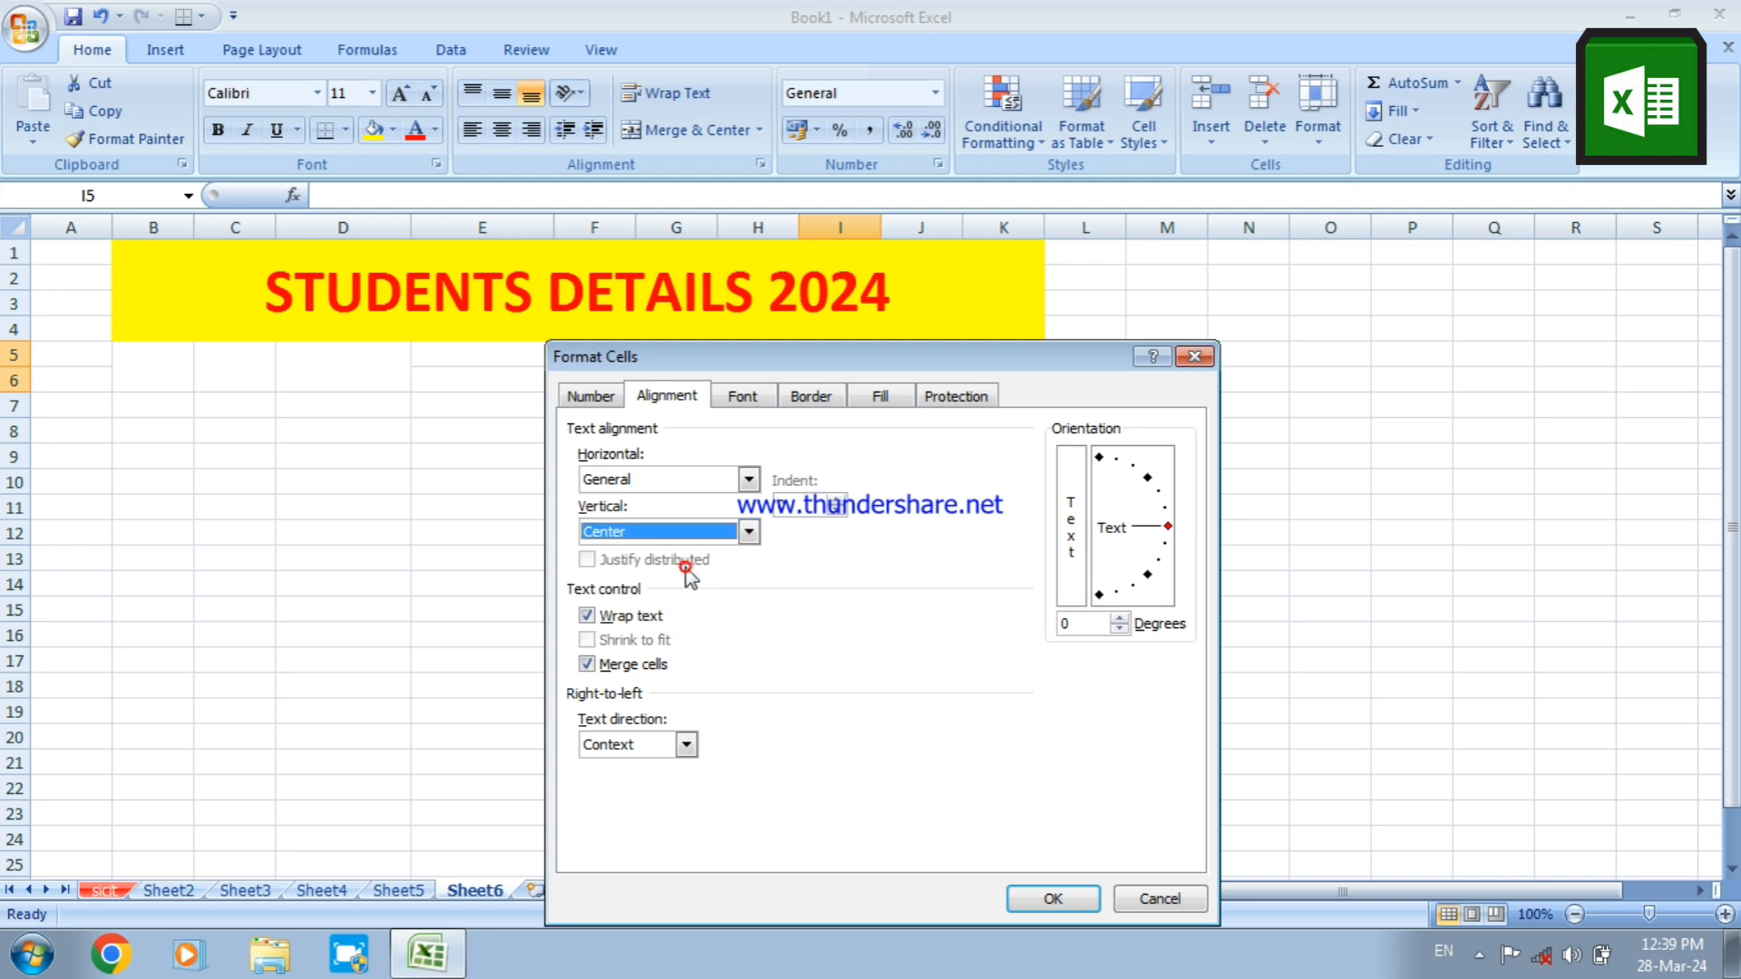
{"action": "left_click", "coordinate": [685, 477]}
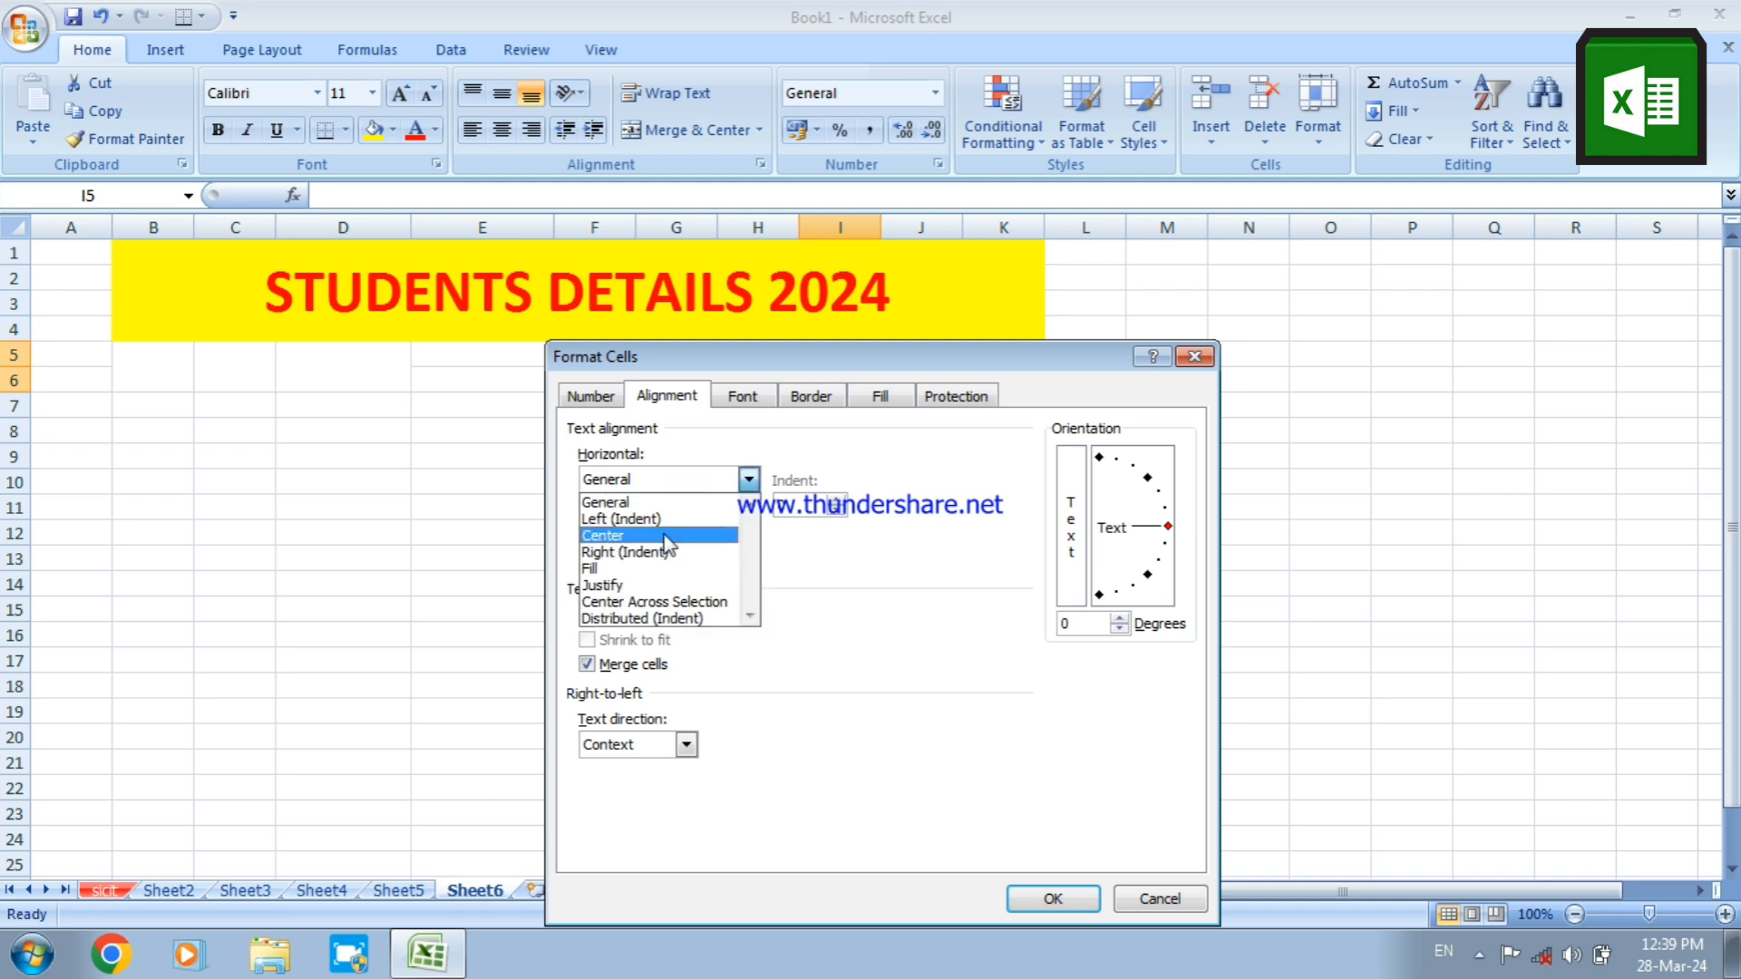
{"action": "left_click", "coordinate": [662, 537]}
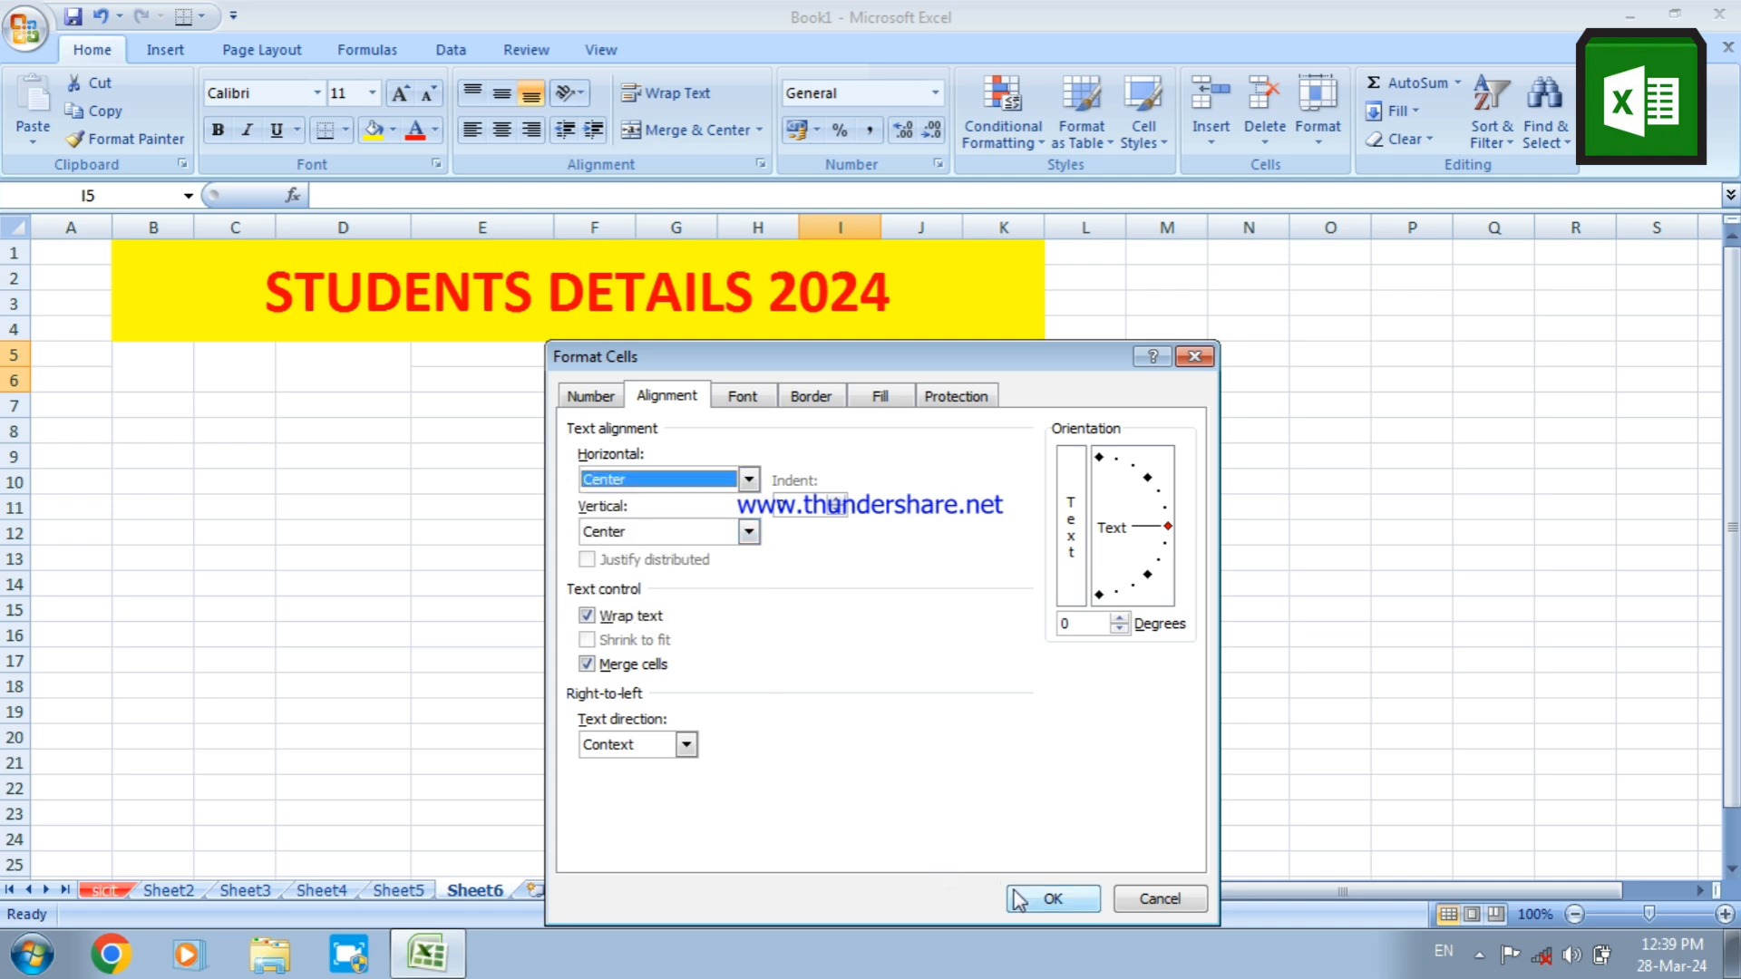
{"action": "left_click", "coordinate": [1052, 898]}
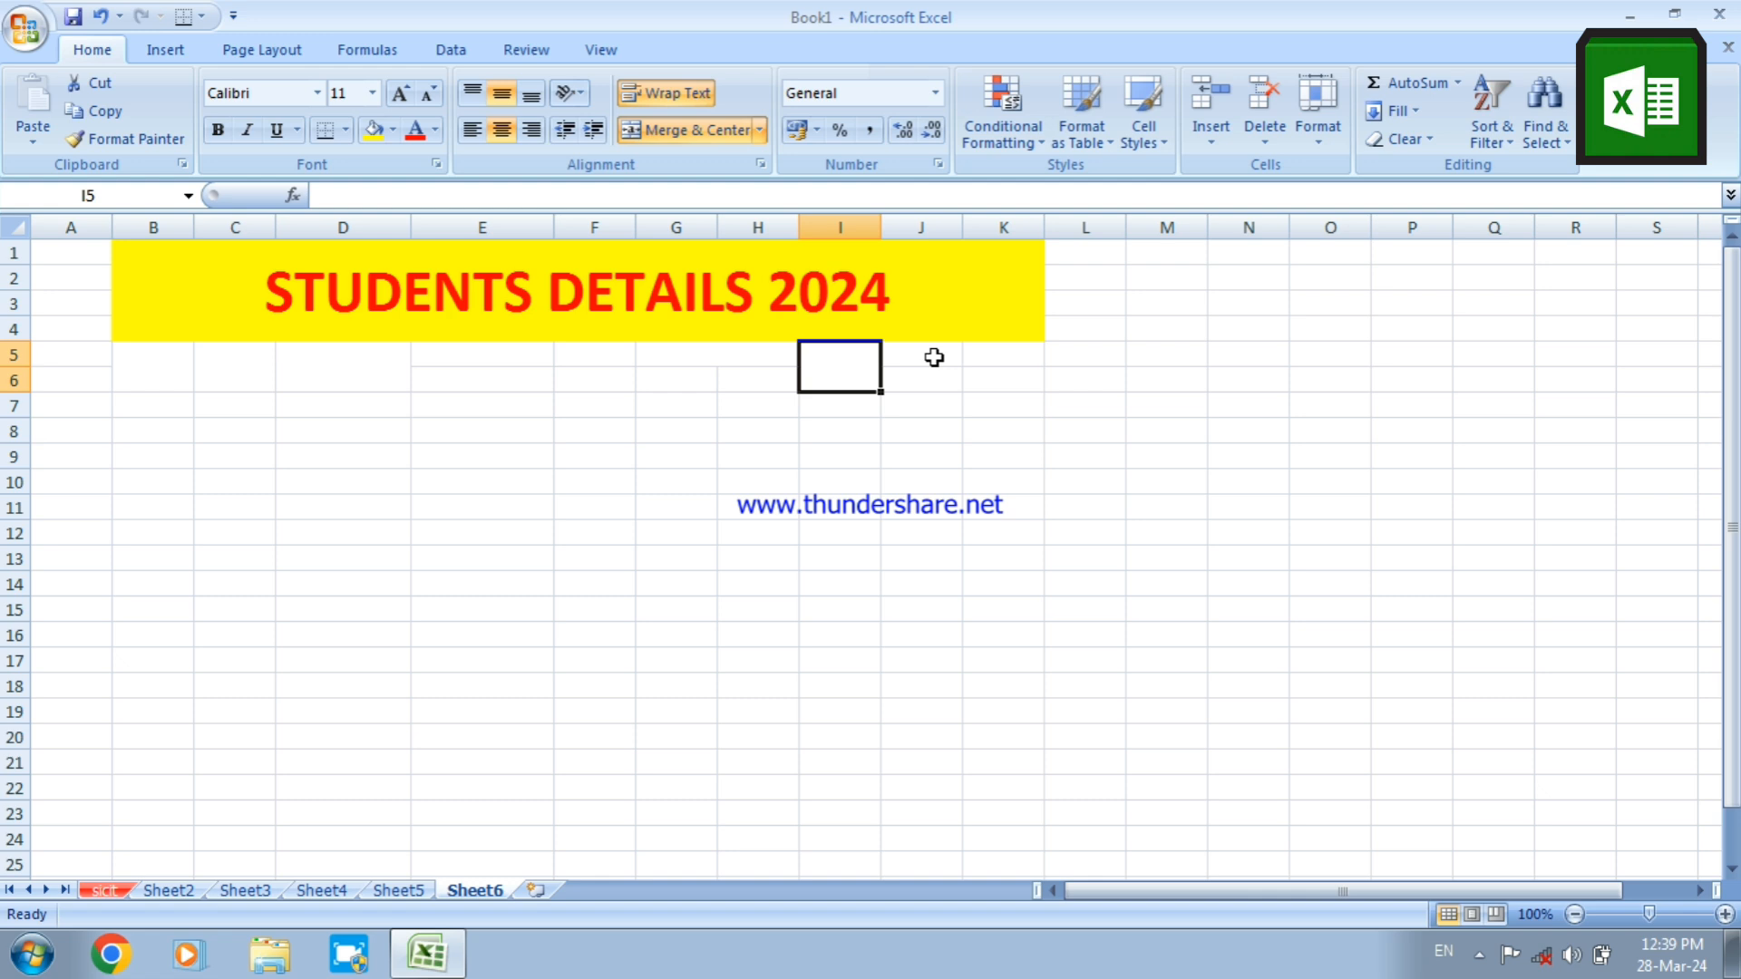
Merge cells J5:K5 with wrapped text, setting both the horizontal and vertical alignment to Center
{"action": "left_click_drag", "start_coordinate": [934, 357], "coordinate": [972, 357]}
{"action": "right_click", "coordinate": [973, 363]}
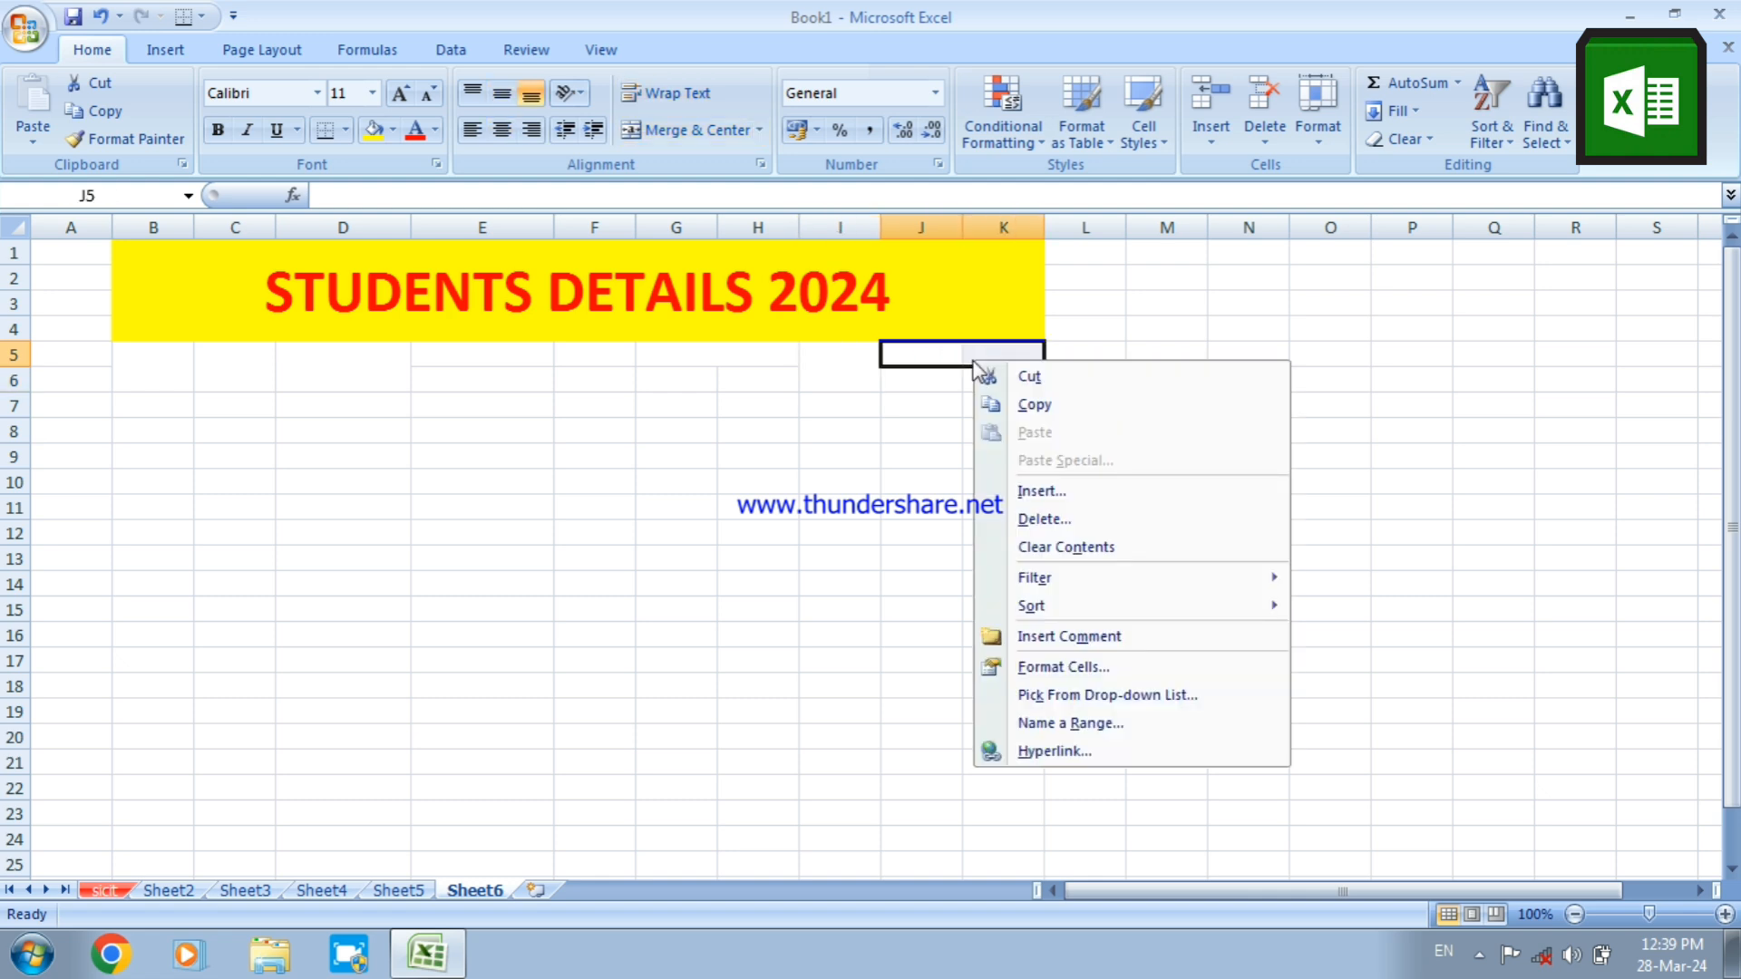
{"action": "left_click", "coordinate": [1020, 667]}
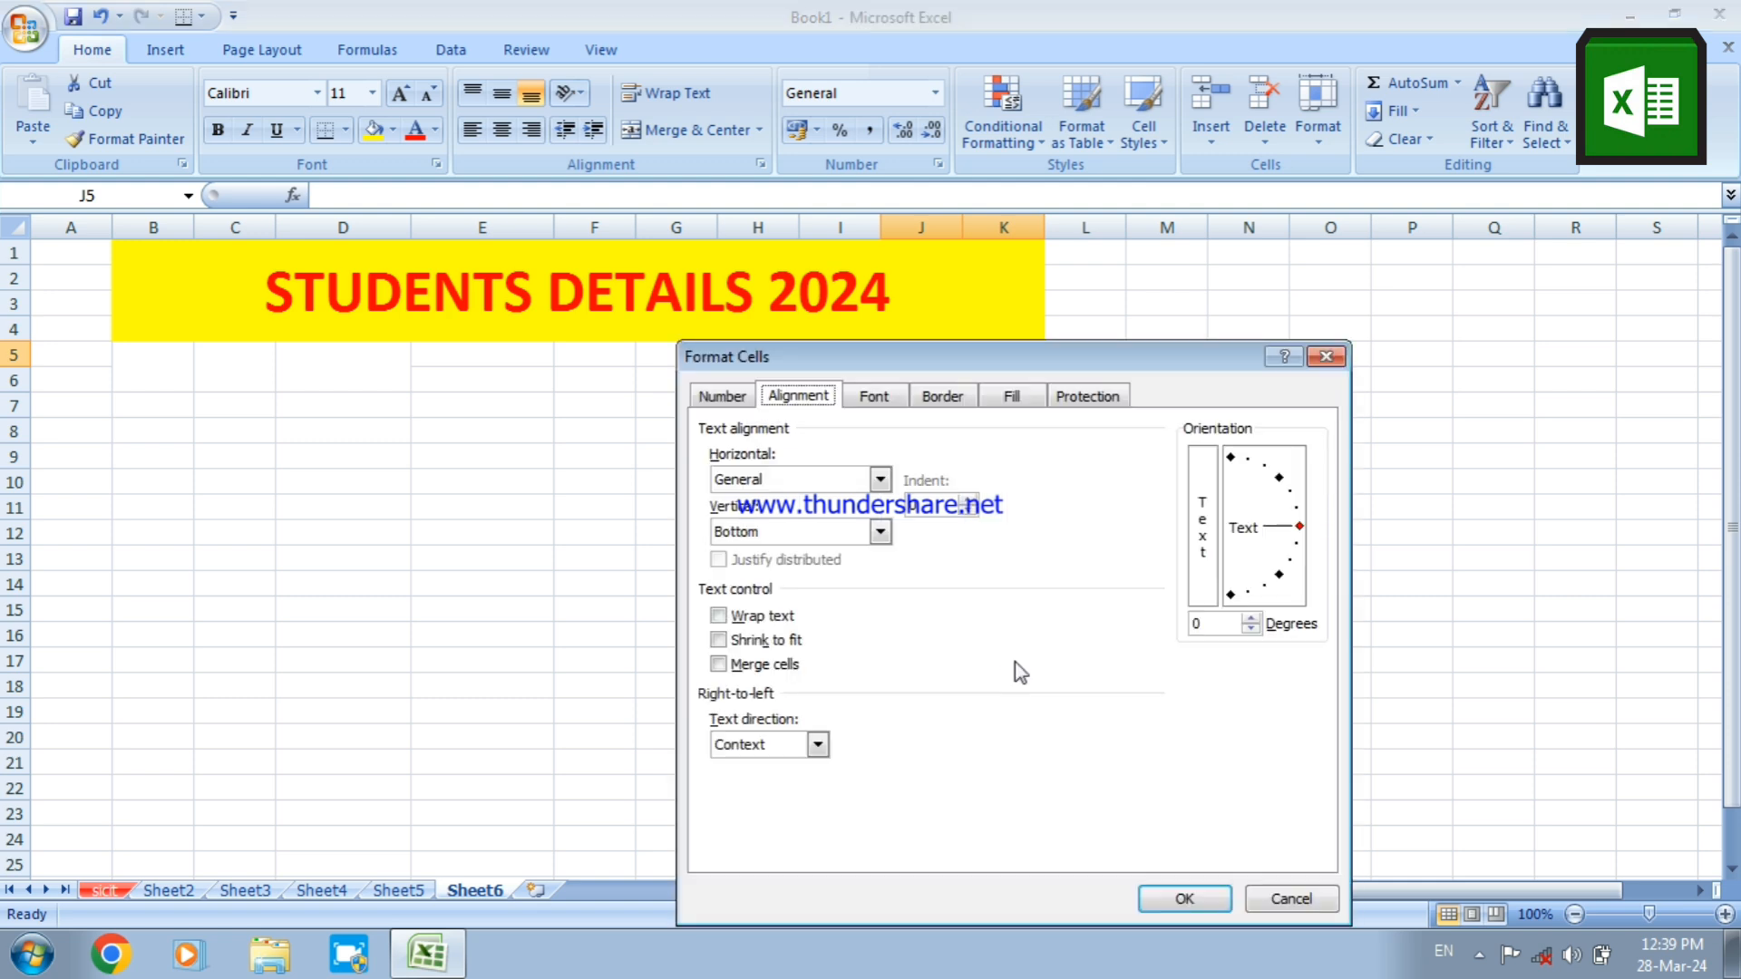
{"action": "left_click", "coordinate": [810, 537]}
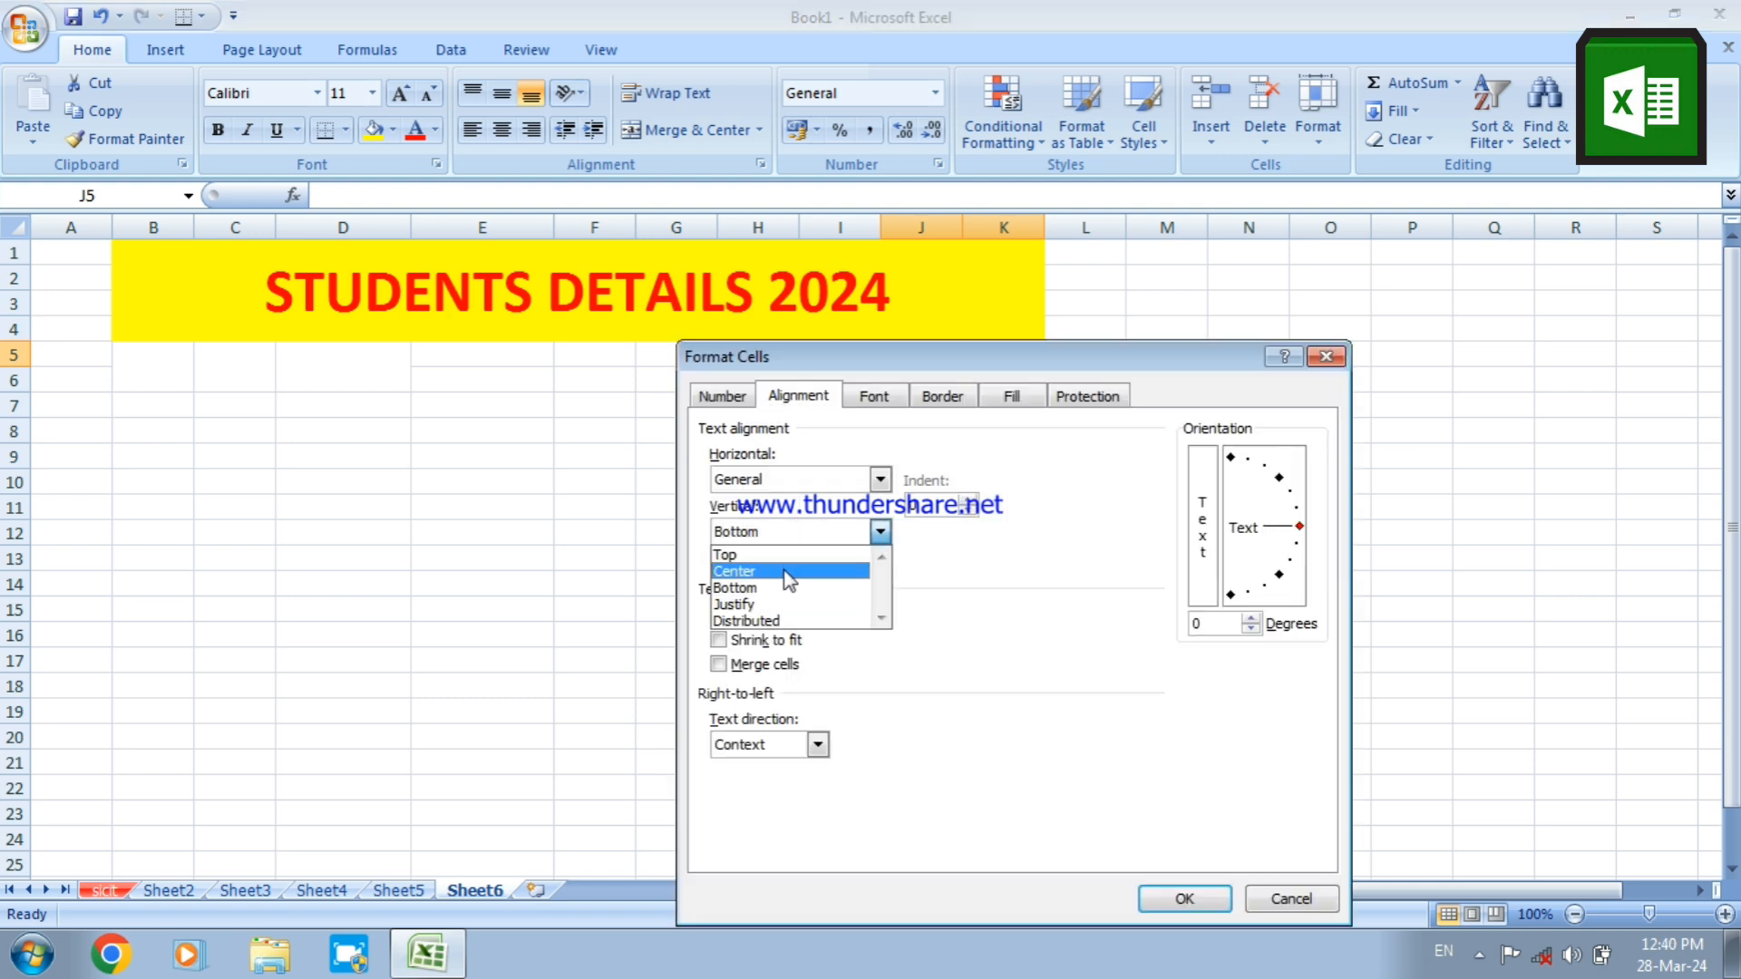
{"action": "left_click", "coordinate": [782, 567]}
{"action": "left_click", "coordinate": [755, 486]}
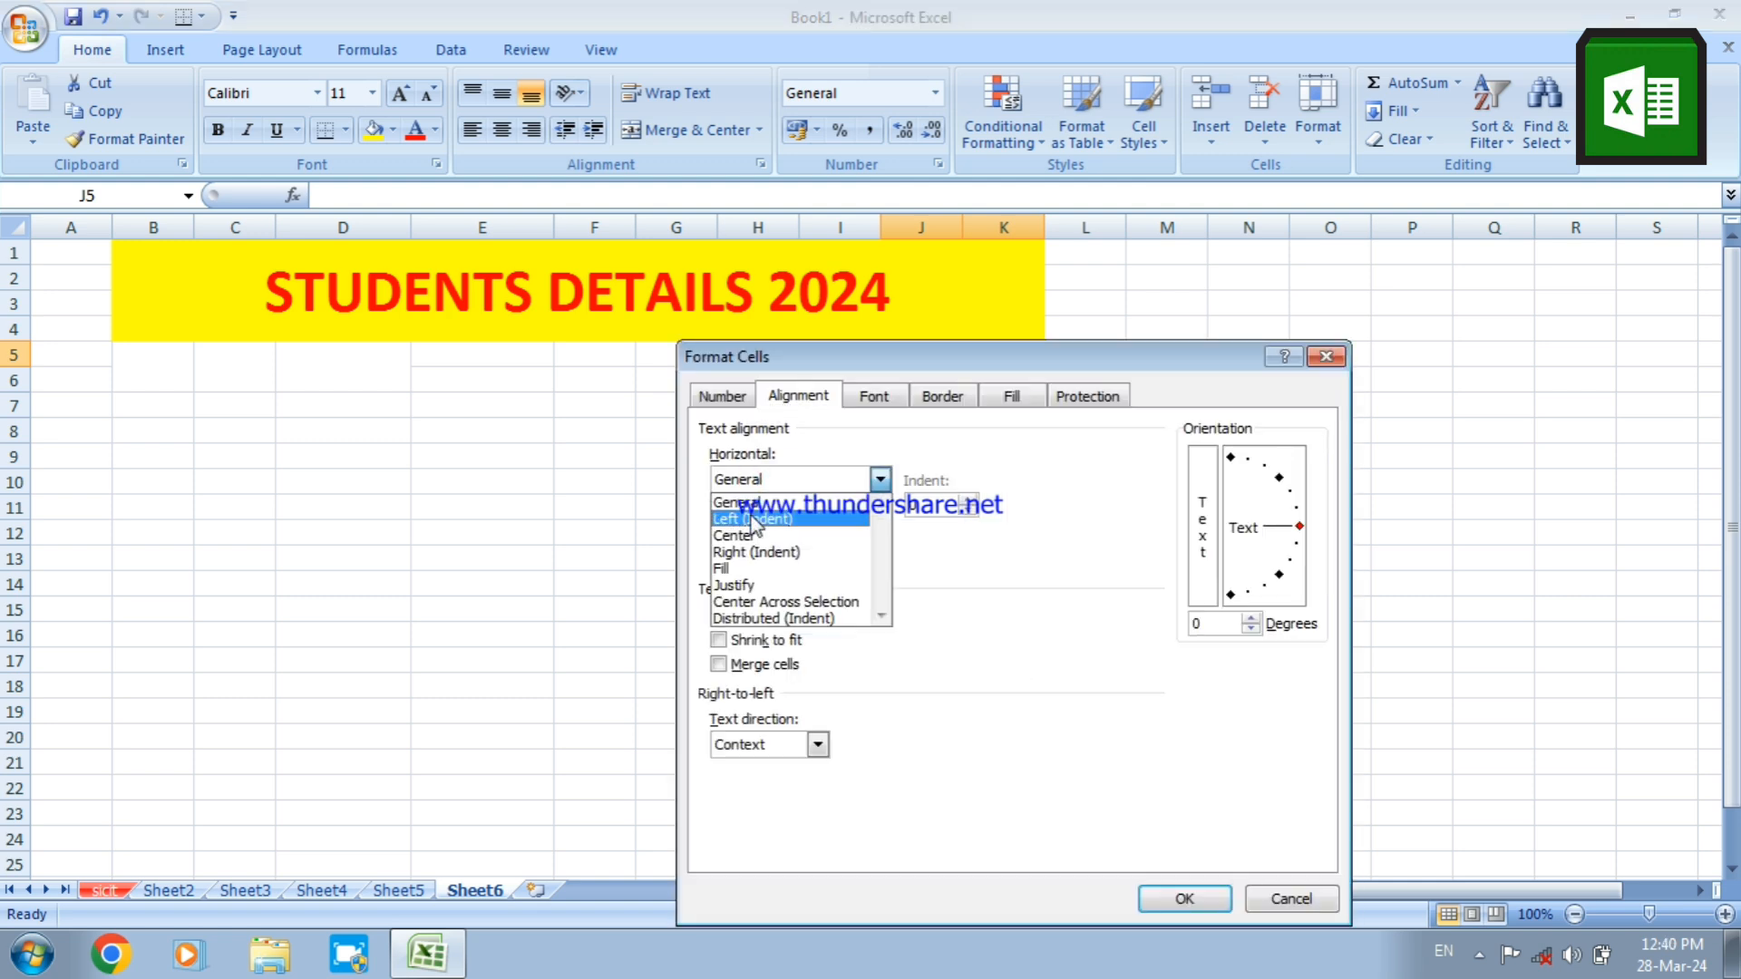
{"action": "left_click", "coordinate": [757, 531]}
{"action": "left_click", "coordinate": [742, 618]}
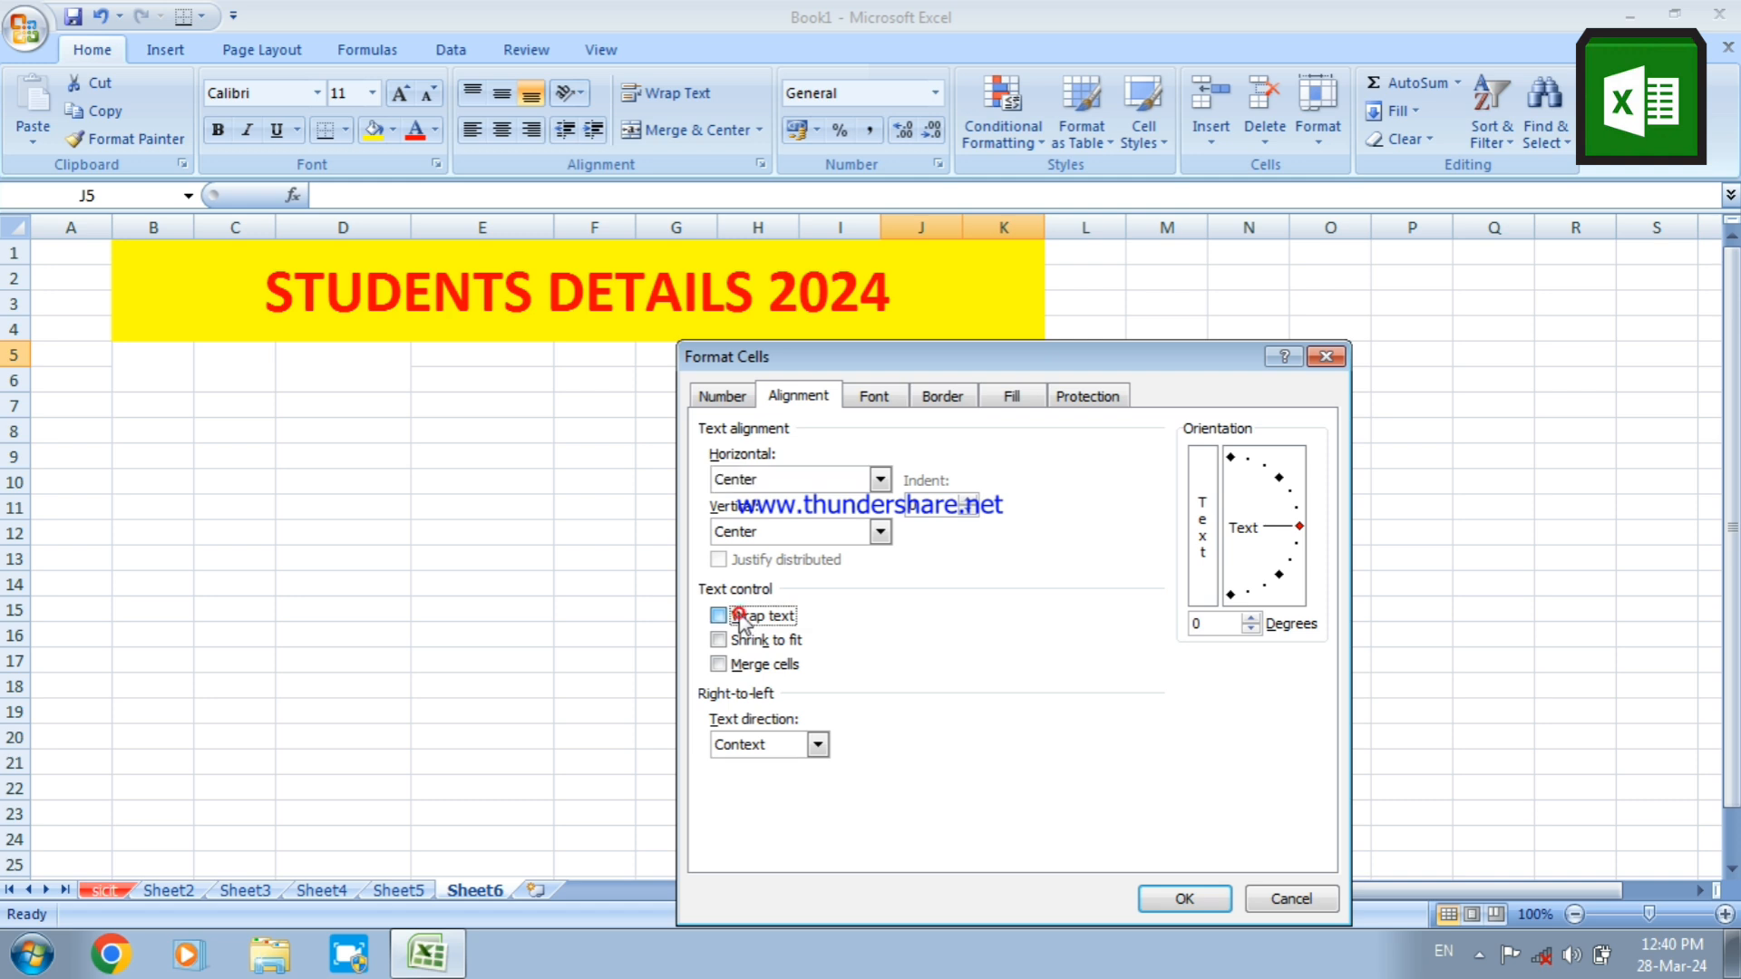
{"action": "left_click", "coordinate": [720, 665]}
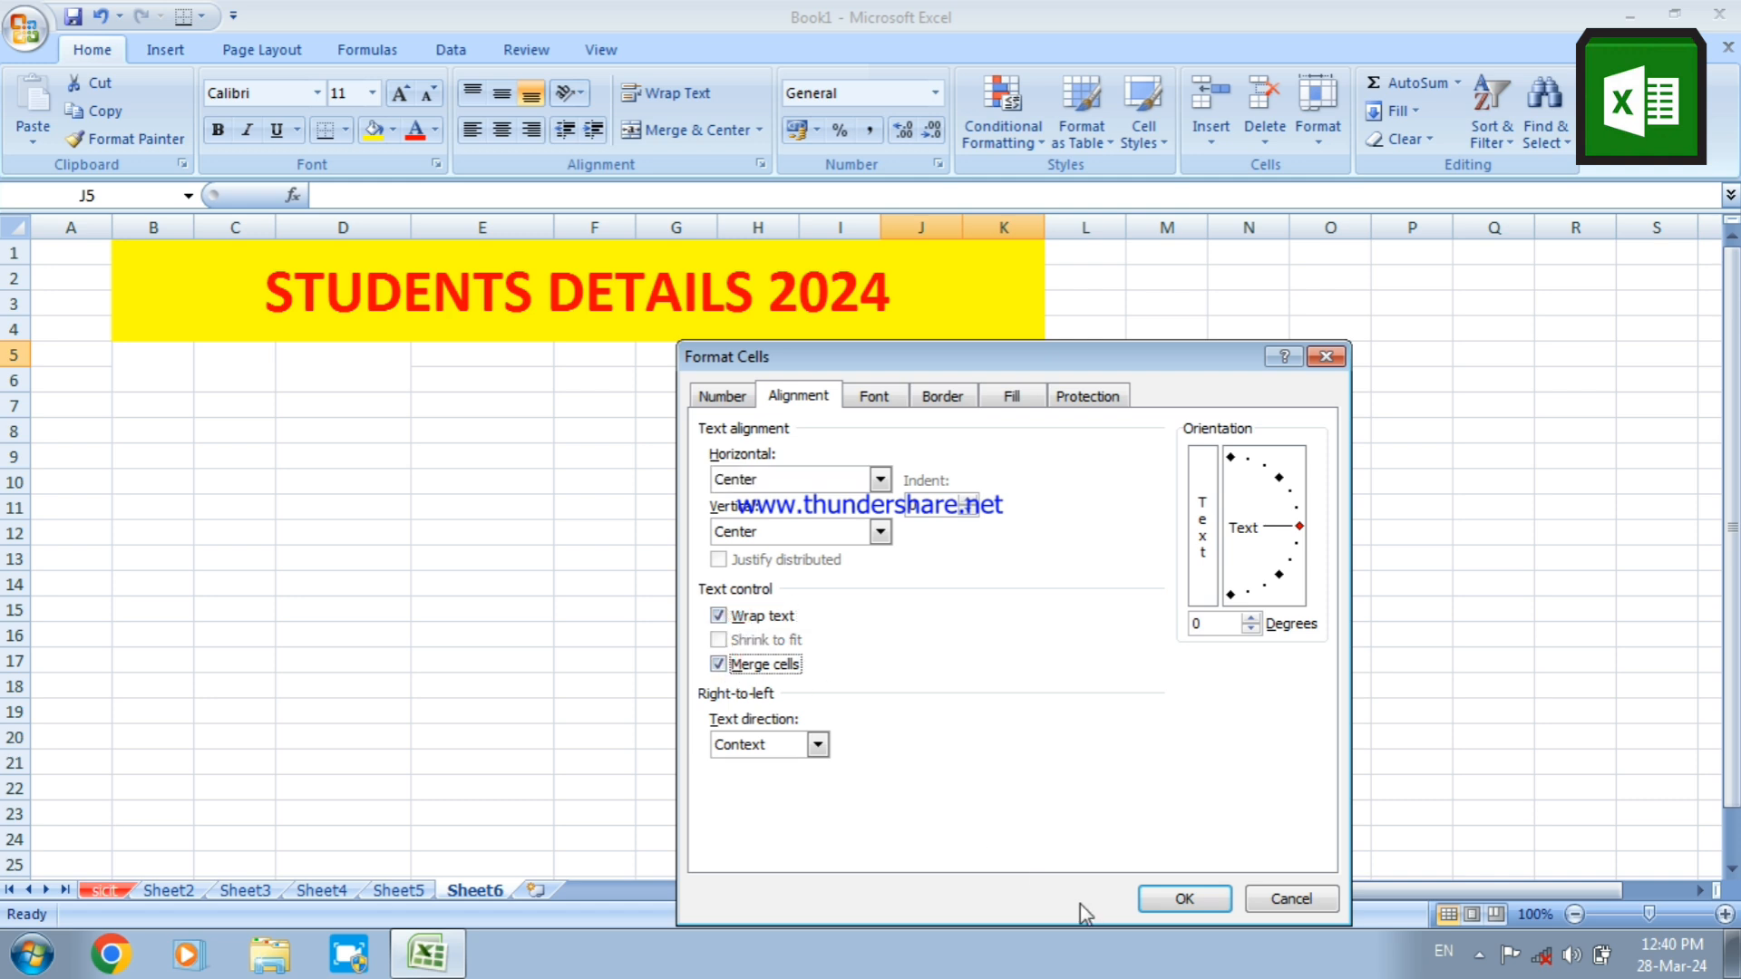
{"action": "left_click", "coordinate": [1157, 903]}
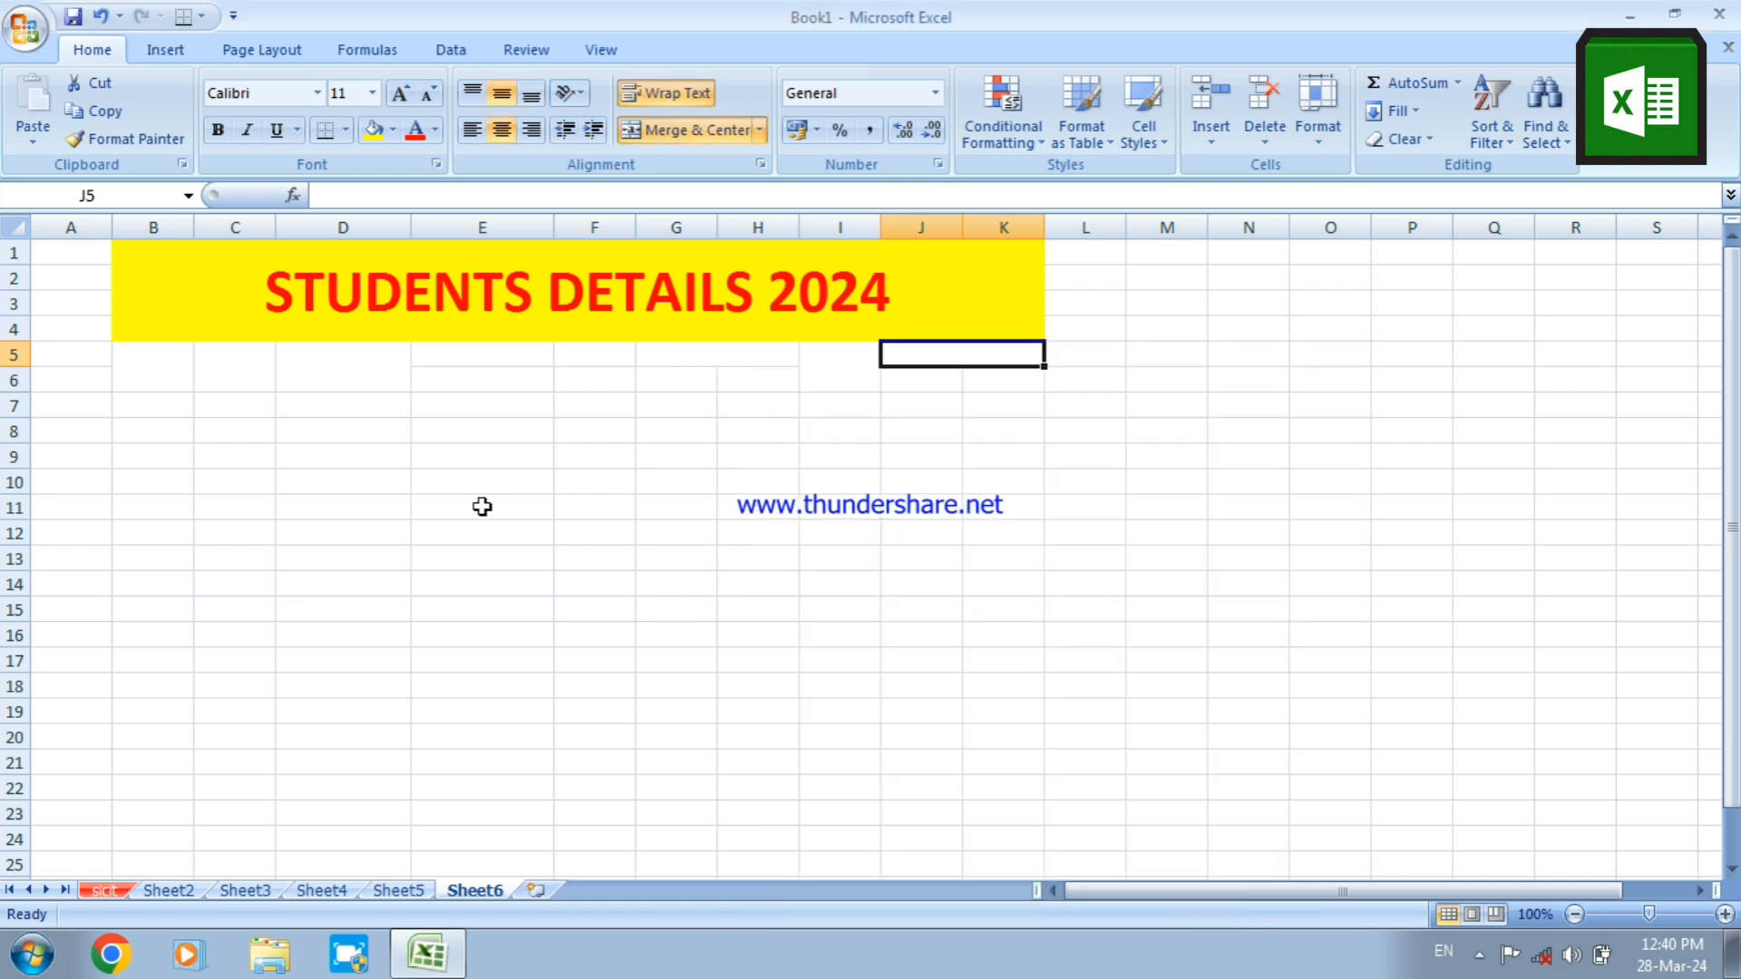
Apply All Borders to the heading range B5:K6
{"action": "left_click", "coordinate": [172, 367]}
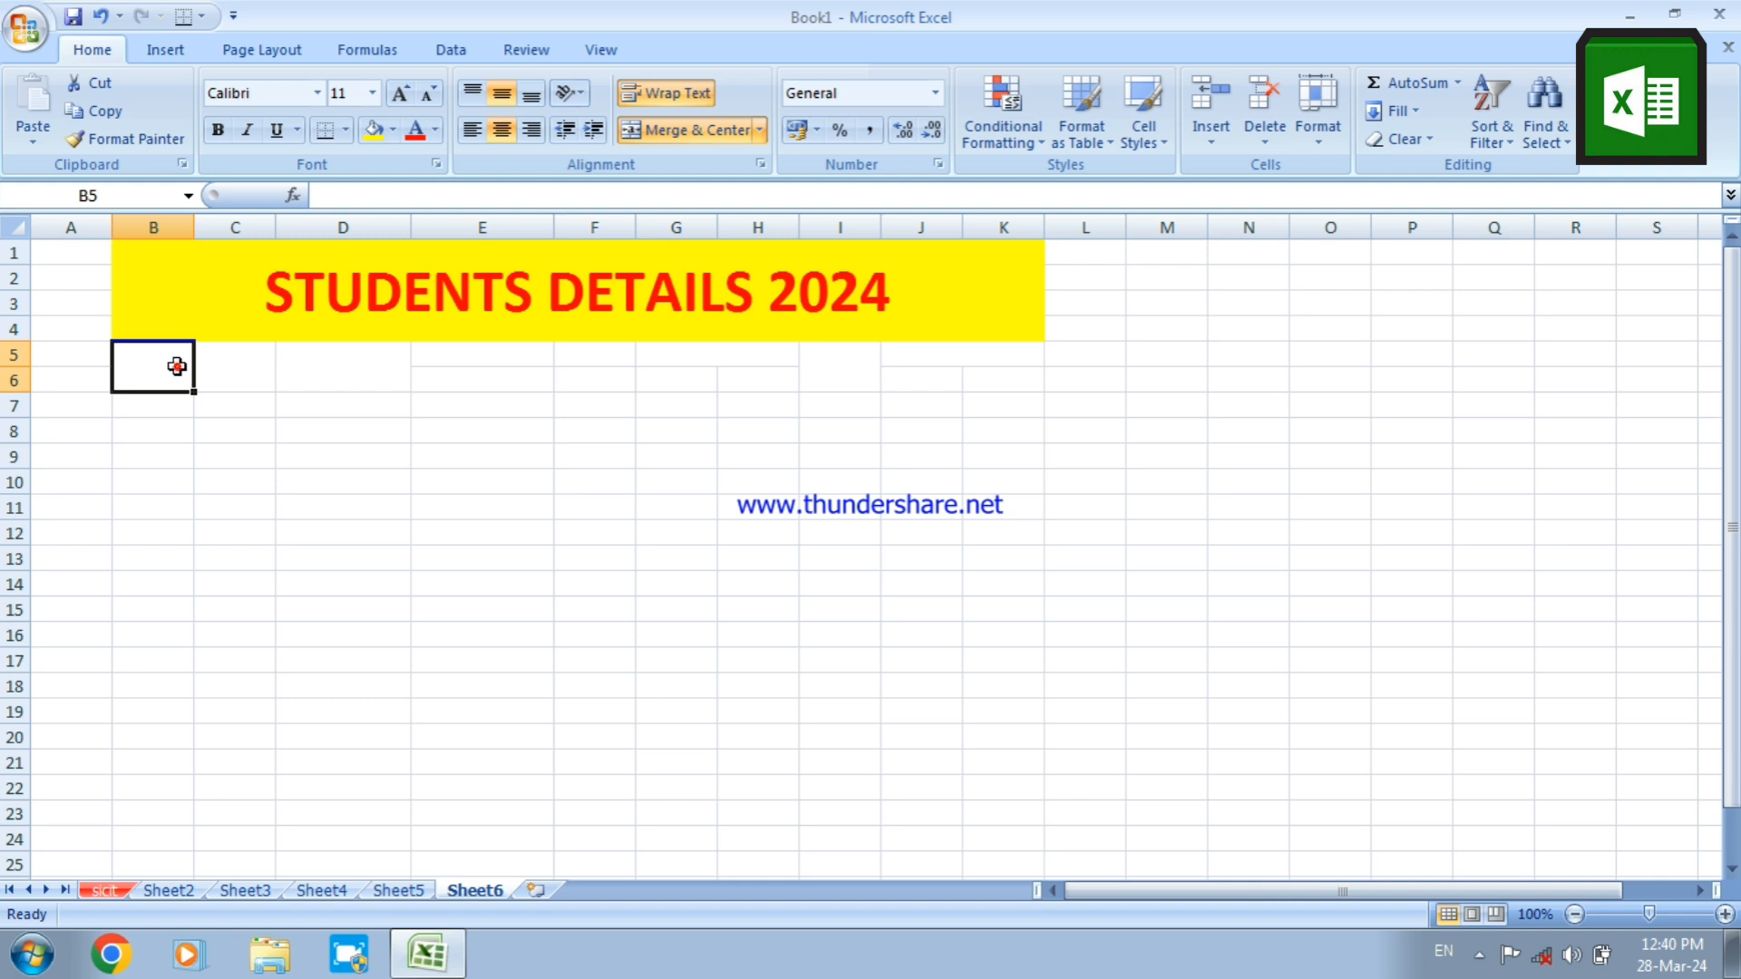
{"action": "left_click_drag", "start_coordinate": [177, 366], "coordinate": [972, 369]}
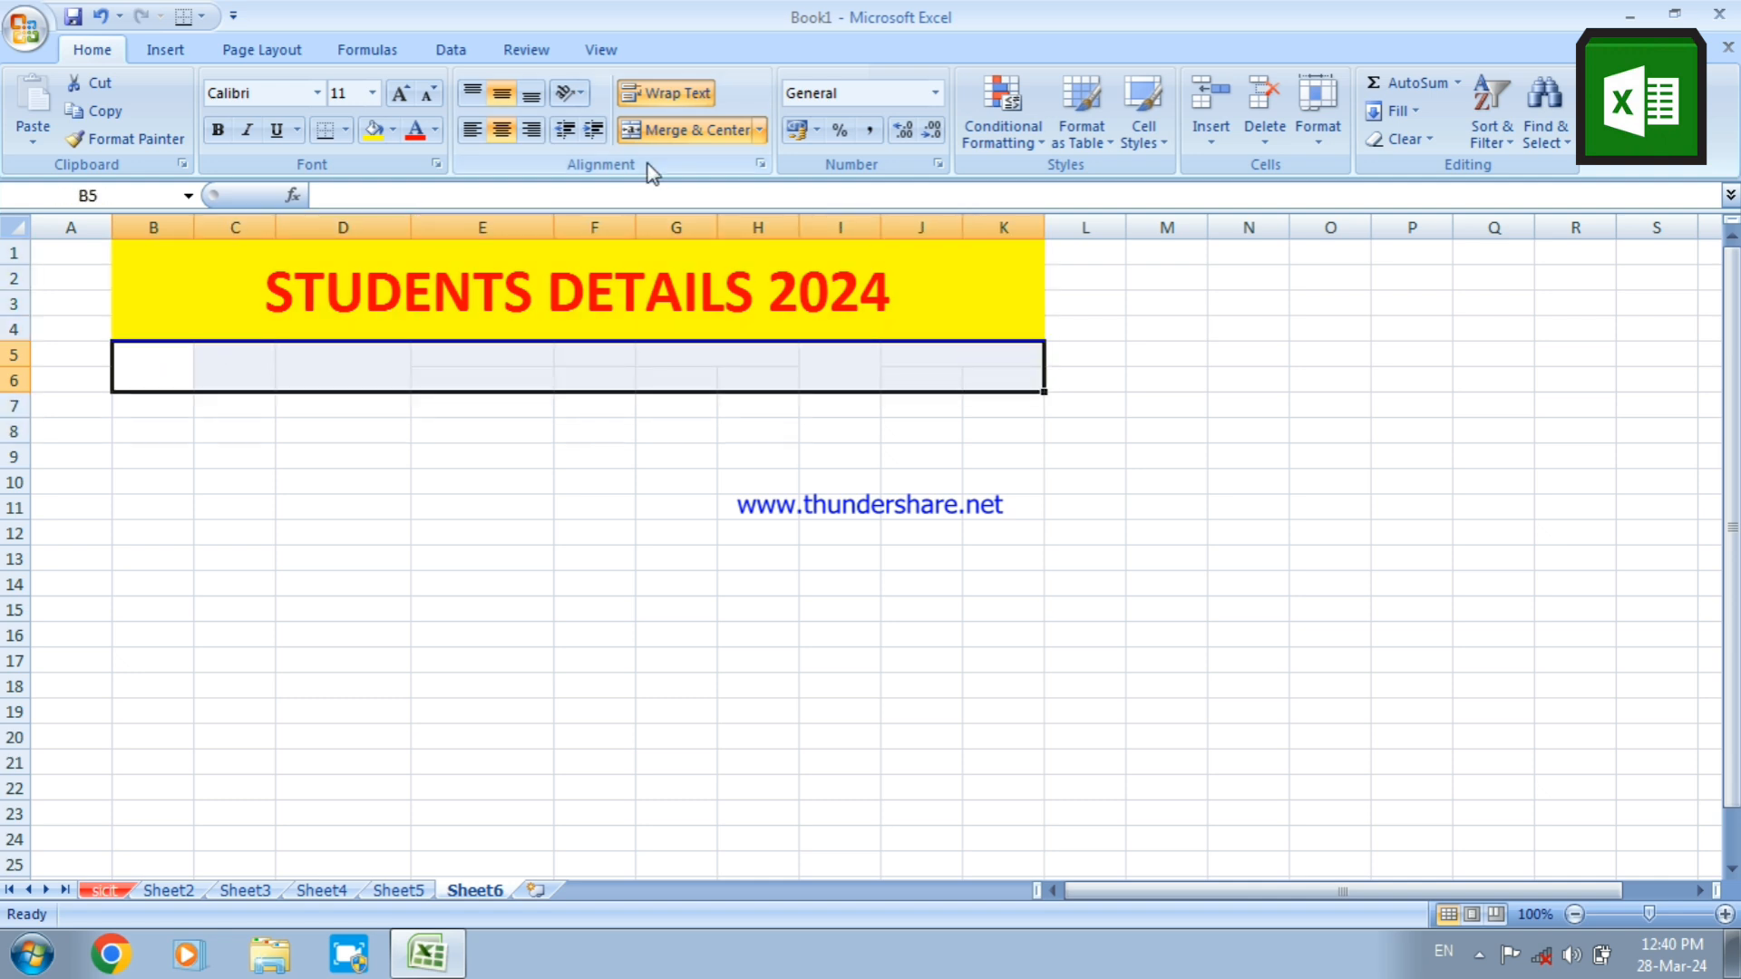
{"action": "left_click", "coordinate": [346, 132]}
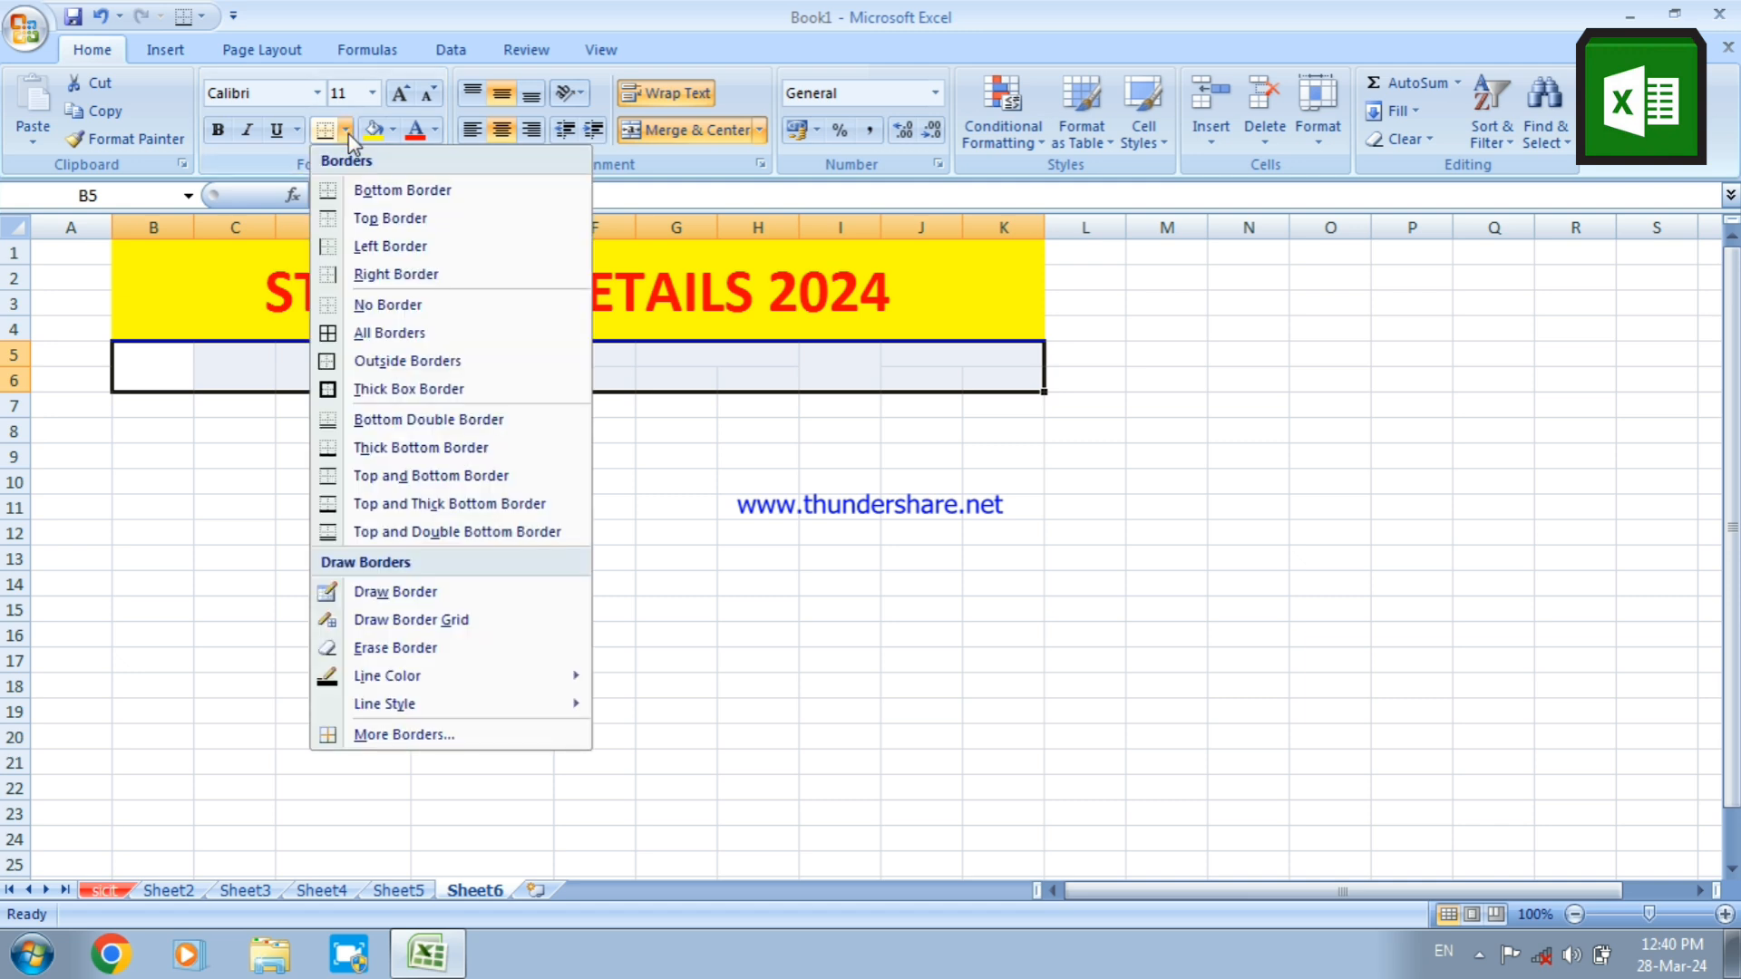
{"action": "left_click", "coordinate": [365, 334]}
{"action": "left_click", "coordinate": [478, 538]}
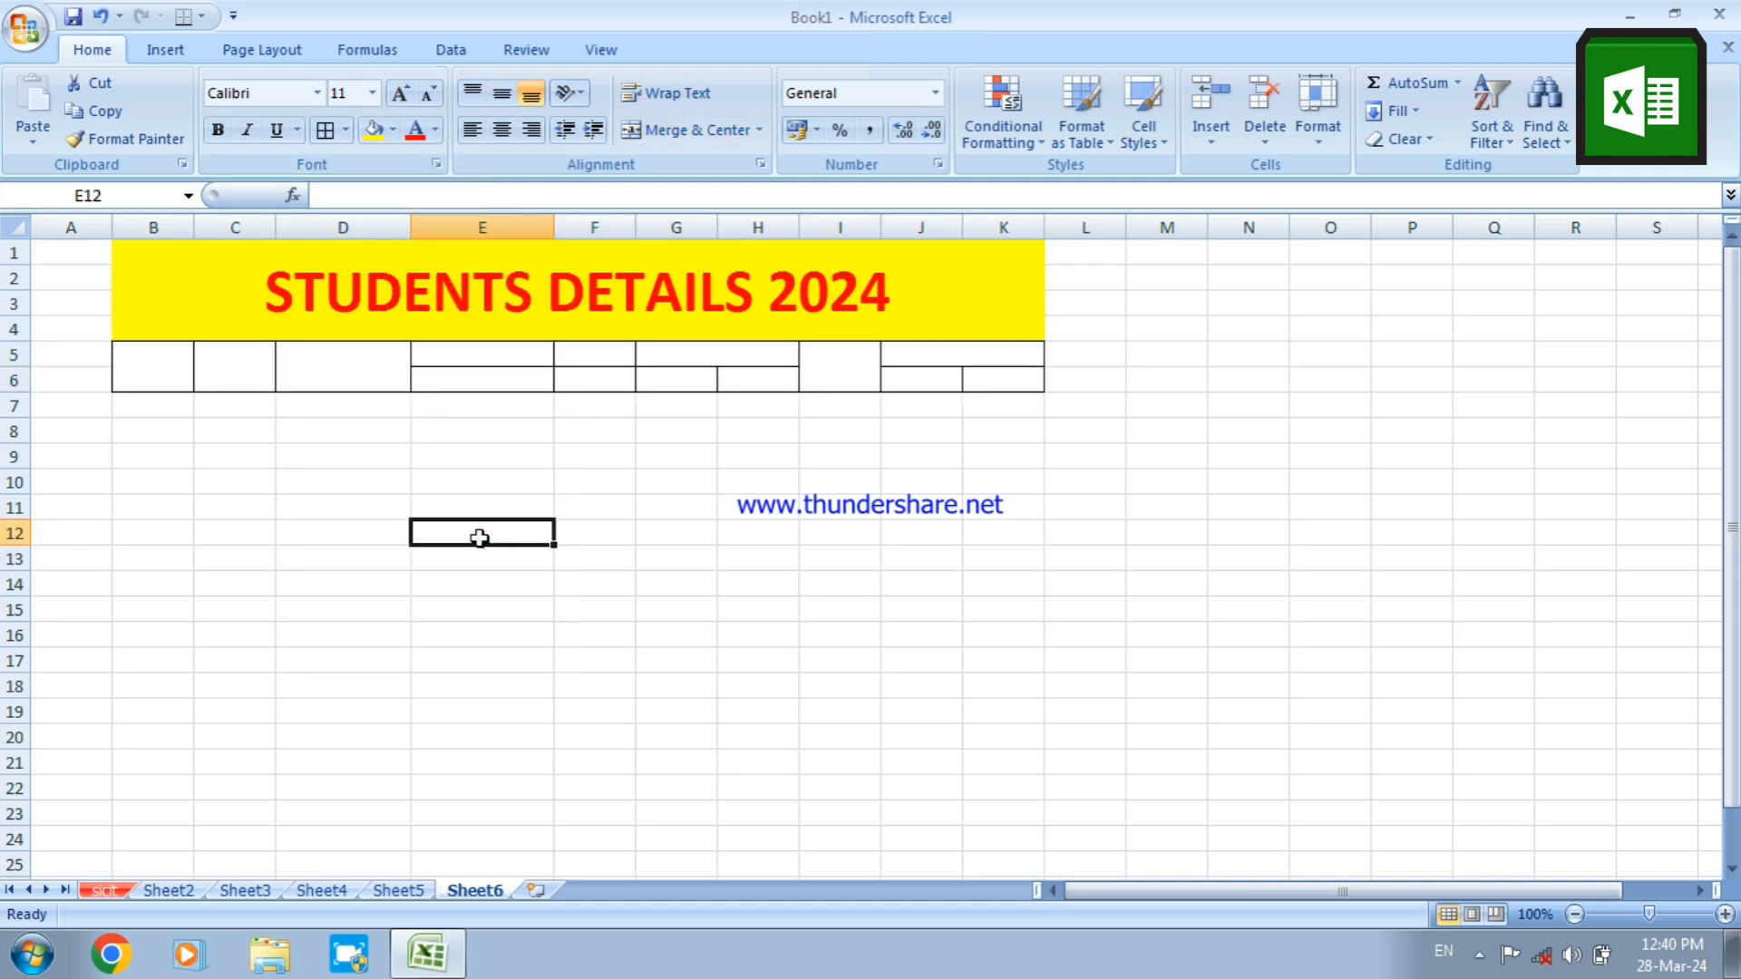
Review the layout of the merged and single heading cells across B5:K6
{"action": "left_click", "coordinate": [145, 360]}
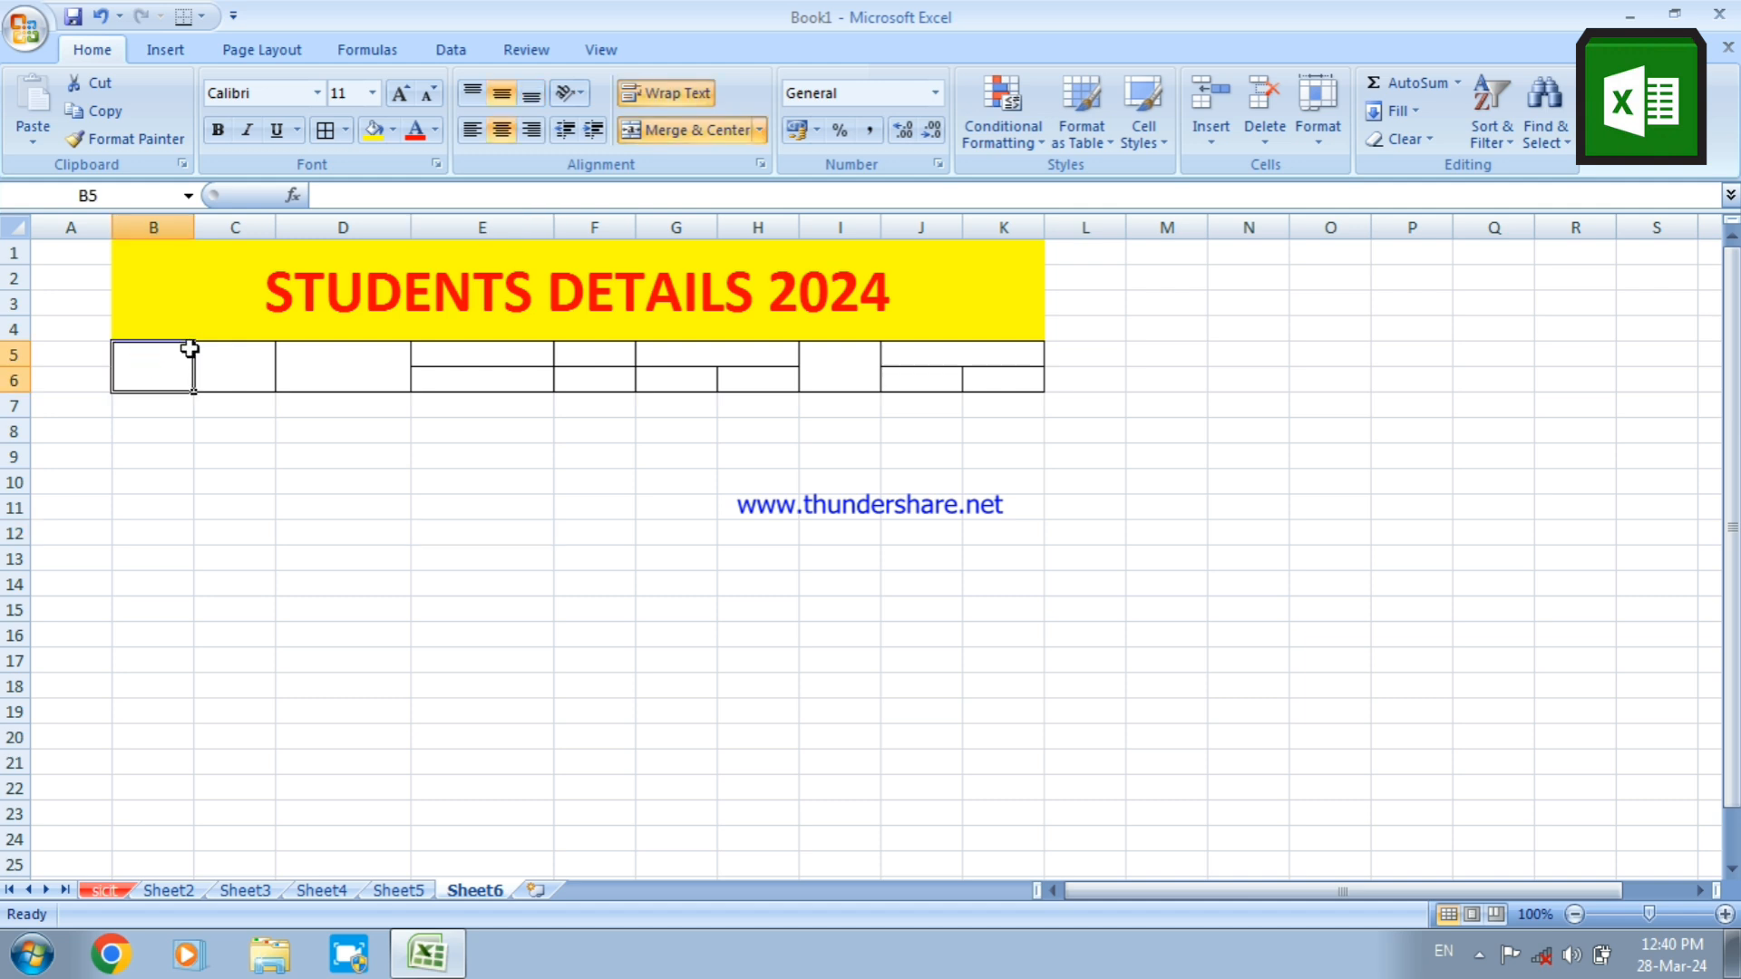
{"action": "left_click", "coordinate": [204, 361]}
{"action": "left_click", "coordinate": [340, 379]}
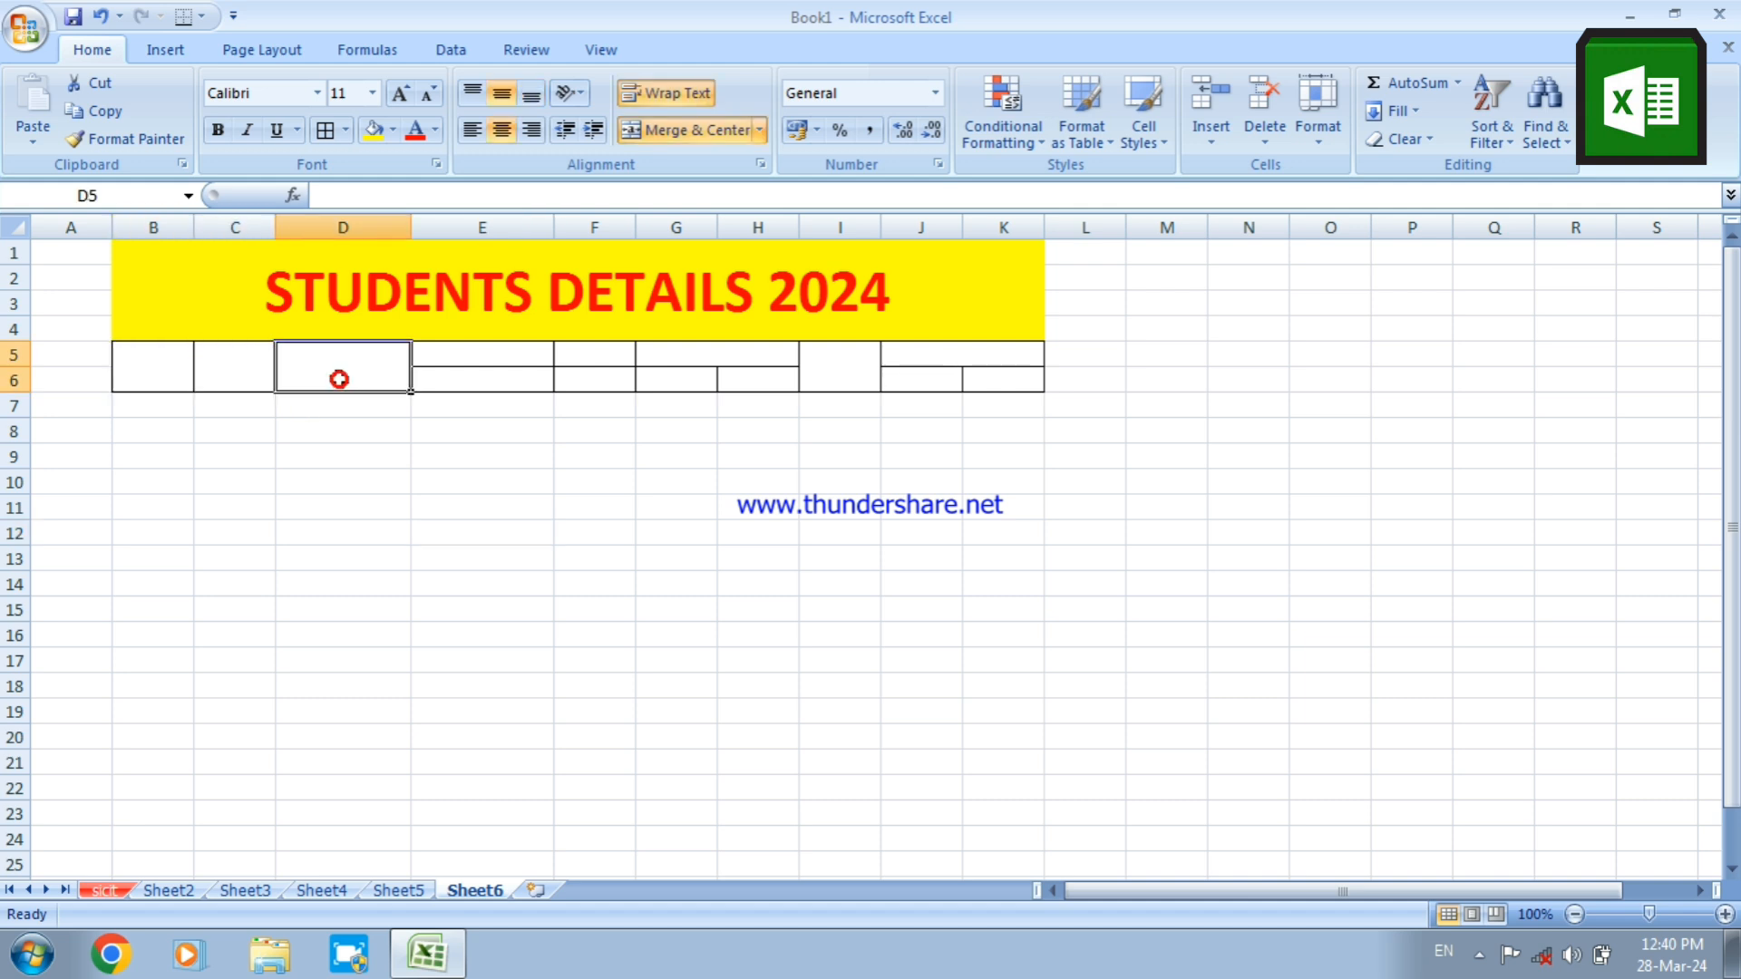
{"action": "left_click", "coordinate": [602, 361]}
{"action": "left_click", "coordinate": [669, 359]}
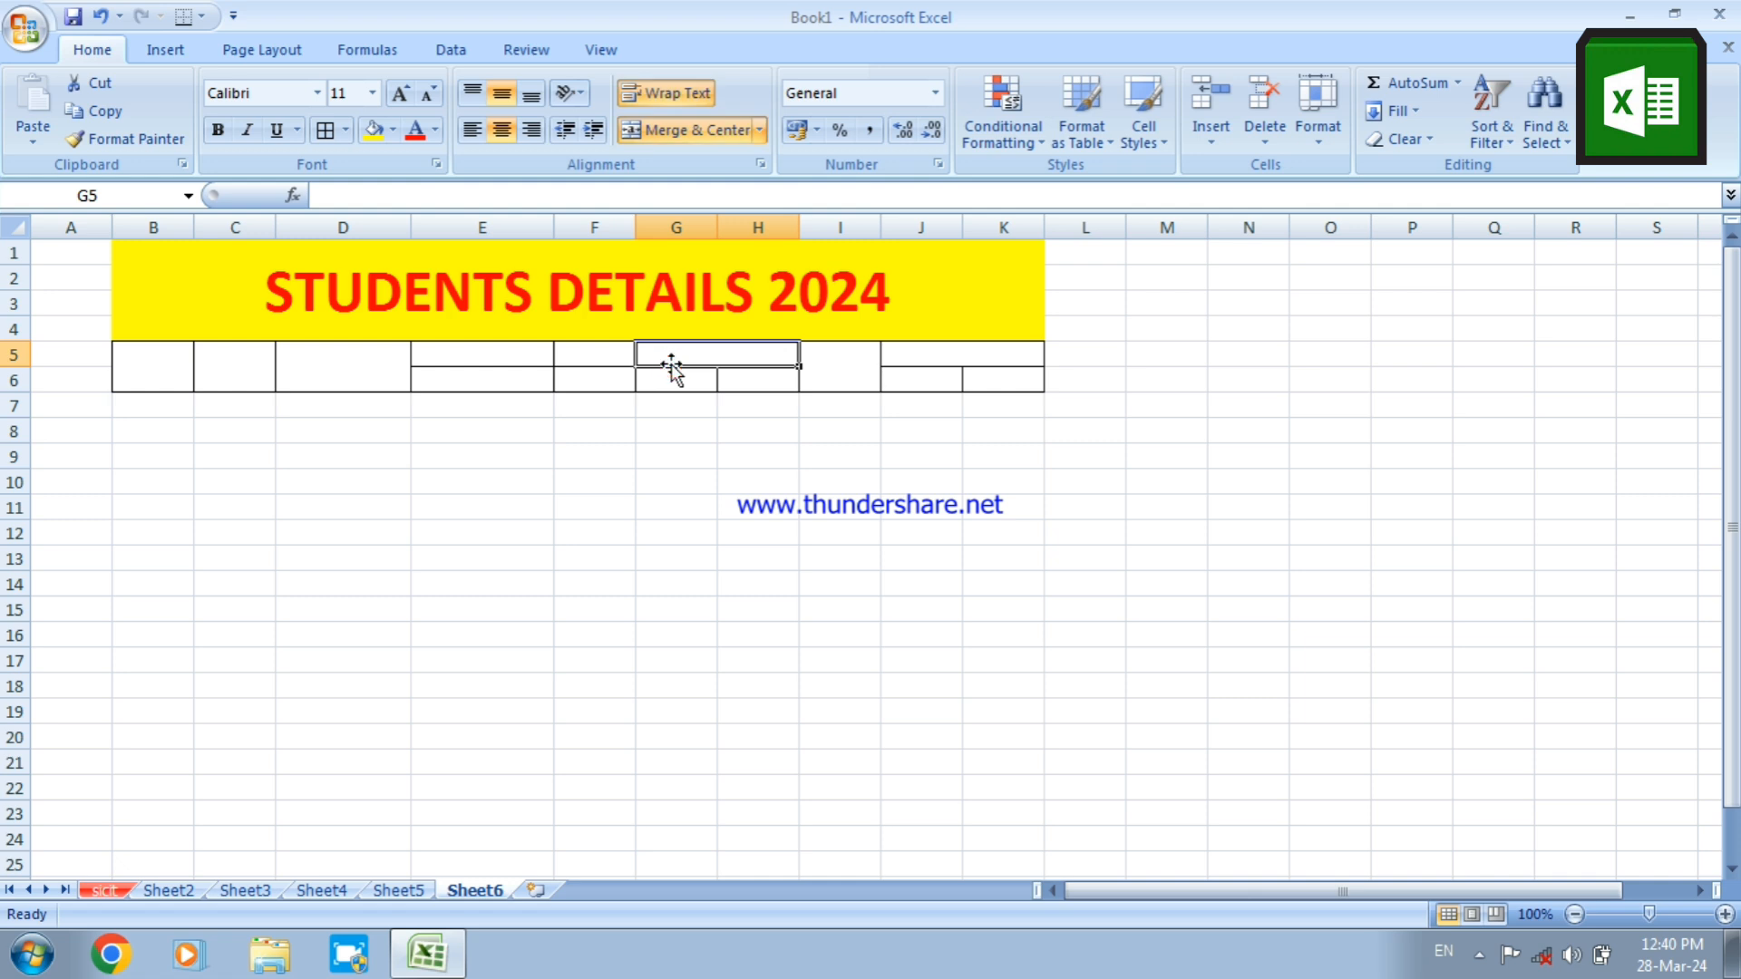
{"action": "left_click", "coordinate": [838, 355]}
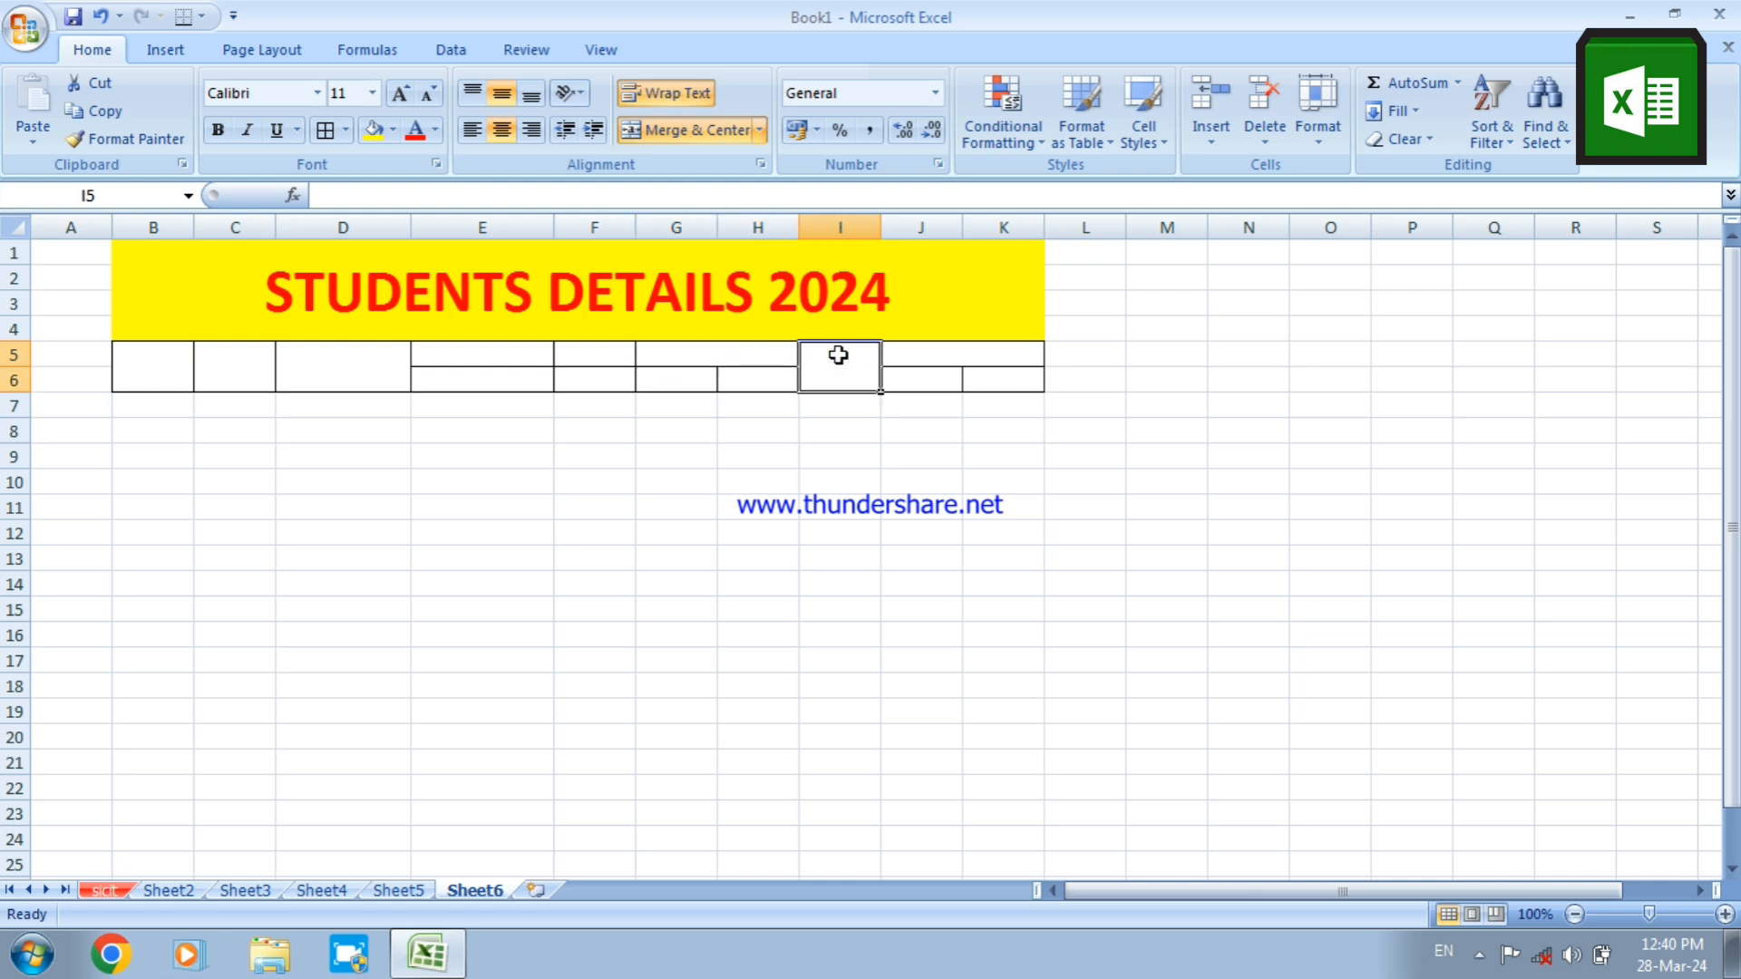
{"action": "left_click", "coordinate": [921, 379]}
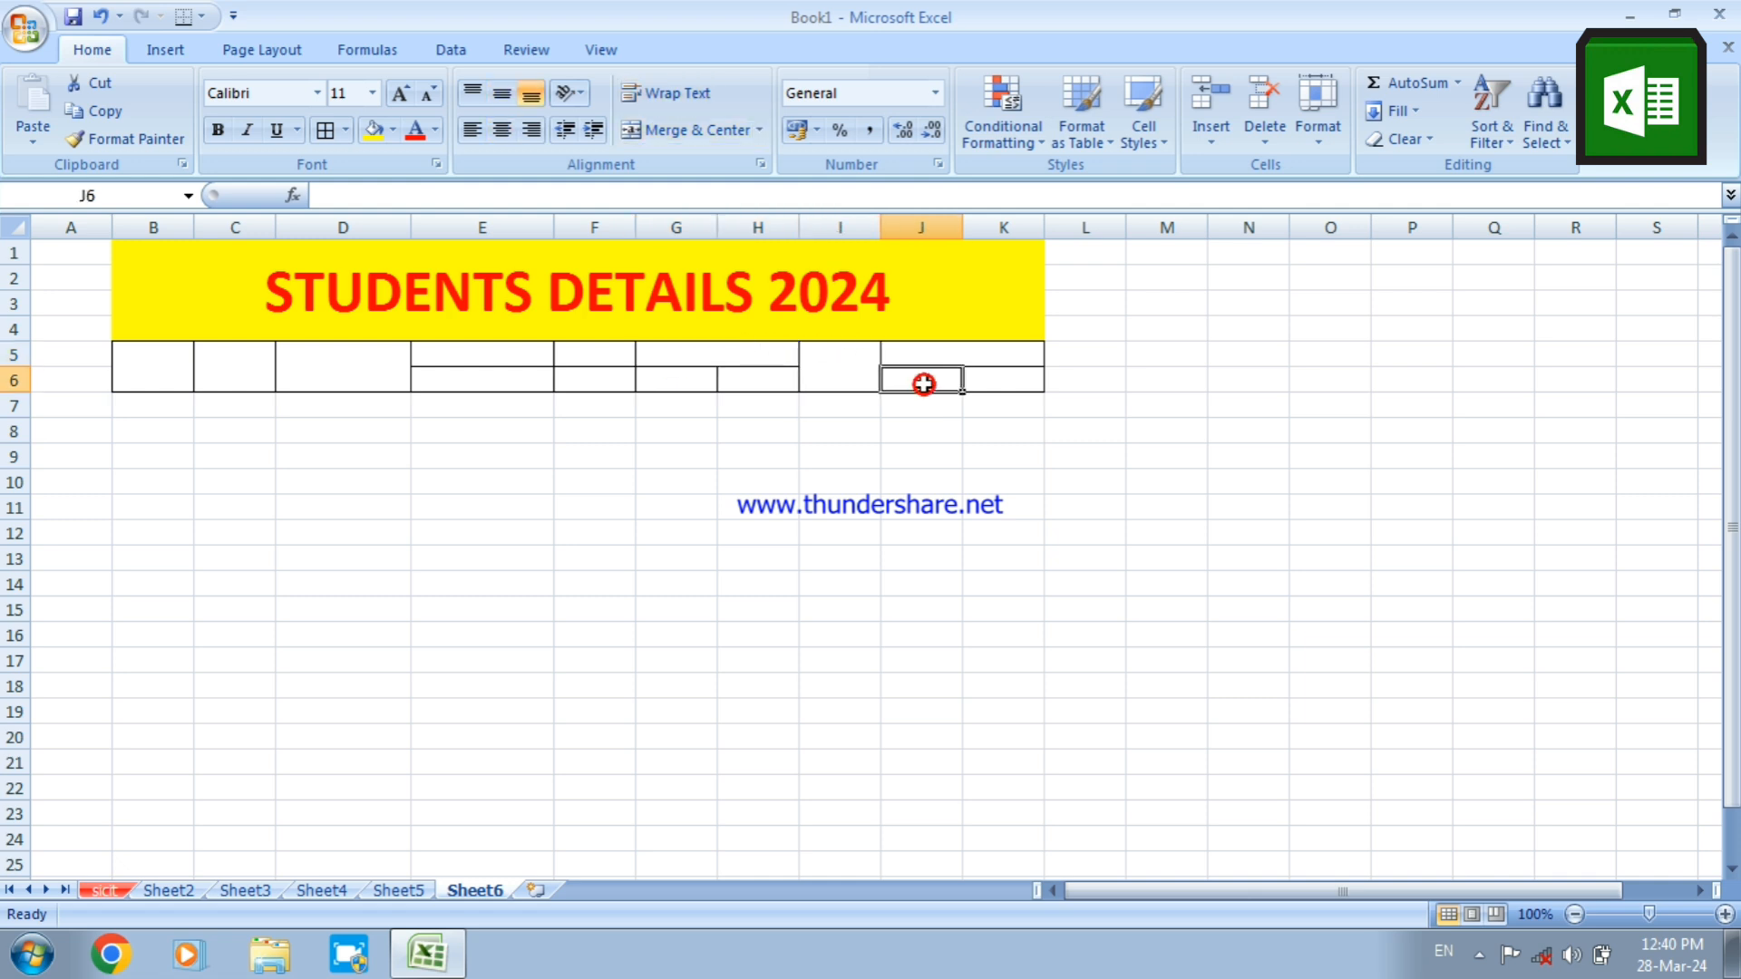
{"action": "left_click", "coordinate": [980, 355]}
{"action": "left_click", "coordinate": [825, 357]}
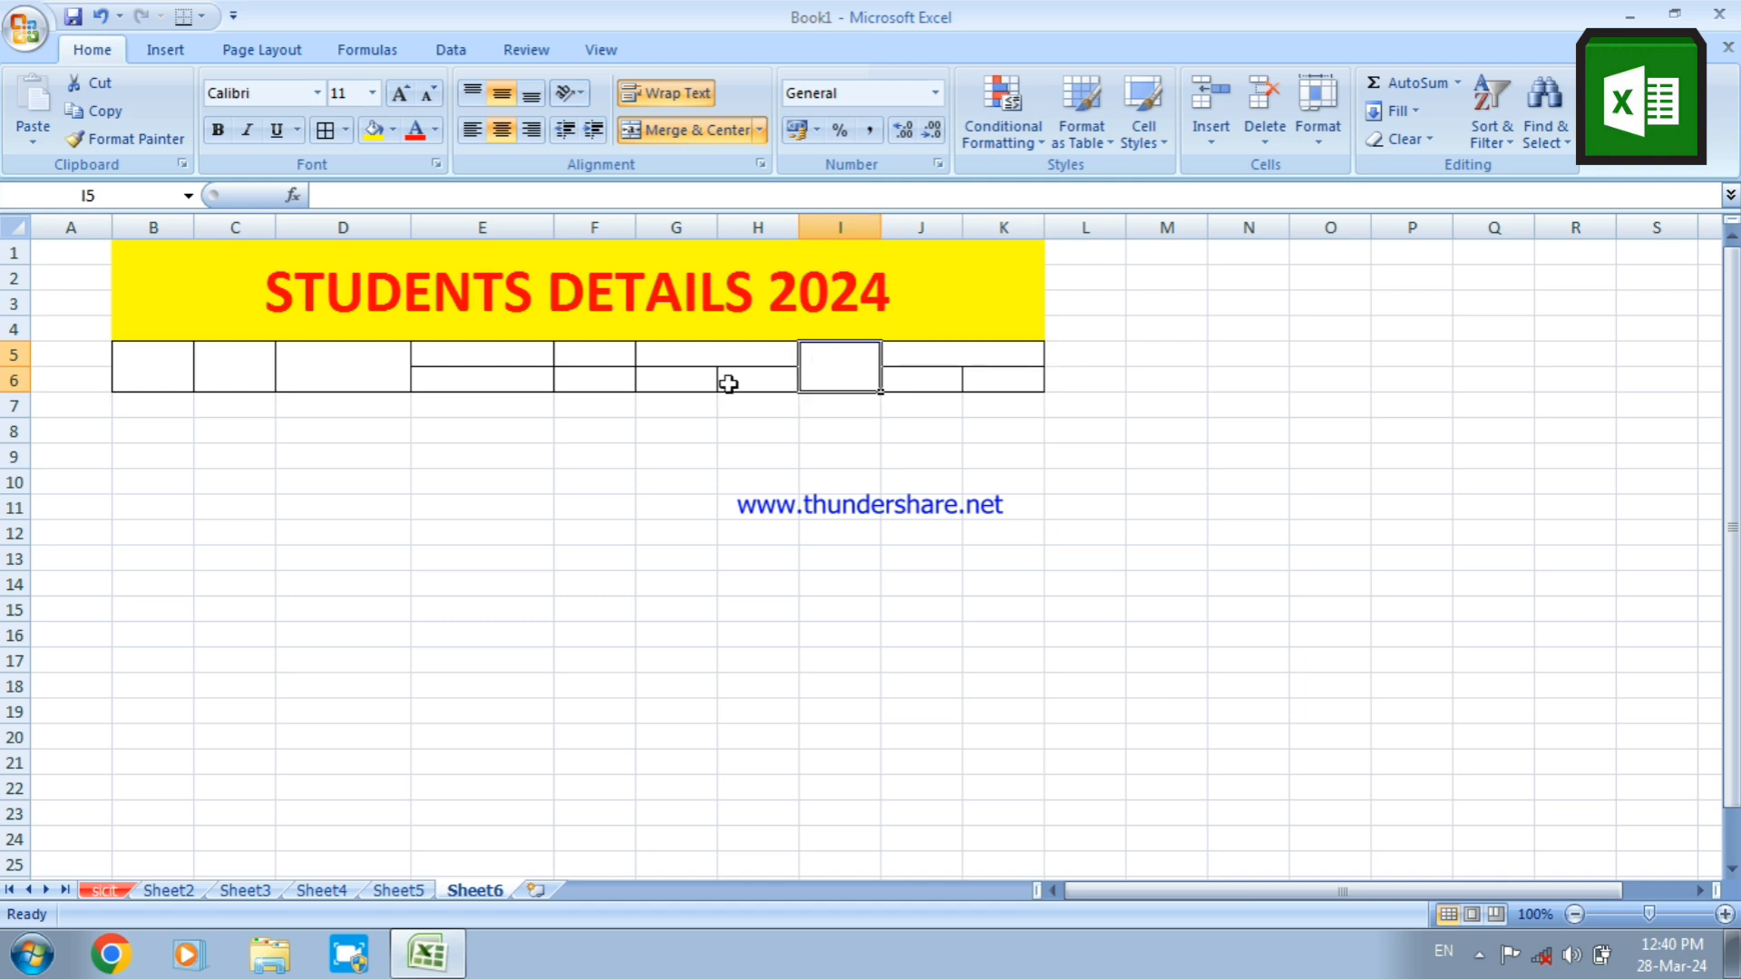
{"action": "left_click", "coordinate": [675, 357]}
{"action": "left_click", "coordinate": [603, 356]}
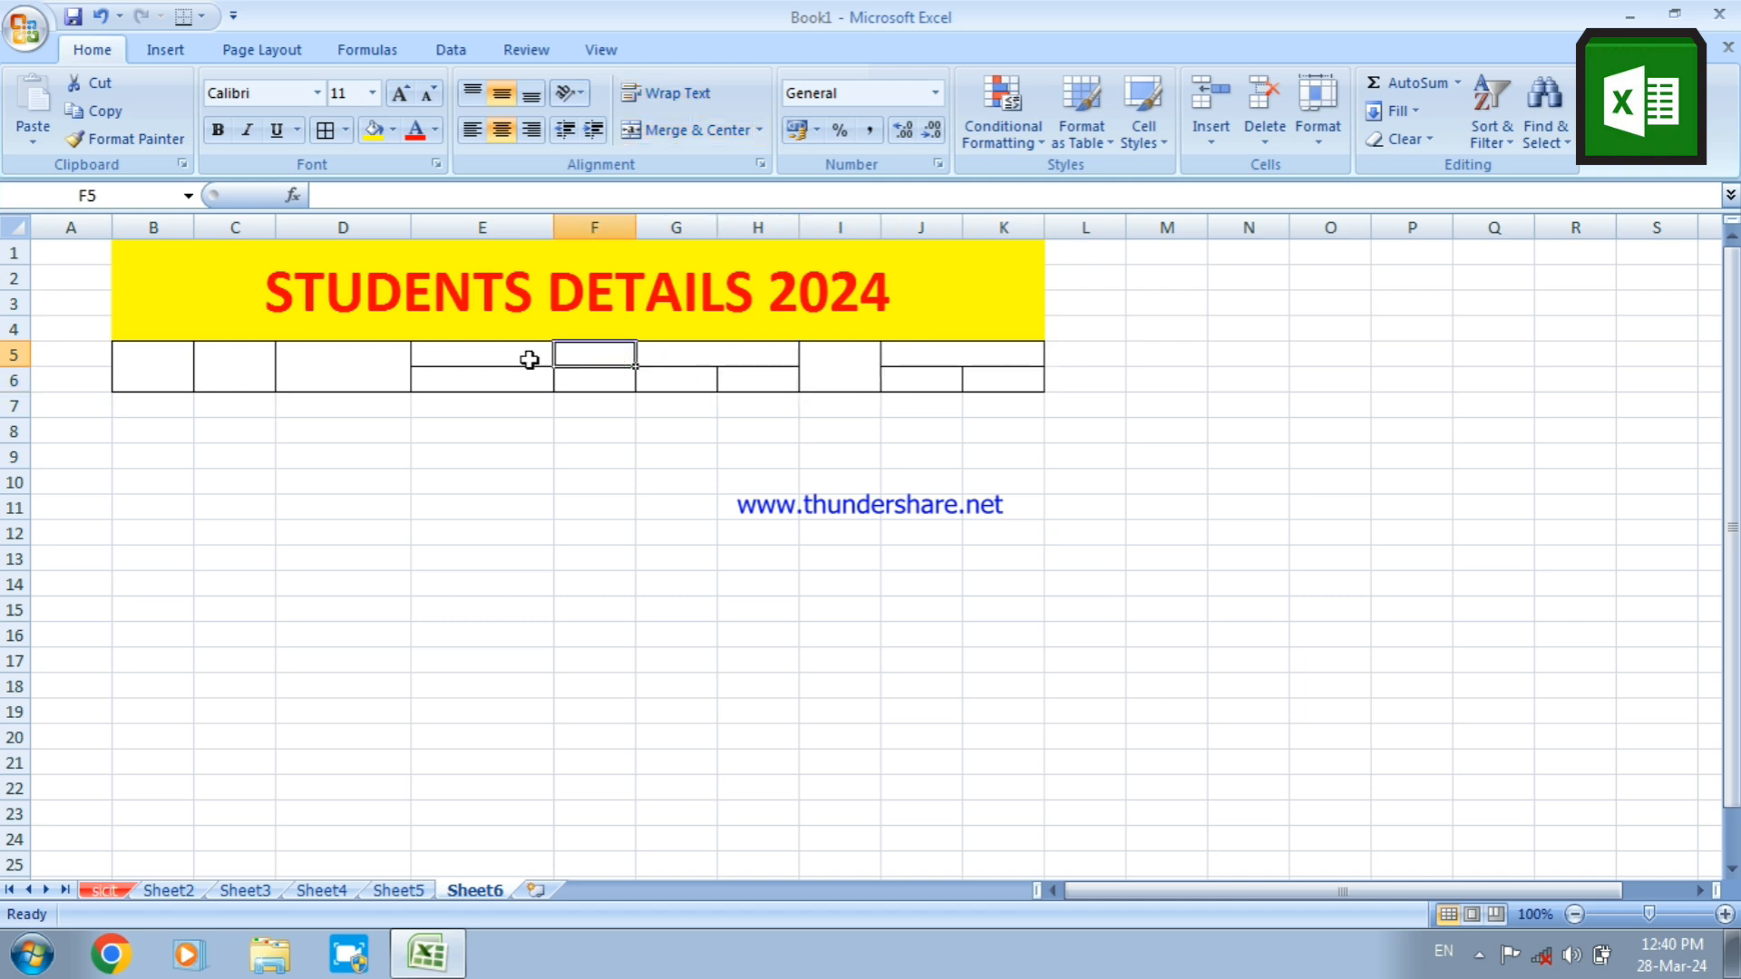
{"action": "left_click", "coordinate": [528, 359]}
{"action": "left_click", "coordinate": [360, 370]}
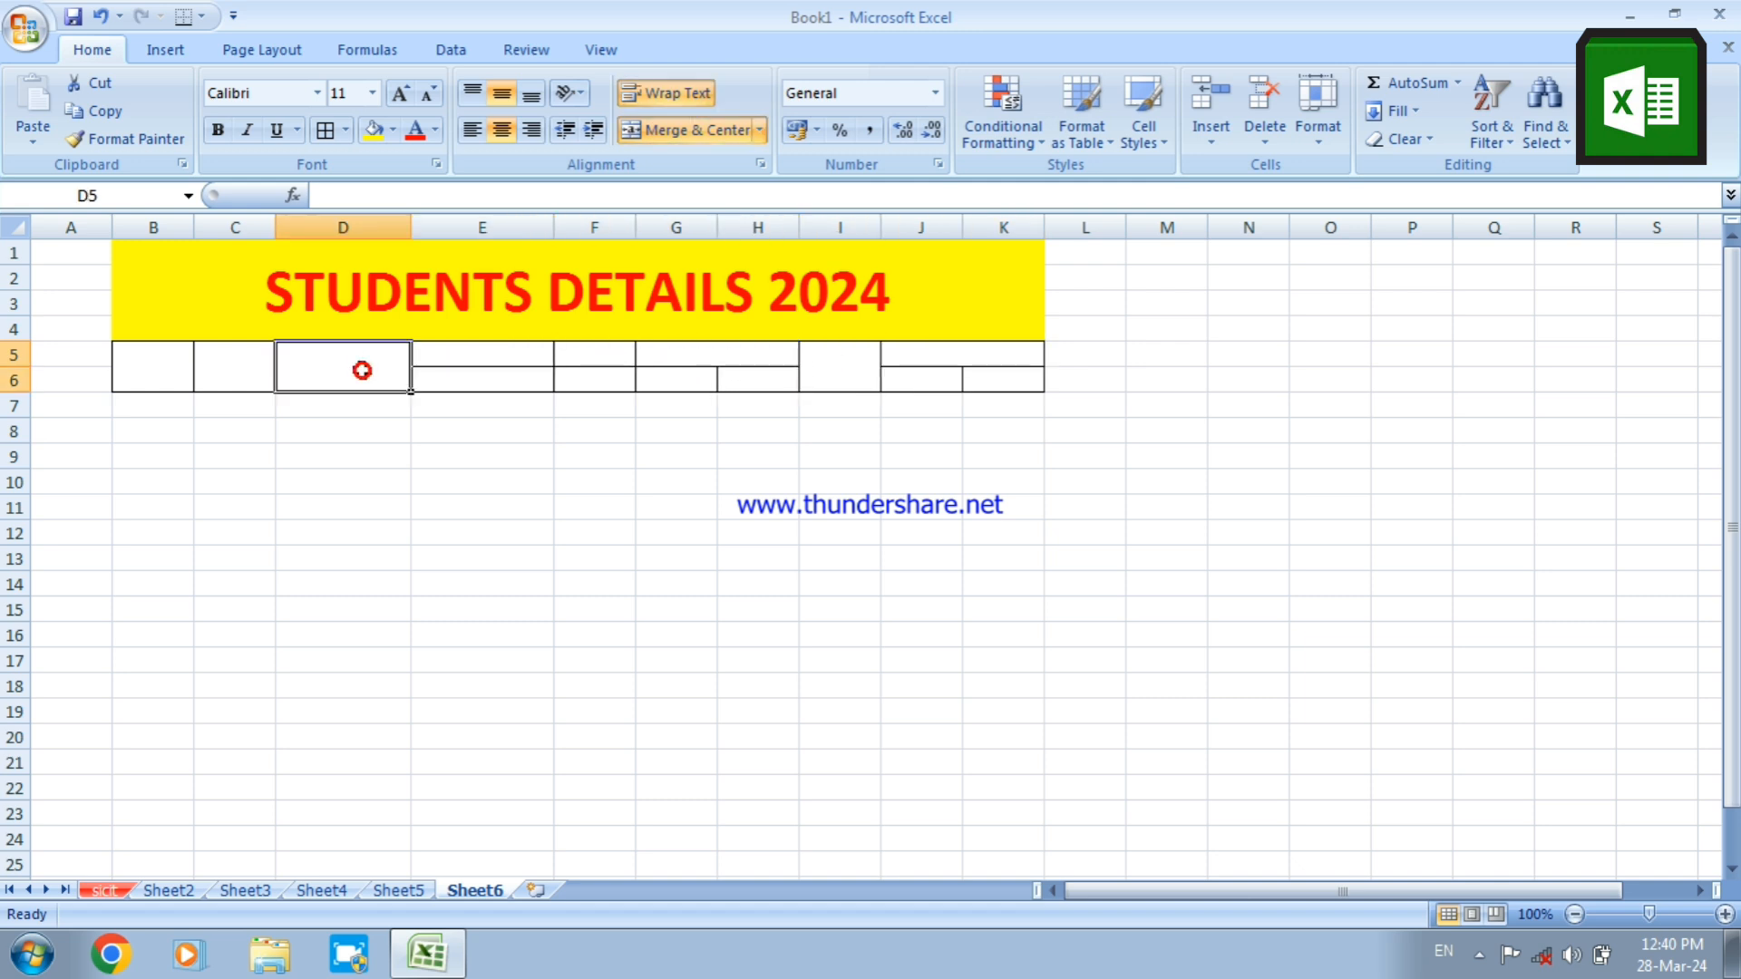
{"action": "left_click", "coordinate": [165, 367]}
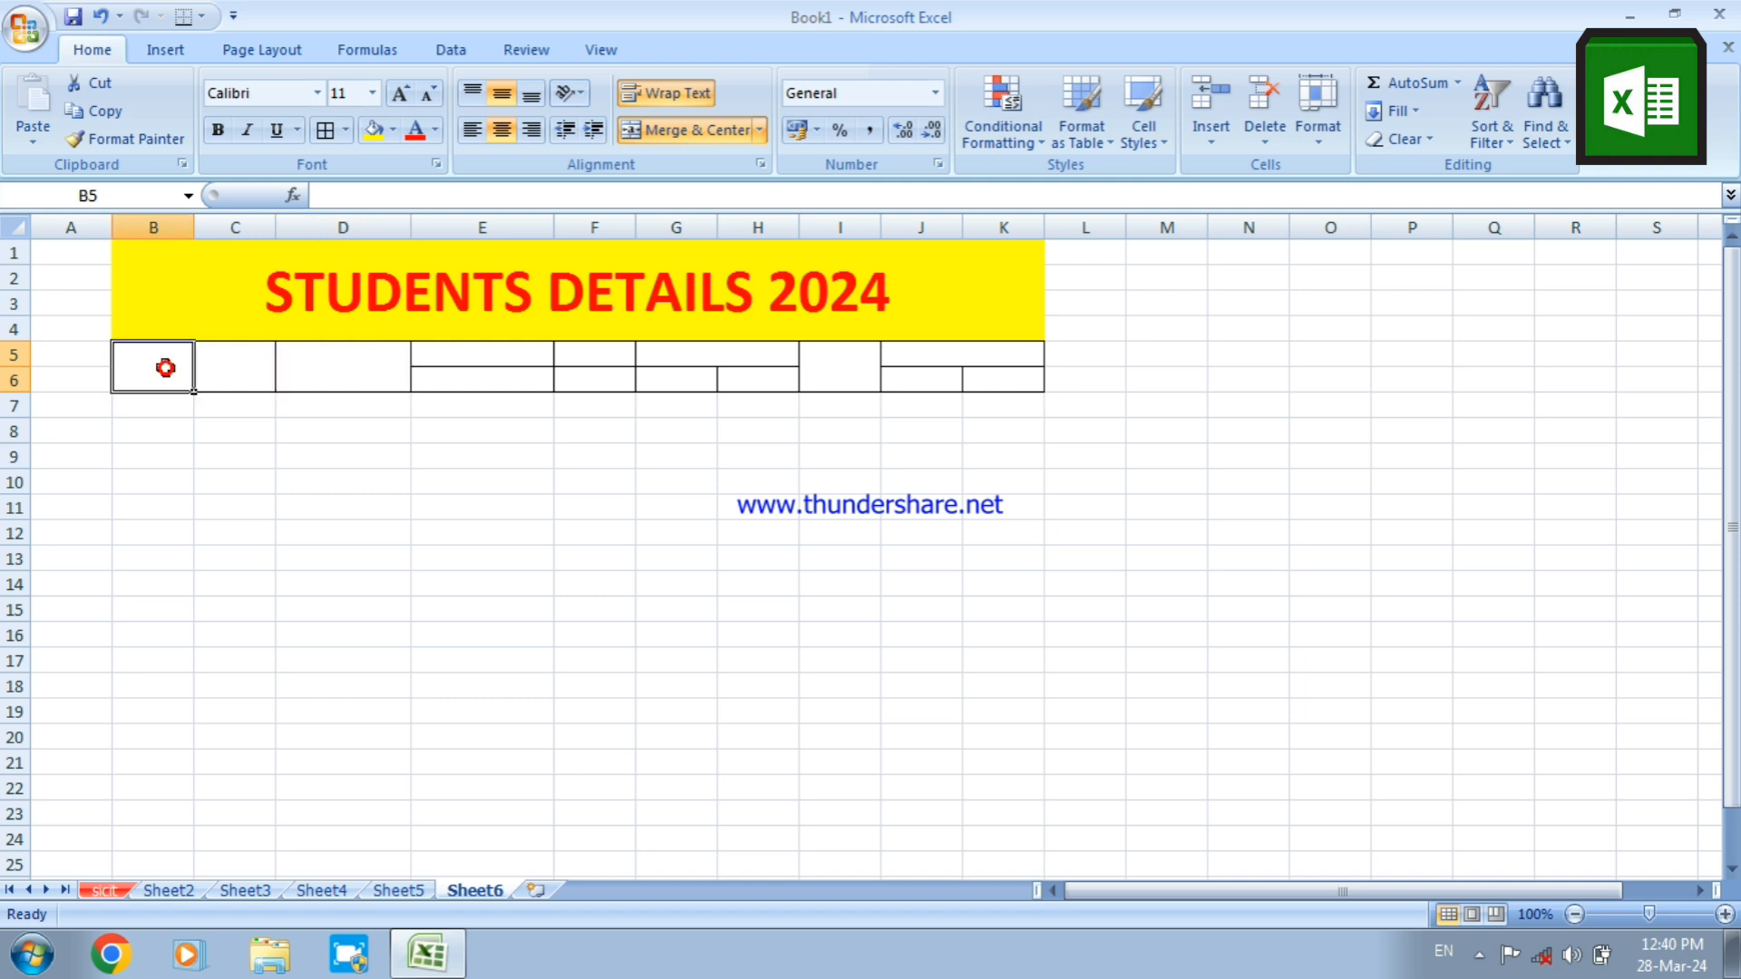
{"action": "left_click", "coordinate": [290, 363]}
{"action": "left_click", "coordinate": [481, 355]}
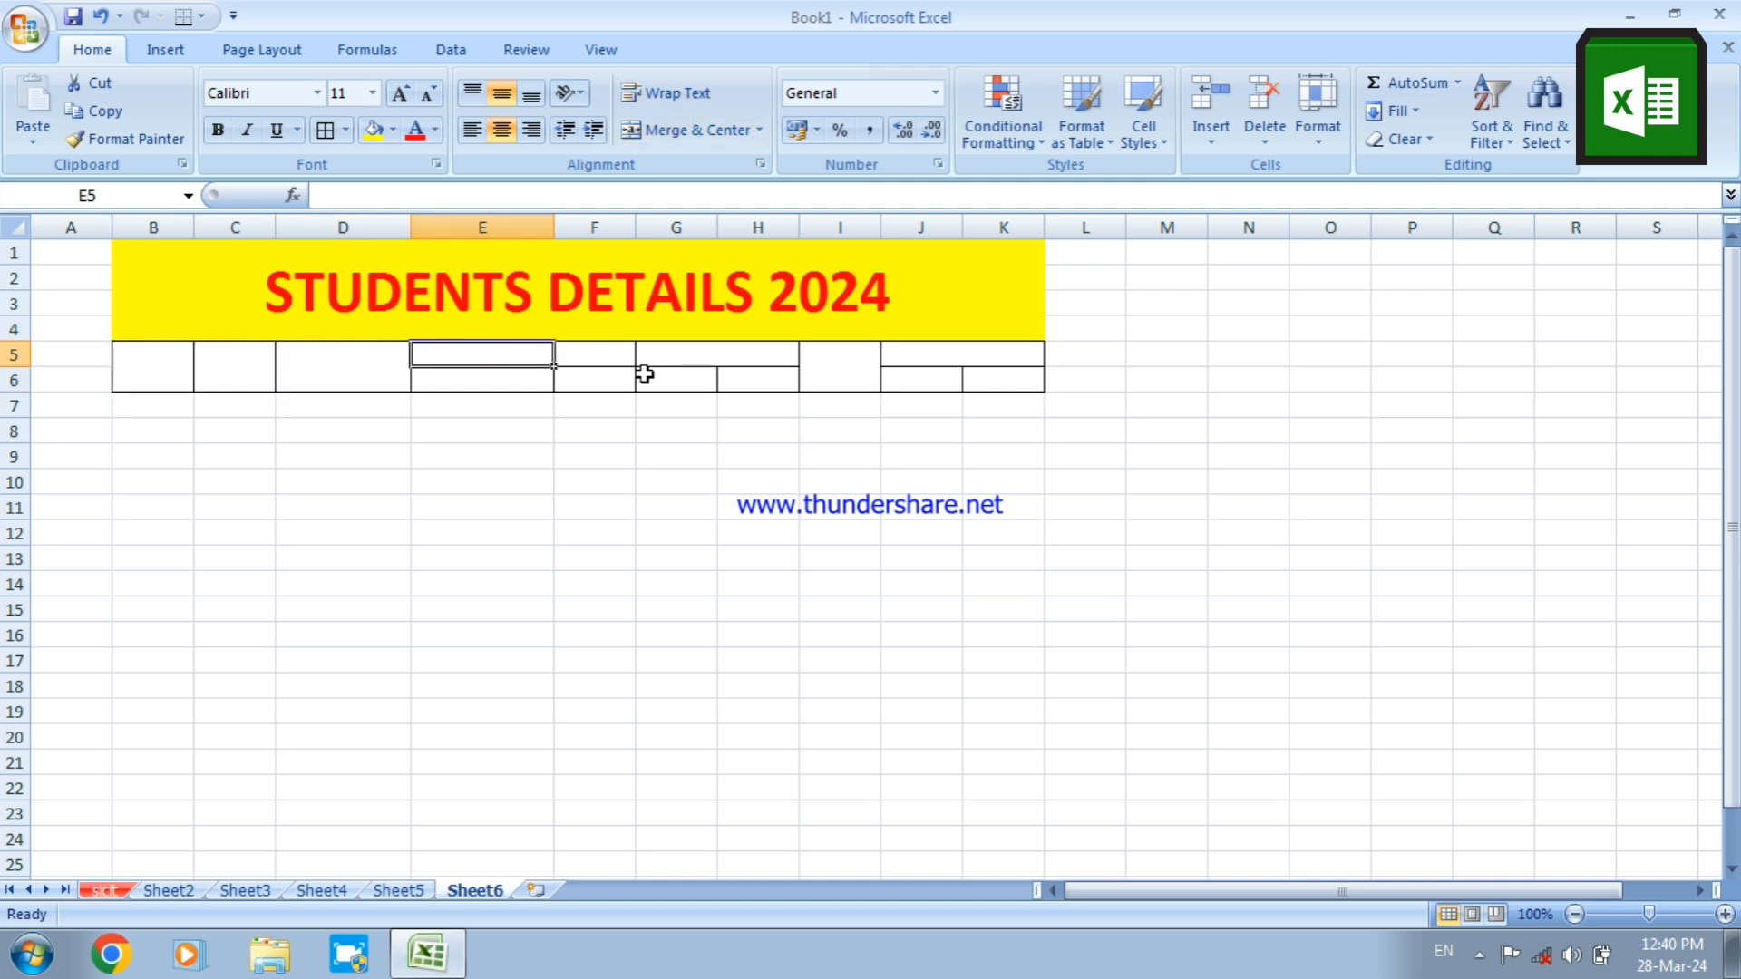
{"action": "left_click", "coordinate": [708, 357]}
{"action": "left_click", "coordinate": [810, 372]}
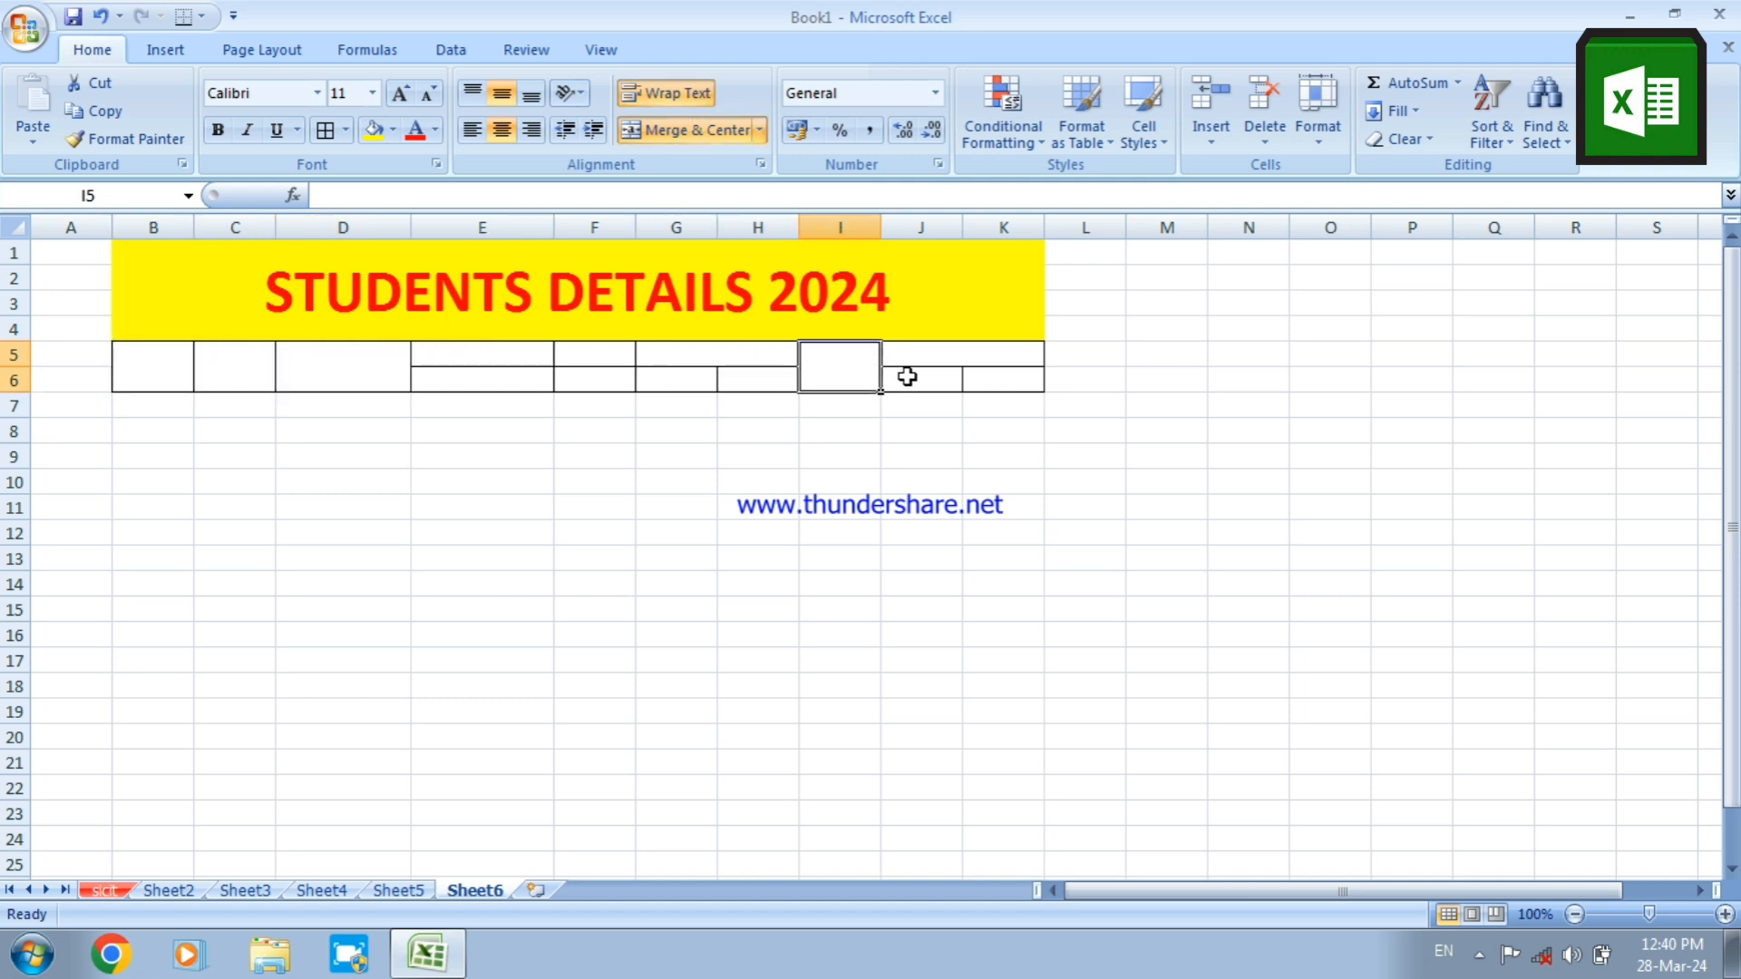
{"action": "left_click", "coordinate": [911, 349]}
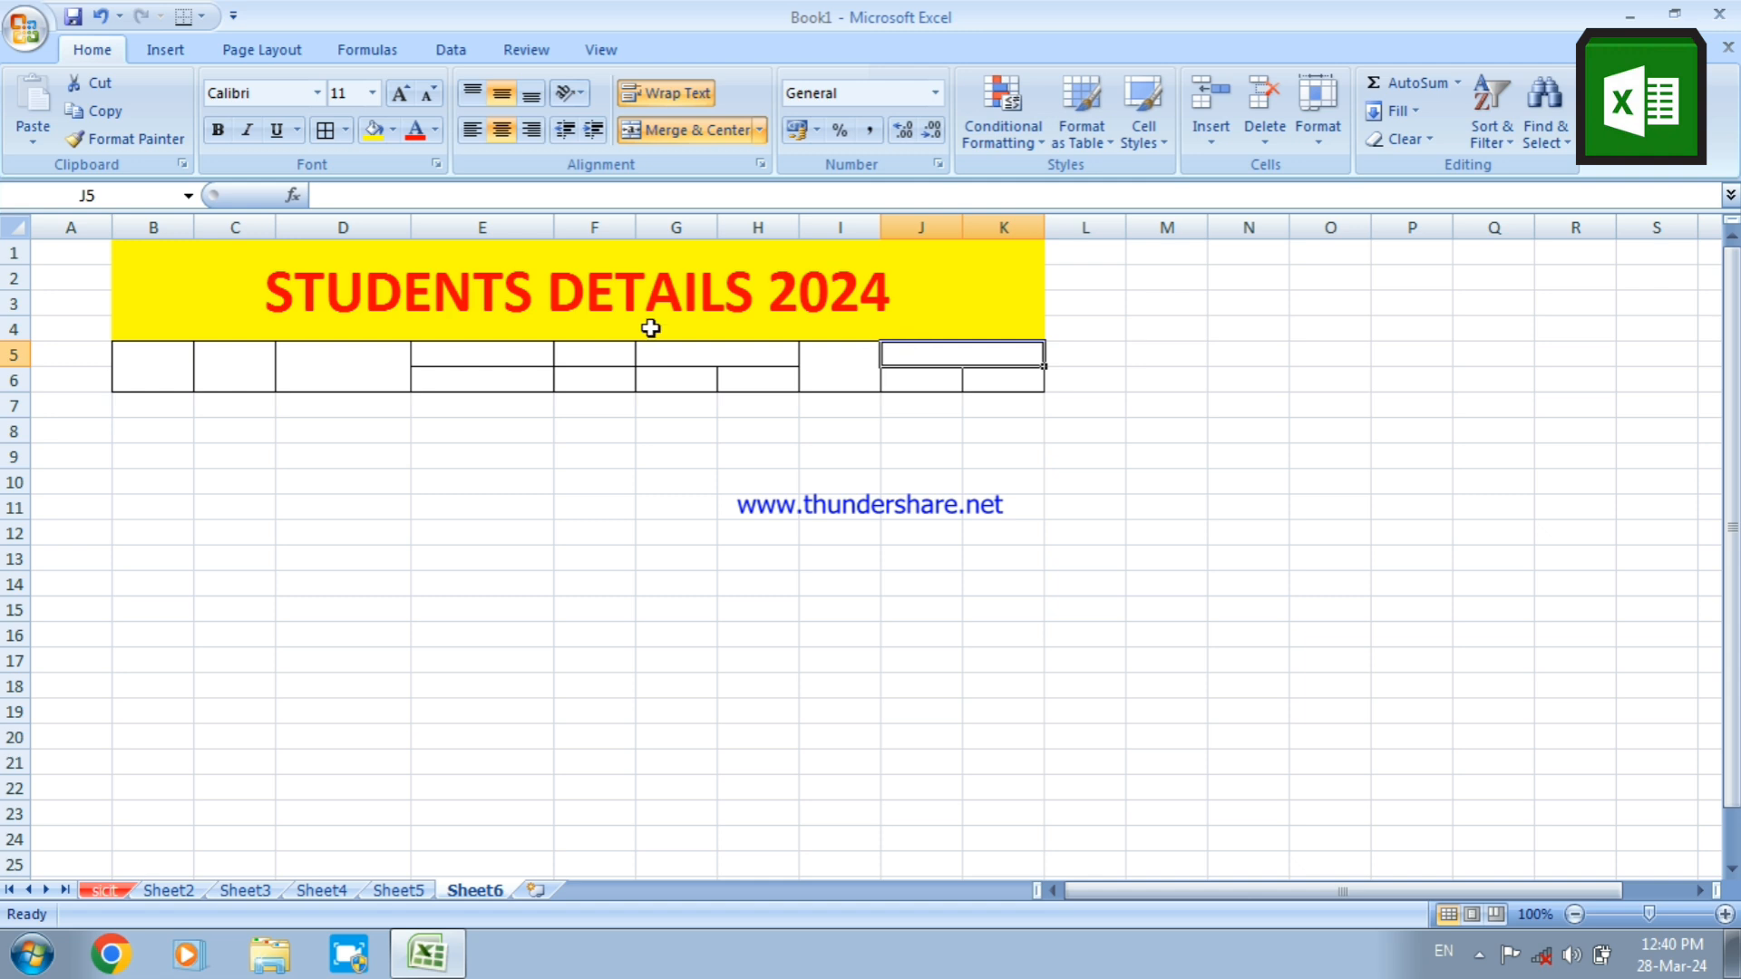
Enter the headings SNO in B5, NAME in C5 and FATHER'S NAME in D5
{"action": "left_click", "coordinate": [163, 368]}
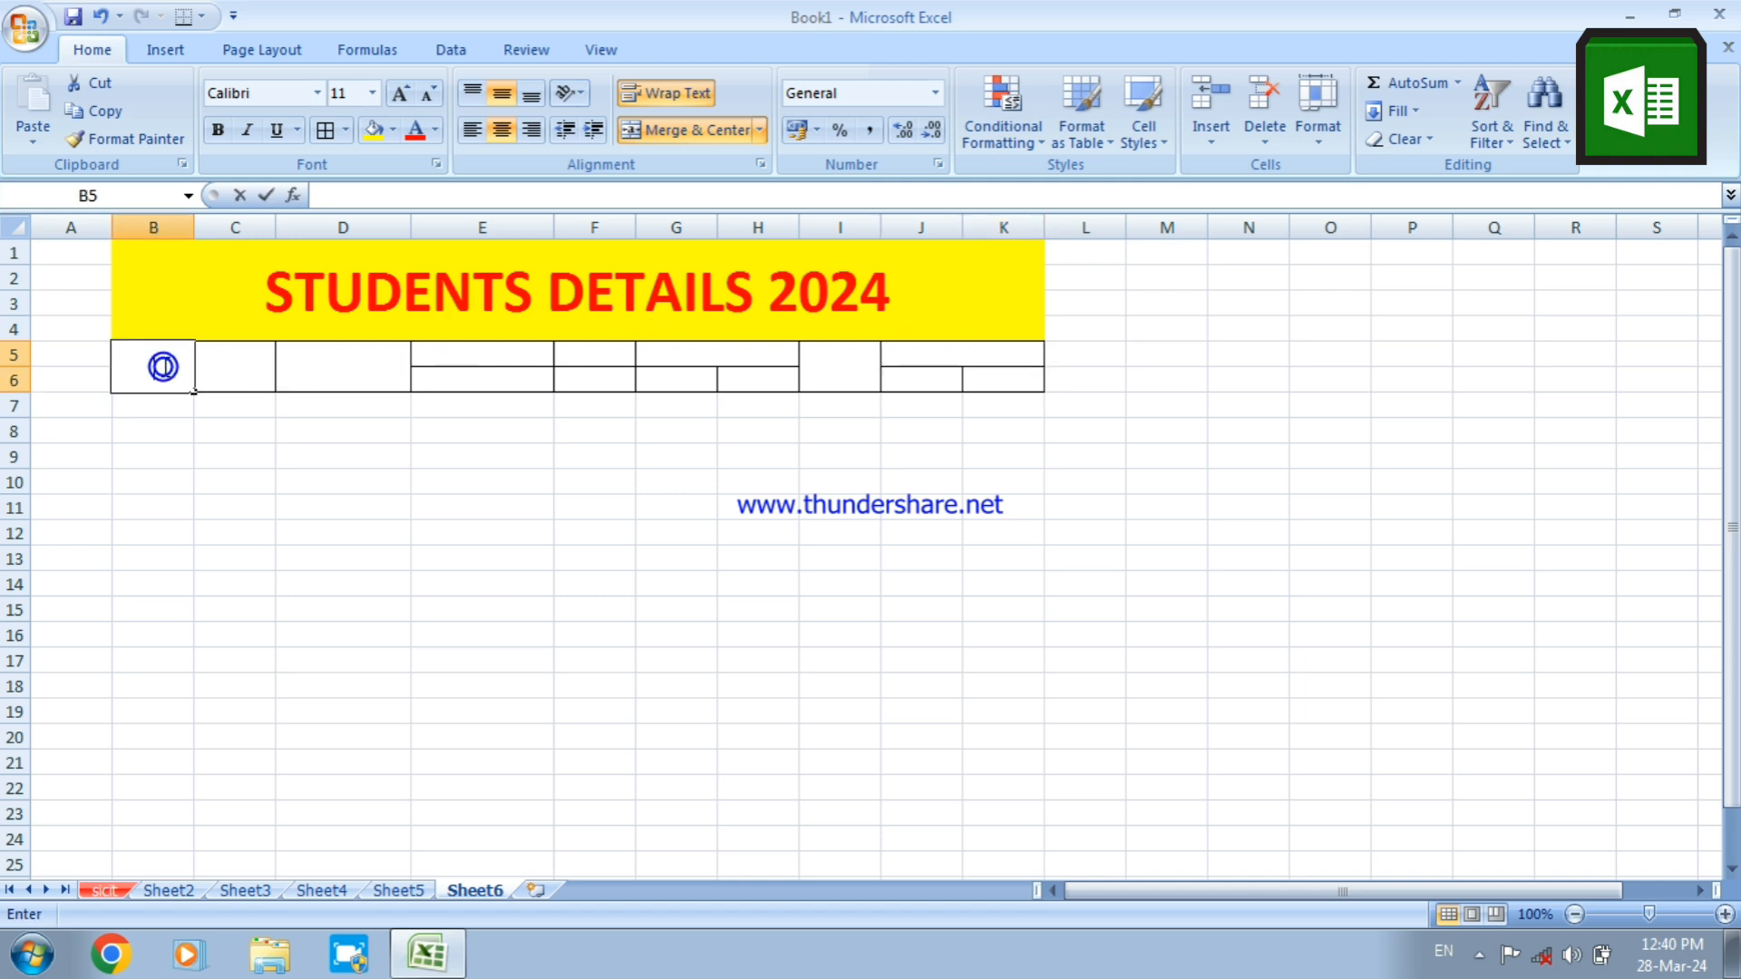
{"action": "type", "text": "SNO"}
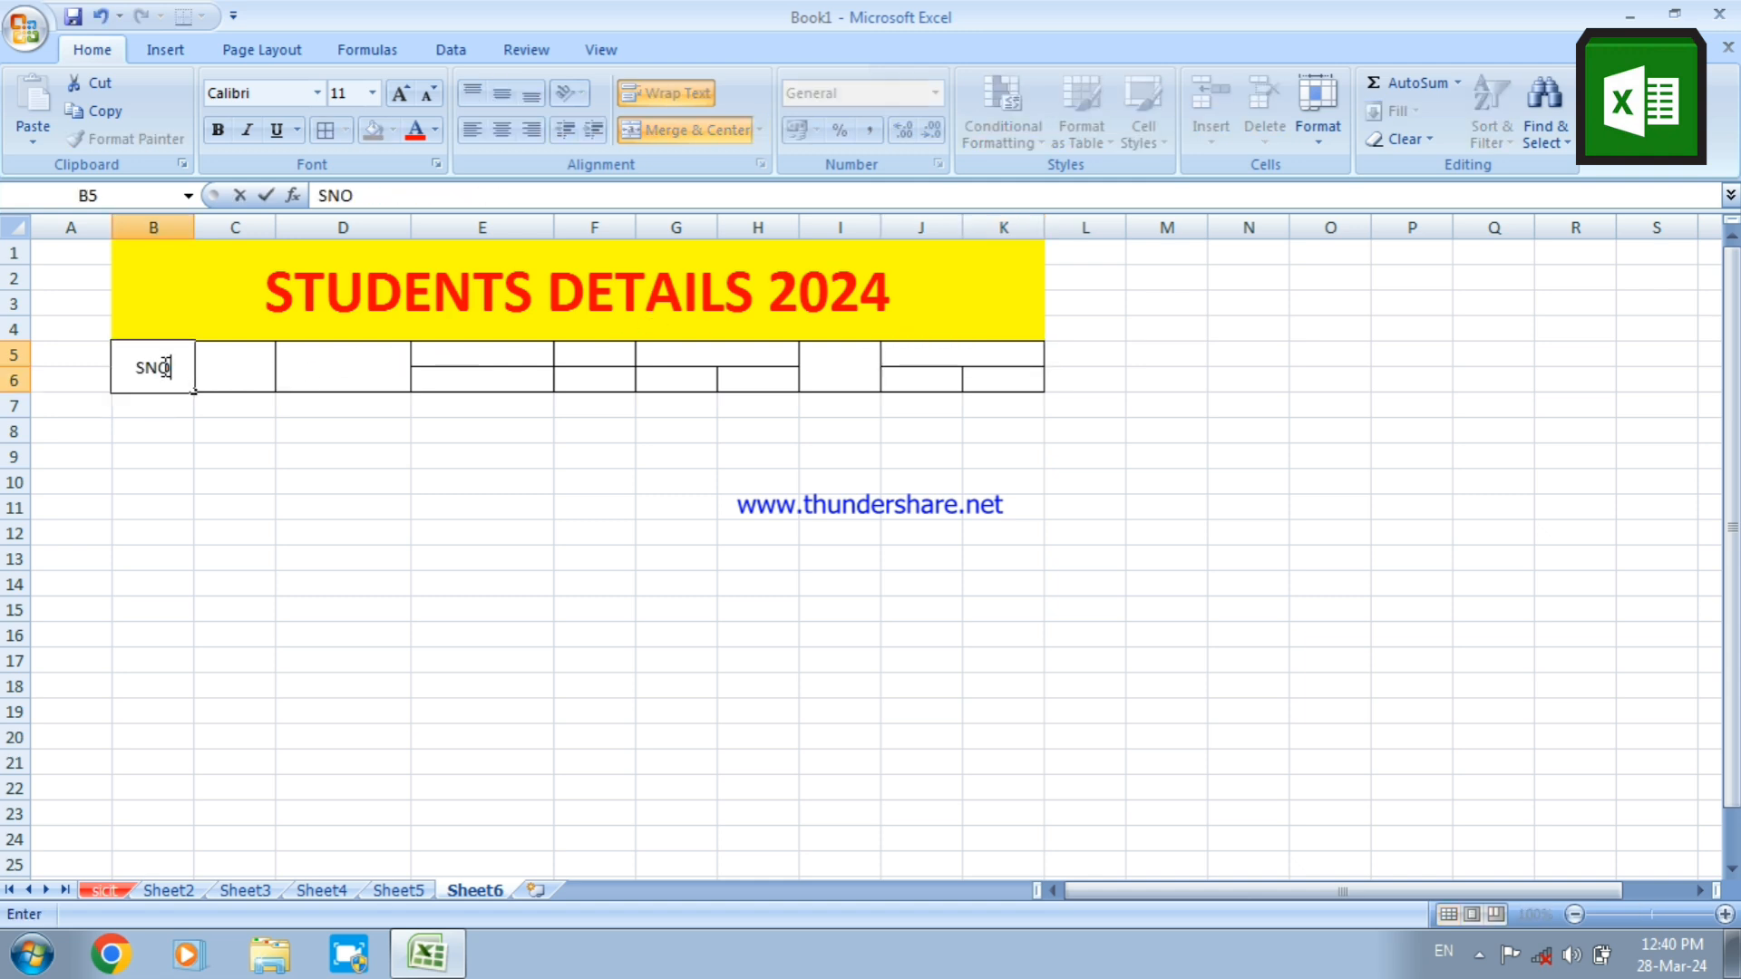
{"action": "key", "text": "Tab"}
{"action": "type", "text": "N"}
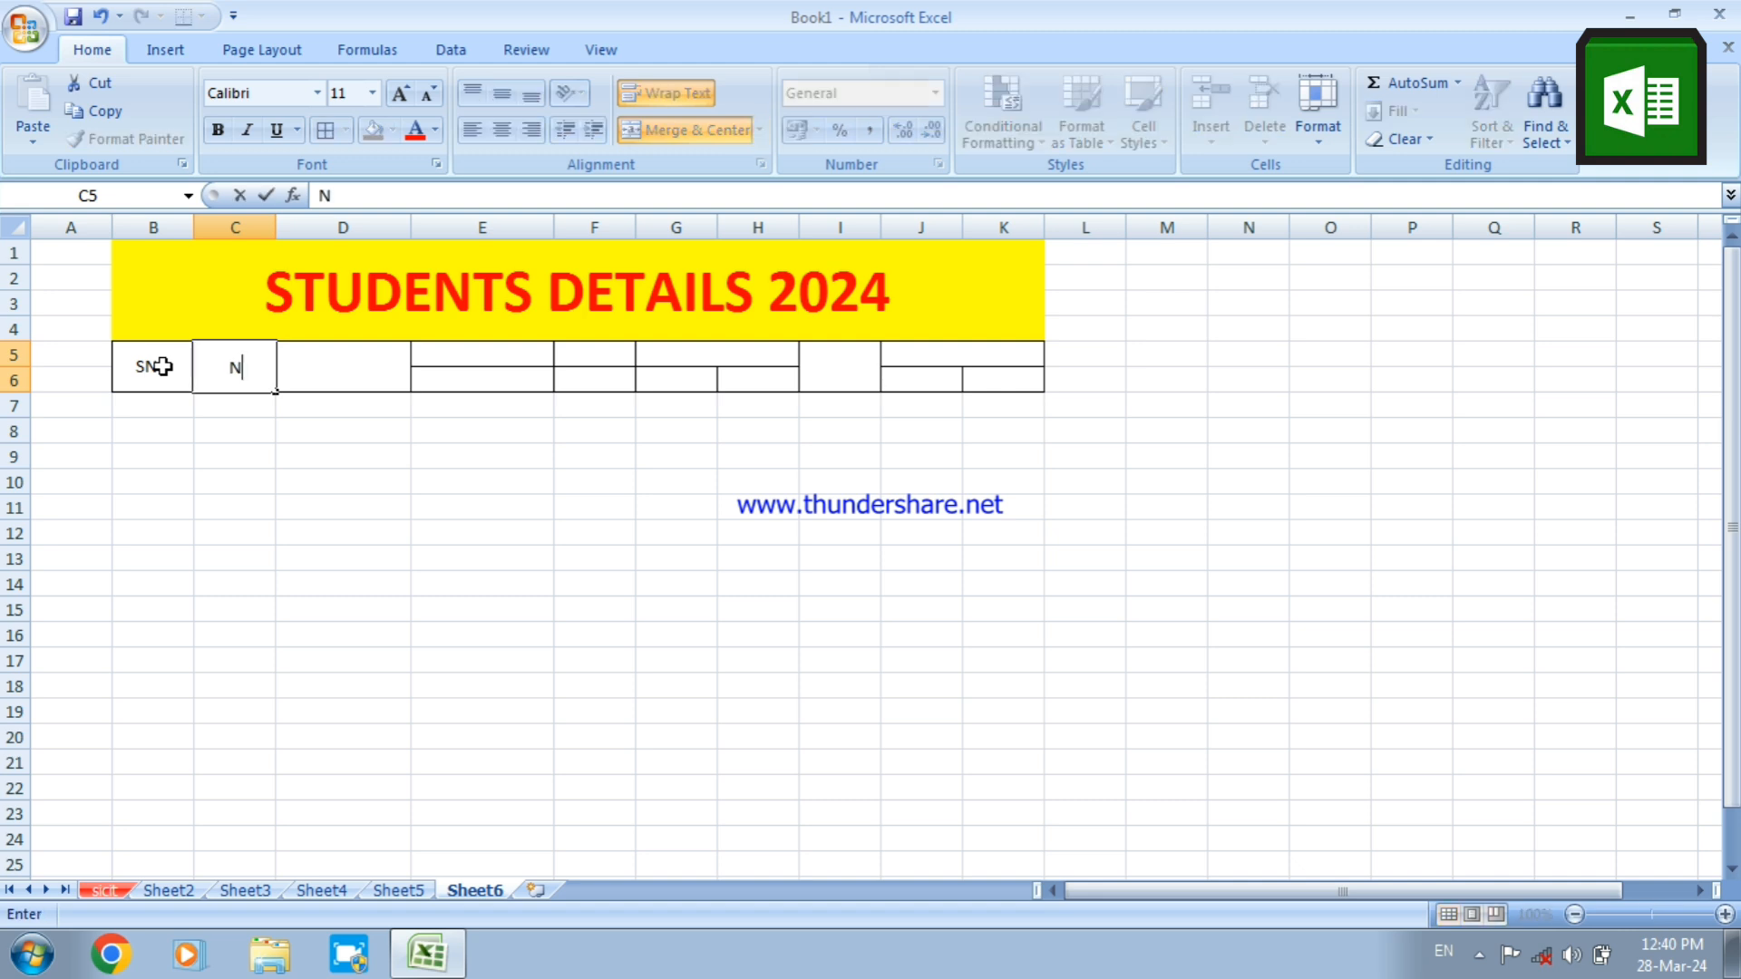
{"action": "type", "text": "AME"}
{"action": "key", "text": "Tab"}
{"action": "type", "text": "FATHER"}
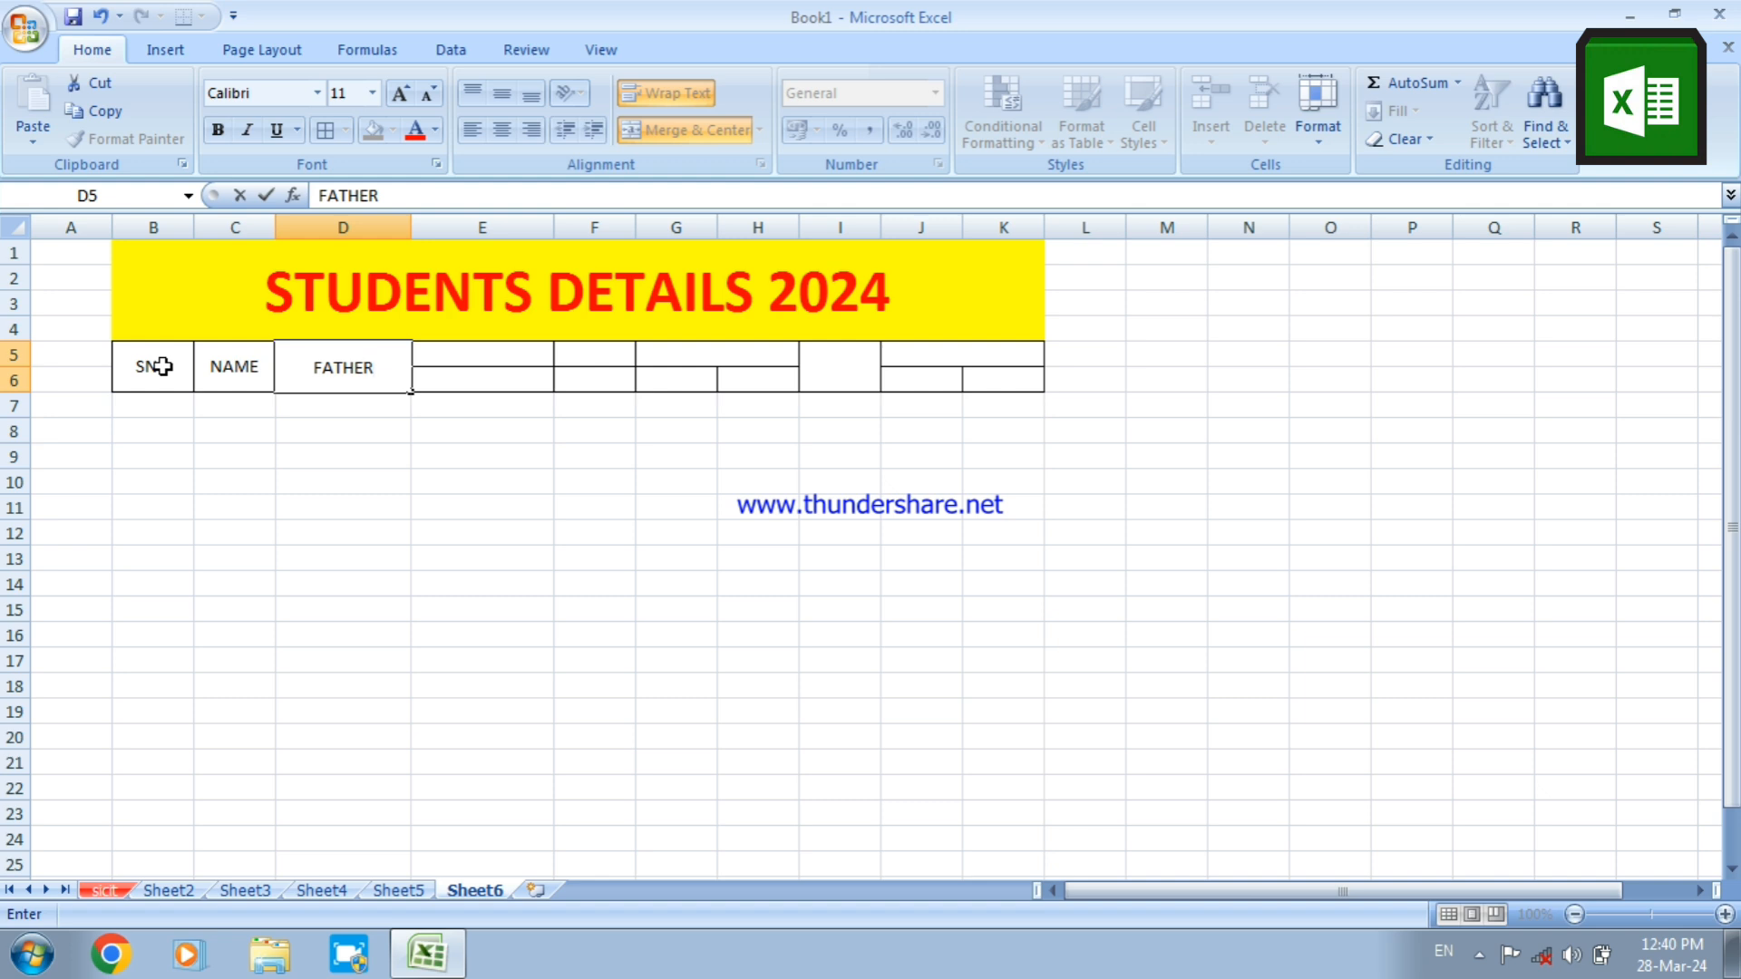
{"action": "type", "text": "'S NAM"}
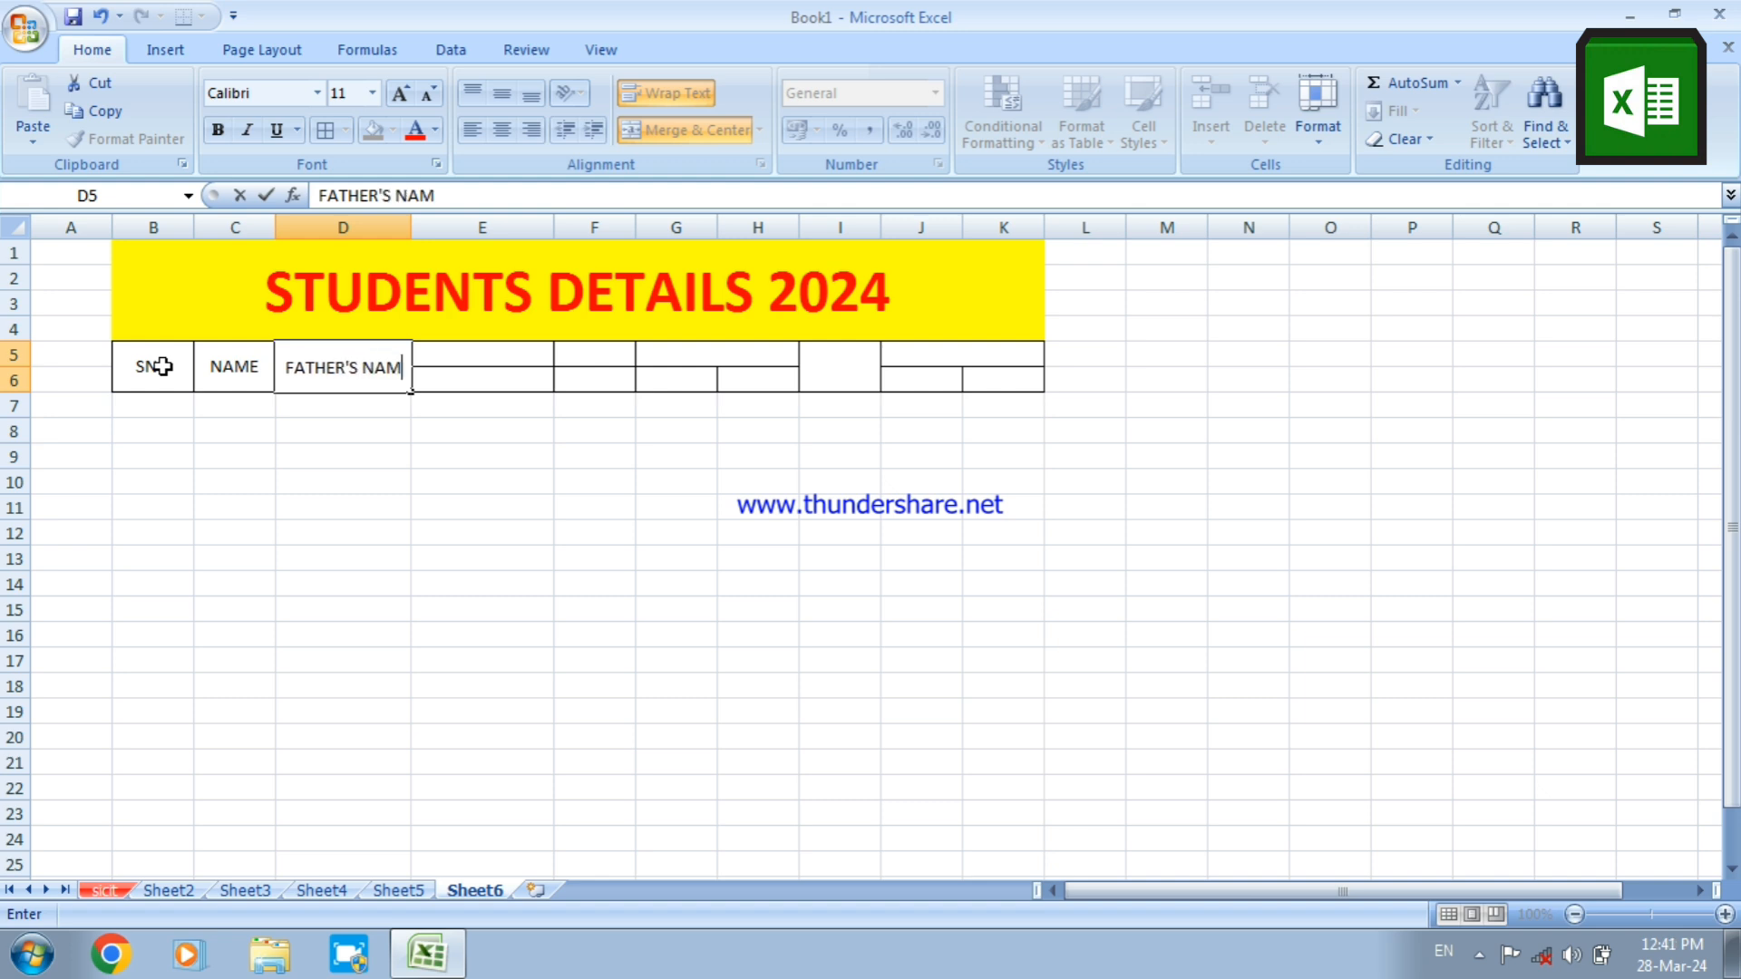
{"action": "type", "text": "E"}
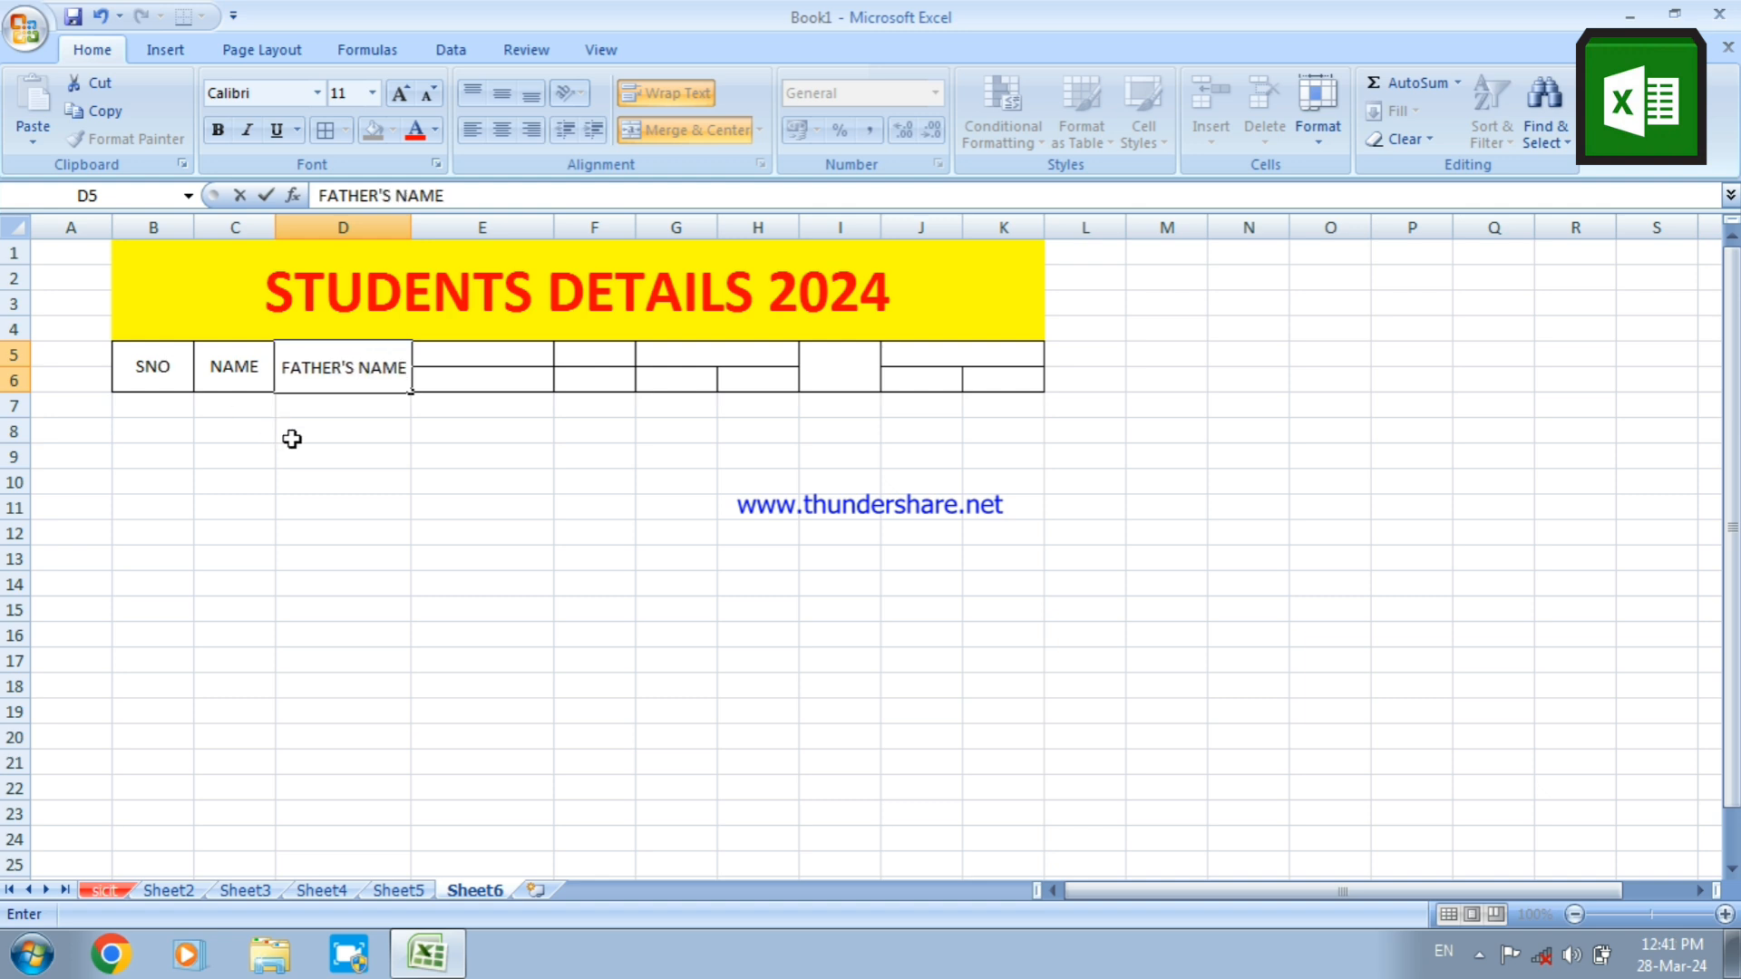
{"action": "left_click", "coordinate": [495, 363]}
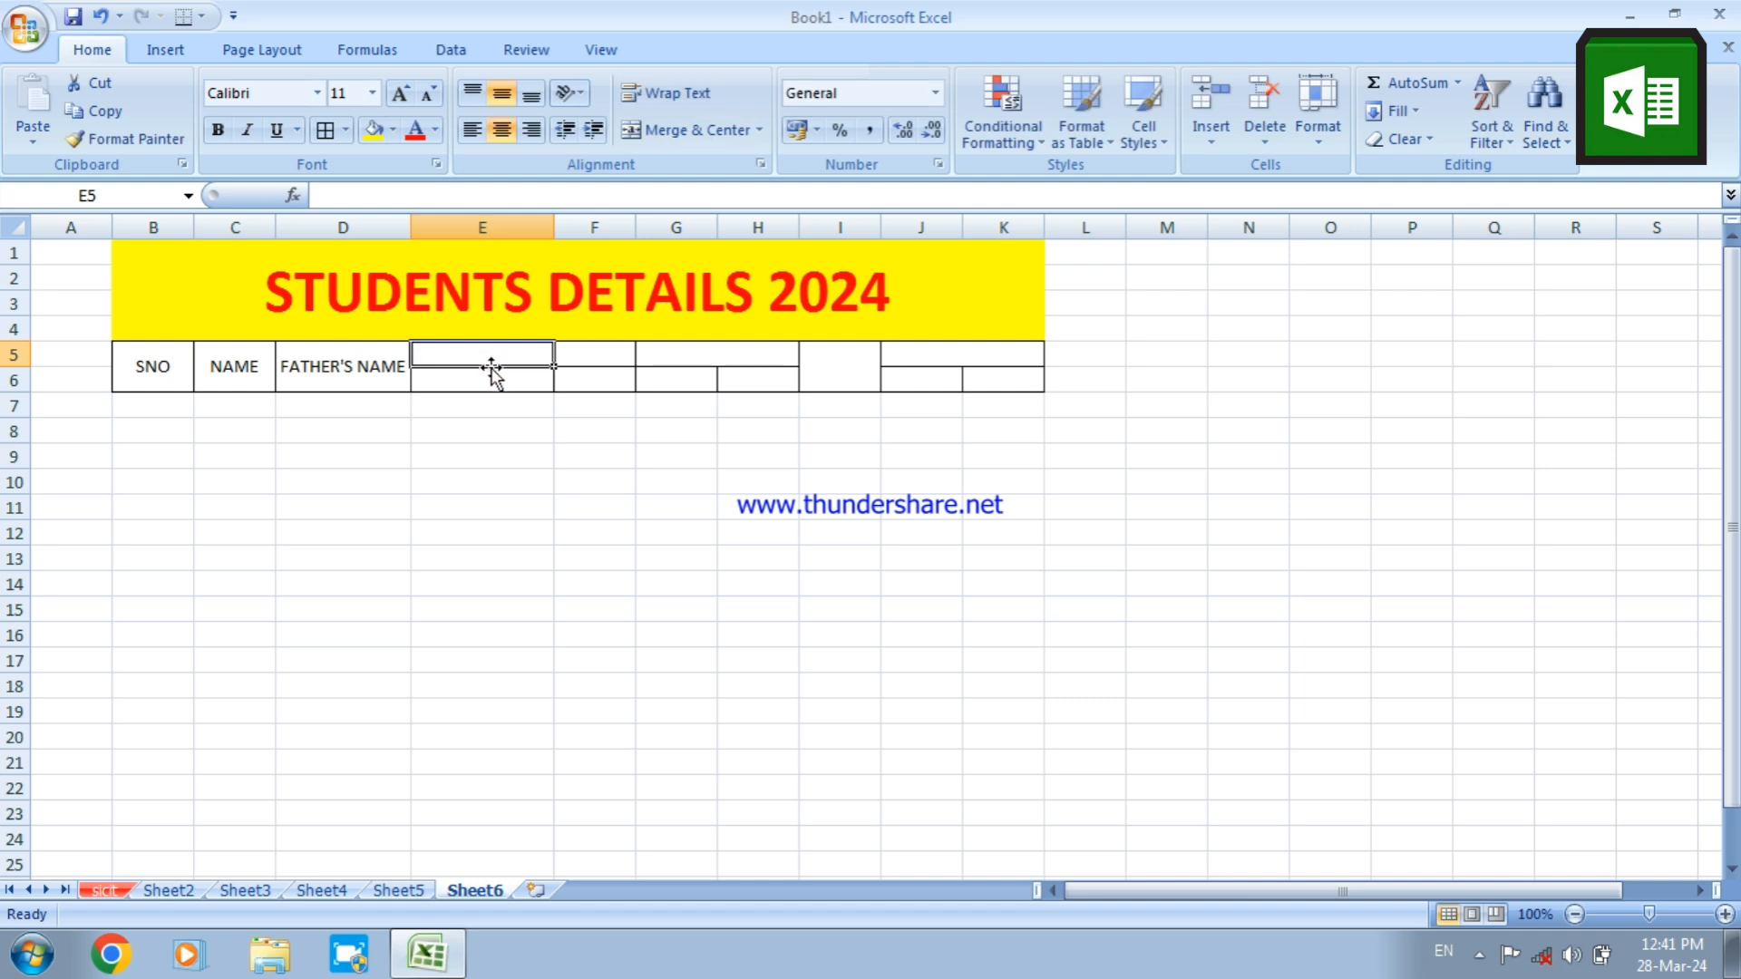
Merge cells E5:E6 with wrapped text, setting both the horizontal and vertical alignment to Center
{"action": "left_click", "coordinate": [481, 380]}
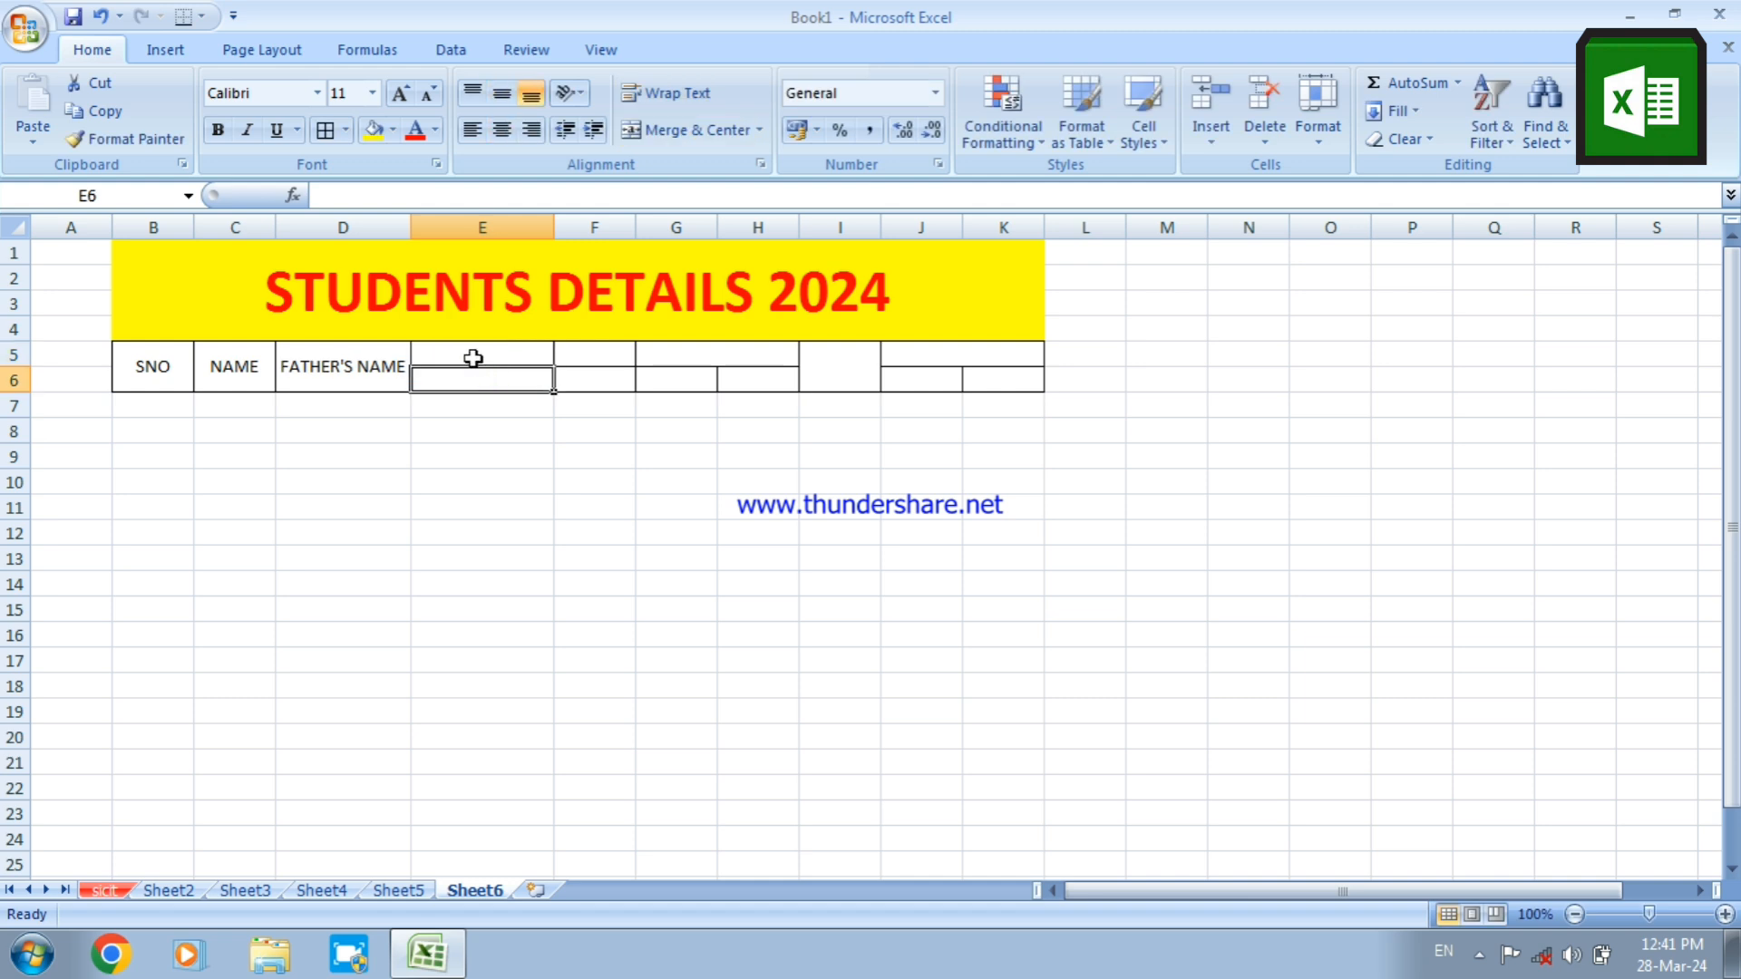
{"action": "left_click_drag", "start_coordinate": [473, 359], "coordinate": [471, 370]}
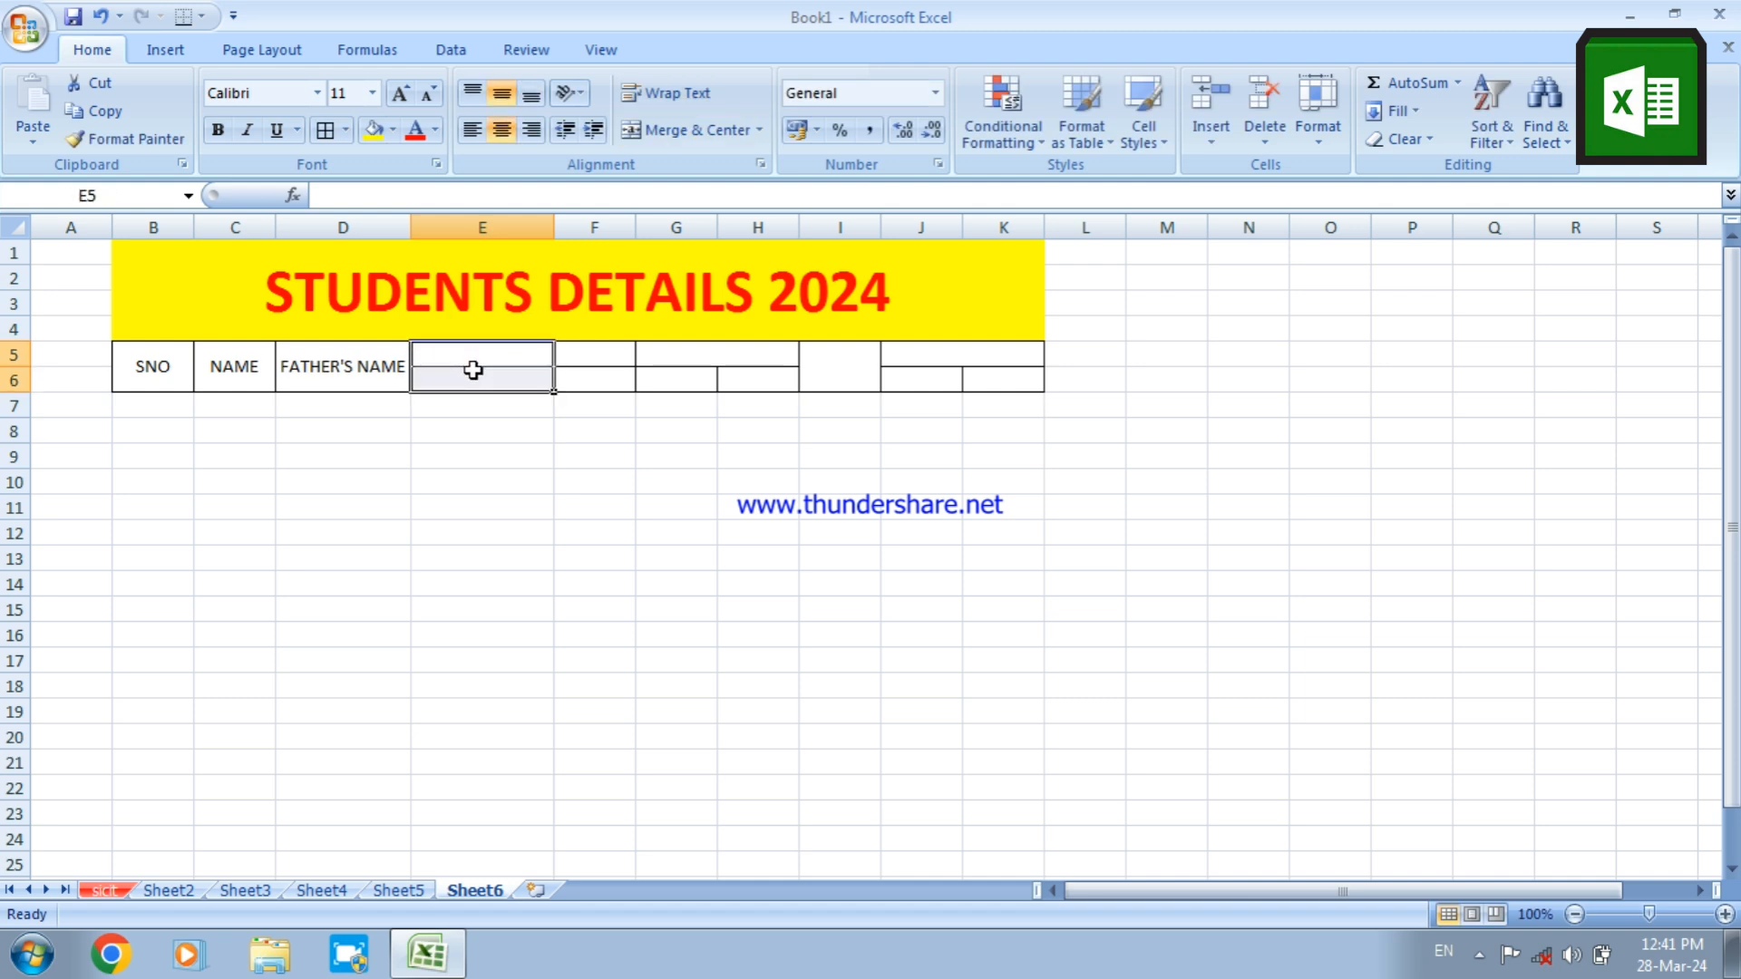
{"action": "right_click", "coordinate": [474, 374]}
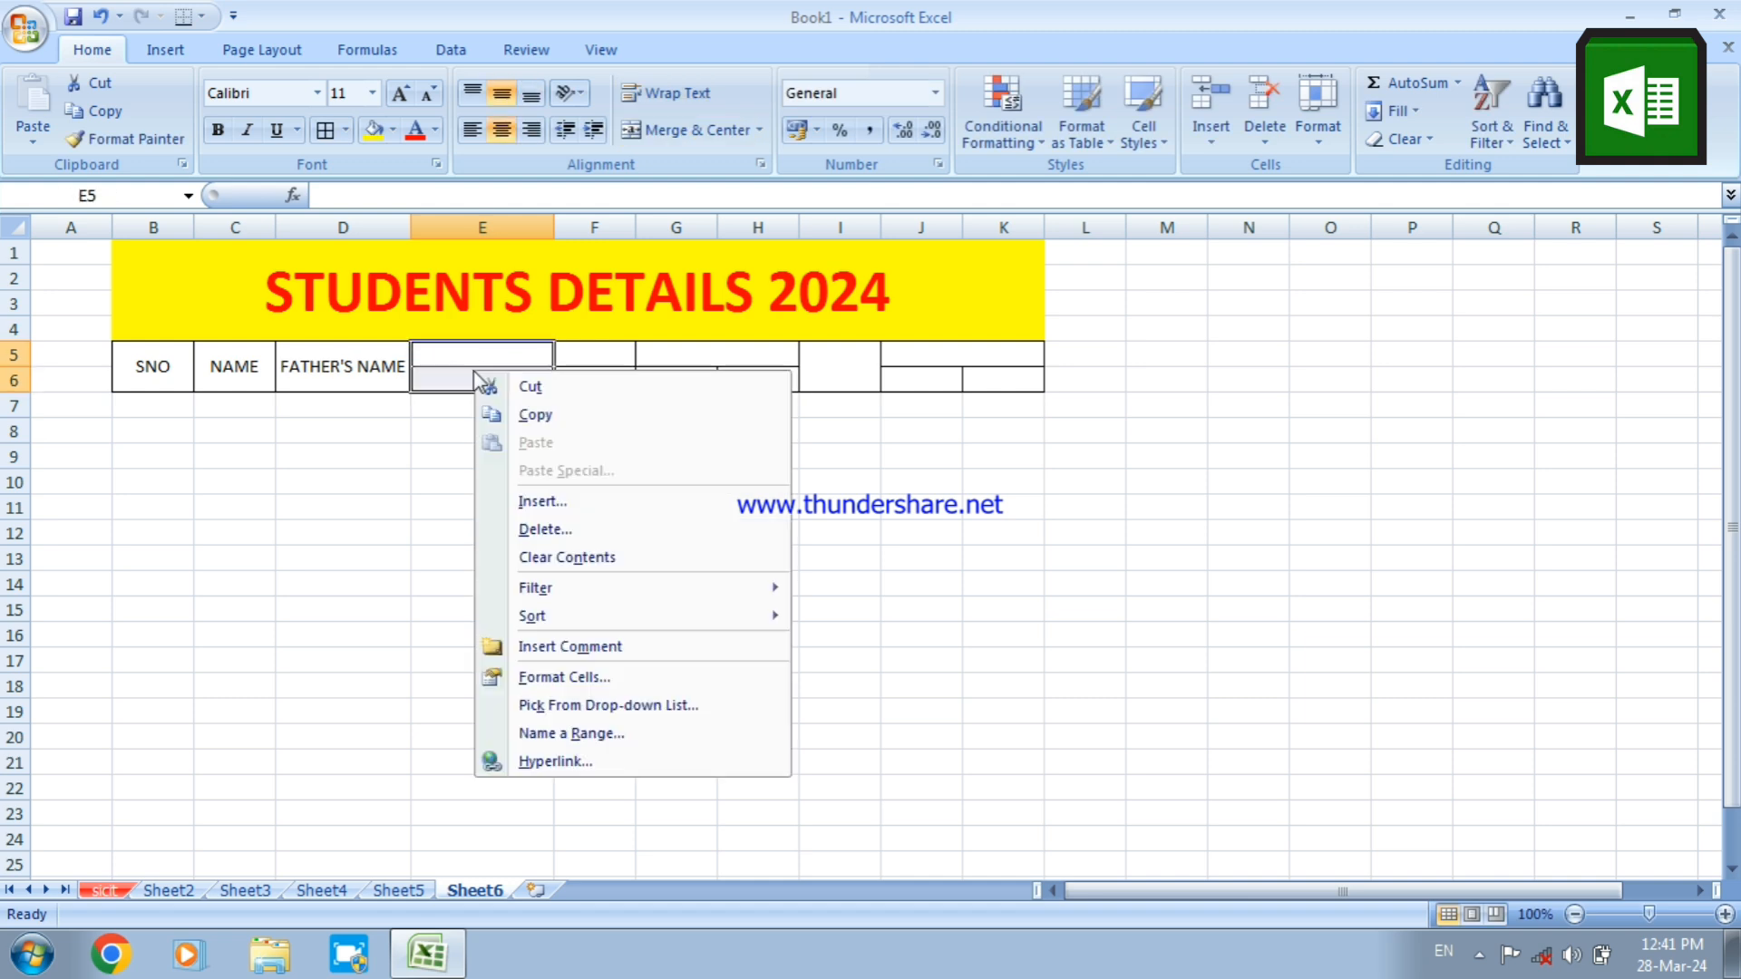
{"action": "left_click", "coordinate": [548, 675]}
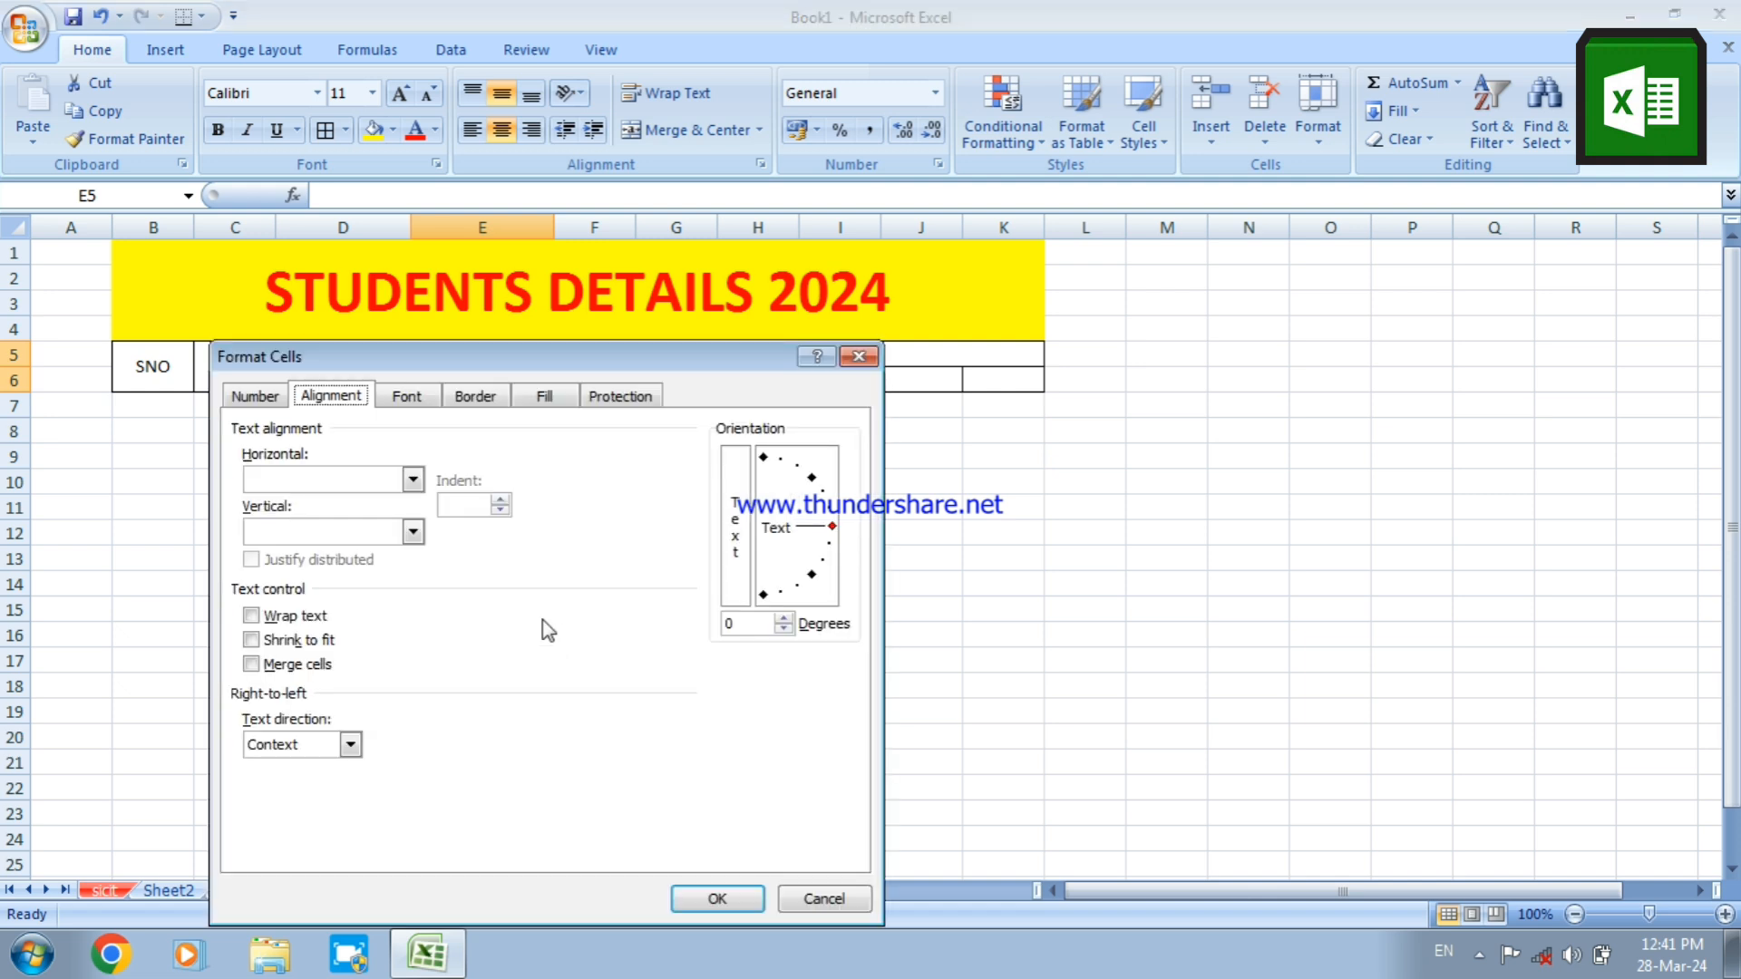
{"action": "left_click", "coordinate": [312, 616]}
{"action": "left_click", "coordinate": [281, 664]}
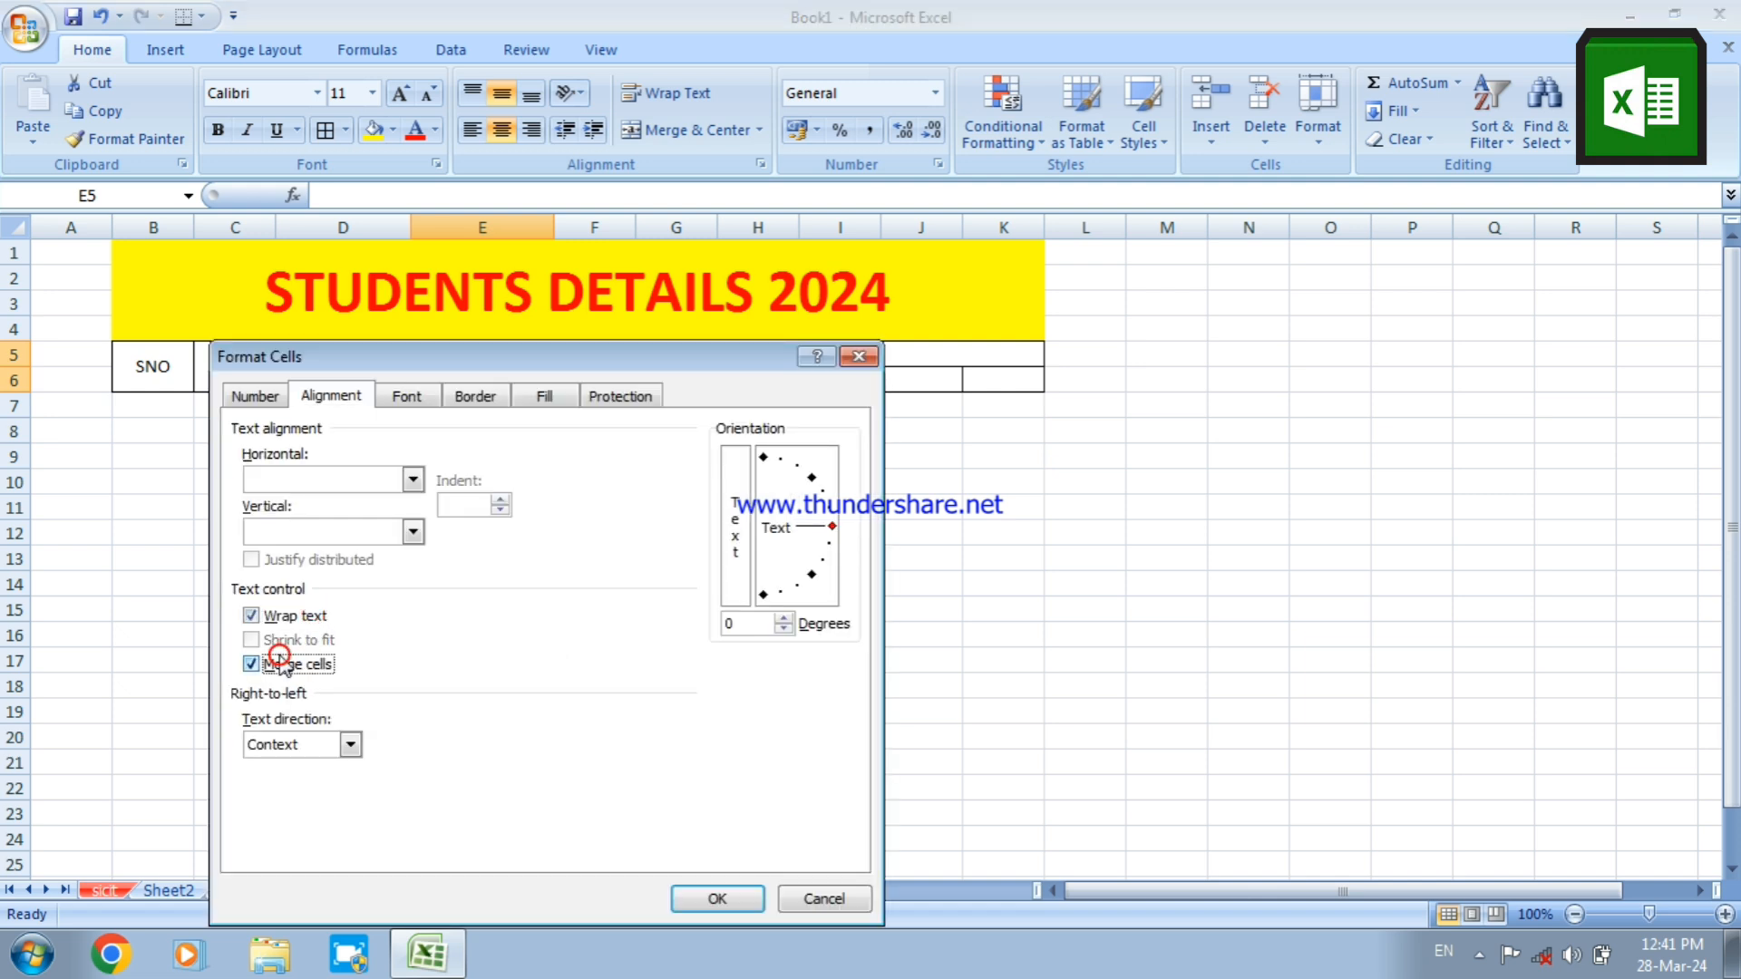
{"action": "left_click", "coordinate": [355, 535]}
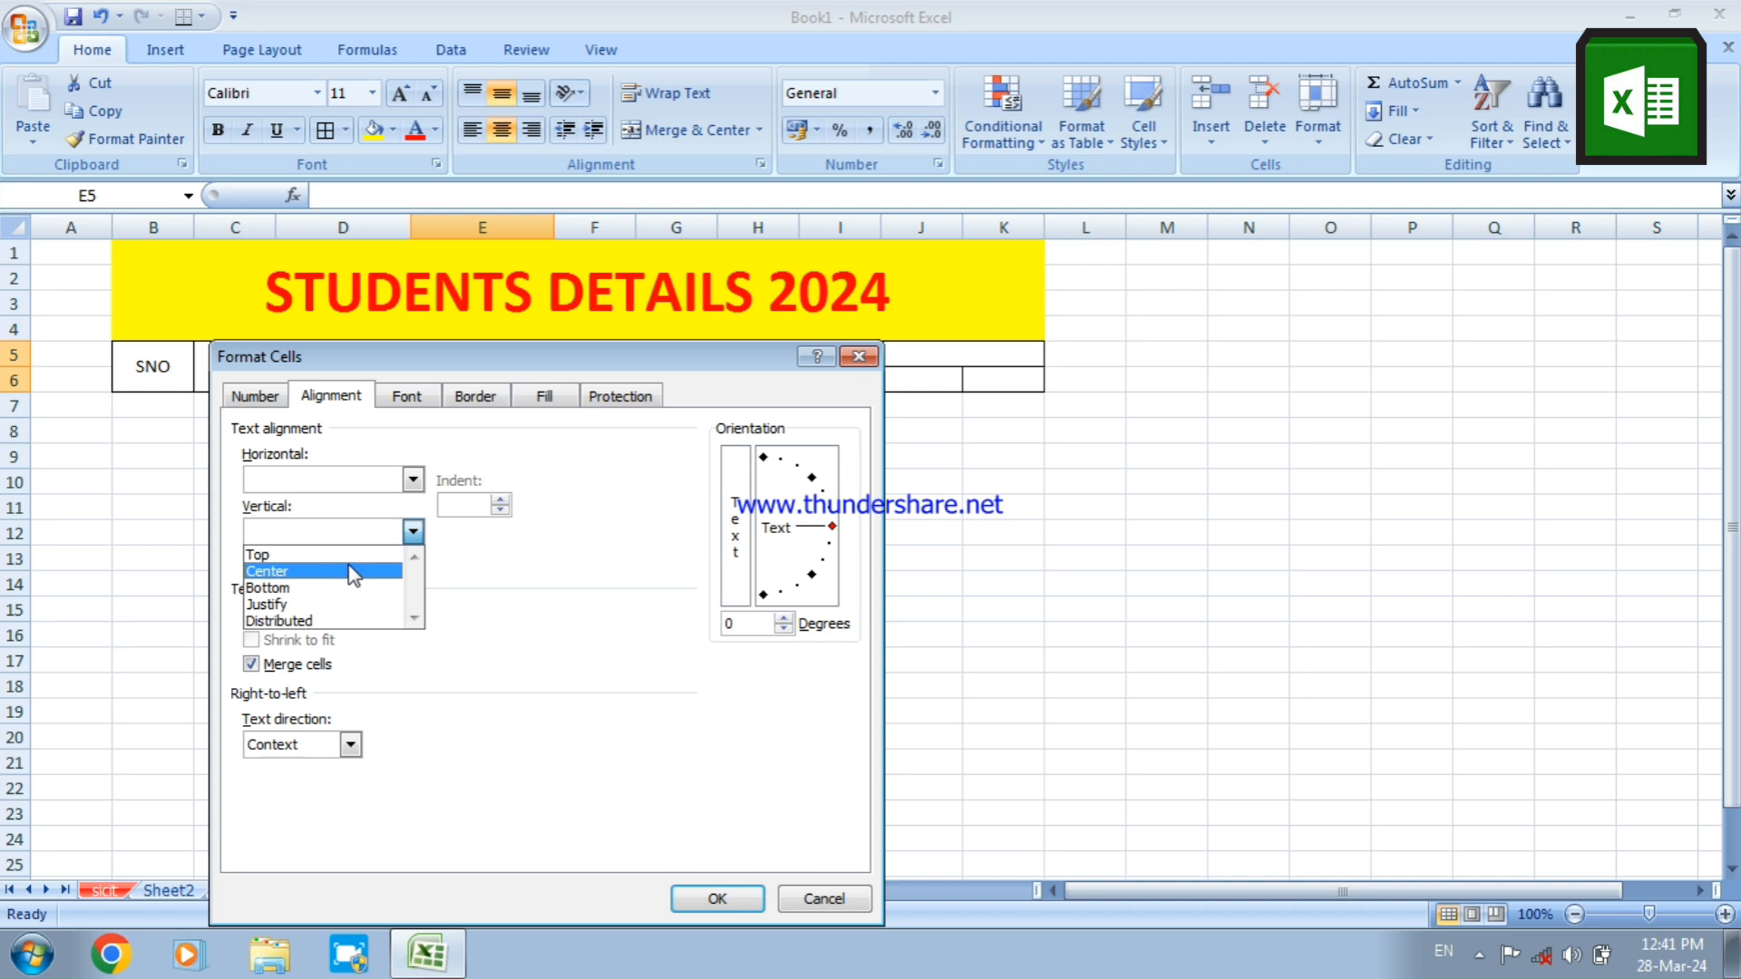
{"action": "left_click", "coordinate": [354, 544]}
{"action": "left_click", "coordinate": [377, 478]}
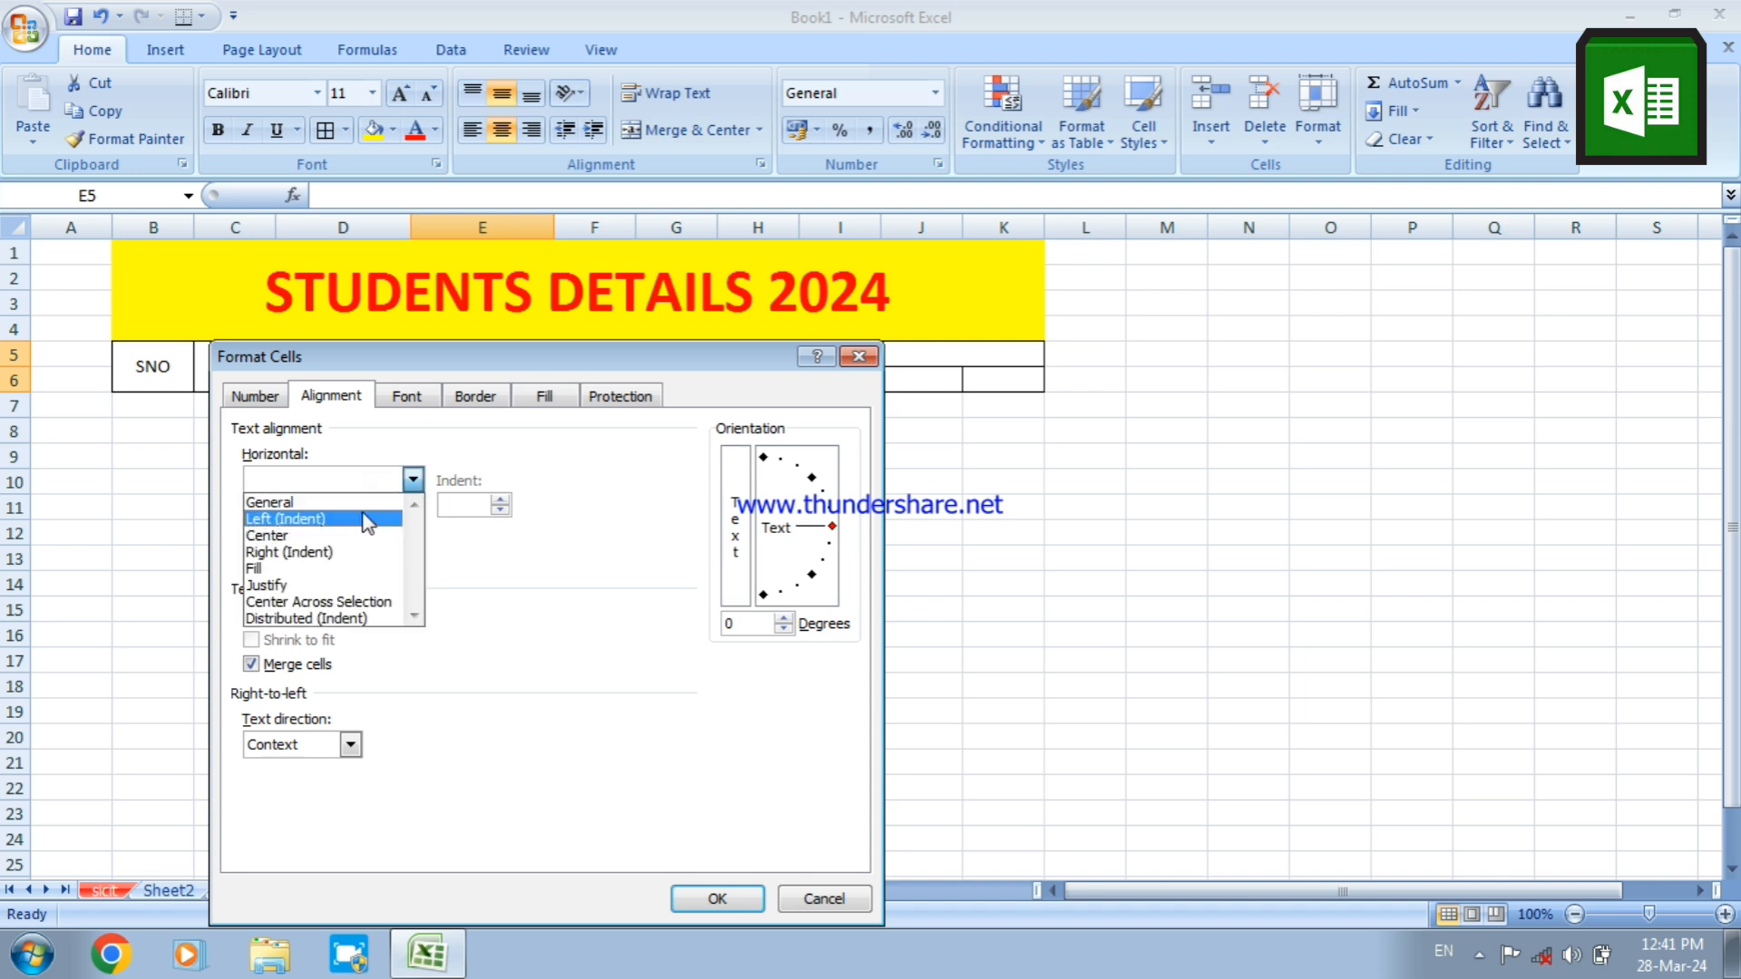
{"action": "left_click", "coordinate": [354, 536]}
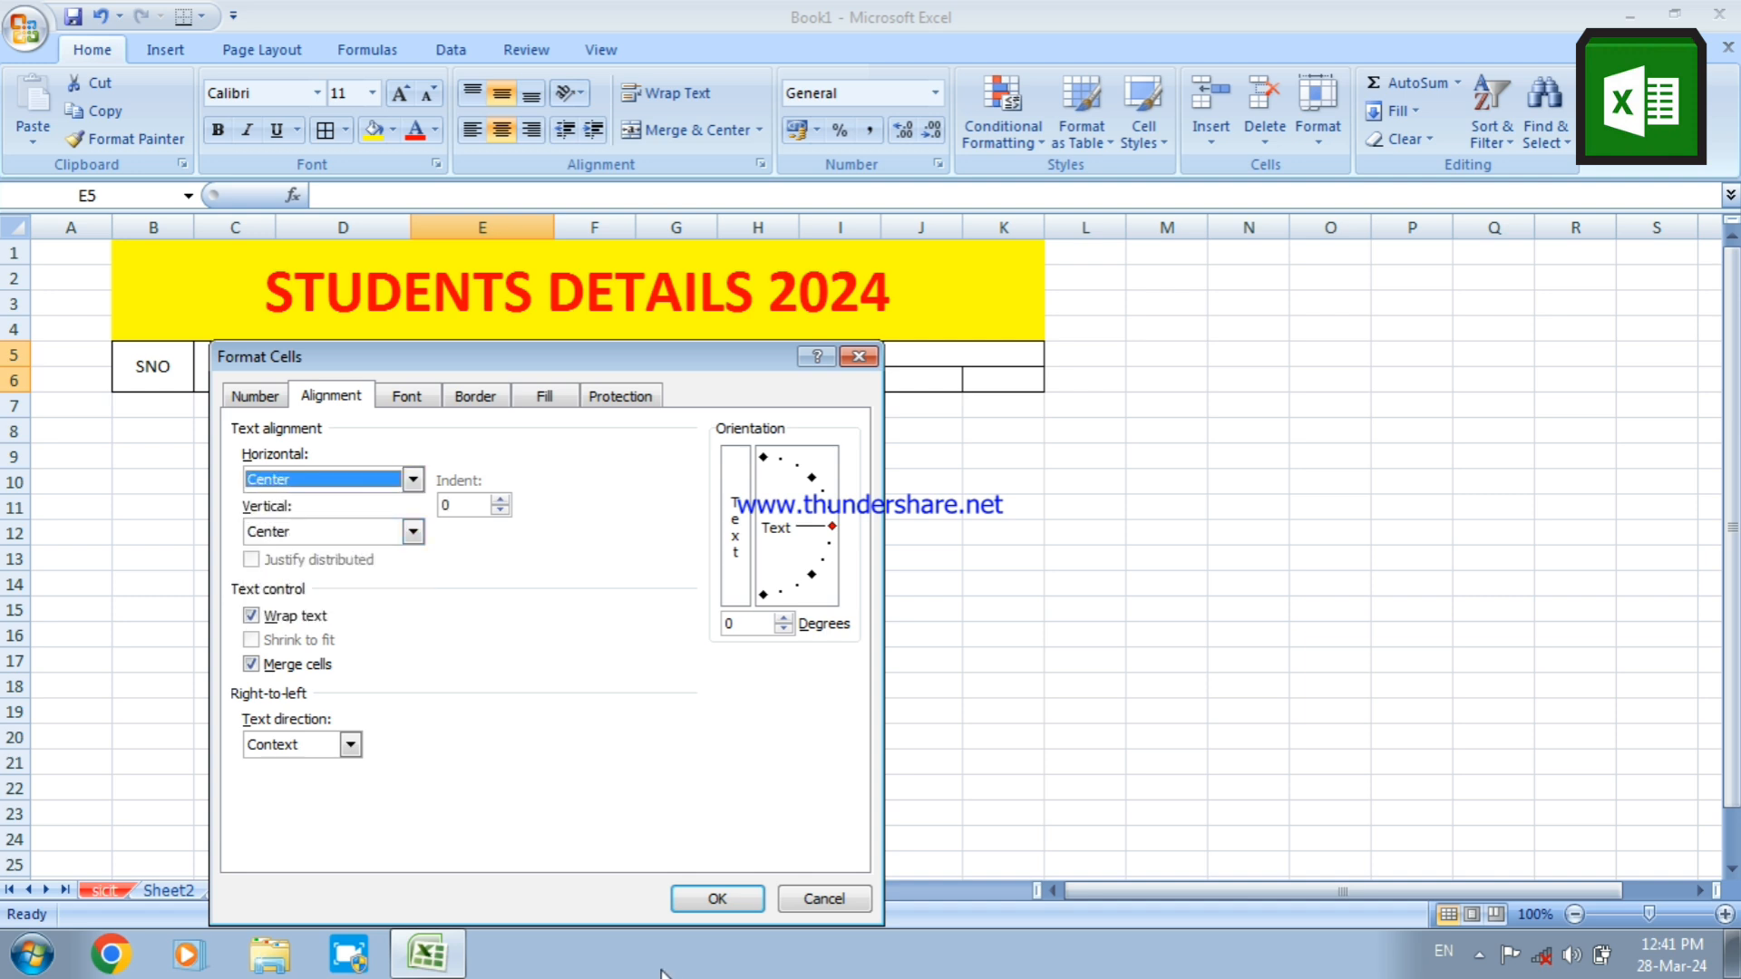
{"action": "left_click", "coordinate": [707, 902]}
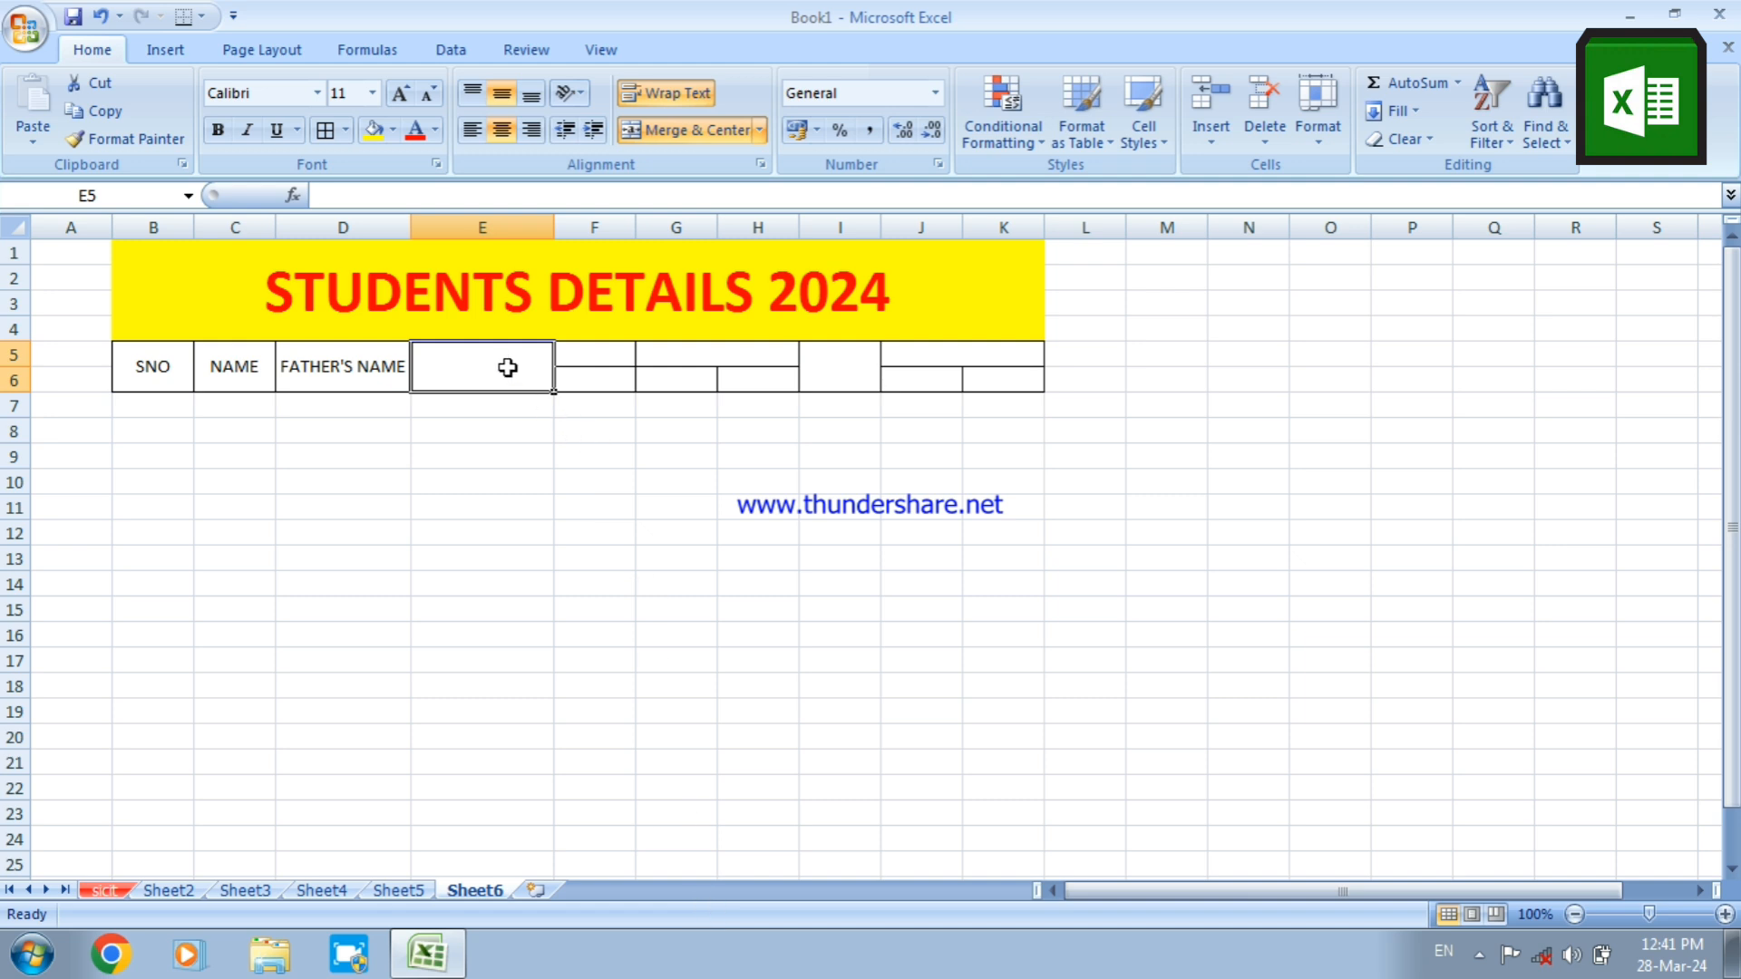
Enter the heading MOTHER'S NAME in the merged cell E5
{"action": "type", "text": "MOTH"}
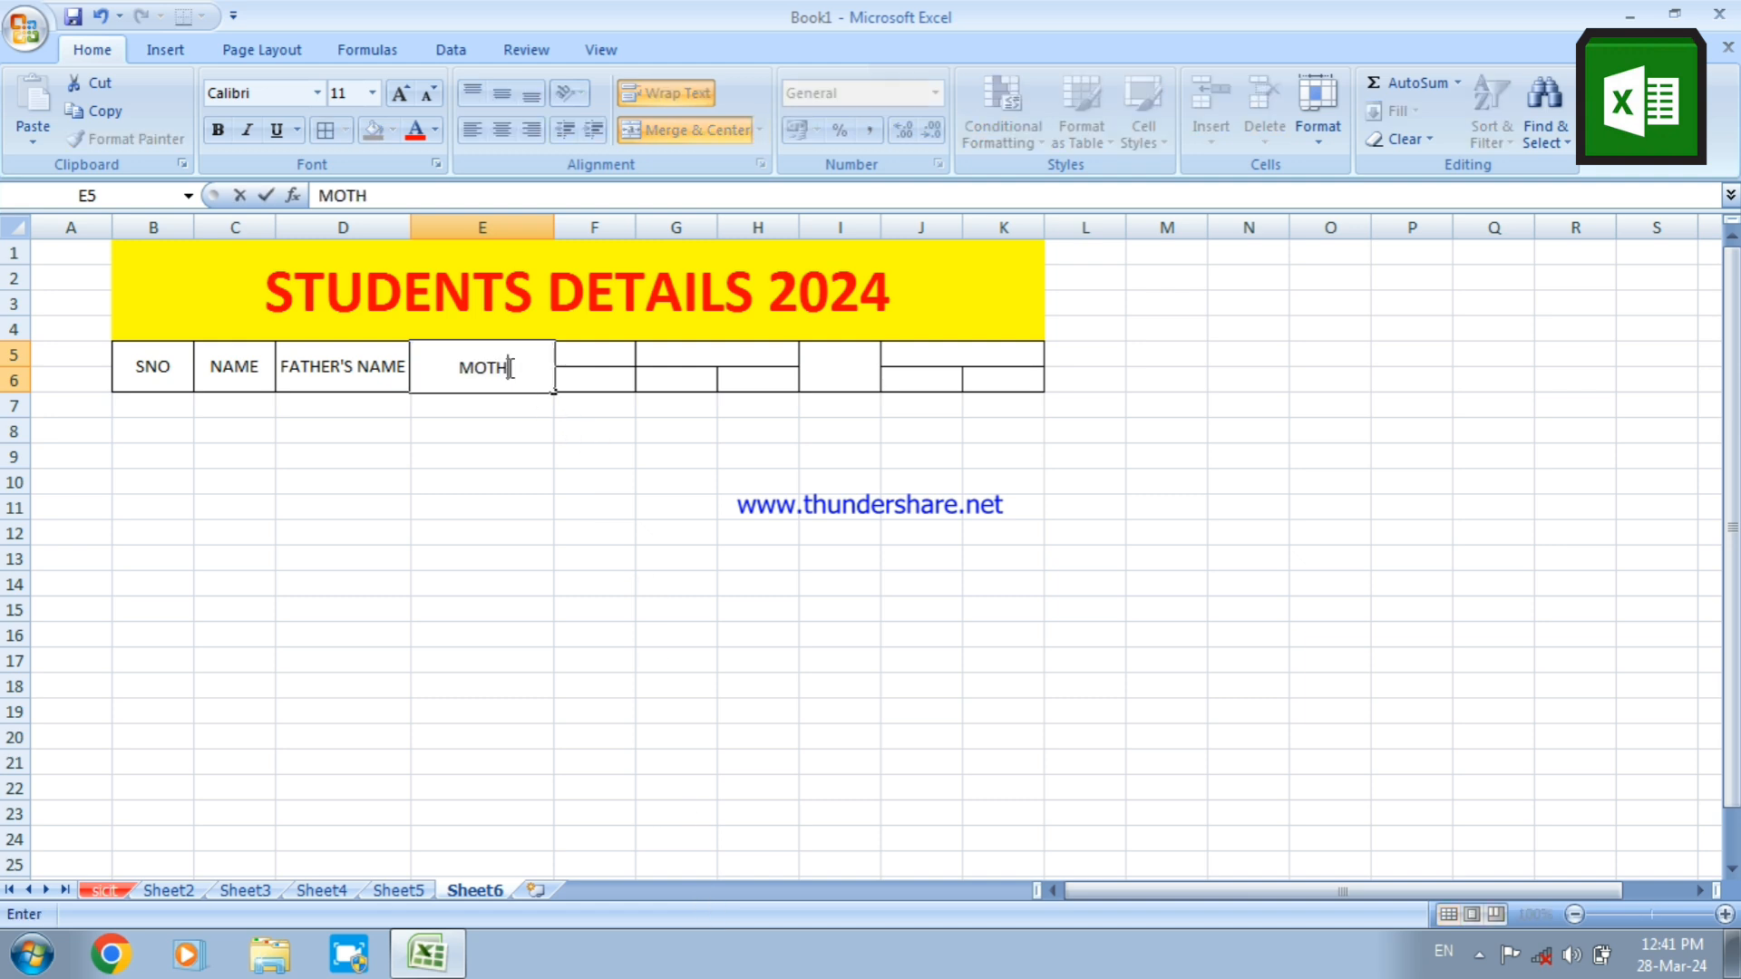
{"action": "type", "text": "ER'S NAME"}
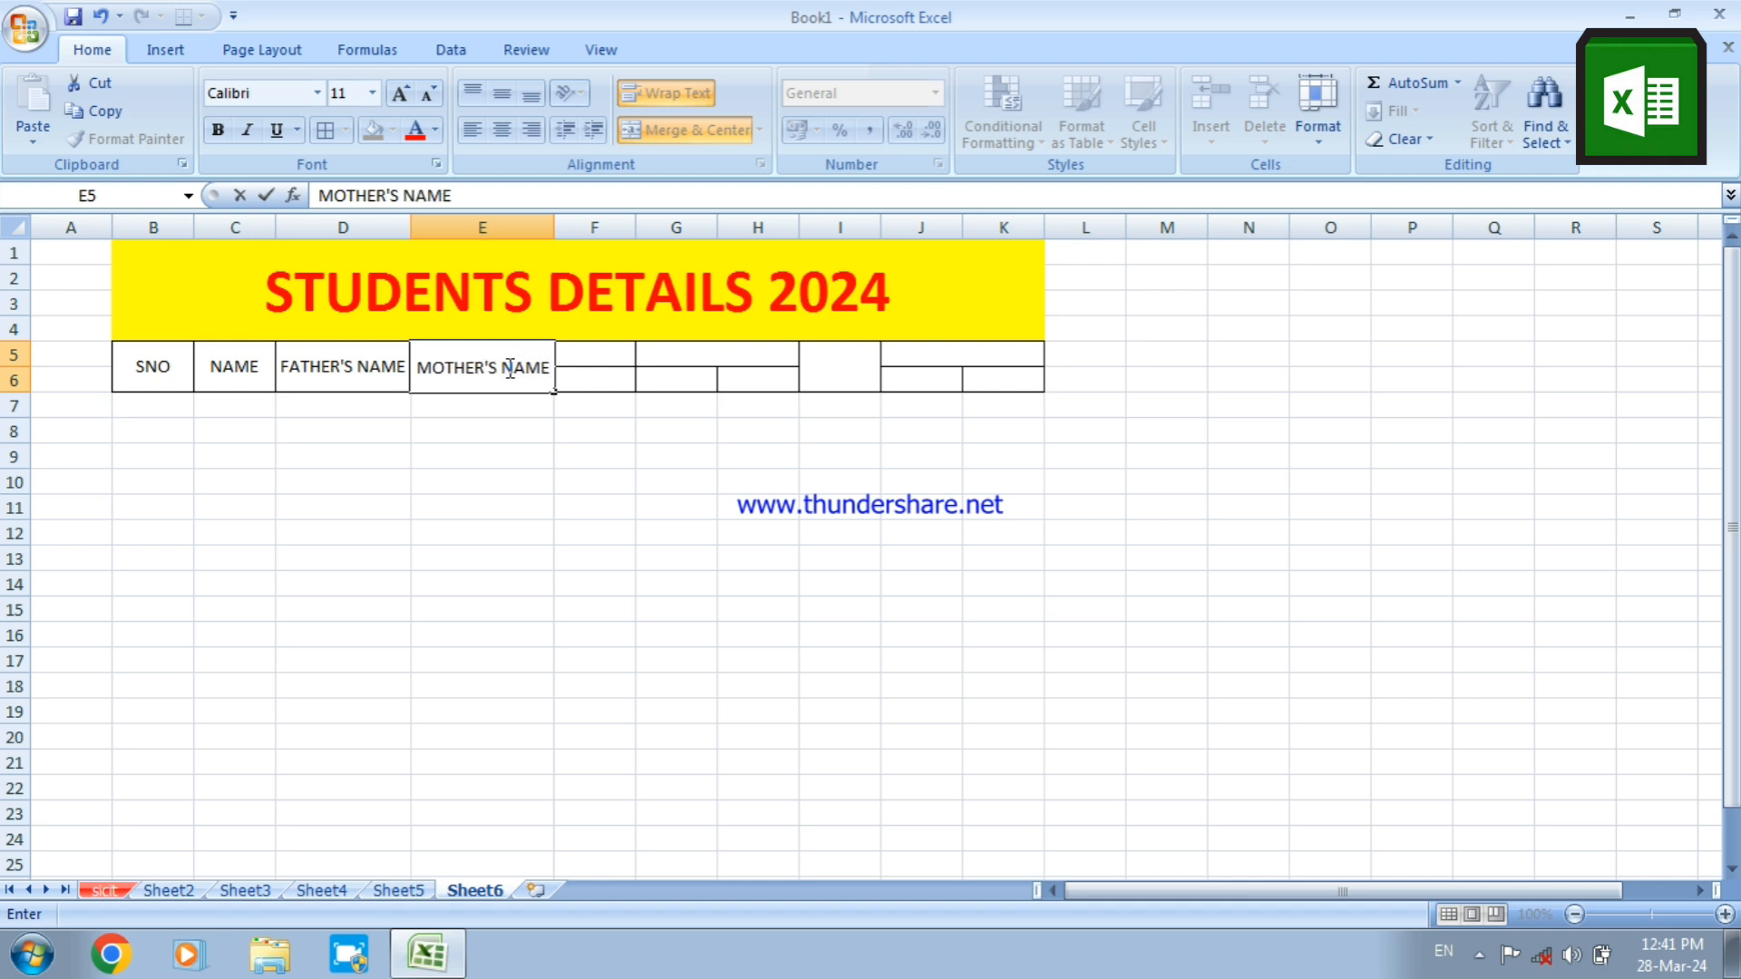
{"action": "left_click", "coordinate": [610, 356]}
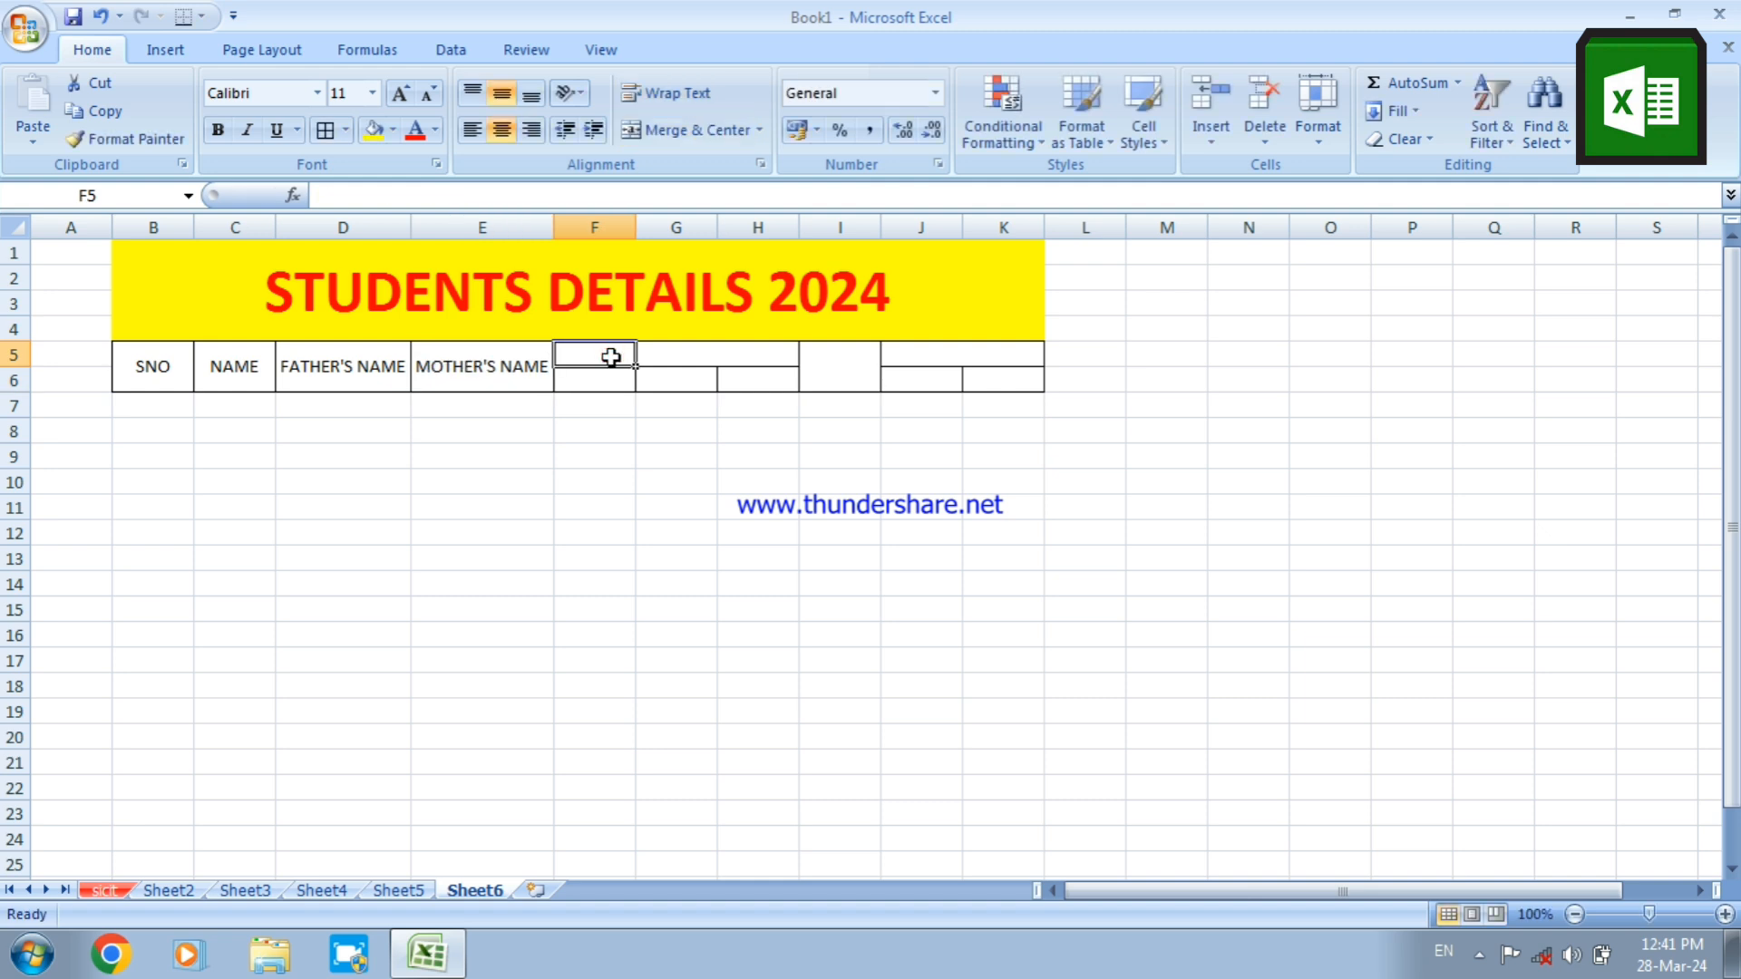
Delete the unmerged blank column F between MOTHER'S NAME and the two-column merged heading cell
{"action": "left_click", "coordinate": [666, 364]}
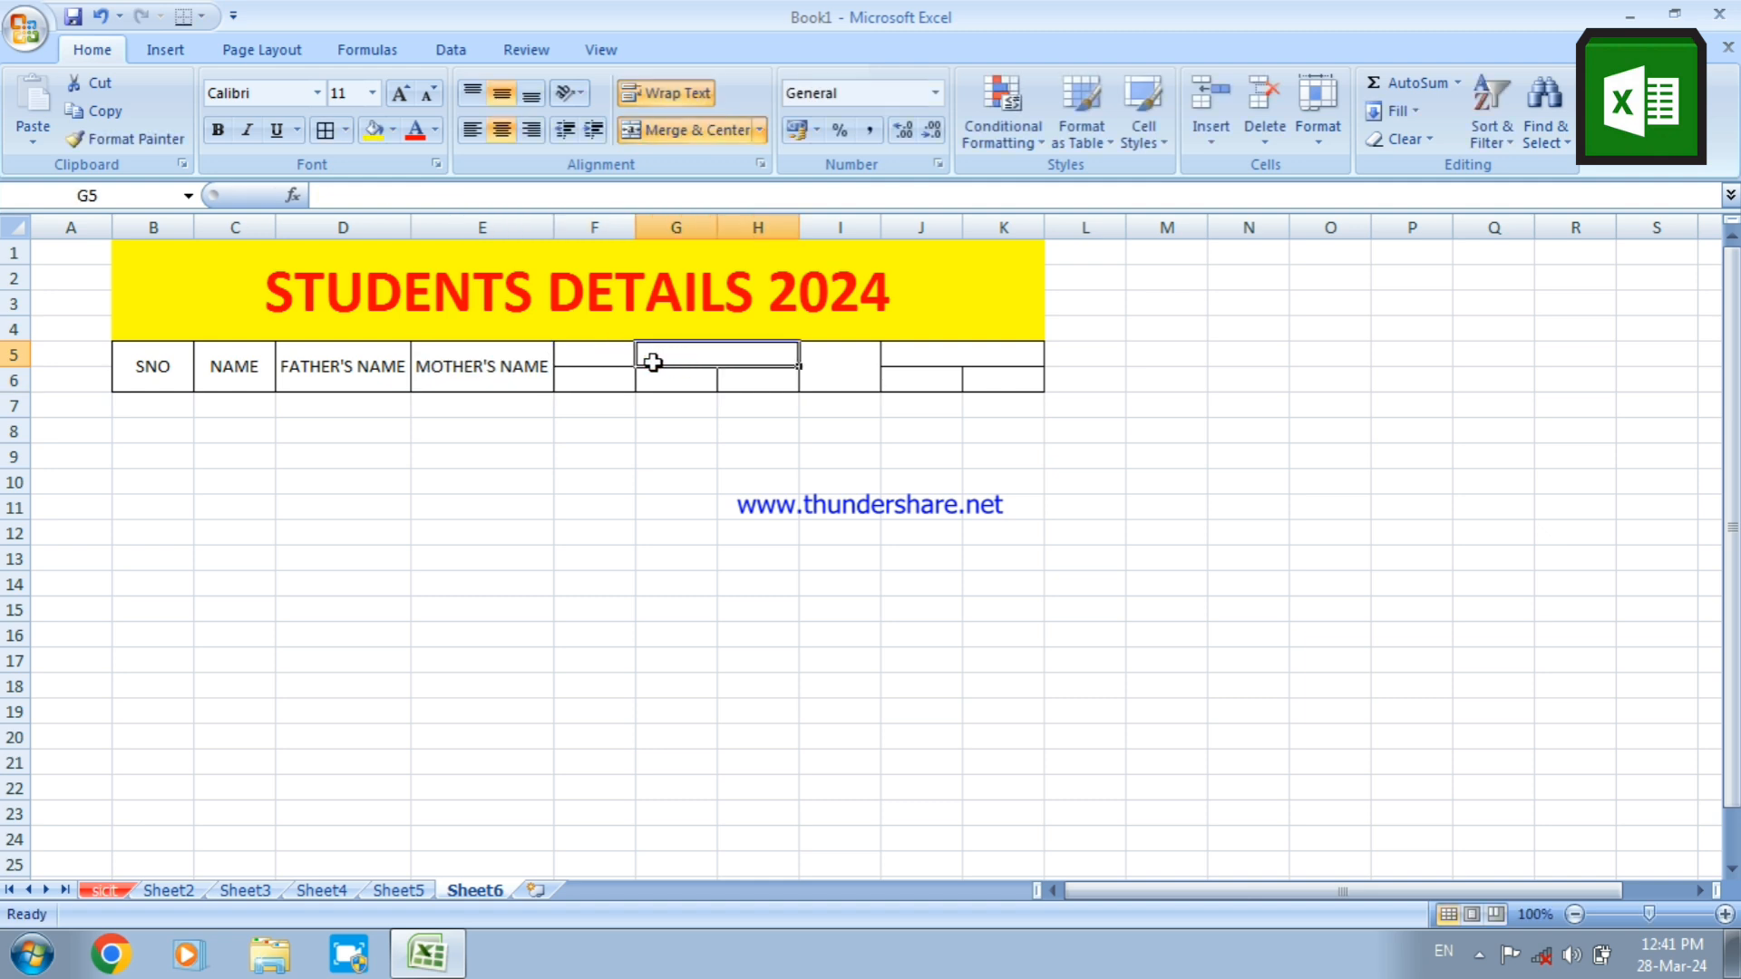
{"action": "left_click", "coordinate": [605, 351]}
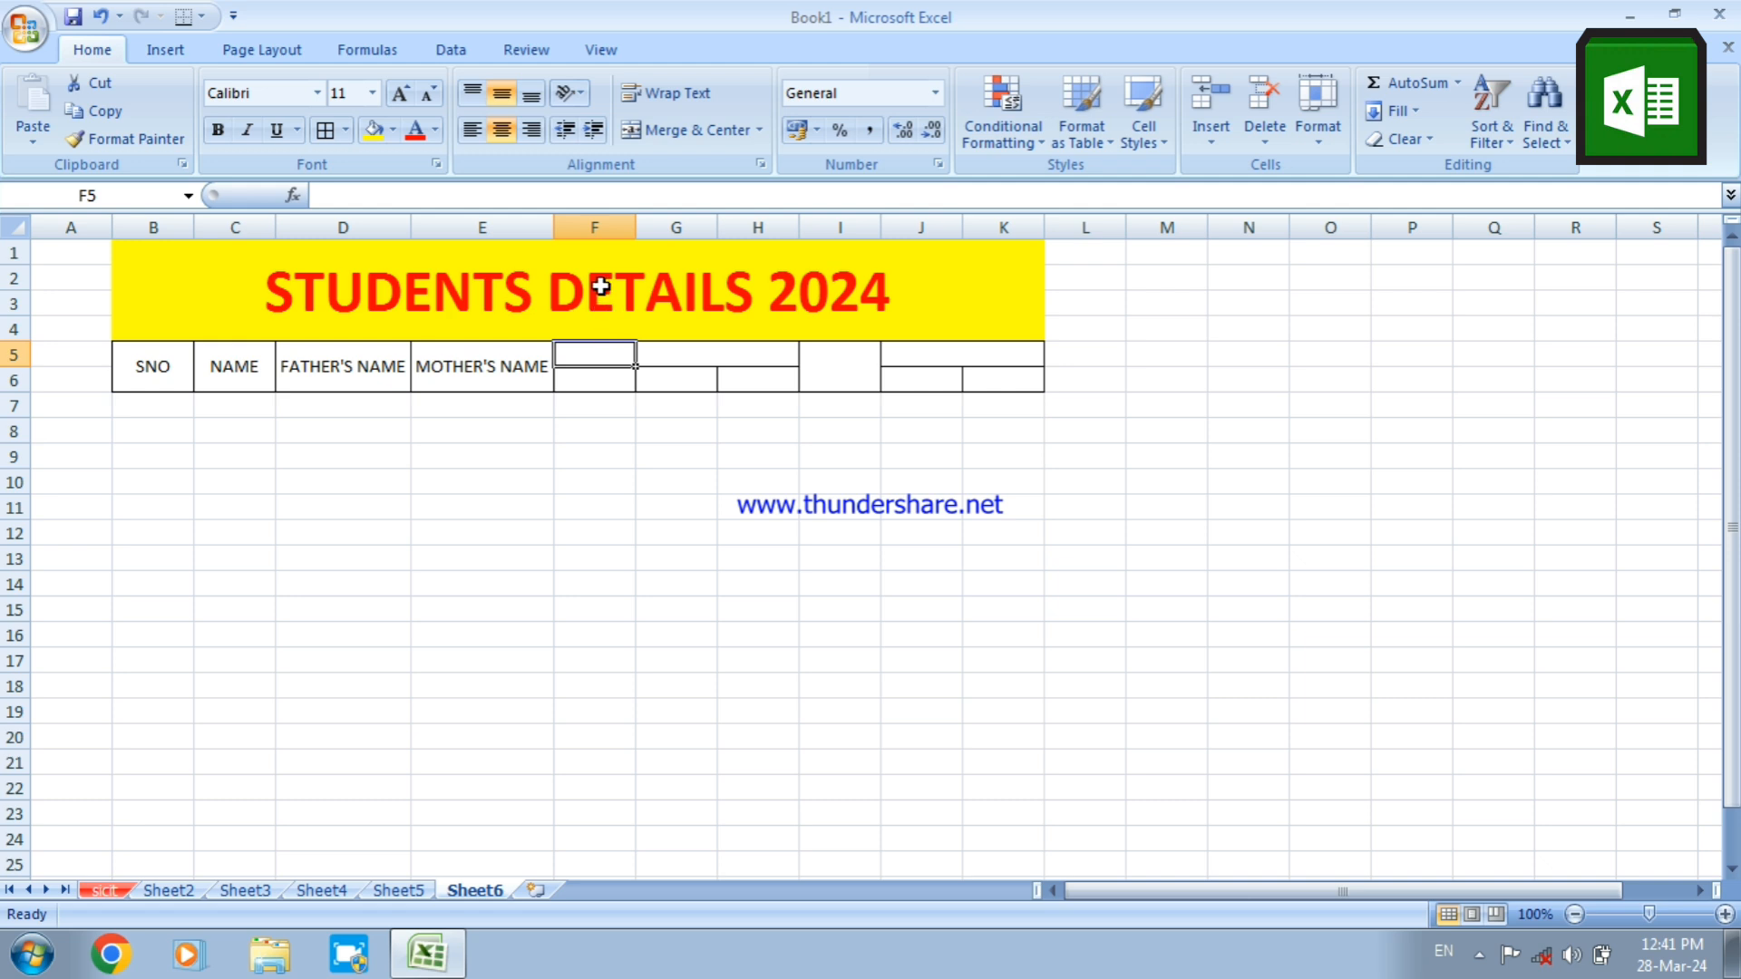
{"action": "left_click", "coordinate": [594, 227]}
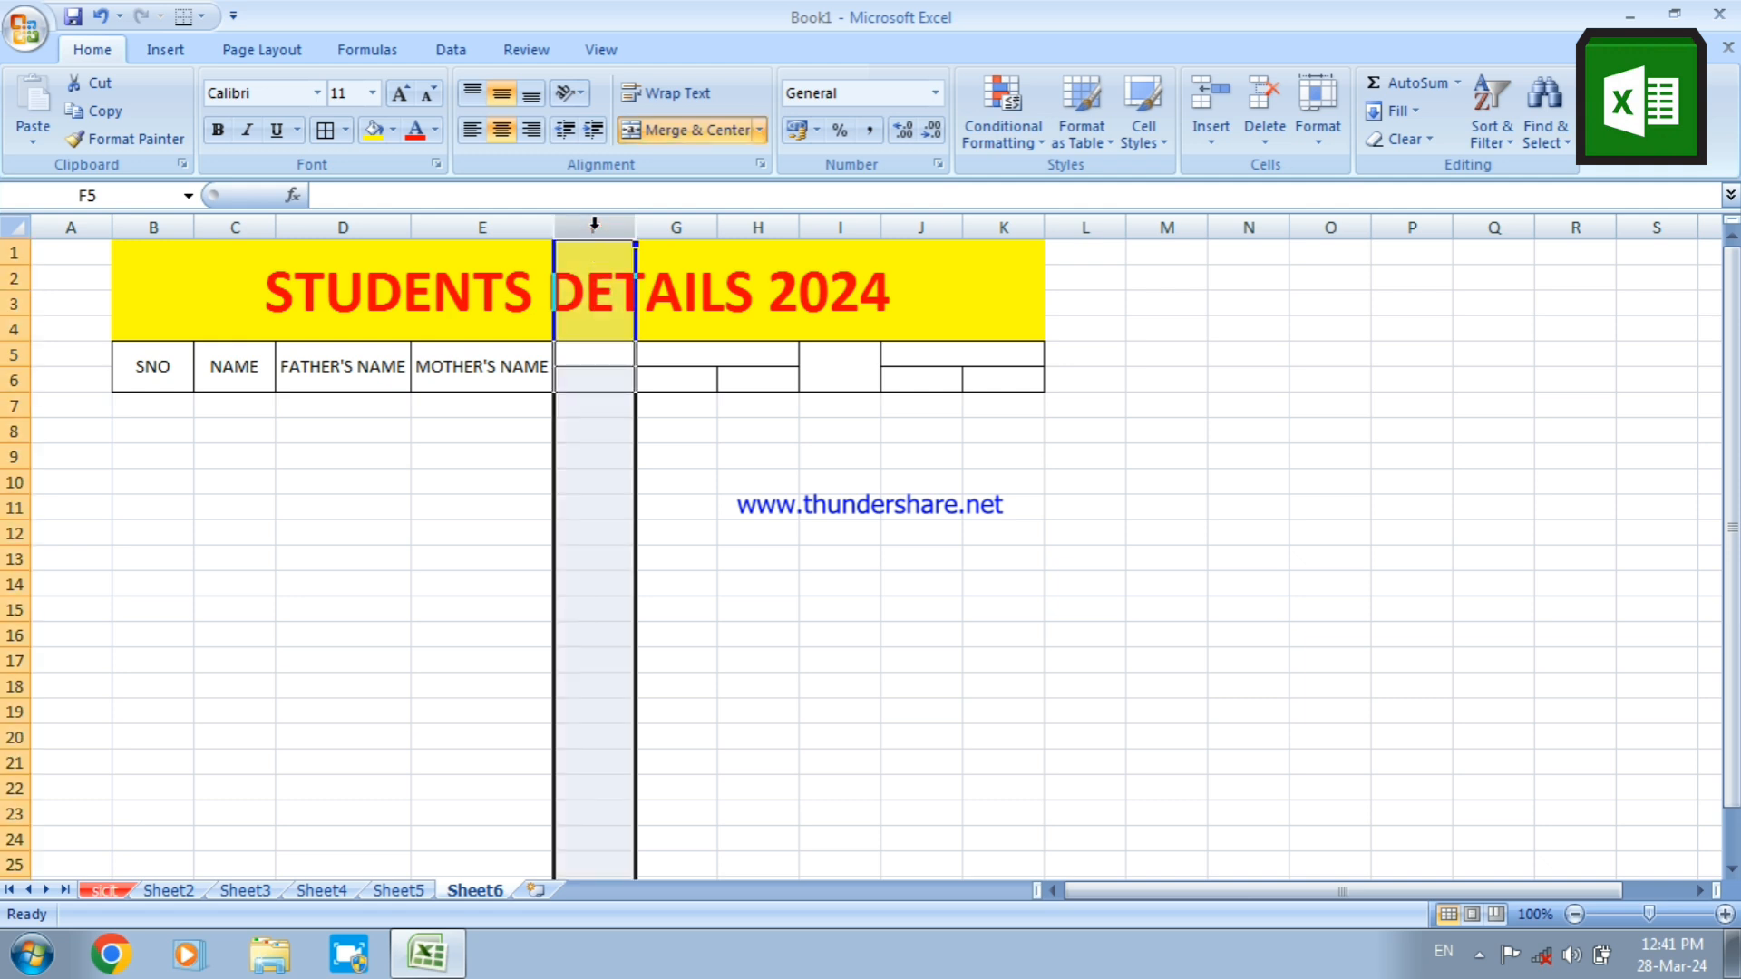
{"action": "key", "text": "ctrl+minus"}
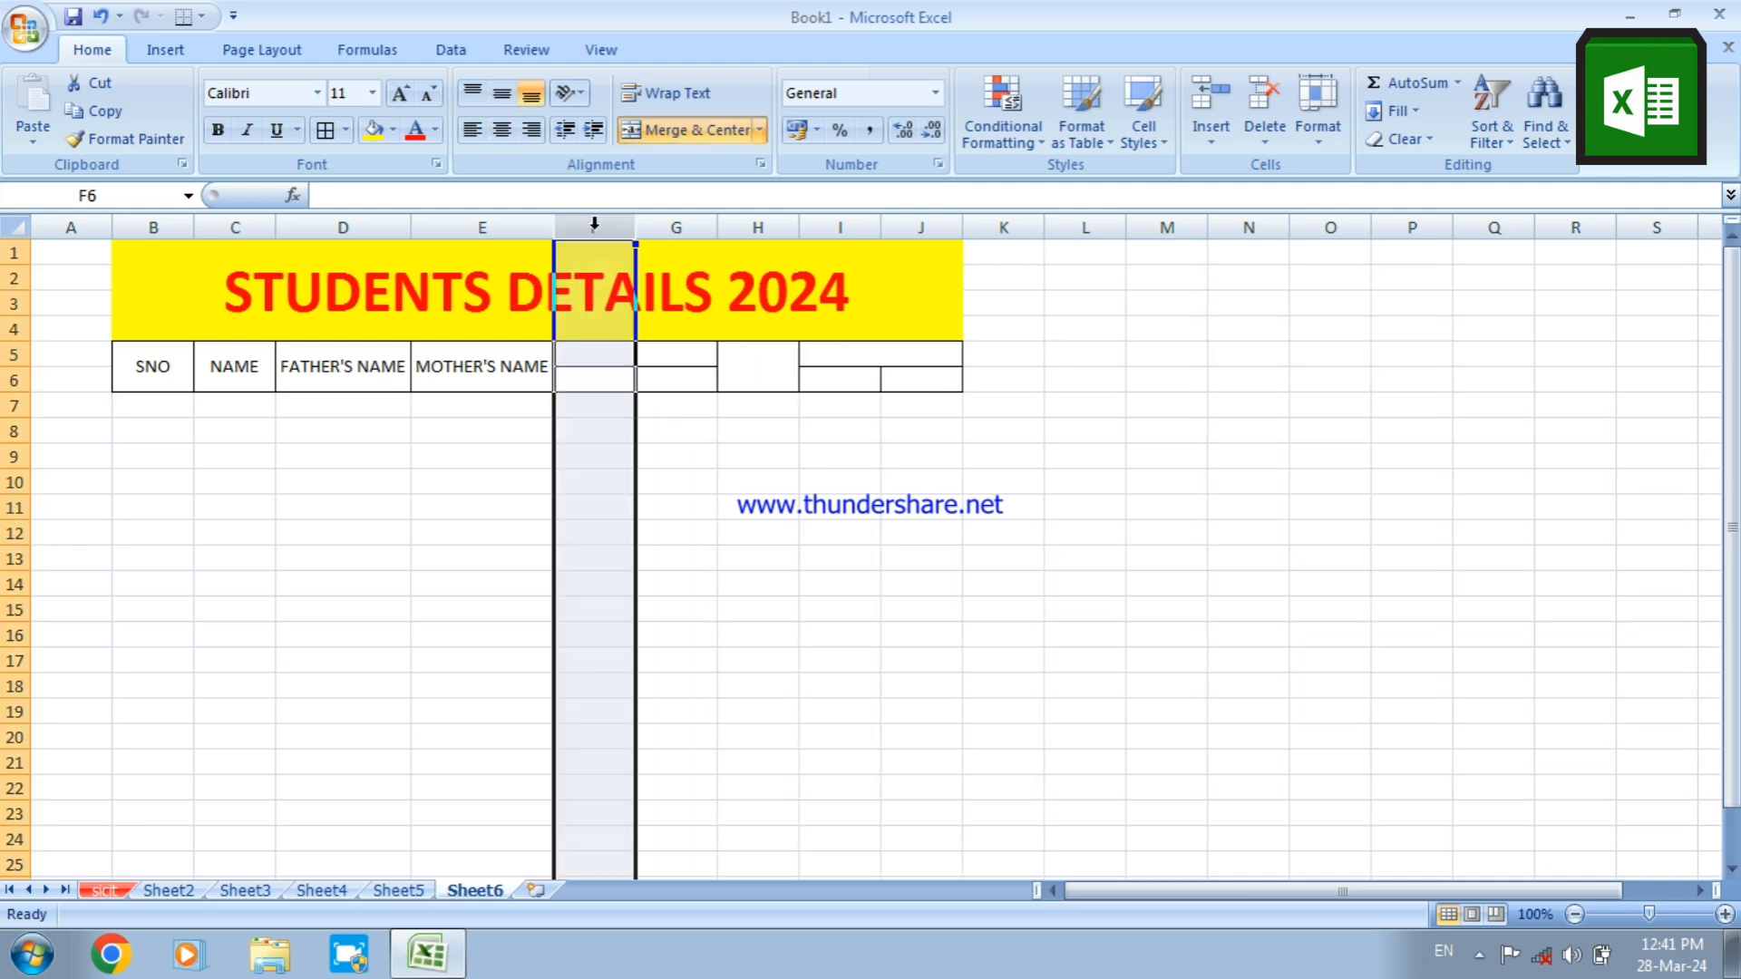
Enter the heading ADDRESS in the merged cell F5:G5
{"action": "left_click", "coordinate": [595, 353]}
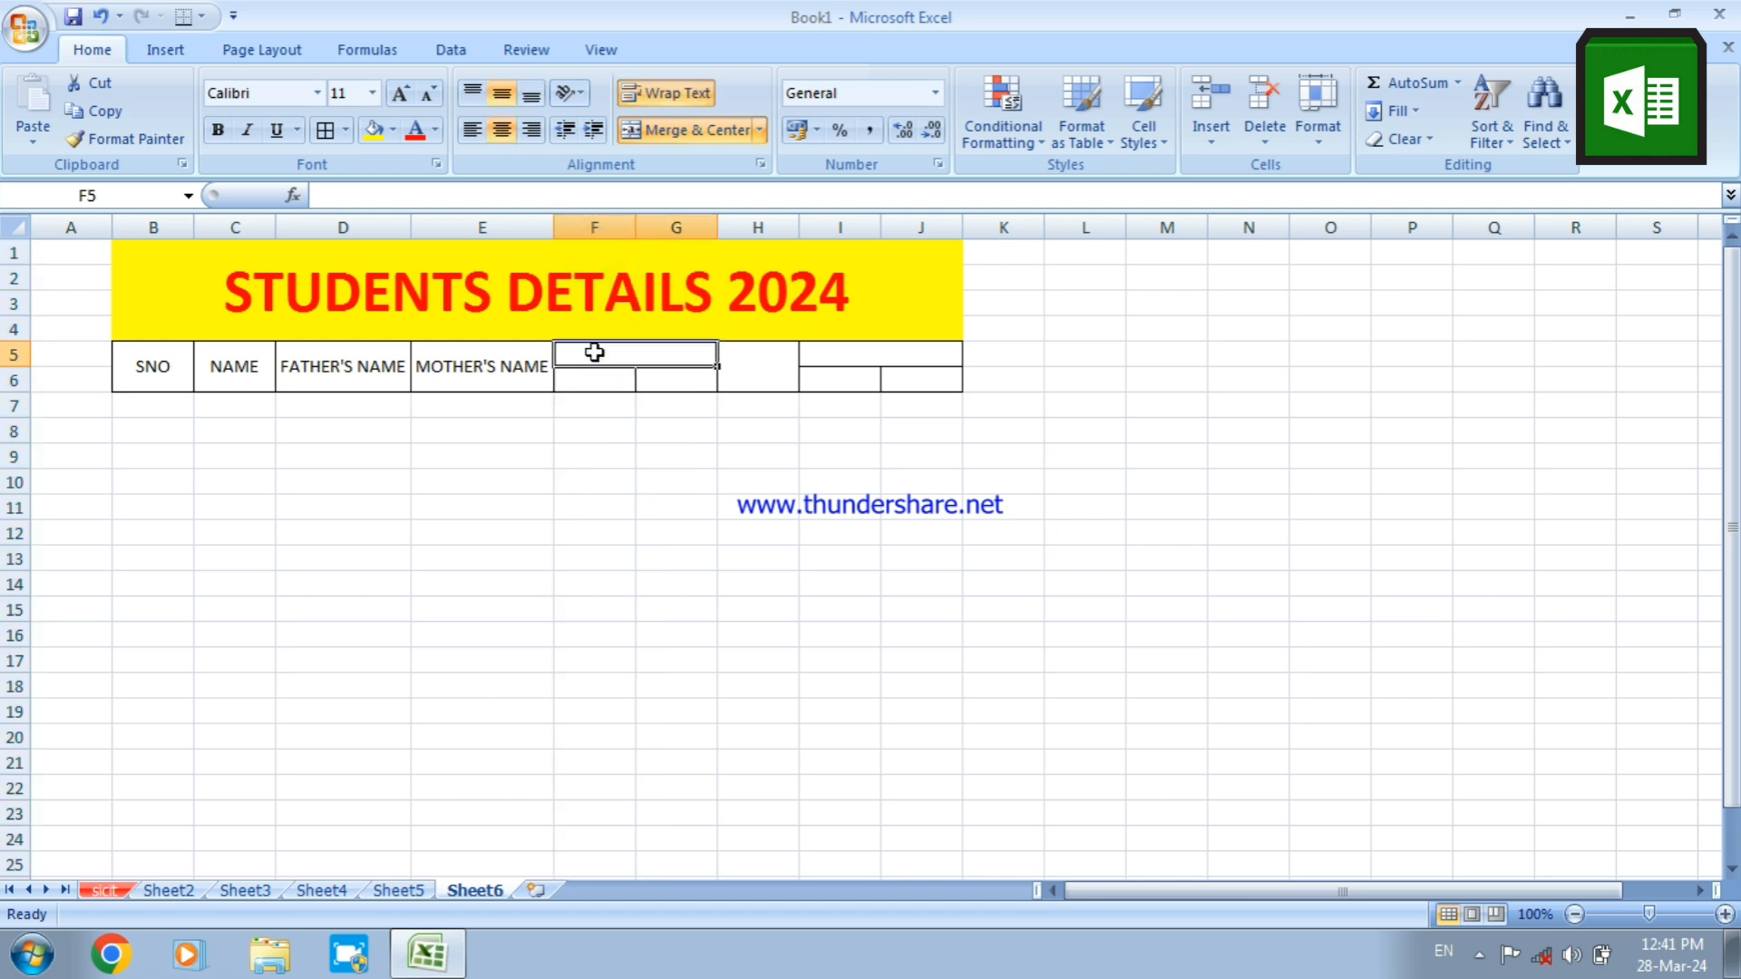
{"action": "type", "text": "ADDRESS"}
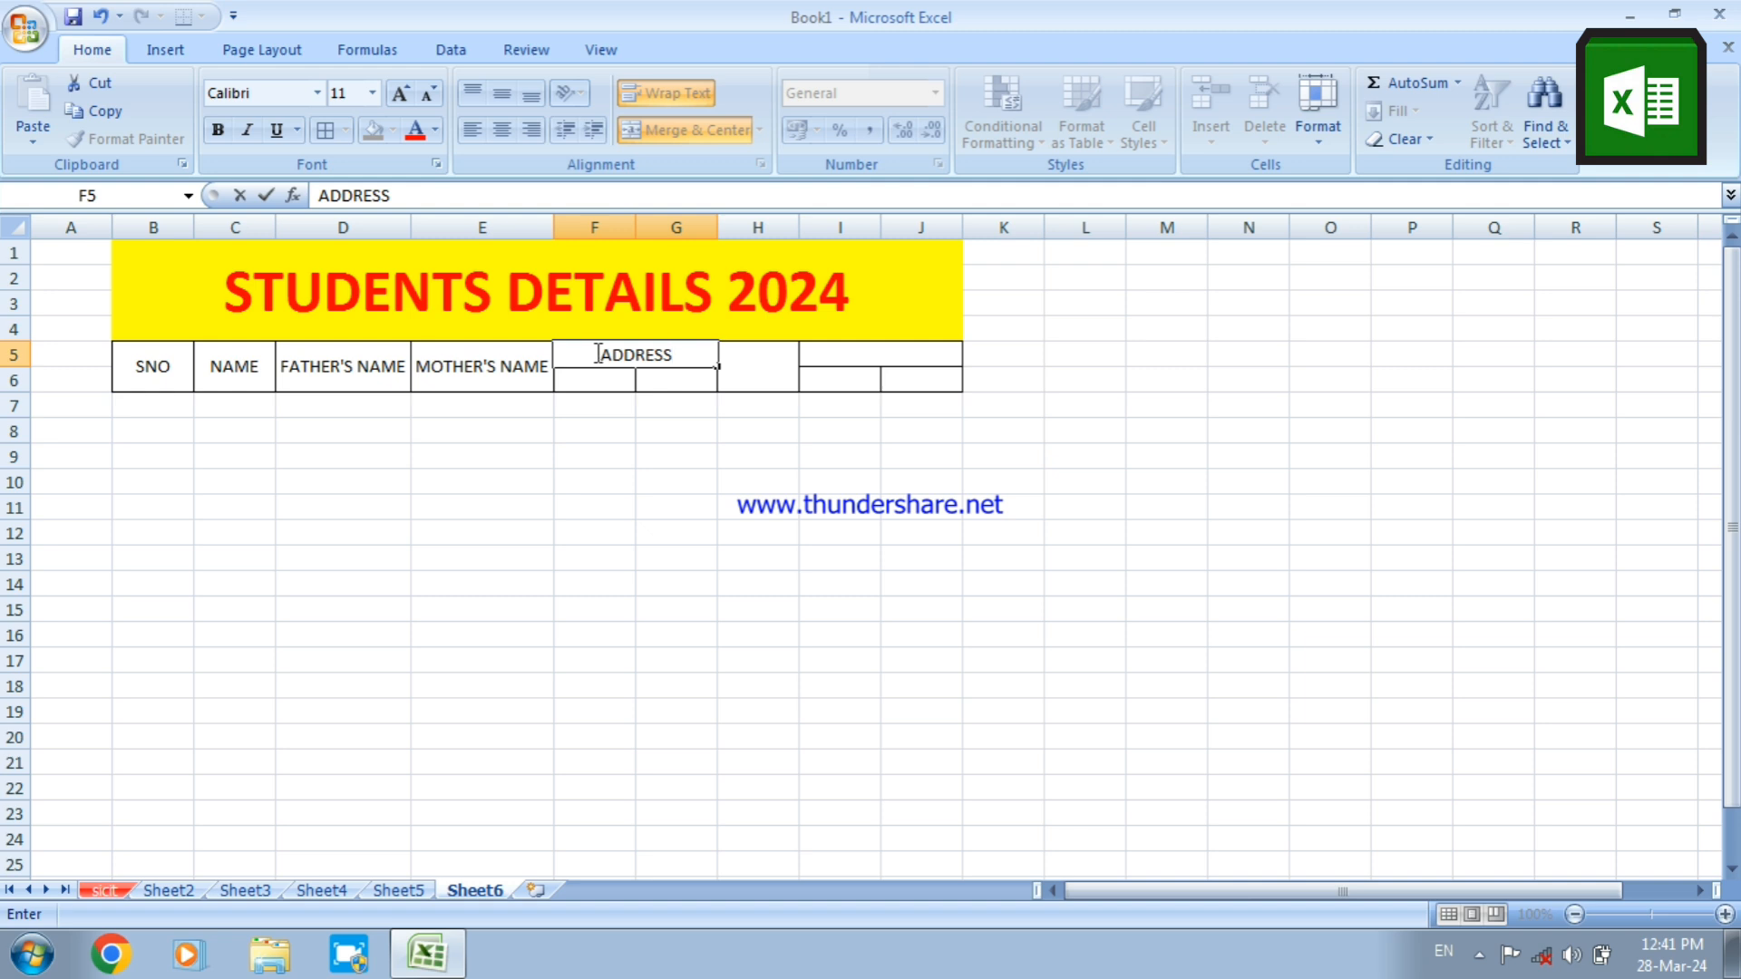
Delete the blank column H that follows the ADDRESS heading
{"action": "left_click", "coordinate": [761, 377]}
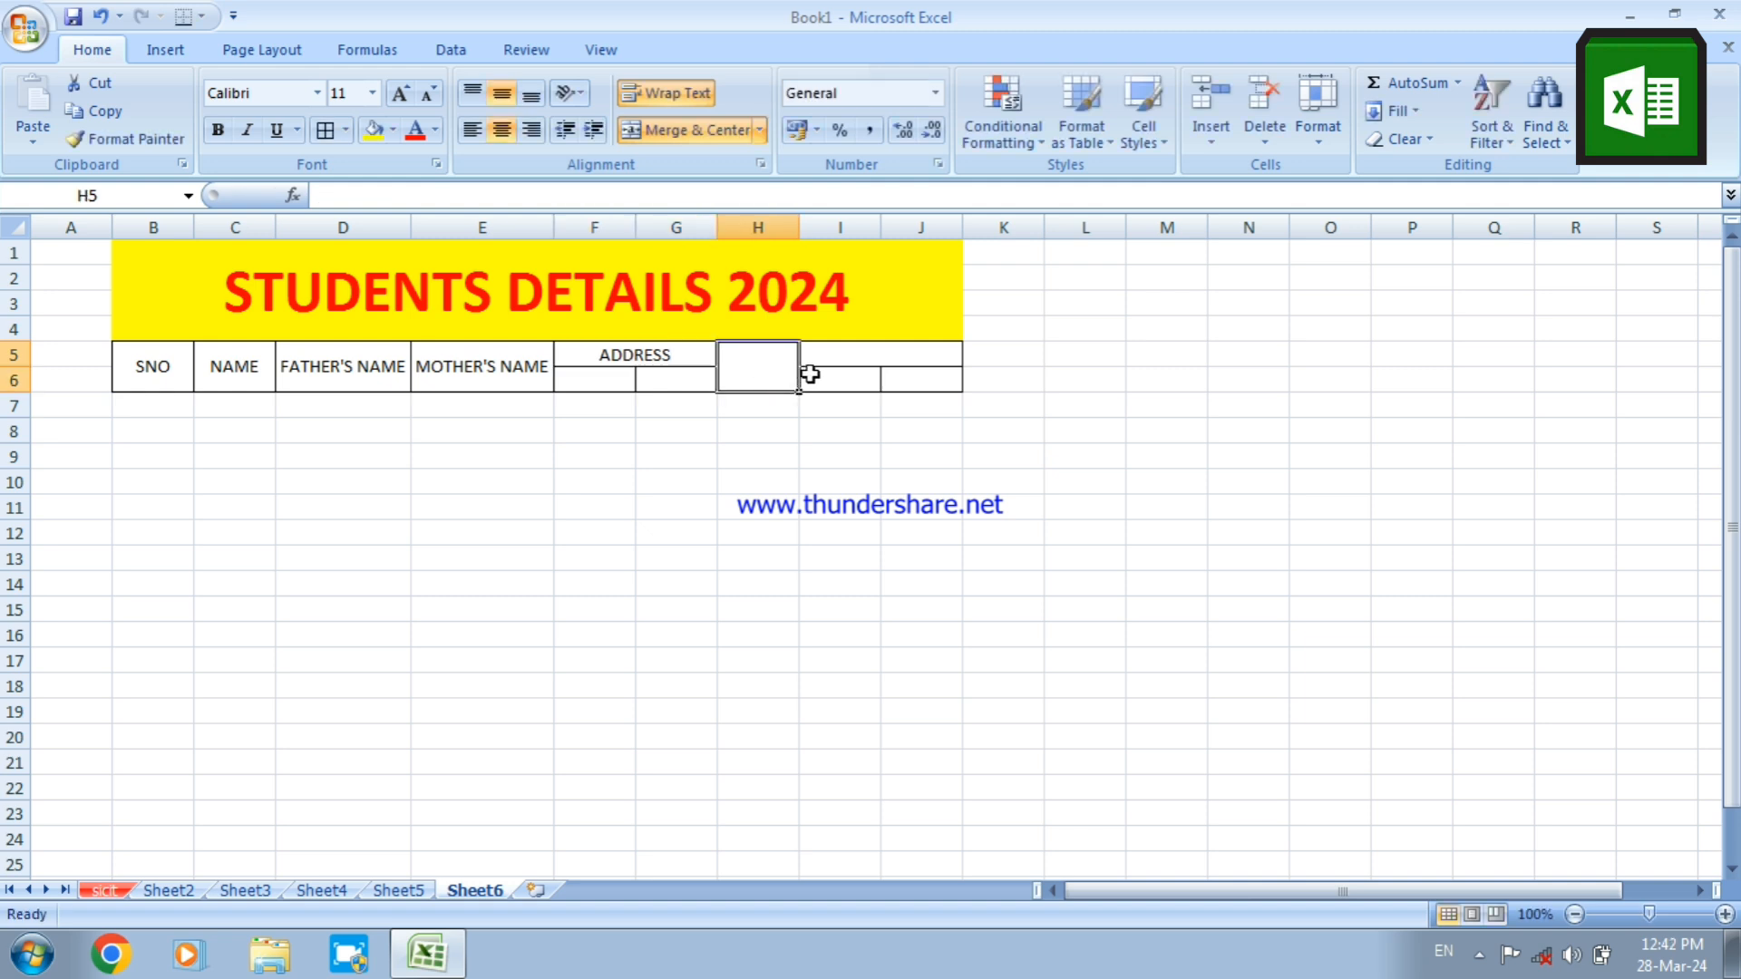
{"action": "left_click", "coordinate": [760, 226]}
{"action": "key", "text": "ctrl+minus"}
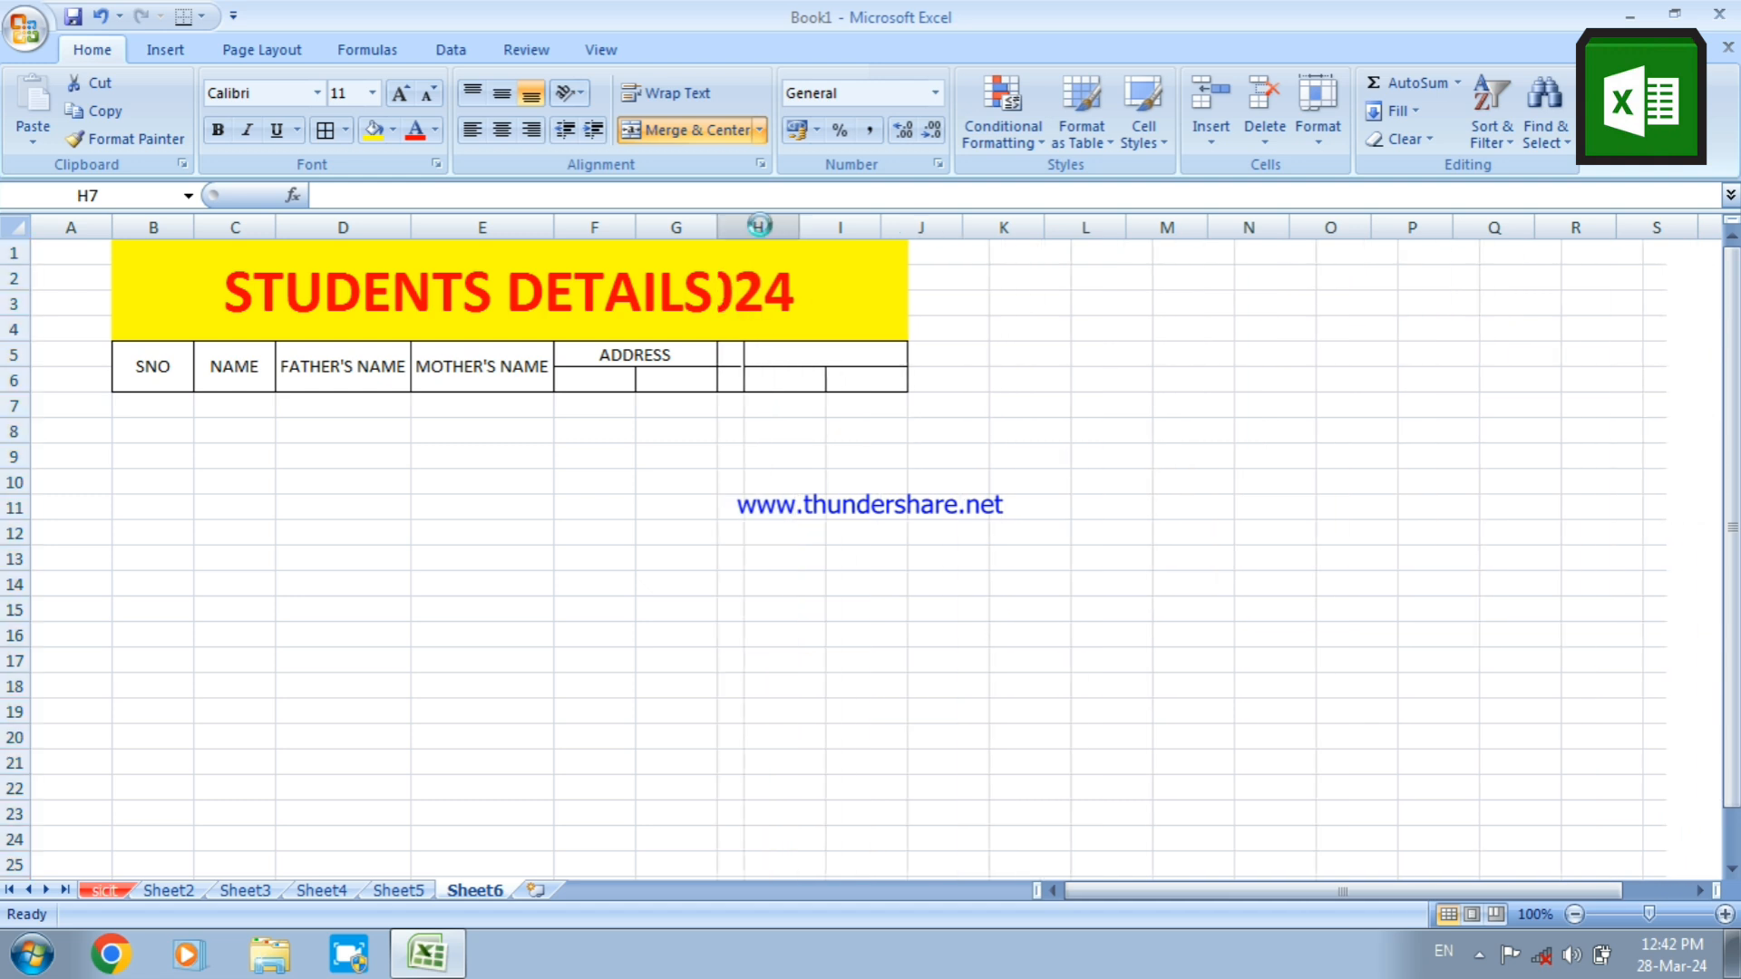
Enter the heading CONTACT NO in the merged cell H5:I5
{"action": "left_click", "coordinate": [764, 353]}
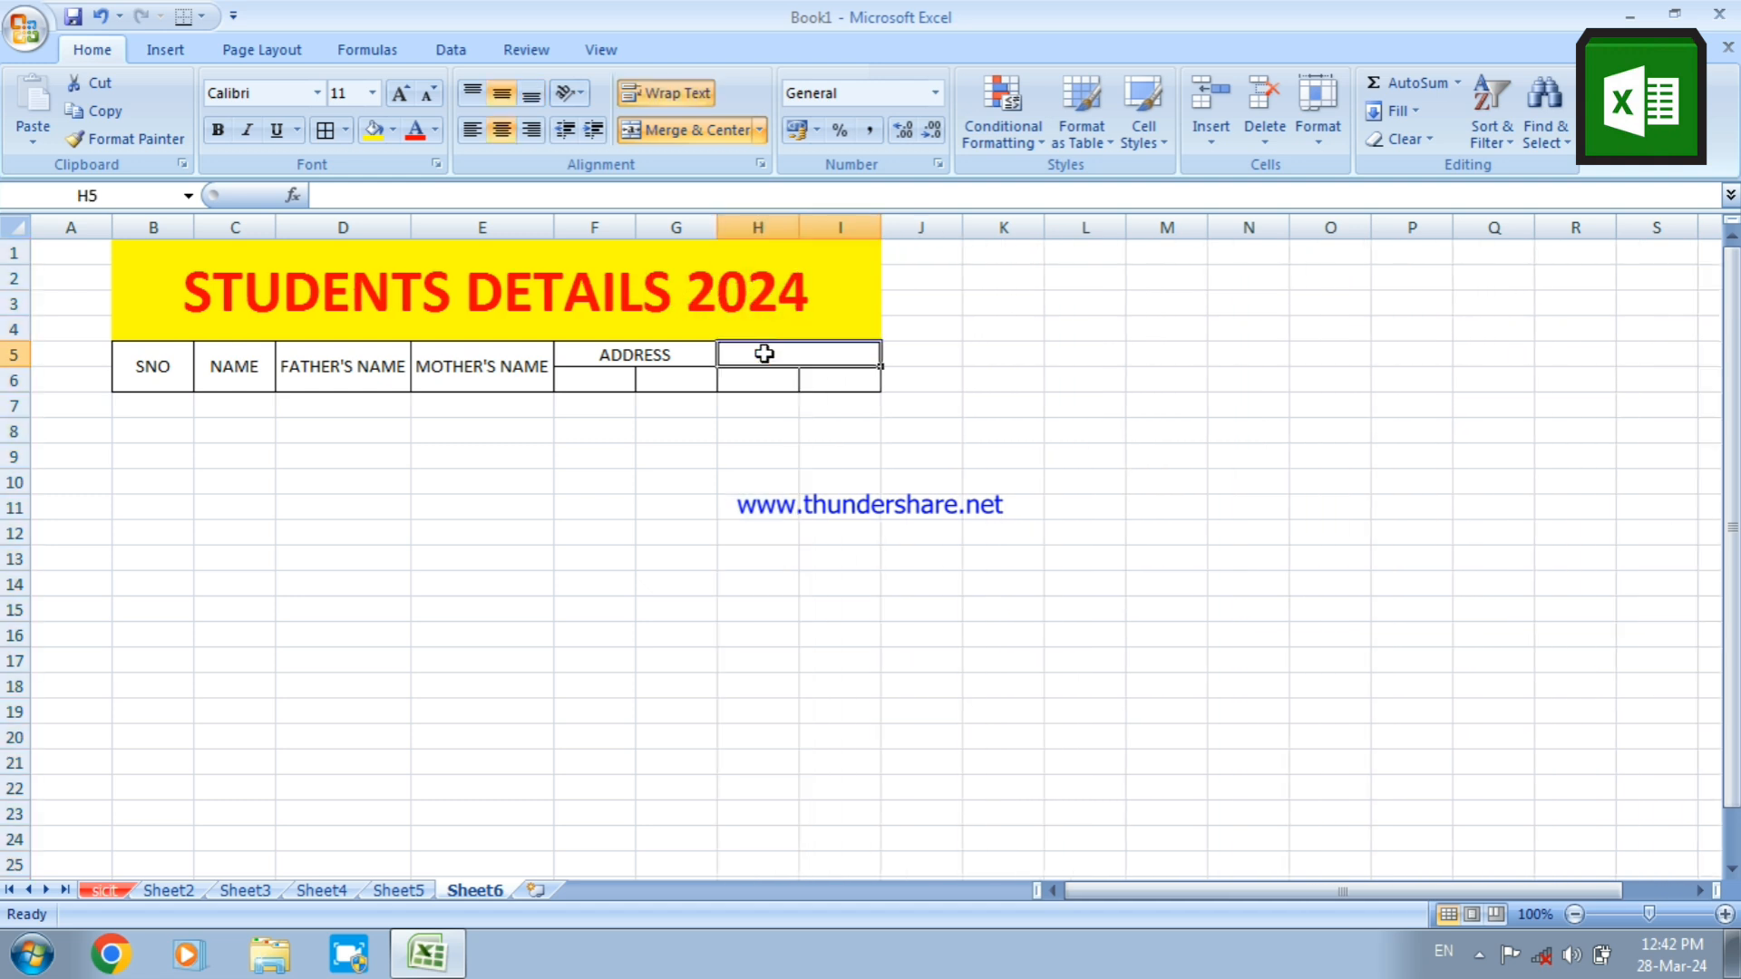
{"action": "type", "text": "C"}
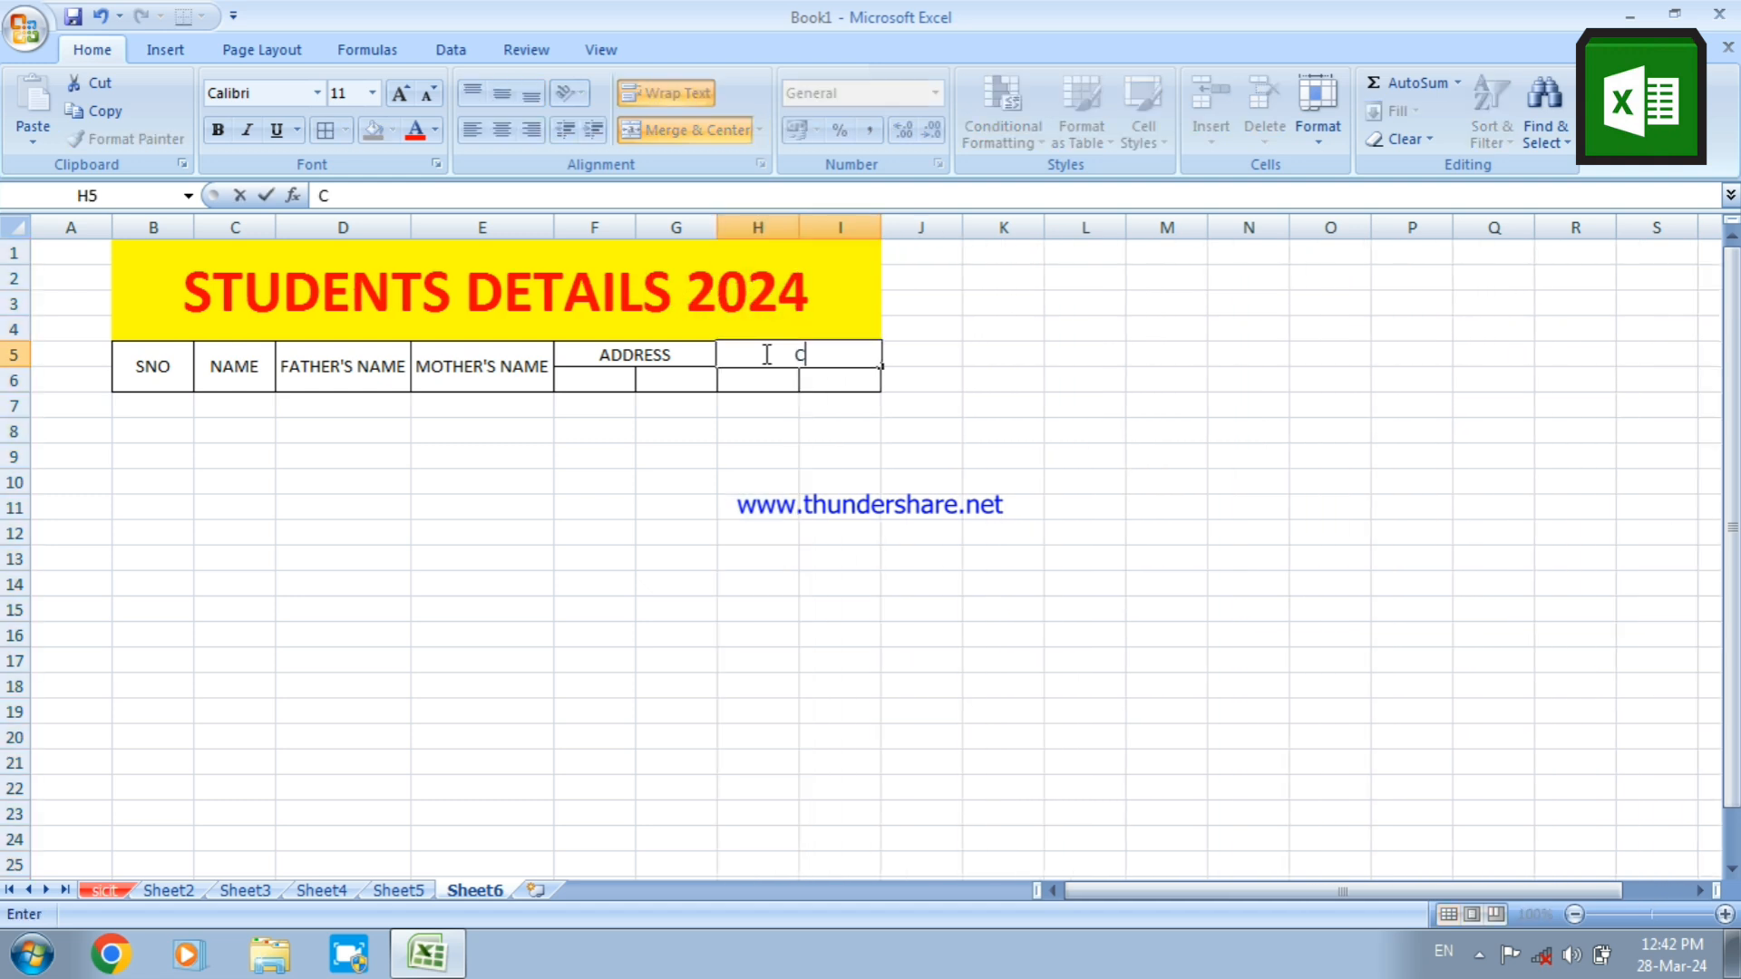
{"action": "type", "text": "ONTACT NO"}
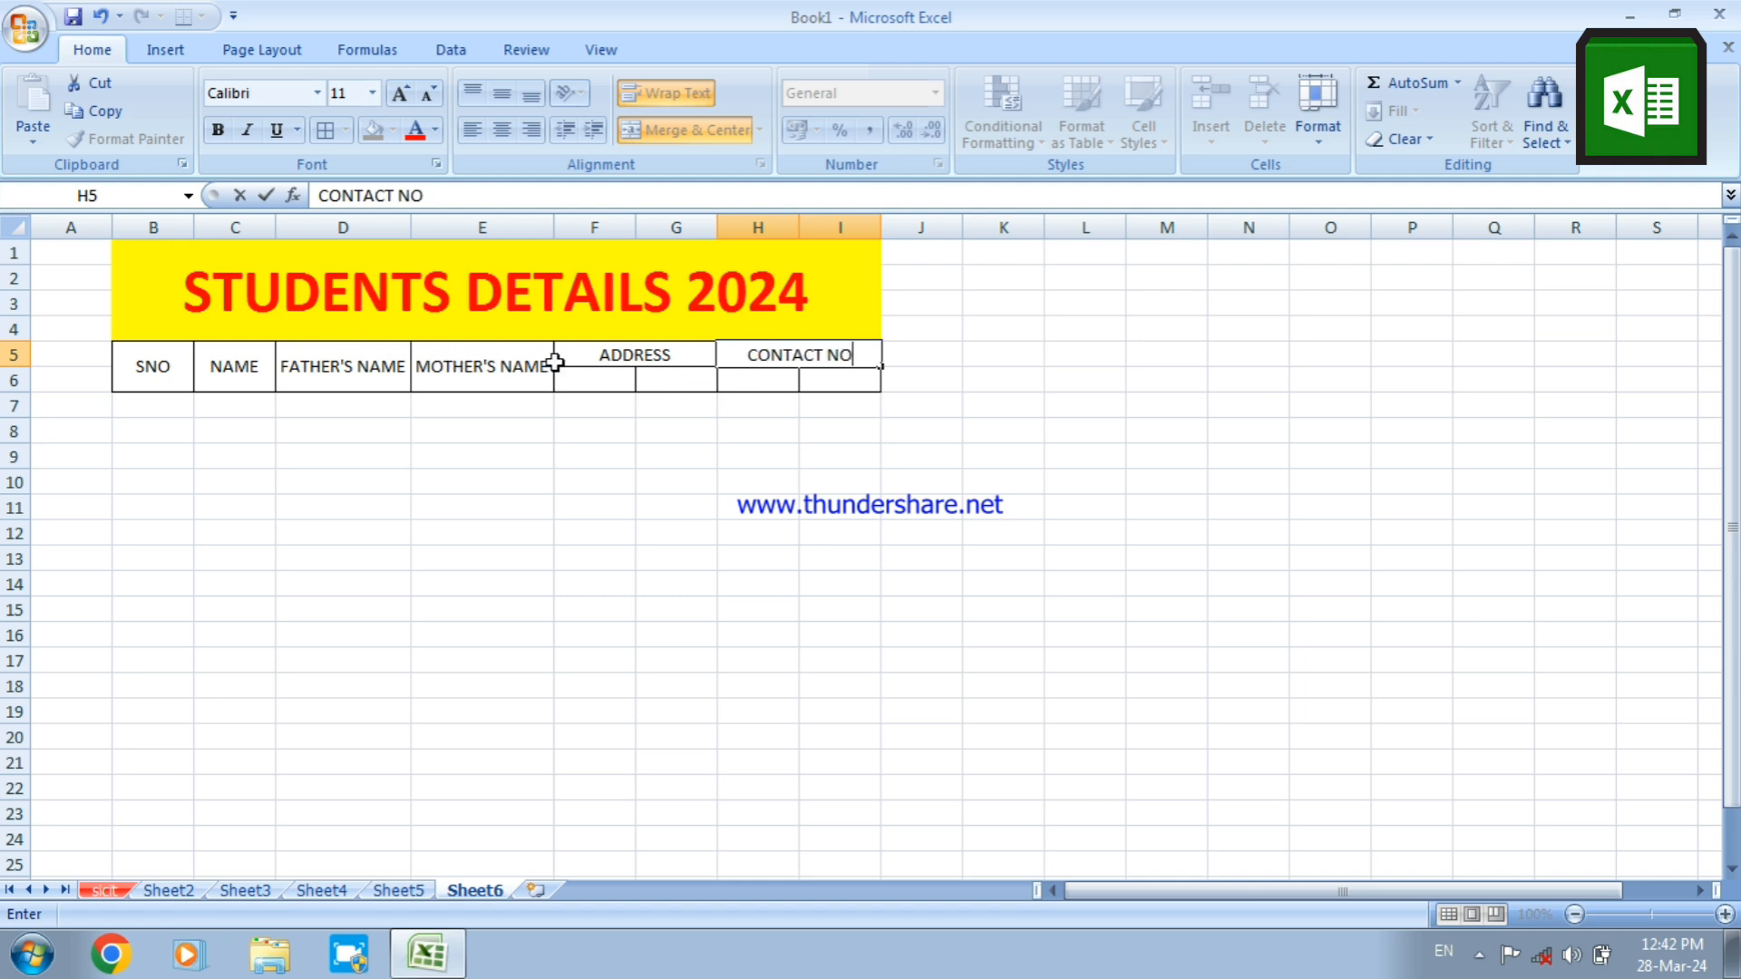
Enter the subheading LOCAL in F6 under ADDRESS
{"action": "left_click", "coordinate": [582, 379]}
{"action": "left_click", "coordinate": [665, 377]}
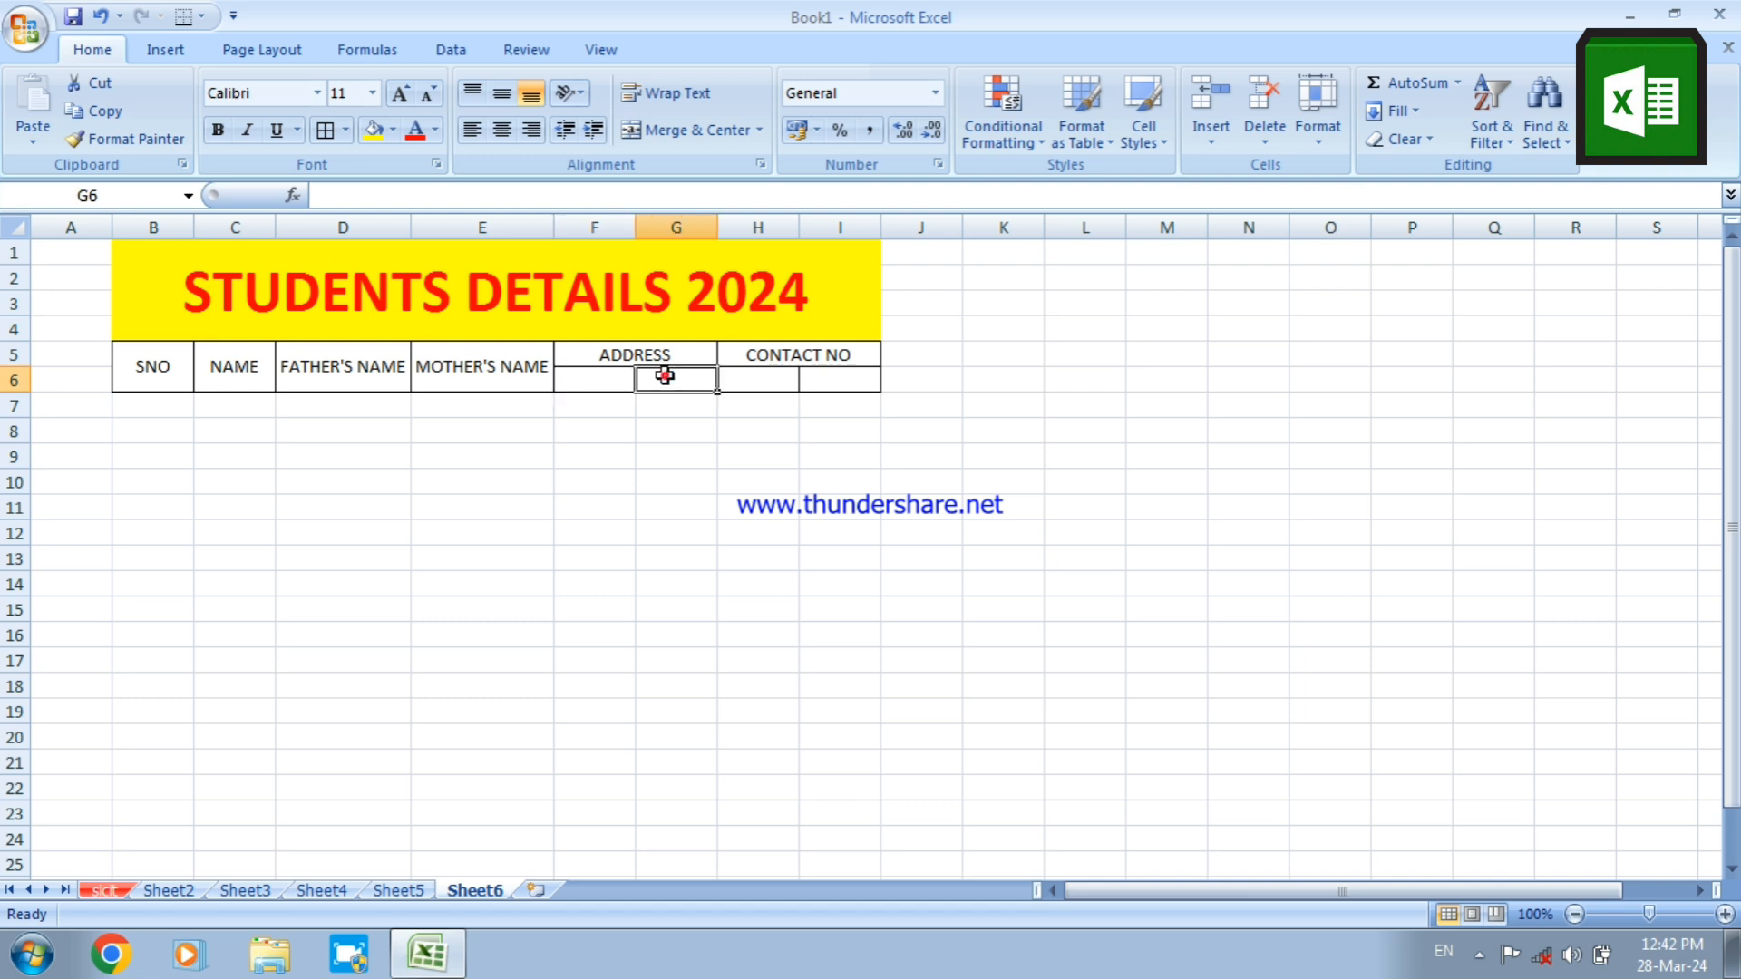
{"action": "left_click", "coordinate": [587, 380]}
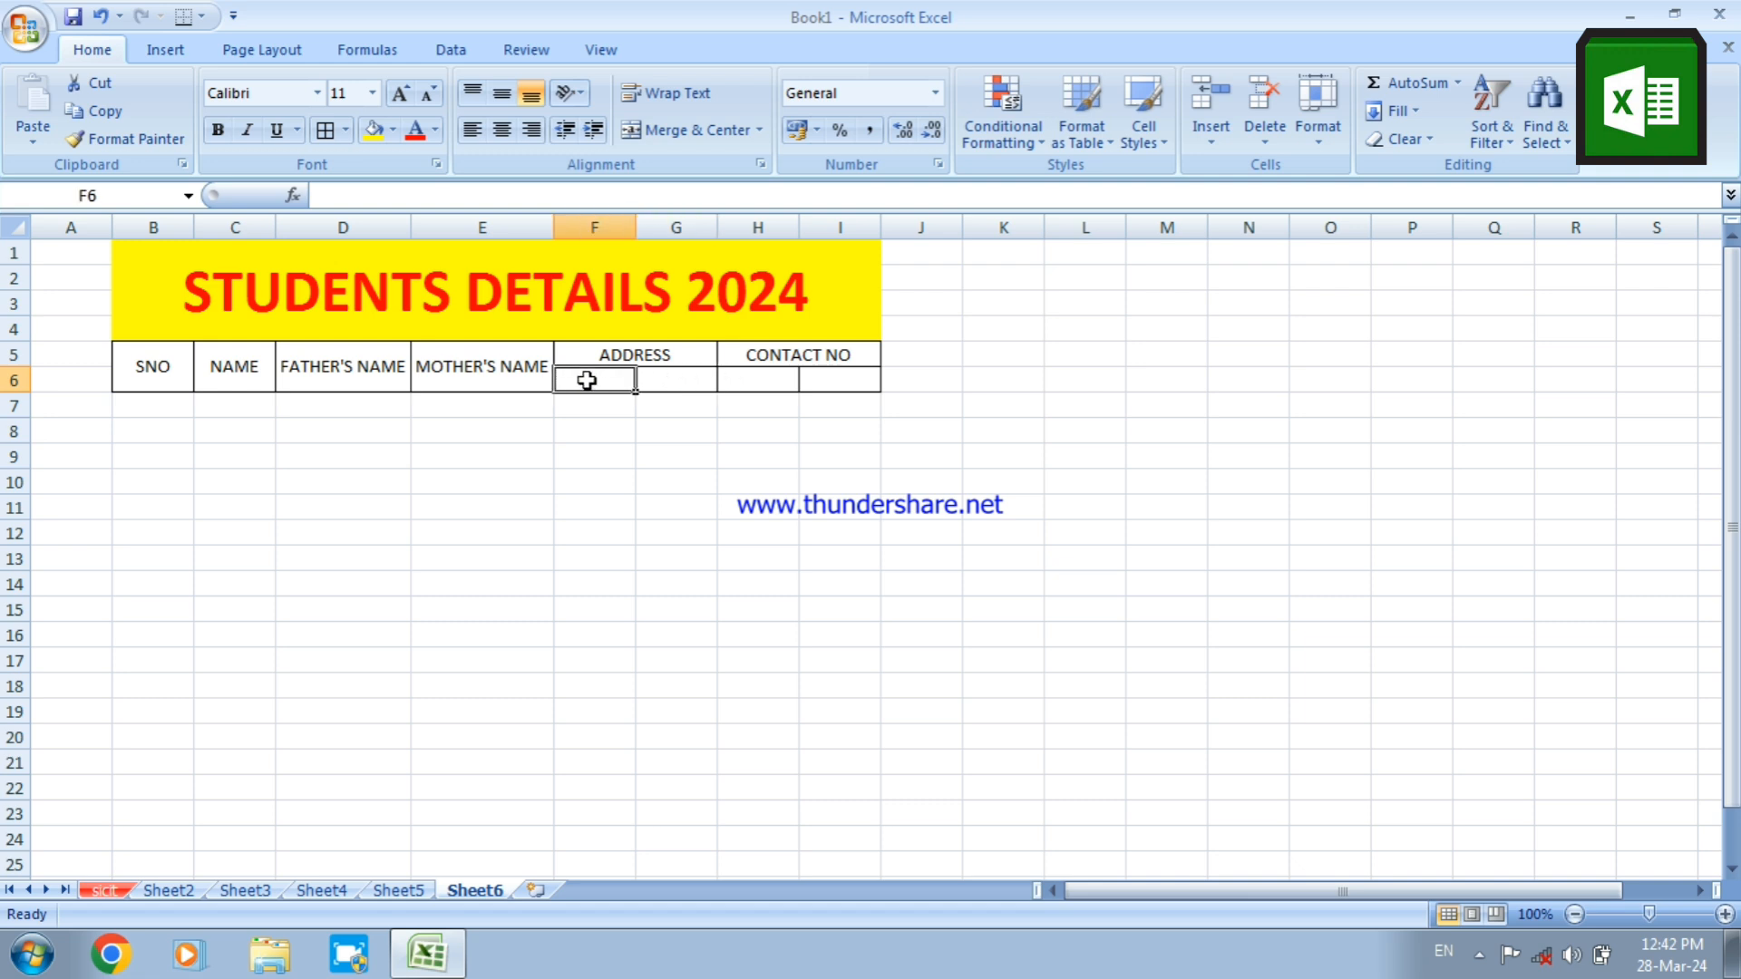
{"action": "type", "text": "LOCAL"}
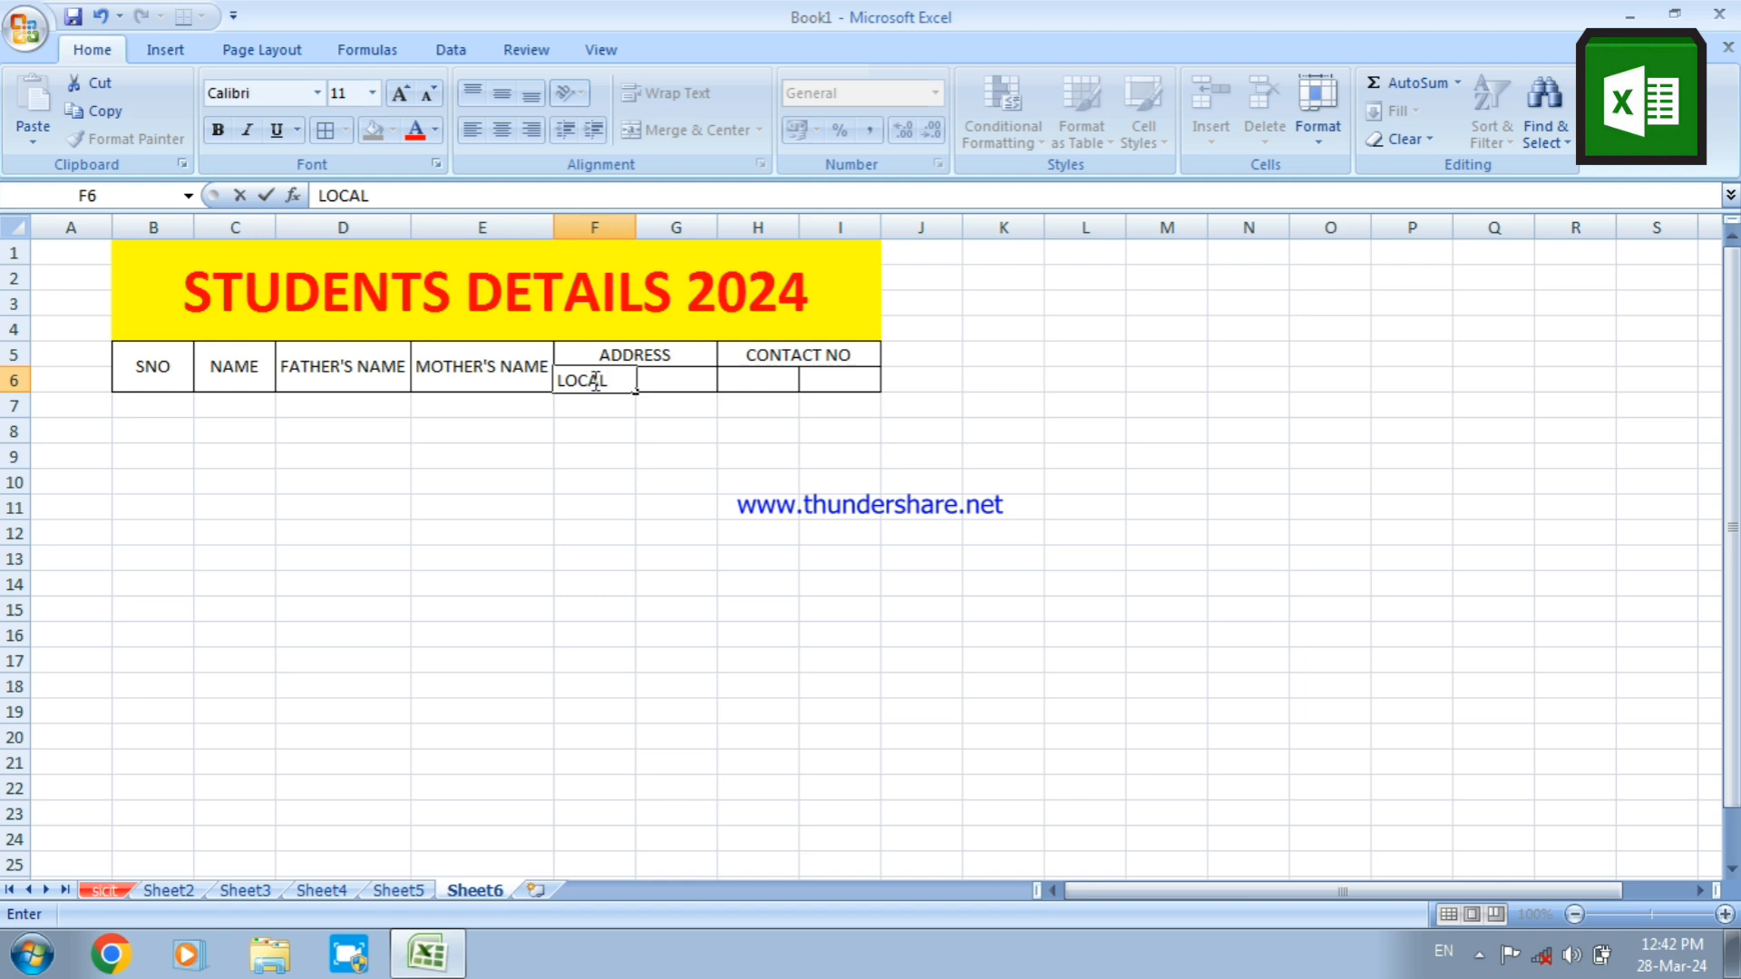
Enter the subheading PERMANENT in G6 under ADDRESS and fit column G's width to the text
{"action": "left_click", "coordinate": [660, 378]}
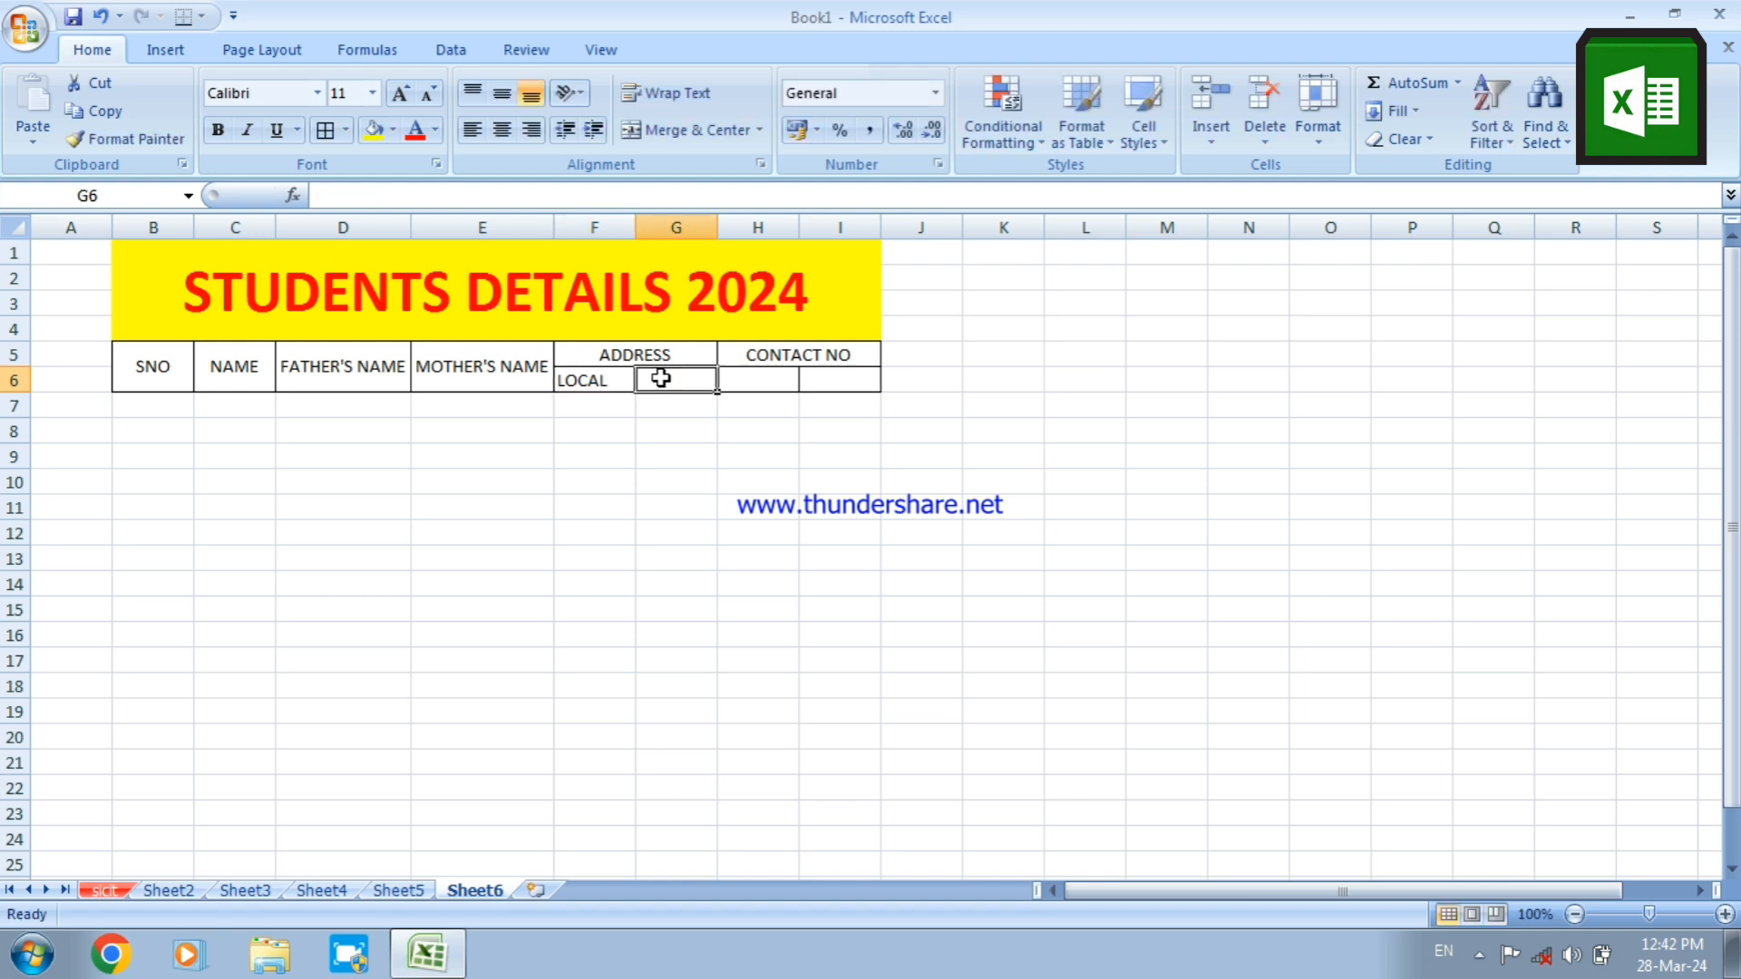
{"action": "type", "text": "PER"}
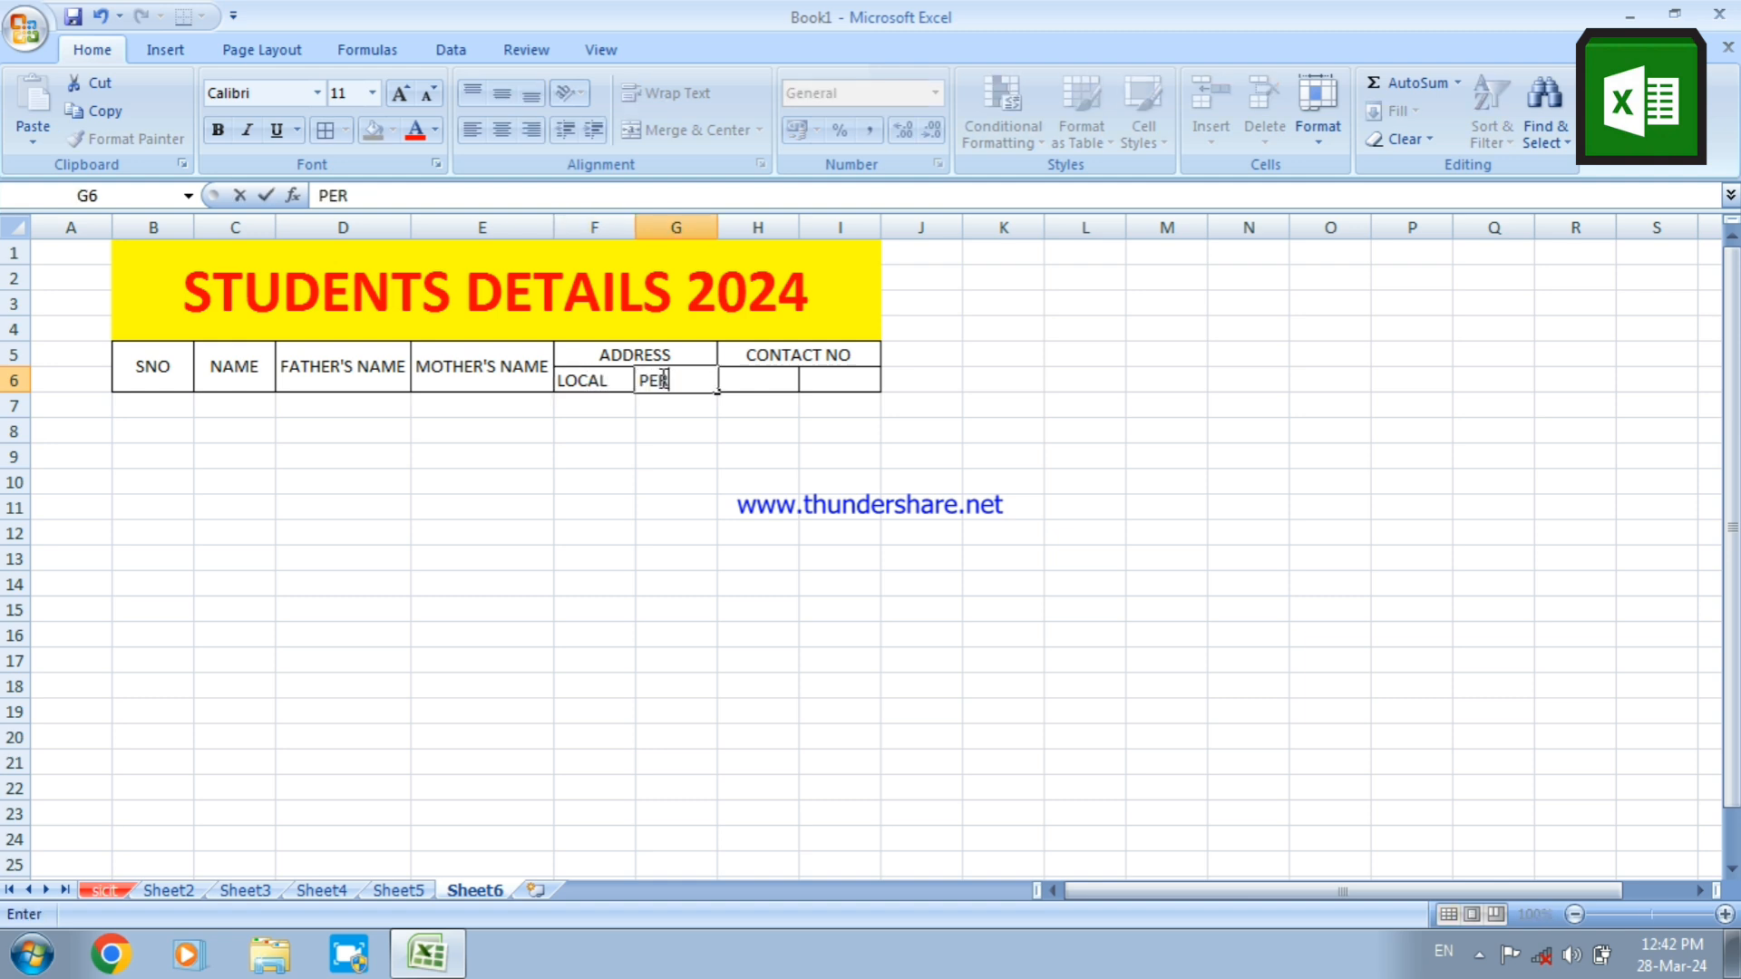
{"action": "type", "text": "MANENT"}
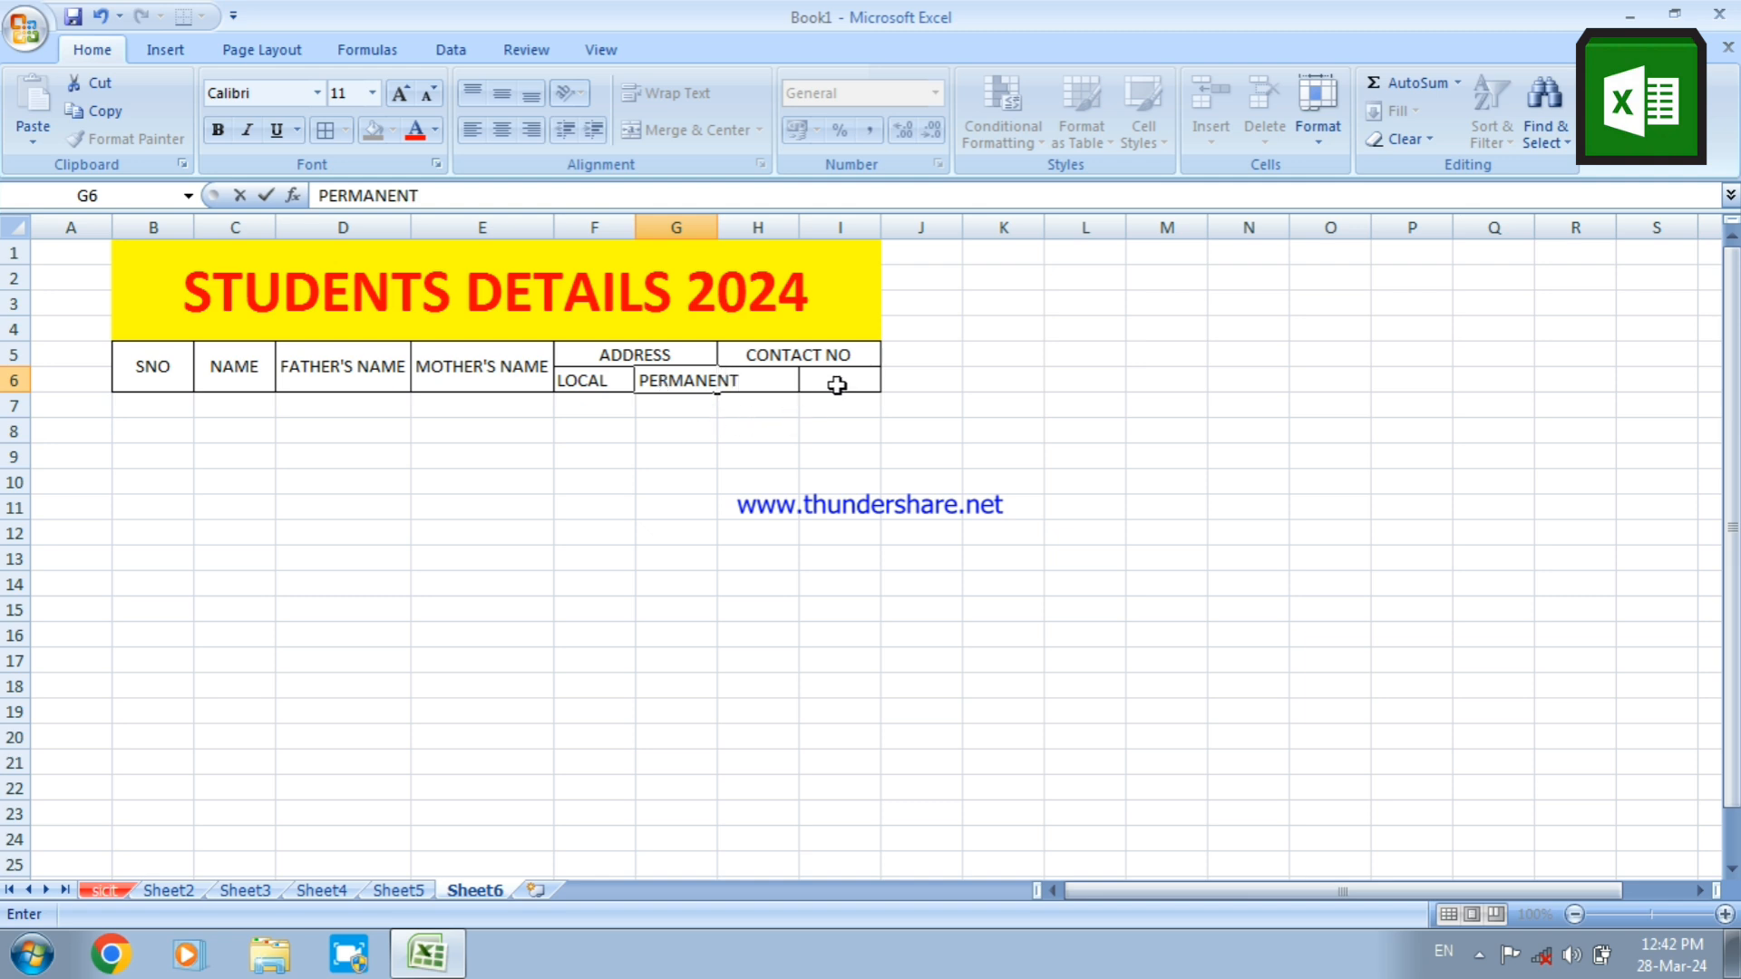
{"action": "left_click", "coordinate": [842, 429]}
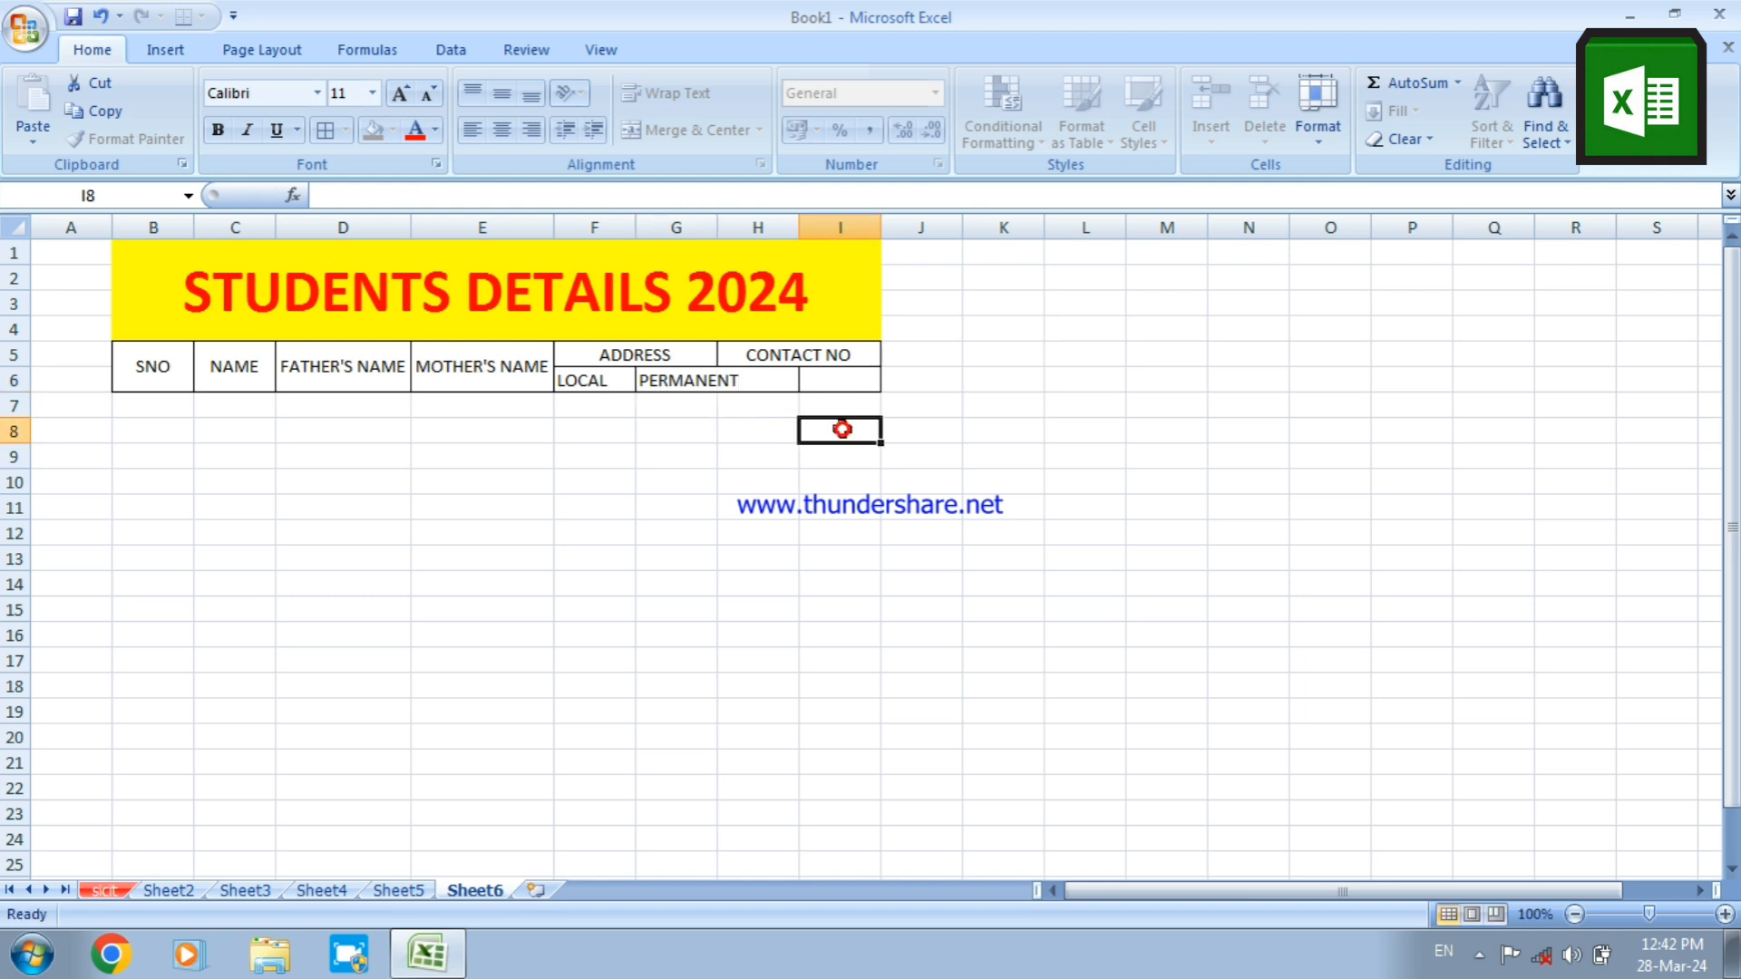
{"action": "double_click", "coordinate": [718, 227]}
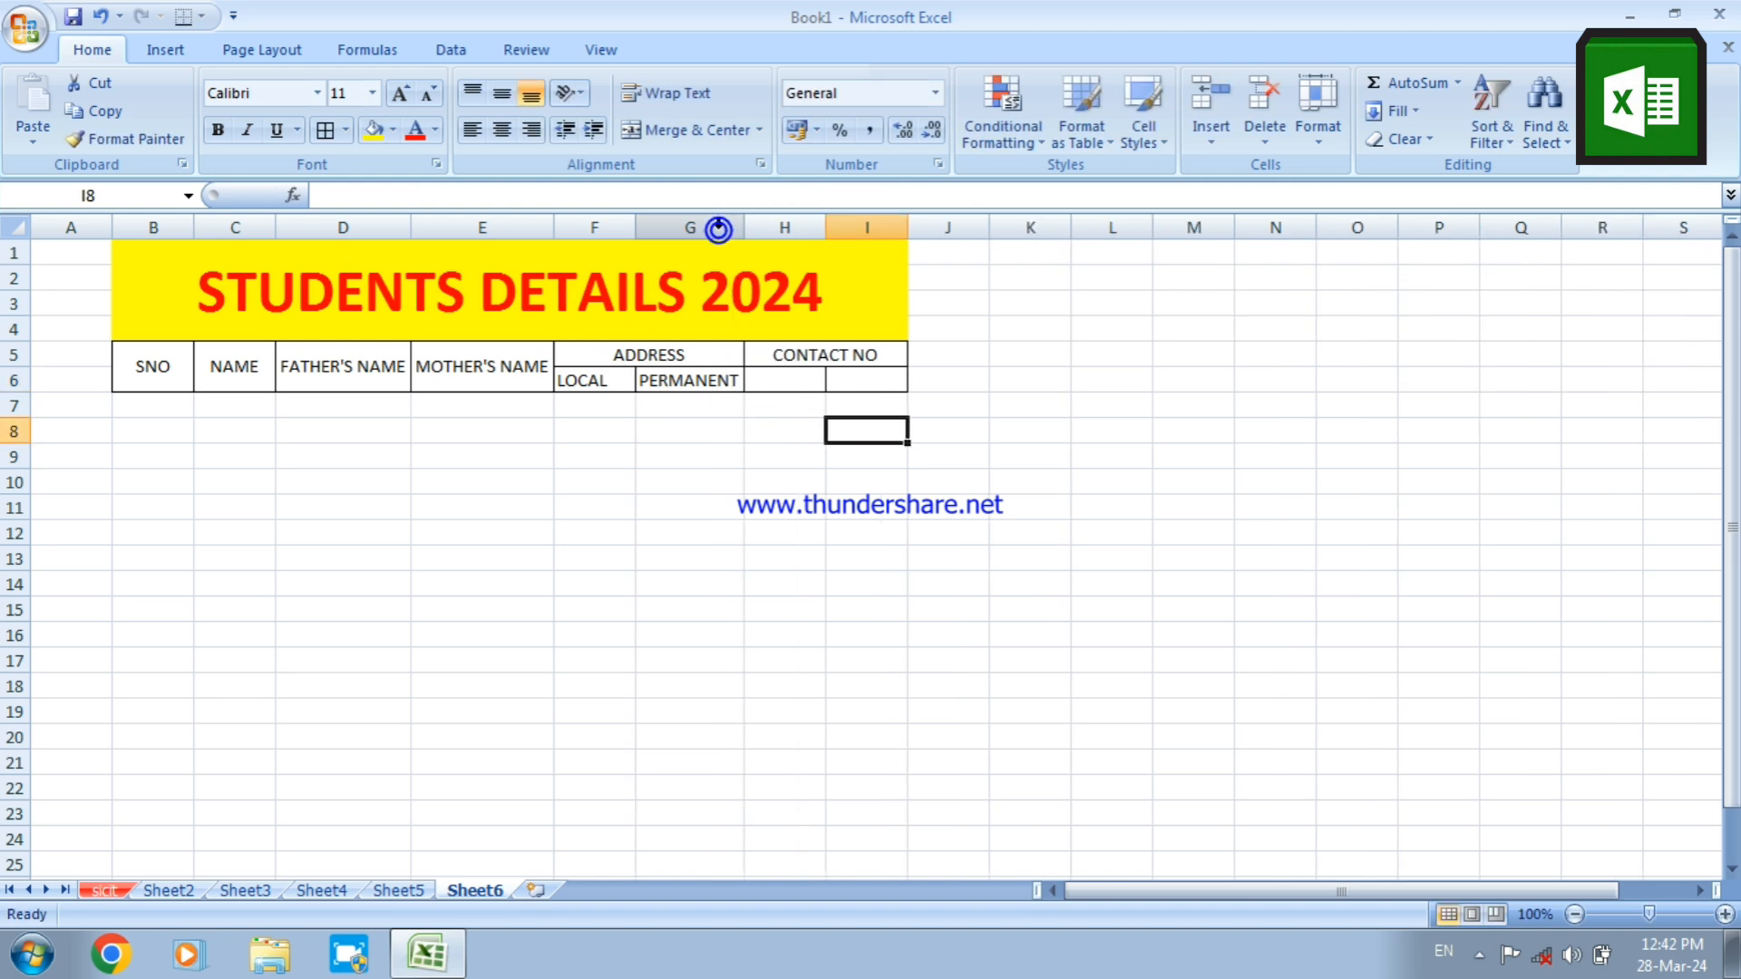
Enter the subheading PERSONAL in H6 under CONTACT NO and widen column H to fit the text
{"action": "left_click", "coordinate": [775, 386]}
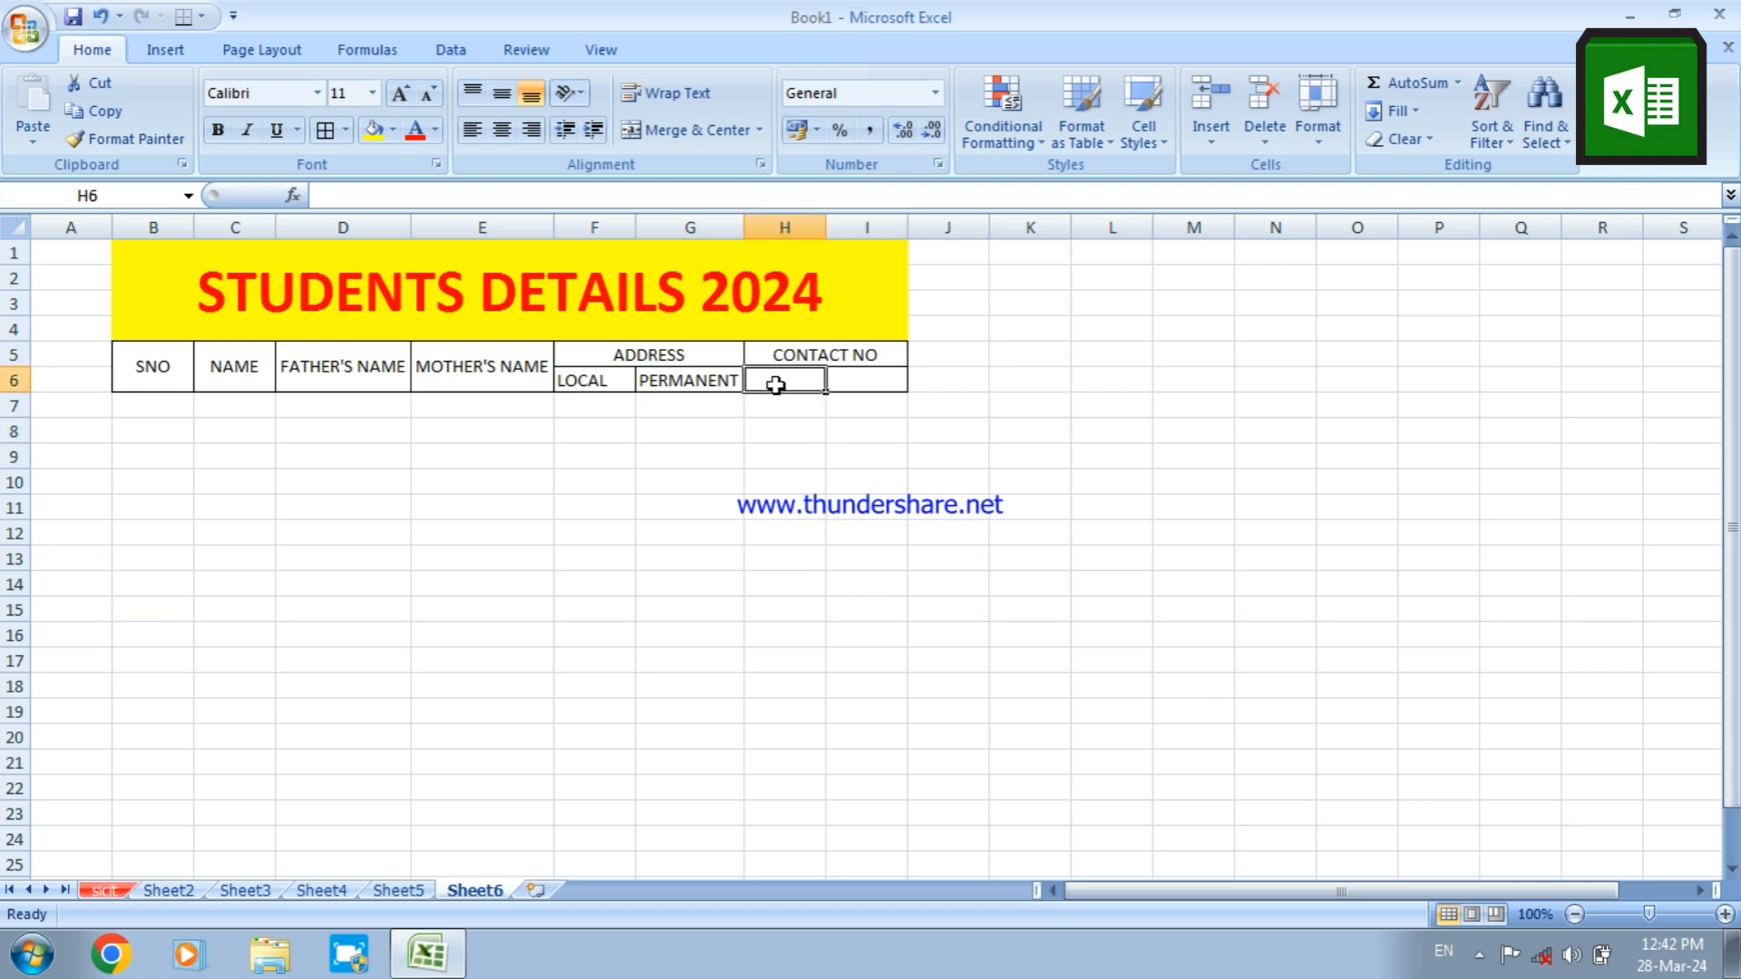
{"action": "type", "text": "PER"}
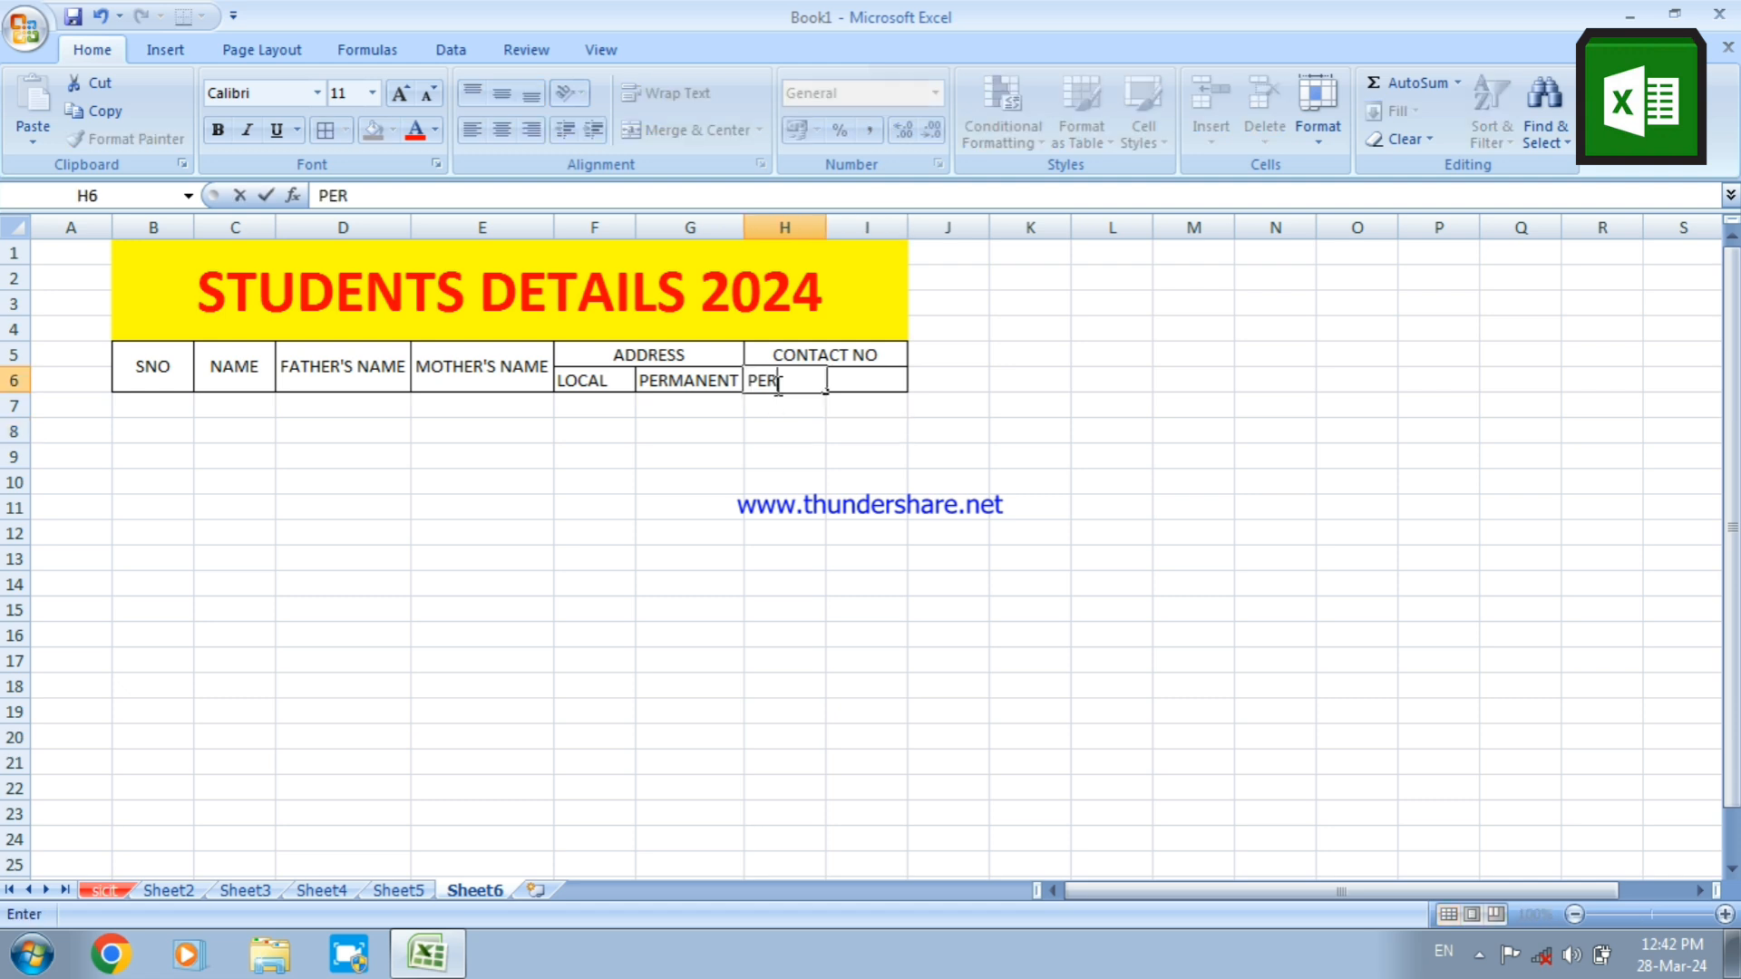
{"action": "type", "text": "SONAL"}
{"action": "left_click", "coordinate": [831, 505]}
{"action": "left_click_drag", "start_coordinate": [826, 226], "coordinate": [836, 226]}
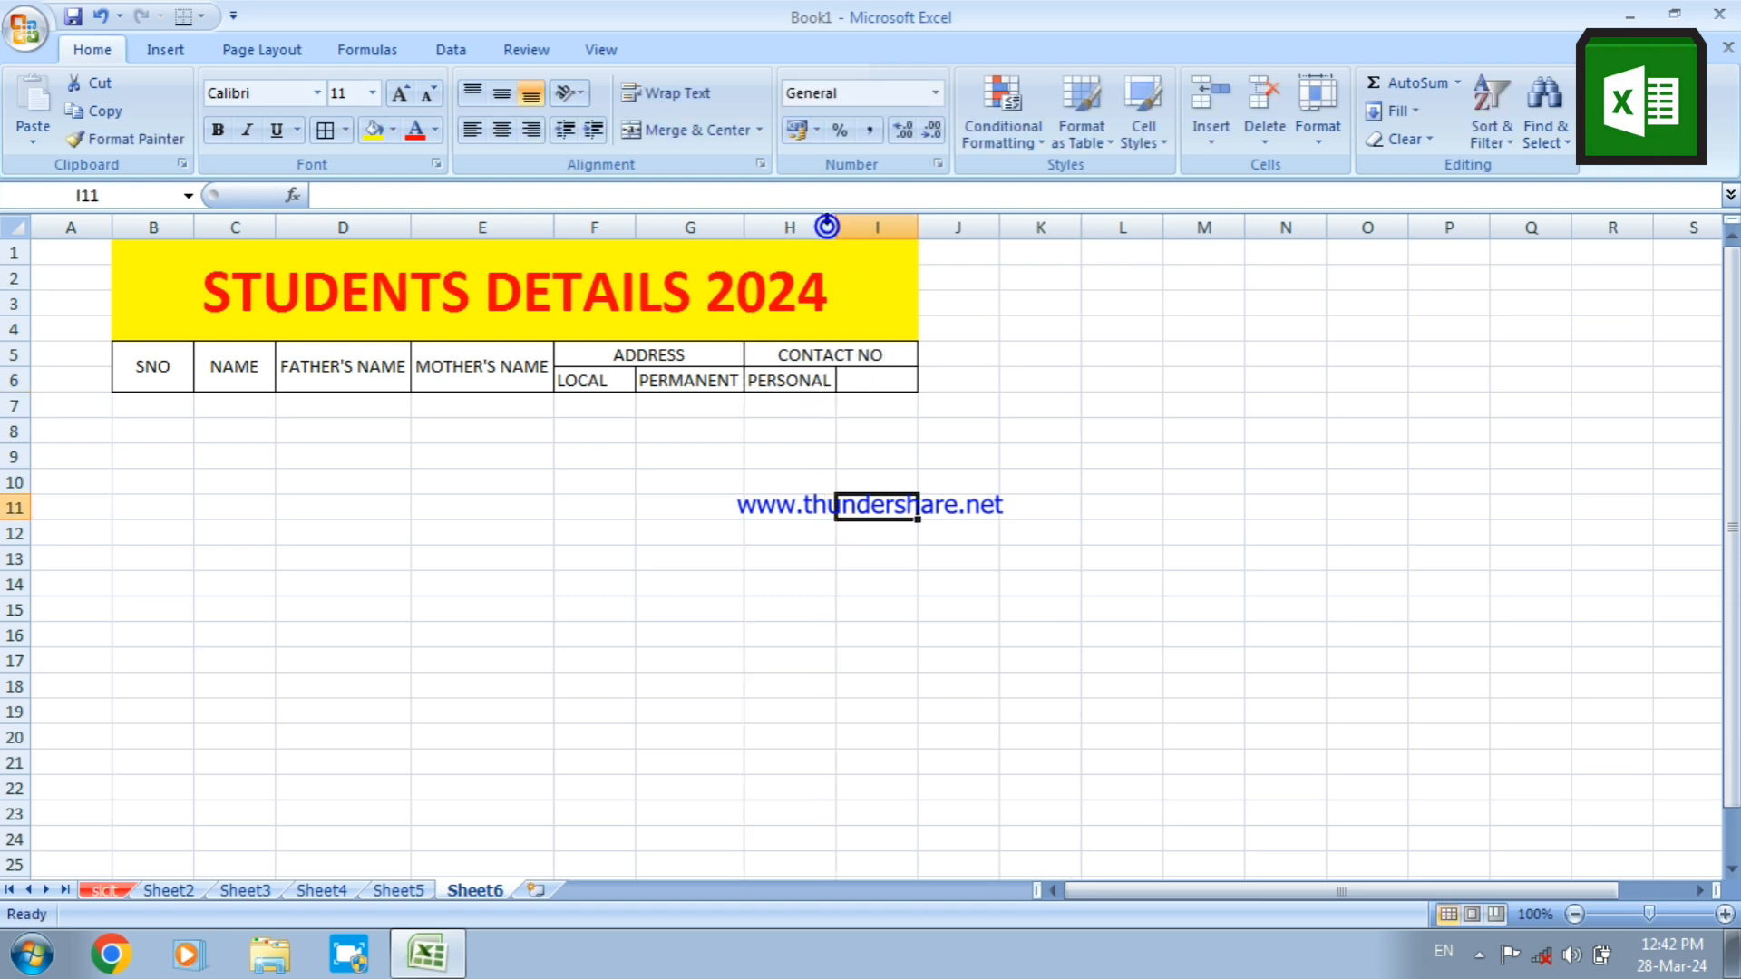
Enter the subheading OFFICE in I6 under CONTACT NO
{"action": "left_click", "coordinate": [862, 378]}
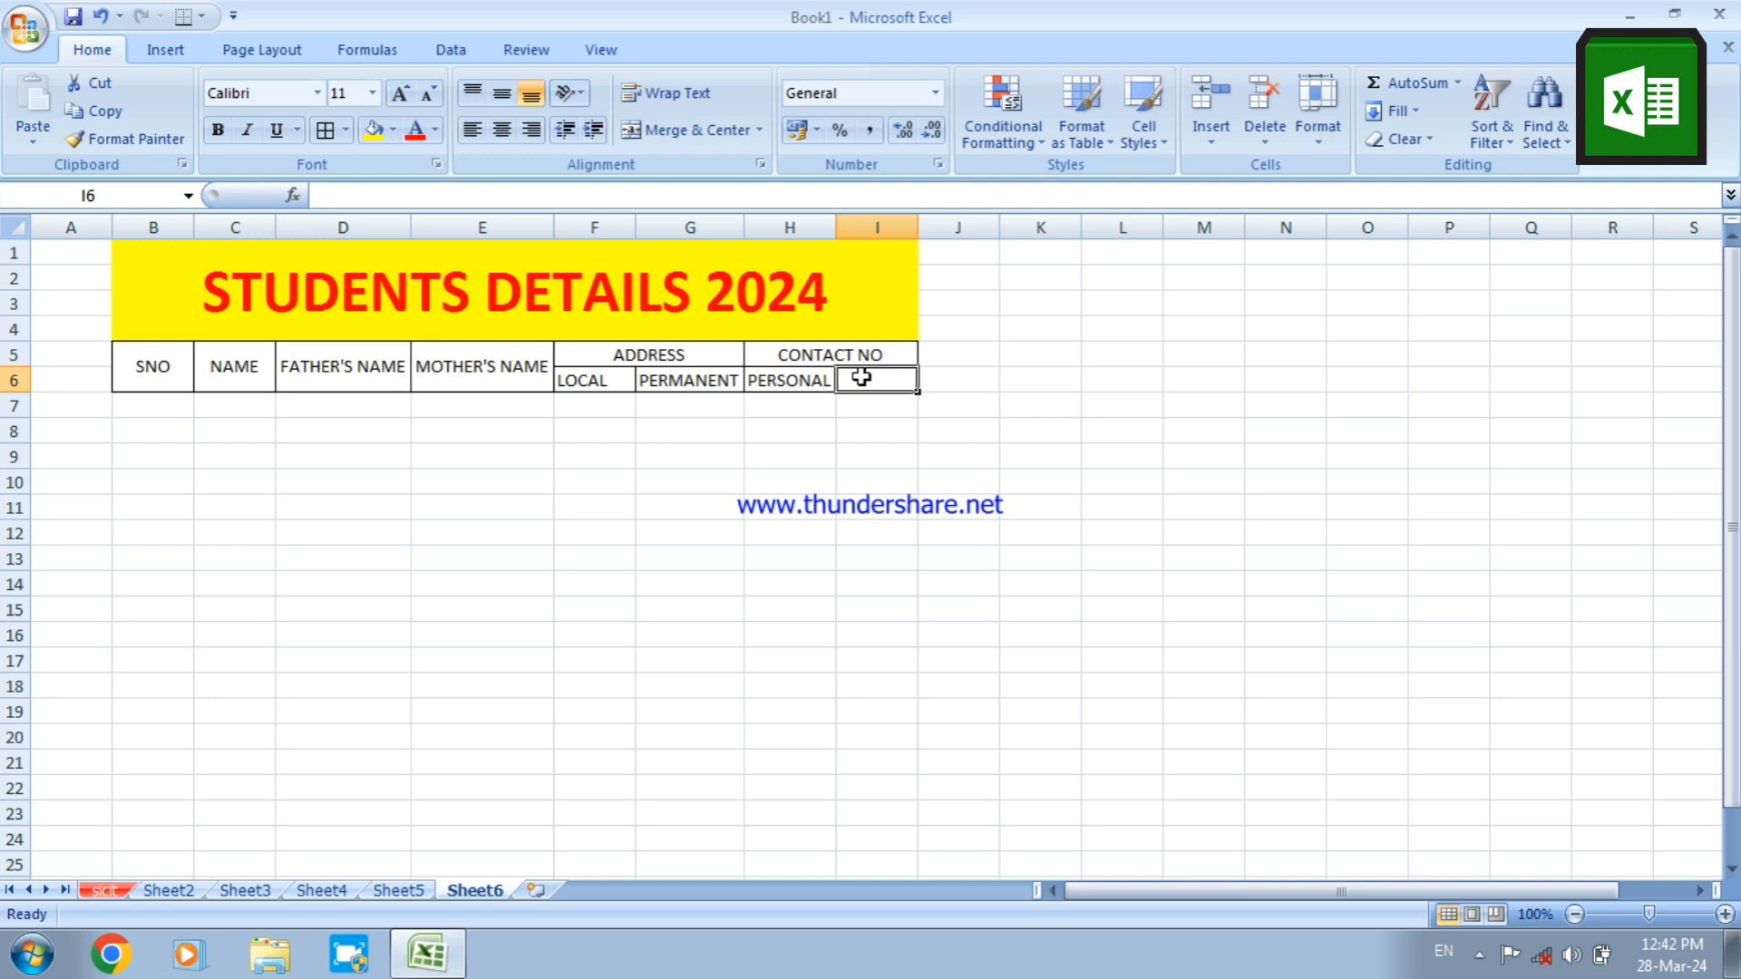
{"action": "type", "text": "OFFI"}
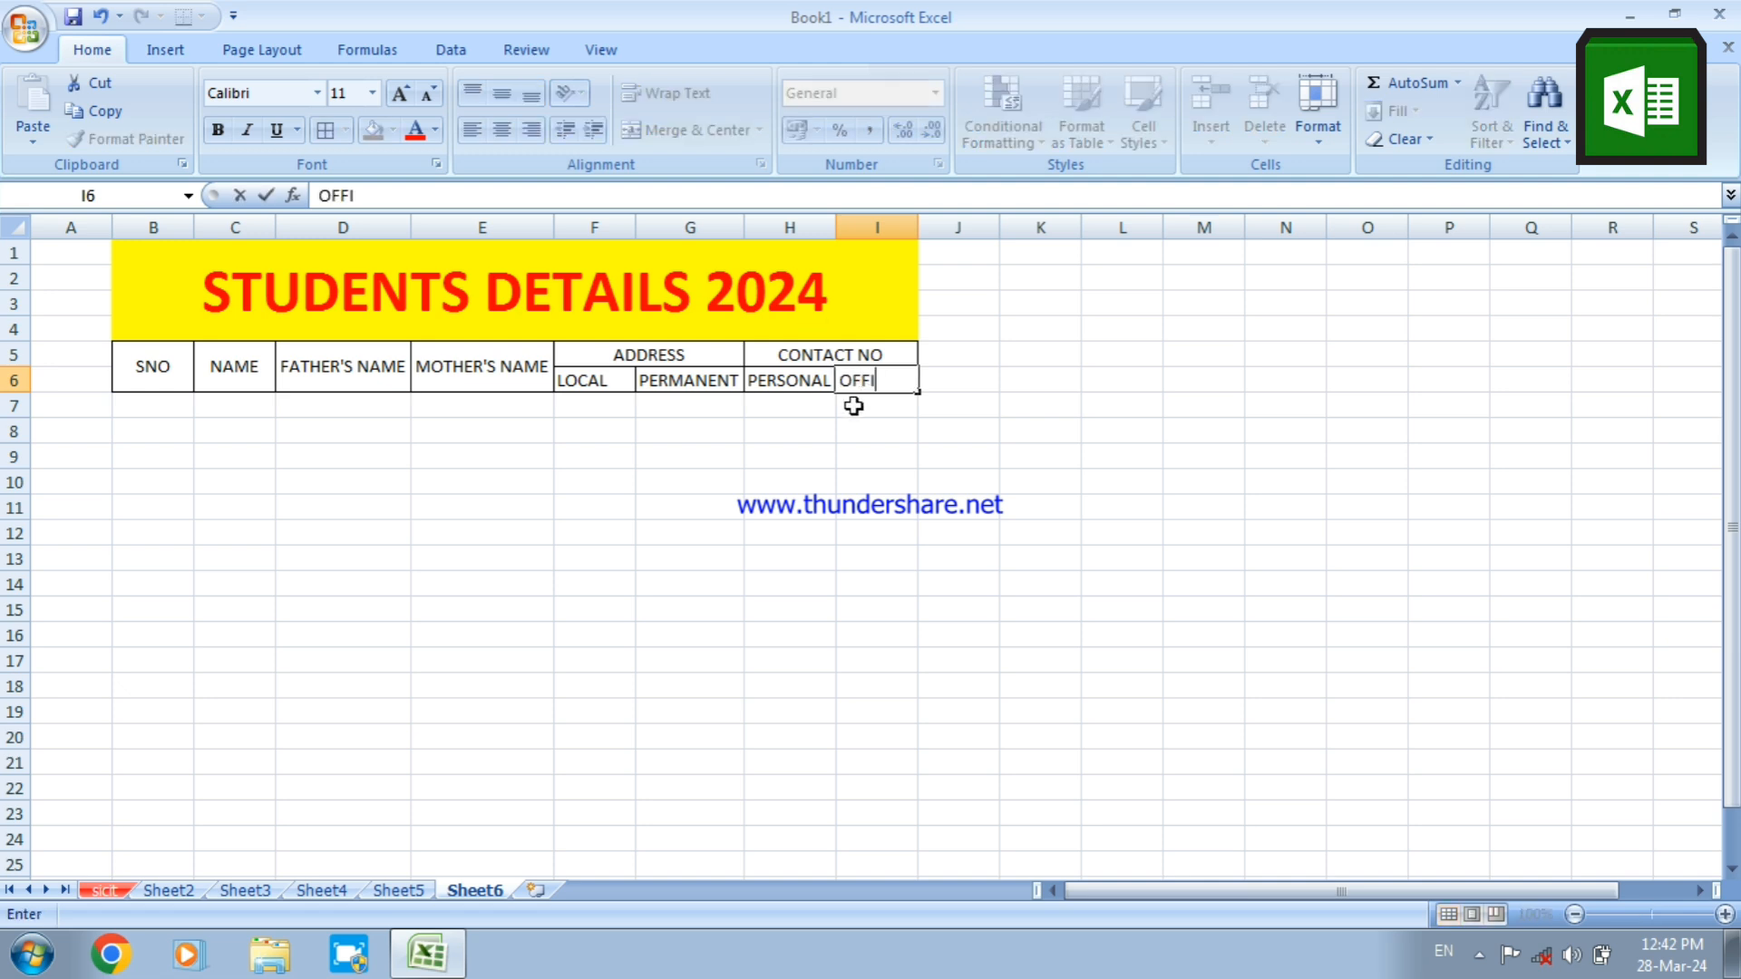
{"action": "type", "text": "CE"}
{"action": "left_click", "coordinate": [794, 458]}
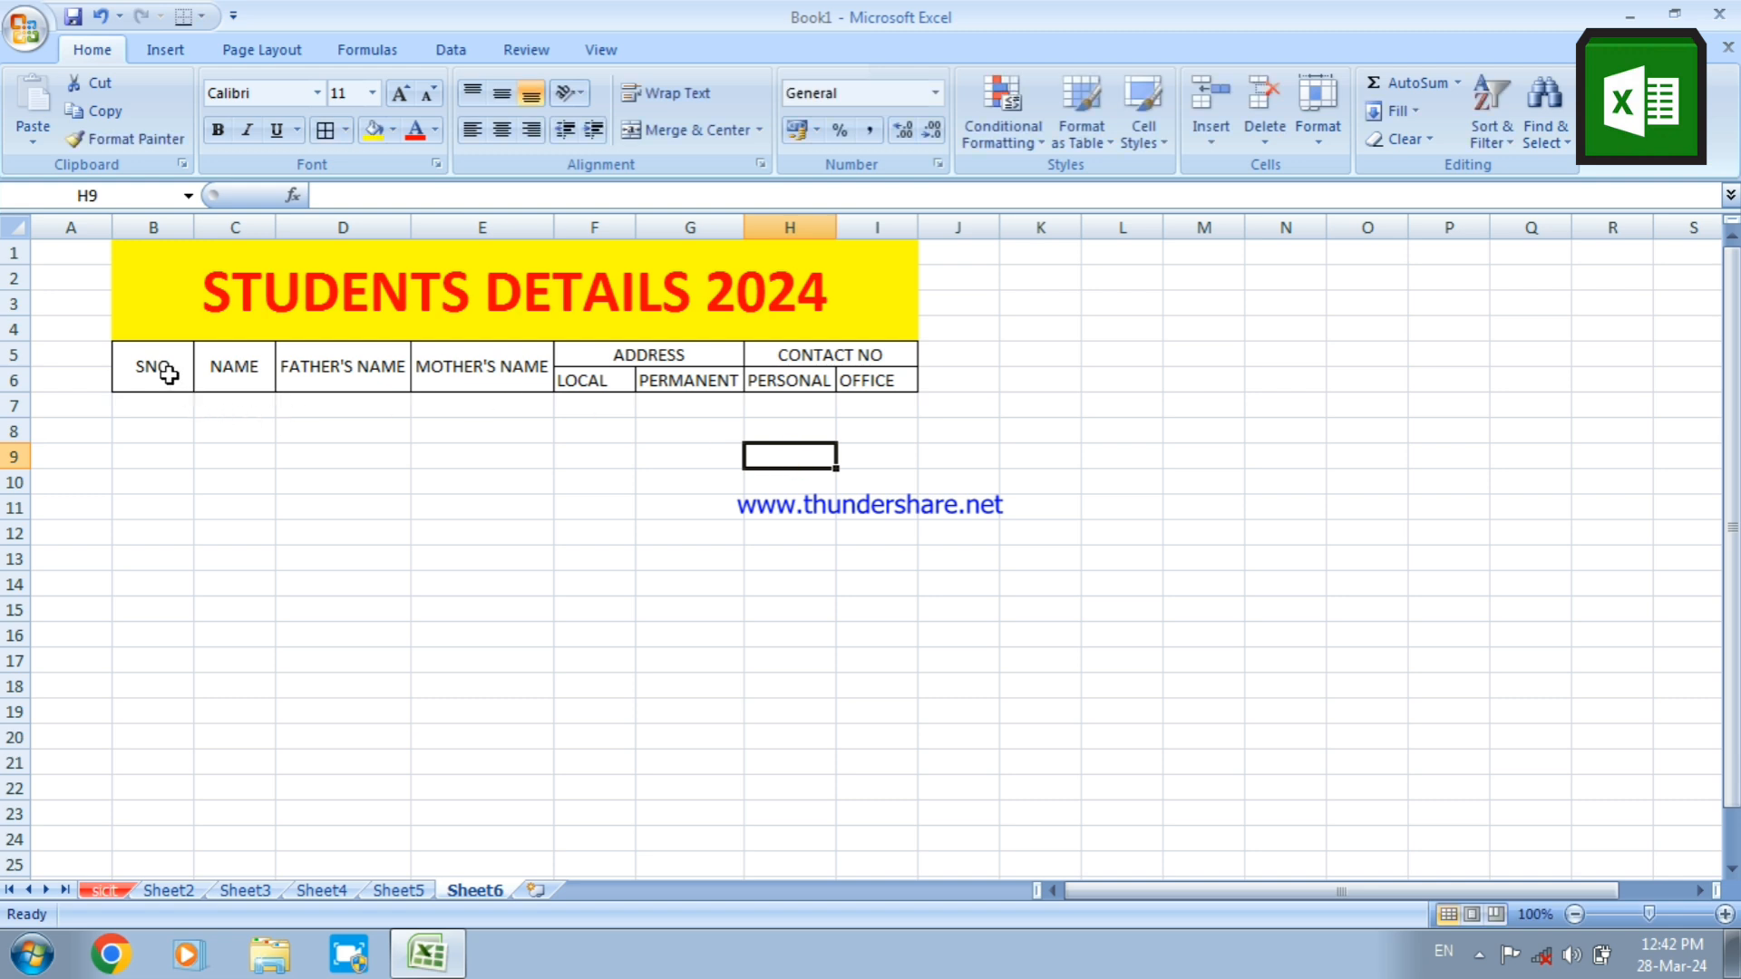
Enter the serial numbers 1, 2 and 3 in B7:B9 under SNO
{"action": "left_click", "coordinate": [146, 404]}
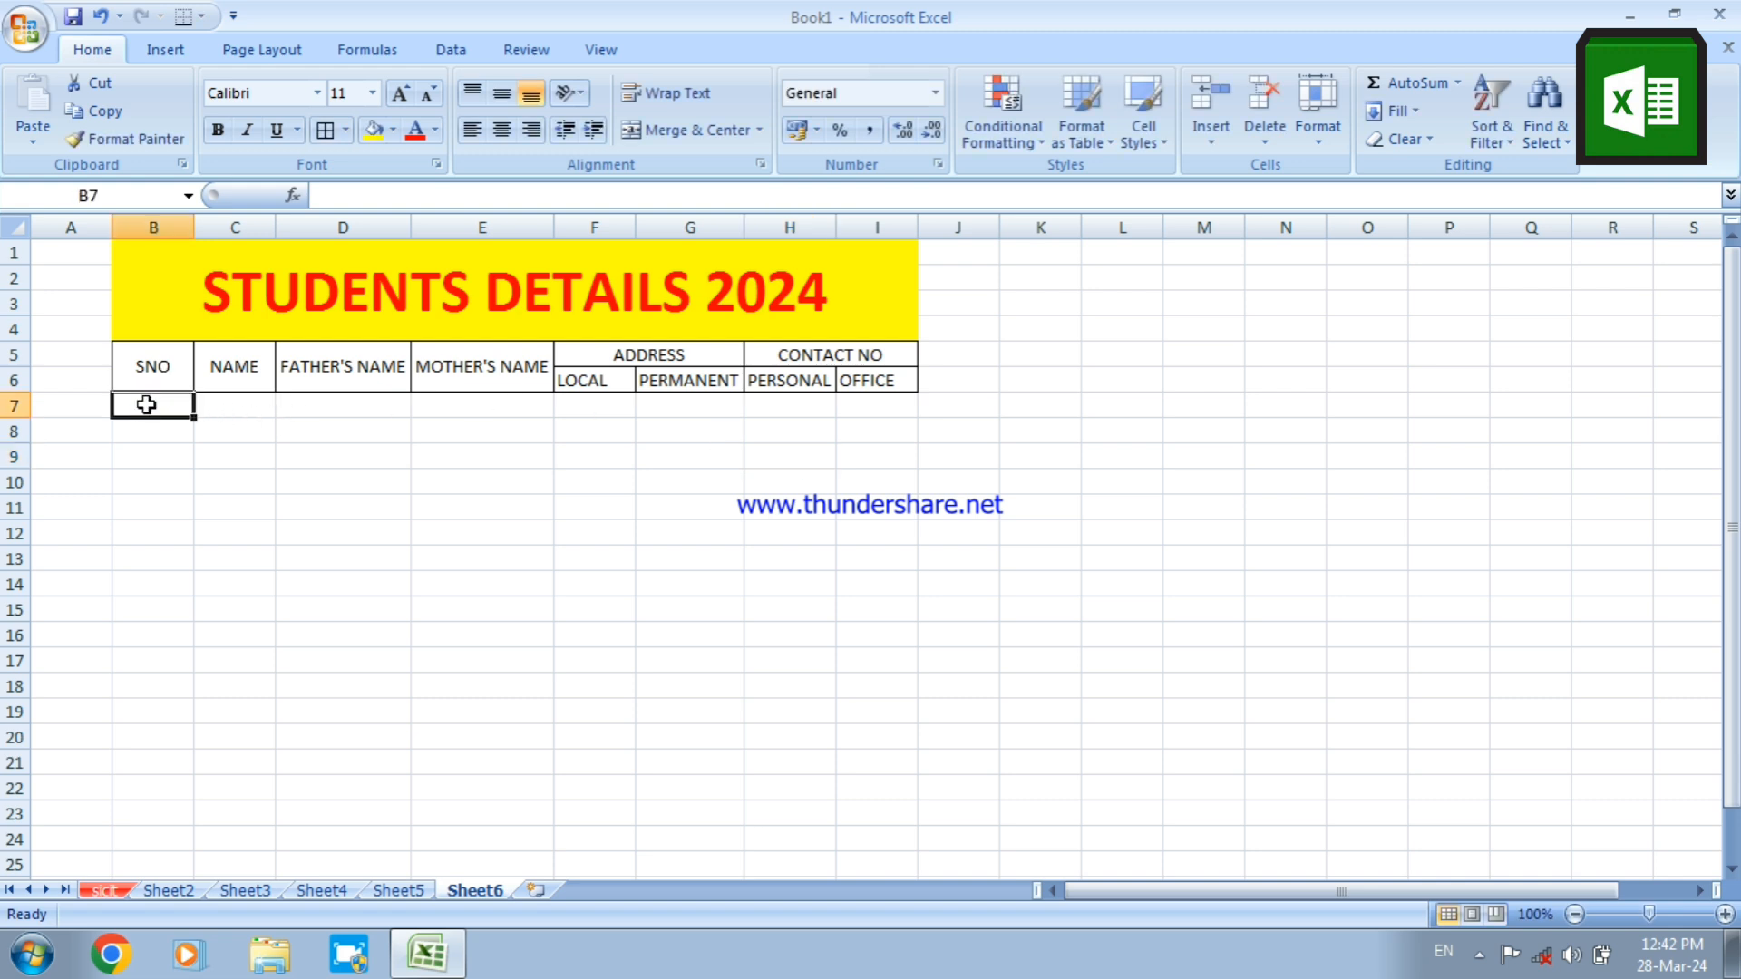
{"action": "type", "text": "1"}
{"action": "key", "text": "Return"}
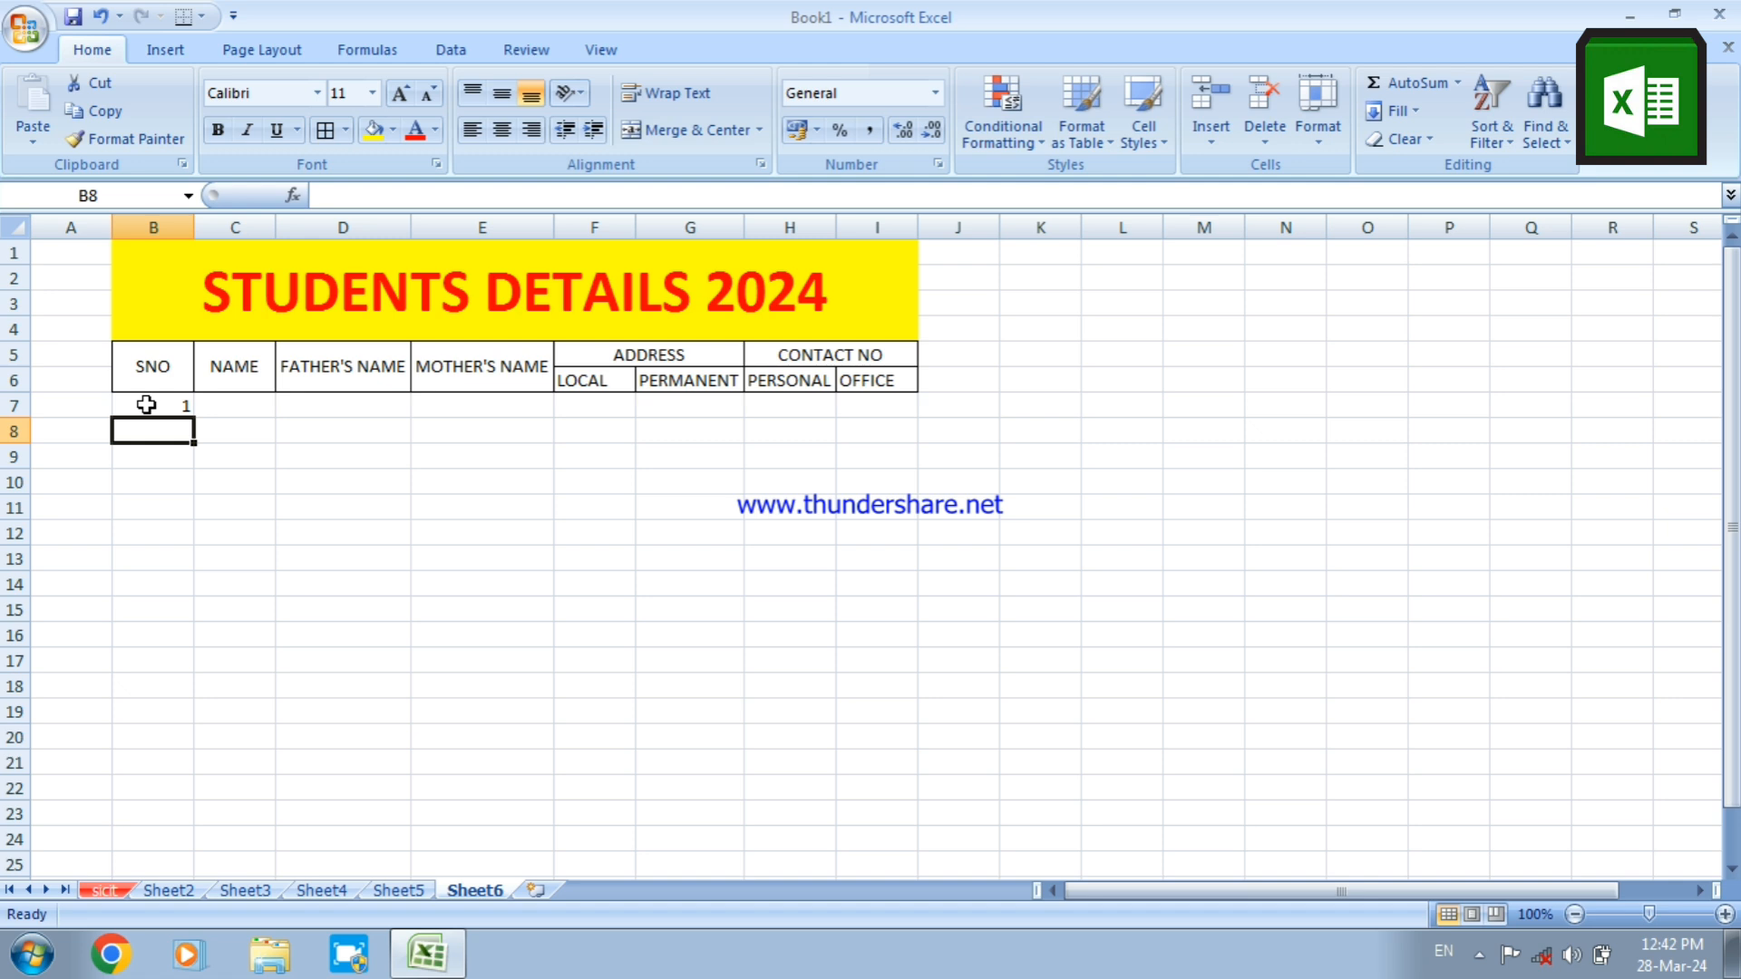
{"action": "type", "text": "2"}
{"action": "key", "text": "Return"}
{"action": "type", "text": "3"}
{"action": "key", "text": "Return"}
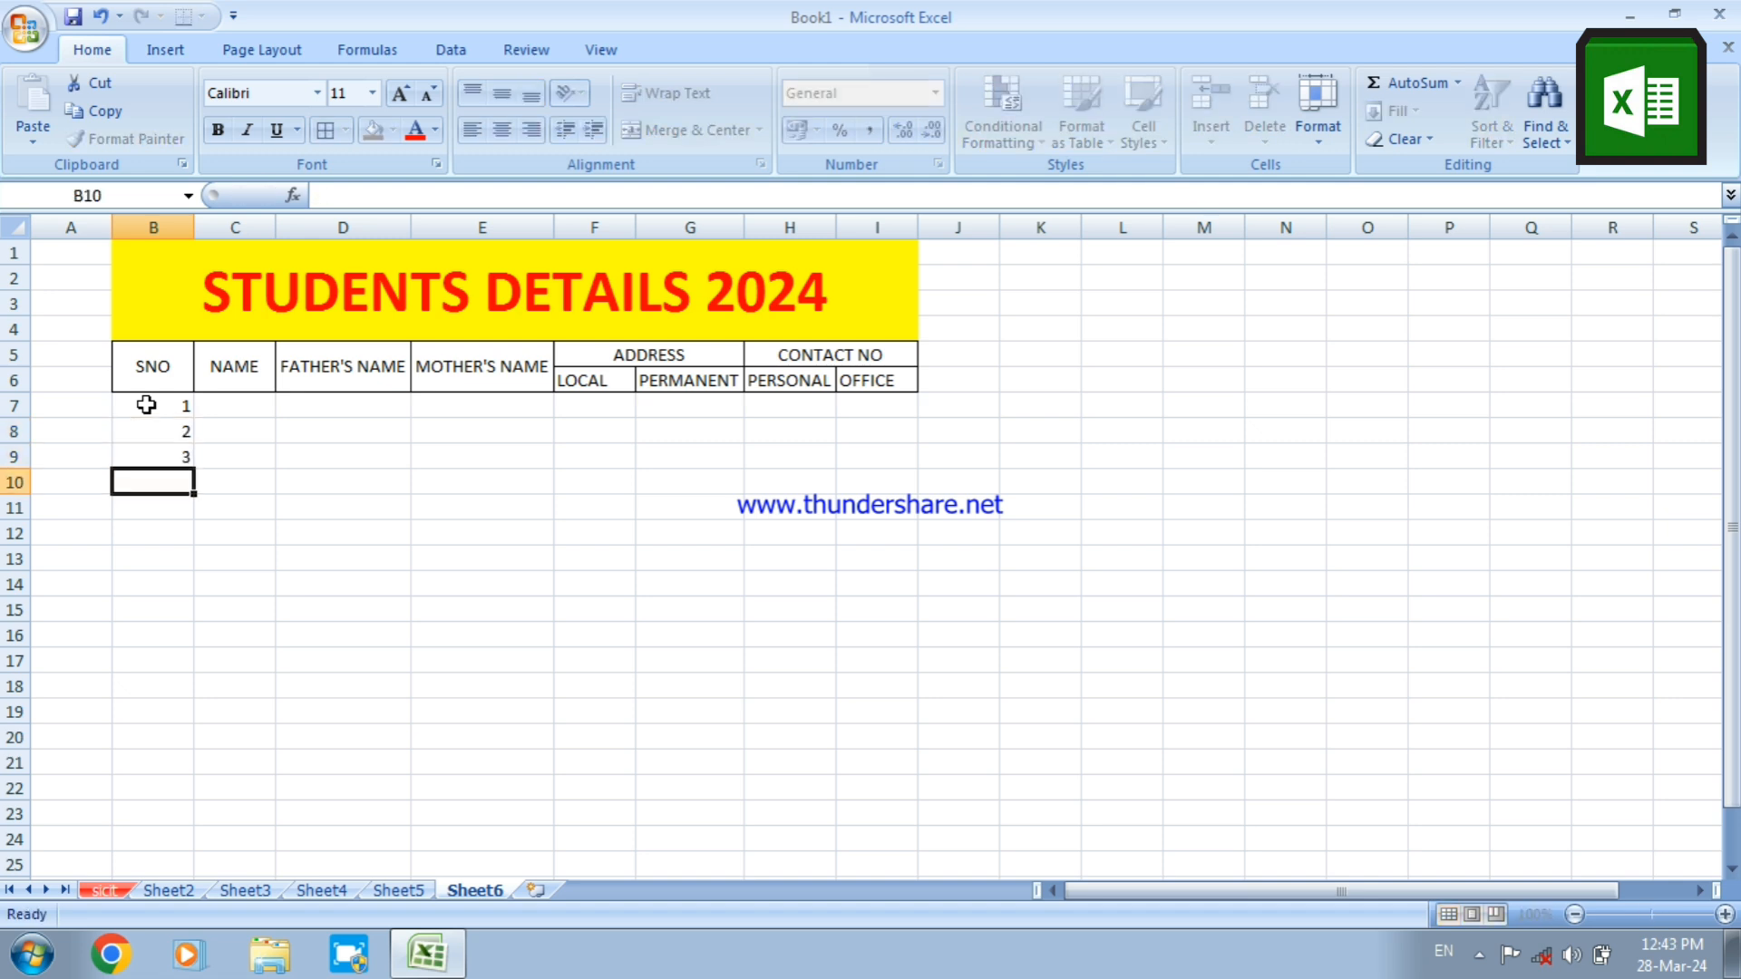
Fill in the three students' first names in C7:C9 under NAME
{"action": "left_click", "coordinate": [227, 406]}
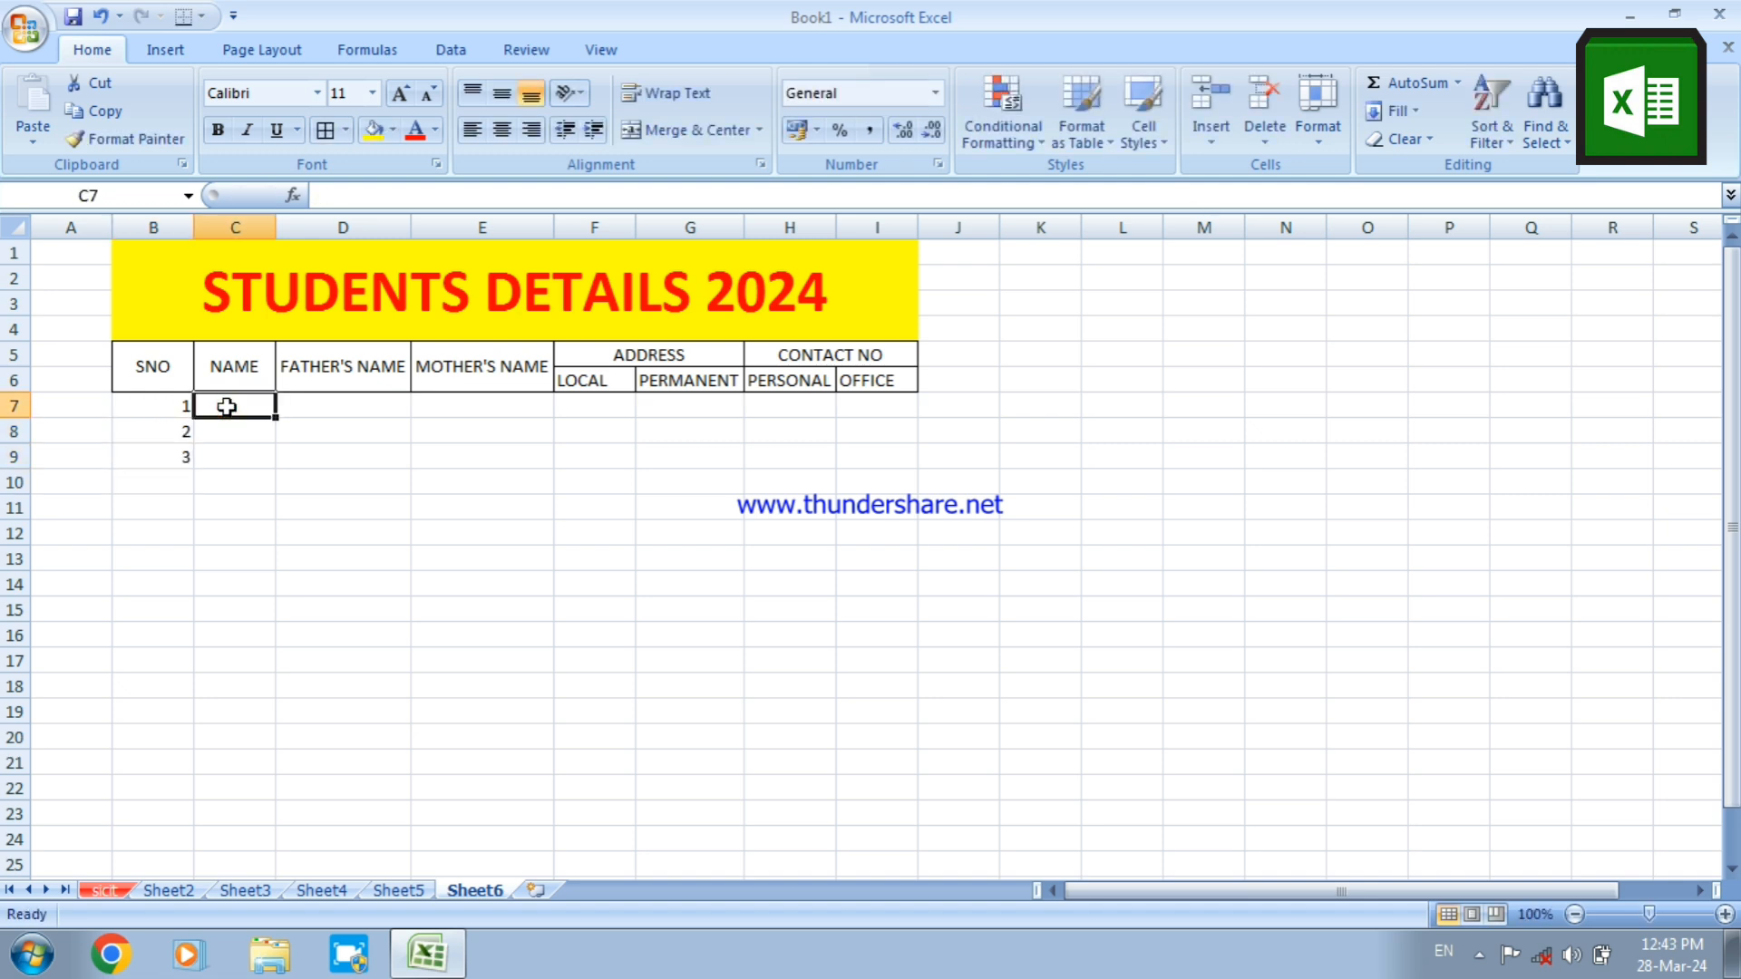
{"action": "type", "text": "AMAN"}
{"action": "key", "text": "Return"}
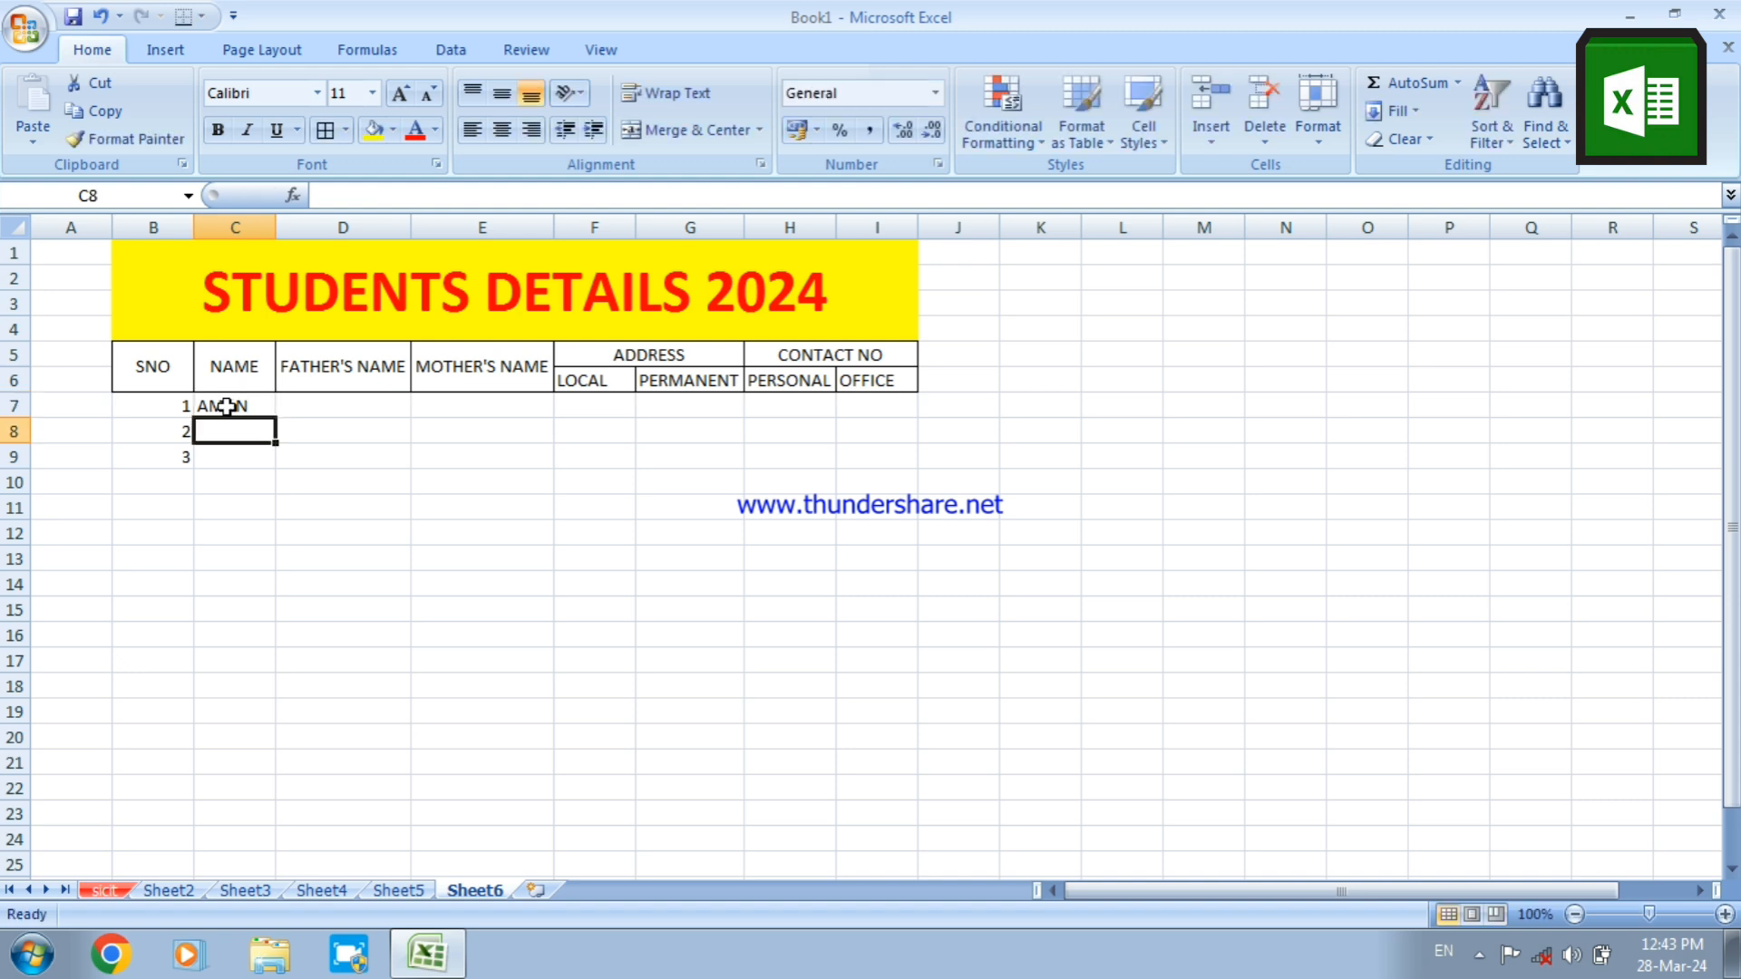
{"action": "type", "text": "MOHAN"}
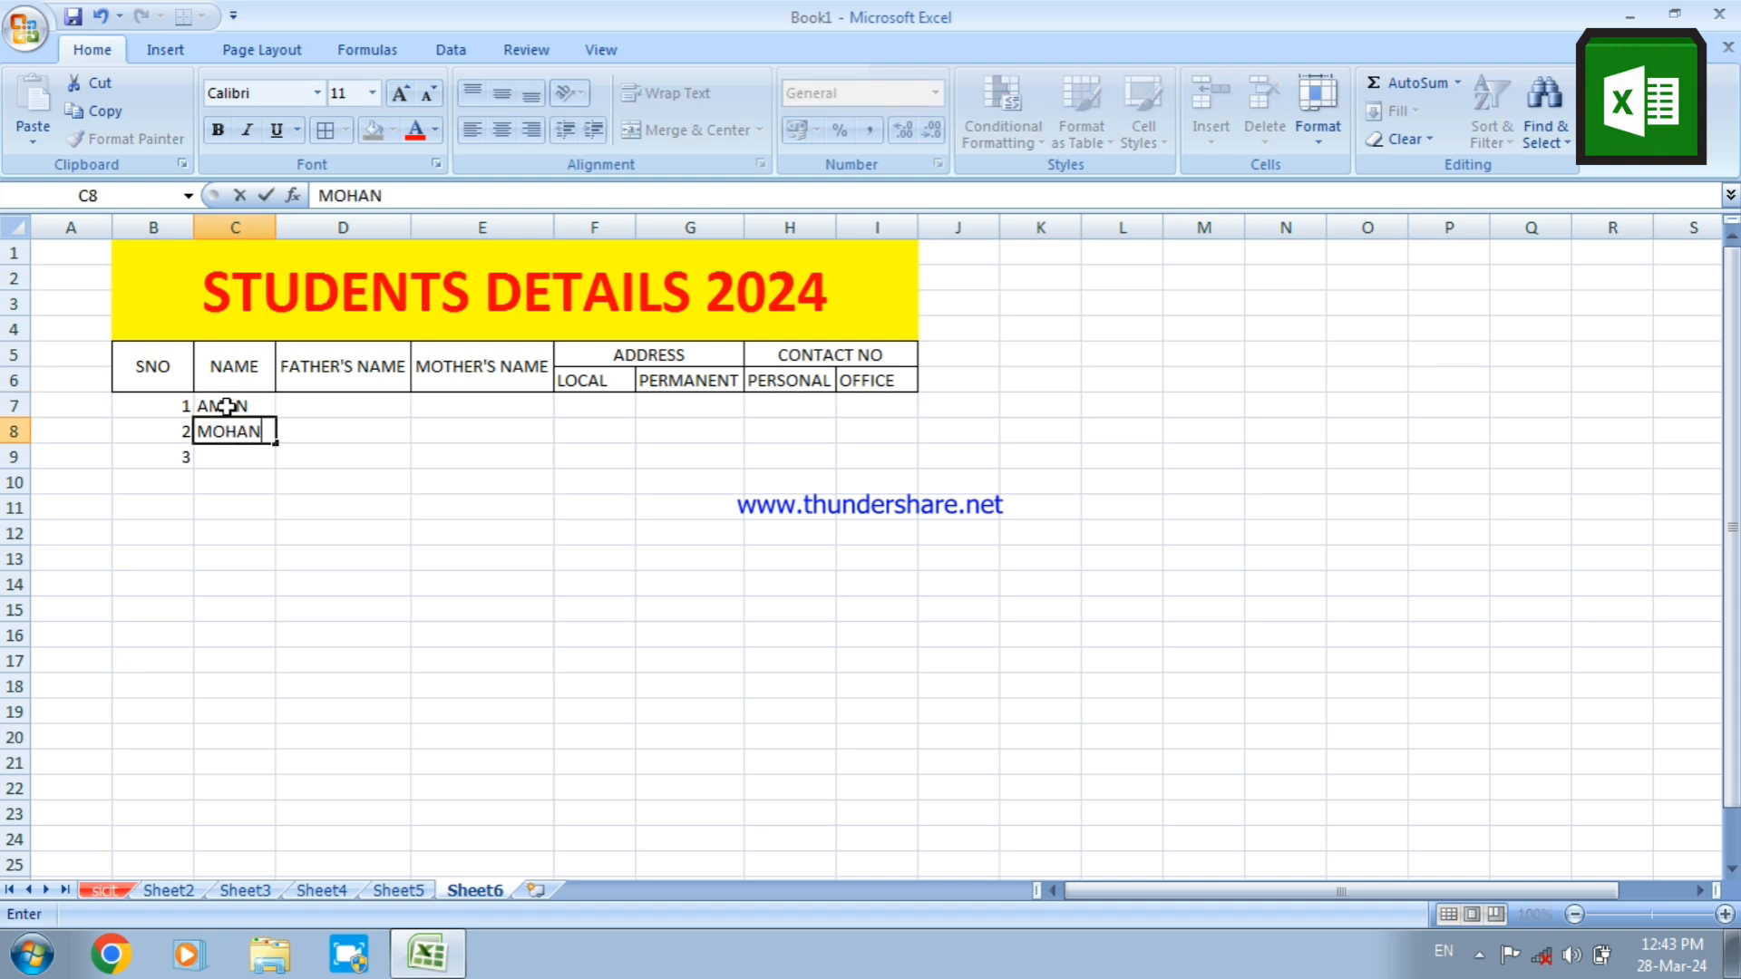
{"action": "key", "text": "Return"}
{"action": "type", "text": "PANKAJ"}
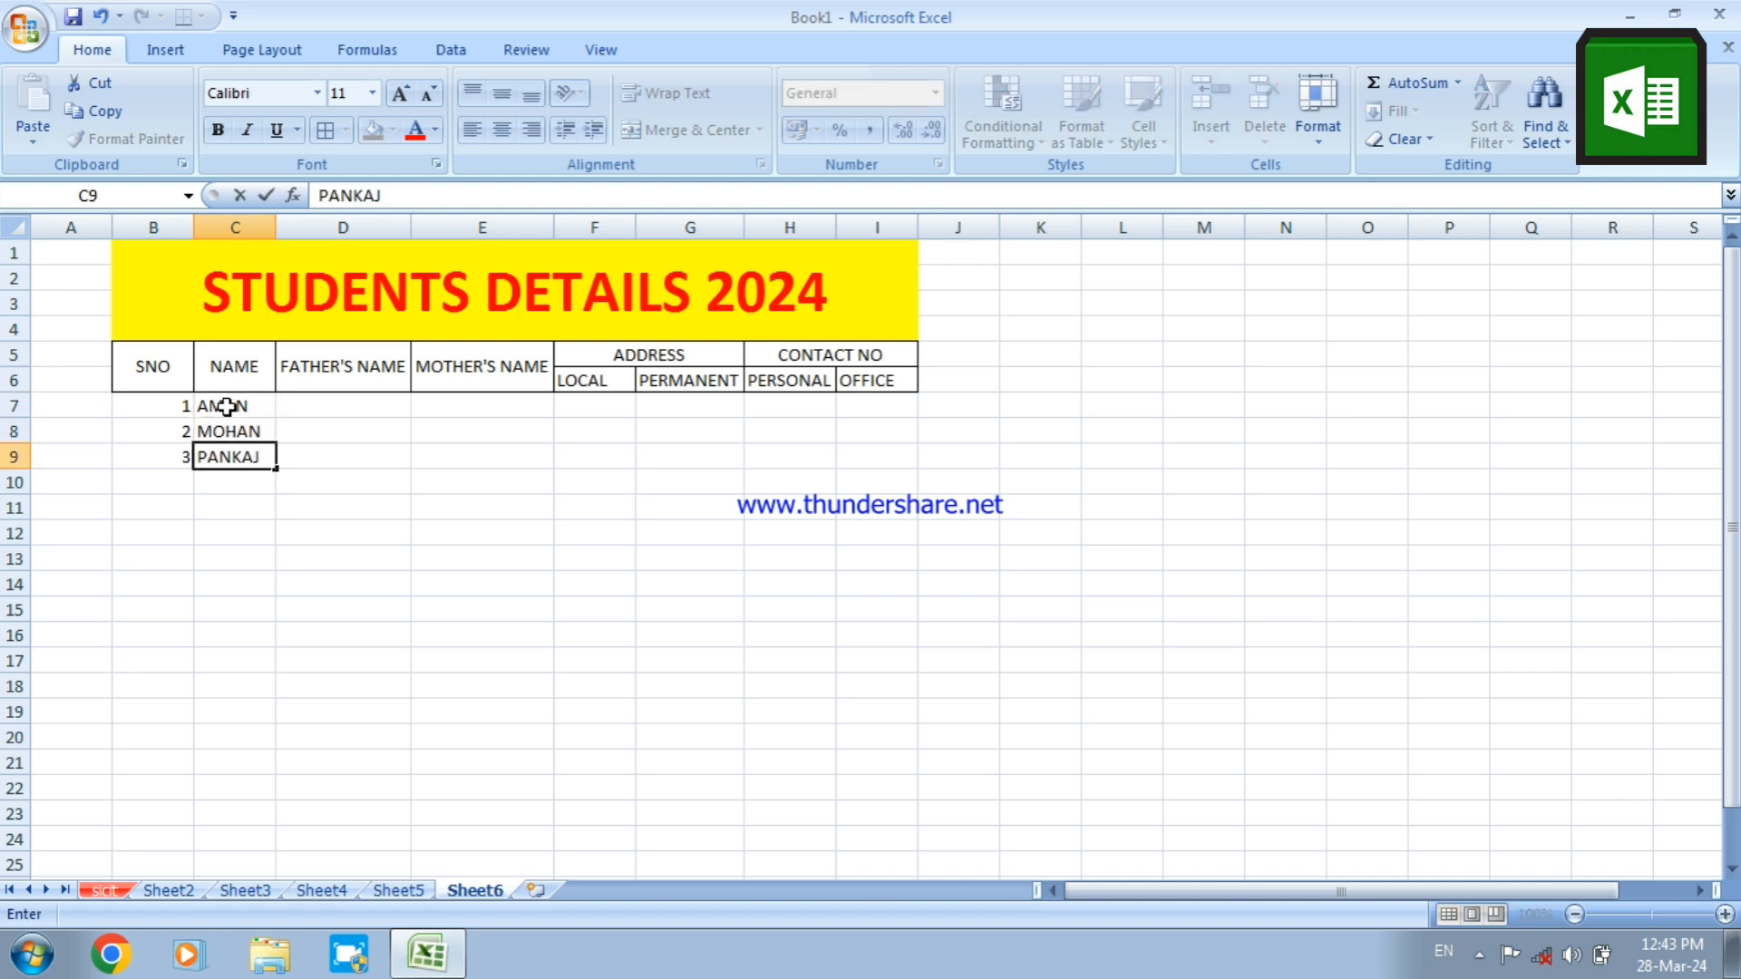
{"action": "key", "text": "Return"}
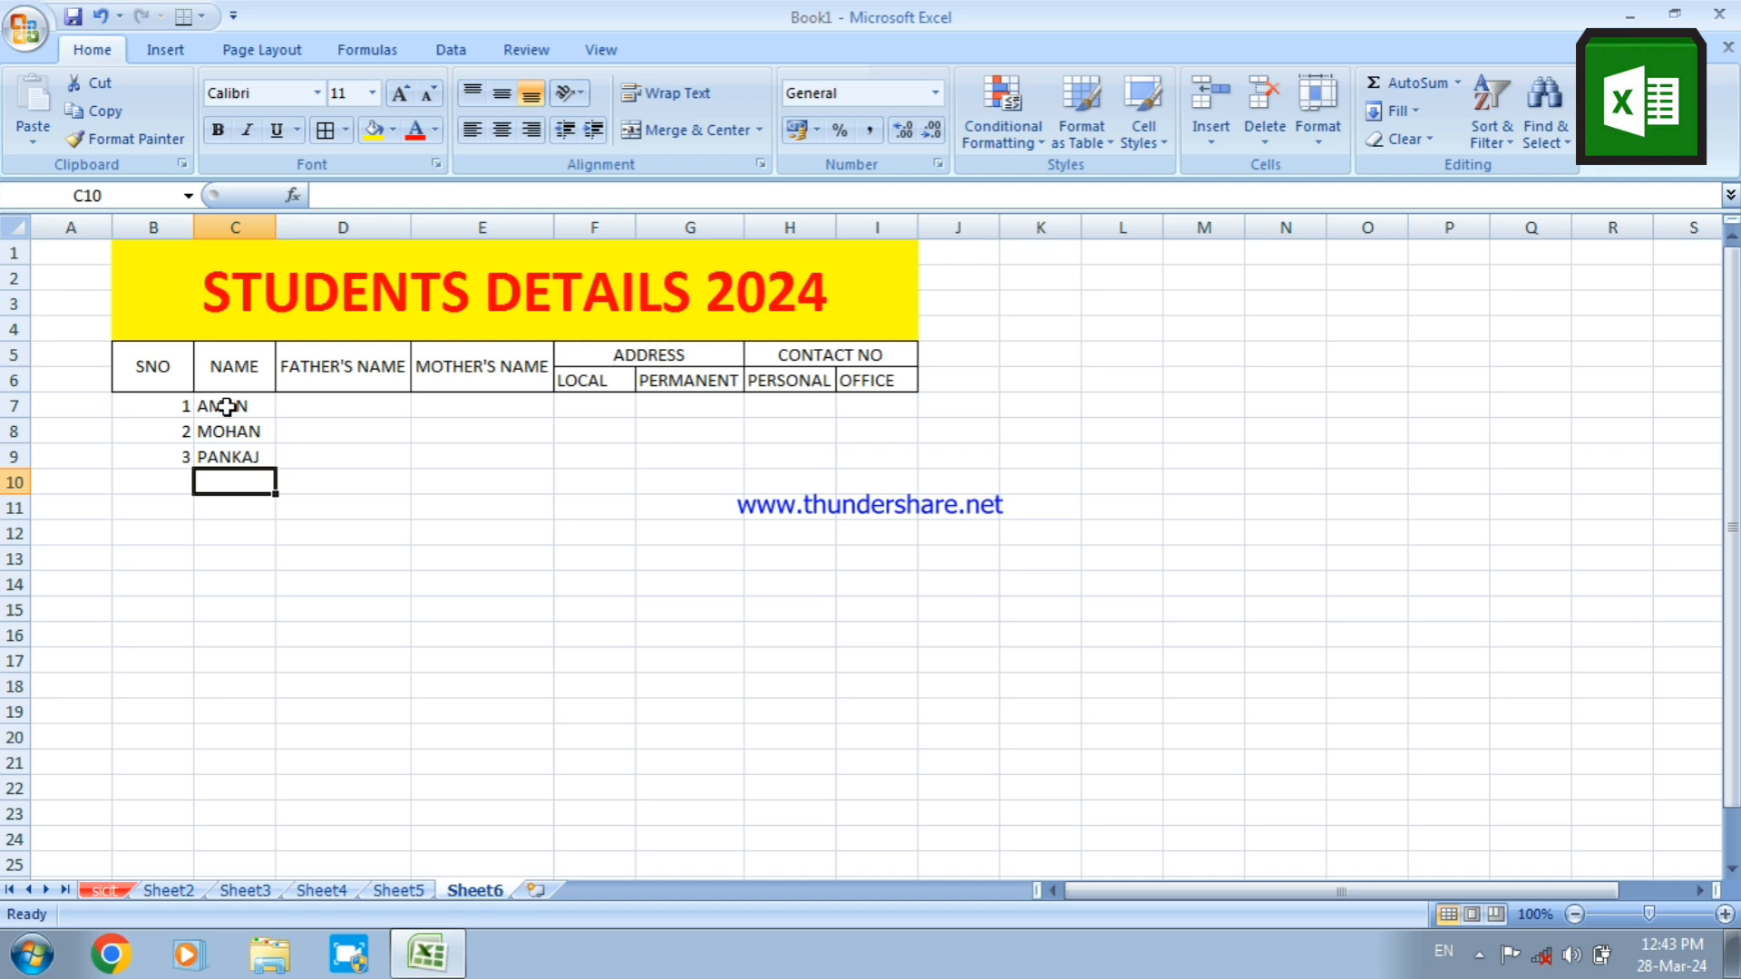
Fill in the three fathers' first names in D7:D9 under FATHER'S NAME
{"action": "left_click", "coordinate": [323, 405]}
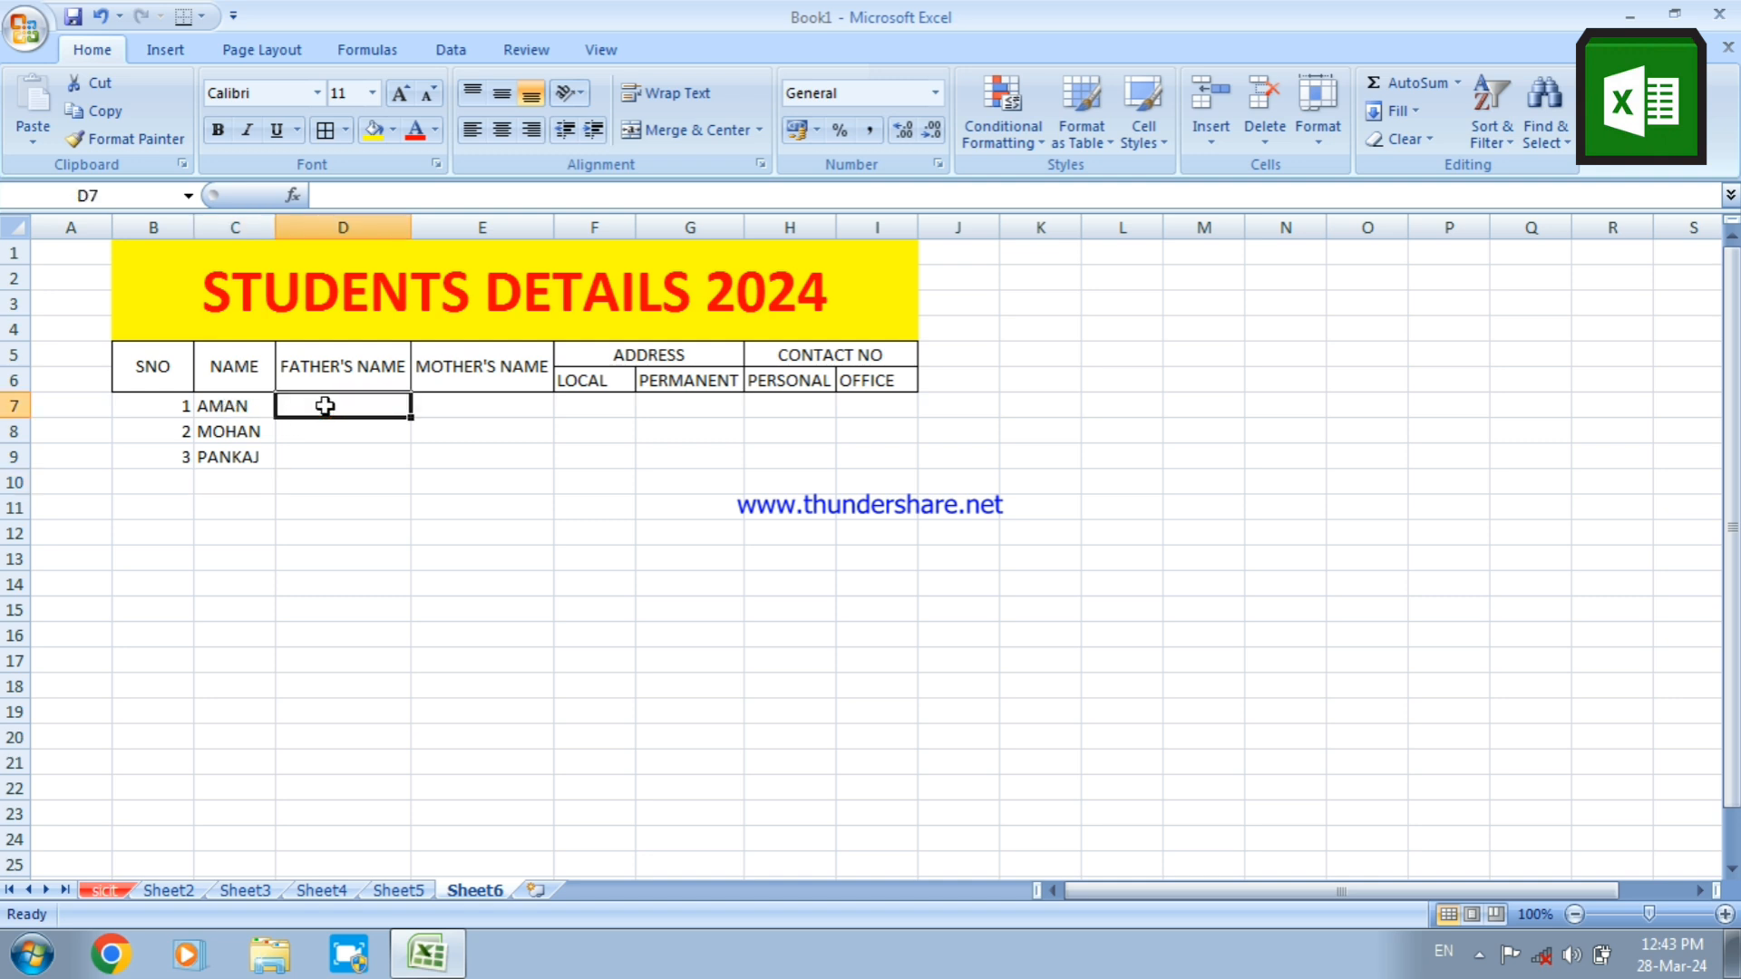
{"action": "type", "text": "PRADEE"}
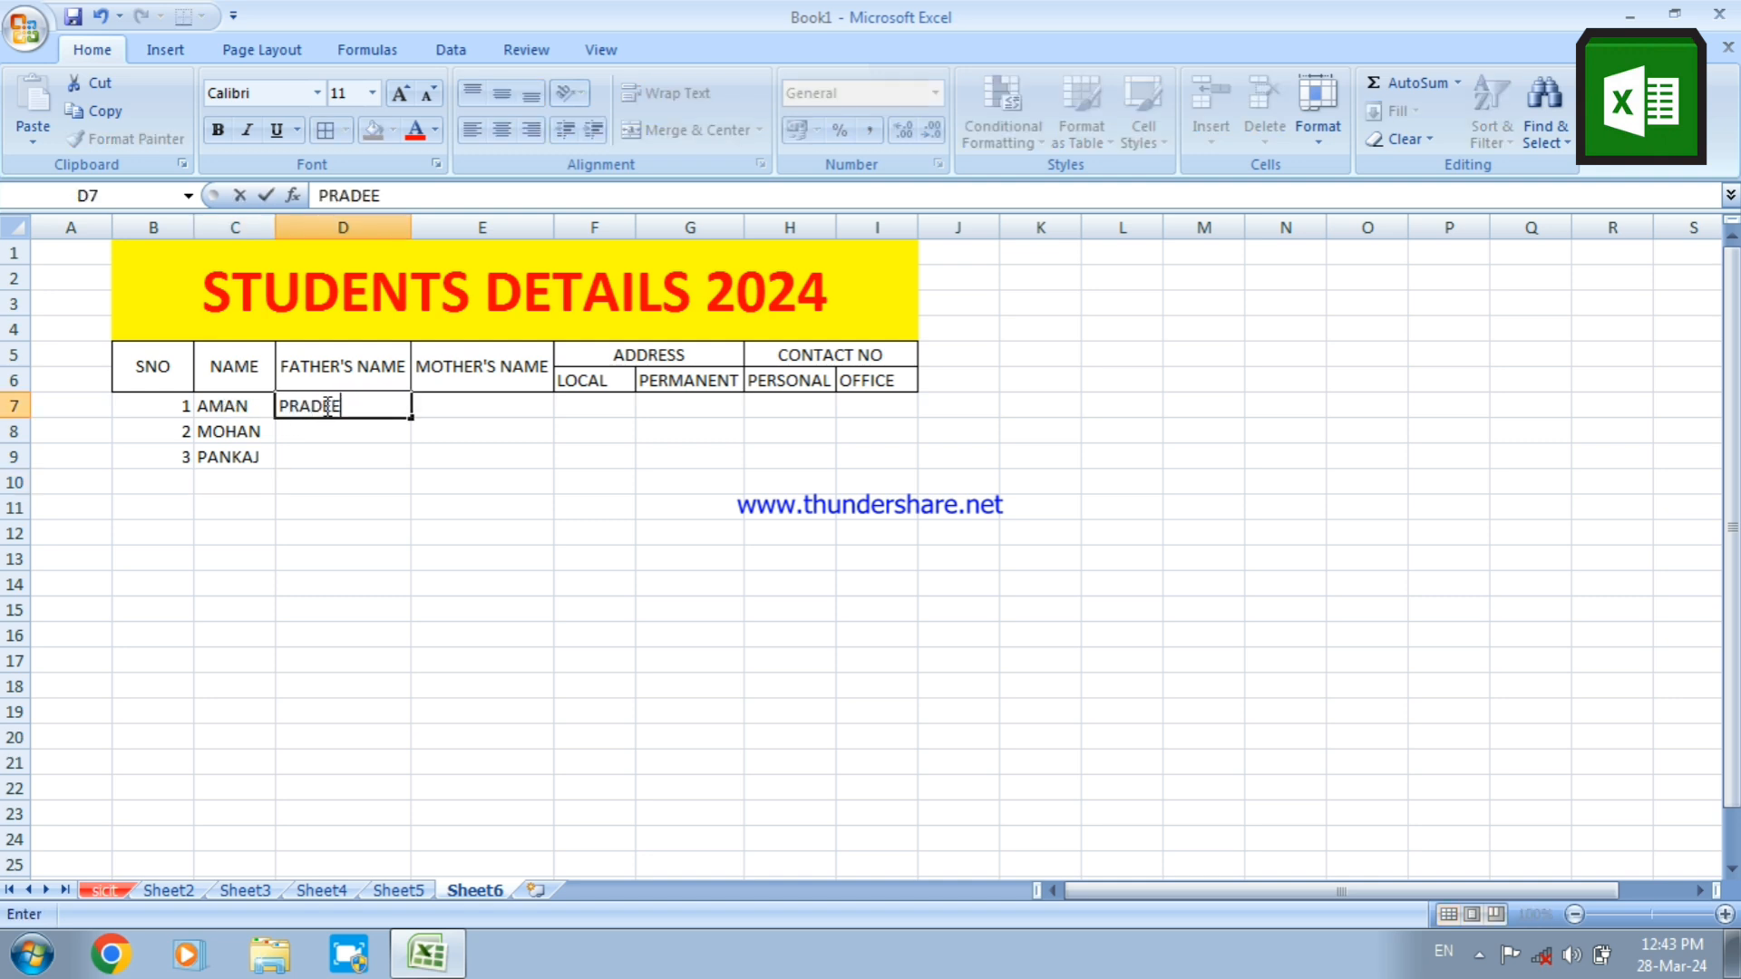
{"action": "type", "text": "P"}
{"action": "key", "text": "Return"}
{"action": "type", "text": "PAWAN"}
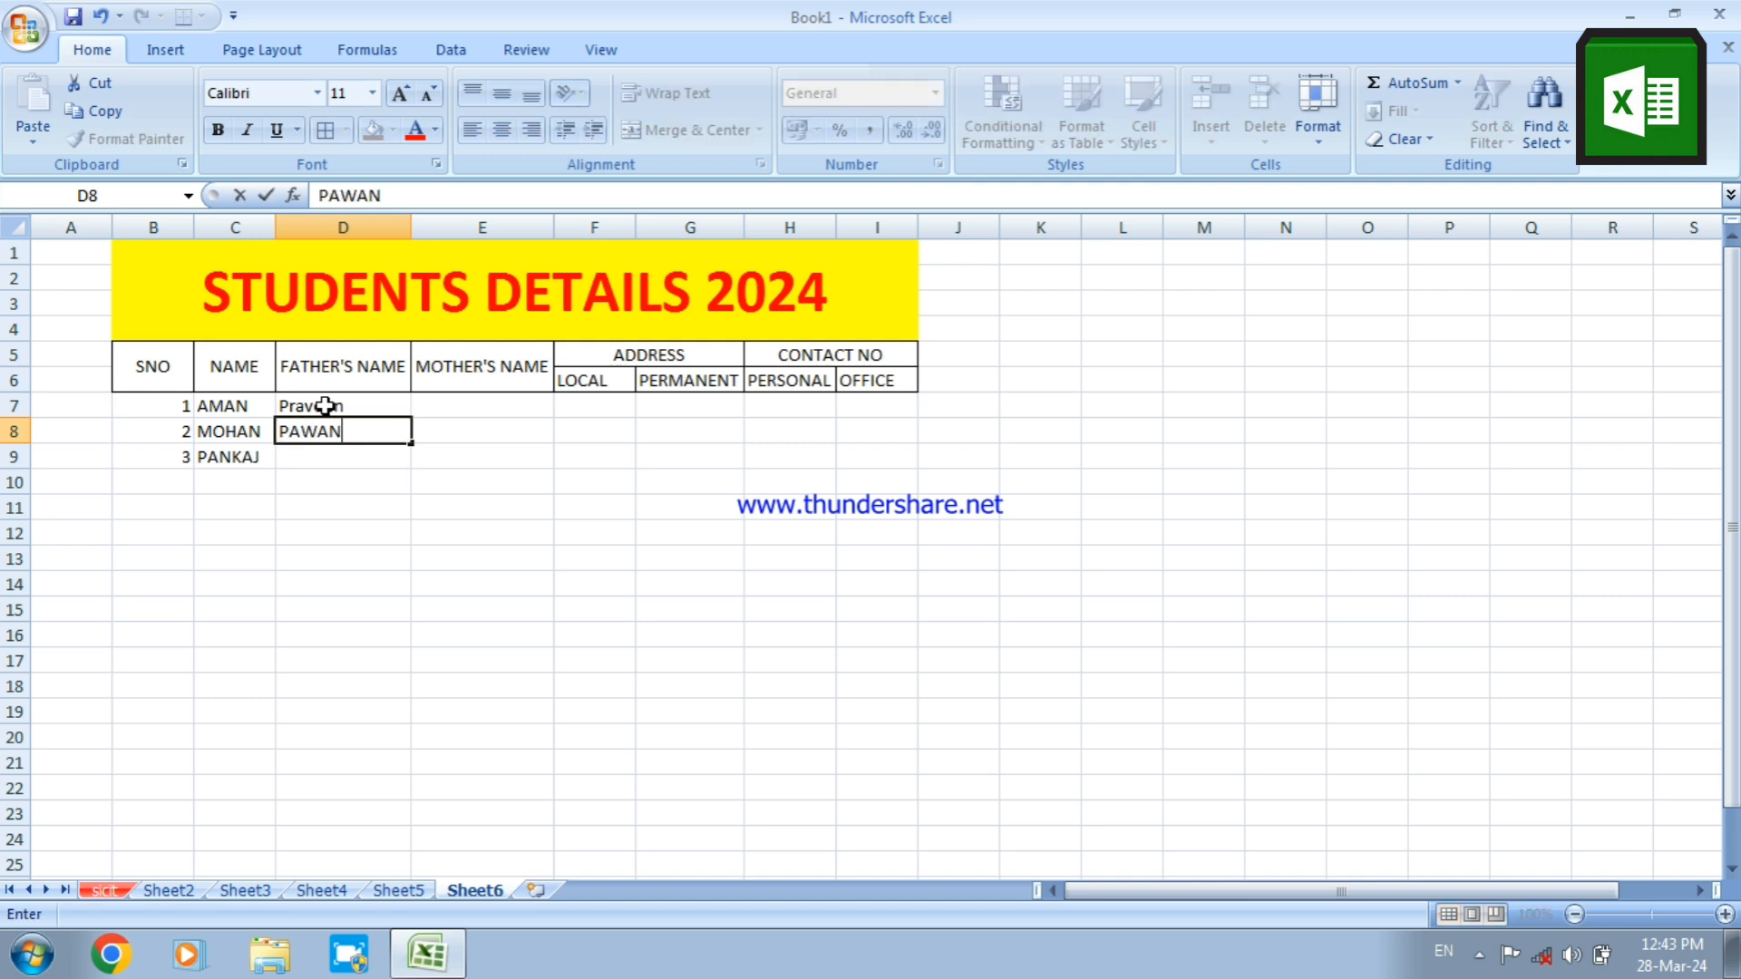
{"action": "key", "text": "Return"}
{"action": "type", "text": "ANMOL"}
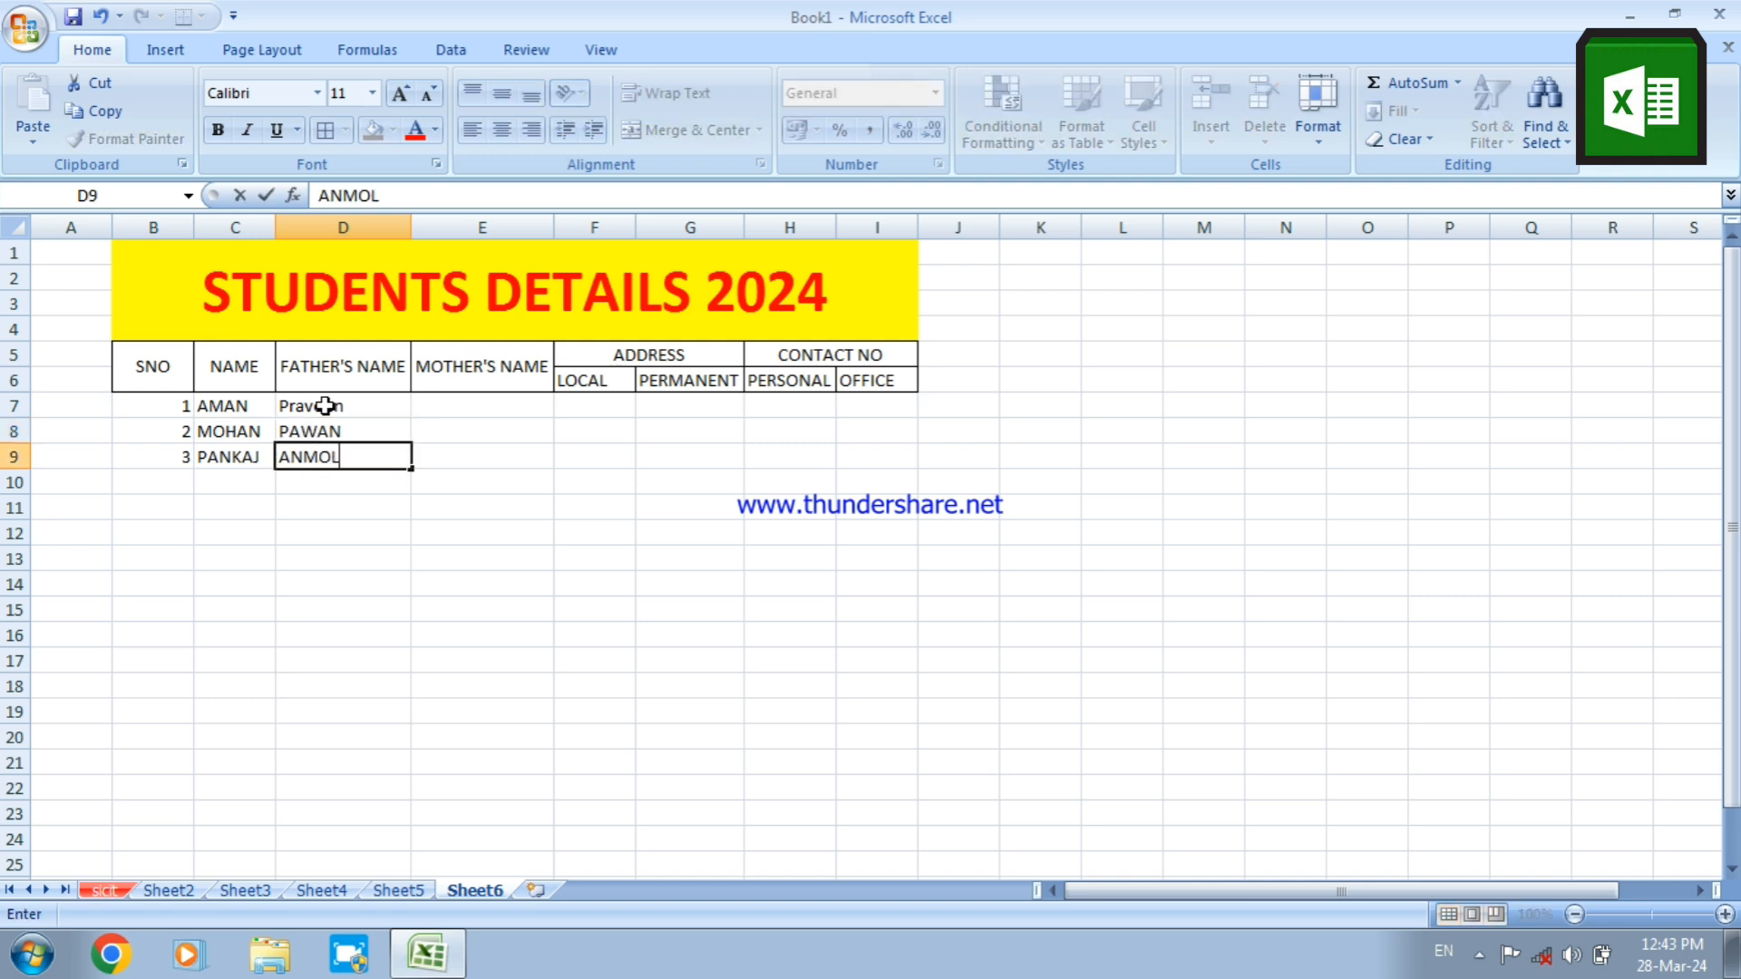
{"action": "key", "text": "Return"}
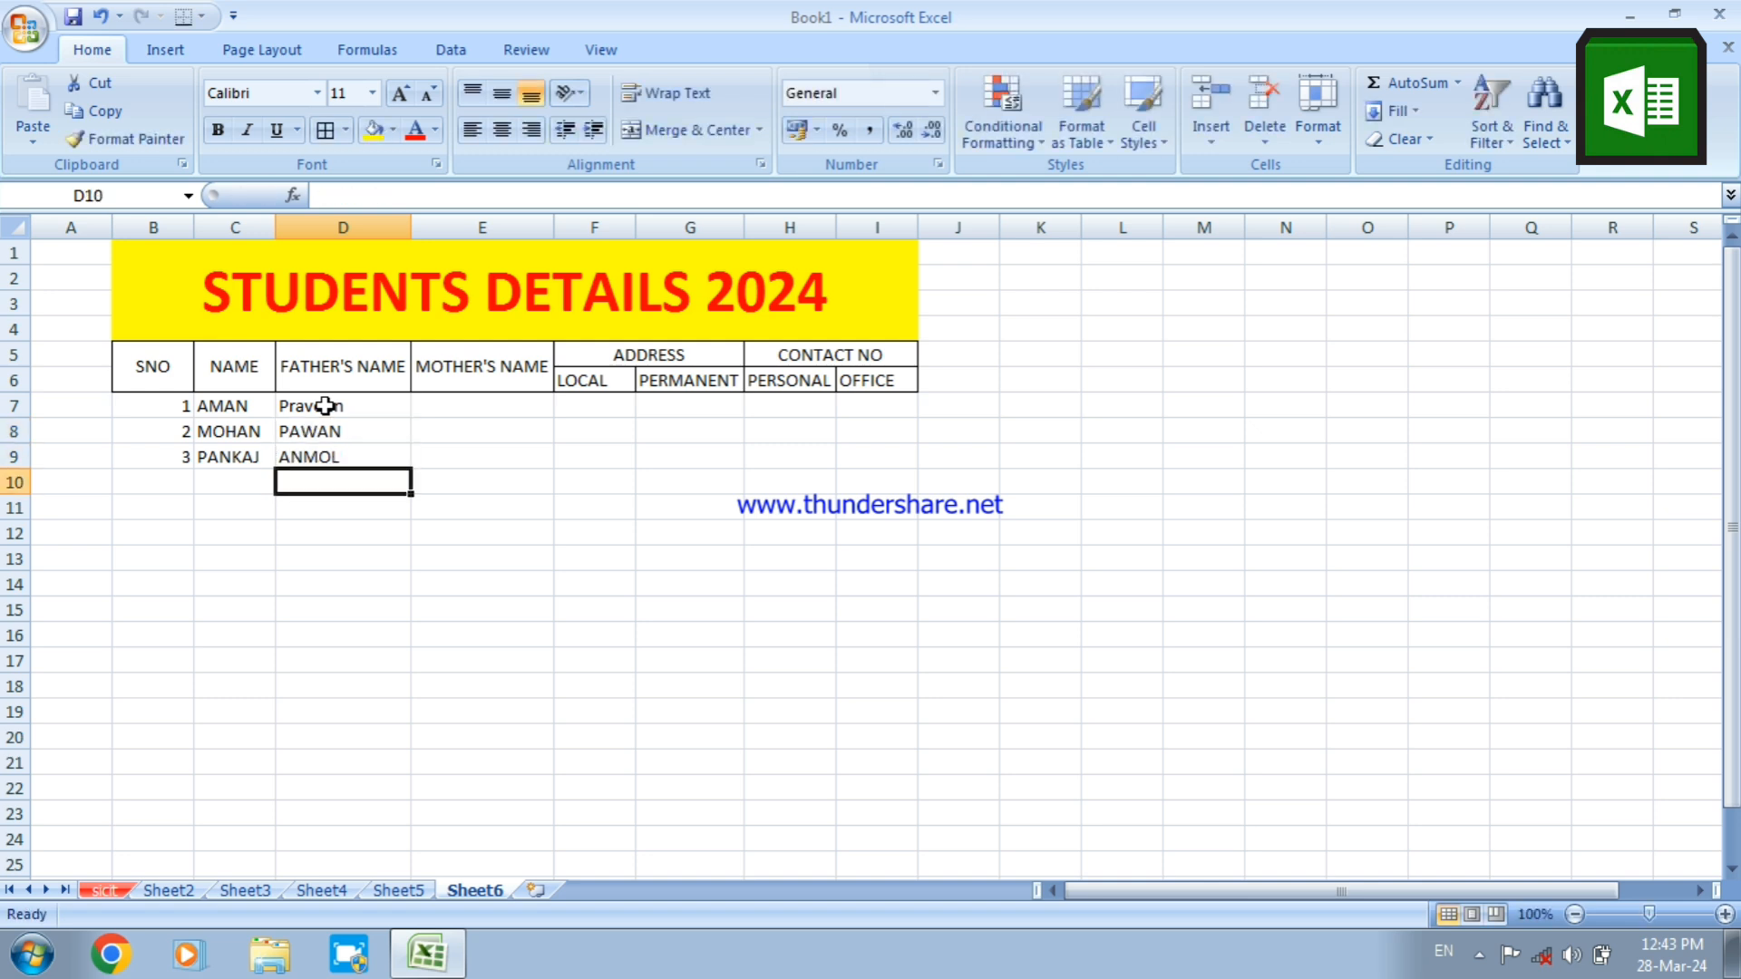
Fill in the three mothers' first names in E7:E9 under MOTHER'S NAME
{"action": "left_click", "coordinate": [448, 407]}
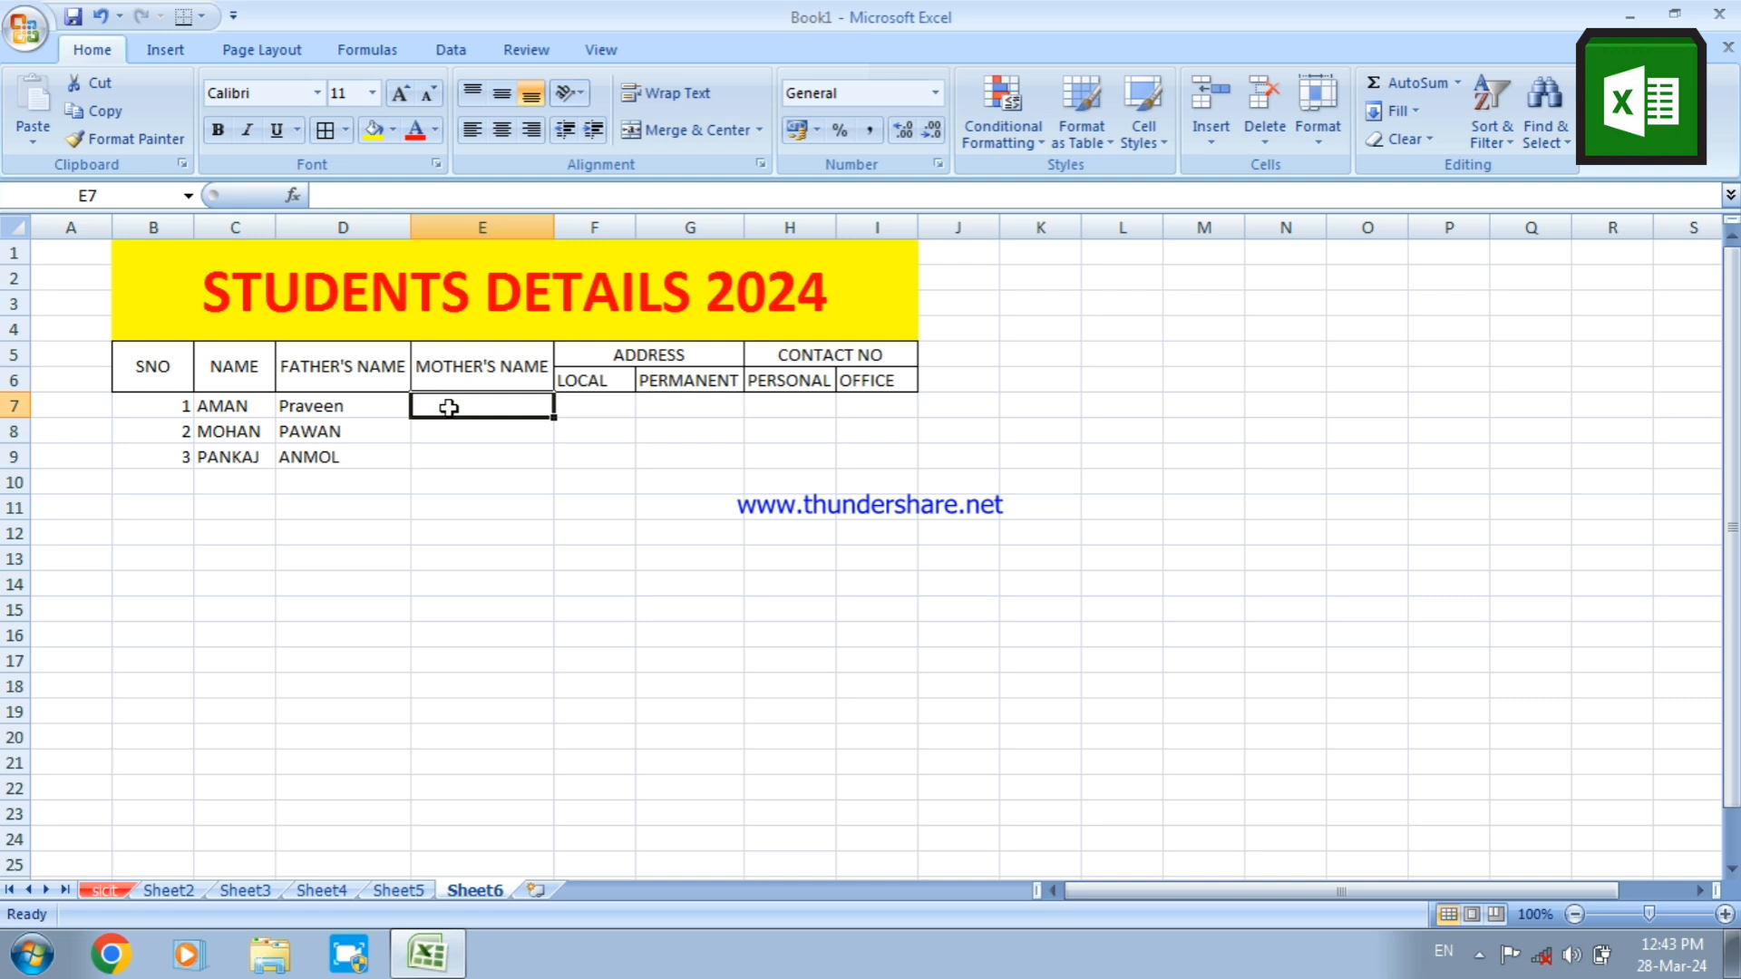
{"action": "type", "text": "REETA"}
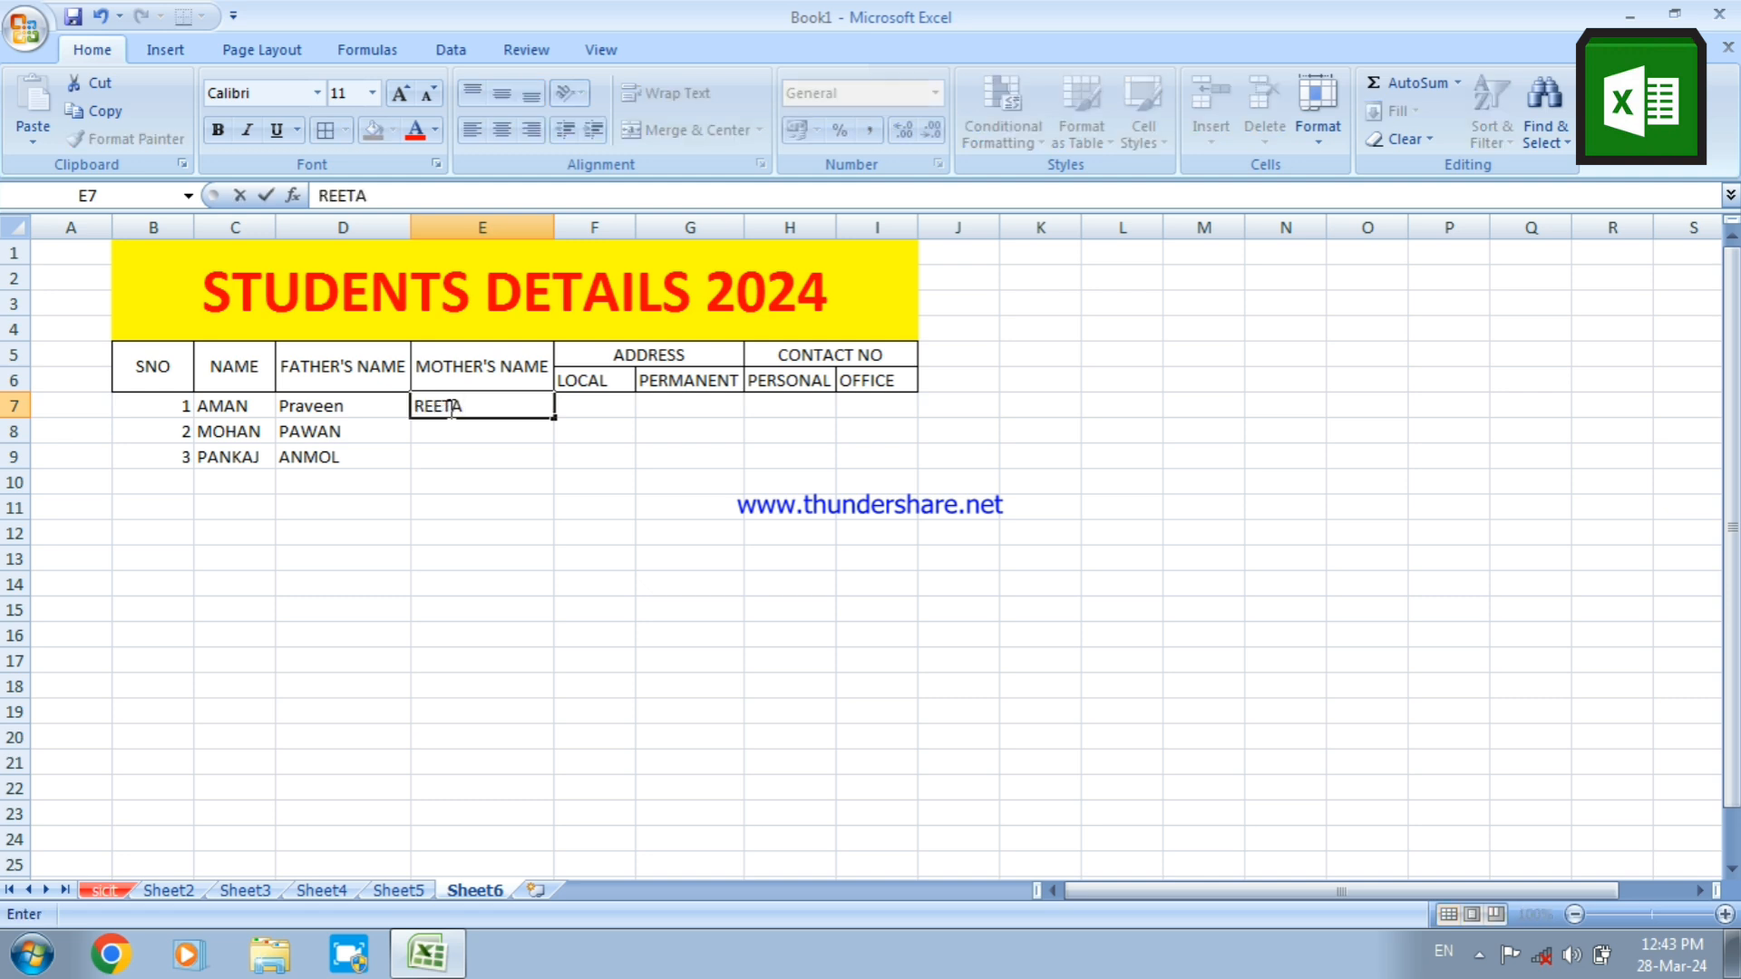
{"action": "key", "text": "Return"}
{"action": "type", "text": "GEE"}
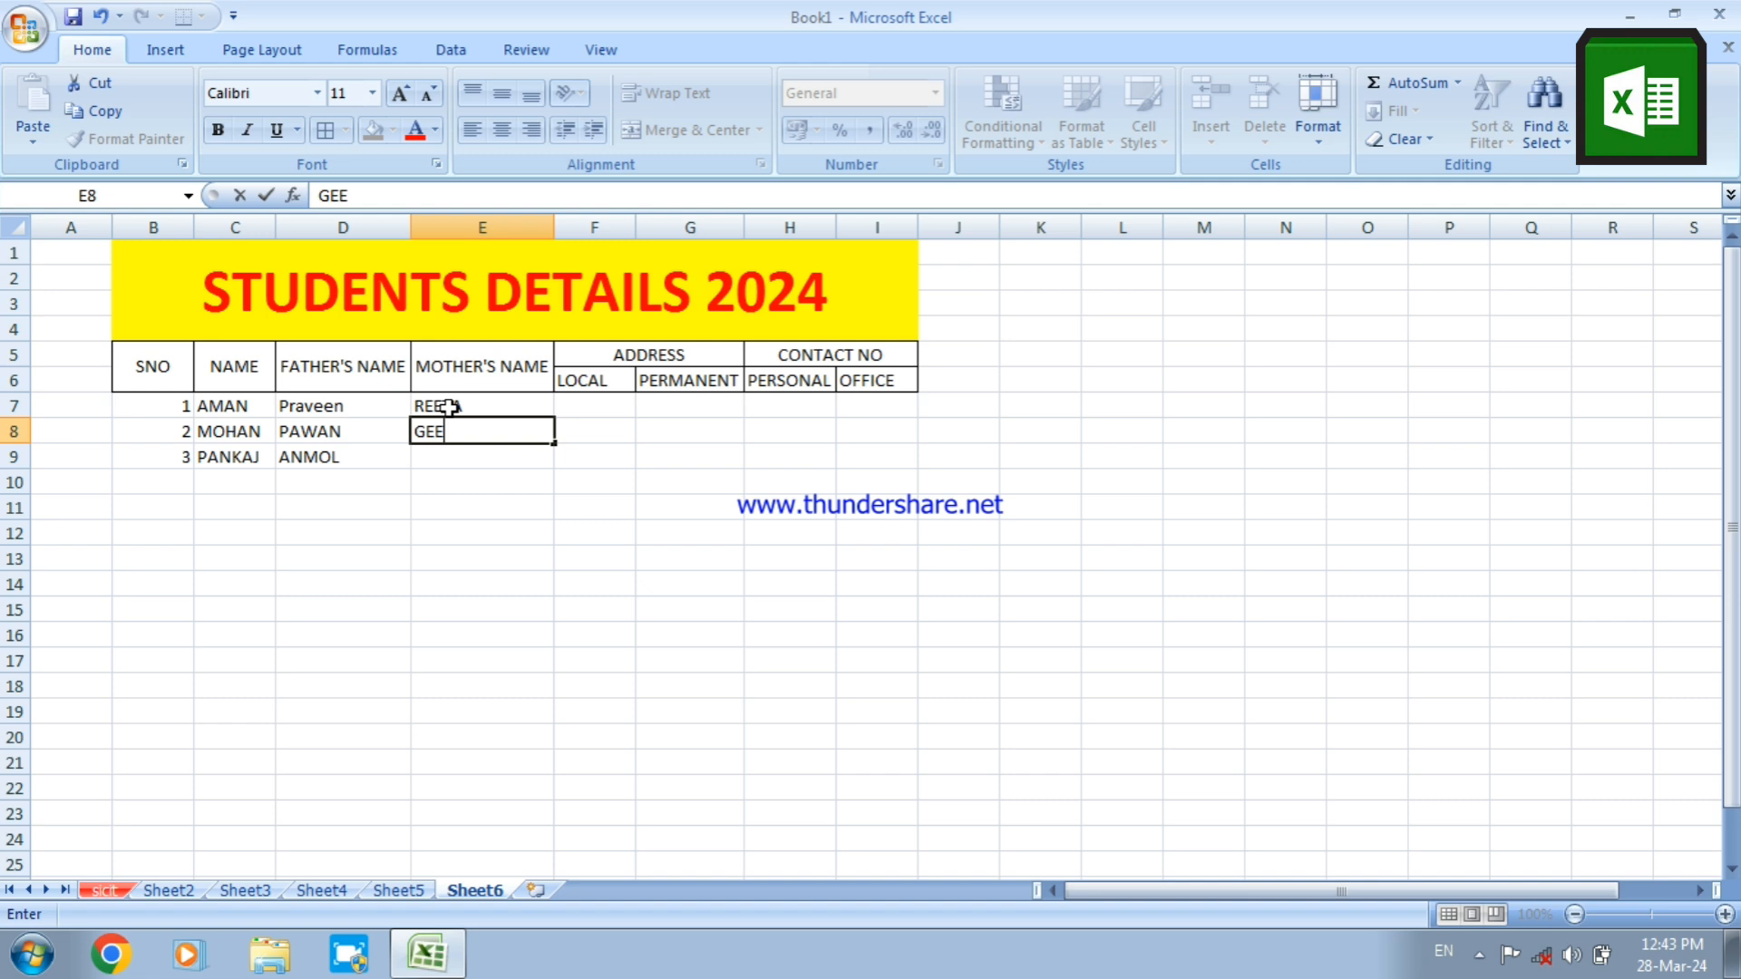
{"action": "type", "text": "TA"}
{"action": "key", "text": "Return"}
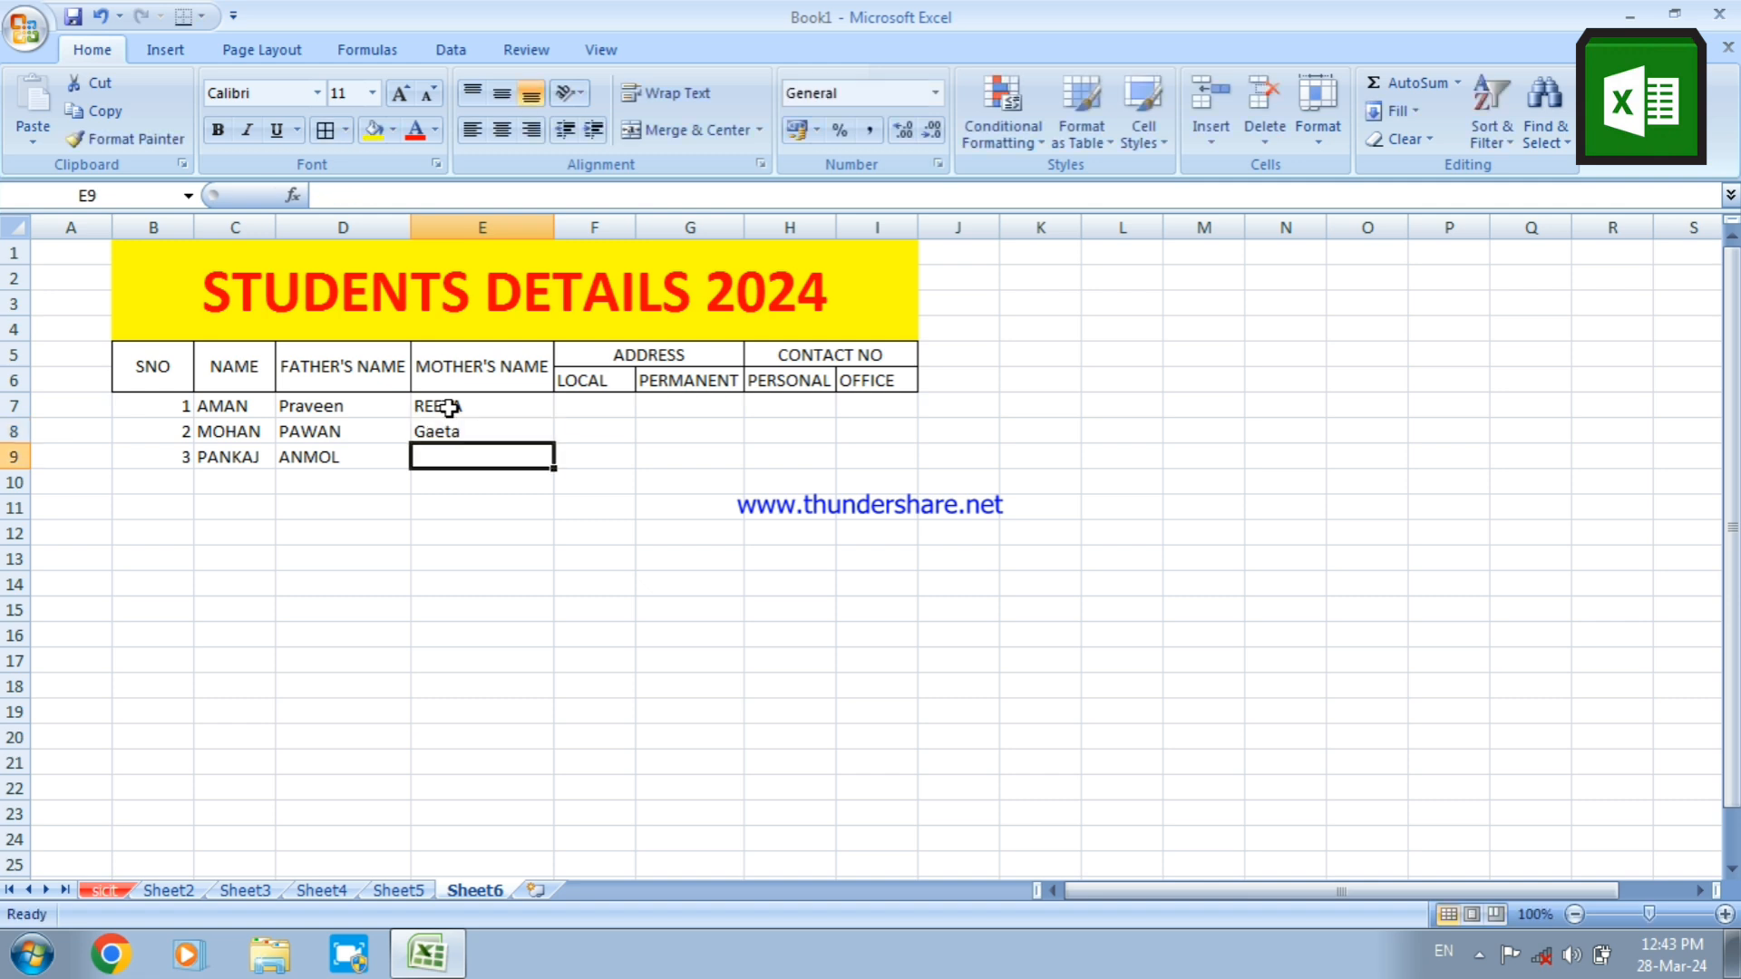
{"action": "type", "text": "PU"}
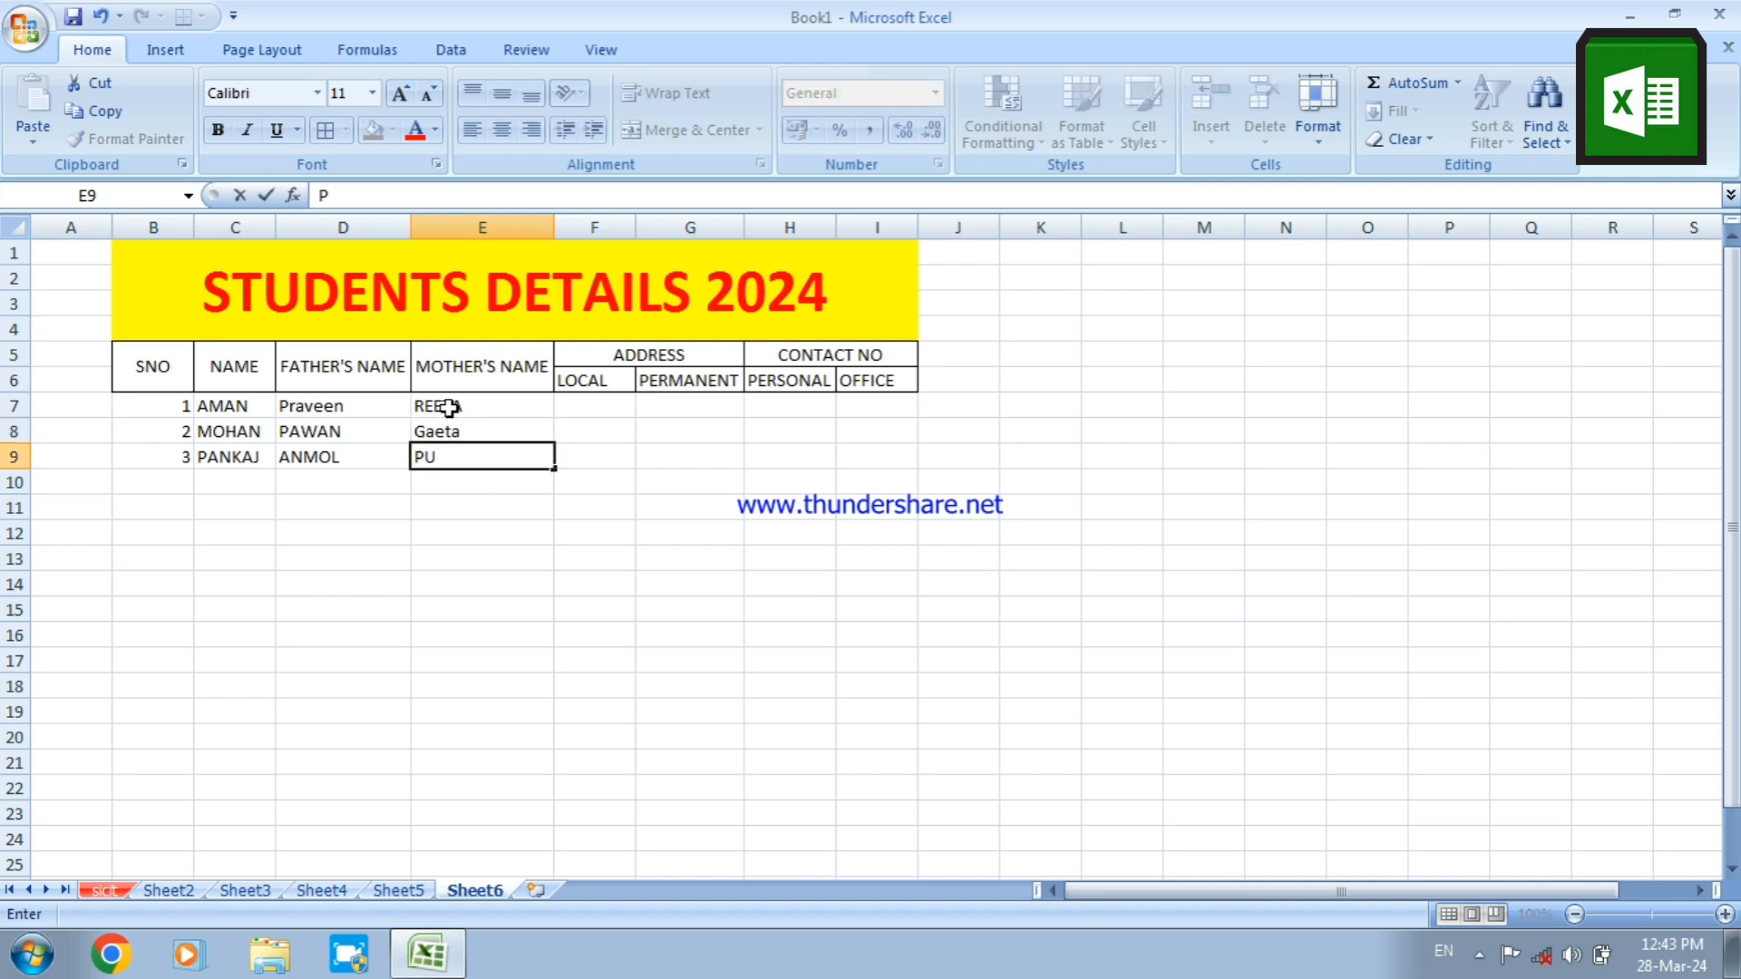
{"action": "type", "text": "NITA"}
Enter the first student's local address code GND in F7 and permanent address code BRK in G7
{"action": "left_click", "coordinate": [606, 406]}
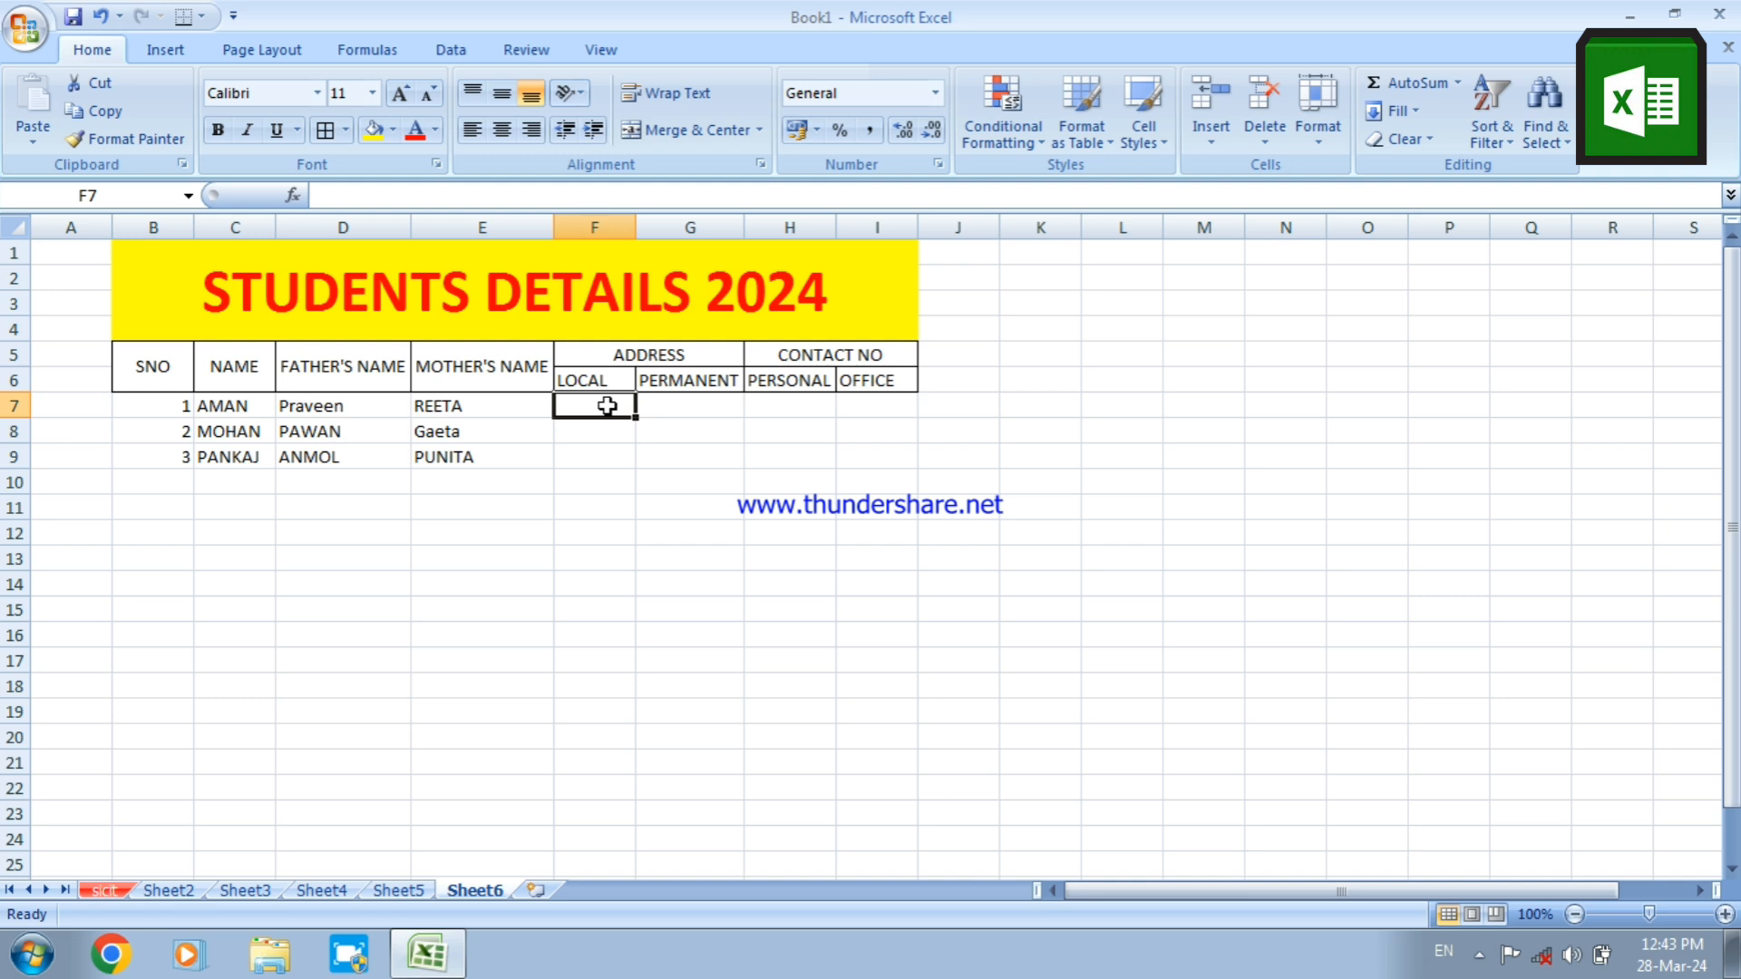
{"action": "type", "text": "GND"}
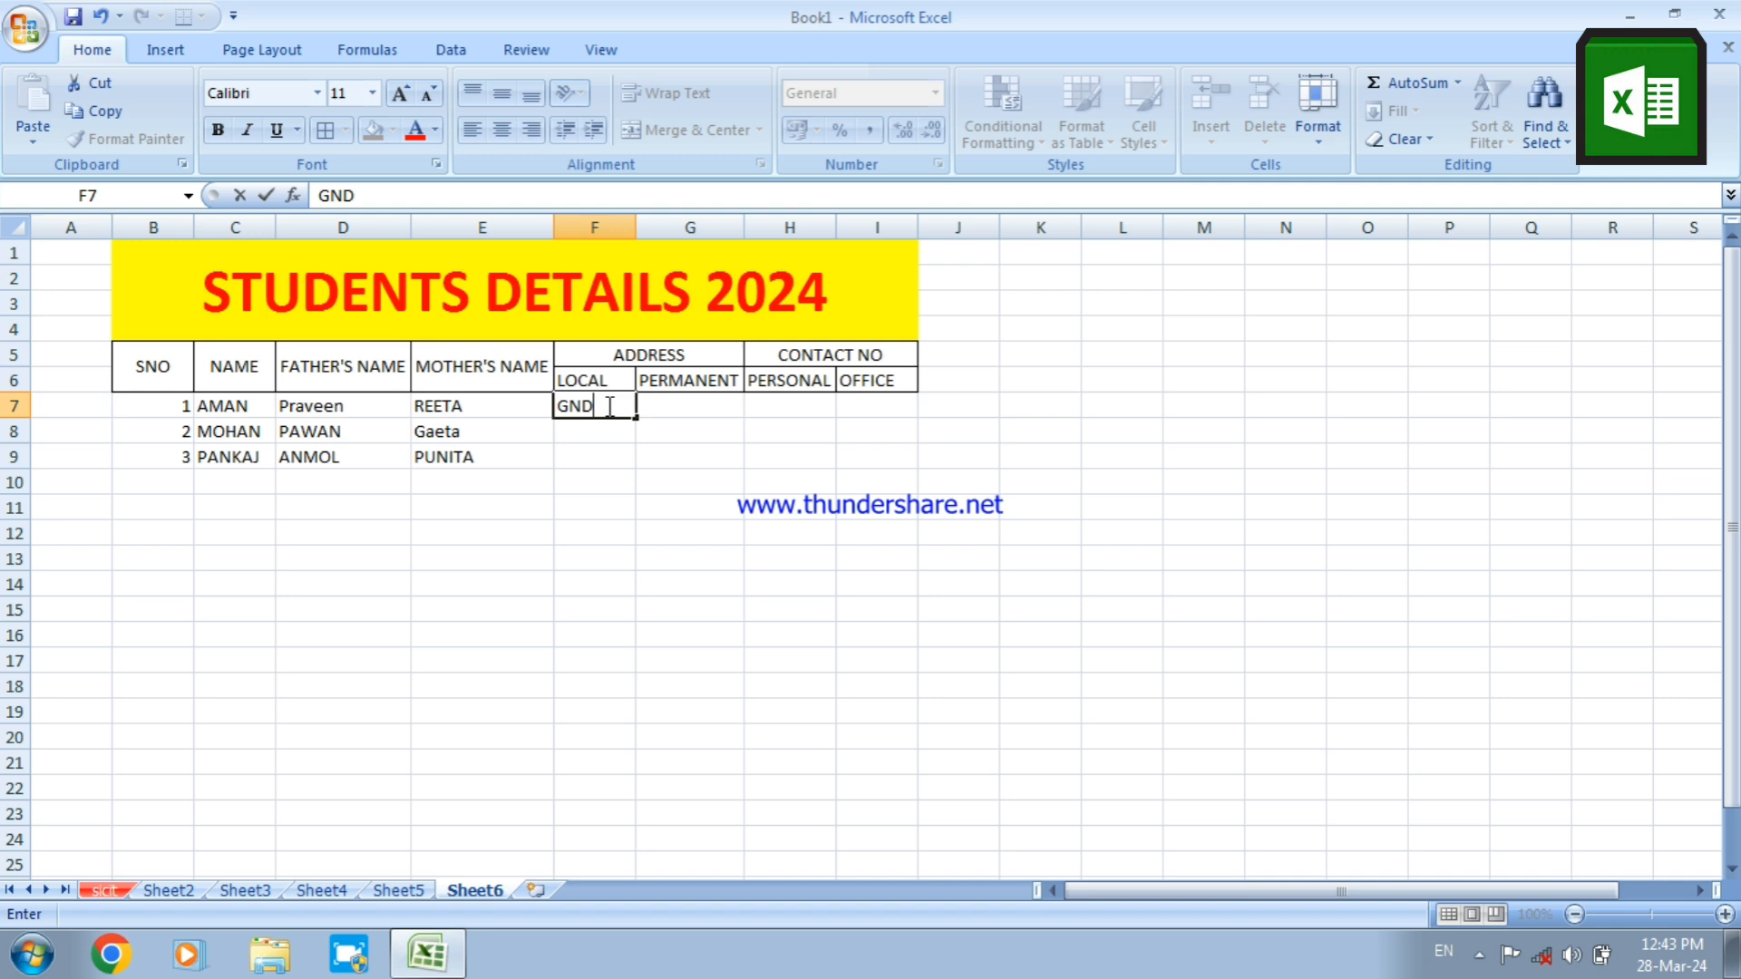
{"action": "key", "text": "Tab"}
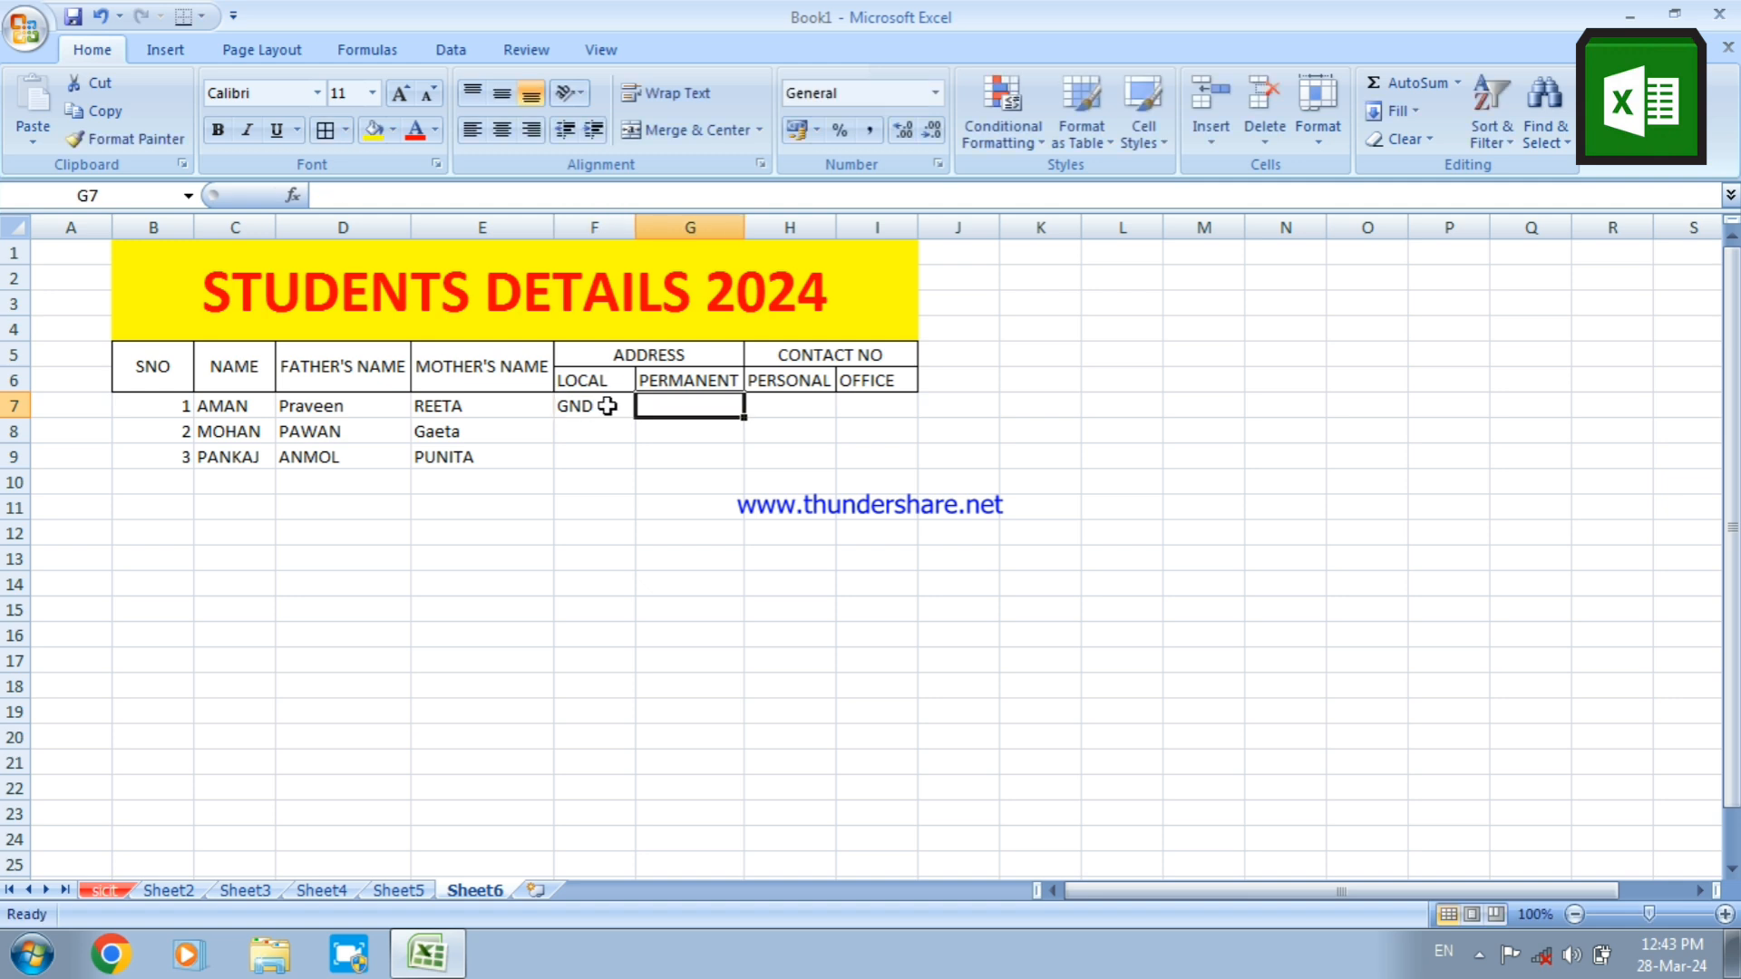
{"action": "type", "text": "BRK"}
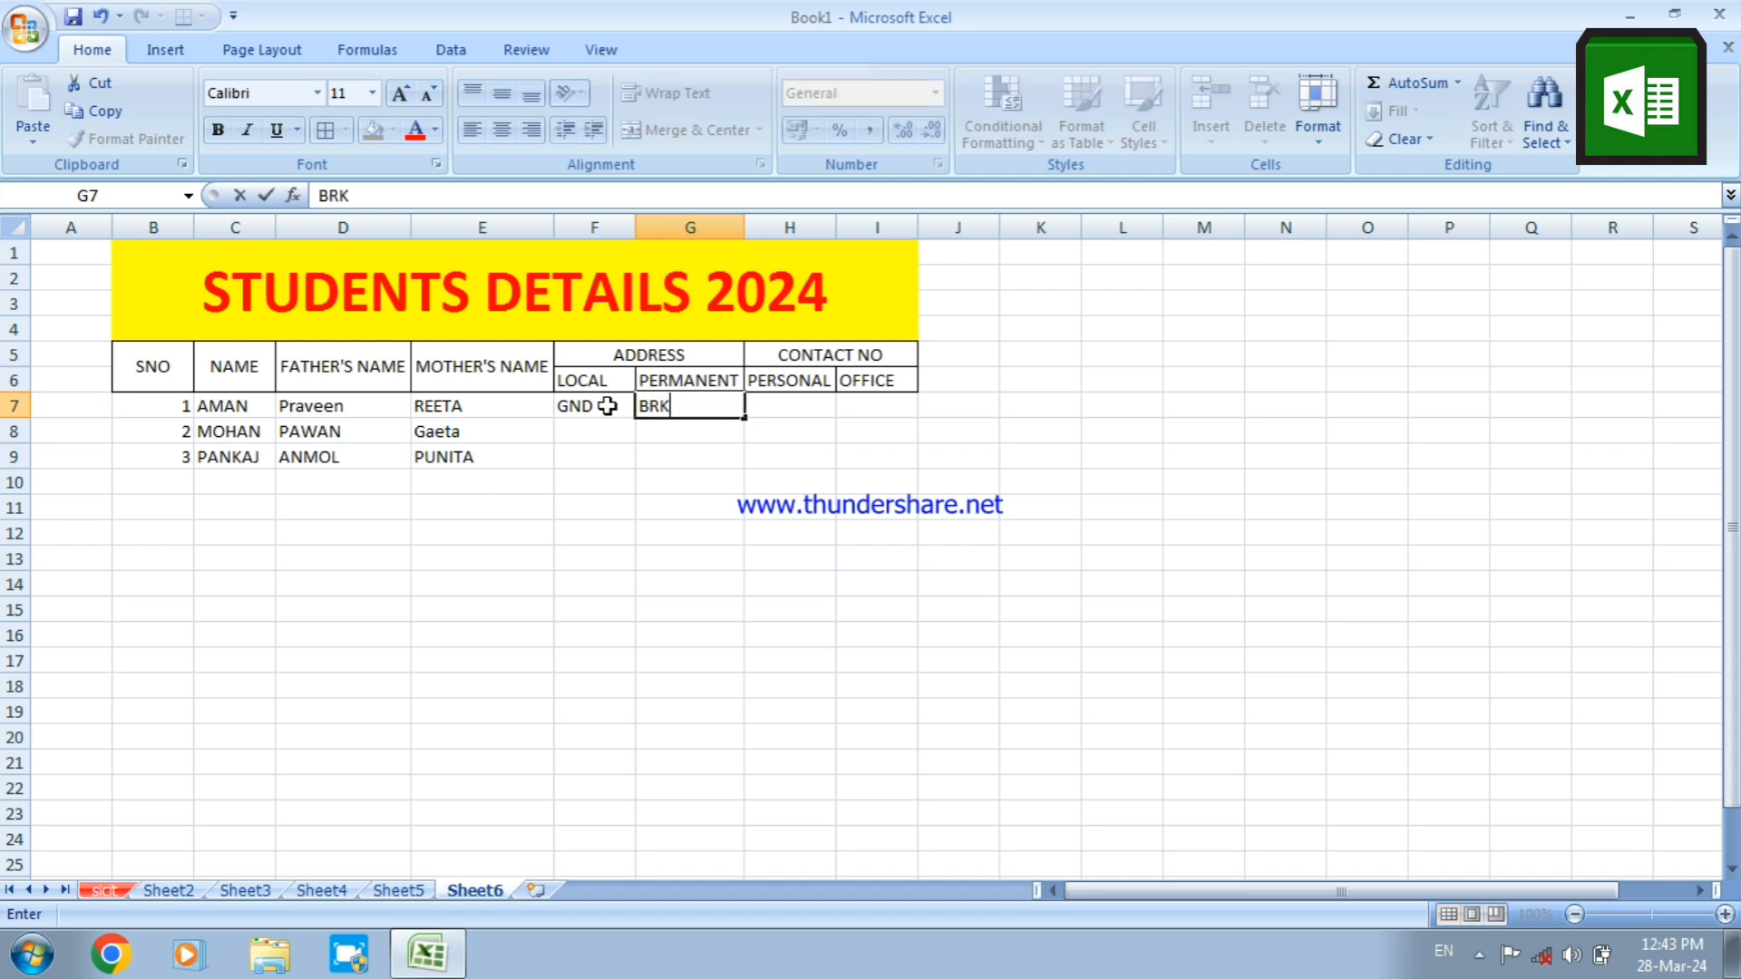
{"action": "key", "text": "Return"}
Enter the second student's local address code LKO in F8 and permanent address code GND in G8
{"action": "key", "text": "Left"}
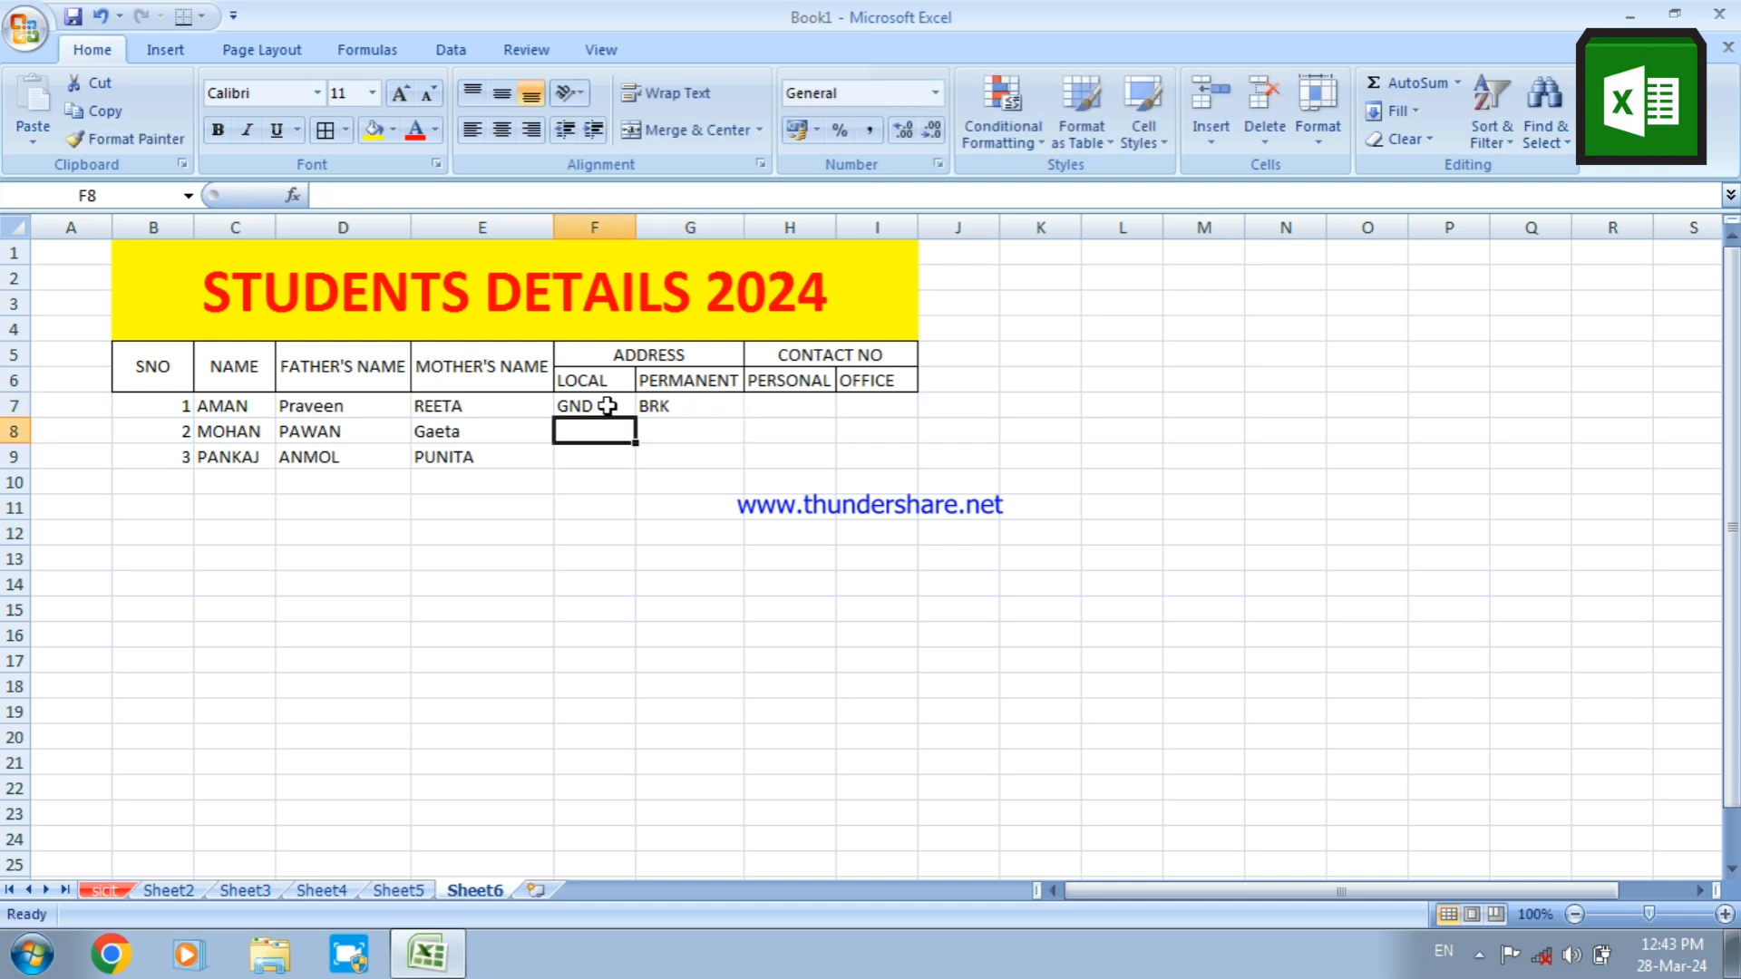
{"action": "type", "text": "LKO"}
{"action": "key", "text": "Tab"}
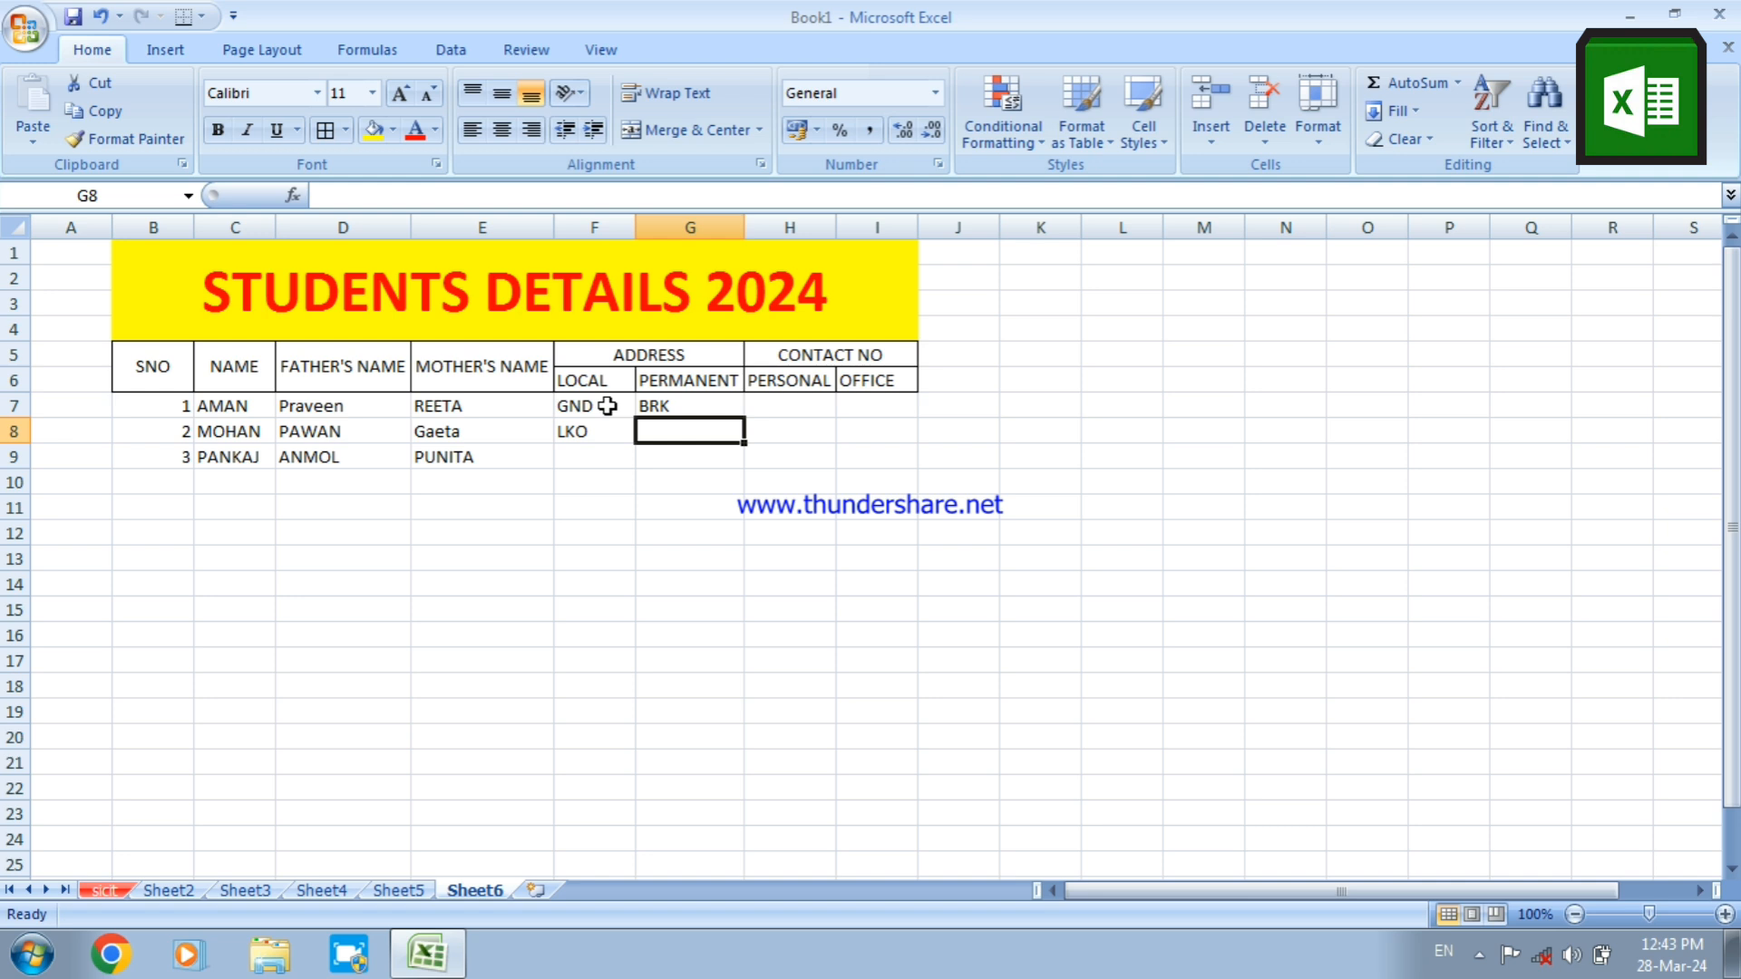
{"action": "type", "text": "GND"}
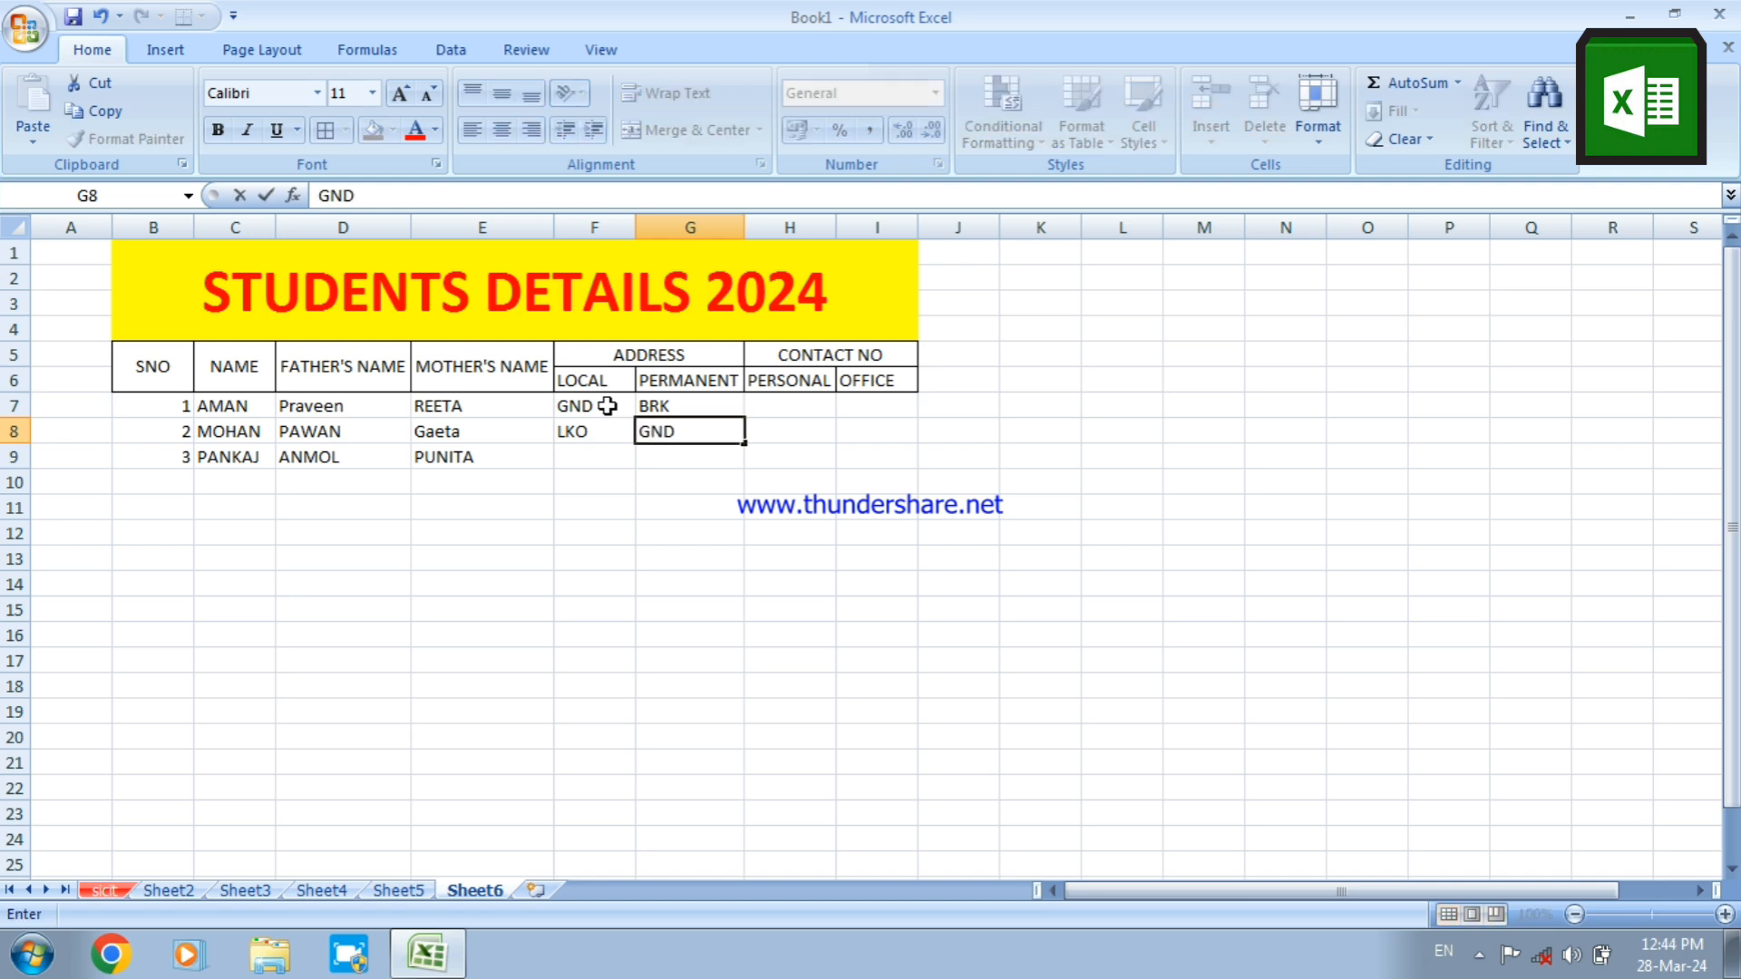
{"action": "key", "text": "Tab"}
Enter the first student's personal contact number in H7 under PERSONAL
{"action": "key", "text": "Up"}
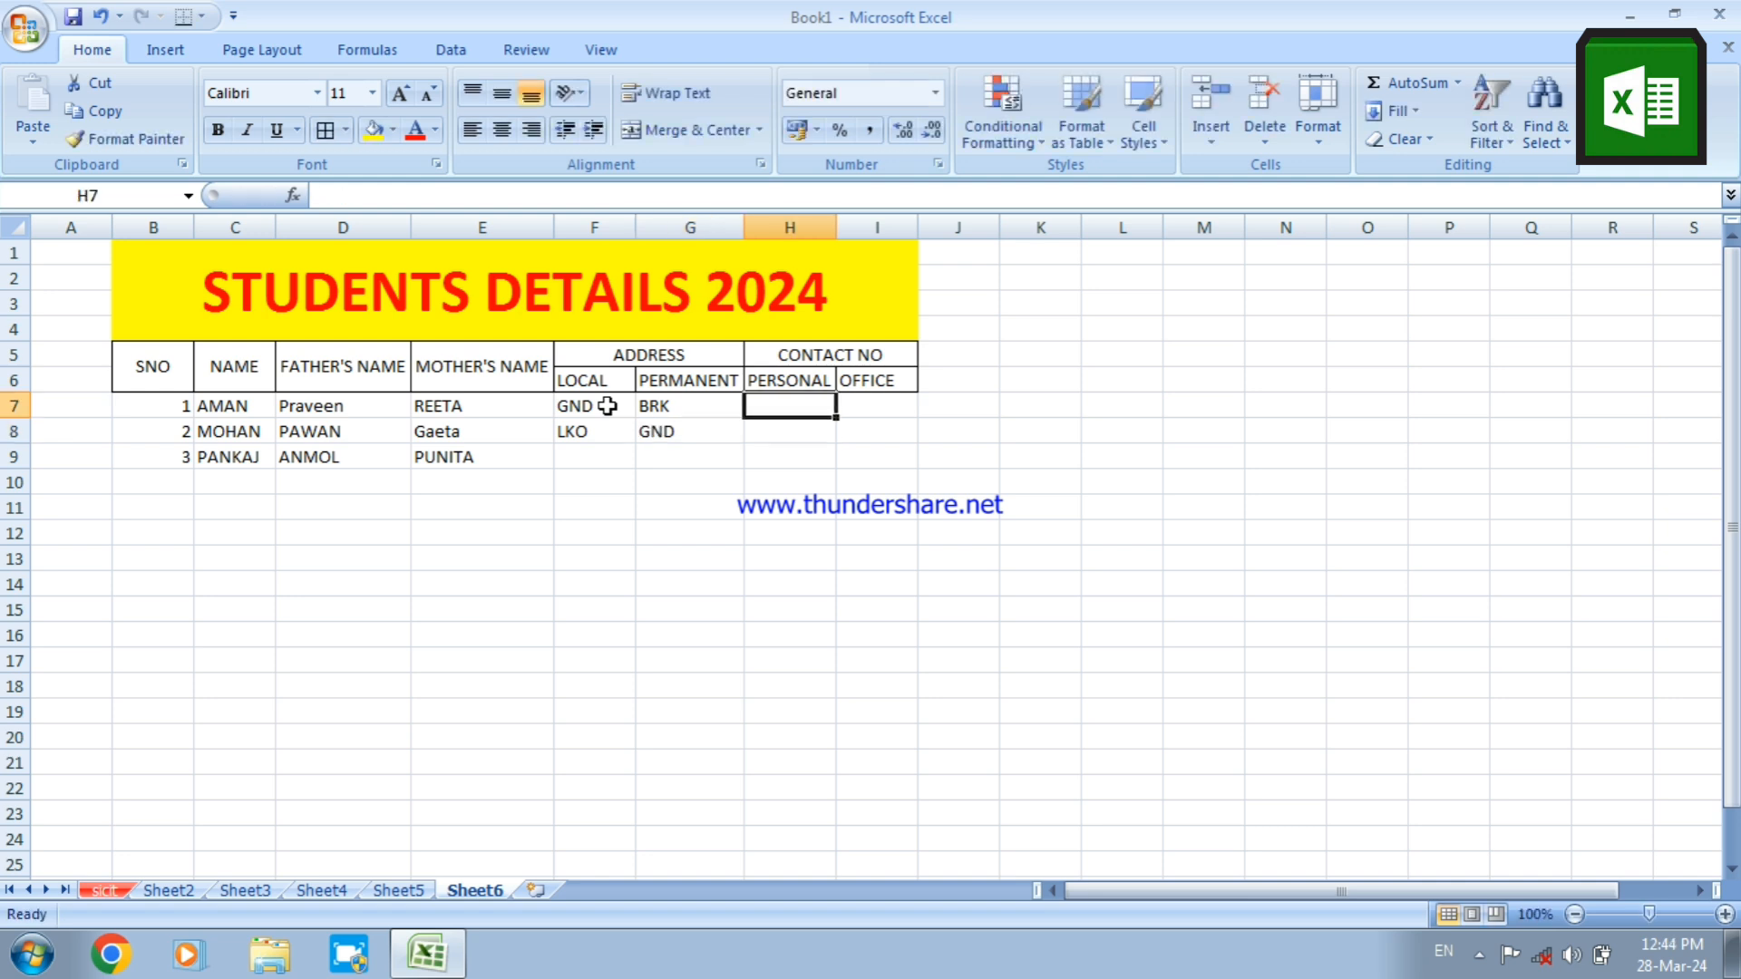
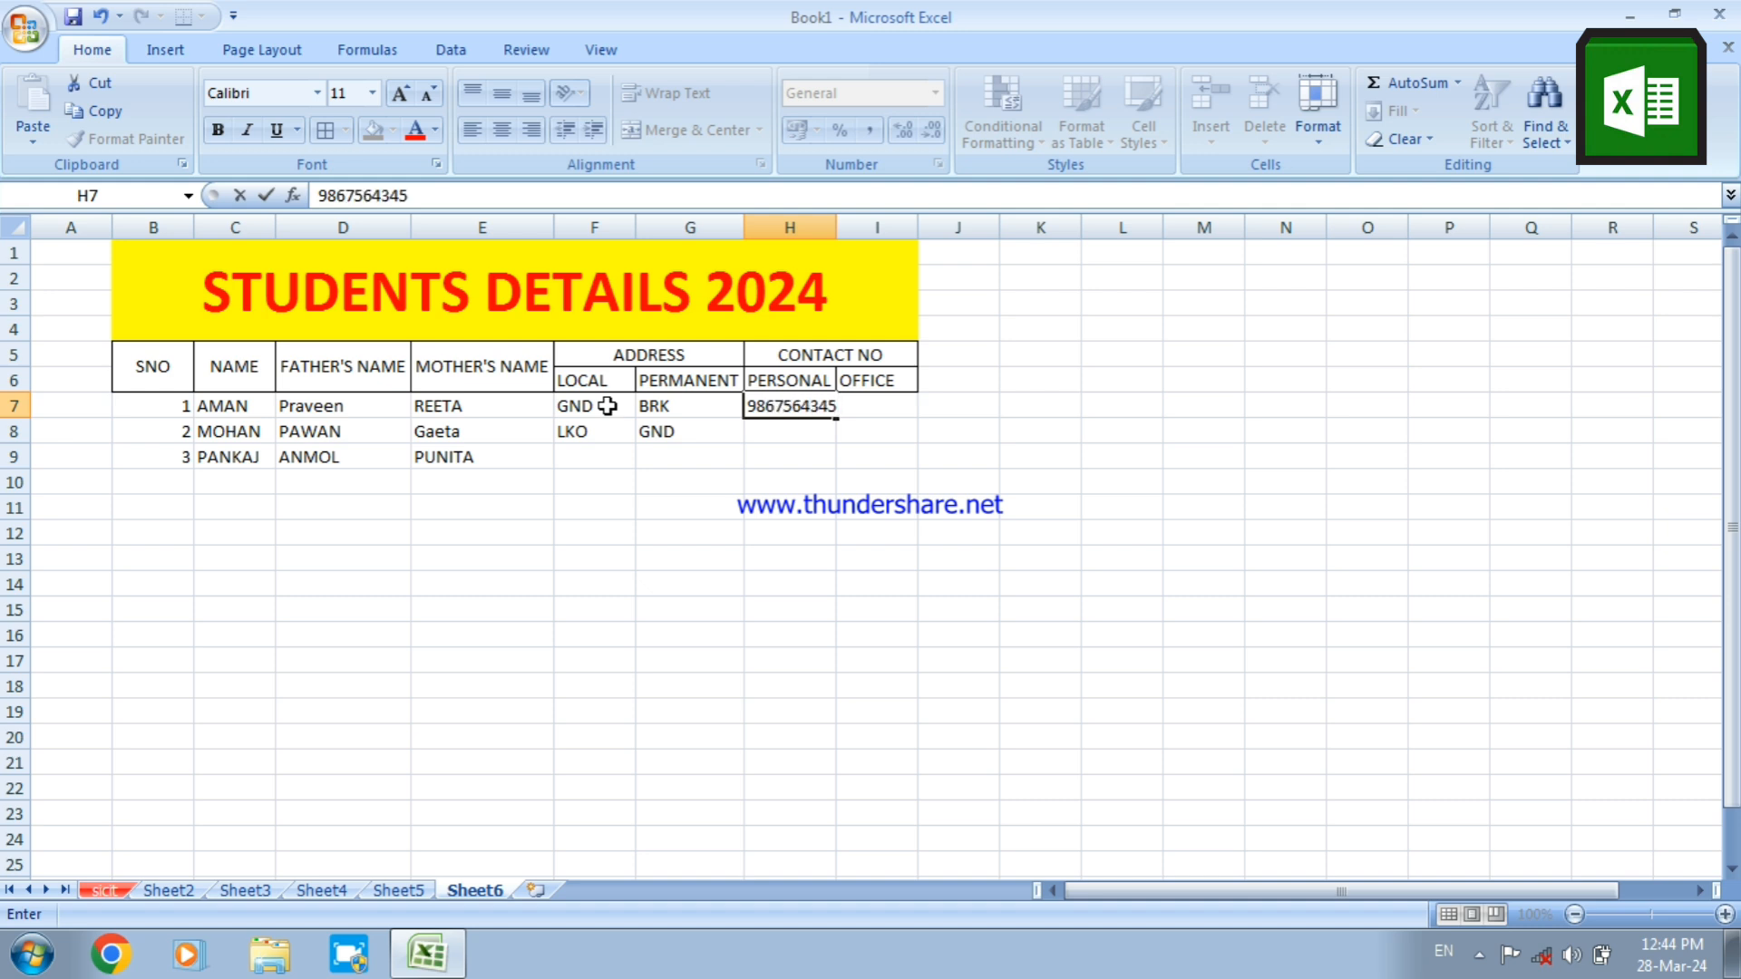
{"action": "left_click", "coordinate": [669, 482]}
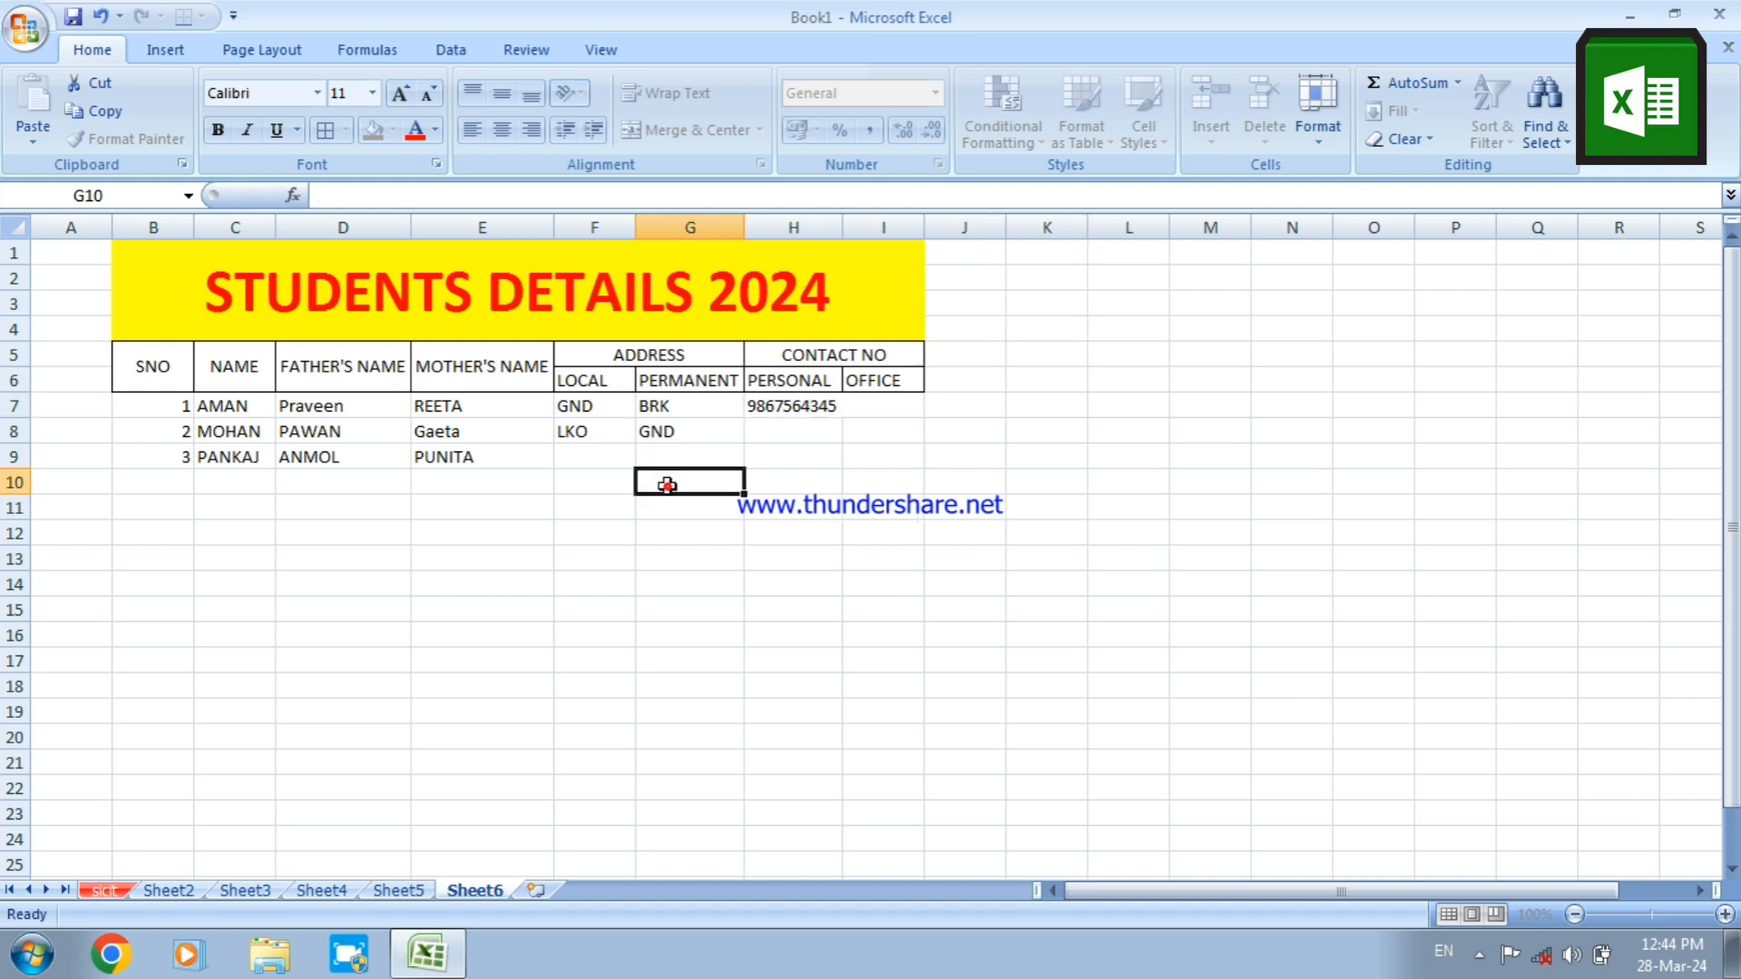
Enter the first student's office contact number in I7 and auto-fit column I to its contents
{"action": "left_click", "coordinate": [868, 413]}
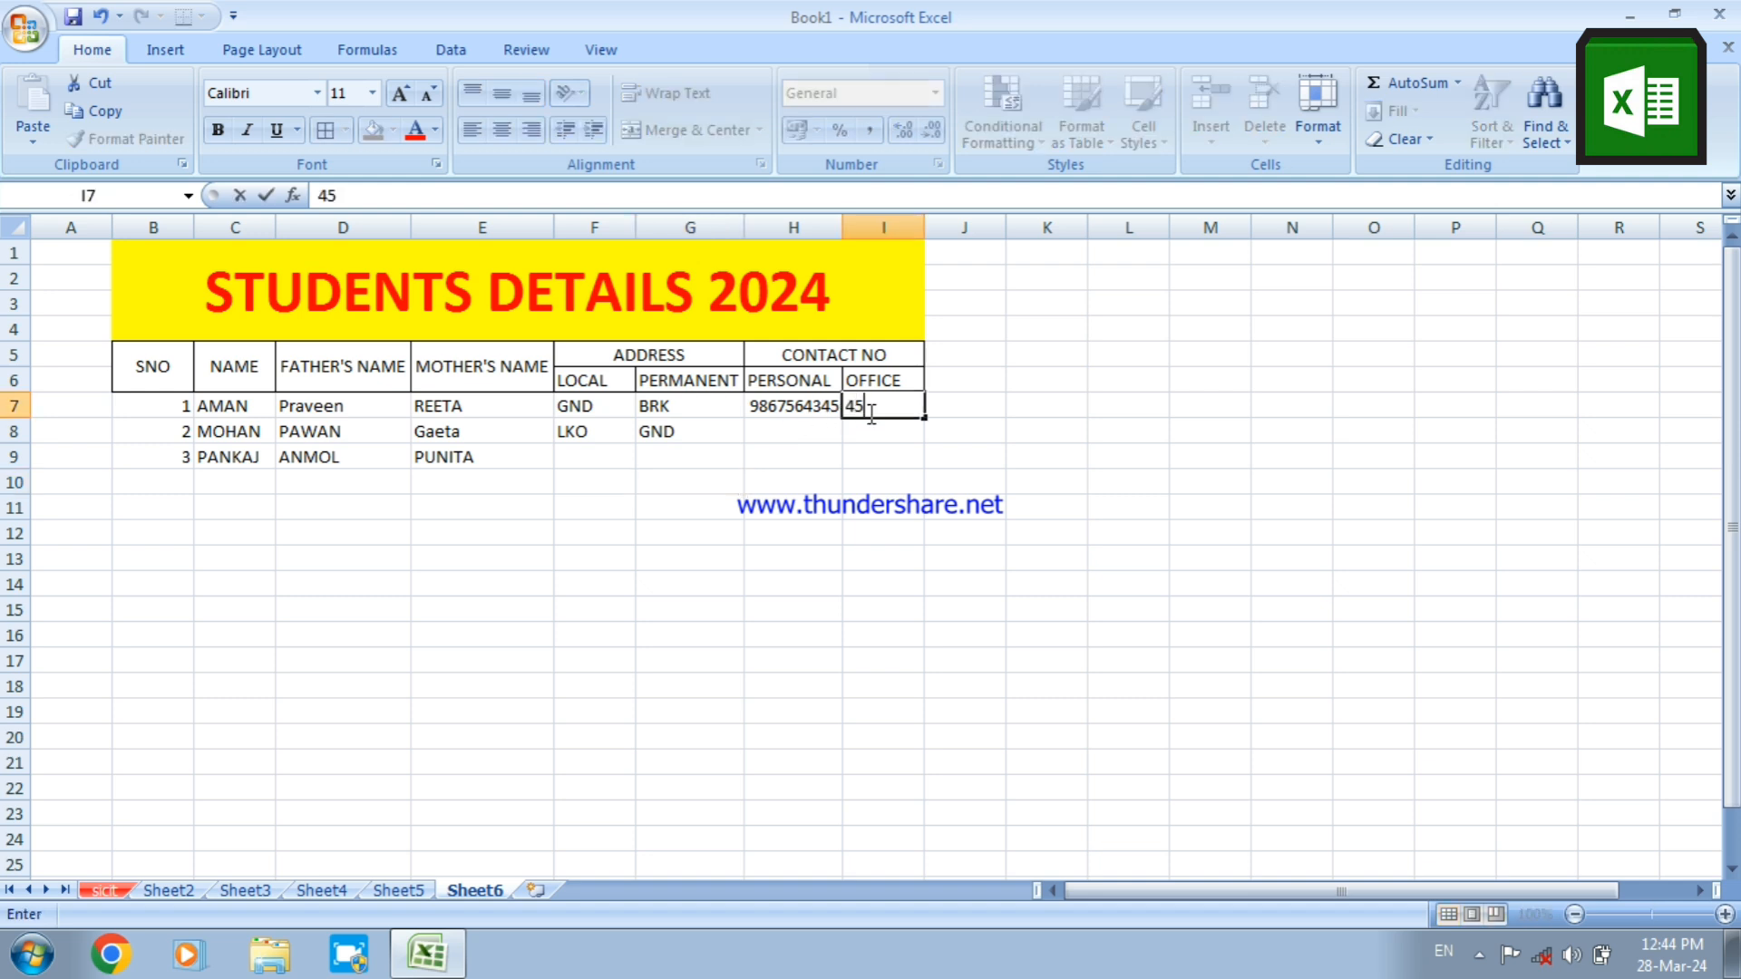
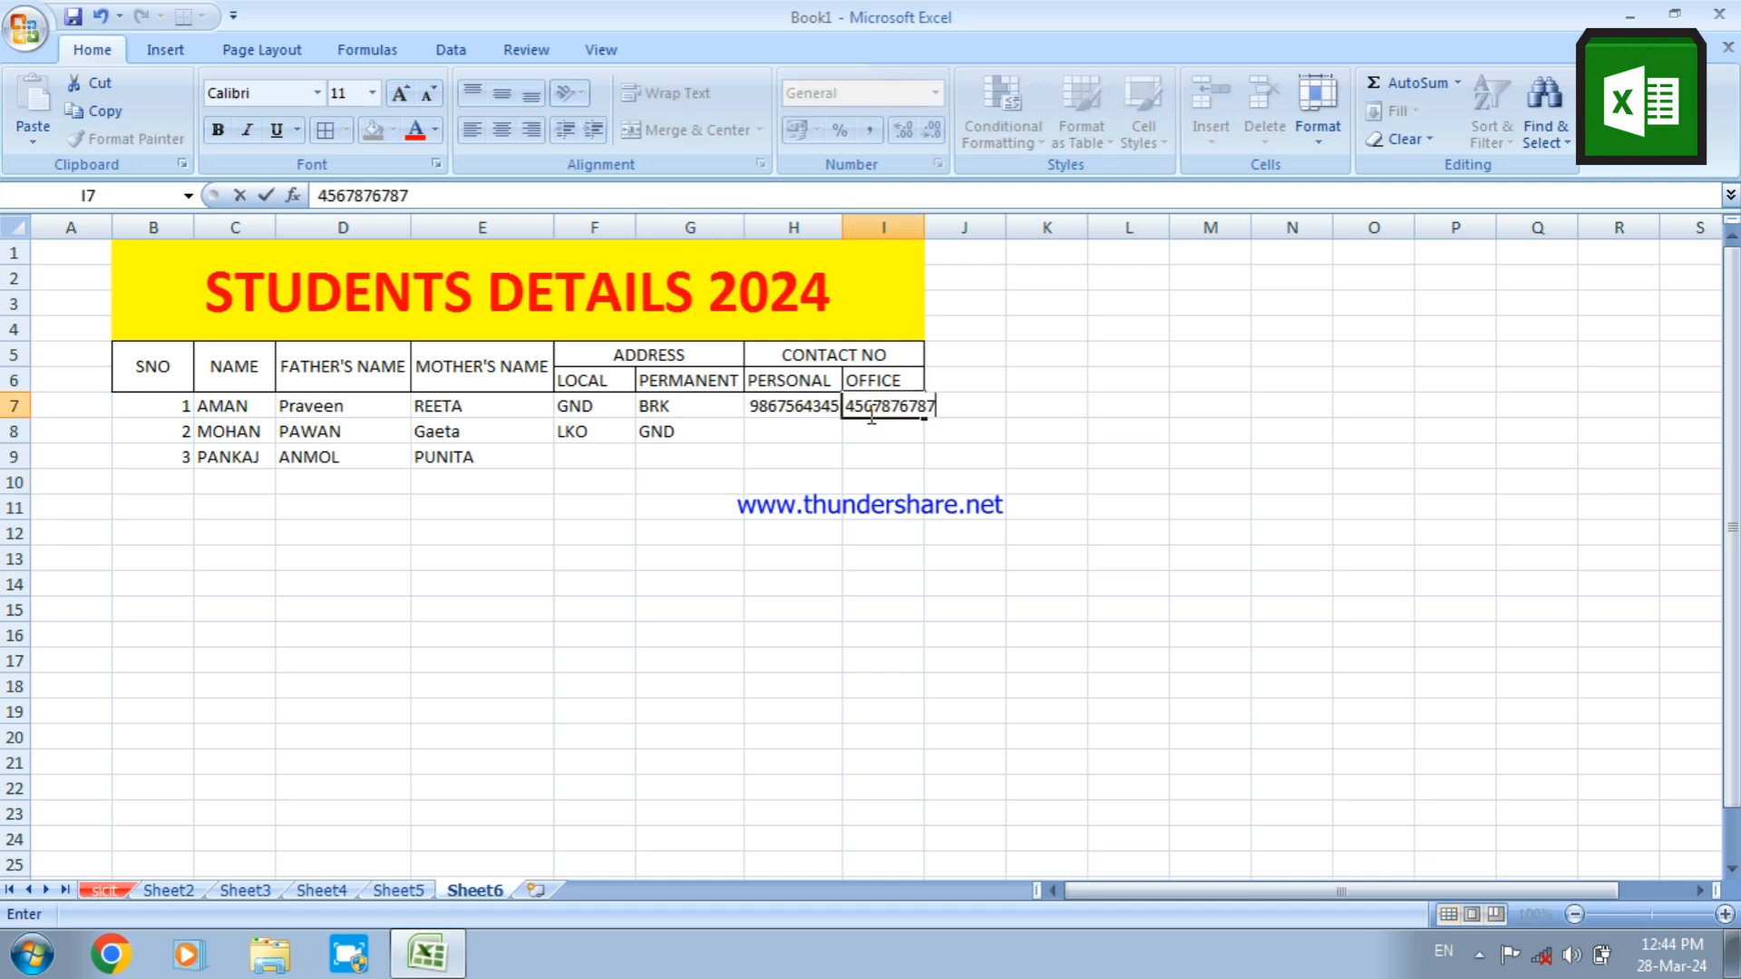
{"action": "double_click", "coordinate": [932, 228]}
{"action": "left_click", "coordinate": [921, 227]}
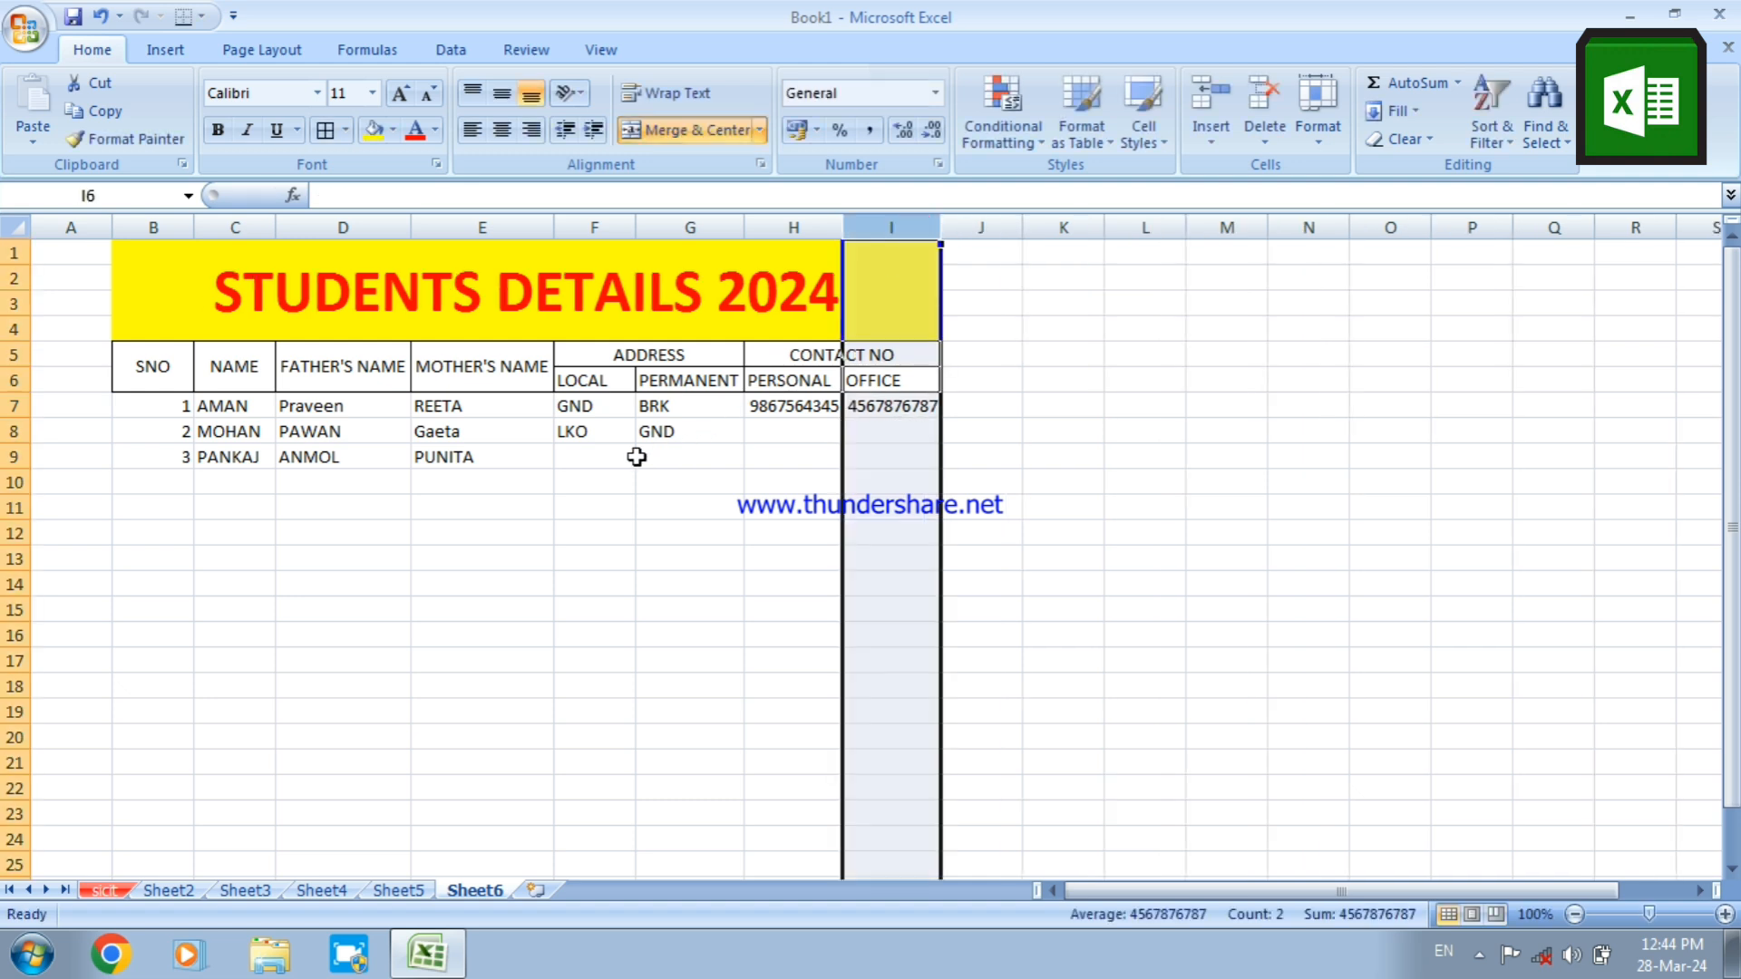
Enter the second and third students' personal contact numbers in H8:H9 under PERSONAL
{"action": "left_click", "coordinate": [767, 432]}
{"action": "type", "text": "5"}
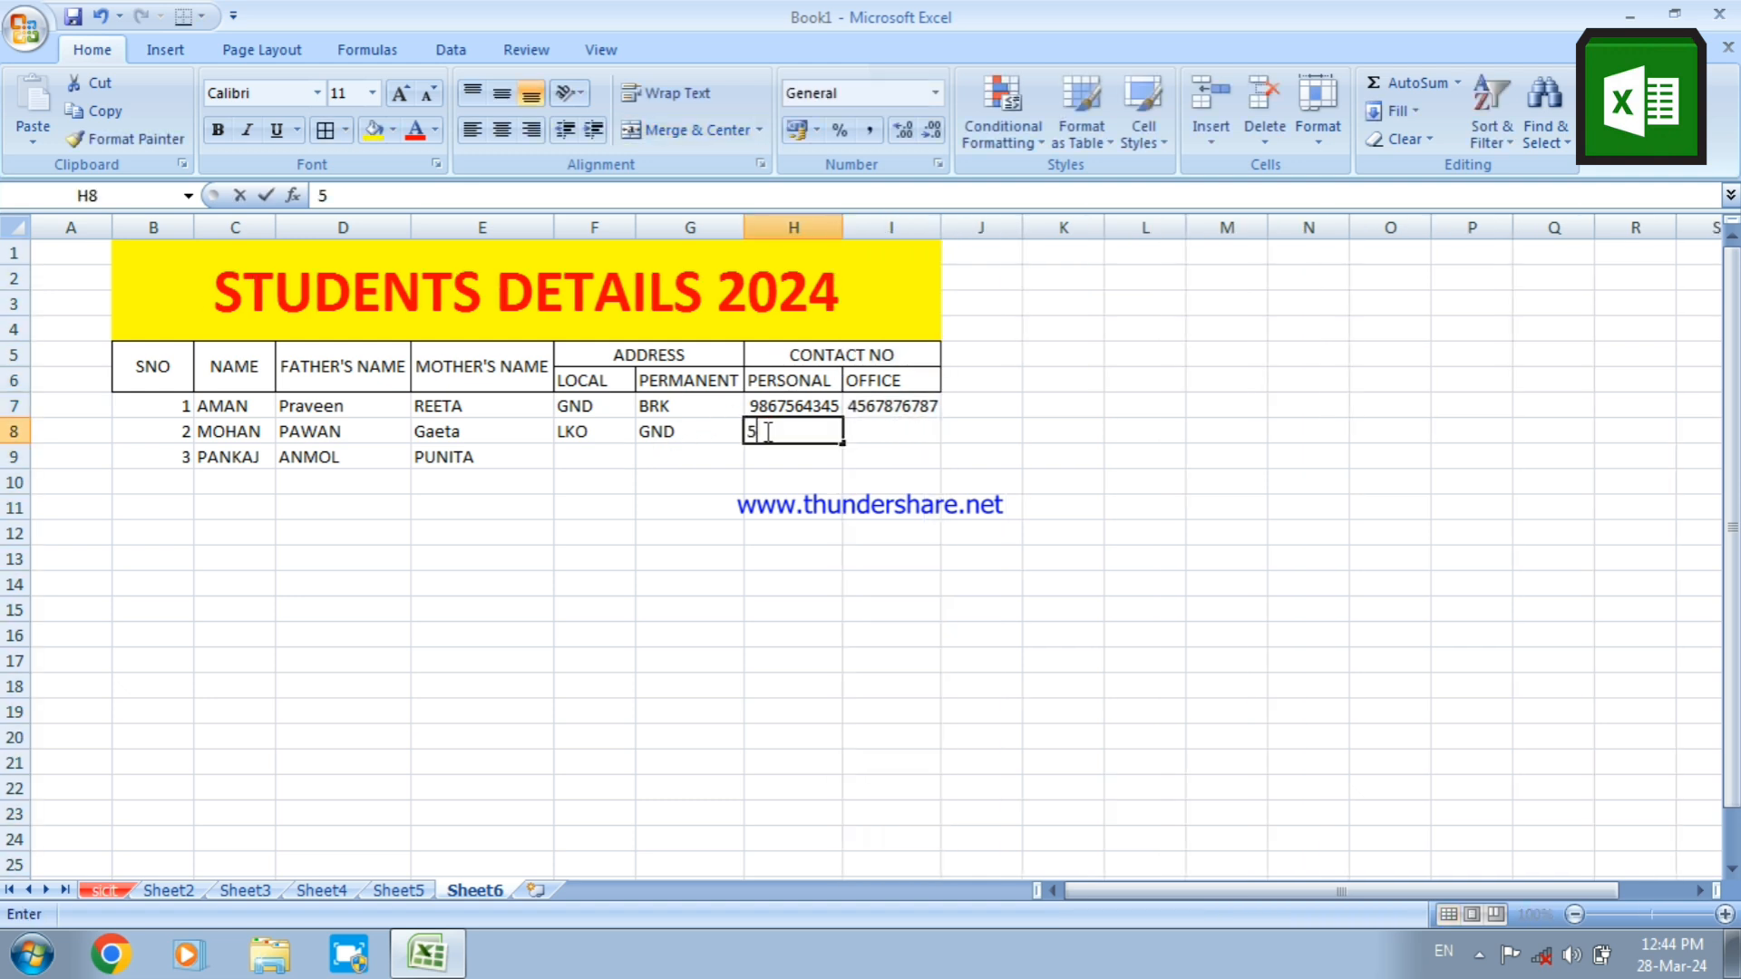
{"action": "type", "text": "67876"}
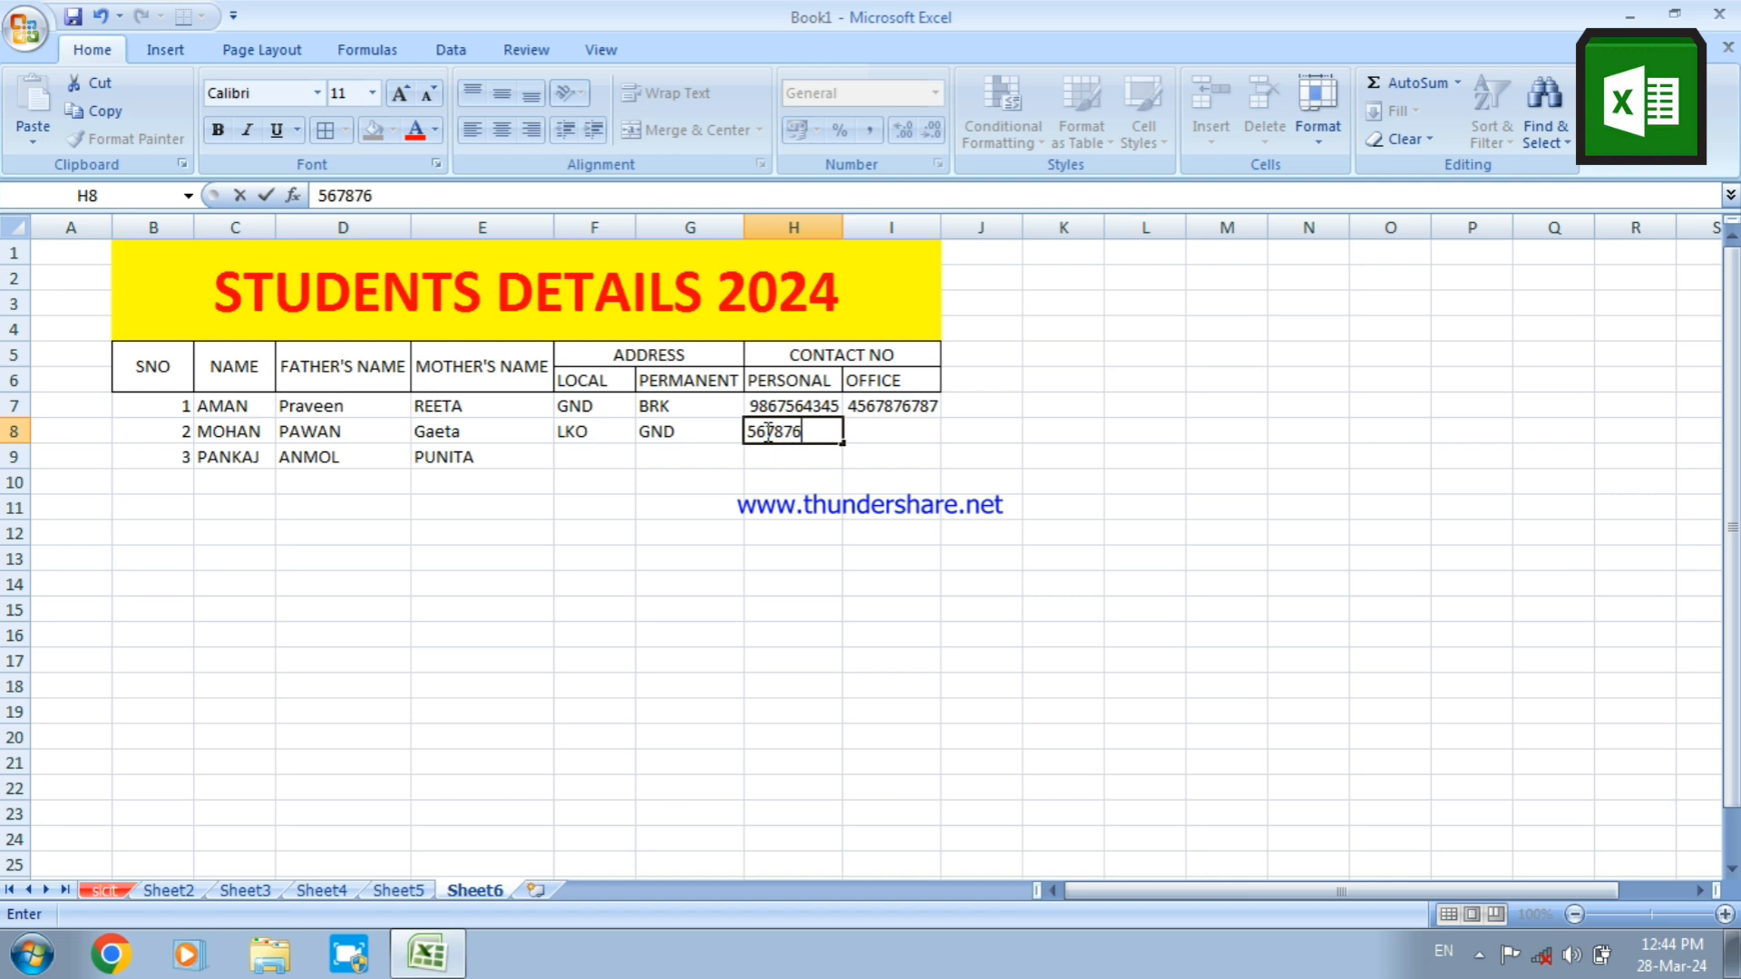
{"action": "type", "text": "545"}
{"action": "key", "text": "Return"}
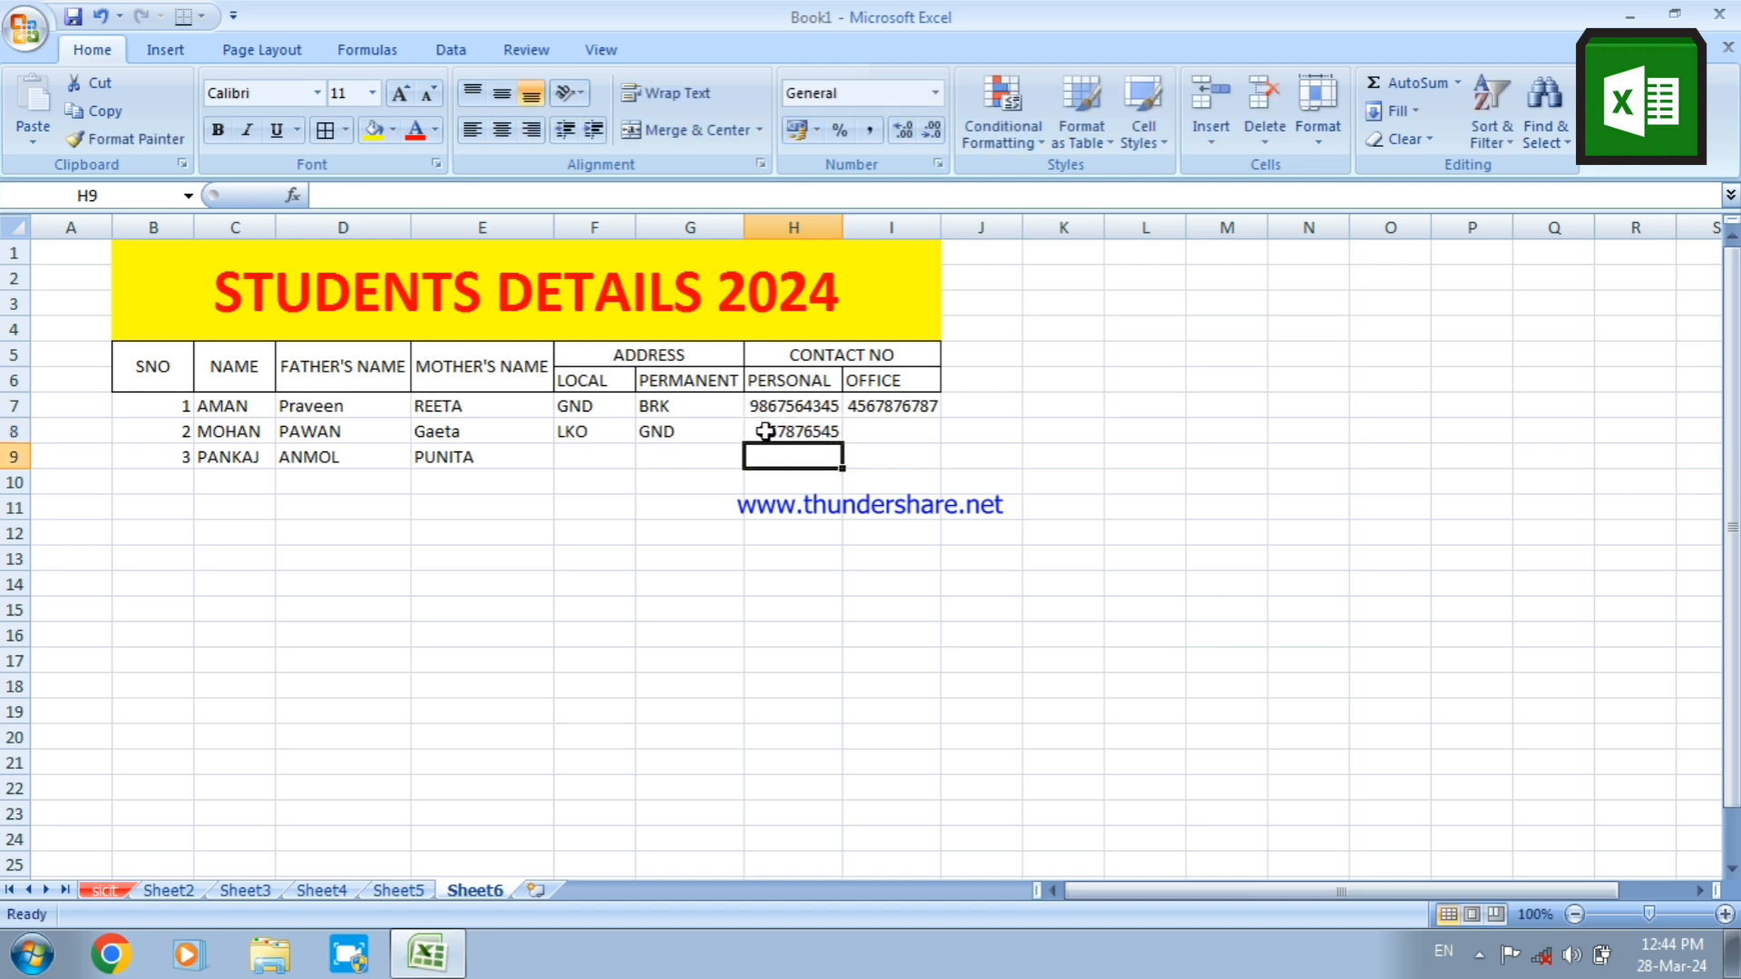
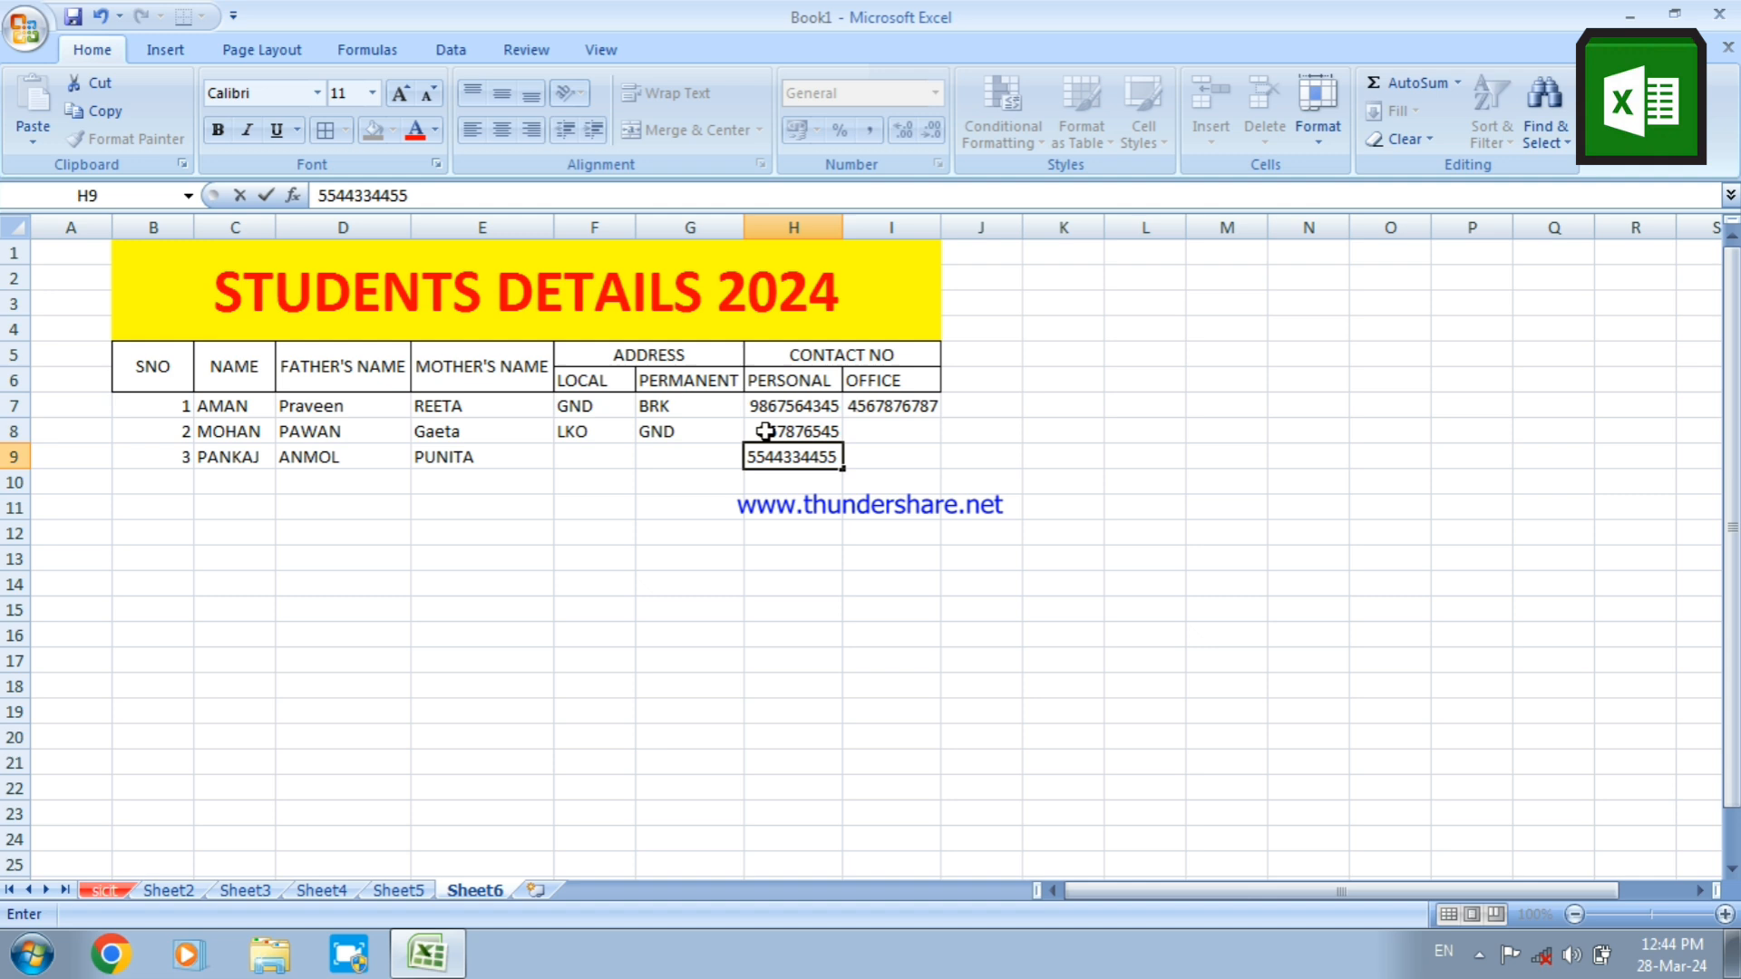
Enter the second and third students' office contact numbers in I8:I9 under OFFICE
{"action": "left_click", "coordinate": [919, 431]}
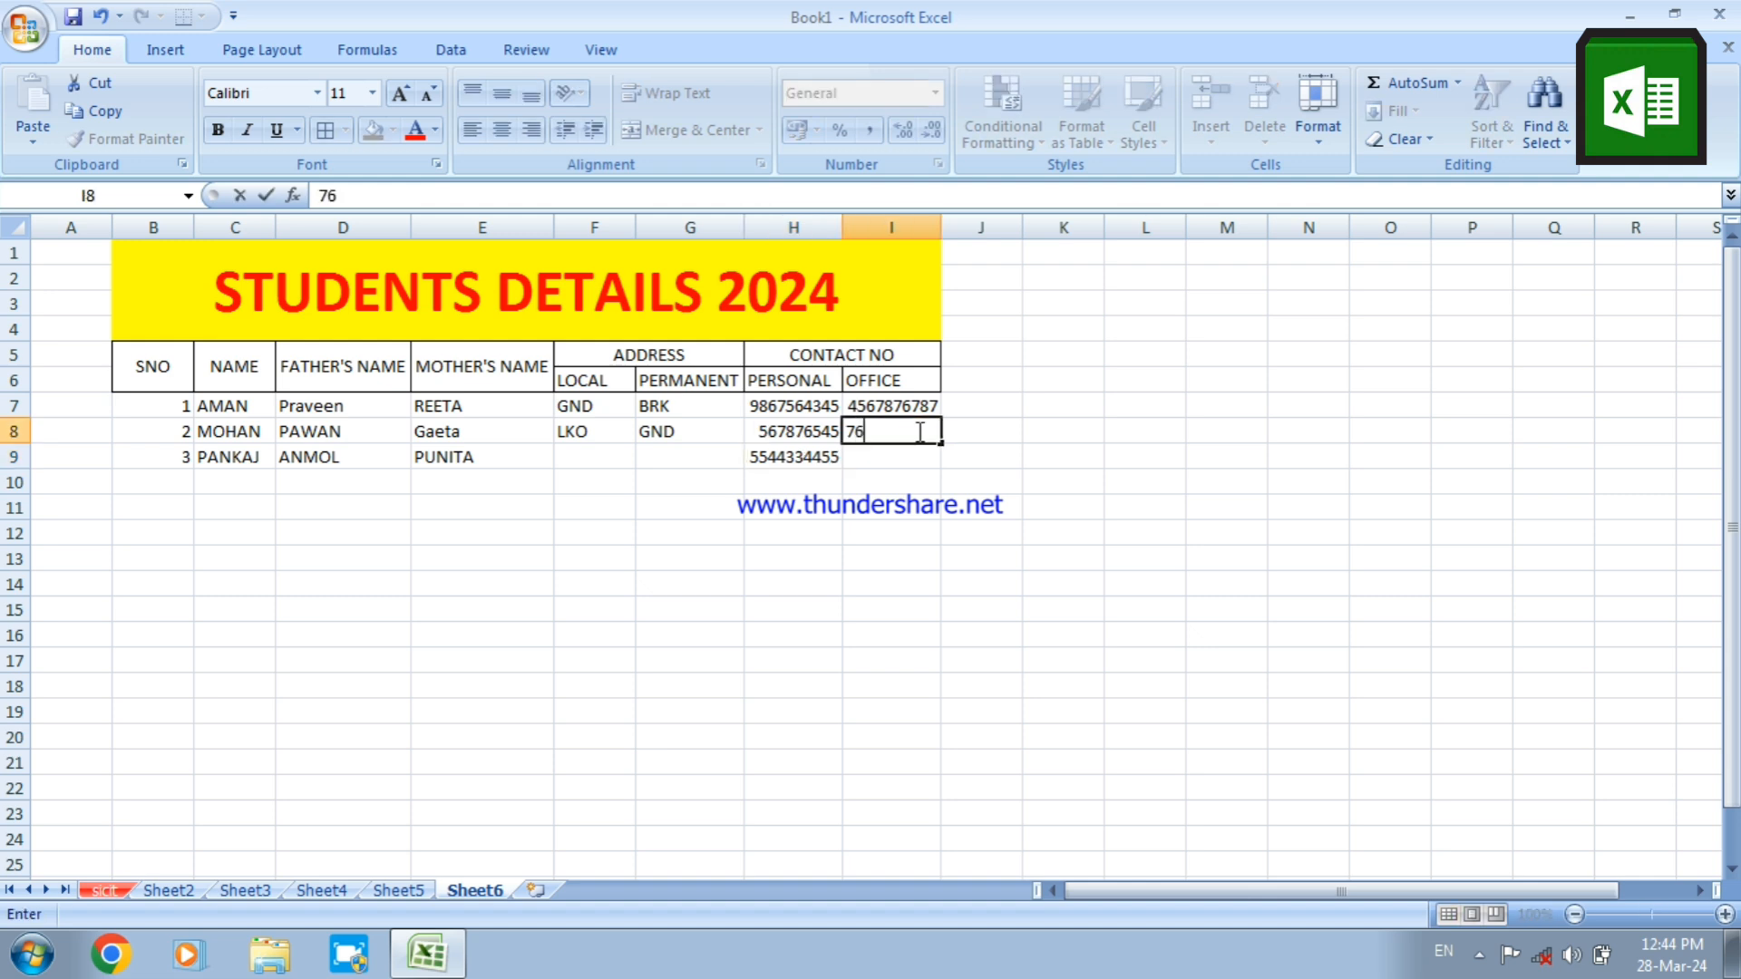
{"action": "left_click_drag", "start_coordinate": [873, 559], "coordinate": [876, 463]}
{"action": "left_click", "coordinate": [876, 463]}
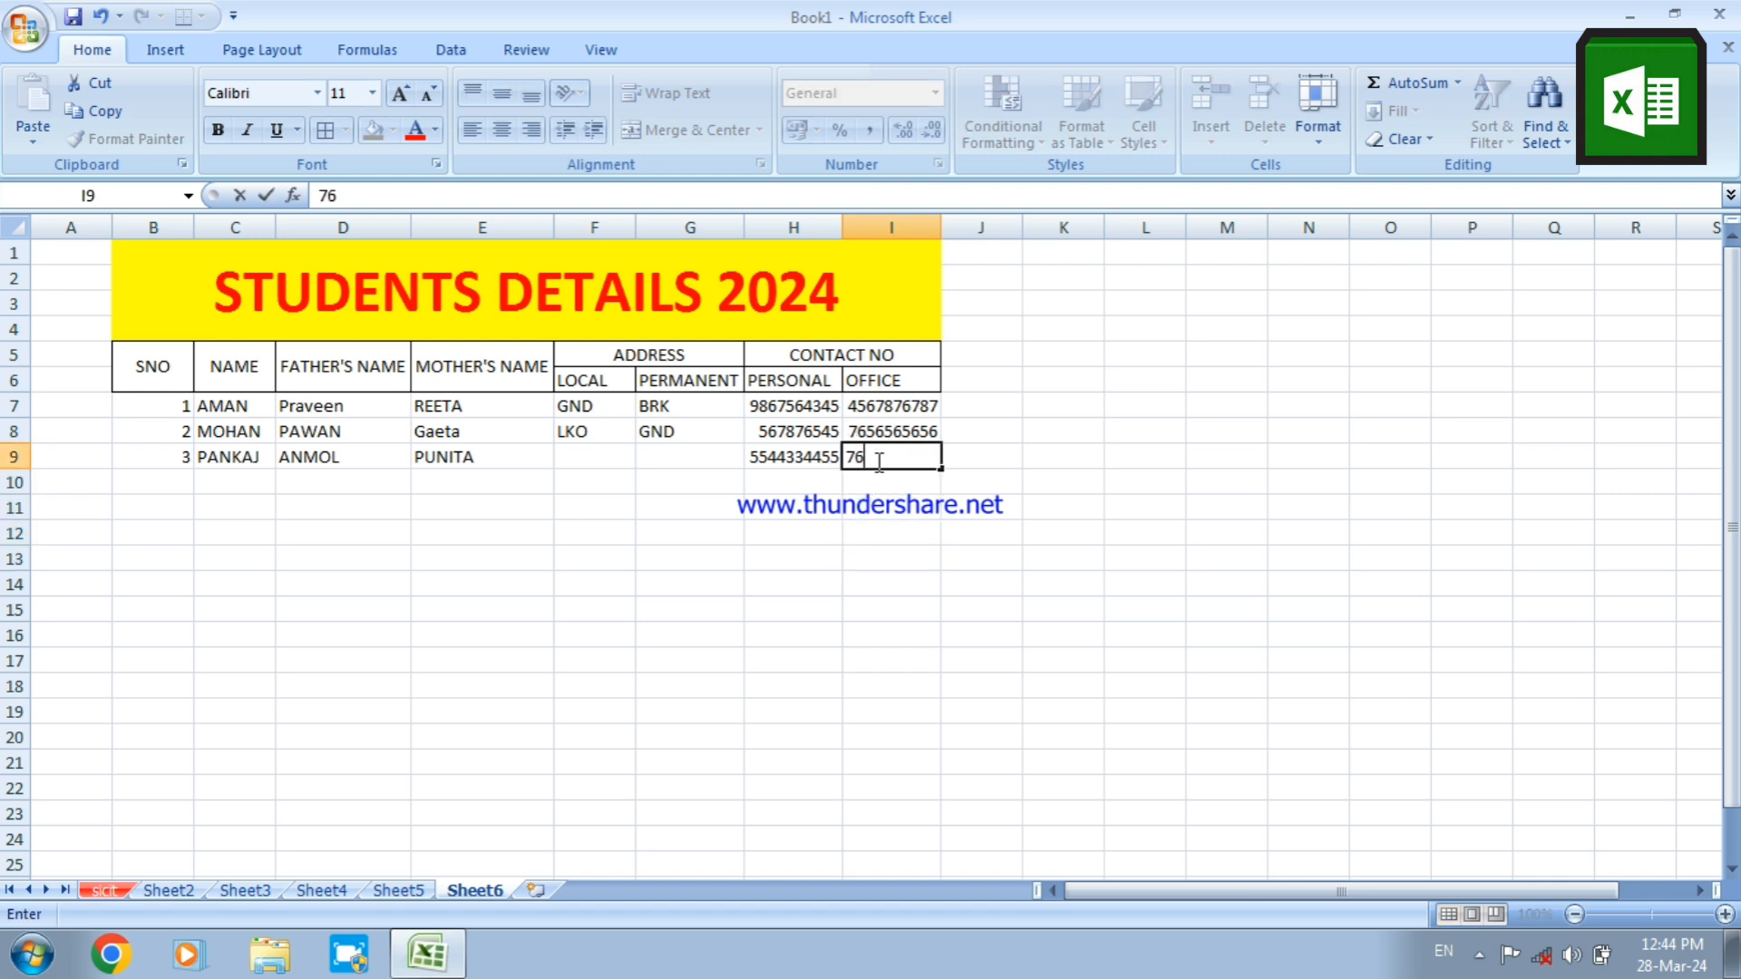
{"action": "left_click", "coordinate": [832, 532]}
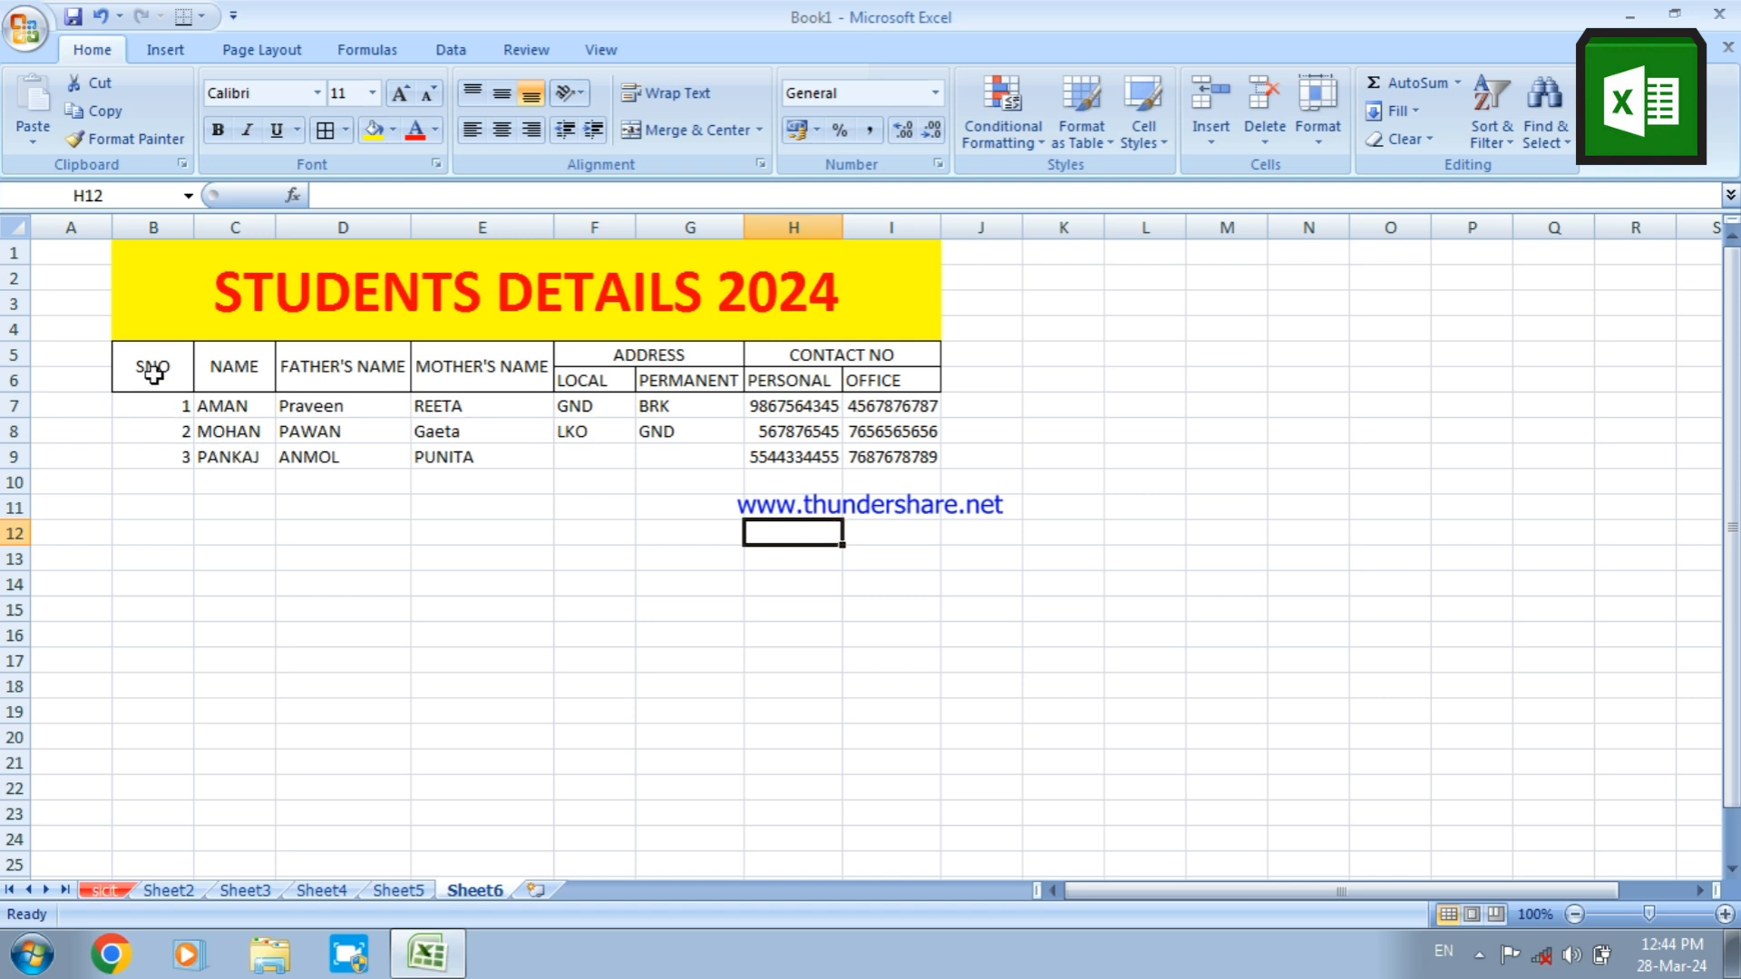
Apply all borders to the table range B5:I11, covering the headings, the student records and two blank rows
{"action": "left_click_drag", "start_coordinate": [153, 371], "coordinate": [844, 498]}
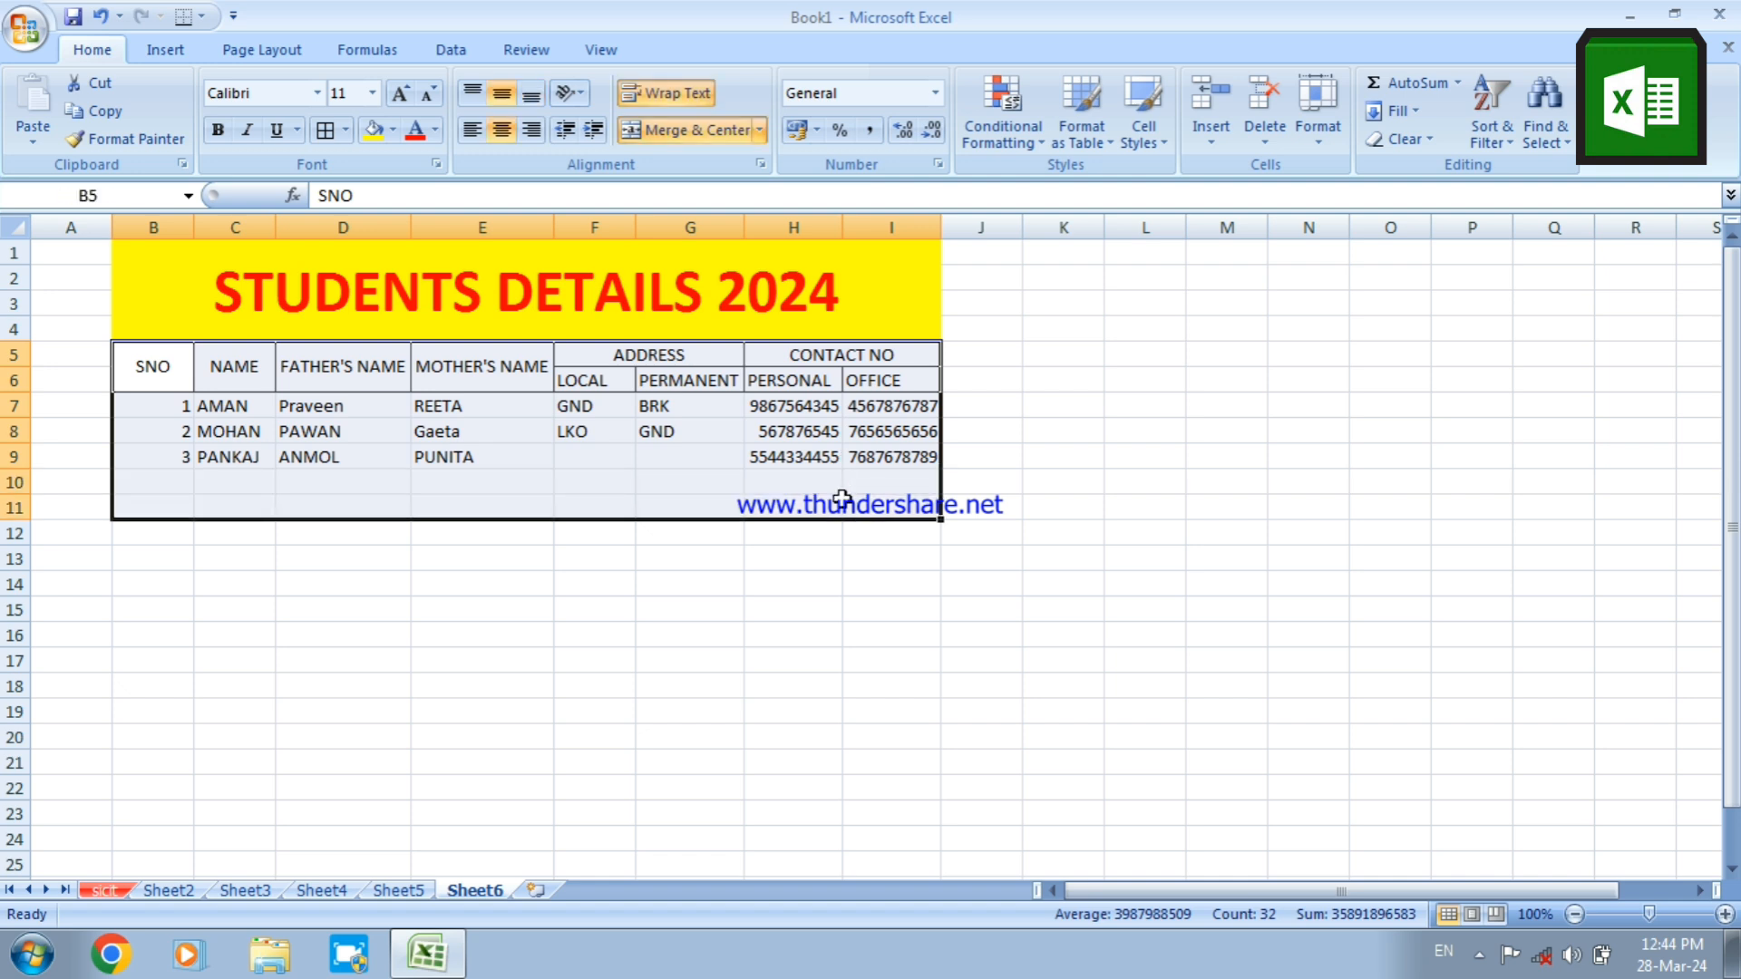
{"action": "left_click", "coordinate": [324, 131]}
{"action": "left_click", "coordinate": [405, 570]}
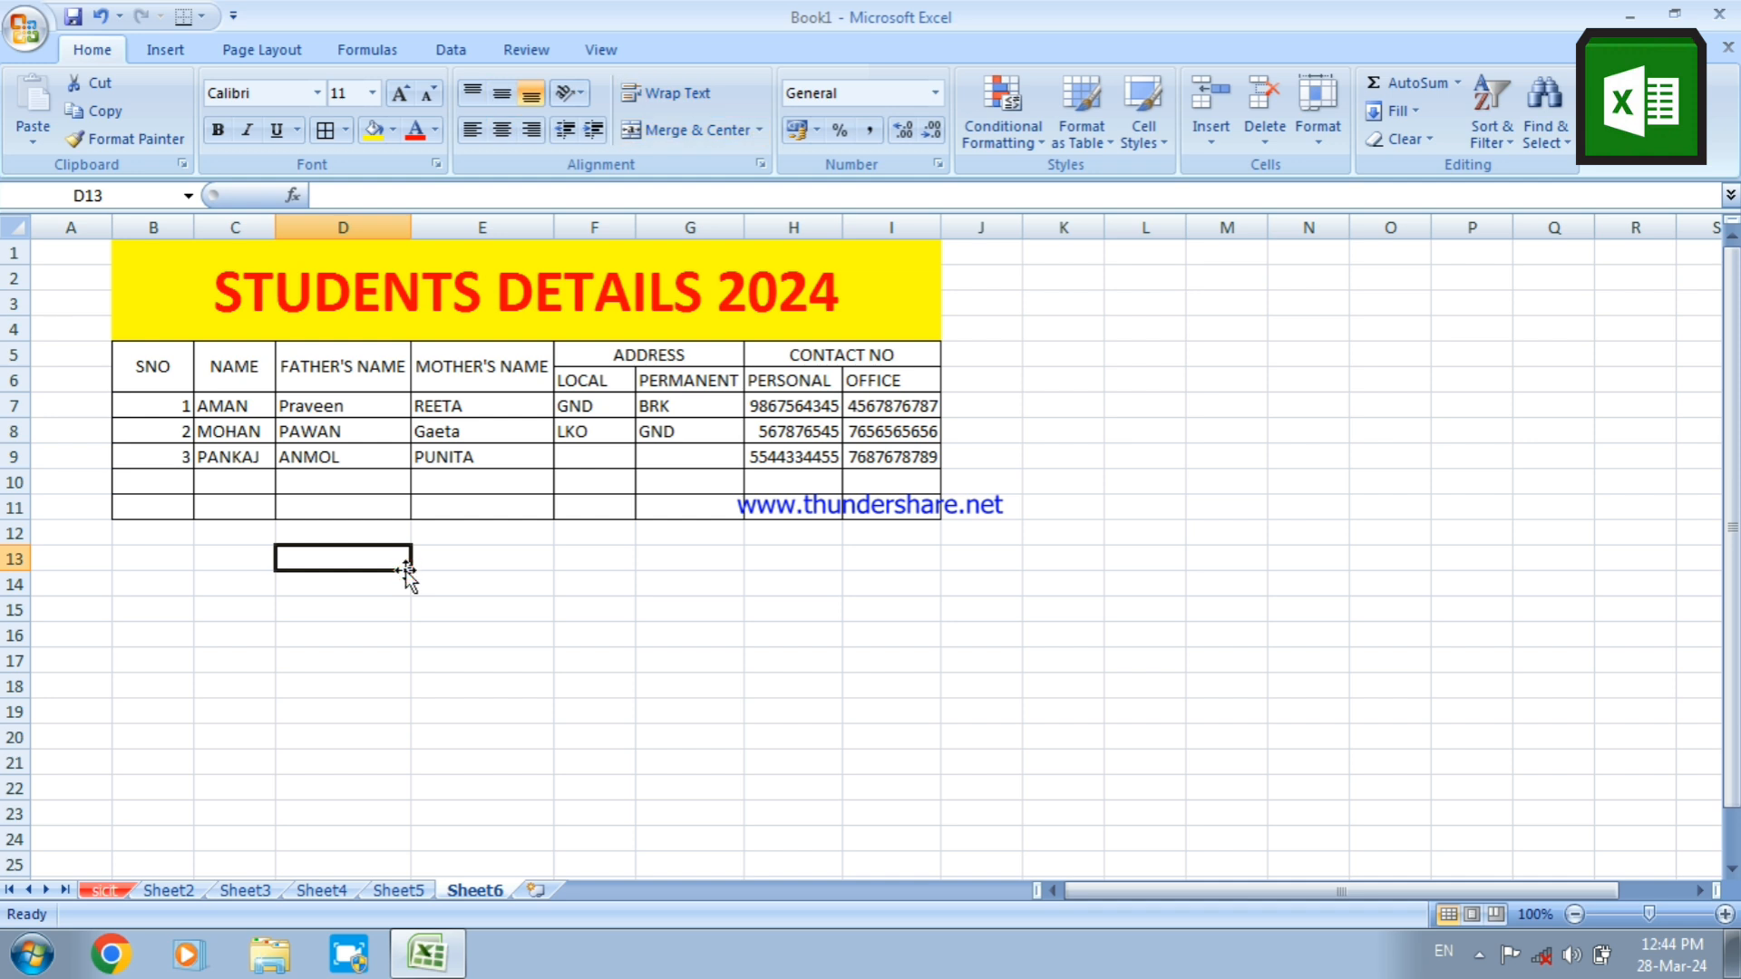
Continue the serial numbers under SNO with 4, 5 and 6 in B10:B12
{"action": "left_click", "coordinate": [167, 479]}
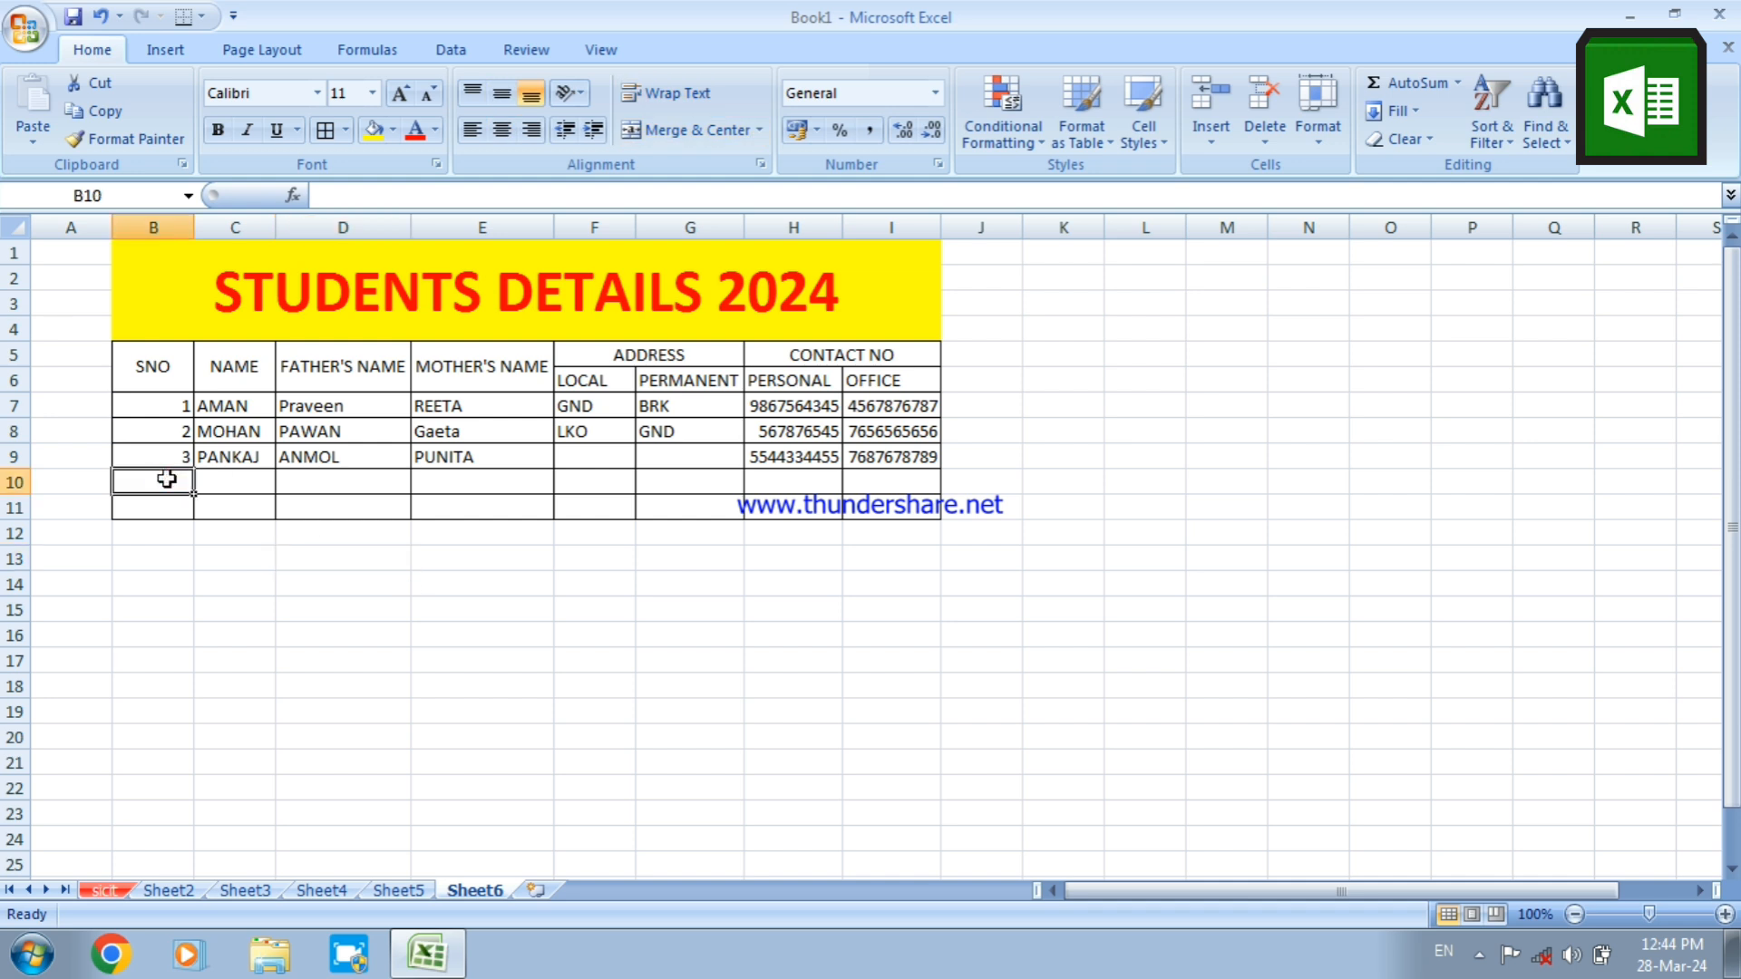
{"action": "type", "text": "4"}
{"action": "key", "text": "Return"}
{"action": "type", "text": "5"}
{"action": "key", "text": "Return"}
{"action": "type", "text": "6"}
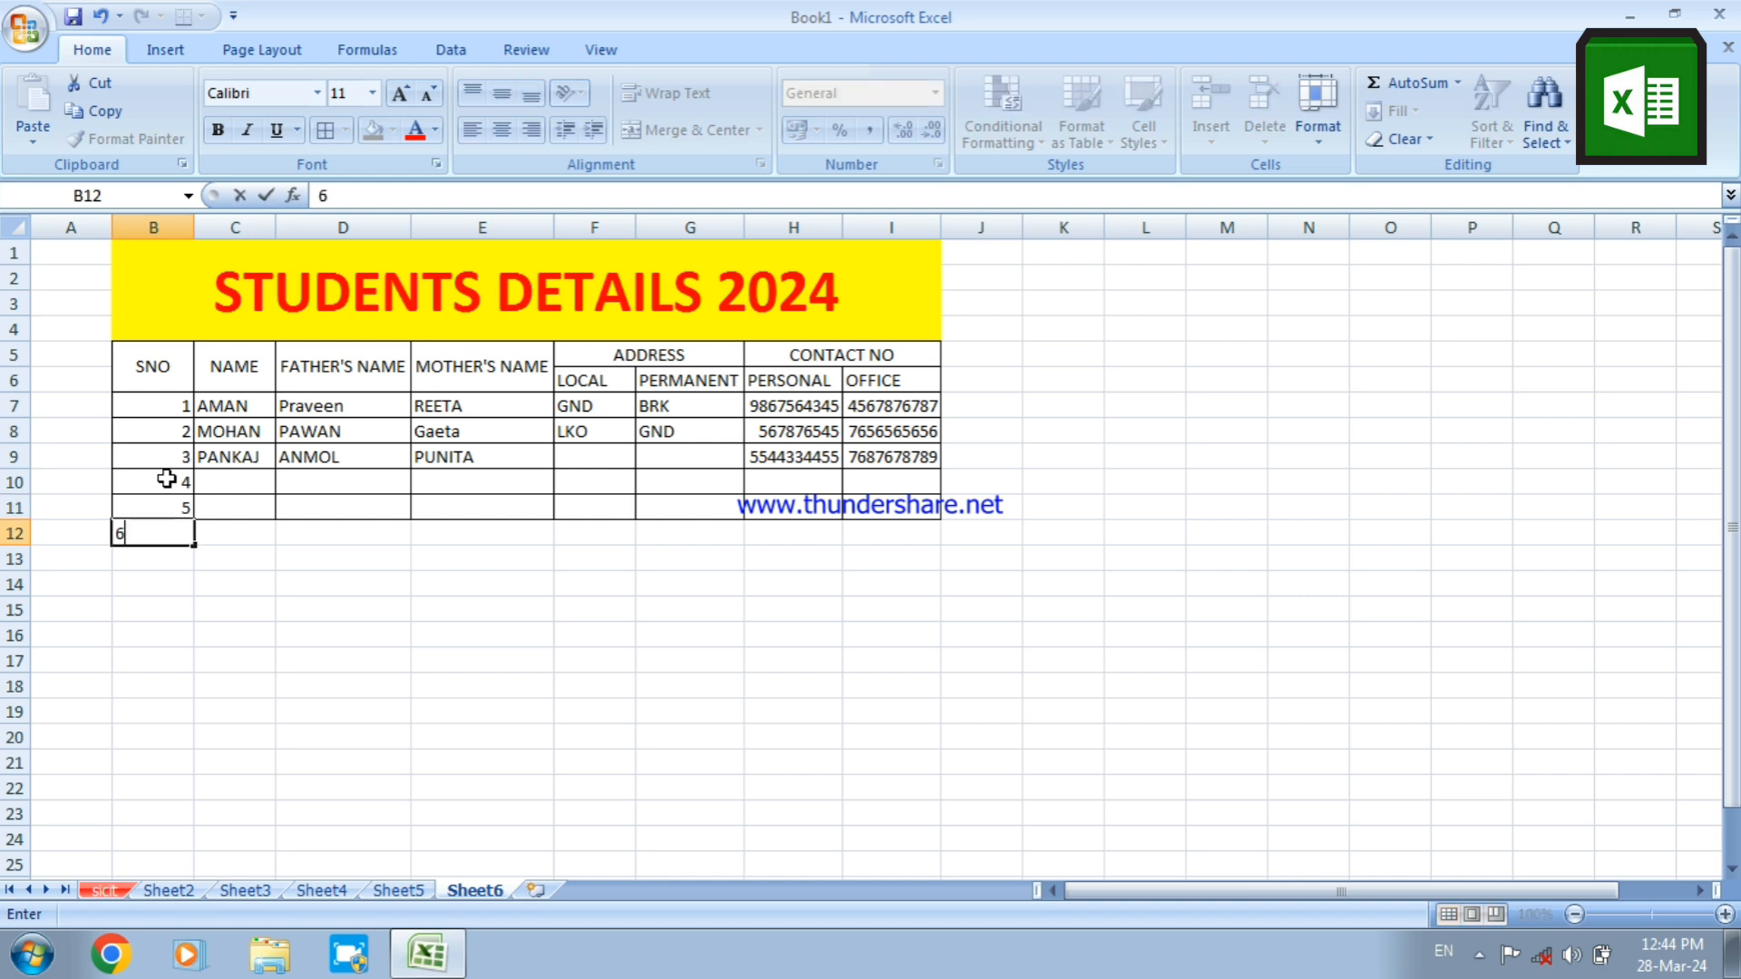
{"action": "key", "text": "Return"}
Fill in the first names of students 4 to 6 in C10:C12 under NAME
{"action": "left_click", "coordinate": [224, 478]}
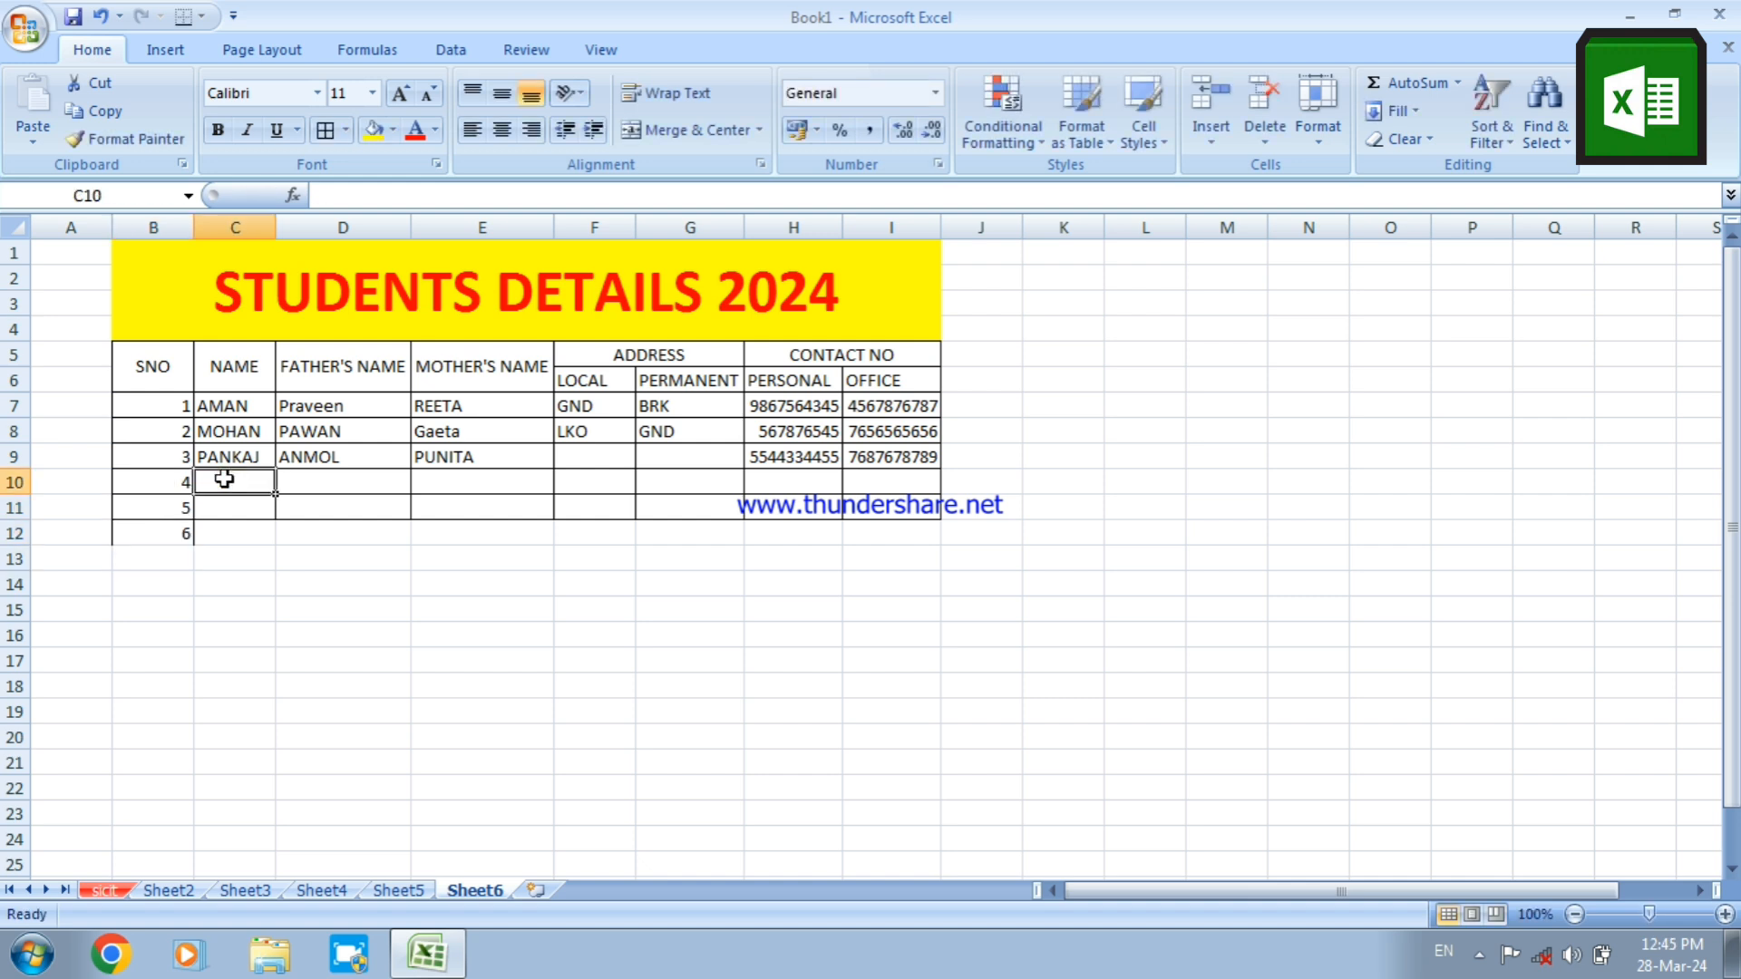
{"action": "type", "text": "ANKUR"}
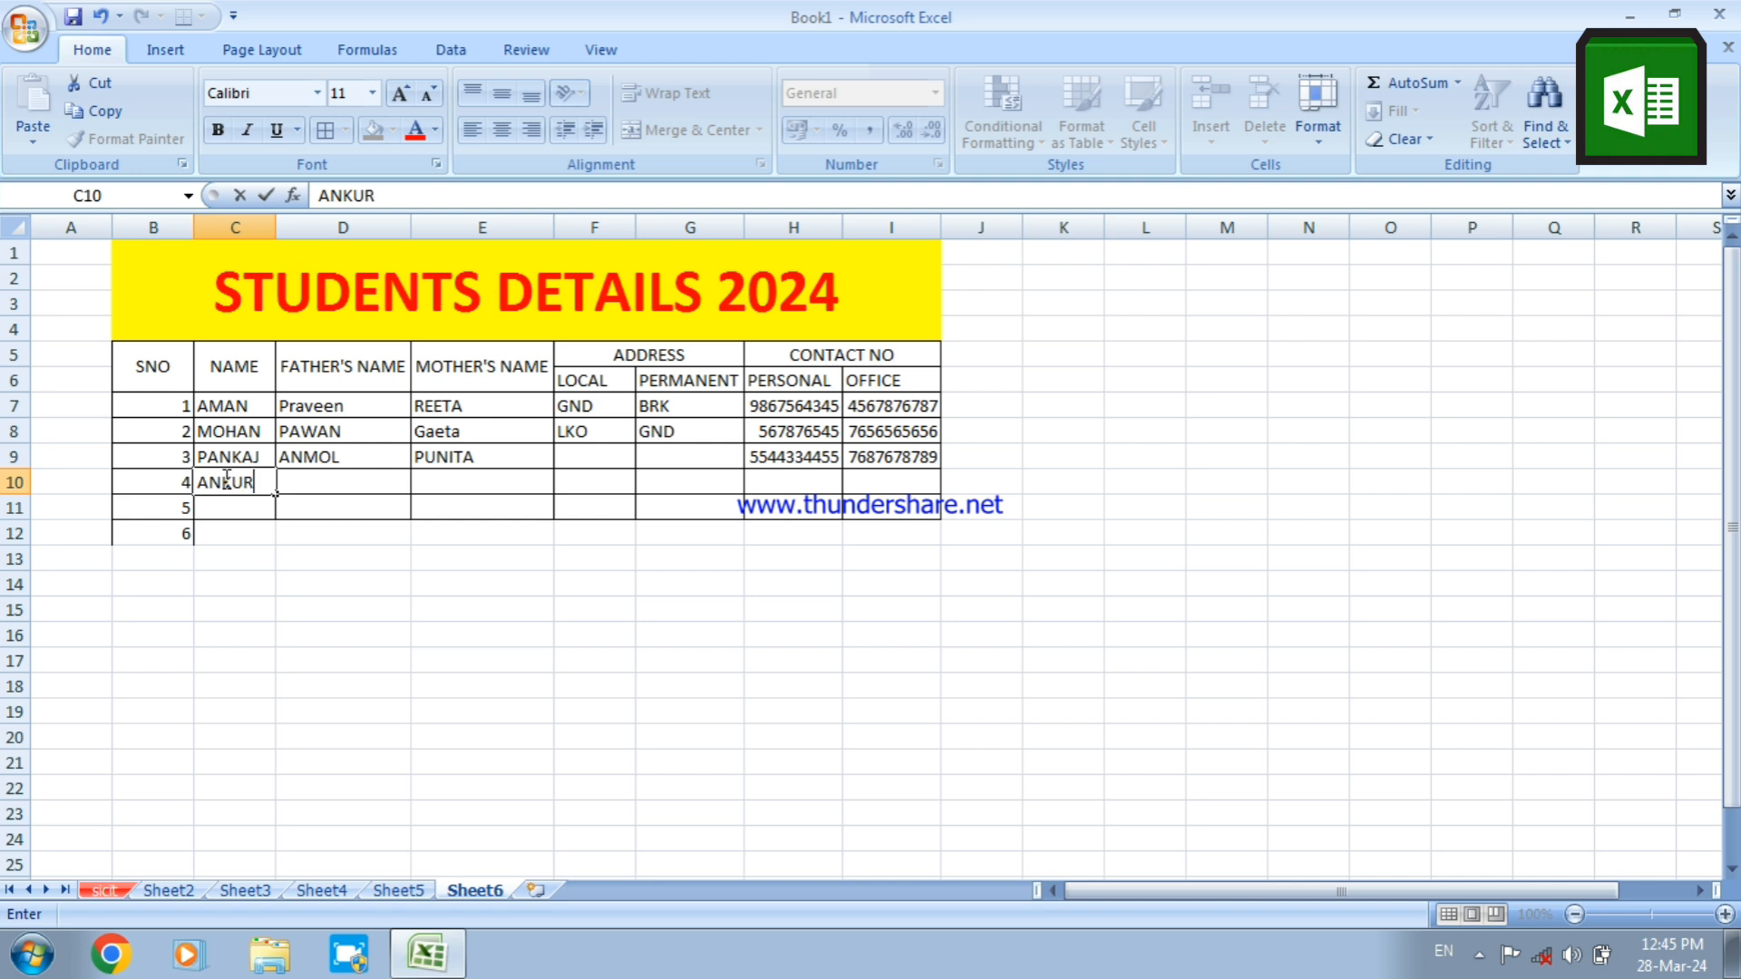
{"action": "key", "text": "Return"}
{"action": "type", "text": "AN"}
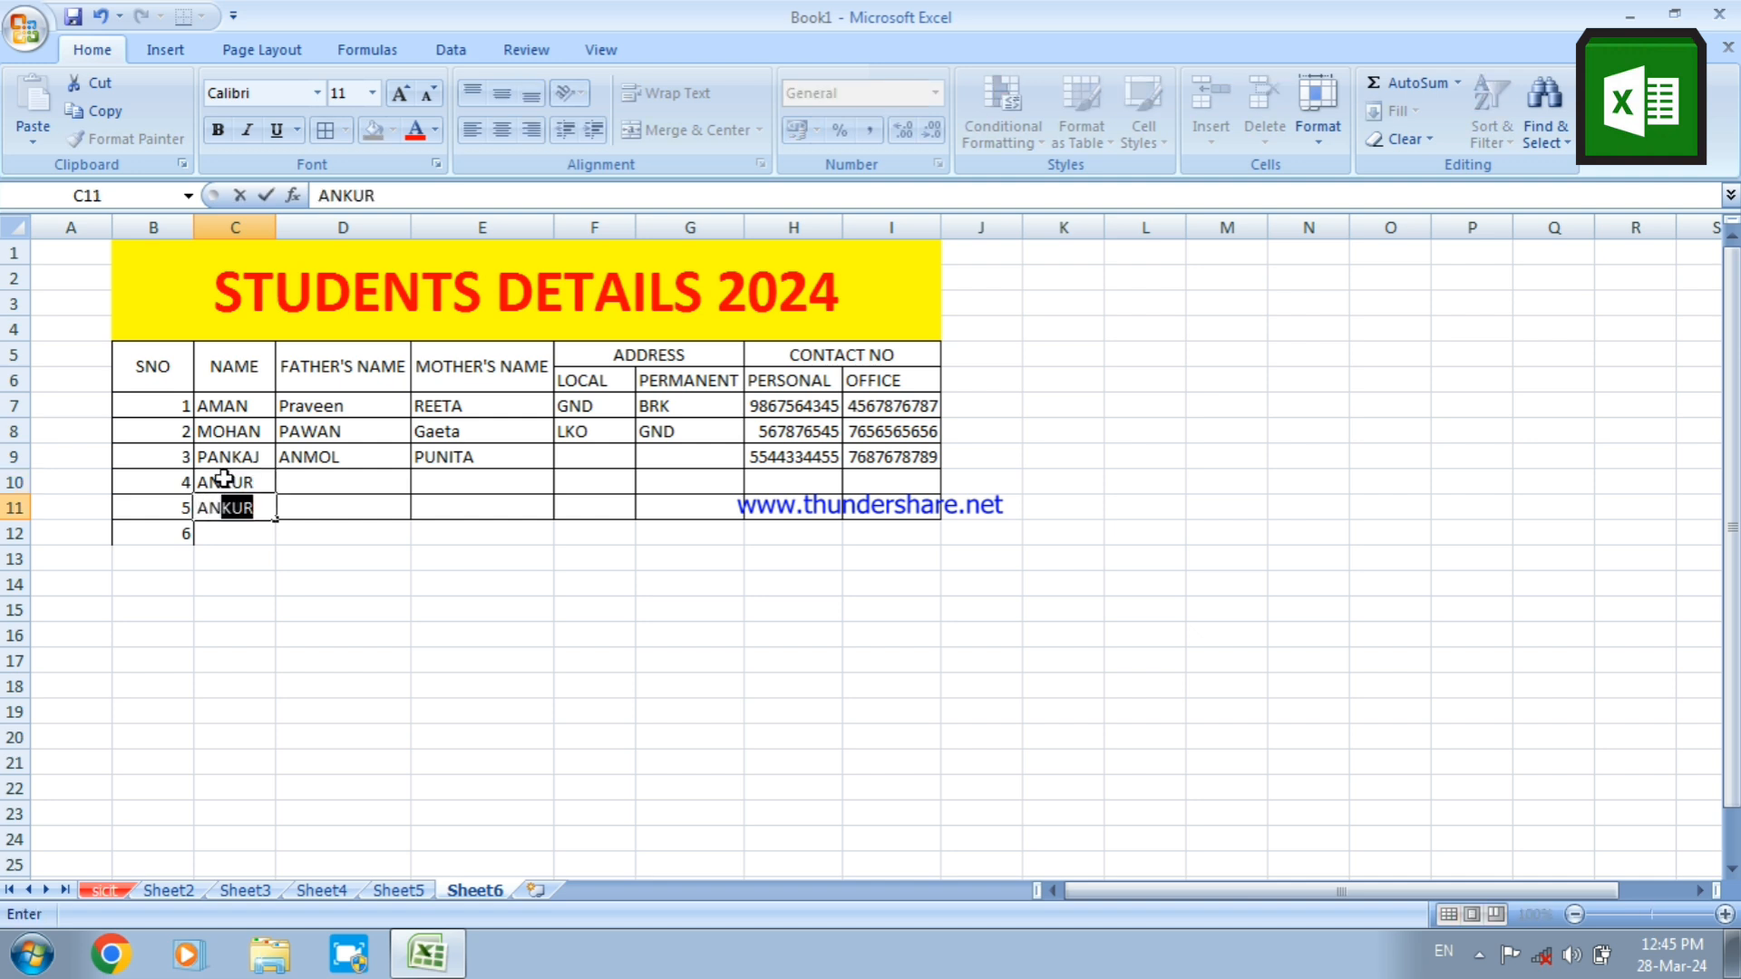
{"action": "type", "text": "OJ"}
{"action": "key", "text": "Return"}
{"action": "type", "text": "KOMAL"}
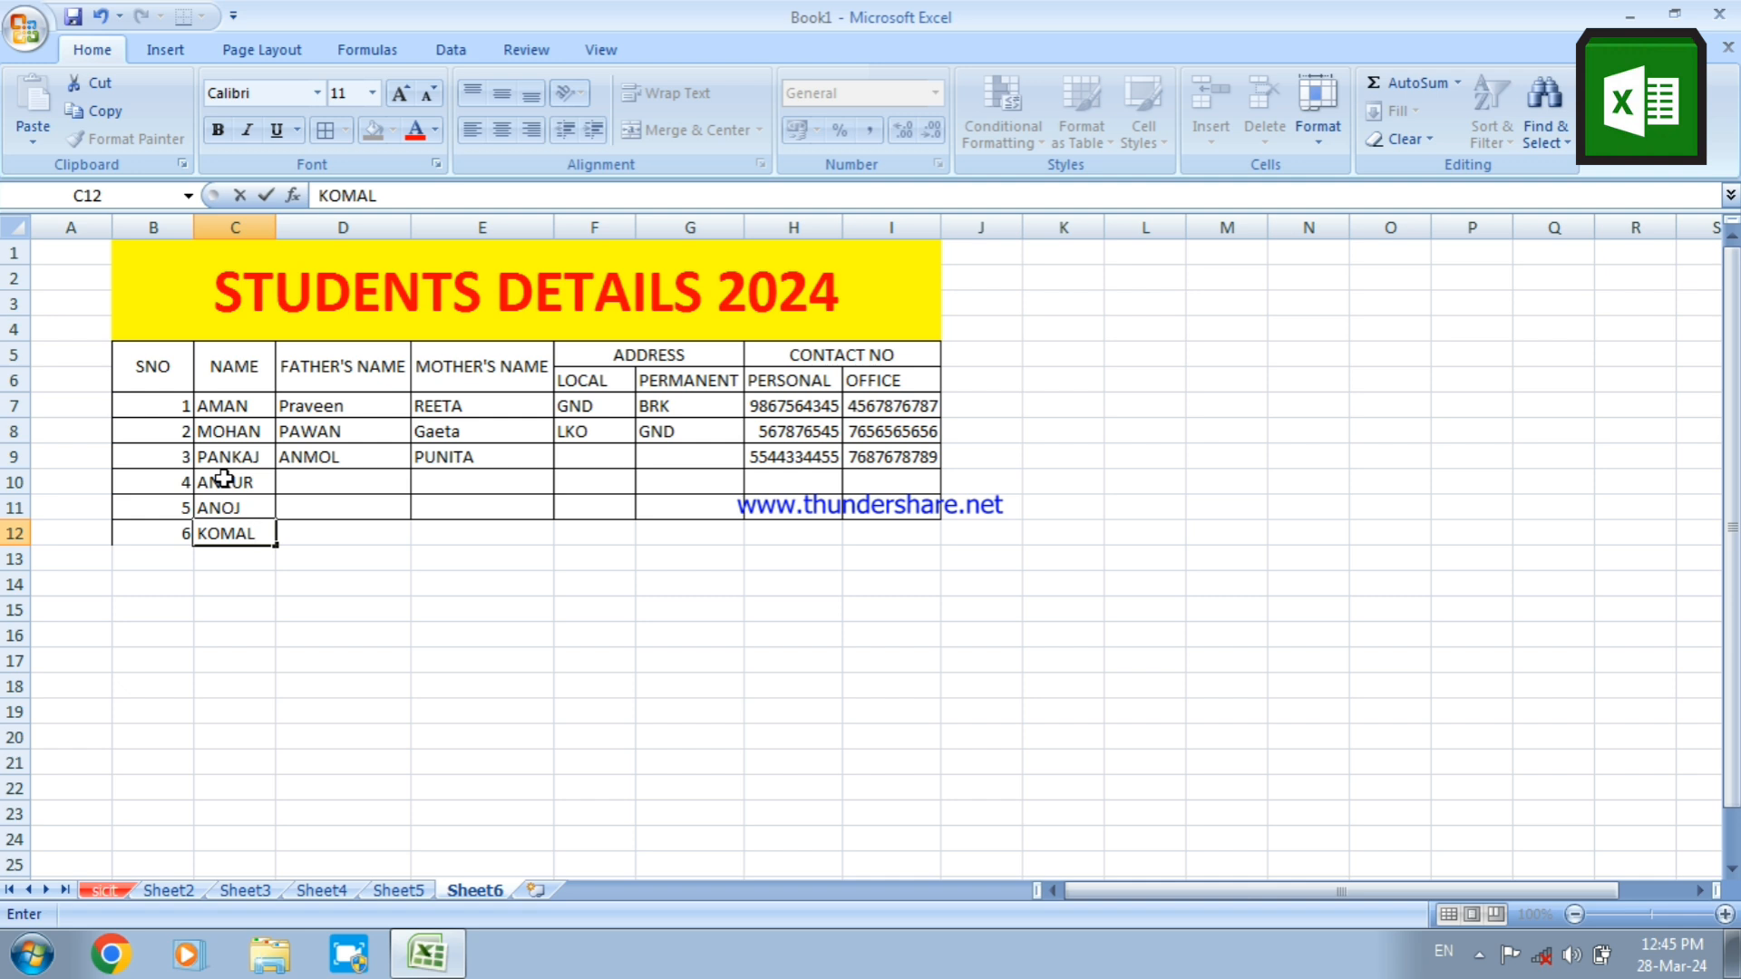
{"action": "key", "text": "Tab"}
Fill in the fathers' first names for students 4 to 6 in D10:D12 under FATHER'S NAME
{"action": "key", "text": "Up"}
{"action": "key", "text": "Up"}
{"action": "key", "text": "Up"}
{"action": "key", "text": "Down"}
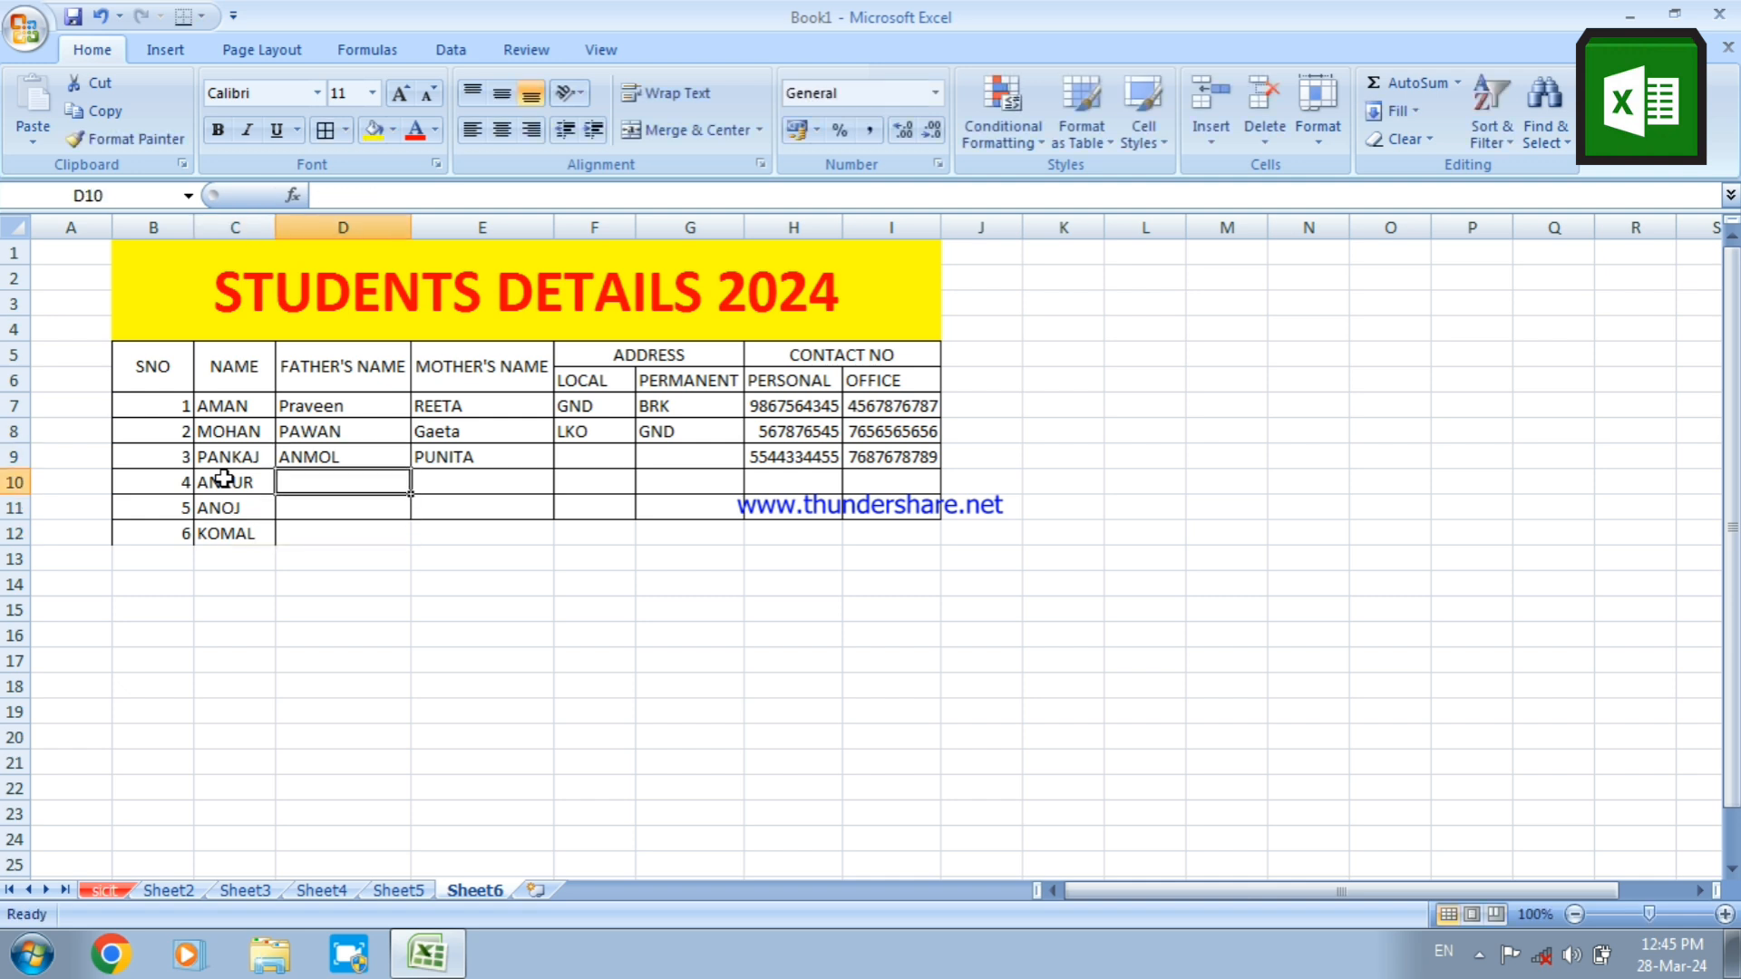
{"action": "type", "text": "O"}
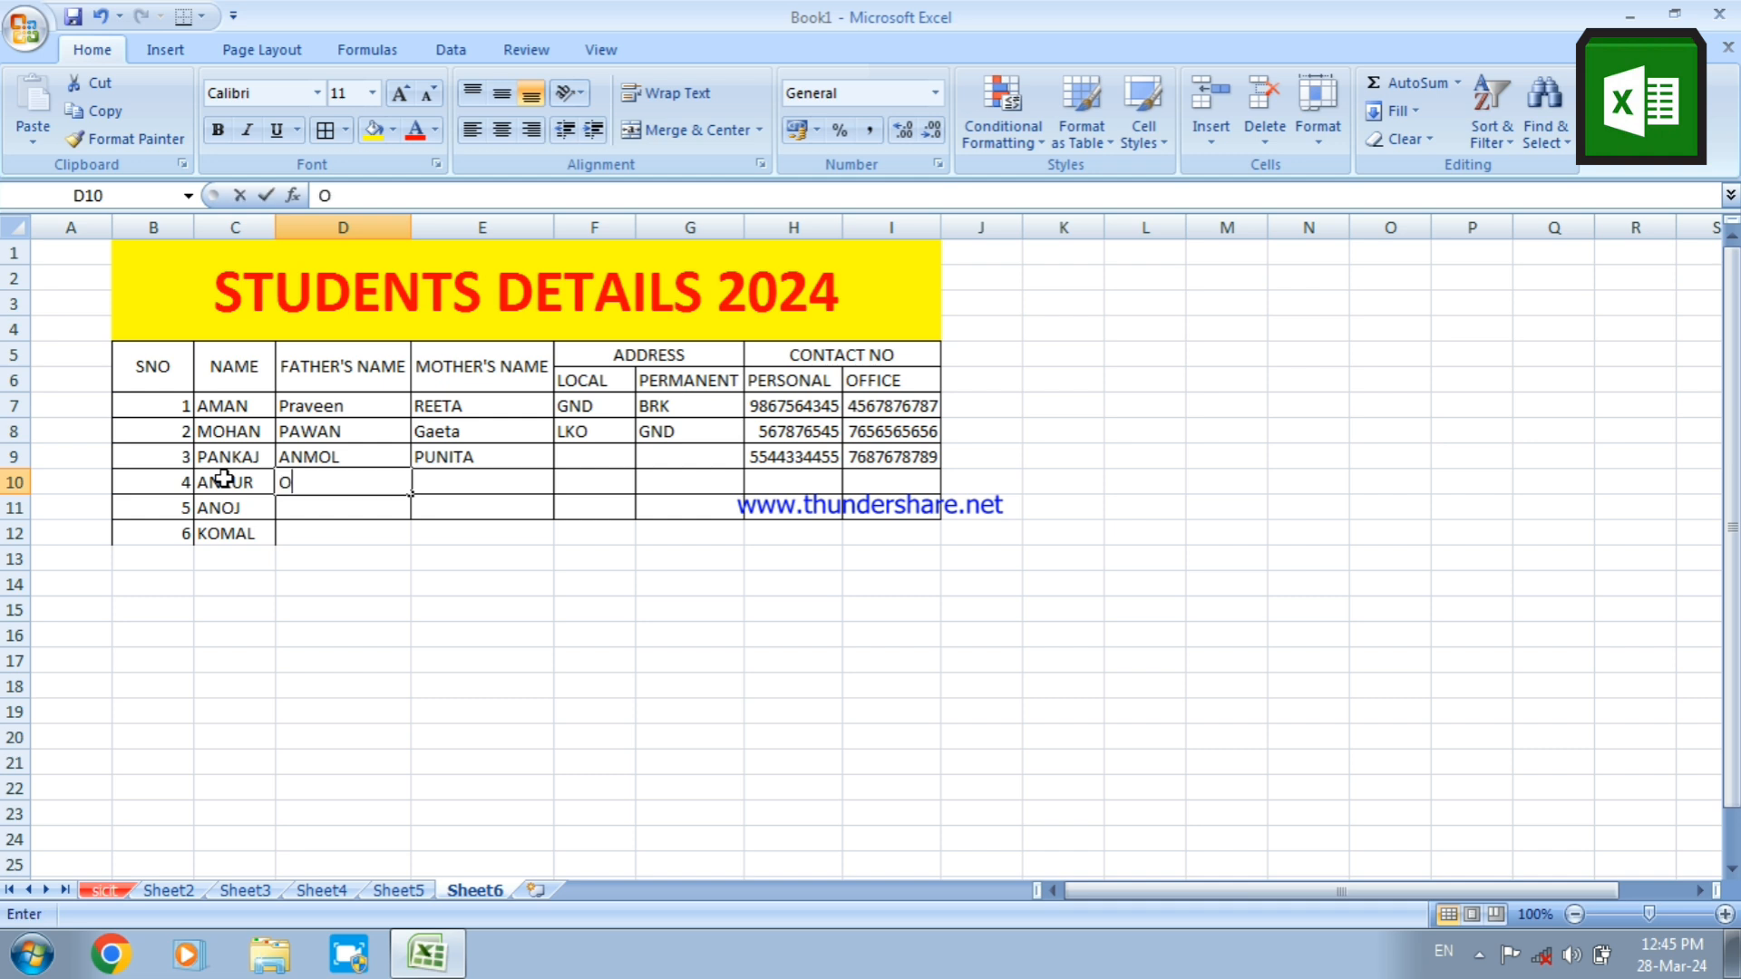
{"action": "type", "text": "MP"}
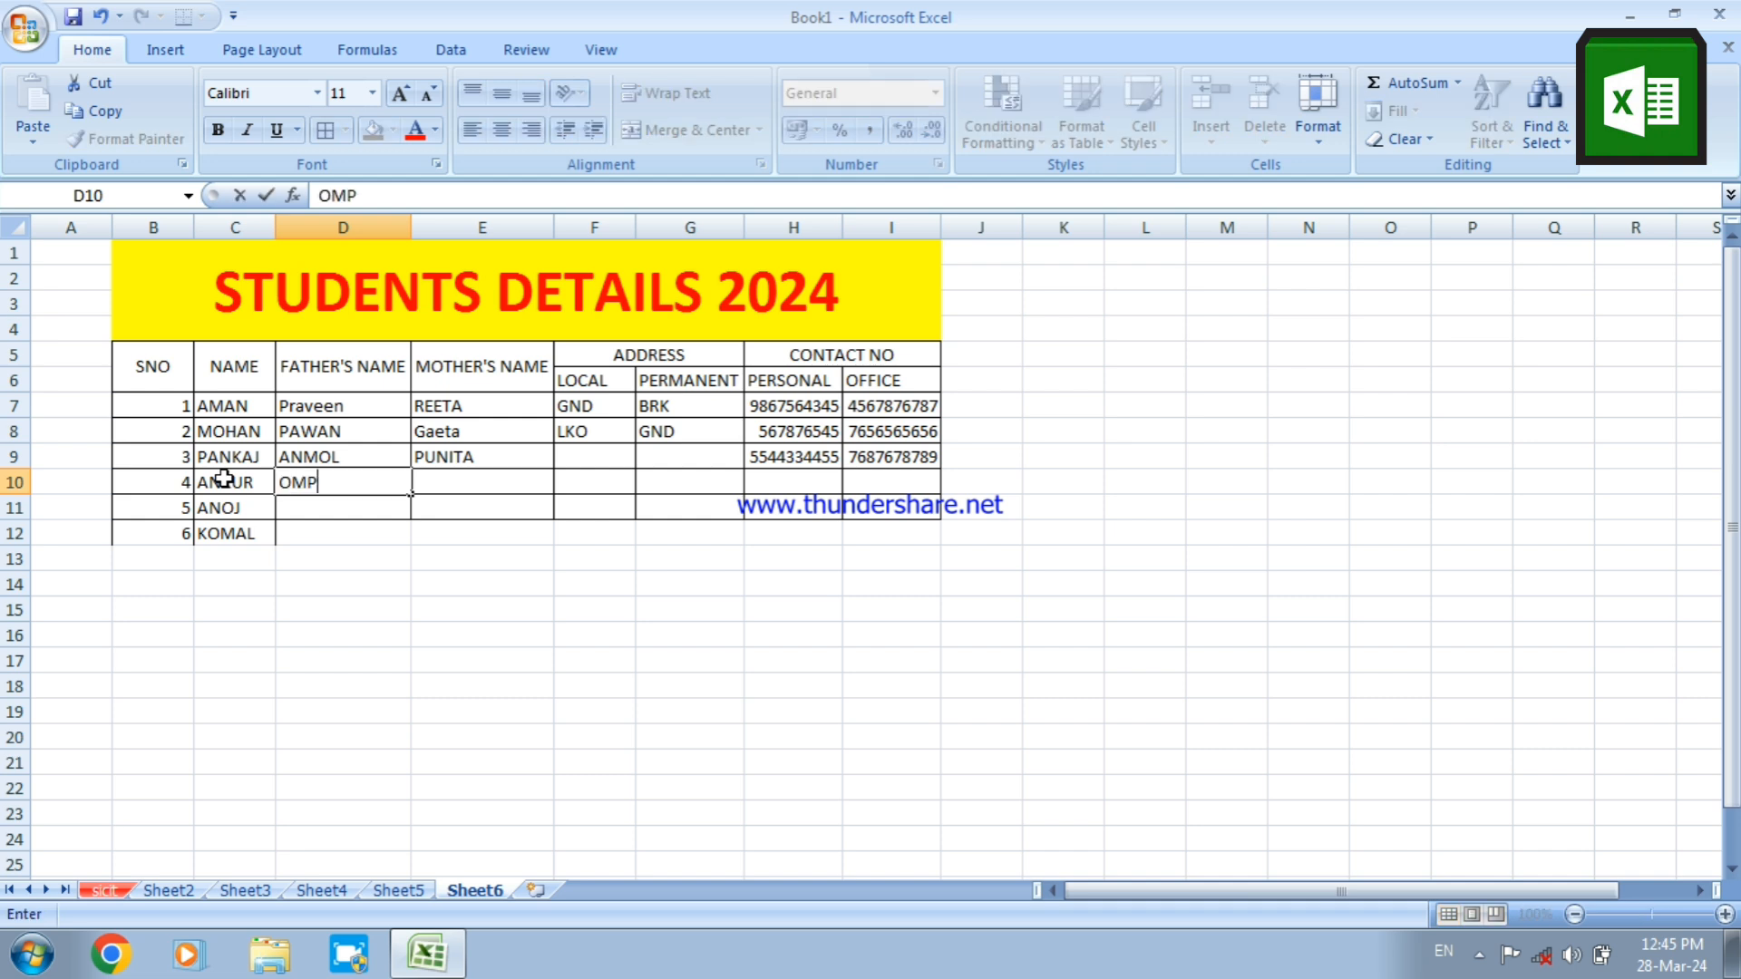
{"action": "type", "text": "RAKASH"}
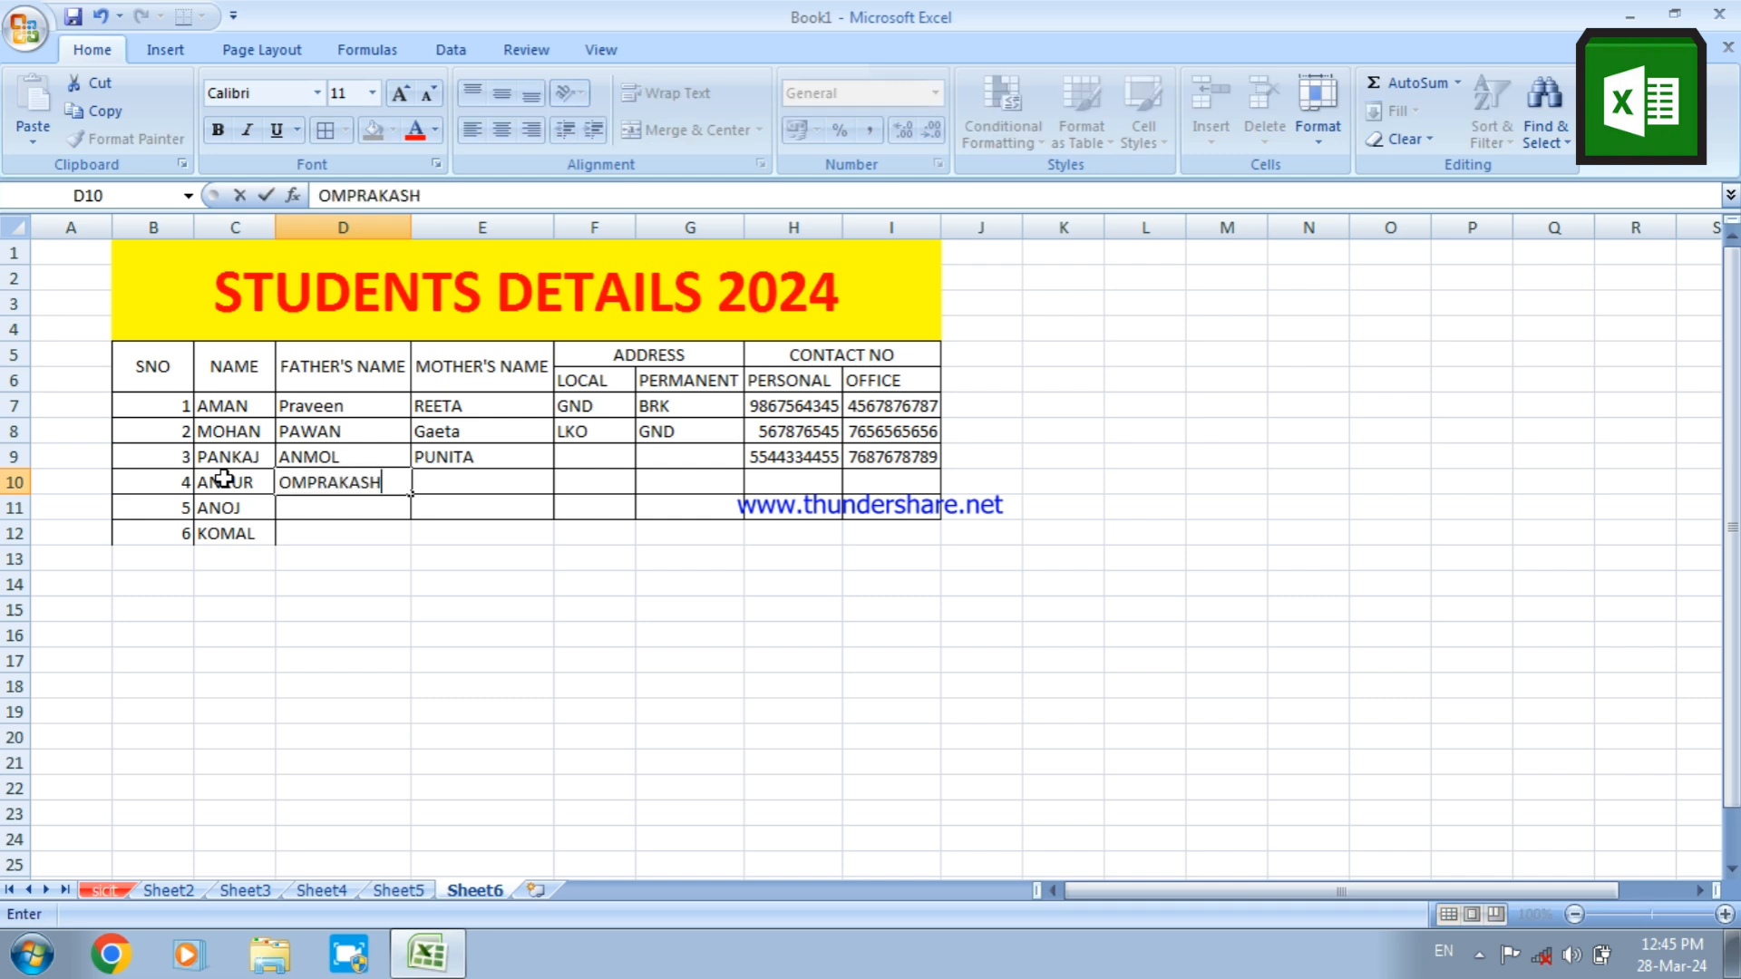
{"action": "key", "text": "Return"}
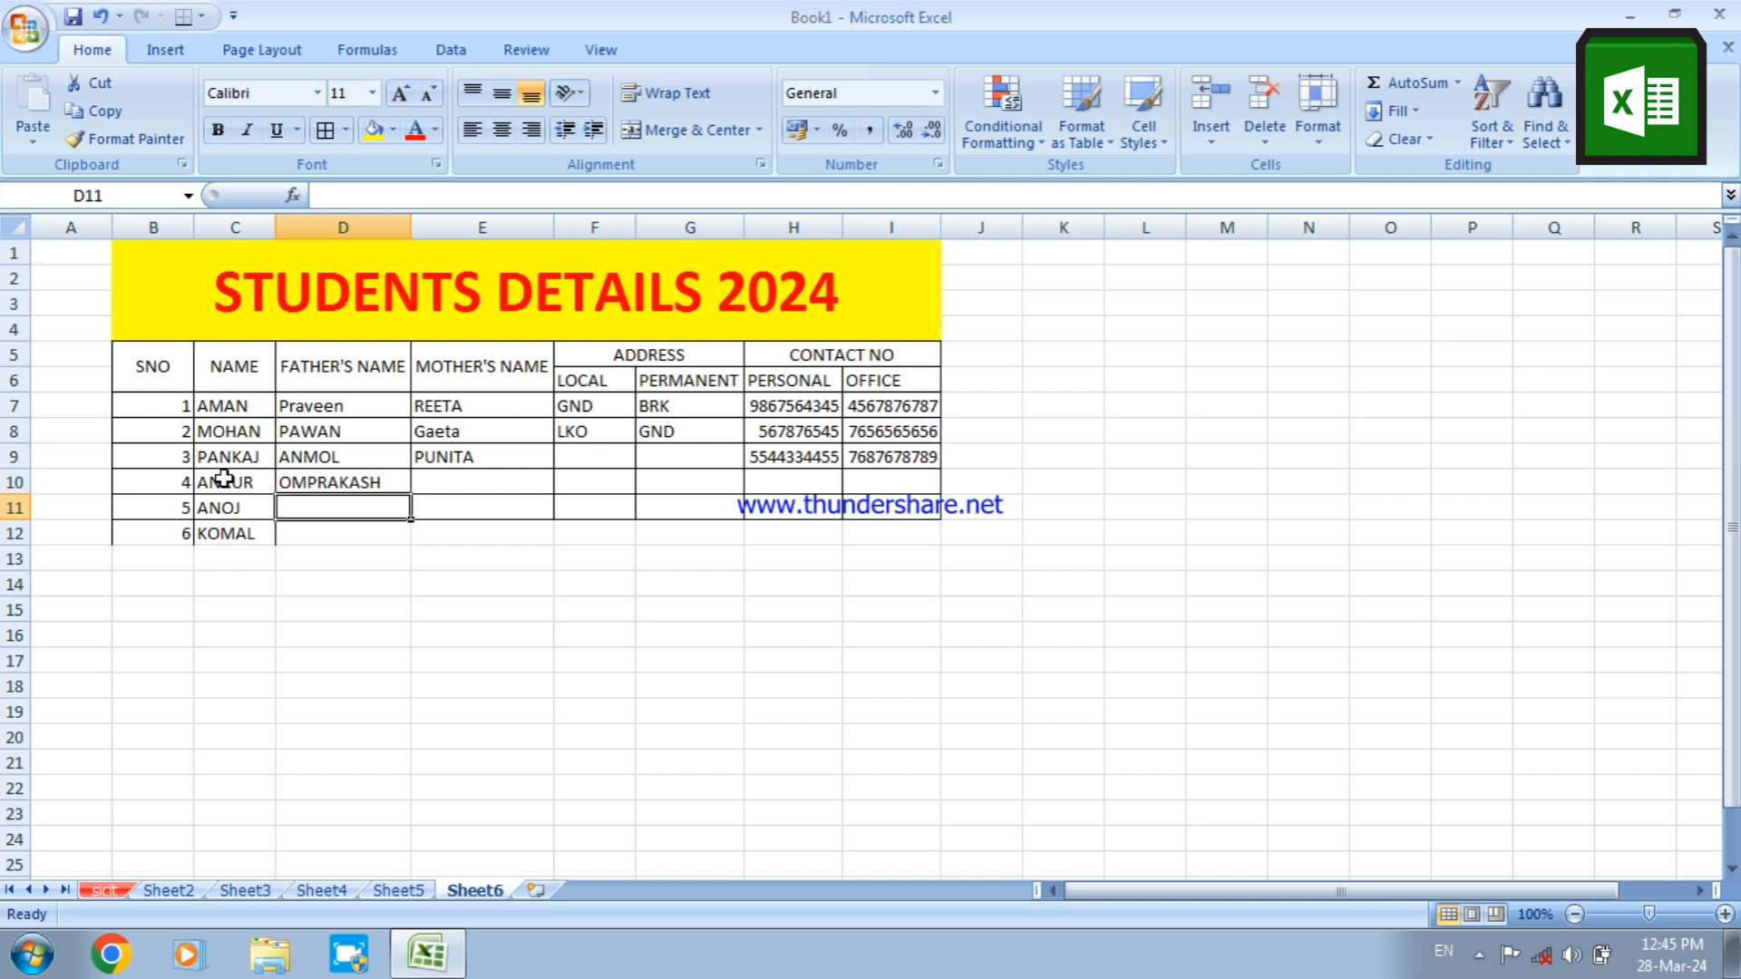
{"action": "type", "text": "DINE"}
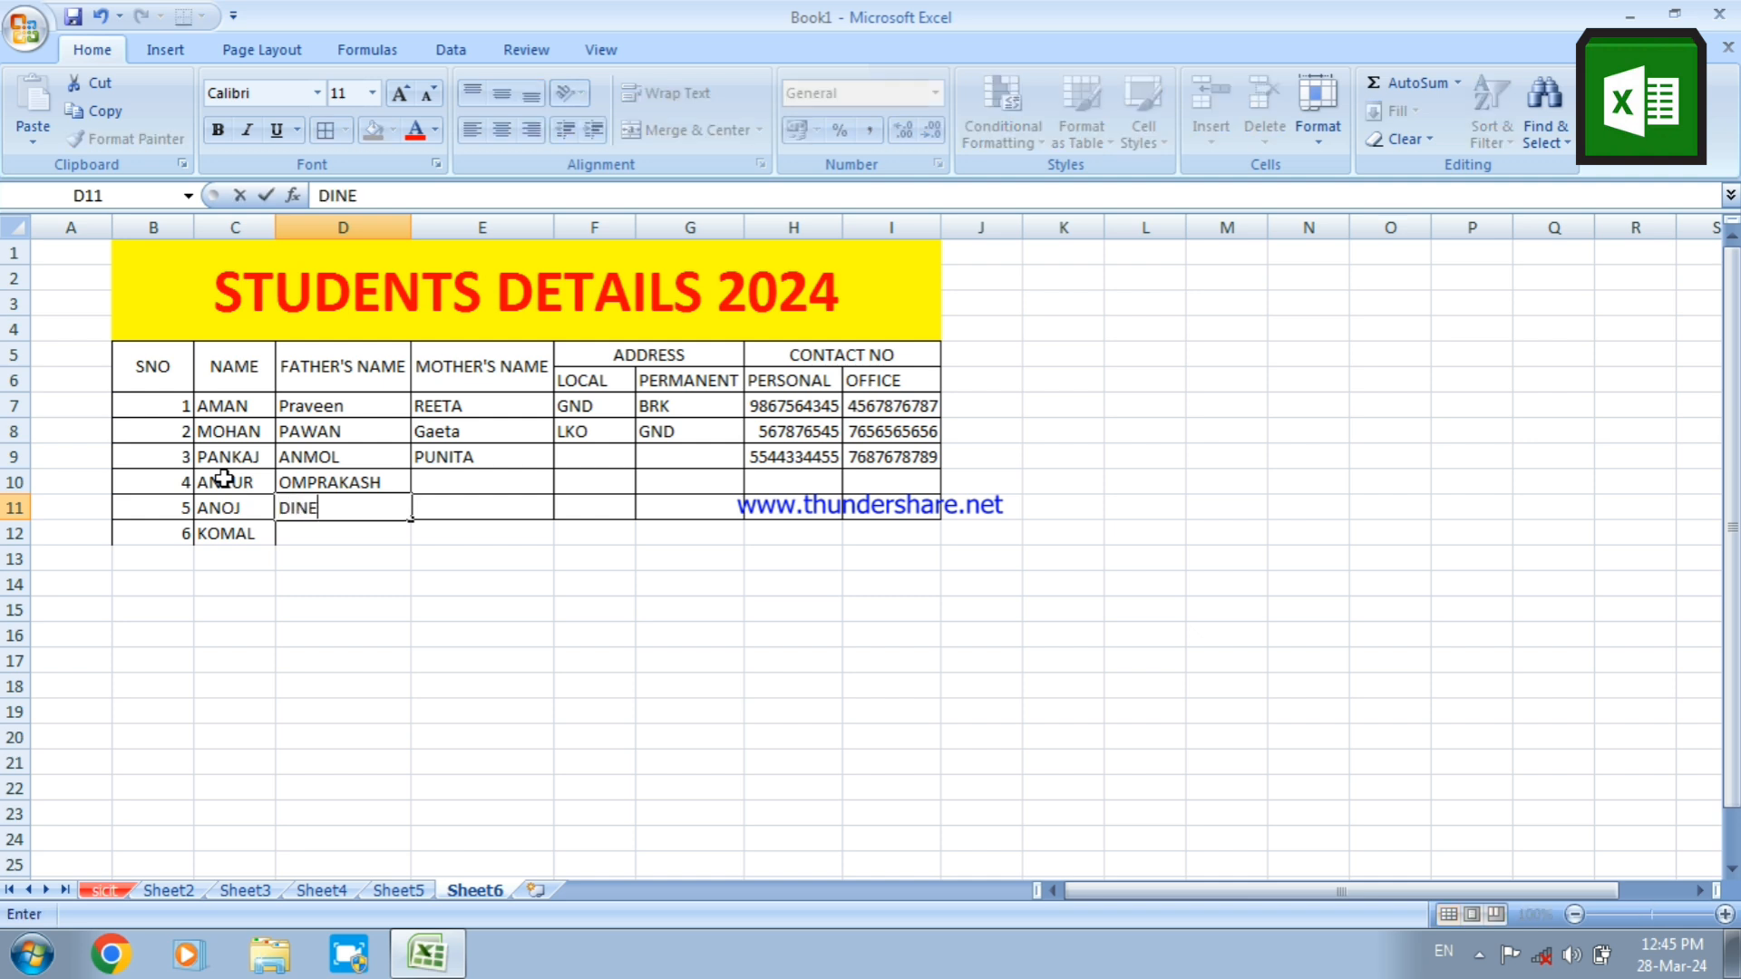
{"action": "type", "text": "SH"}
{"action": "key", "text": "Return"}
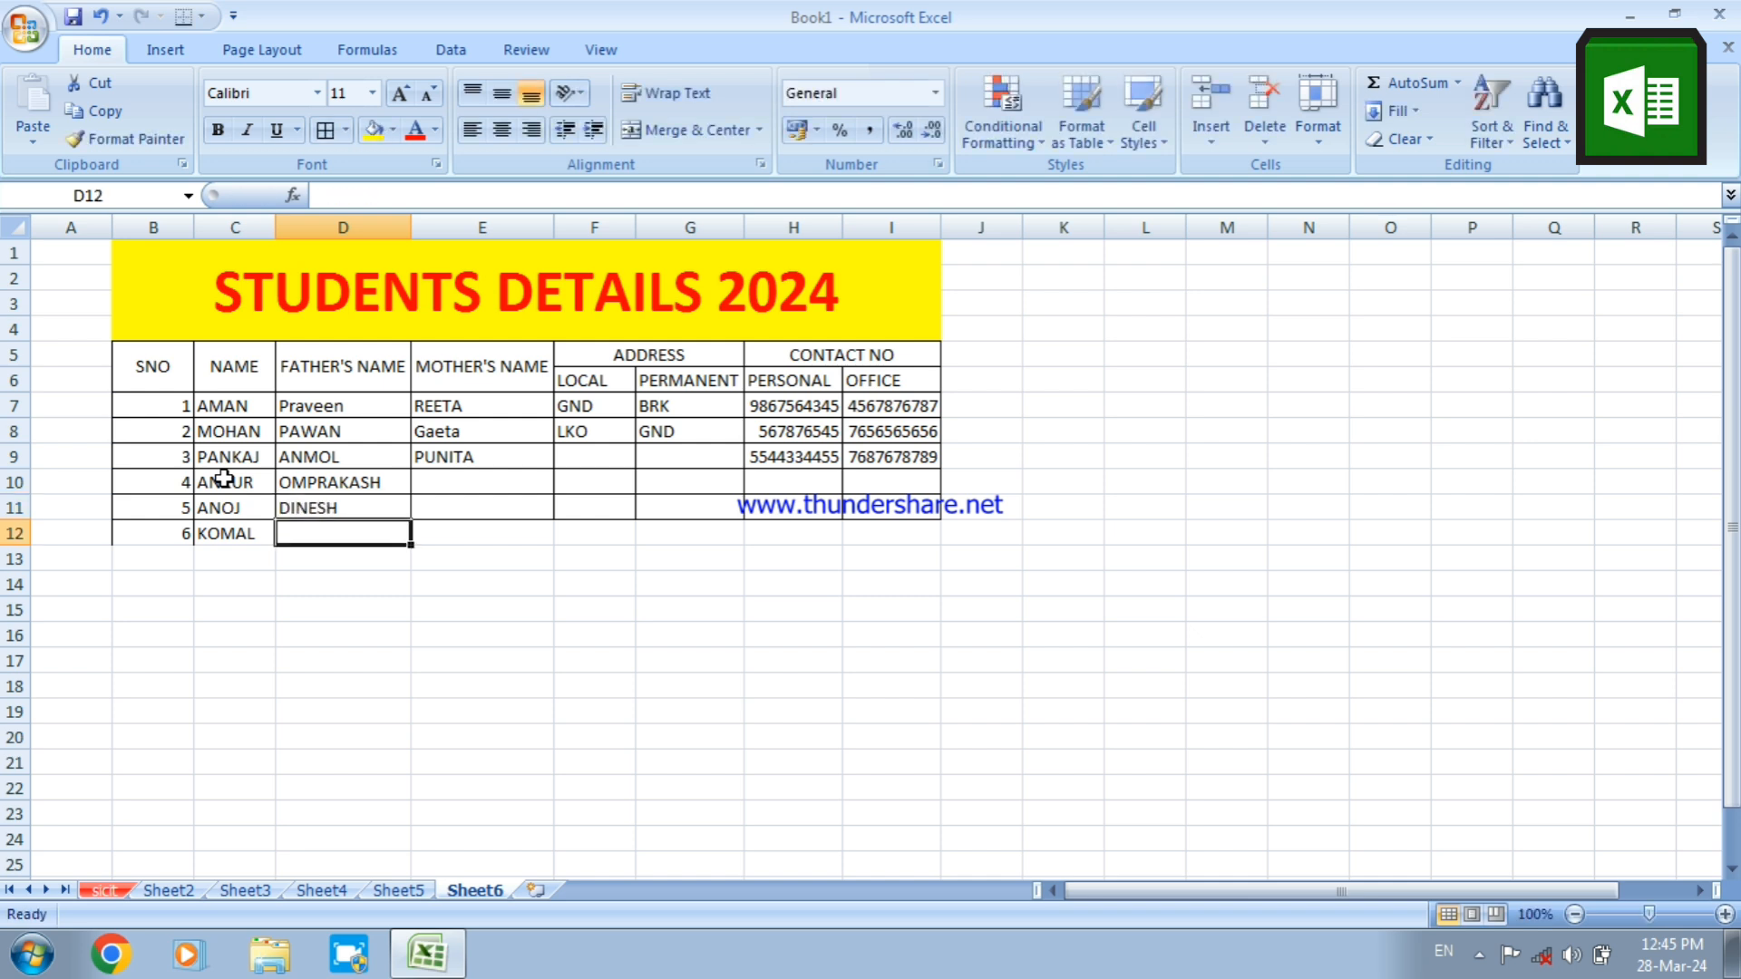
{"action": "type", "text": "UM"}
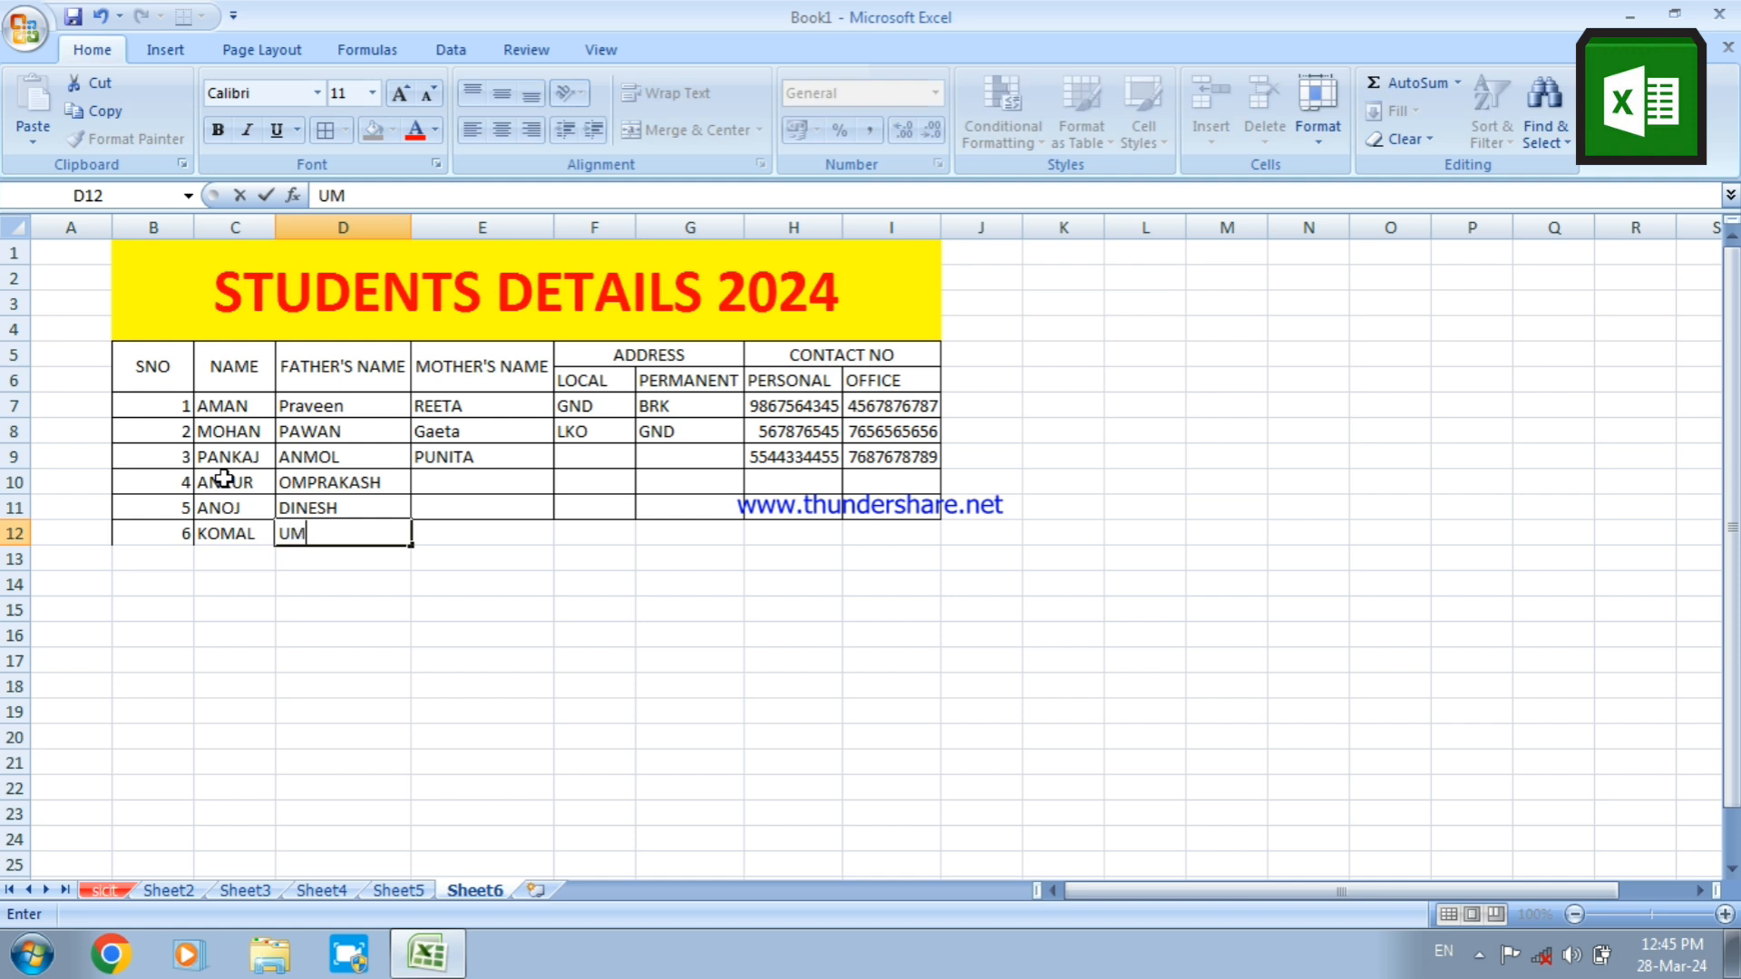
{"action": "type", "text": "ESH"}
{"action": "key", "text": "Tab"}
Fill in the mothers' first names for students 4 and 5 in E10:E11 under MOTHER'S NAME
{"action": "key", "text": "Up"}
{"action": "key", "text": "Up"}
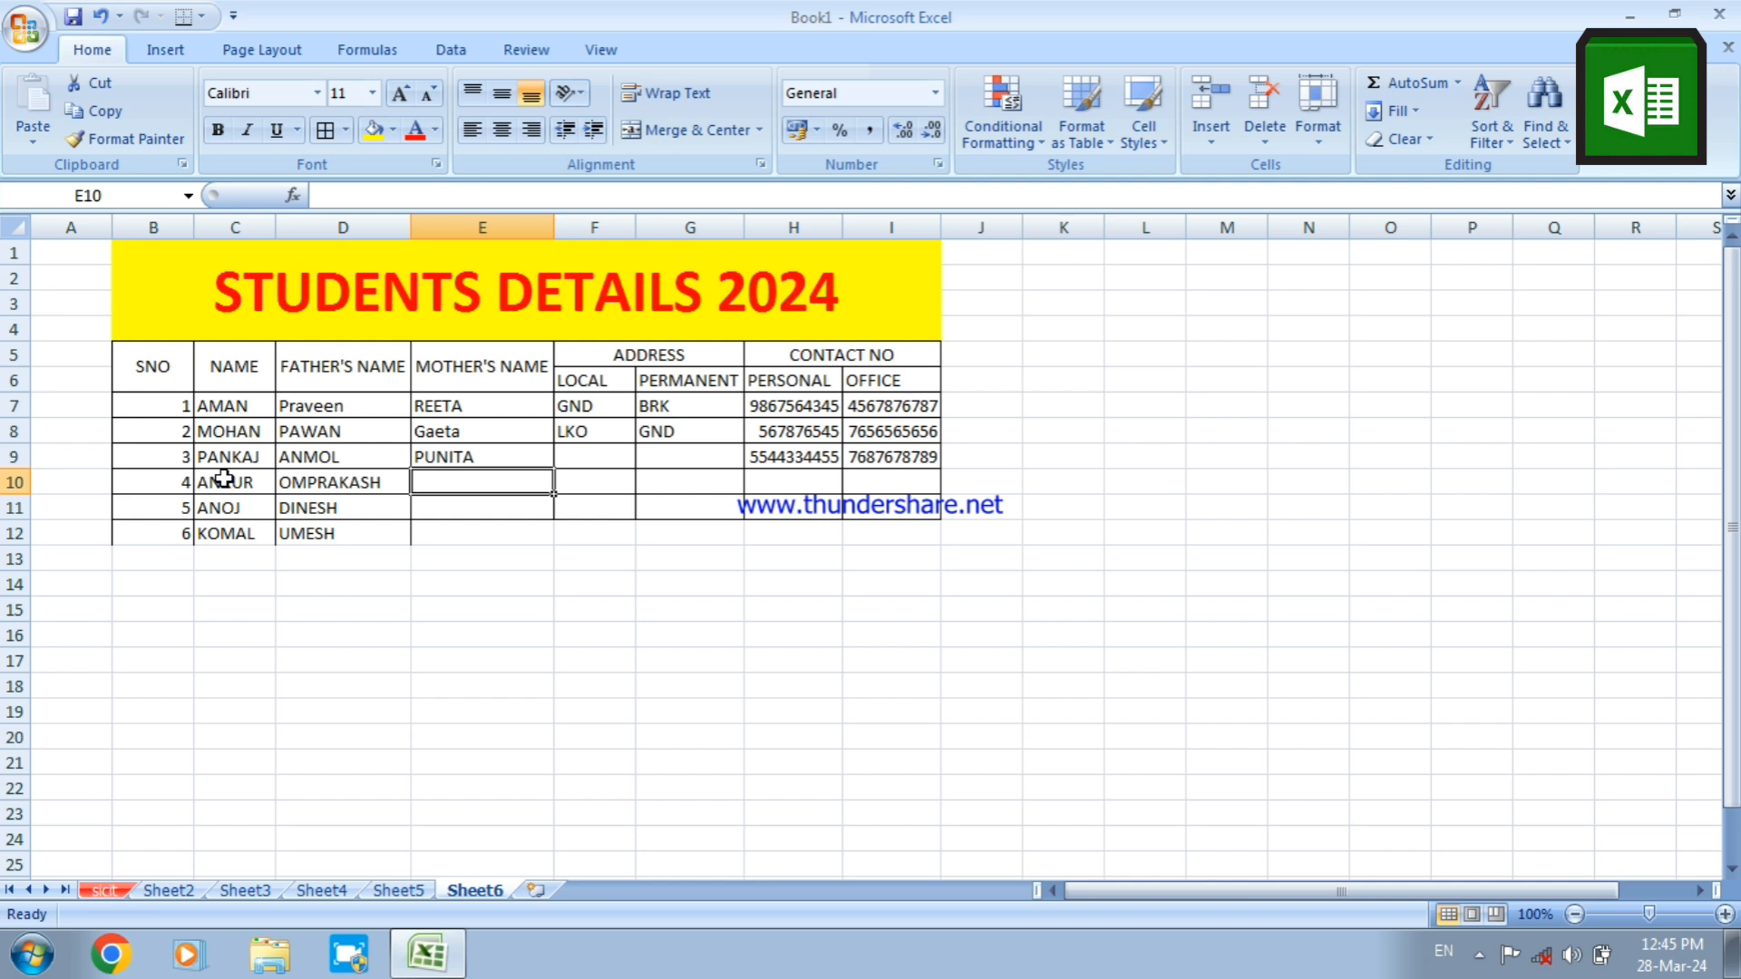
{"action": "type", "text": "SU"}
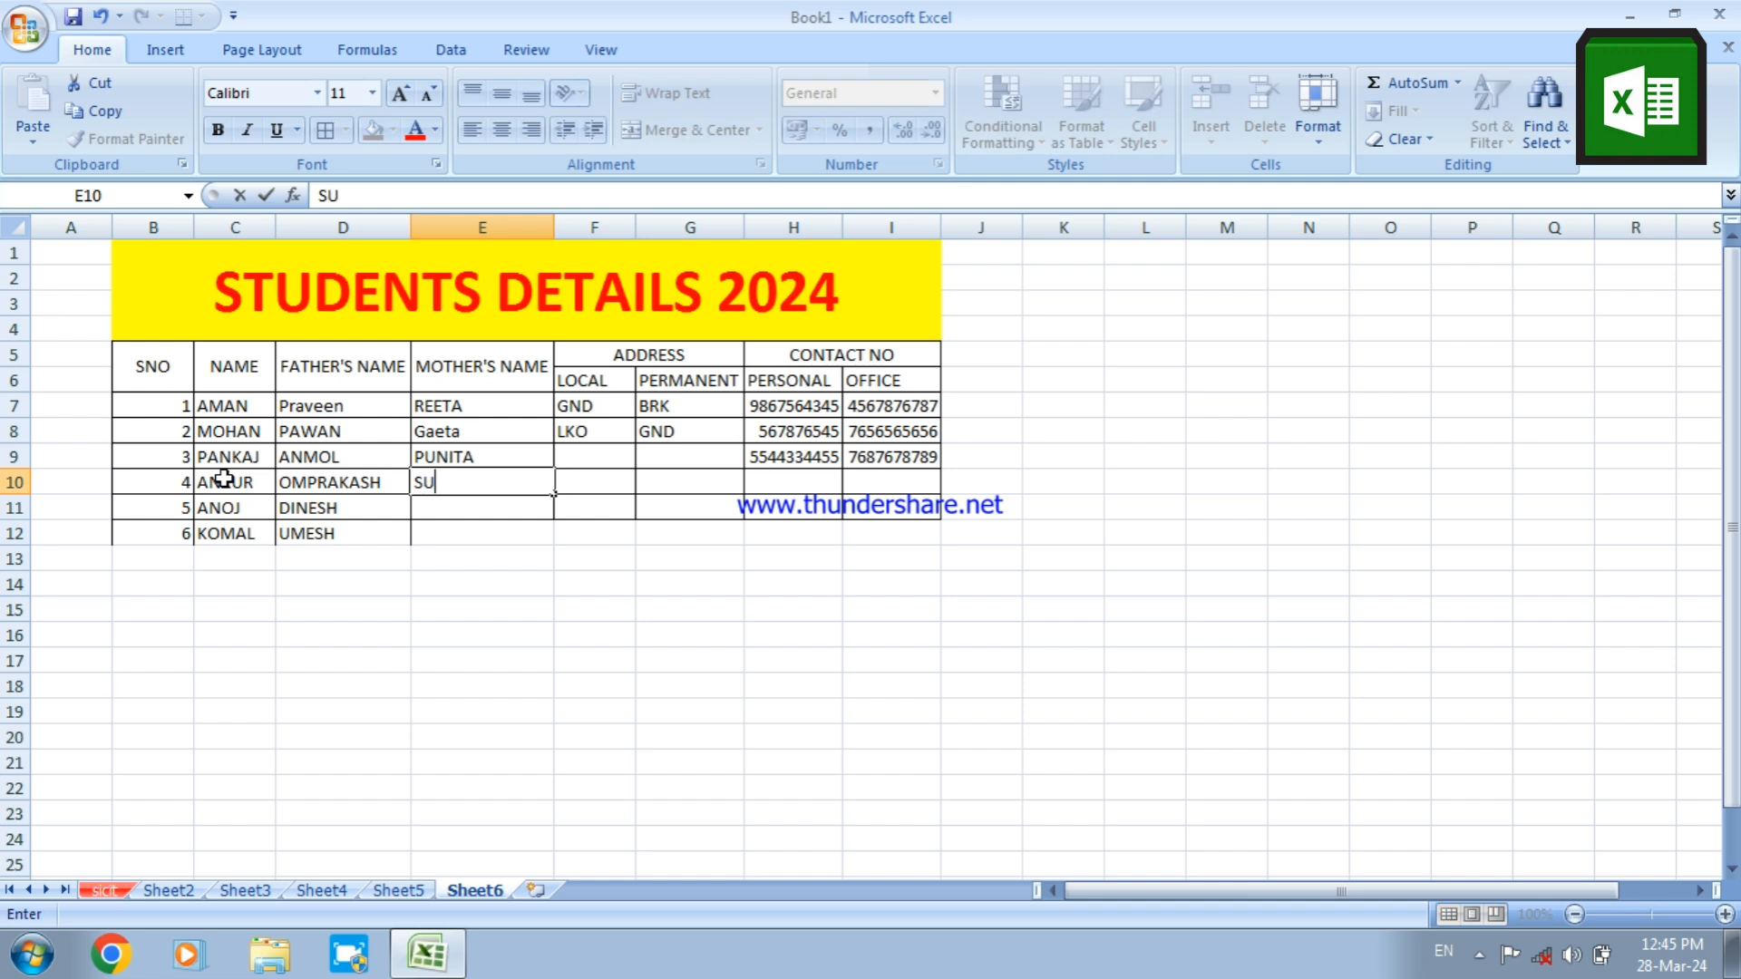
{"action": "type", "text": "NEETA"}
{"action": "key", "text": "Return"}
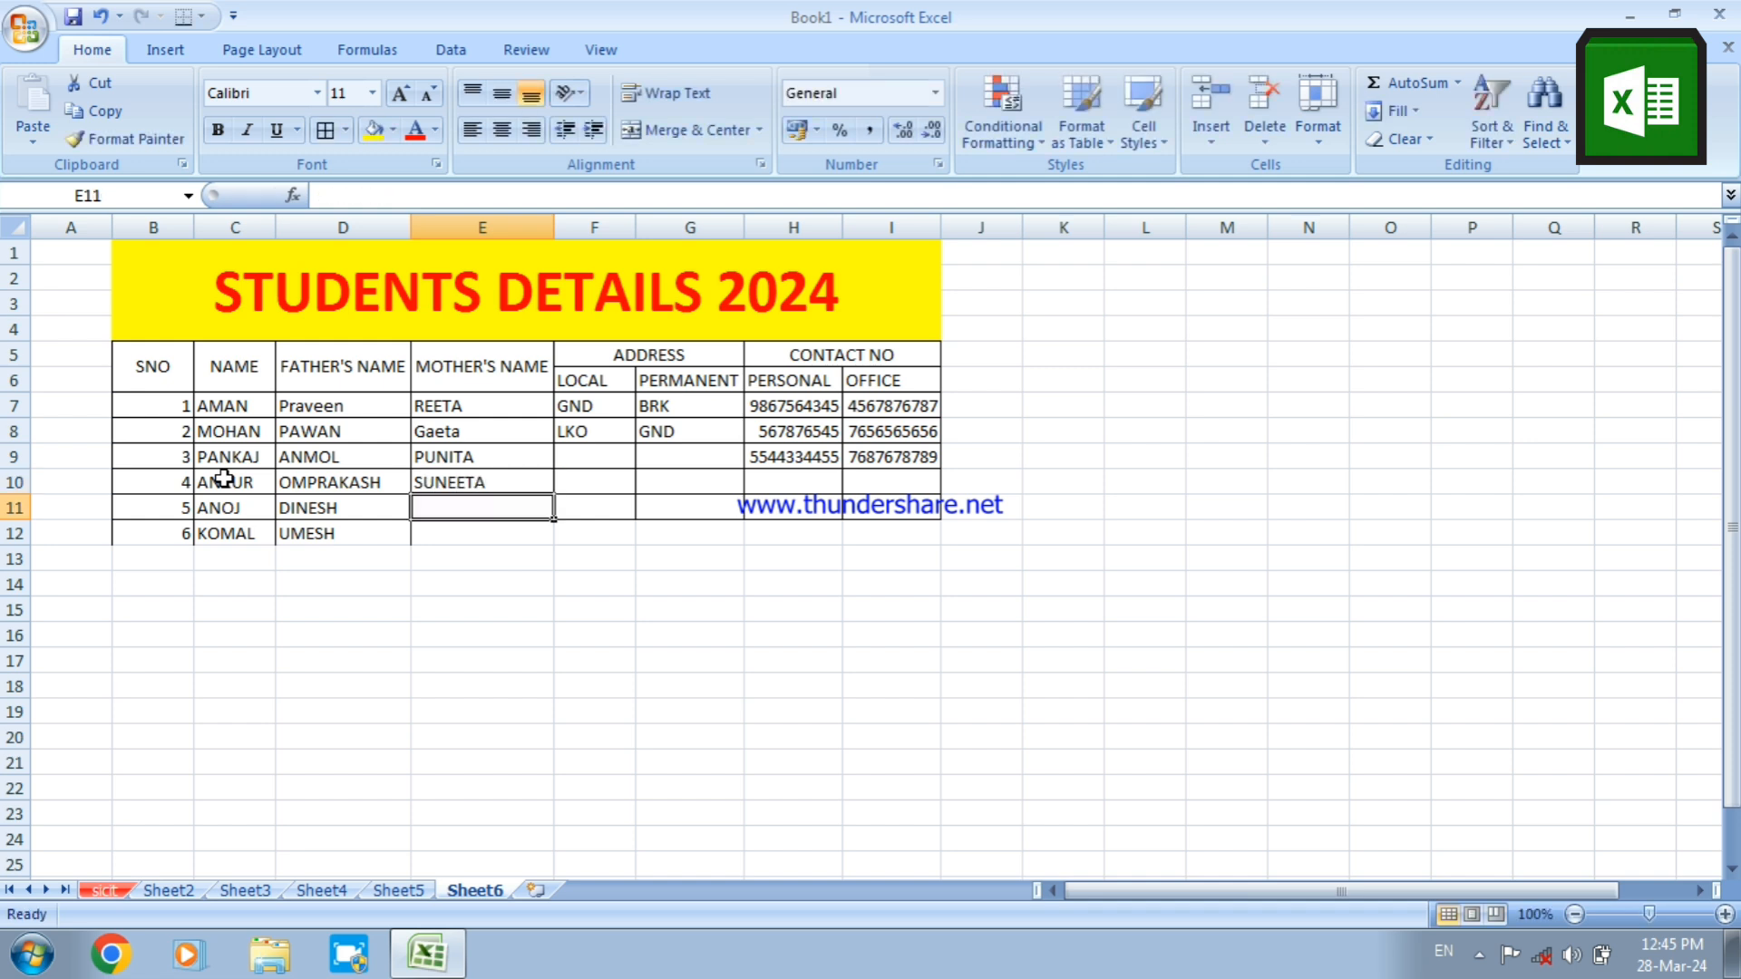
{"action": "type", "text": "ANITA"}
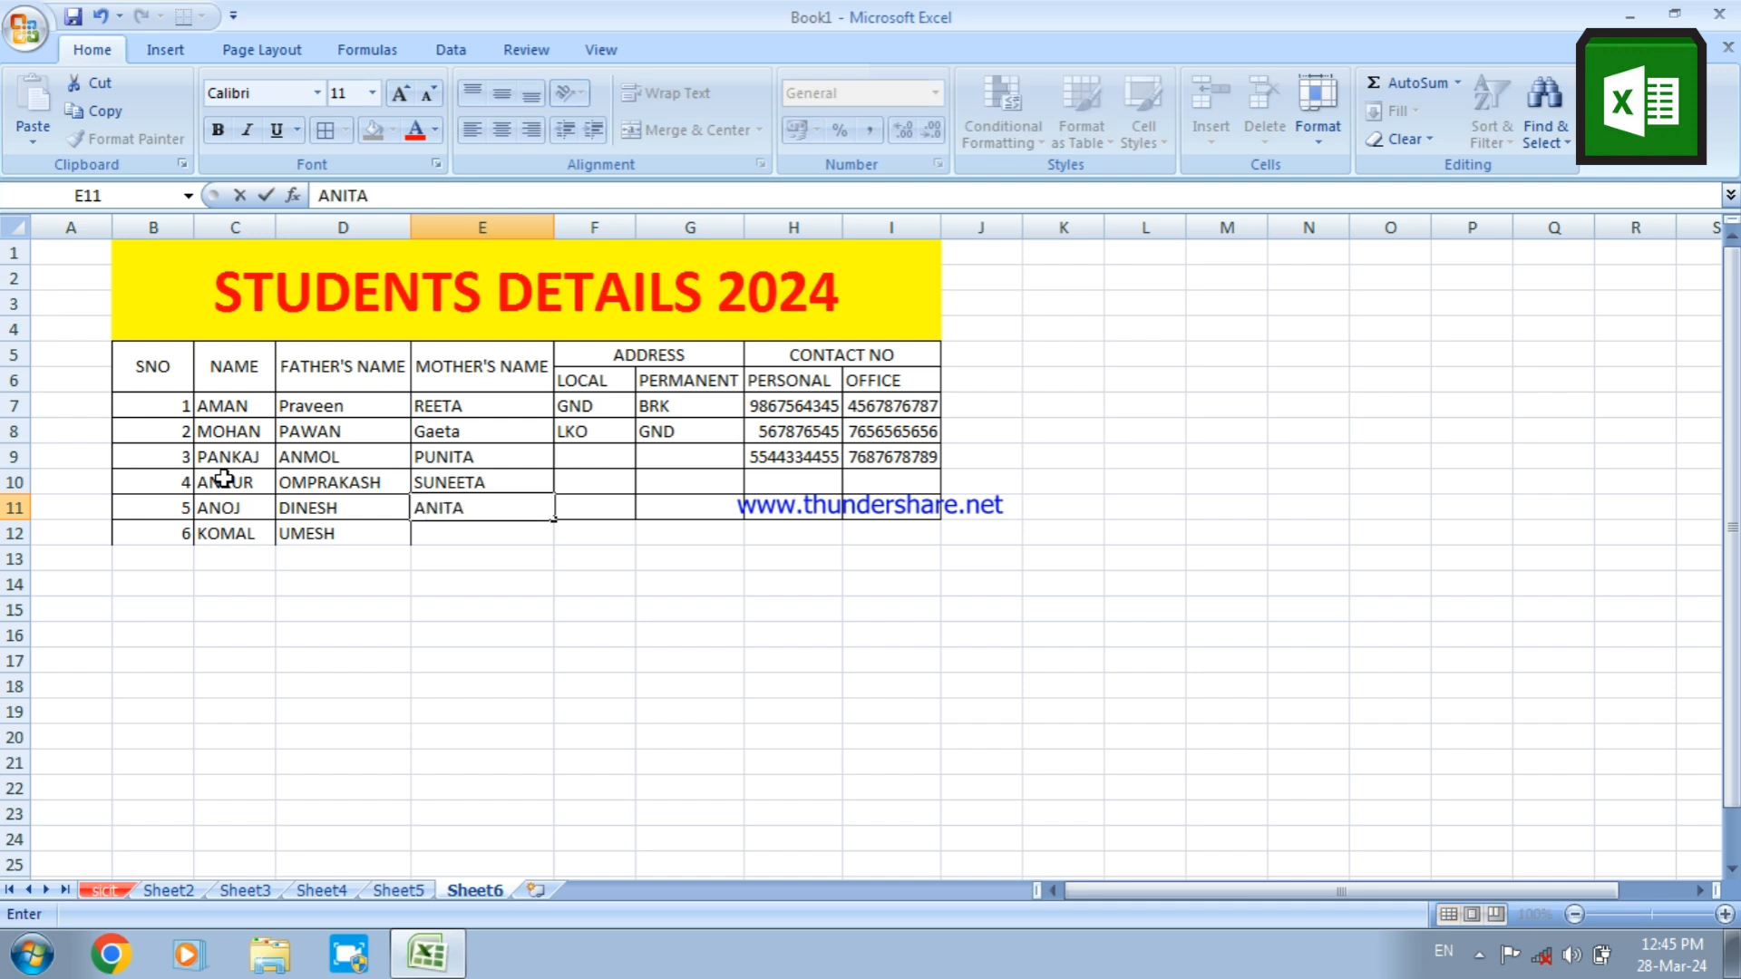
{"action": "key", "text": "Tab"}
Enter the third student's local address code GKP in F9 under LOCAL
{"action": "key", "text": "Up"}
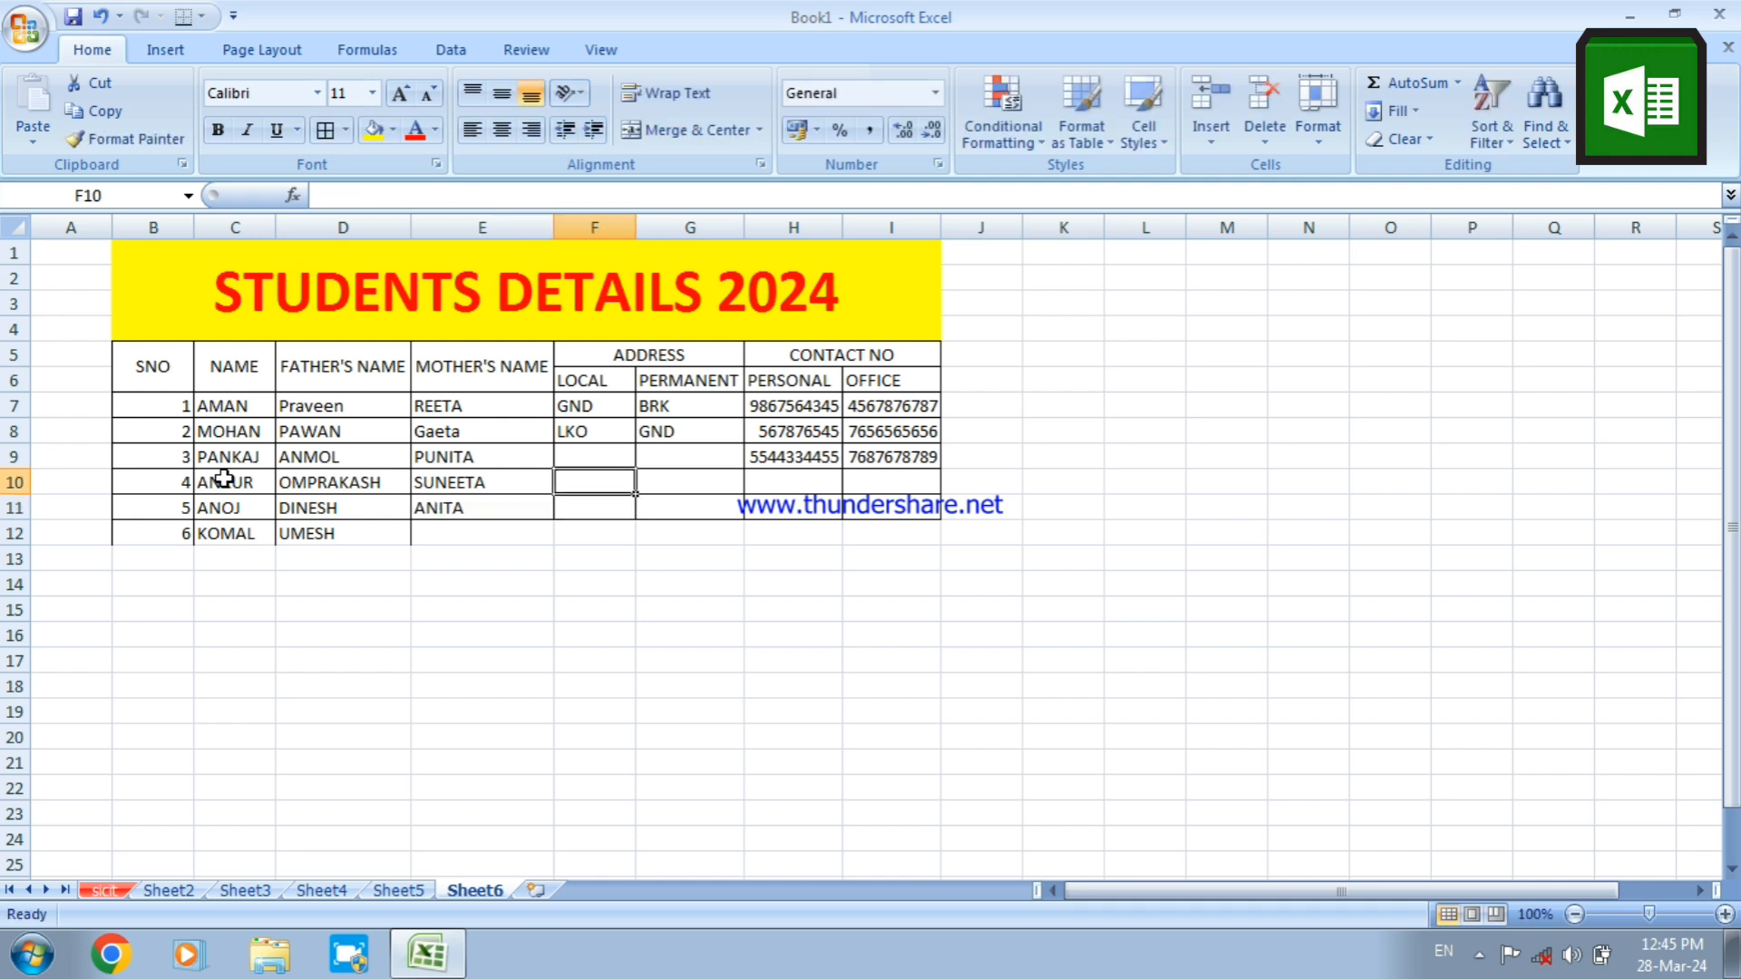
{"action": "key", "text": "Up"}
{"action": "type", "text": "GKP"}
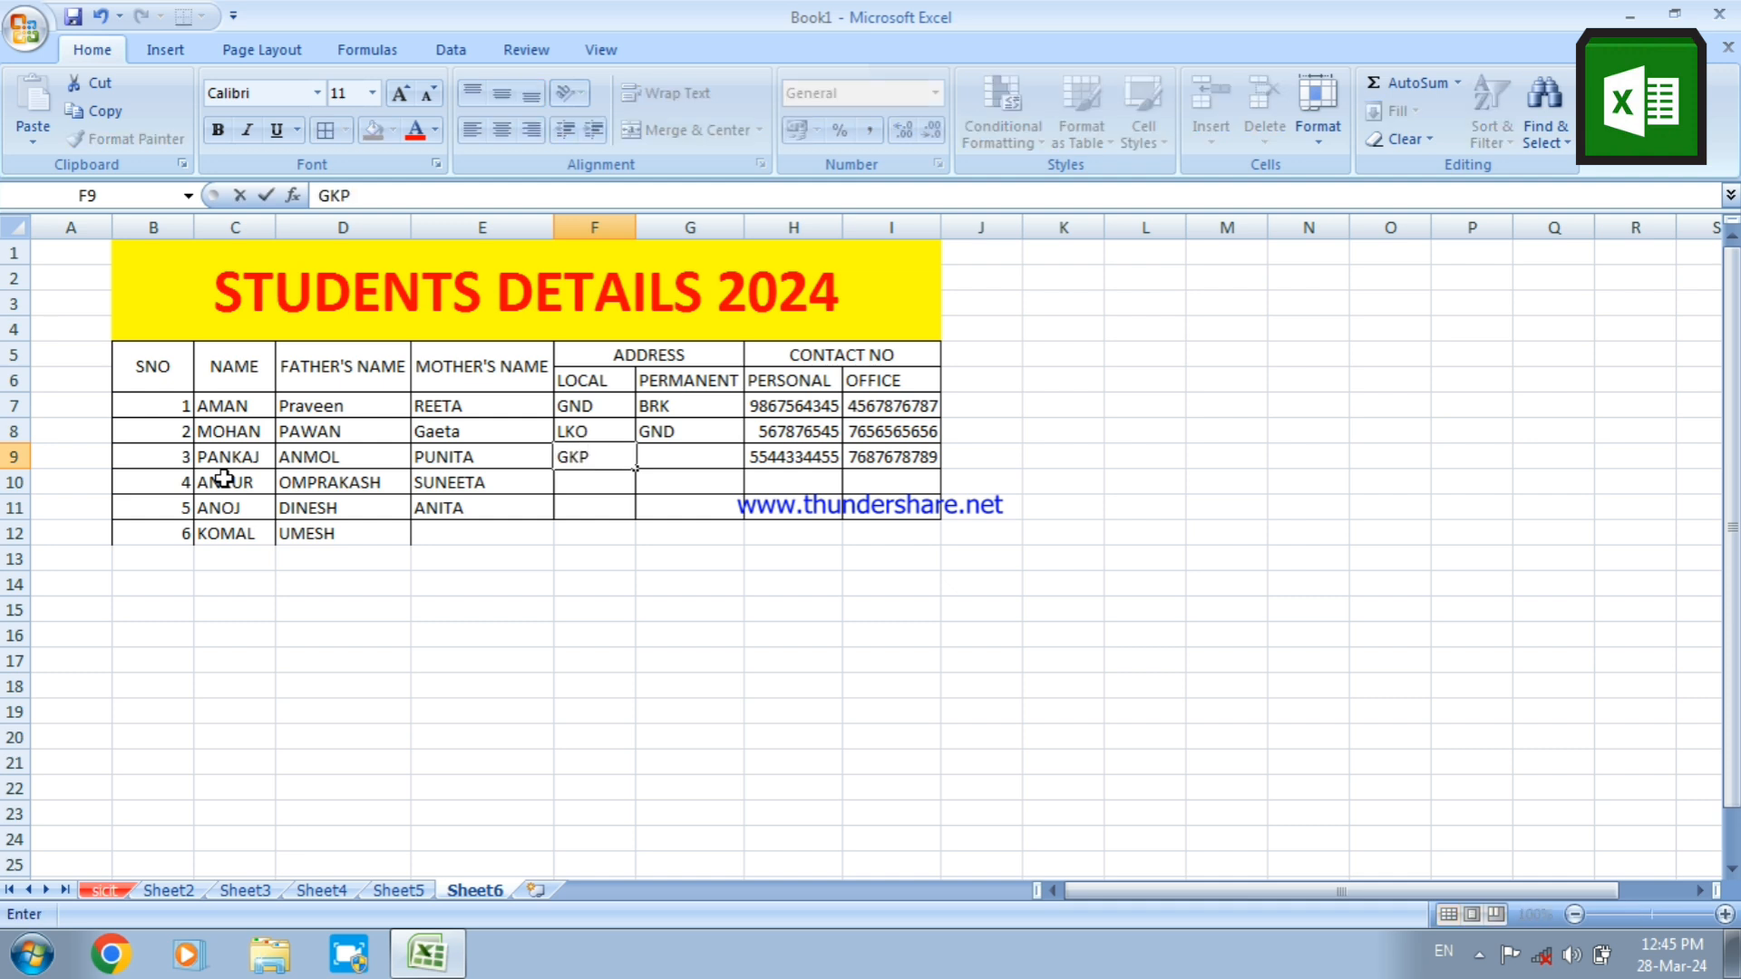
{"action": "key", "text": "Return"}
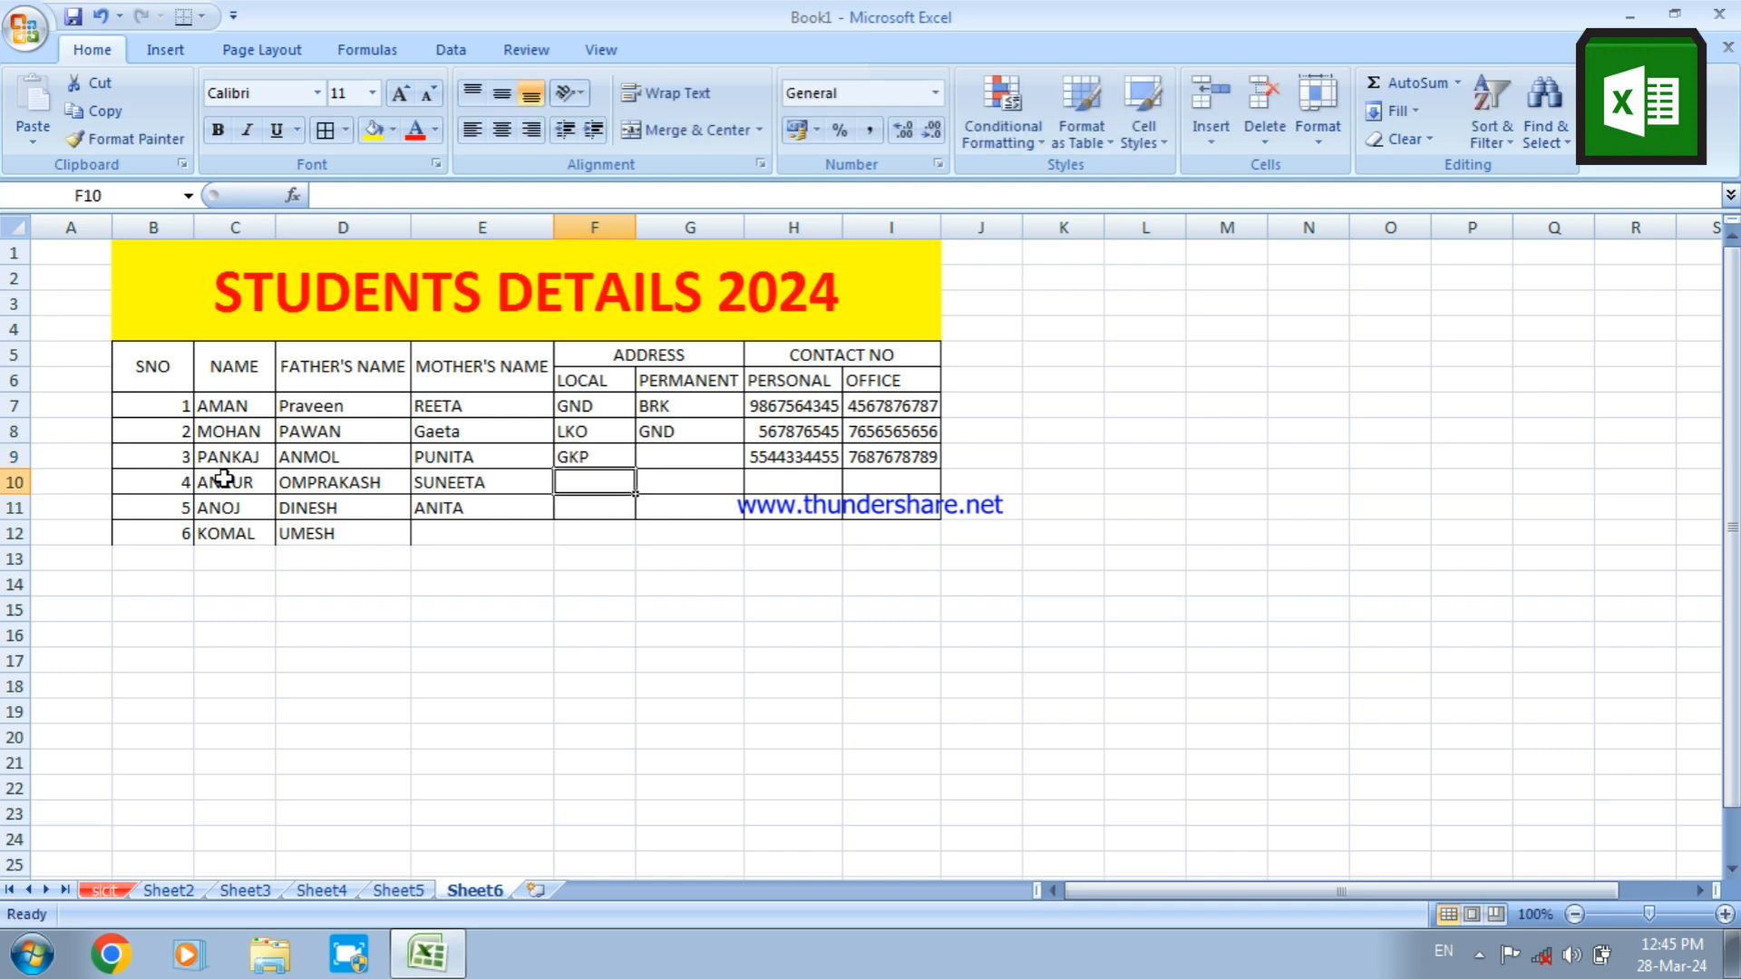
Enter the local address codes FZD in F10 and LKO in F11 for students 4 and 5
{"action": "type", "text": "FZD"}
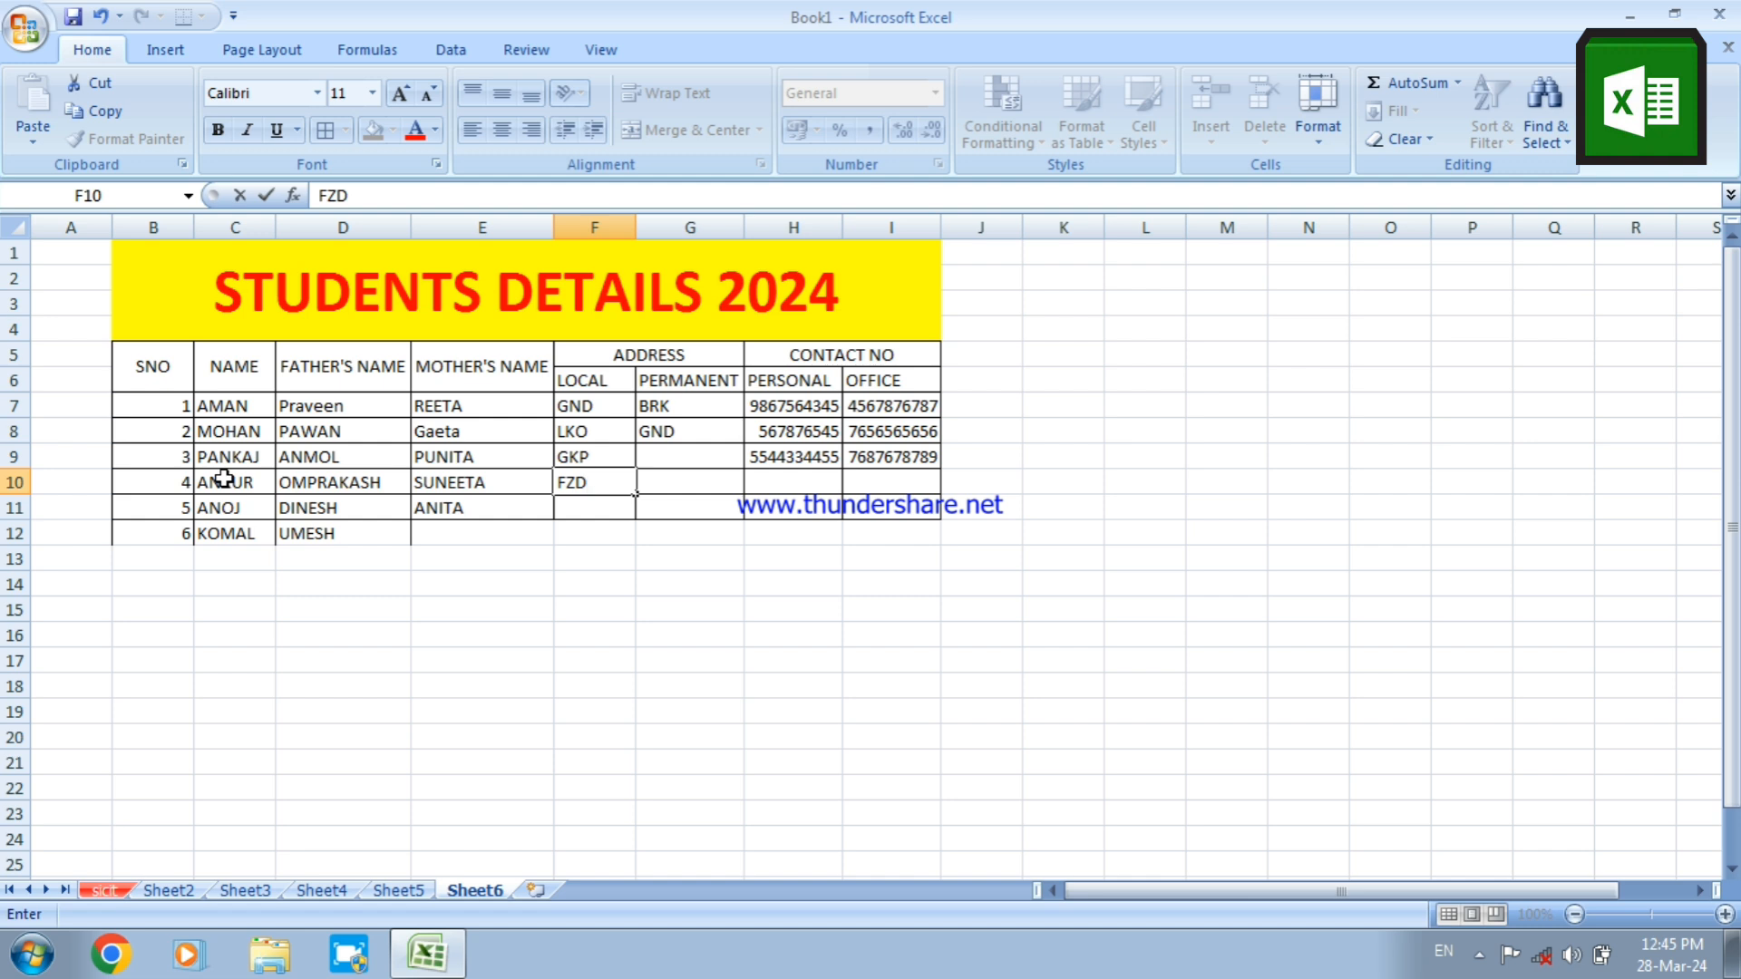
{"action": "key", "text": "Return"}
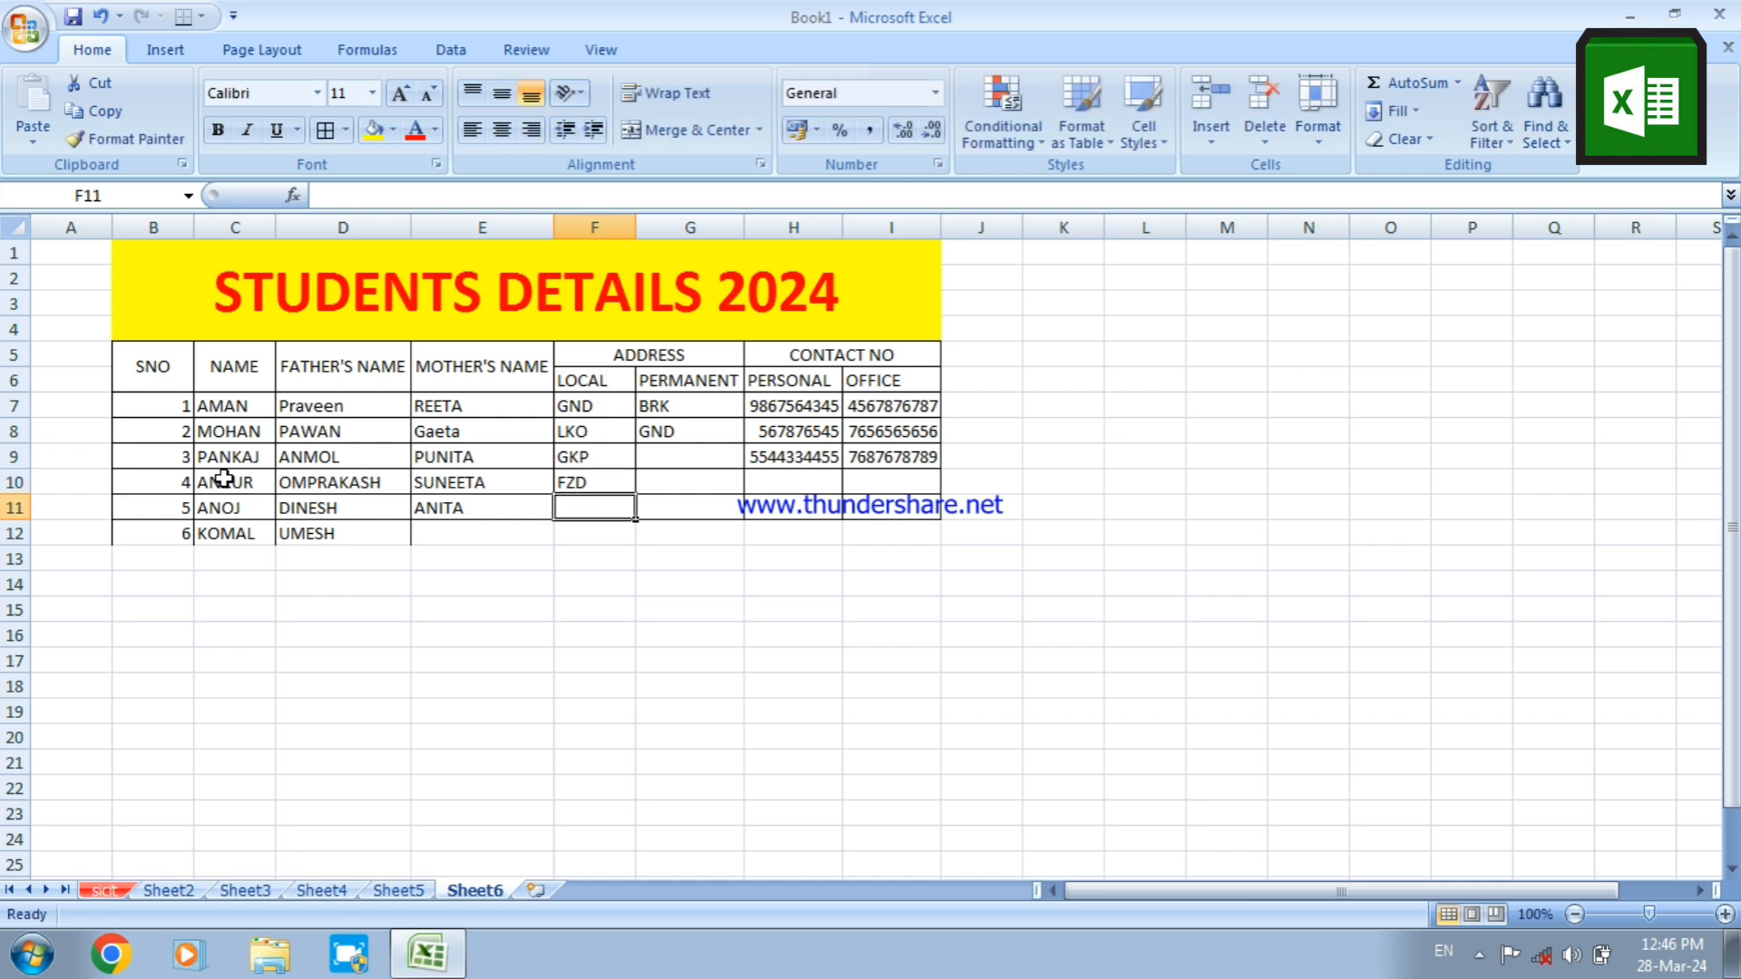
{"action": "type", "text": "LKO"}
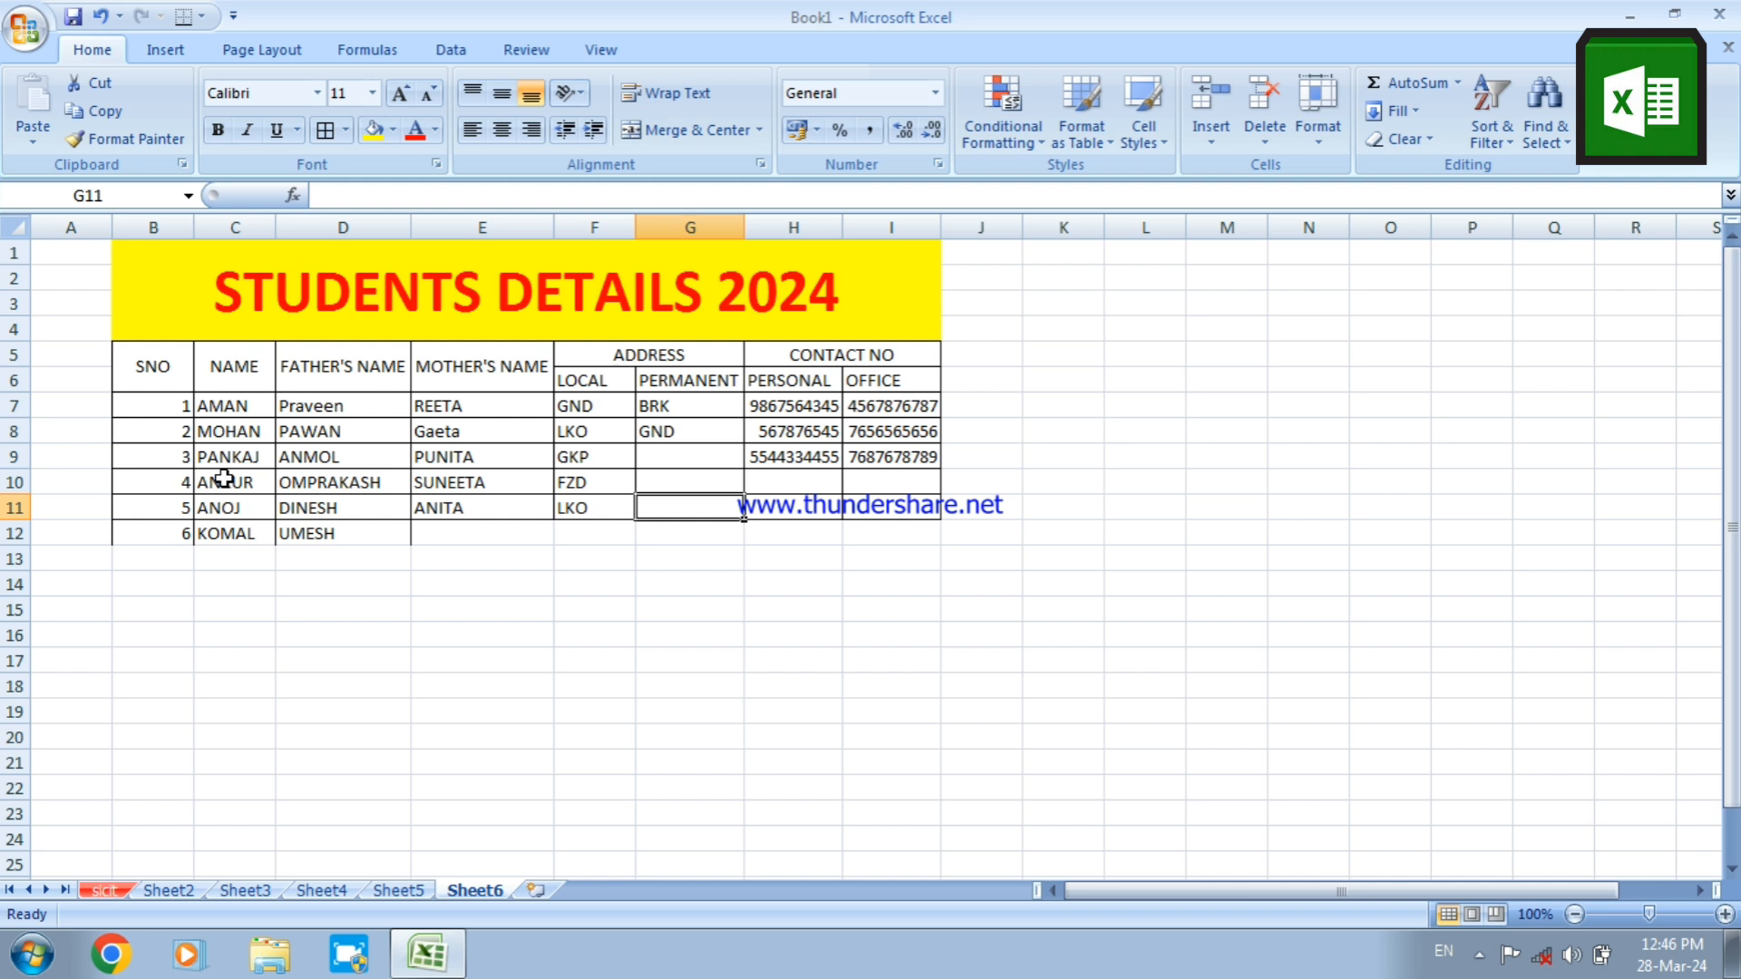
Fill in the permanent address codes under PERMANENT: GND in G11, LKO in G10 and KNP in G9
{"action": "type", "text": "GND"}
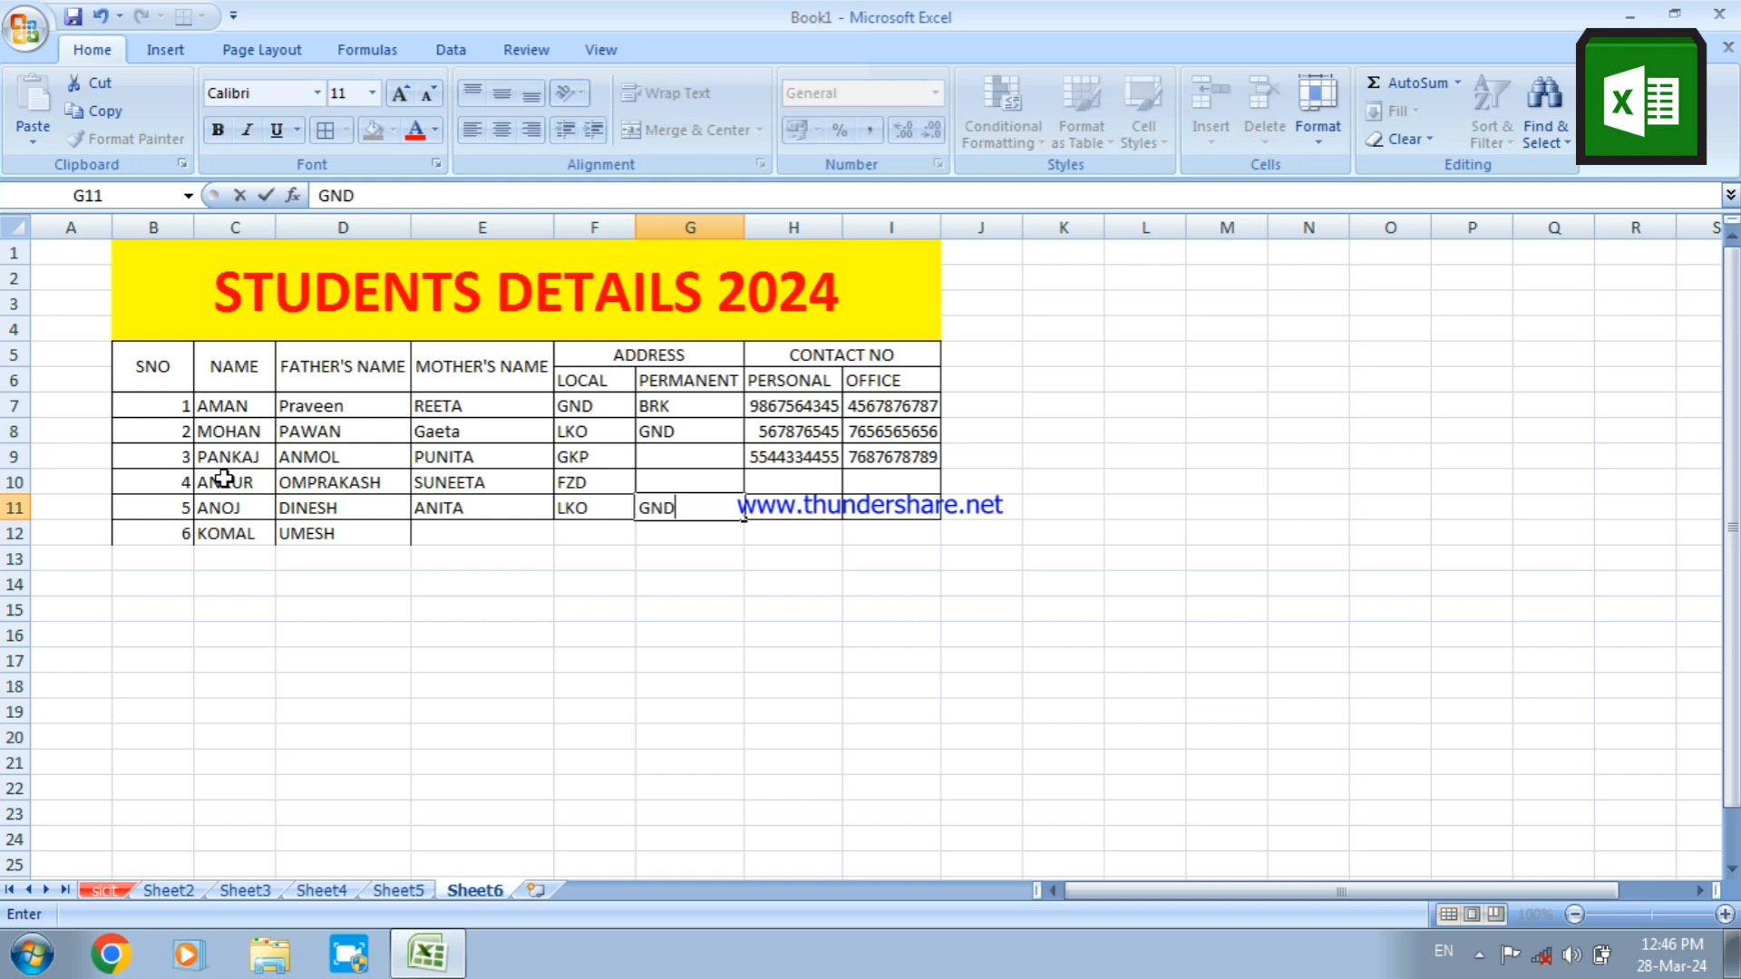
{"action": "key", "text": "Up"}
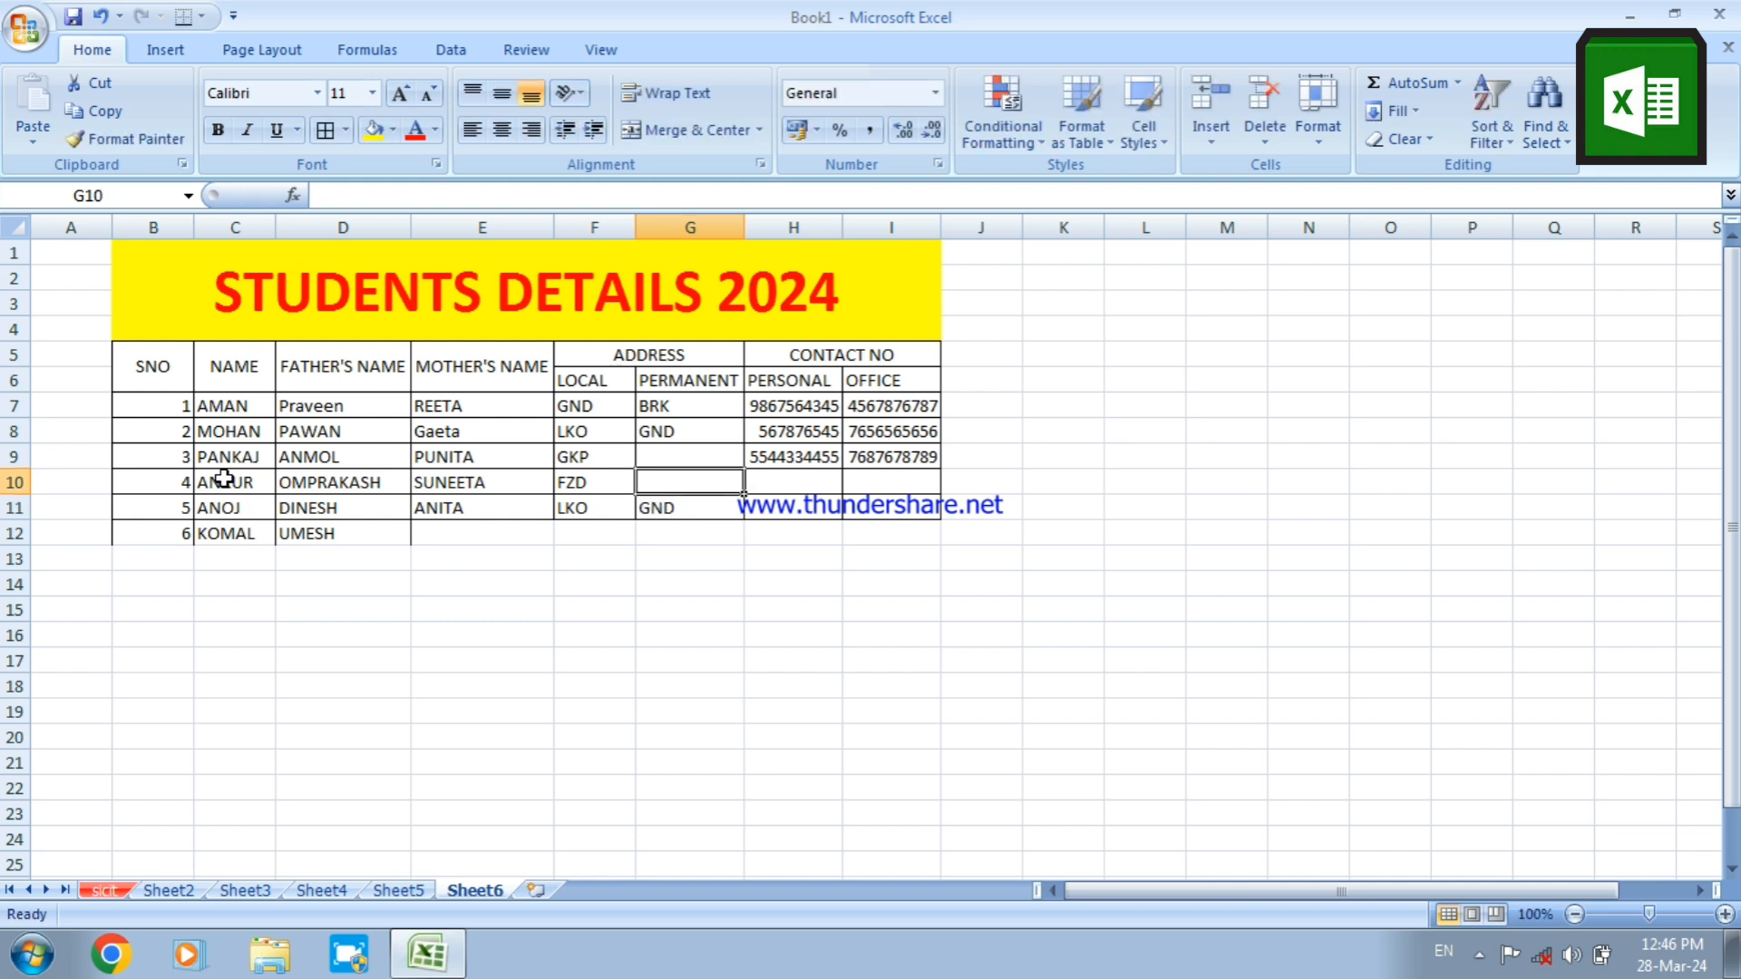
{"action": "type", "text": "LKO"}
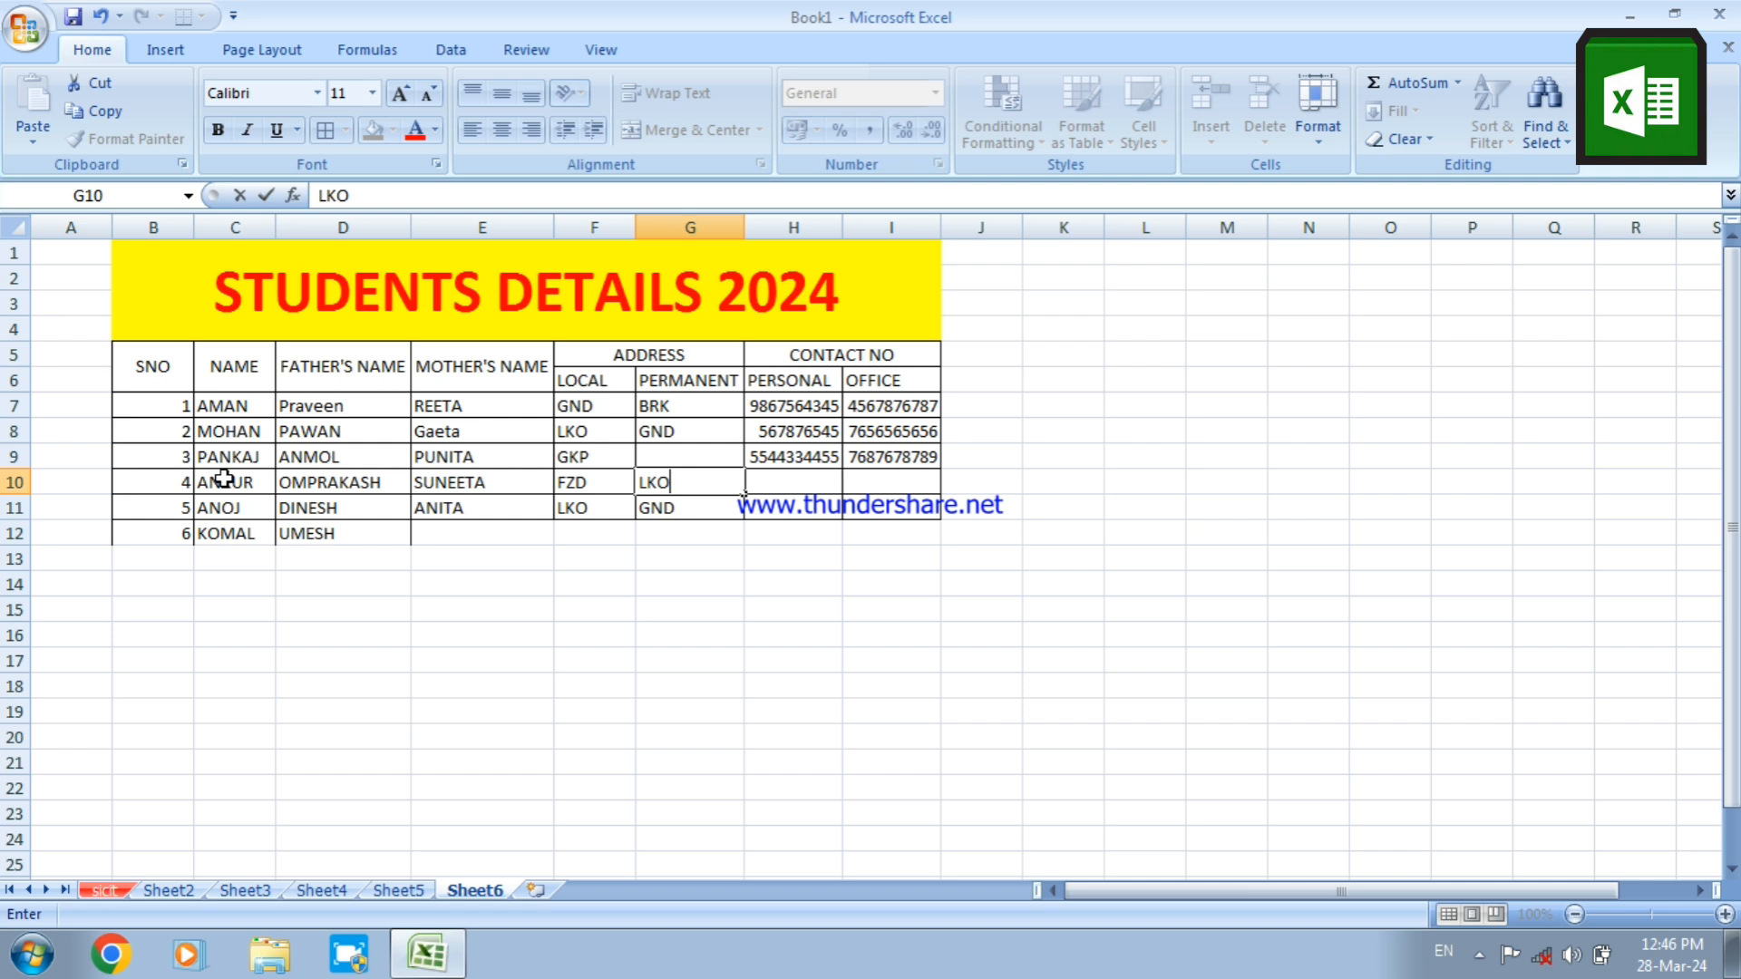
{"action": "key", "text": "Up"}
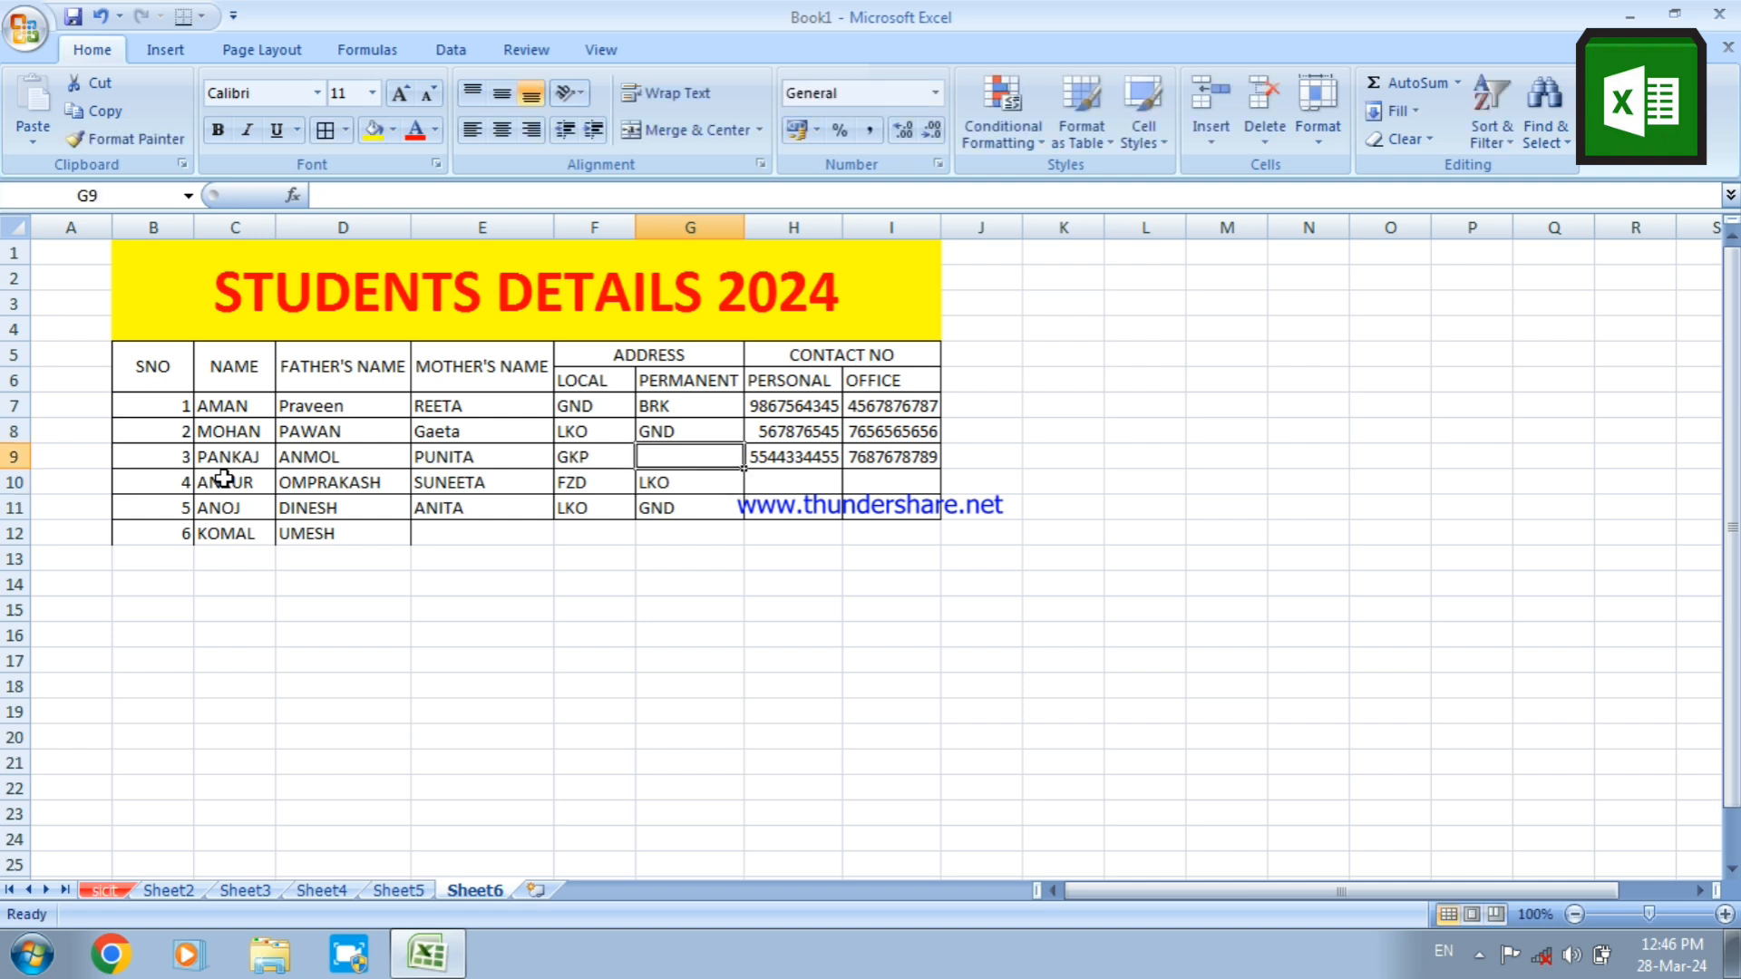
{"action": "type", "text": "KNP"}
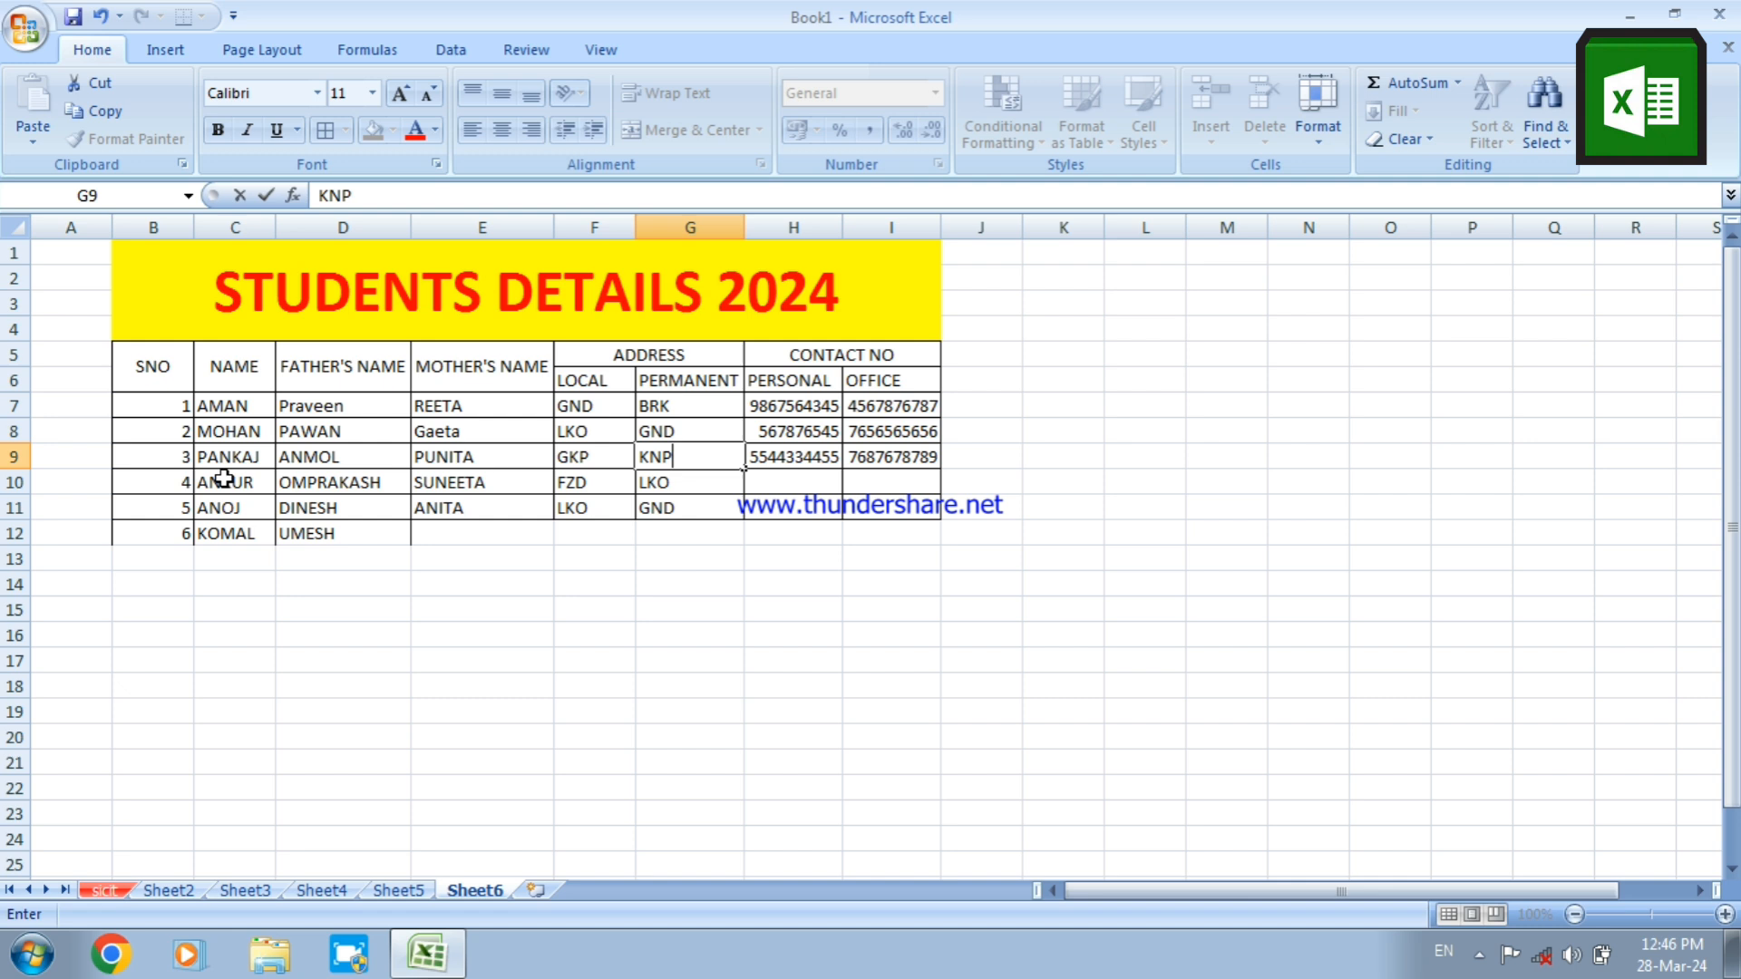
{"action": "key", "text": "Tab"}
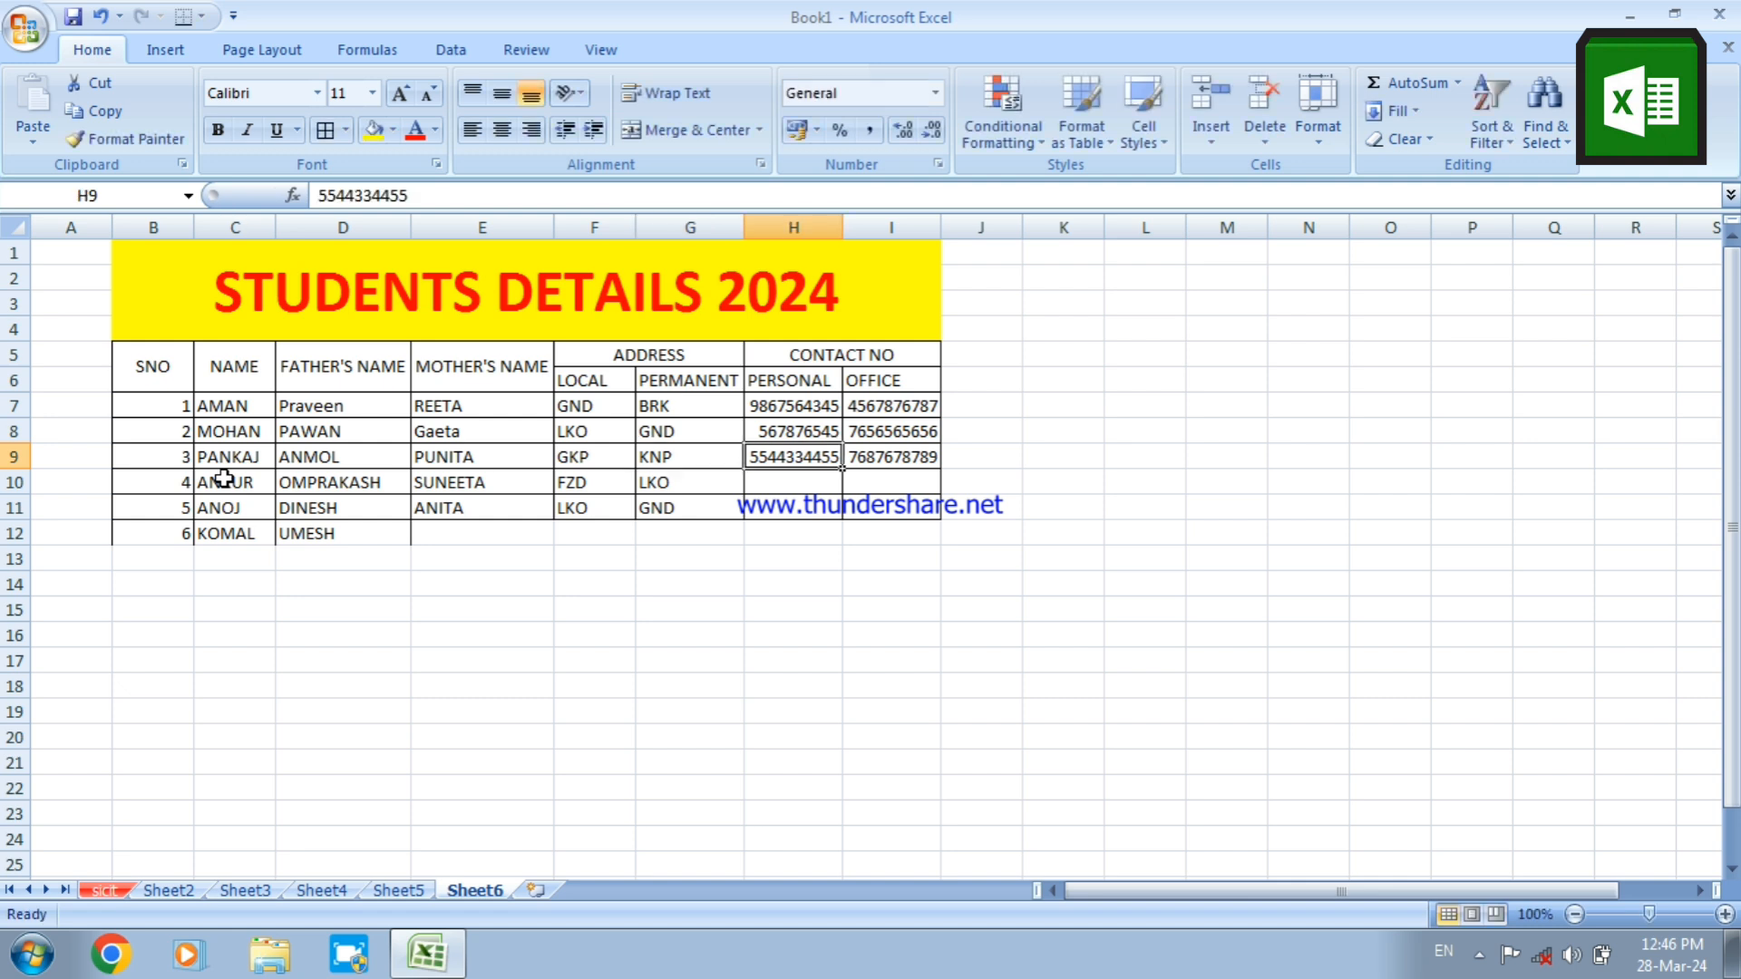
{"action": "key", "text": "Down"}
{"action": "key", "text": "Down"}
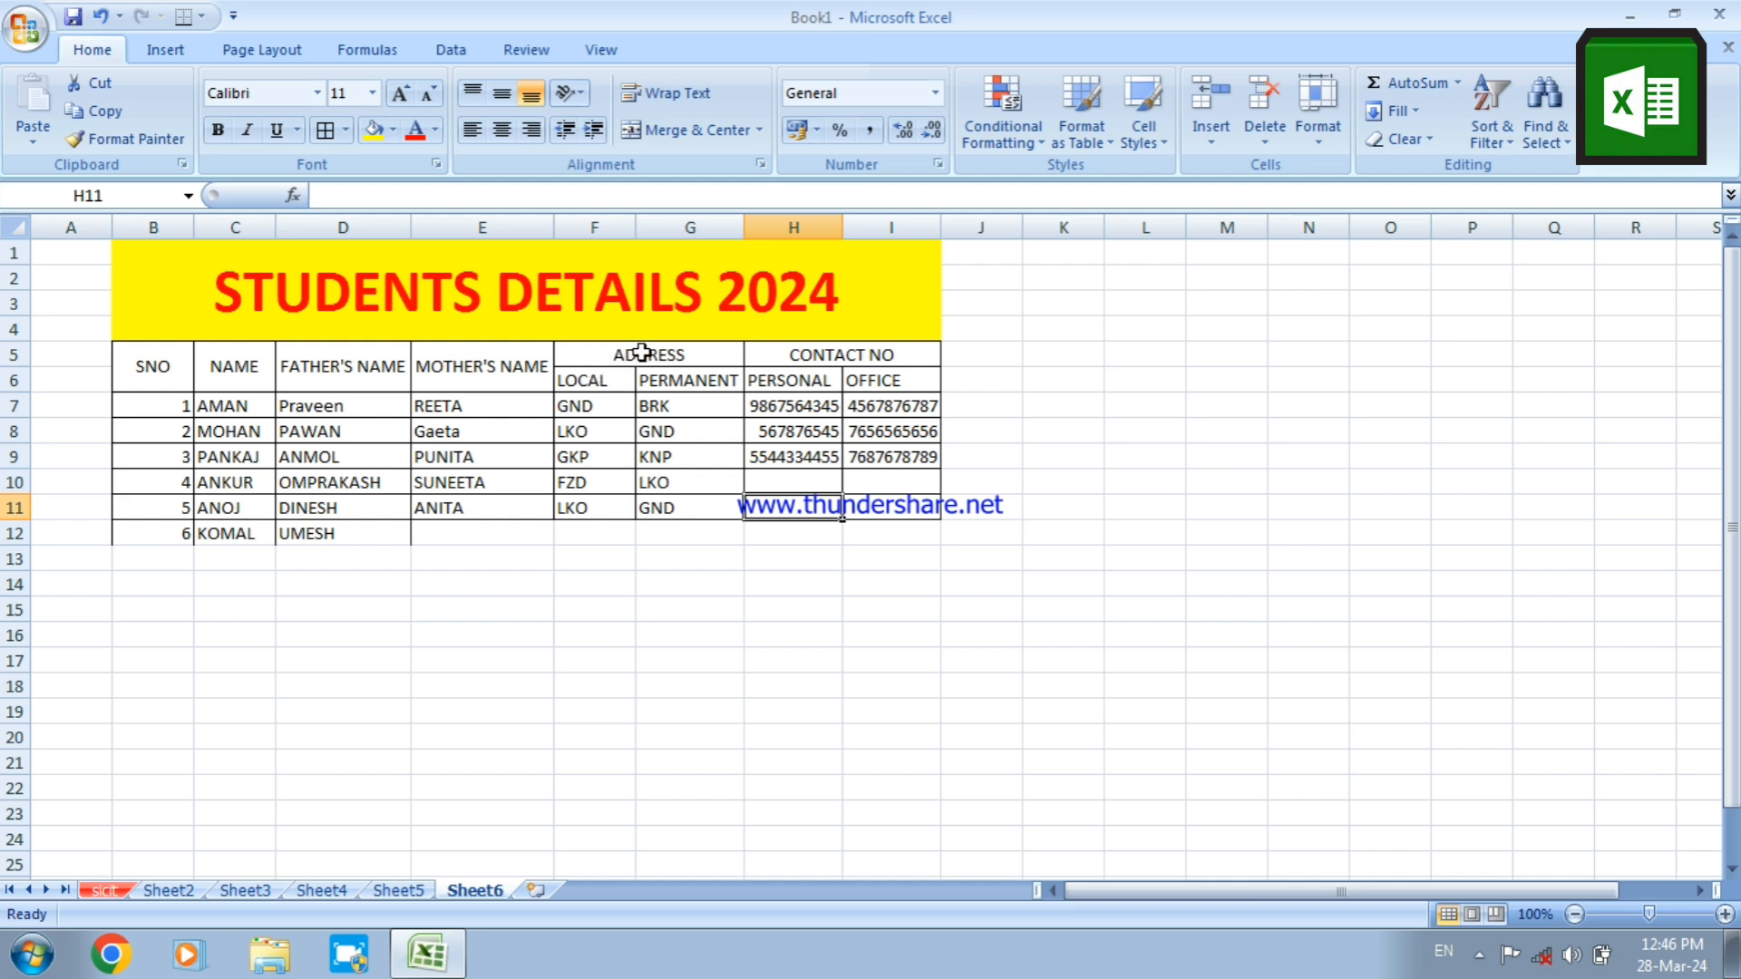
Review the table's headings one by one, from SNO across to OFFICE
{"action": "left_click", "coordinate": [163, 371]}
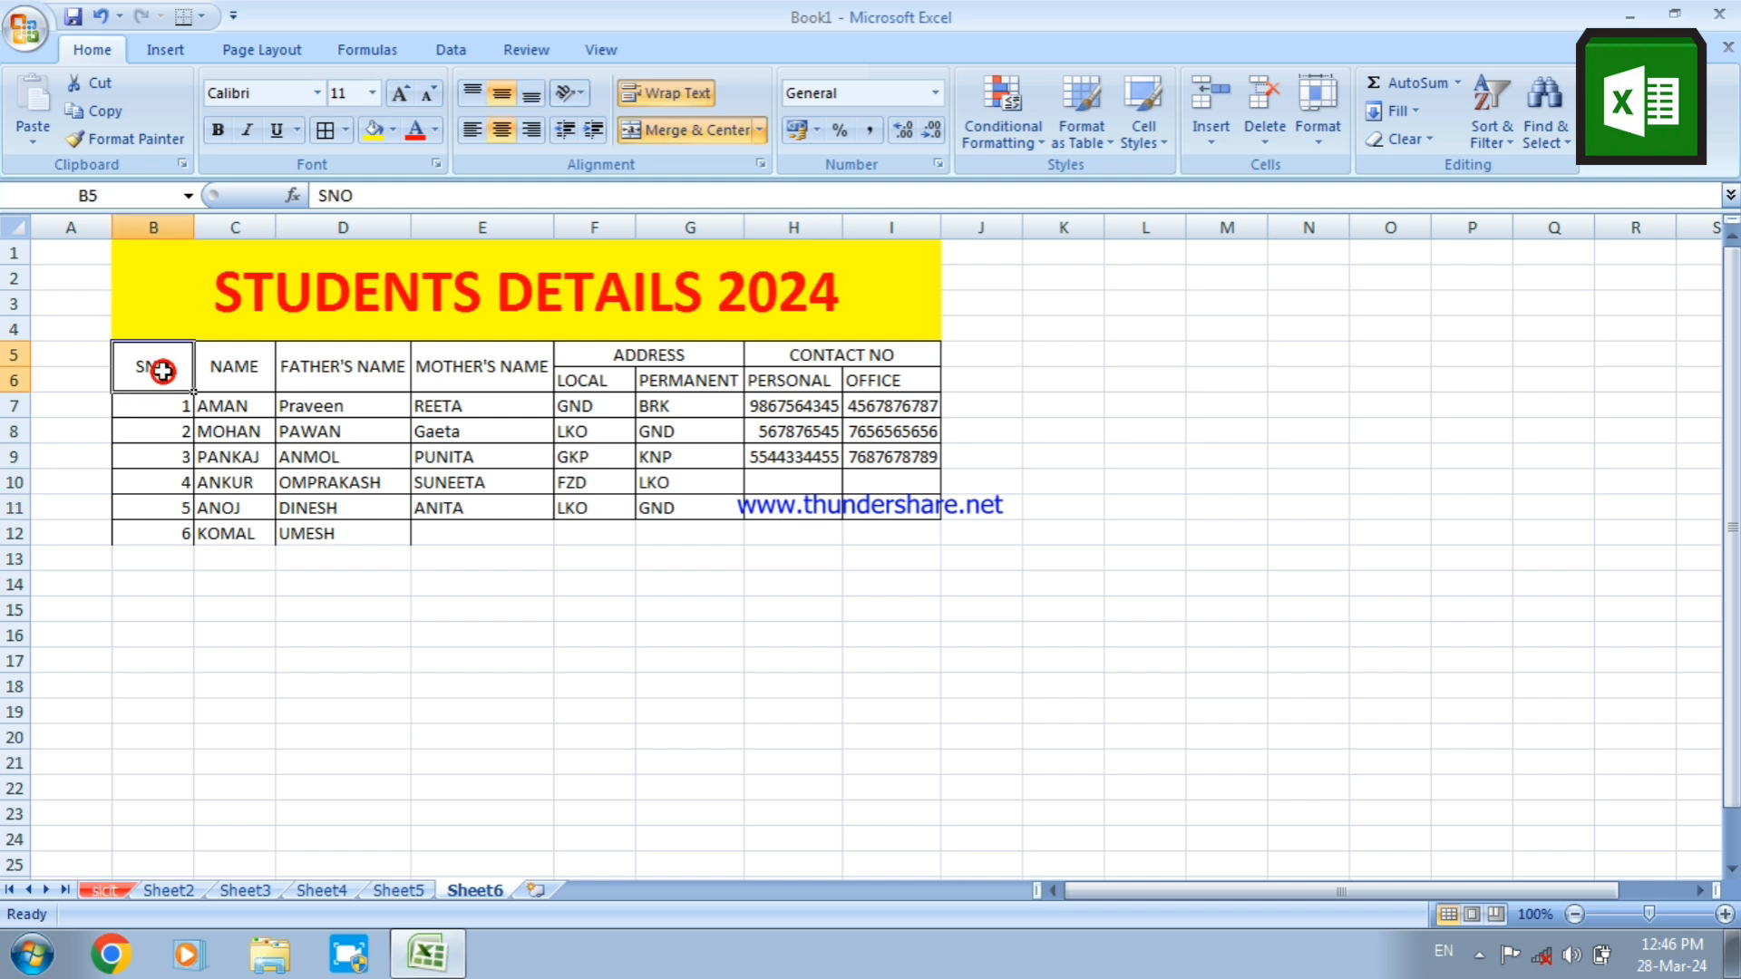
{"action": "left_click", "coordinate": [250, 360]}
{"action": "left_click", "coordinate": [312, 363]}
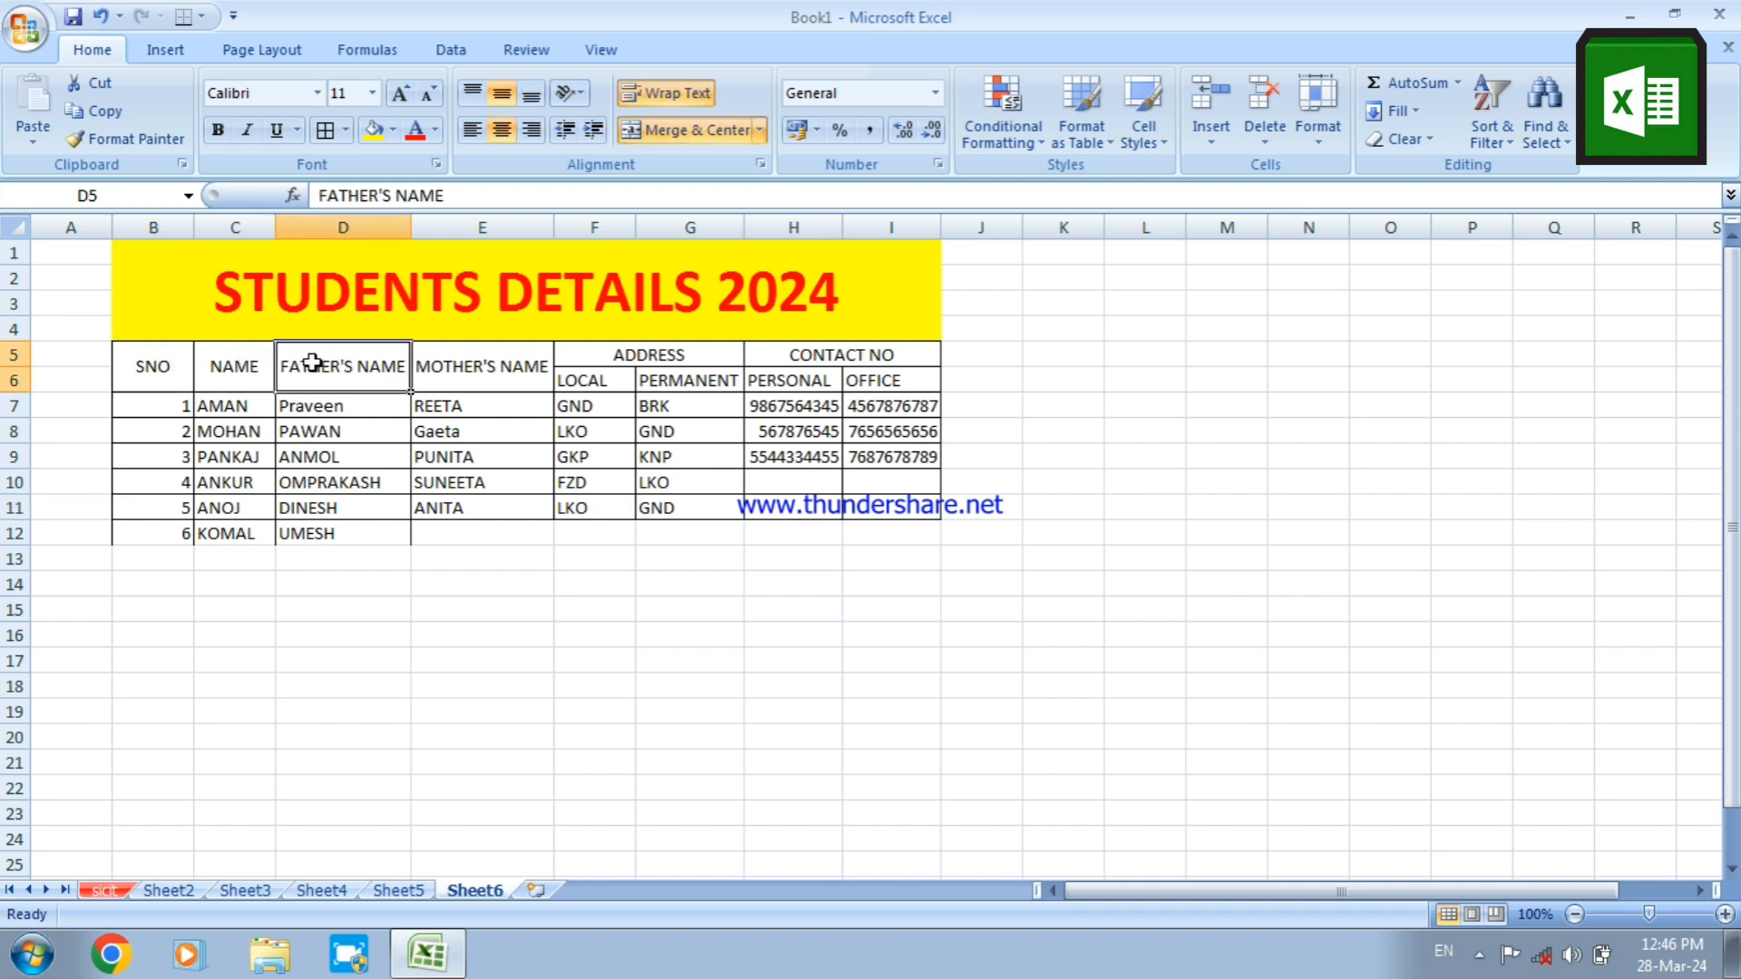
{"action": "left_click", "coordinate": [427, 375]}
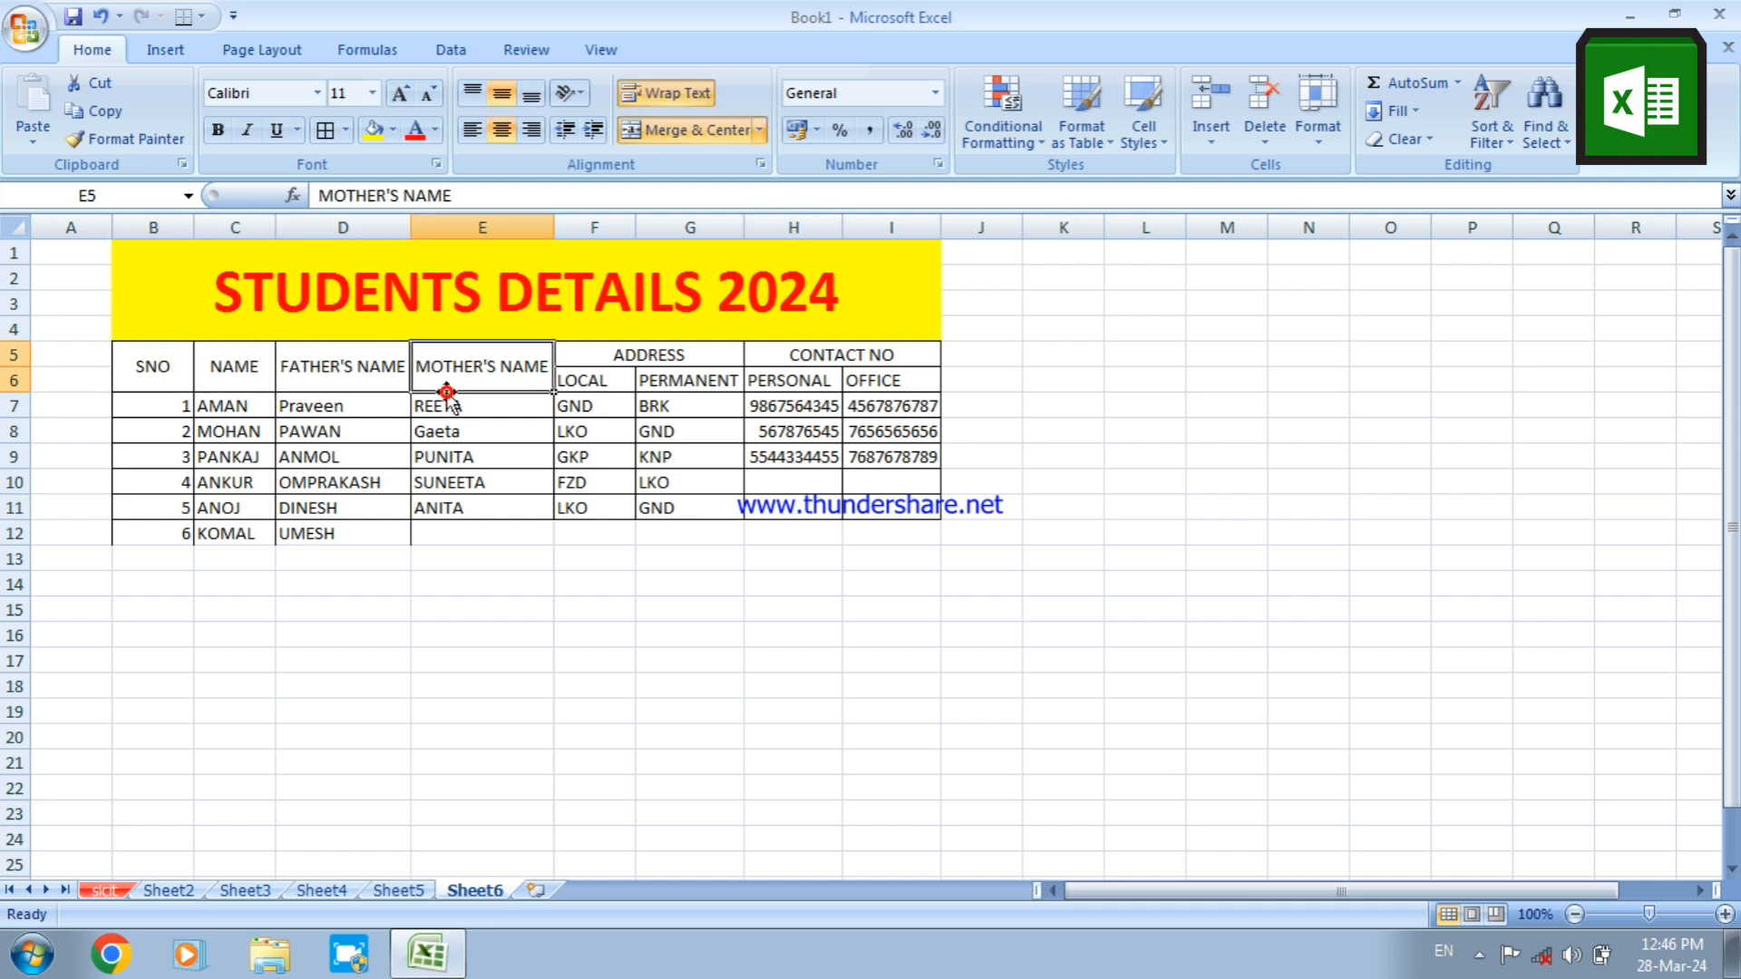
{"action": "left_click", "coordinate": [596, 372]}
{"action": "left_click", "coordinate": [697, 370]}
{"action": "left_click", "coordinate": [765, 381]}
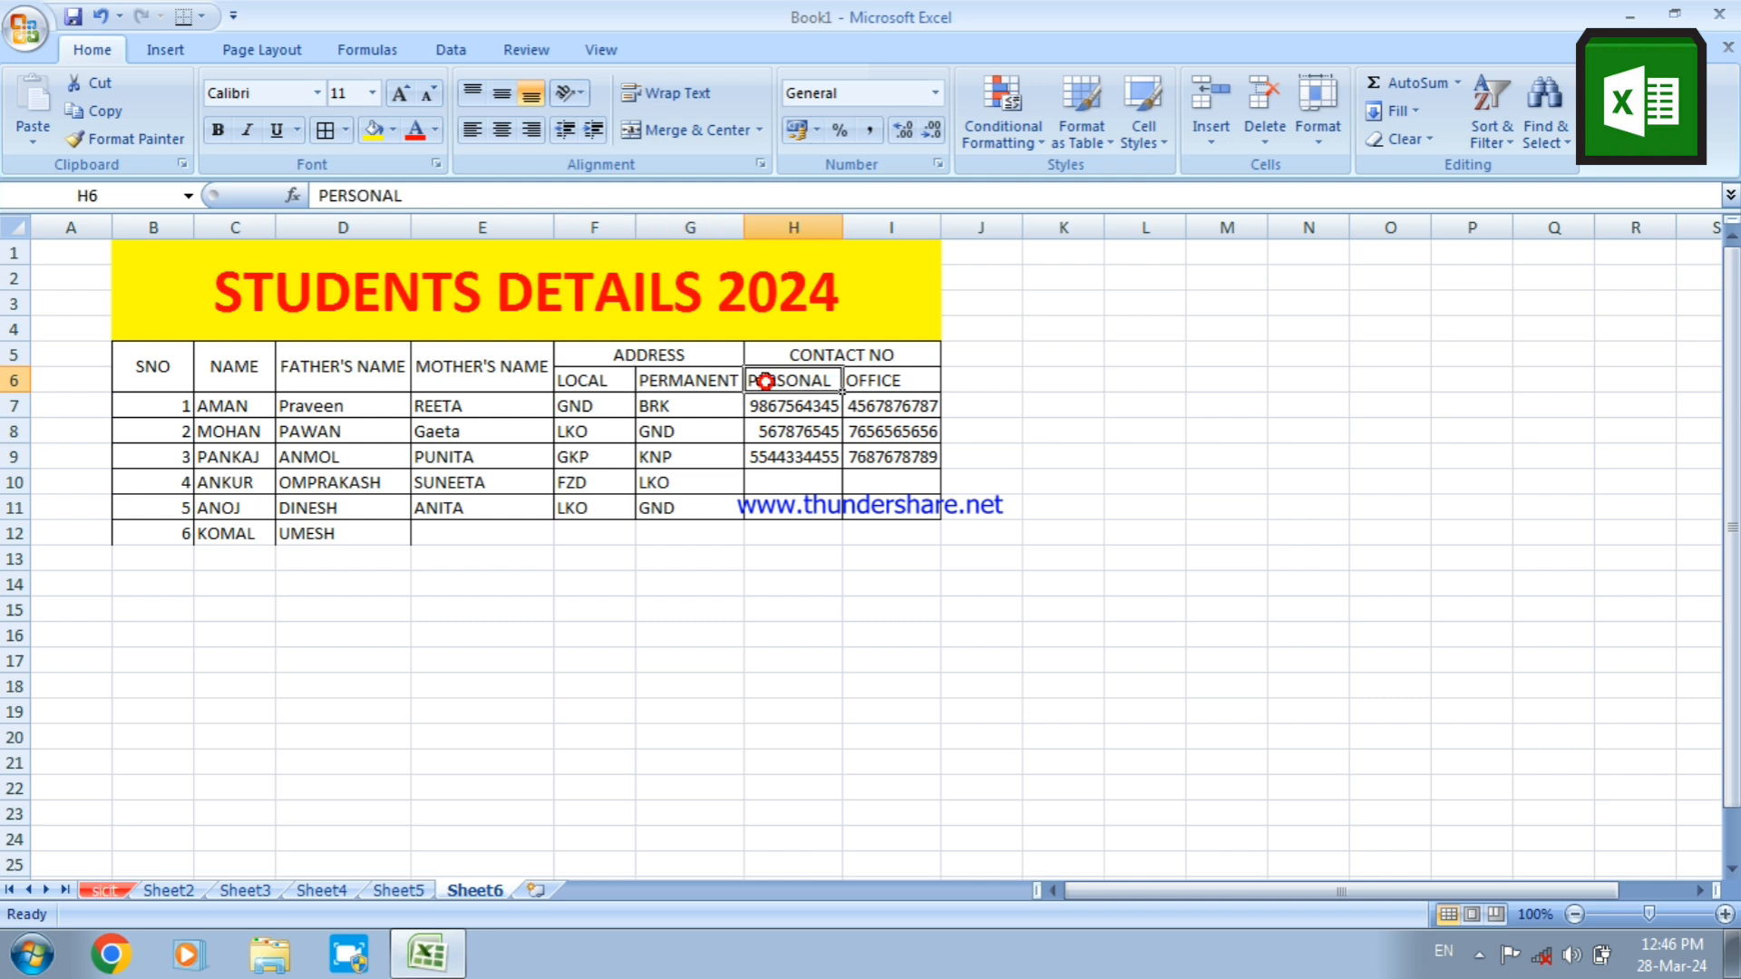
{"action": "left_click", "coordinate": [857, 383]}
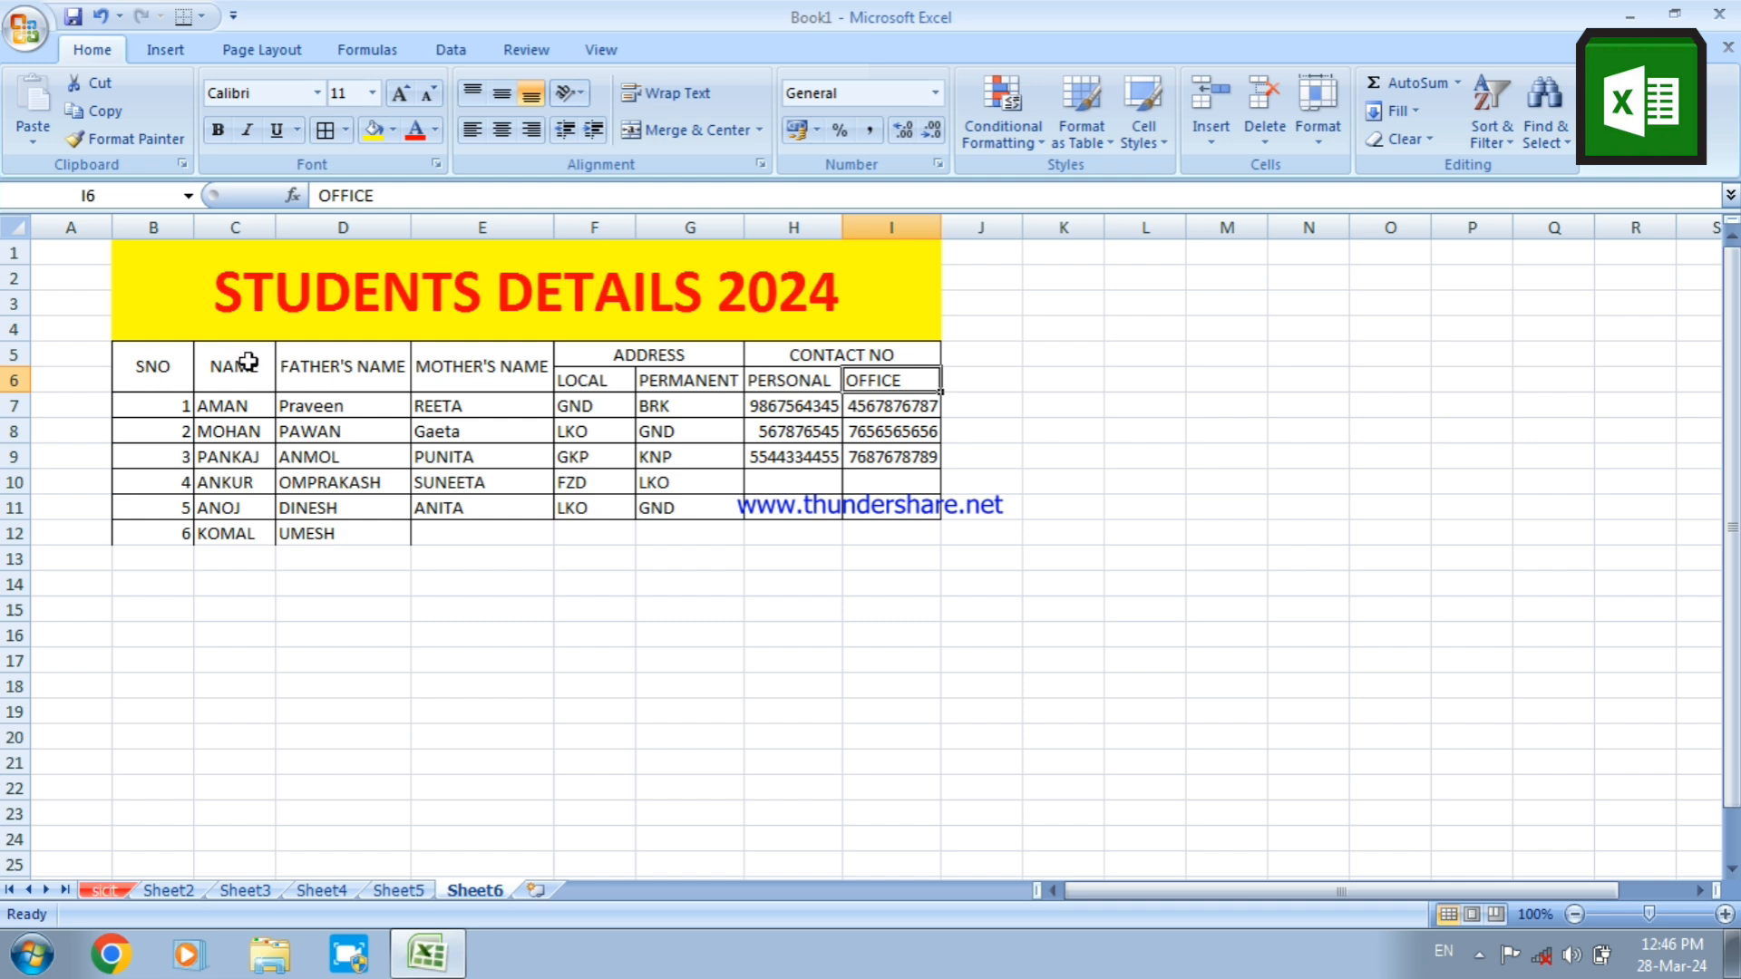
Turn on the Filter for the students table, starting from the NAME heading in C5
{"action": "left_click", "coordinate": [227, 368]}
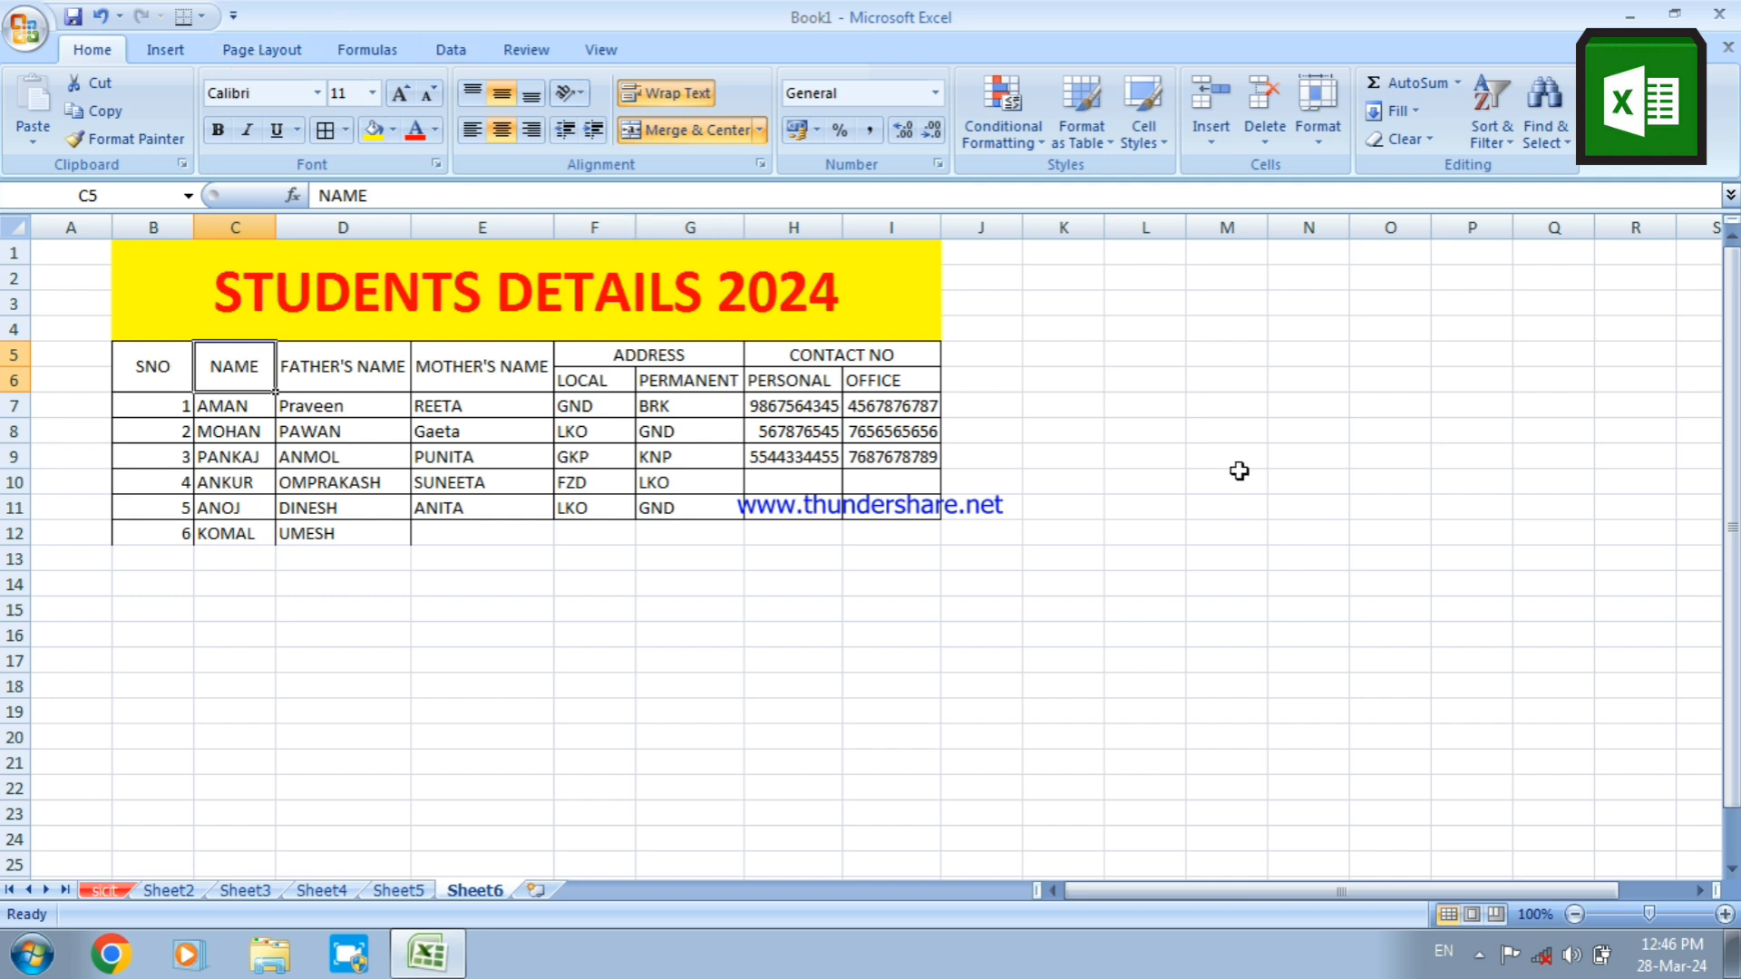
{"action": "left_click", "coordinate": [1508, 143]}
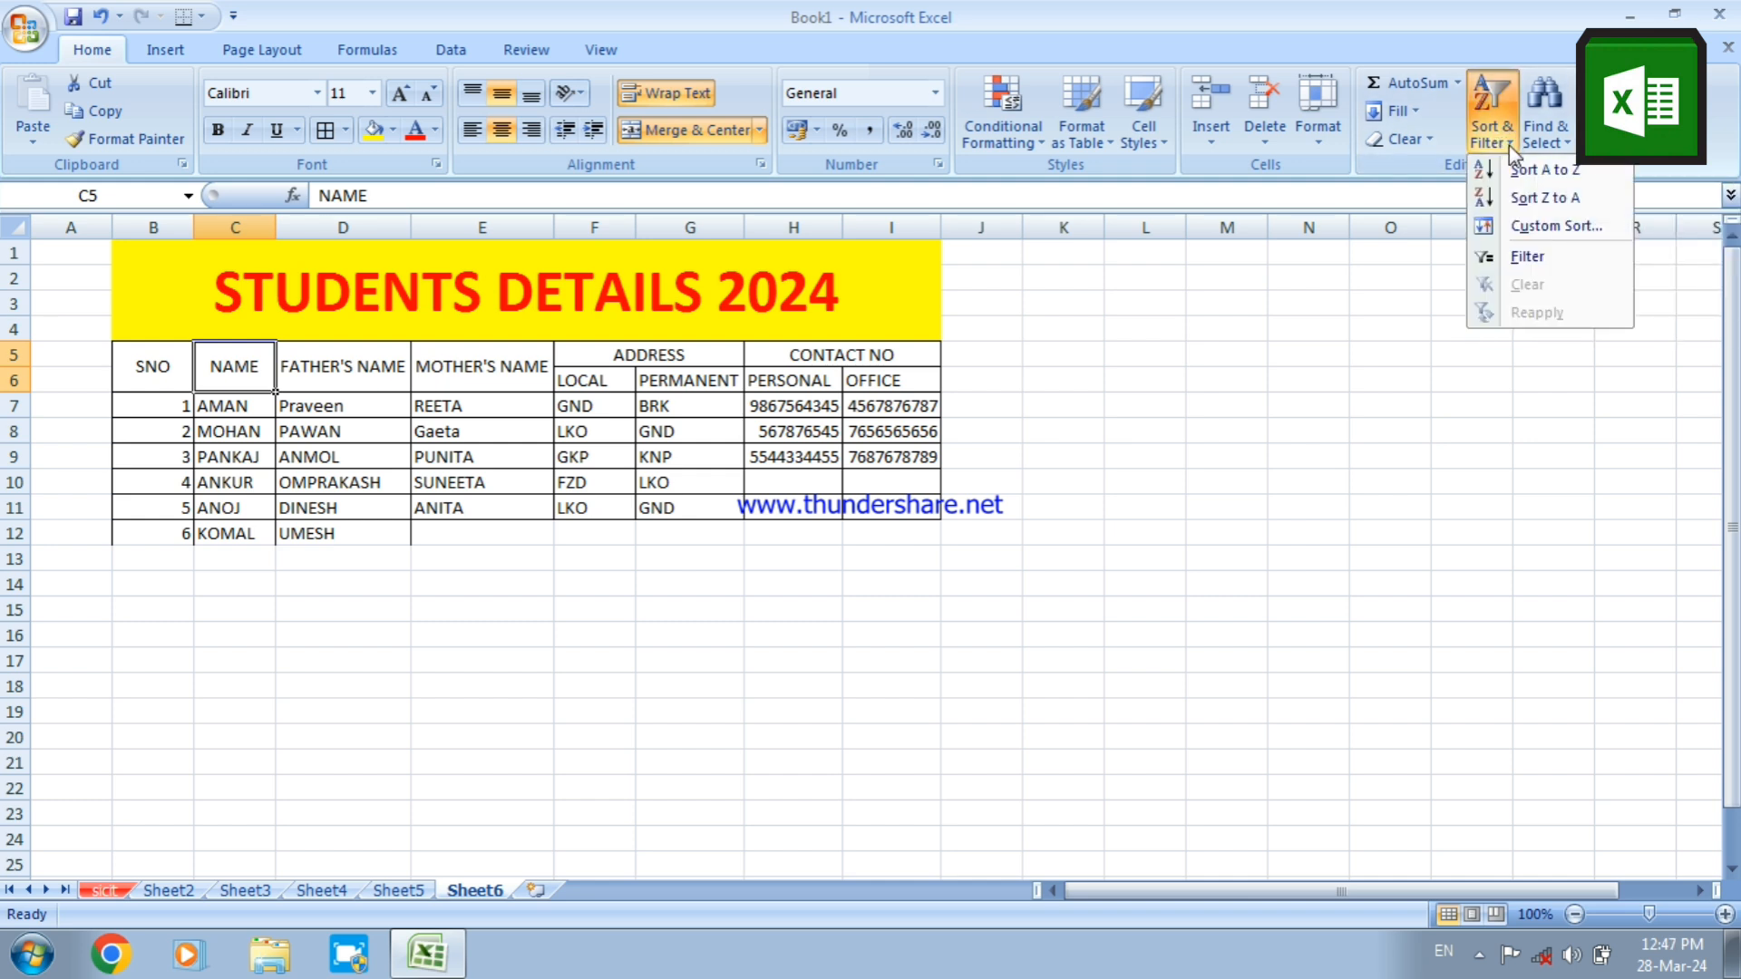
{"action": "left_click", "coordinate": [1530, 255]}
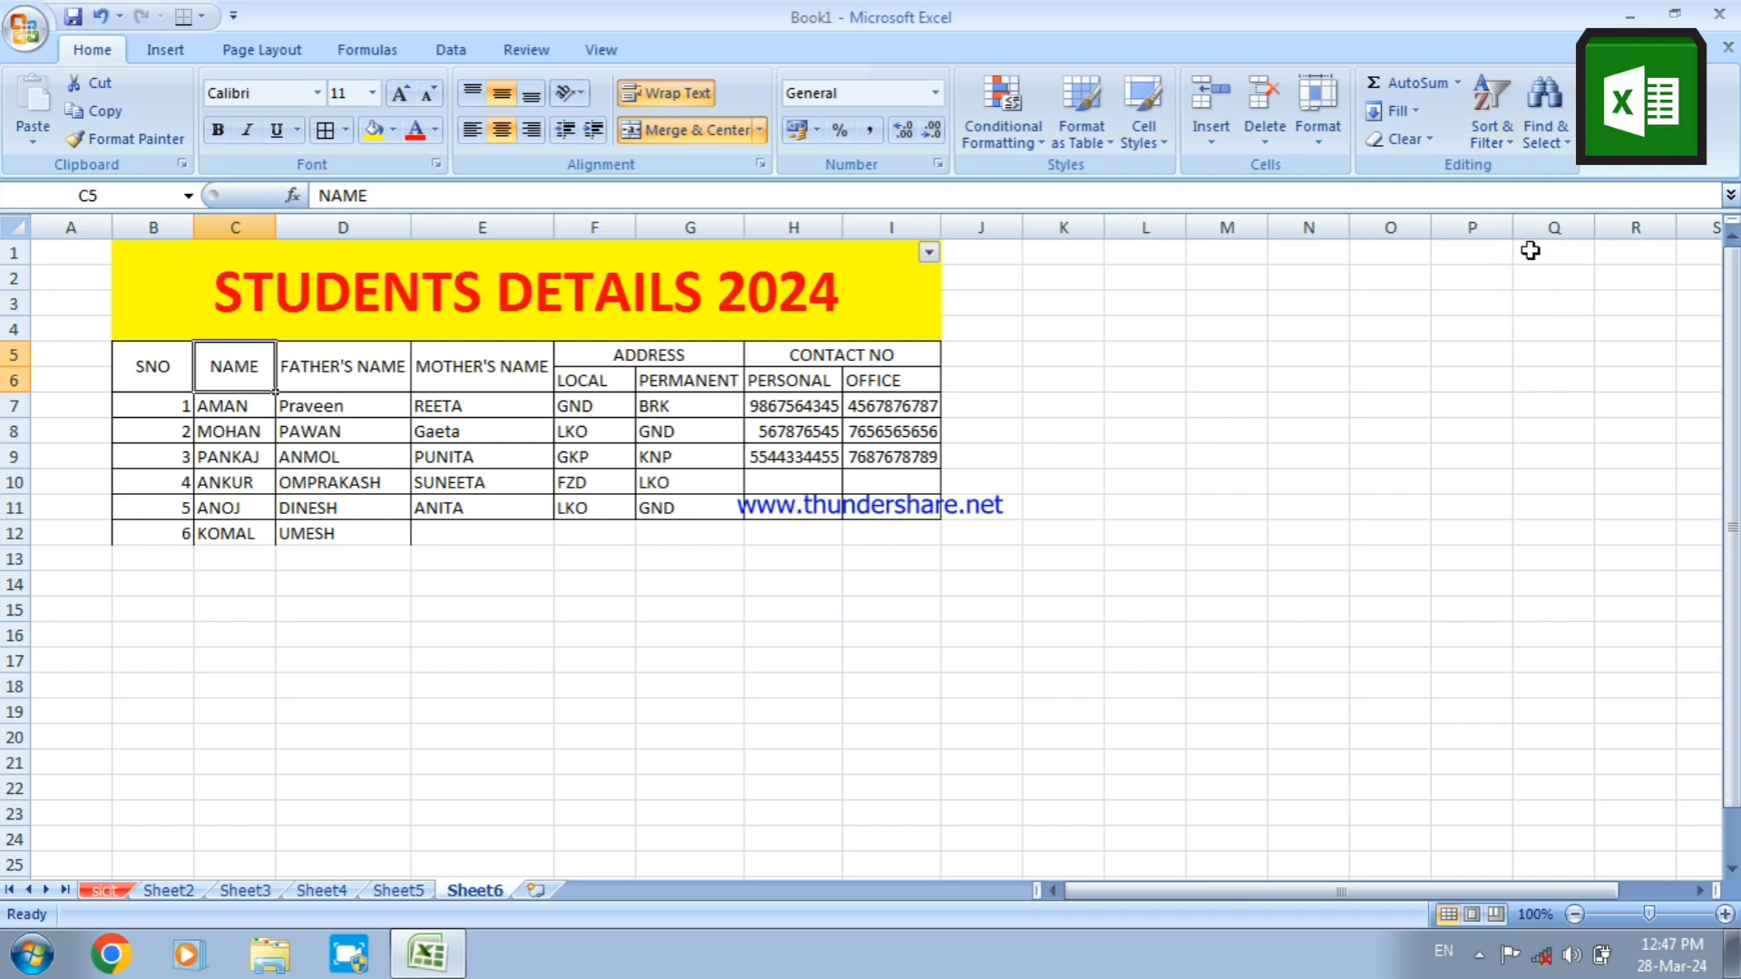
{"action": "left_click", "coordinate": [1177, 399]}
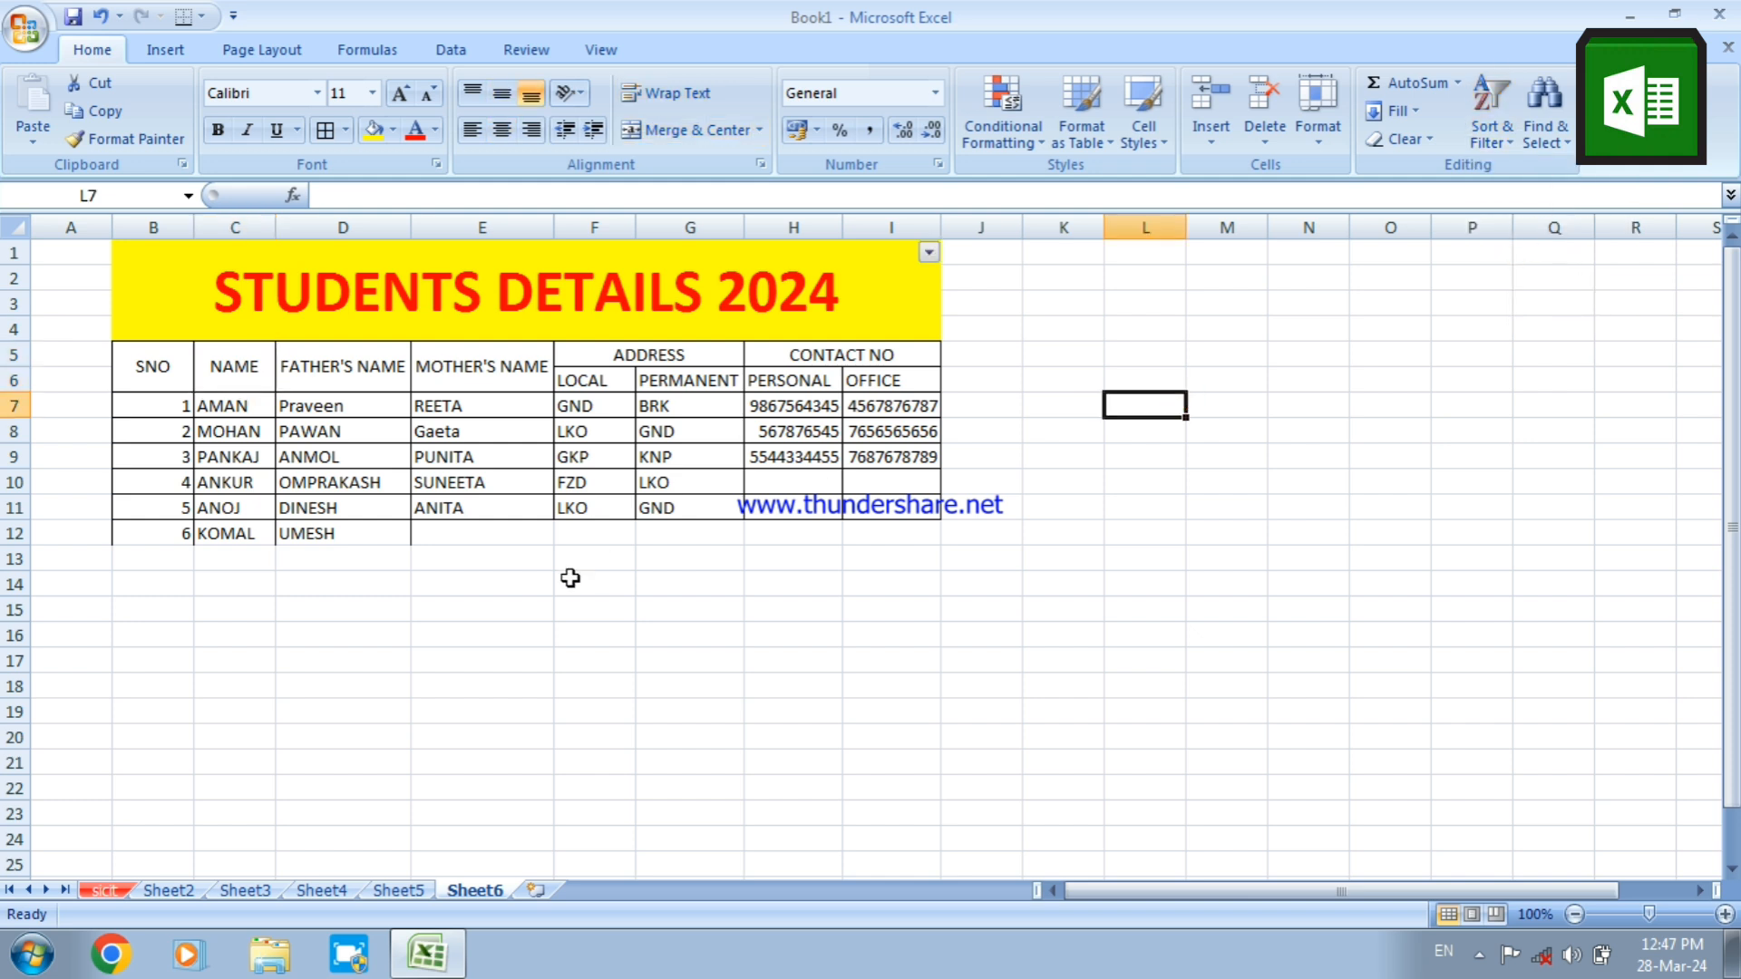
Try to sort the table A to Z from the NAME heading in C5
{"action": "left_click", "coordinate": [234, 367]}
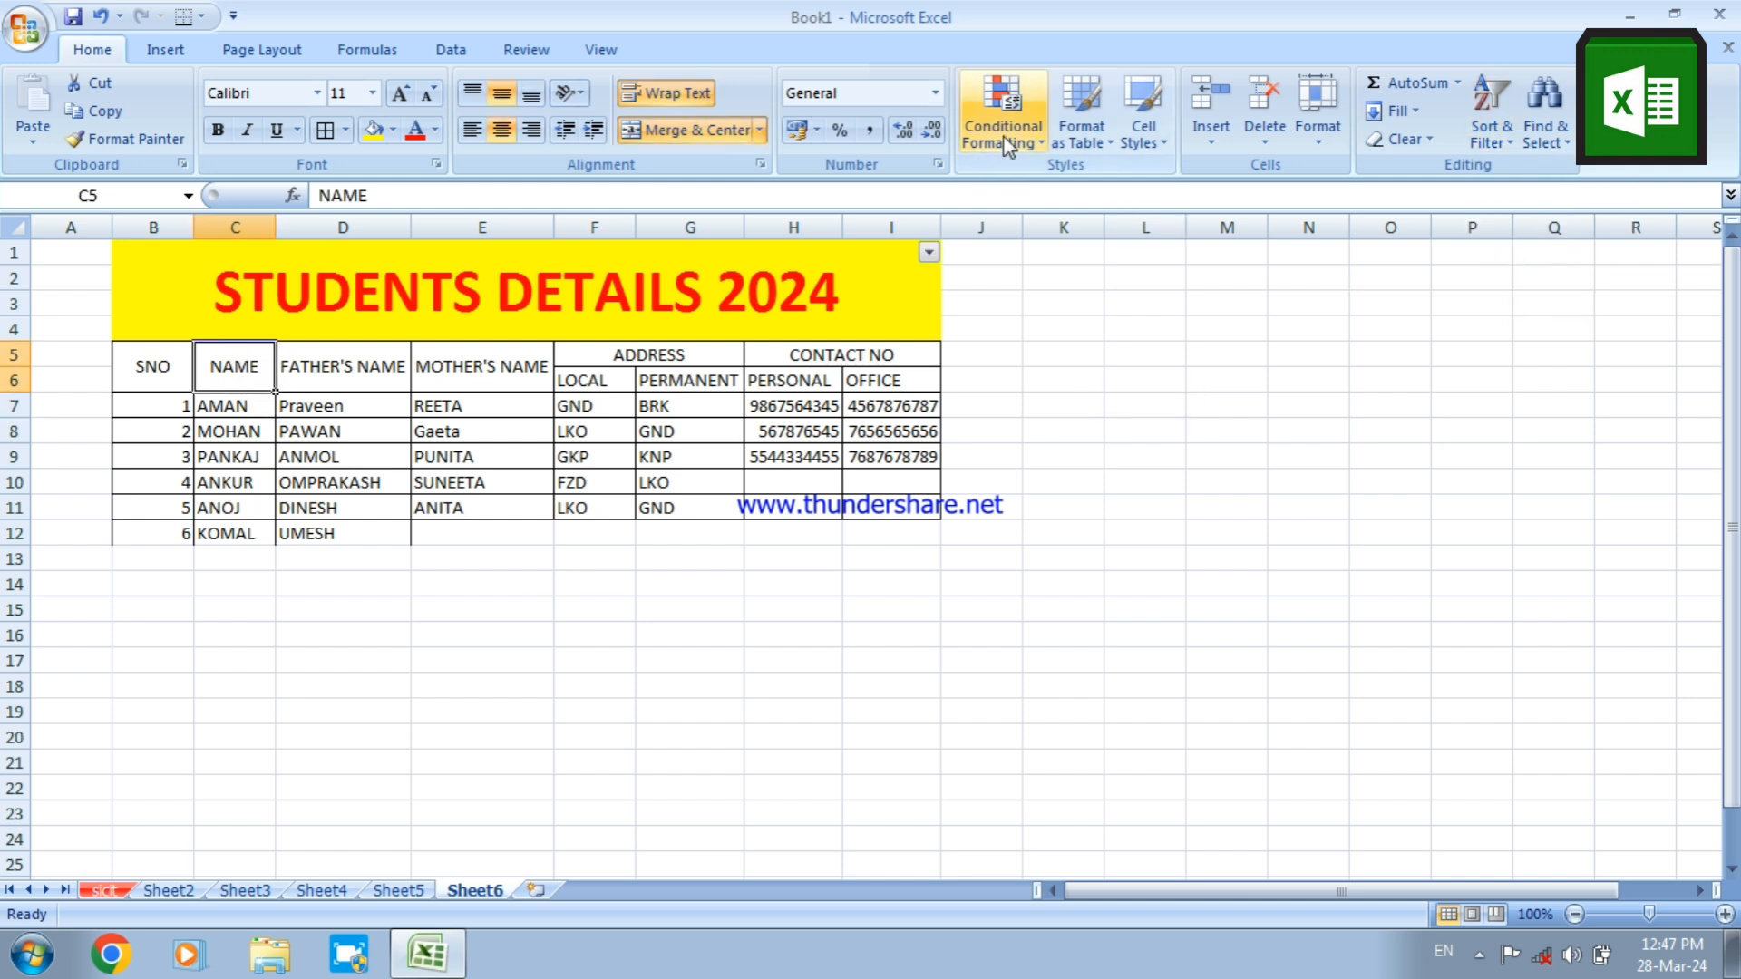
{"action": "left_click", "coordinate": [1416, 111]}
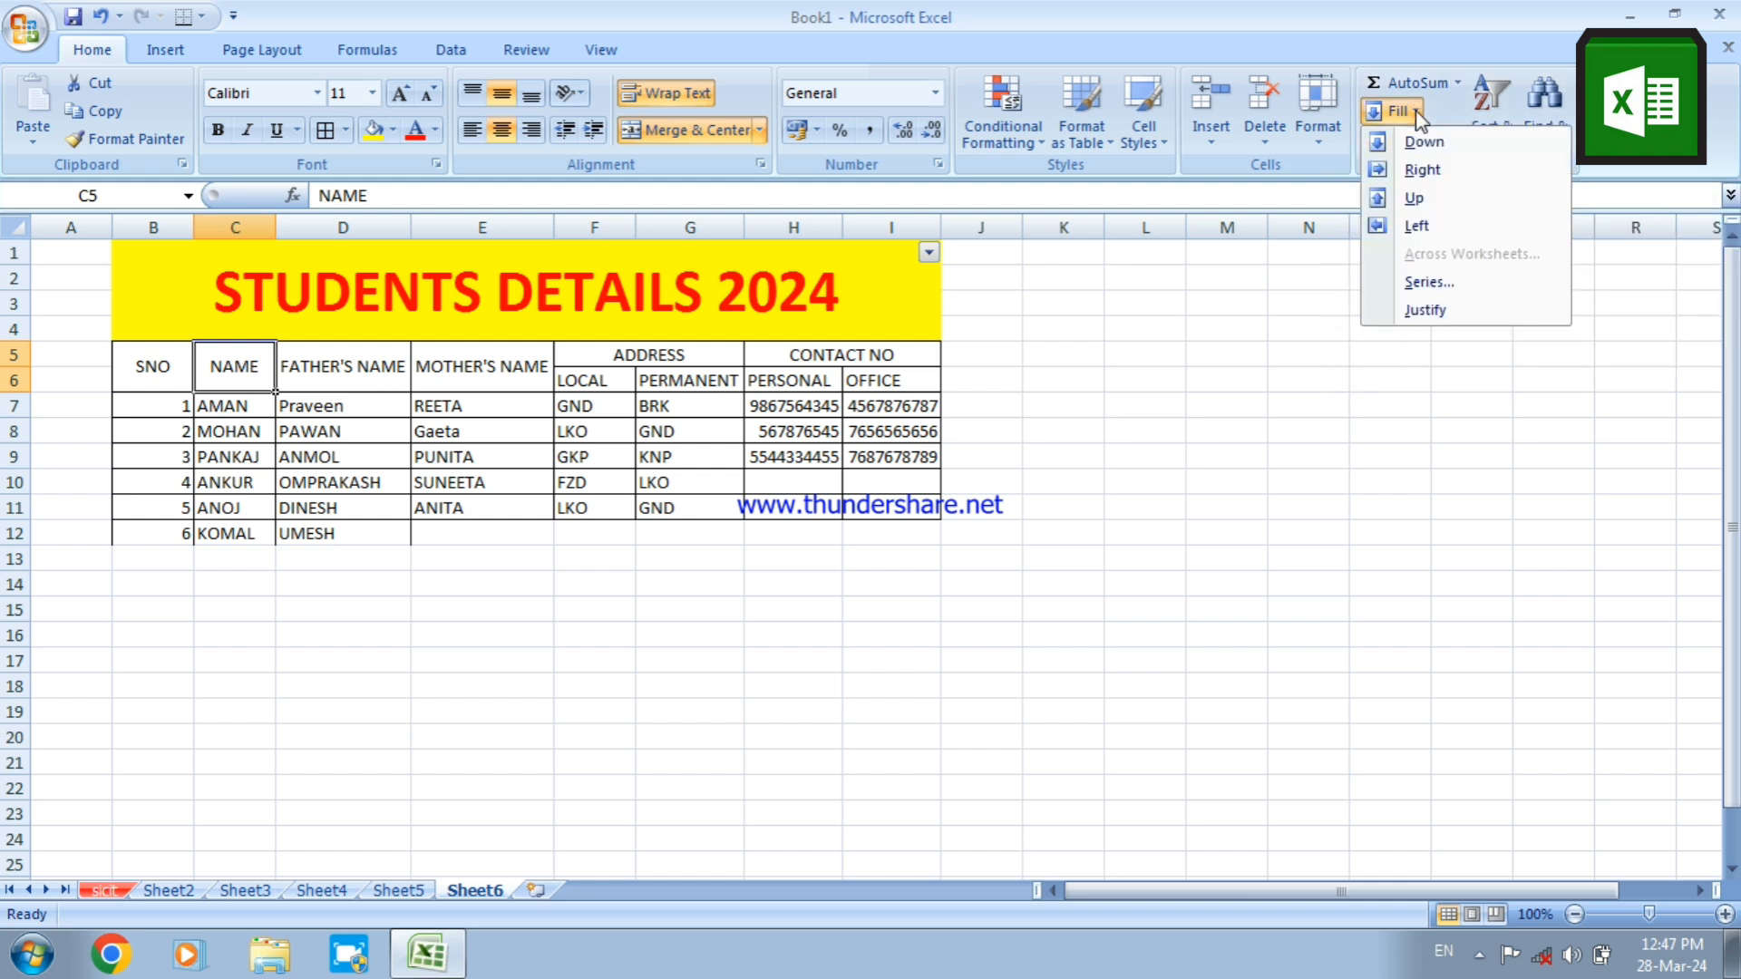
{"action": "left_click", "coordinate": [1416, 110]}
{"action": "left_click", "coordinate": [1492, 142]}
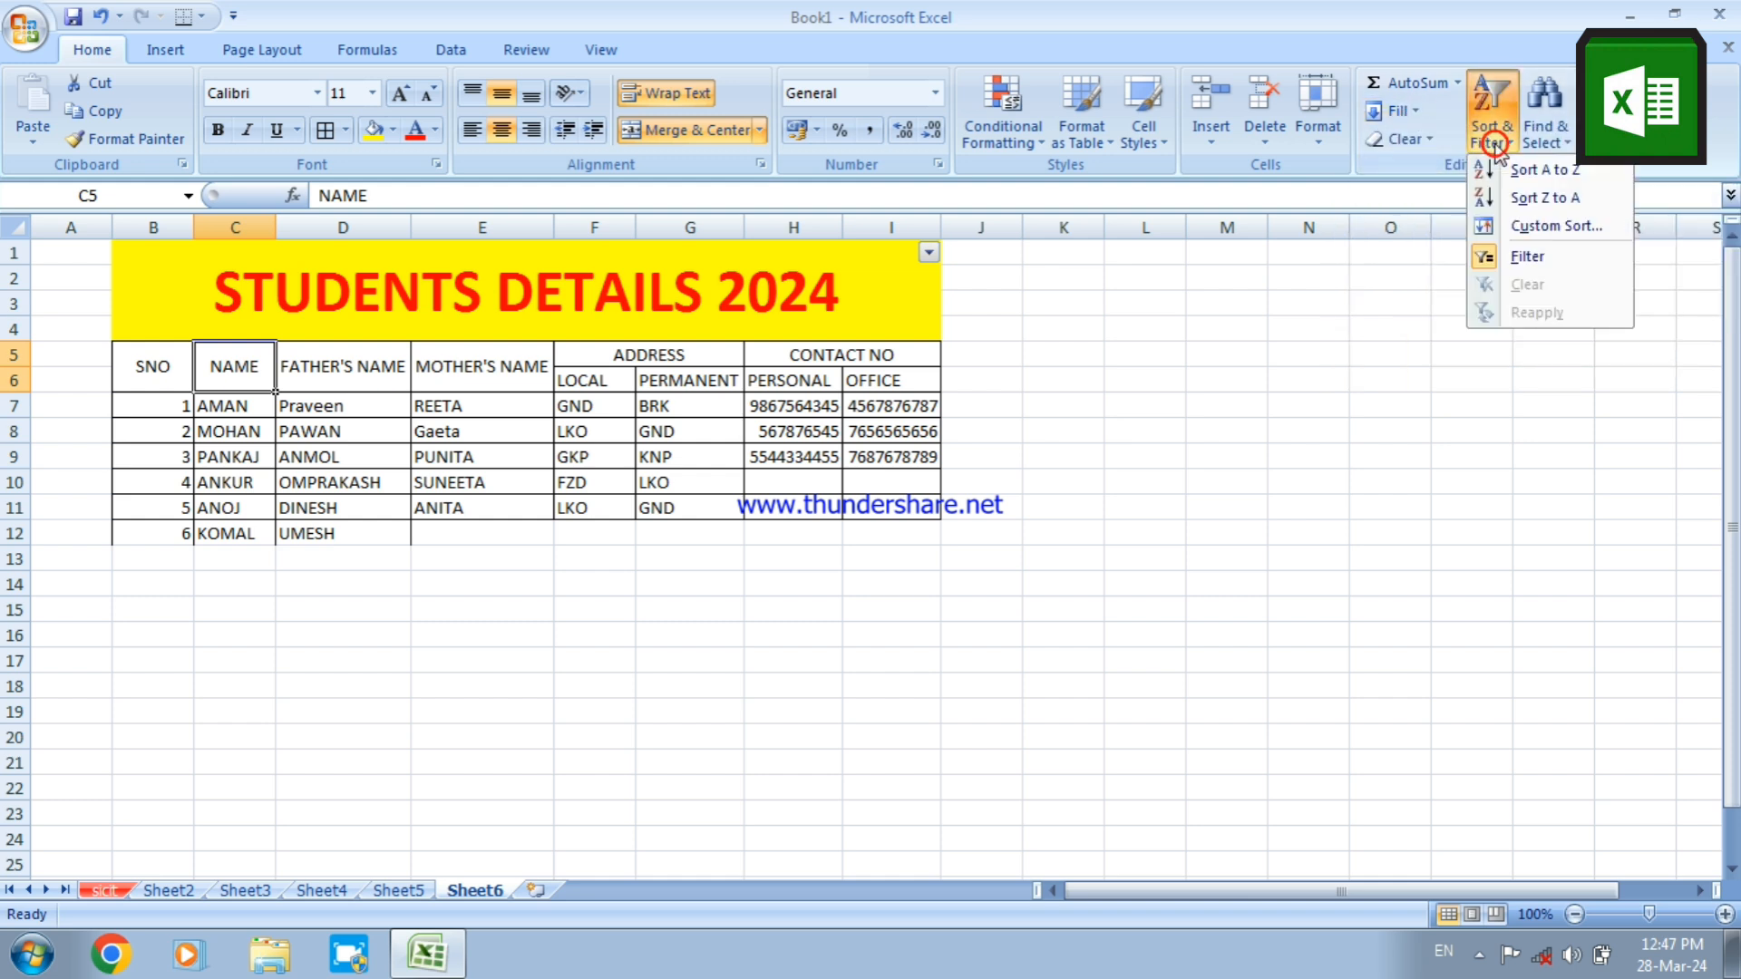
{"action": "left_click", "coordinate": [1505, 172]}
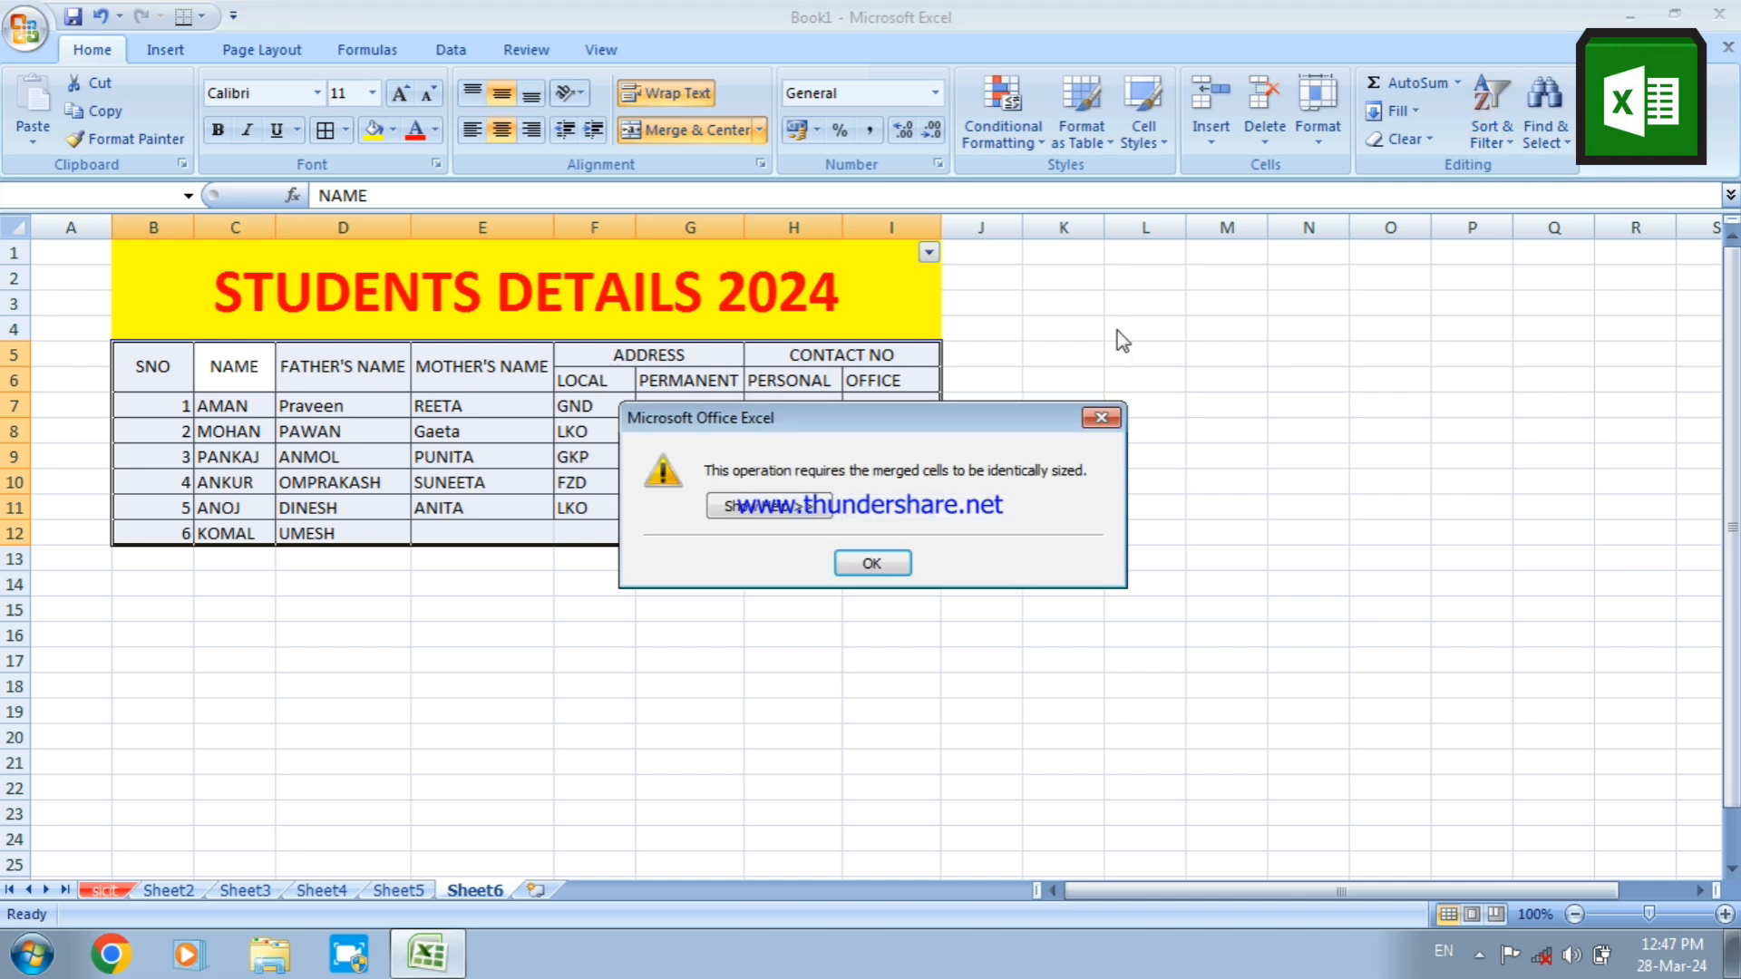
{"action": "left_click", "coordinate": [1100, 419]}
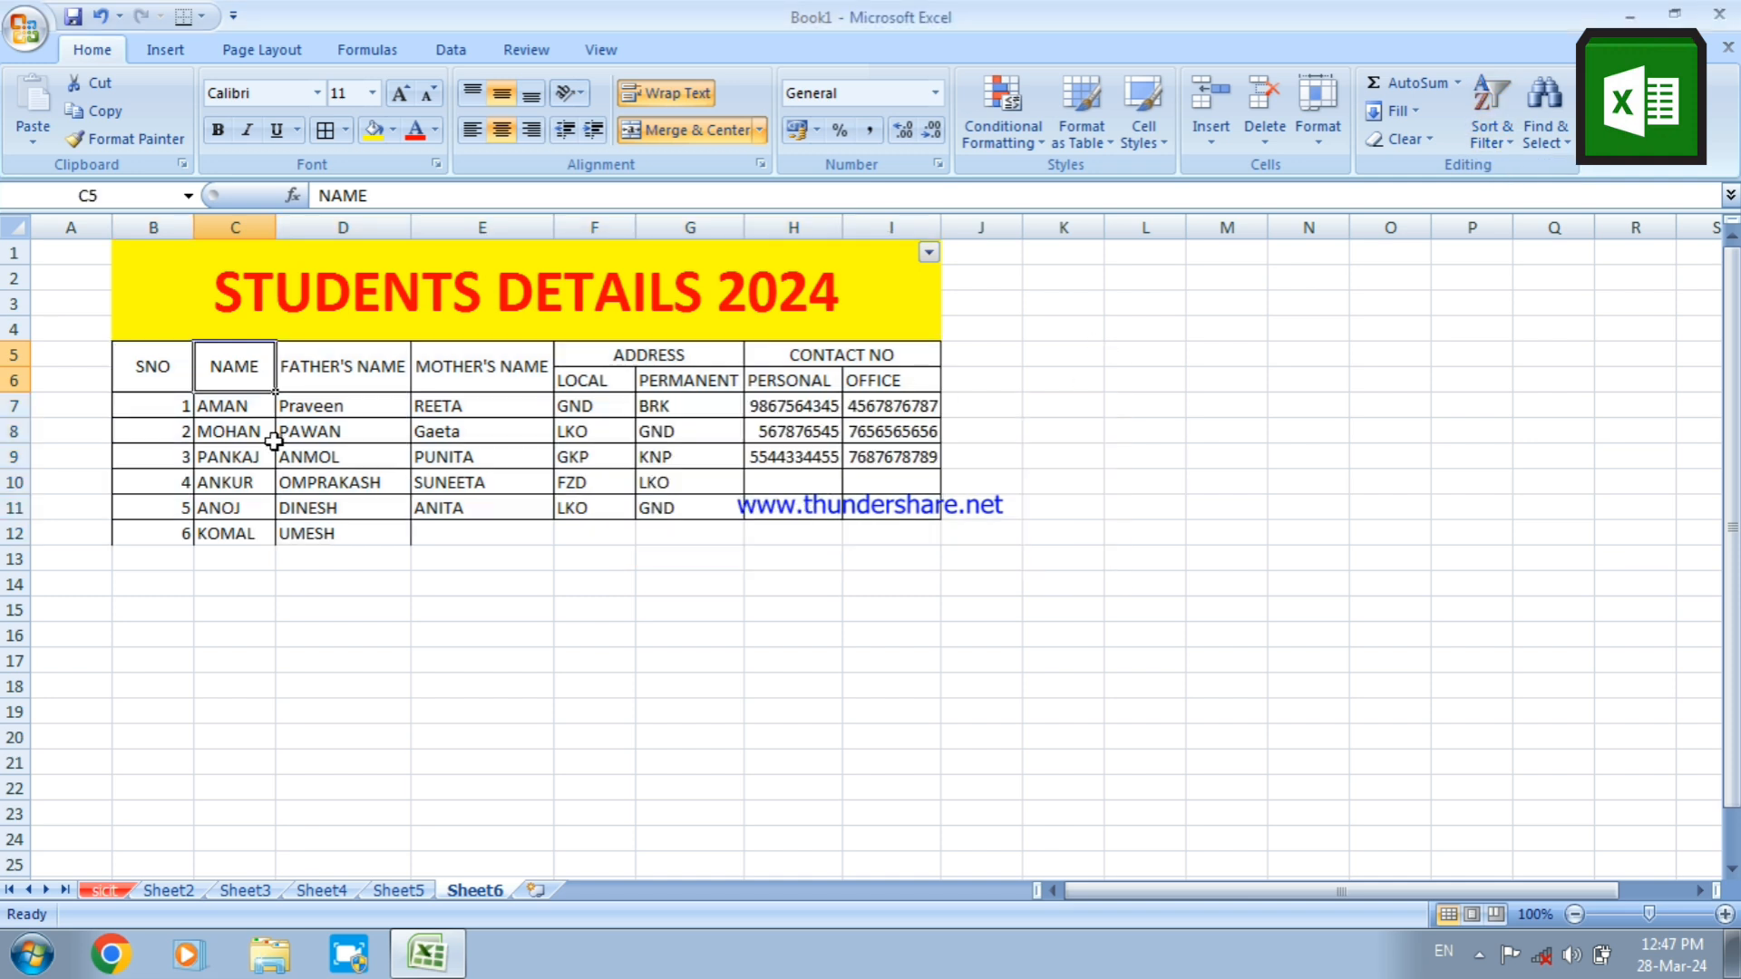
Try to sort the names in C7:C12 A to Z with the selection expanded to the neighbouring data
{"action": "left_click", "coordinate": [246, 407]}
{"action": "left_click_drag", "start_coordinate": [246, 407], "coordinate": [228, 521]}
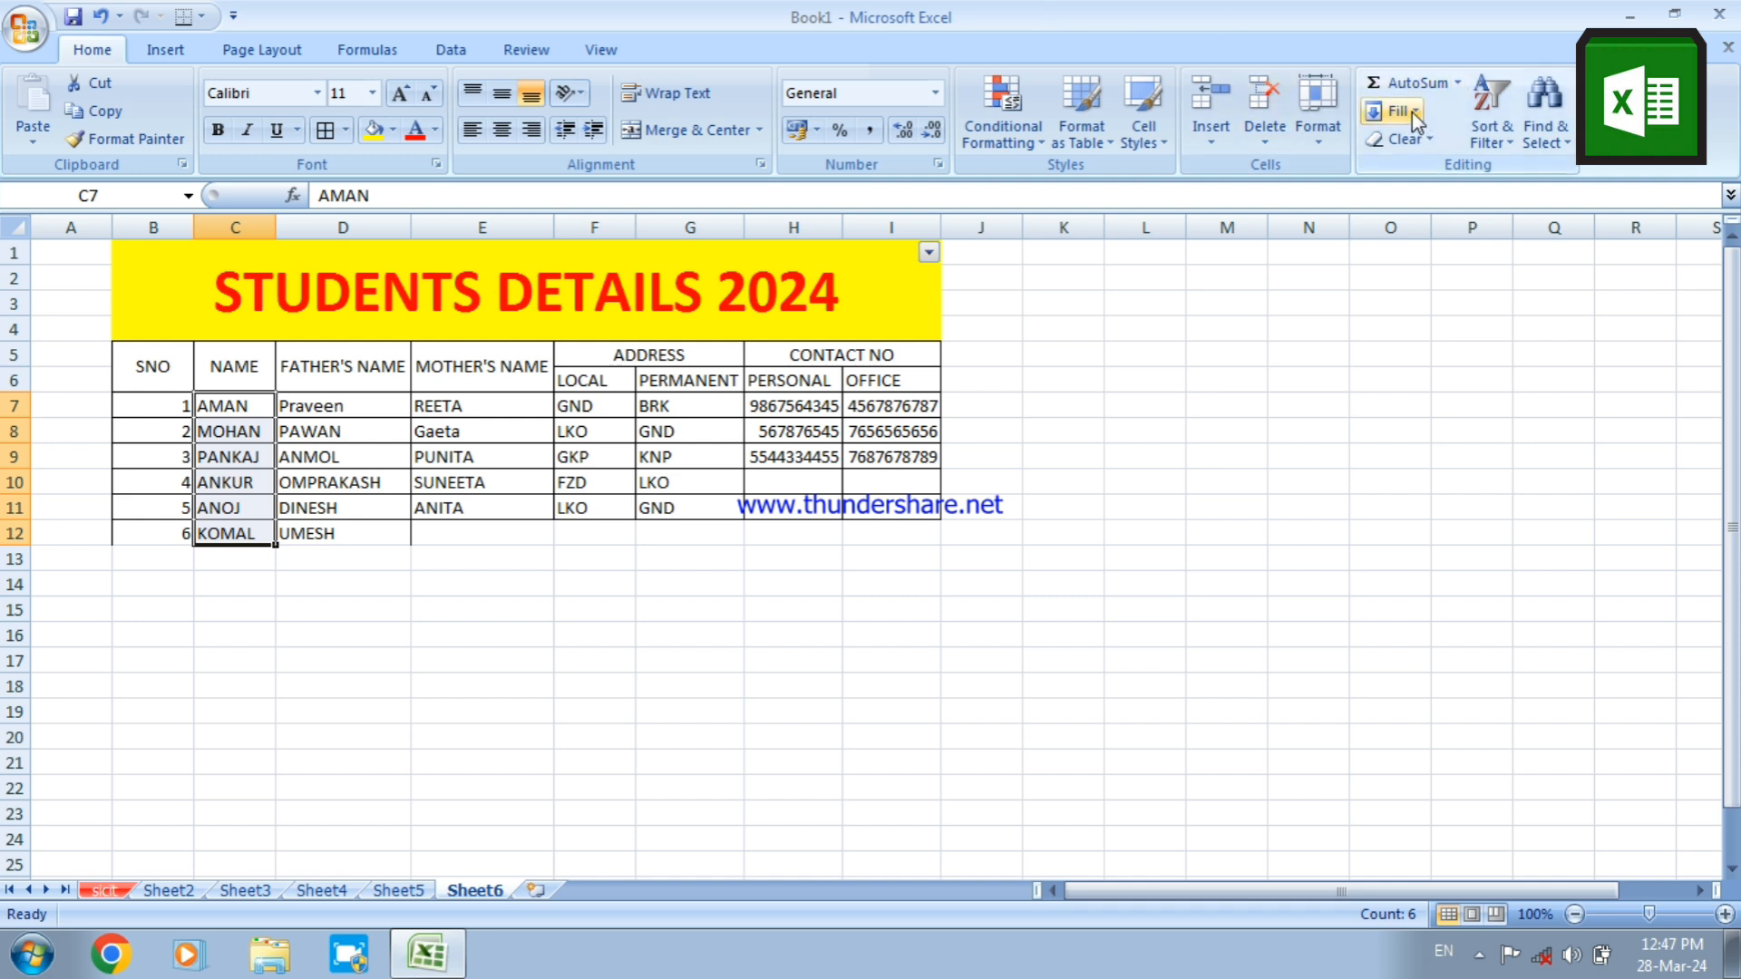
{"action": "left_click", "coordinate": [1504, 140]}
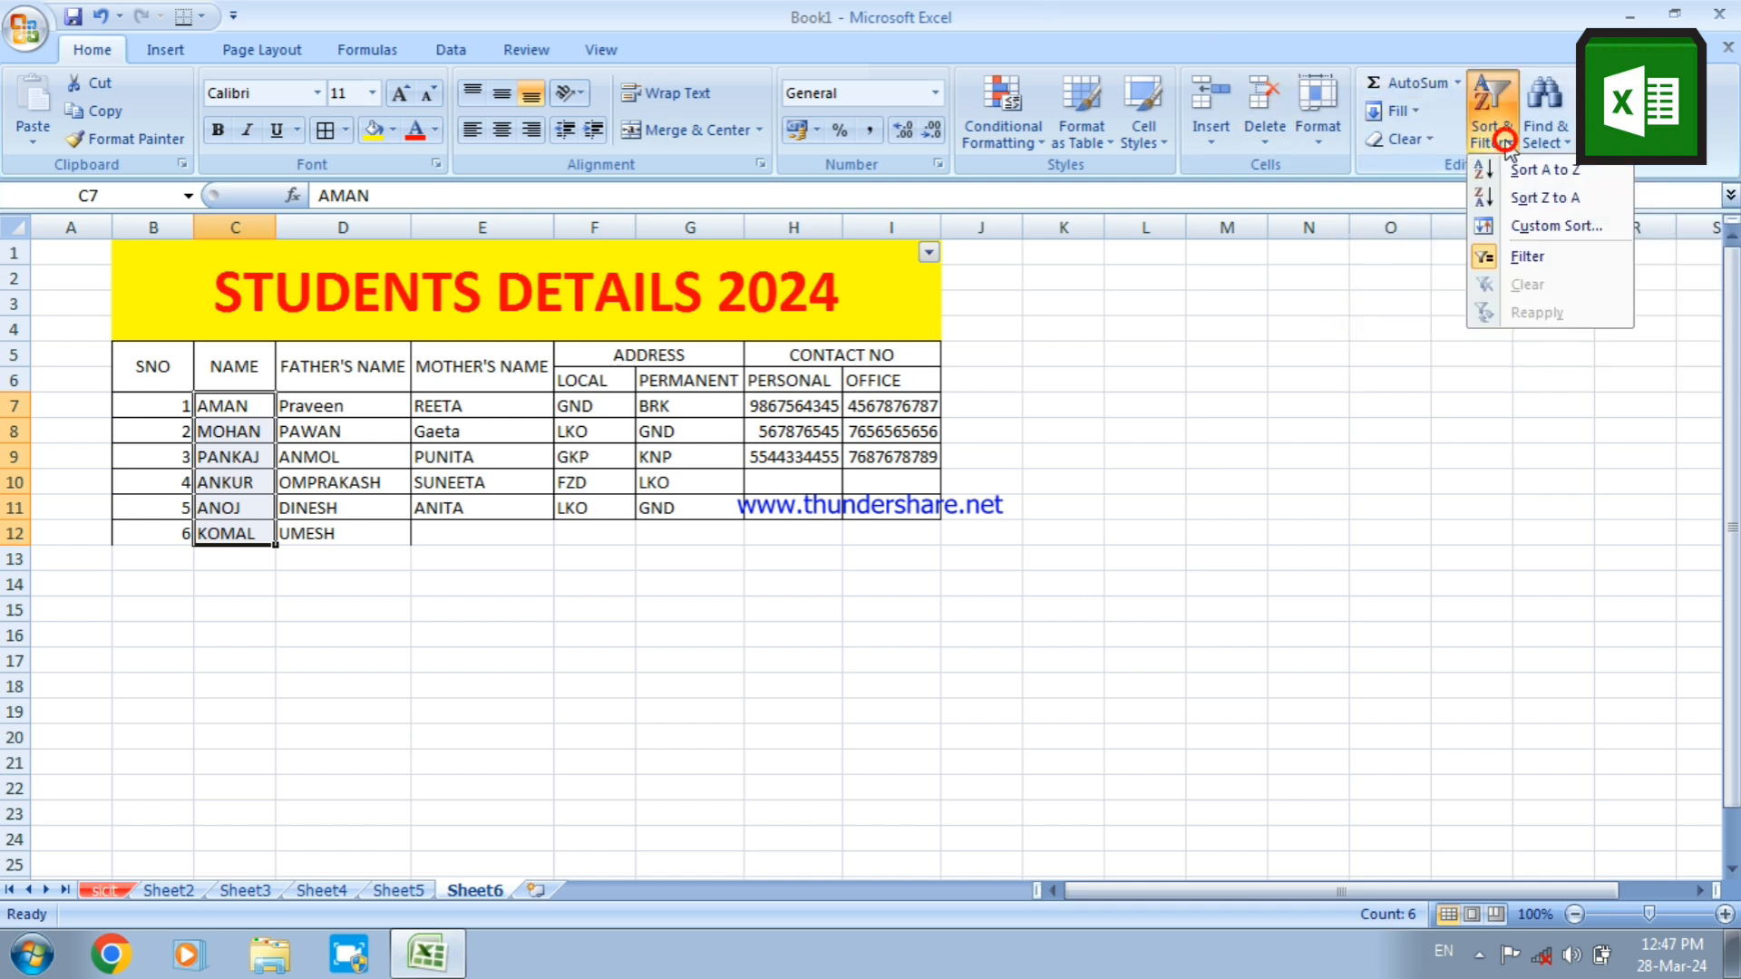
{"action": "left_click", "coordinate": [1510, 167]}
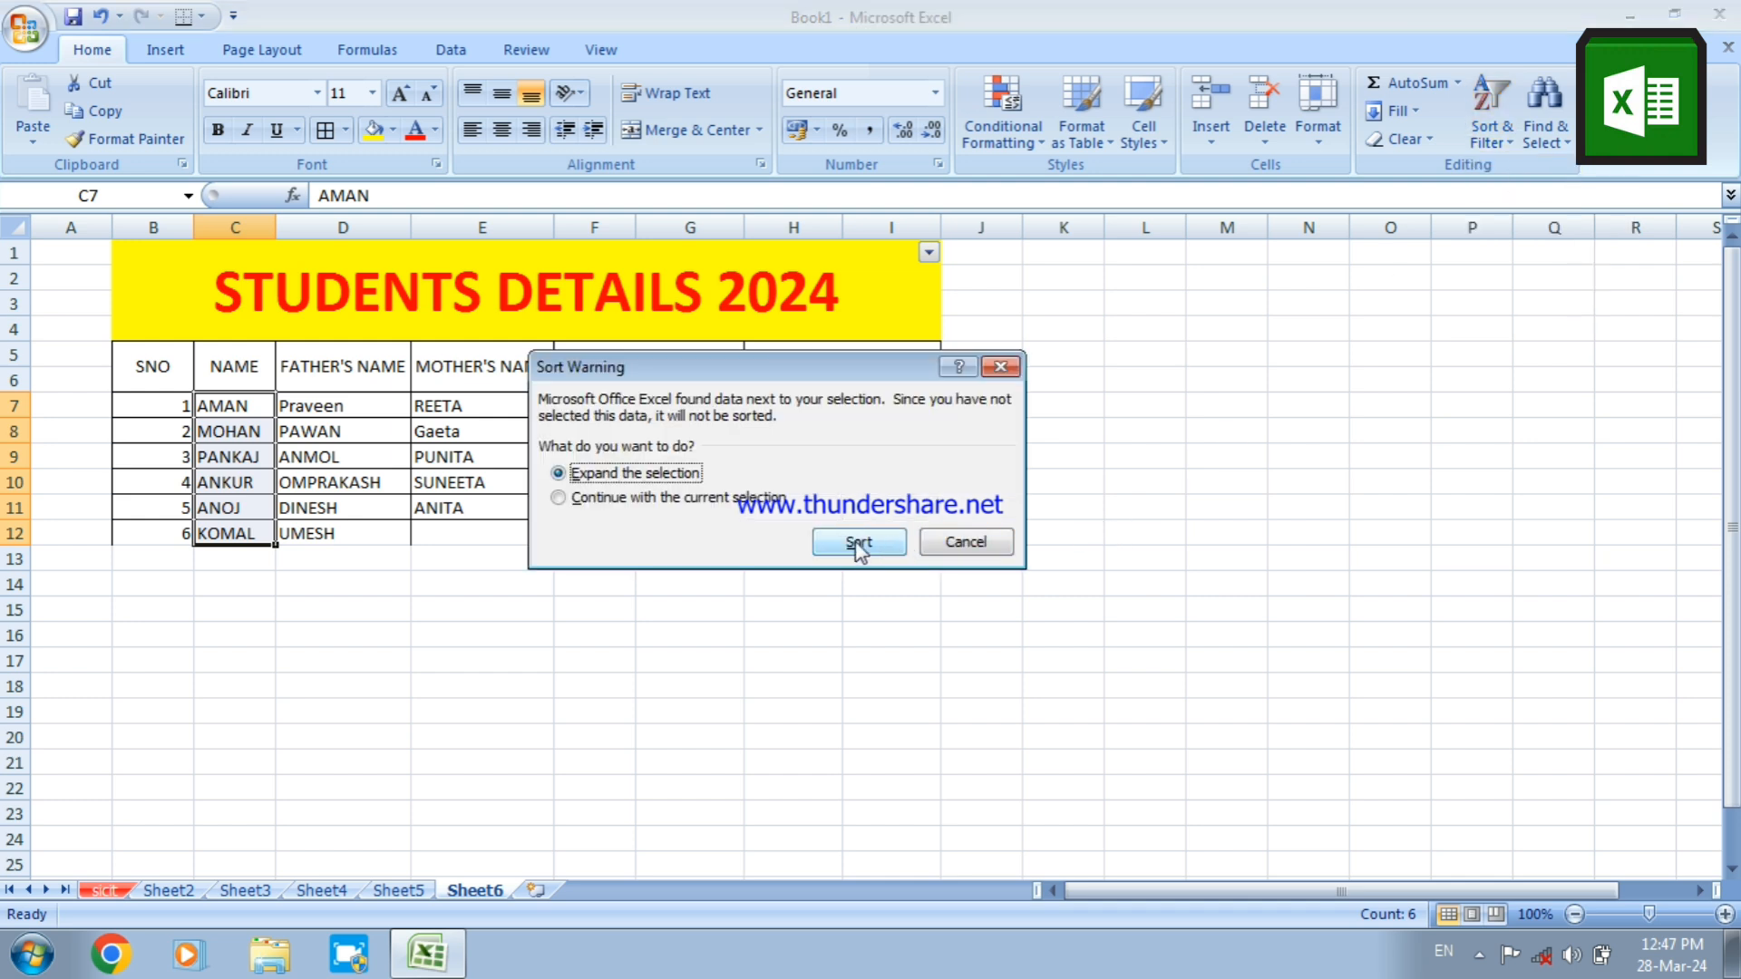
{"action": "left_click", "coordinate": [858, 546]}
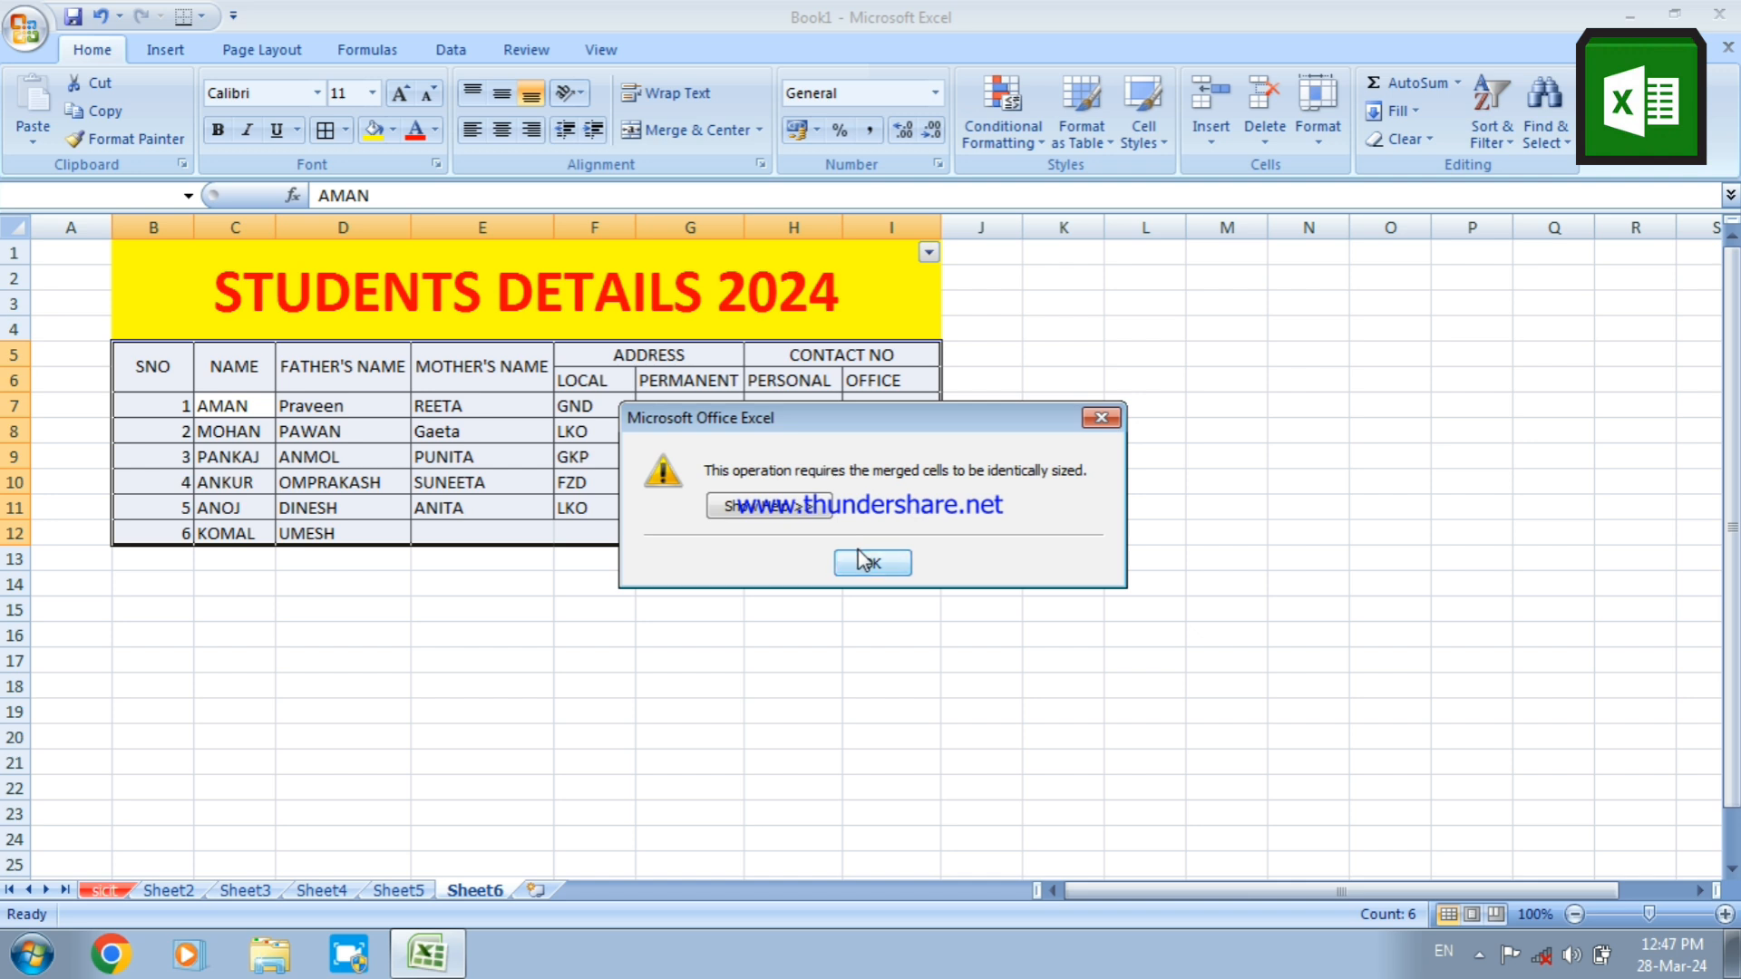
{"action": "left_click", "coordinate": [863, 561]}
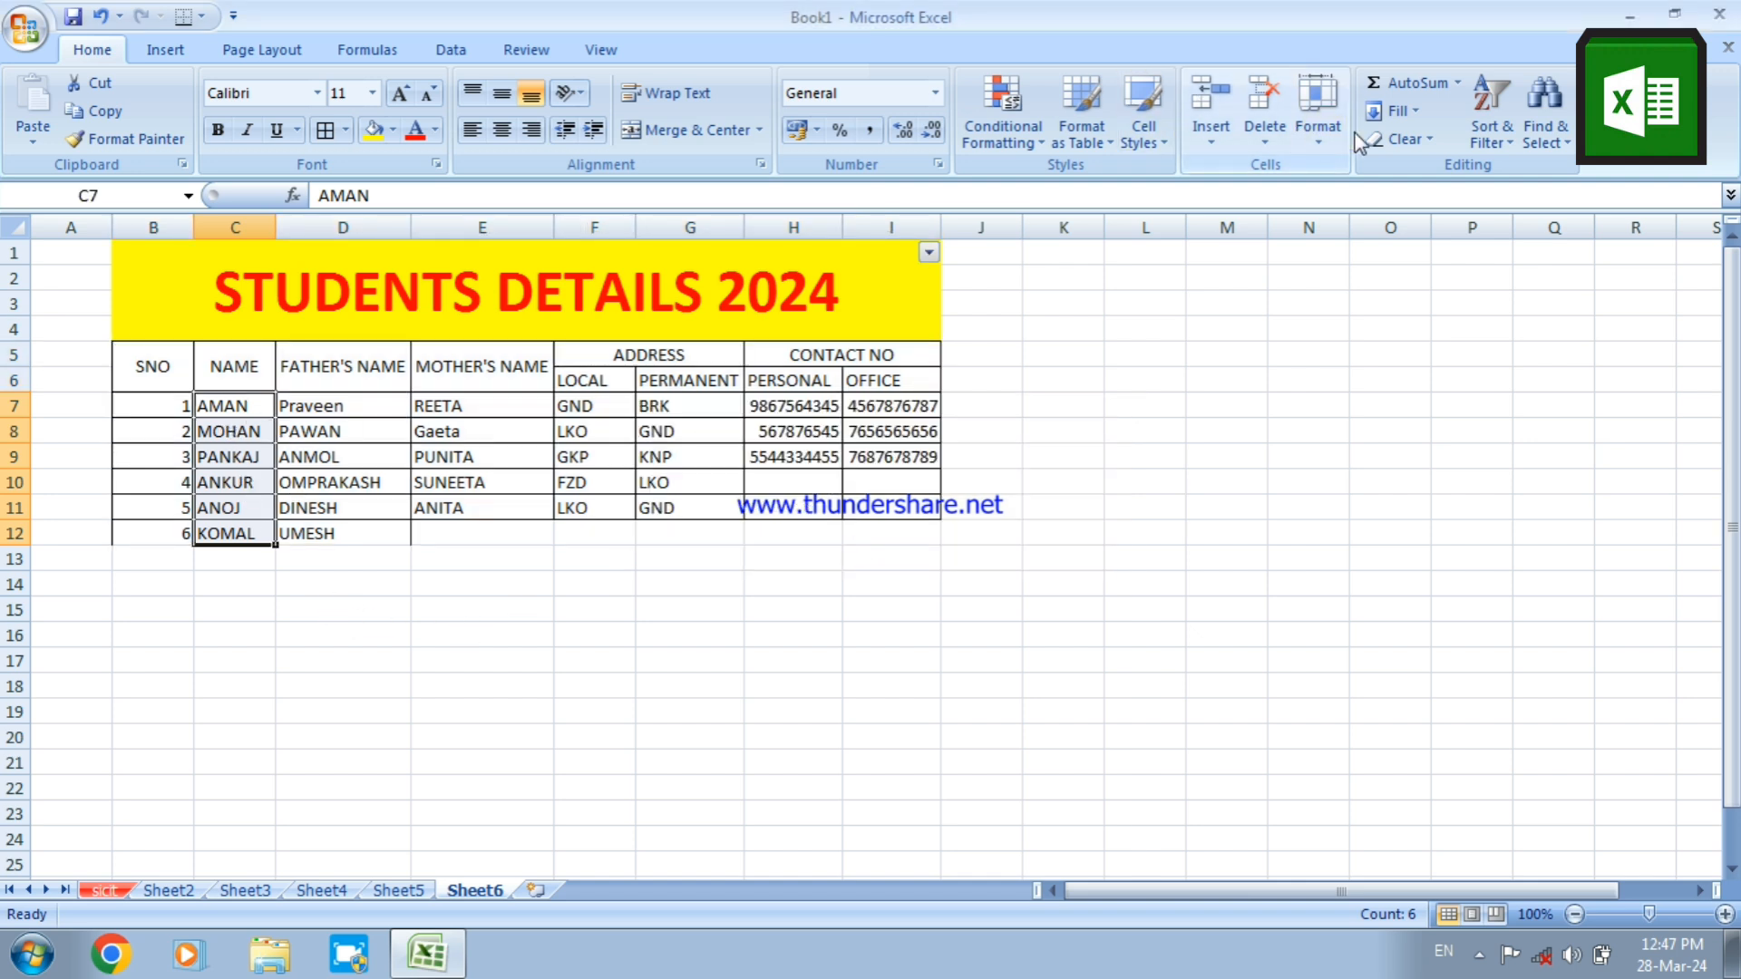
Sort the names in C7:C12 Z to A, continuing with the current selection only
{"action": "left_click", "coordinate": [1513, 159]}
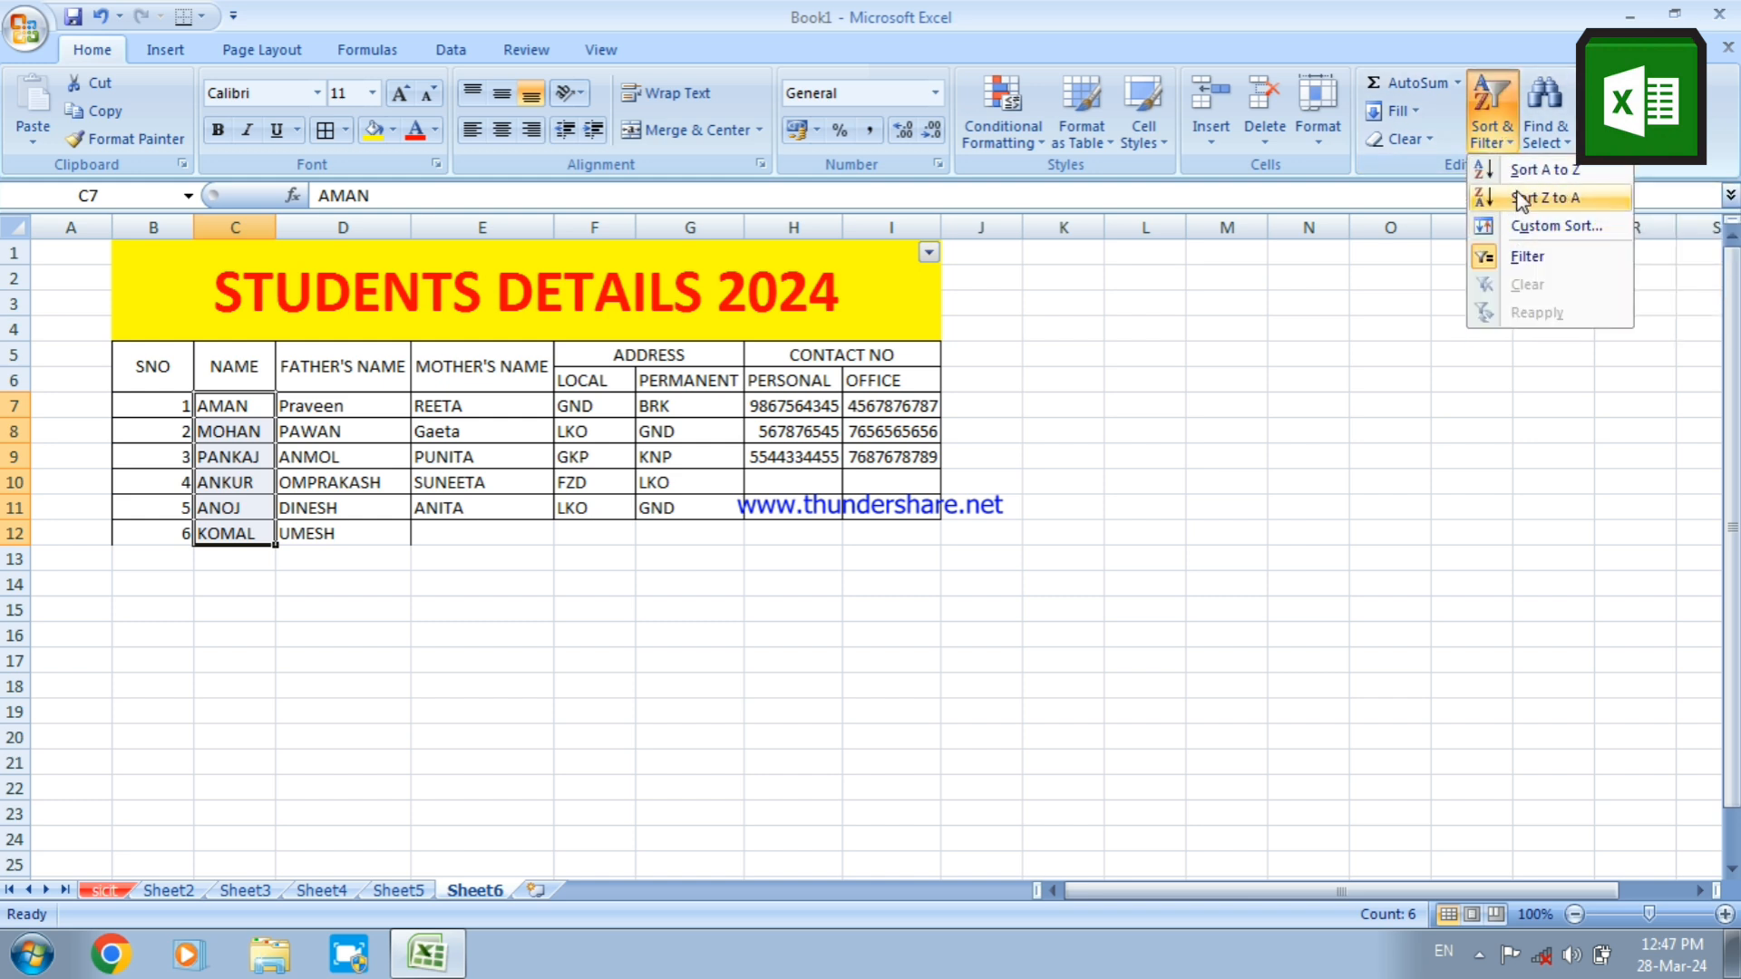
{"action": "left_click", "coordinate": [1523, 198]}
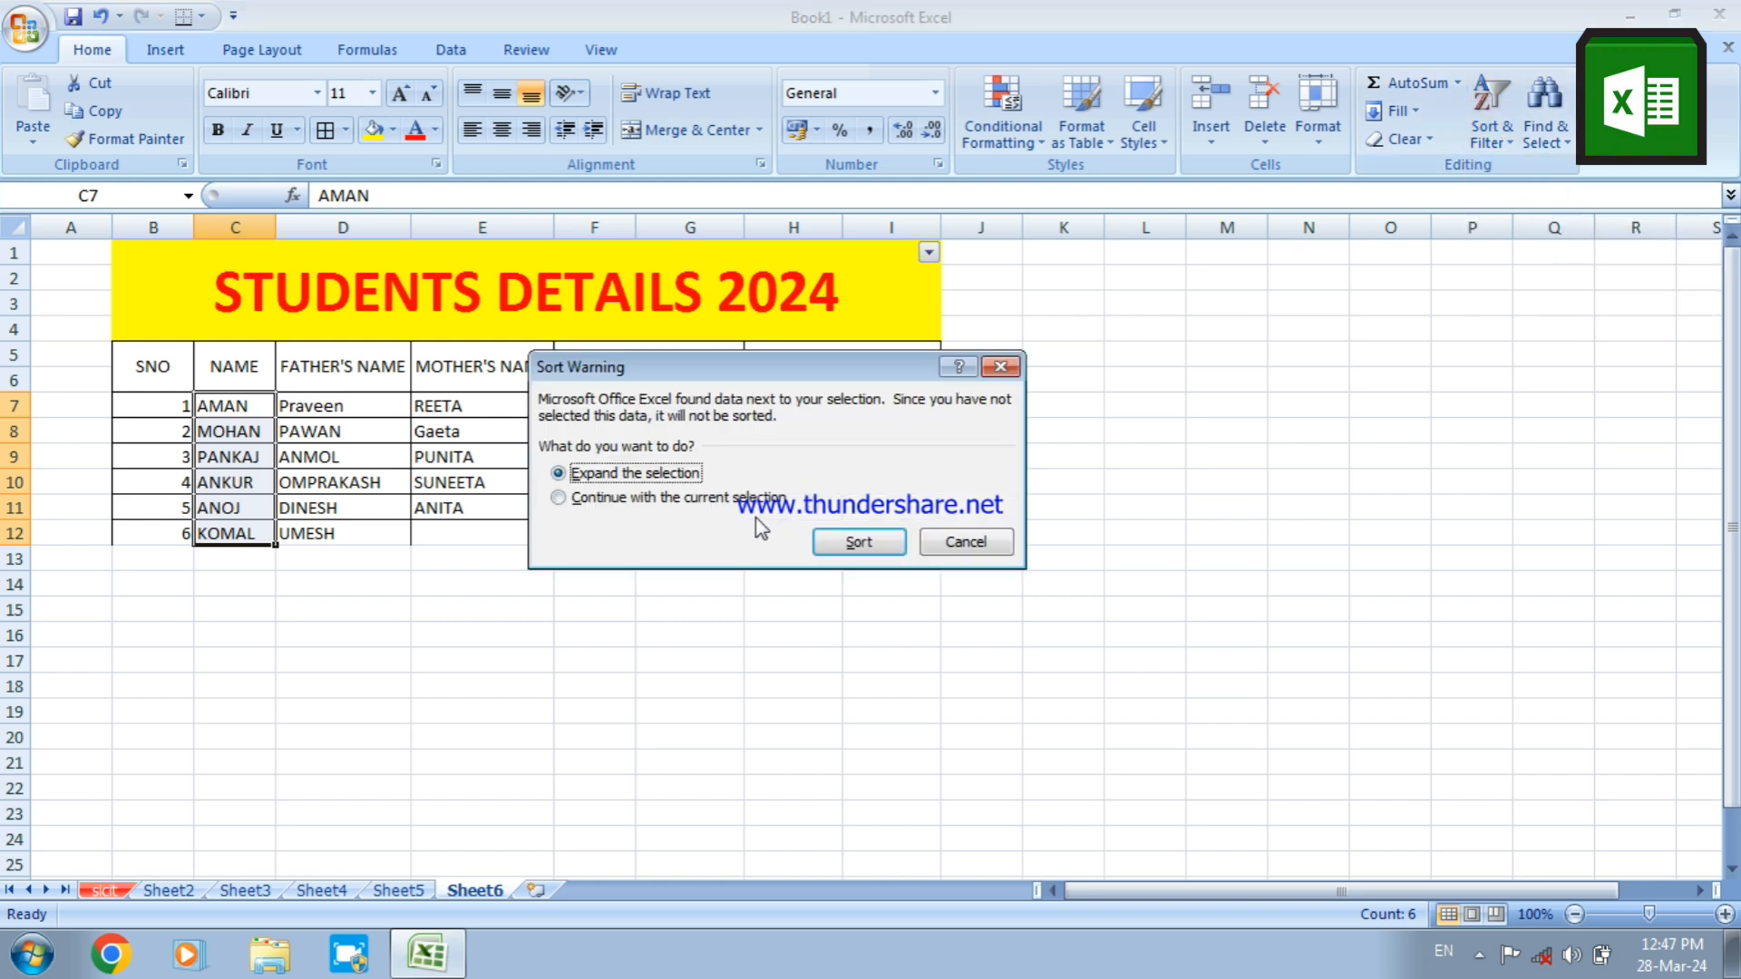
{"action": "left_click", "coordinate": [586, 500]}
{"action": "left_click", "coordinate": [826, 542]}
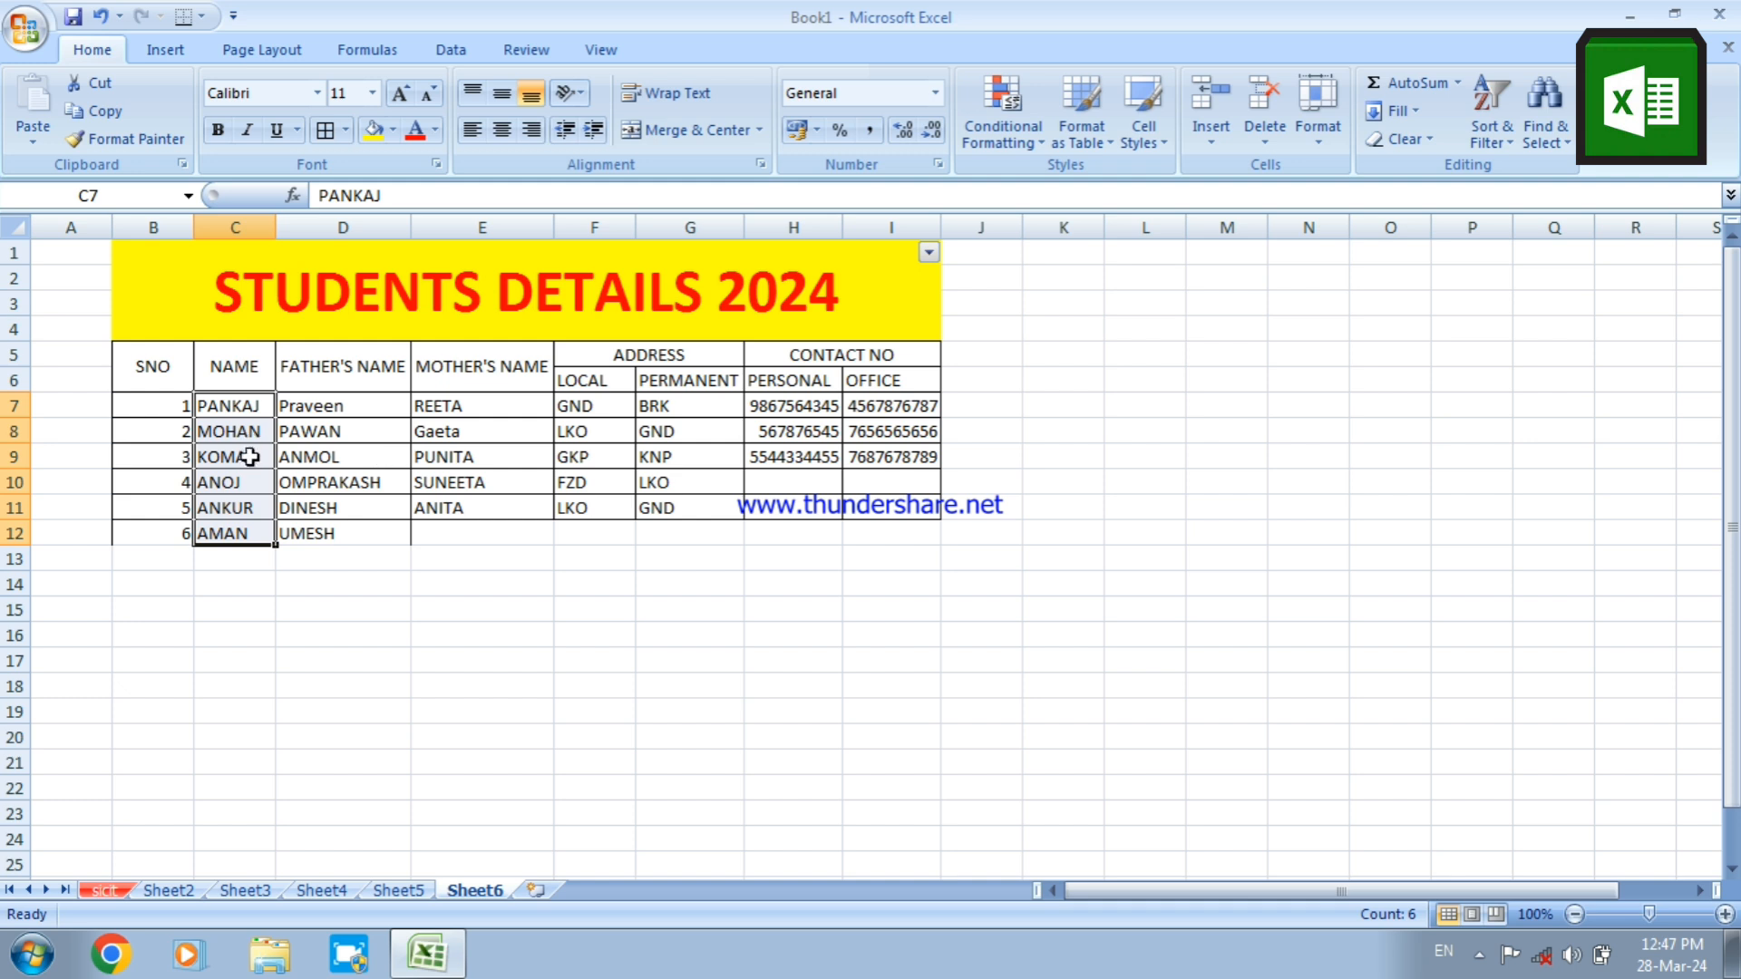
Sort the names in C7:C12 A to Z, continuing with the current selection only
{"action": "left_click", "coordinate": [1487, 147]}
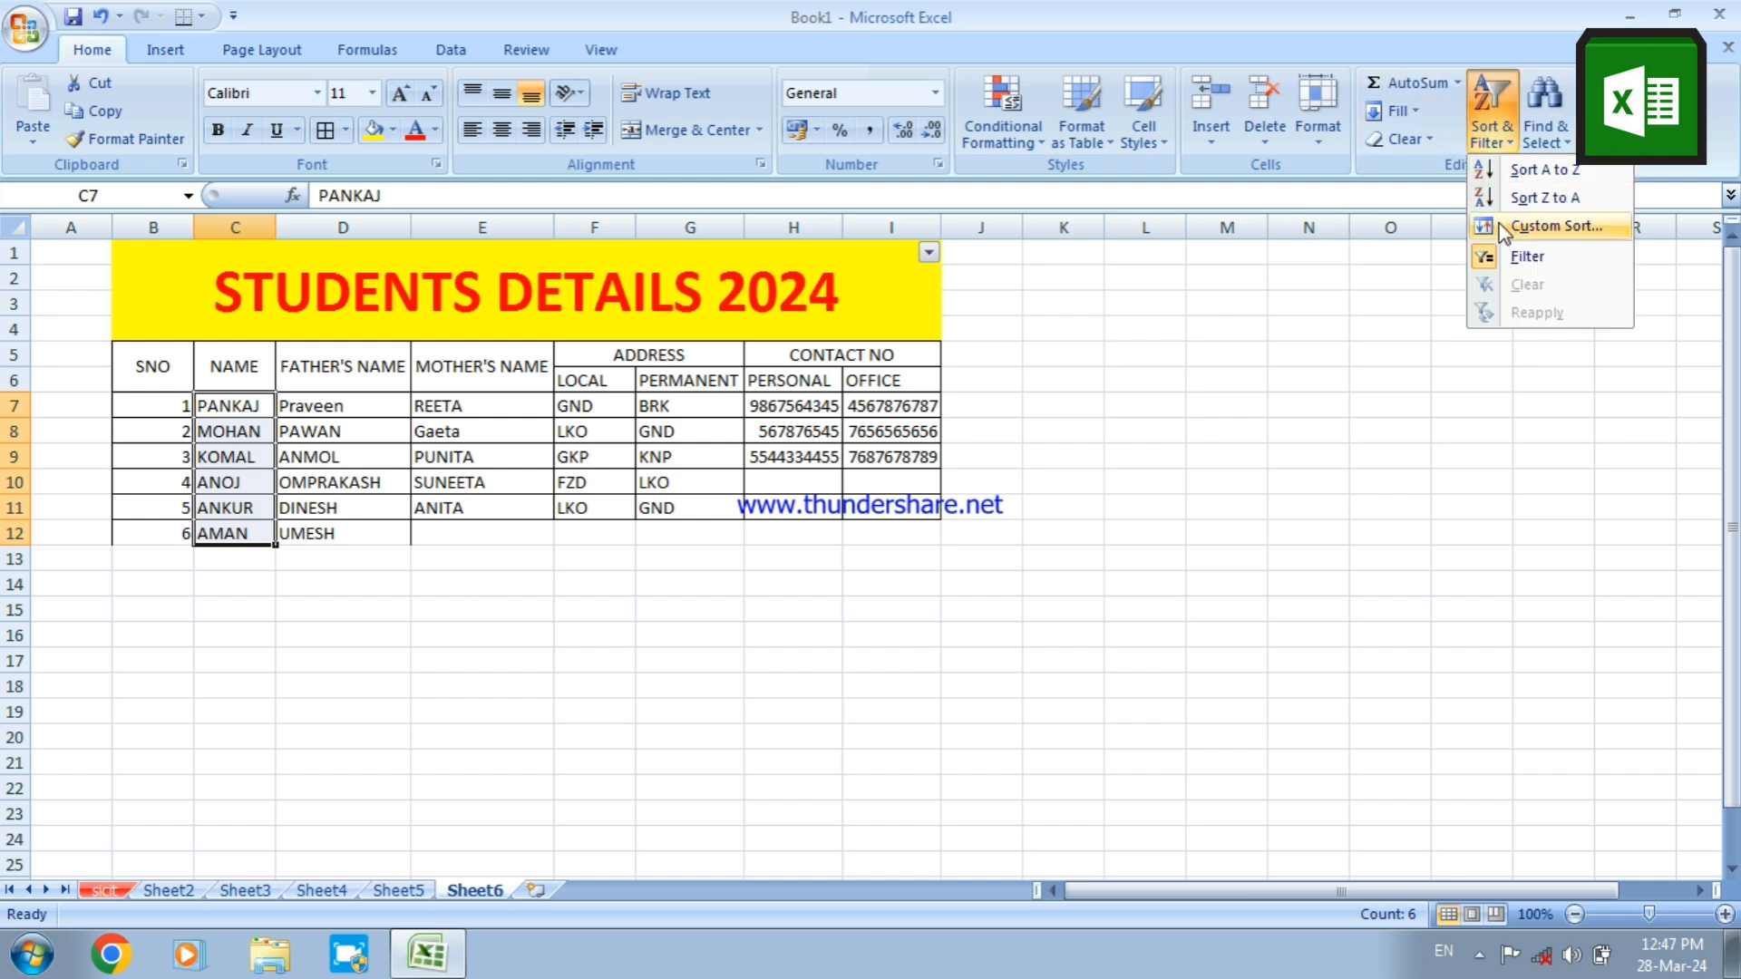
{"action": "left_click", "coordinate": [1499, 177]}
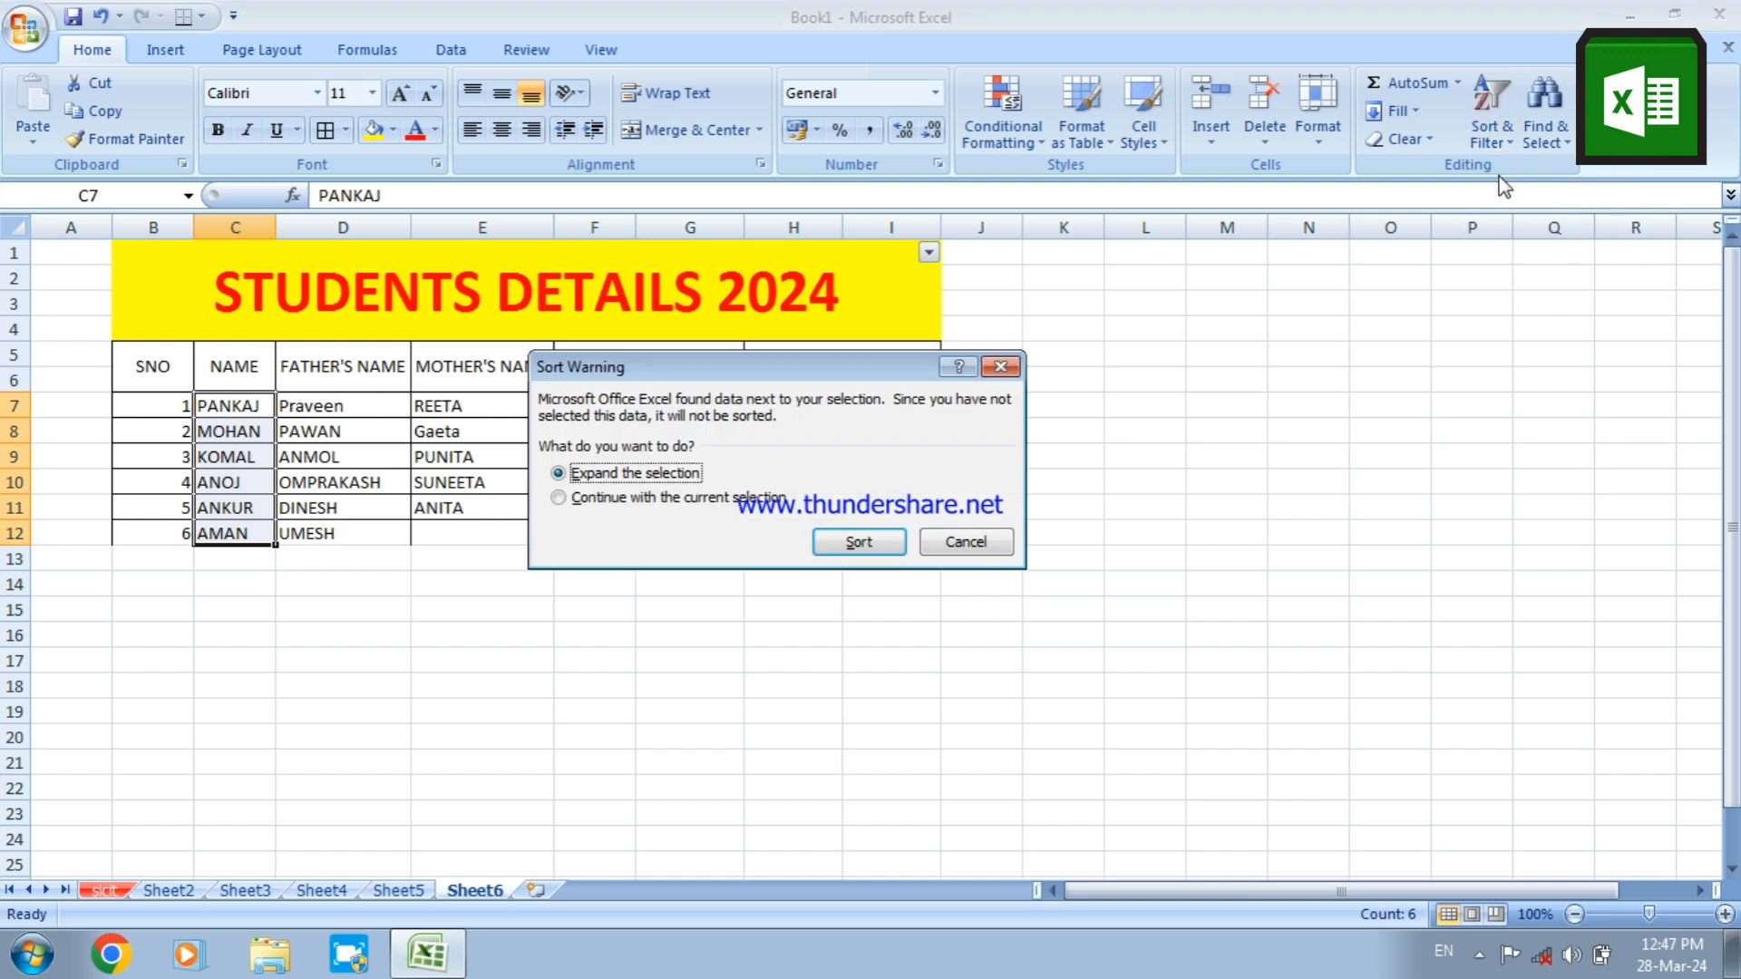
{"action": "left_click", "coordinate": [640, 498]}
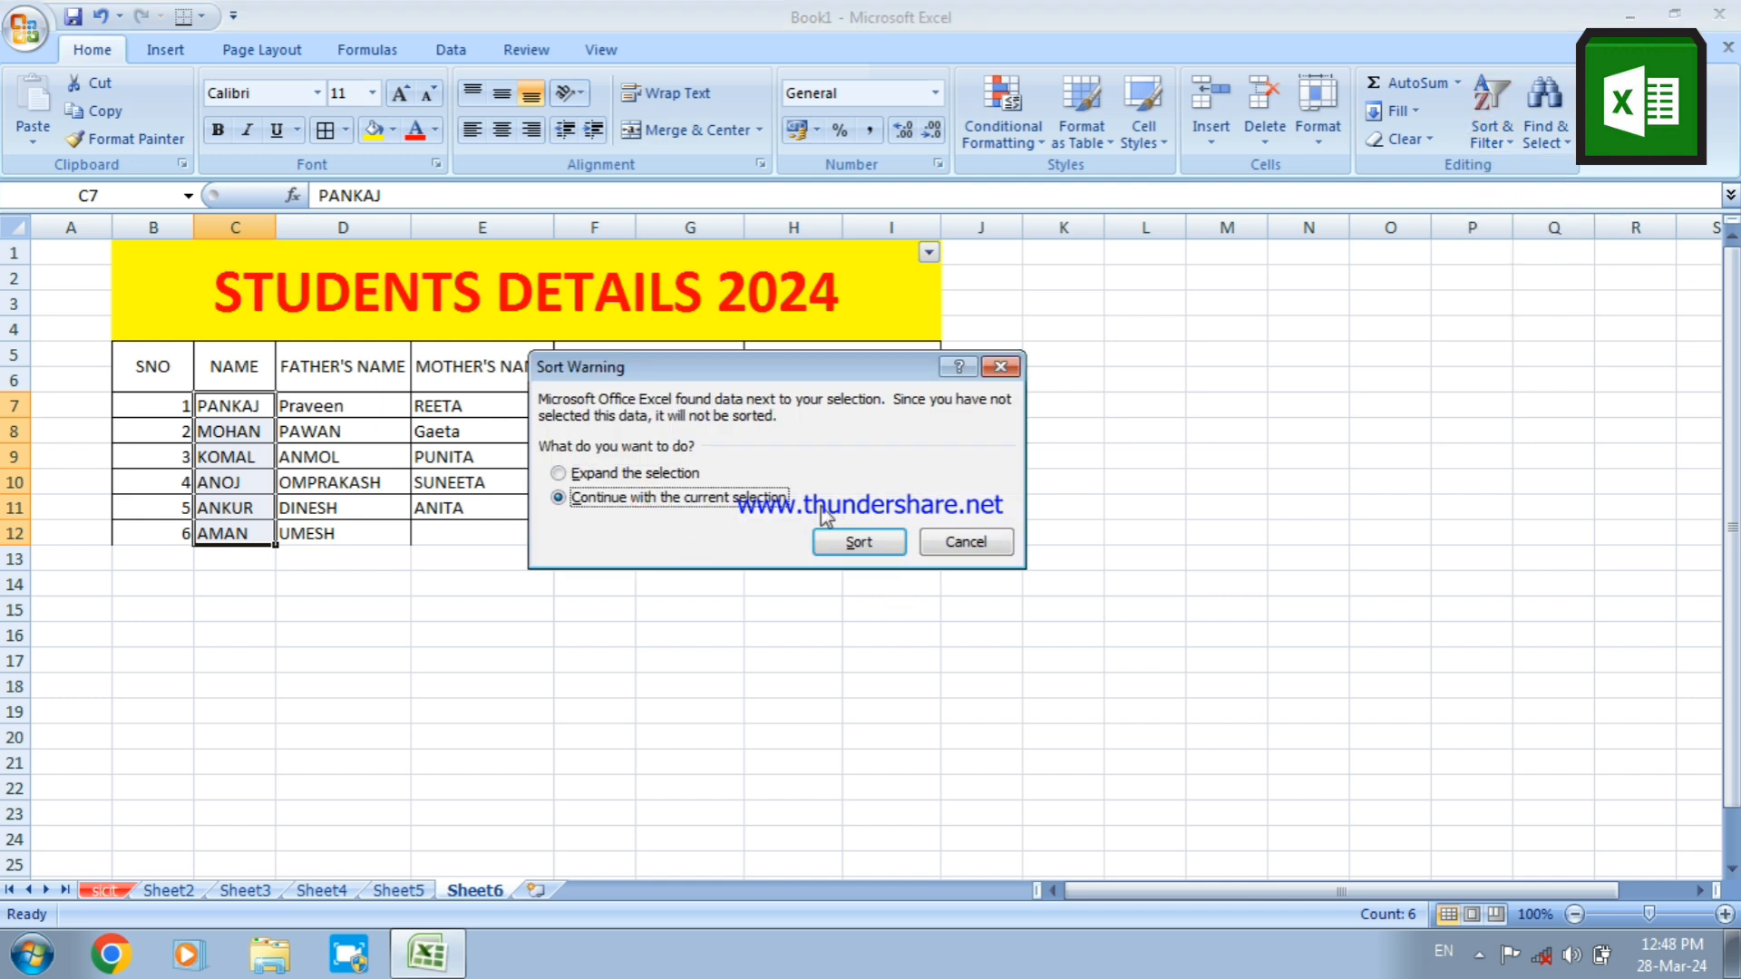
{"action": "left_click", "coordinate": [858, 544]}
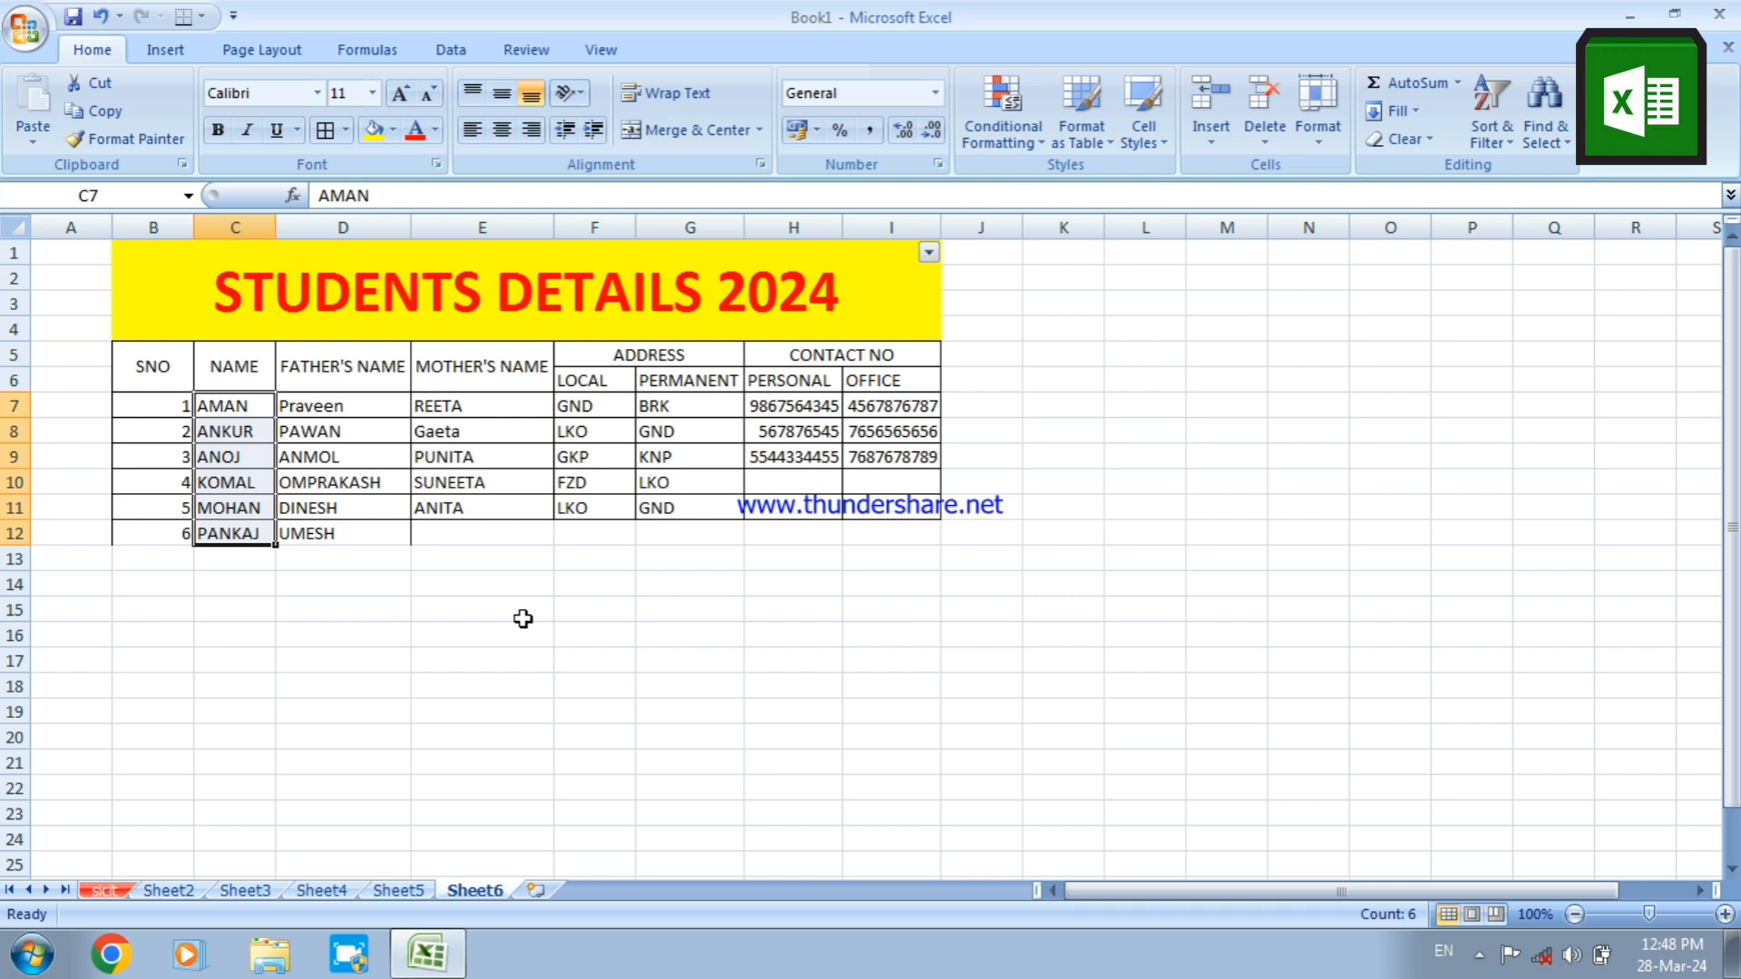
Turn off the Filter on the students table, starting from the NAME heading in C5
{"action": "left_click", "coordinate": [309, 381]}
{"action": "left_click", "coordinate": [251, 369]}
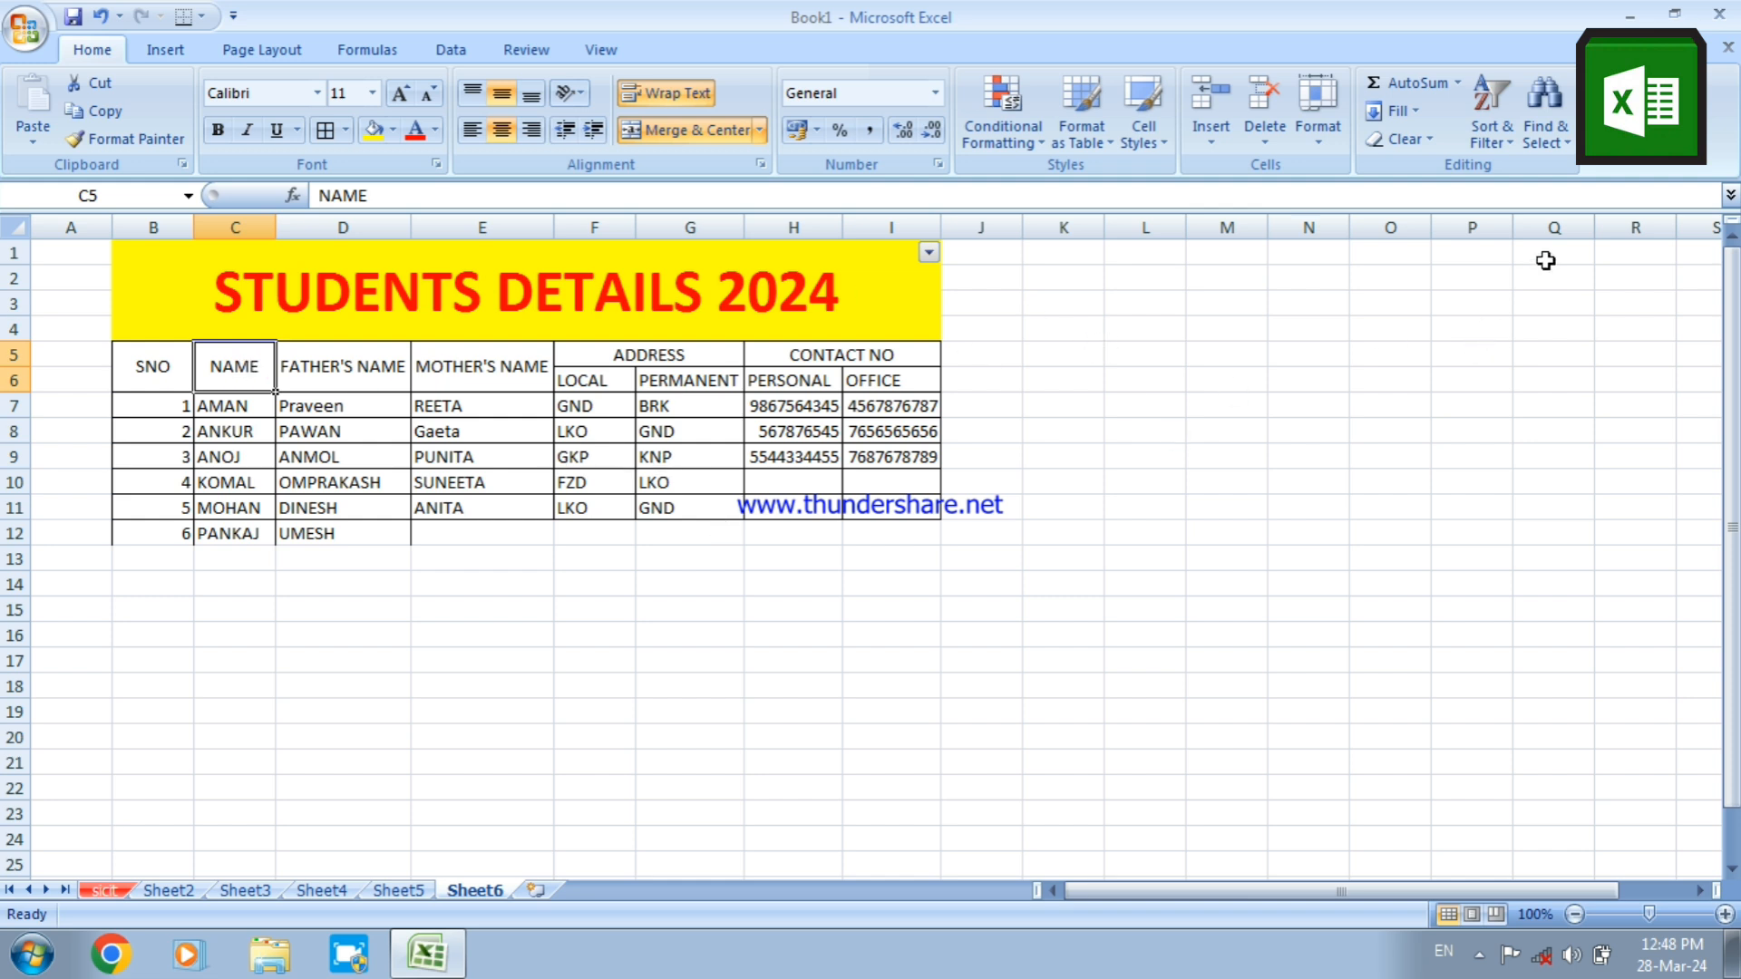
{"action": "left_click", "coordinate": [1500, 145]}
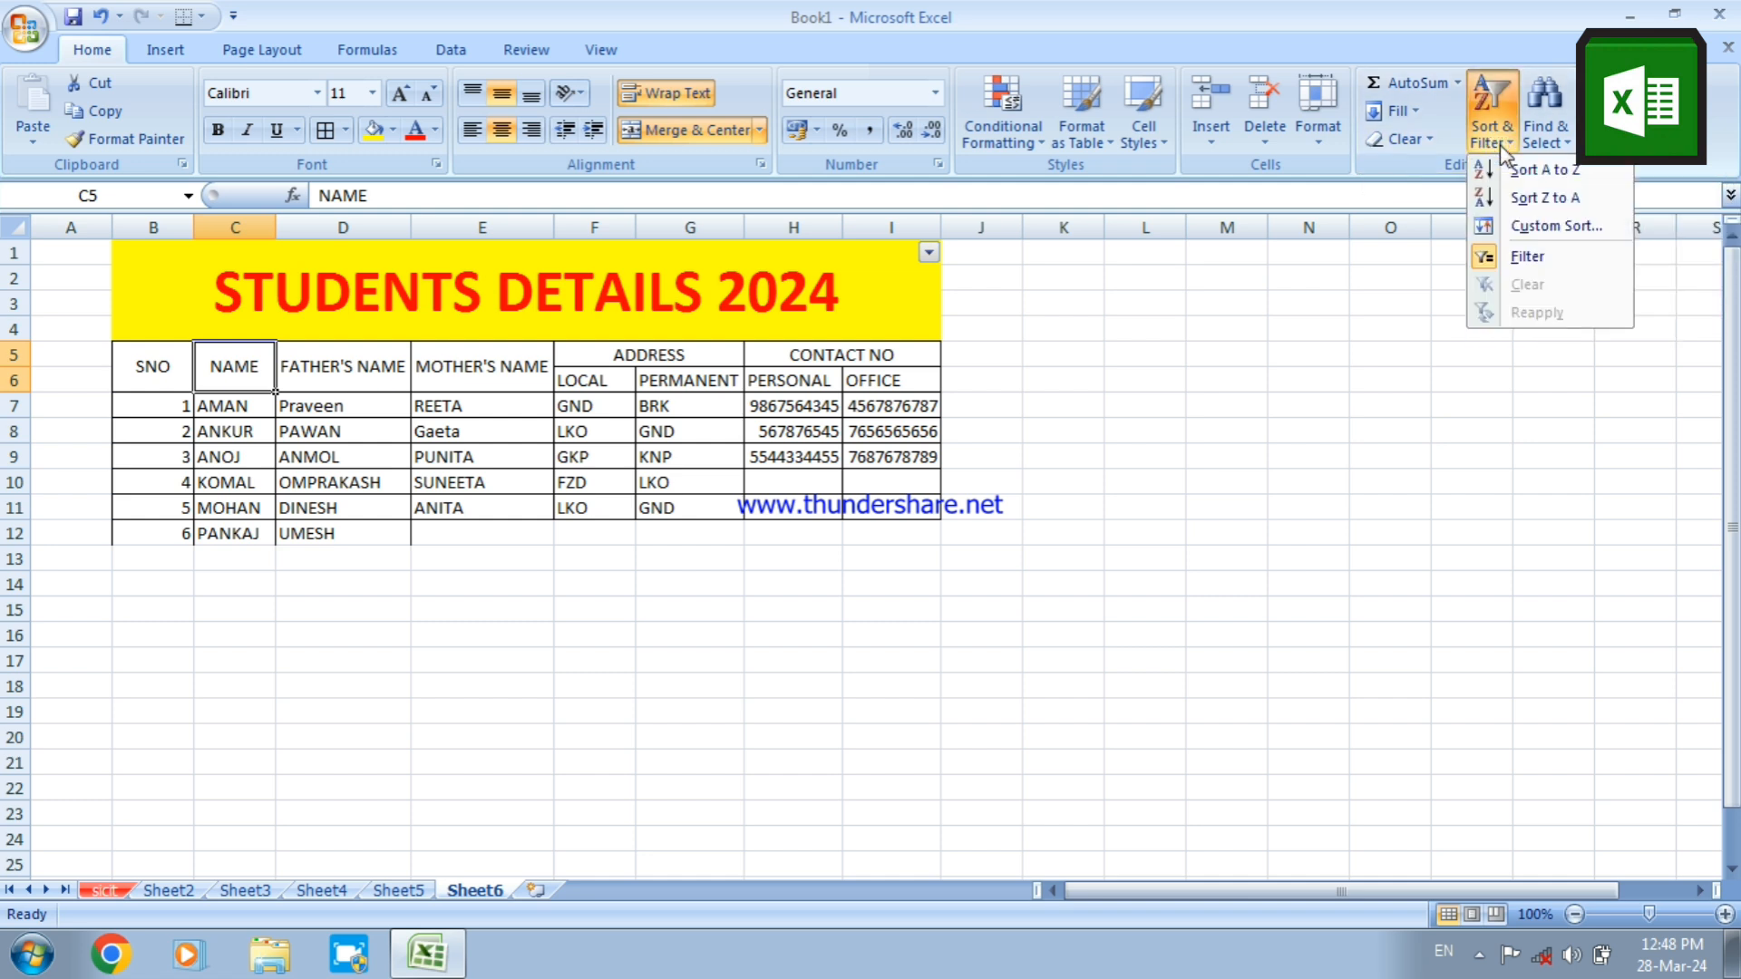
{"action": "left_click", "coordinate": [1511, 254]}
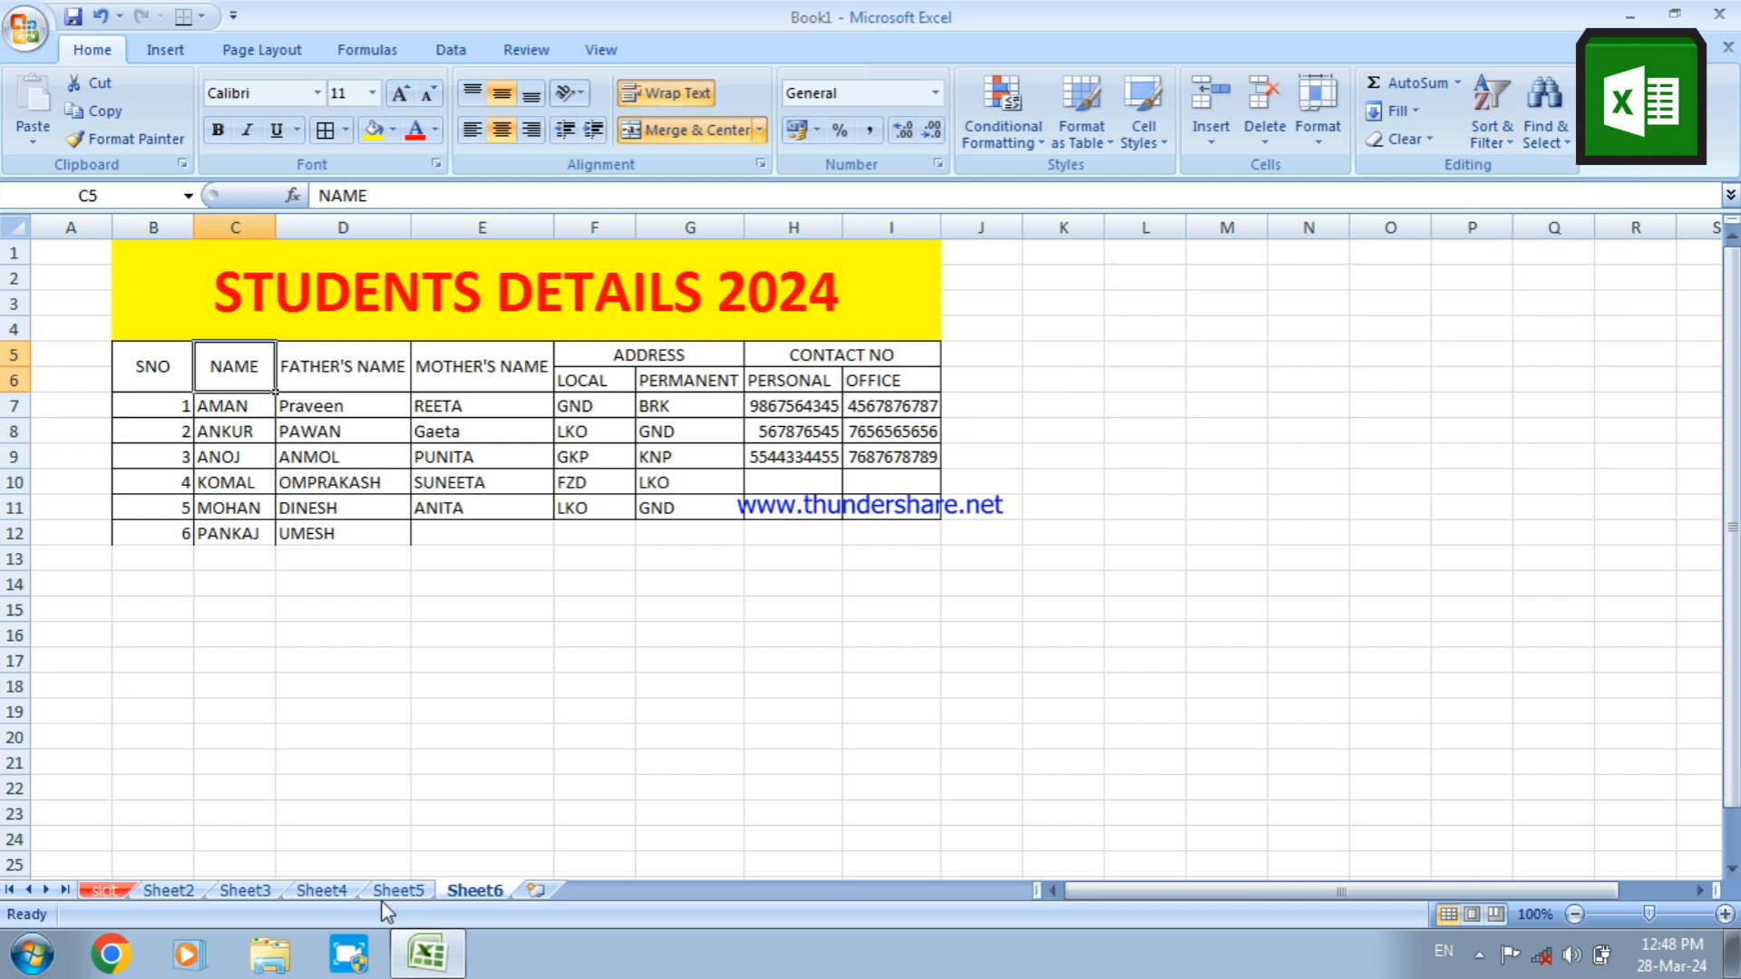
{"action": "left_click", "coordinate": [373, 813]}
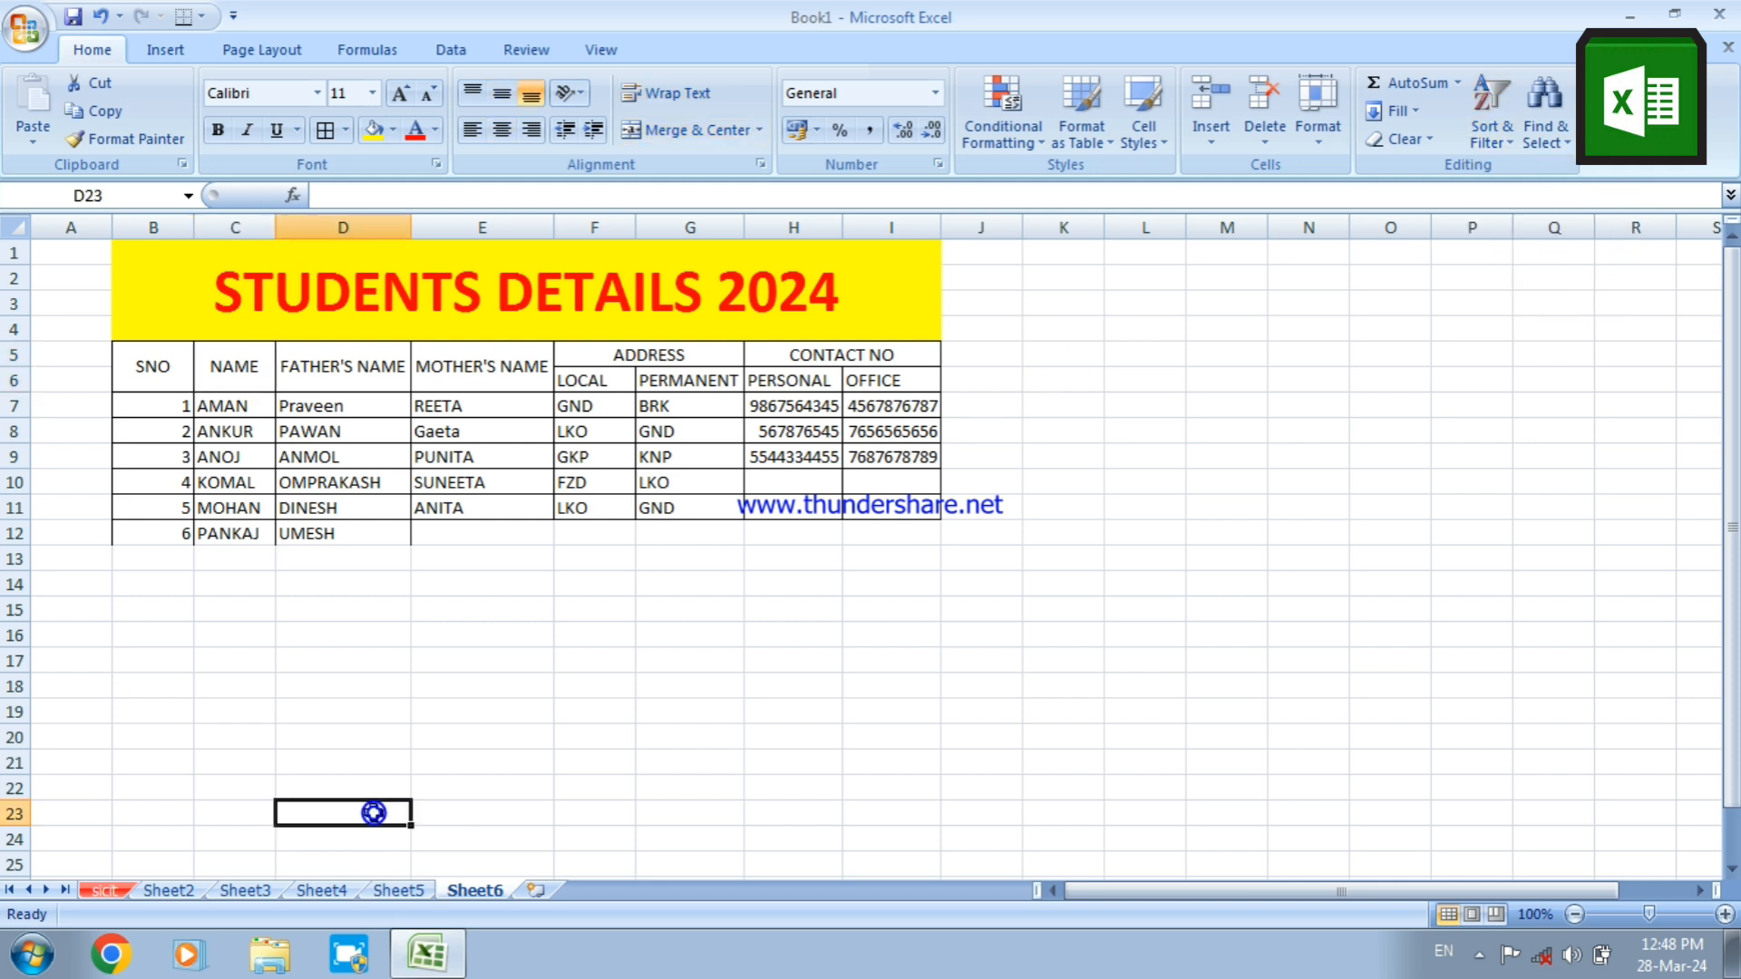
{"action": "left_click", "coordinate": [246, 368]}
{"action": "left_click", "coordinate": [330, 365]}
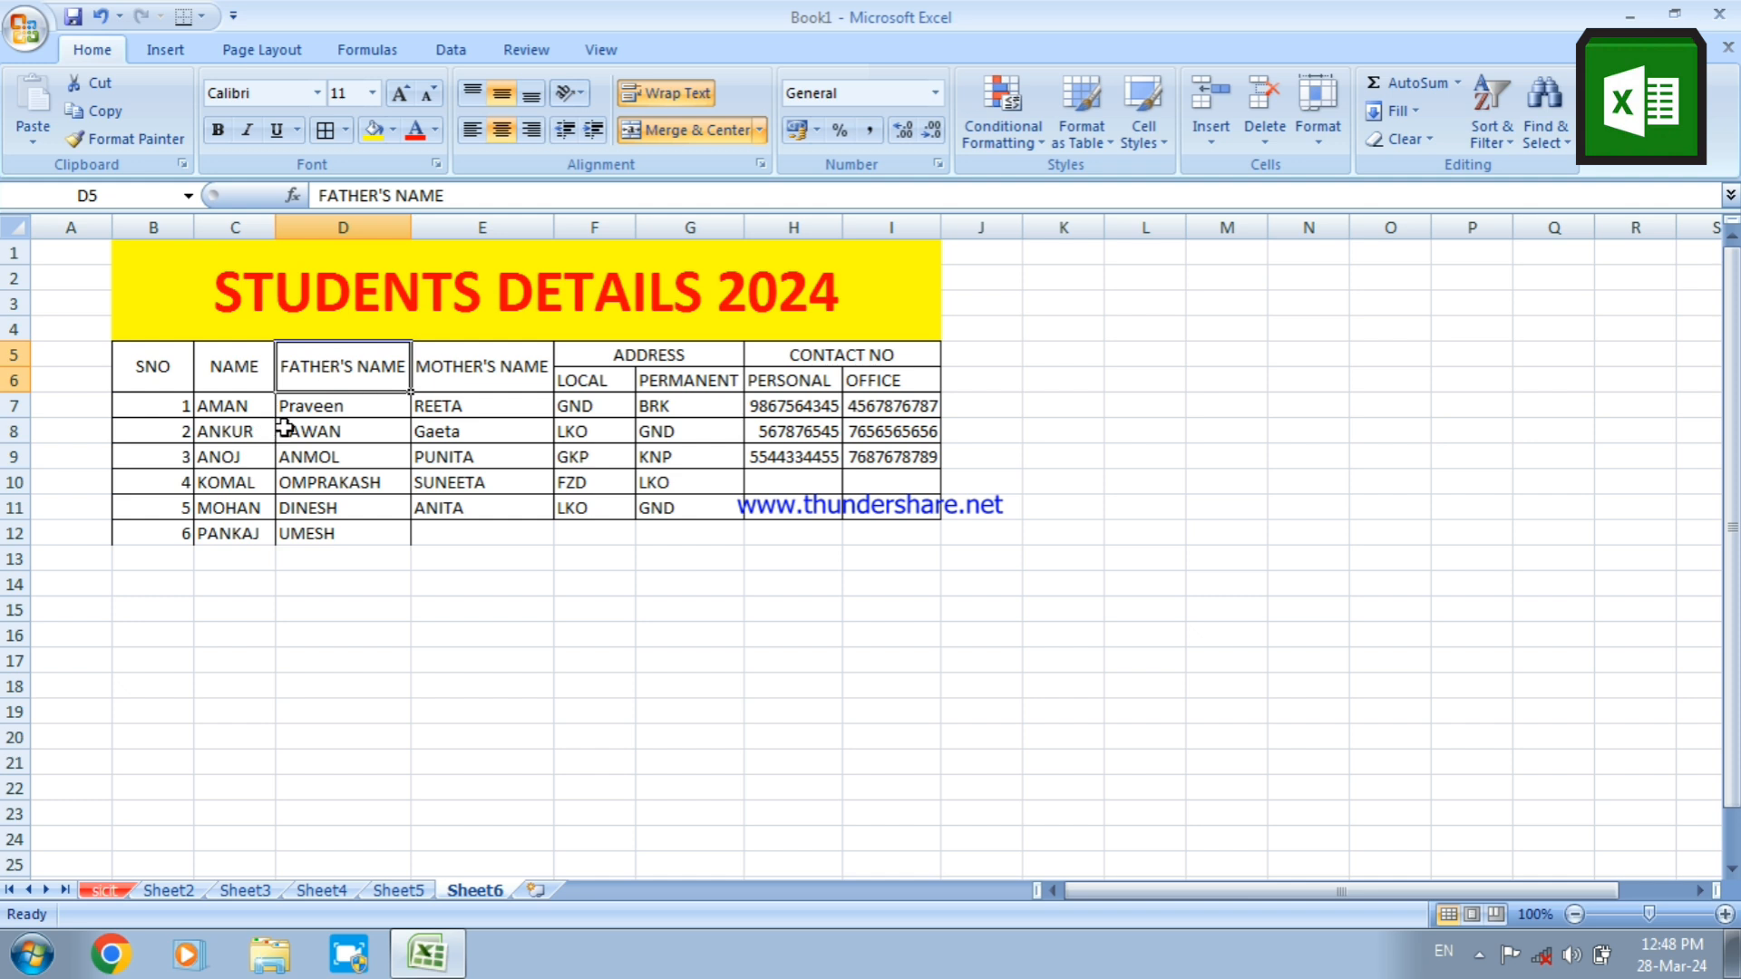
{"action": "left_click", "coordinate": [295, 632]}
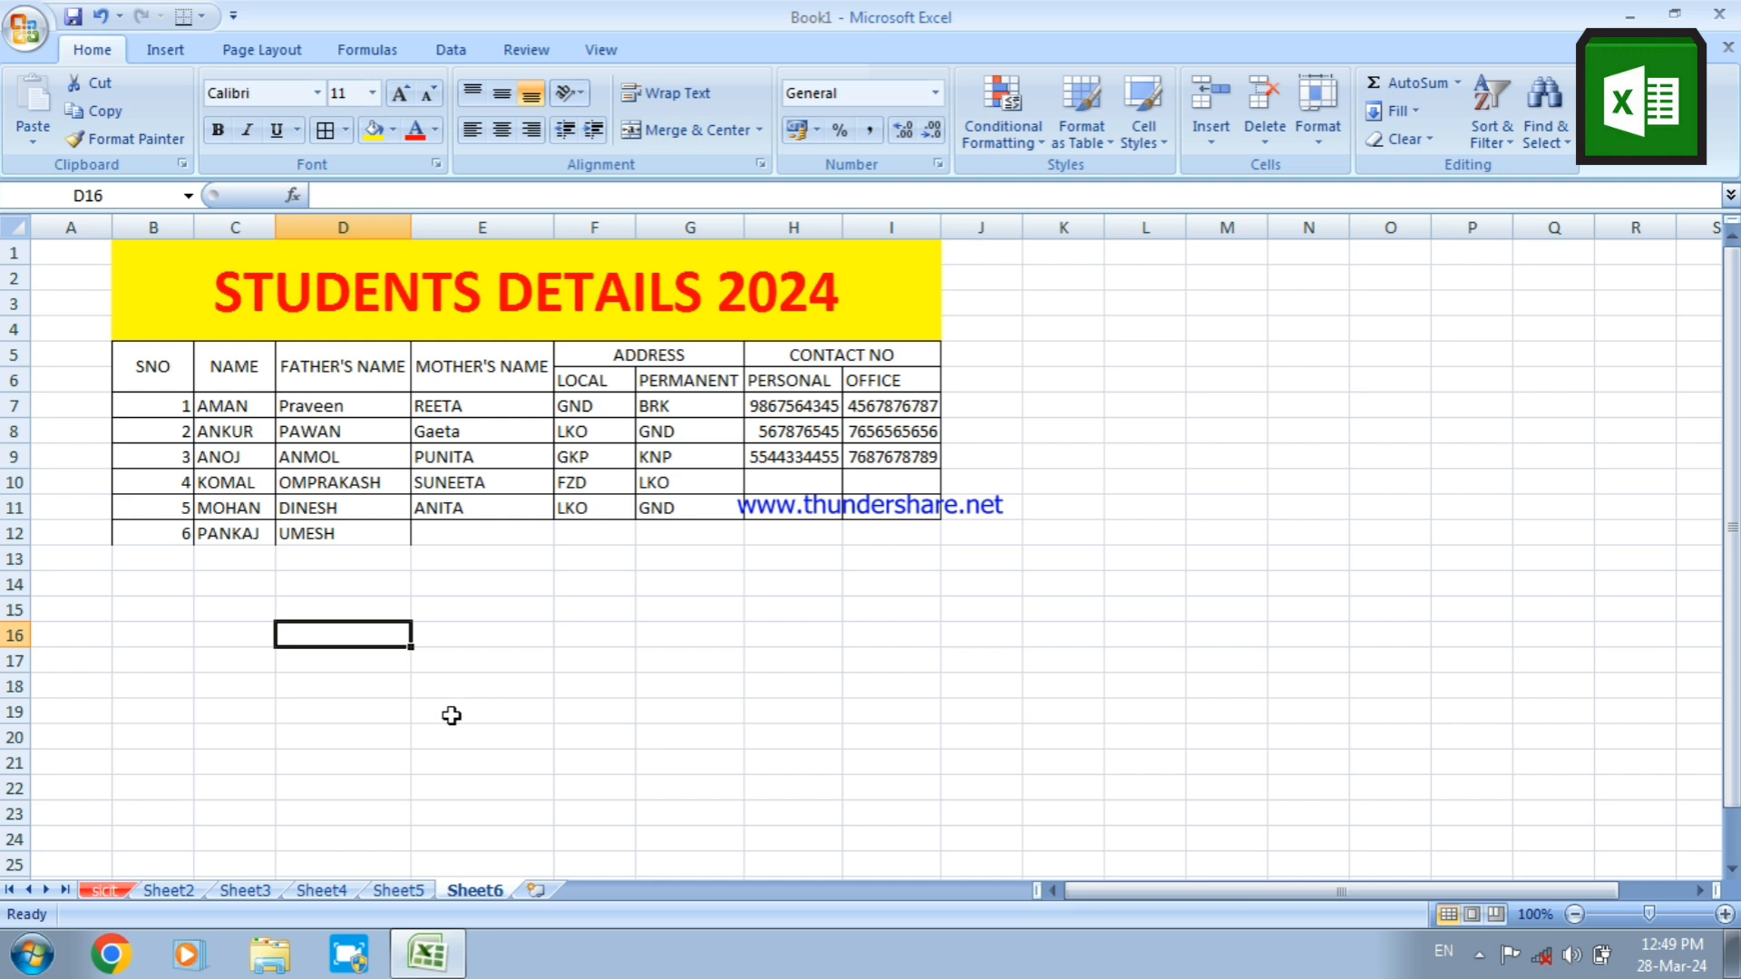
Switch to the empty Sheet3 of the workbook
{"action": "left_click", "coordinate": [250, 894]}
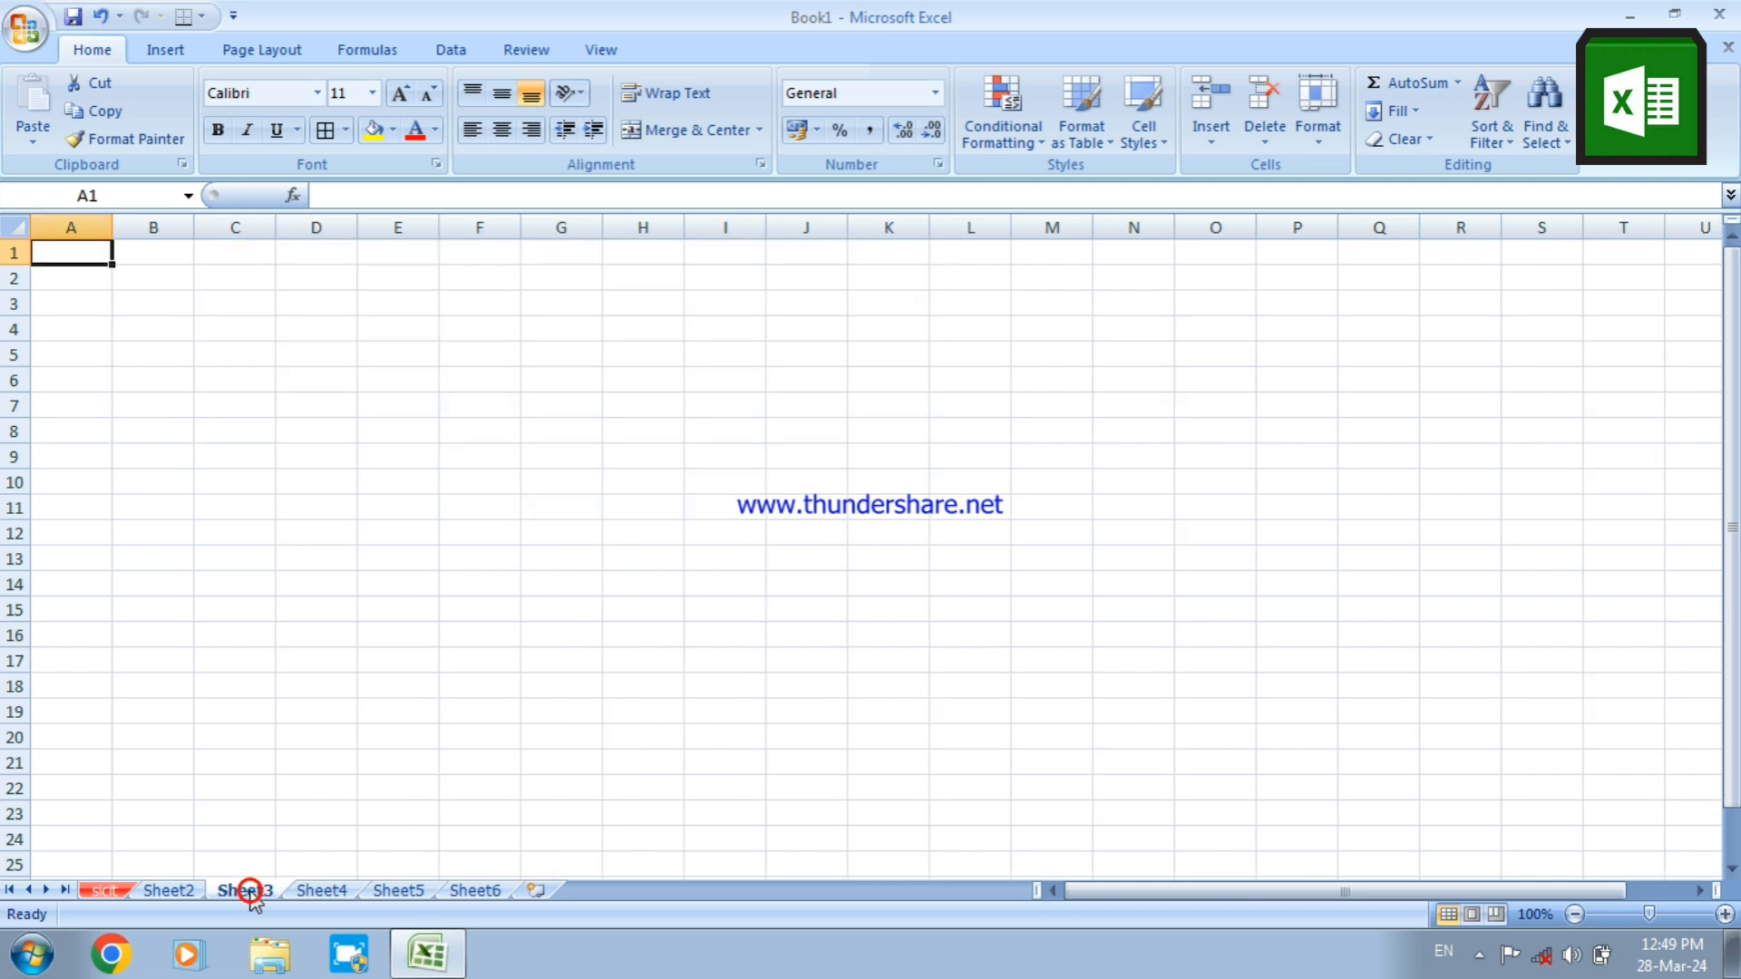
{"action": "left_click", "coordinate": [317, 395]}
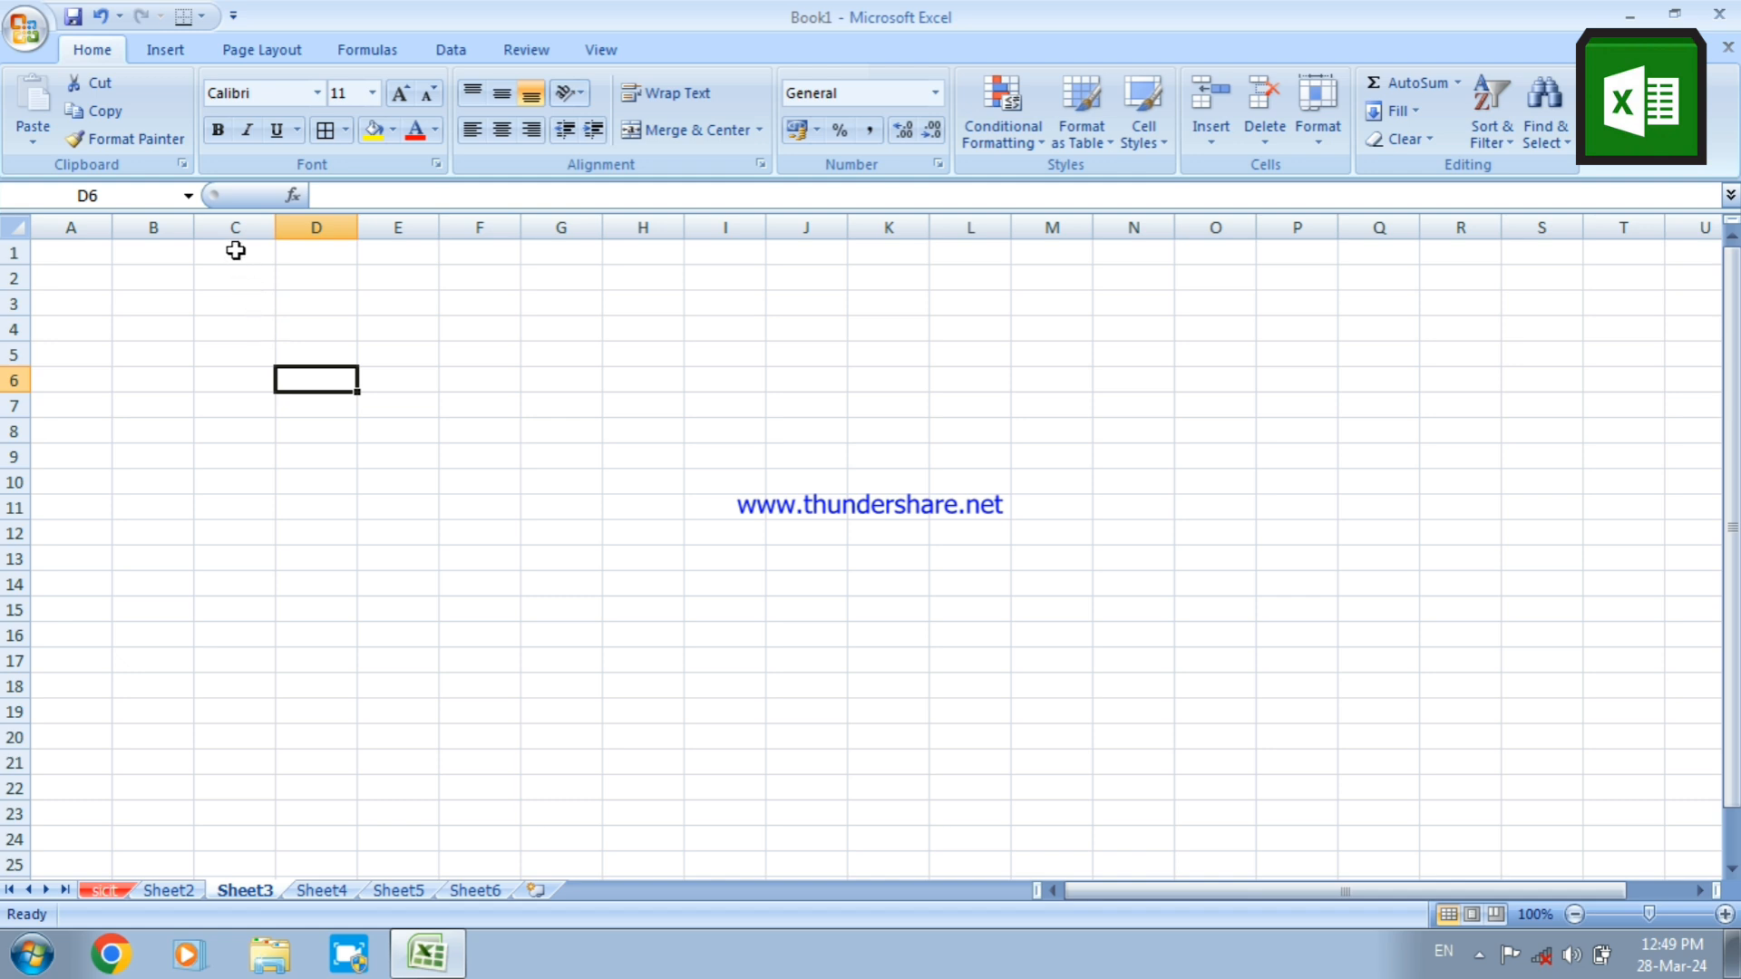
{"action": "left_click_drag", "start_coordinate": [236, 251], "coordinate": [927, 322]}
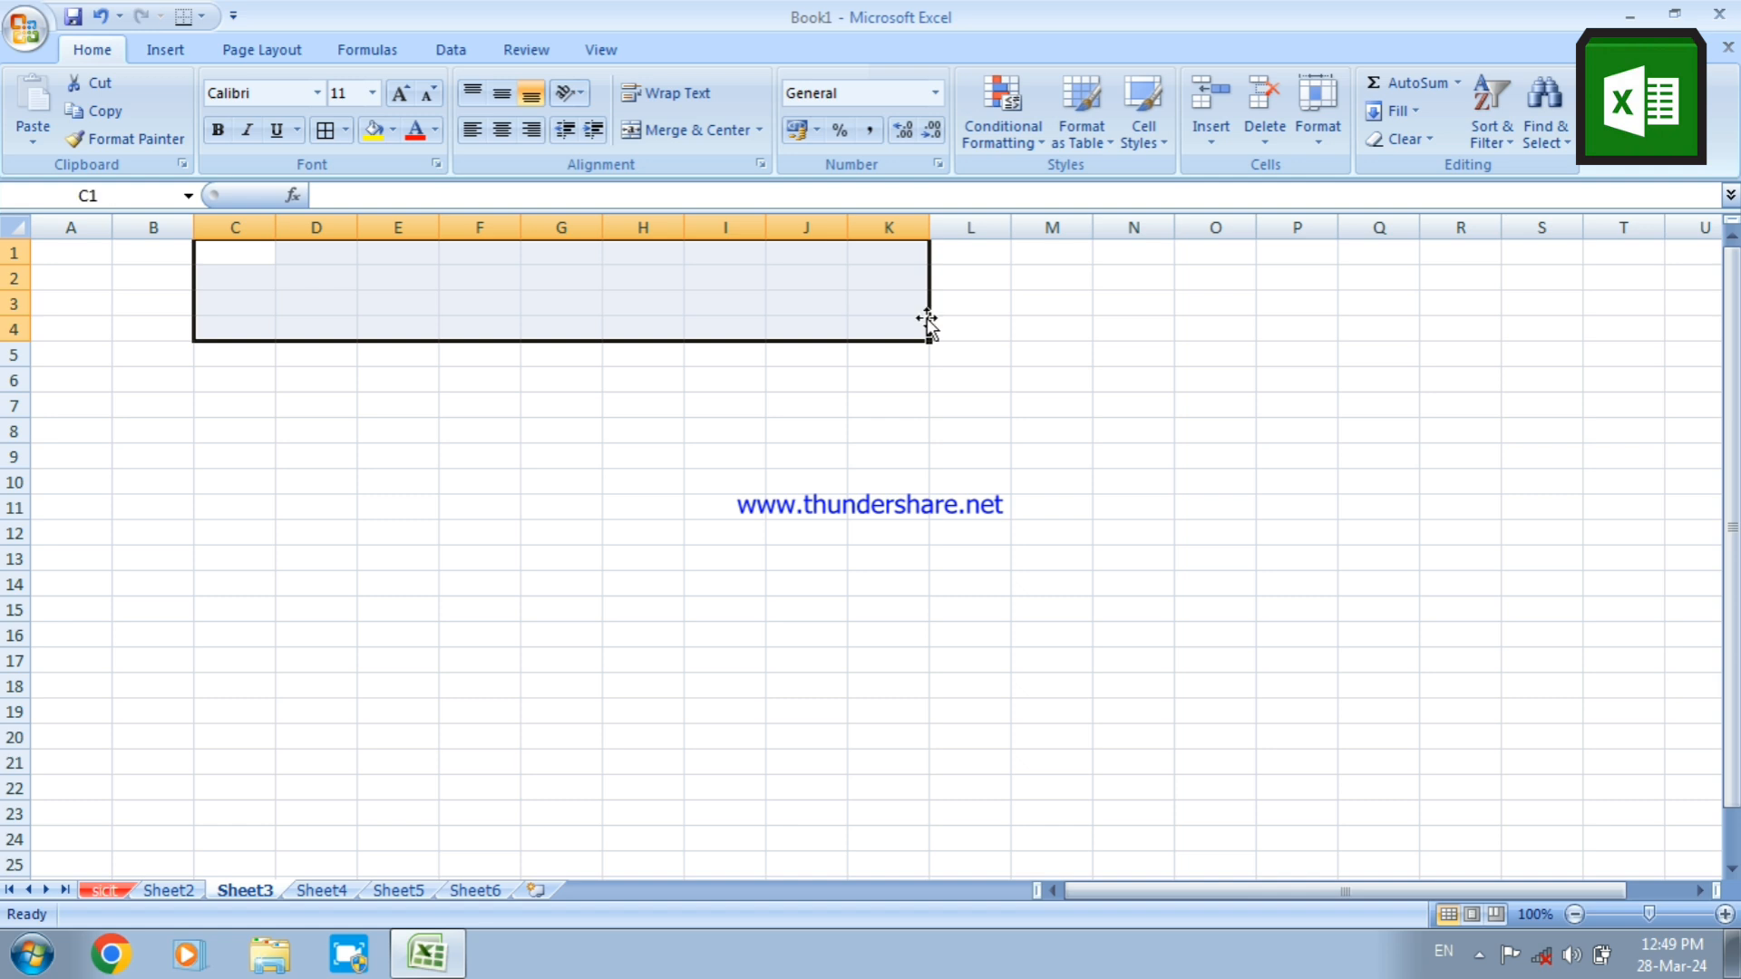
{"action": "right_click", "coordinate": [644, 289]}
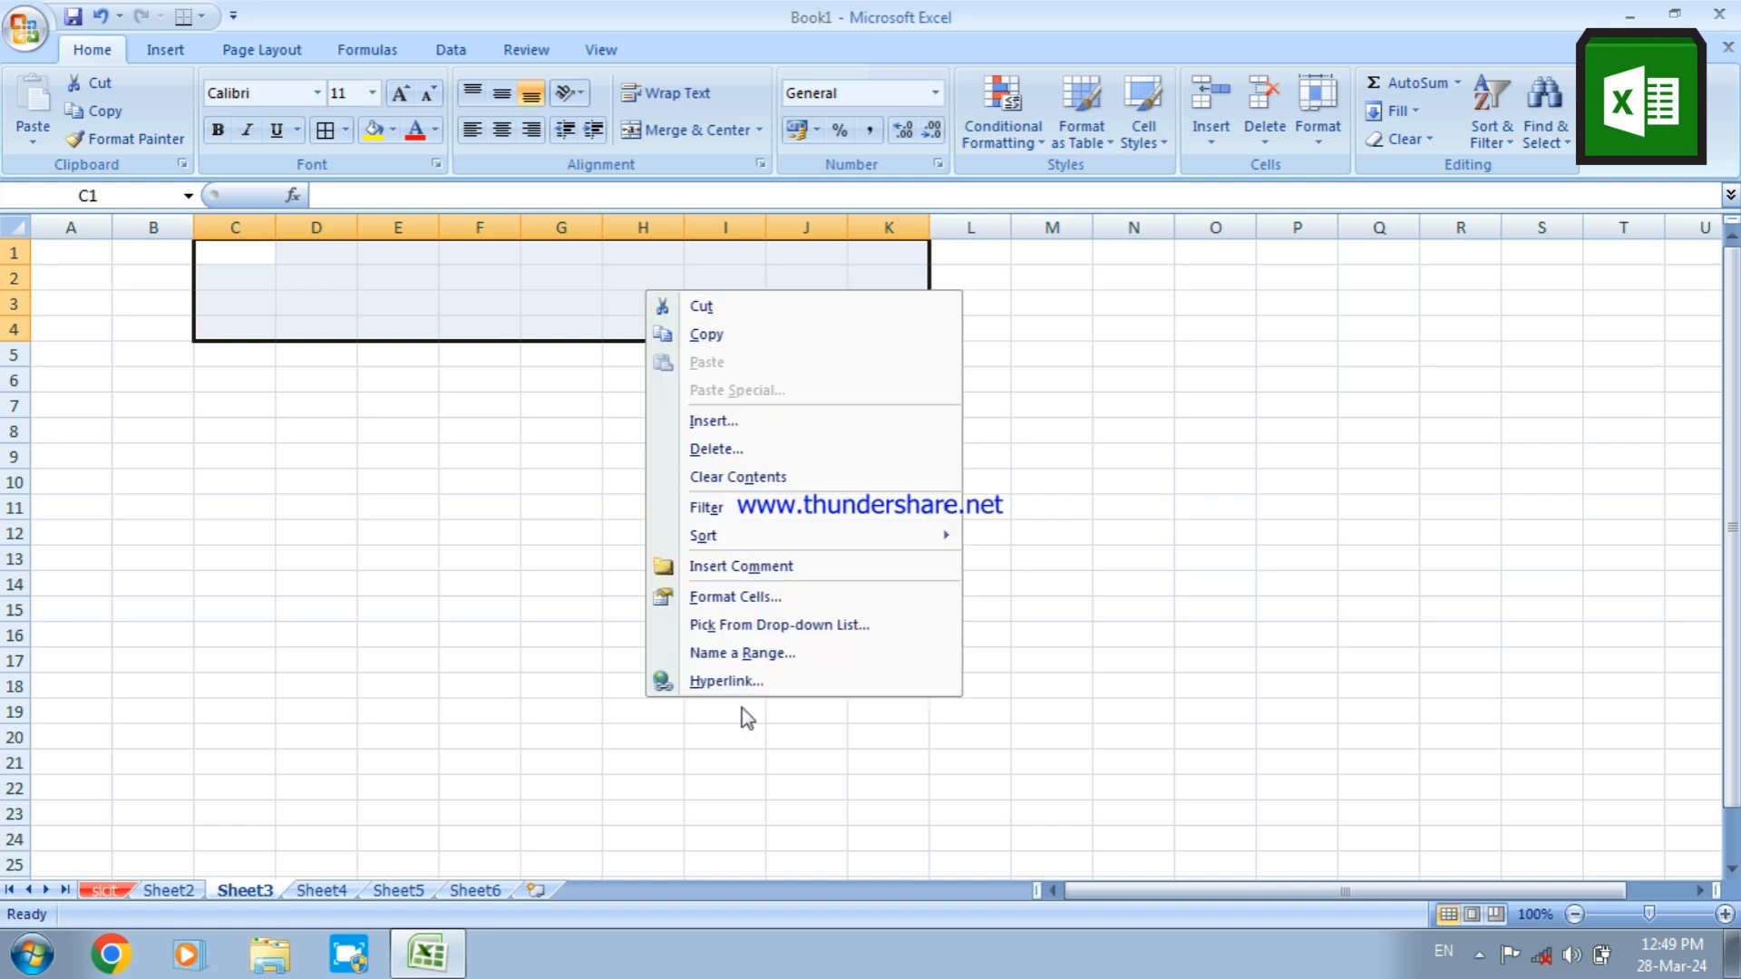
{"action": "left_click", "coordinate": [535, 430]}
{"action": "left_click", "coordinate": [358, 282]}
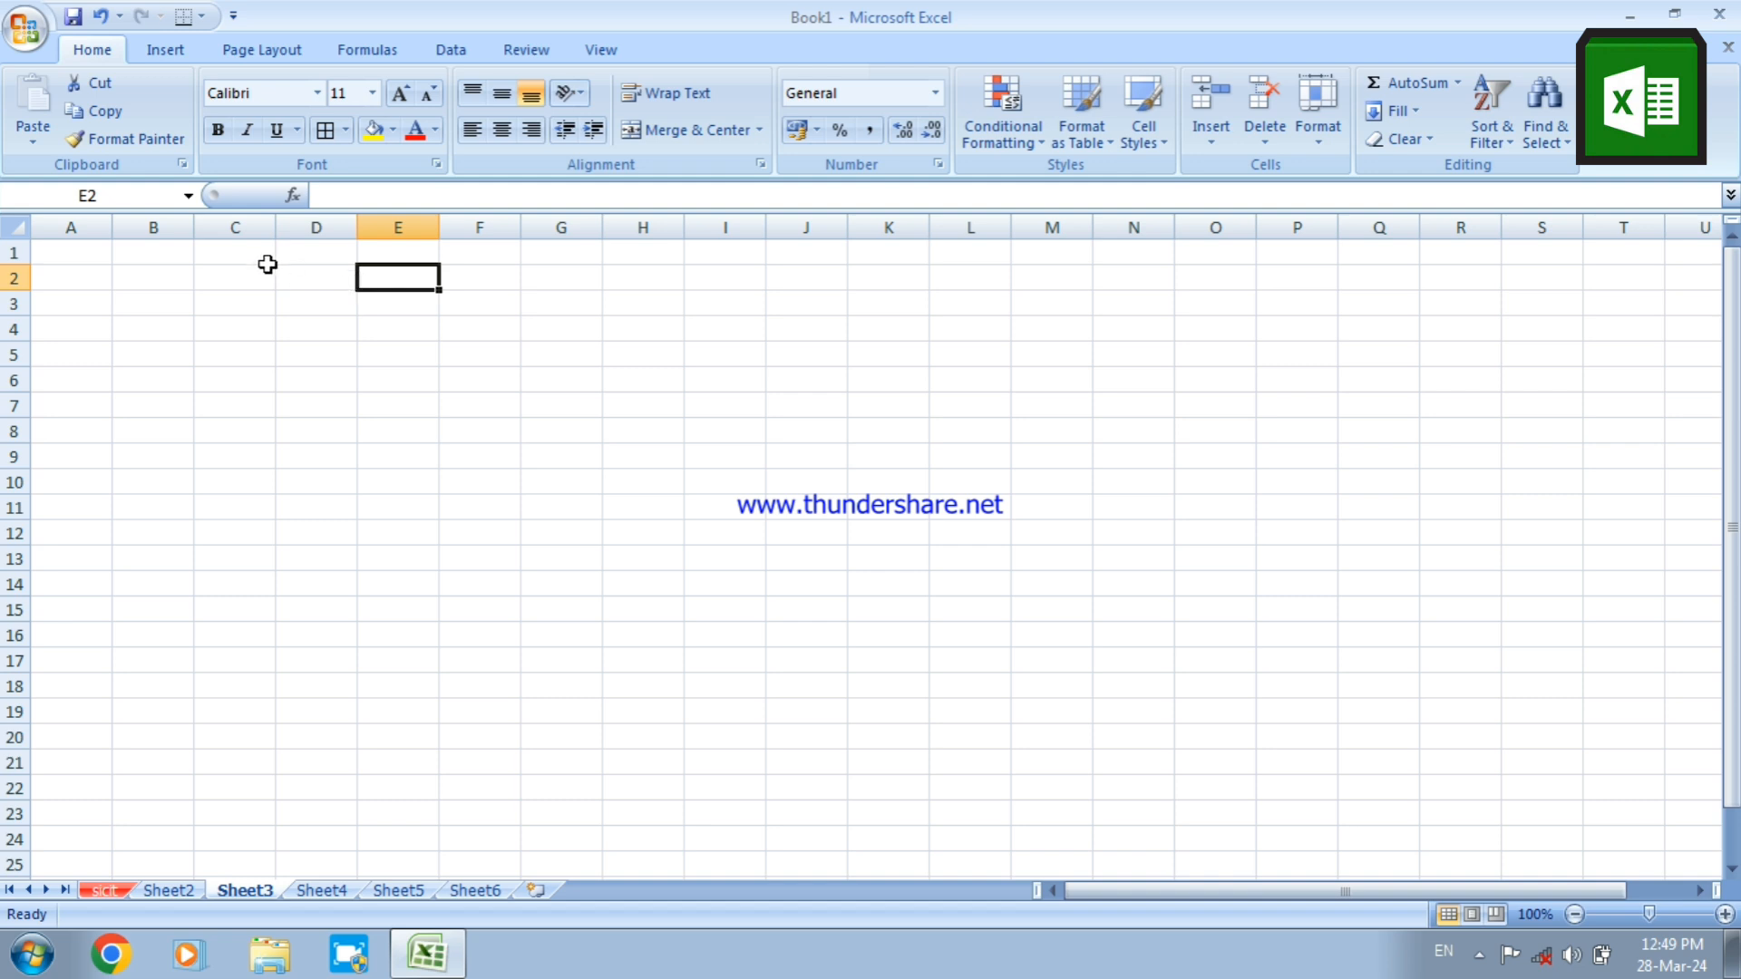
Merge C1:K3 into one cell with text wrapping and centre its content both horizontally and vertically
{"action": "left_click_drag", "start_coordinate": [253, 254], "coordinate": [903, 314]}
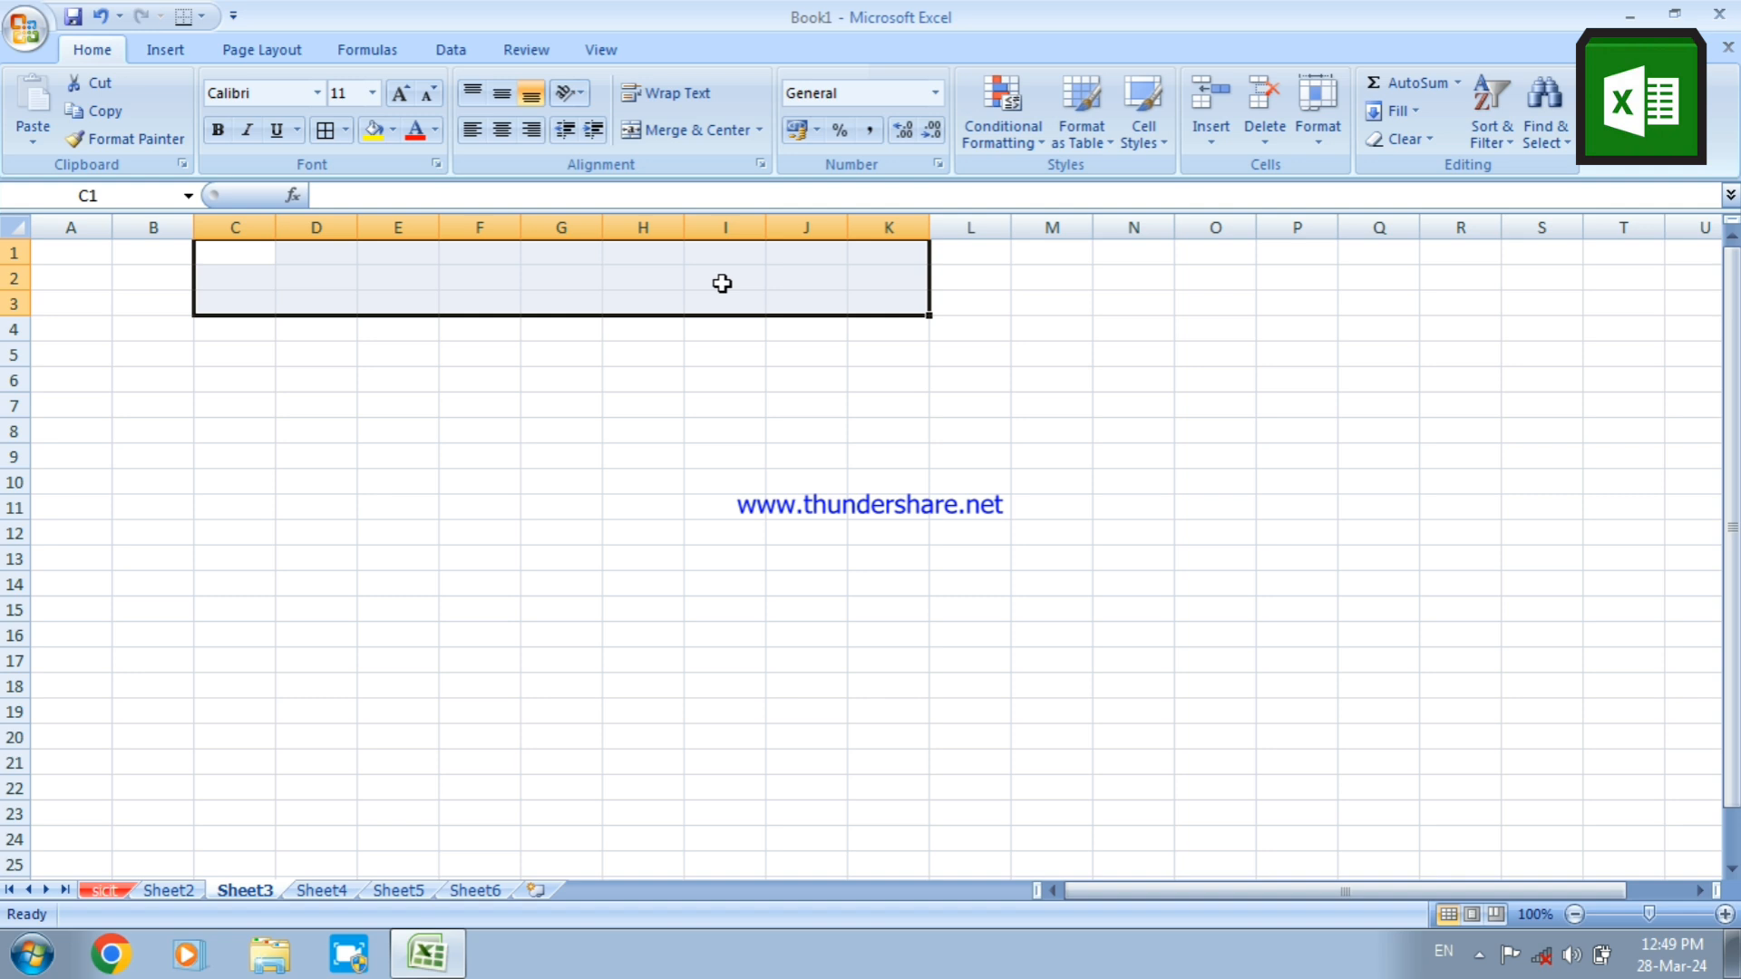
{"action": "key", "text": "ctrl+1"}
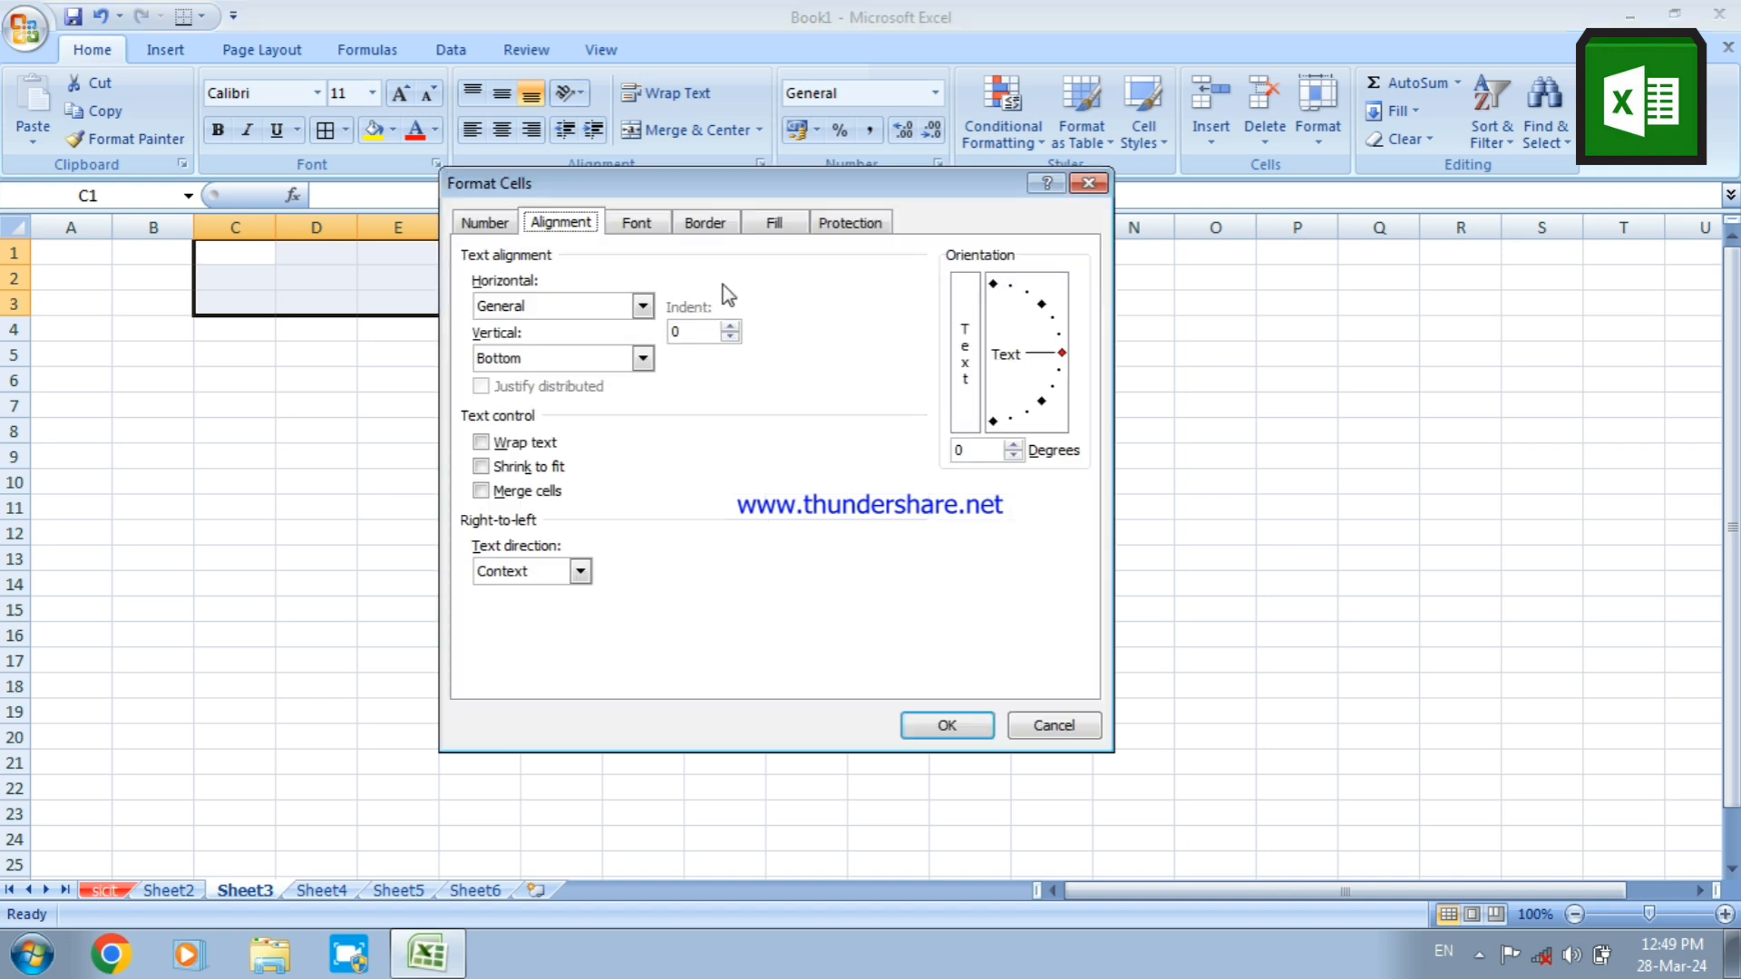
{"action": "left_click", "coordinate": [588, 306]}
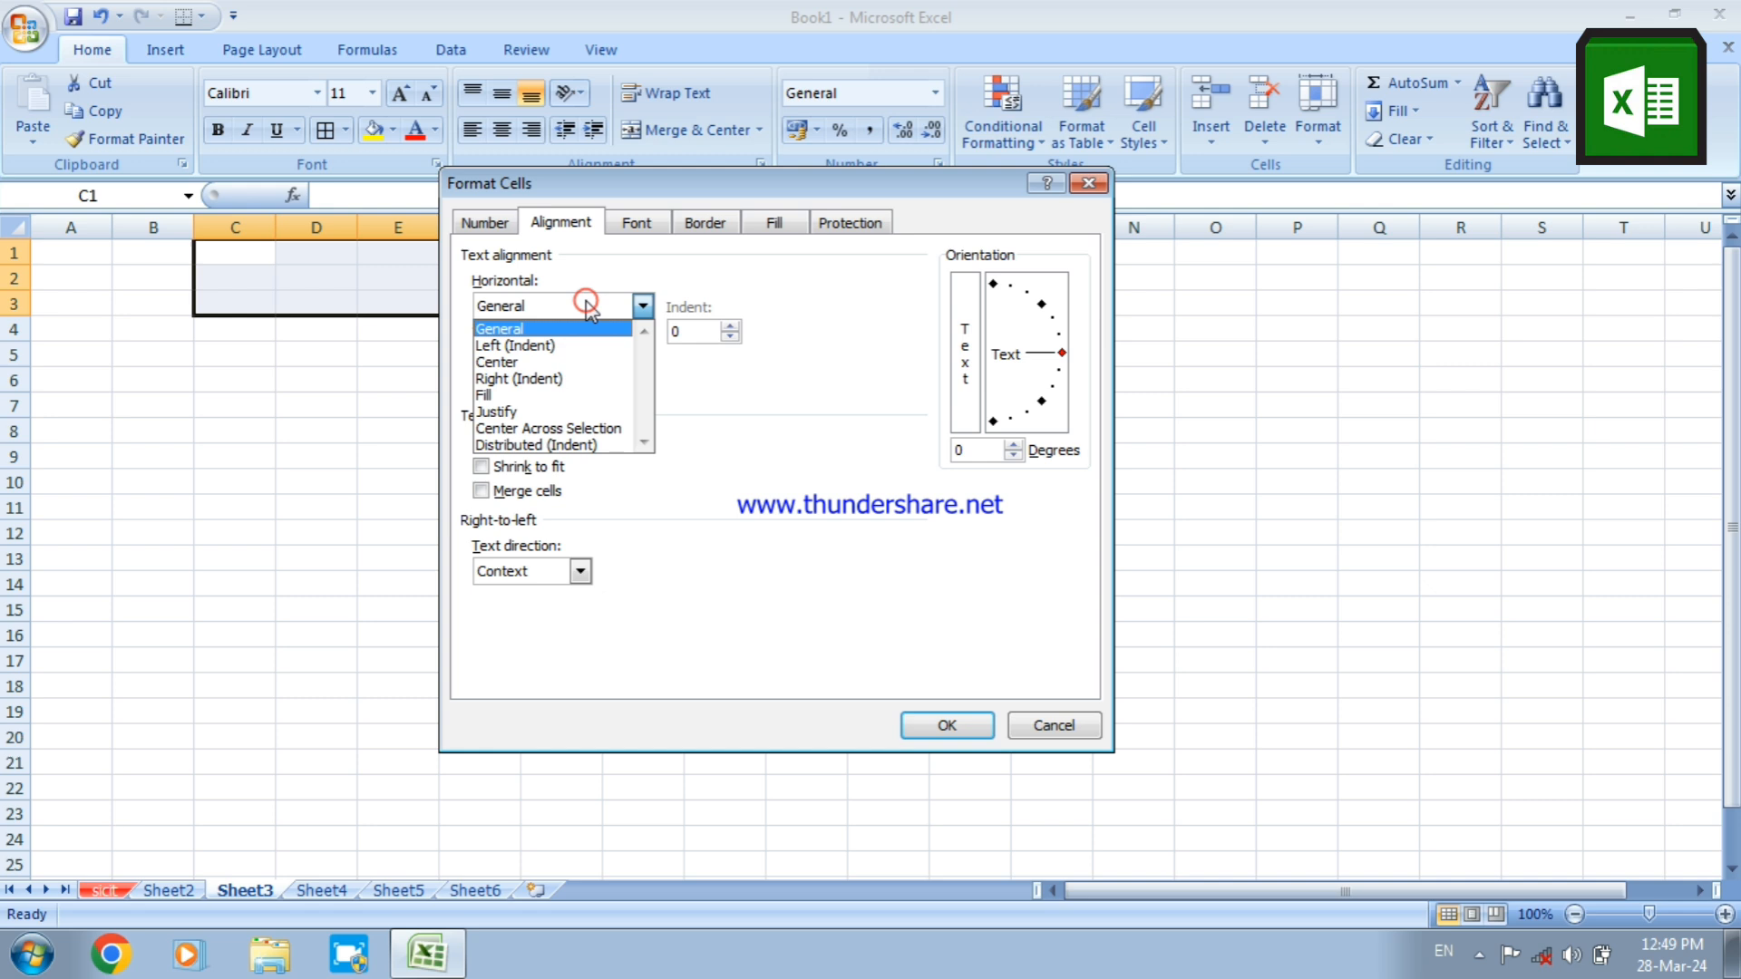
{"action": "left_click", "coordinate": [563, 362]}
{"action": "left_click", "coordinate": [559, 358]}
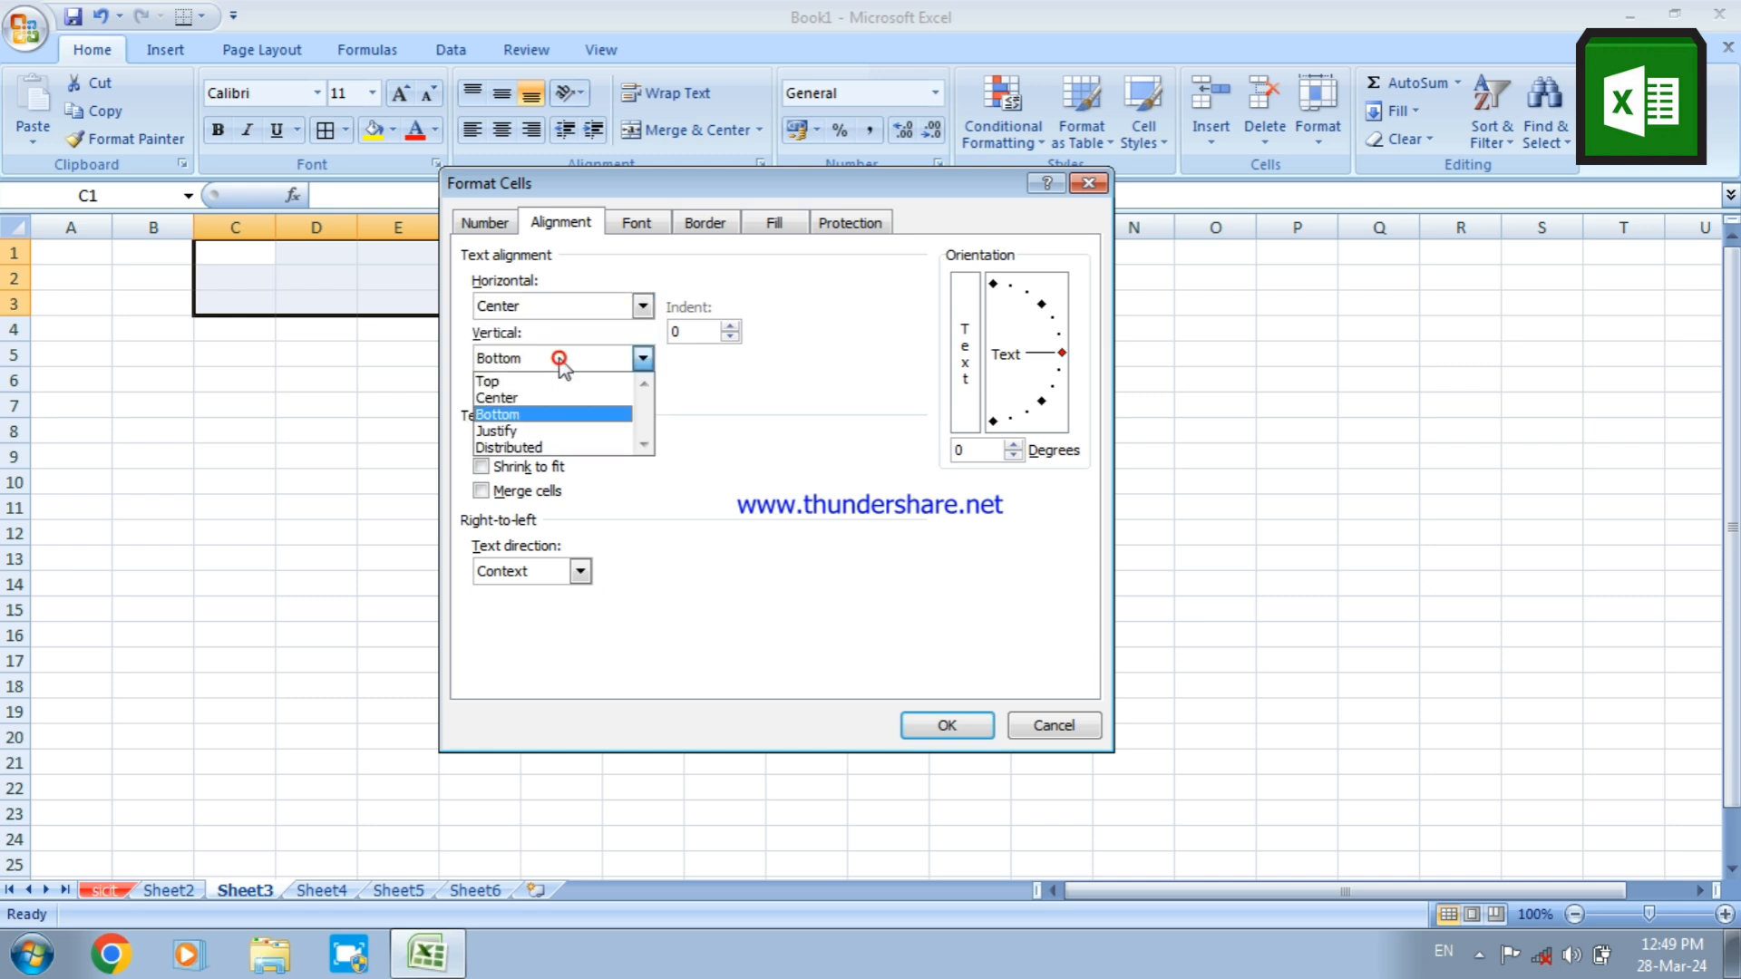
{"action": "left_click", "coordinate": [547, 398]}
{"action": "left_click", "coordinate": [518, 444]}
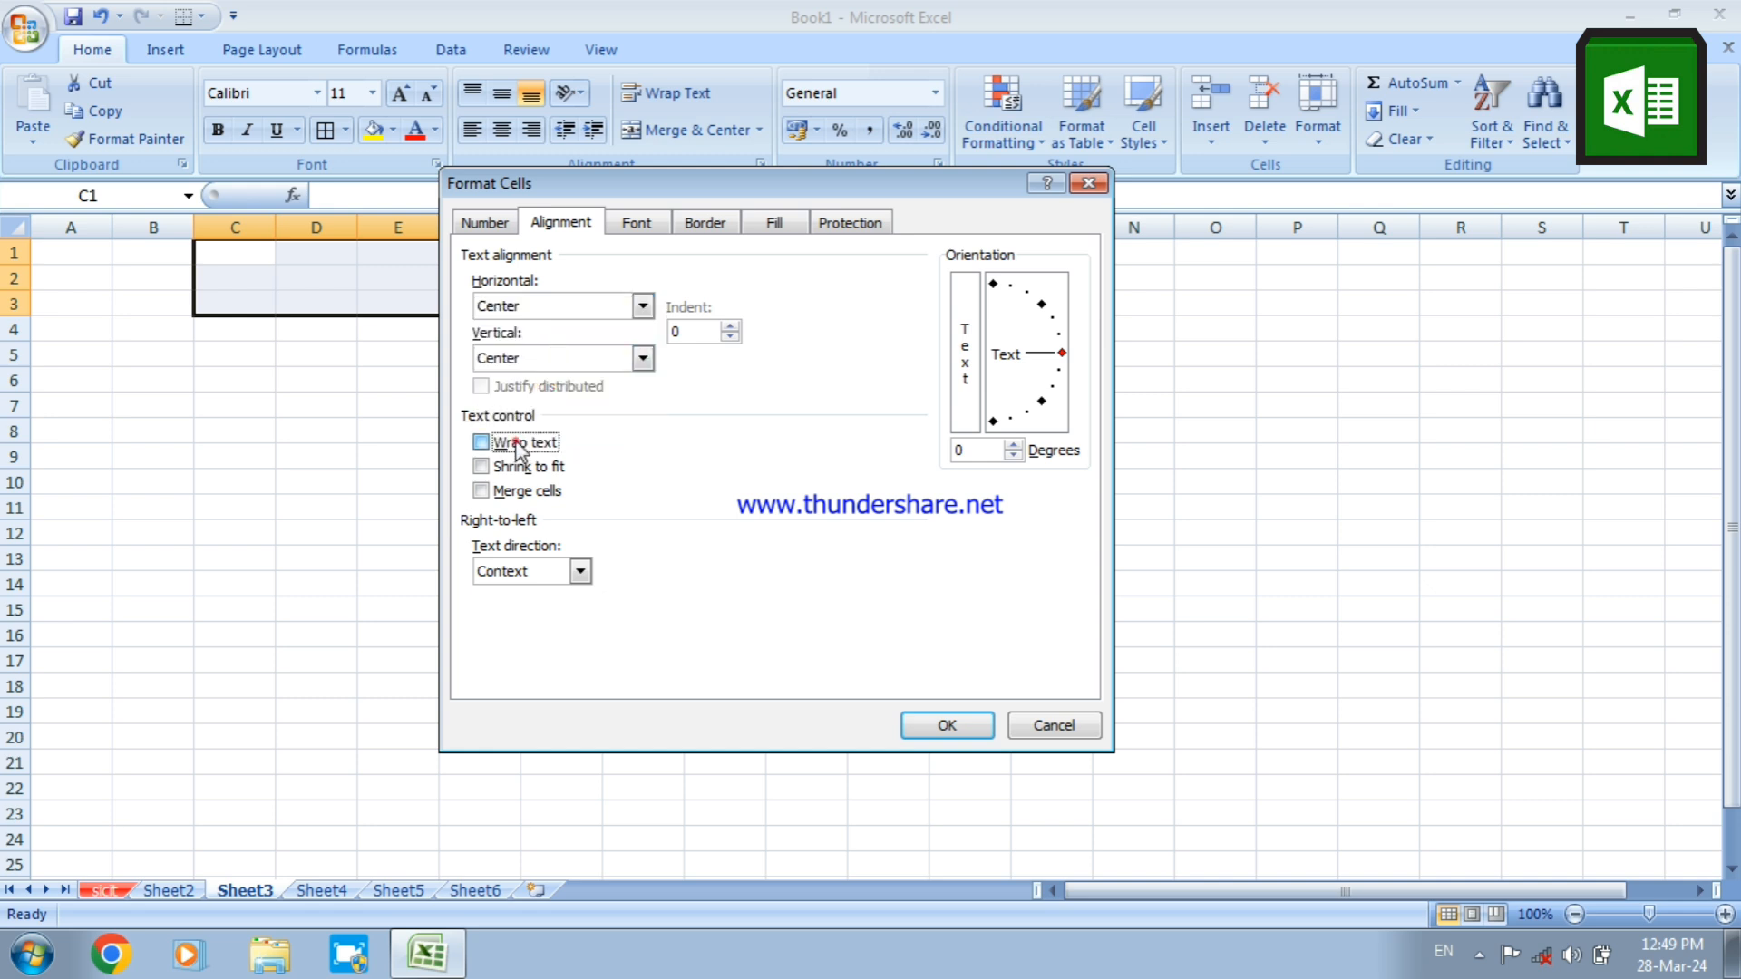
{"action": "left_click", "coordinate": [505, 491]}
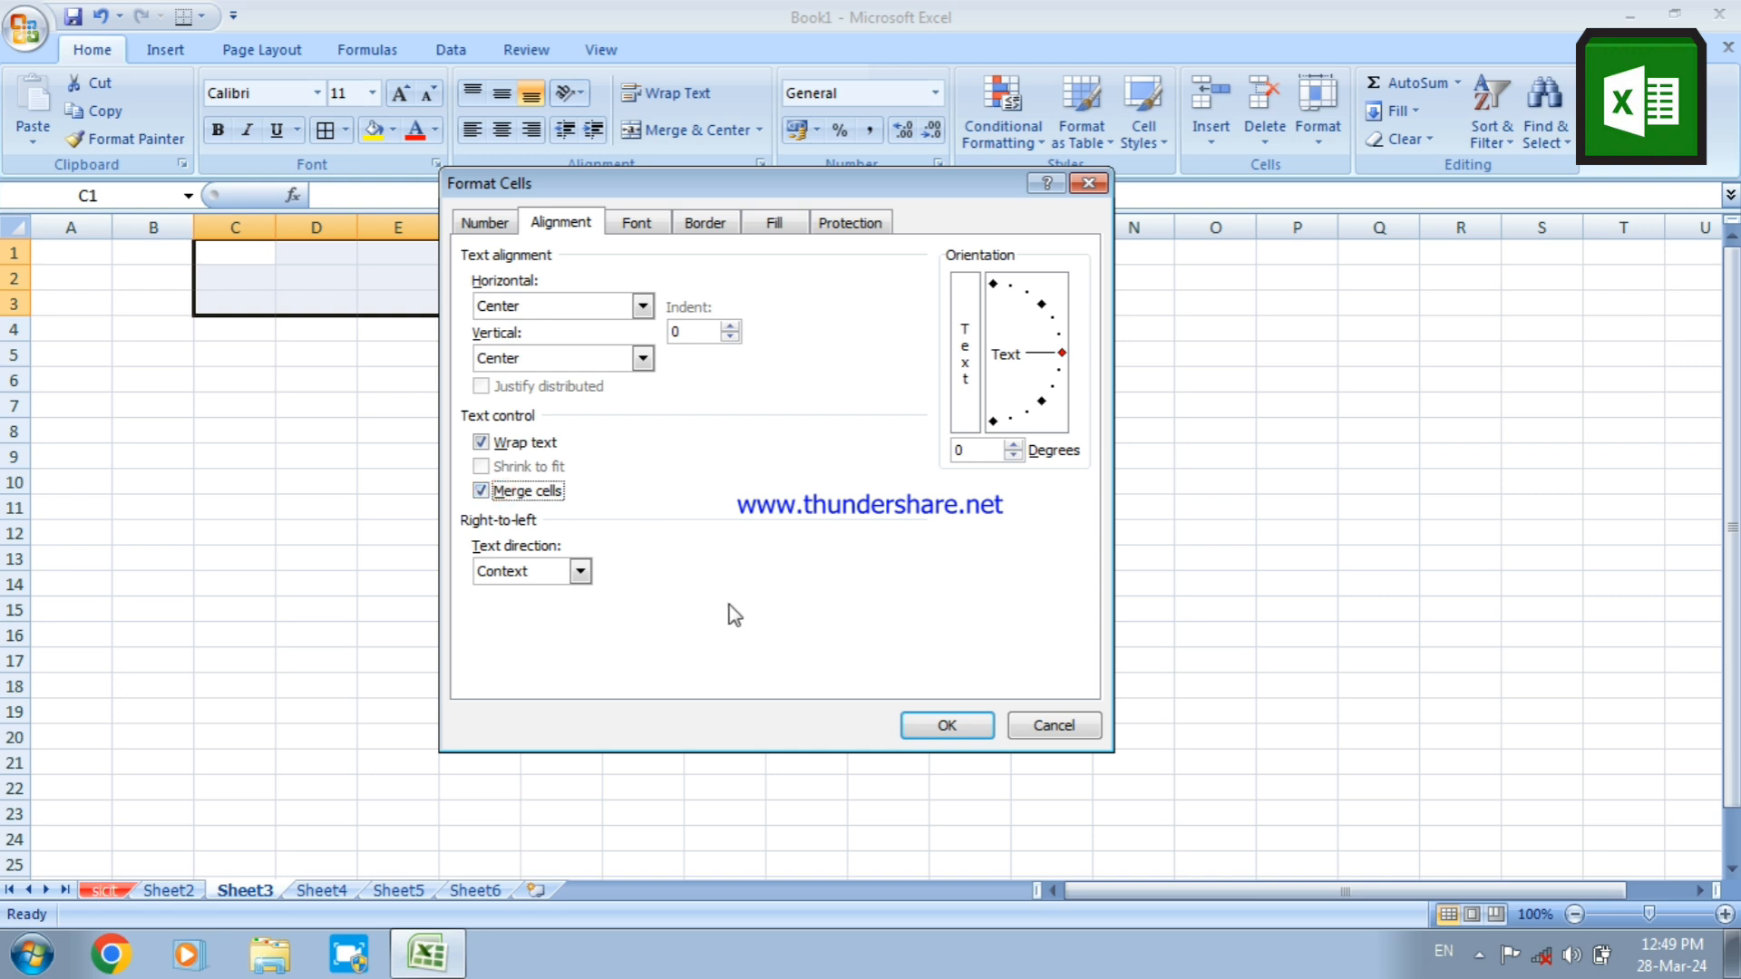
{"action": "left_click", "coordinate": [921, 726]}
{"action": "left_click", "coordinate": [638, 564]}
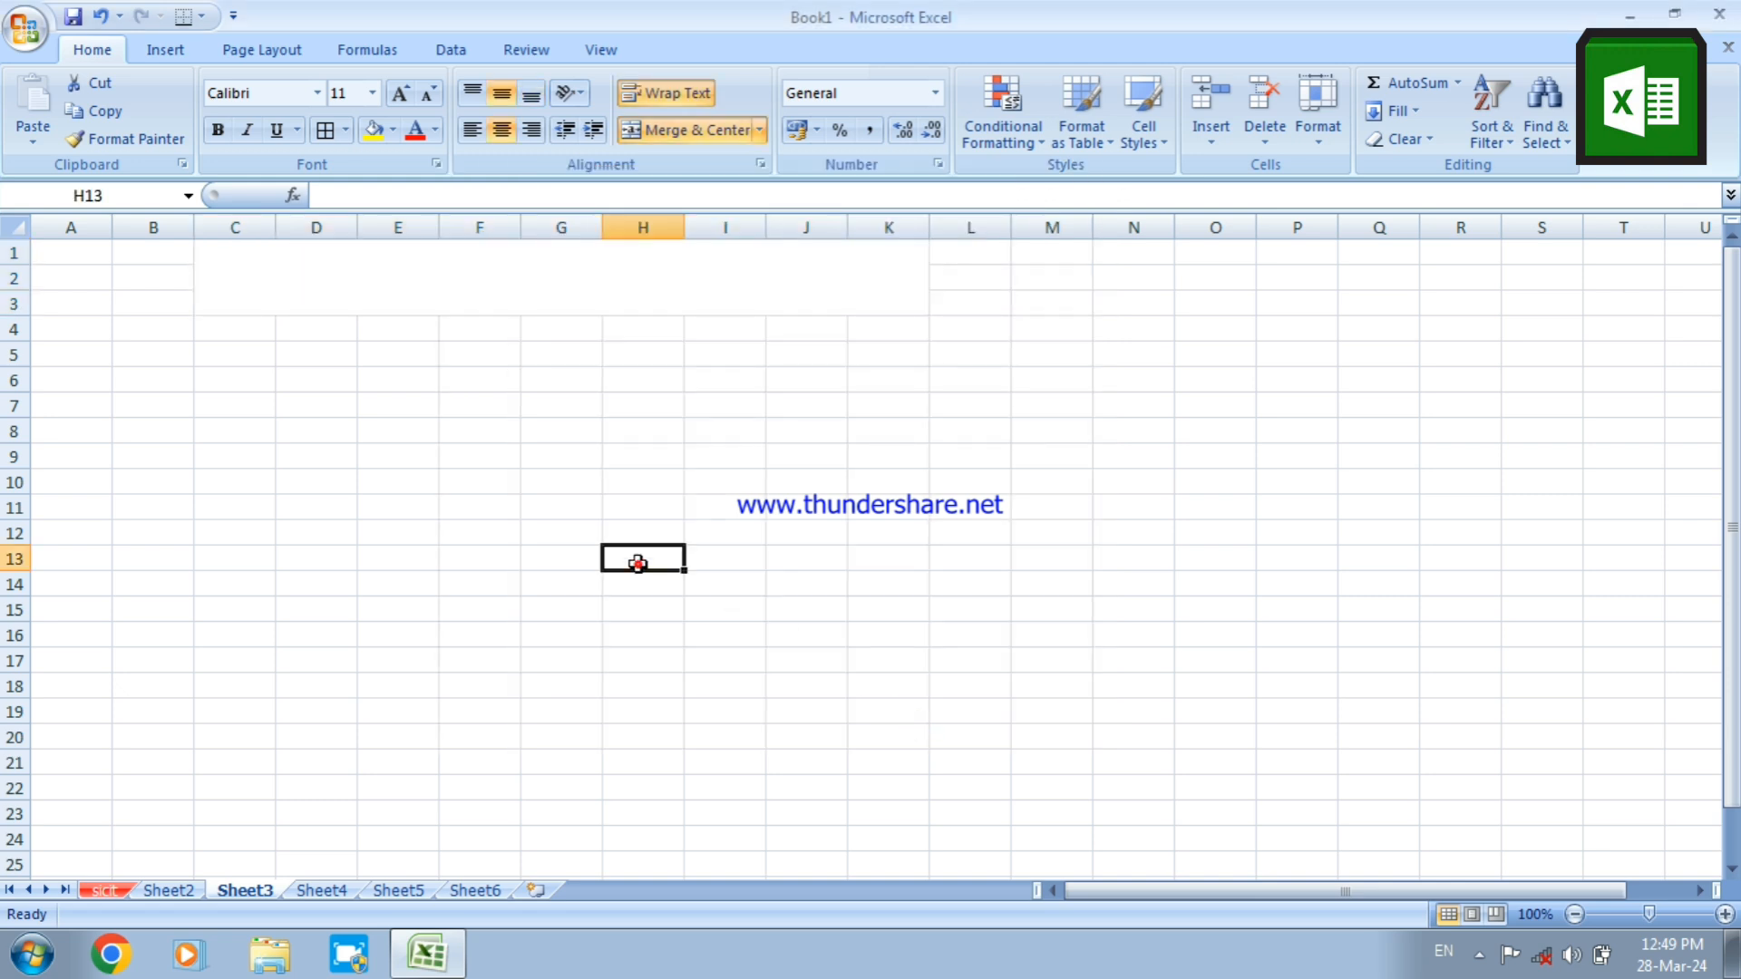
{"action": "left_click", "coordinate": [487, 284]}
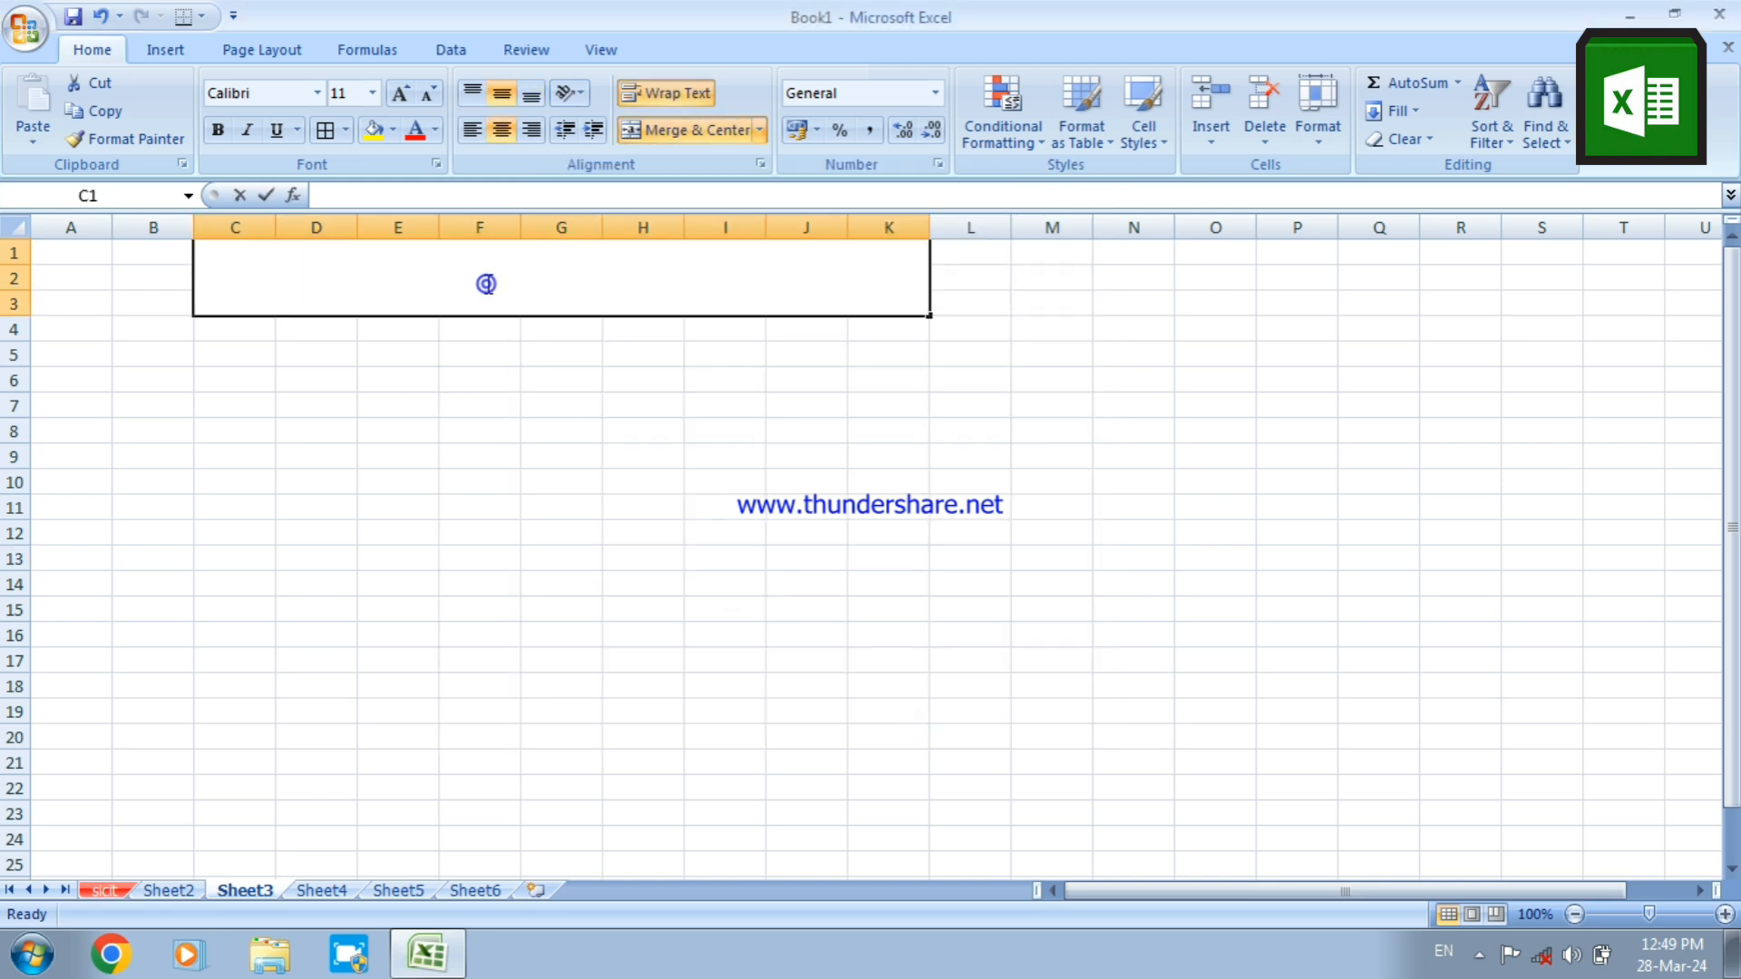
{"action": "double_click", "coordinate": [486, 284]}
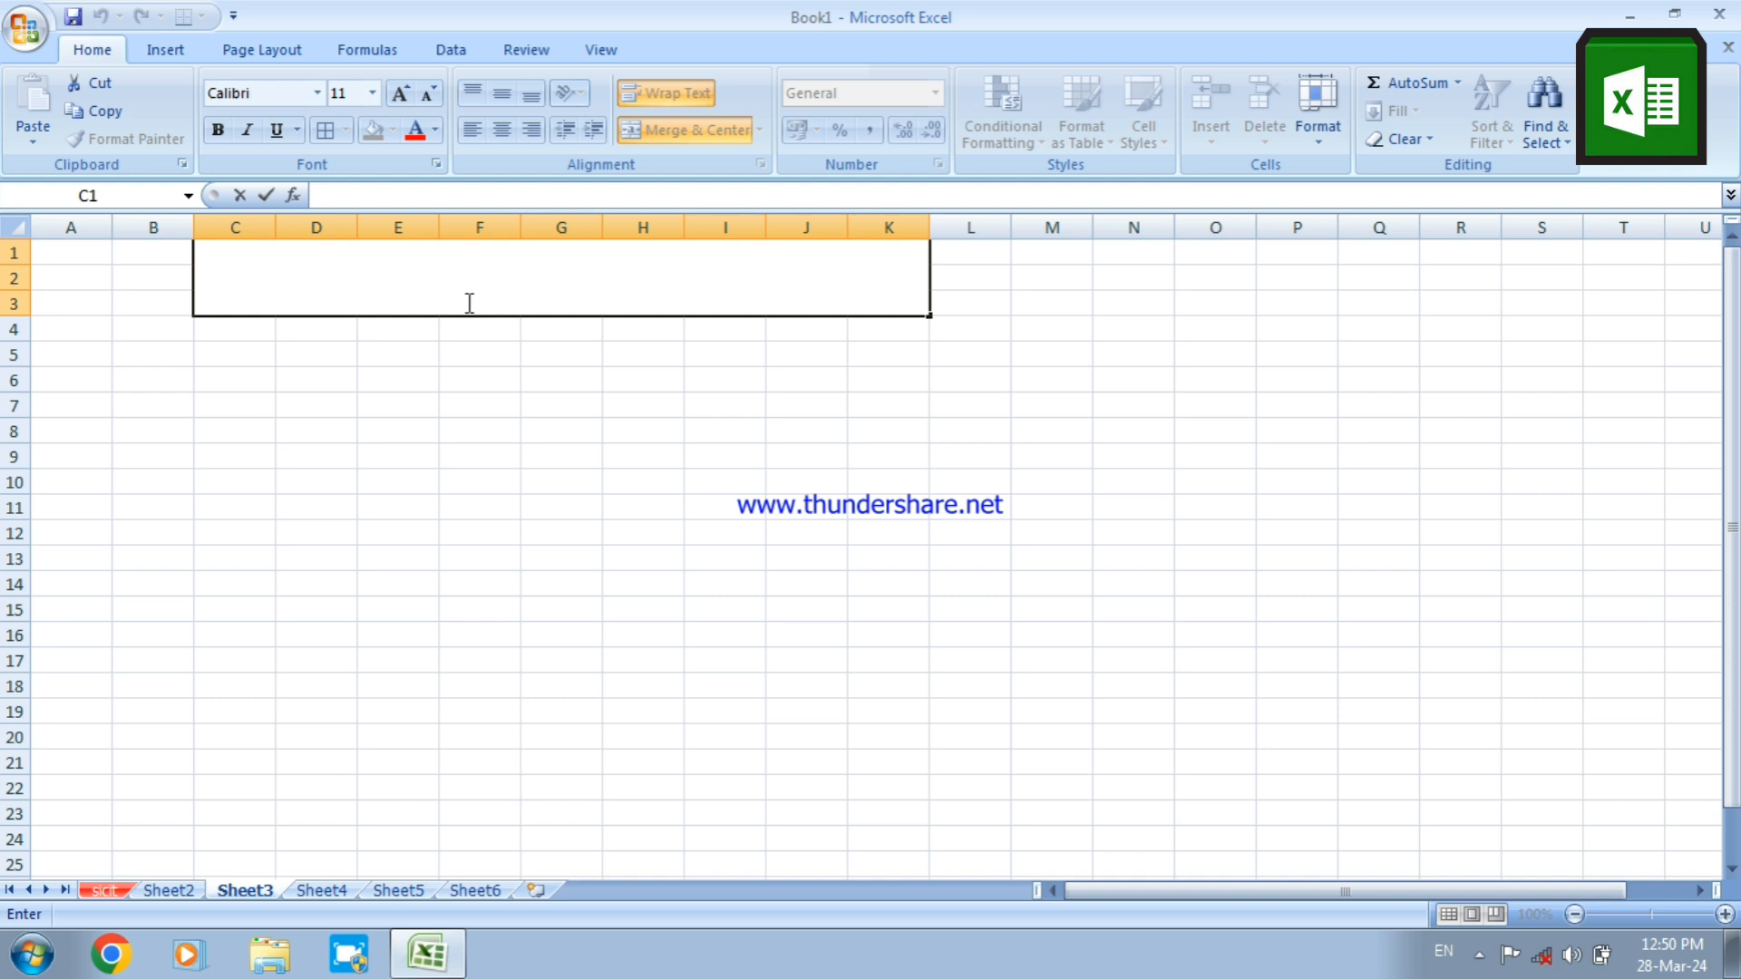
{"action": "left_click", "coordinate": [427, 531]}
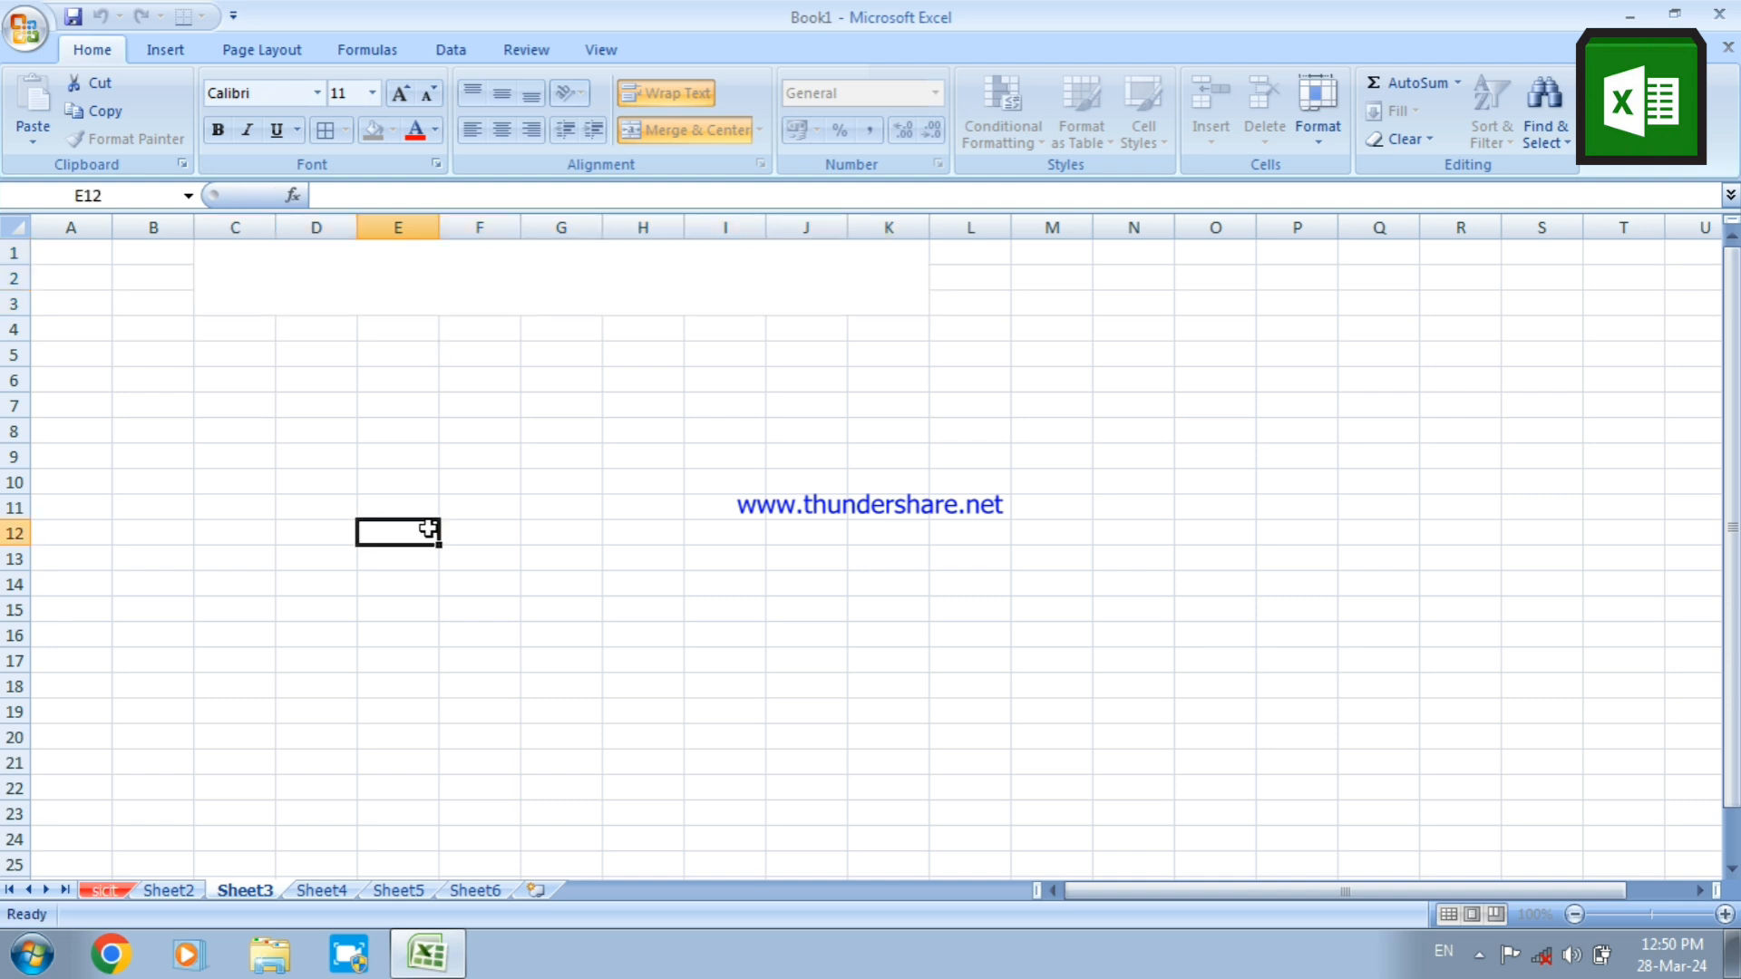
Enter the title HOW TO MAKE A SALARY SLIP in the merged cell C1
{"action": "left_click", "coordinate": [288, 289]}
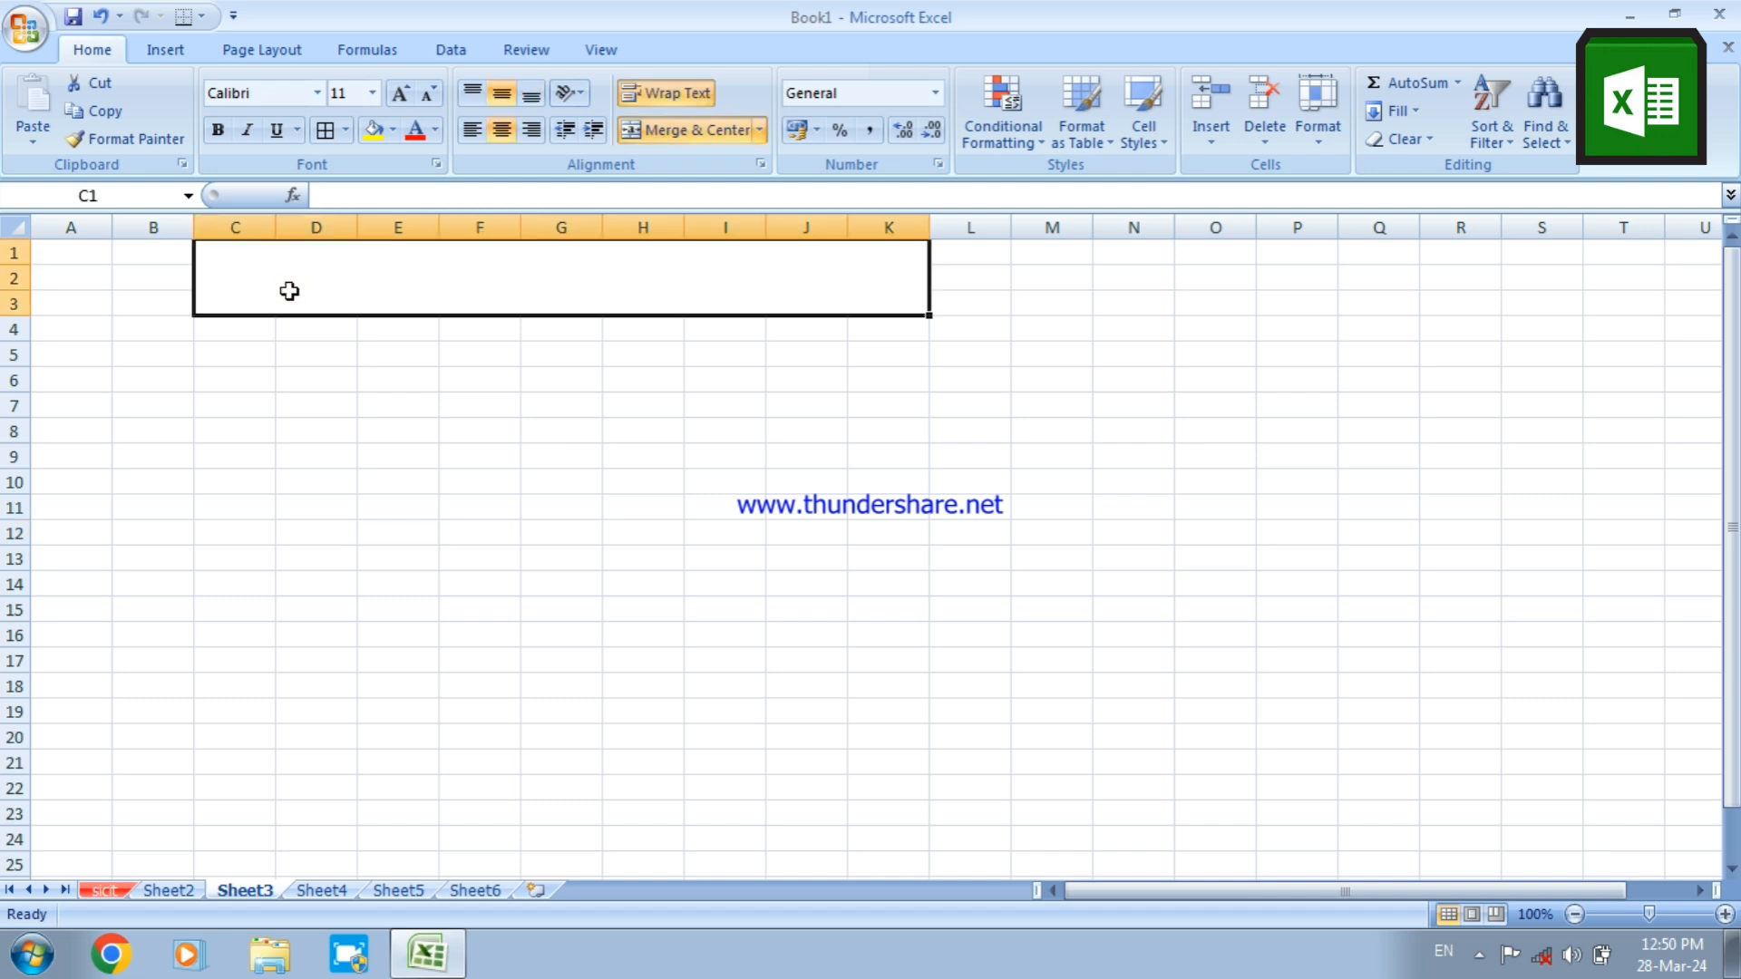
{"action": "type", "text": "h"}
{"action": "key", "text": "BackSpace"}
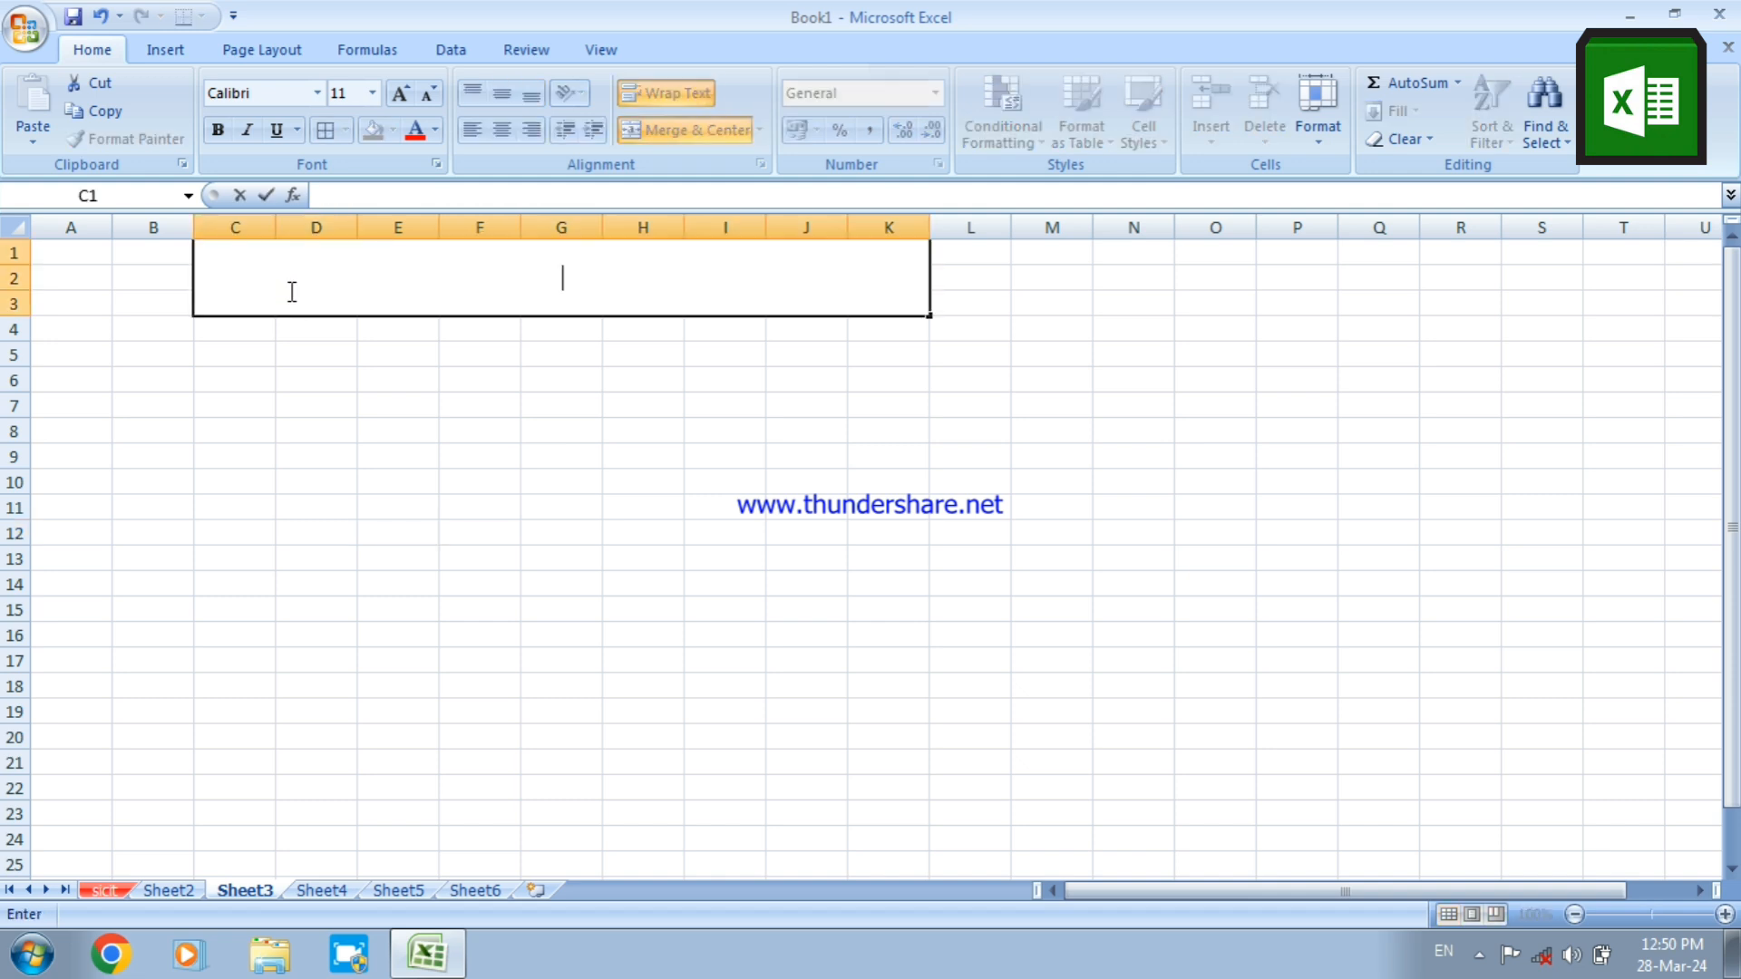
{"action": "type", "text": "HOW TO"}
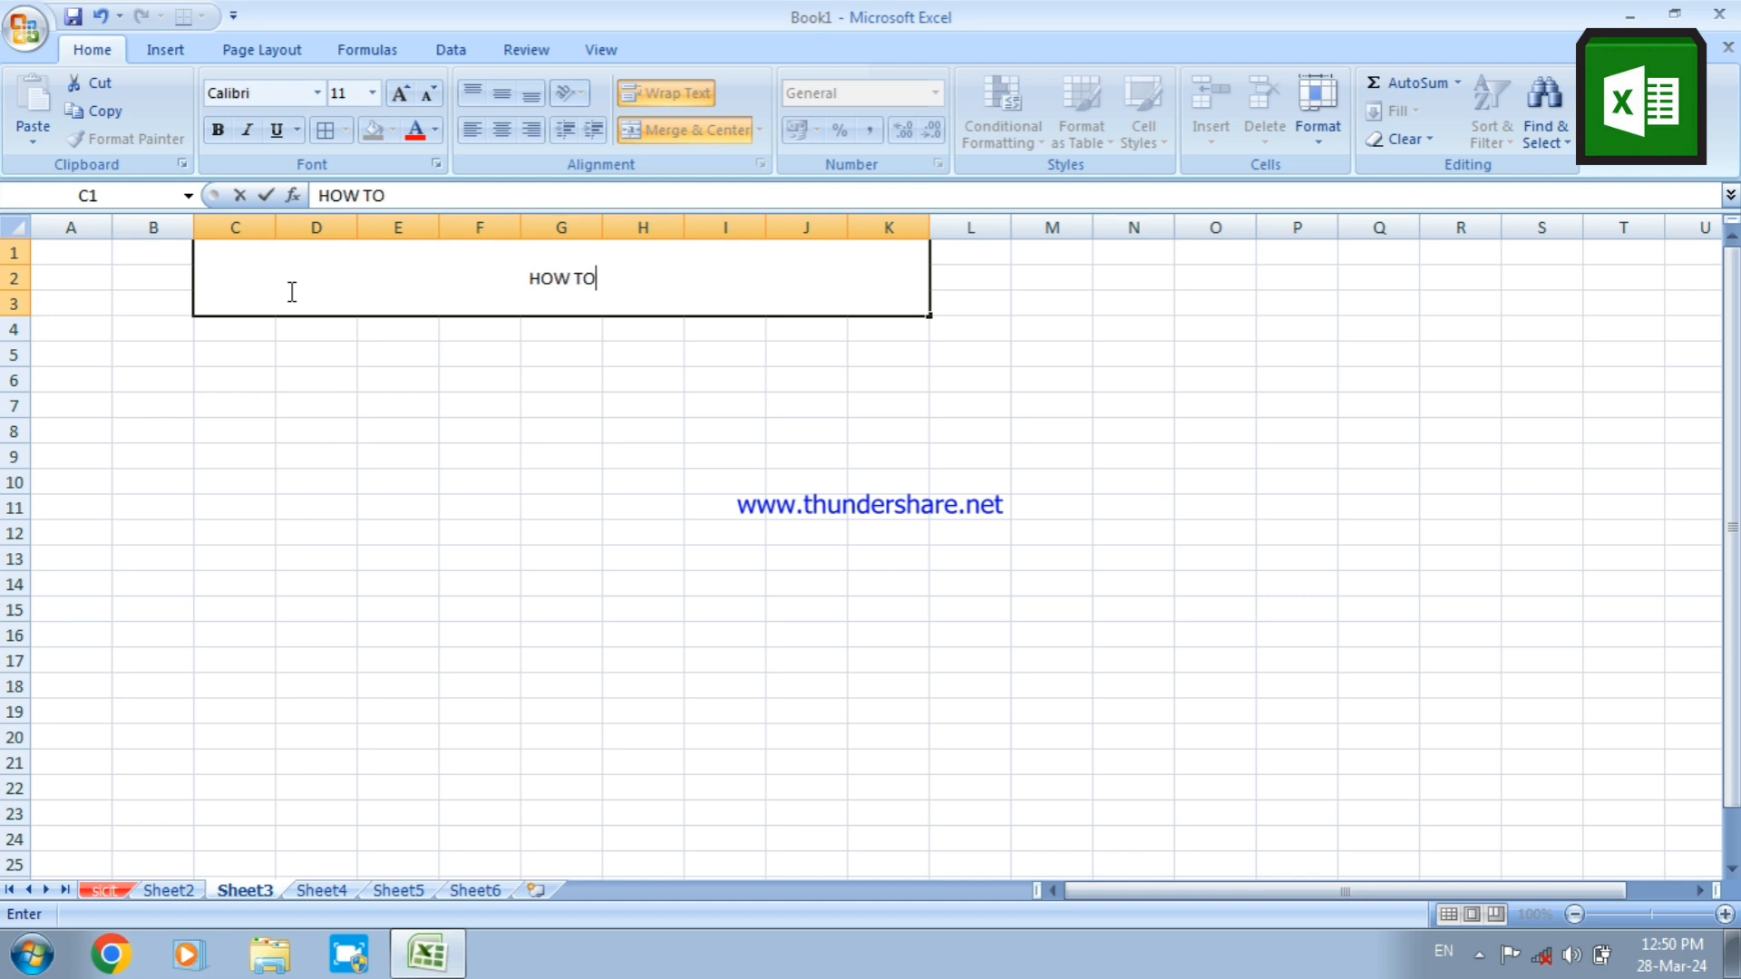
{"action": "type", "text": " MAKE"}
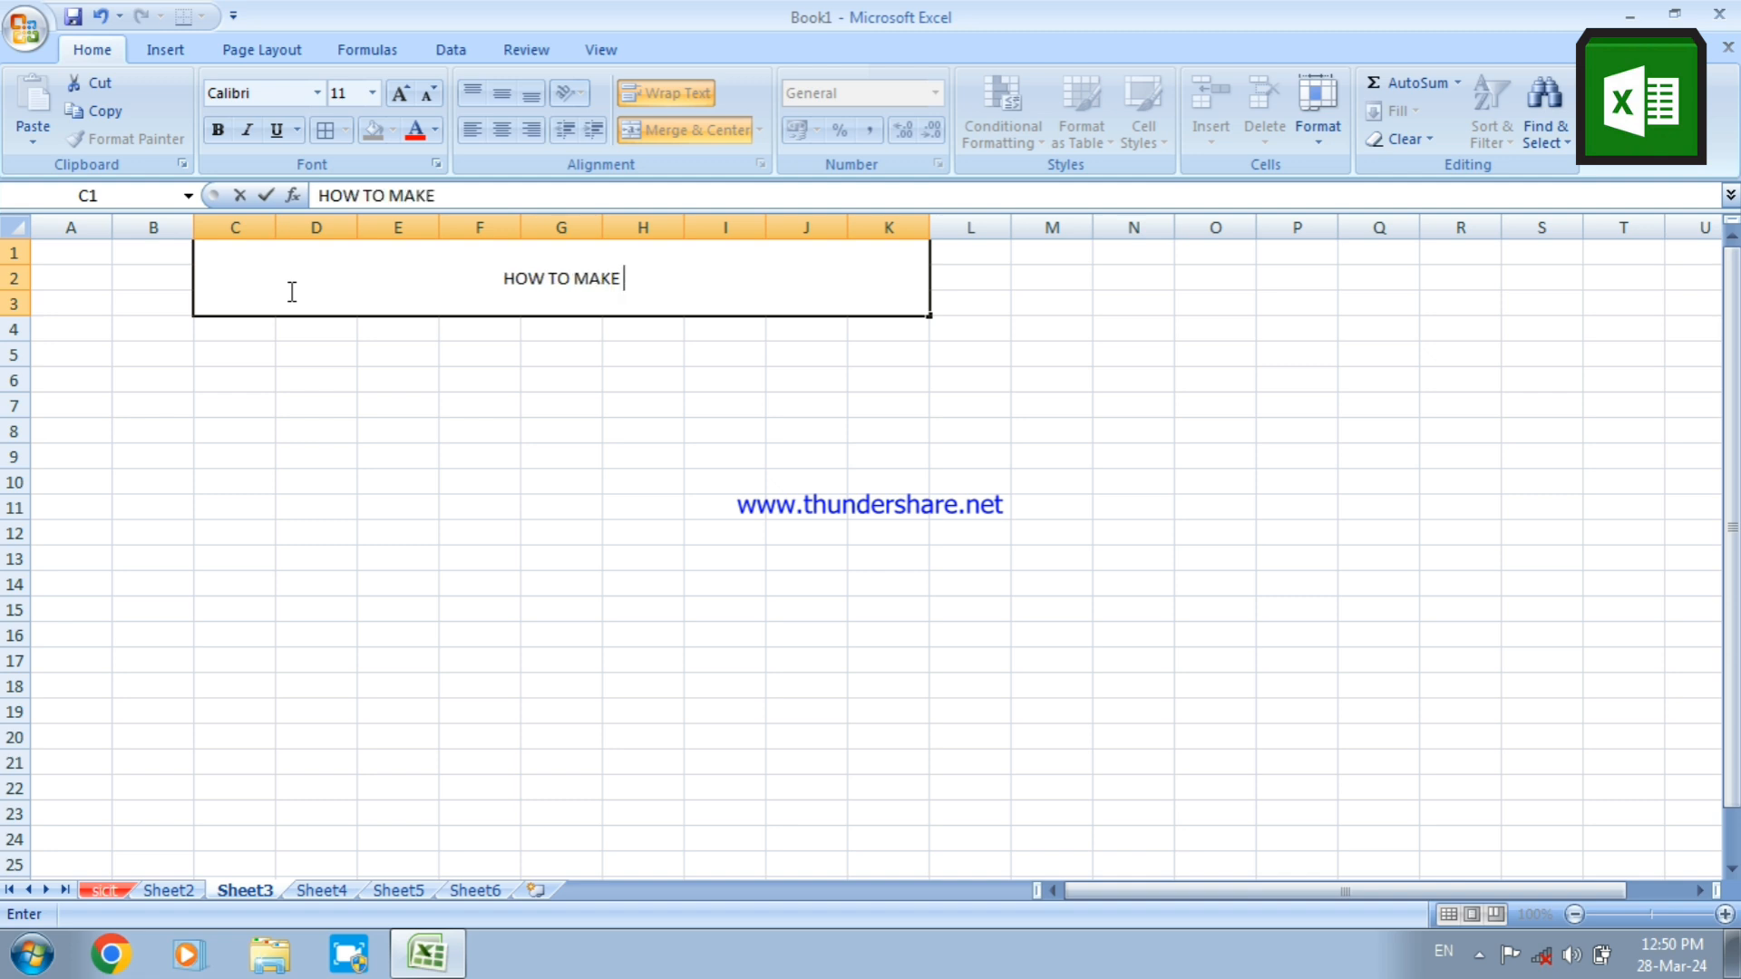
{"action": "type", "text": " A S"}
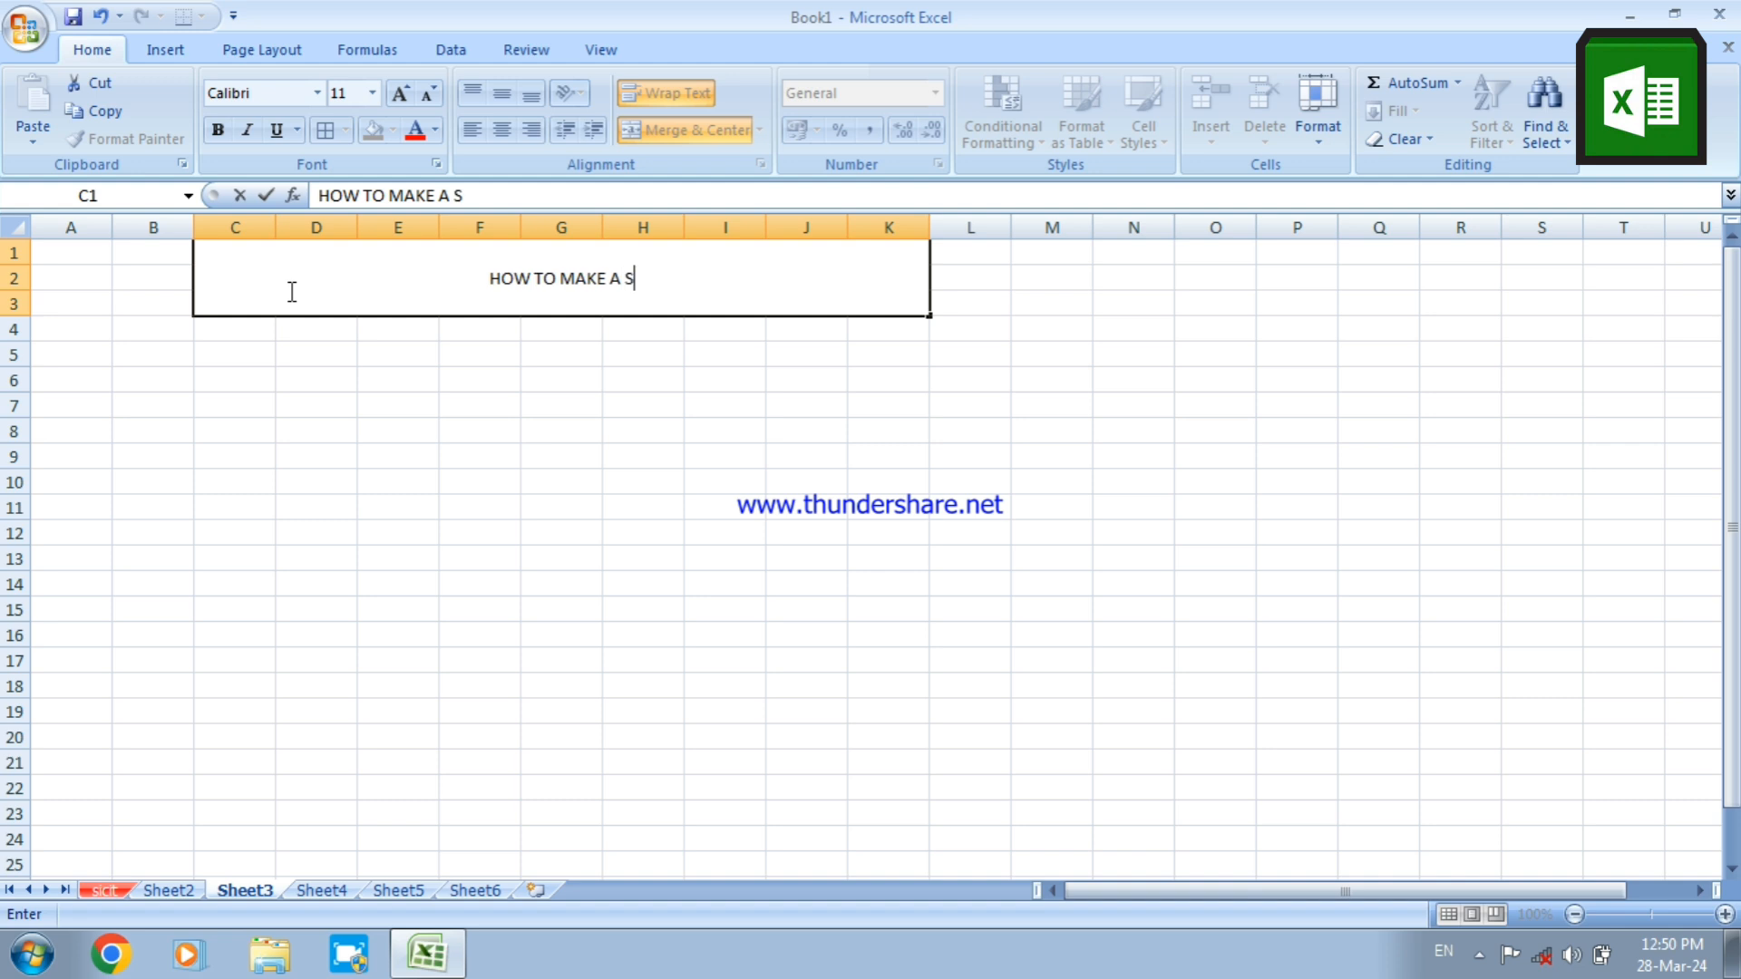
{"action": "type", "text": "A"}
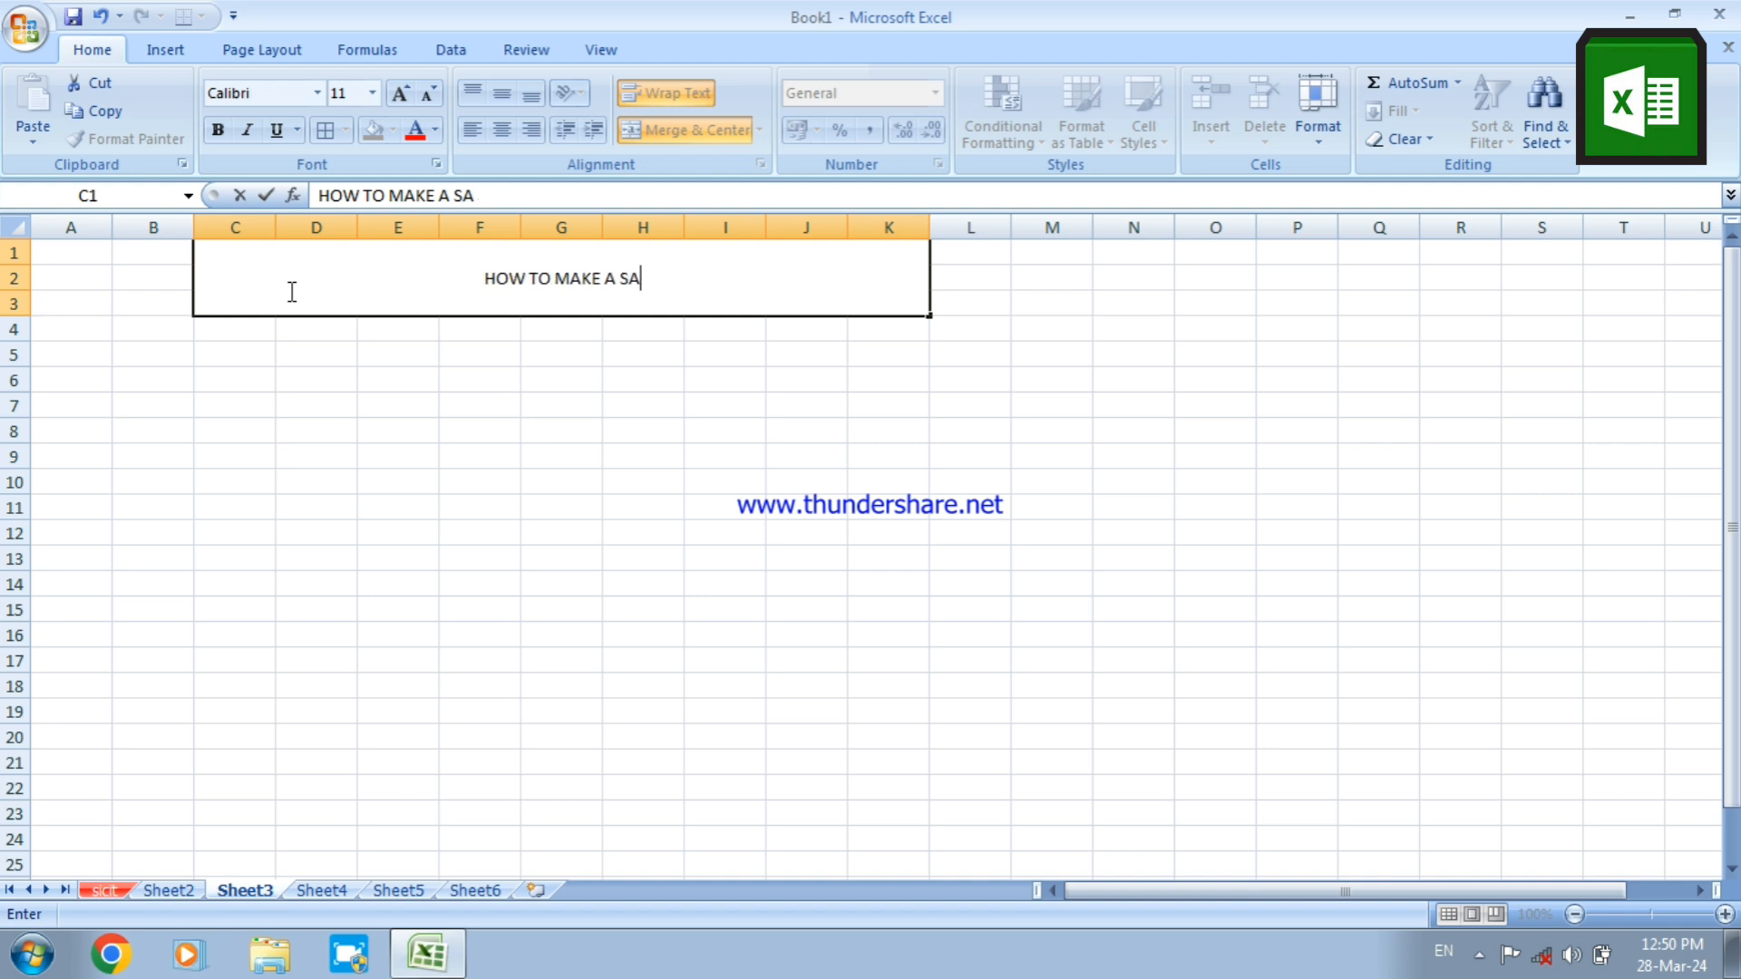
{"action": "type", "text": "LARY"}
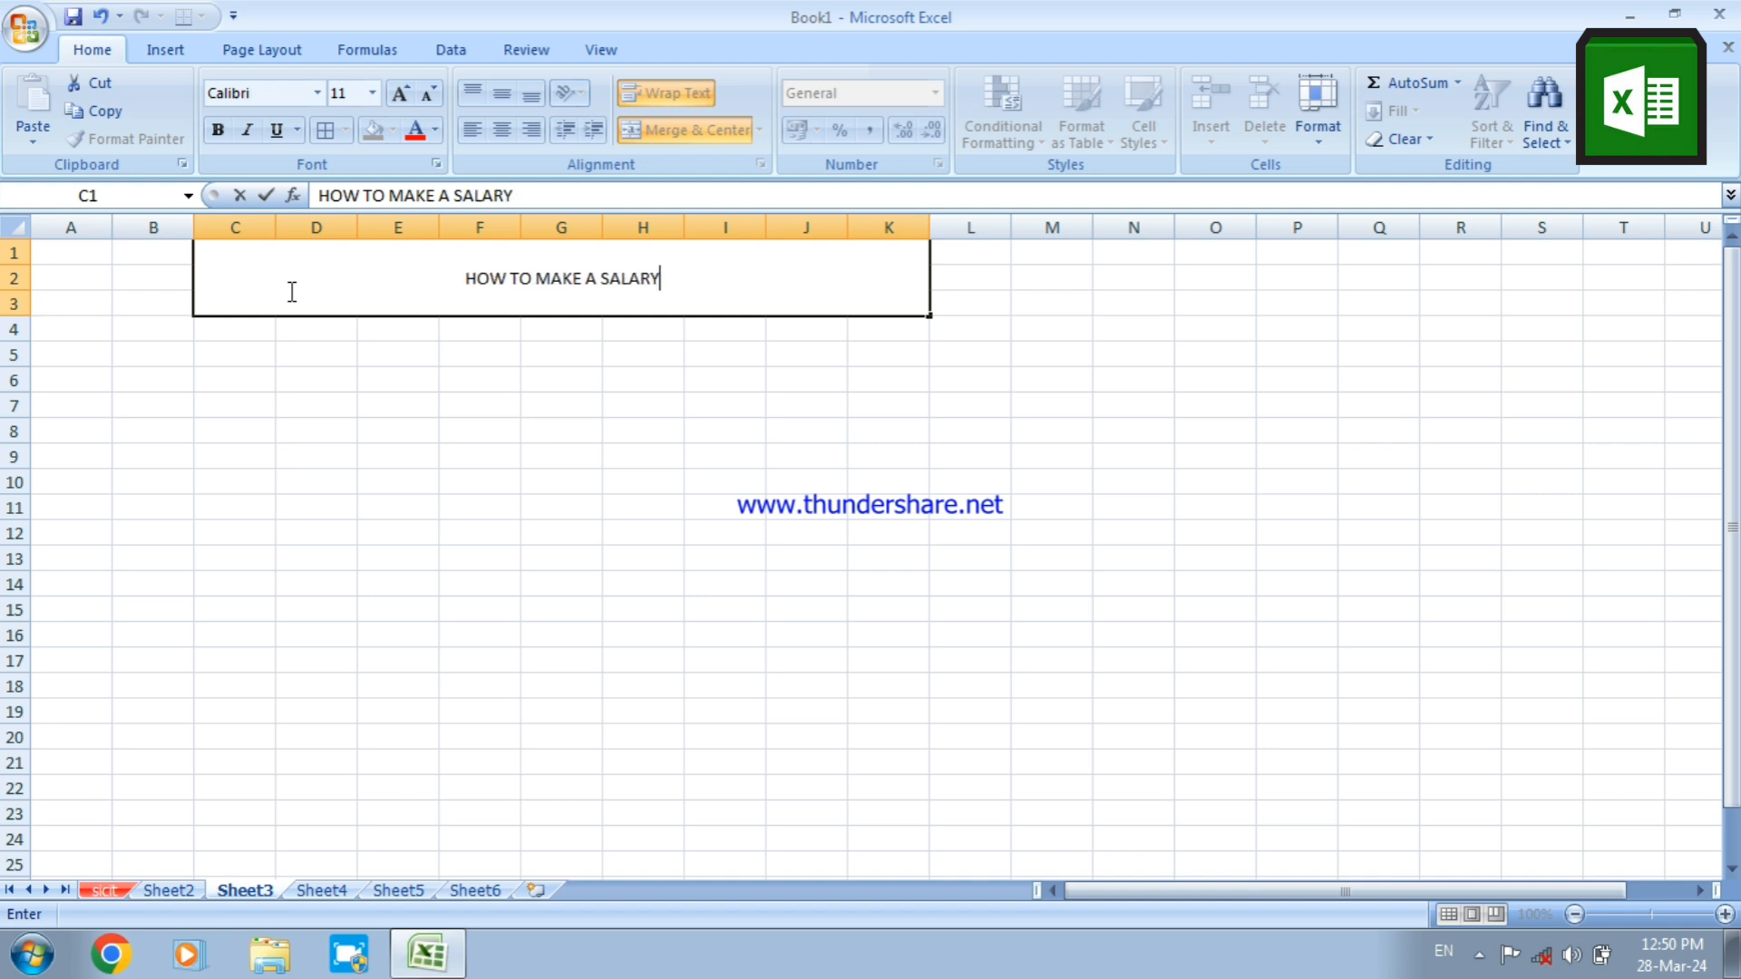
{"action": "type", "text": " SLIP"}
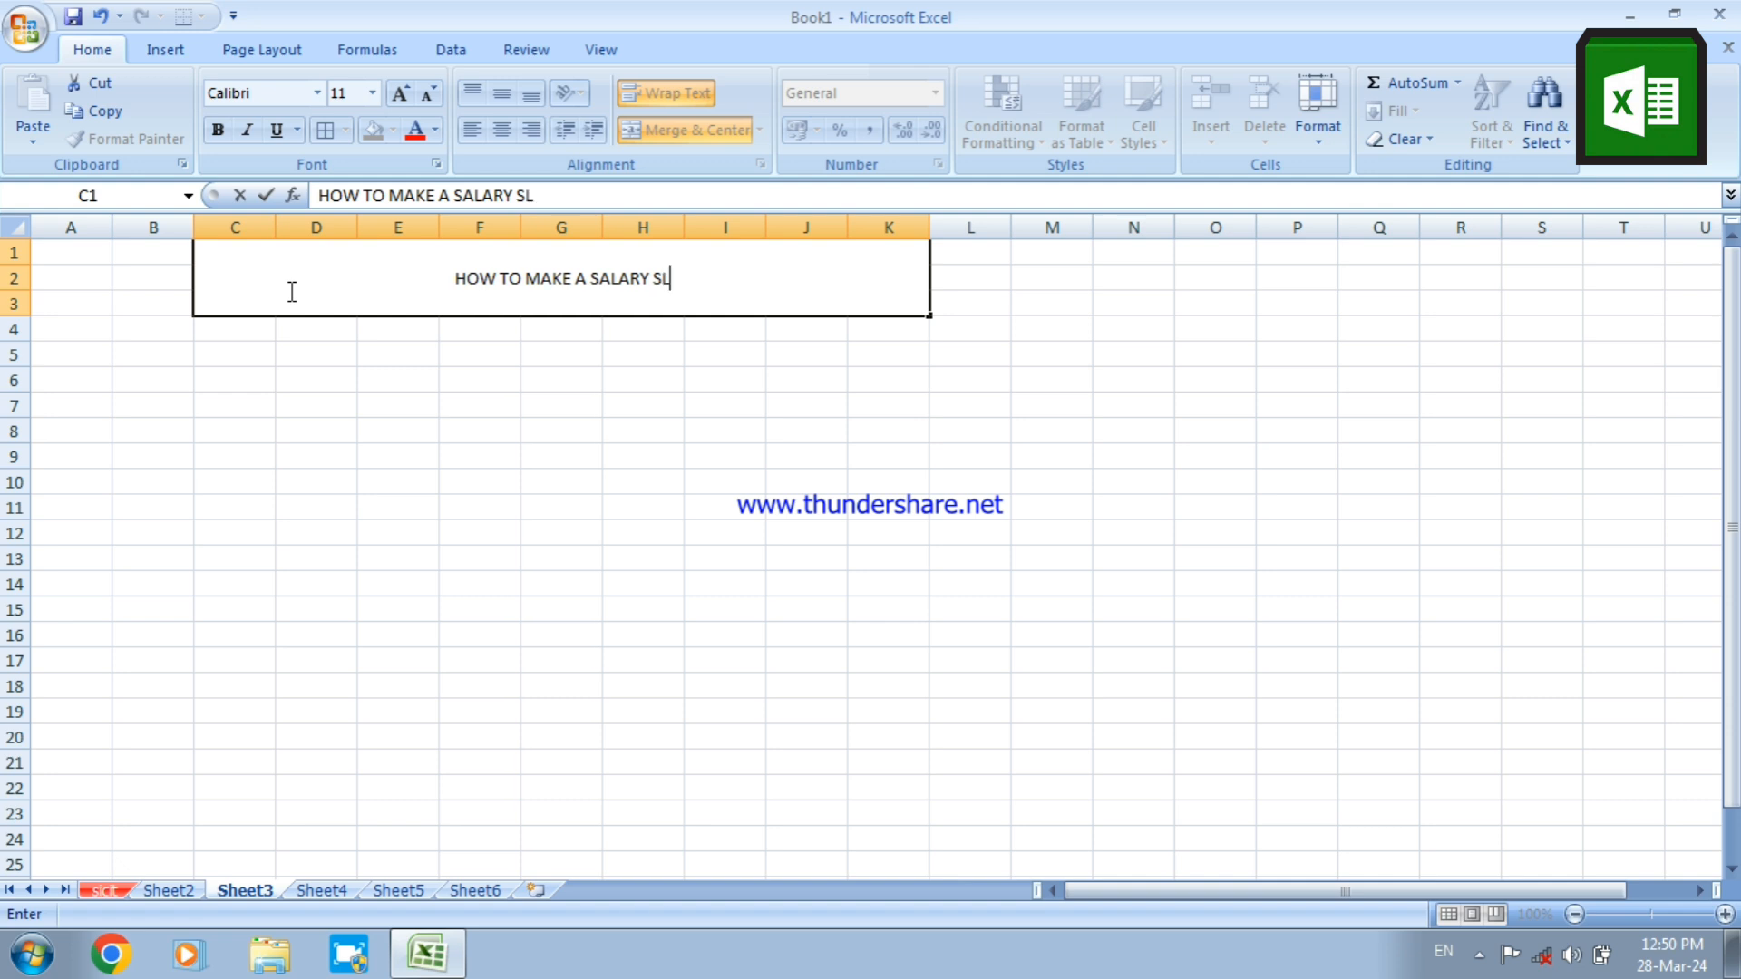
{"action": "left_click", "coordinate": [291, 399]}
Increase the font size of the title in C1 to 24
{"action": "left_click", "coordinate": [272, 295]}
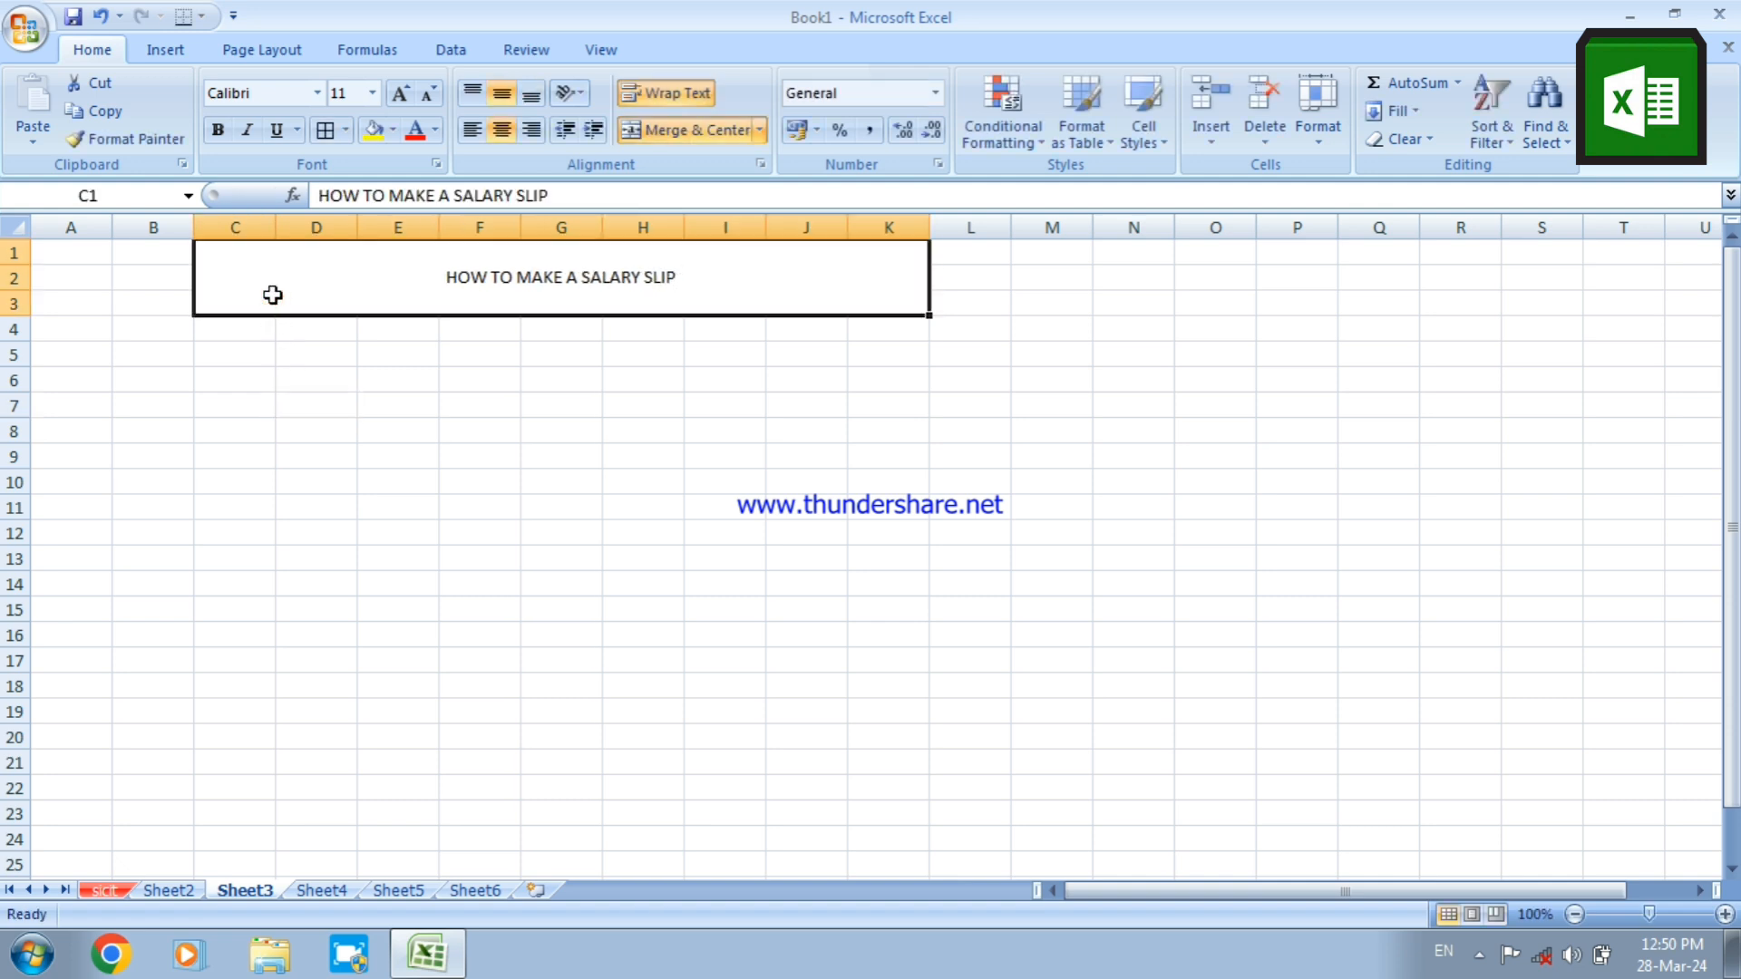
{"action": "left_click", "coordinate": [408, 99]}
{"action": "left_click", "coordinate": [408, 100]}
{"action": "left_click", "coordinate": [408, 99]}
{"action": "left_click", "coordinate": [408, 100]}
{"action": "left_click", "coordinate": [408, 99]}
{"action": "left_click", "coordinate": [408, 100]}
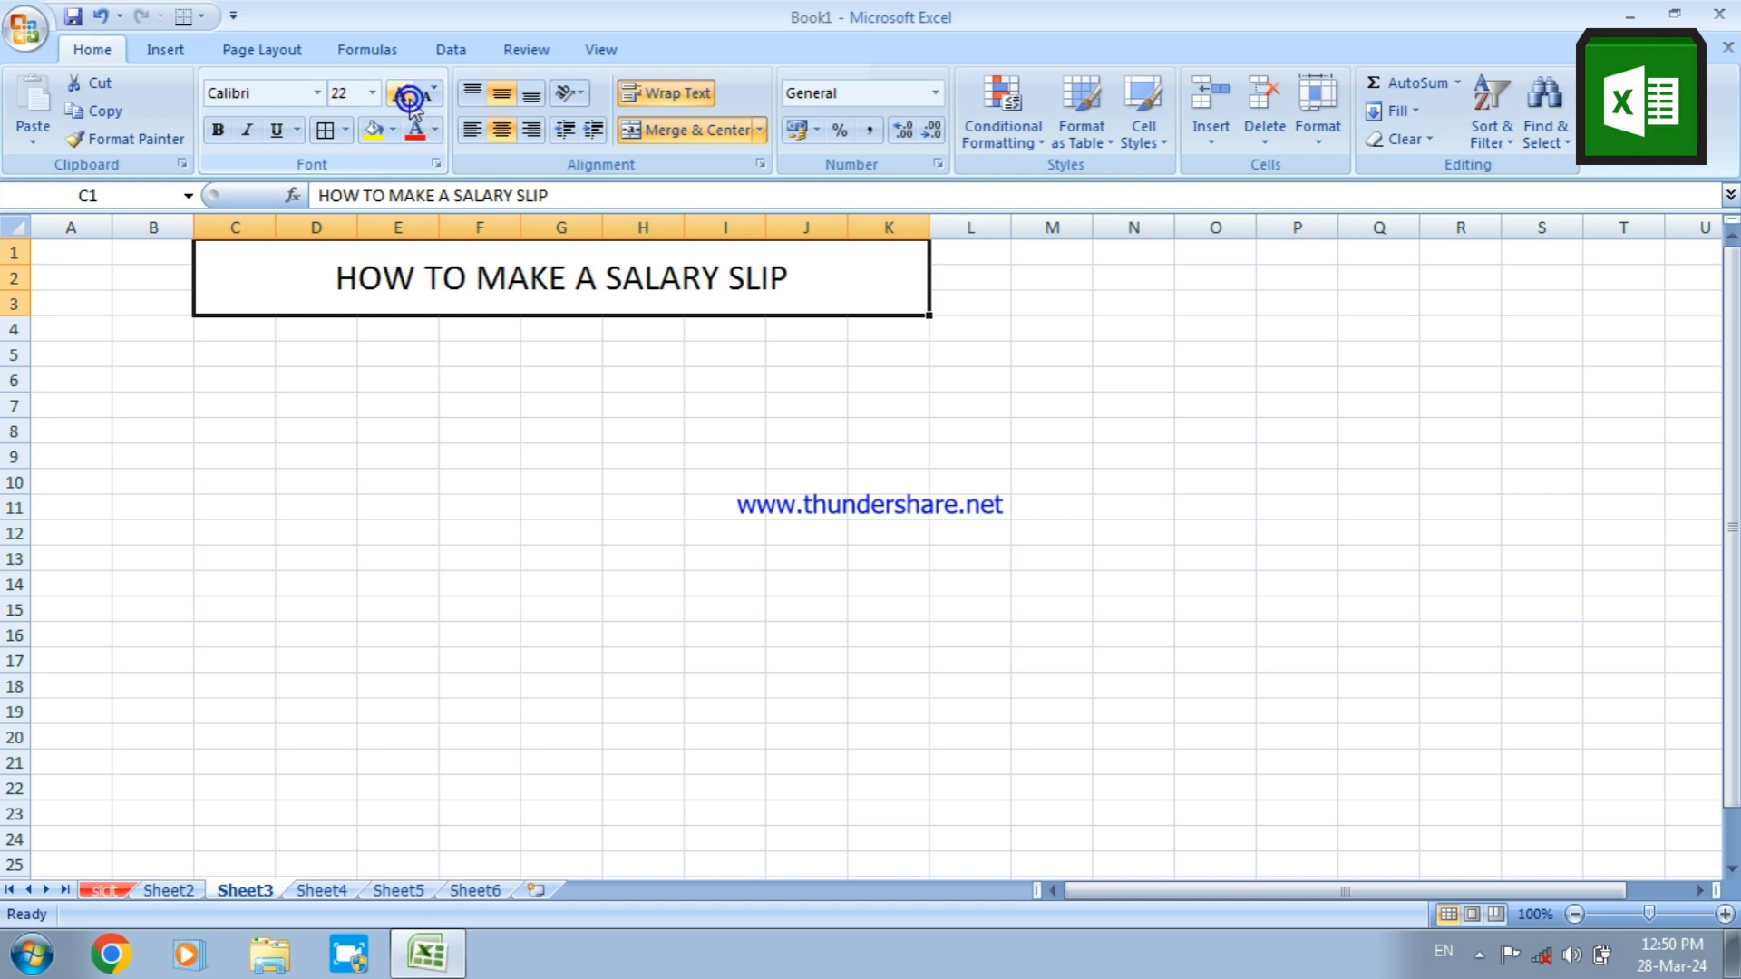
{"action": "left_click", "coordinate": [408, 99]}
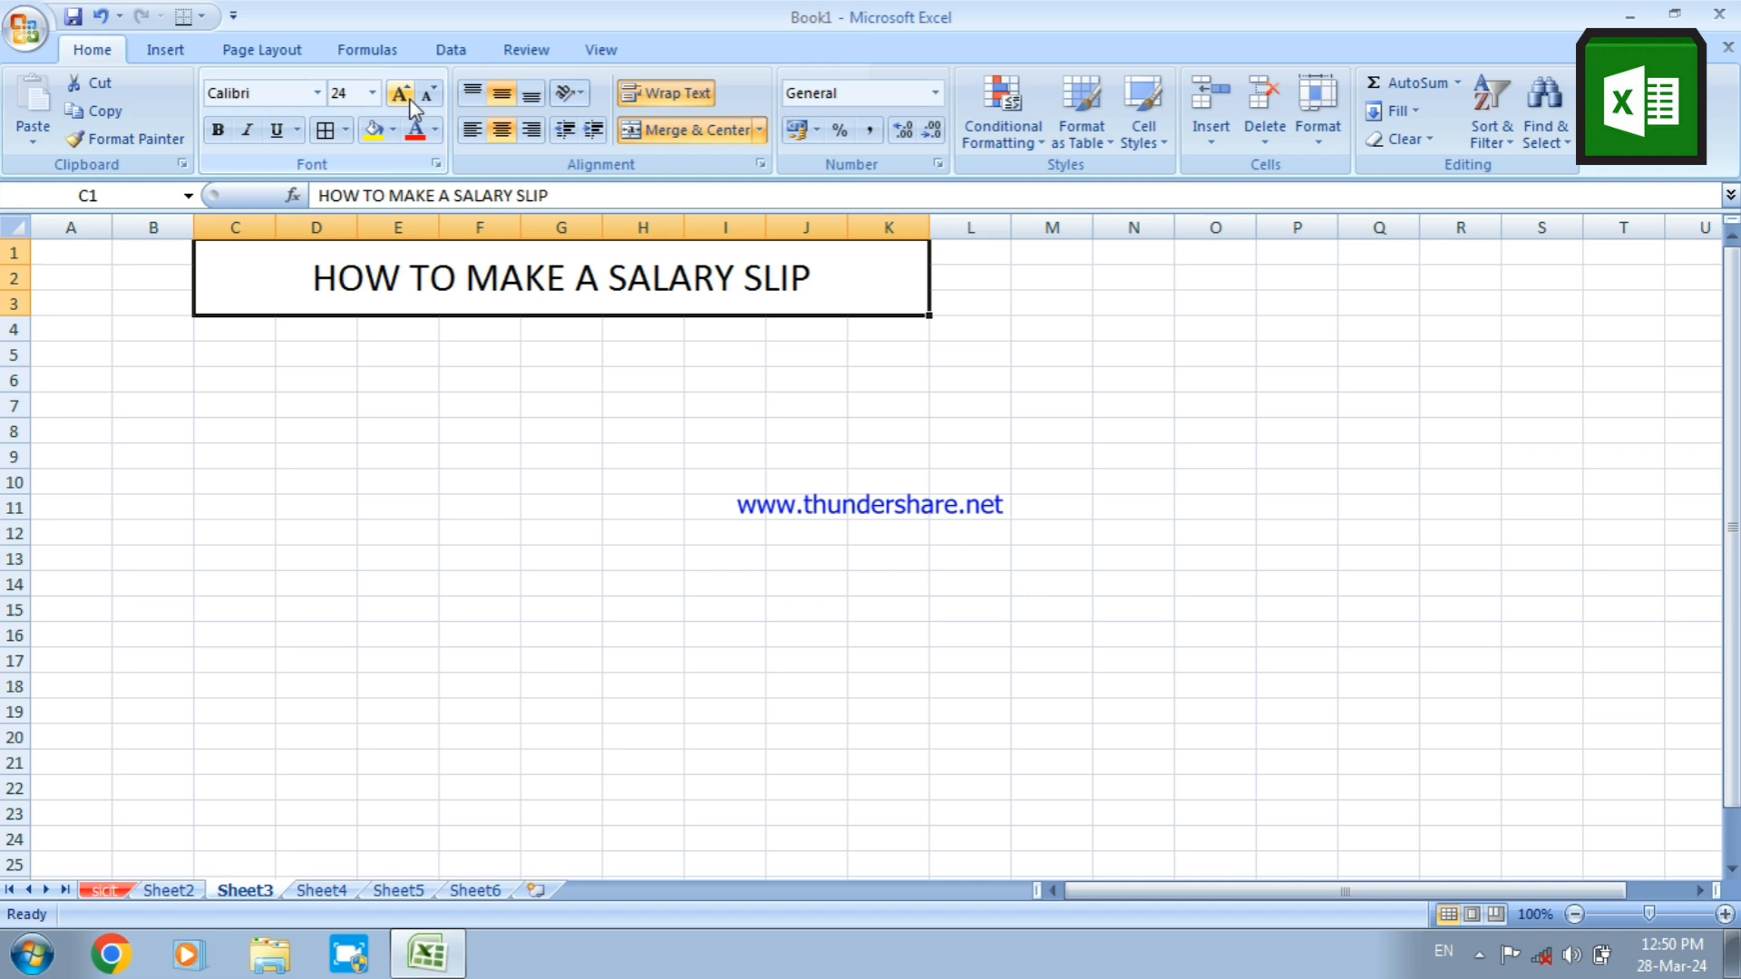
Make the title in C1 bold and give its cell a yellow fill
{"action": "left_click", "coordinate": [217, 129]}
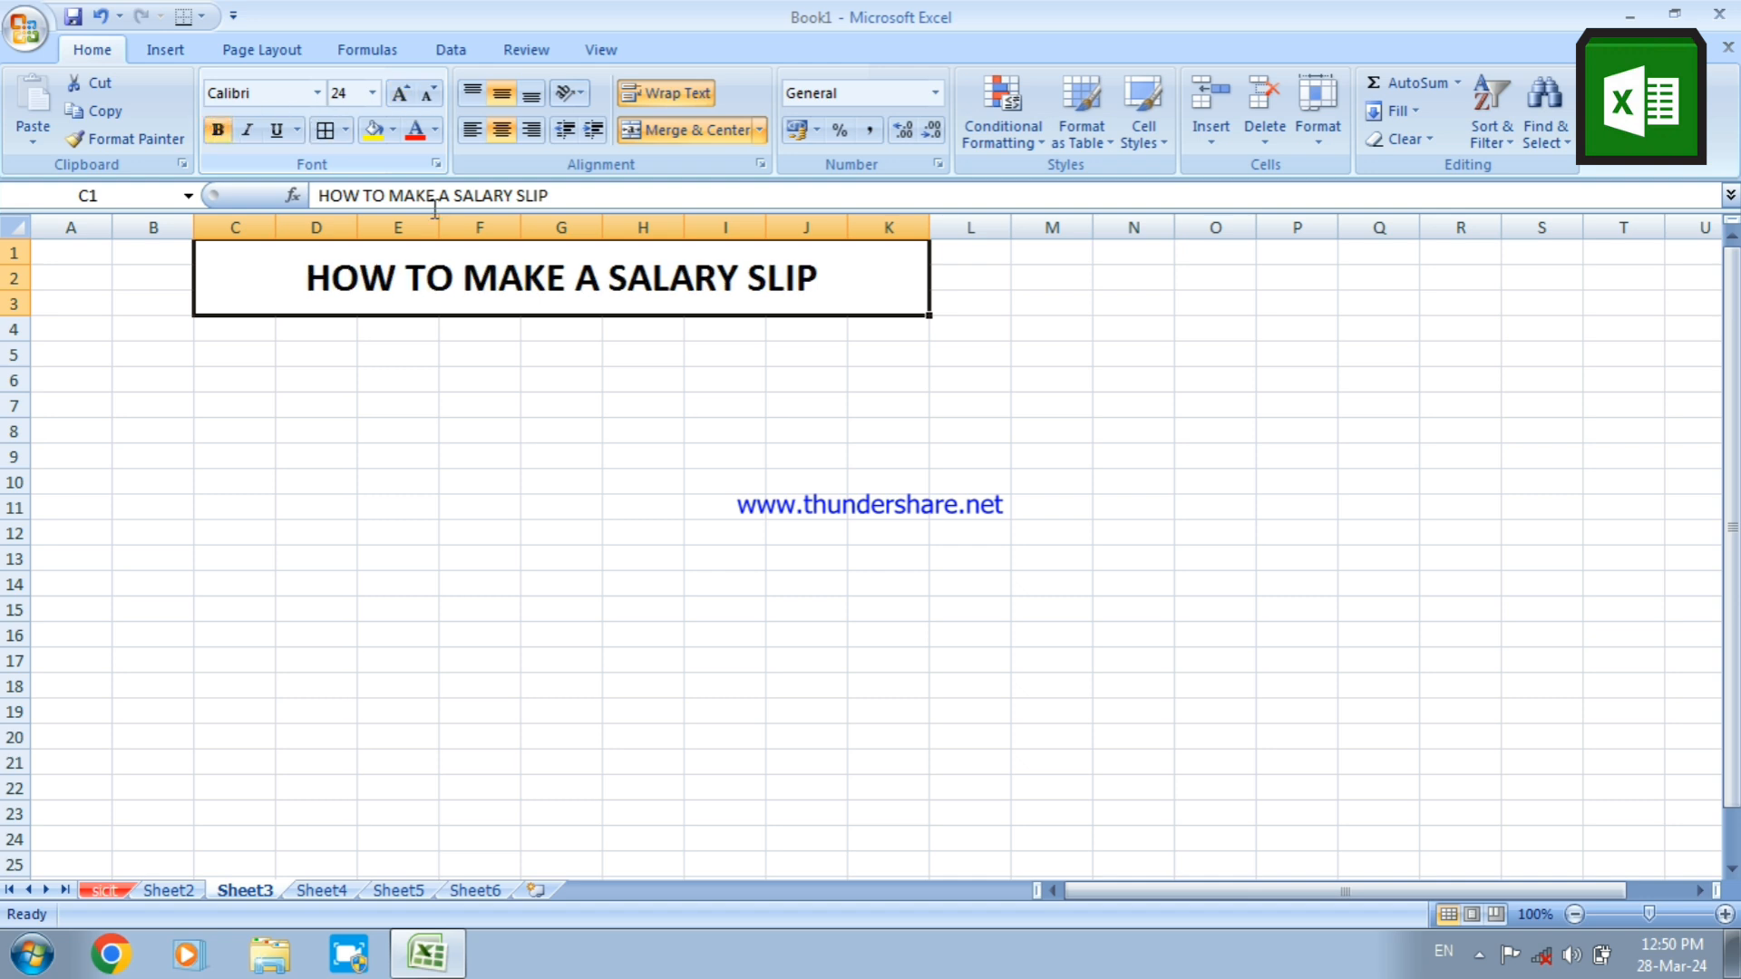
{"action": "left_click", "coordinate": [372, 129]}
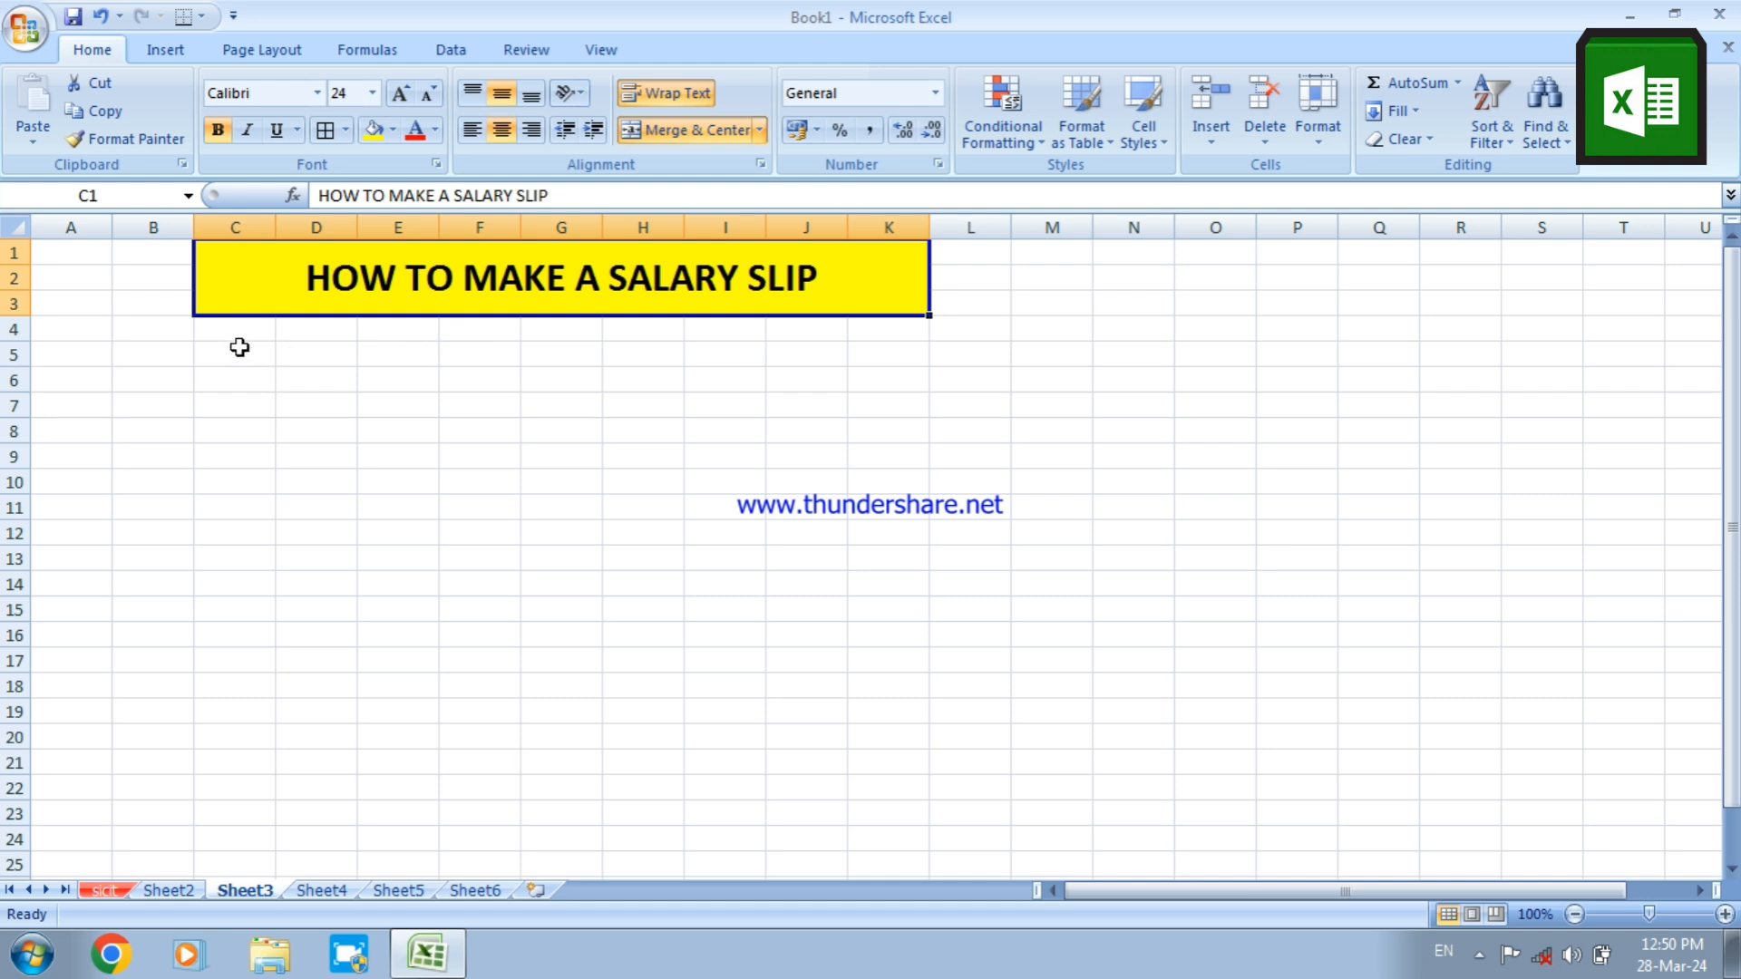
Enter the headings SNO, E NAME and BASIC SALARY in C4:E4 and fit column E's width to its text
{"action": "left_click", "coordinate": [217, 327]}
{"action": "type", "text": "SNO"}
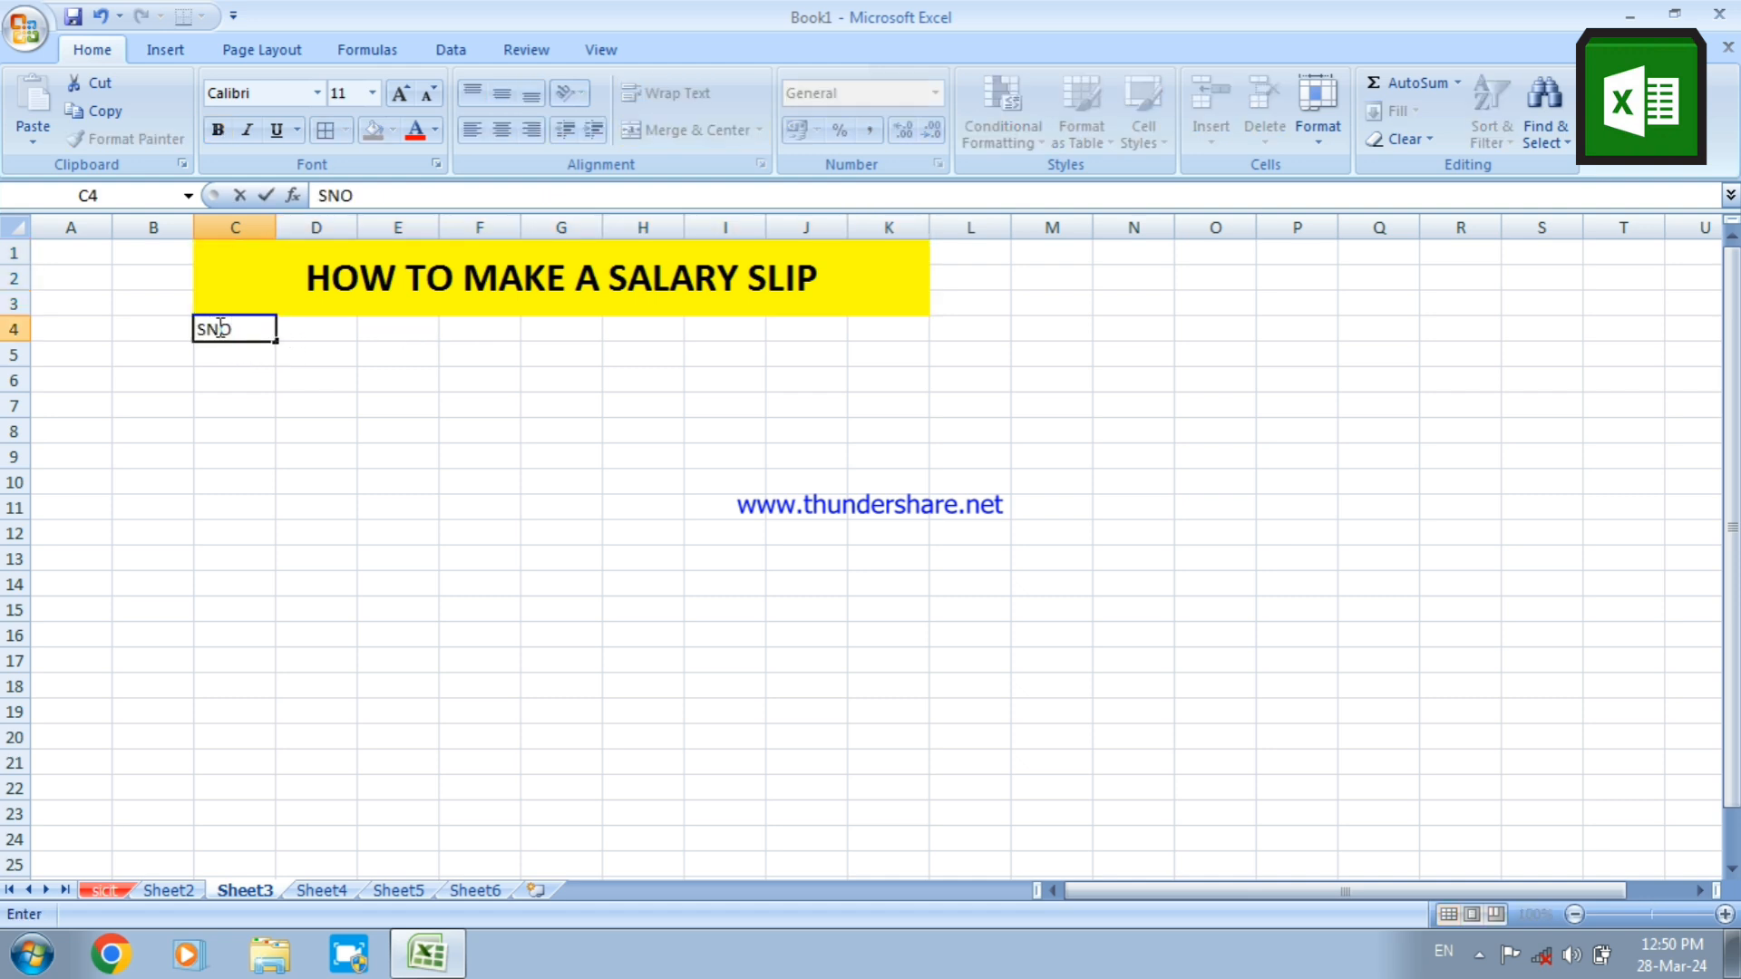
{"action": "key", "text": "Tab"}
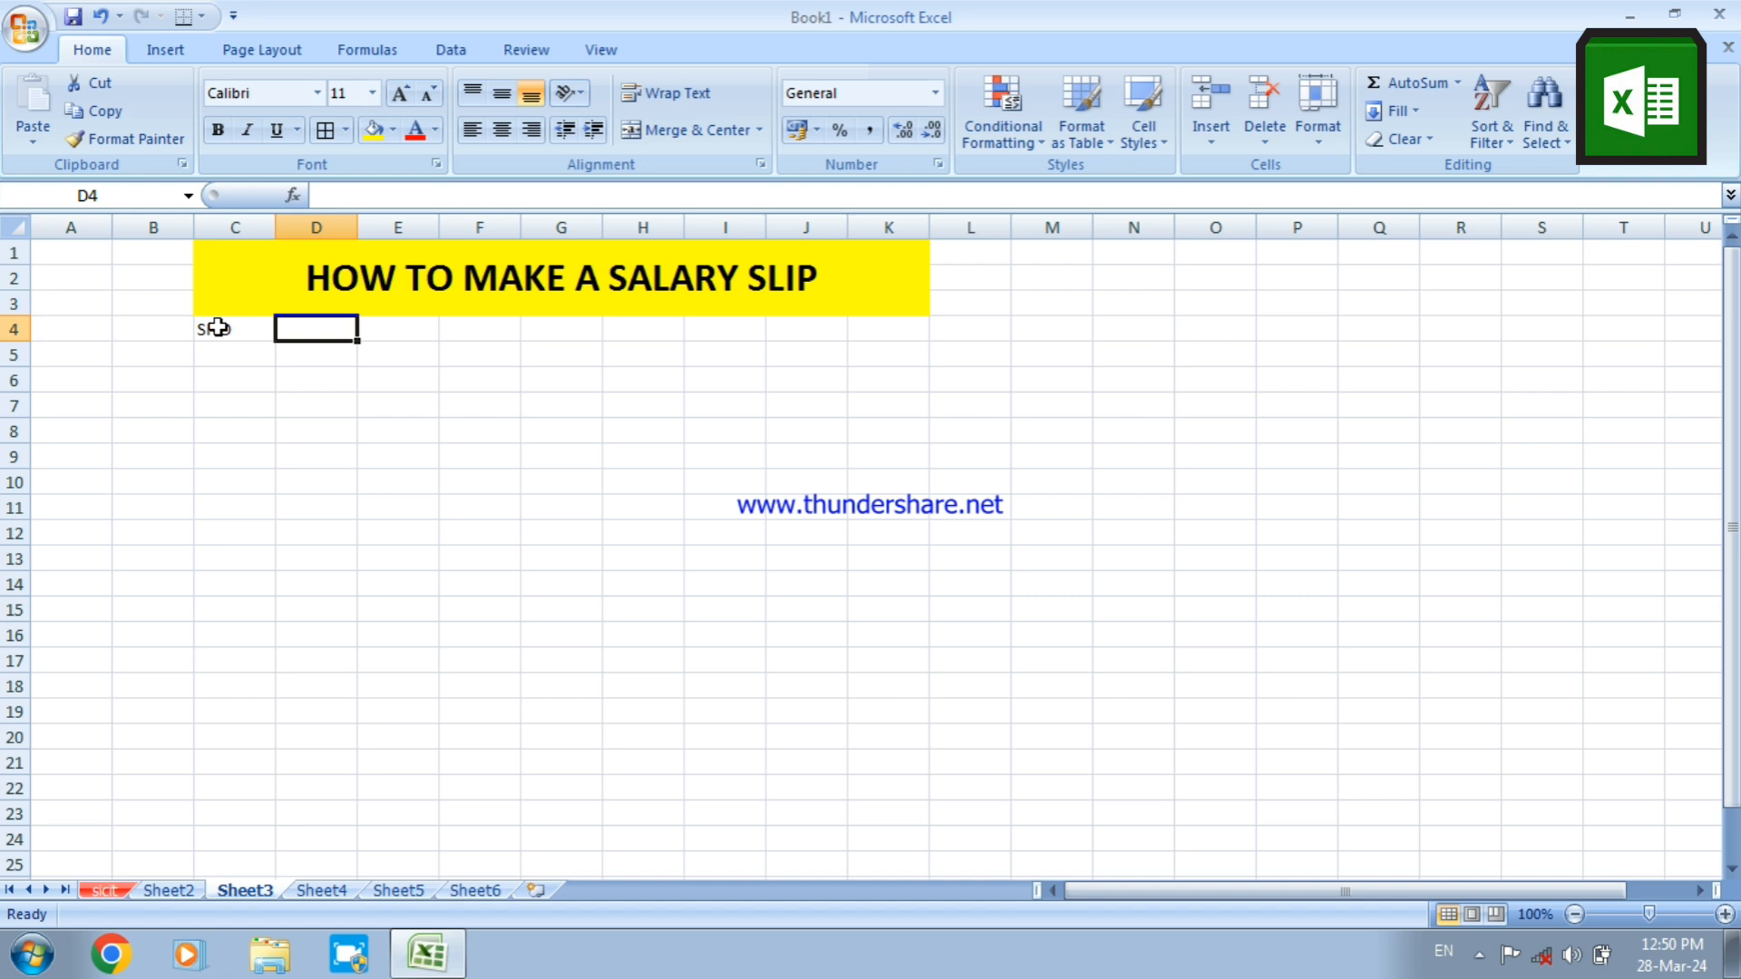
{"action": "type", "text": "E"}
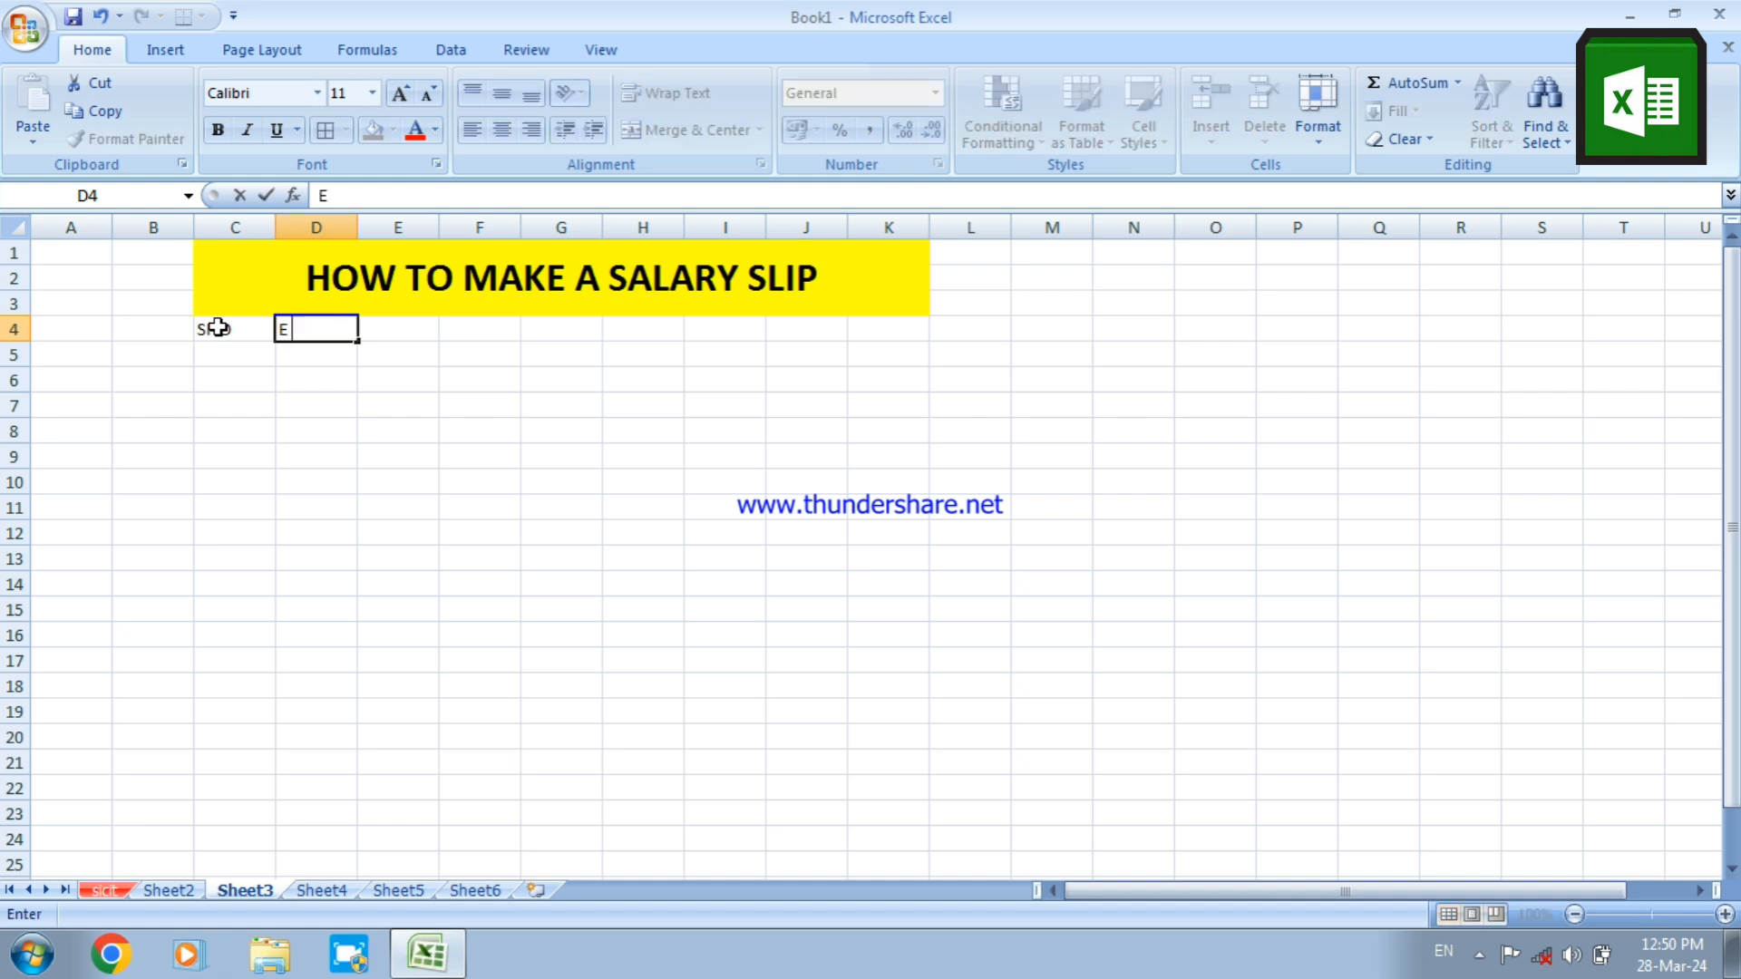
{"action": "type", "text": " NAME"}
{"action": "key", "text": "Tab"}
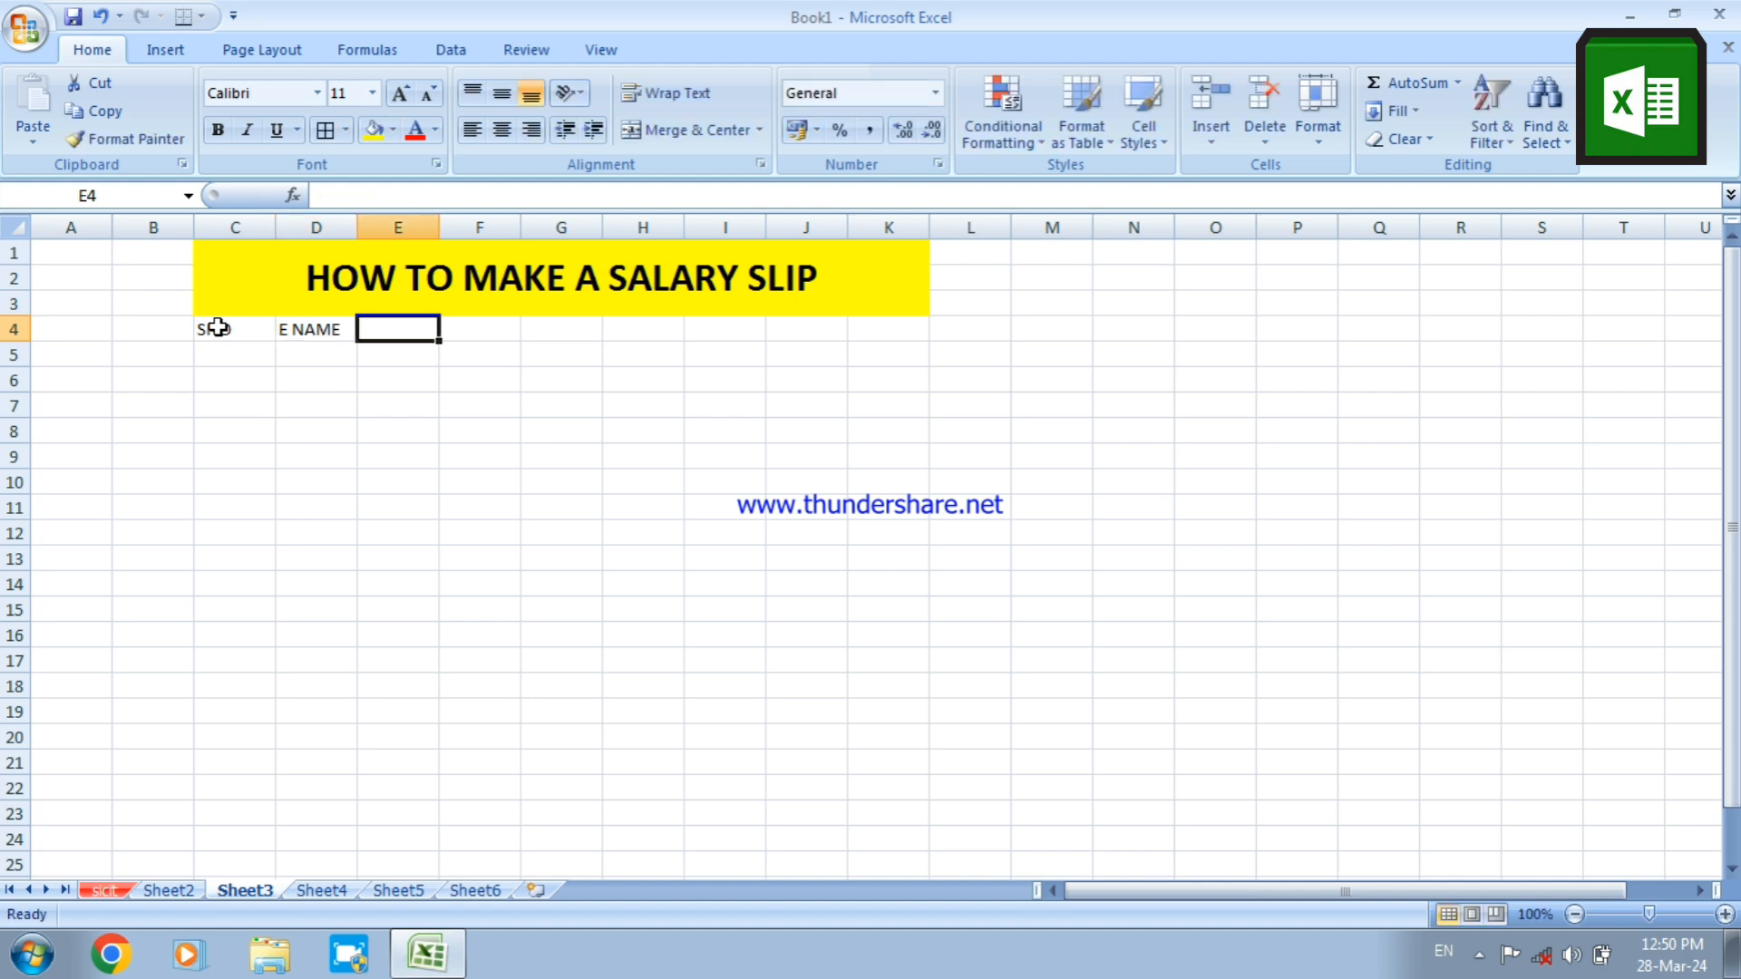
{"action": "type", "text": "BASIC "}
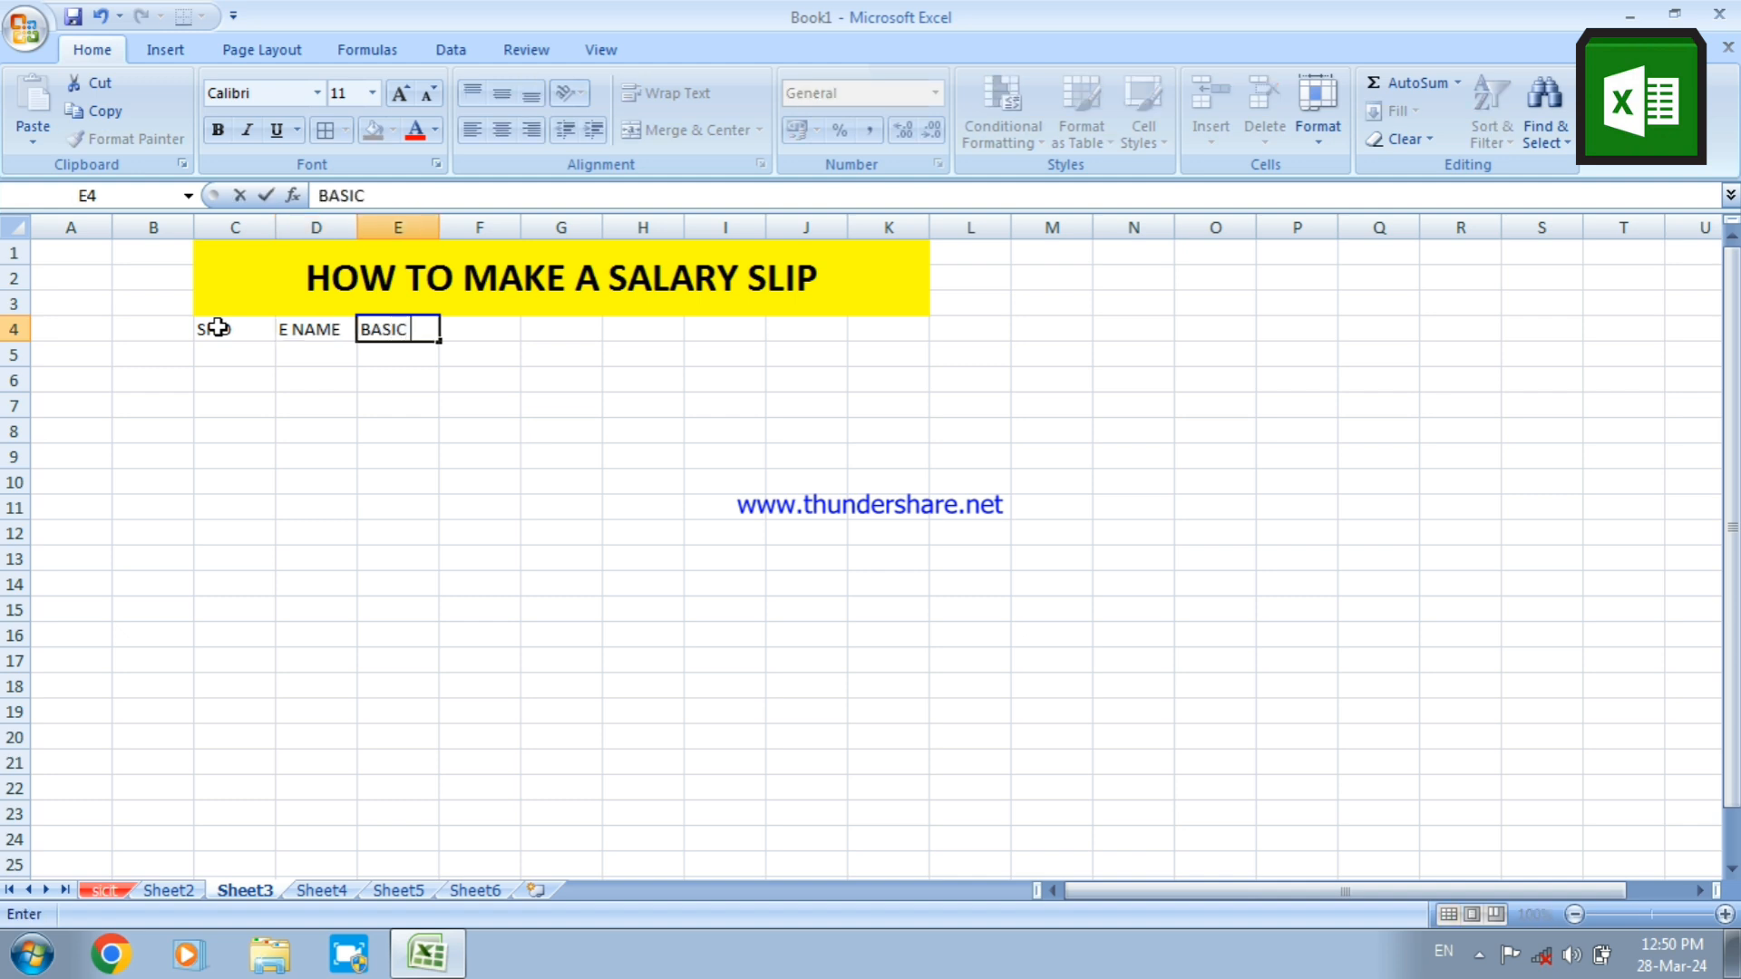
{"action": "type", "text": "SALARY"}
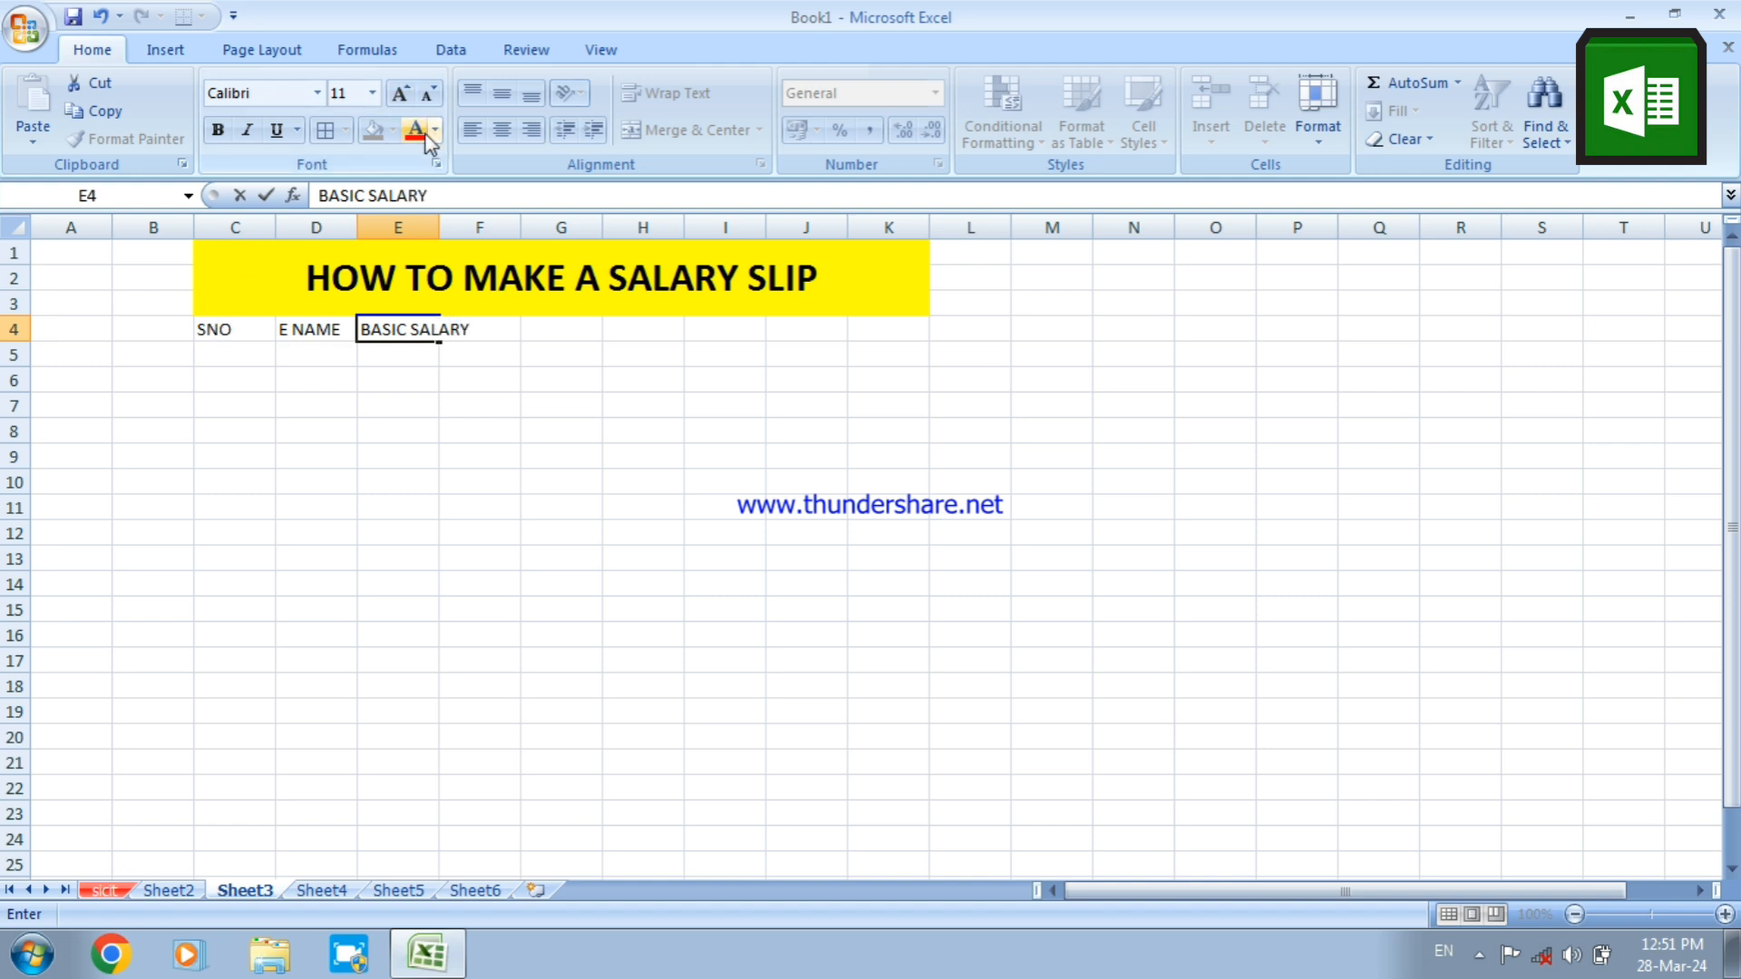
{"action": "double_click", "coordinate": [440, 227]}
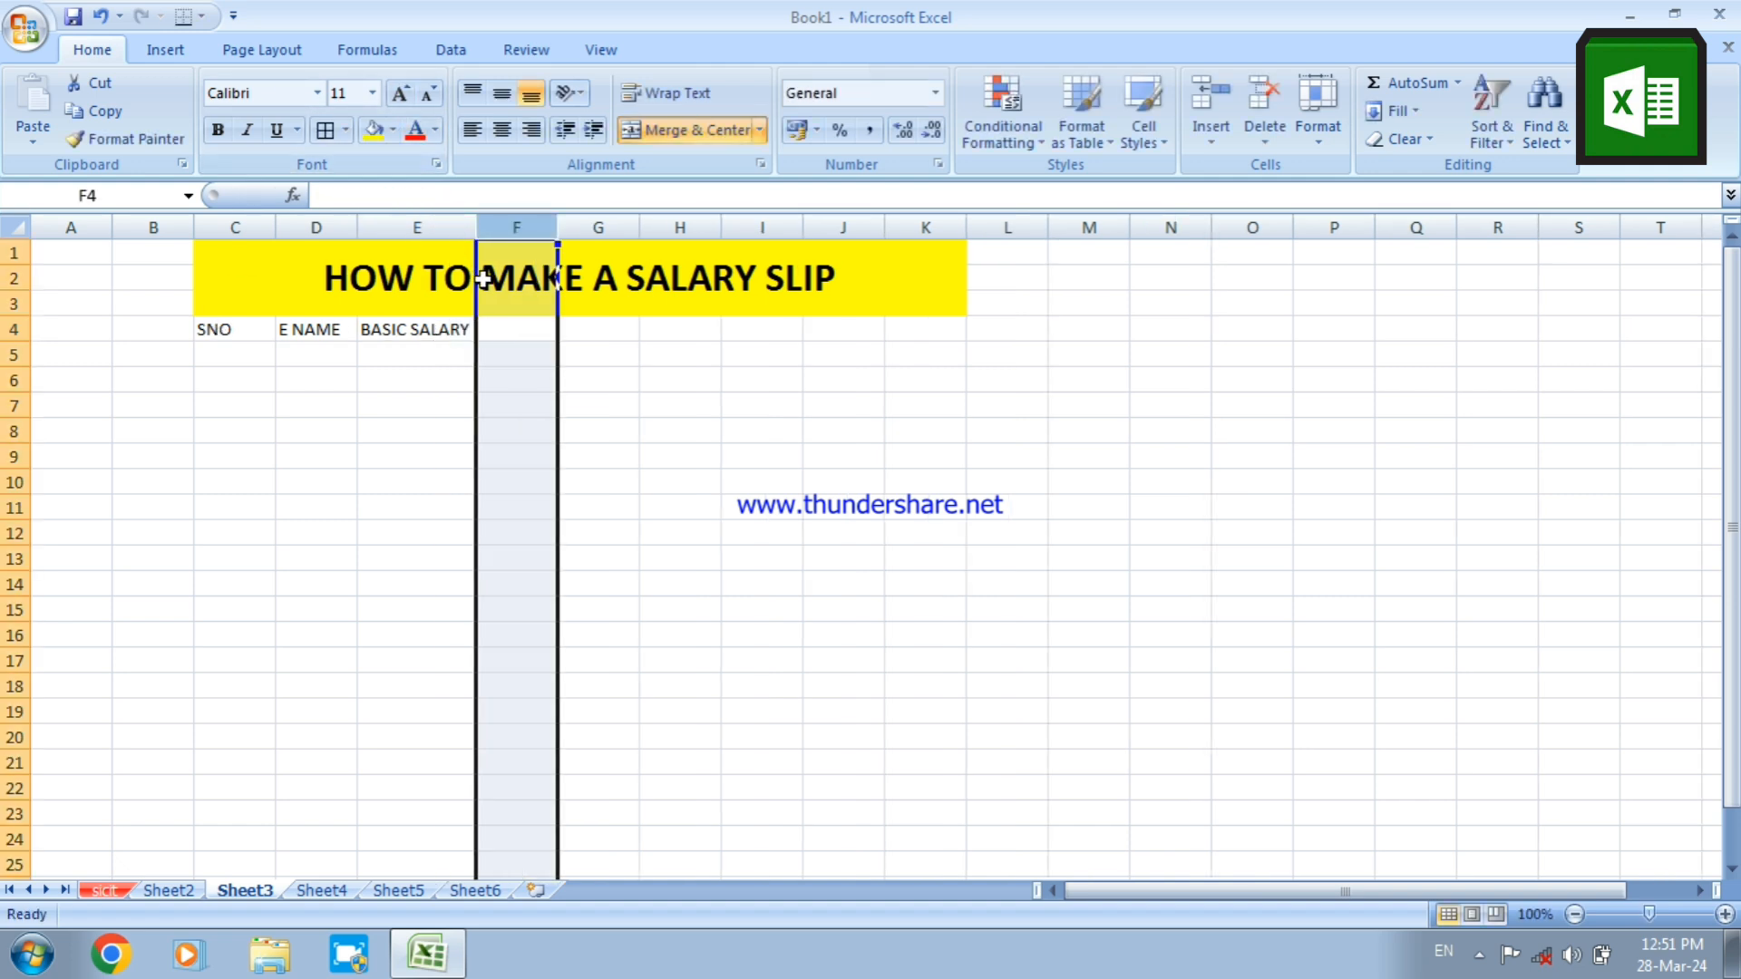
Enter the headings DA, TA, HRA, PF and BONUS in cells F4:J4
{"action": "left_click", "coordinate": [508, 331]}
{"action": "type", "text": "DA"}
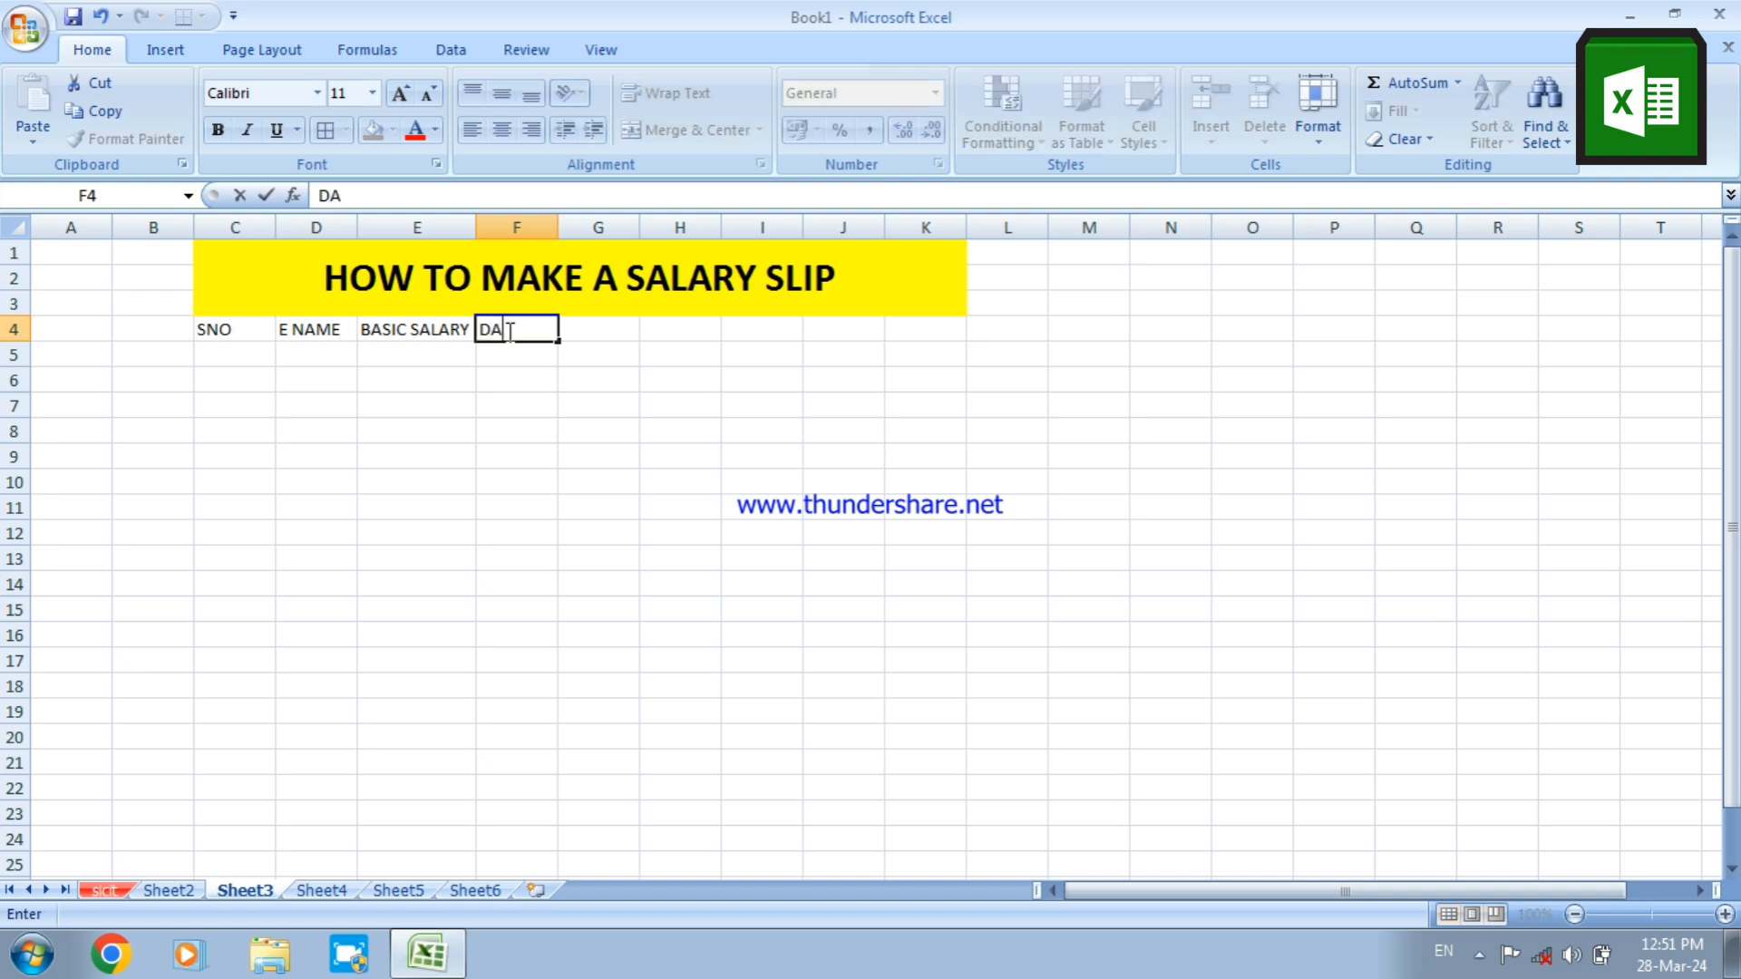
{"action": "key", "text": "Tab"}
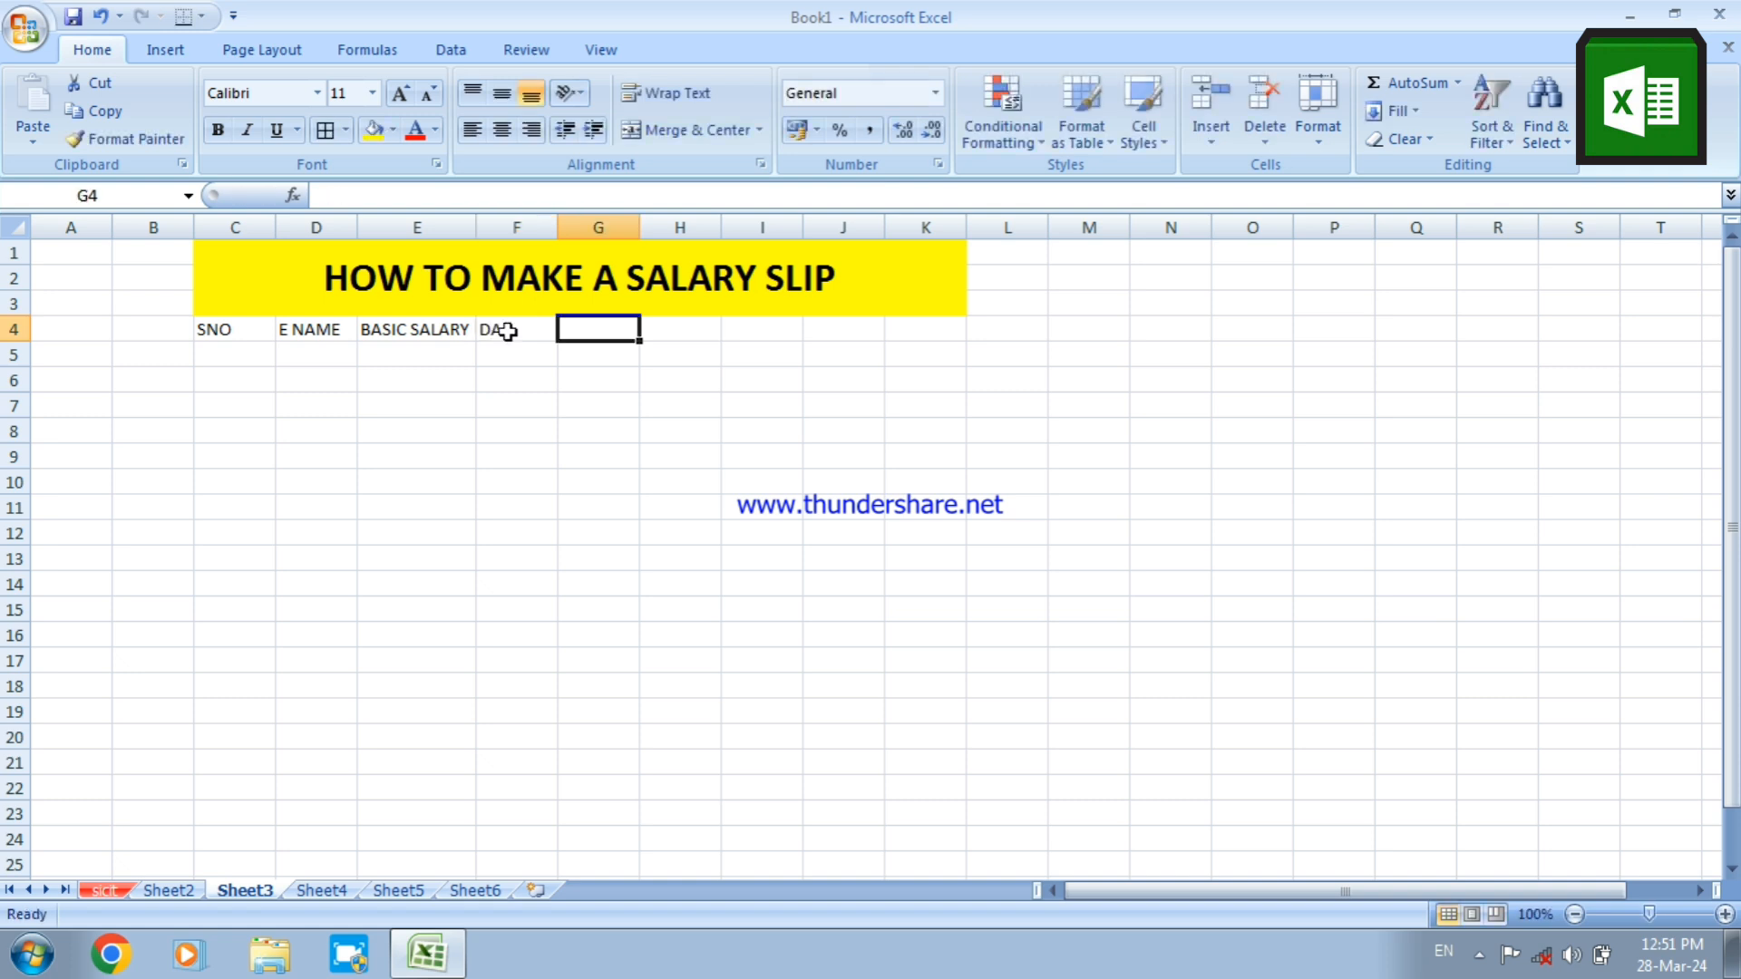
{"action": "type", "text": "TA"}
{"action": "key", "text": "Tab"}
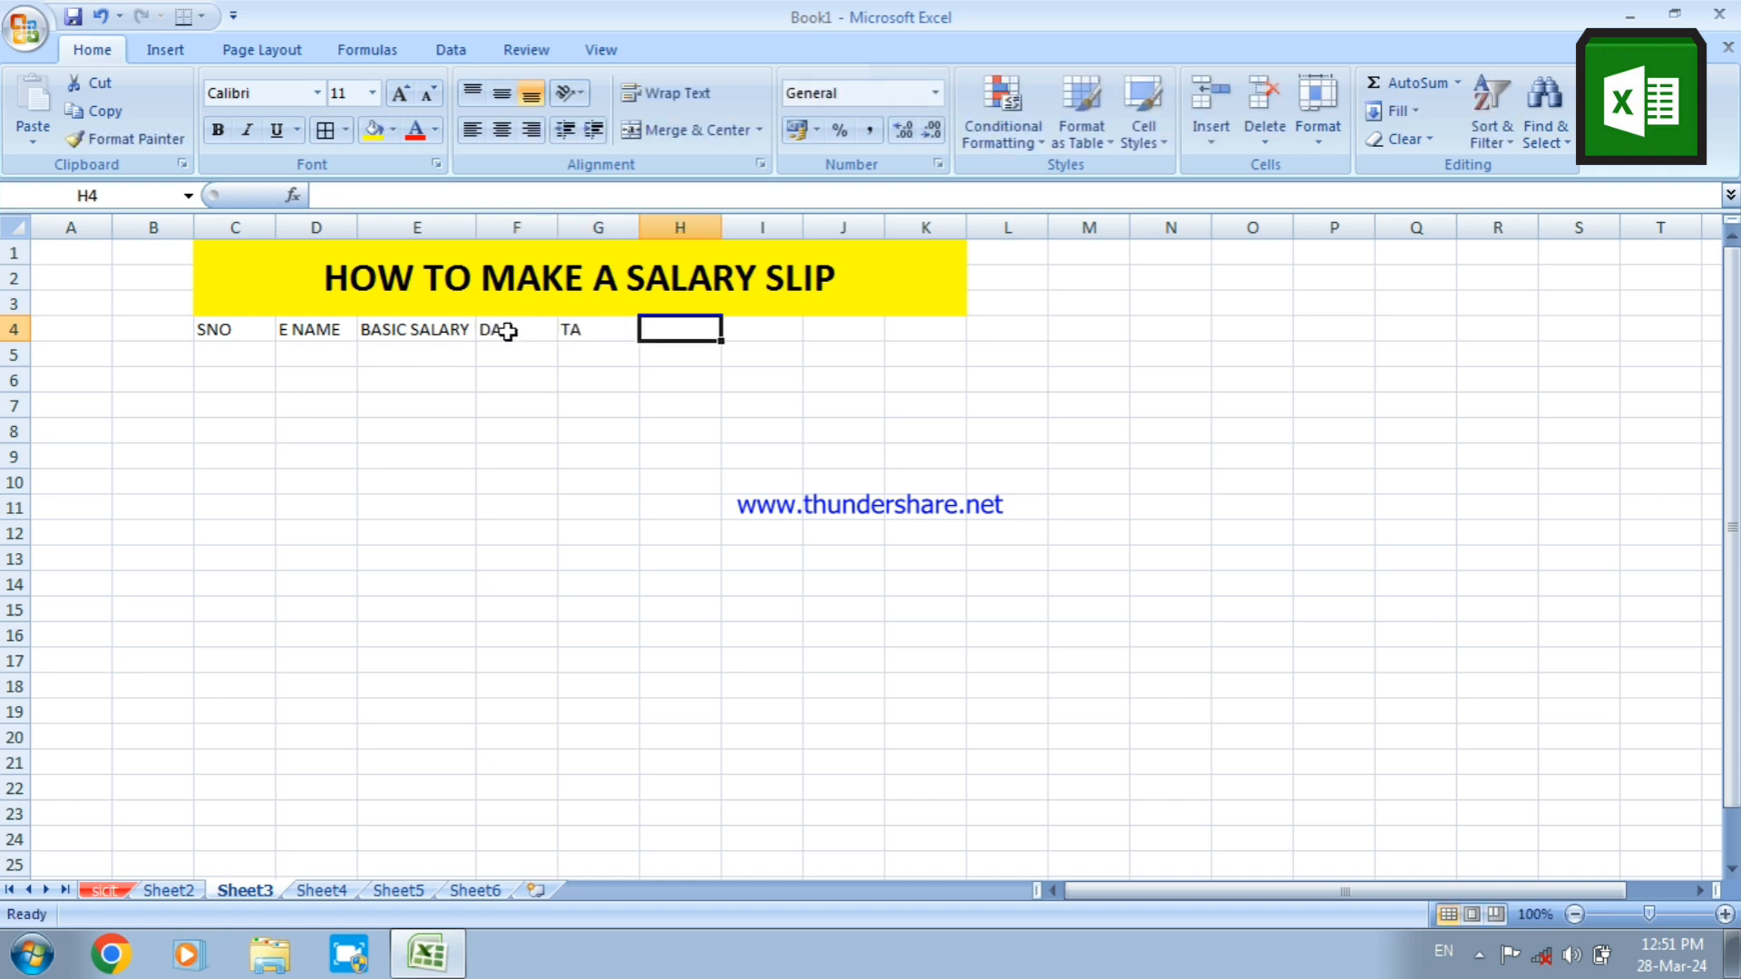
{"action": "type", "text": "HRA"}
{"action": "key", "text": "Tab"}
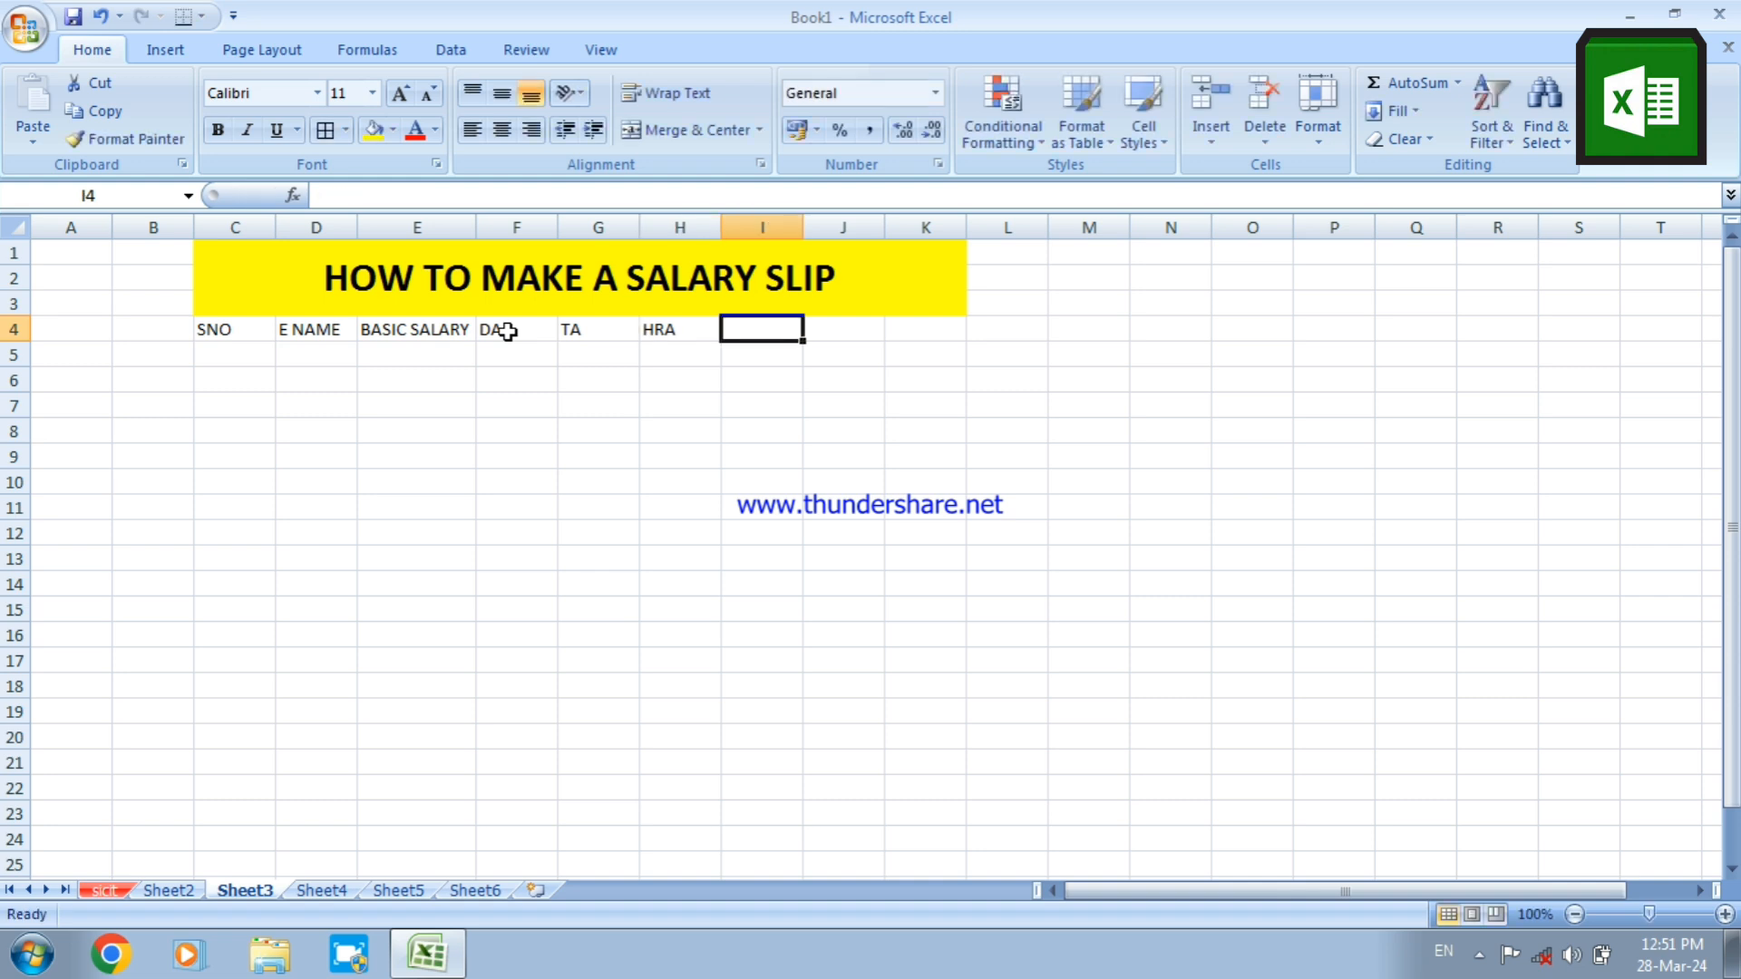
{"action": "type", "text": "PF"}
{"action": "key", "text": "Tab"}
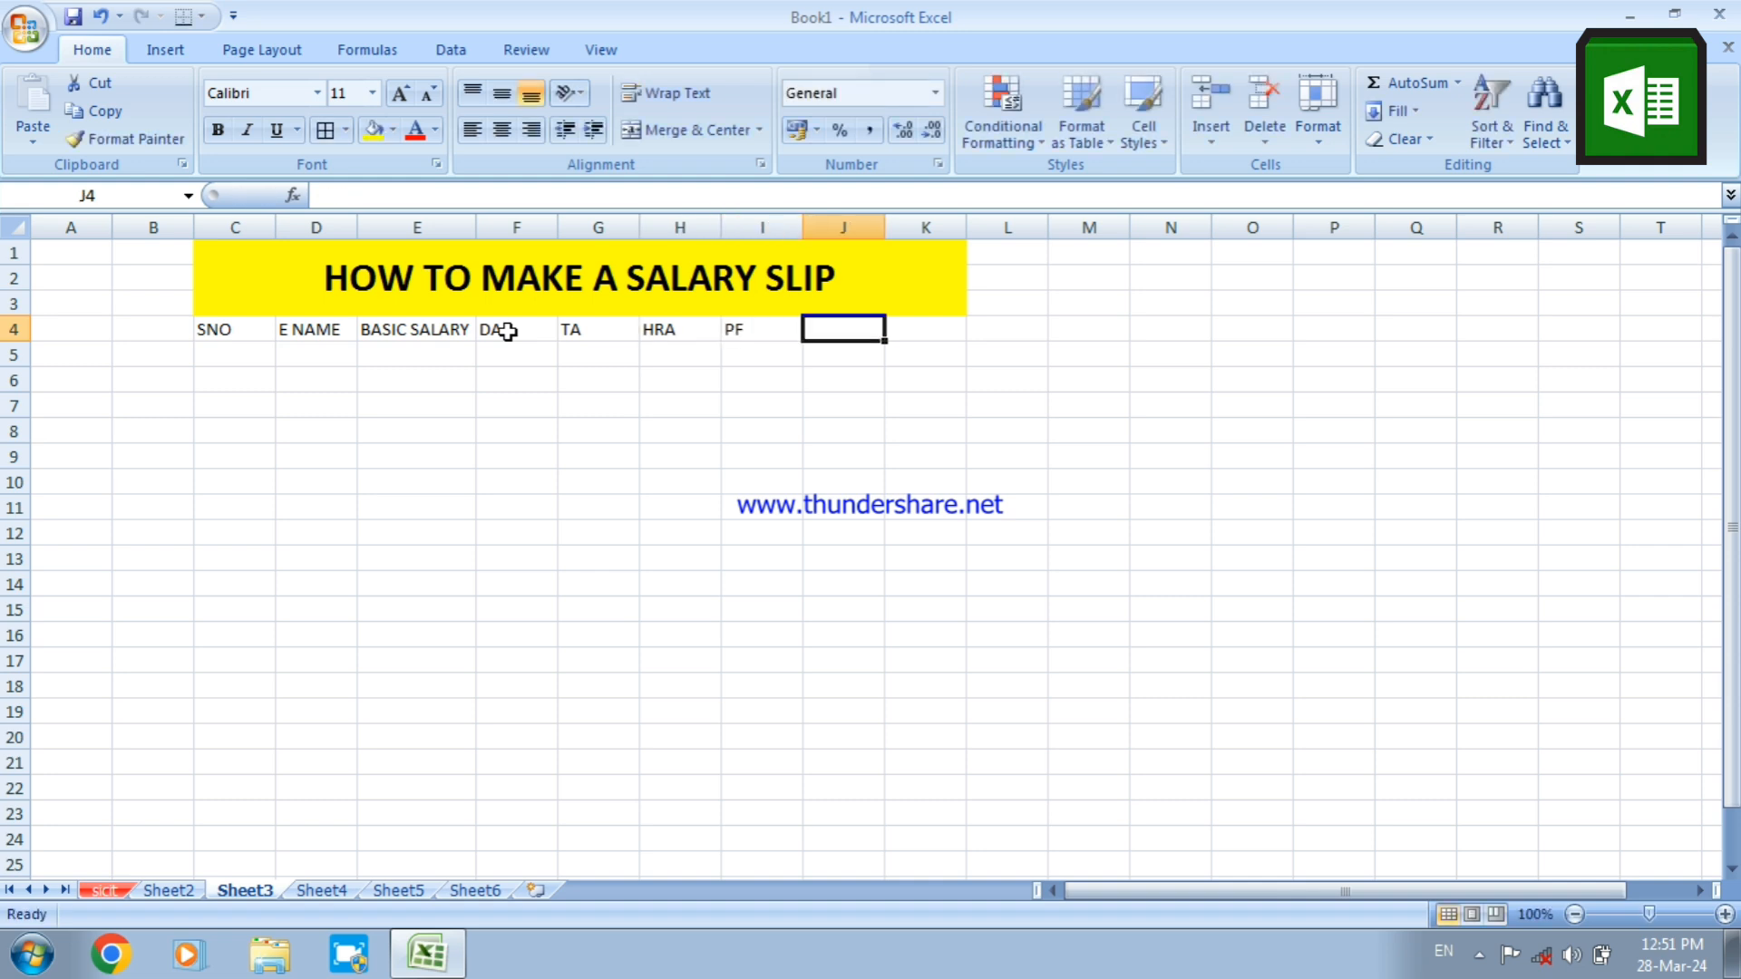
{"action": "type", "text": "BONU"}
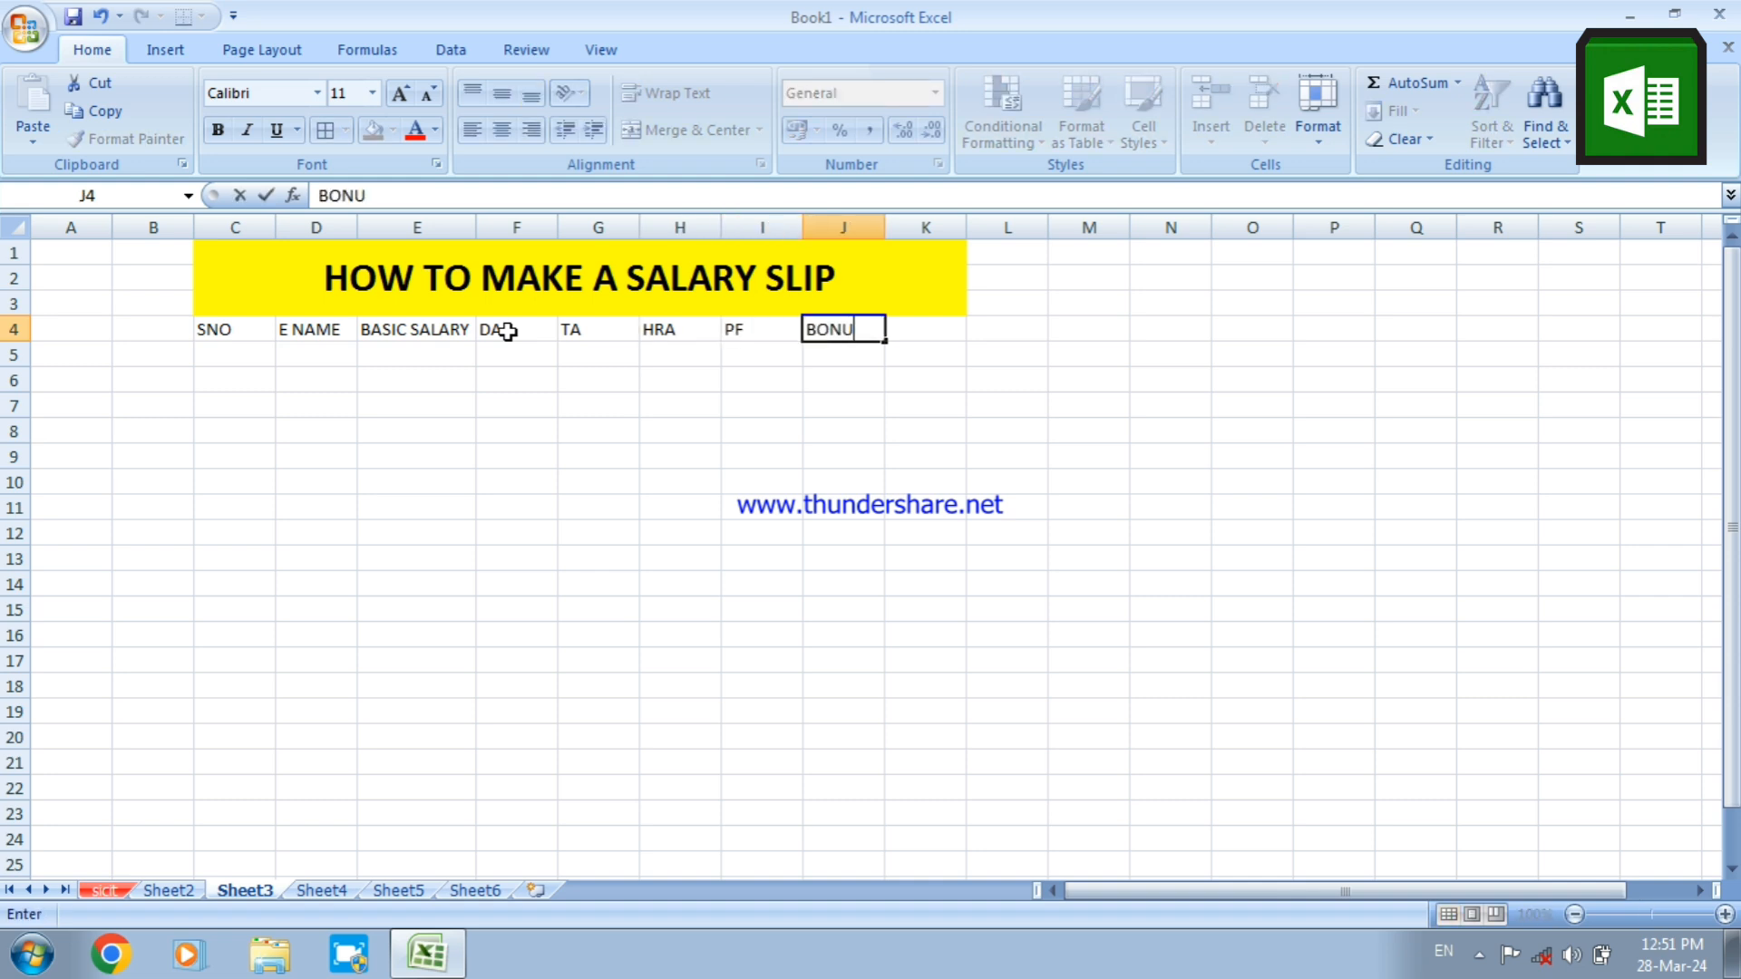
{"action": "type", "text": "S"}
{"action": "key", "text": "Tab"}
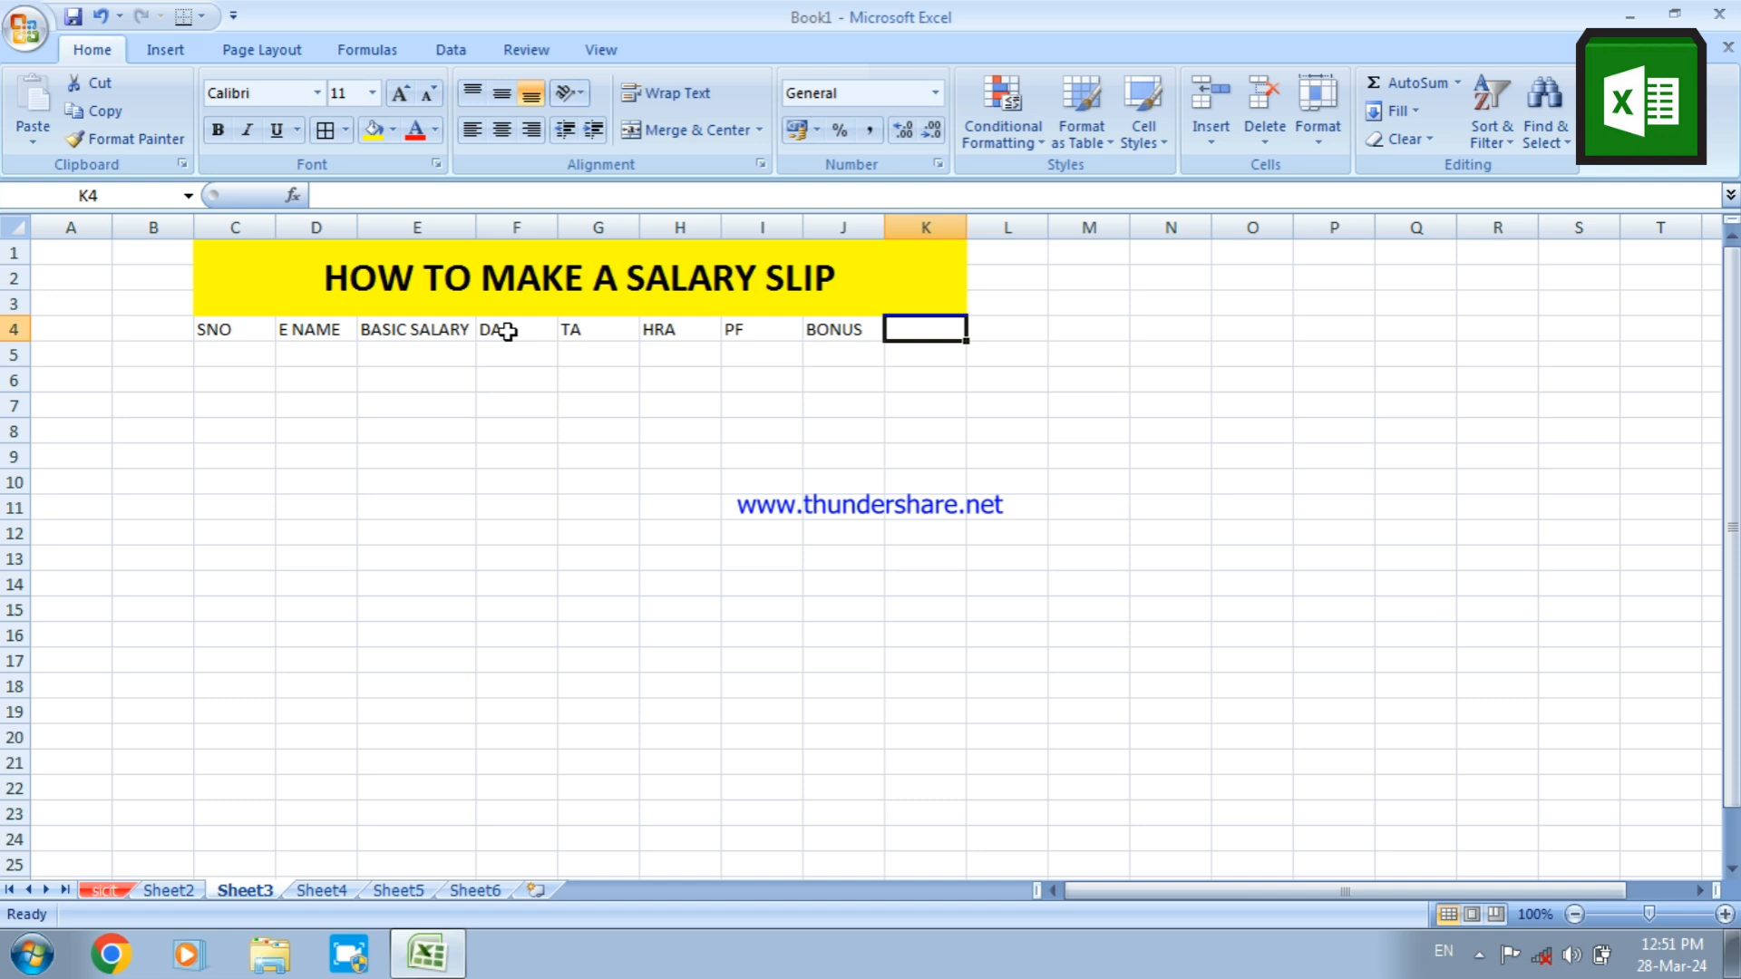
Enter the heading TOTAL SALARY in K4 and widen column K to fit it
{"action": "type", "text": "TOT"}
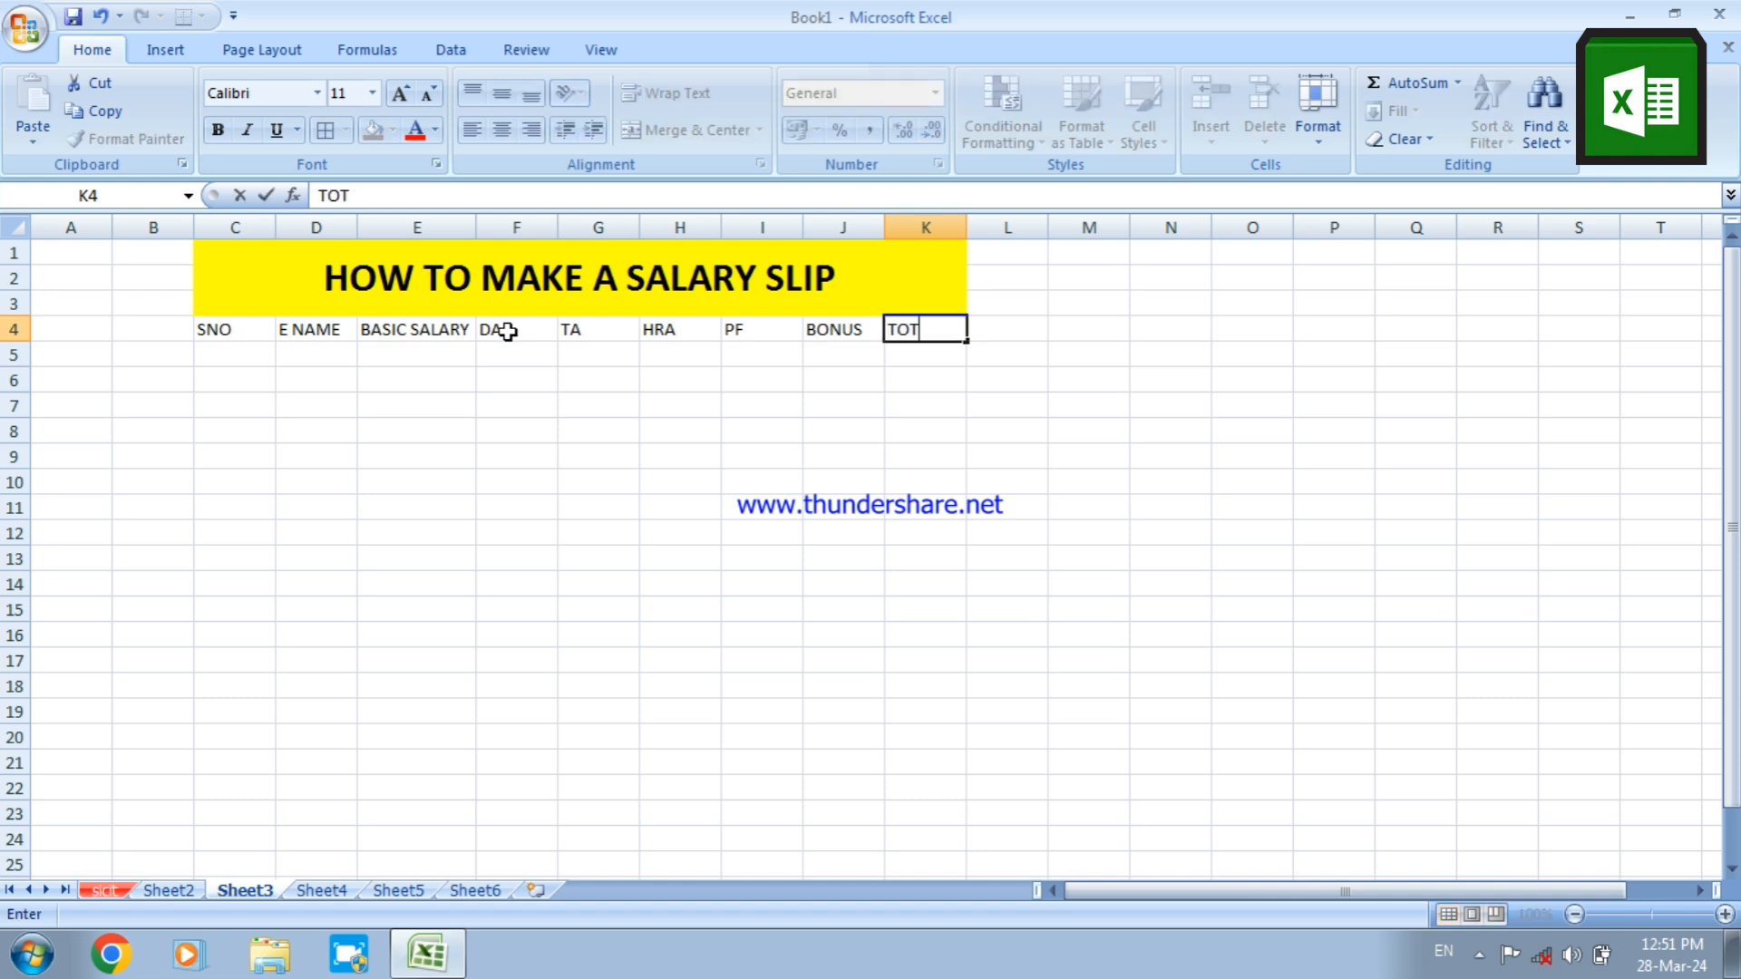
{"action": "type", "text": "AL SALARY"}
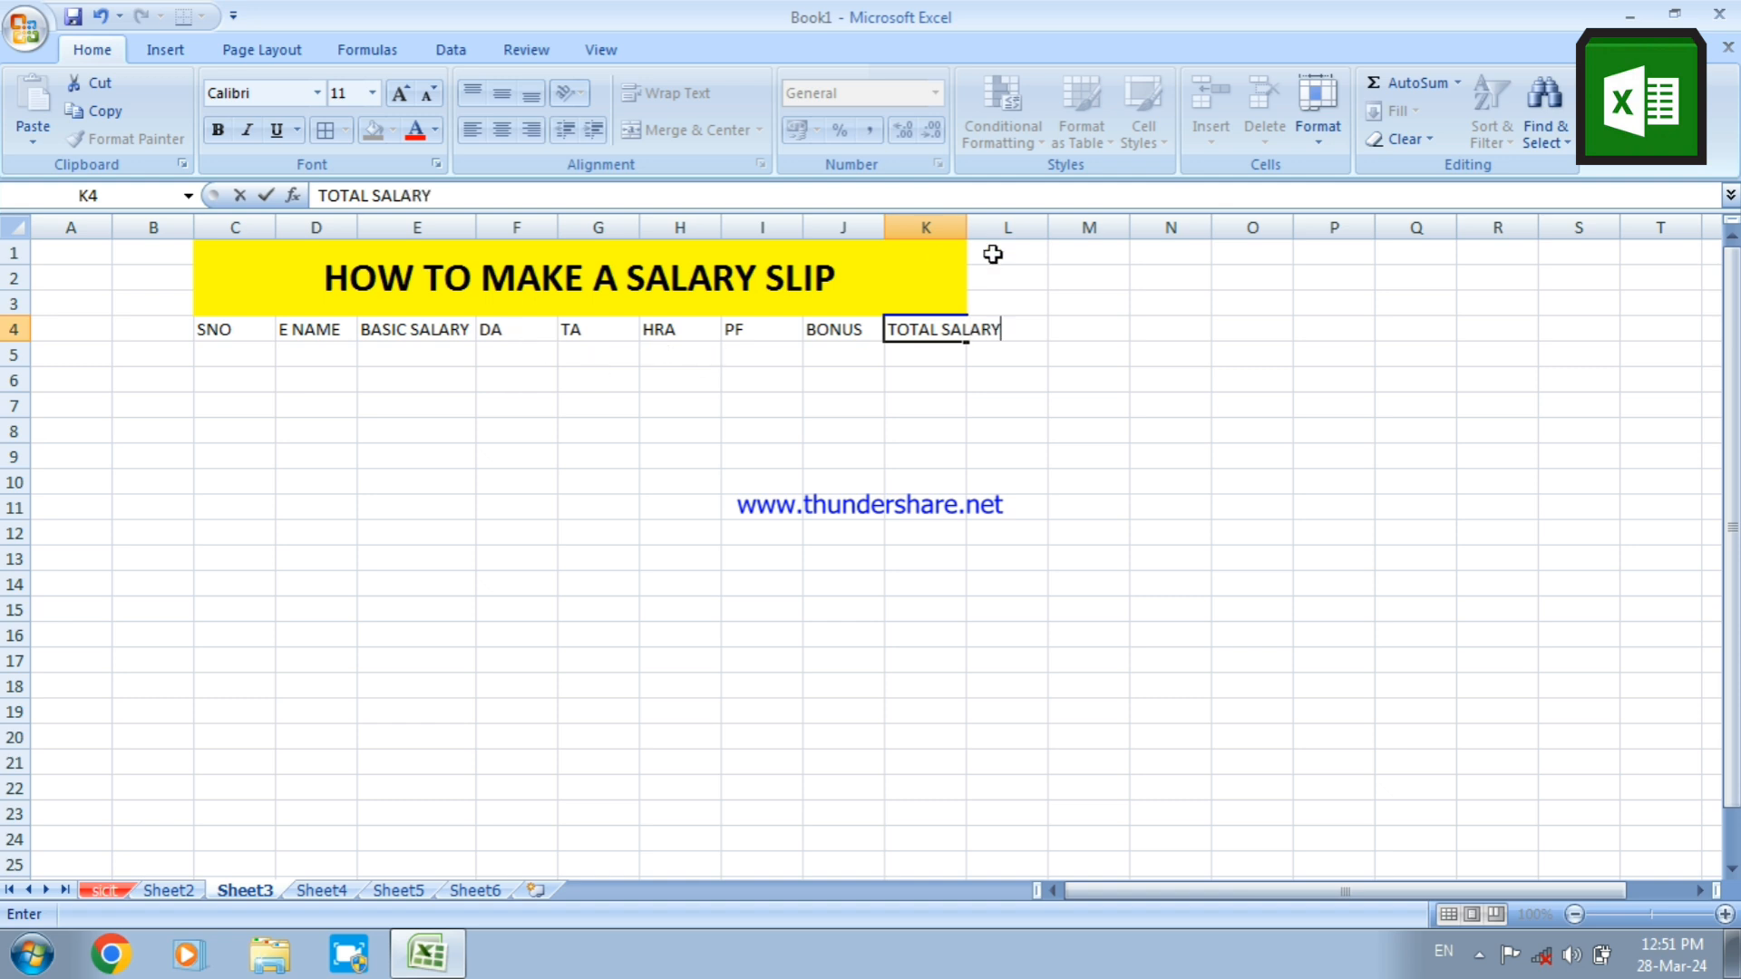
{"action": "left_click_drag", "start_coordinate": [964, 219], "coordinate": [1004, 222]}
Enter the heading NET SALARY in cell L4
{"action": "left_click", "coordinate": [1042, 330]}
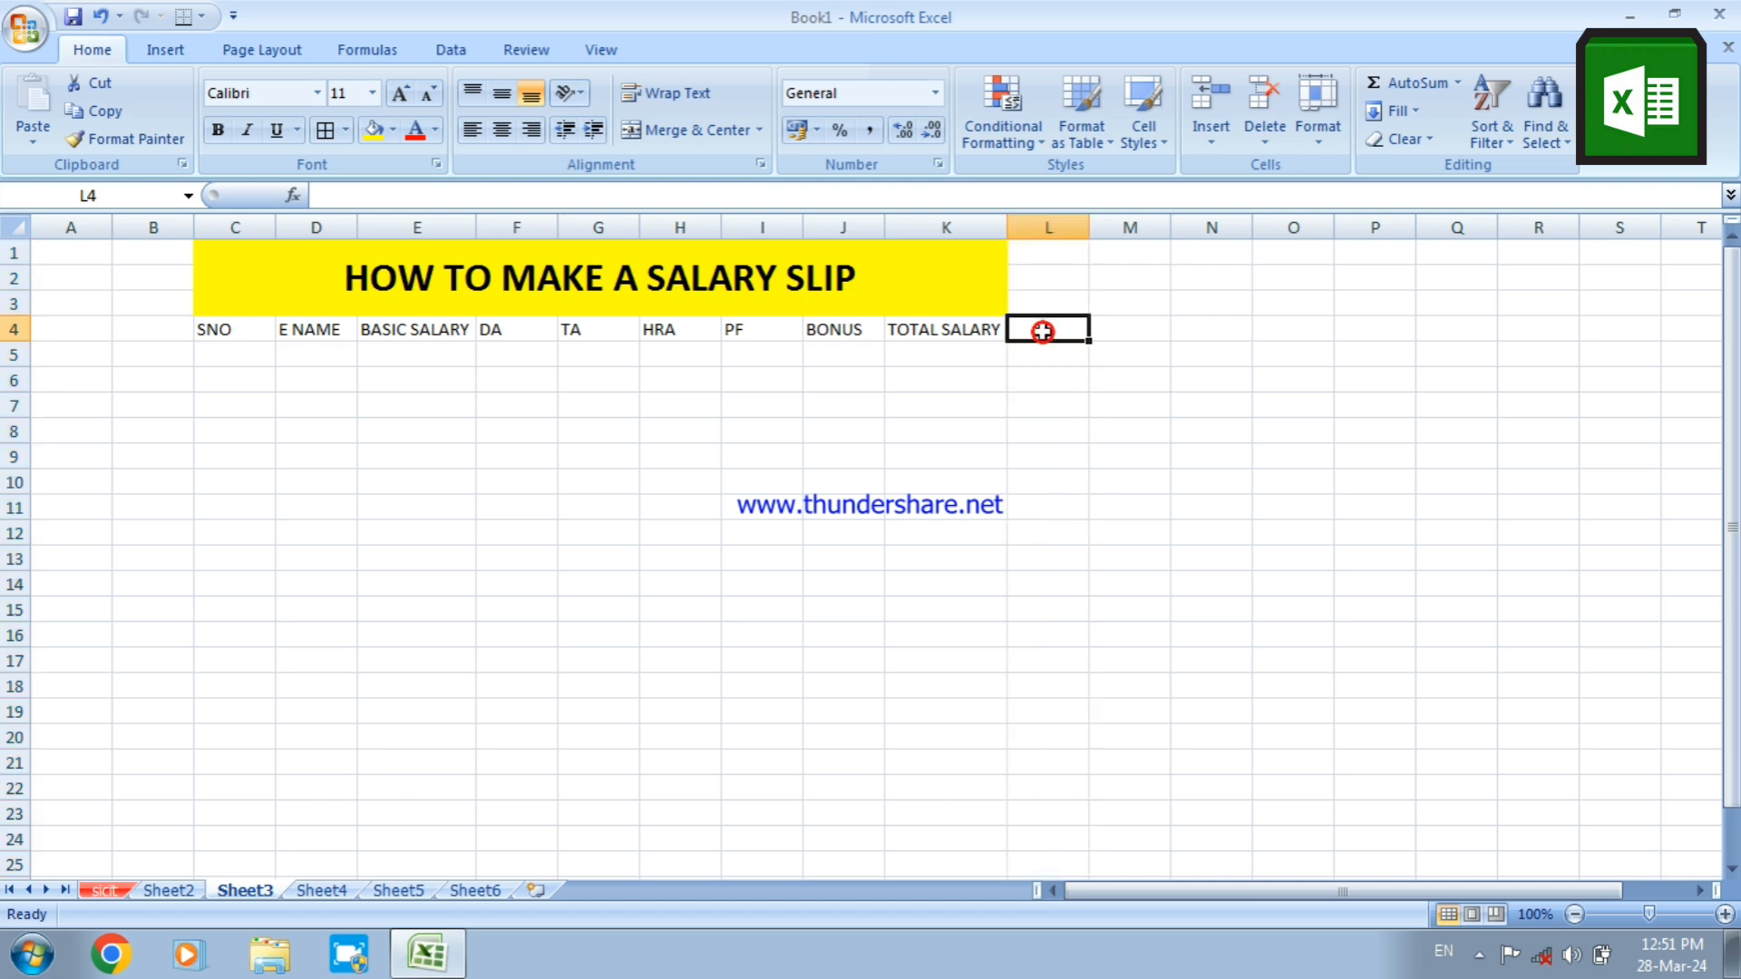
{"action": "type", "text": "NE"}
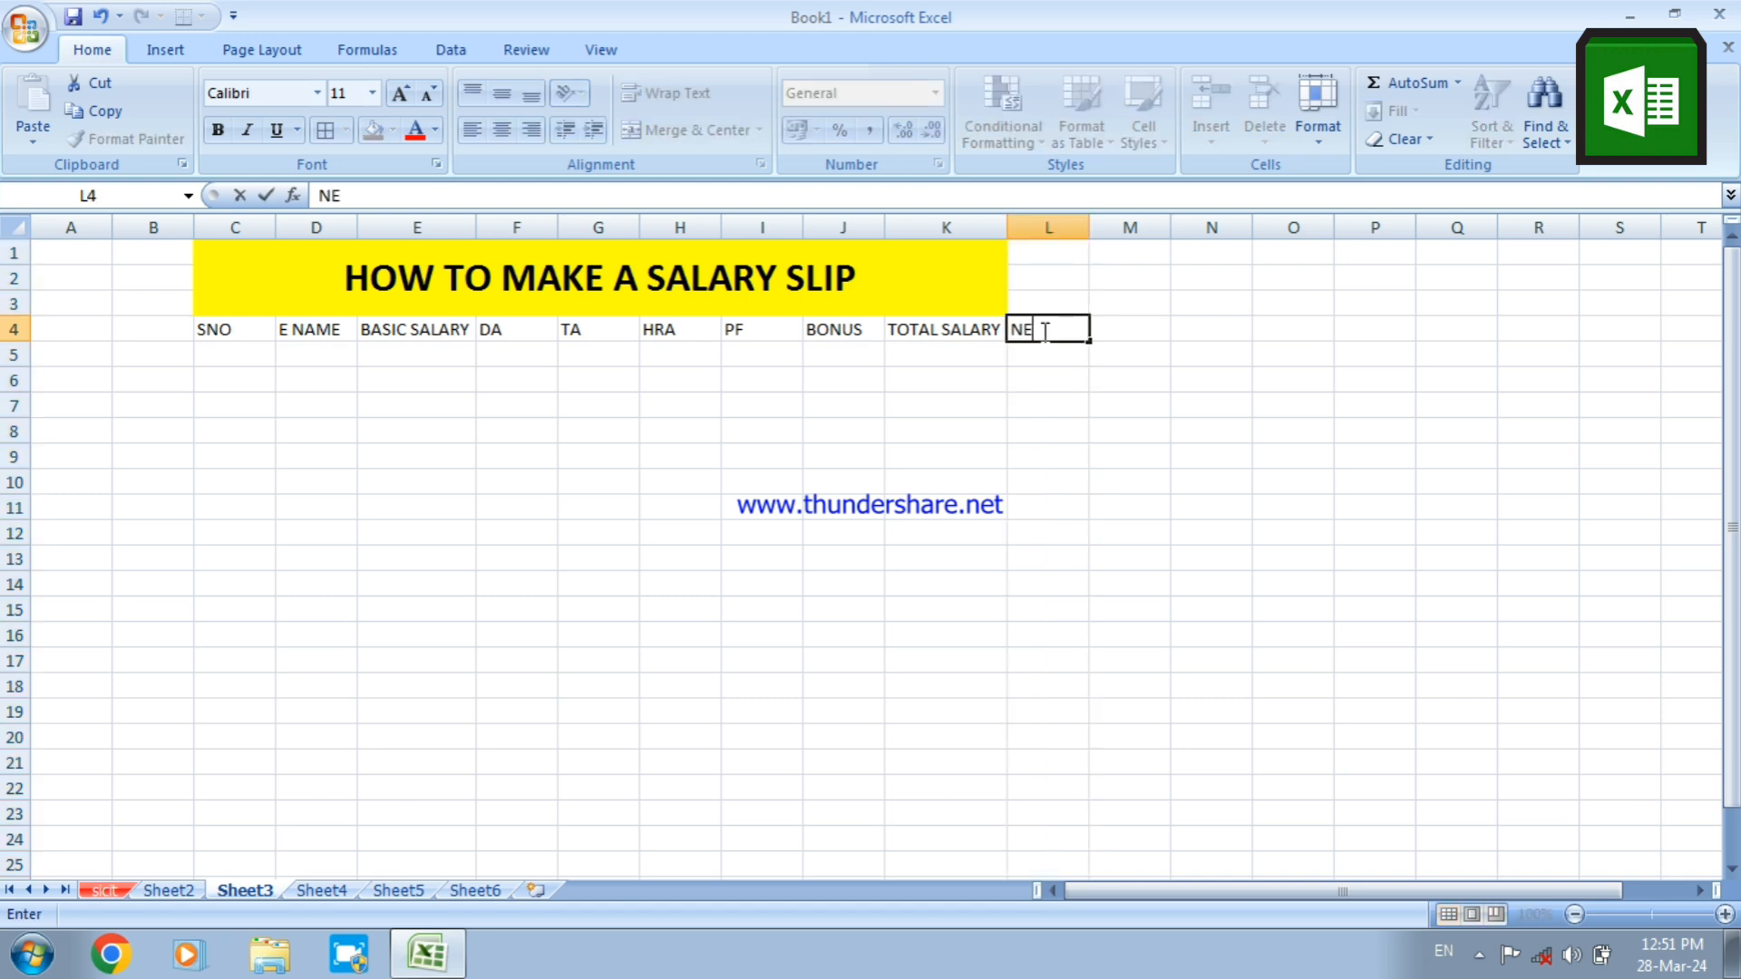
{"action": "type", "text": "T SALARY"}
{"action": "left_click", "coordinate": [1065, 403]}
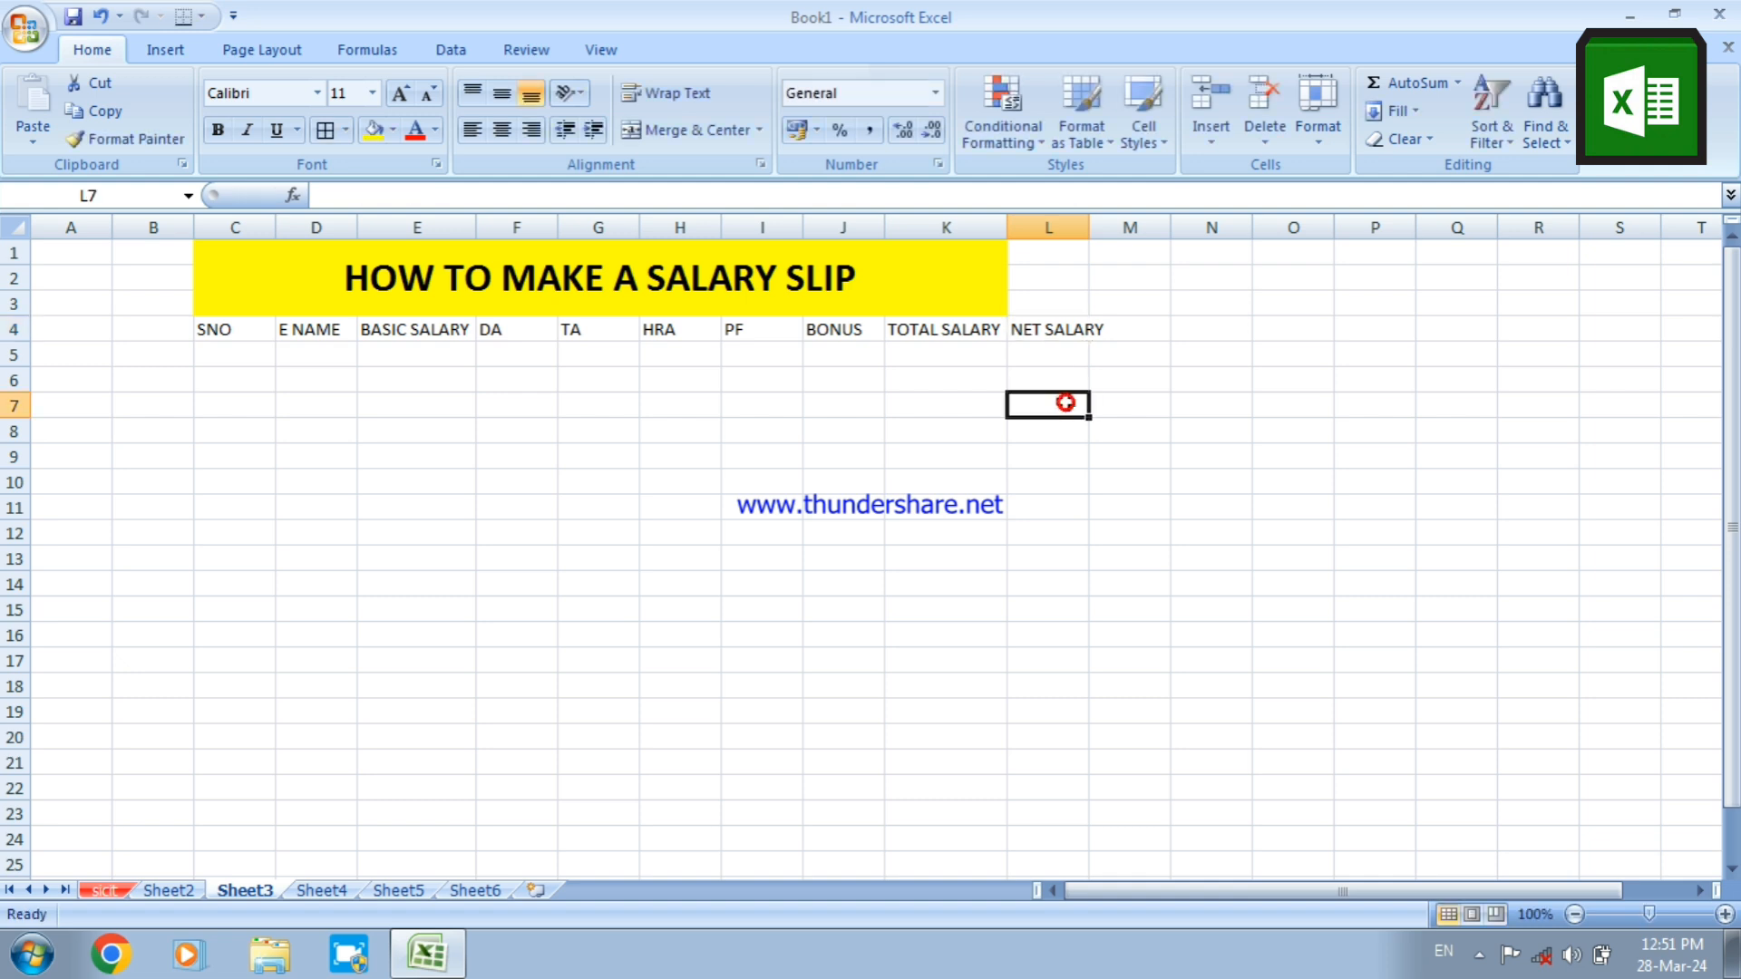
Select the title range C1:L3 and turn on wrap text and merge cells in its cell format settings
{"action": "left_click", "coordinate": [1088, 237]}
{"action": "left_click_drag", "start_coordinate": [681, 278], "coordinate": [1026, 279]}
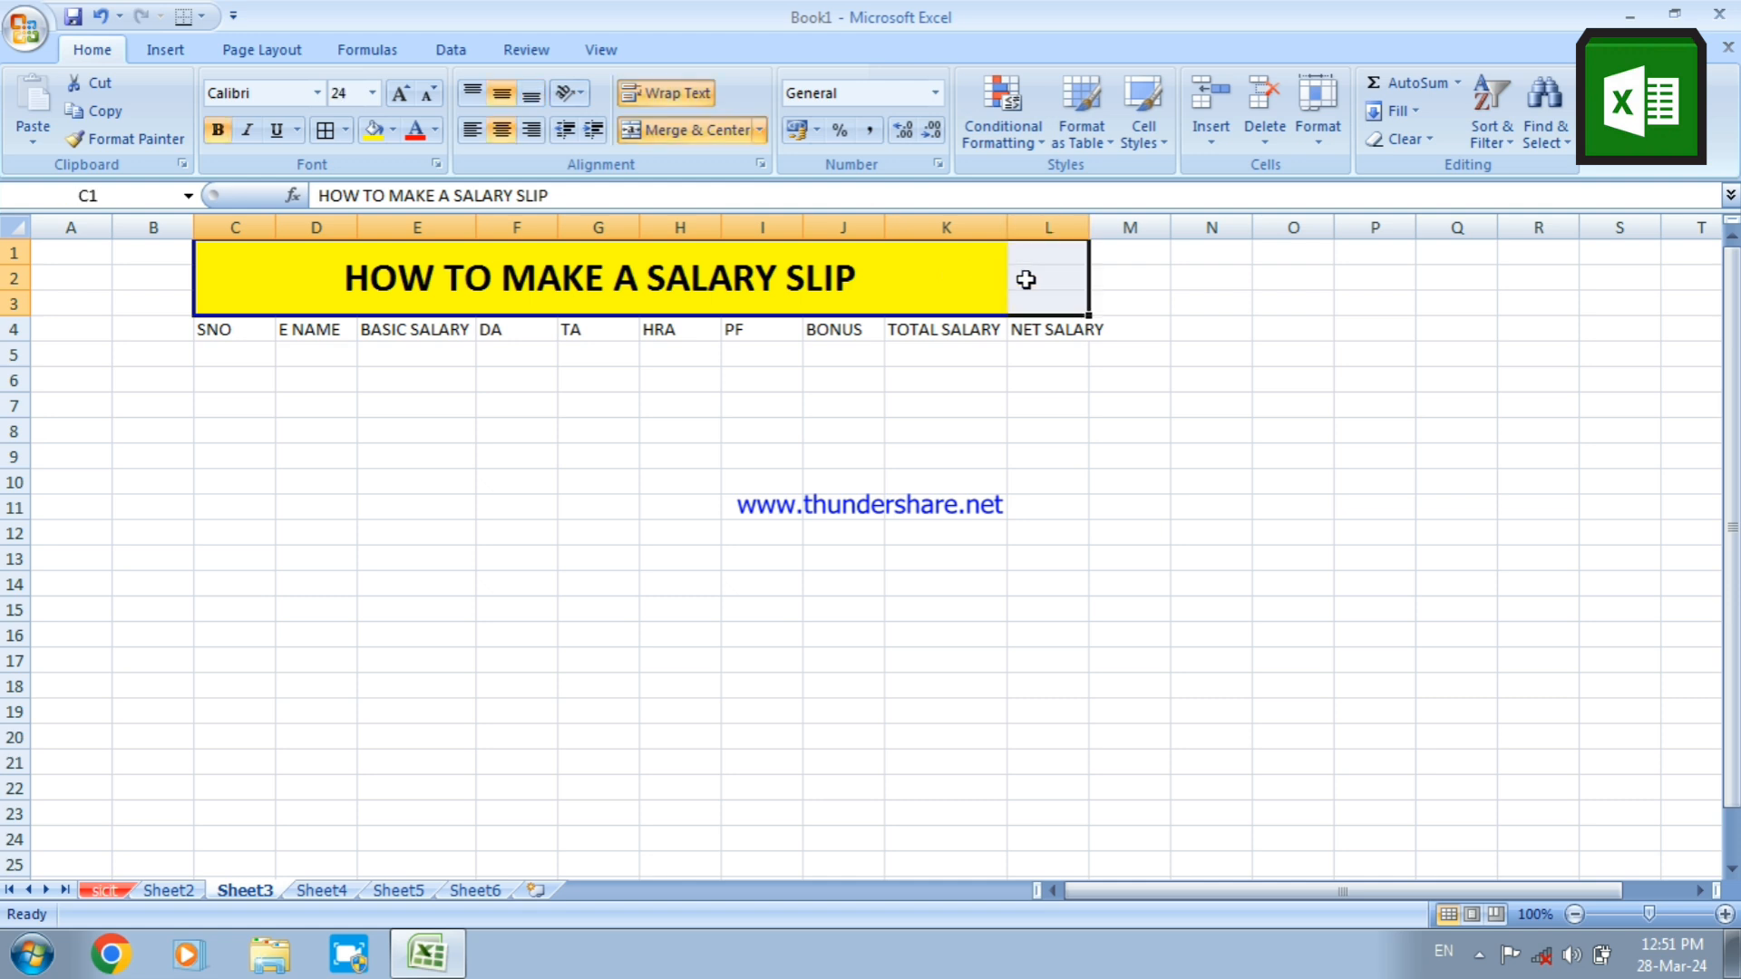
{"action": "right_click", "coordinate": [751, 266]}
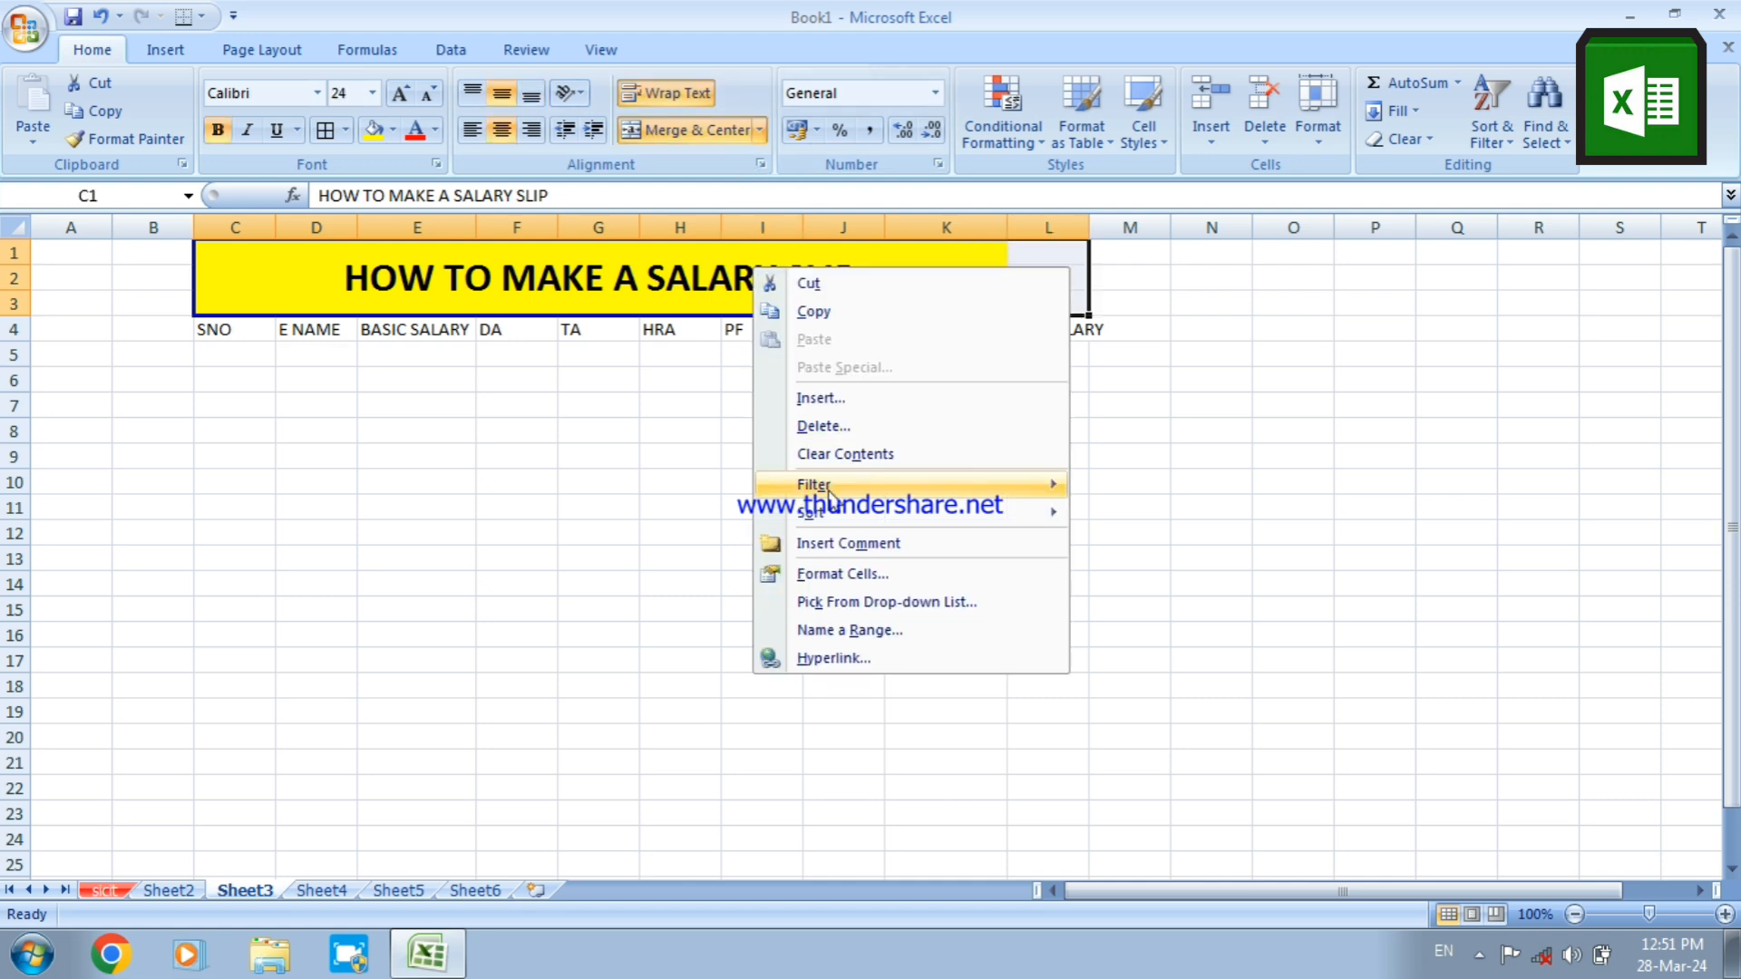
{"action": "left_click", "coordinate": [835, 580]}
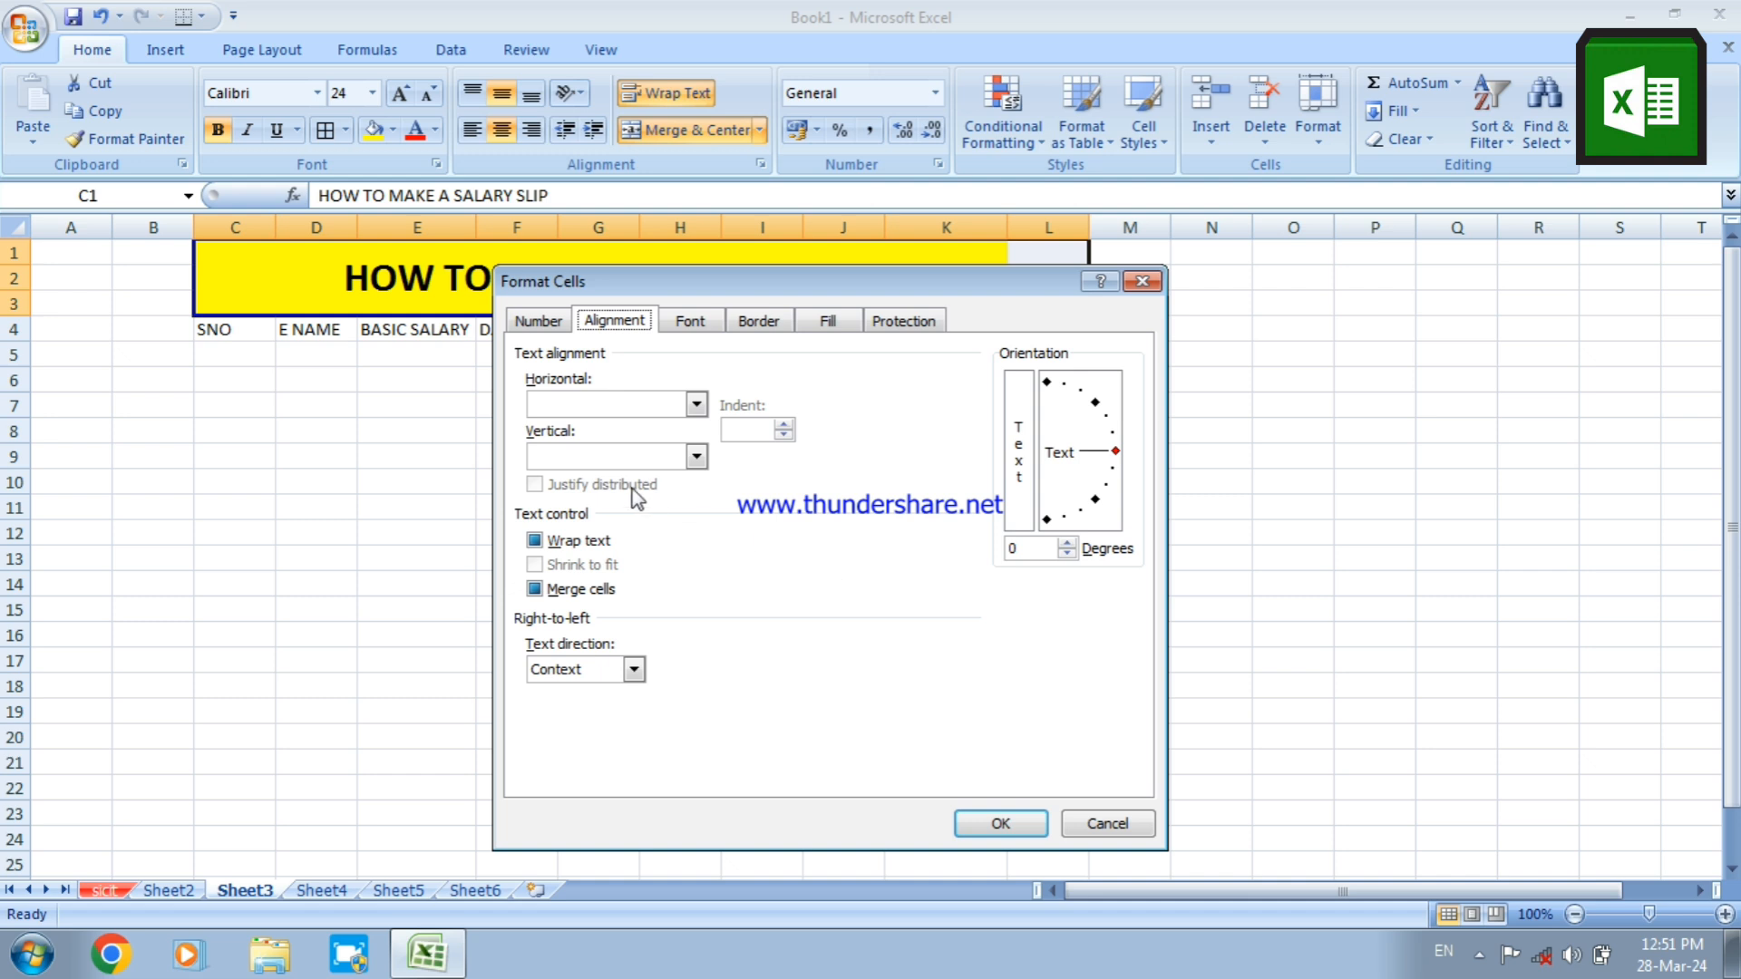
{"action": "left_click", "coordinate": [573, 544]}
{"action": "left_click", "coordinate": [553, 592]}
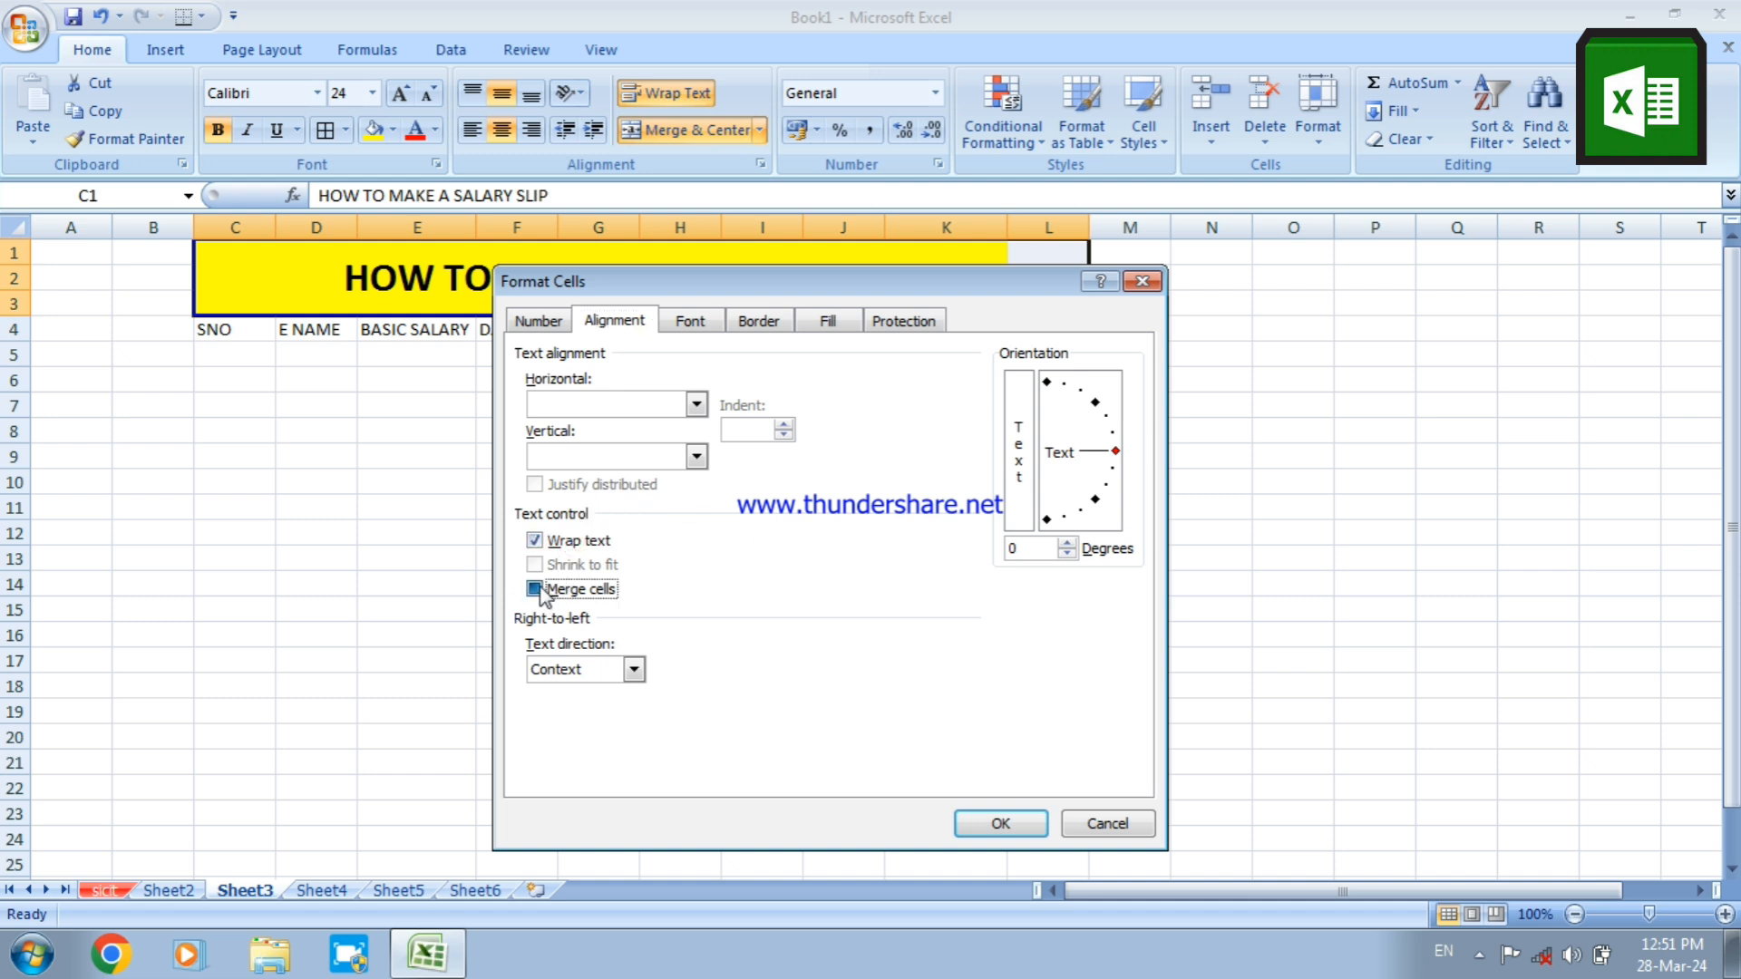
Set the title's vertical and horizontal alignment to Center and apply the cell format to C1:L3
{"action": "left_click", "coordinate": [625, 460]}
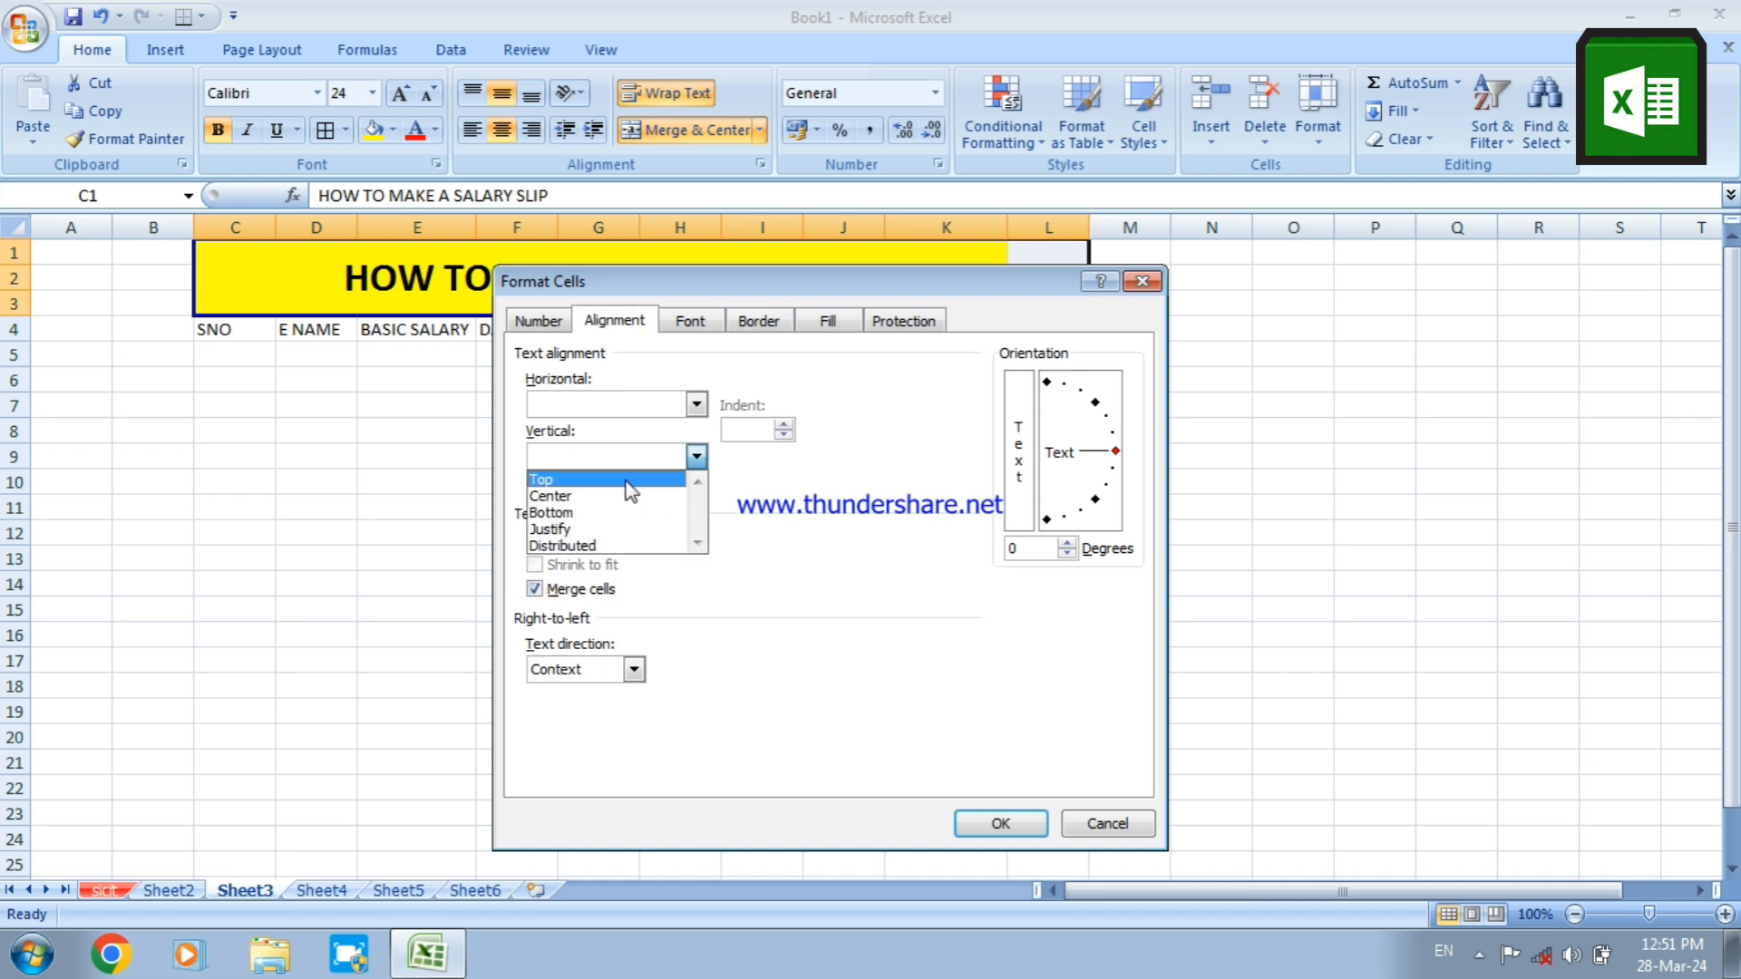
{"action": "left_click", "coordinate": [616, 496]}
{"action": "left_click", "coordinate": [591, 405]}
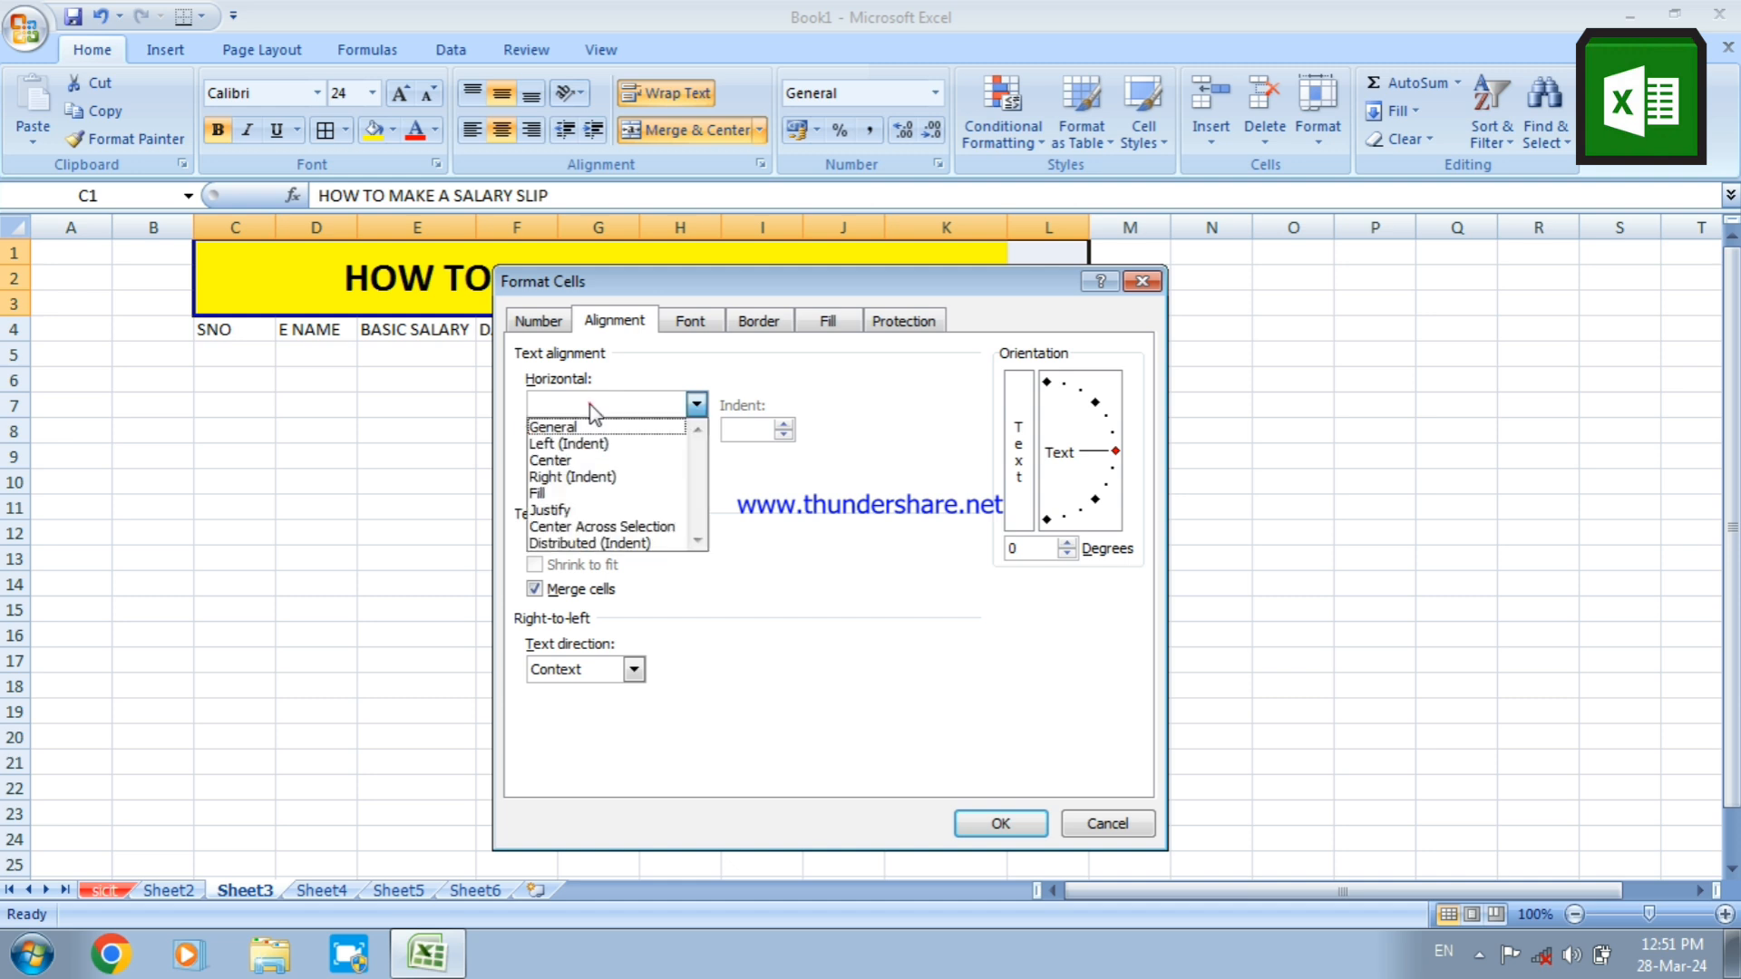
{"action": "left_click", "coordinate": [575, 462]}
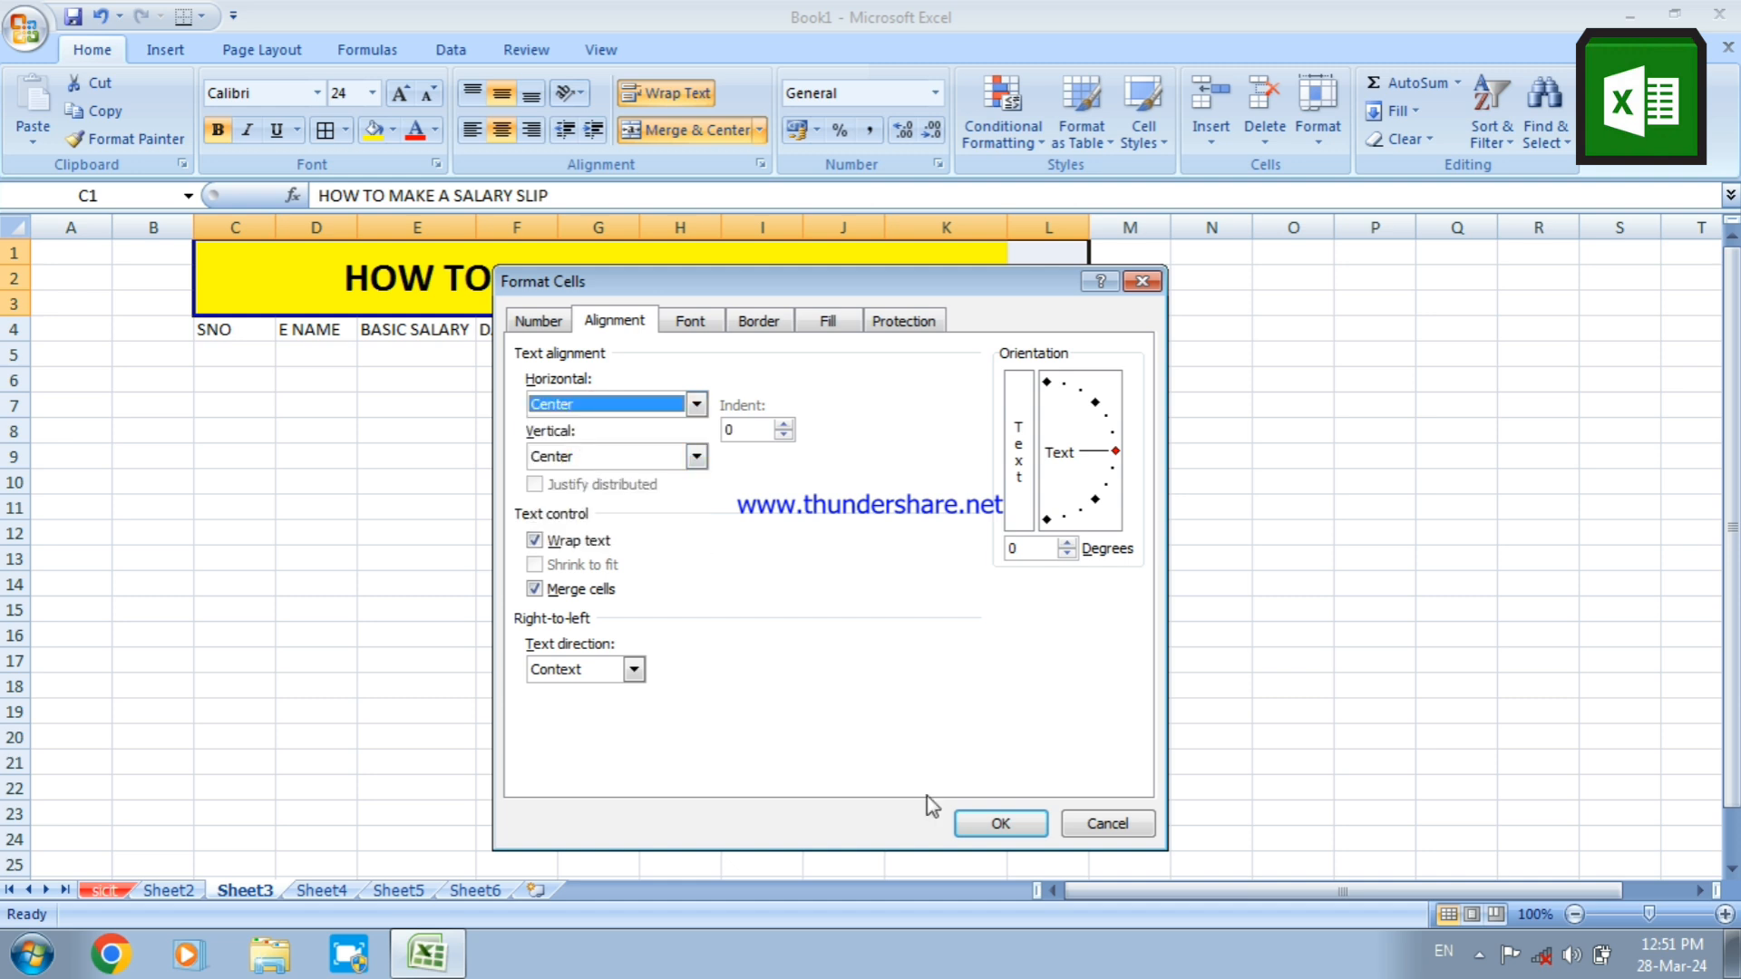
{"action": "left_click", "coordinate": [974, 821]}
{"action": "left_click", "coordinate": [900, 513]}
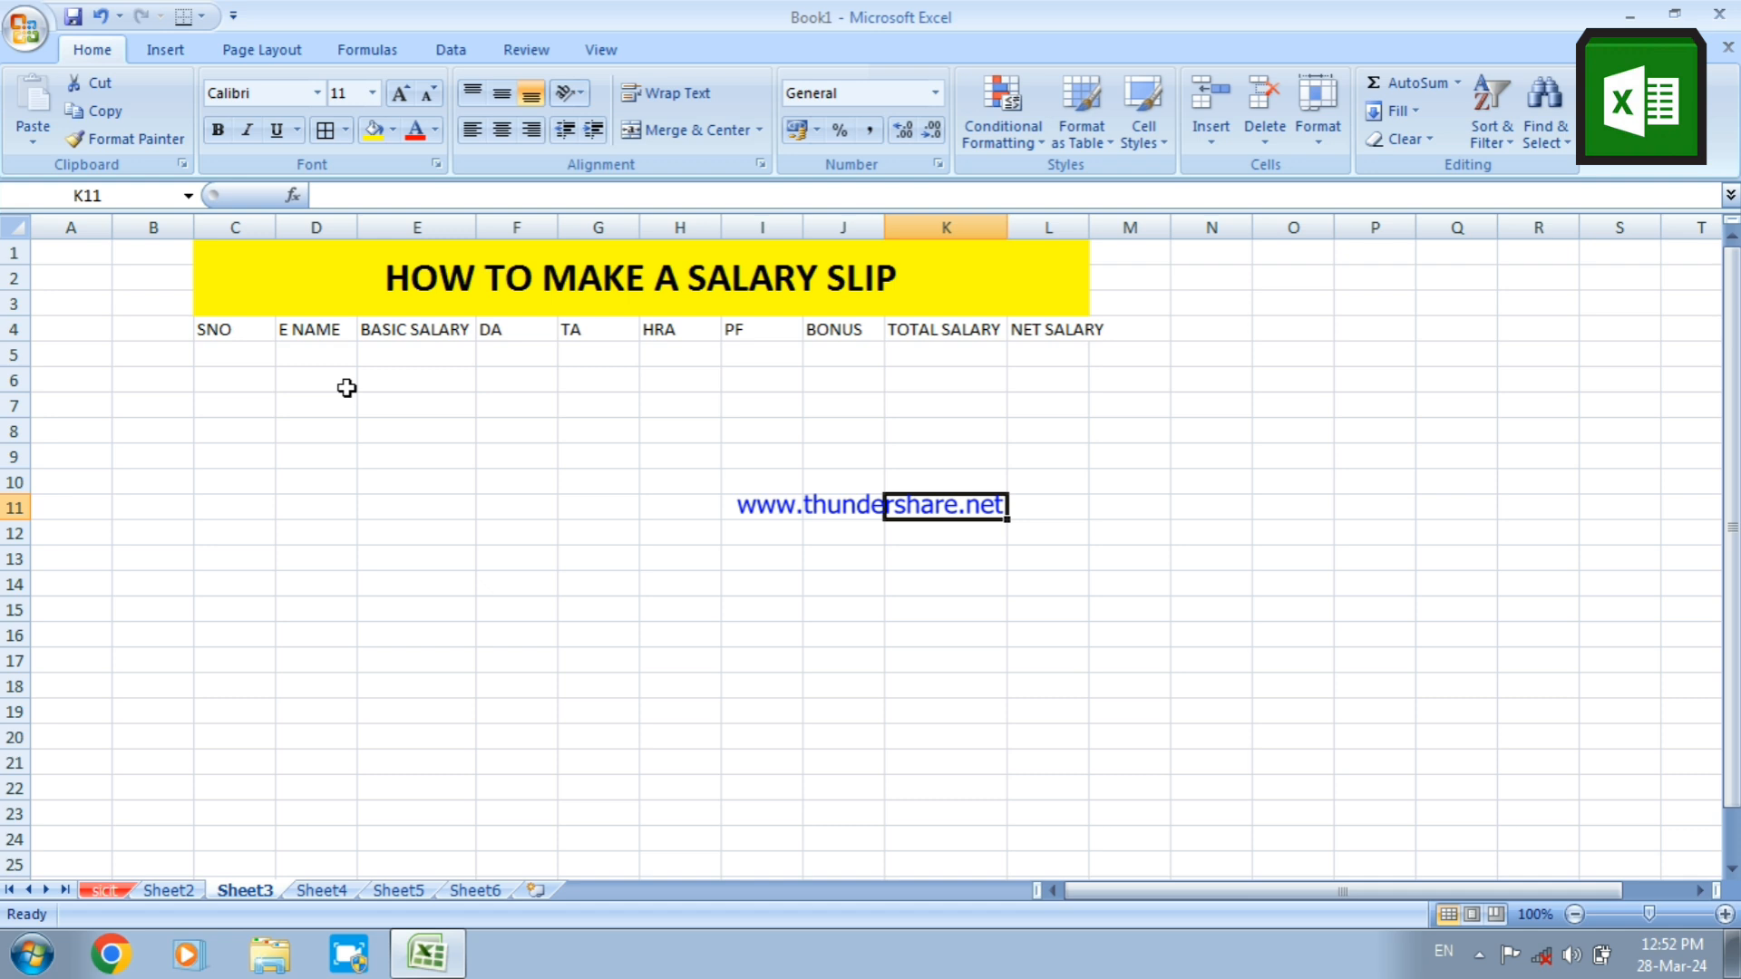
Make the row 4 headings bold and one font size larger, and fit column L's width to its heading
{"action": "left_click", "coordinate": [223, 330]}
{"action": "left_click_drag", "start_coordinate": [223, 330], "coordinate": [1091, 332]}
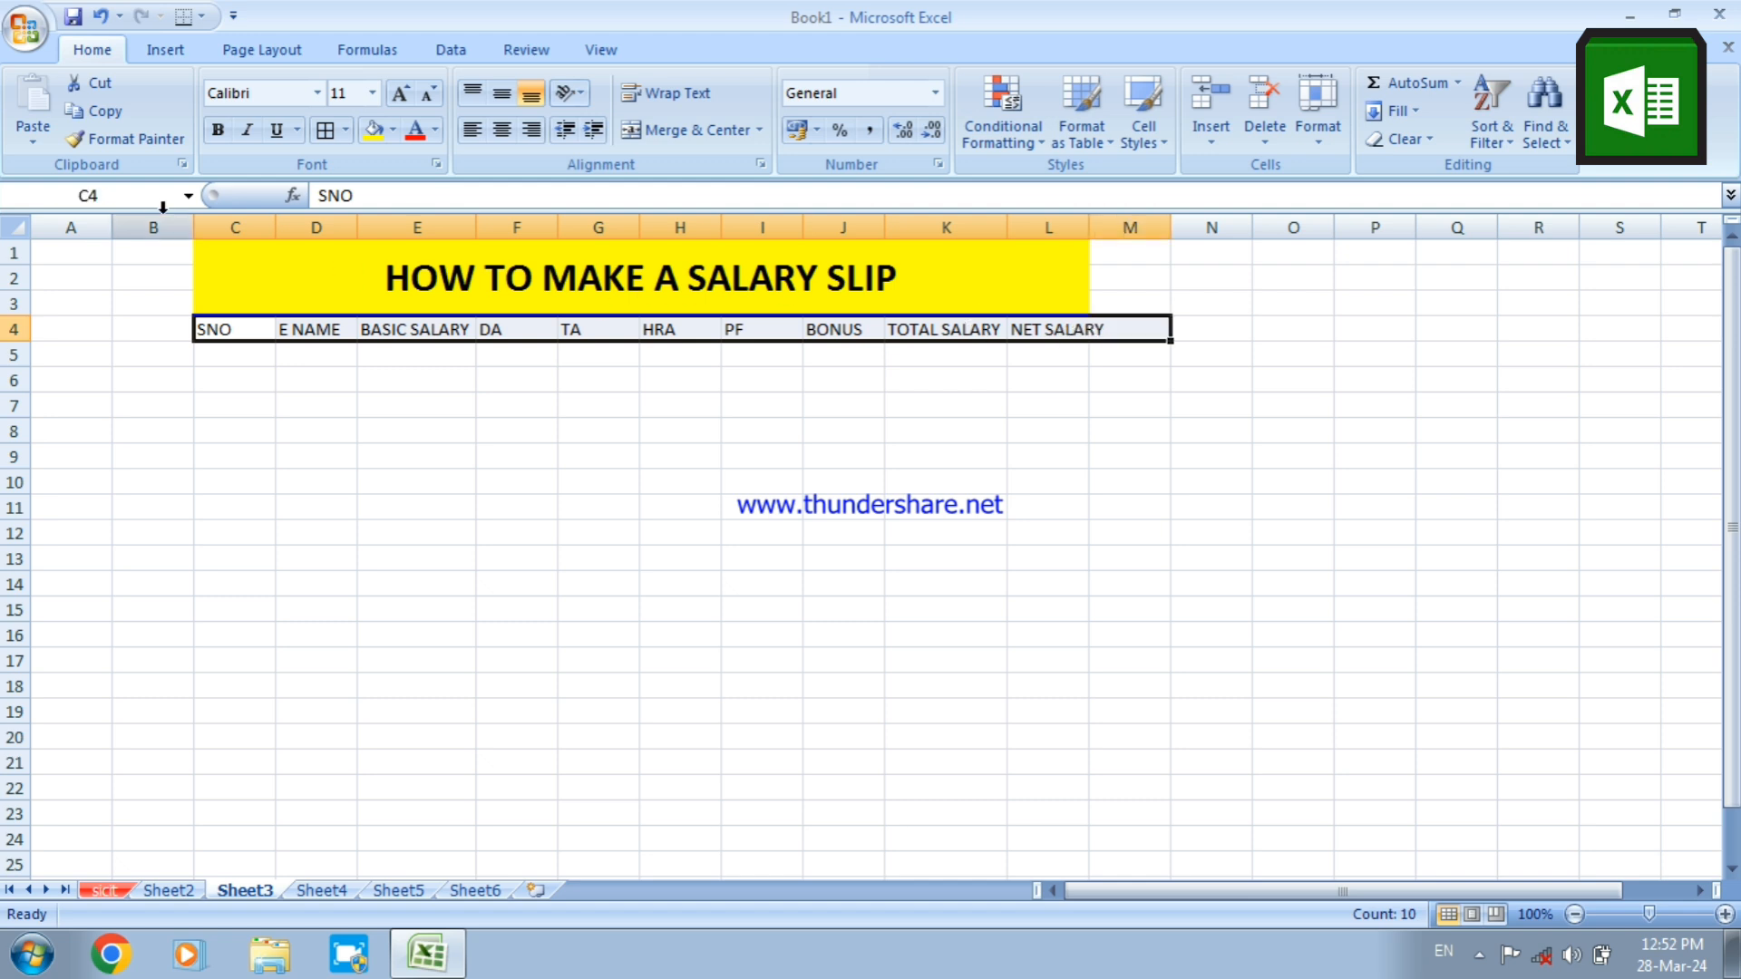
{"action": "left_click", "coordinate": [219, 131]}
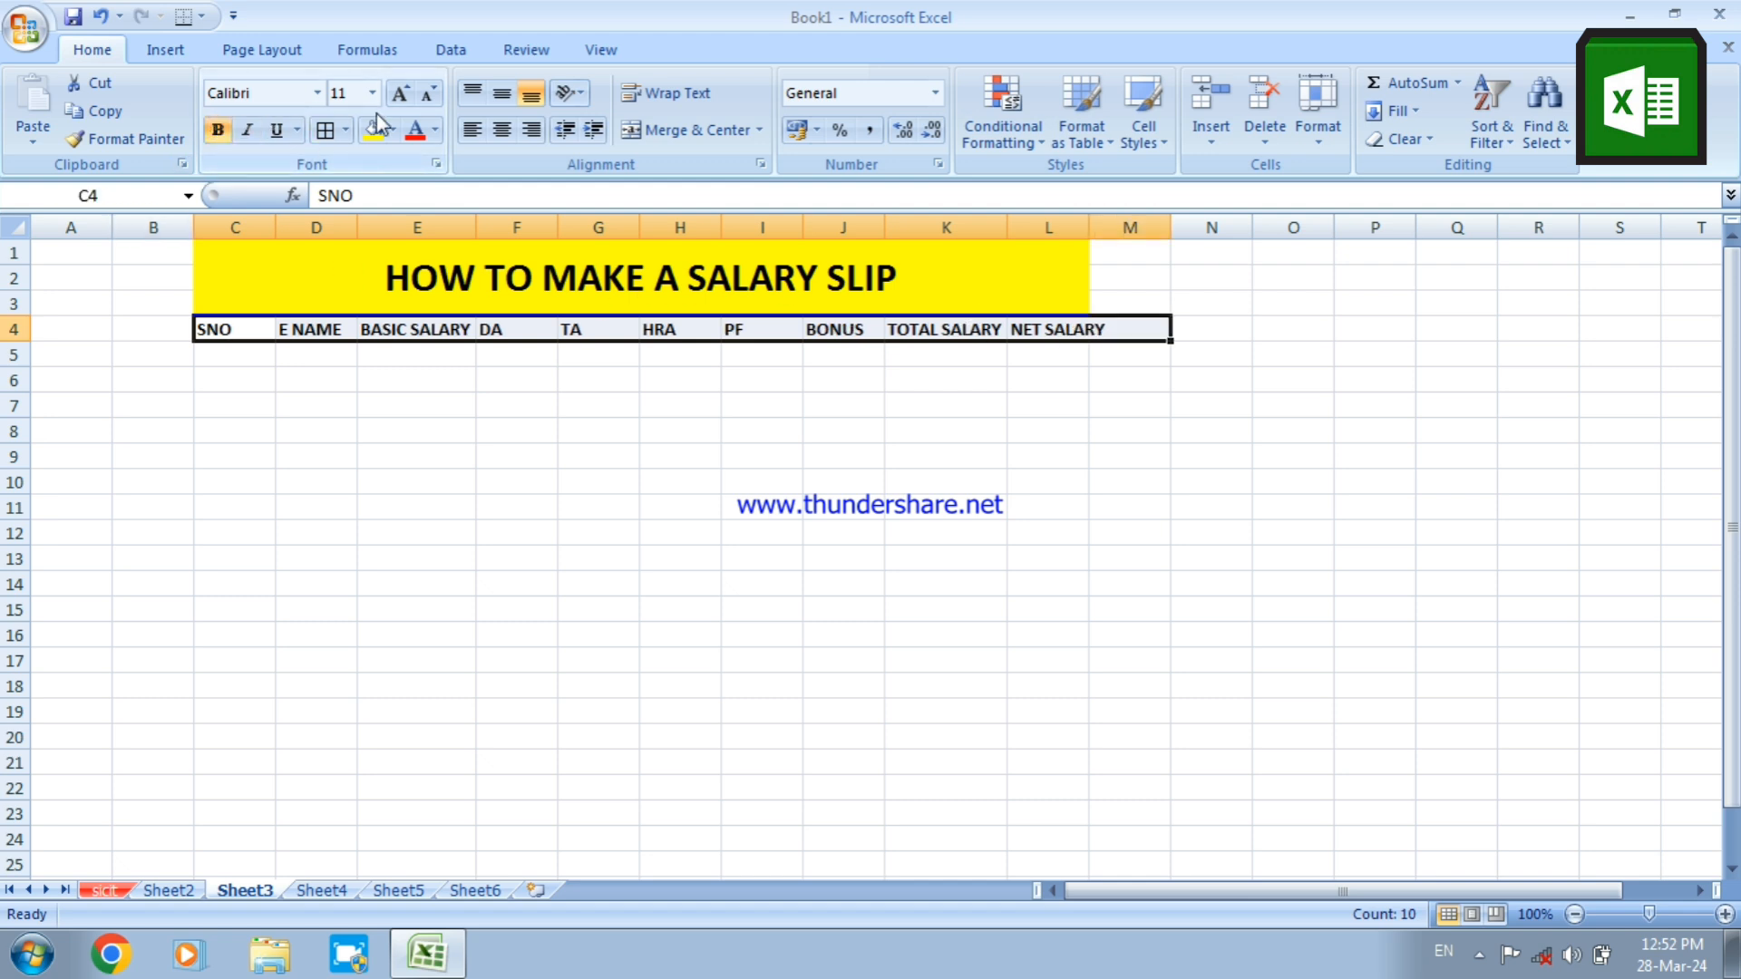
{"action": "left_click", "coordinate": [399, 96]}
{"action": "left_click", "coordinate": [740, 456]}
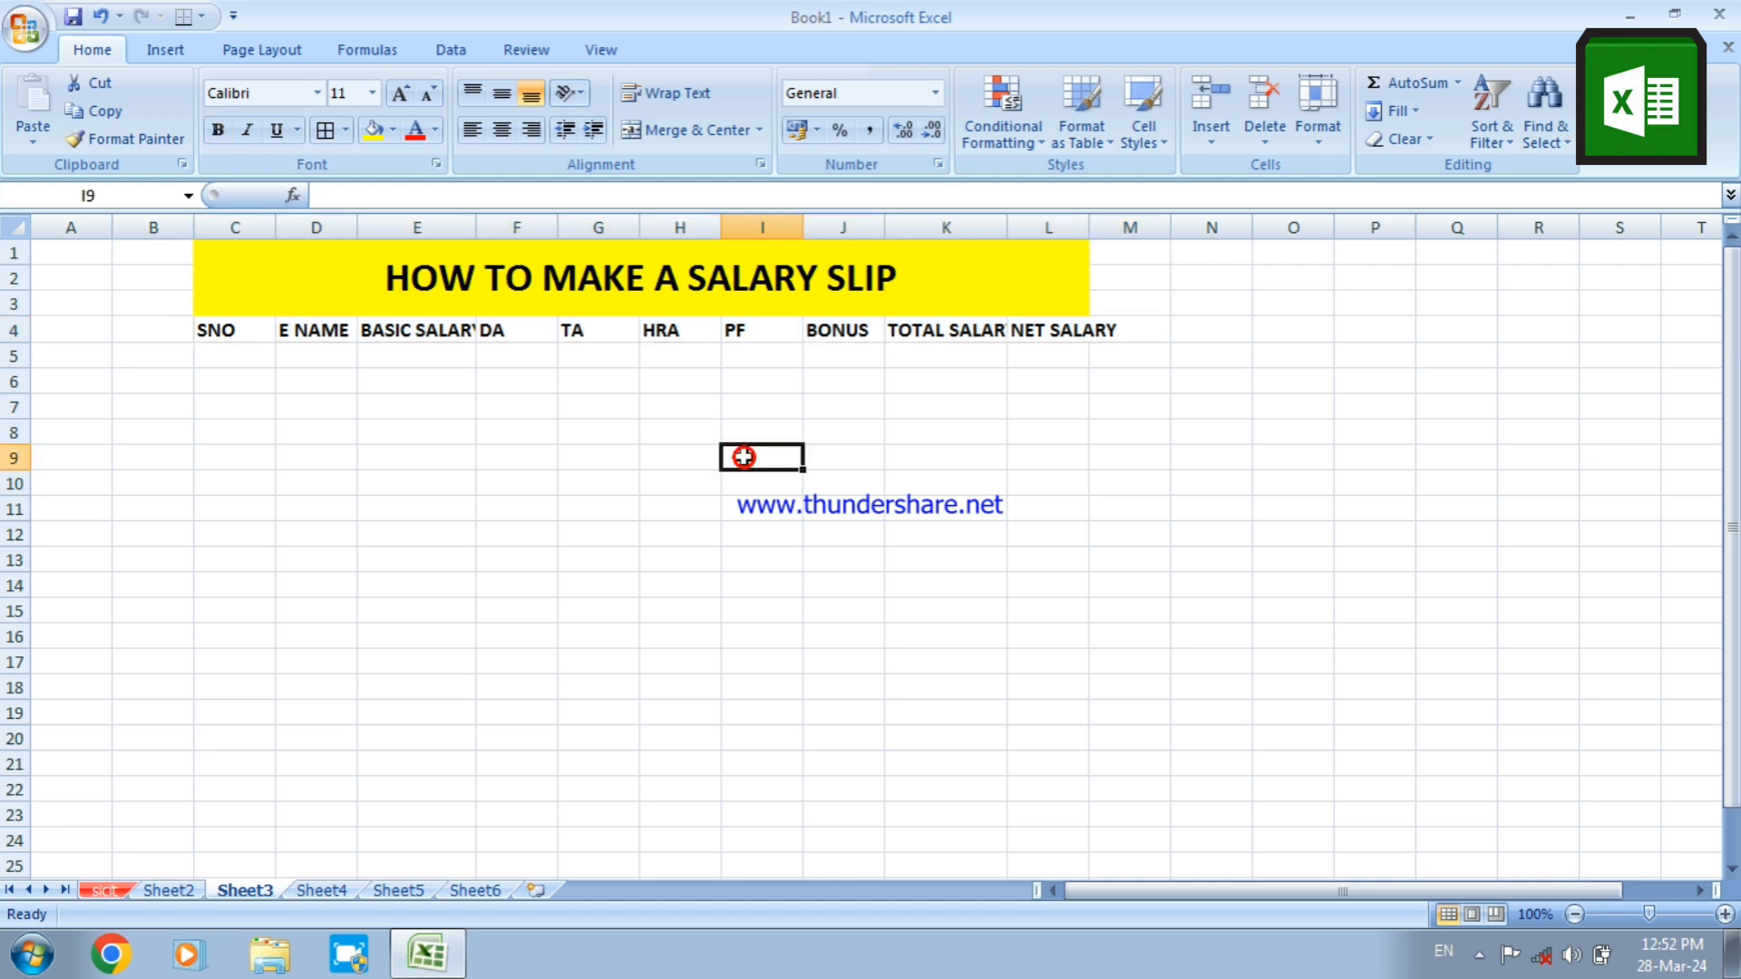
{"action": "double_click", "coordinate": [1089, 227]}
{"action": "left_click", "coordinate": [712, 462]}
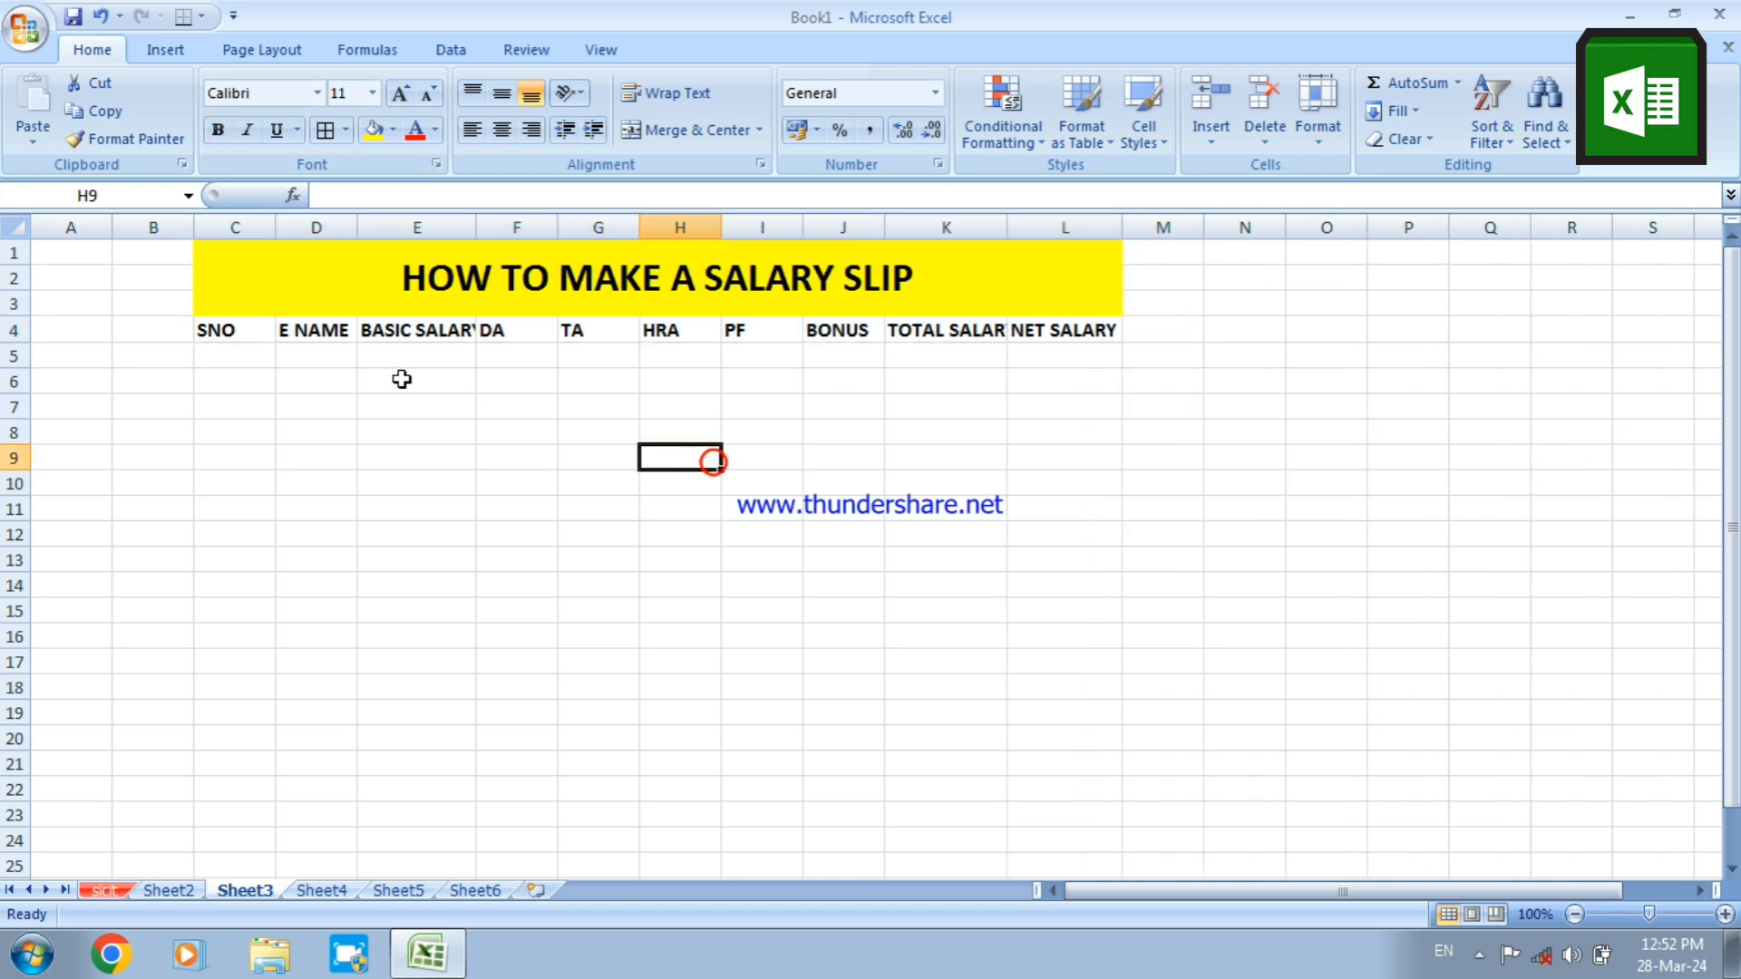
Enter 1, 2 and 3 under SNO from C5 and fill the series down to 14 in C18
{"action": "left_click", "coordinate": [256, 356]}
{"action": "type", "text": "1"}
{"action": "key", "text": "Return"}
{"action": "type", "text": "2"}
{"action": "key", "text": "Return"}
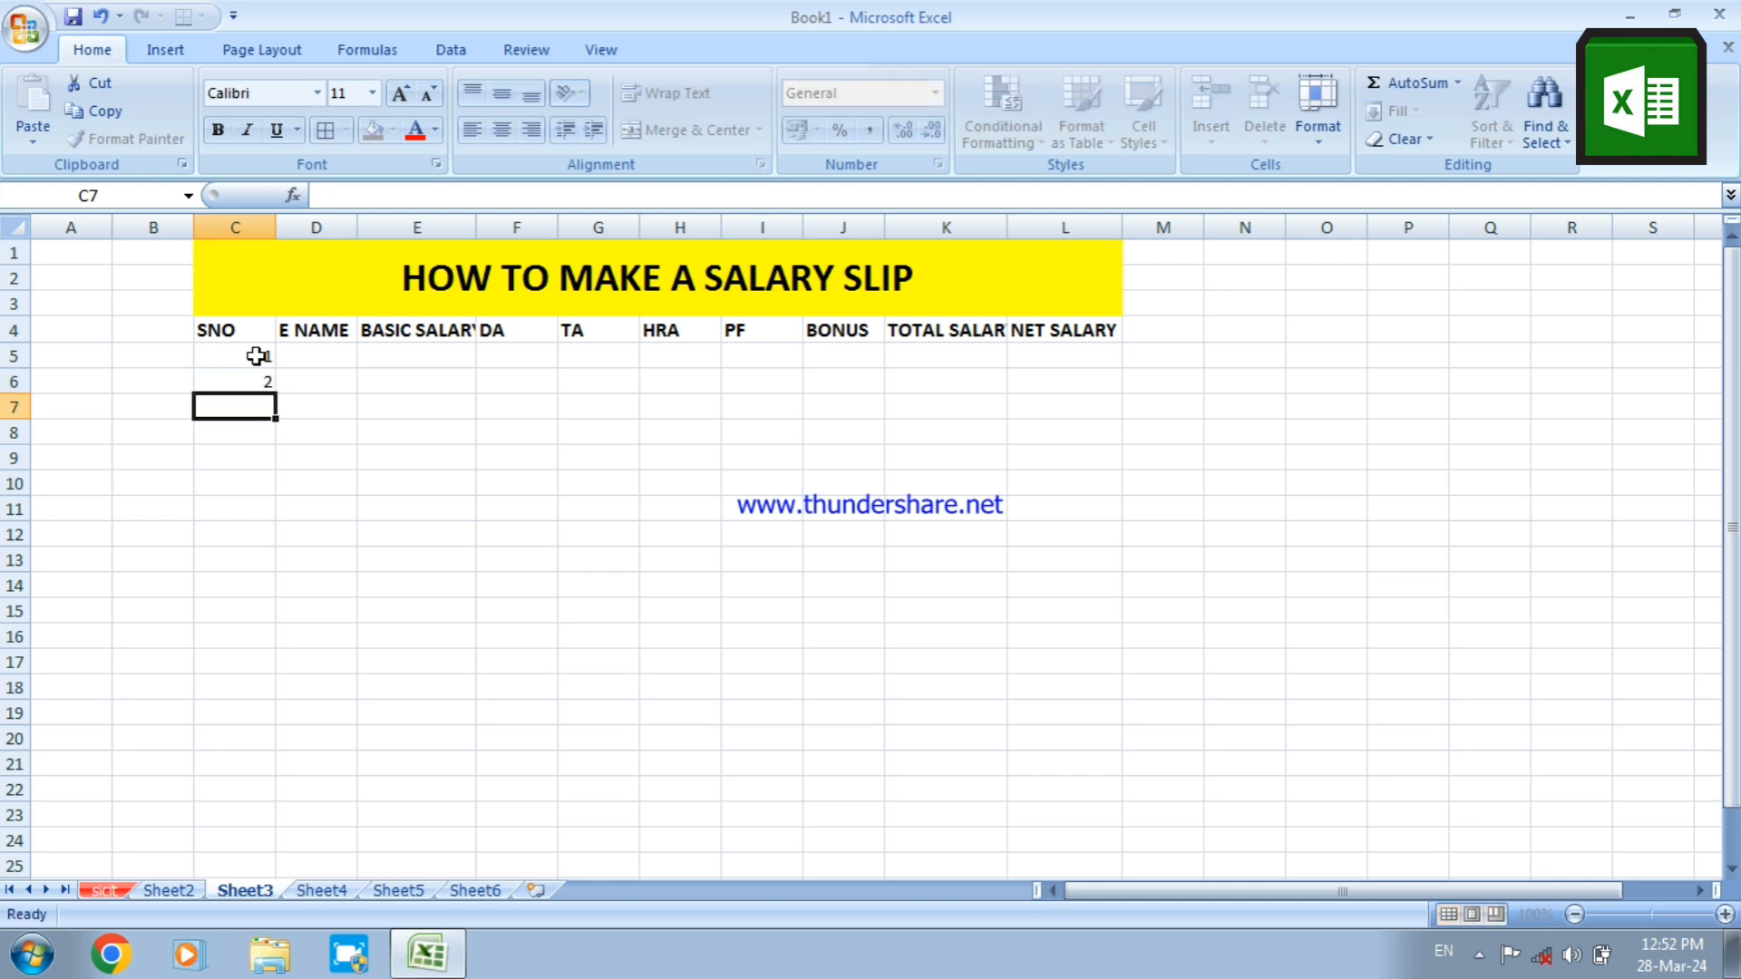
{"action": "type", "text": "3"}
{"action": "key", "text": "Return"}
{"action": "left_click_drag", "start_coordinate": [257, 357], "coordinate": [274, 698]}
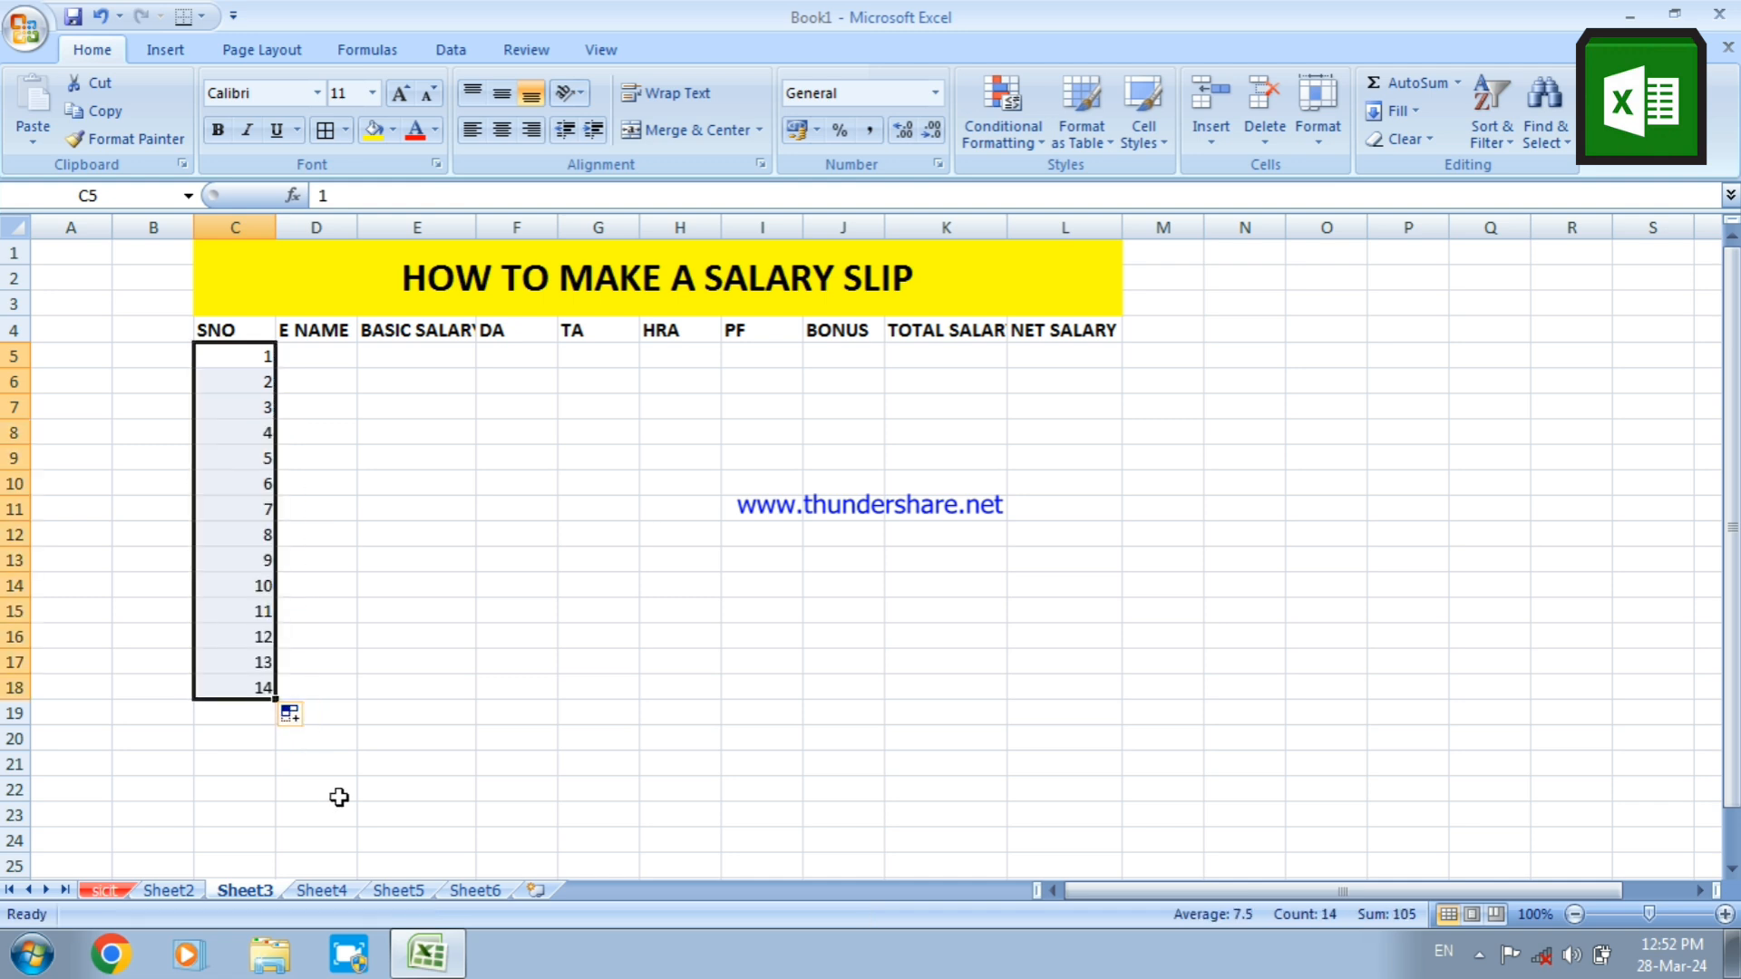
Enter five employees' first names under E NAME in cells D5:D9
{"action": "left_click", "coordinate": [307, 359]}
{"action": "type", "text": "MOHAN"}
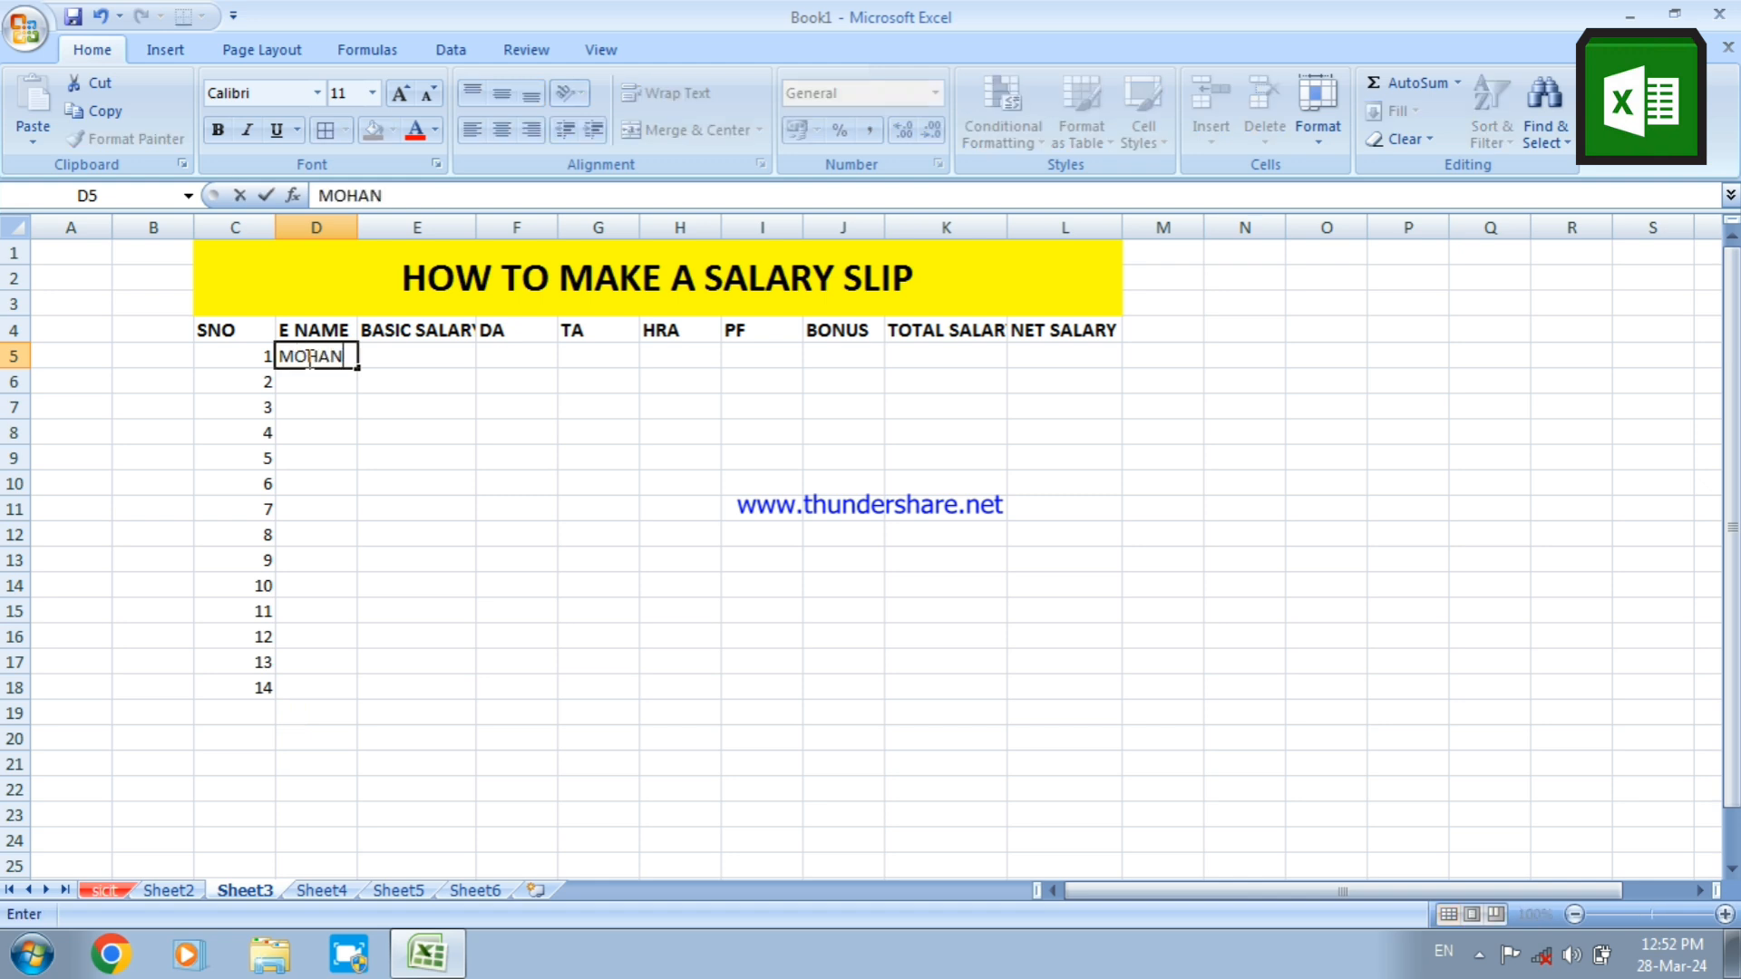
{"action": "key", "text": "Return"}
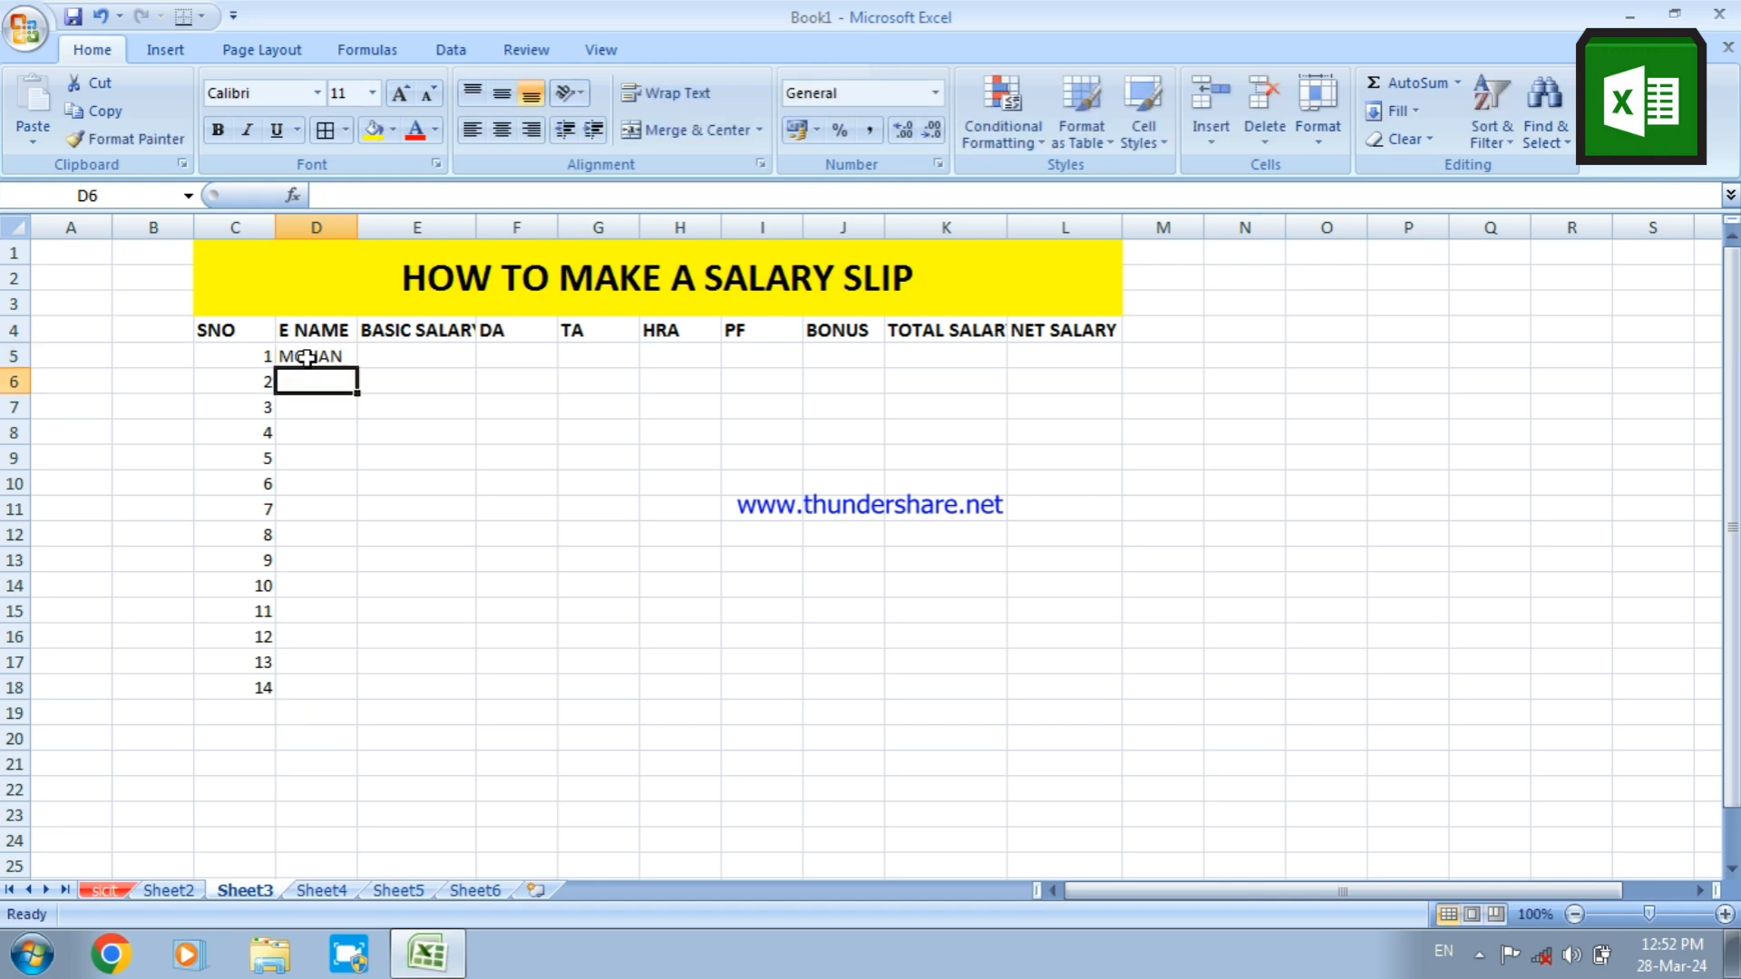
{"action": "type", "text": "RAKE"}
{"action": "type", "text": "SH"}
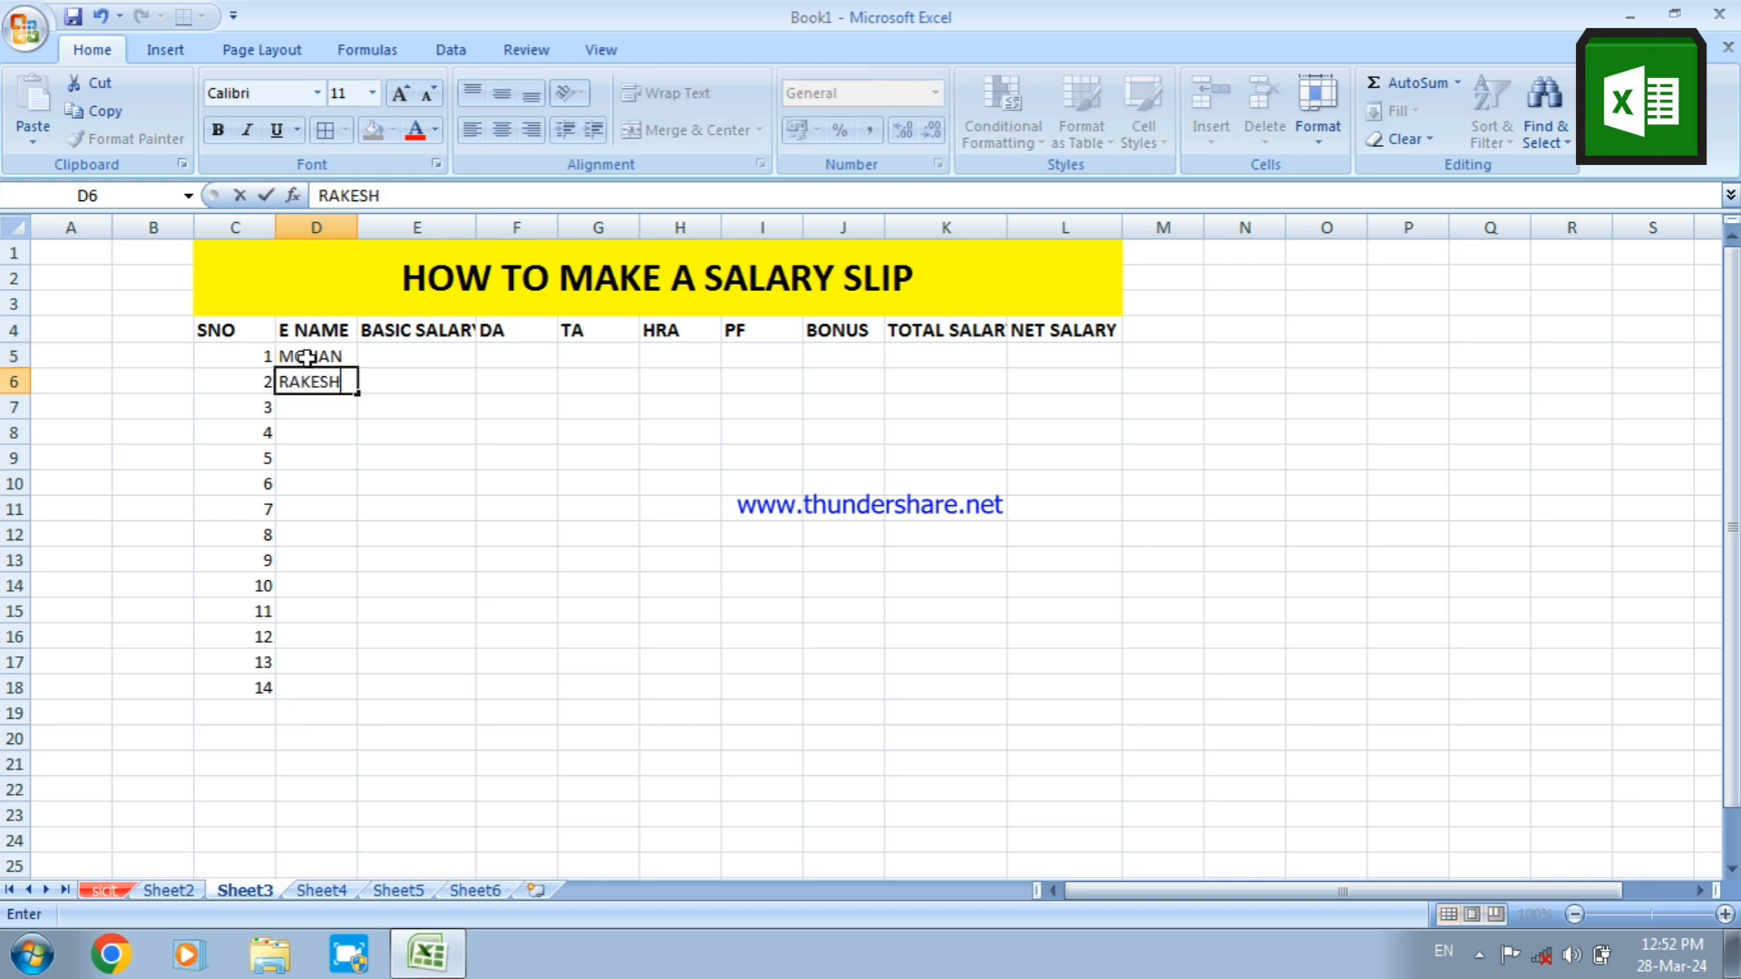
{"action": "key", "text": "Return"}
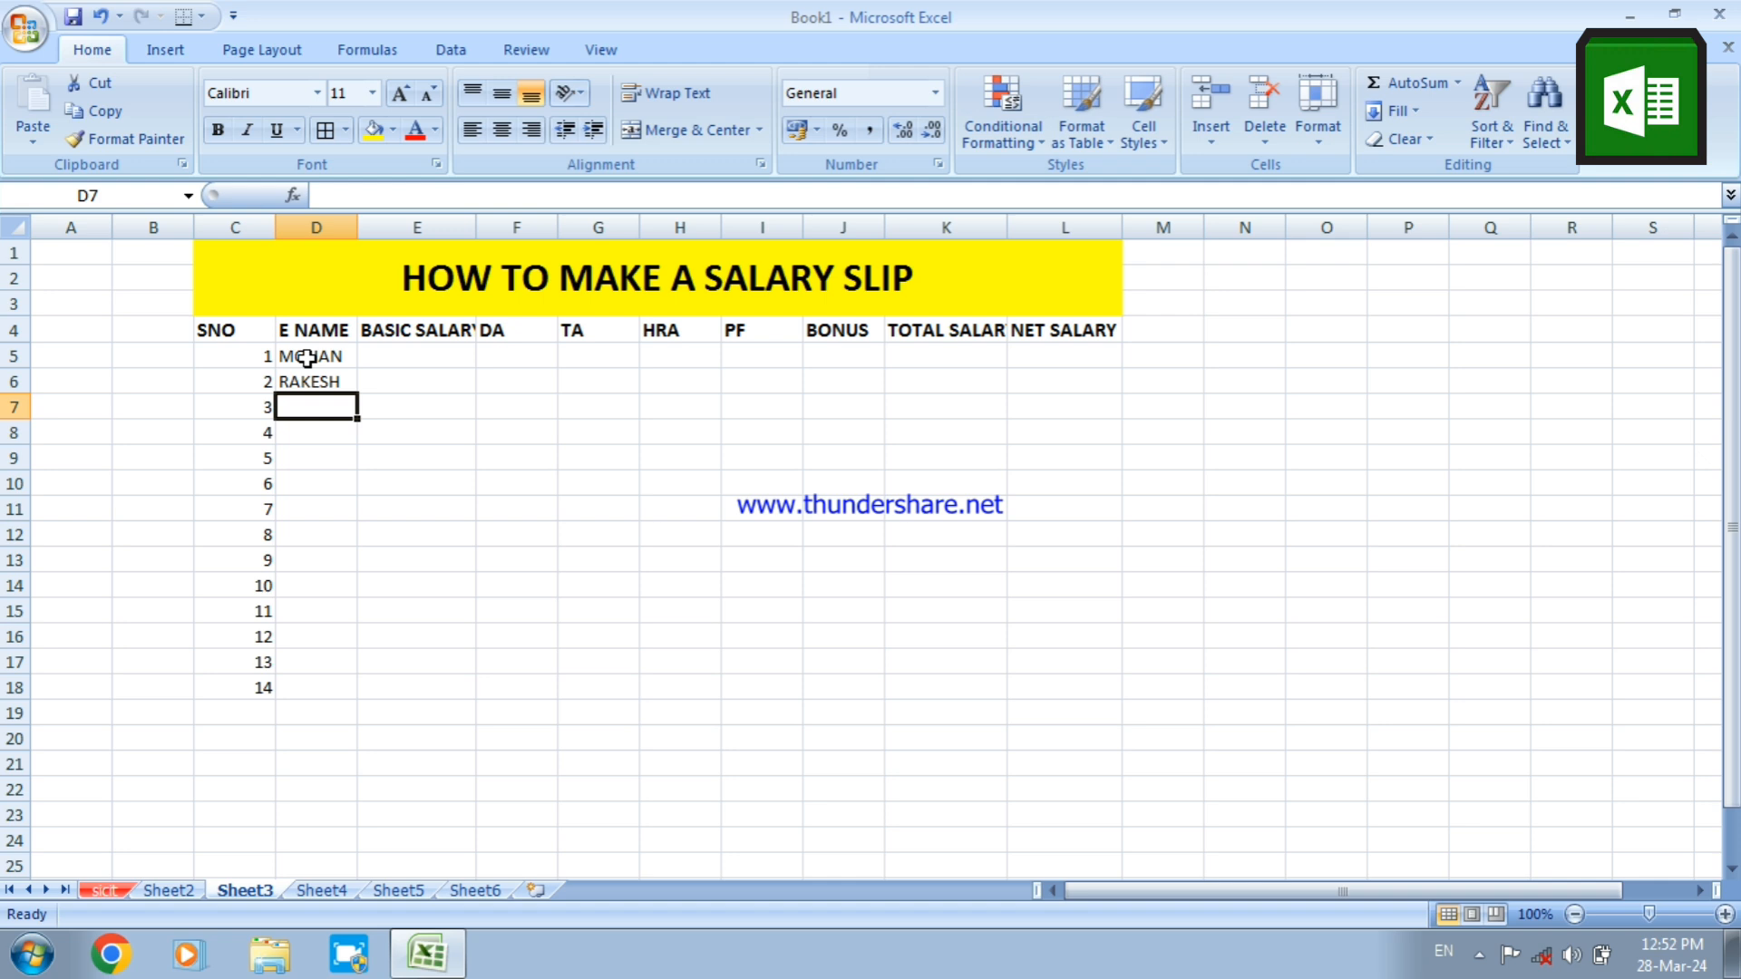
{"action": "type", "text": "UM"}
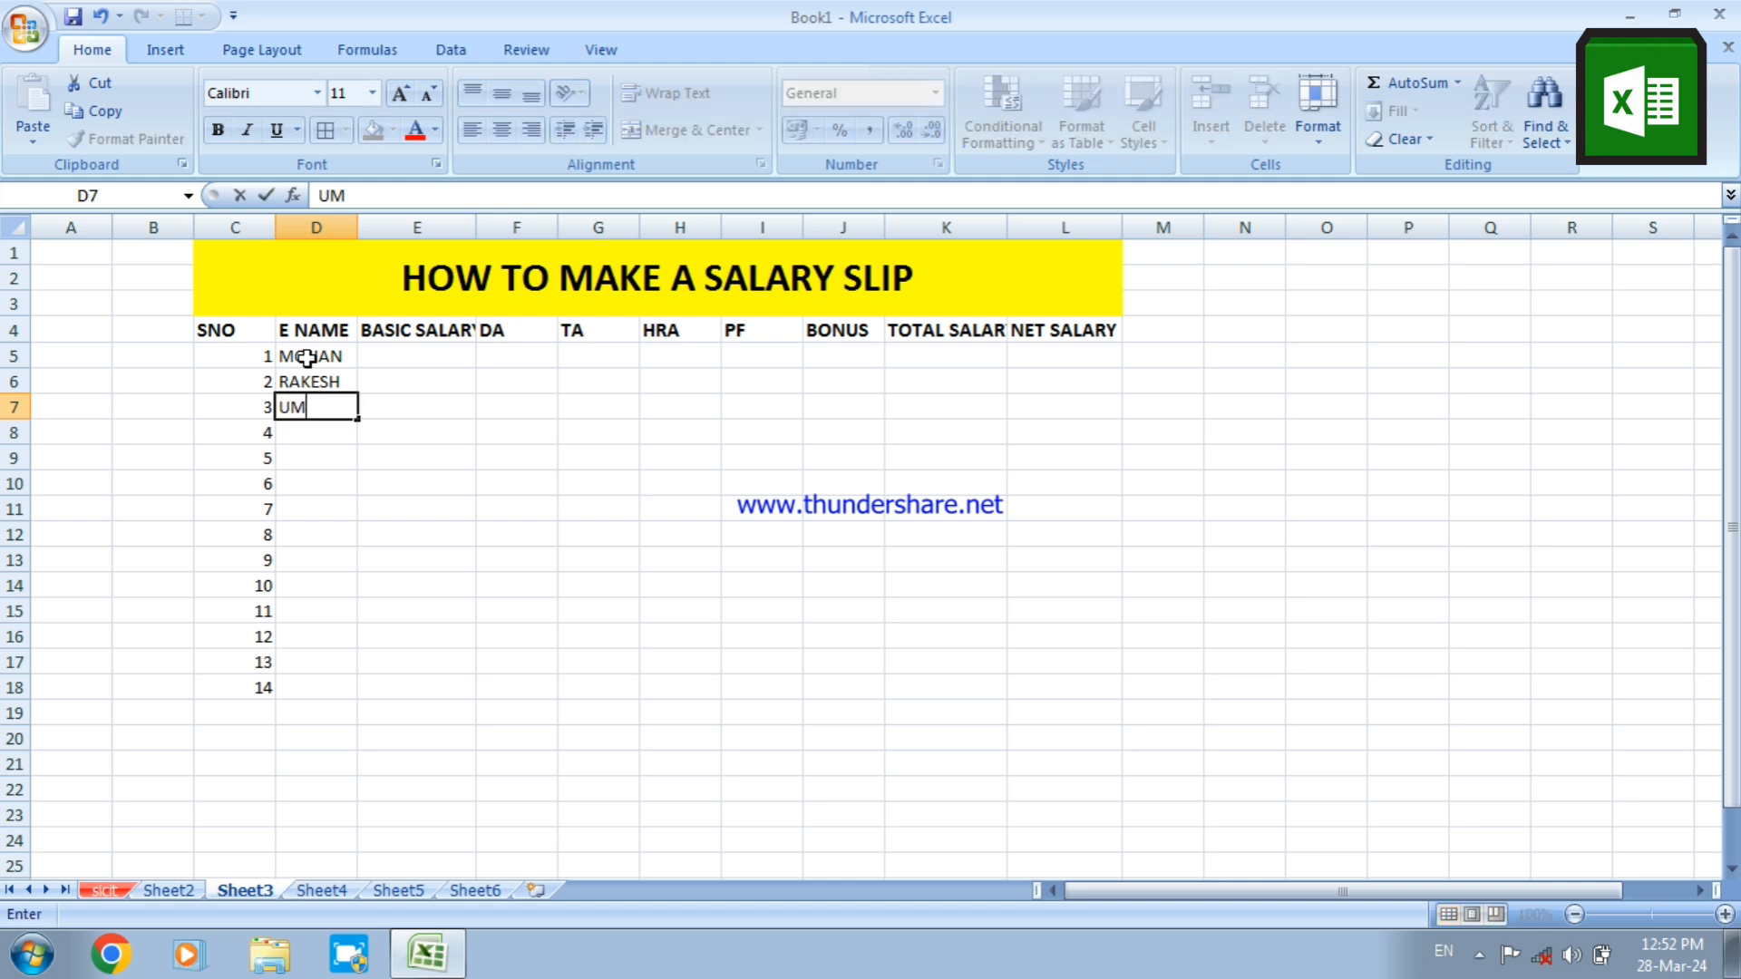
{"action": "type", "text": "ANG"}
{"action": "key", "text": "Return"}
{"action": "type", "text": "PINKI"}
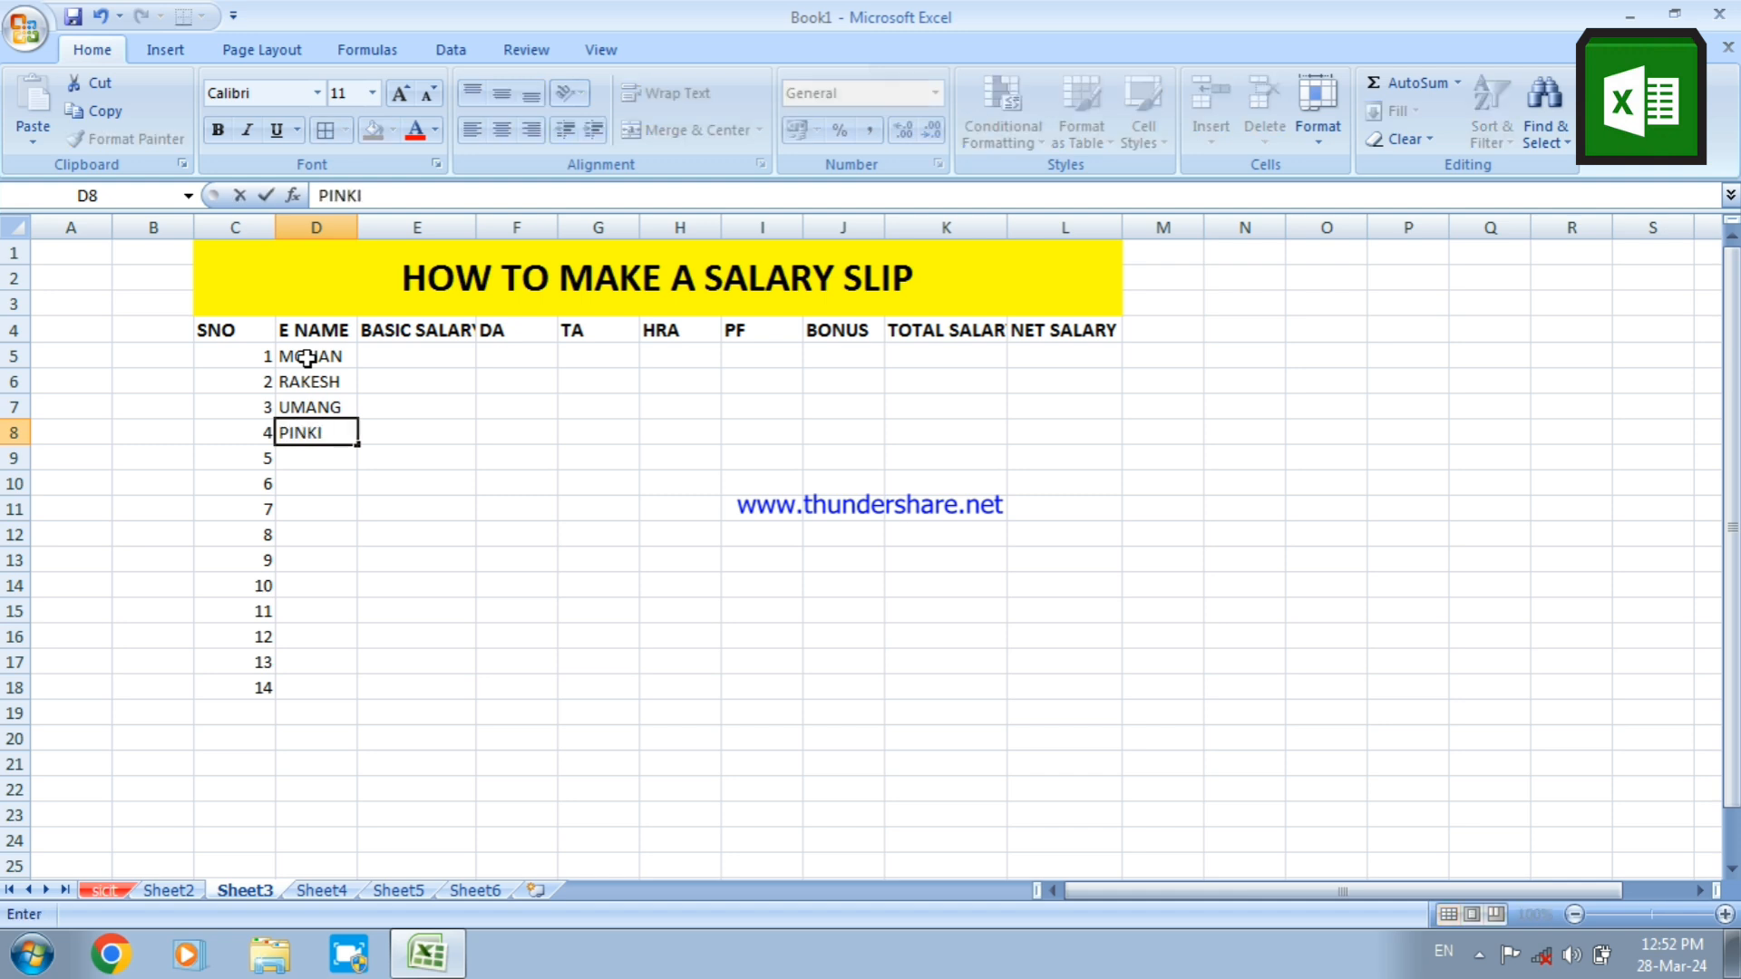
{"action": "key", "text": "Return"}
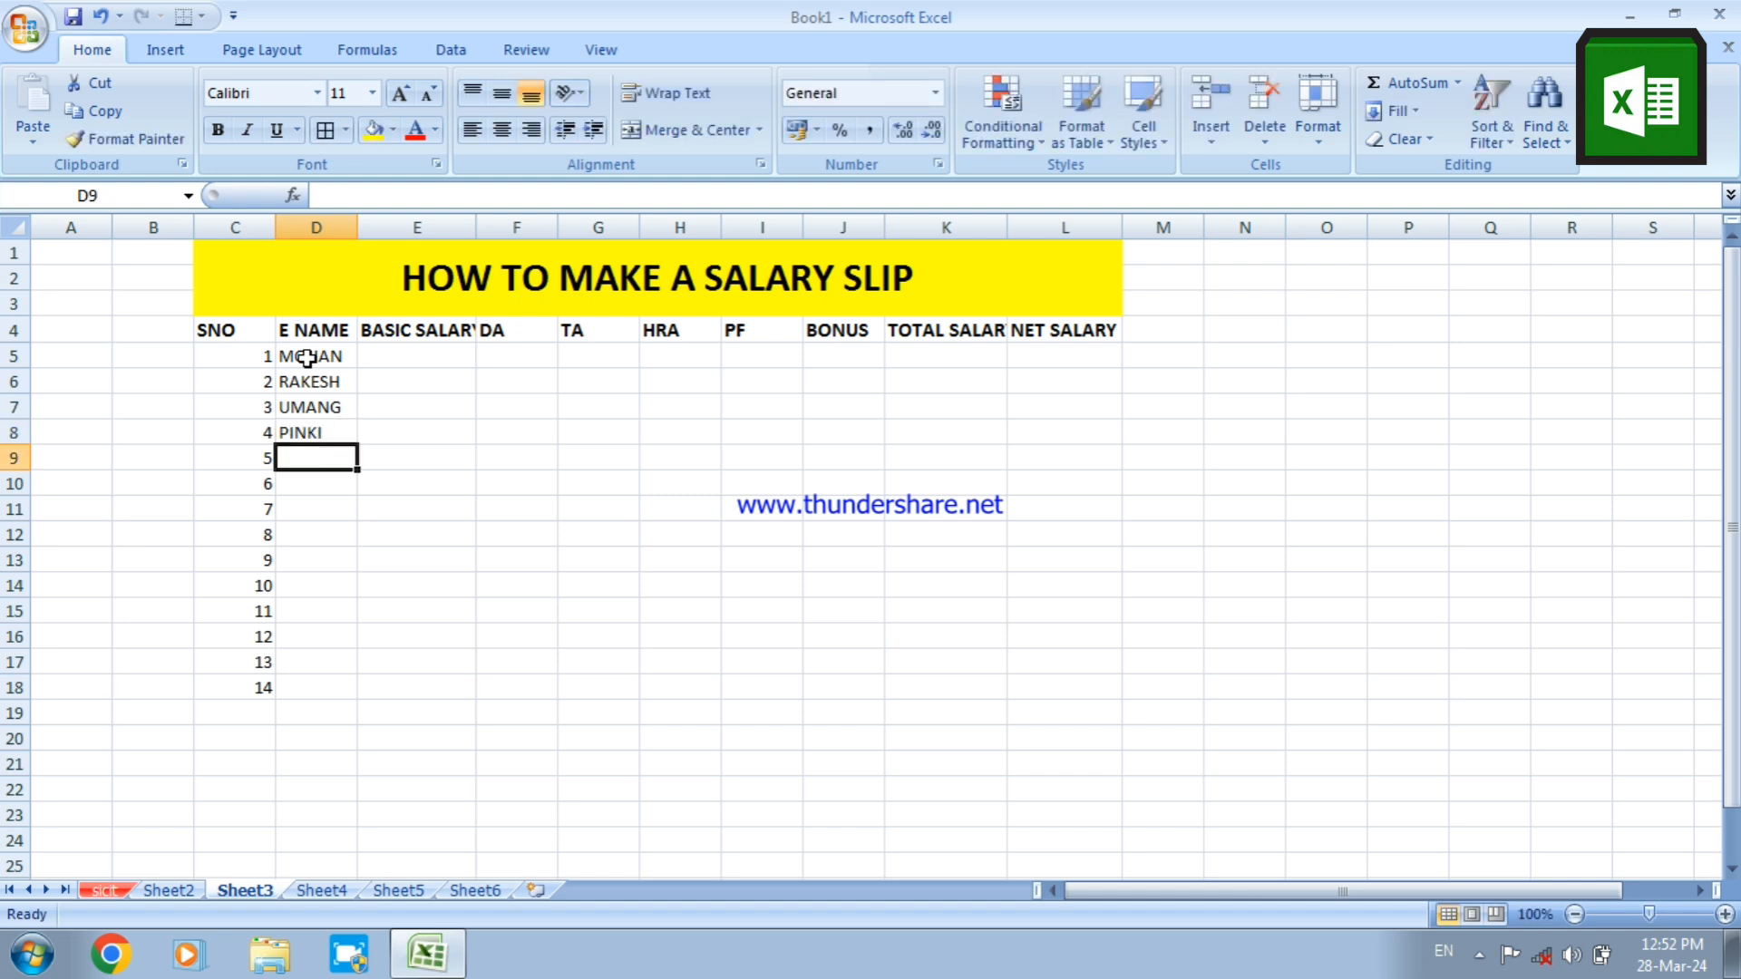
{"action": "type", "text": "RINKI"}
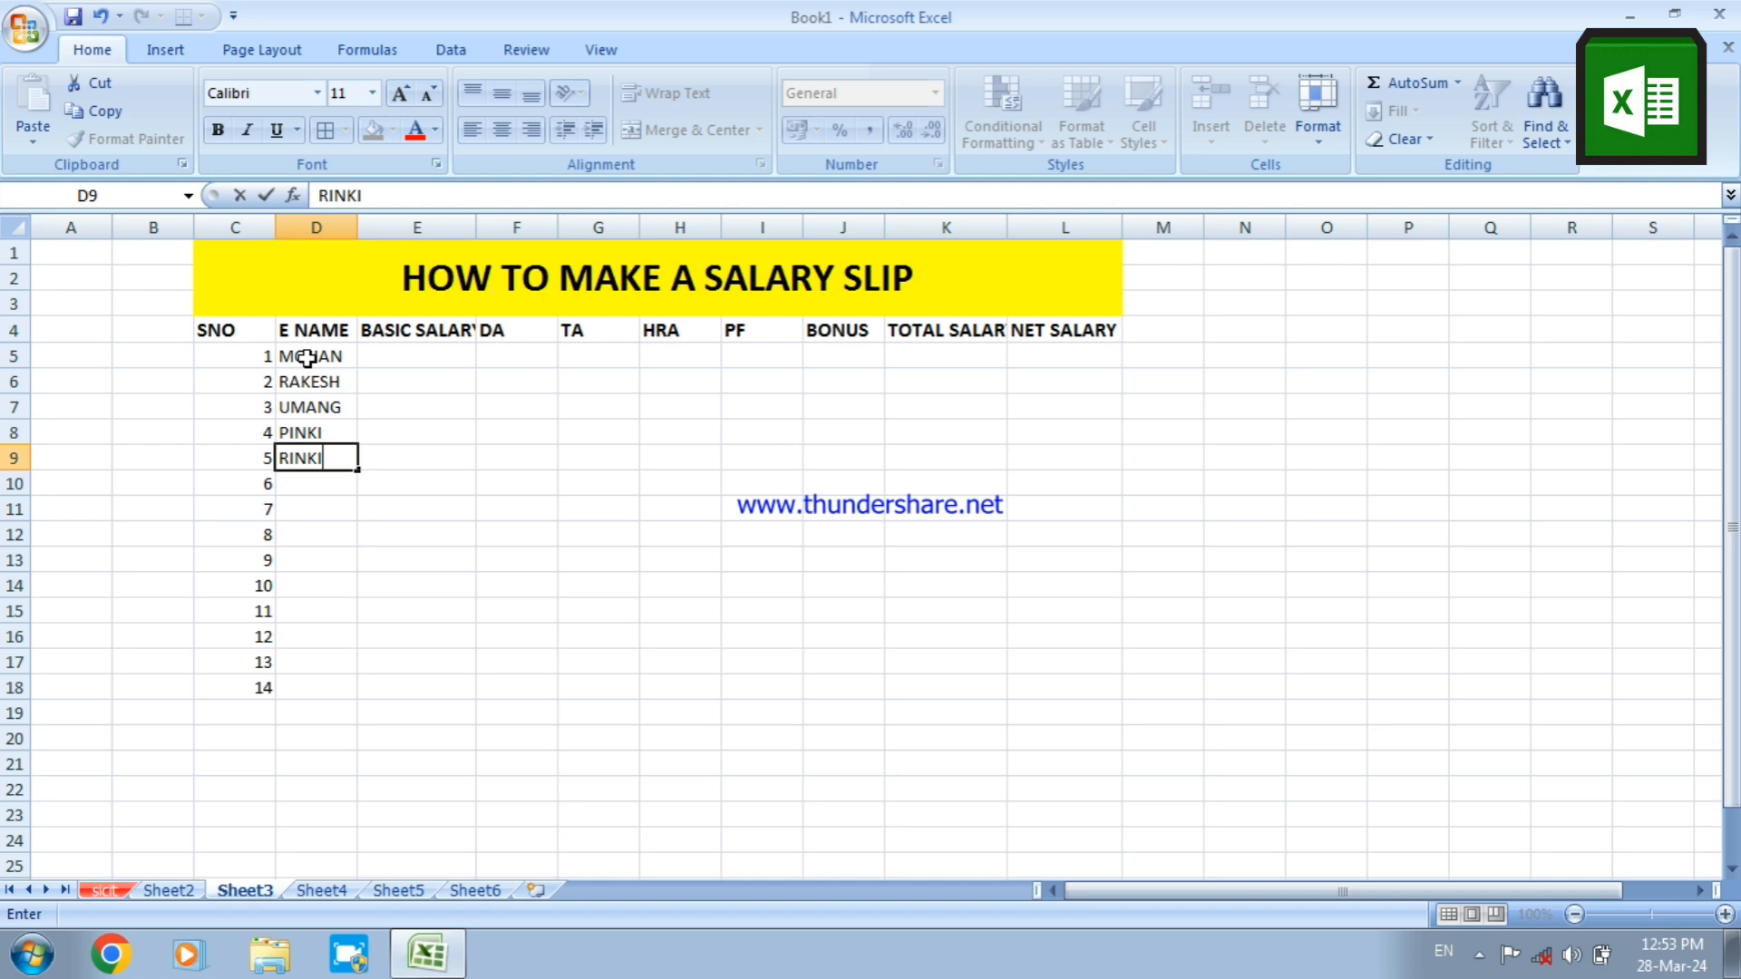
{"action": "key", "text": "Return"}
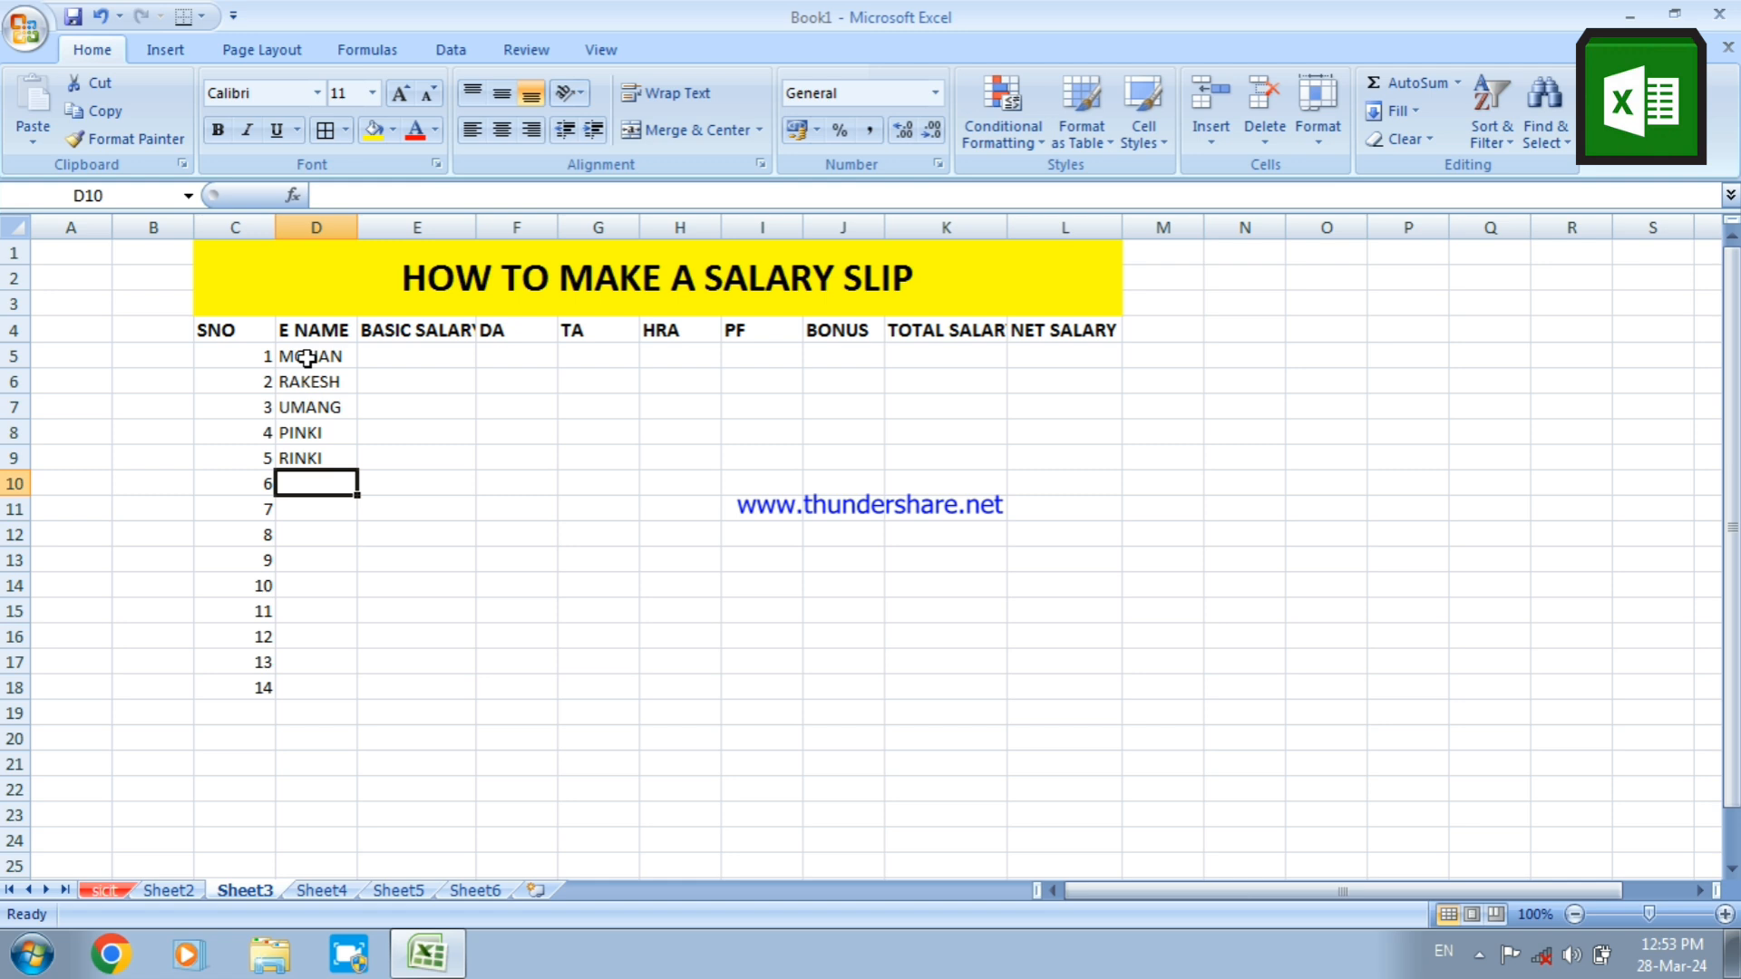
Enter three more employees' first names under E NAME in cells D10:D12
{"action": "type", "text": "REETU"}
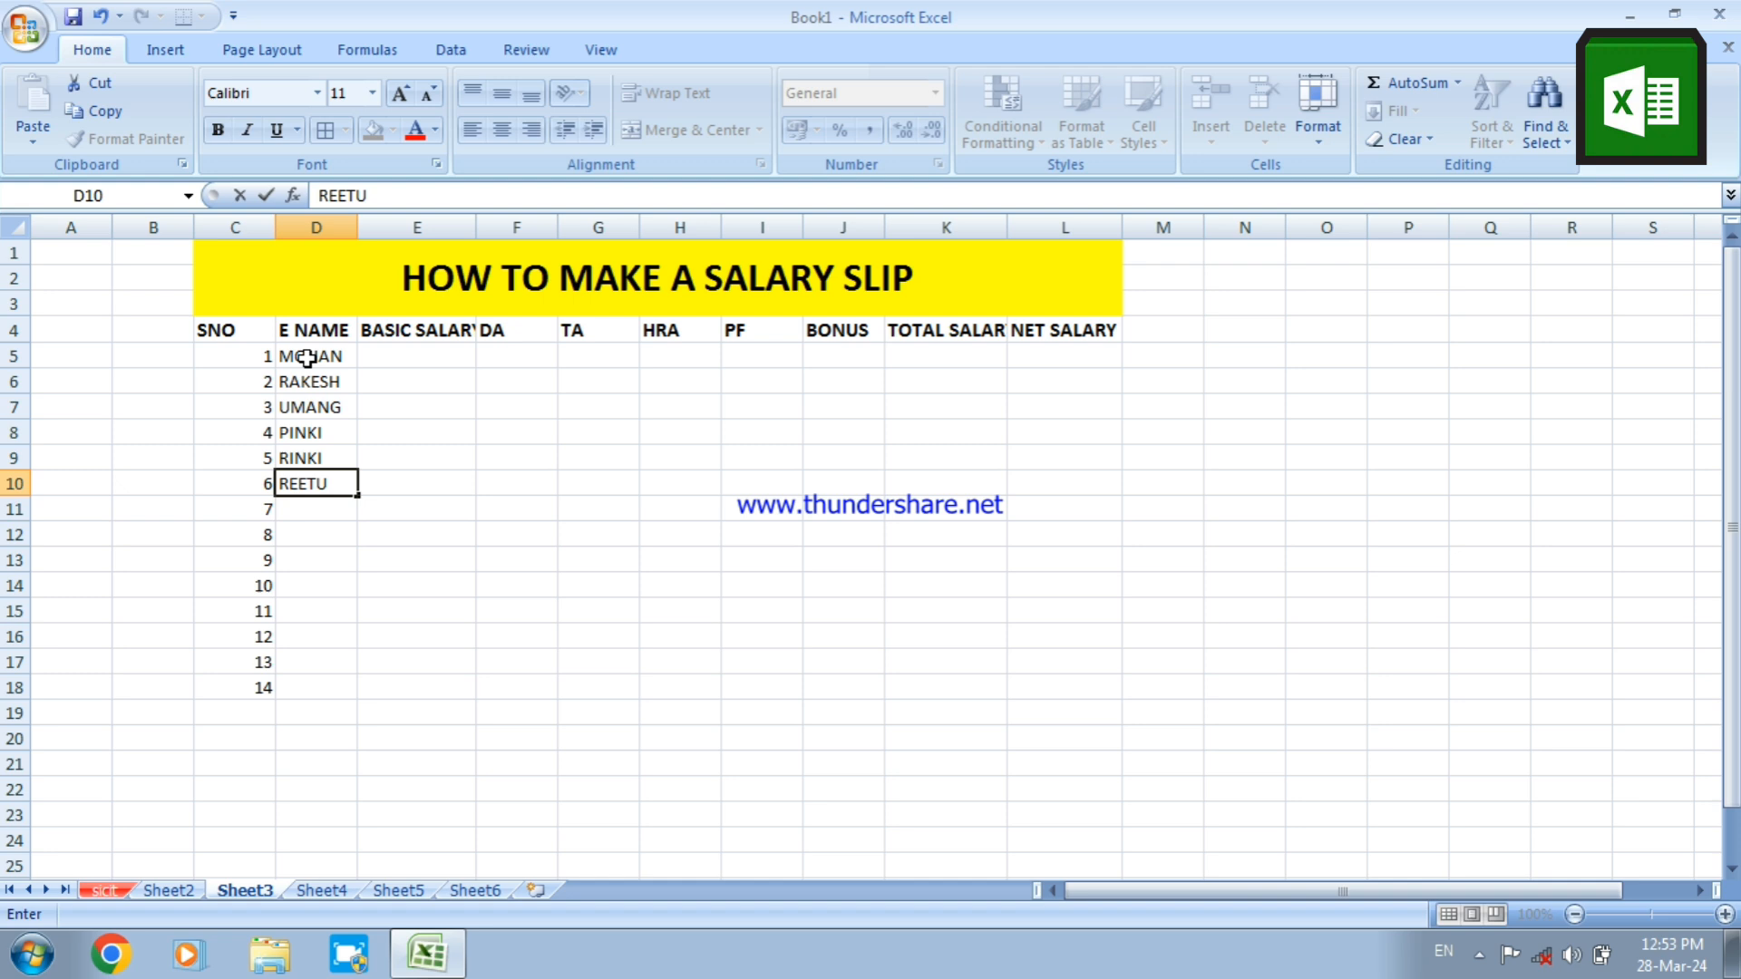
{"action": "key", "text": "Return"}
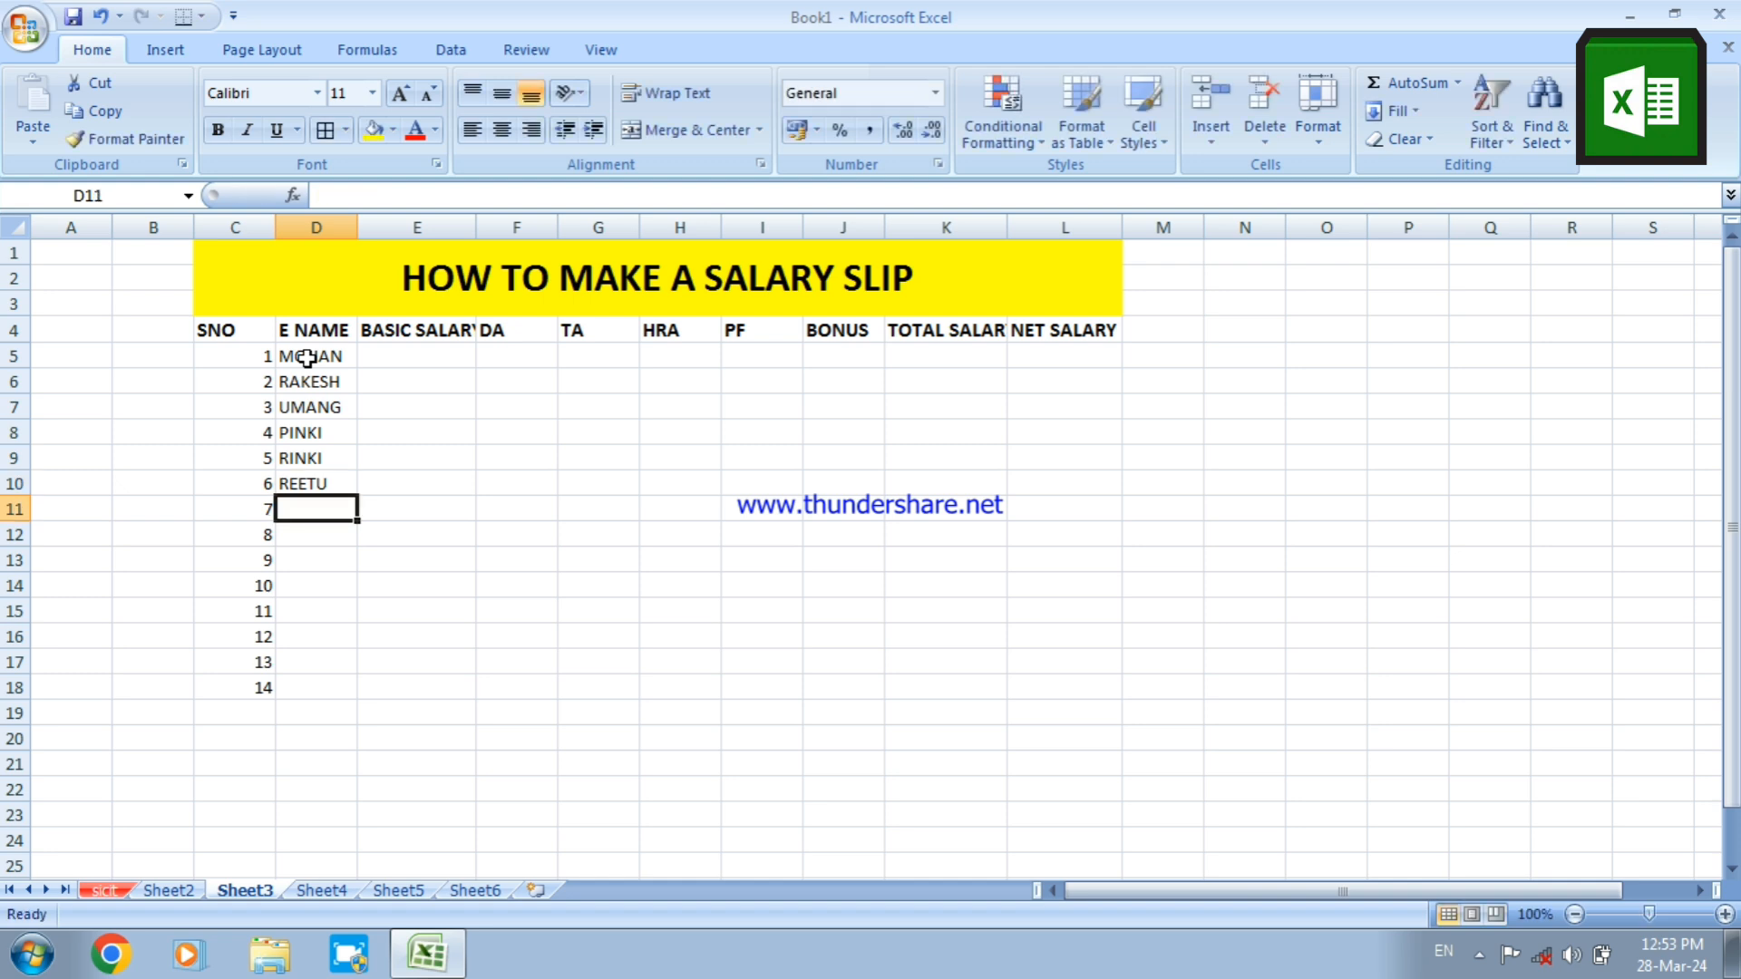
{"action": "type", "text": "MOH"}
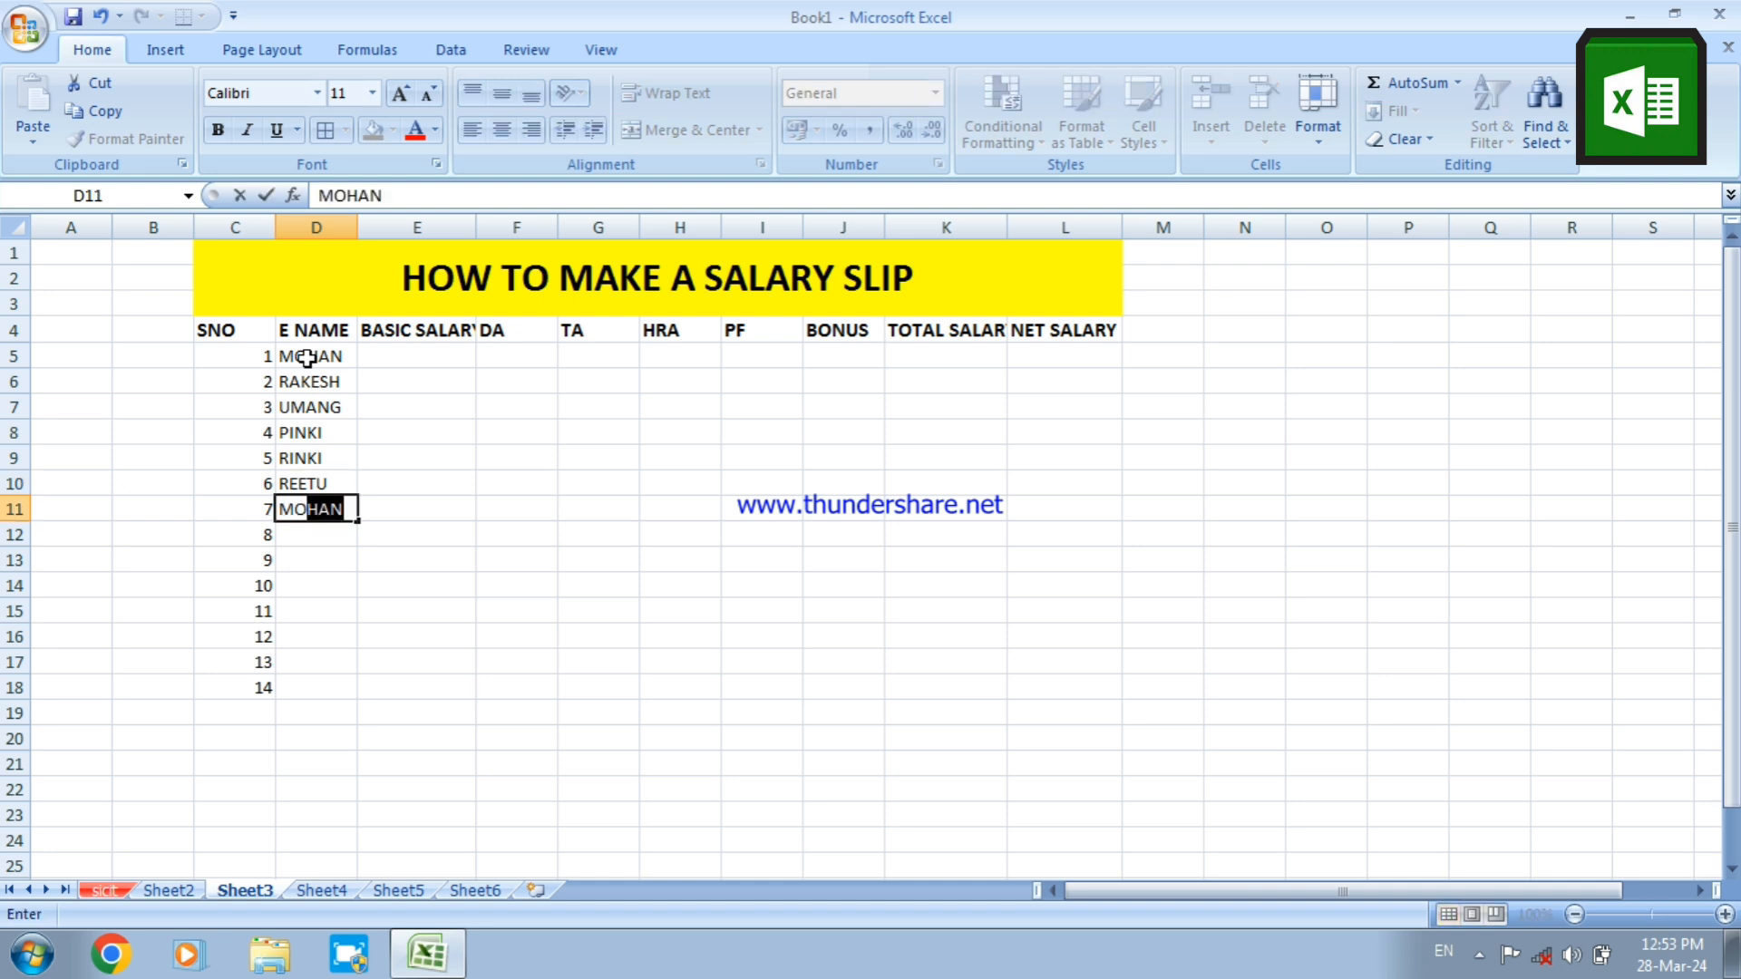
{"action": "type", "text": "INI"}
{"action": "key", "text": "Return"}
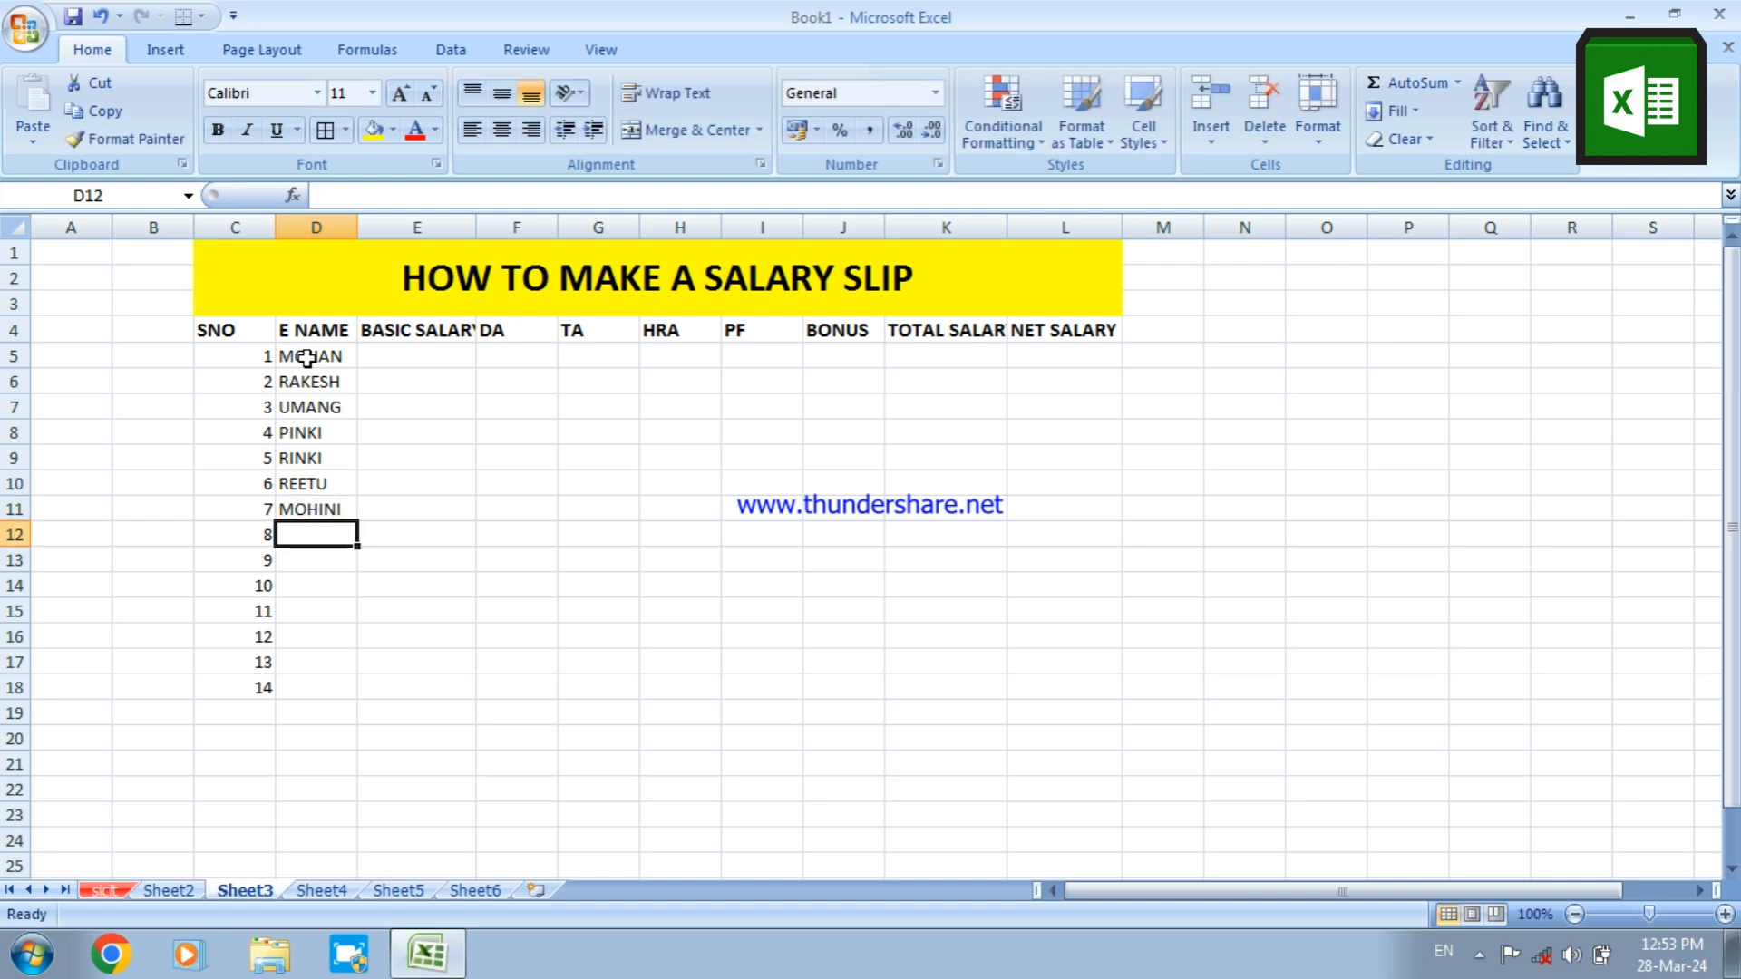
{"action": "type", "text": "MAHI"}
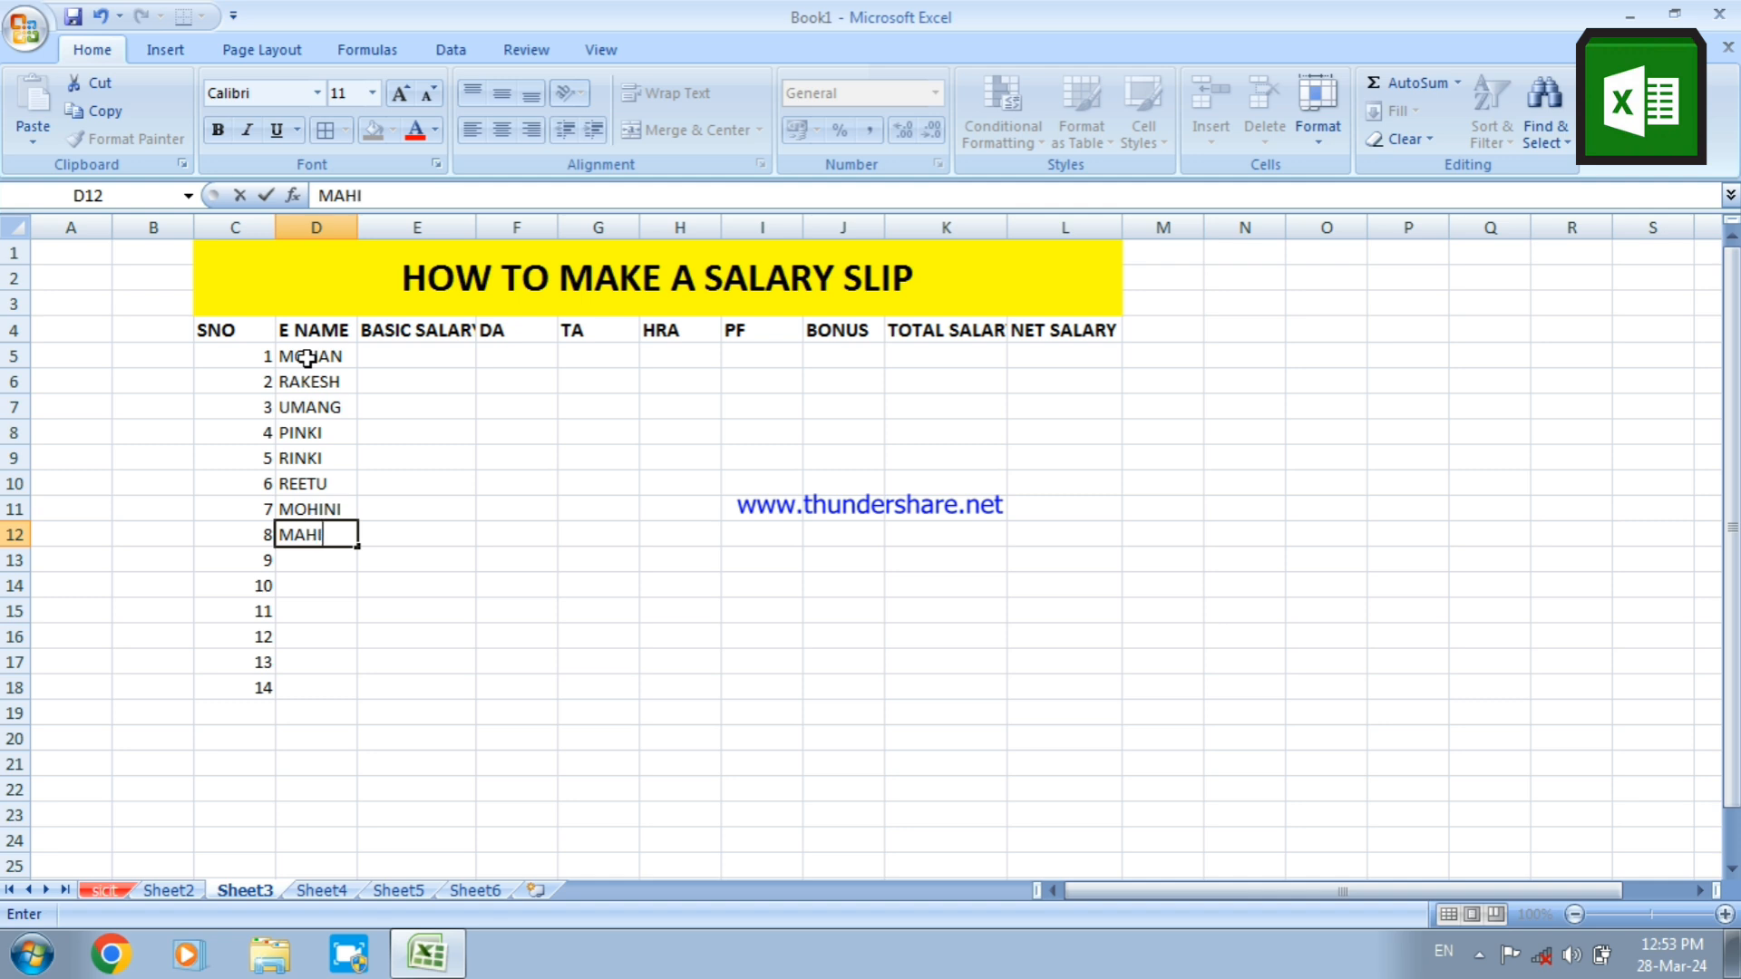
{"action": "key", "text": "Return"}
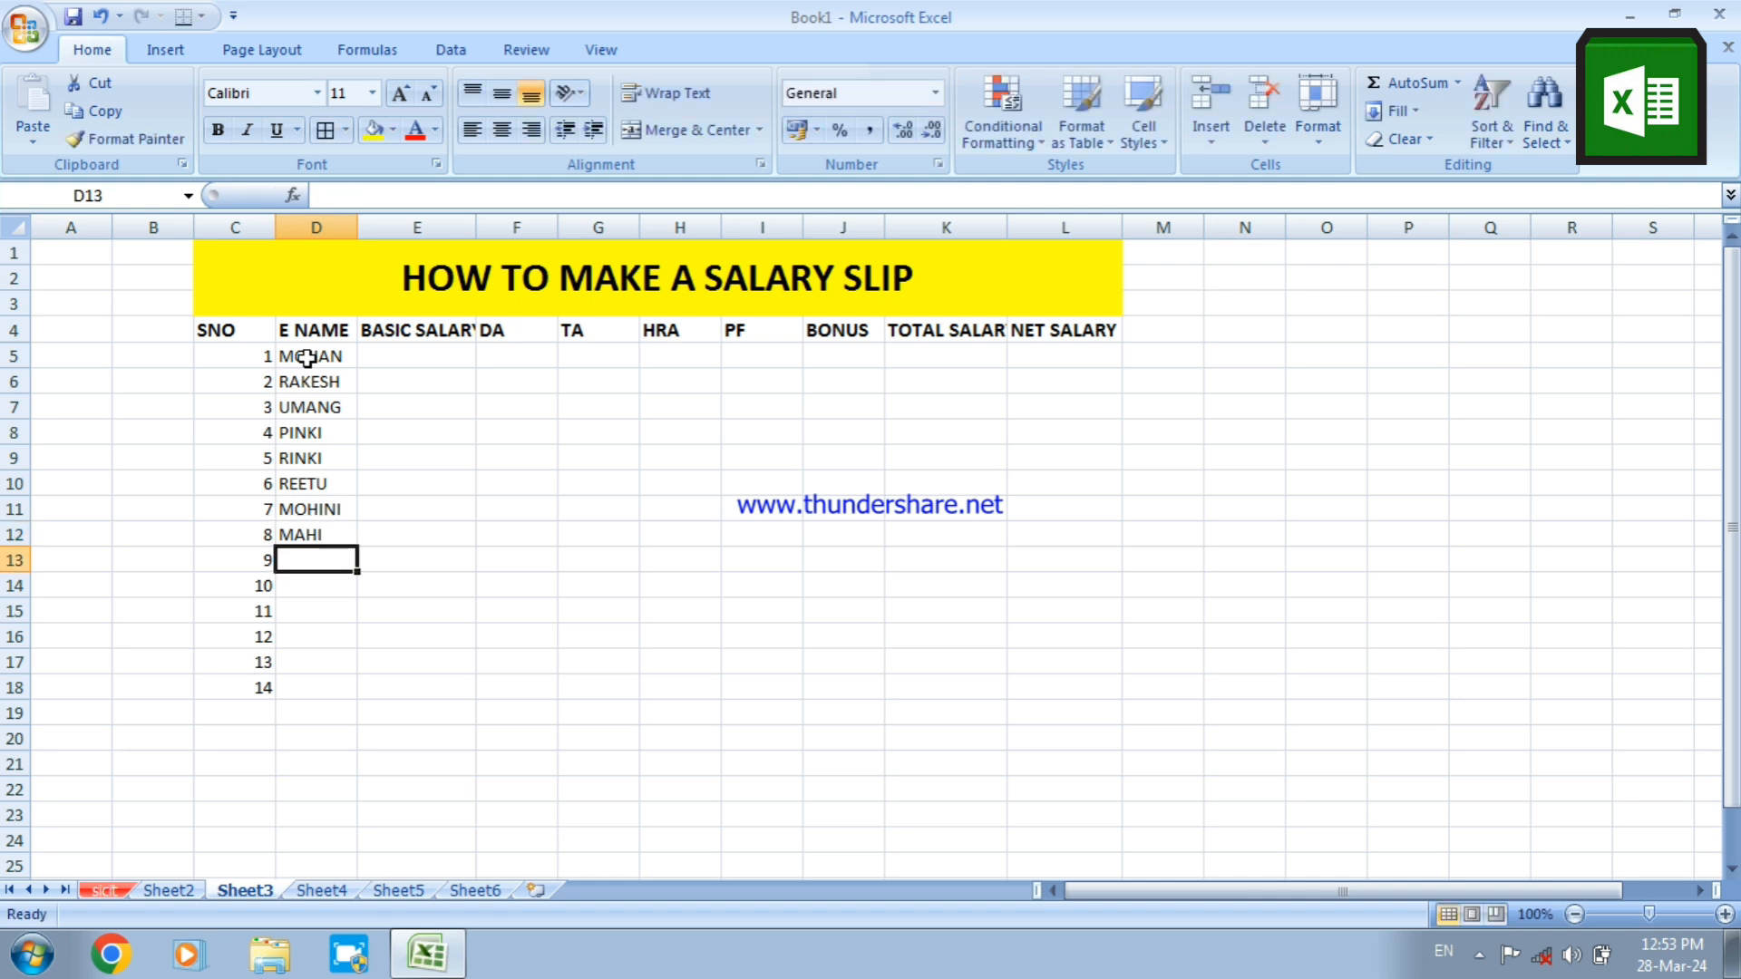
Enter the ninth and tenth employees' first names in cells D13 and D14
{"action": "type", "text": "PAN"}
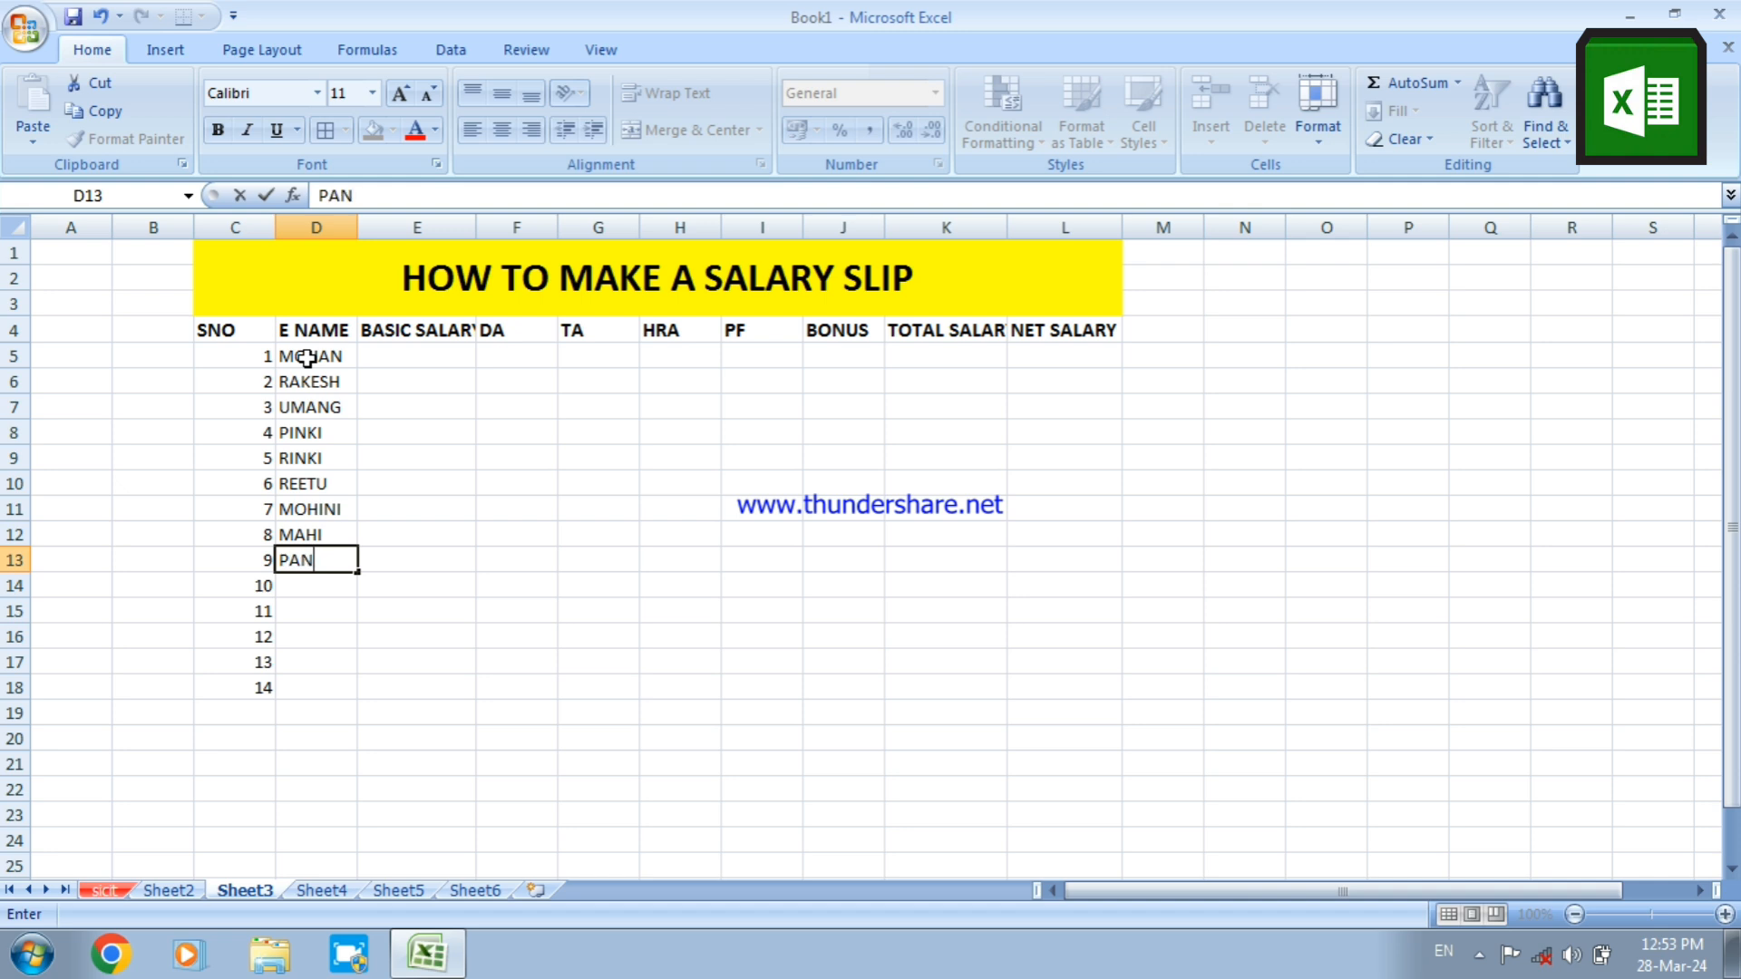
{"action": "type", "text": "KAJ"}
{"action": "key", "text": "Return"}
{"action": "type", "text": "UM"}
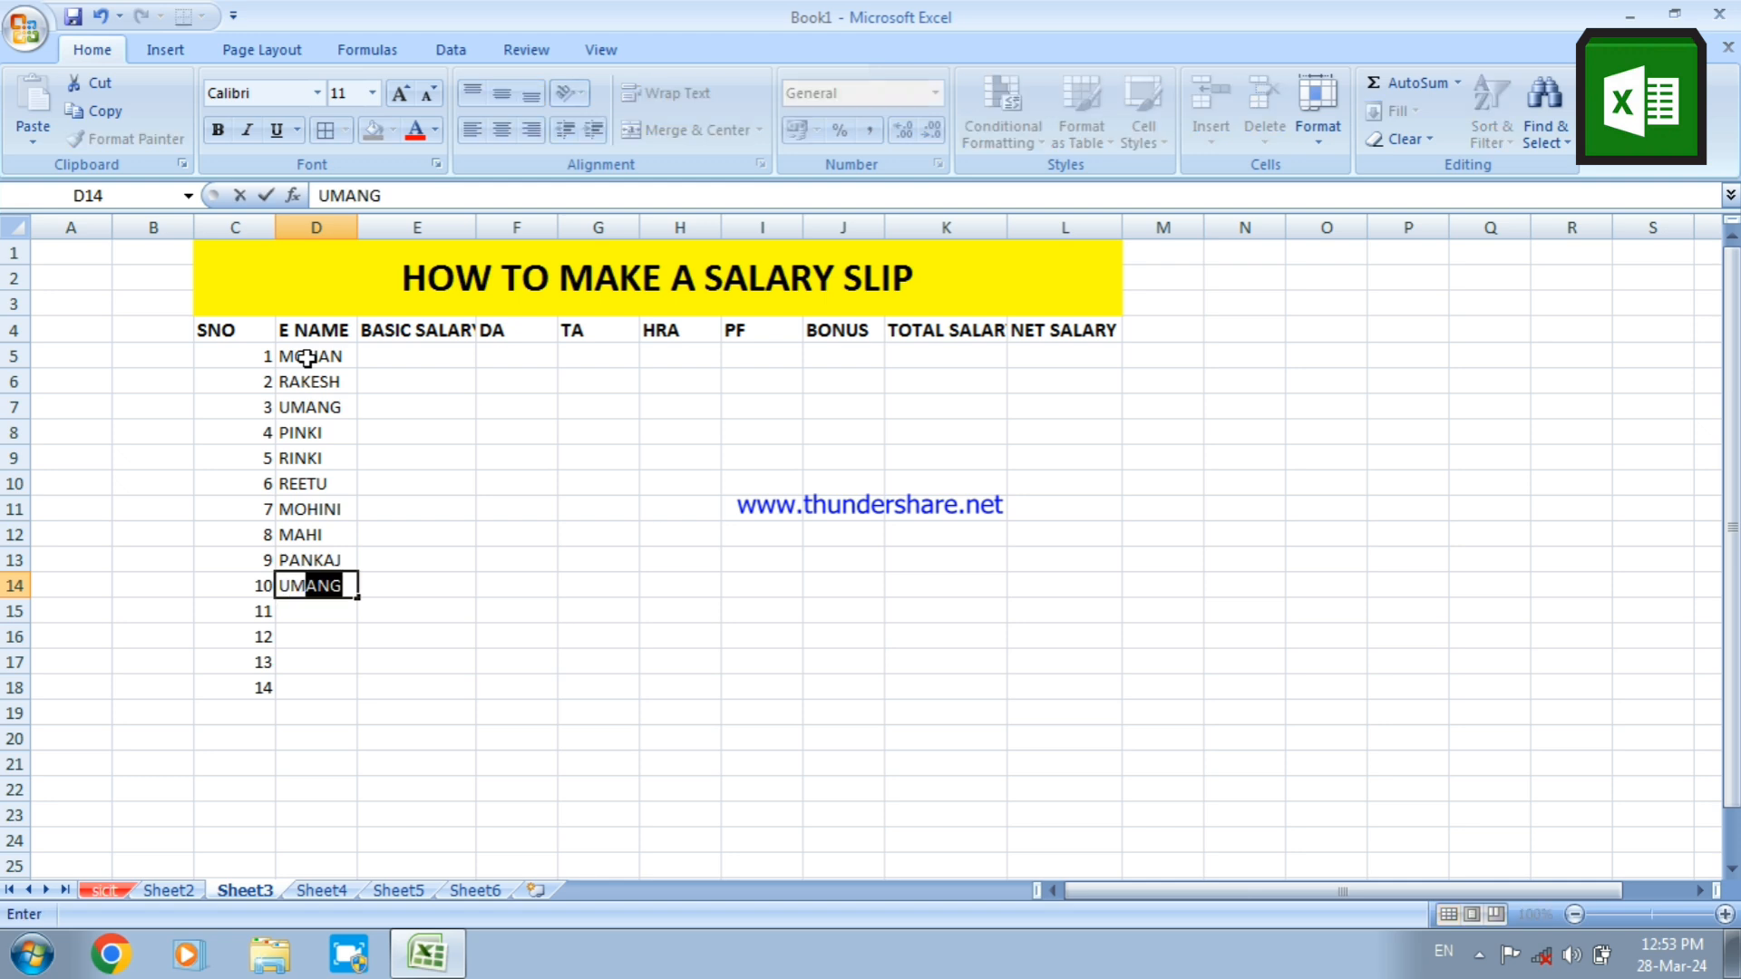
{"action": "type", "text": "ANATH"}
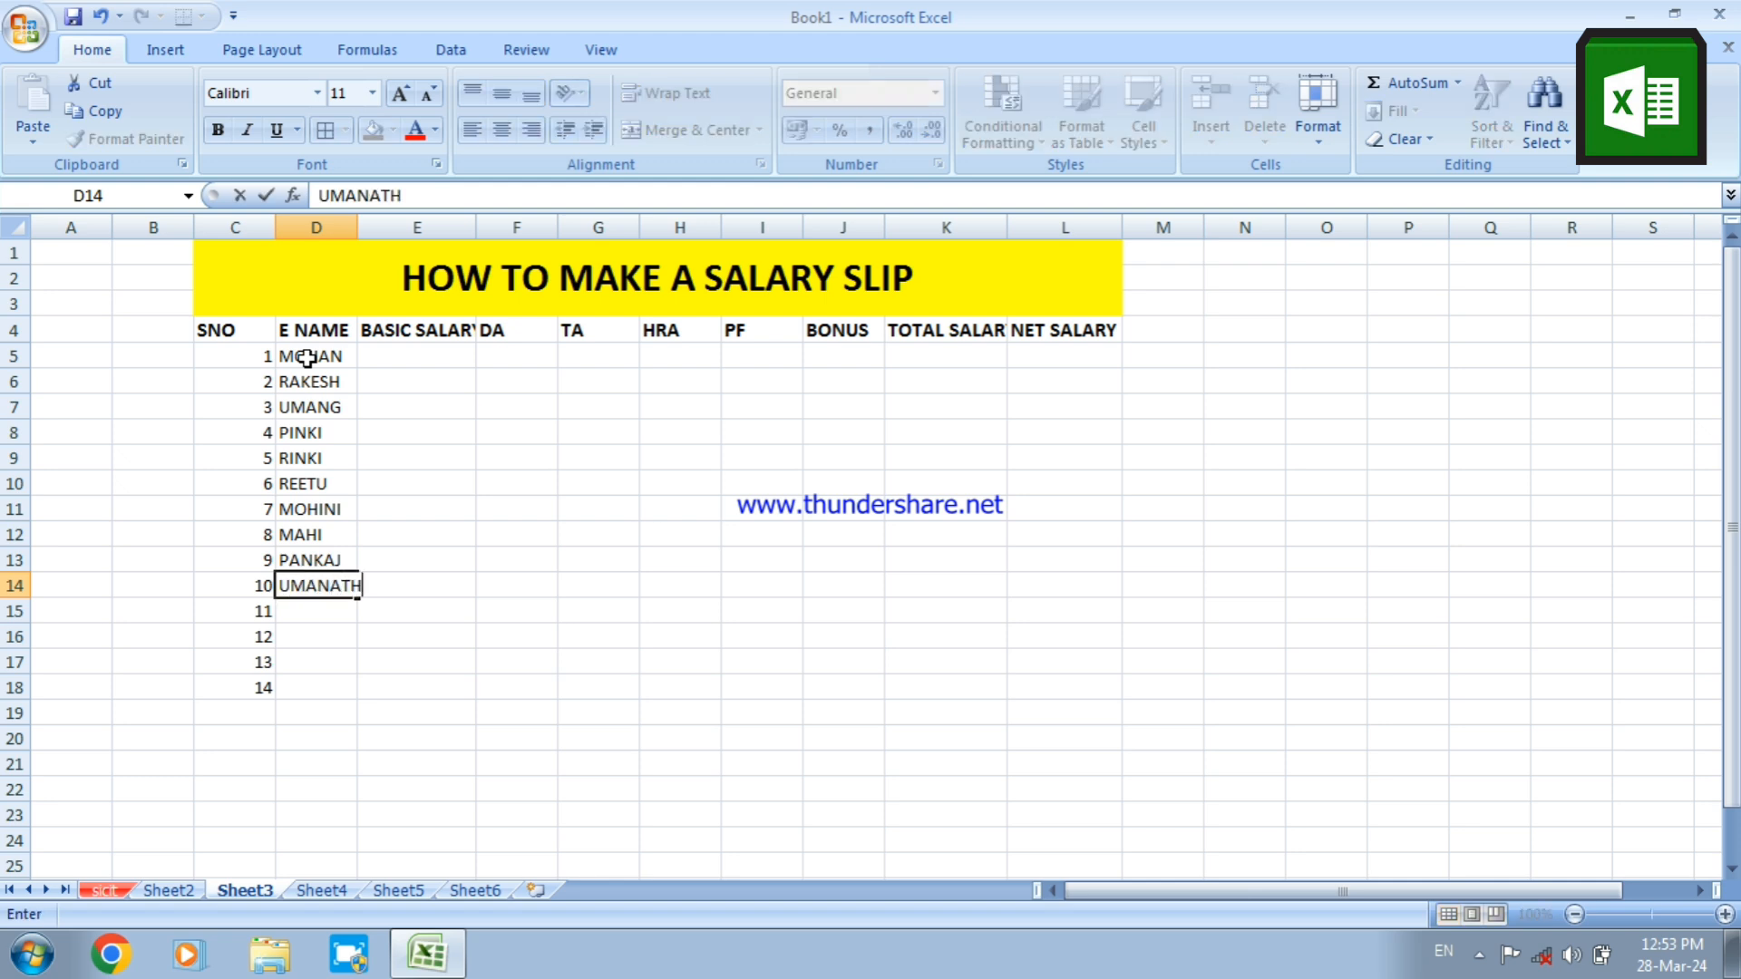
{"action": "key", "text": "Return"}
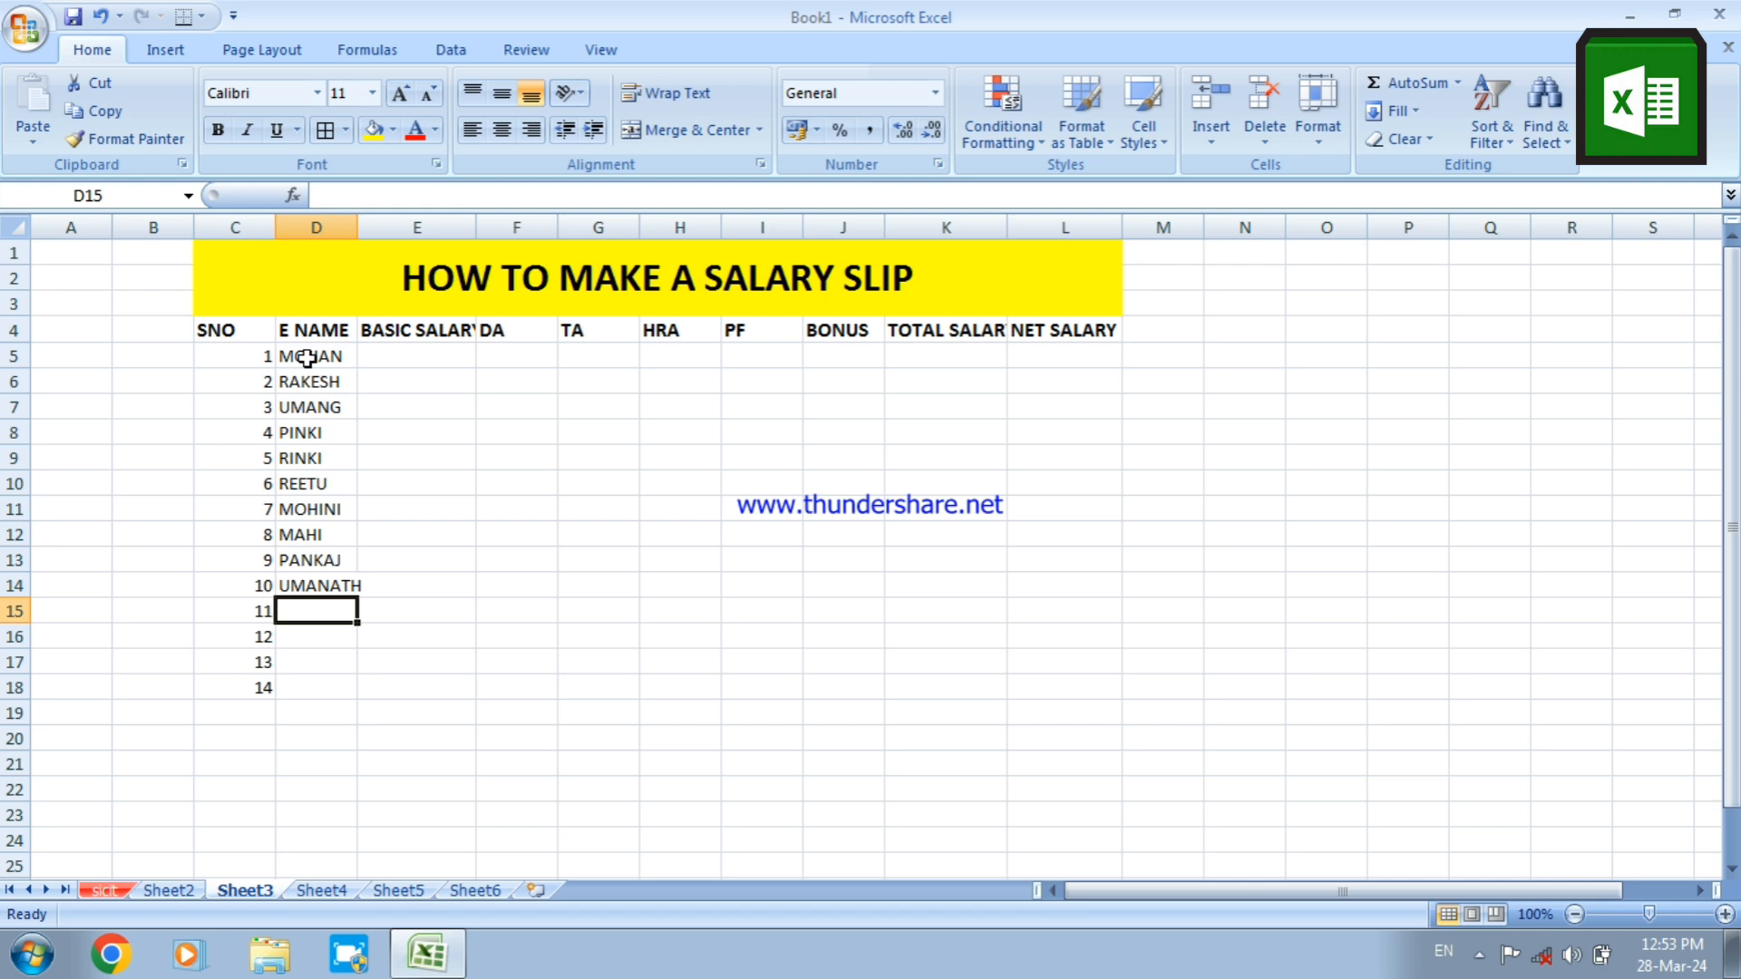
Enter the eleventh and twelfth employees' first names in cells D15 and D16
{"action": "type", "text": "DIN"}
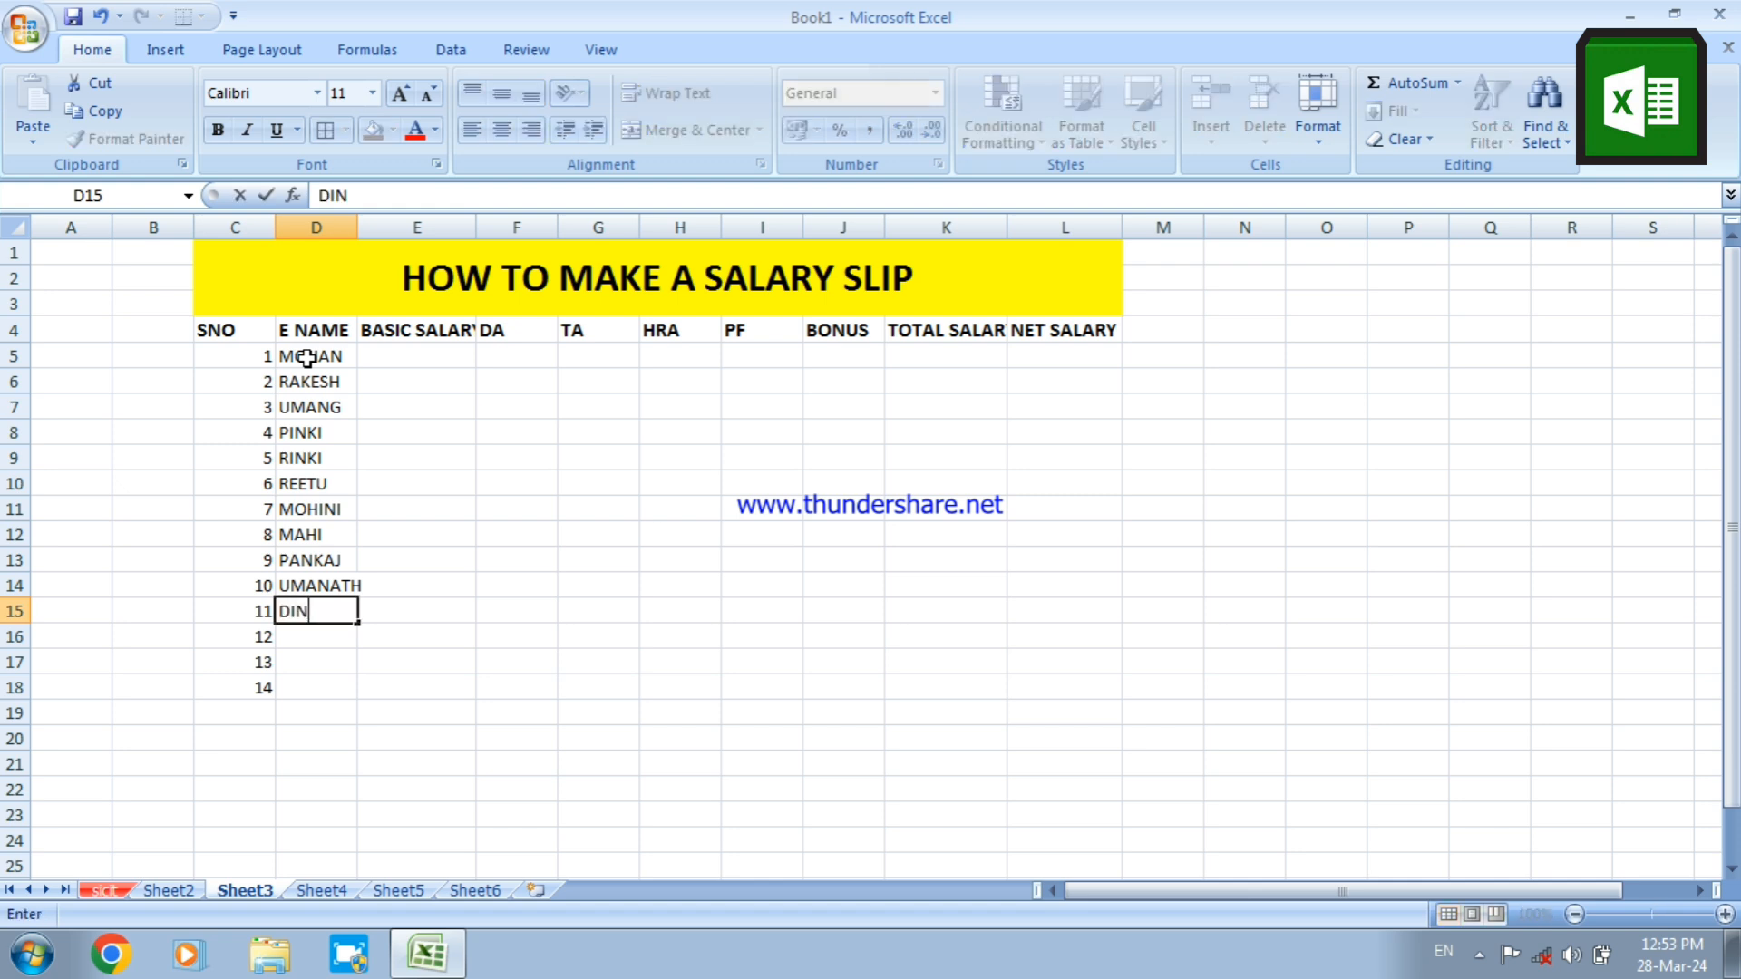
{"action": "type", "text": "ESH"}
{"action": "key", "text": "Return"}
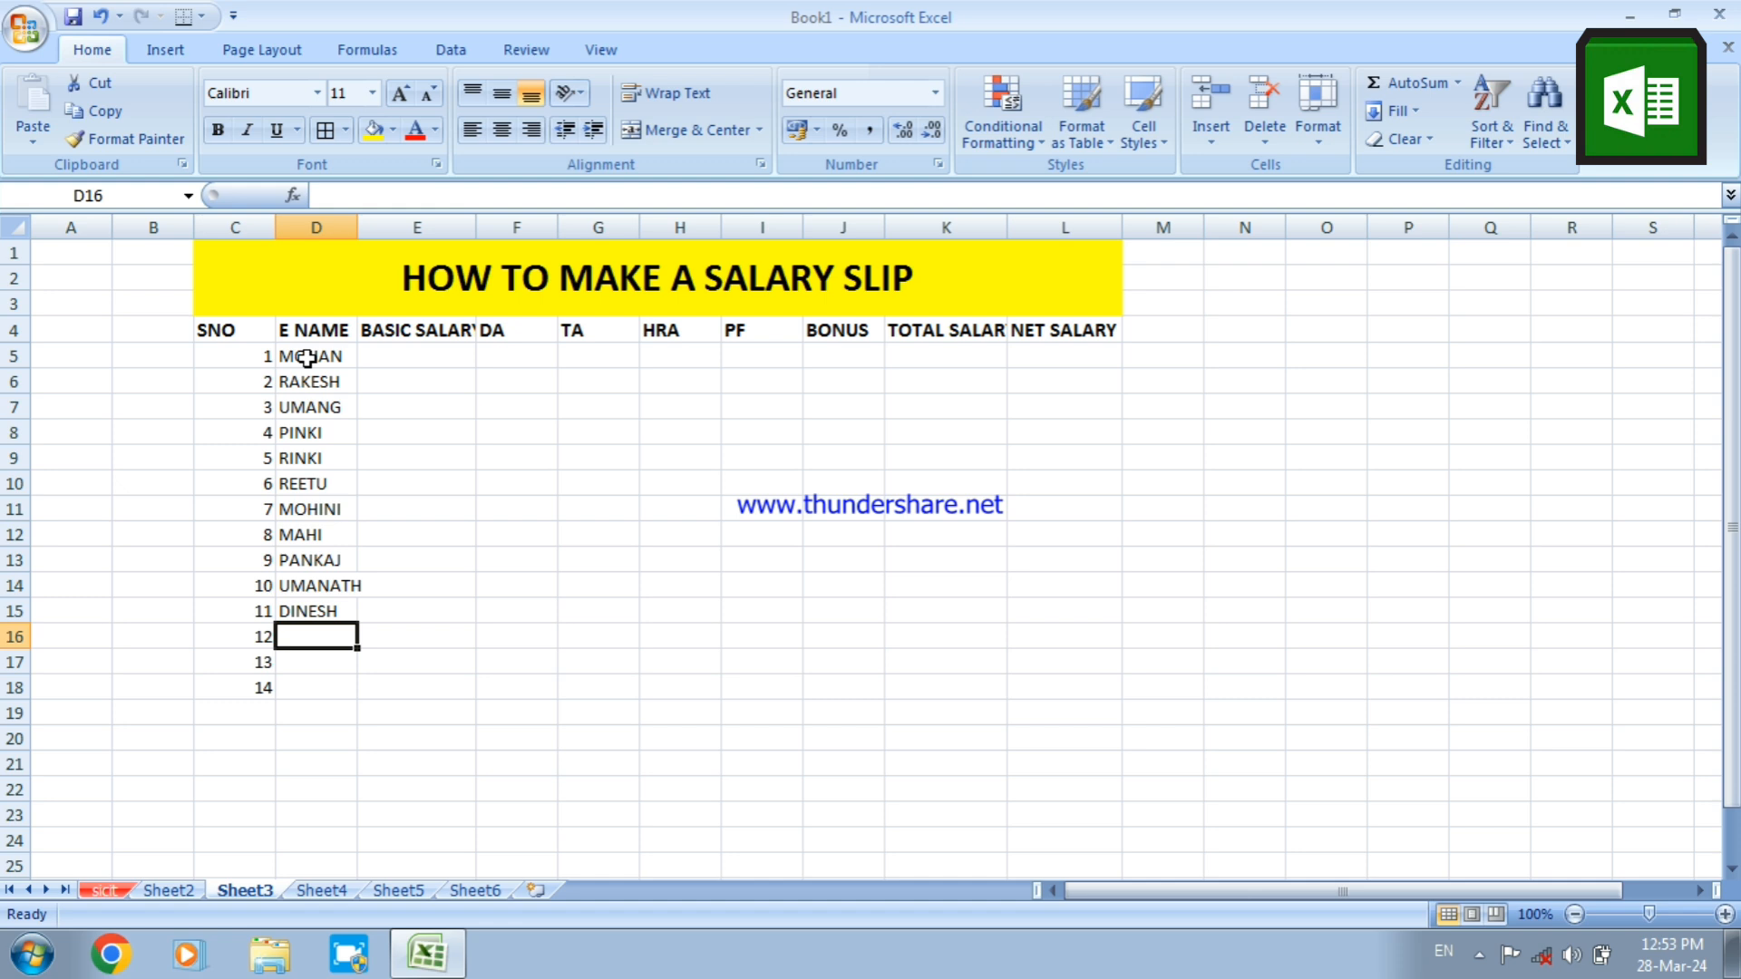
{"action": "type", "text": "RITE"}
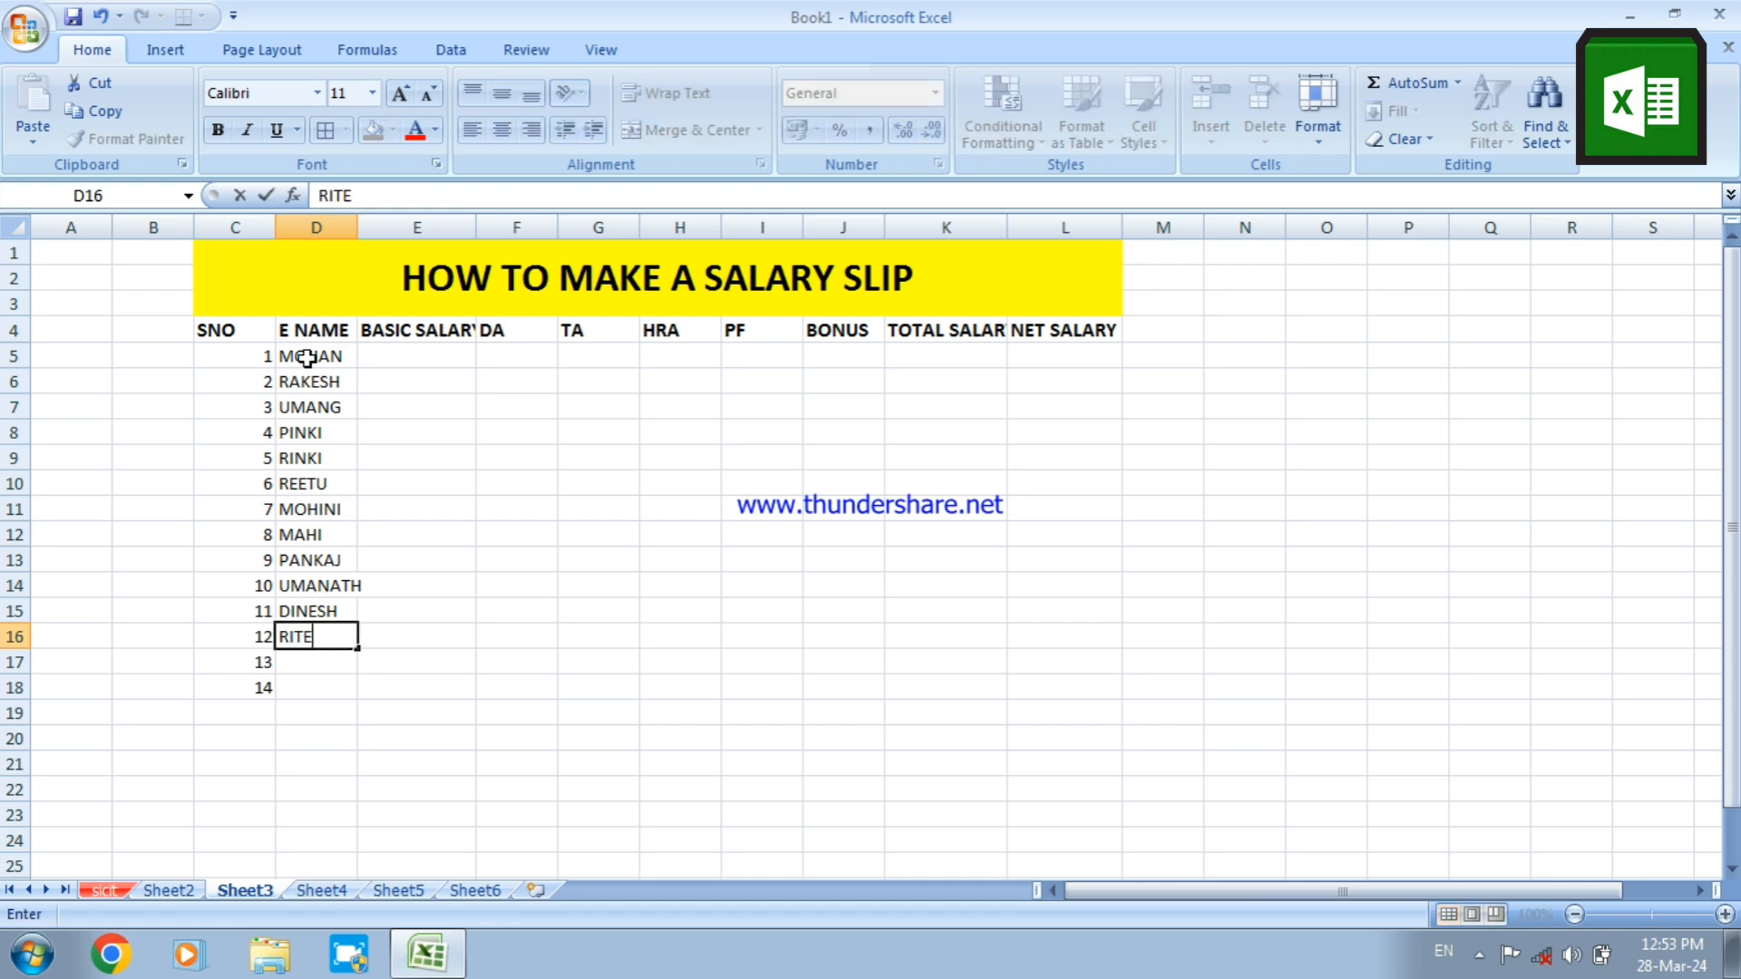
{"action": "type", "text": "SH"}
{"action": "key", "text": "Return"}
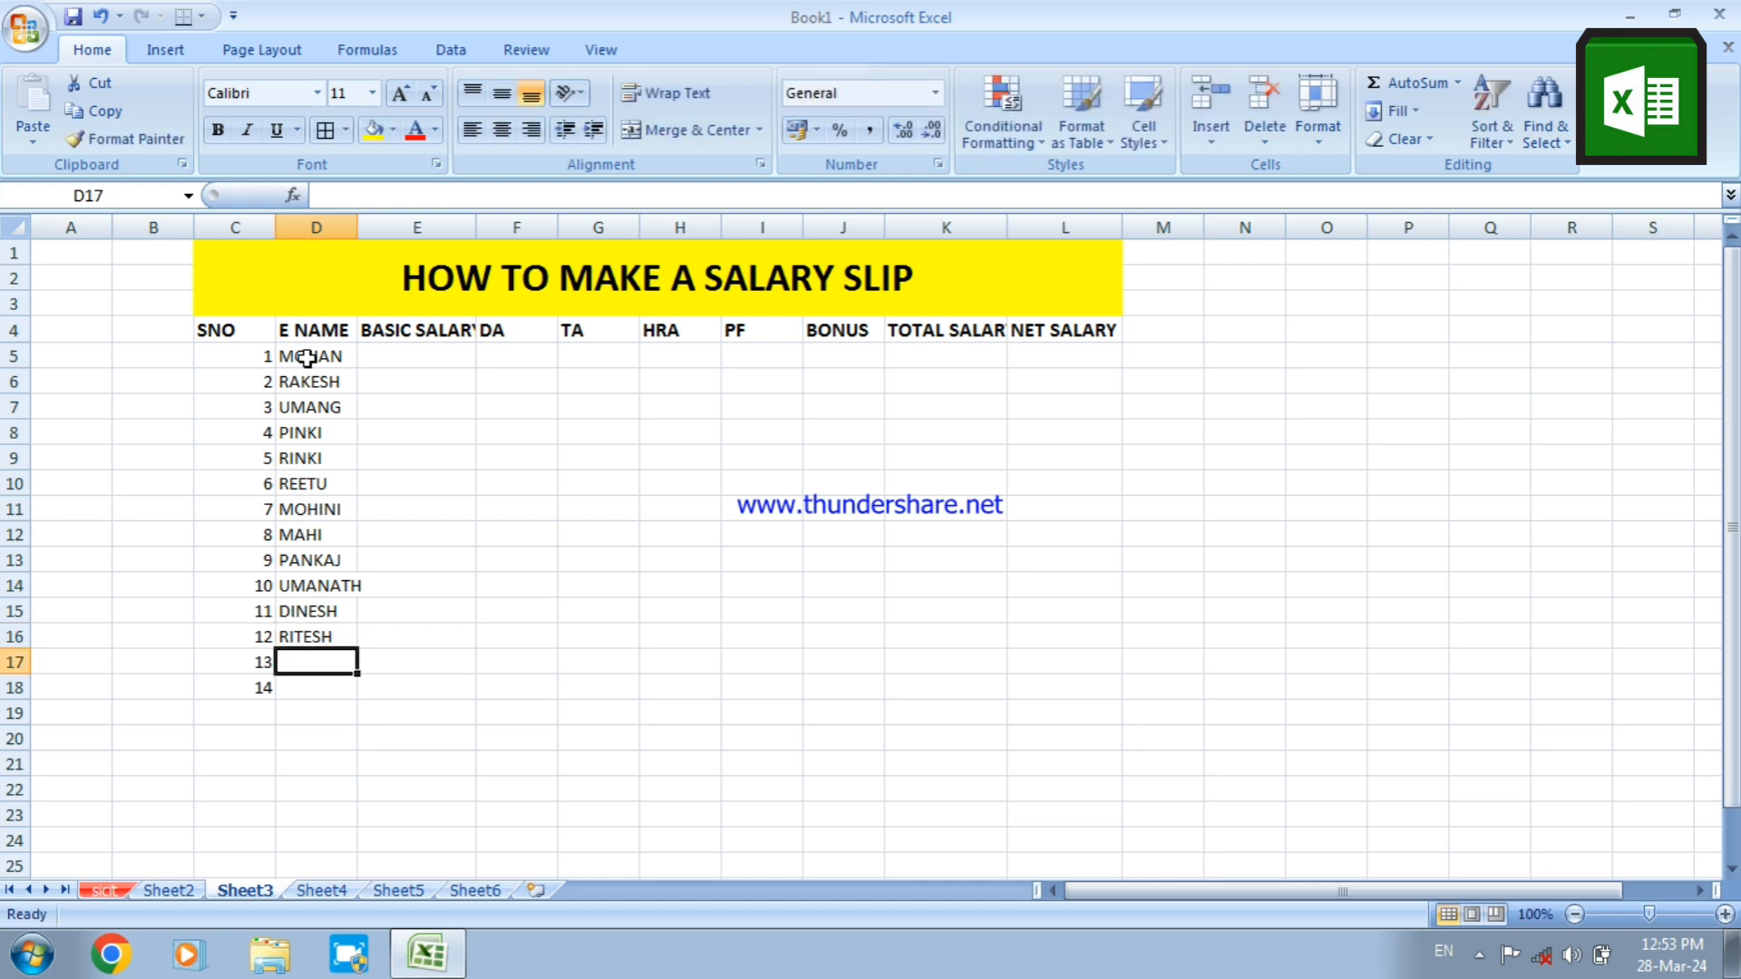
Enter the last two employees' names in D17 and D18, fitting column D's width to the longest name
{"action": "type", "text": "O"}
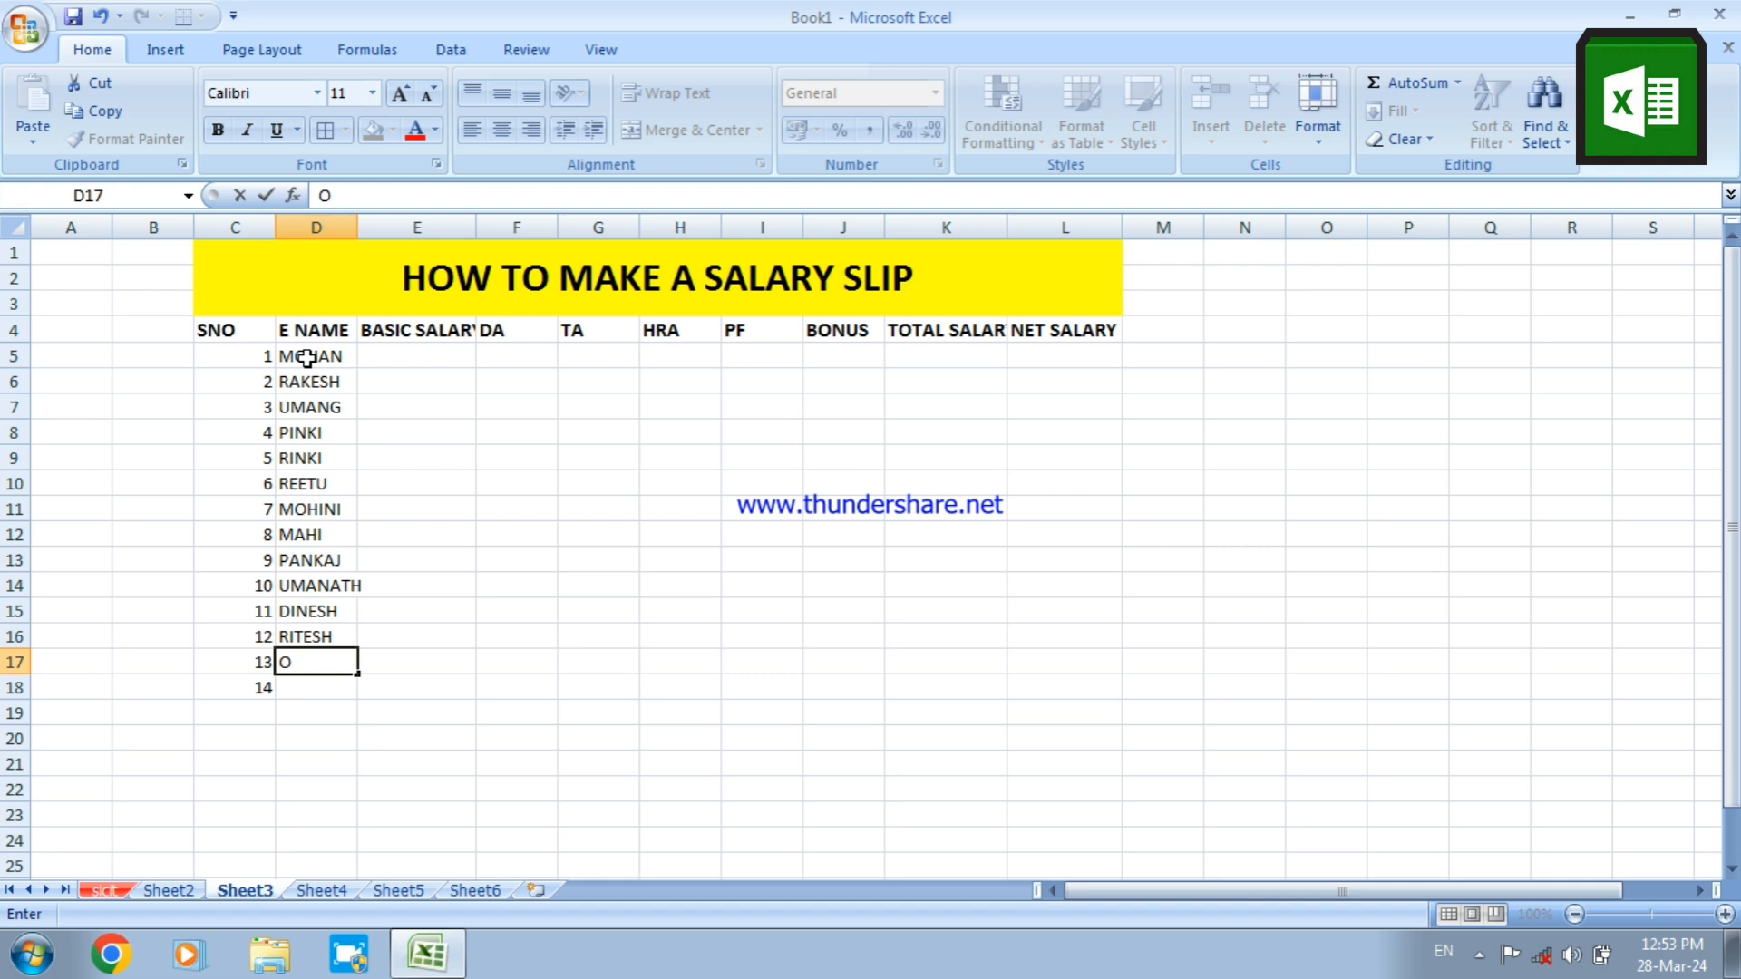
{"action": "type", "text": "M PRAKASH"}
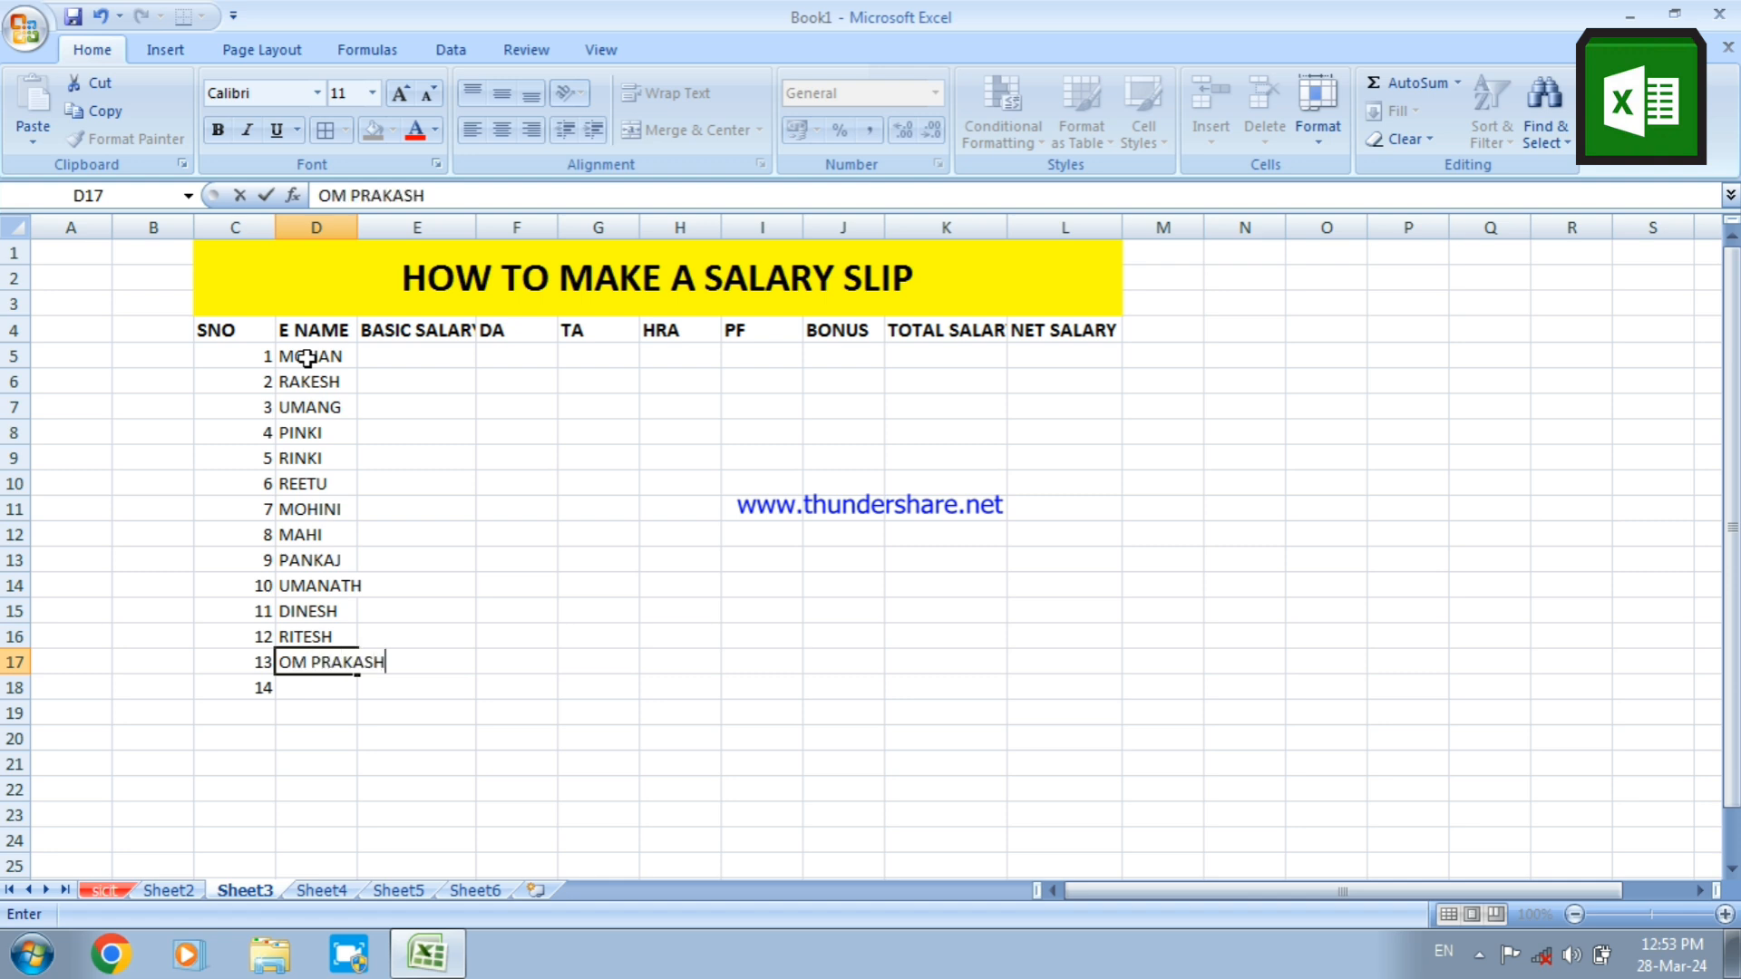
{"action": "double_click", "coordinate": [357, 227]}
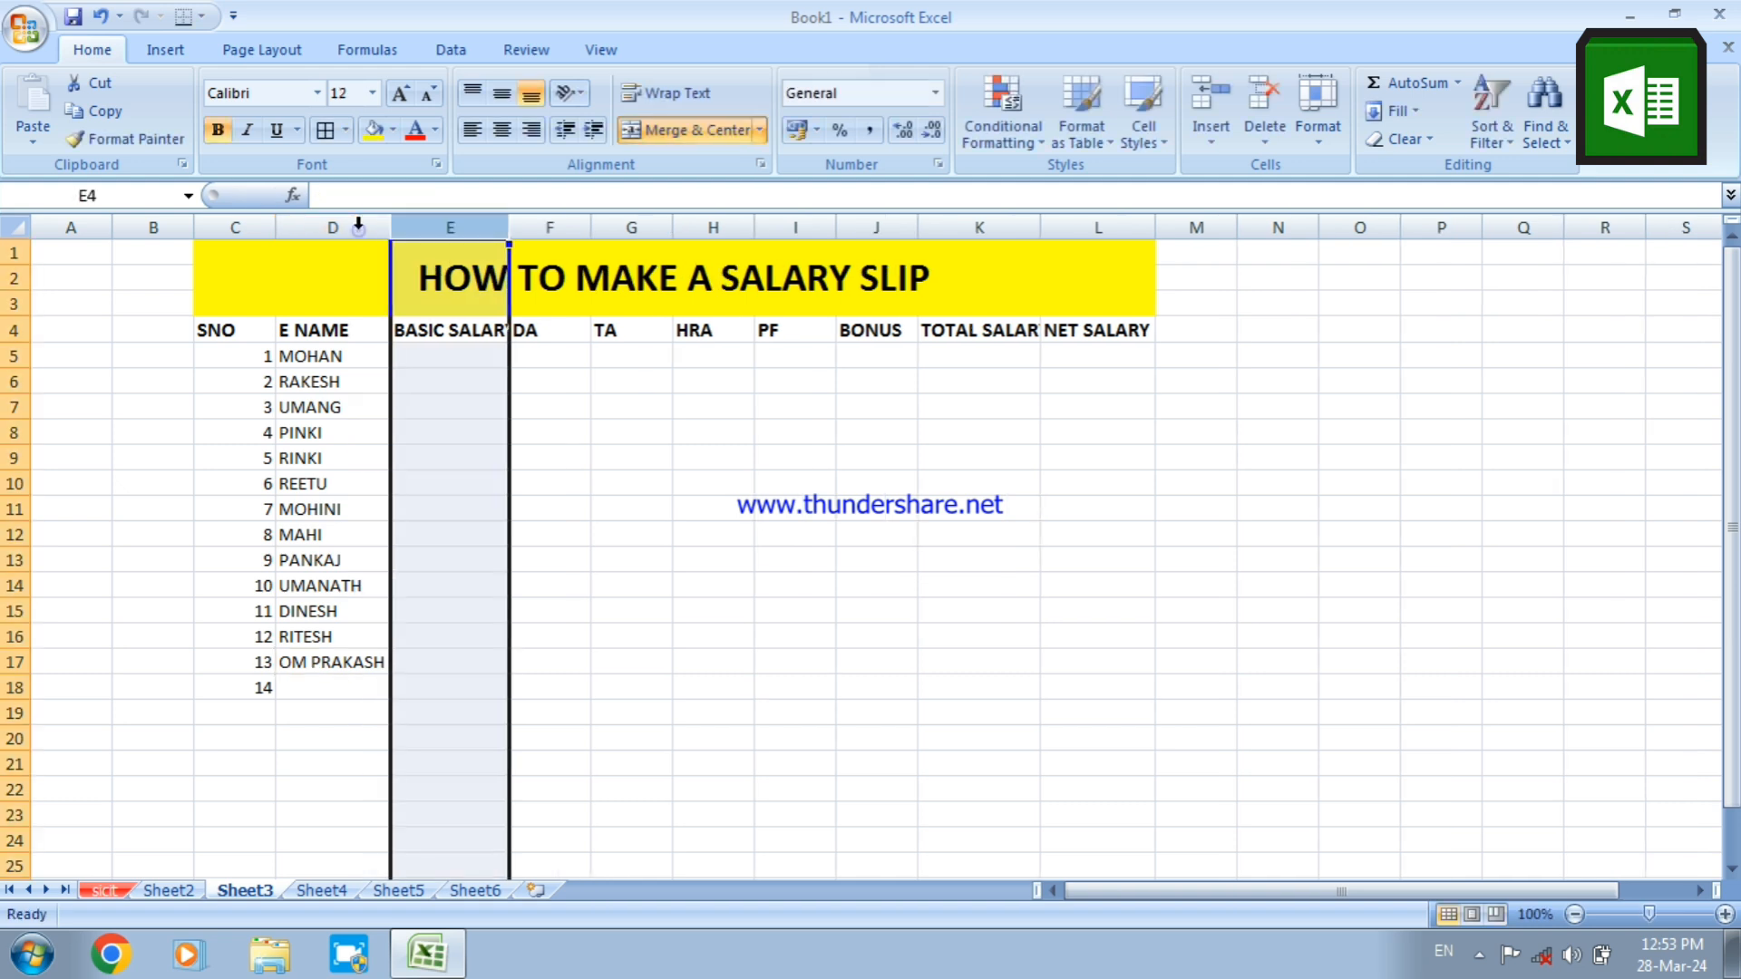
{"action": "left_click", "coordinate": [291, 687]}
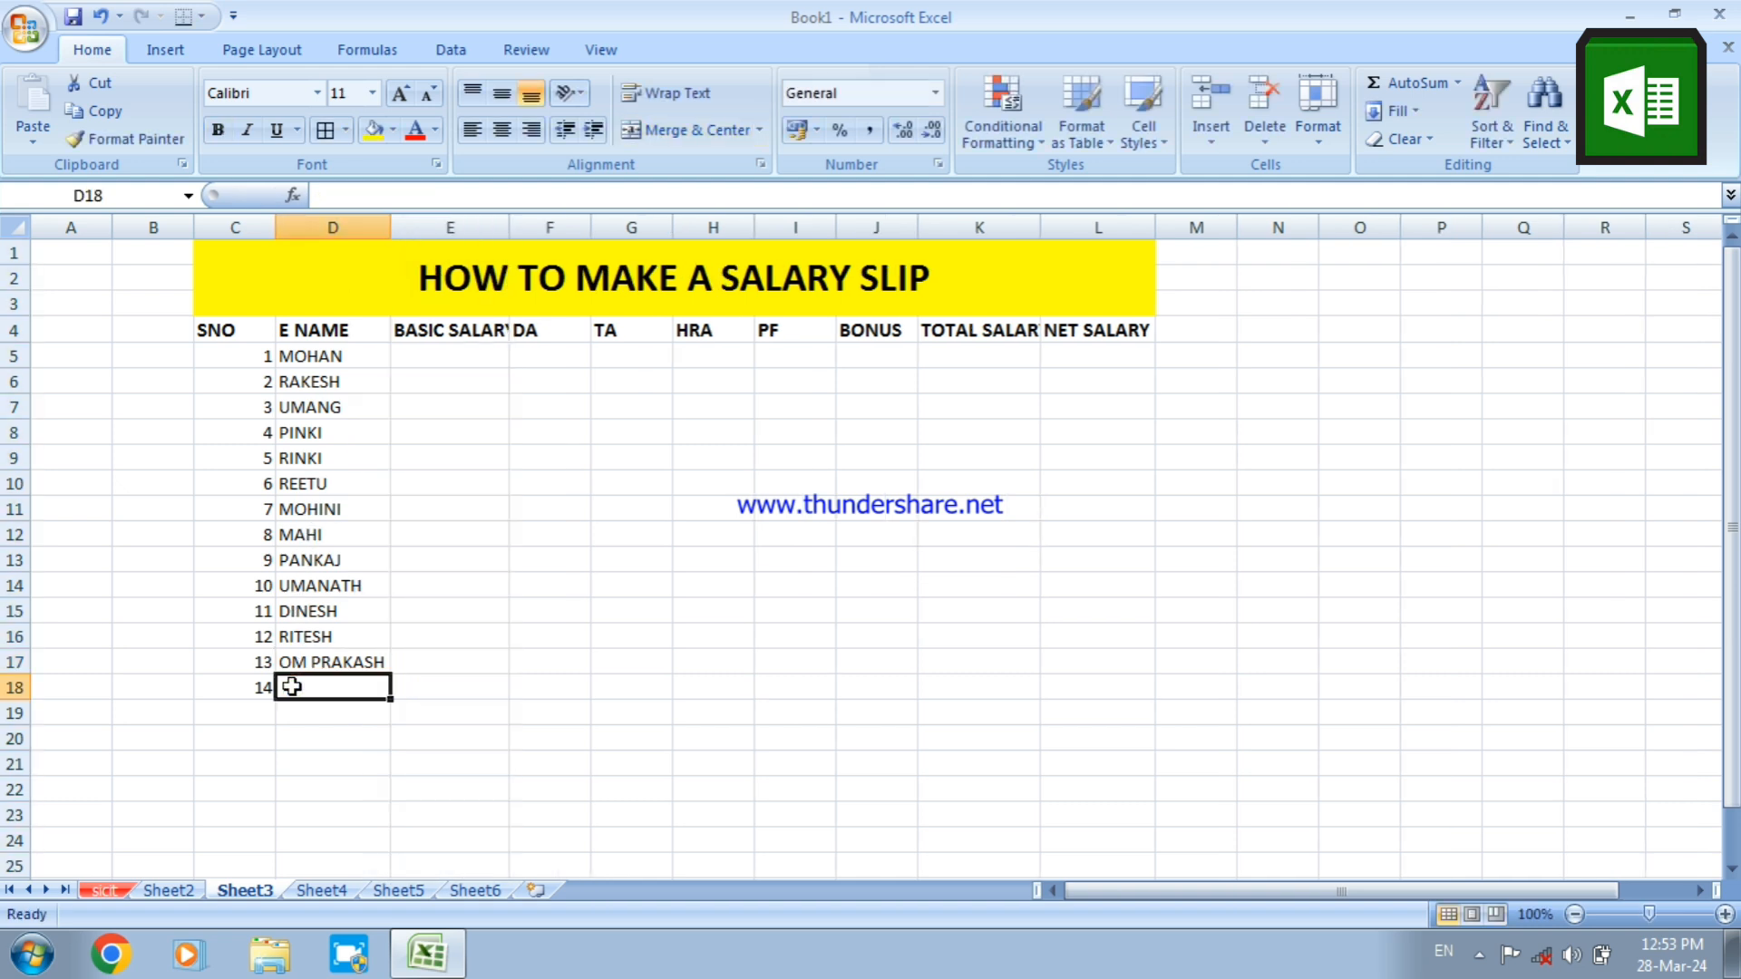
{"action": "type", "text": "SHREE"}
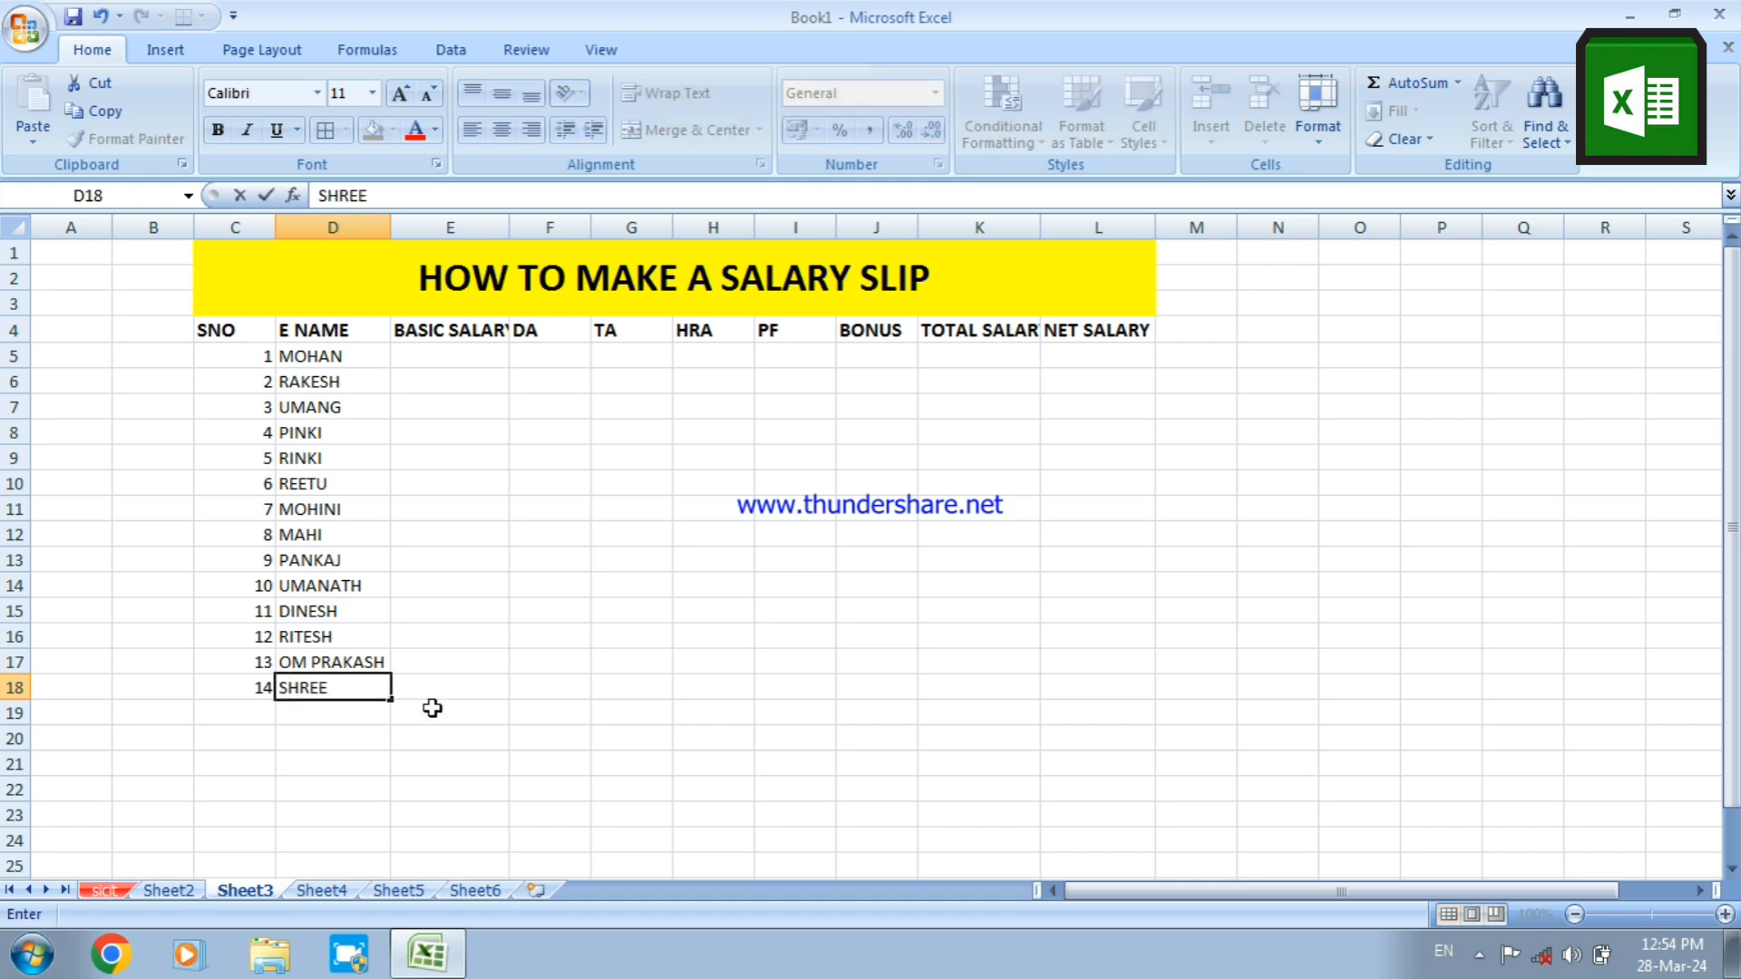
Enter basic salaries of 32000 in E5 and 36000 in E6
{"action": "left_click", "coordinate": [454, 356]}
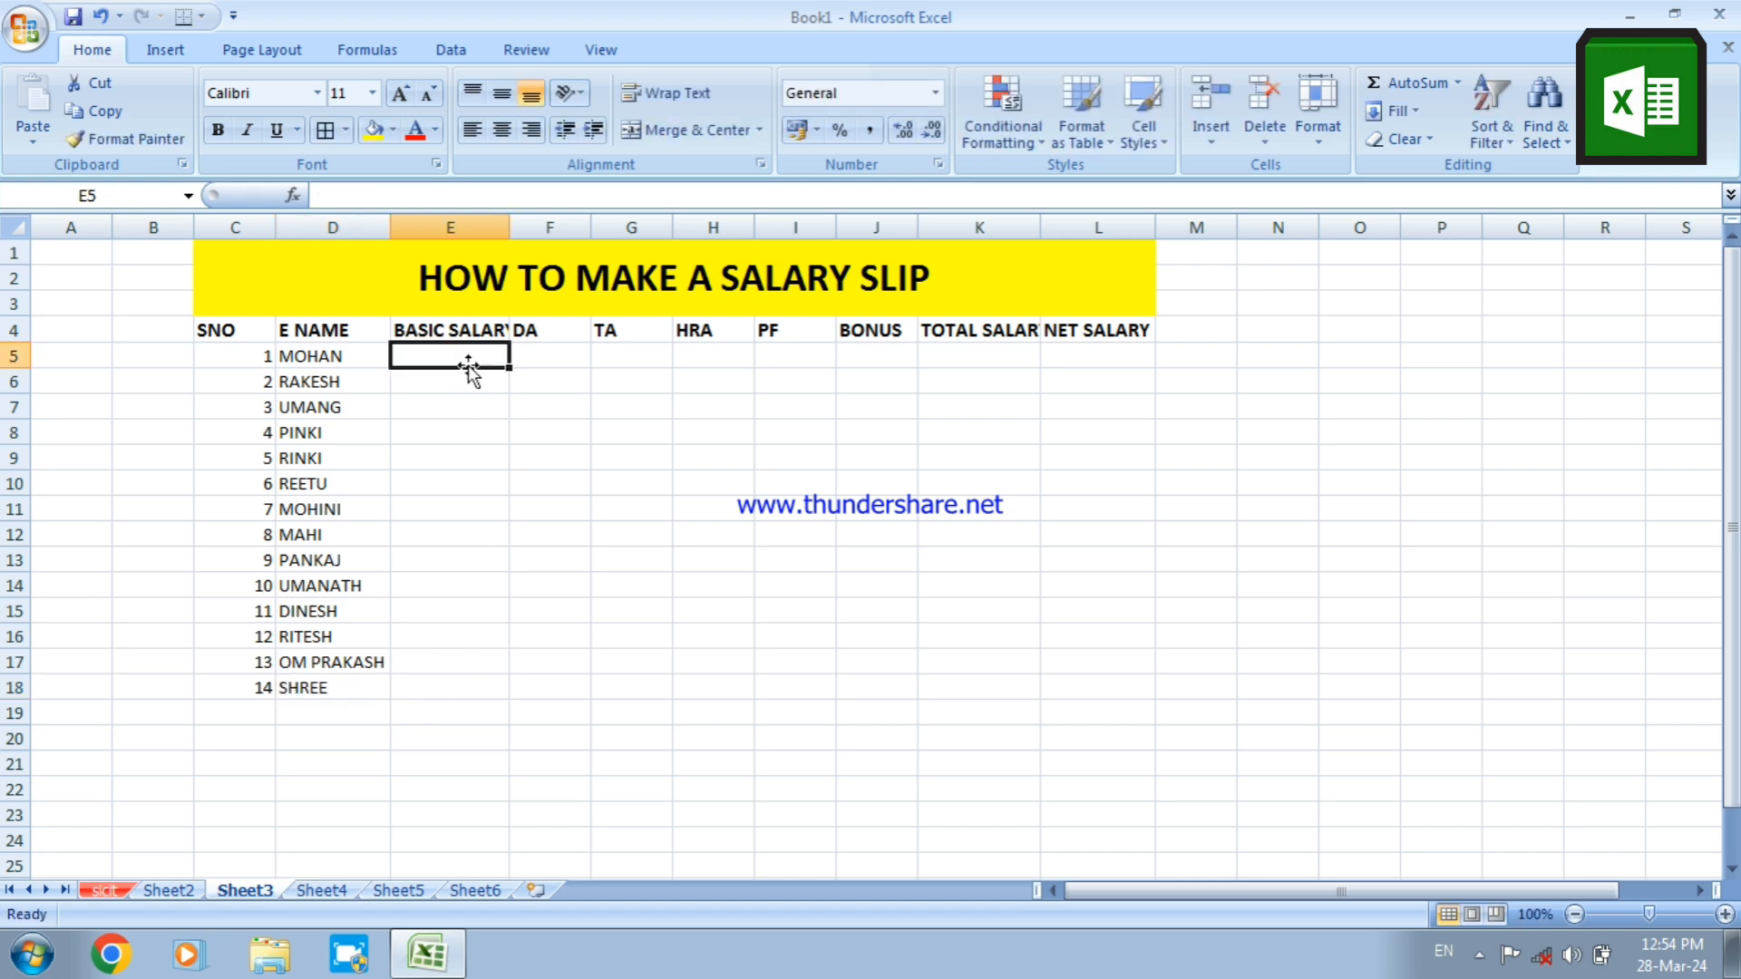
{"action": "type", "text": "76"}
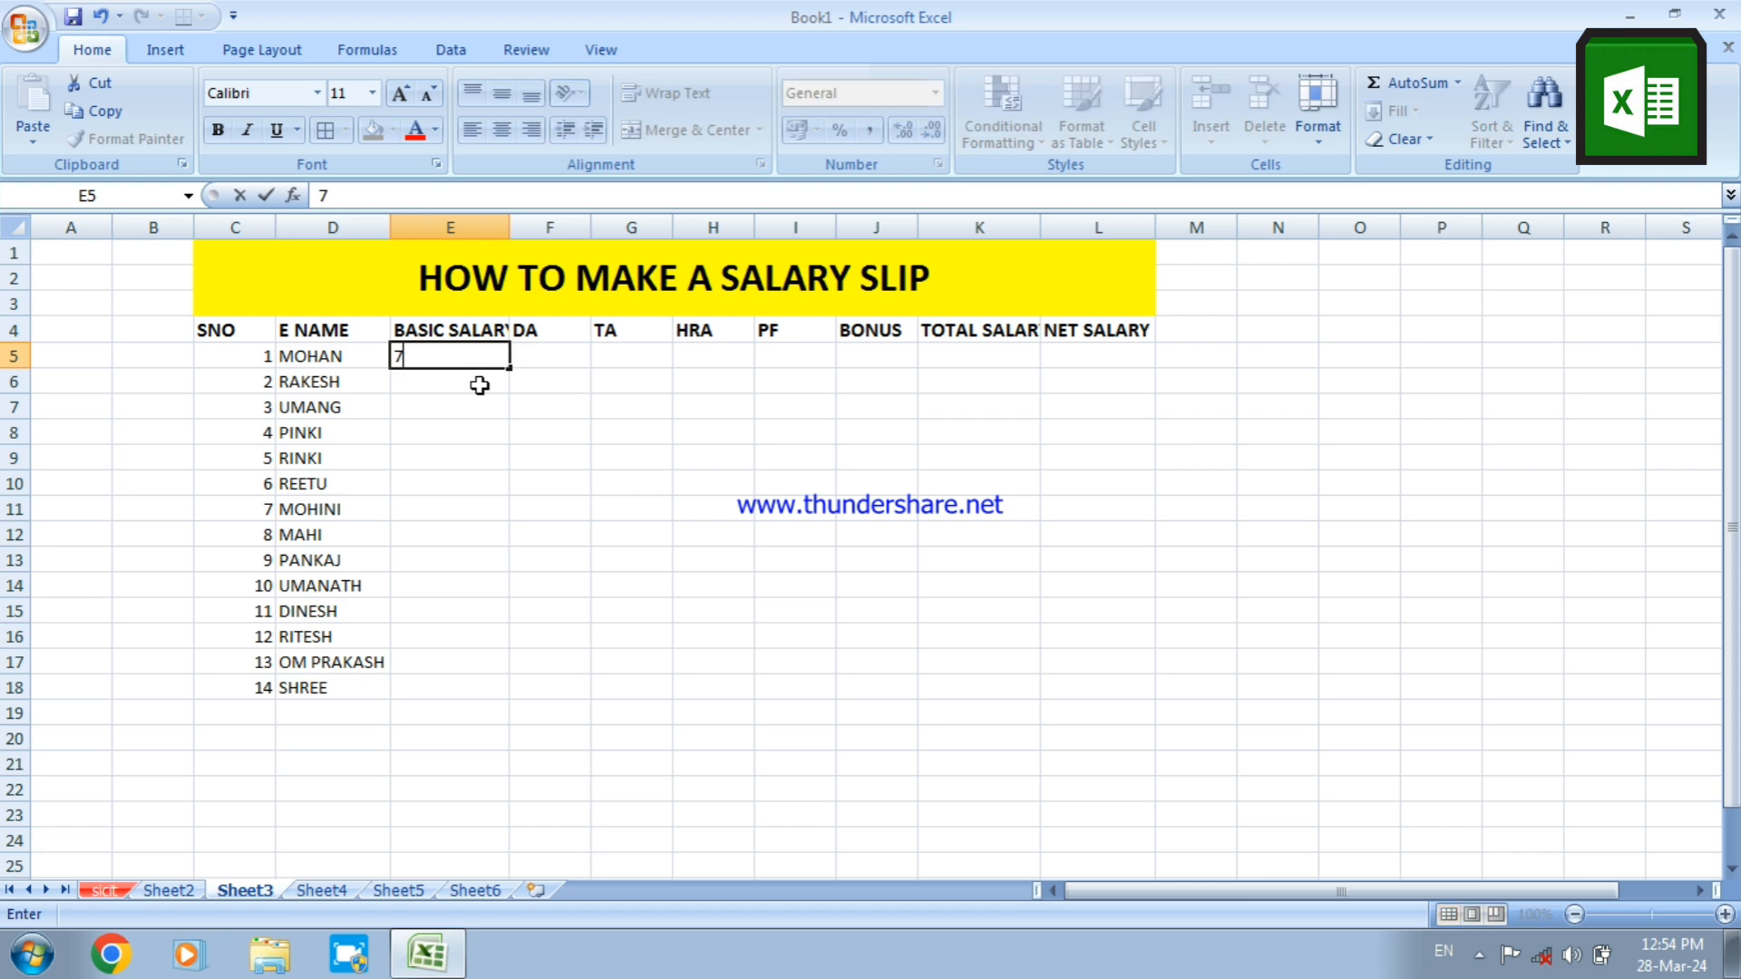
{"action": "key", "text": "BackSpace"}
{"action": "key", "text": "BackSpace"}
{"action": "type", "text": "32000"}
{"action": "key", "text": "Return"}
{"action": "type", "text": "36"}
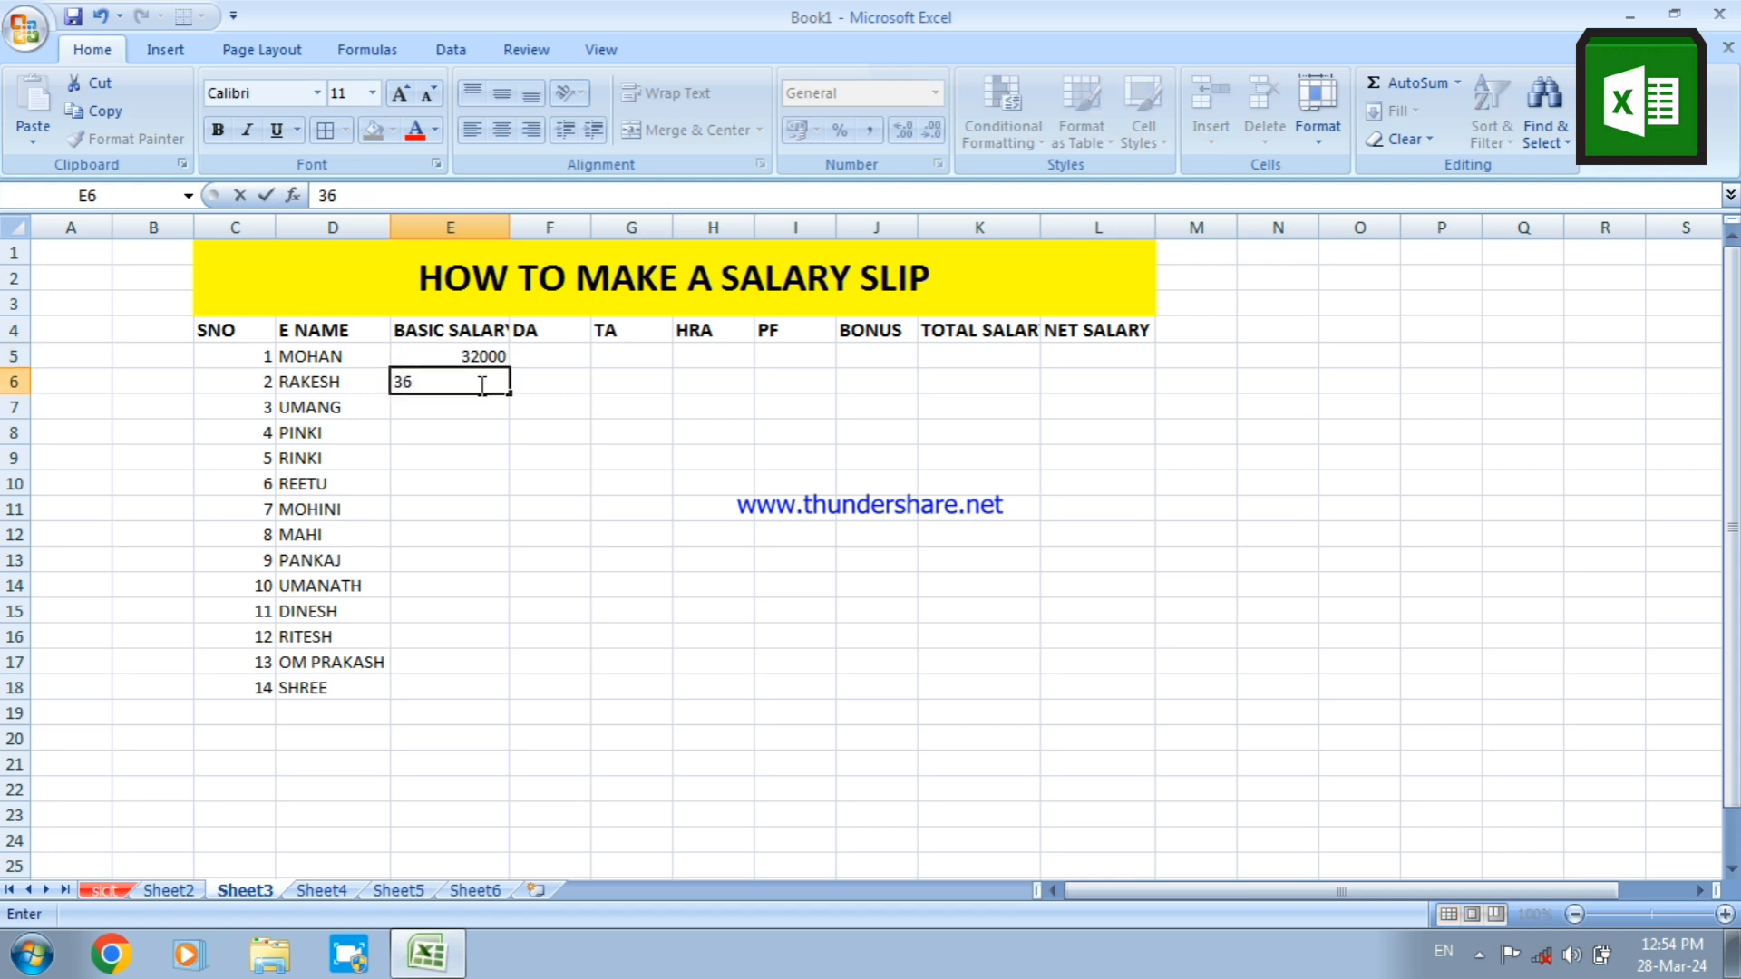
{"action": "type", "text": "000"}
{"action": "key", "text": "Return"}
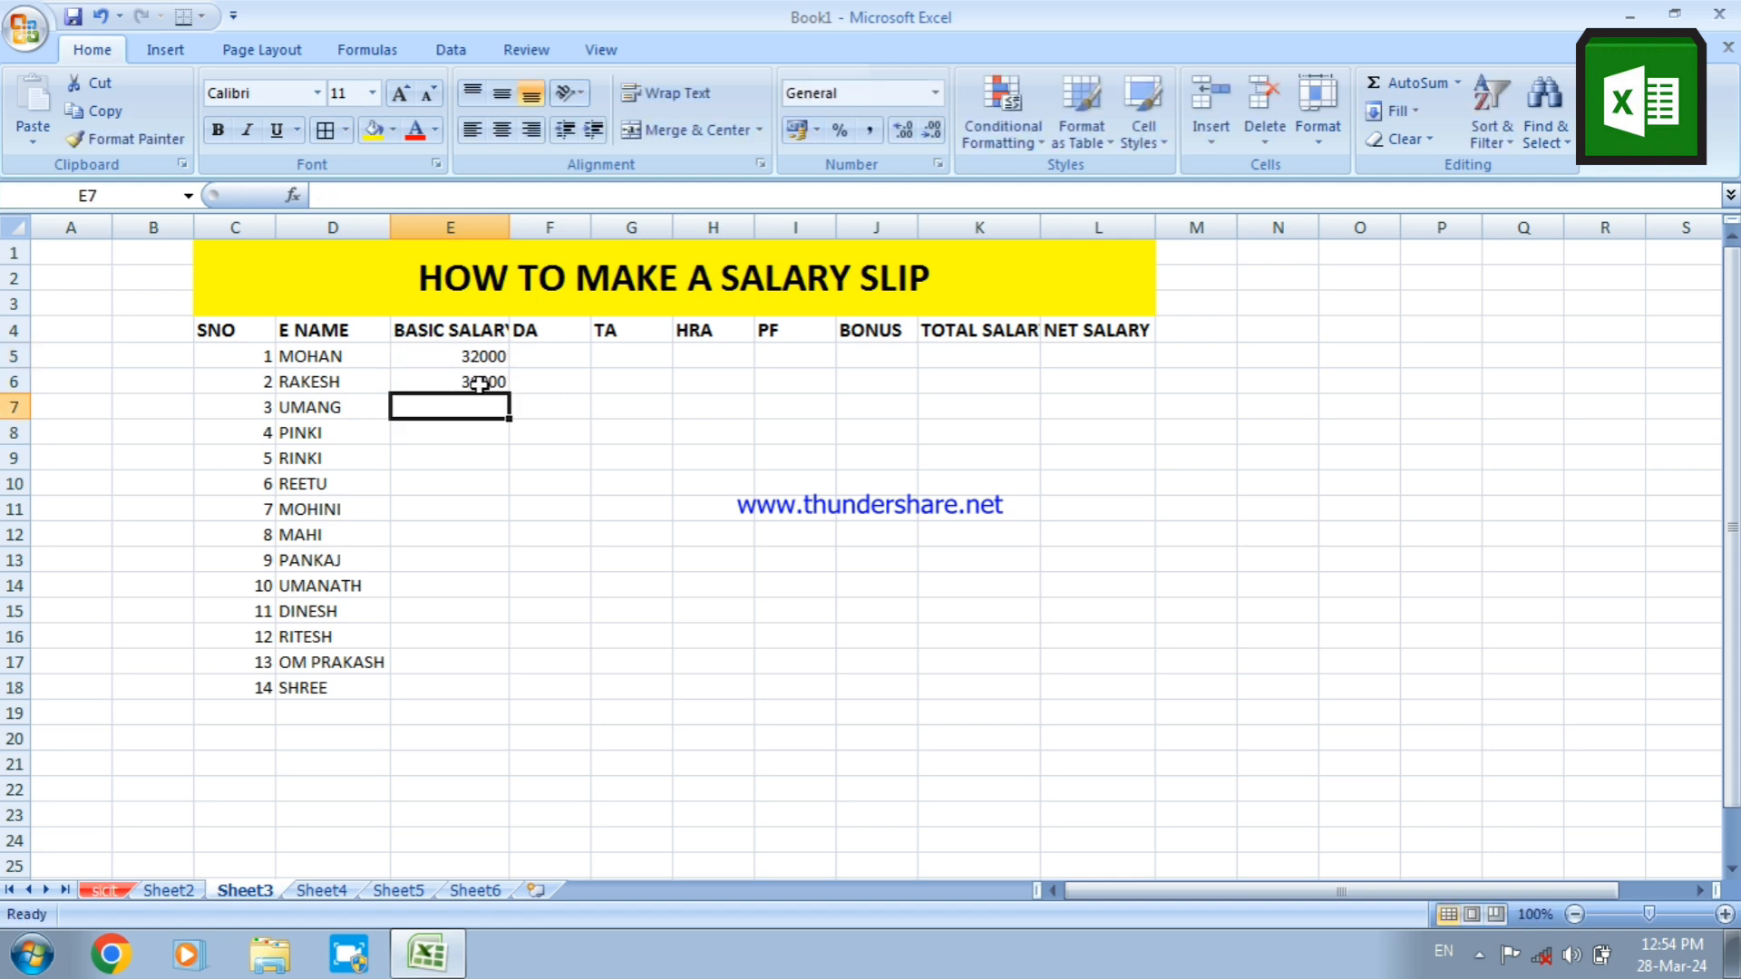
Enter basic salaries of 33000 in E7 and 43000 in E8
{"action": "type", "text": "33000"}
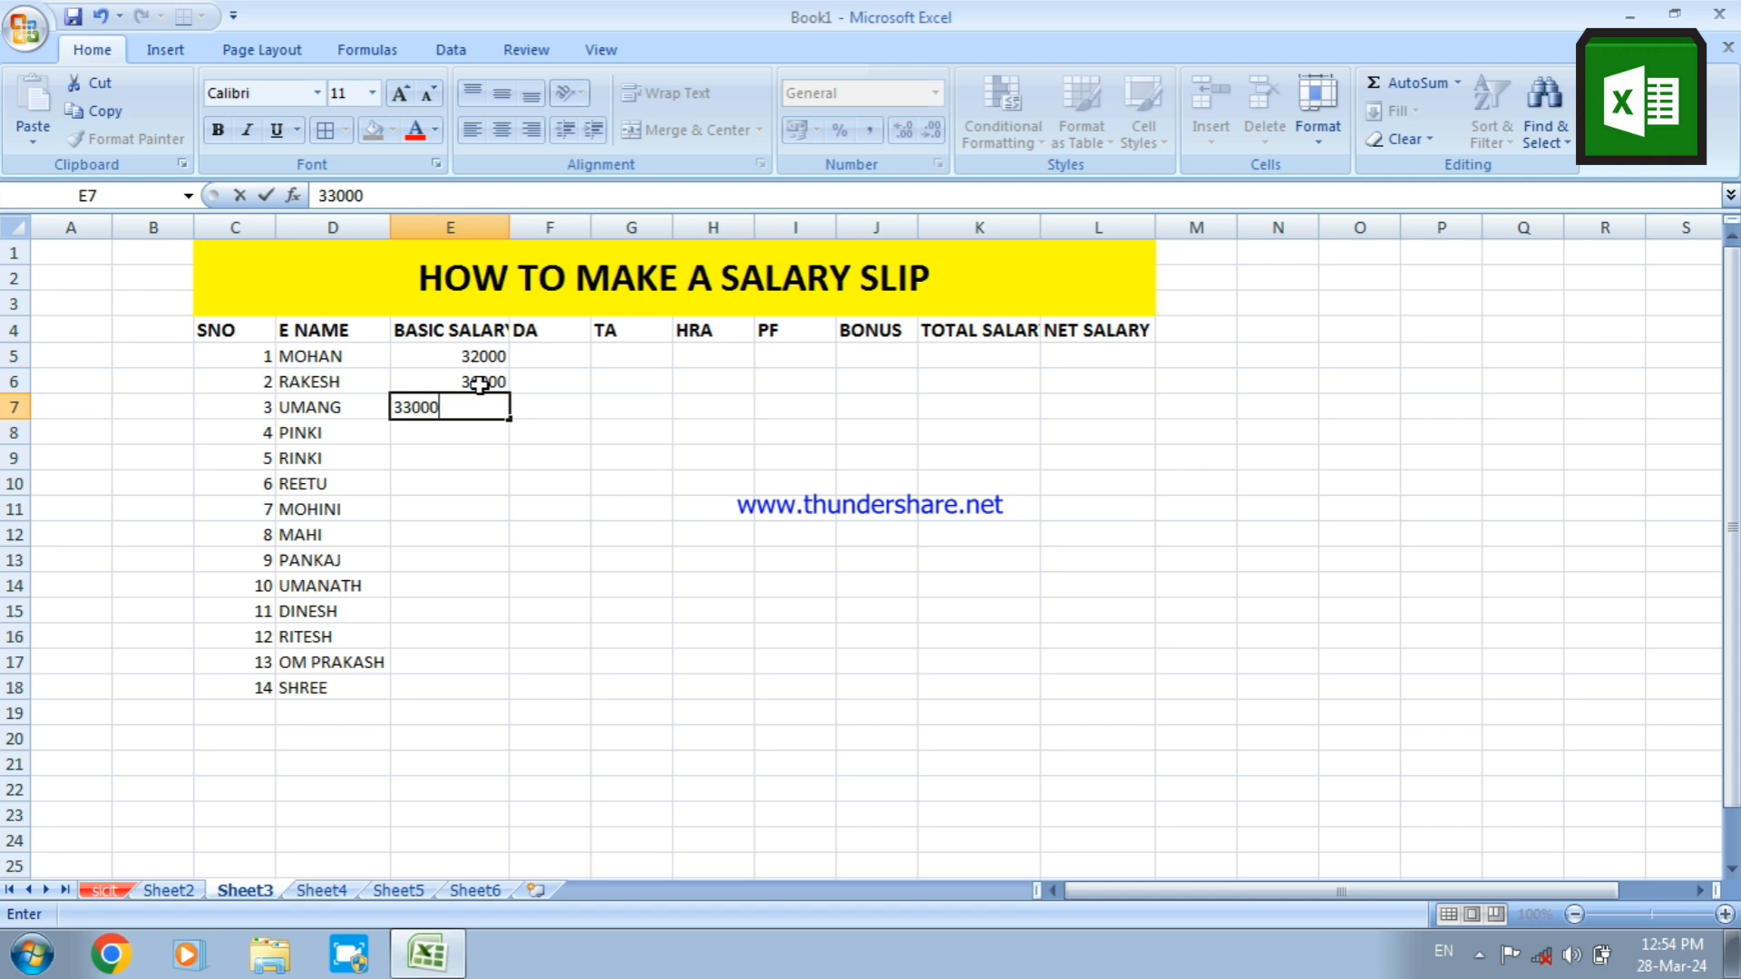
{"action": "key", "text": "Return"}
{"action": "type", "text": "4"}
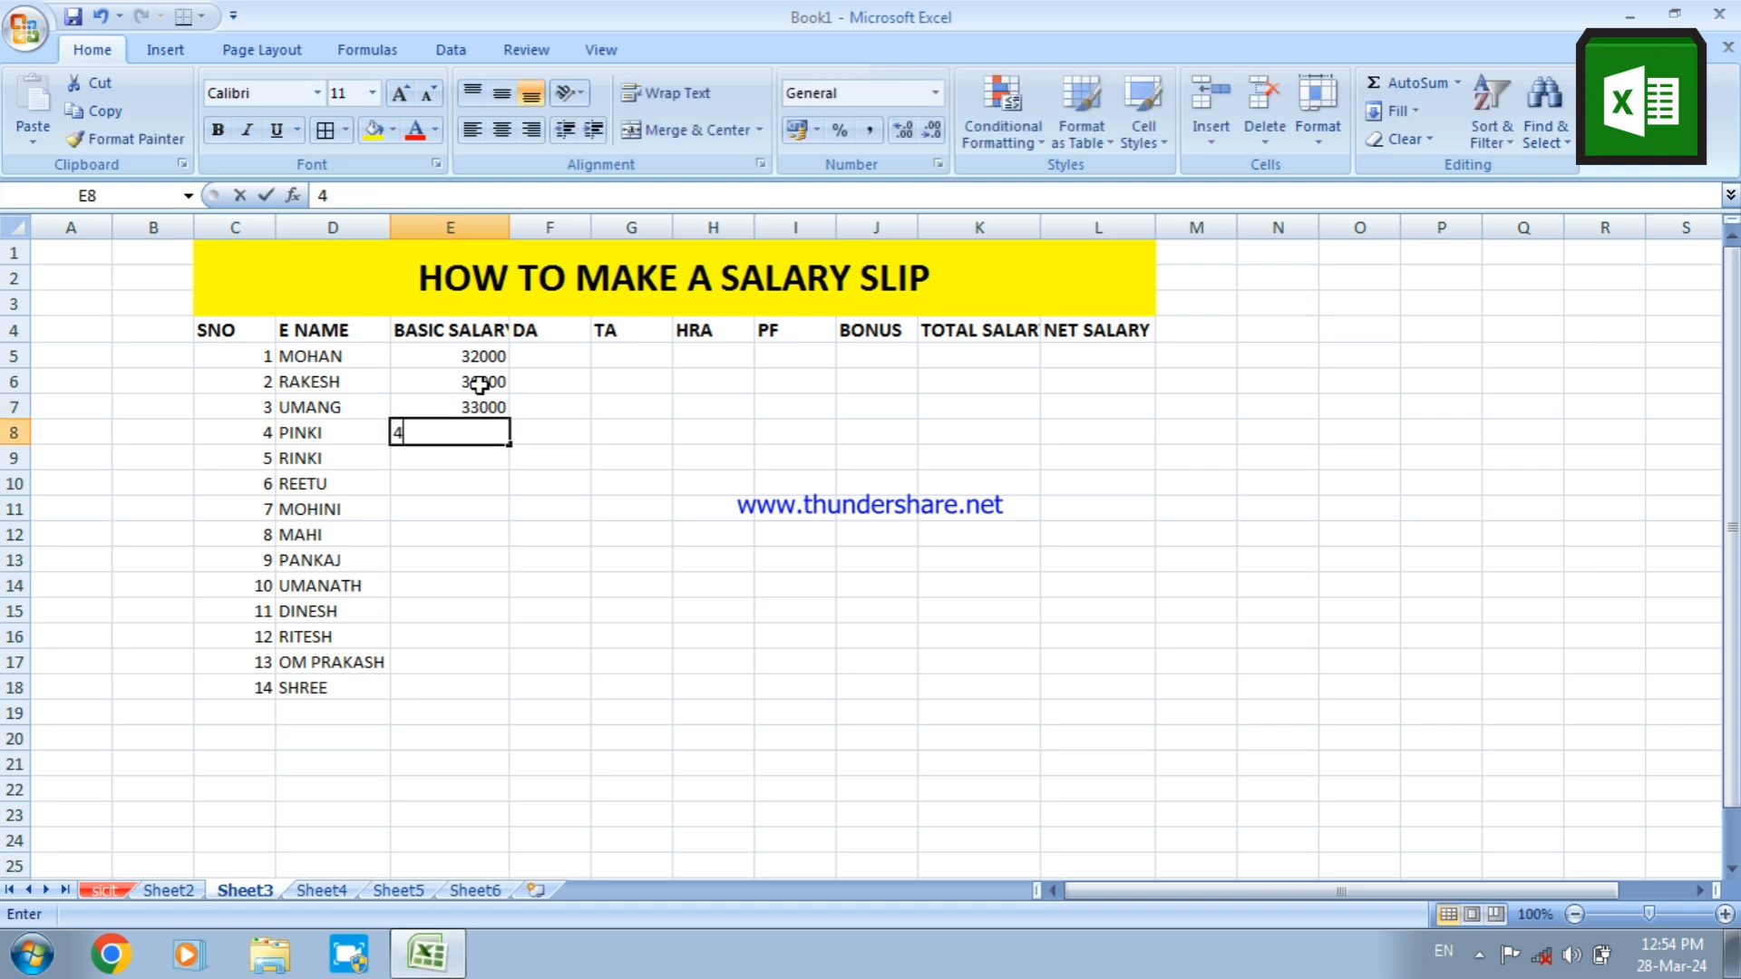
{"action": "type", "text": "3000"}
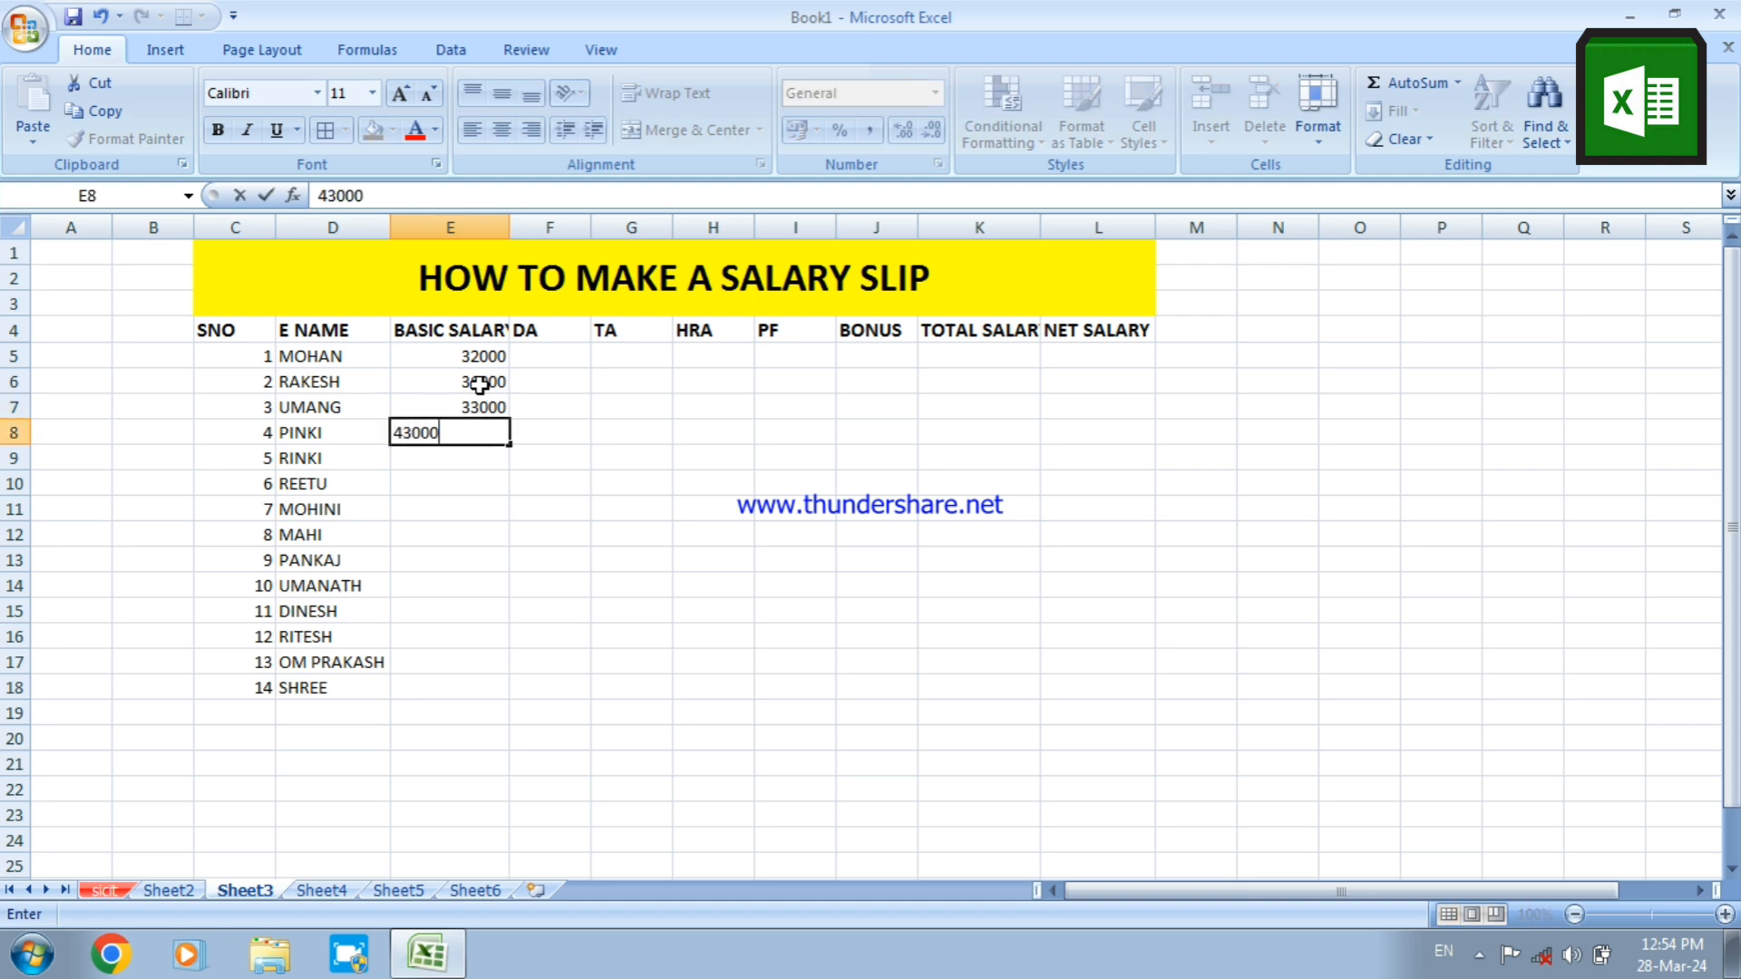
{"action": "key", "text": "Return"}
Enter basic salaries of 23000, 21000 and 18000 in cells E9:E11
{"action": "type", "text": "2"}
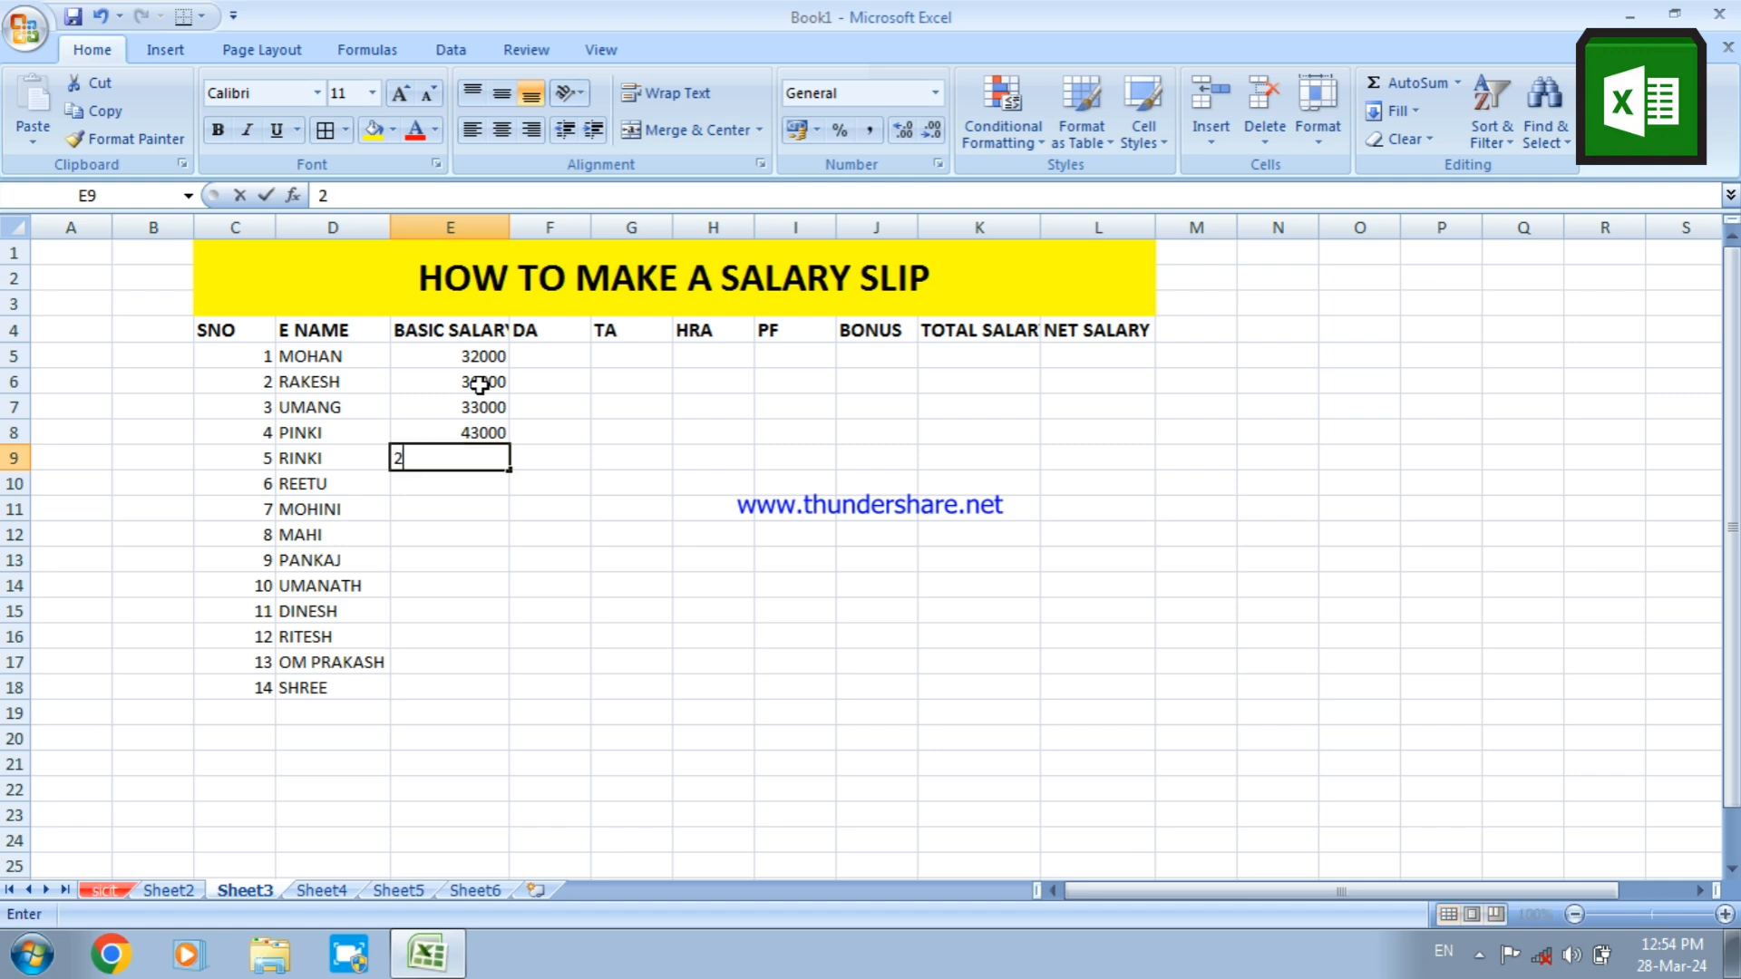
{"action": "type", "text": "3000"}
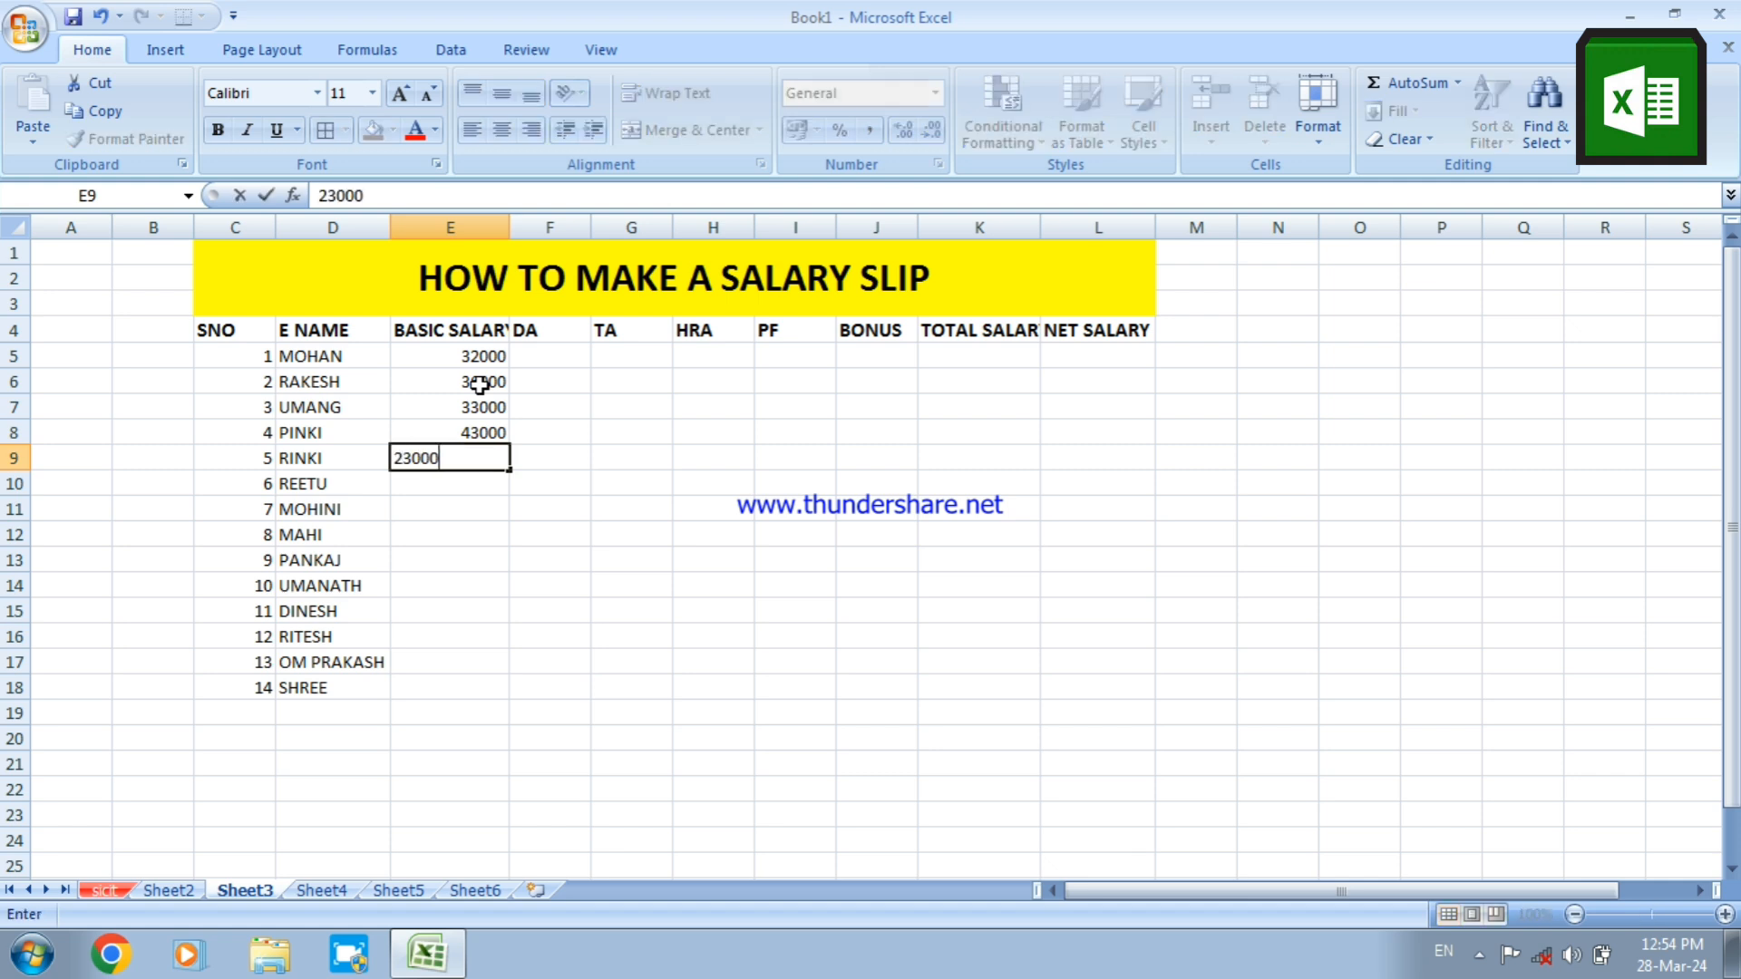
{"action": "key", "text": "Return"}
{"action": "type", "text": "21000"}
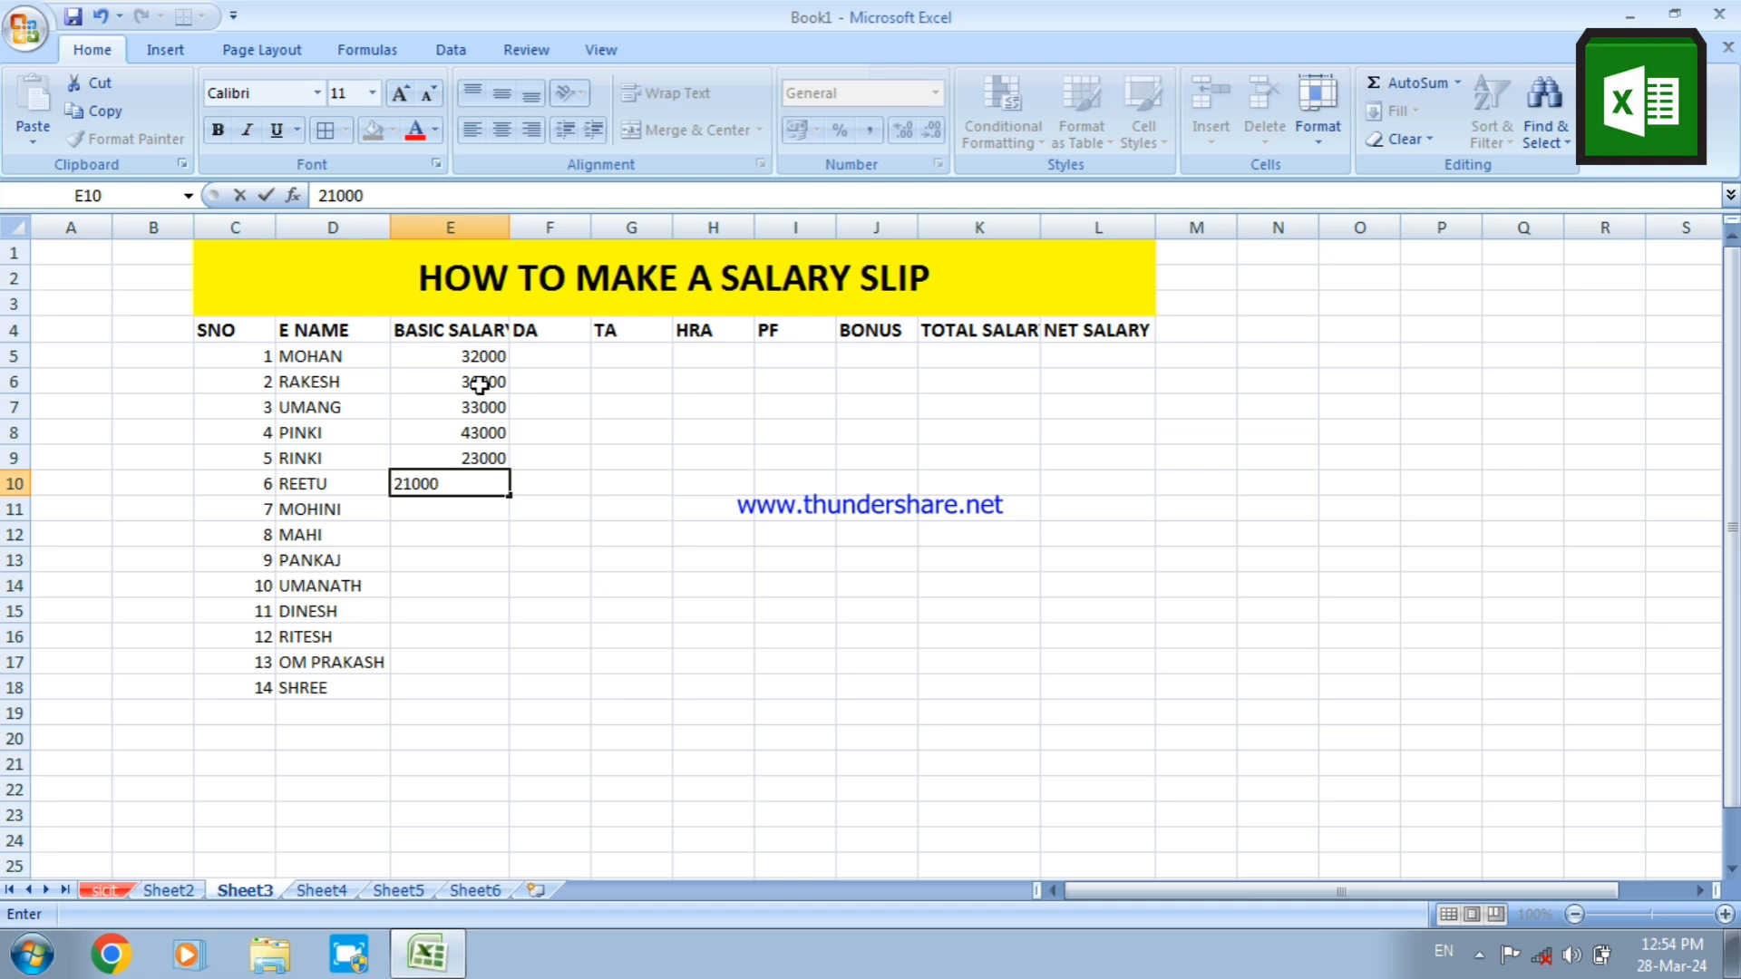
{"action": "key", "text": "Return"}
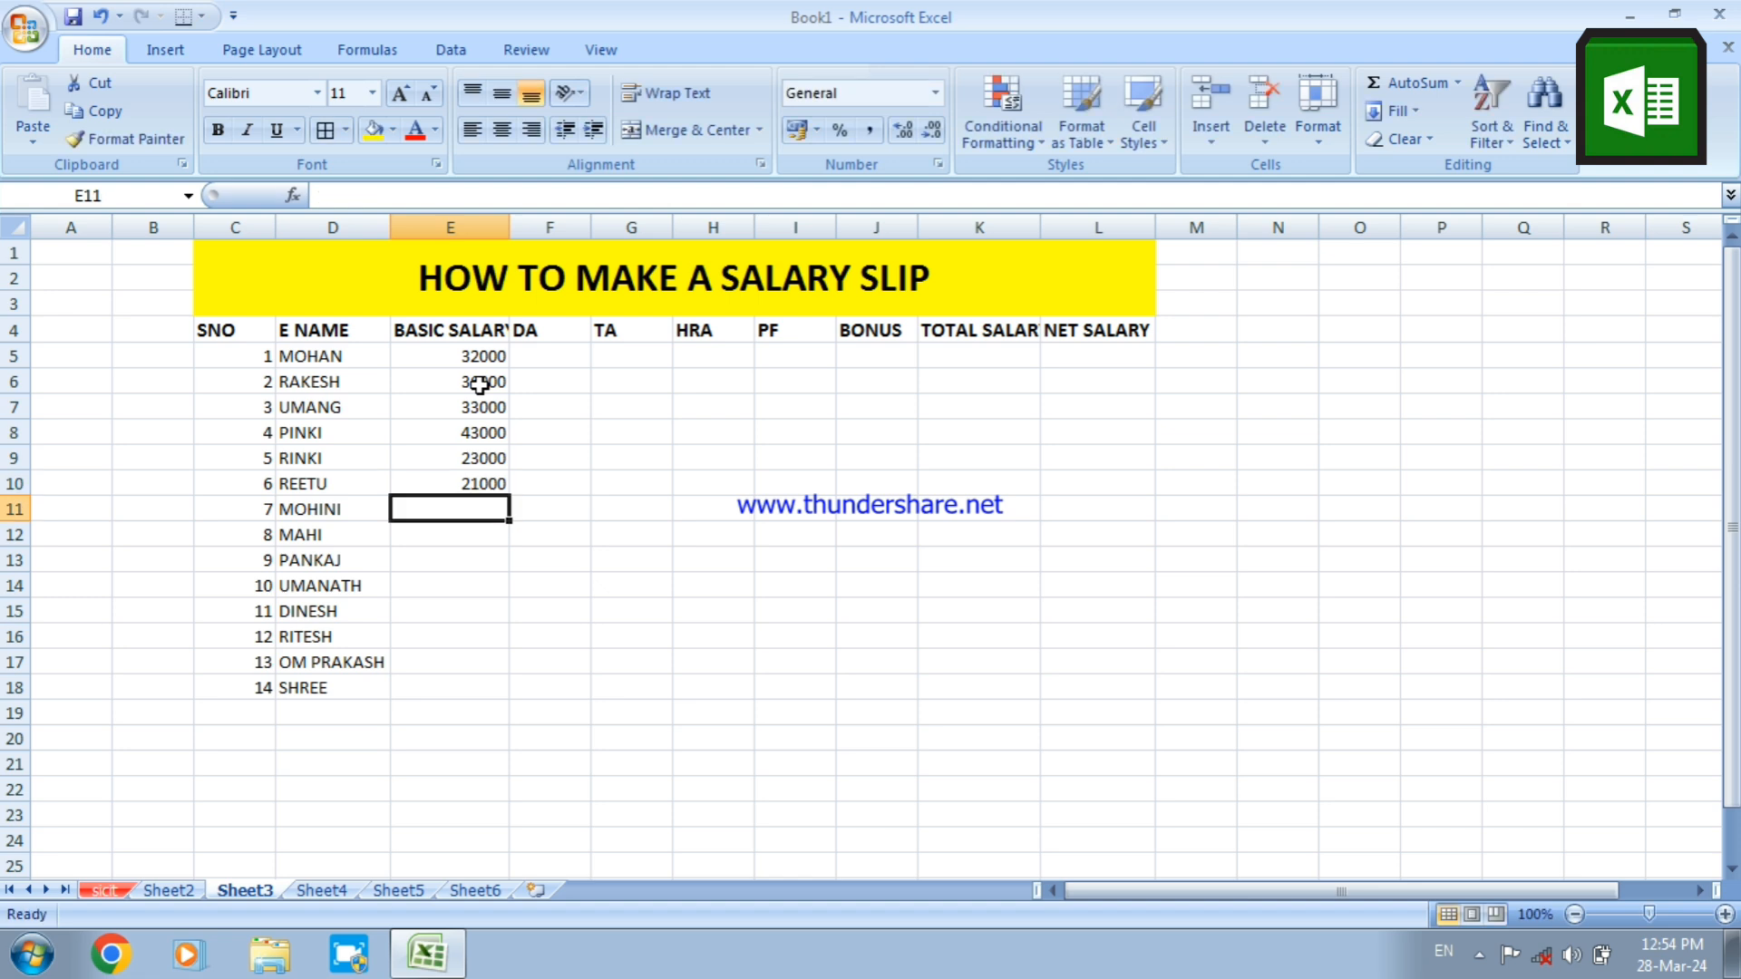
{"action": "type", "text": "18000"}
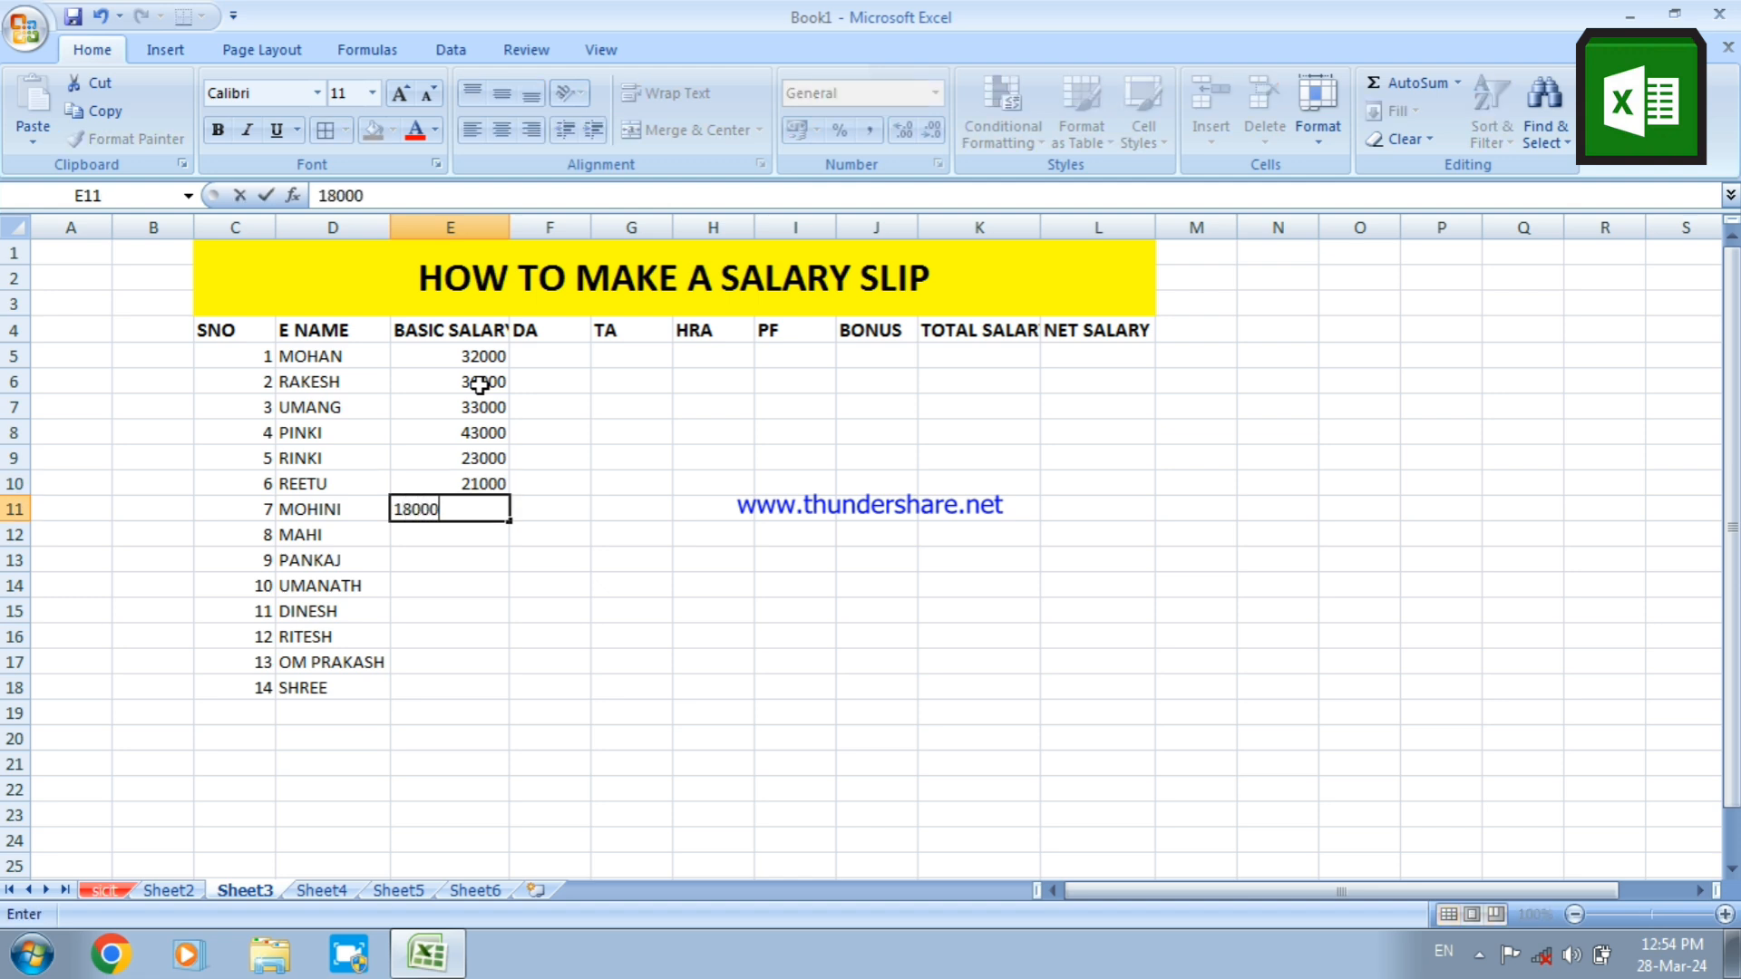
{"action": "key", "text": "Return"}
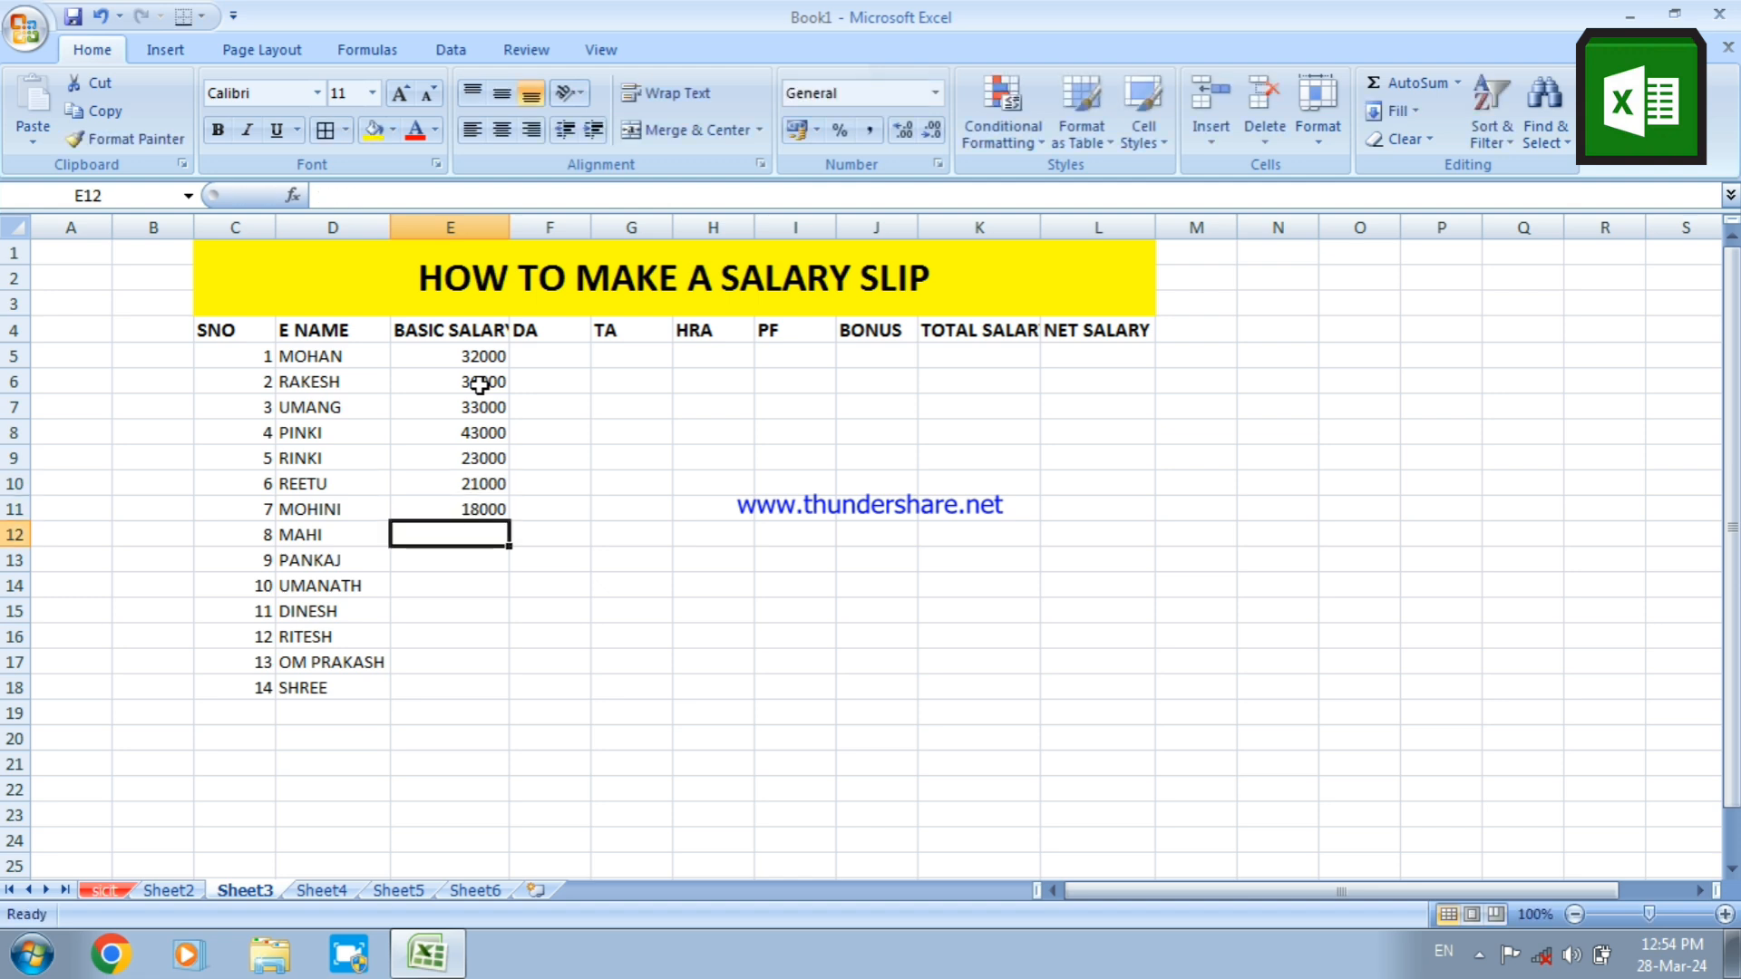
Enter basic salaries of 43000, 20000 and 29000 in cells E12:E14
{"action": "type", "text": "430"}
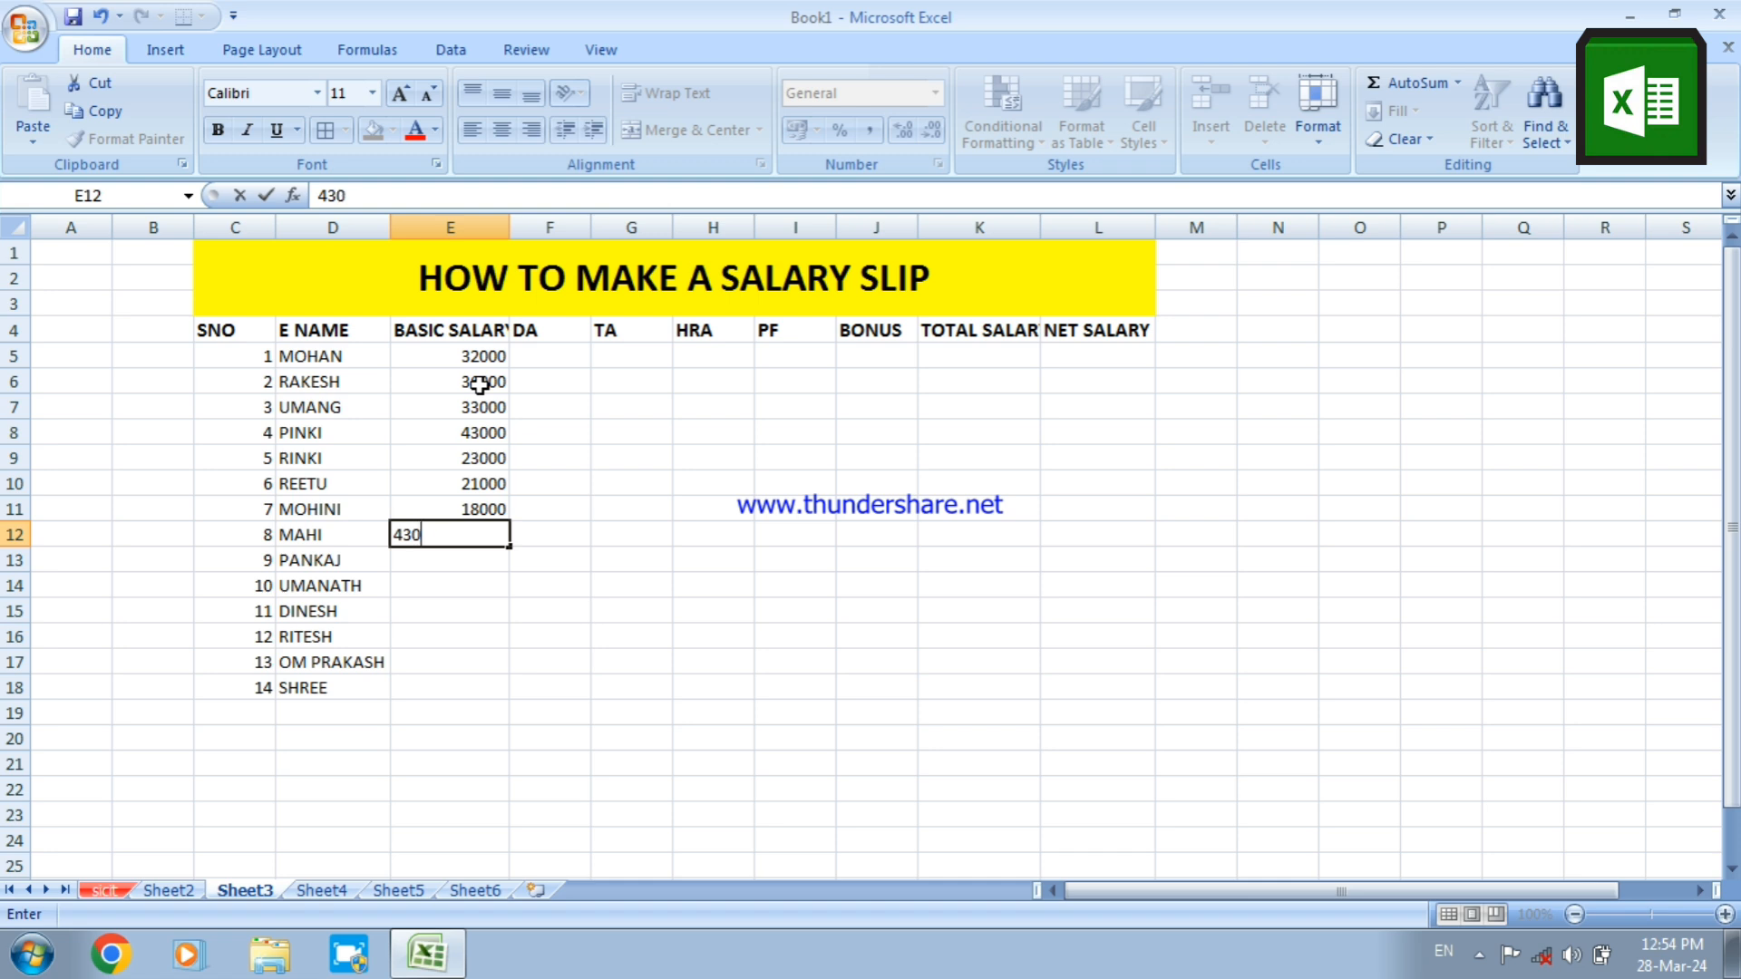
{"action": "type", "text": "00"}
{"action": "key", "text": "Return"}
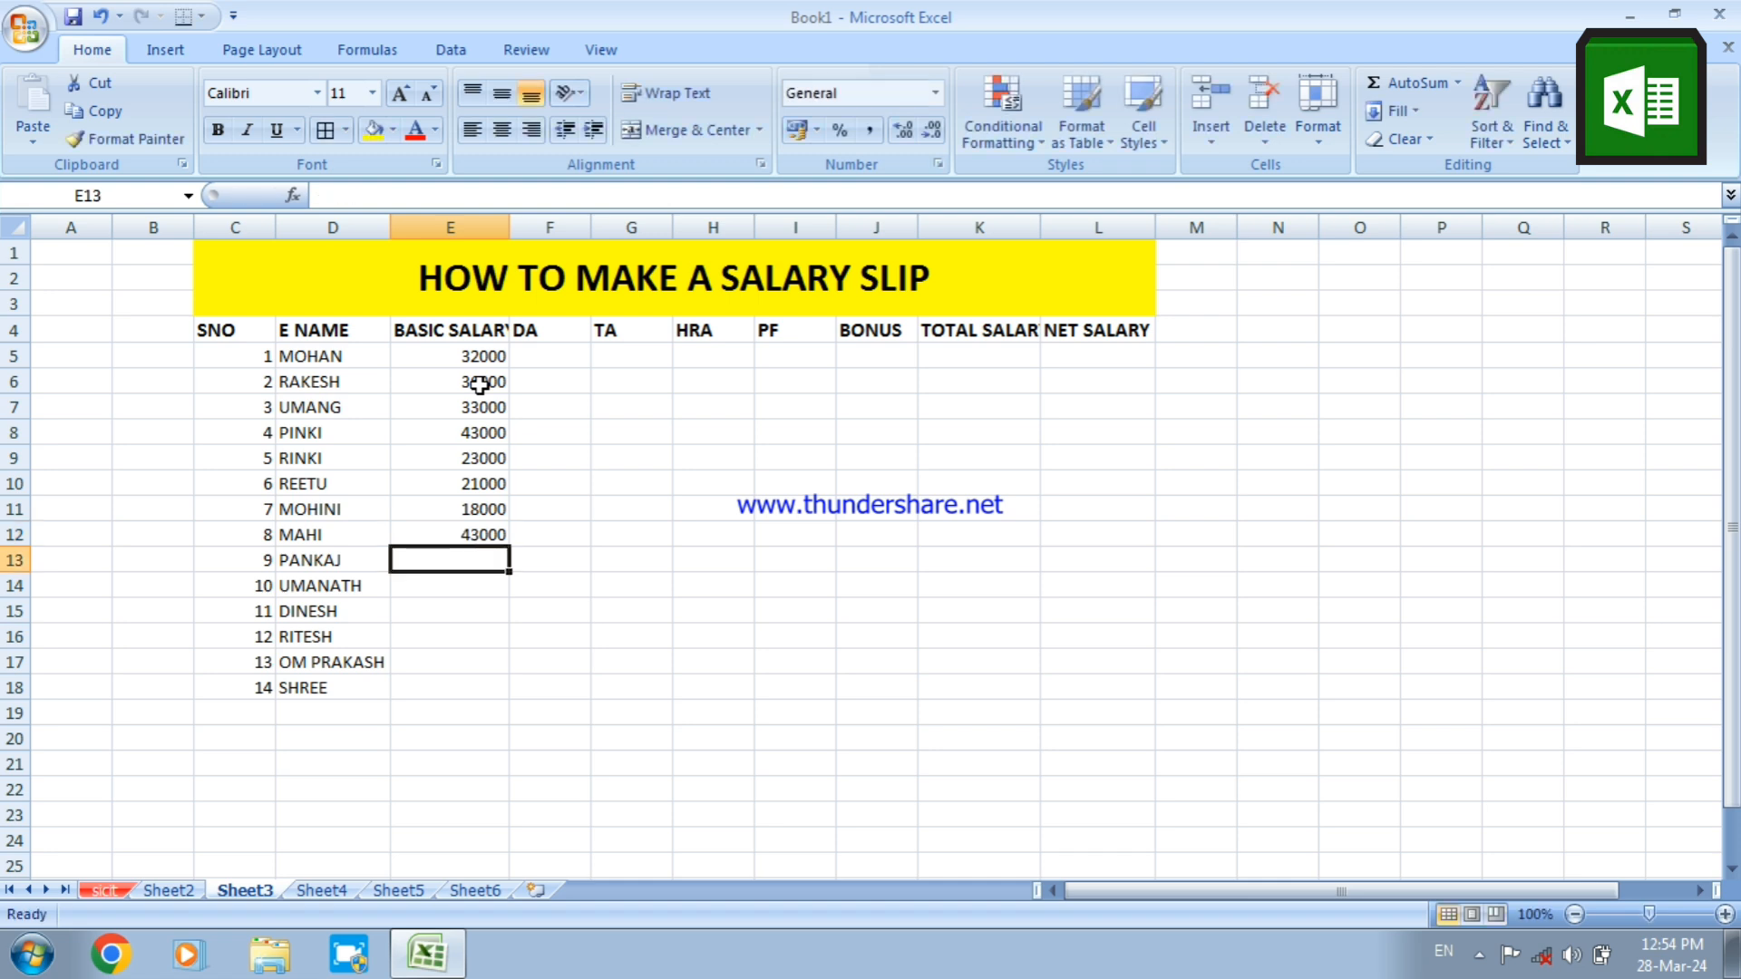
{"action": "type", "text": "20000"}
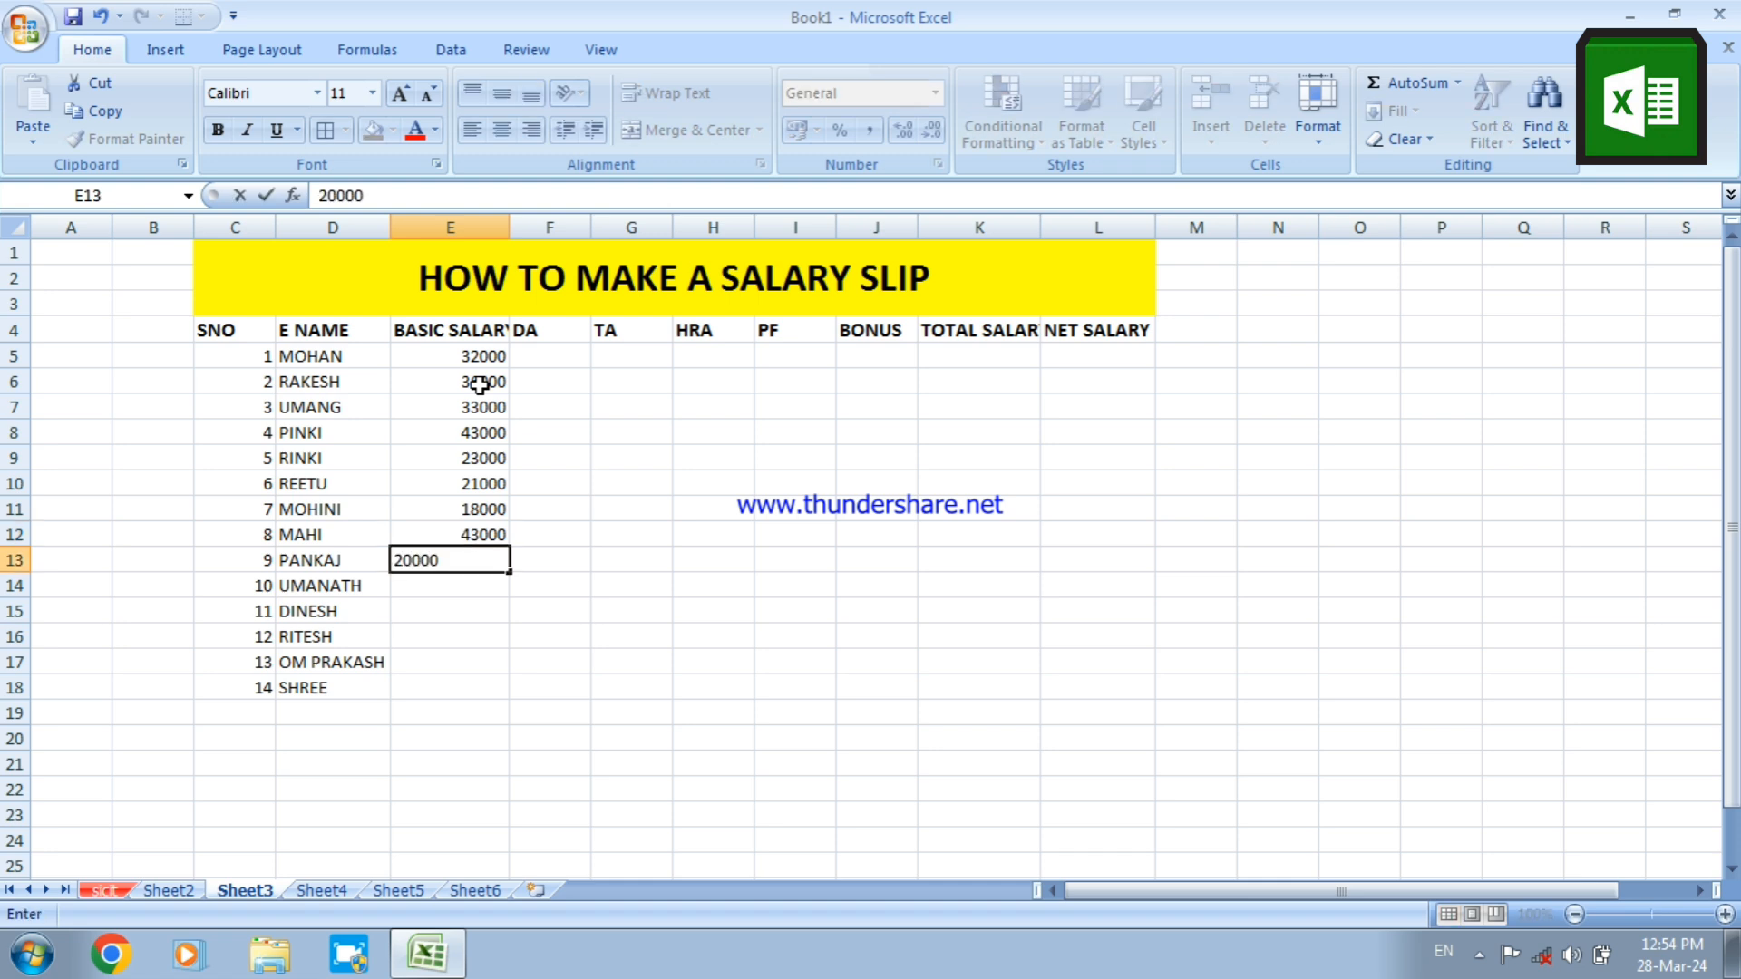
{"action": "key", "text": "Return"}
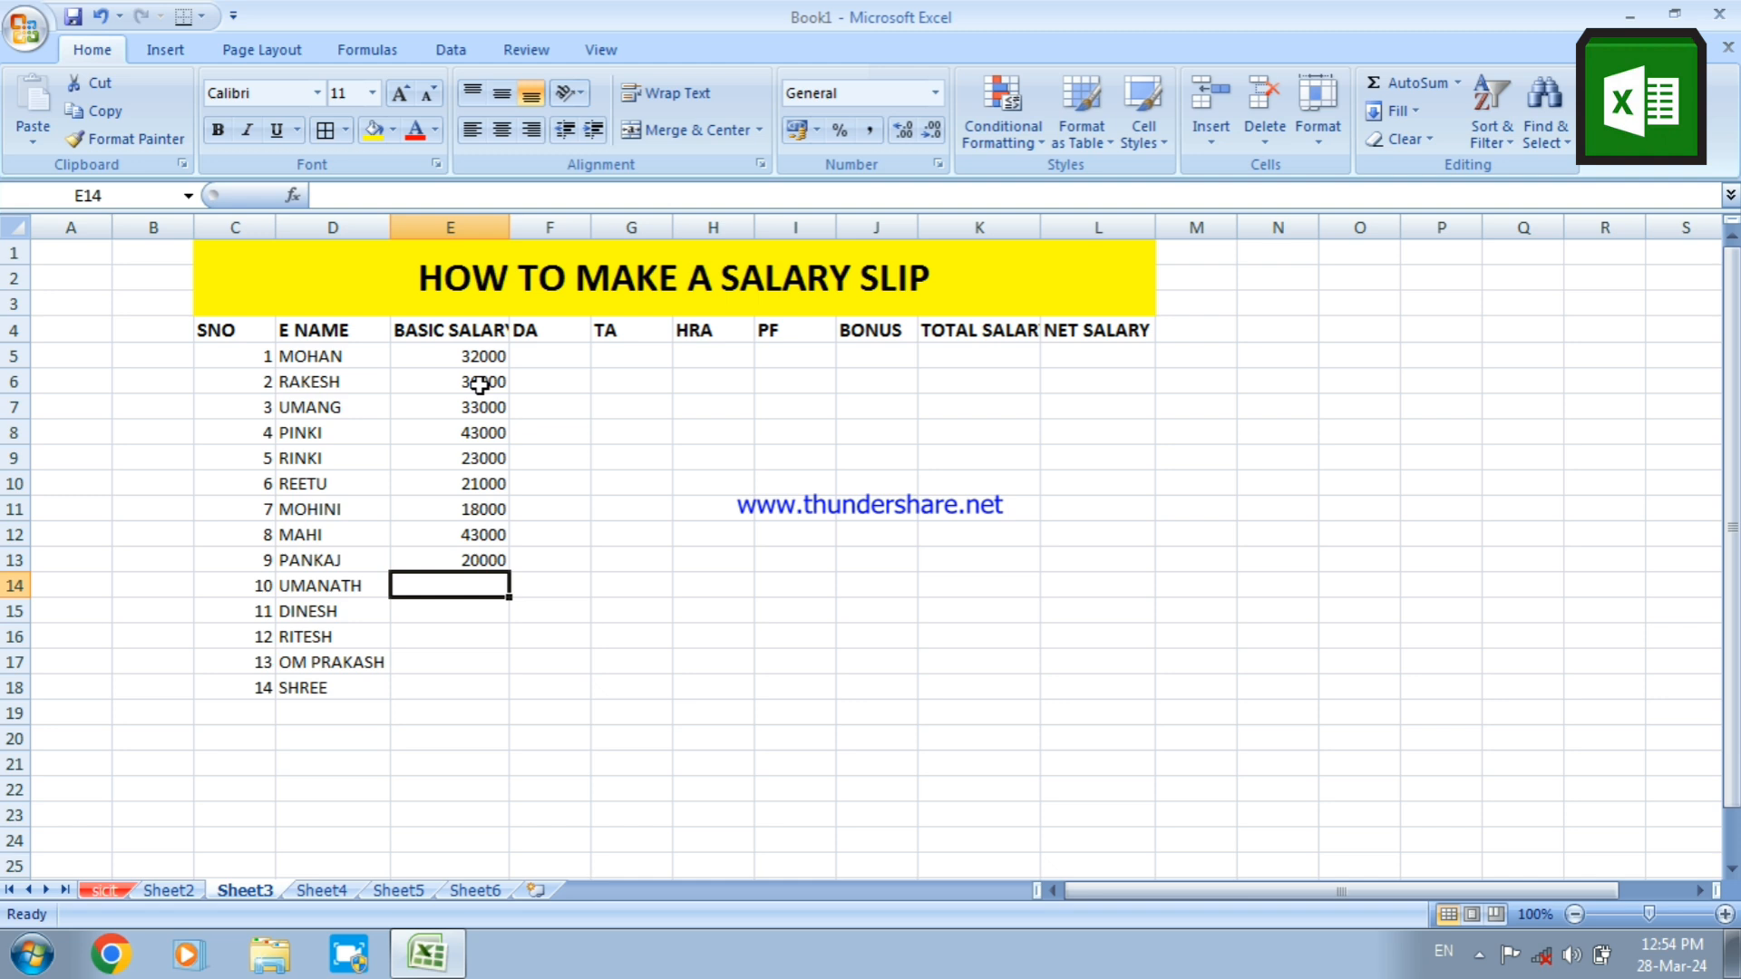
{"action": "type", "text": "29000"}
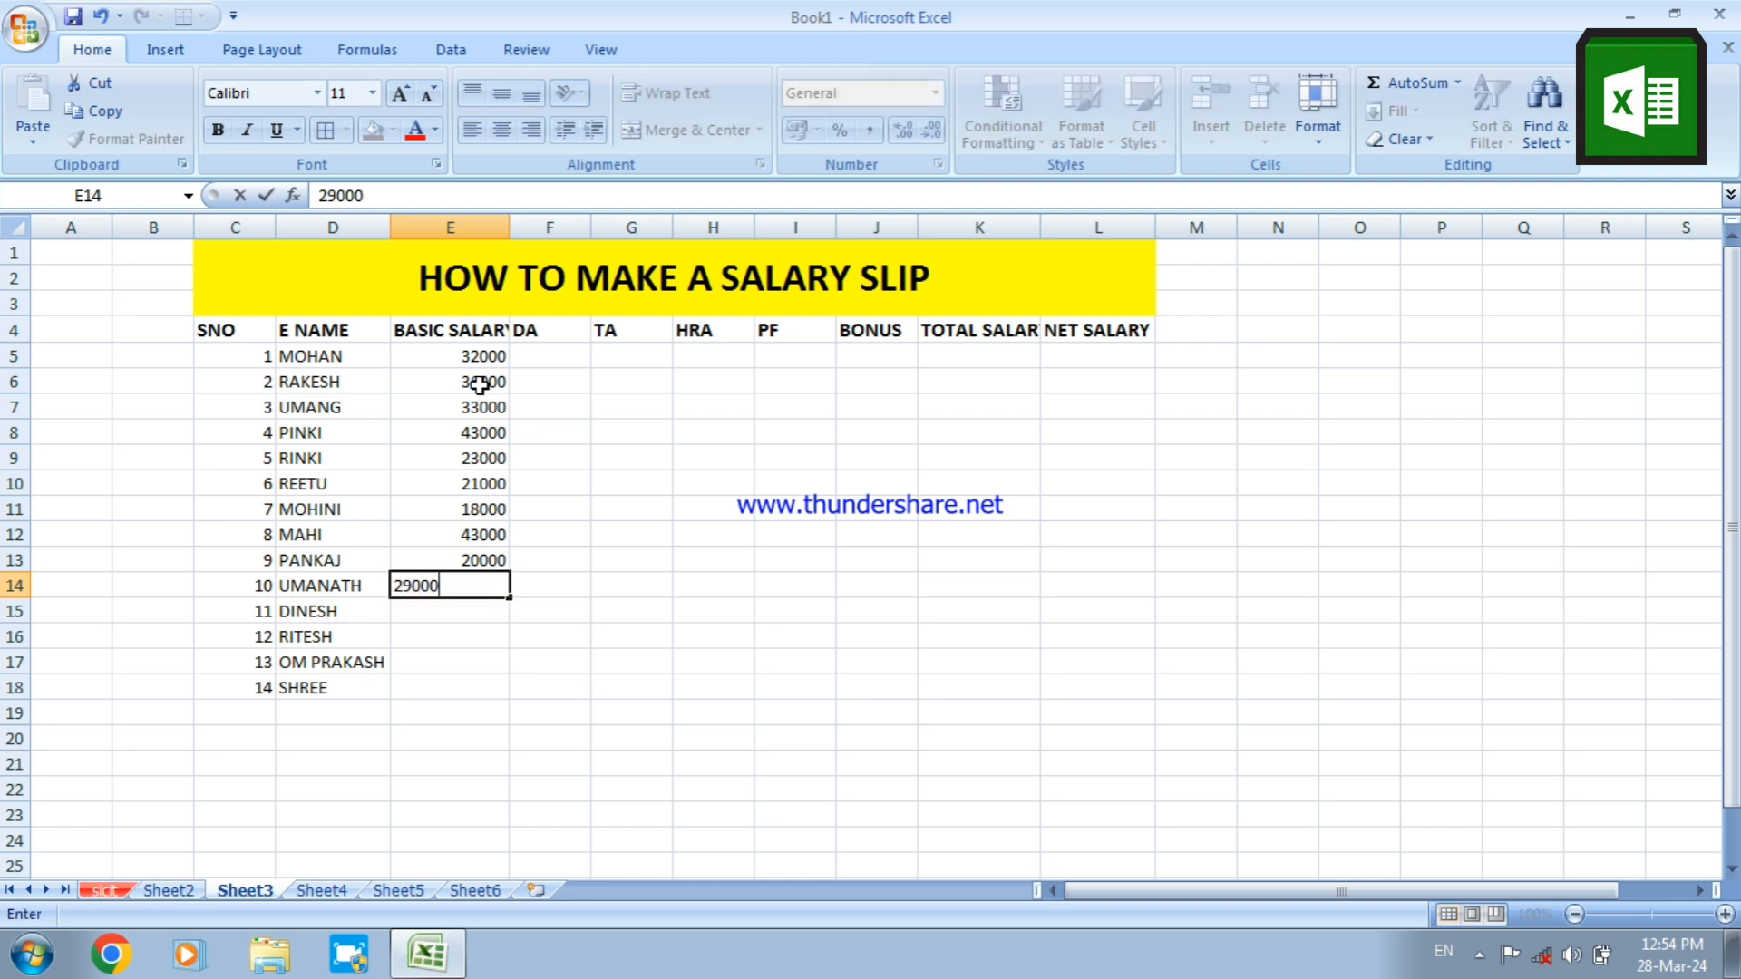
{"action": "key", "text": "Return"}
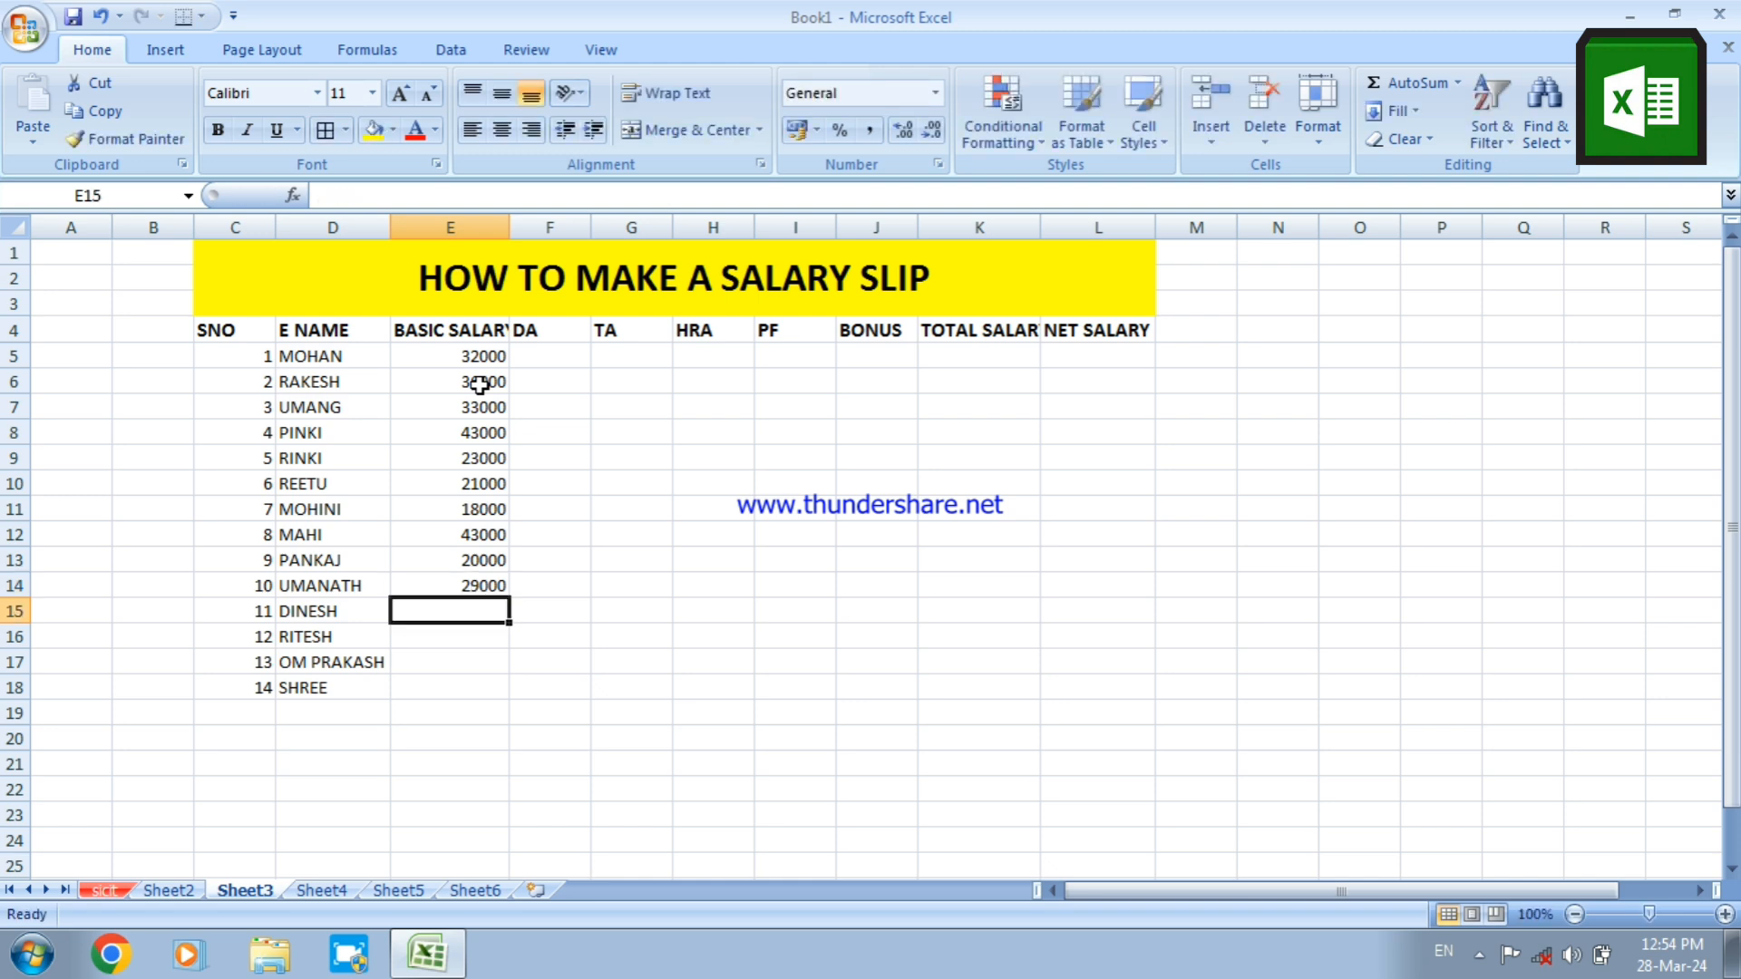
Enter basic salaries of 76000 in E15 and 37000 in E16
{"action": "type", "text": "76000"}
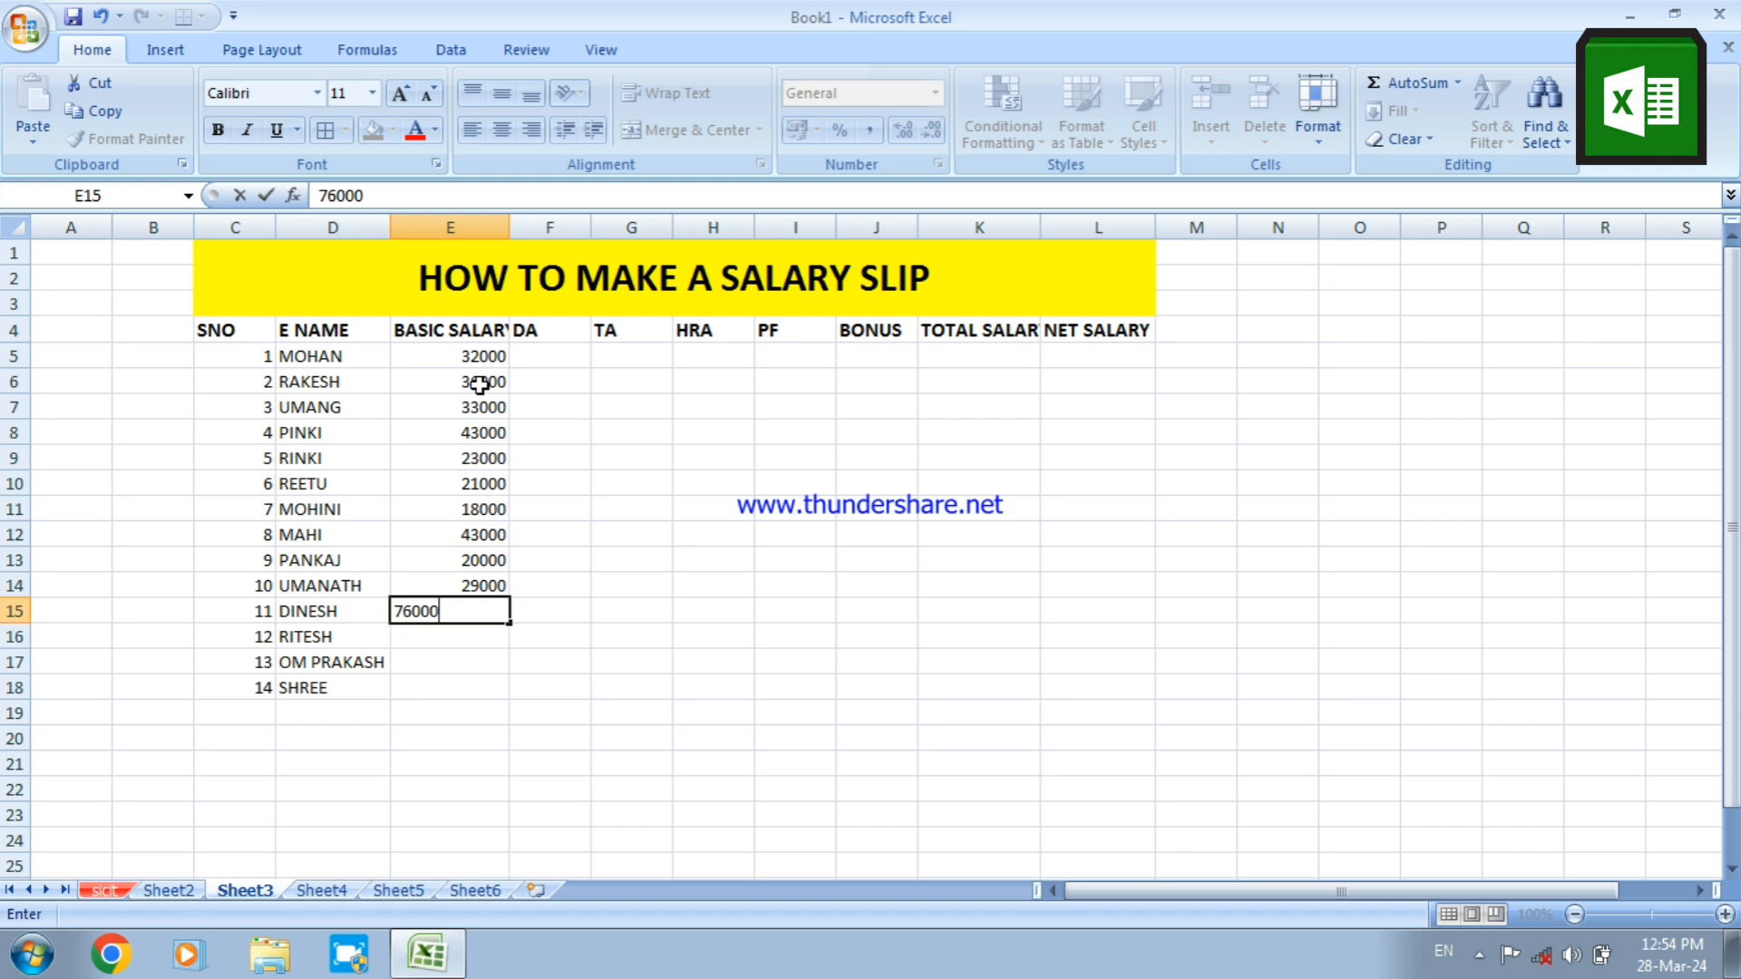
{"action": "key", "text": "Return"}
{"action": "type", "text": "37"}
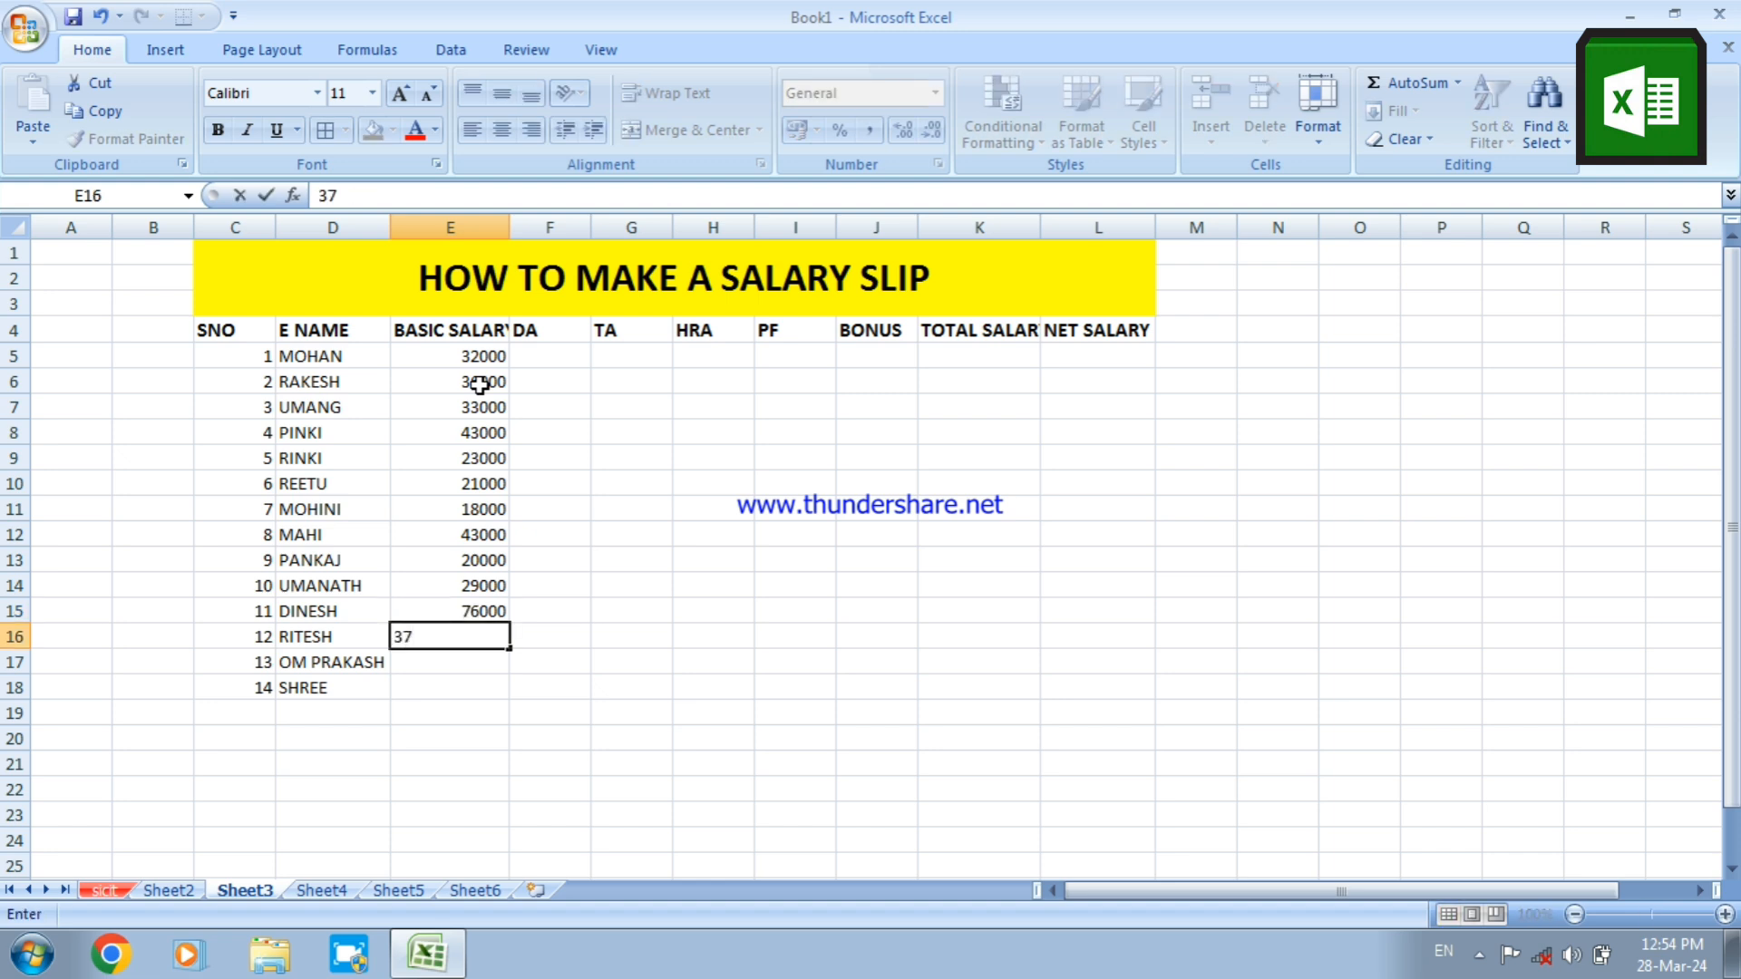
{"action": "type", "text": "000"}
{"action": "key", "text": "Return"}
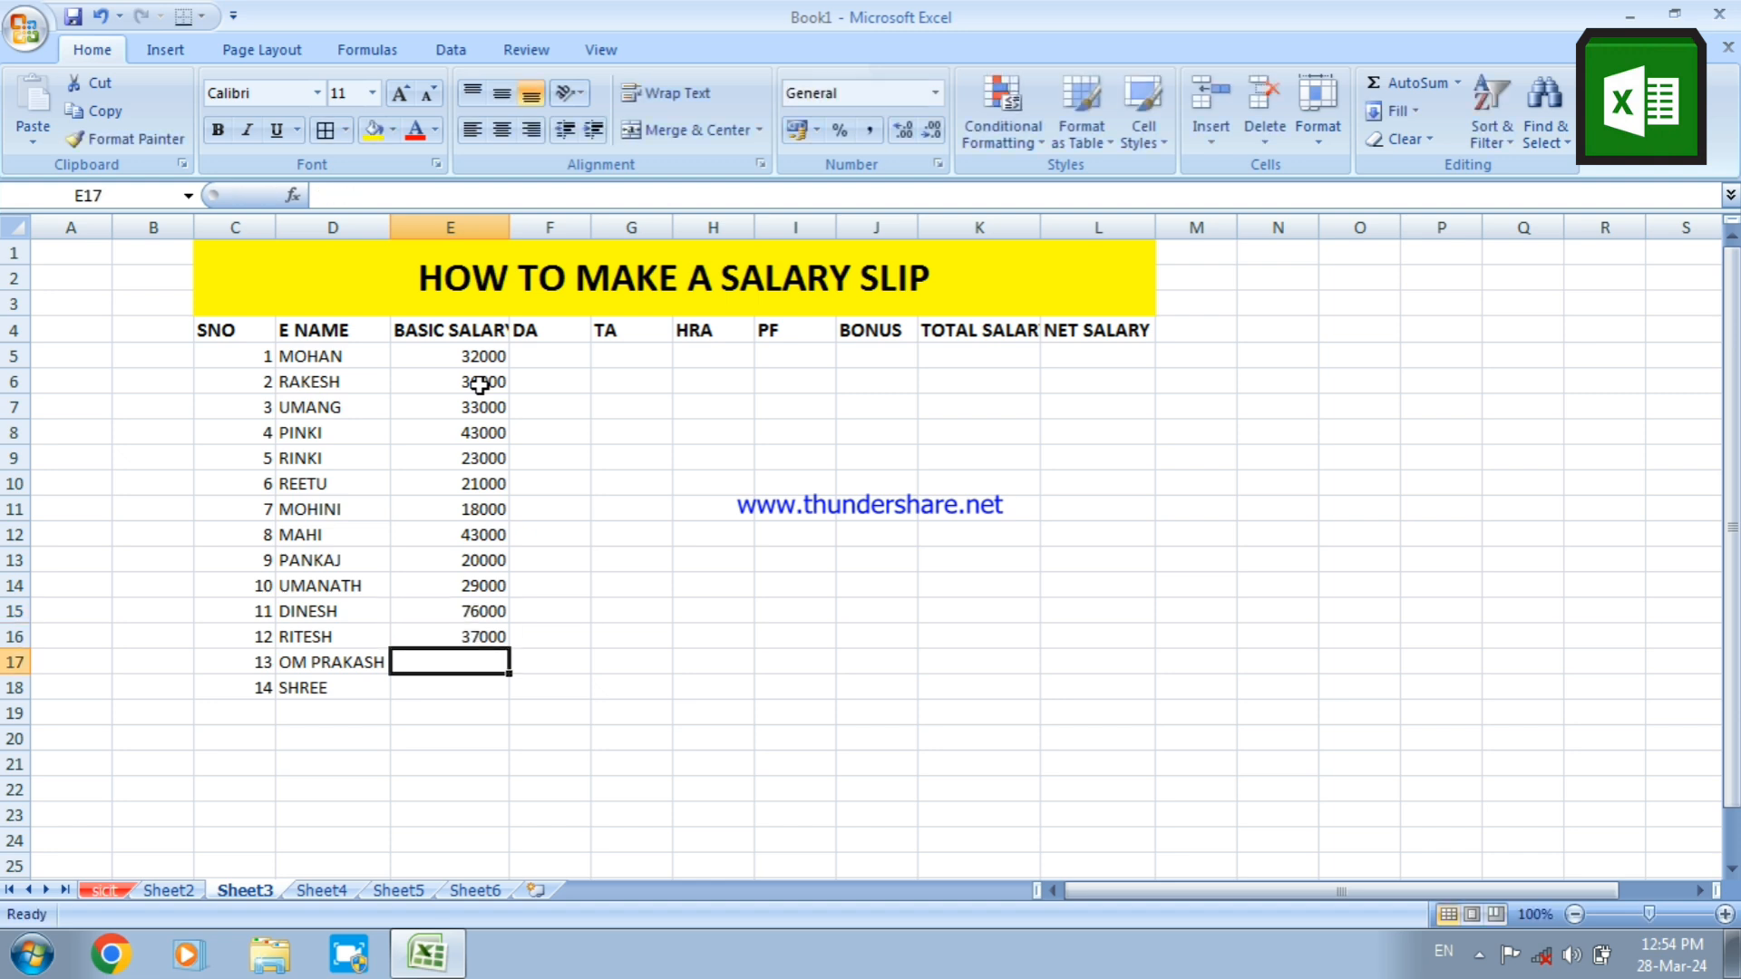
Enter basic salaries of 20000 in E17 and 18000 in E18 for the last two employees
{"action": "type", "text": "2000"}
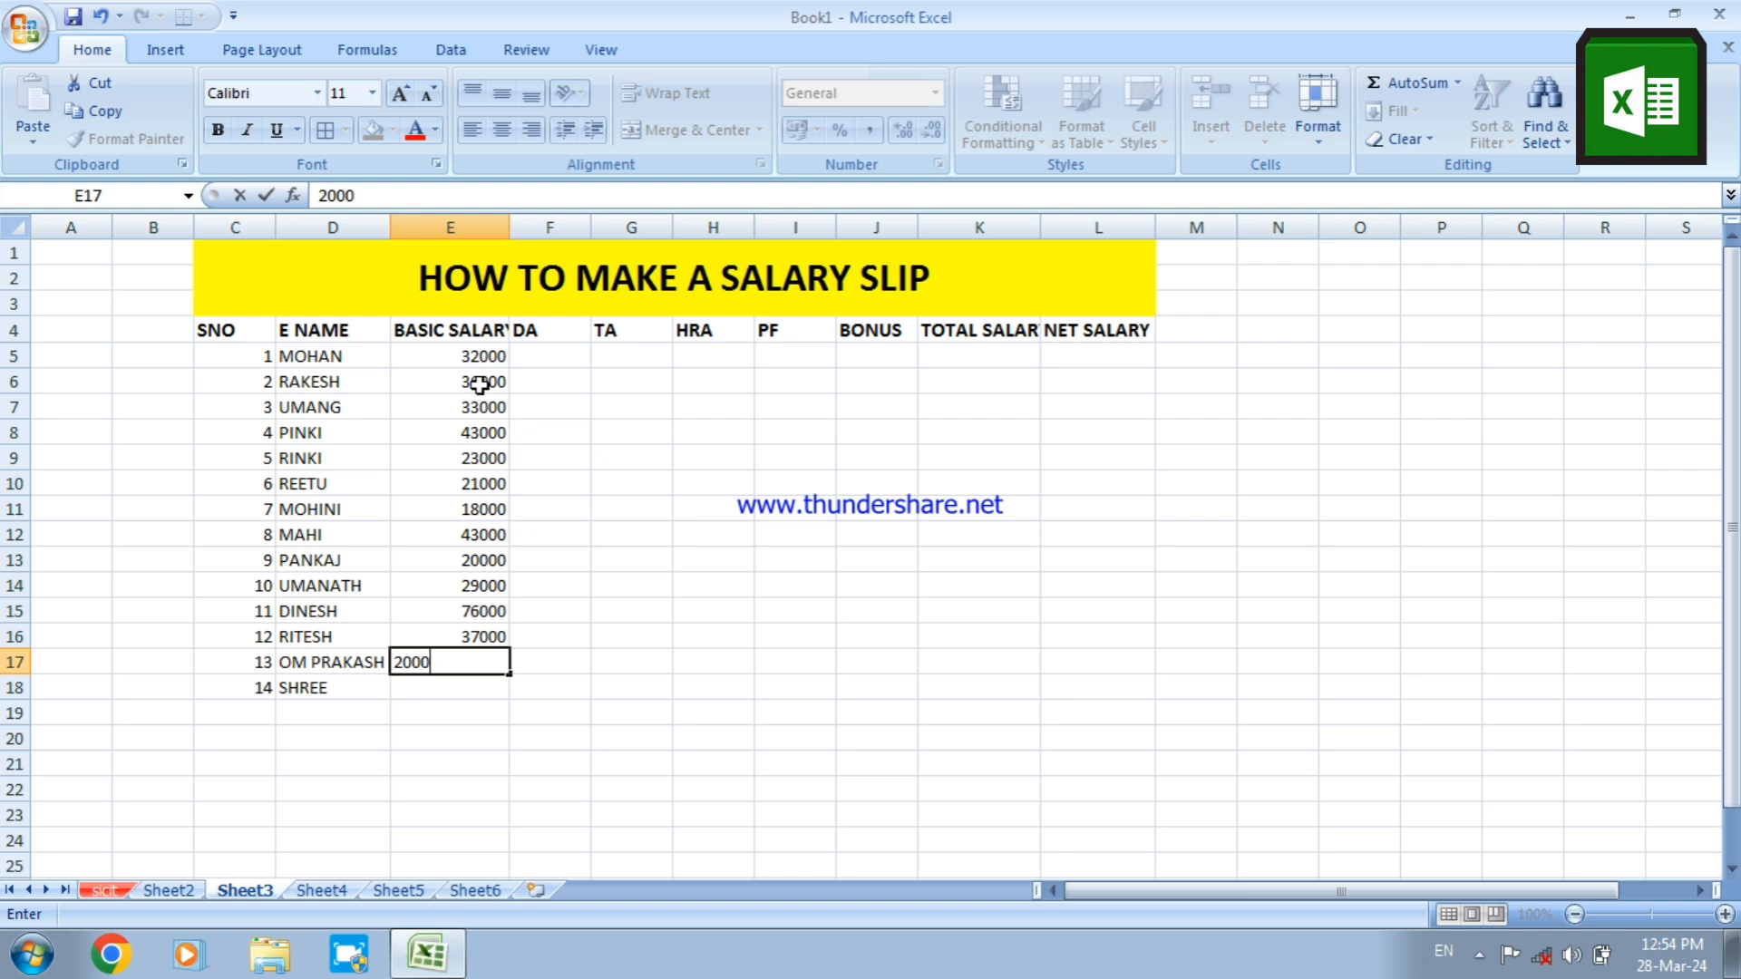
{"action": "type", "text": "0"}
{"action": "key", "text": "Return"}
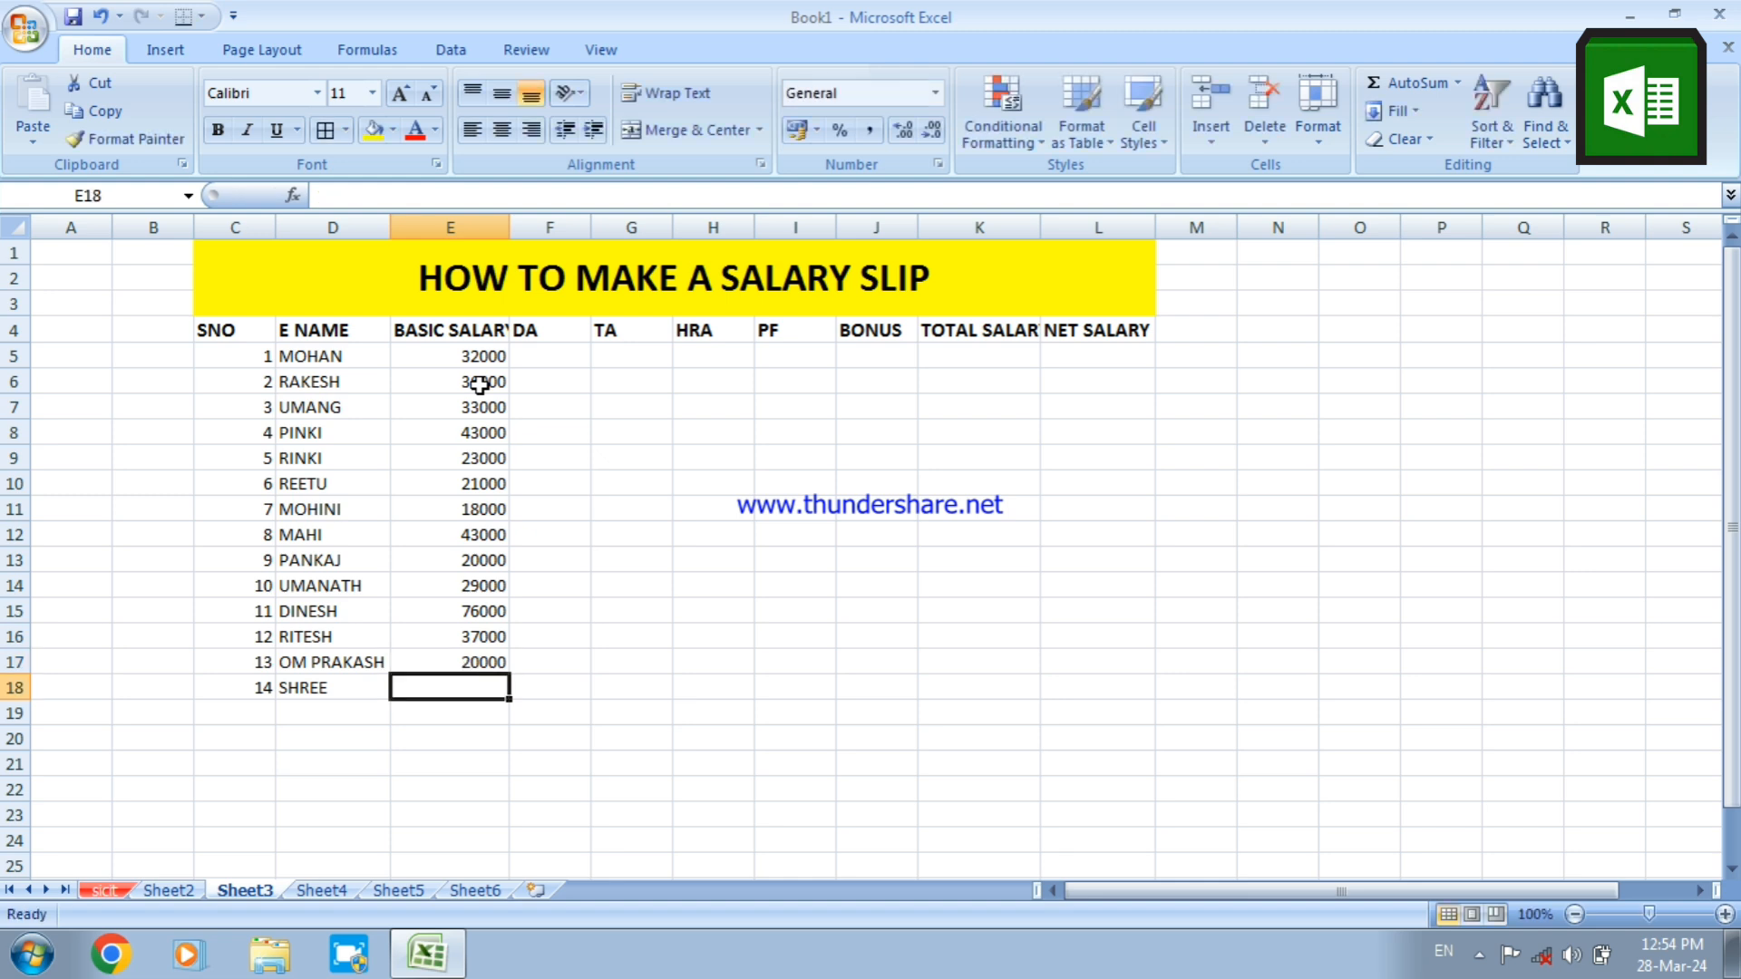
{"action": "type", "text": "18000"}
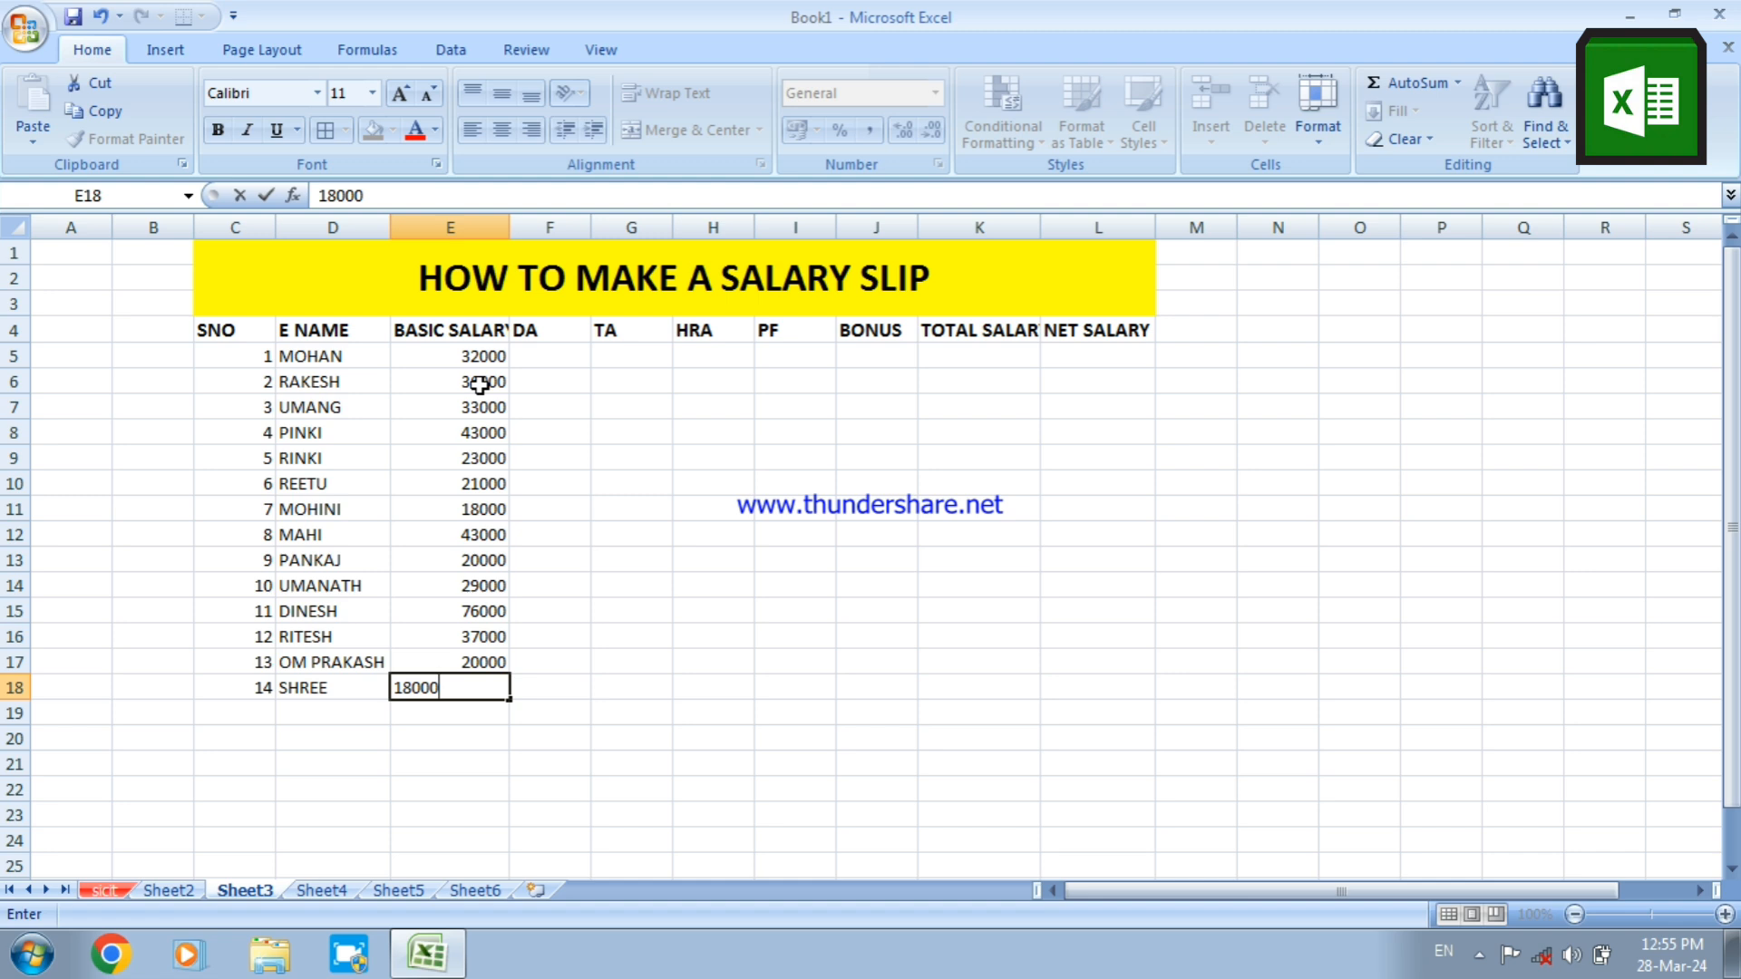
Calculate DA as 2% of basic salary with the formula =E5*2% in F5 and fill it down to F18
{"action": "left_click", "coordinate": [556, 355]}
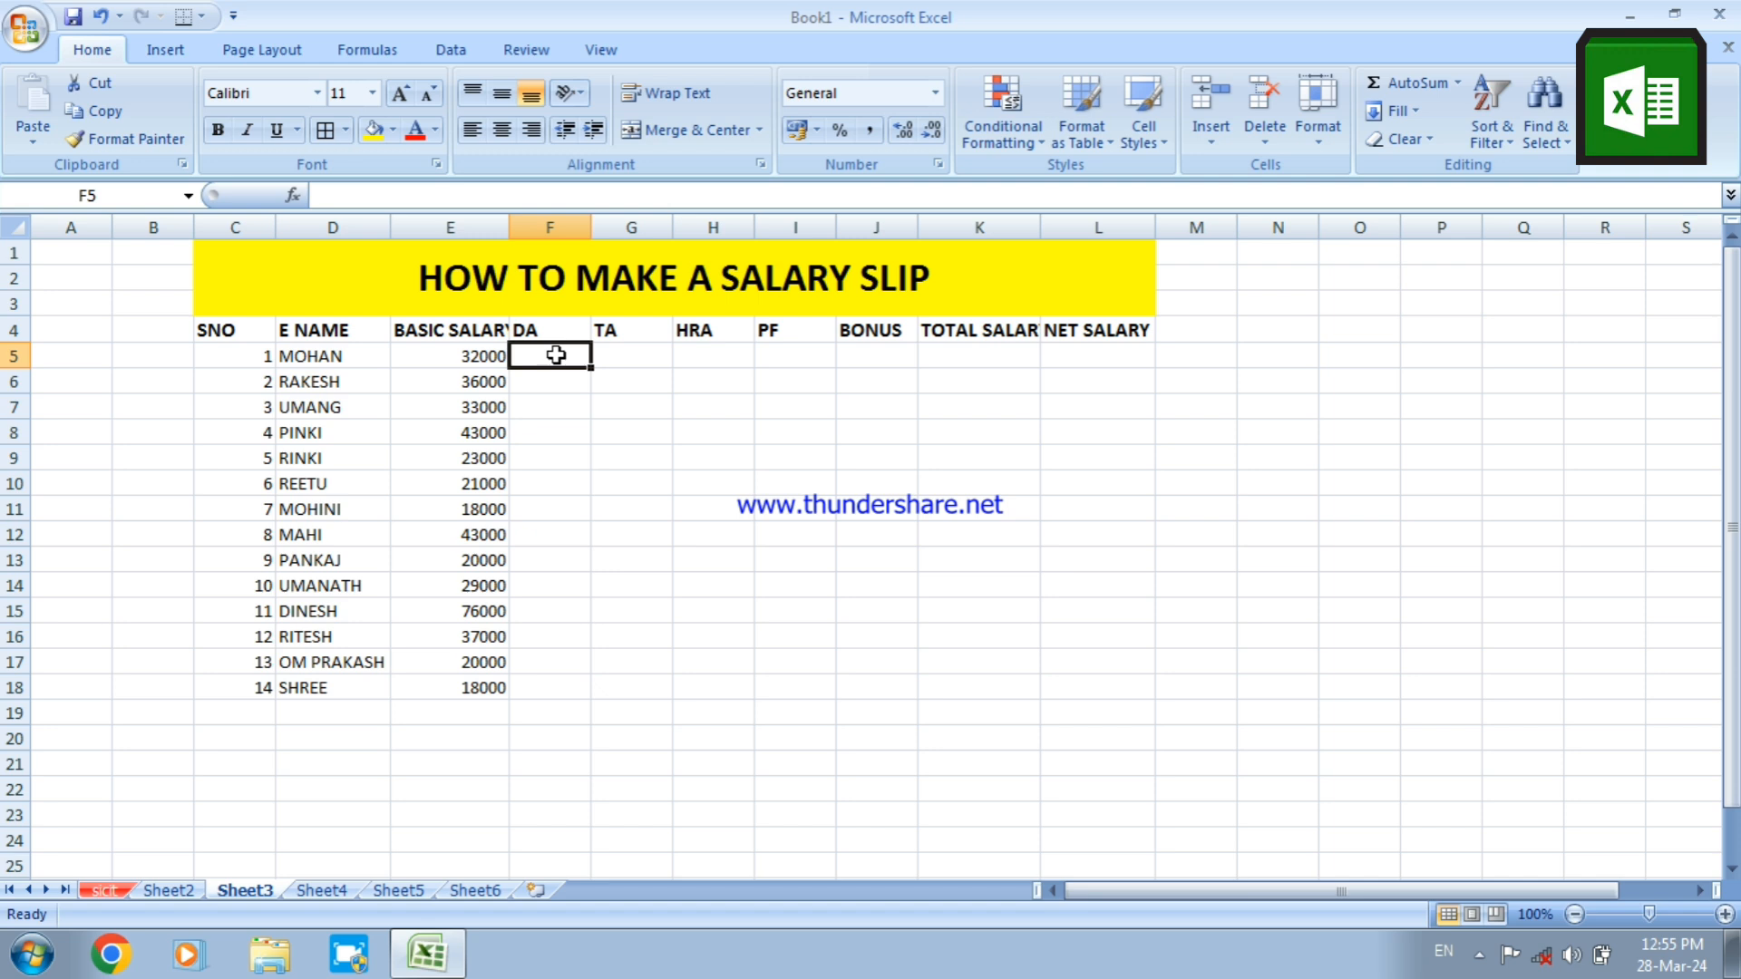
{"action": "type", "text": "="}
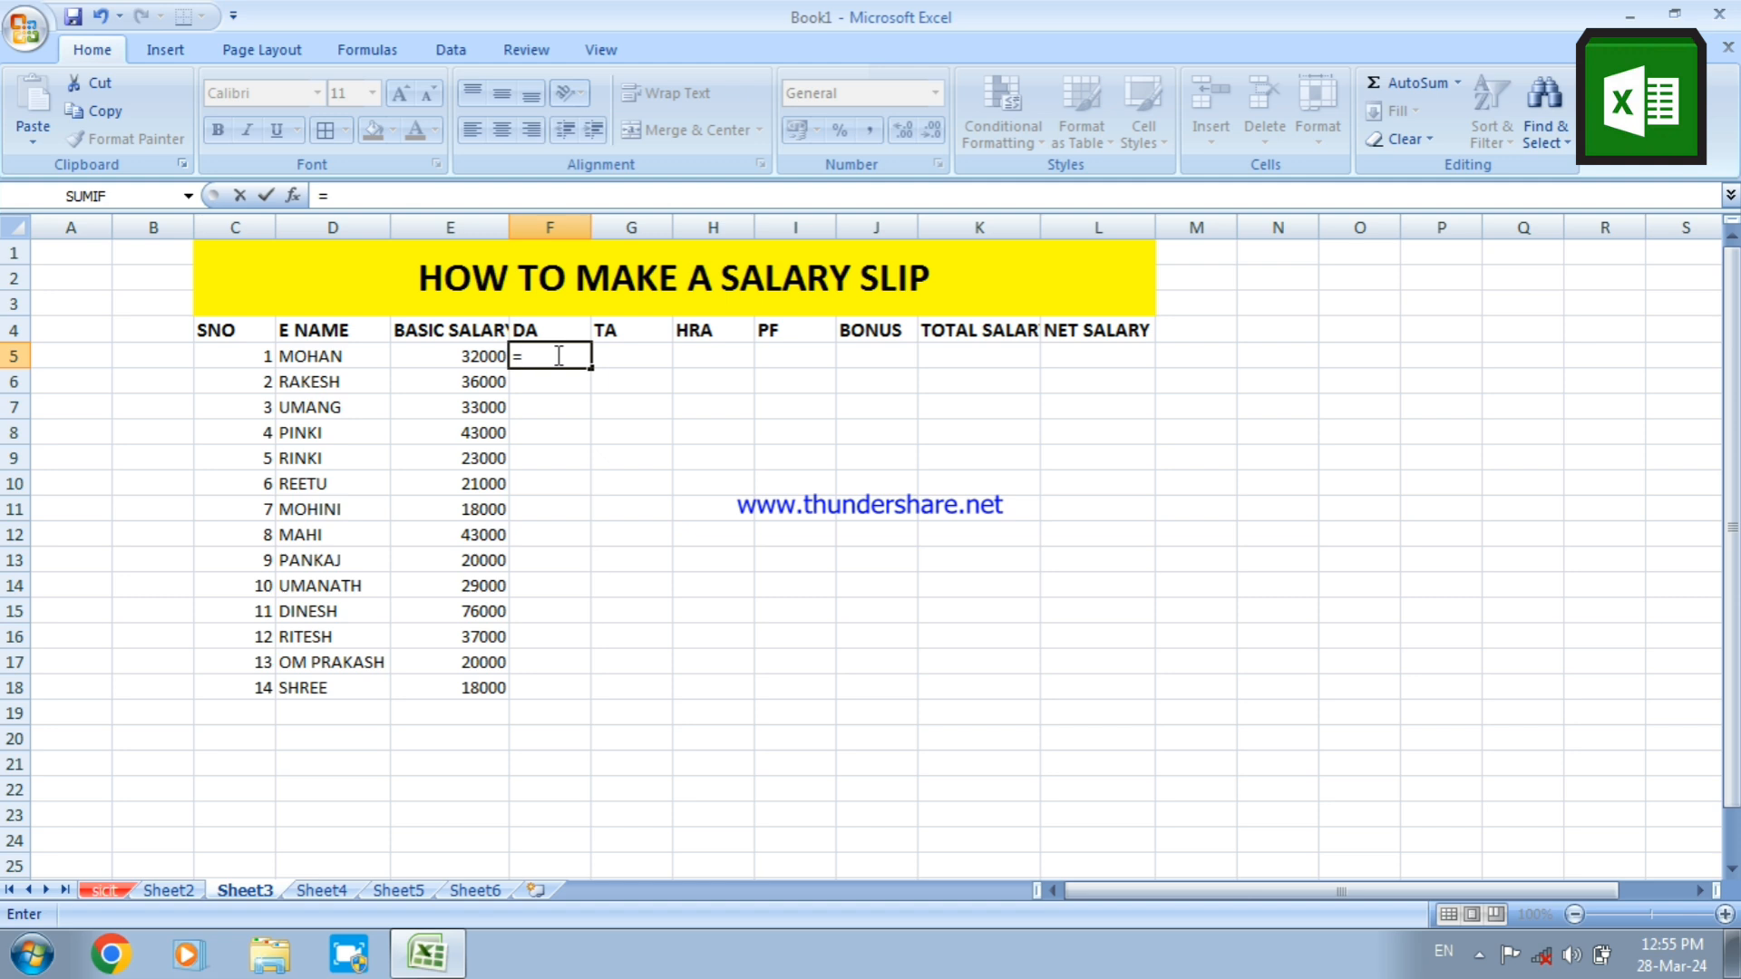
{"action": "type", "text": "E5"}
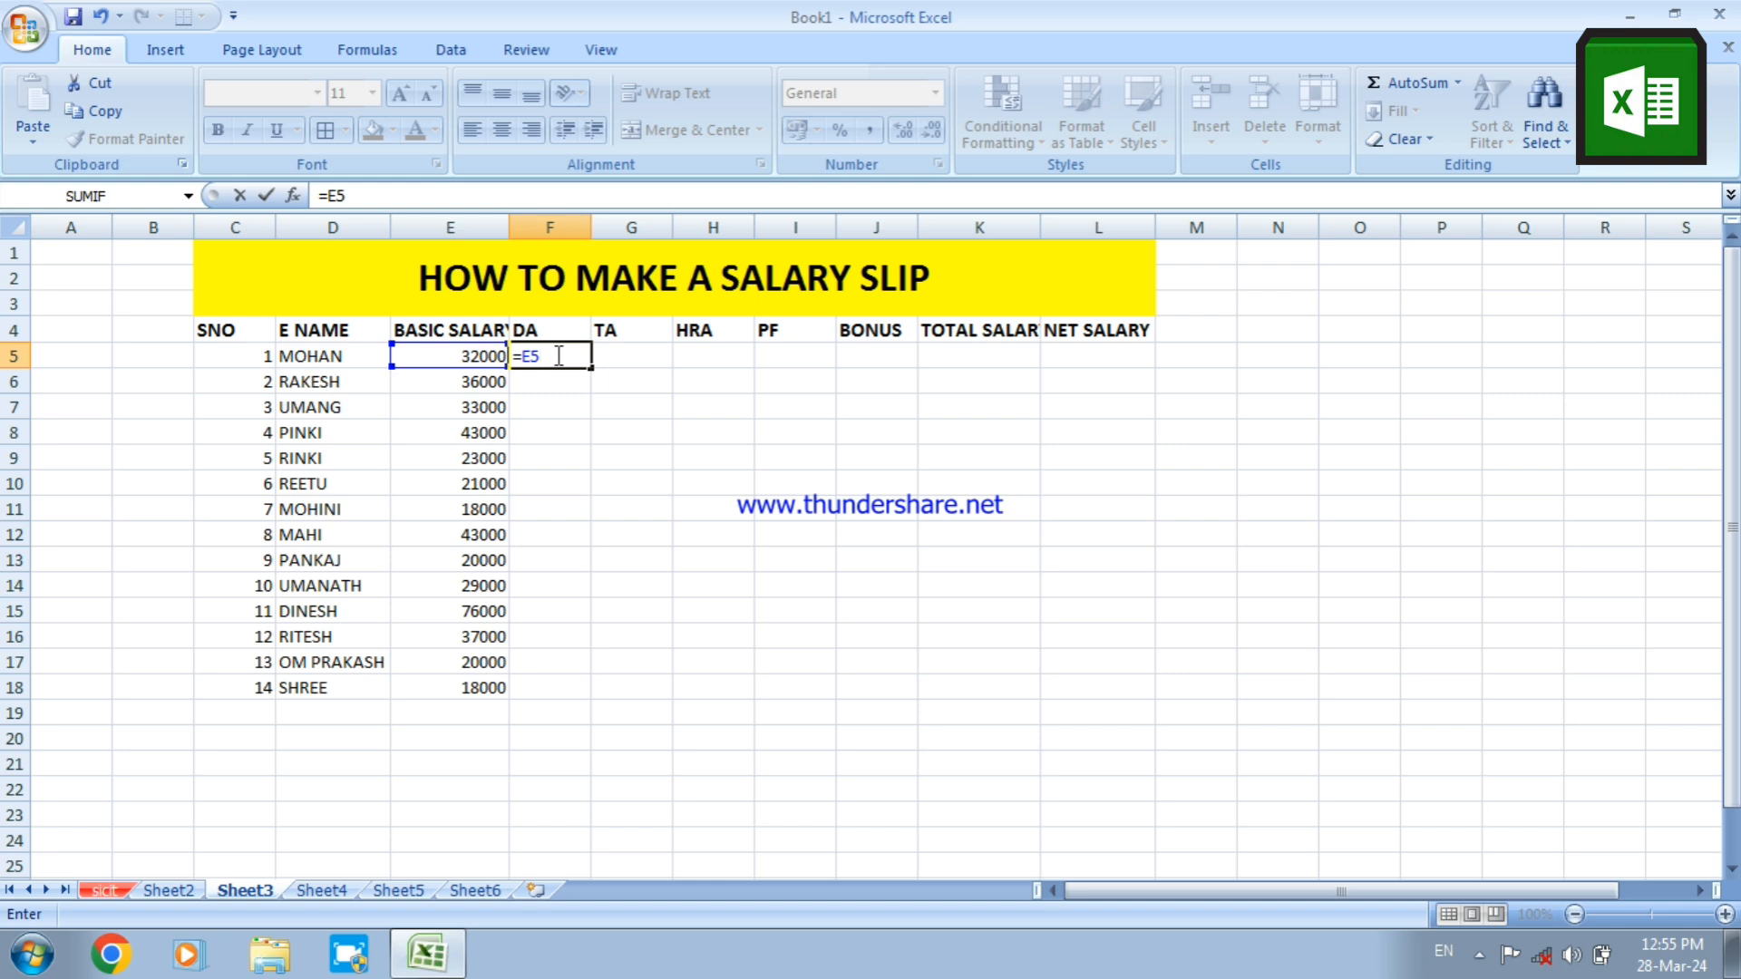
{"action": "type", "text": "*2"}
{"action": "key", "text": "Return"}
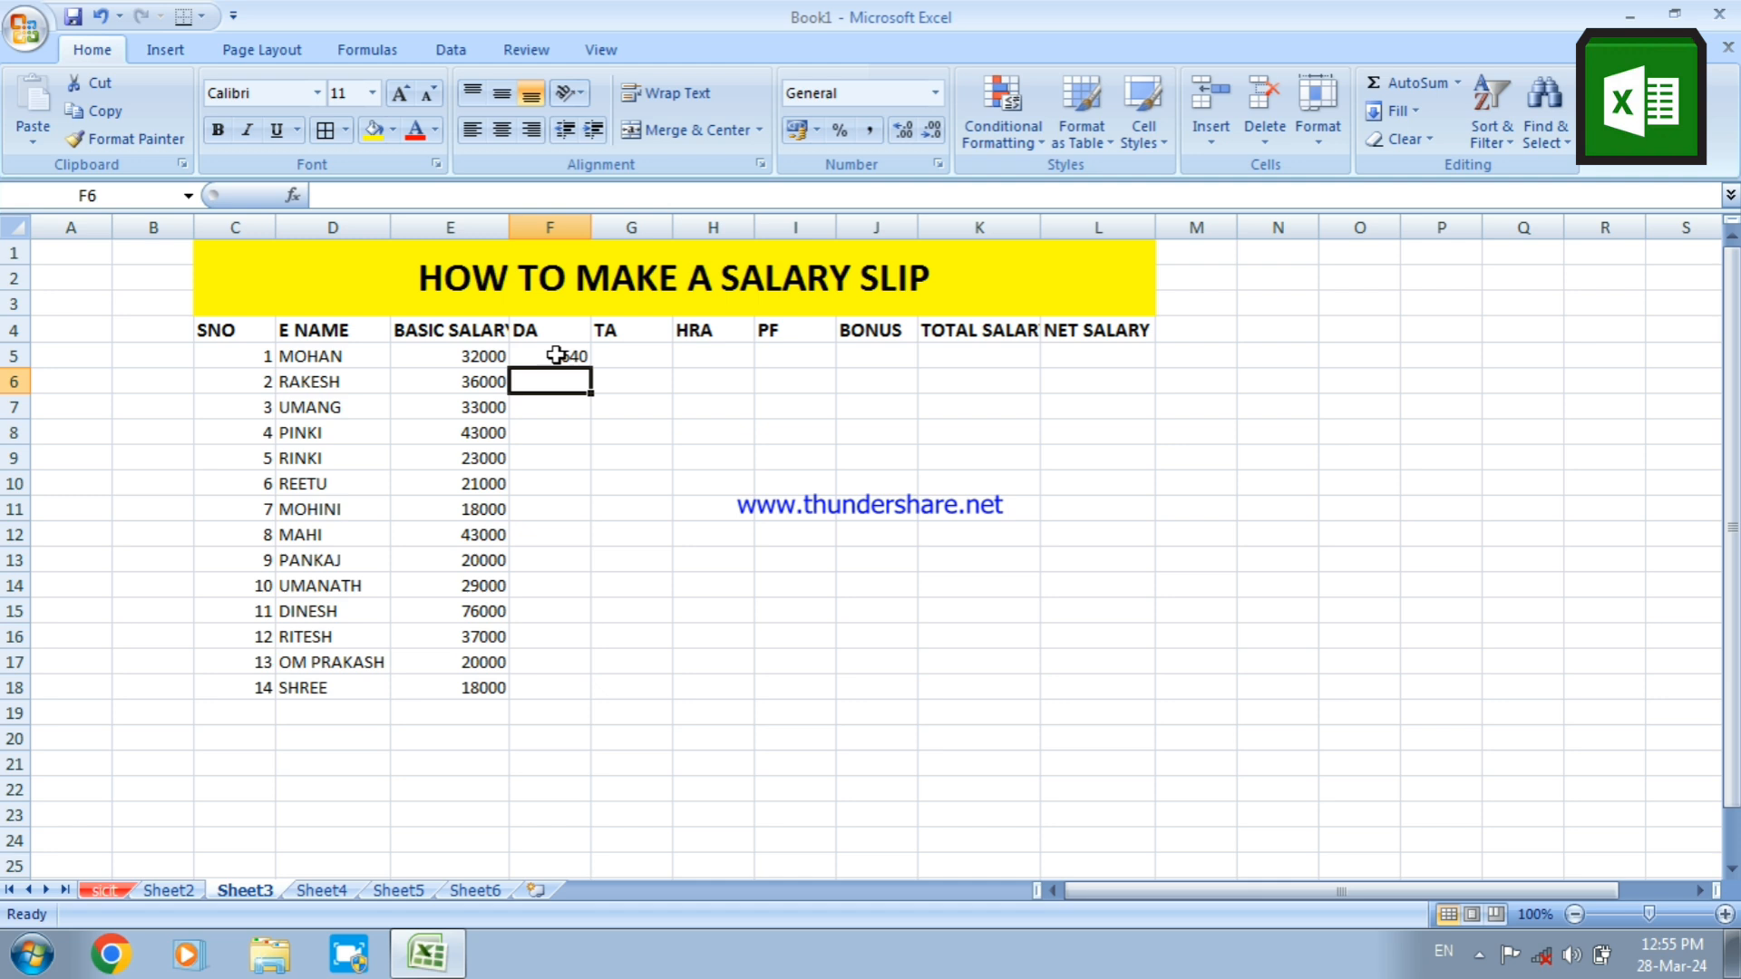
{"action": "left_click", "coordinate": [556, 355]}
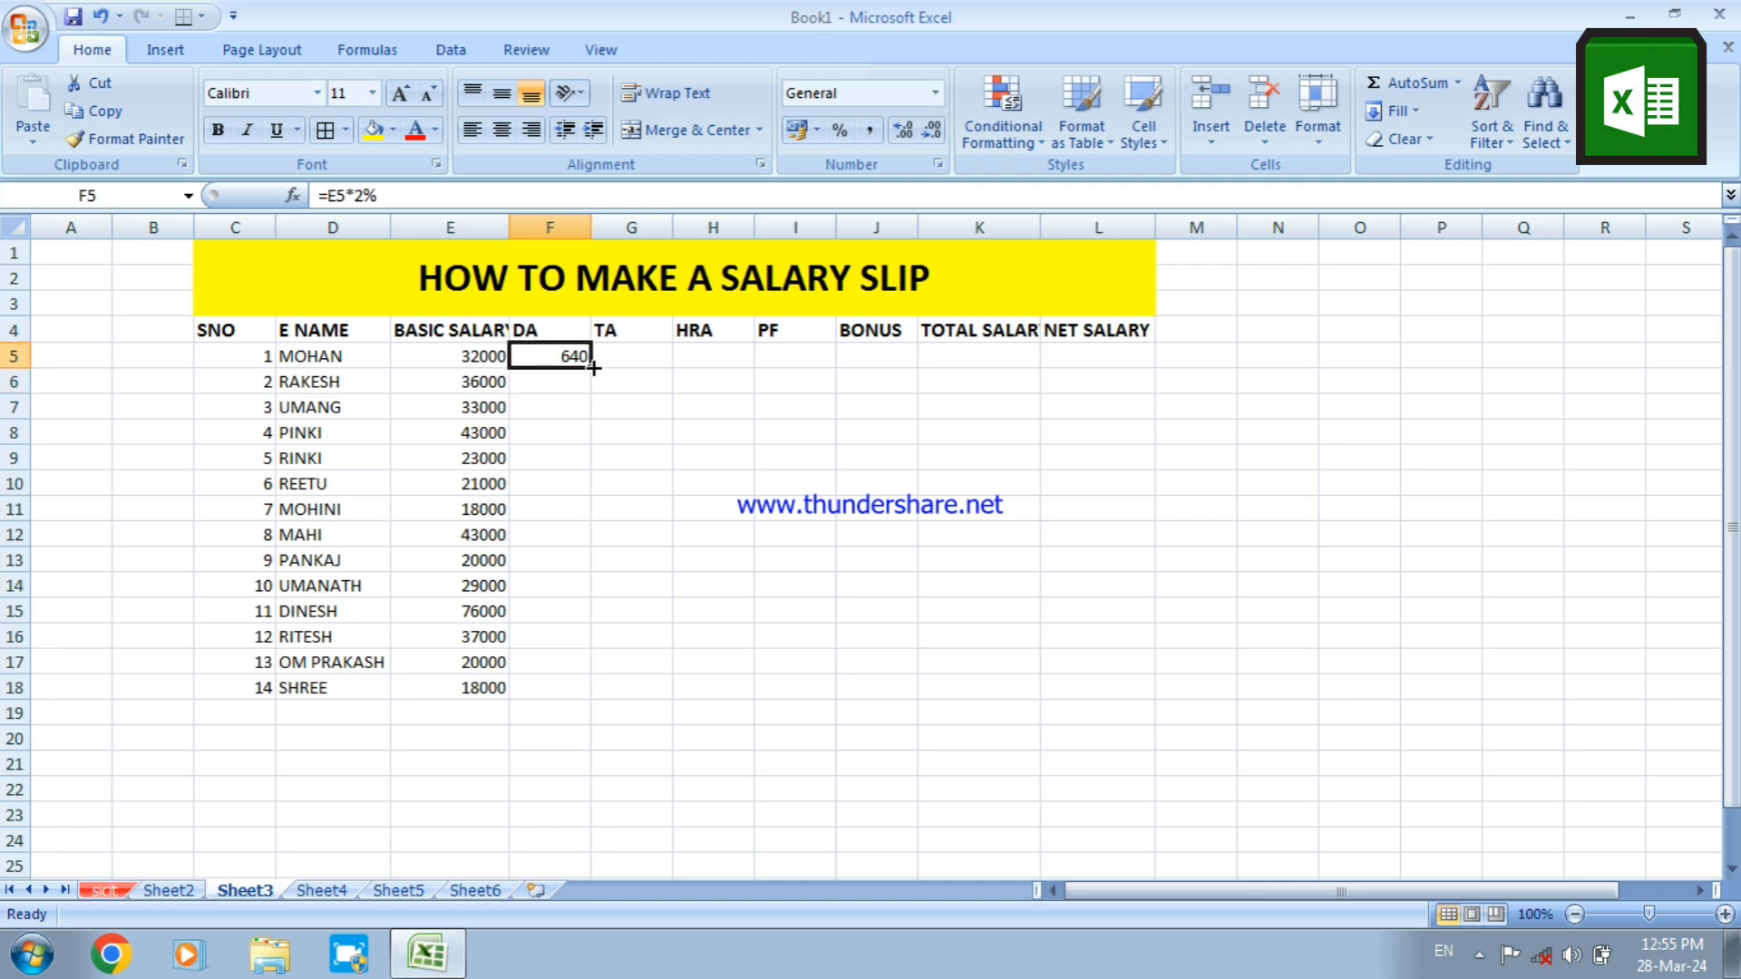
{"action": "left_click_drag", "start_coordinate": [594, 366], "coordinate": [580, 697]}
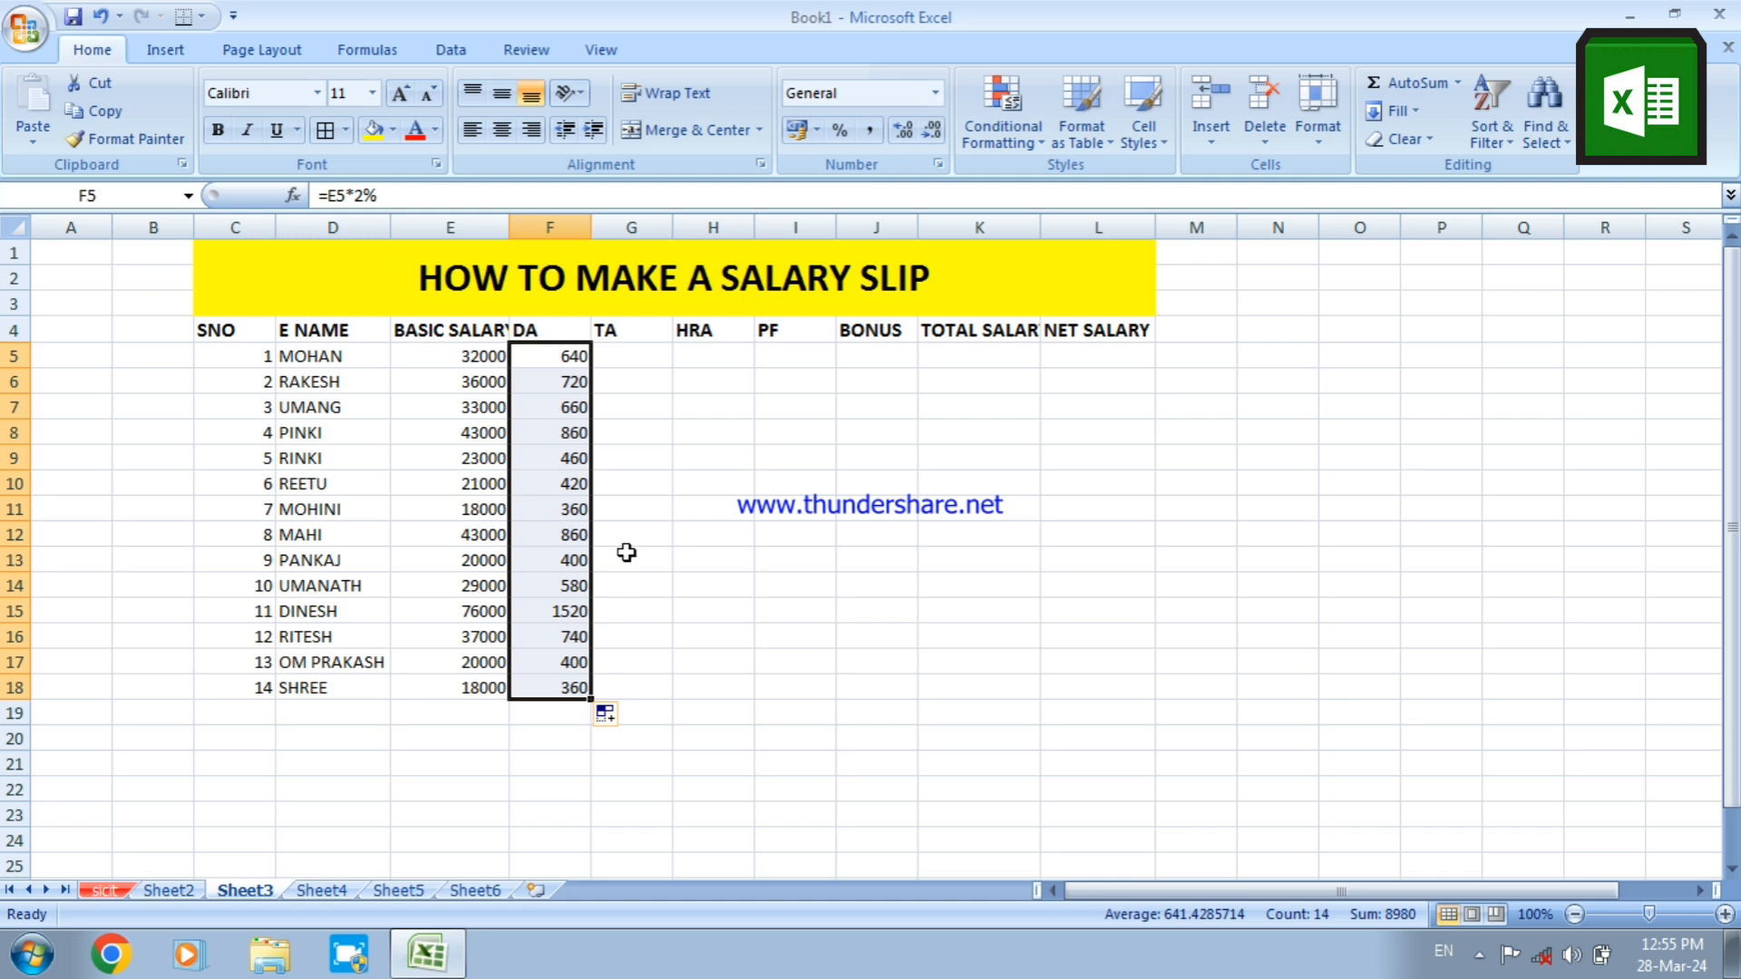
Calculate TA as 4% of basic salary with the formula =E5*4% in G5 and fill it down to G18
{"action": "left_click", "coordinate": [650, 356]}
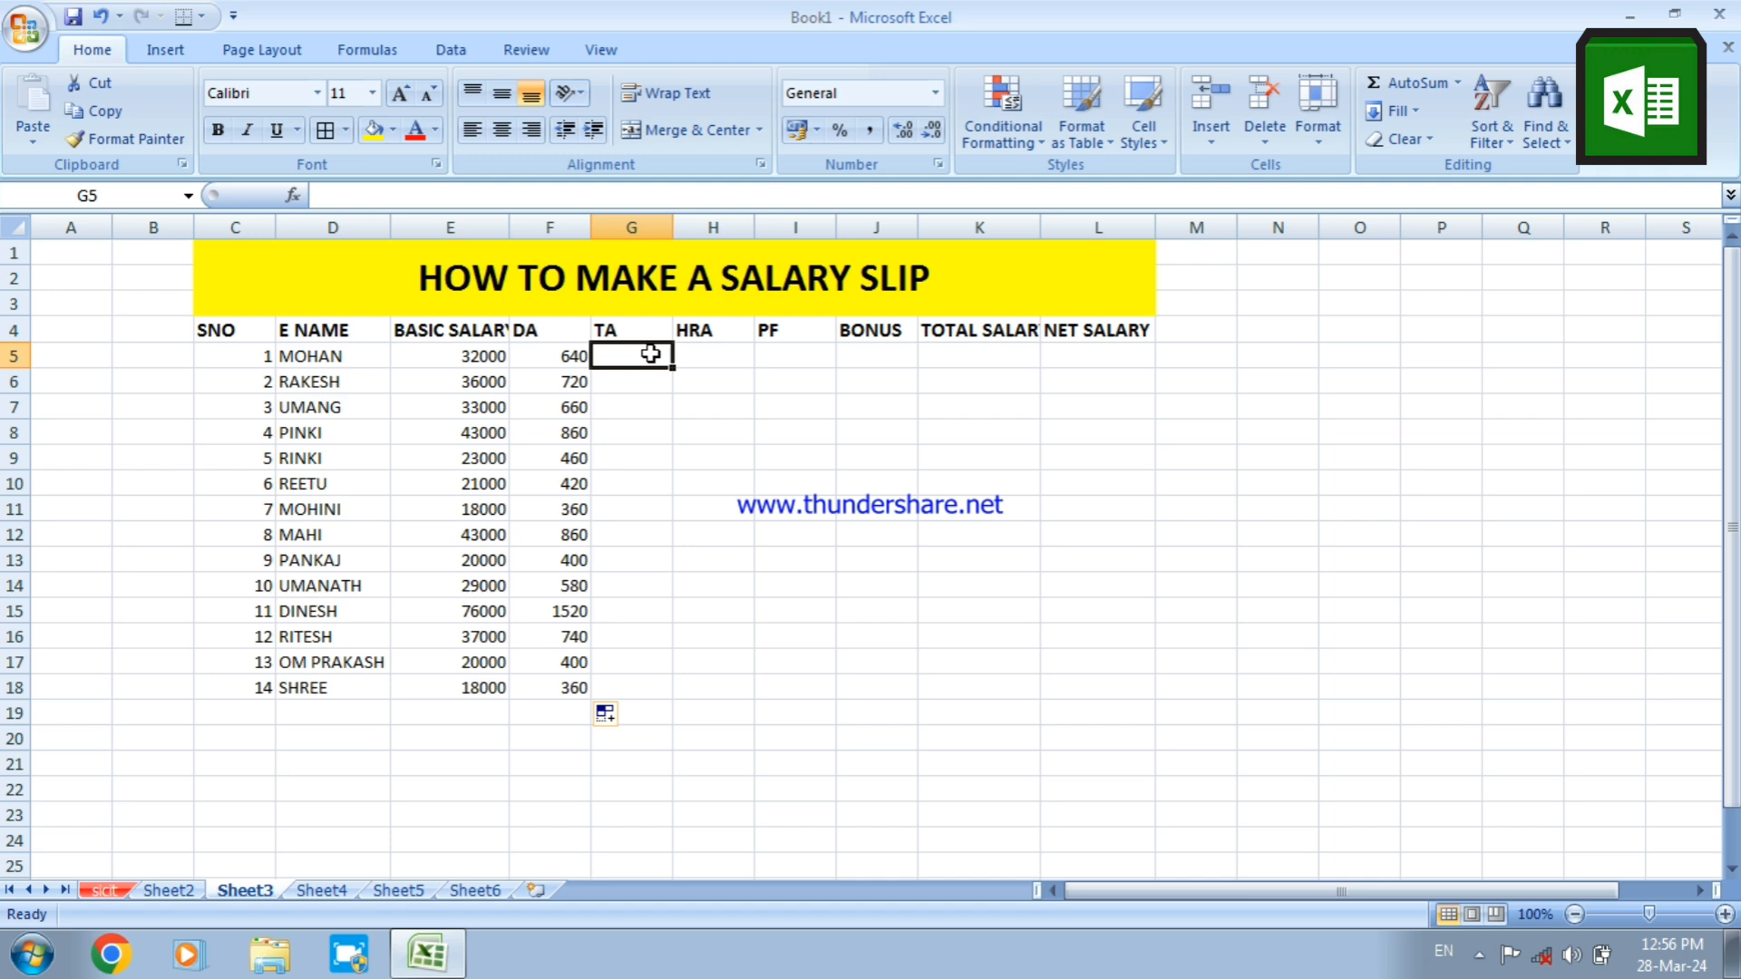
{"action": "type", "text": "="}
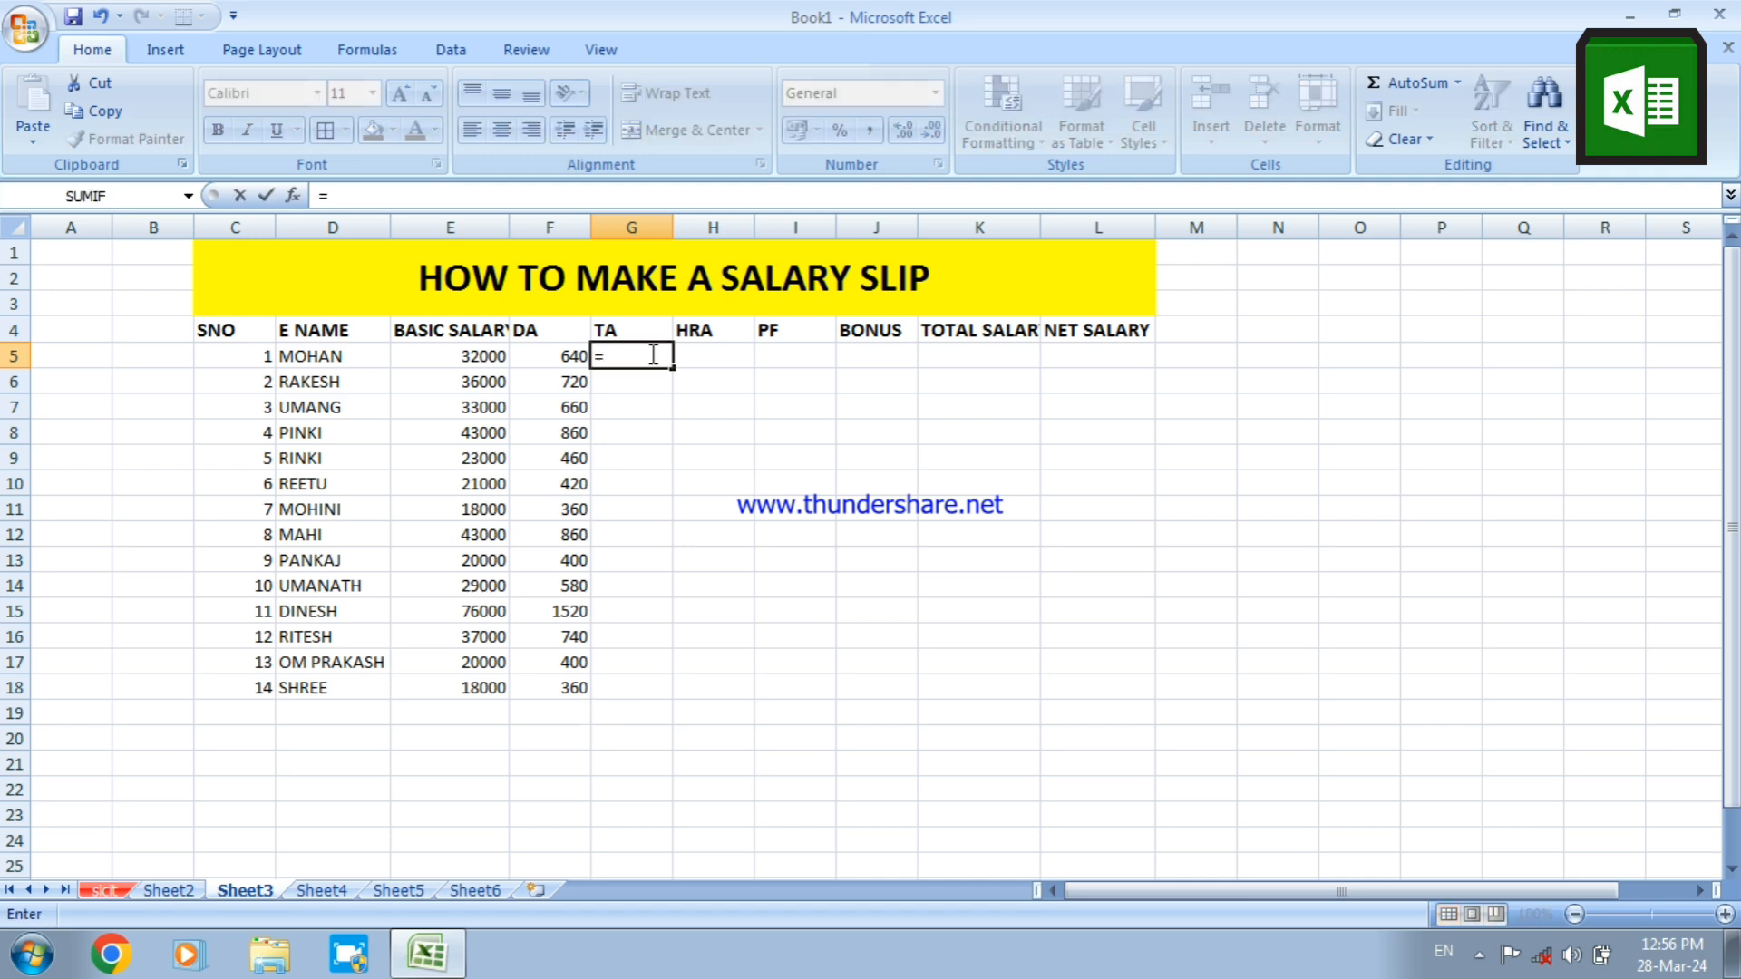
{"action": "type", "text": "E"}
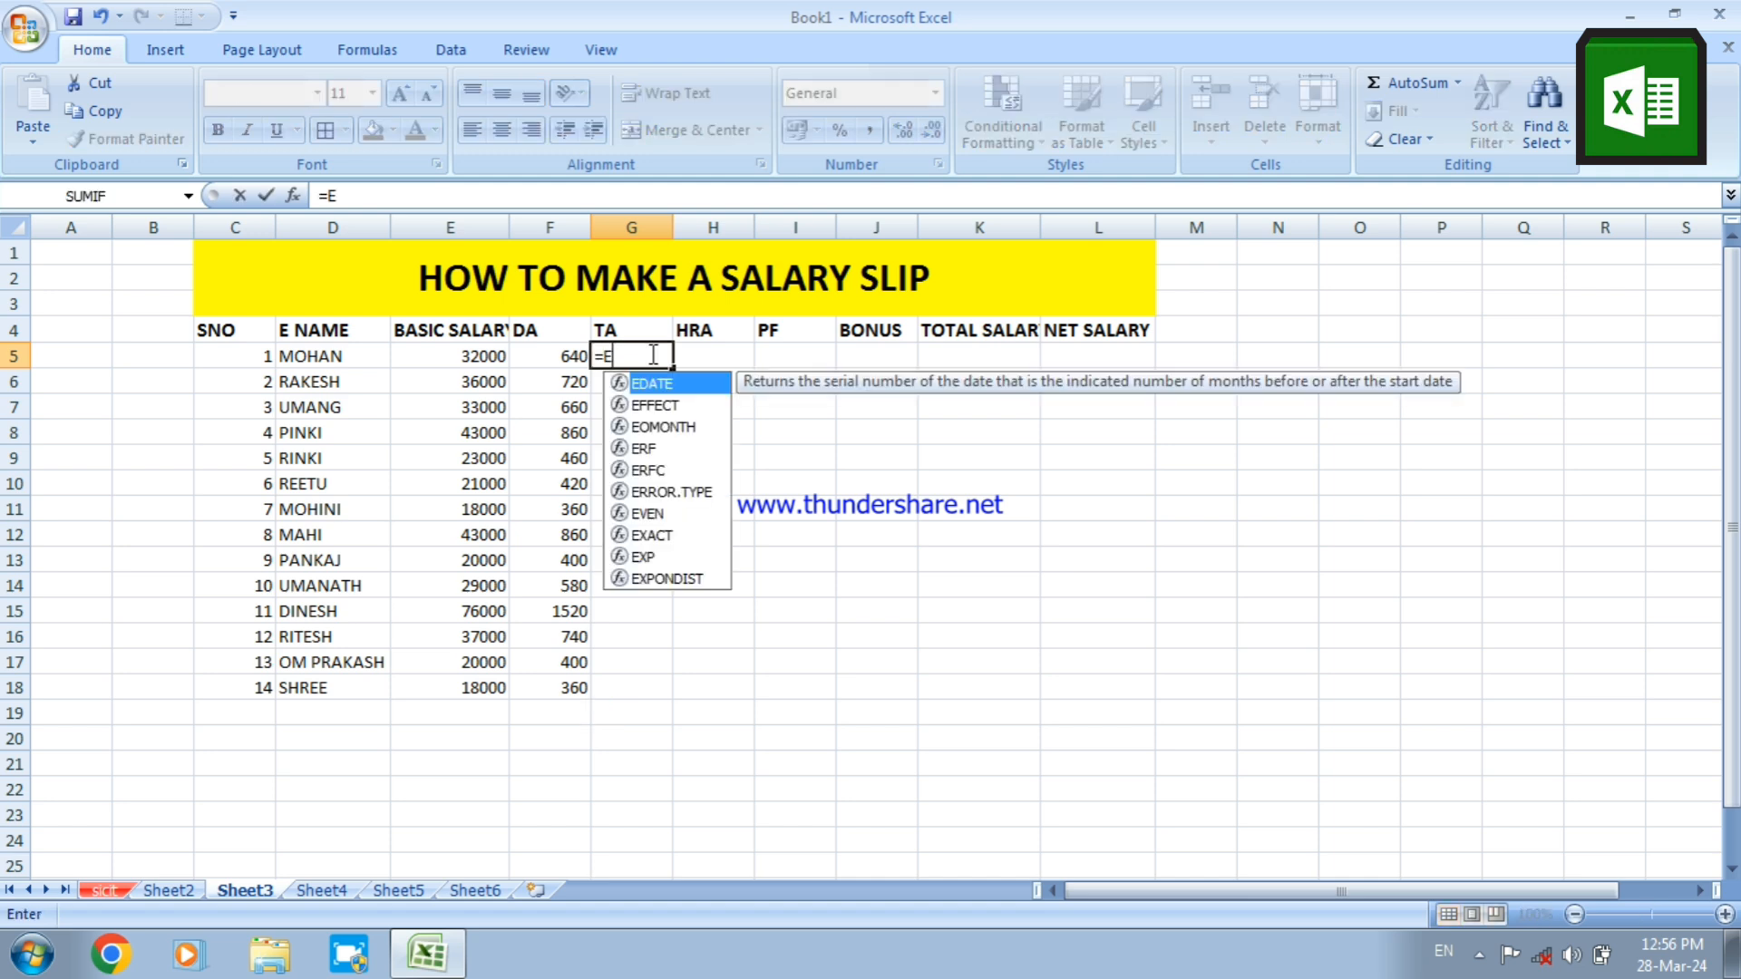
{"action": "type", "text": "5"}
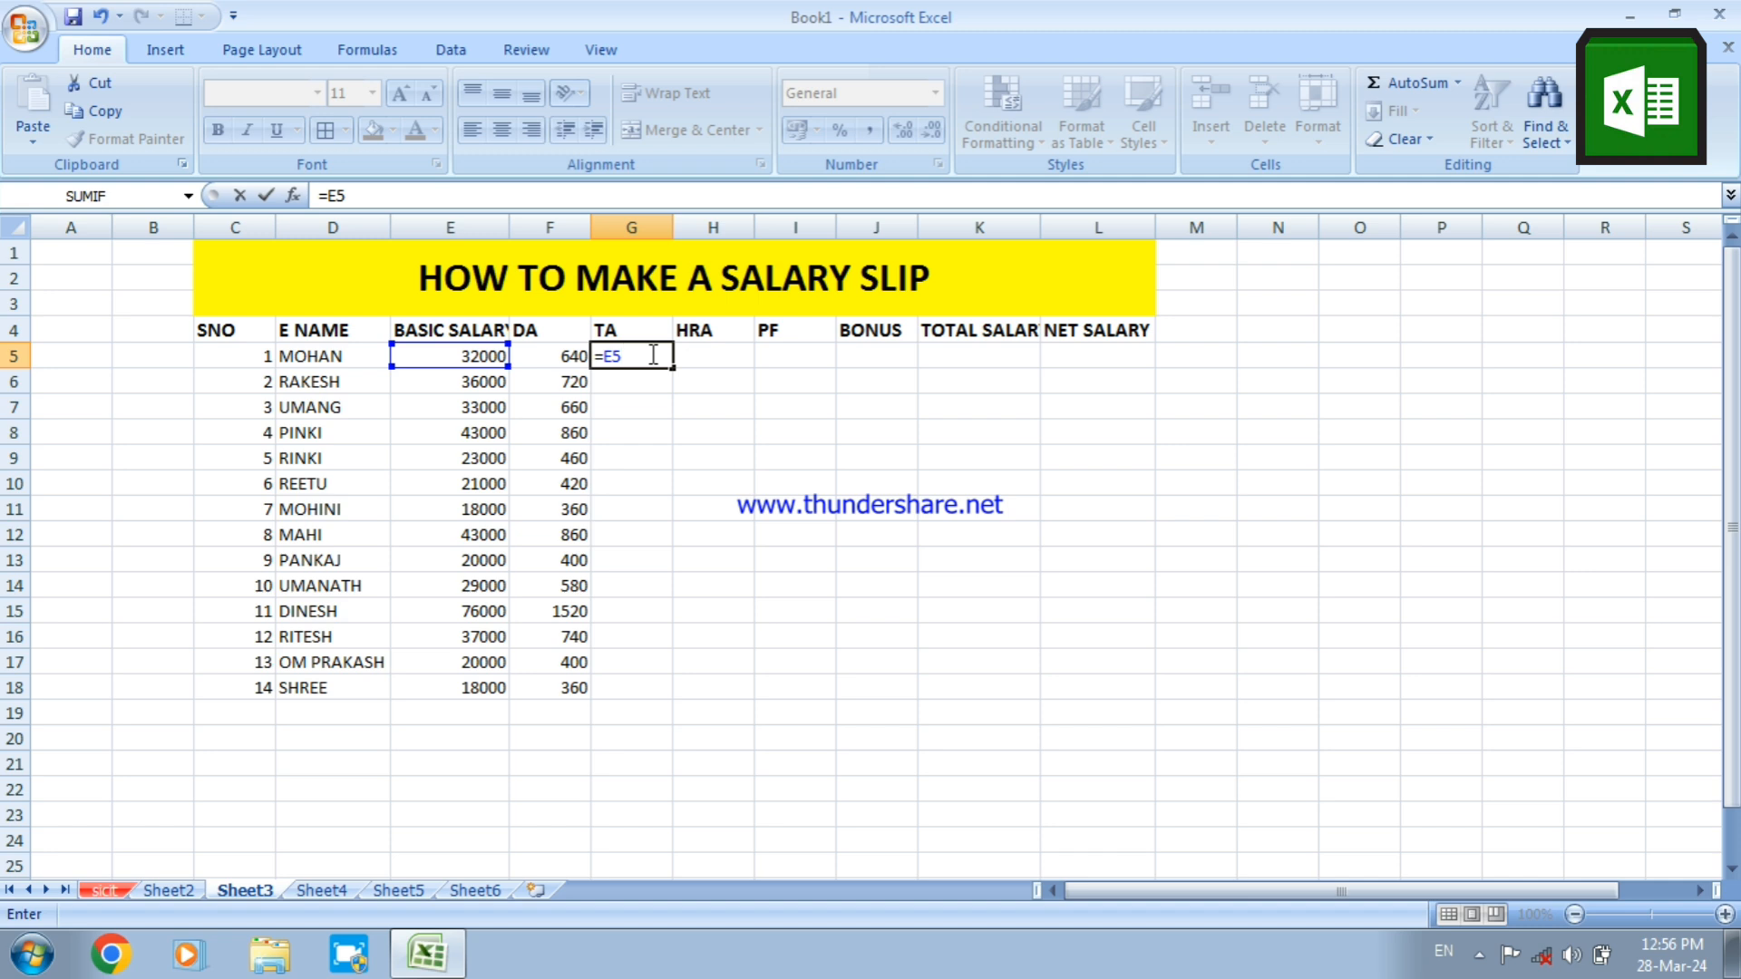
{"action": "type", "text": "*4%"}
{"action": "key", "text": "Return"}
{"action": "left_click", "coordinate": [650, 354]}
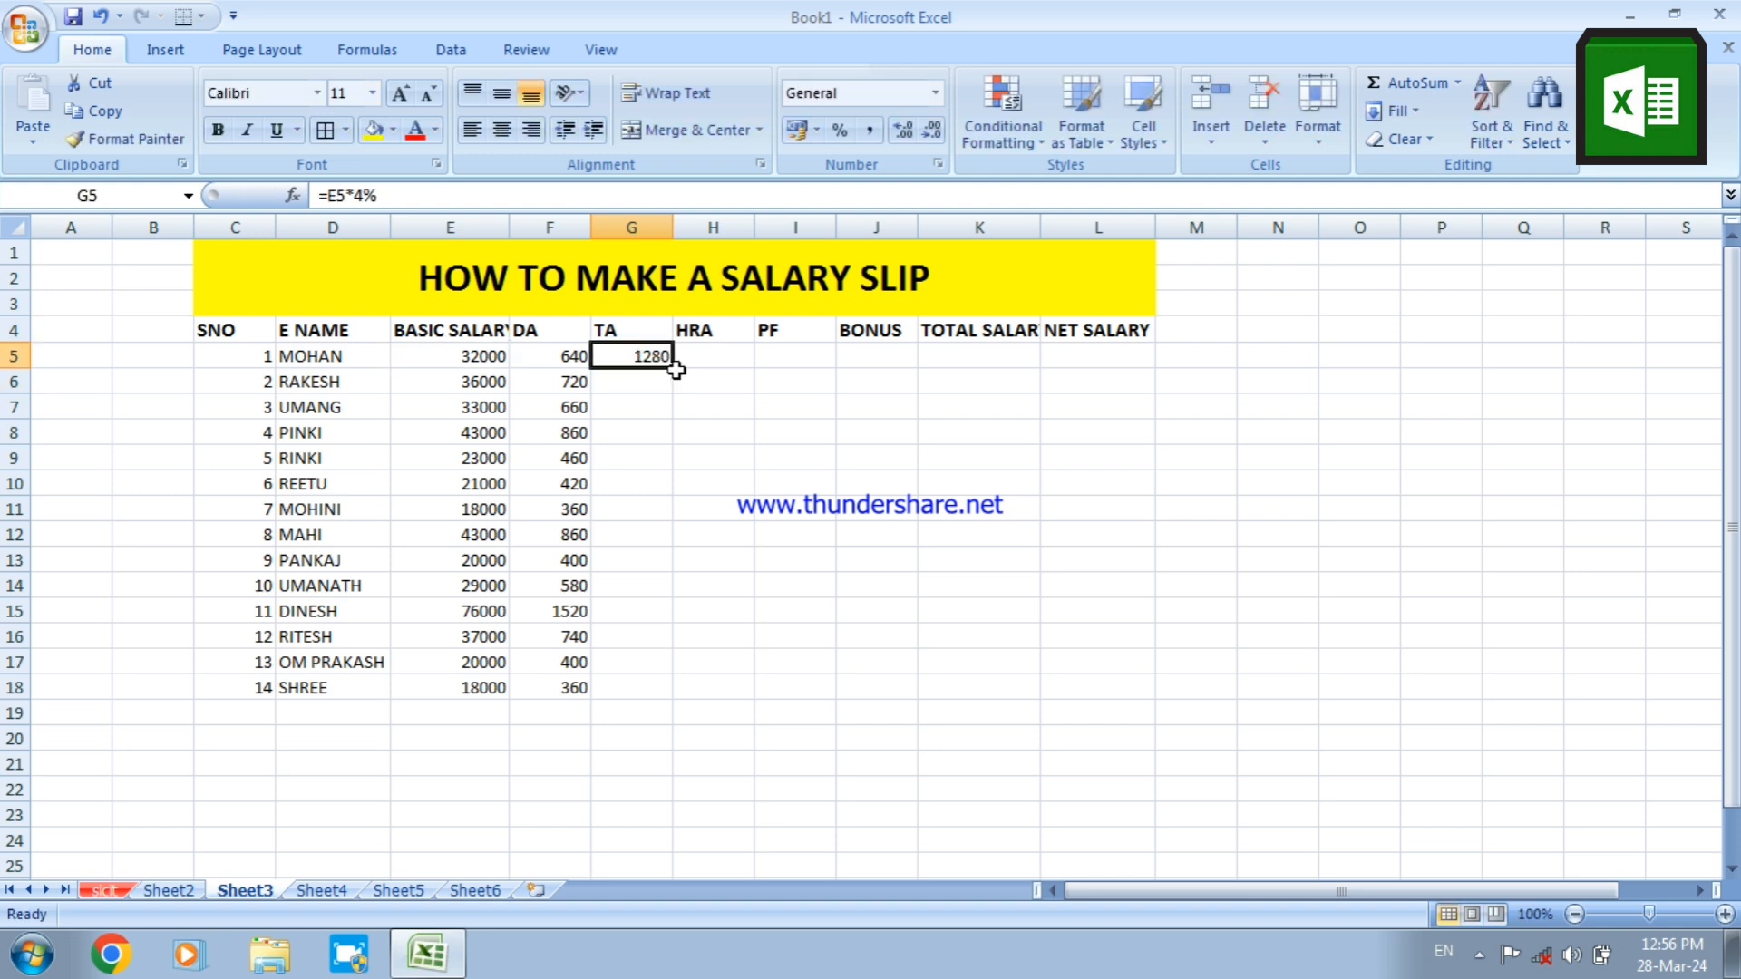
{"action": "left_click_drag", "start_coordinate": [676, 368], "coordinate": [668, 692]}
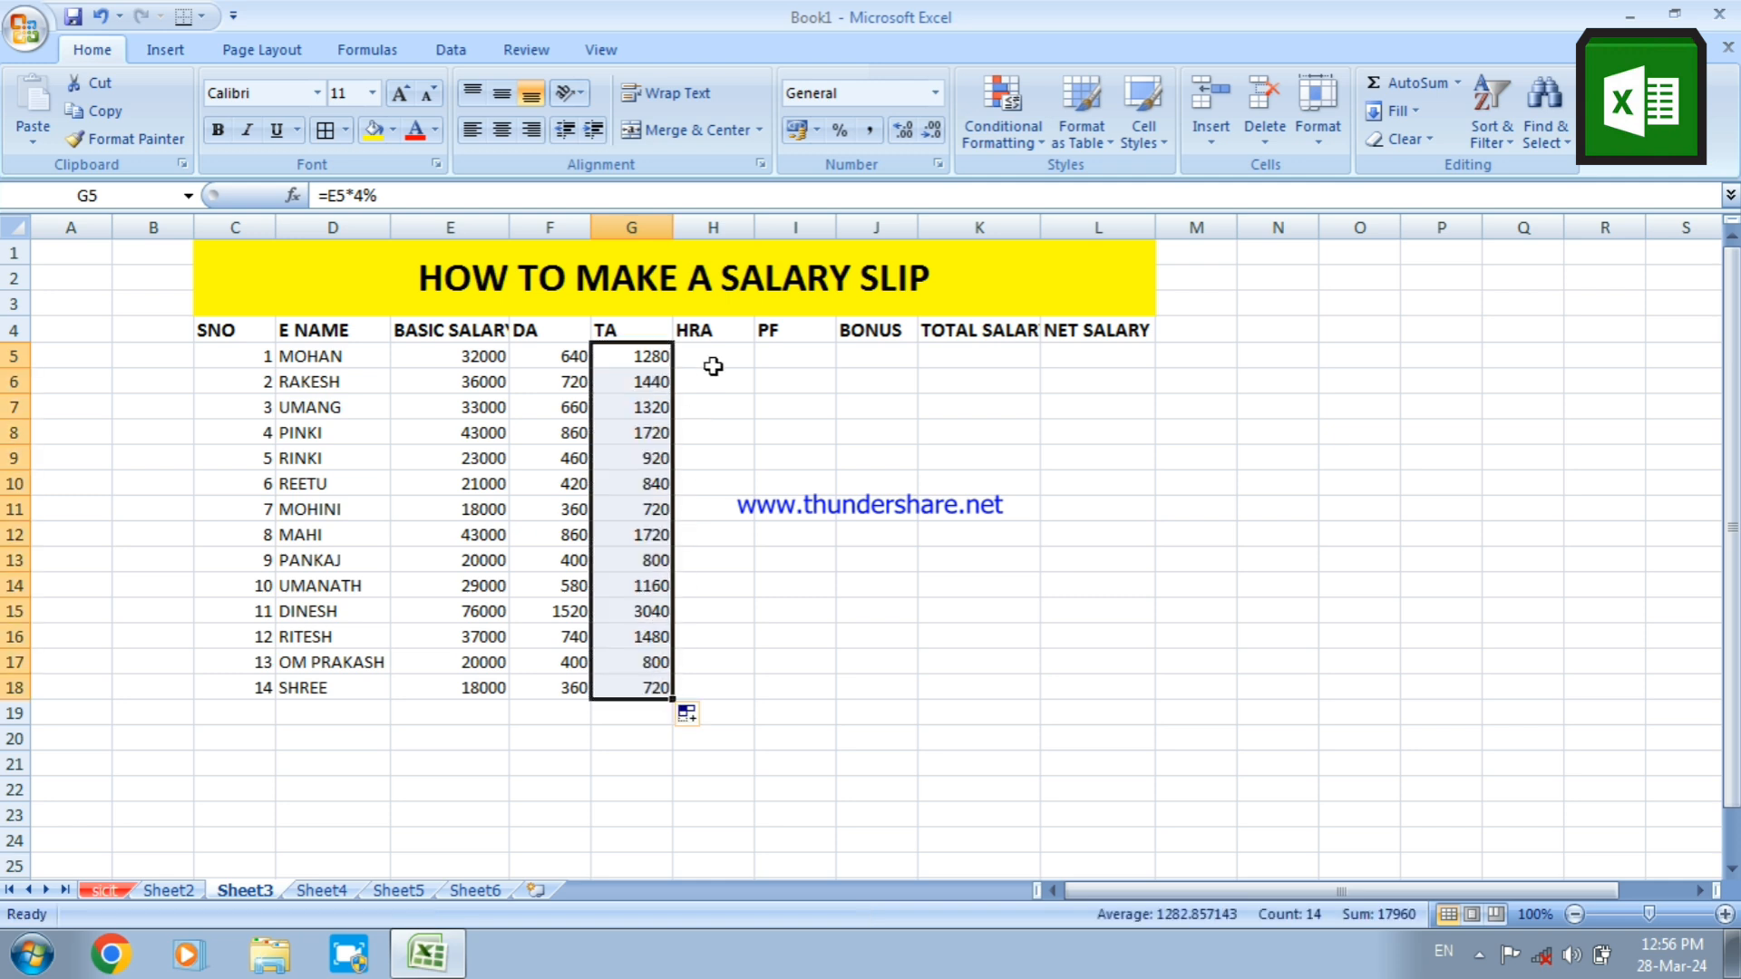
Calculate HRA as 7% of basic salary with the formula =E5*7% in H5 and fill it down to H18
{"action": "left_click", "coordinate": [713, 357]}
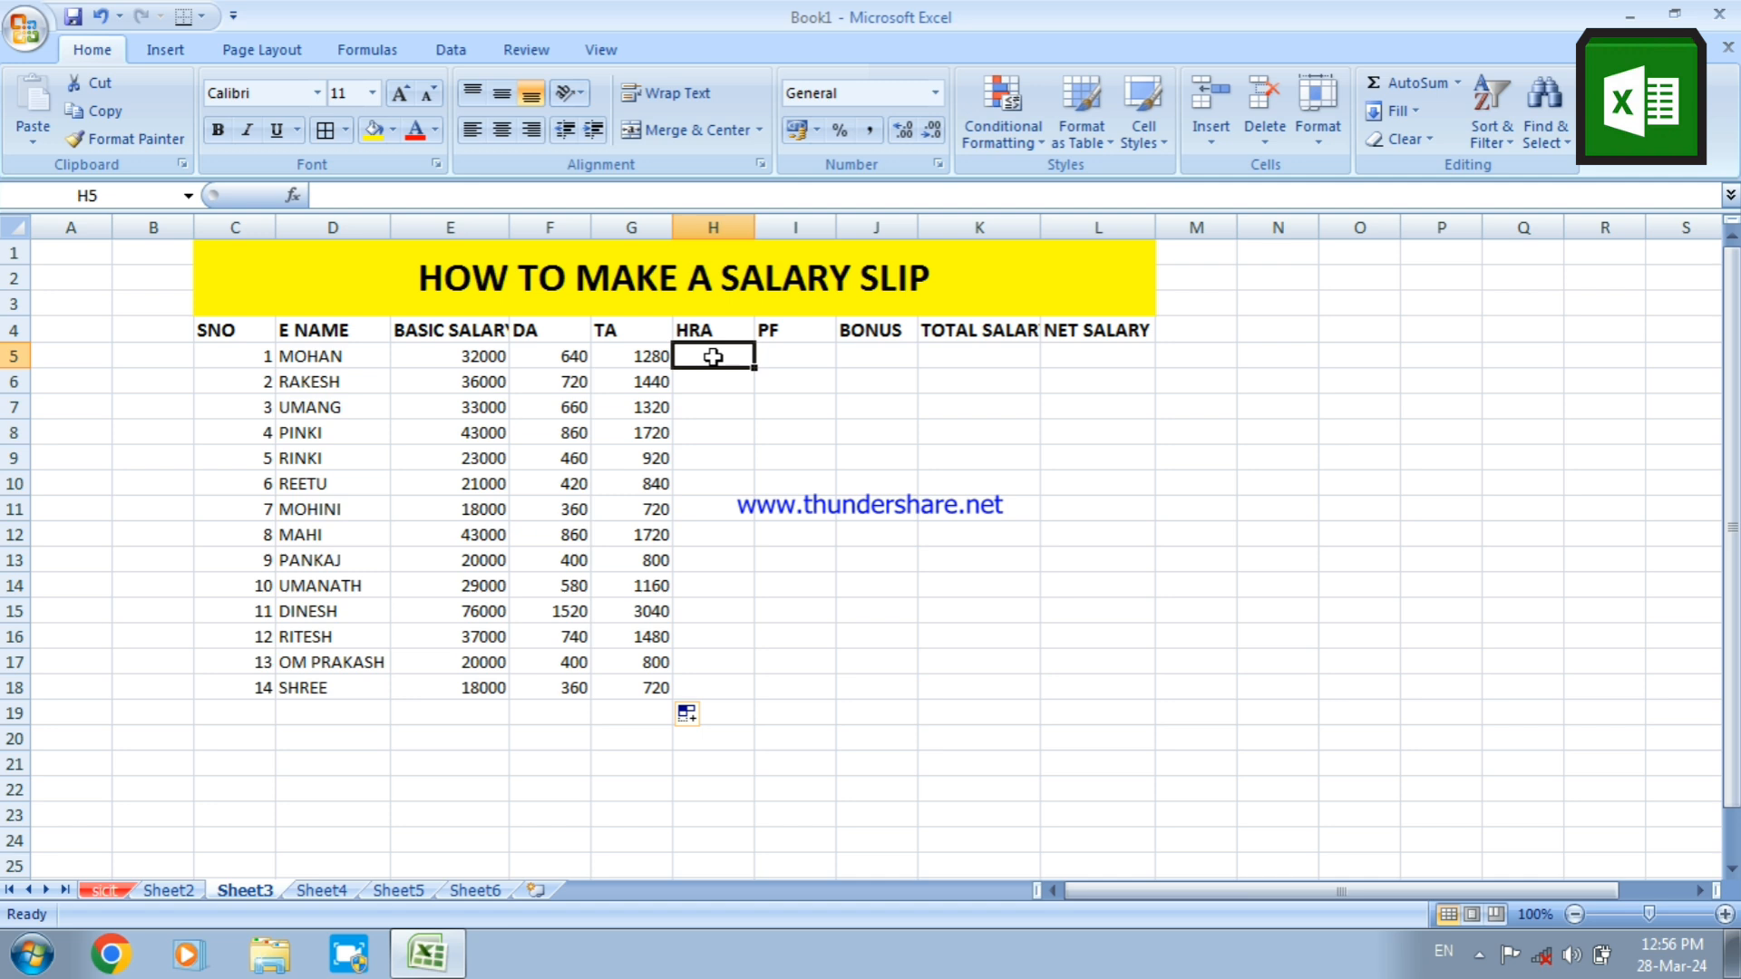
{"action": "type", "text": "="}
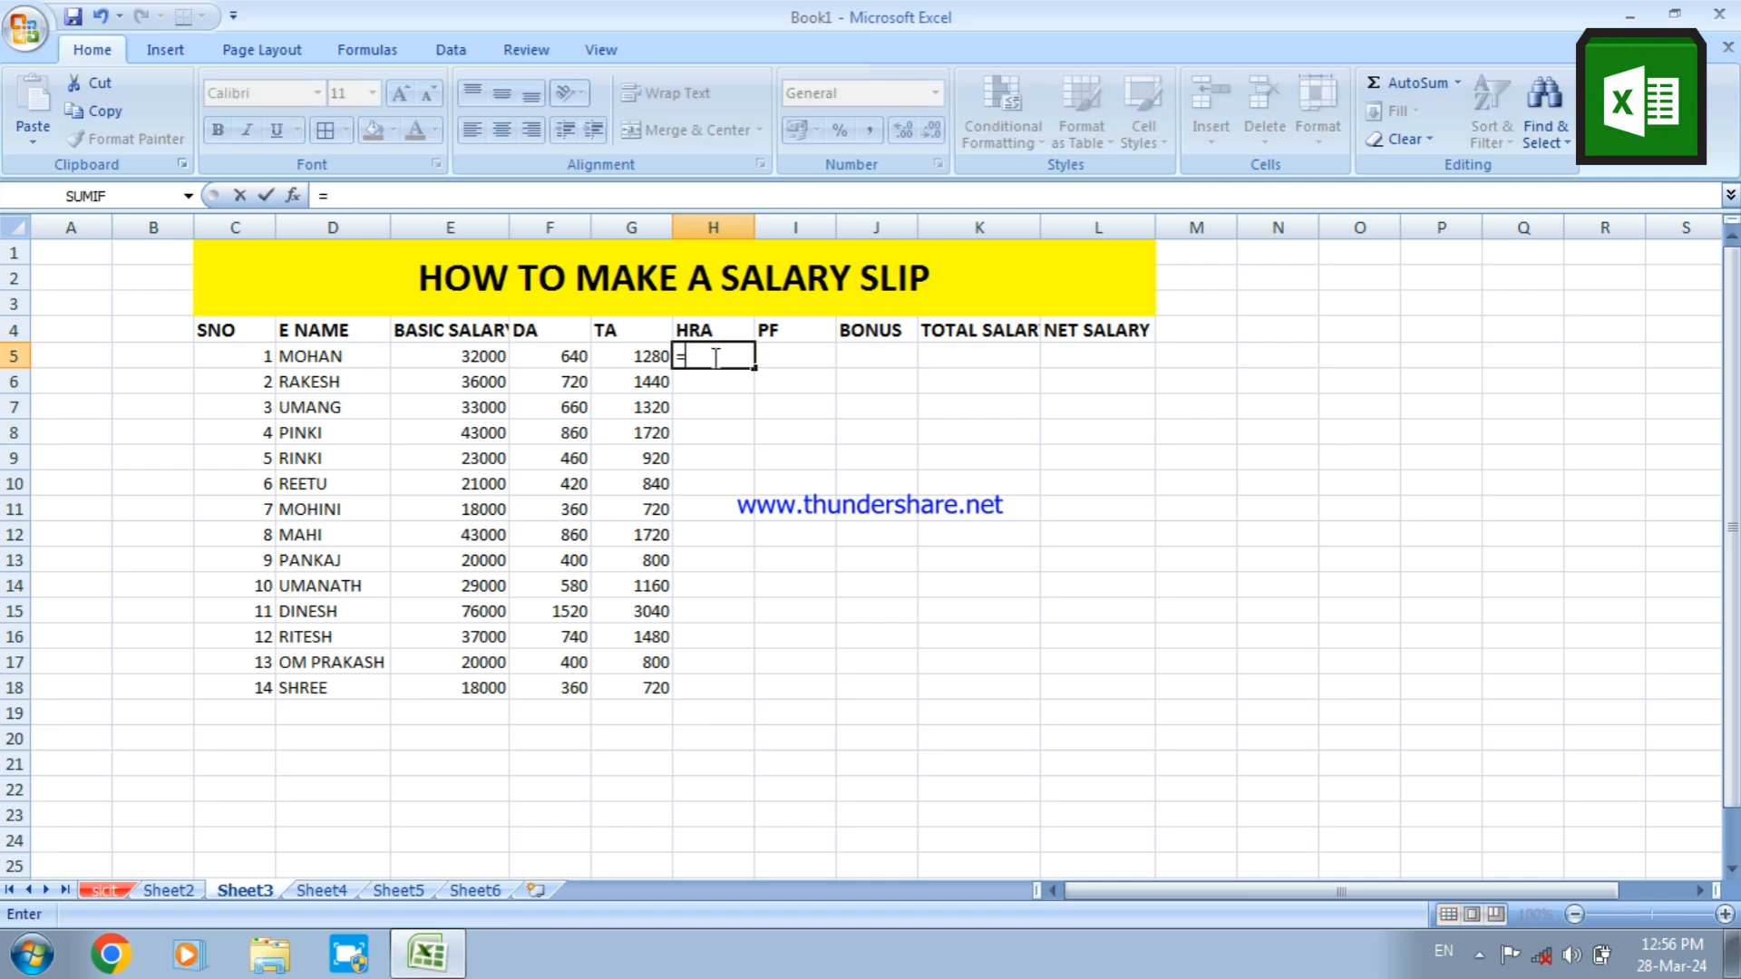
{"action": "type", "text": "E"}
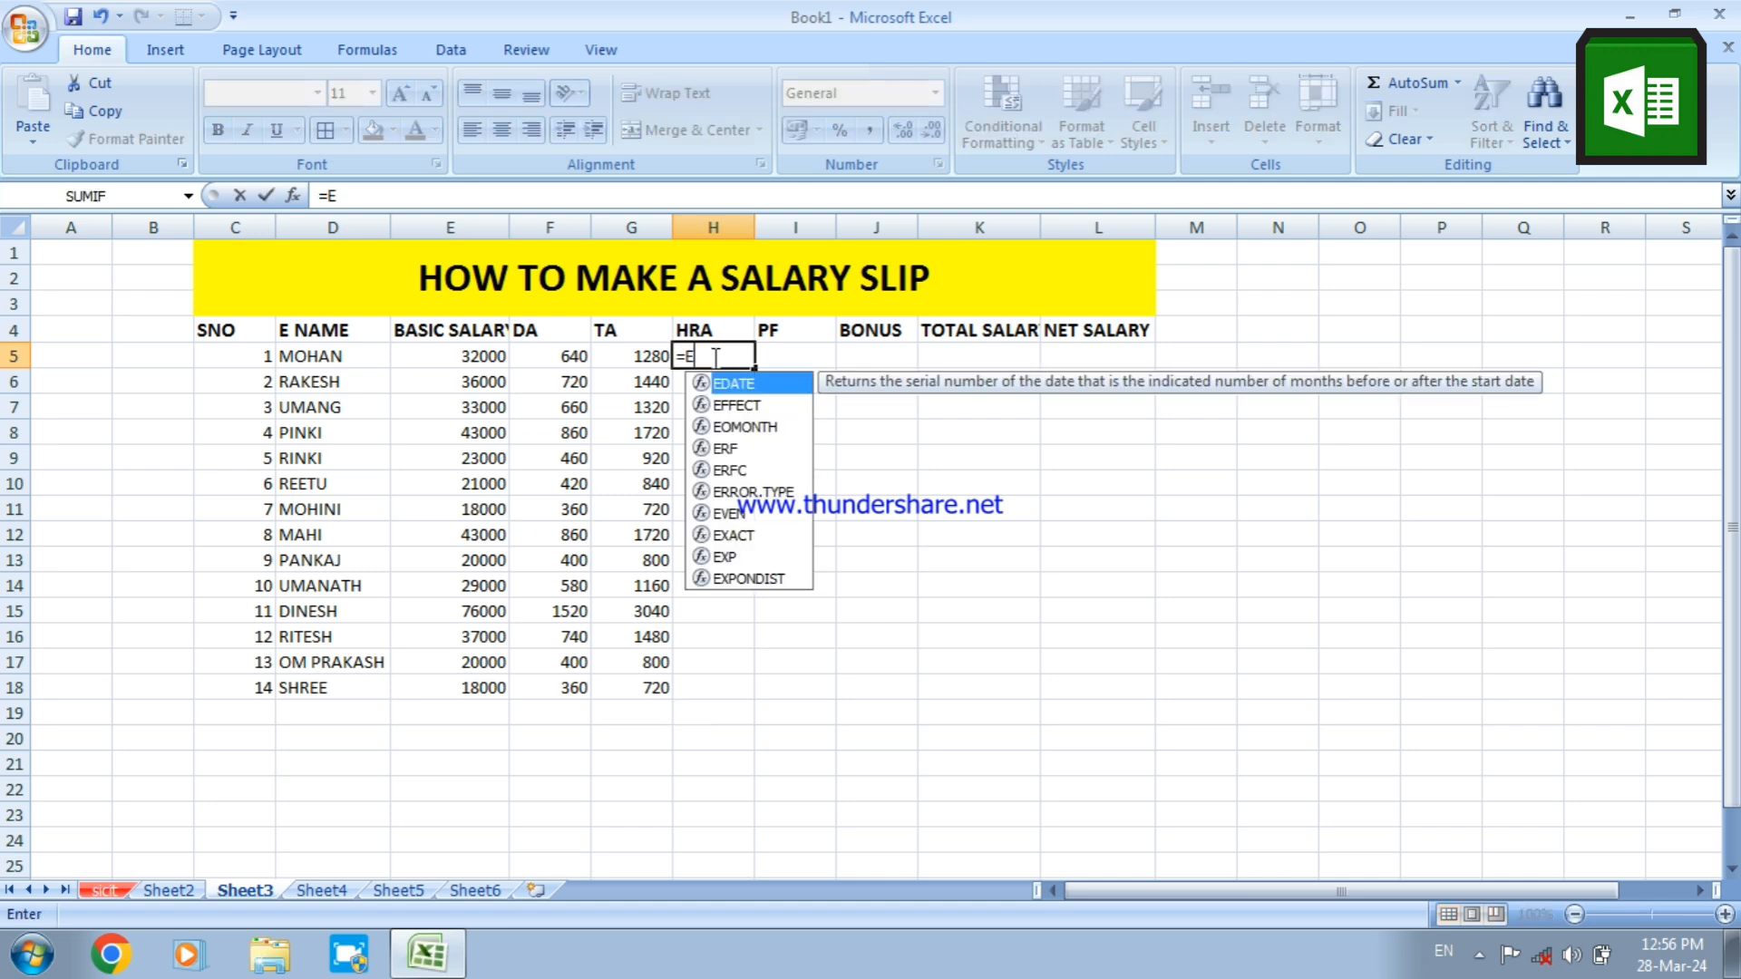
{"action": "type", "text": "5"}
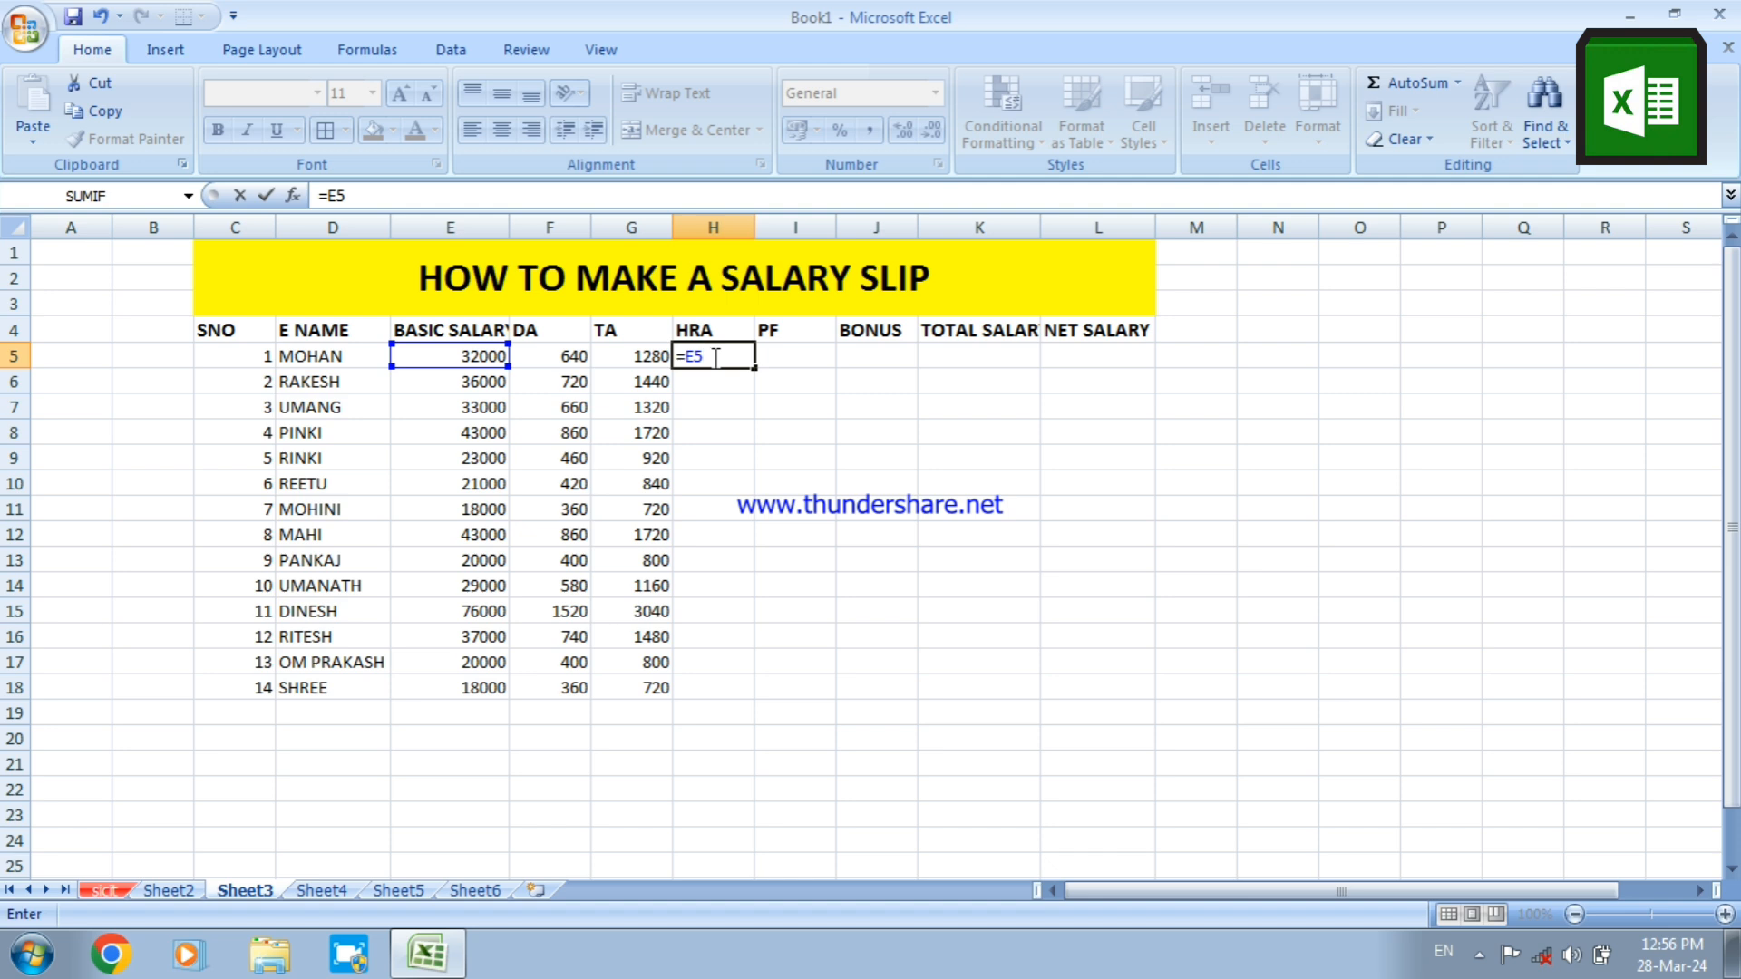
{"action": "type", "text": "*"}
{"action": "type", "text": "7%"}
{"action": "key", "text": "Return"}
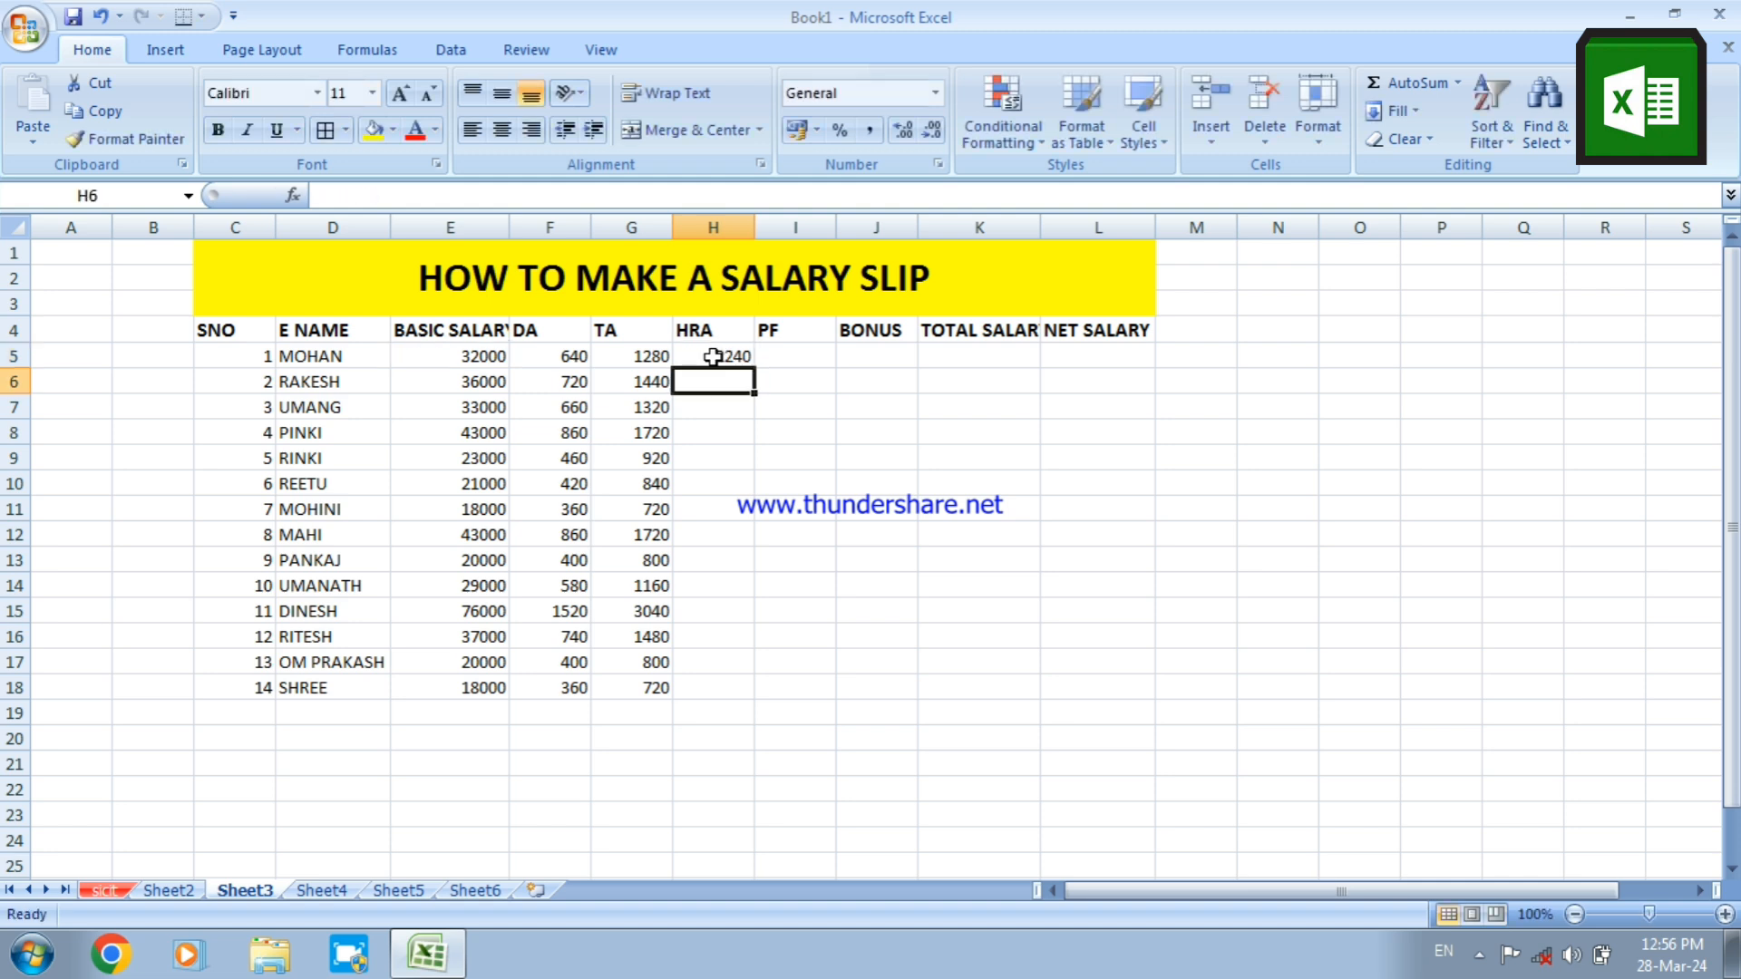
{"action": "left_click", "coordinate": [713, 357]}
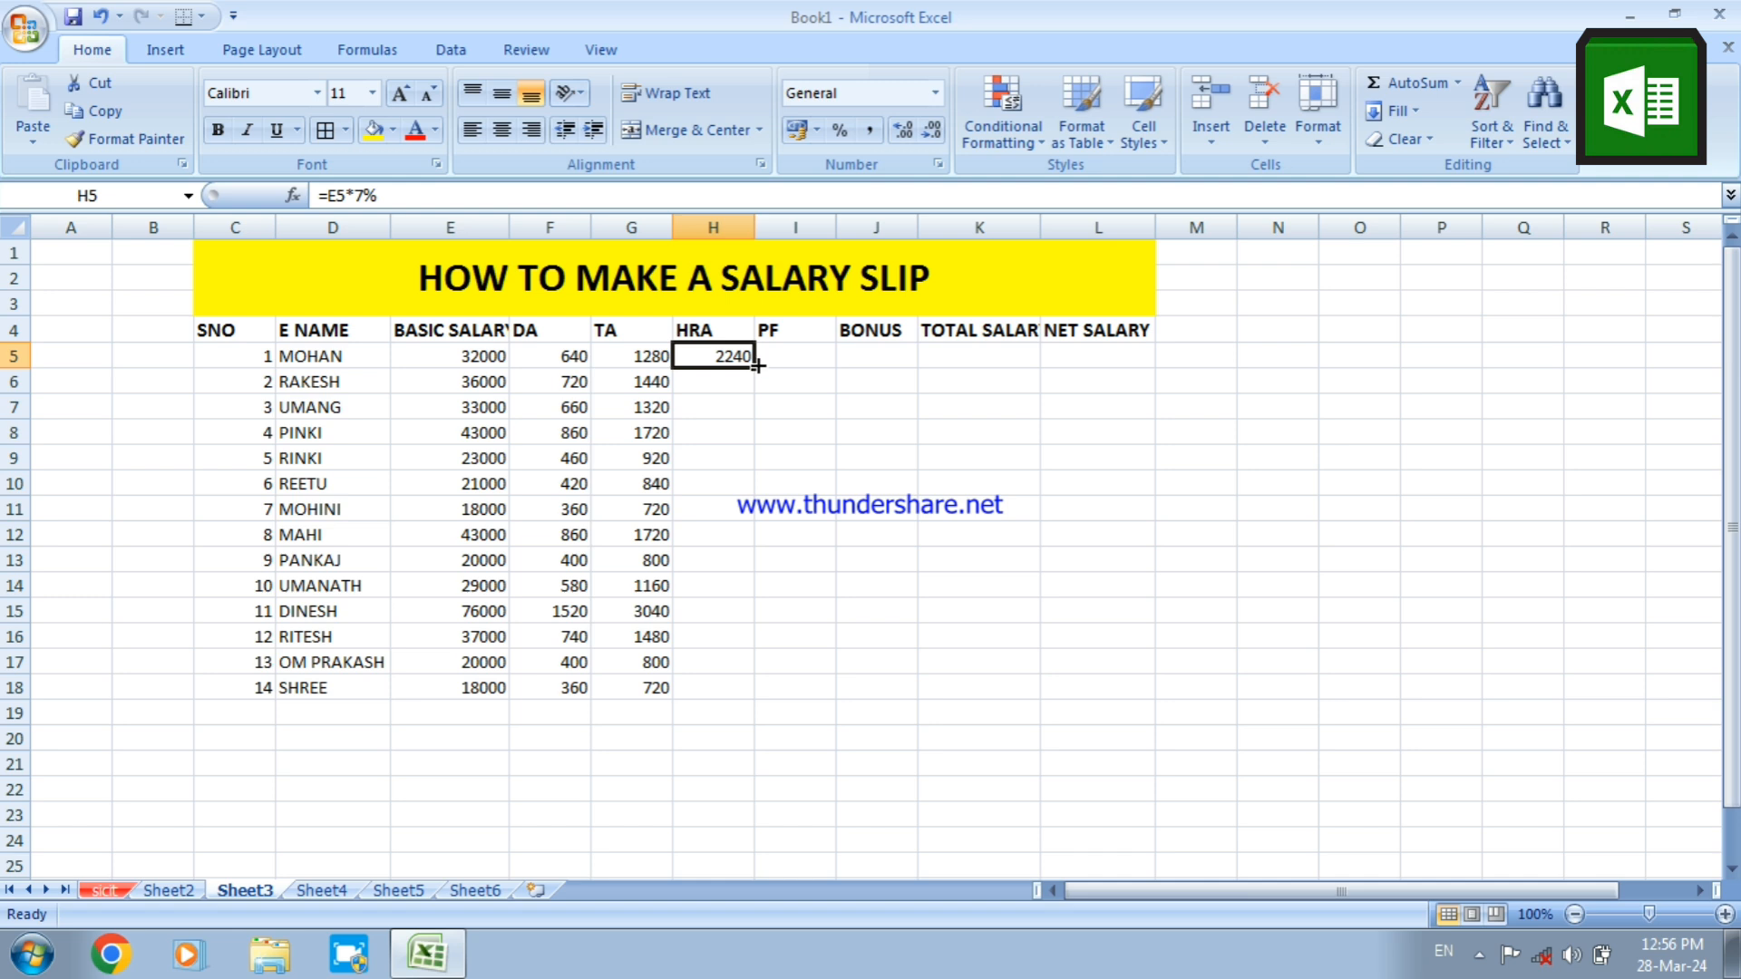
{"action": "left_click_drag", "start_coordinate": [757, 365], "coordinate": [750, 689]}
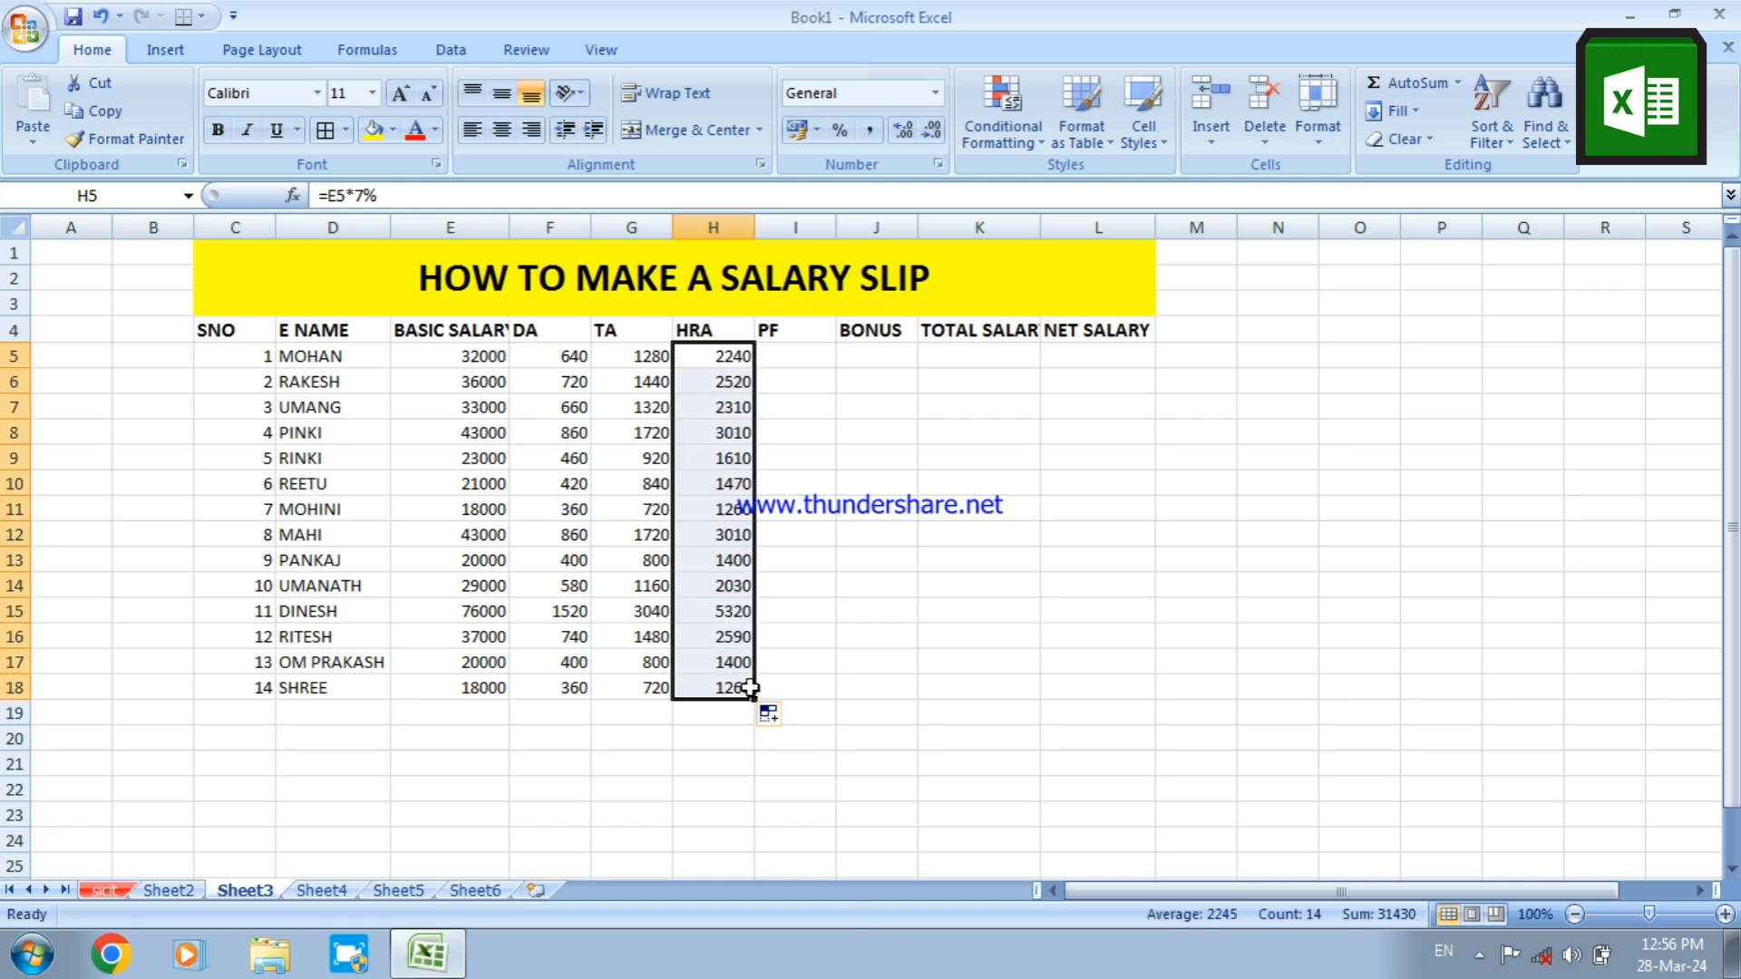
Calculate PF as 11% of basic salary with the formula =E5*11% in I5 and fill it down to I18
{"action": "left_click", "coordinate": [785, 363]}
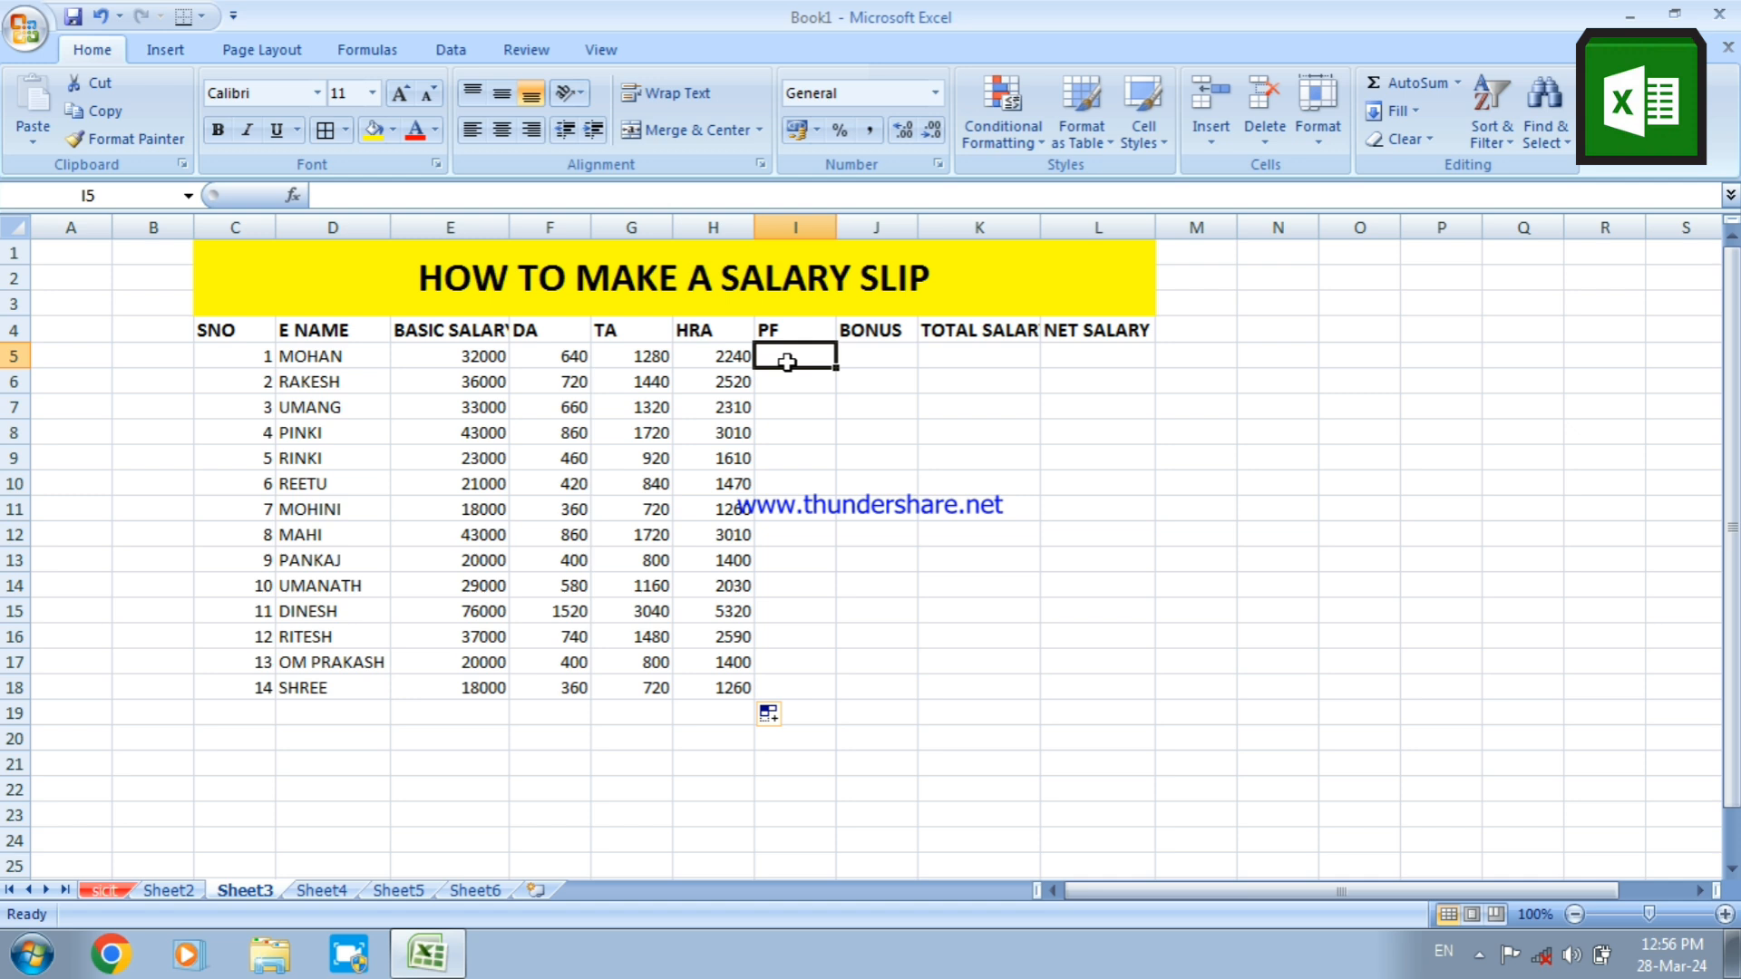
{"action": "type", "text": "="}
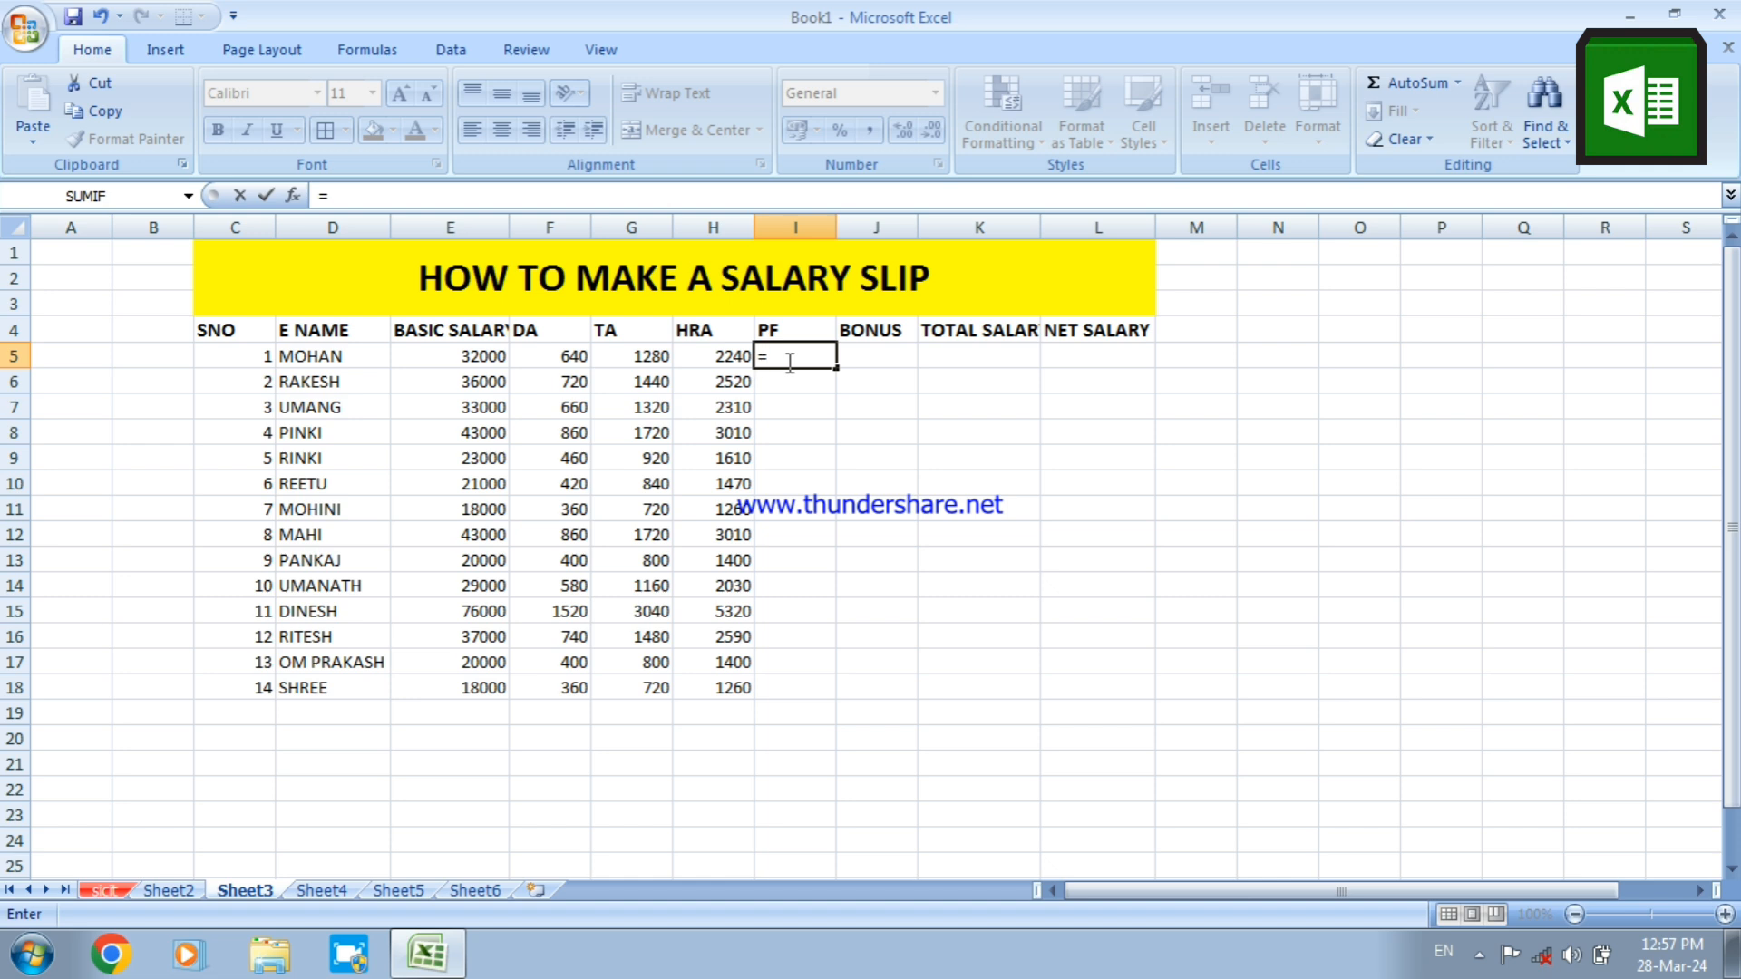
{"action": "type", "text": "E5"}
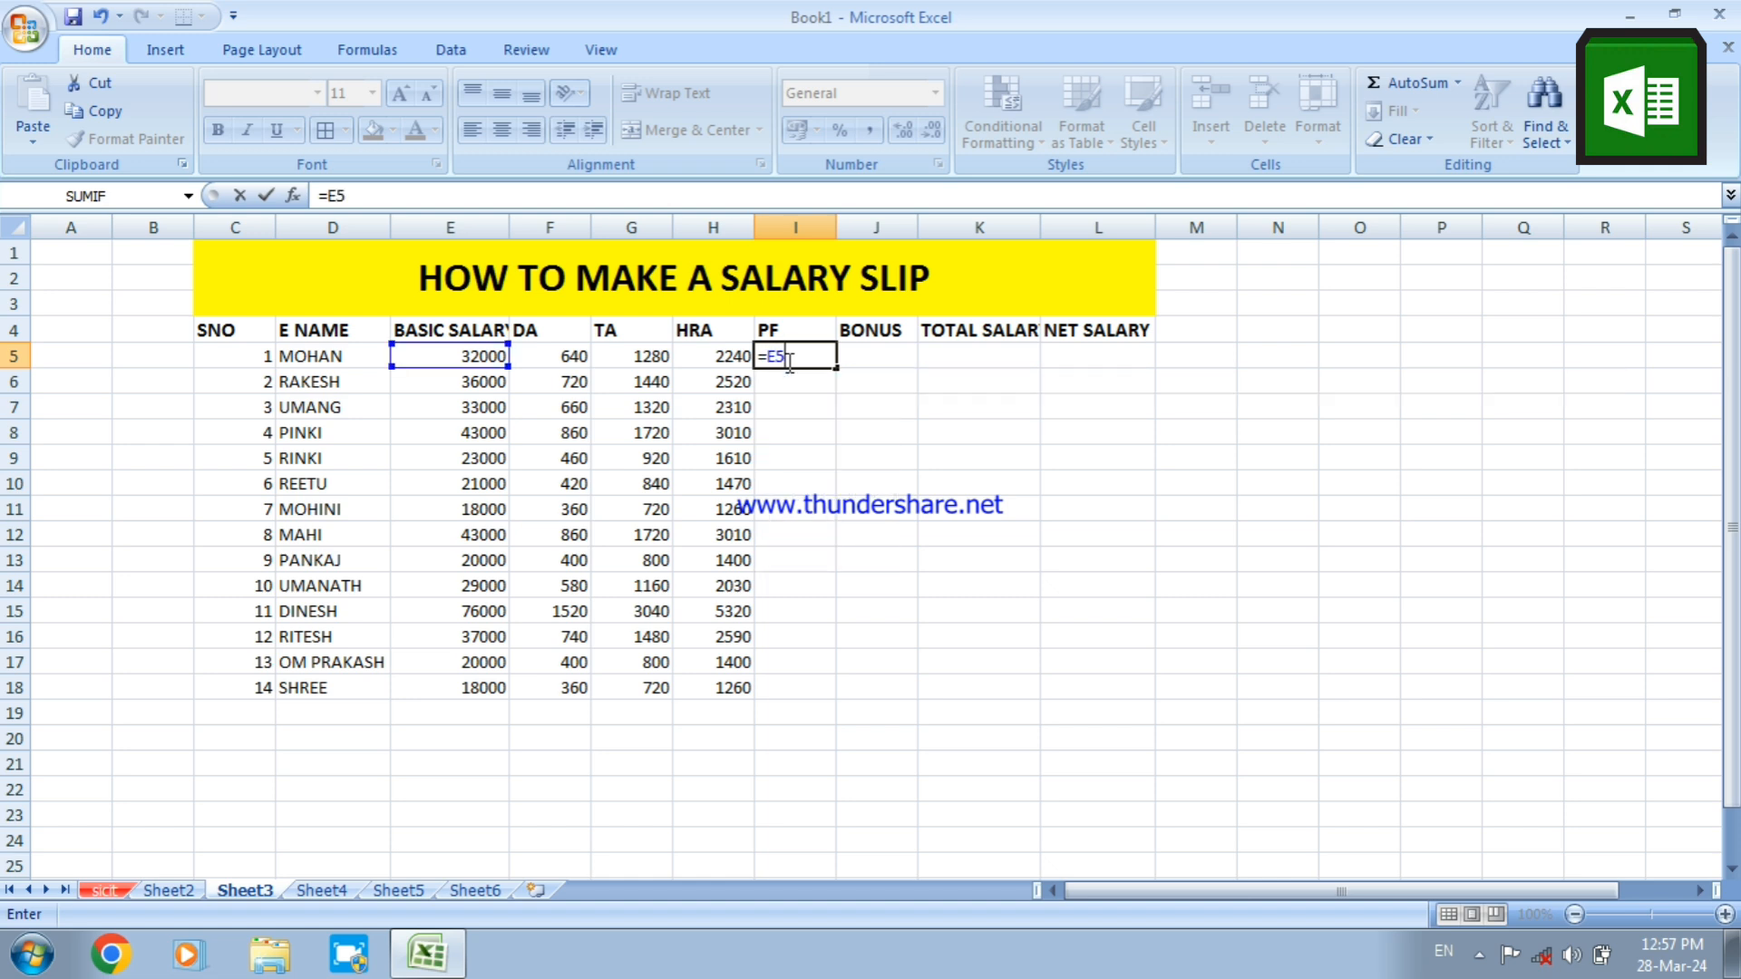
{"action": "type", "text": "*11%"}
{"action": "key", "text": "Return"}
{"action": "left_click", "coordinate": [791, 358]}
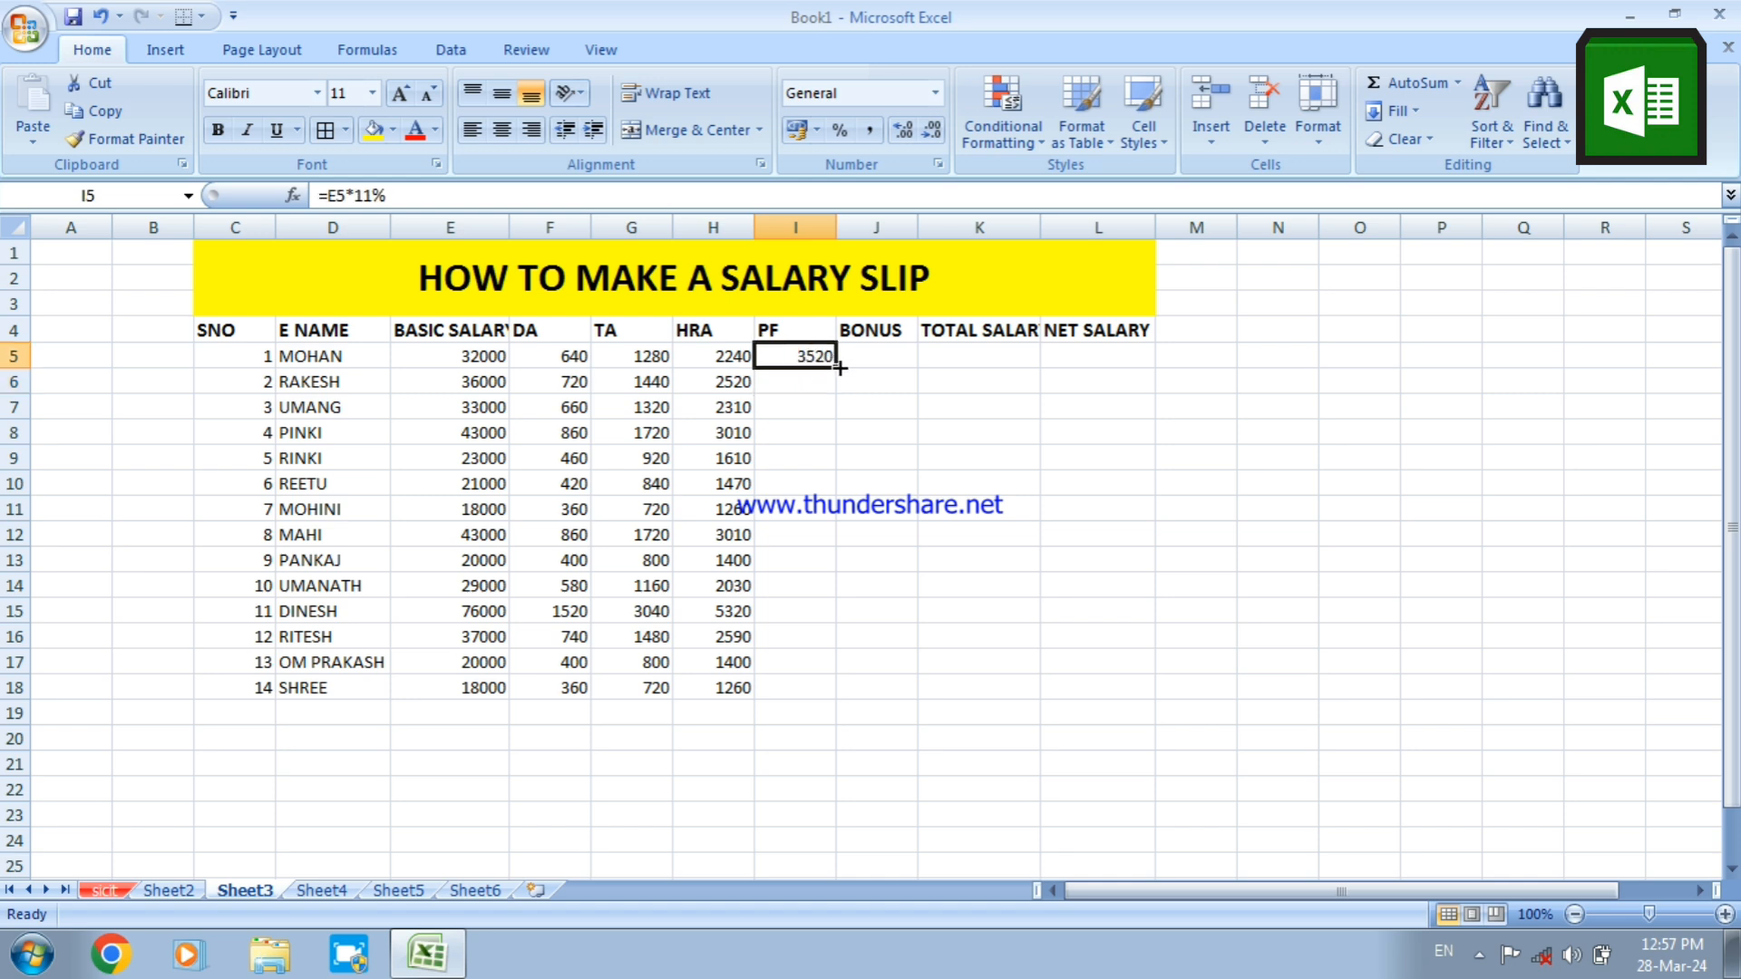
{"action": "left_click_drag", "start_coordinate": [840, 368], "coordinate": [860, 691]}
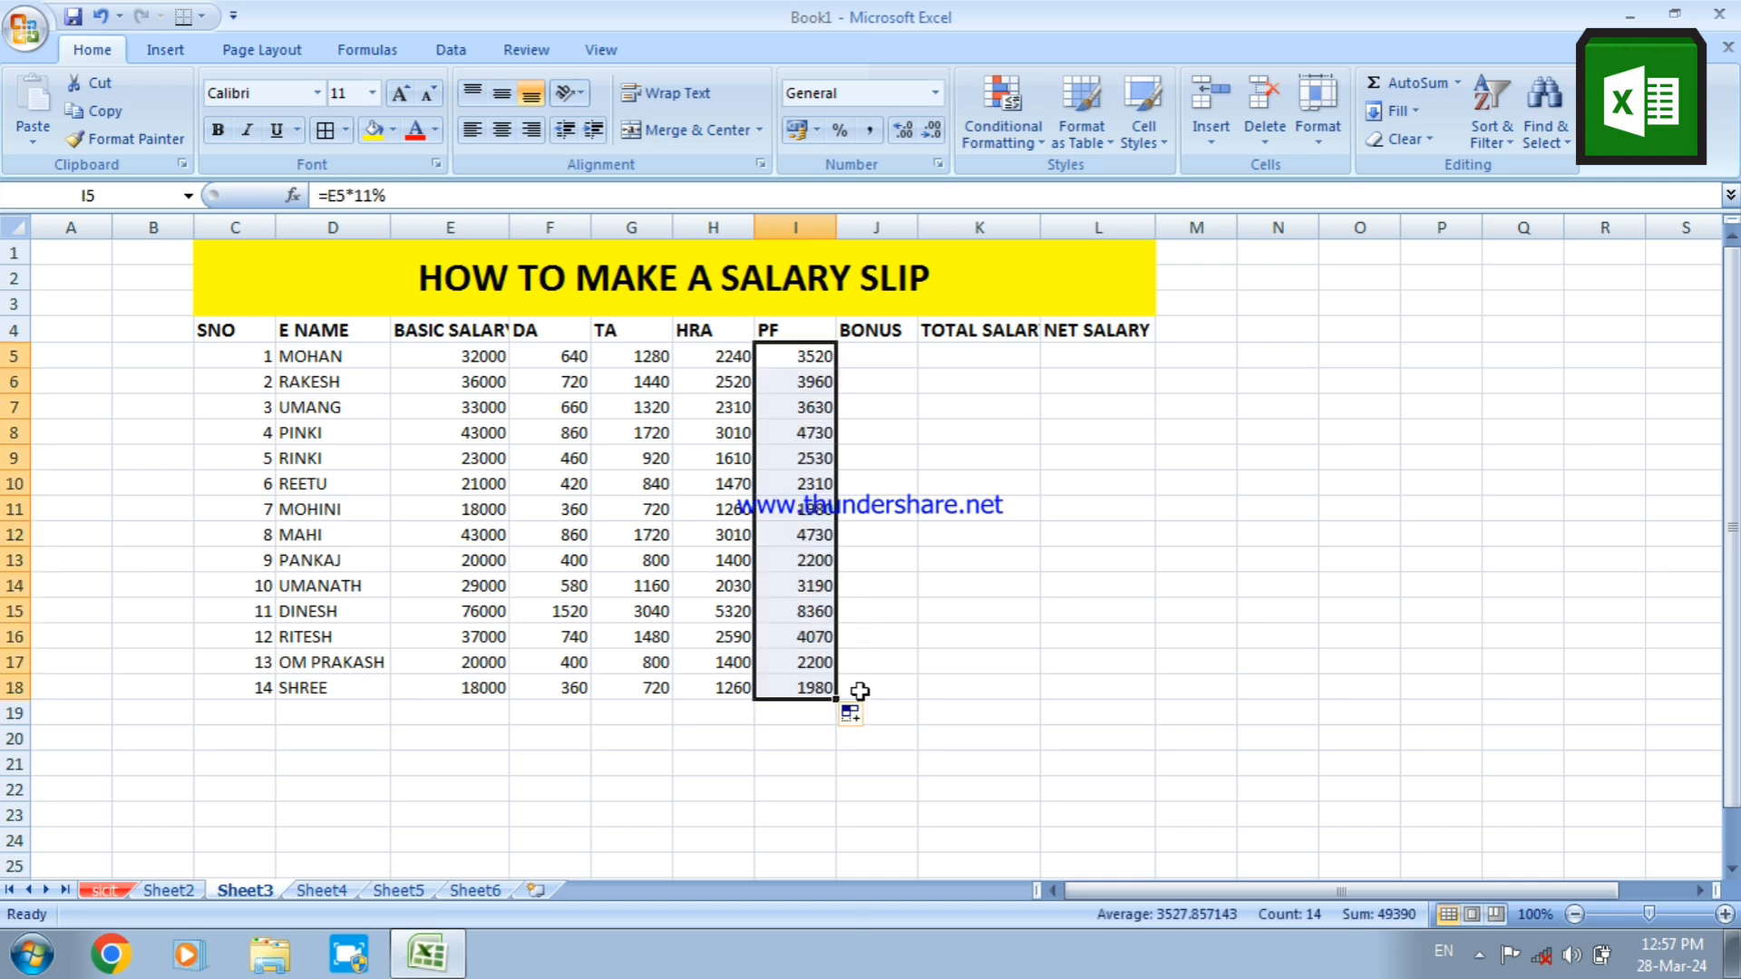
Enter a bonus of 4000 in J5 and fill it down to J18
{"action": "left_click", "coordinate": [878, 353]}
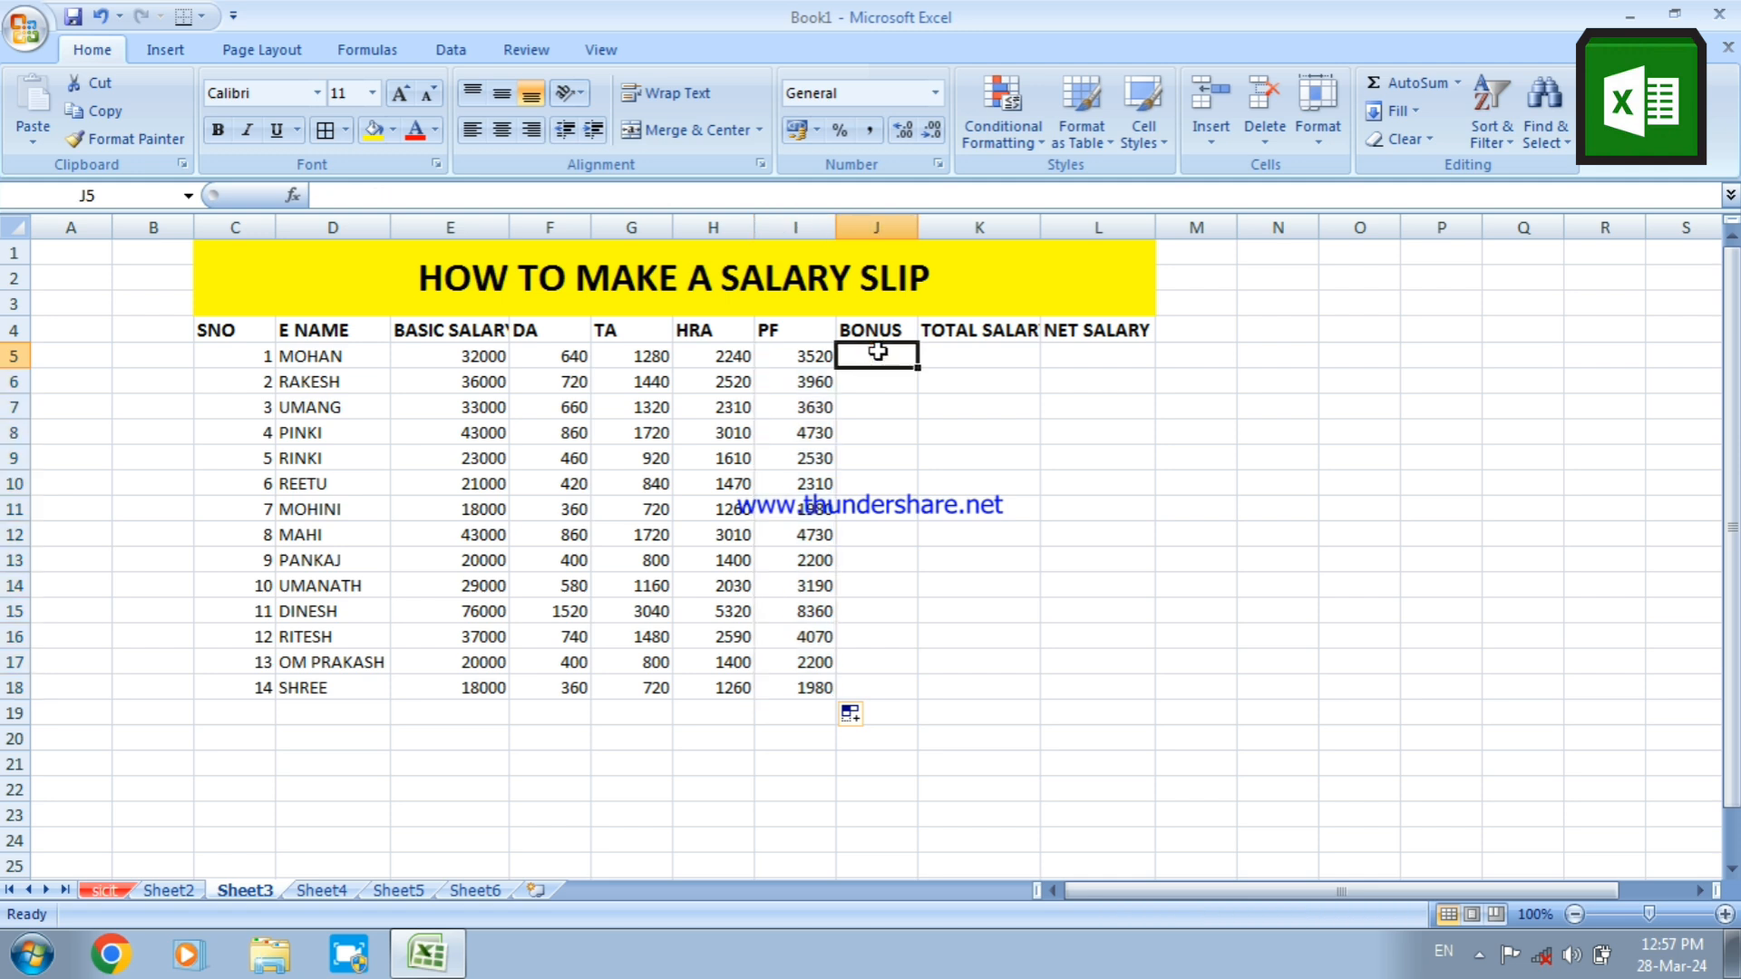
{"action": "type", "text": "5000"}
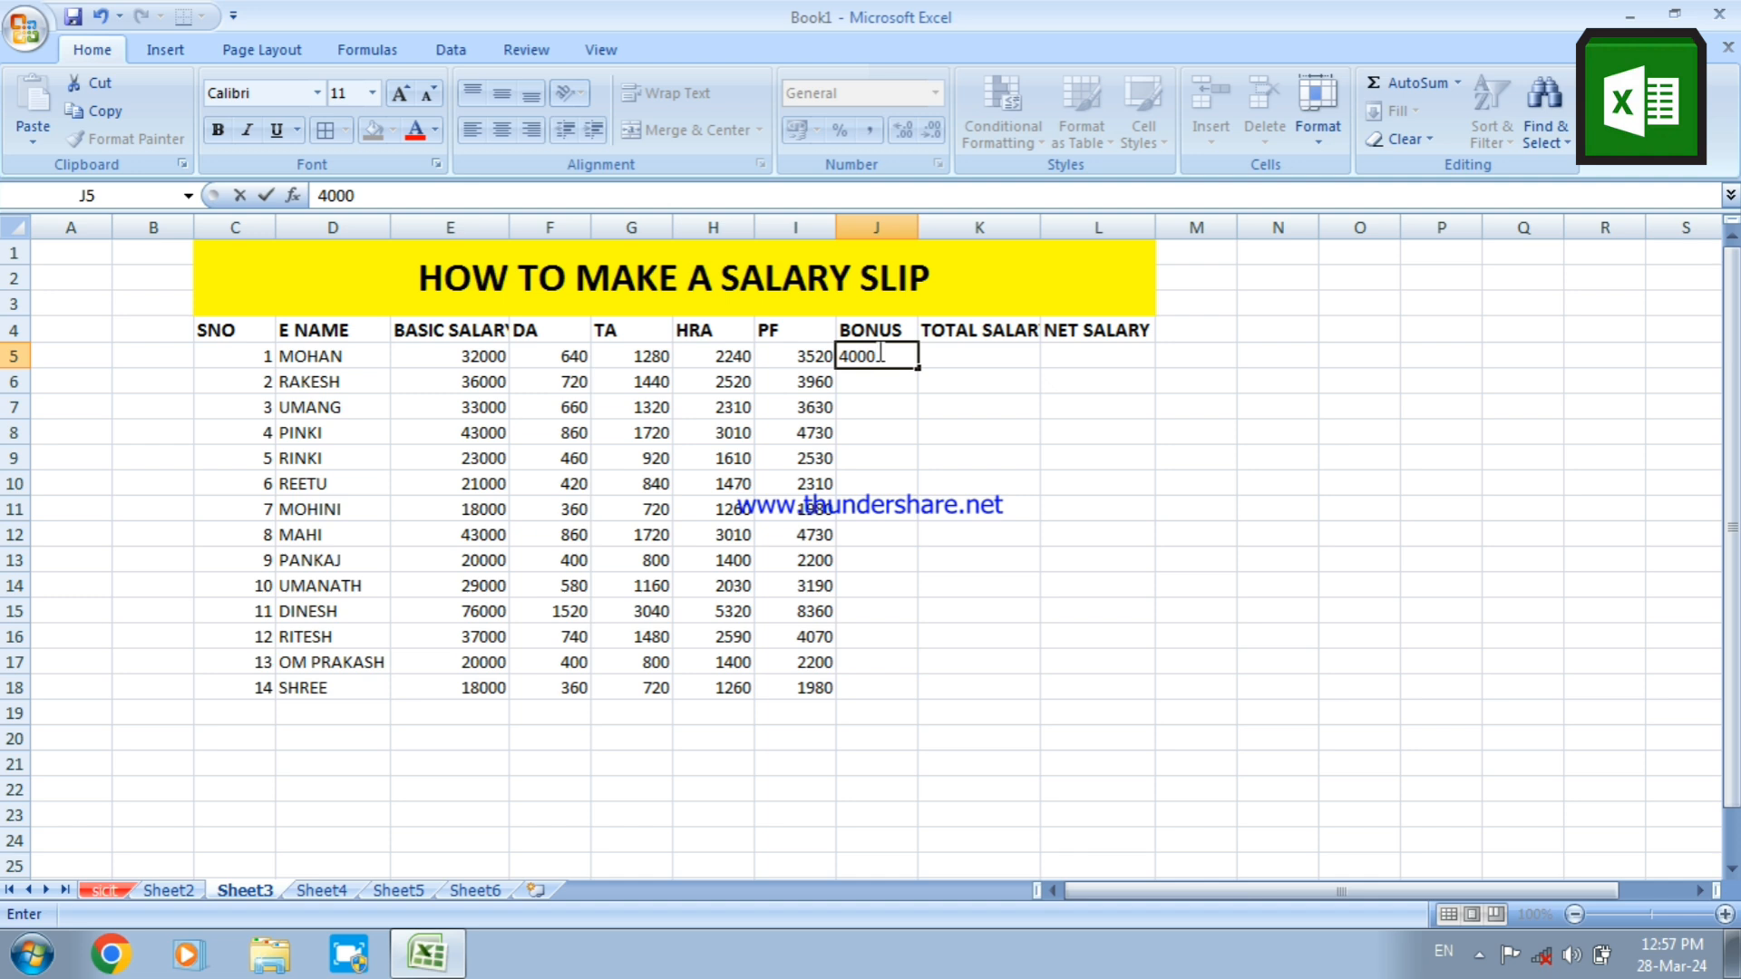
{"action": "key", "text": "Return"}
{"action": "left_click", "coordinate": [878, 353]}
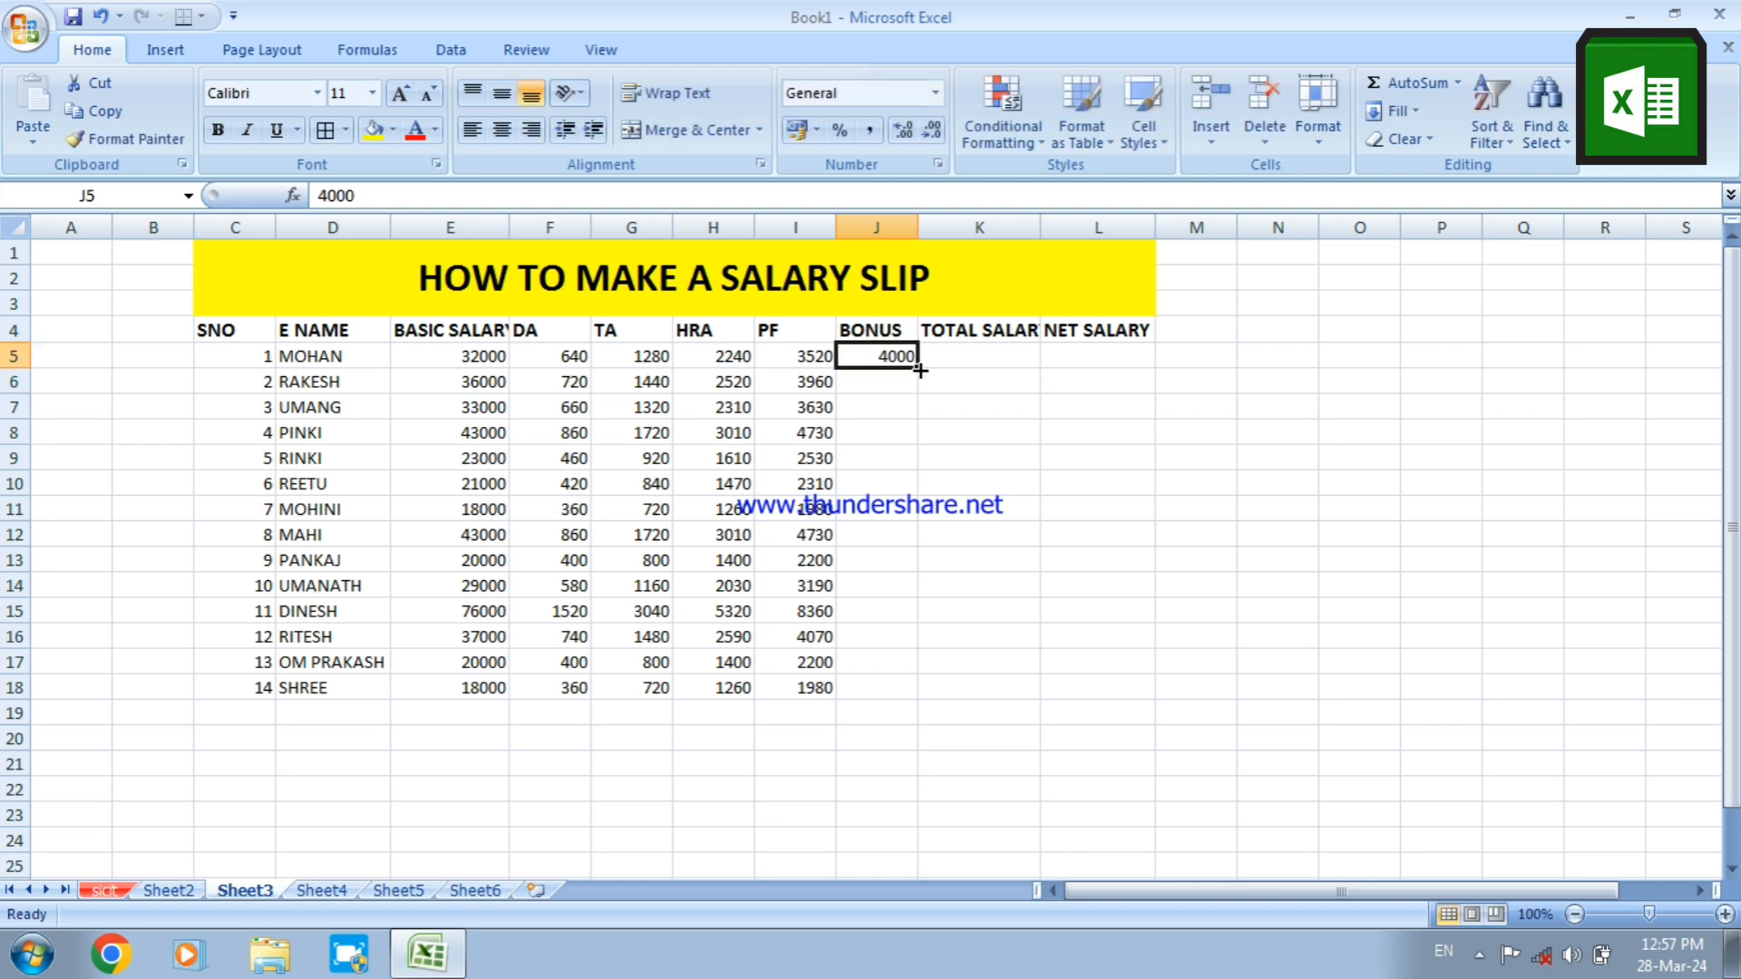
{"action": "left_click_drag", "start_coordinate": [920, 370], "coordinate": [931, 696]}
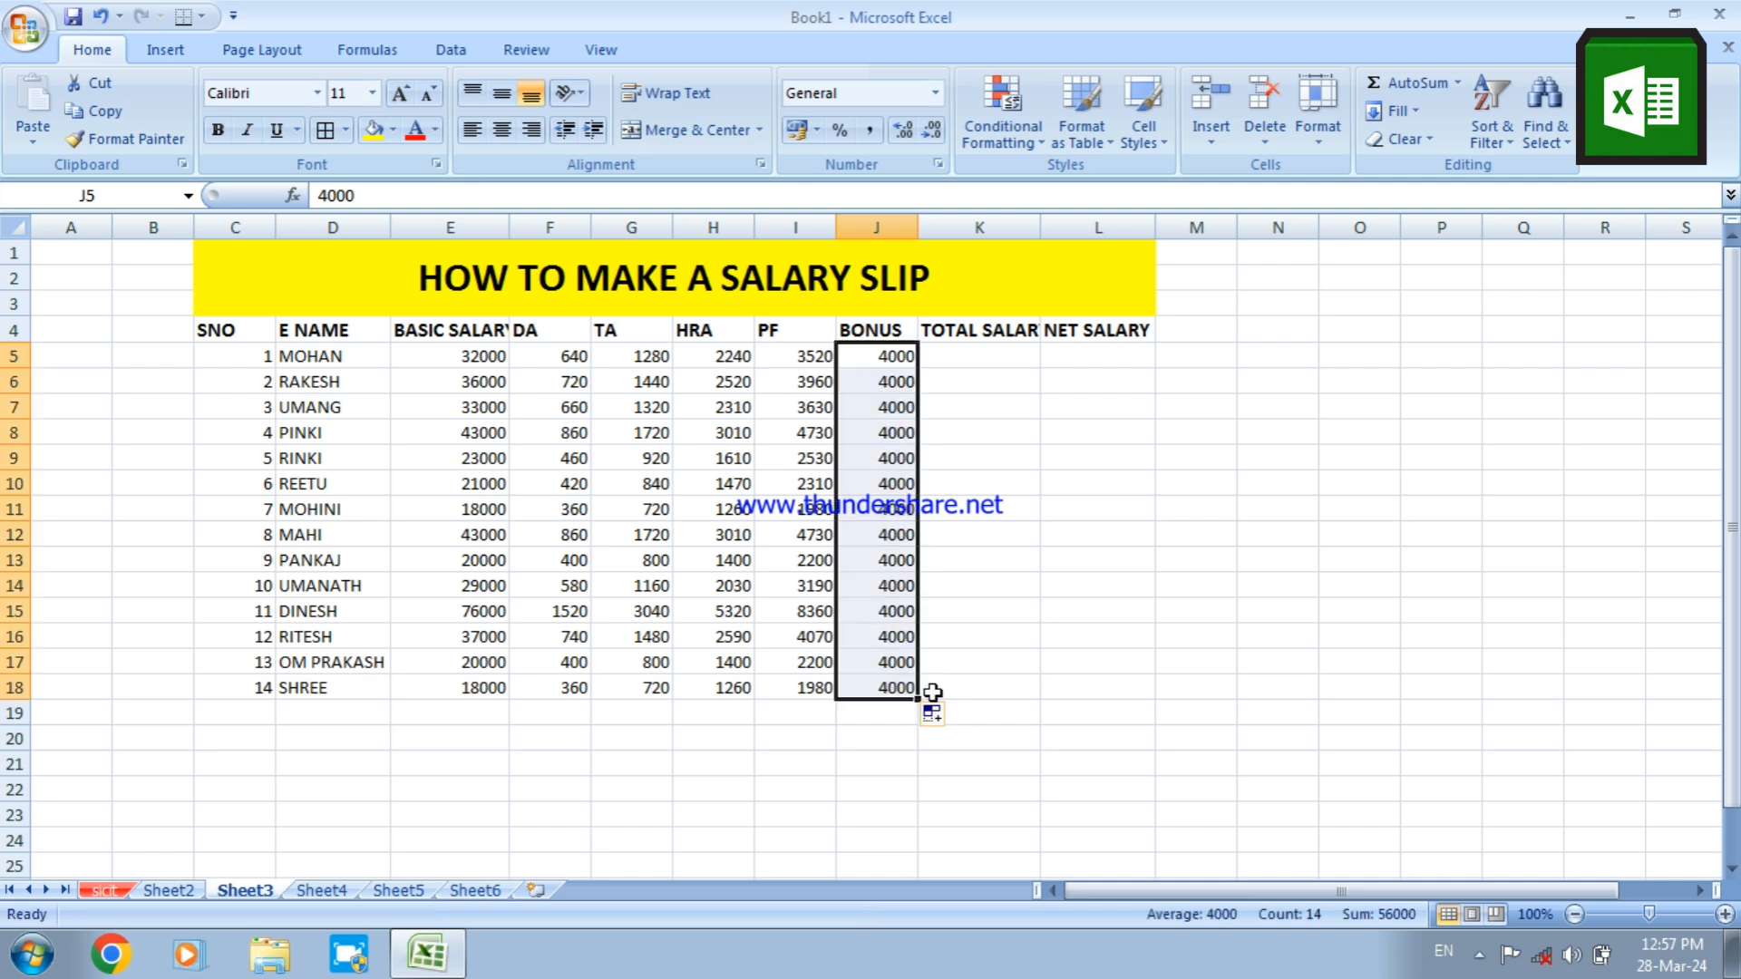
Calculate the total salary with the formula =SUM(E5:J5) in K5 and fill it down to K18
{"action": "left_click", "coordinate": [978, 355]}
{"action": "type", "text": "=SUM"}
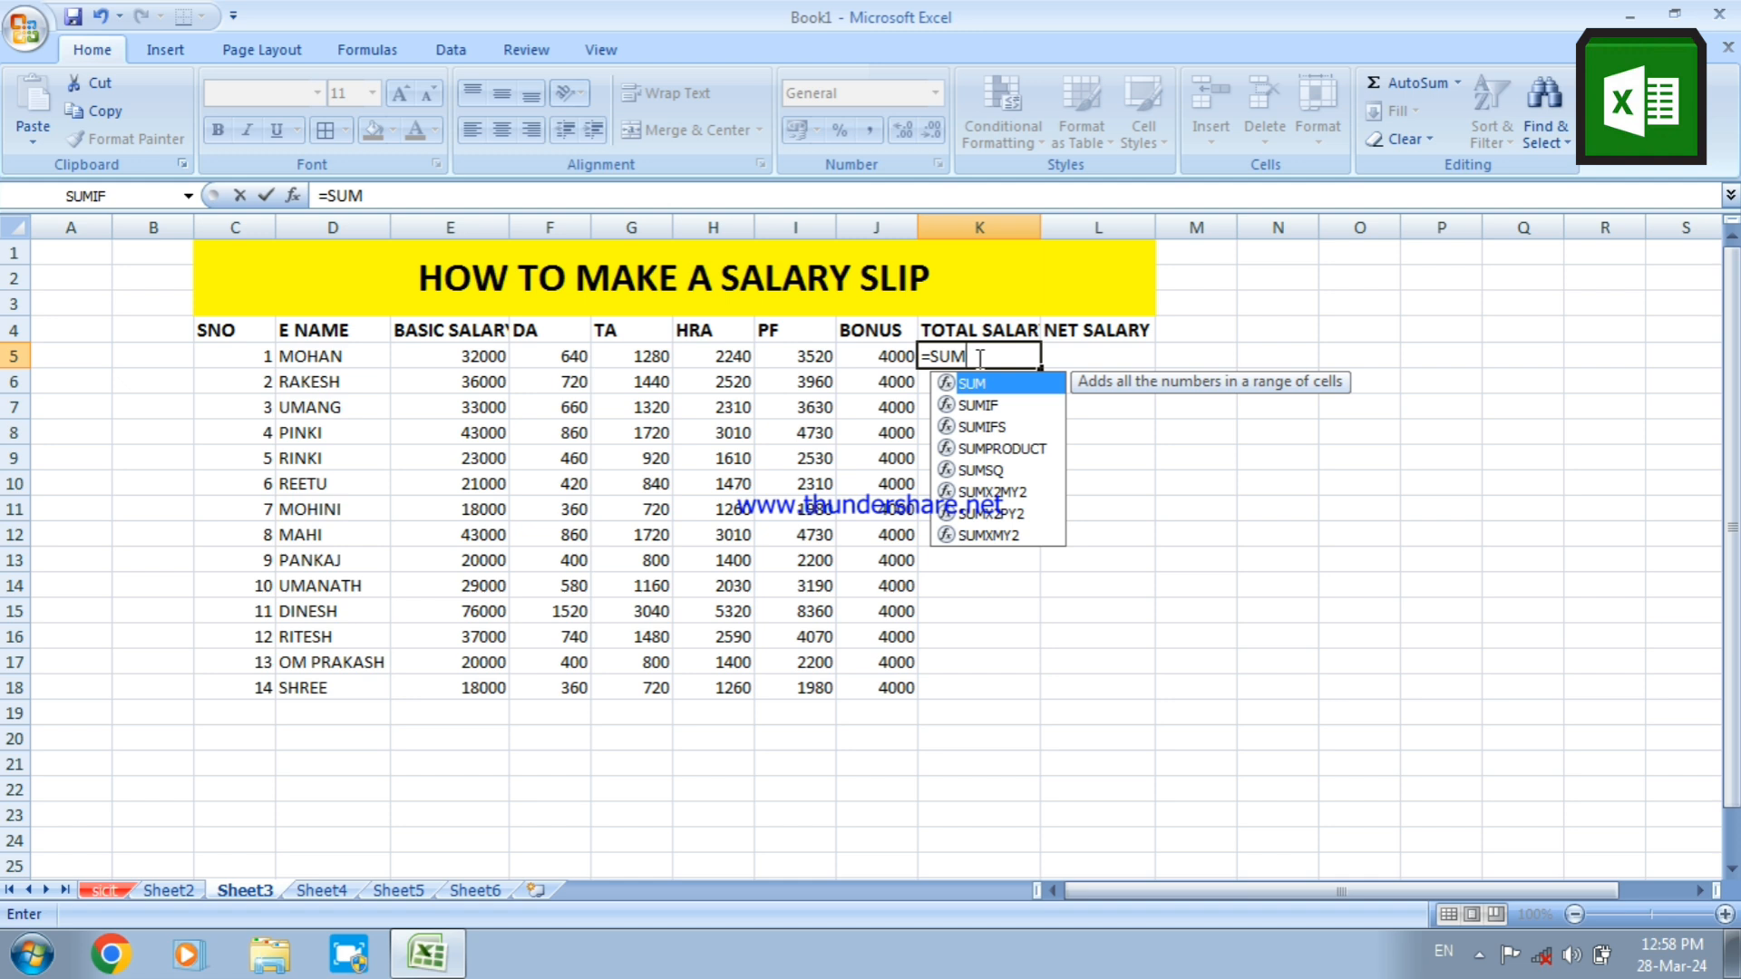
{"action": "type", "text": "("}
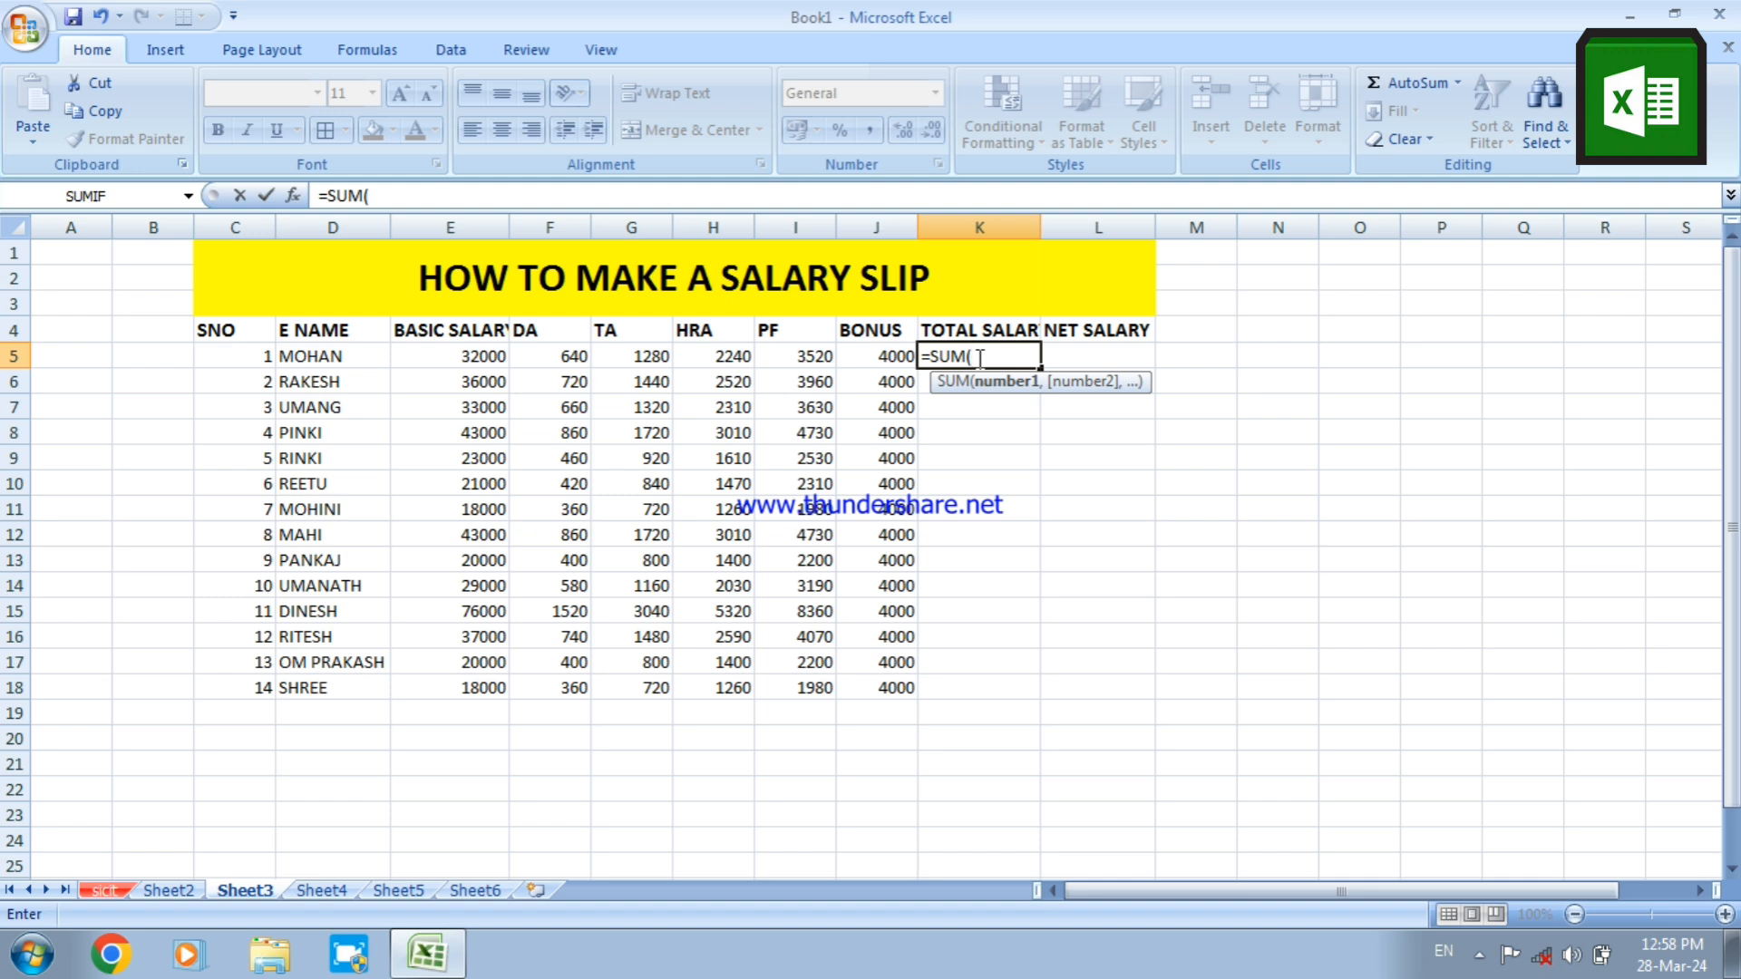
{"action": "type", "text": "E5:J5"}
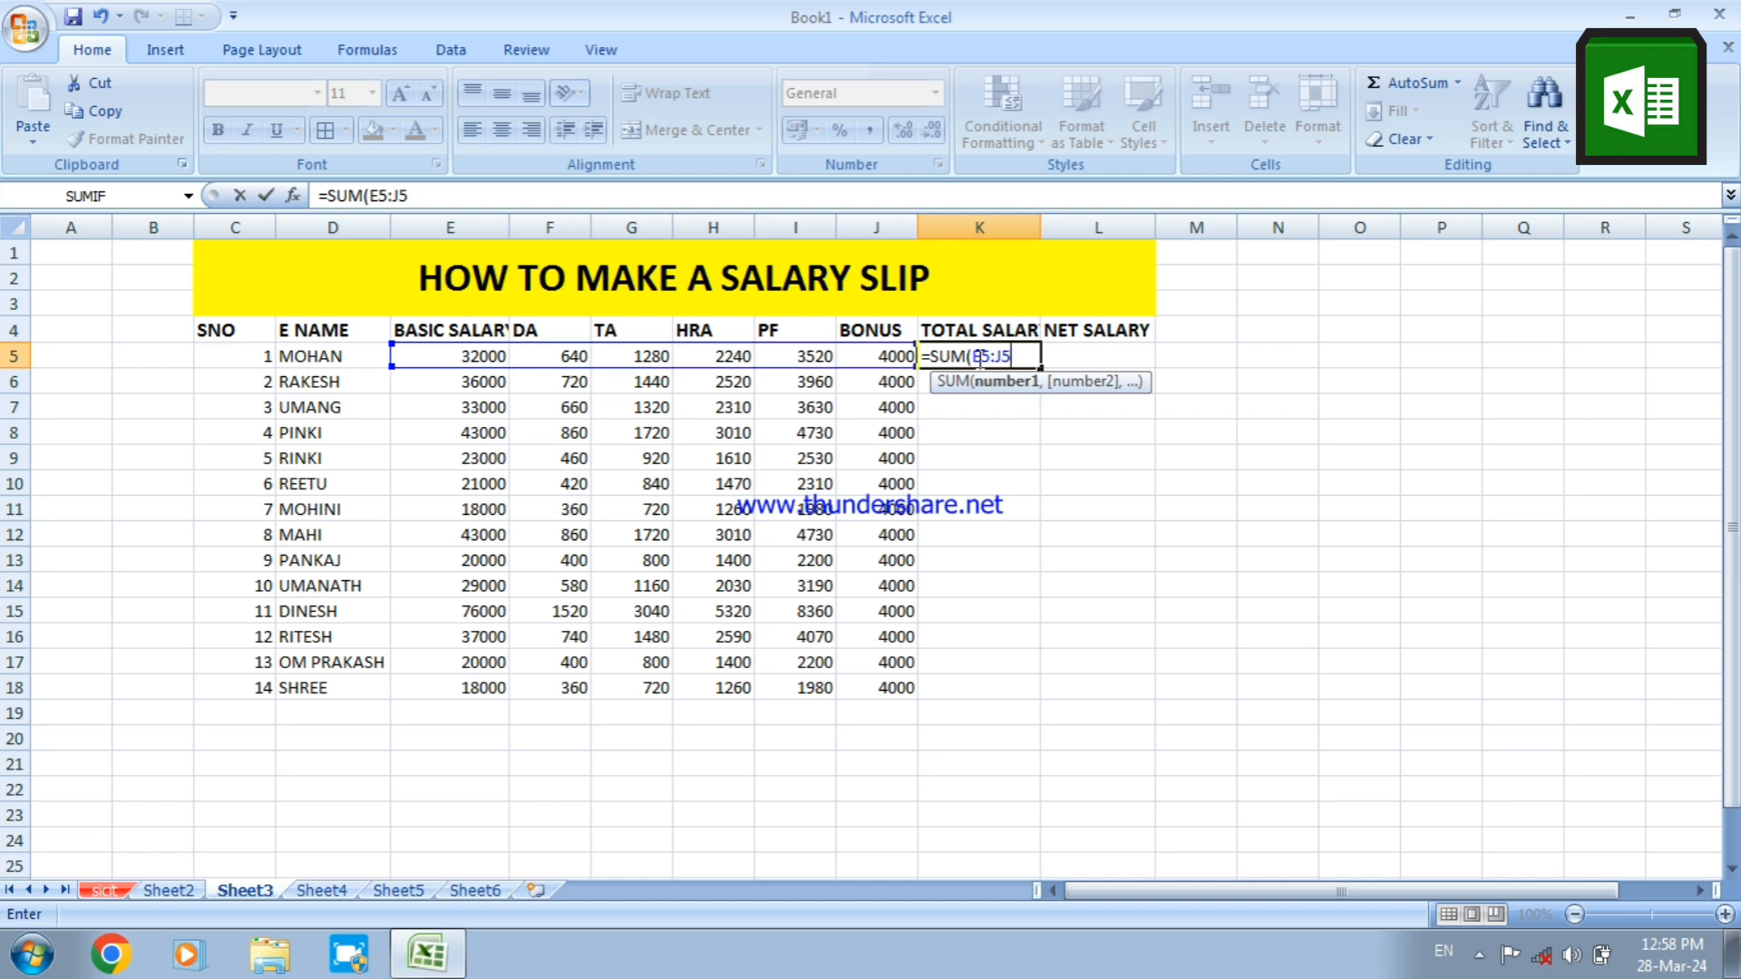
{"action": "type", "text": ")"}
{"action": "key", "text": "Return"}
{"action": "left_click", "coordinate": [976, 358]}
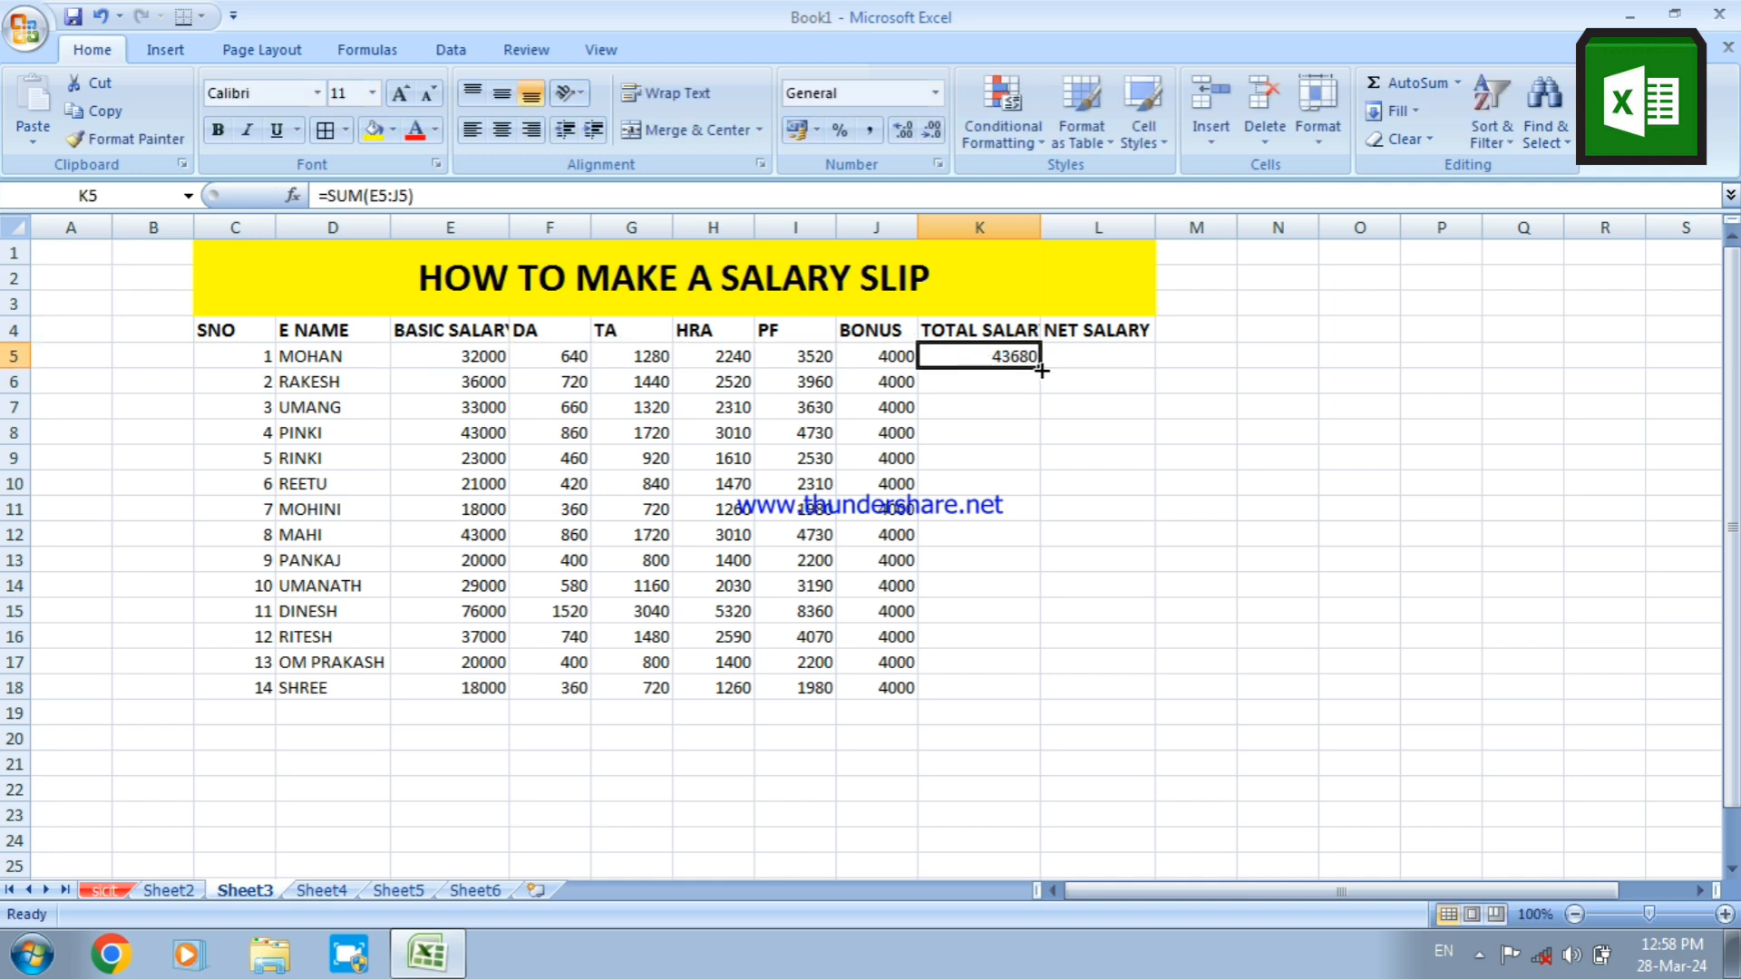
{"action": "left_click_drag", "start_coordinate": [1042, 371], "coordinate": [1029, 700]}
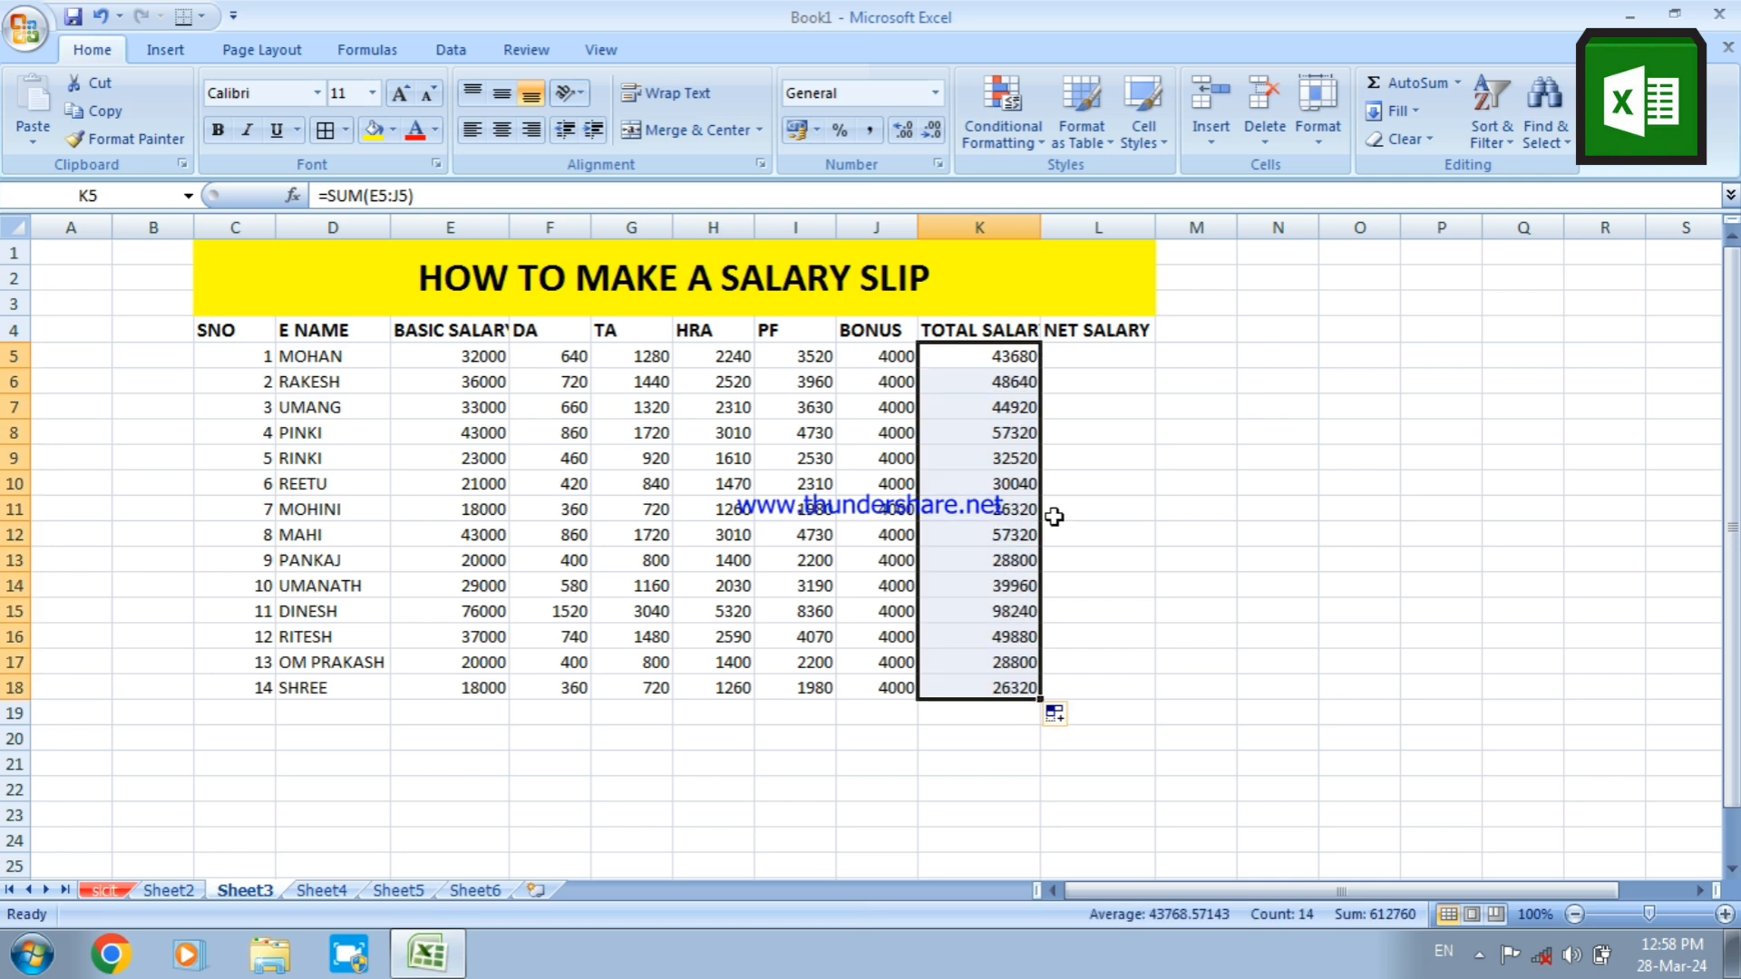
Calculate the net salary with the formula =K5-(I5+J5) in L5 and fill it down to L18
{"action": "left_click", "coordinate": [1083, 356]}
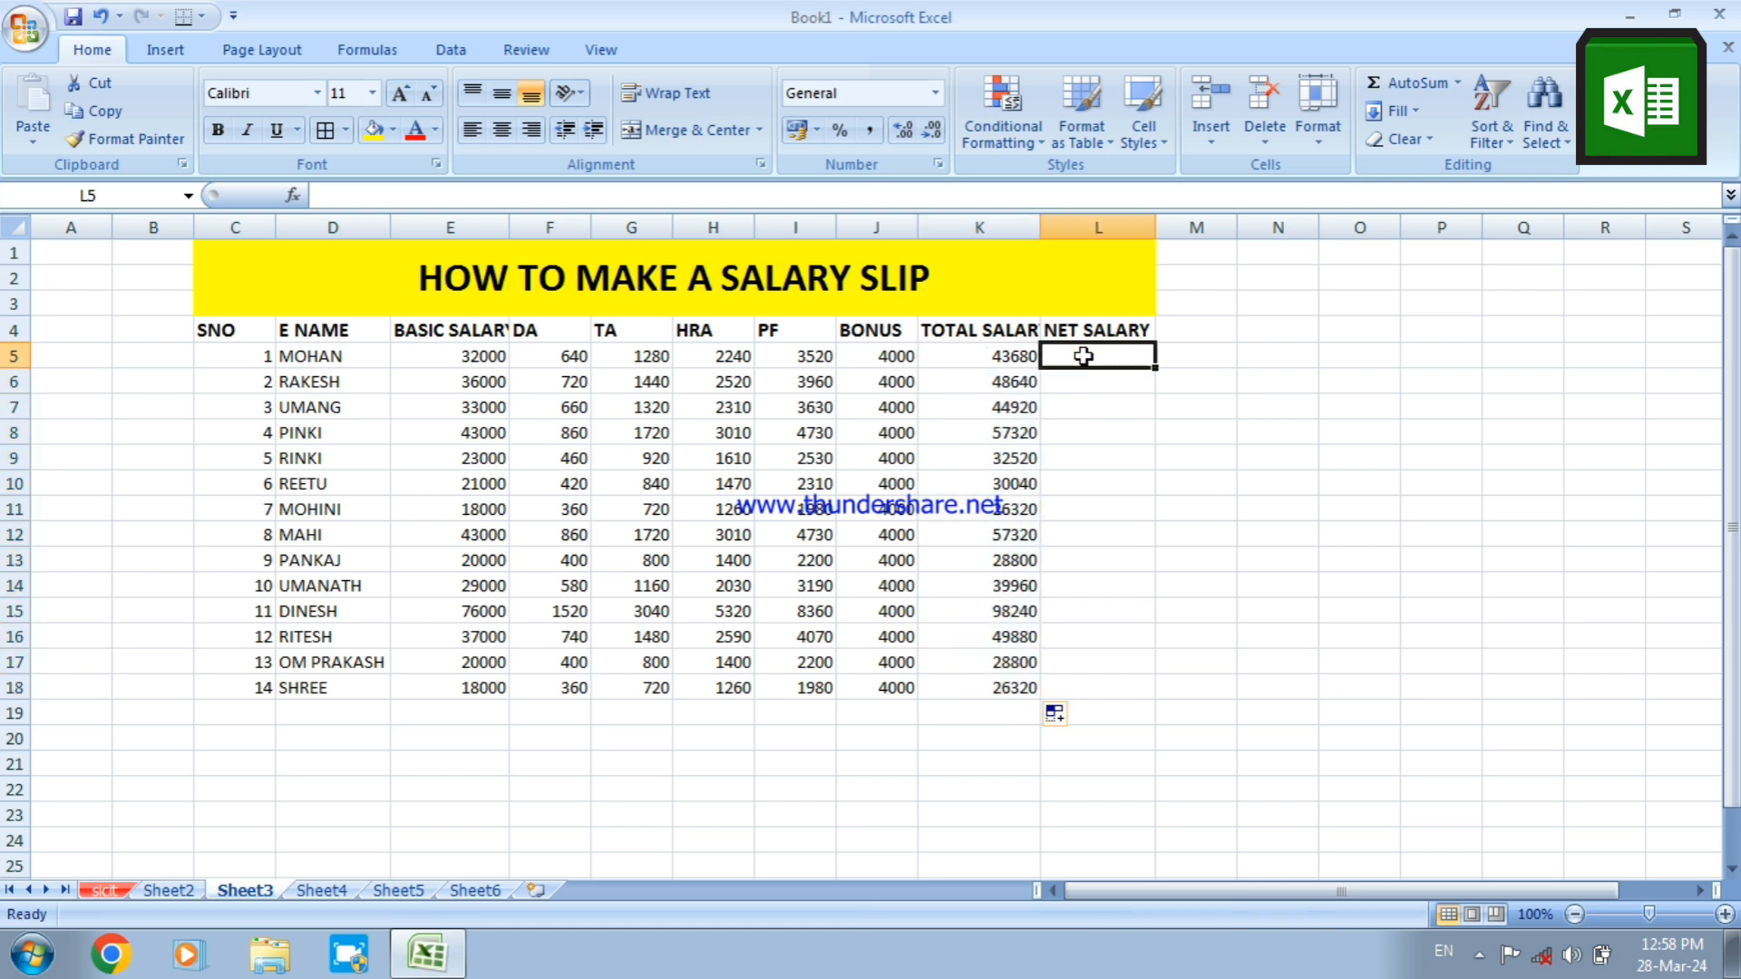
{"action": "type", "text": "="}
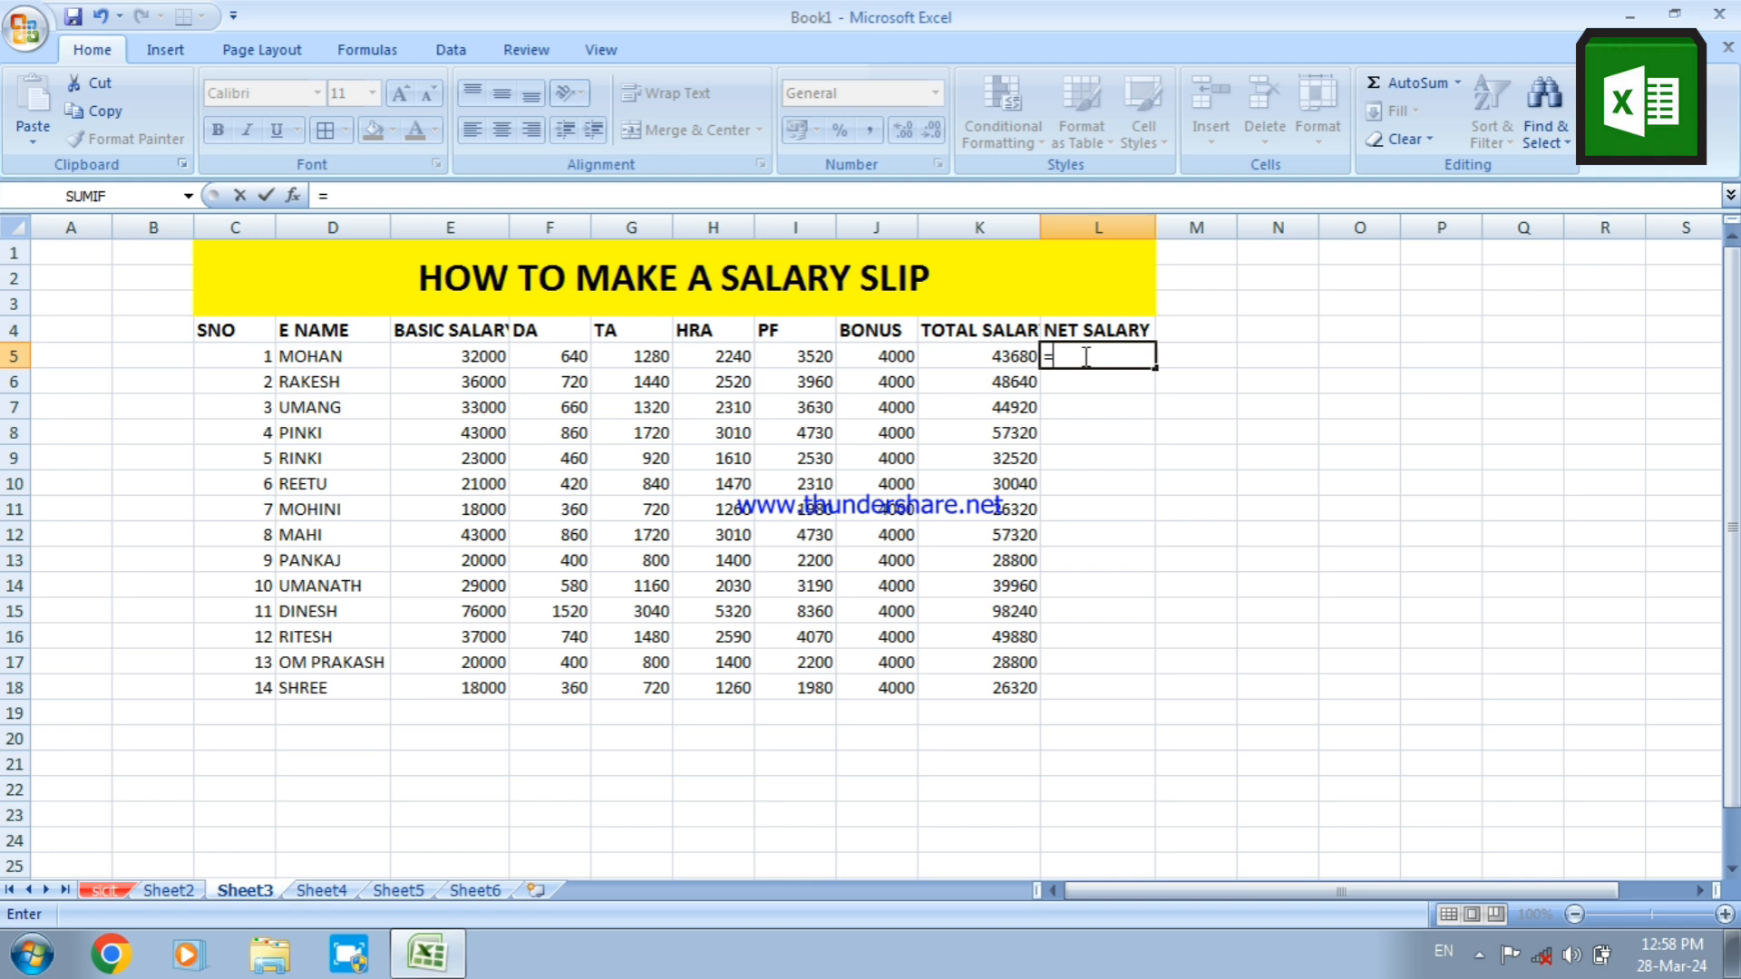
{"action": "type", "text": "K"}
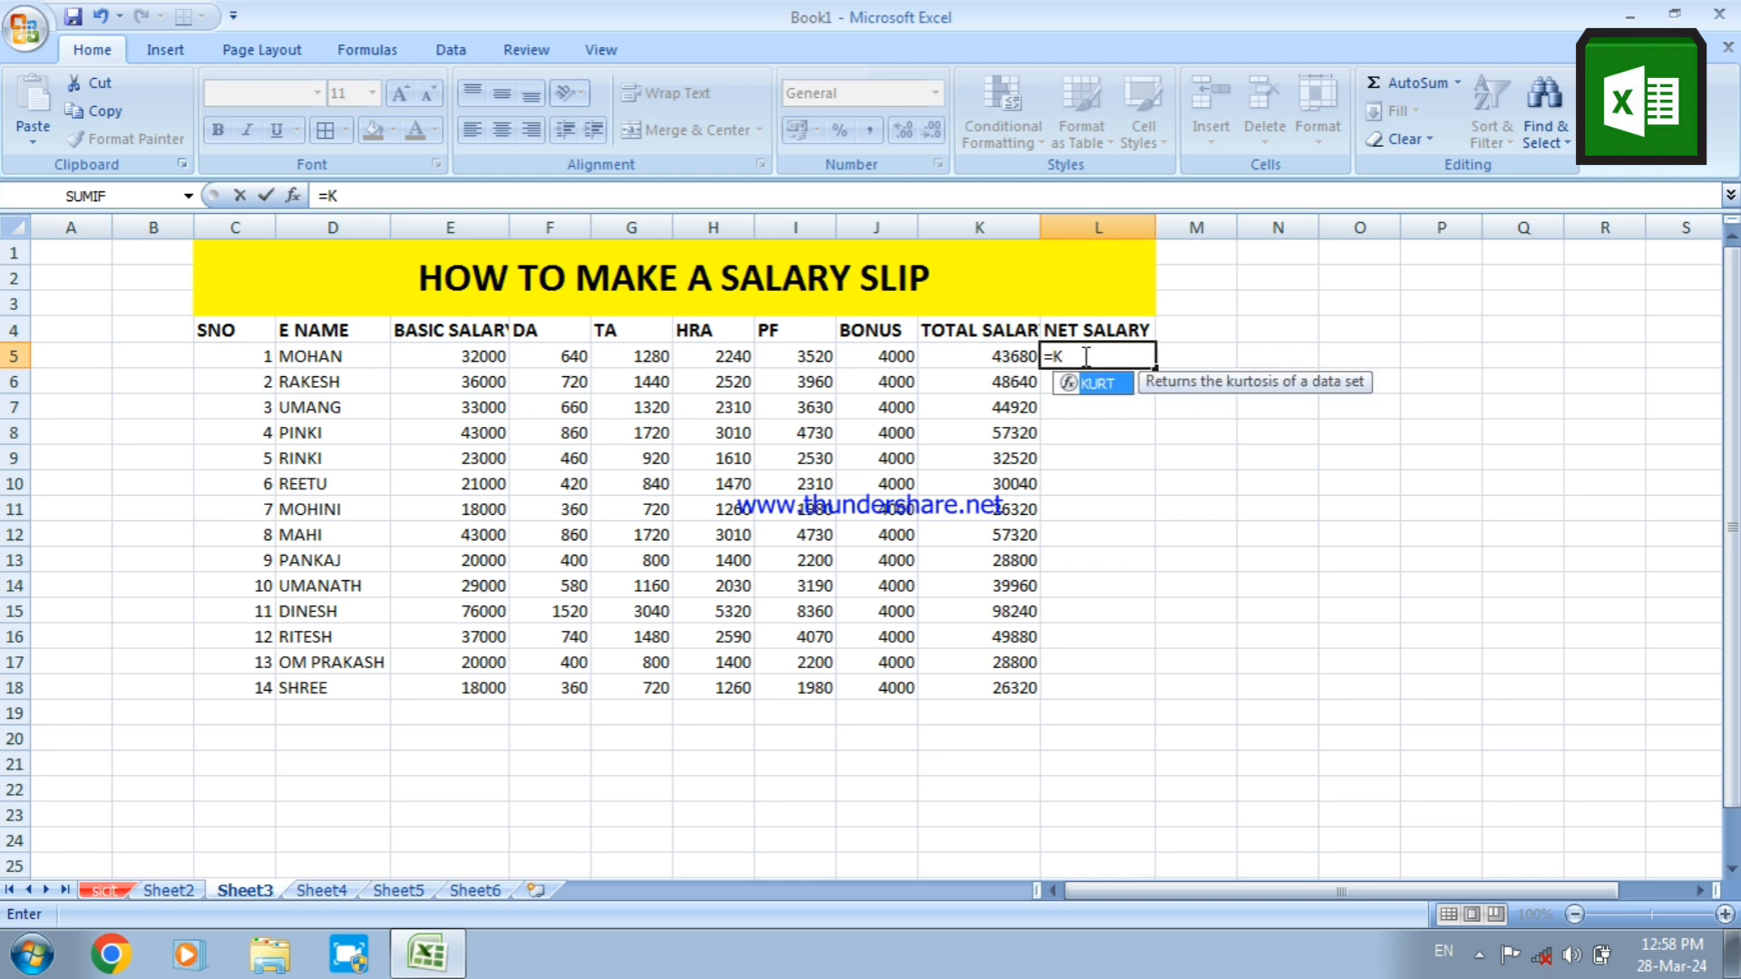
{"action": "type", "text": "5-"}
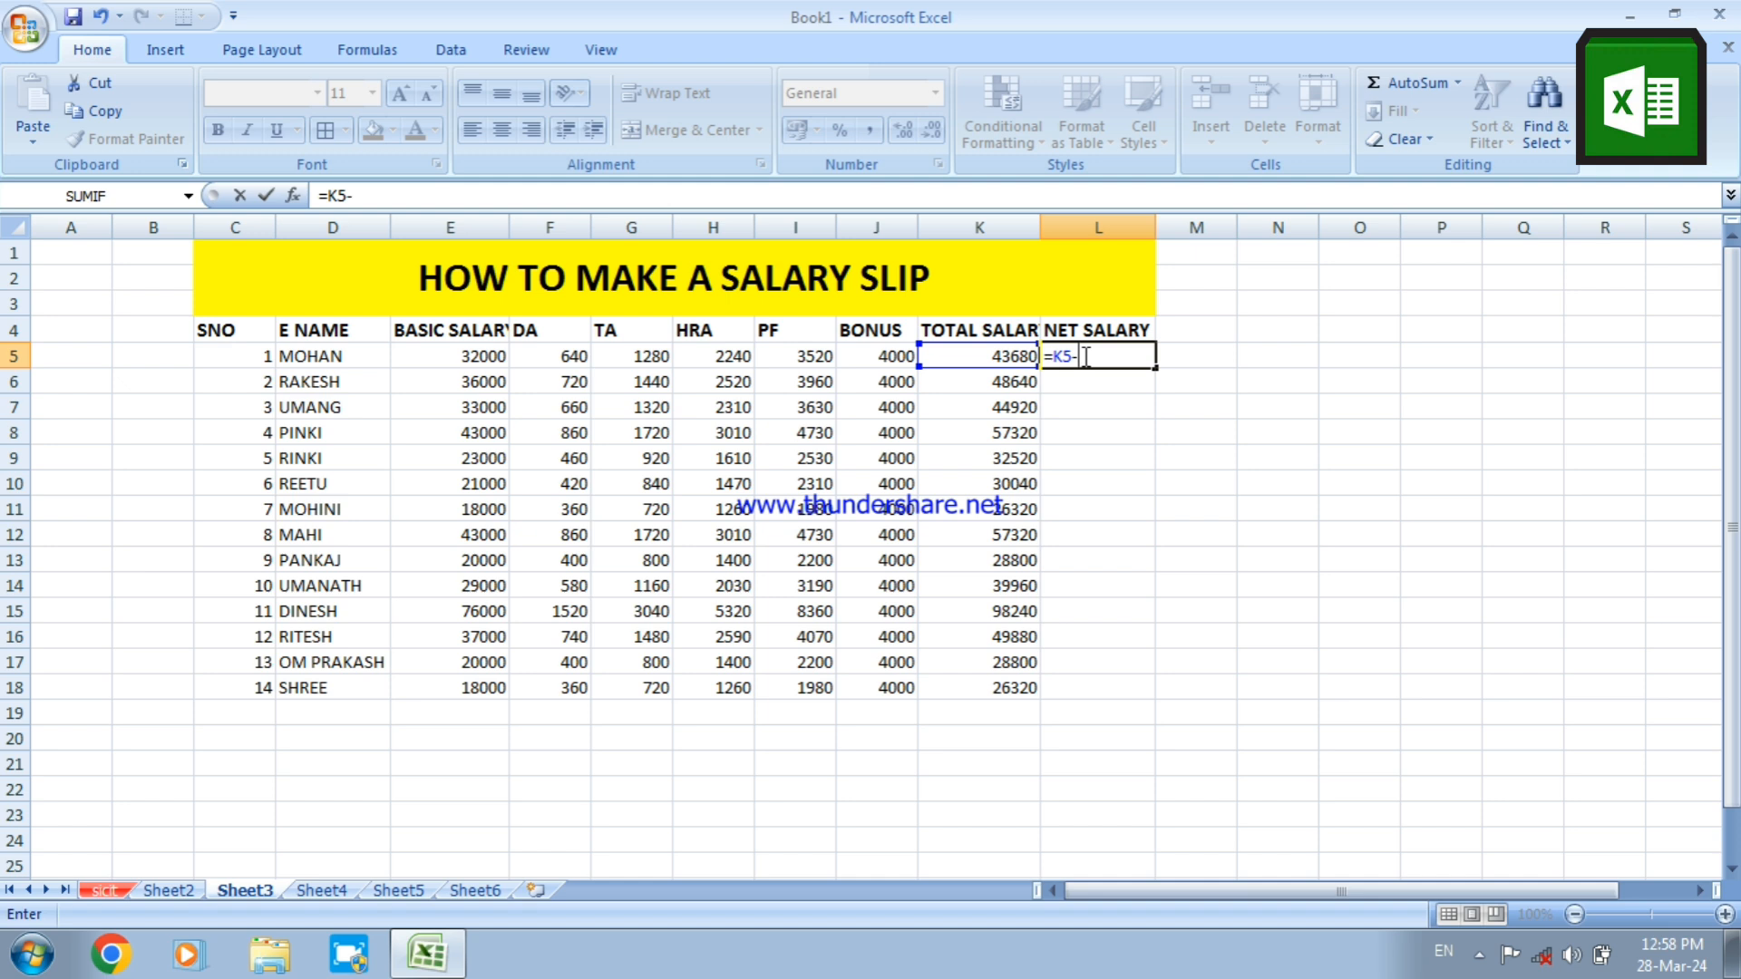
{"action": "type", "text": "("}
{"action": "type", "text": "I5+J5"}
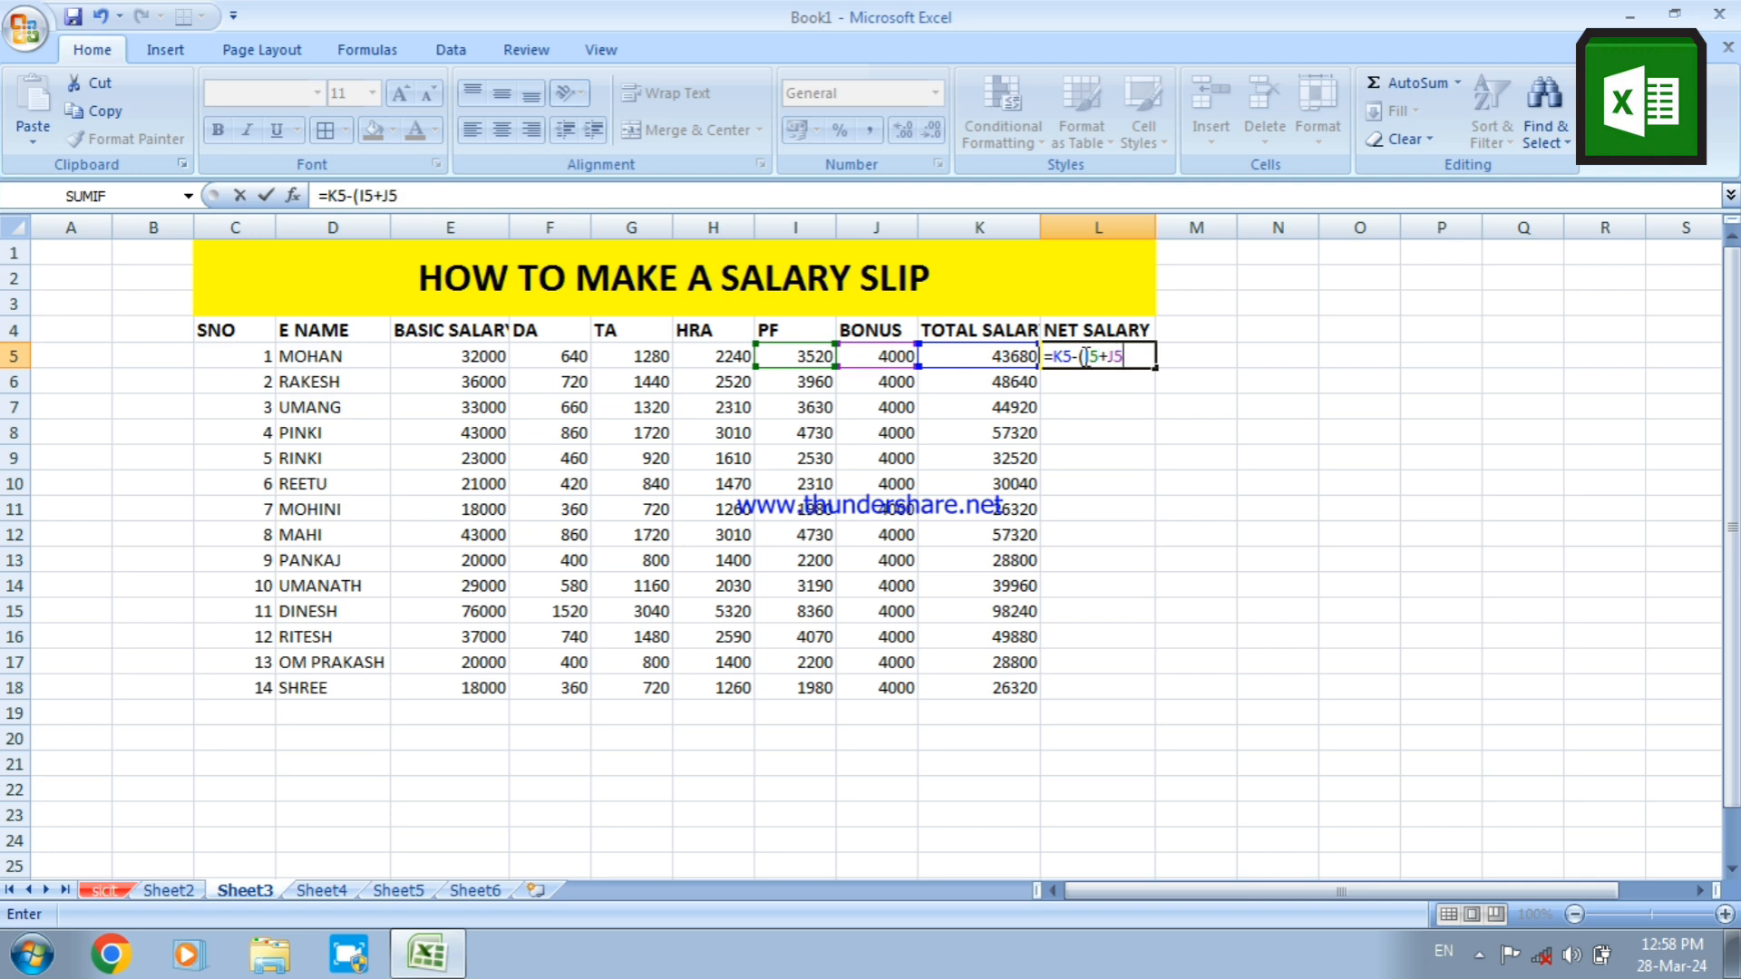
{"action": "type", "text": ")"}
{"action": "key", "text": "Return"}
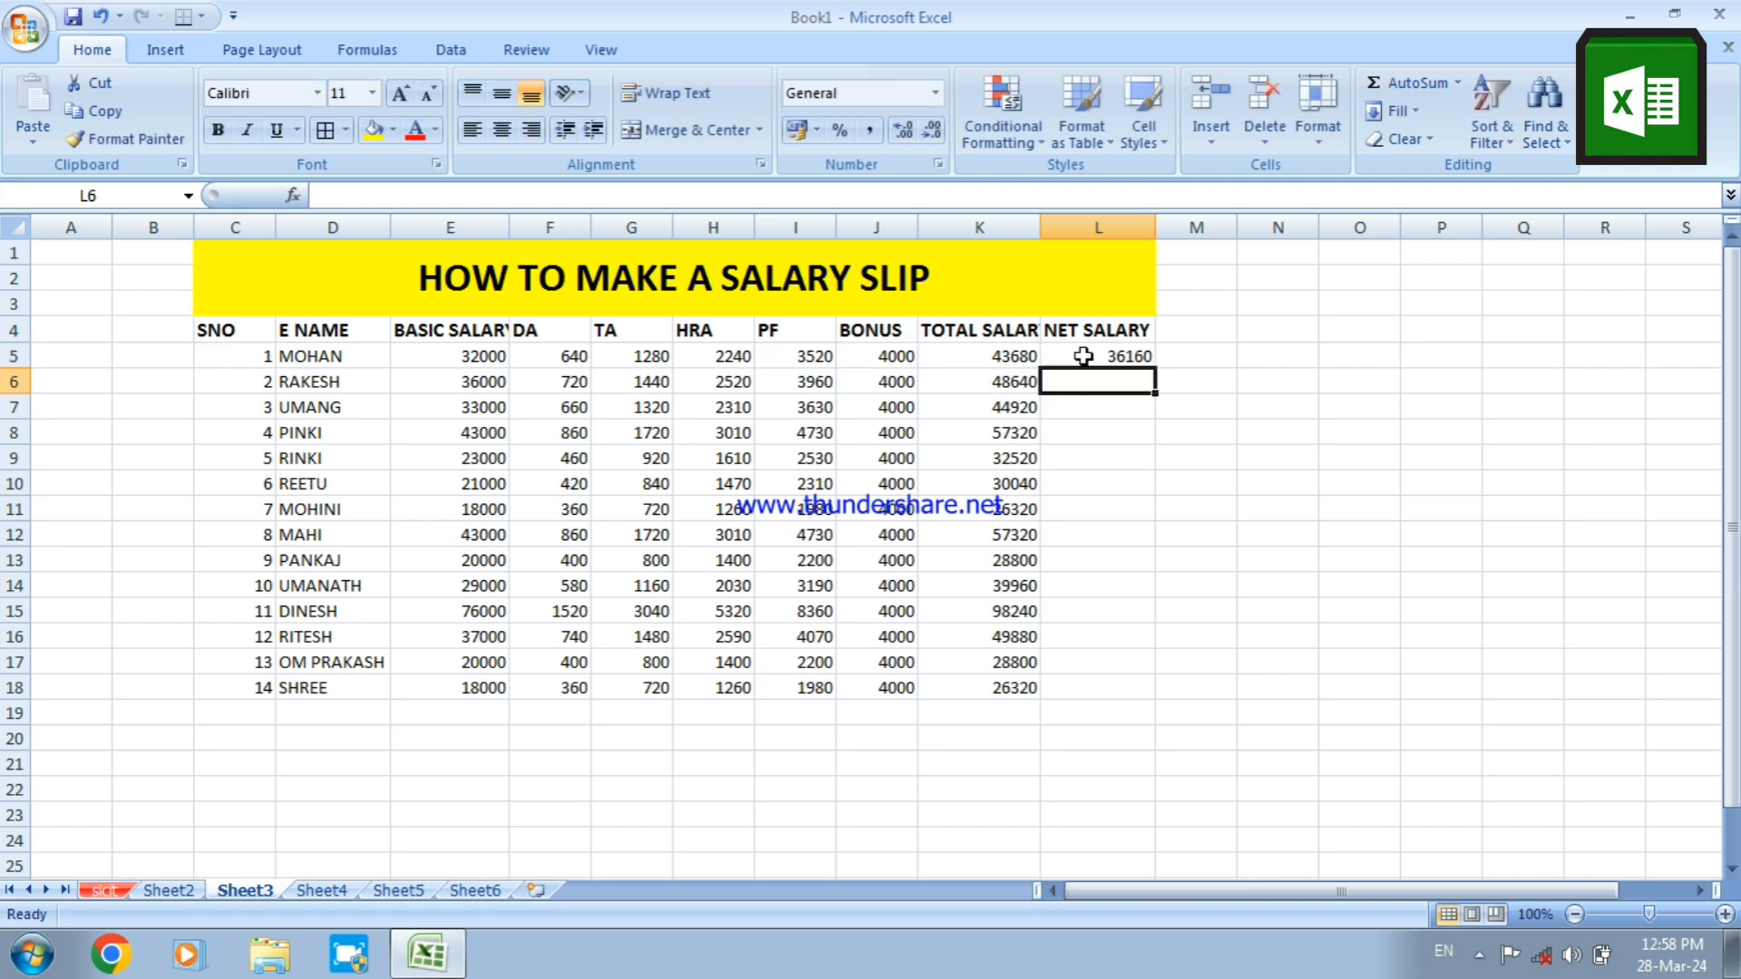
{"action": "left_click", "coordinate": [1084, 356]}
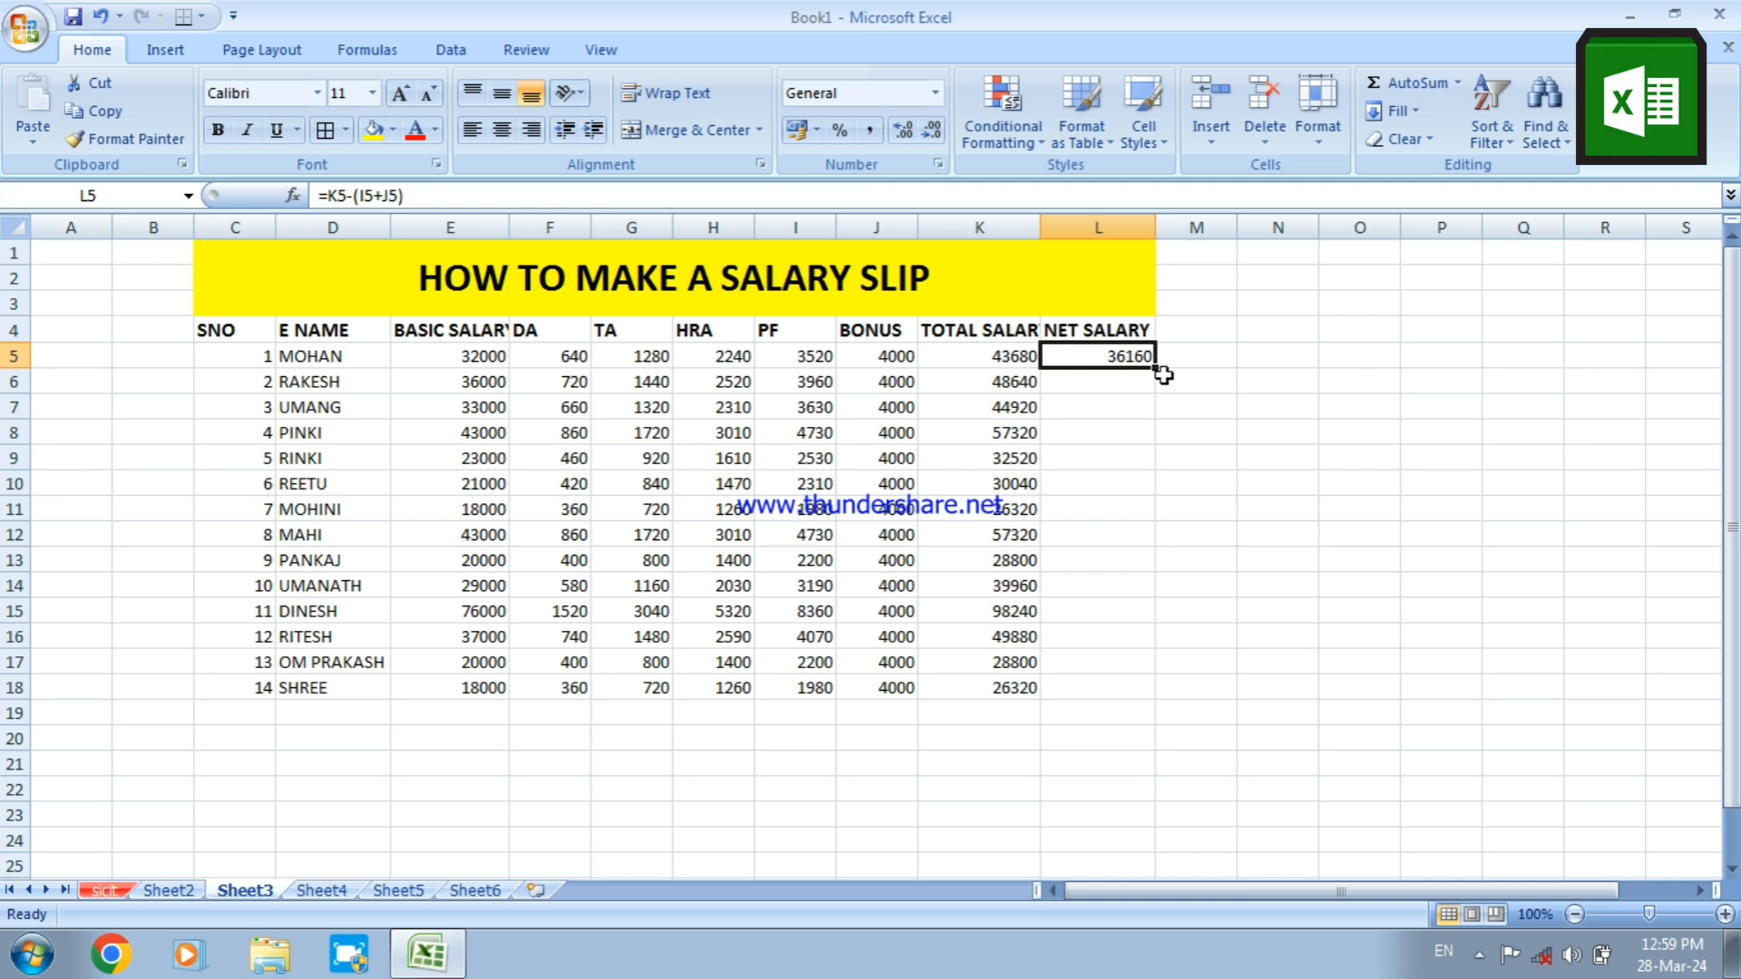
{"action": "left_click_drag", "start_coordinate": [1158, 372], "coordinate": [1158, 694]}
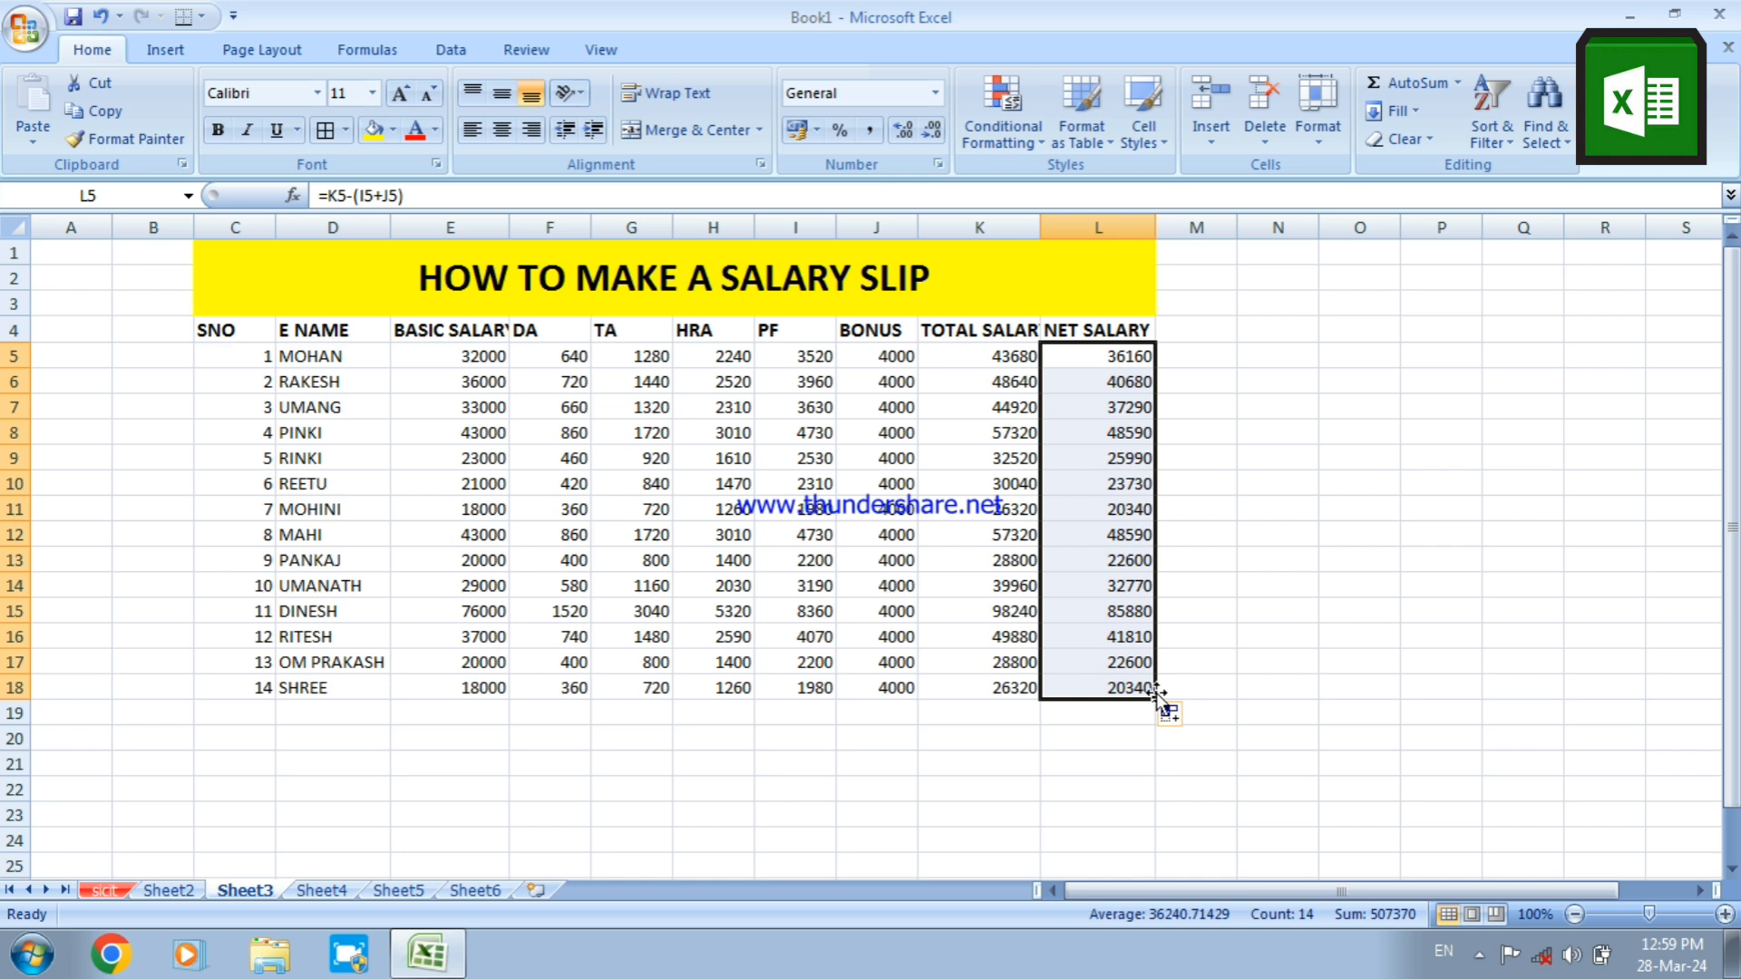
{"action": "left_click", "coordinate": [1245, 486]}
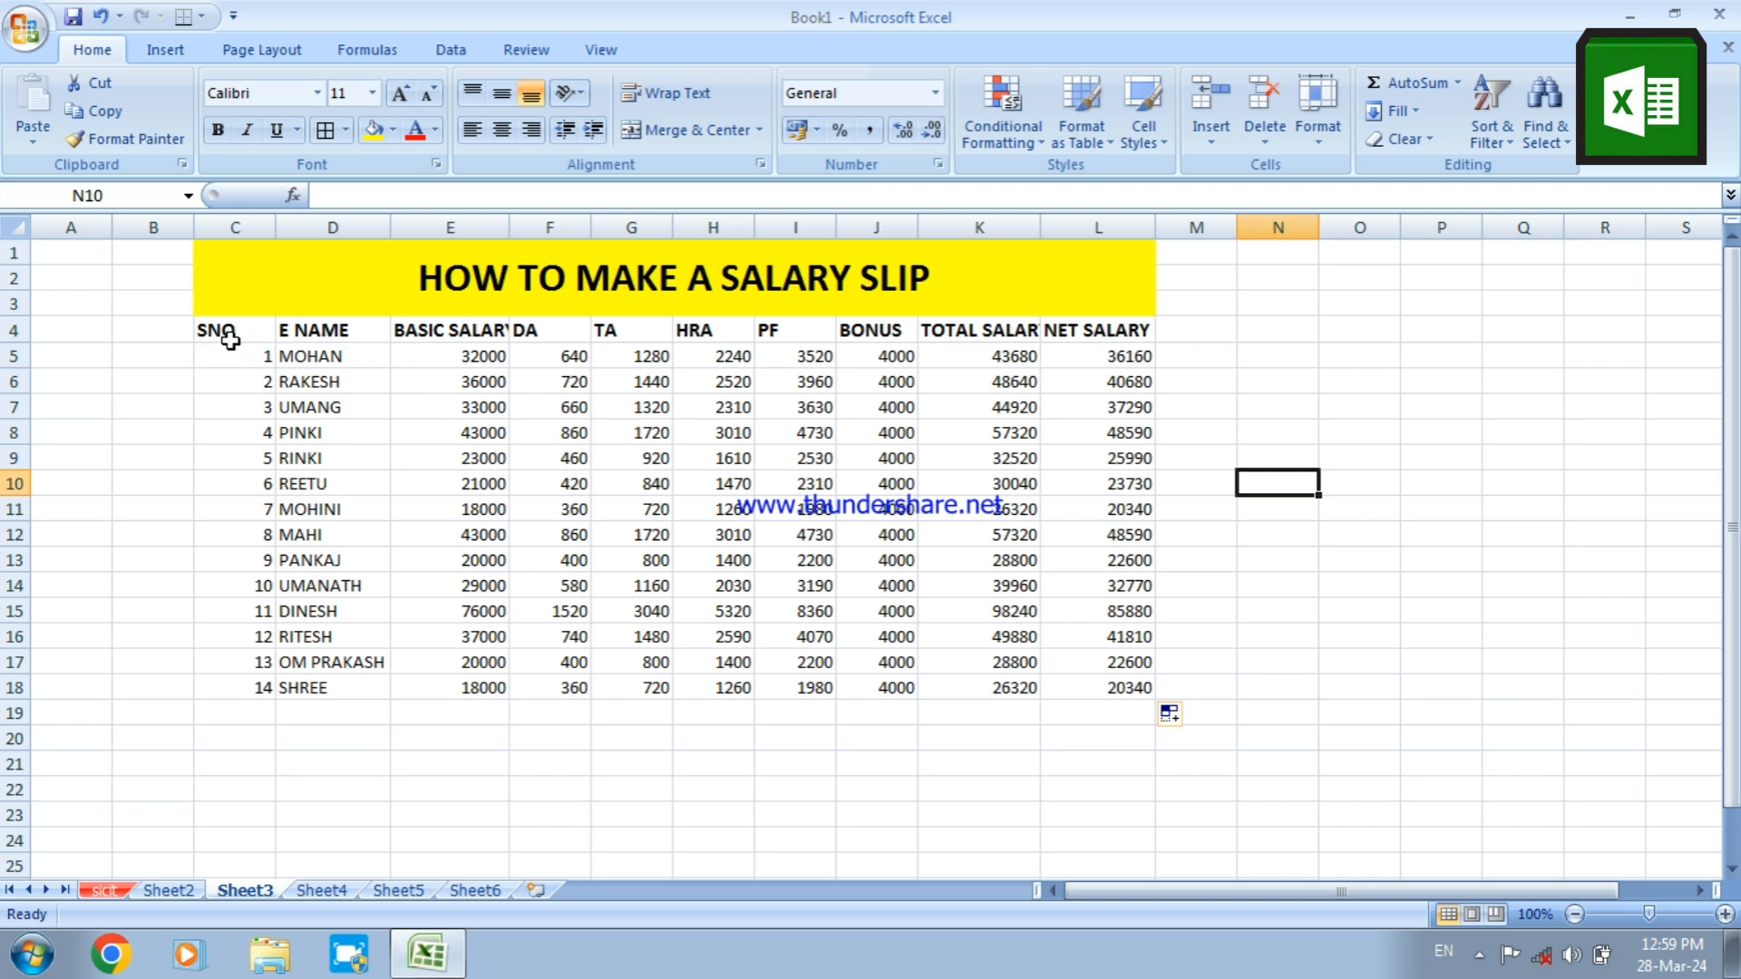
Apply all borders to the salary table C4:L18 and set its font to Arial Black
{"action": "left_click_drag", "start_coordinate": [230, 335], "coordinate": [938, 582]}
{"action": "left_click_drag", "start_coordinate": [1072, 610], "coordinate": [1077, 678]}
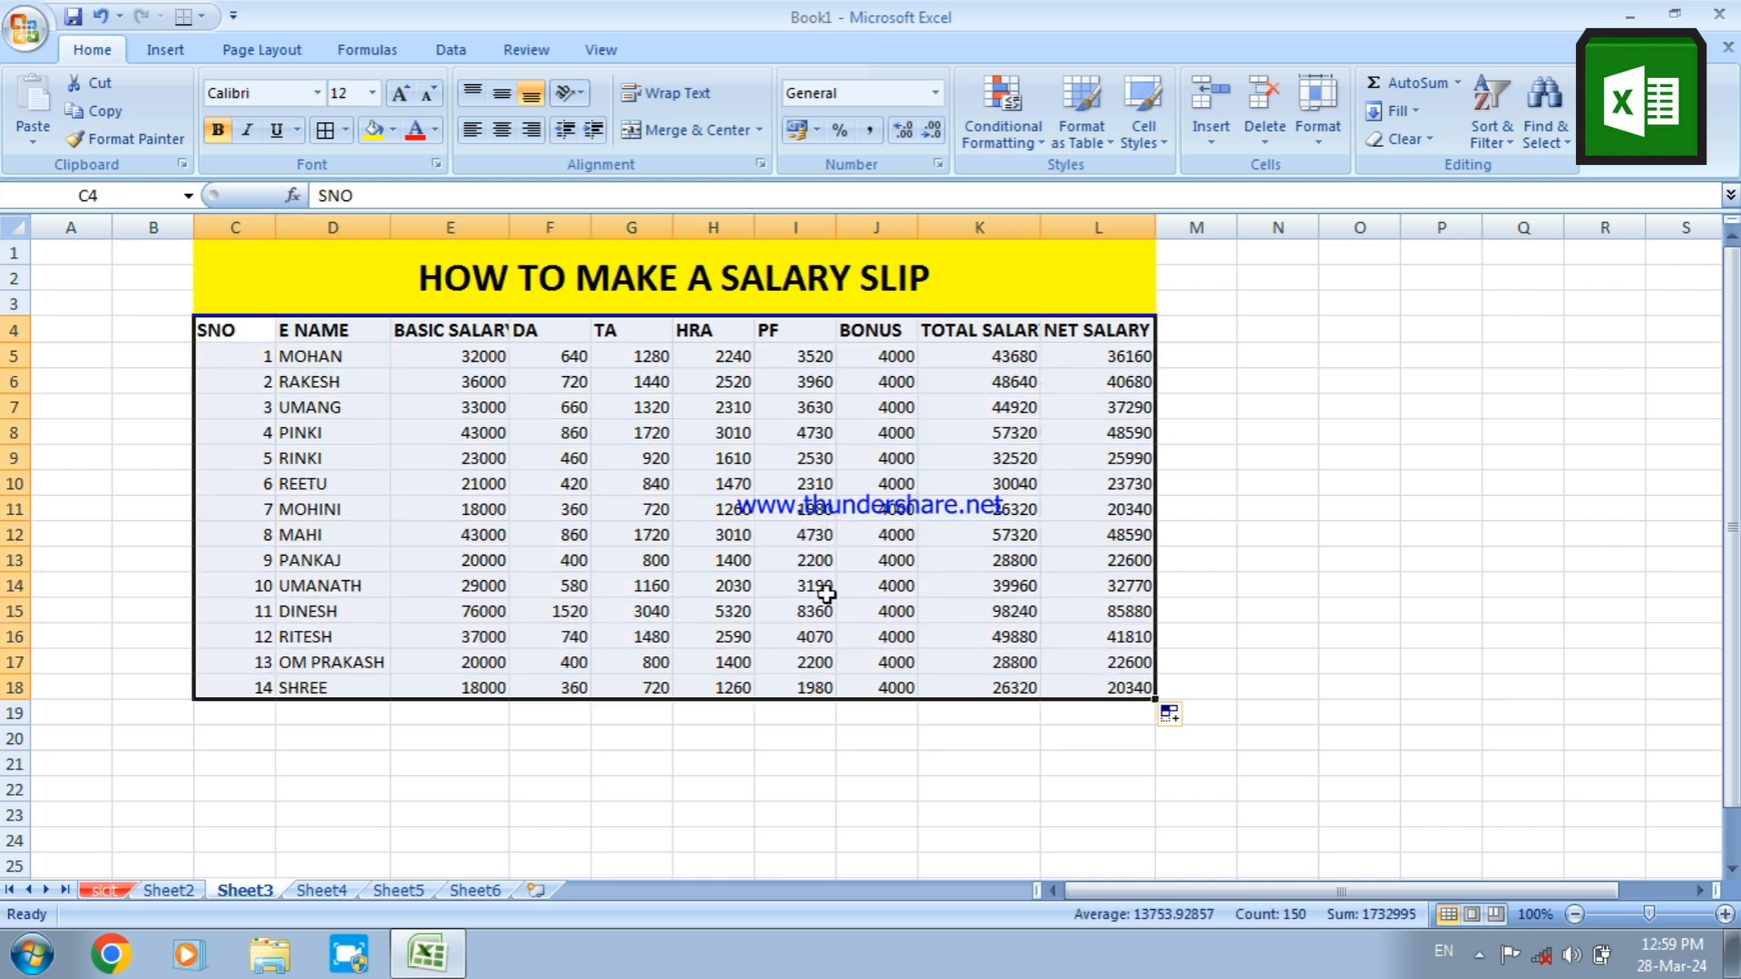
{"action": "left_click", "coordinate": [324, 130]}
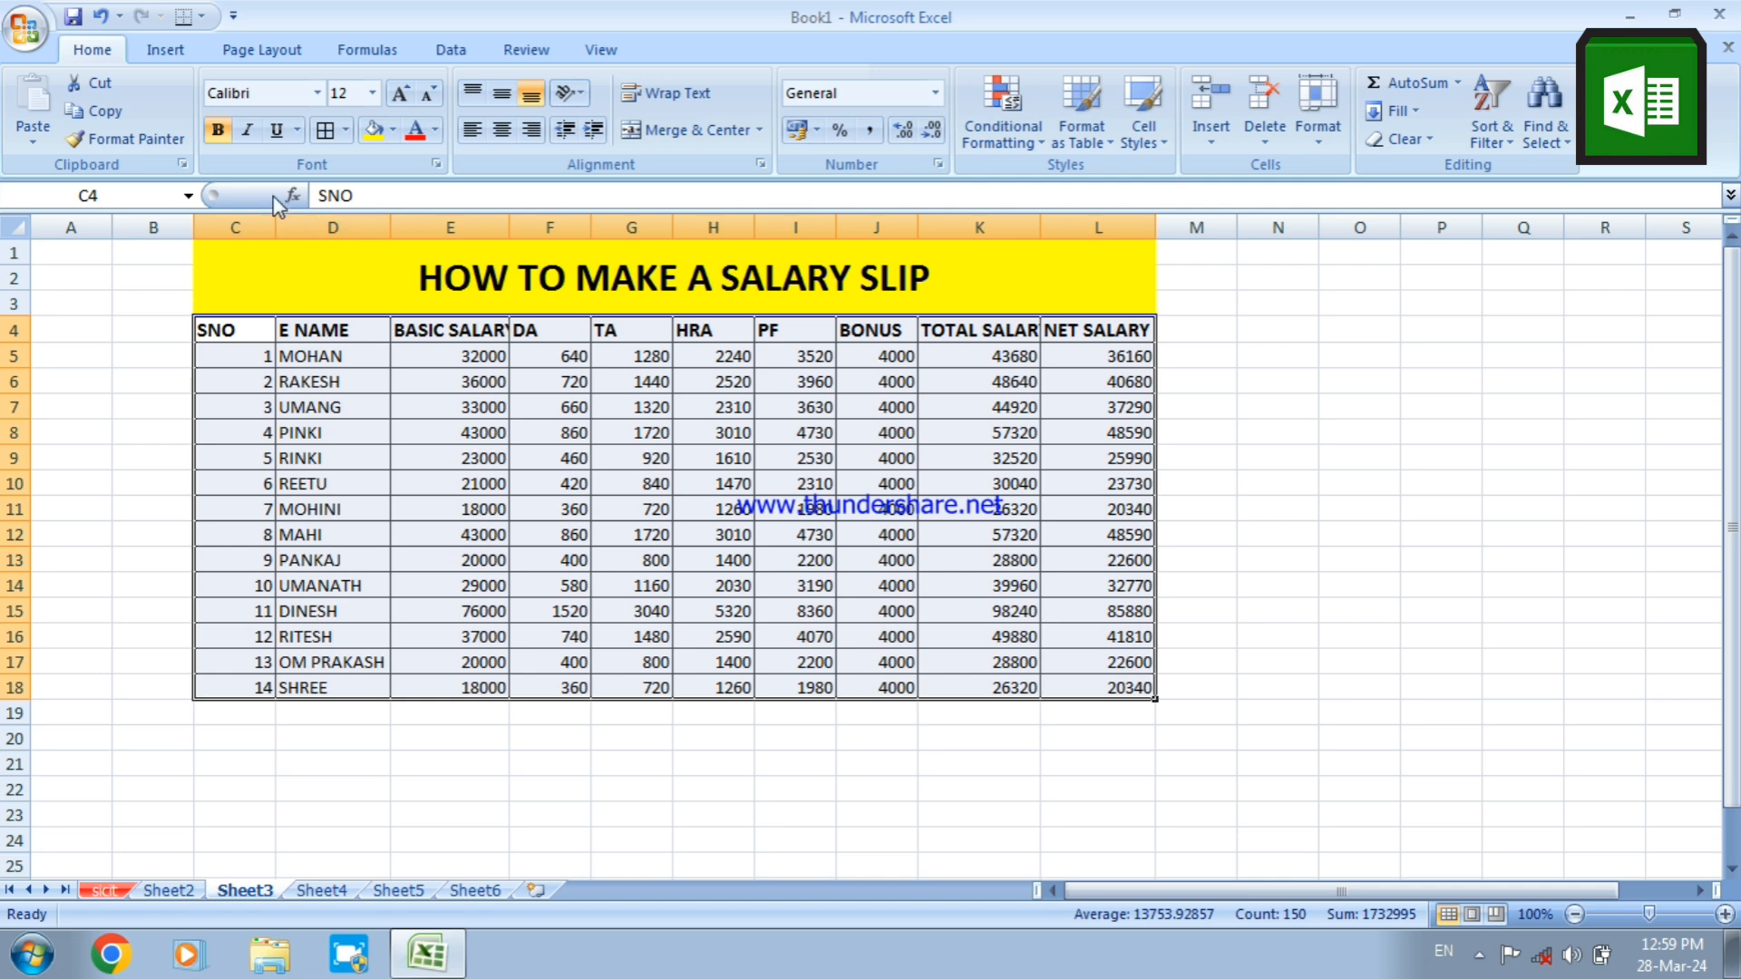
{"action": "left_click", "coordinate": [318, 93]}
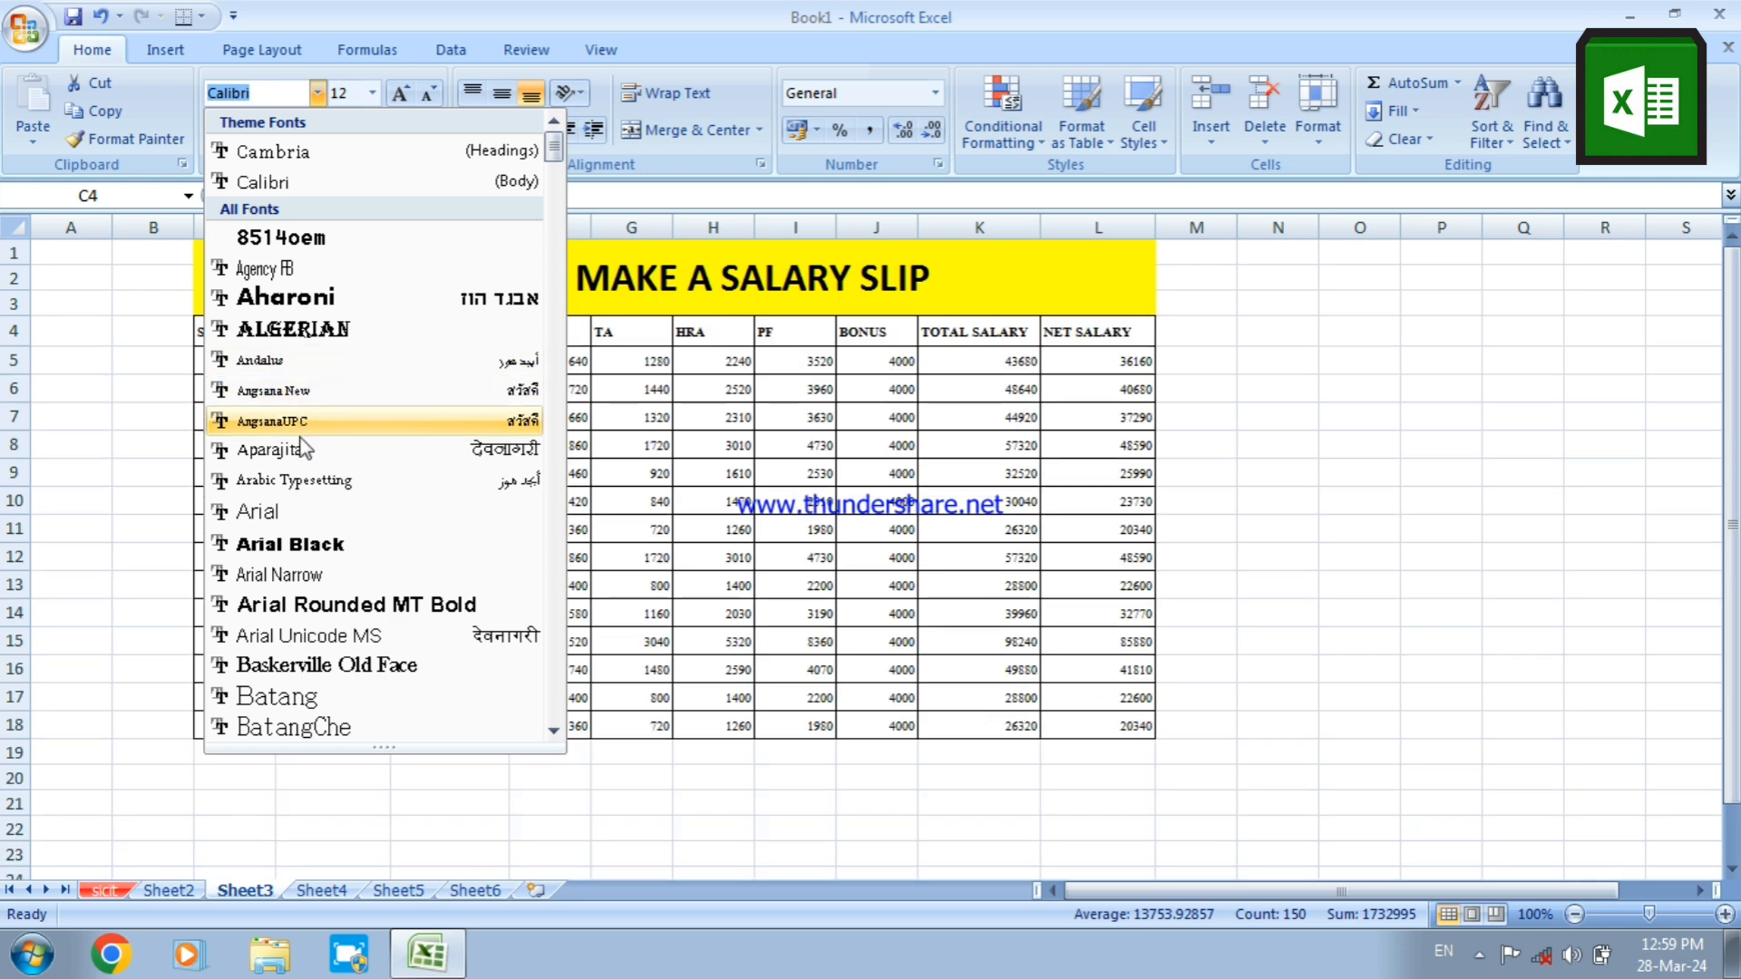
{"action": "left_click", "coordinate": [311, 543]}
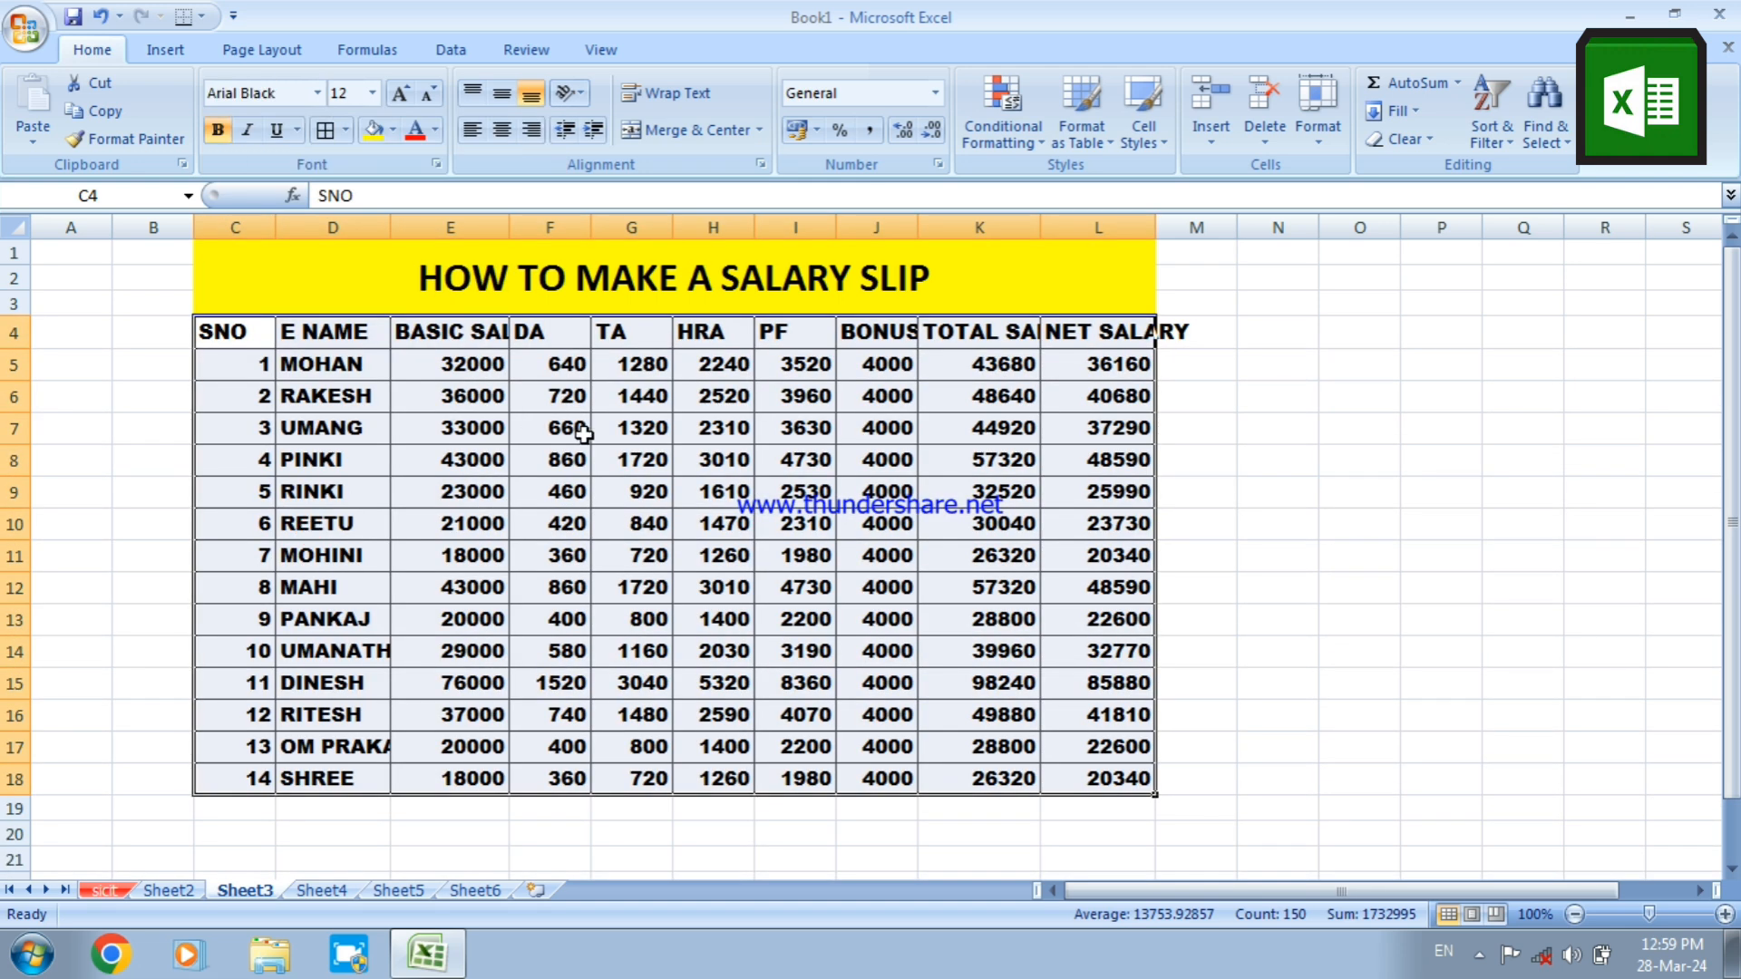
Autofit the widths of the bonus, total salary, net salary and basic salary columns to their contents
{"action": "double_click", "coordinate": [918, 229]}
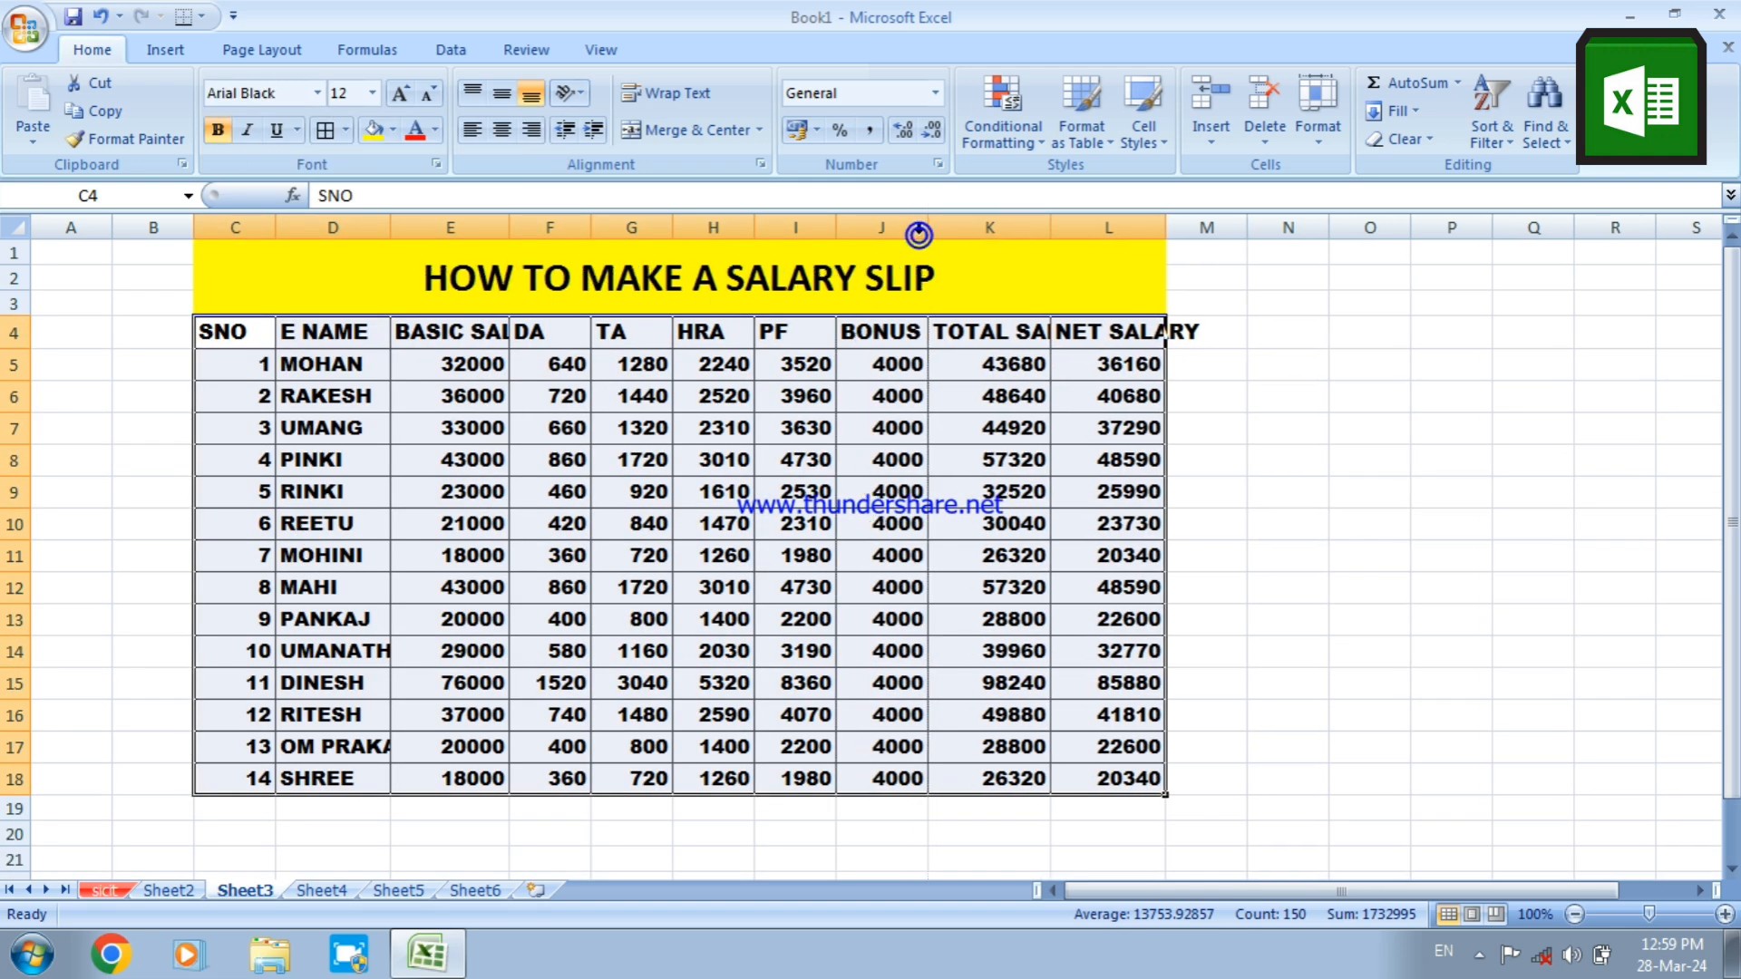
{"action": "double_click", "coordinate": [1050, 227]}
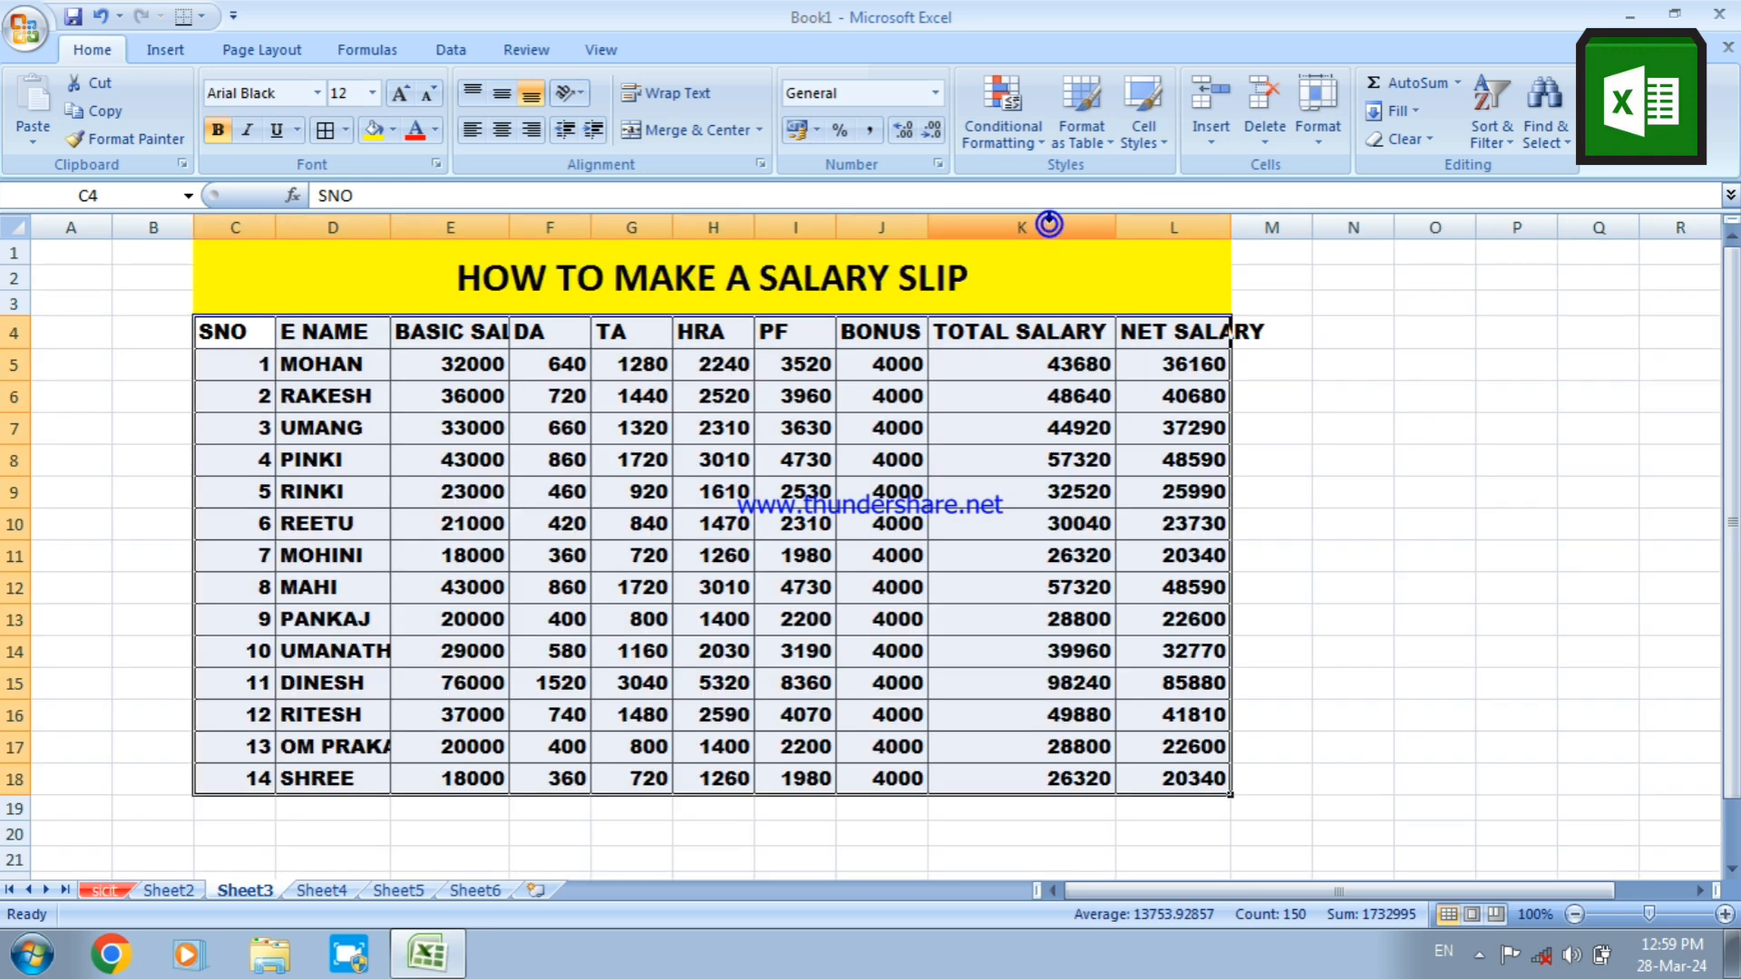
{"action": "left_click", "coordinate": [1230, 228]}
{"action": "double_click", "coordinate": [1229, 227]}
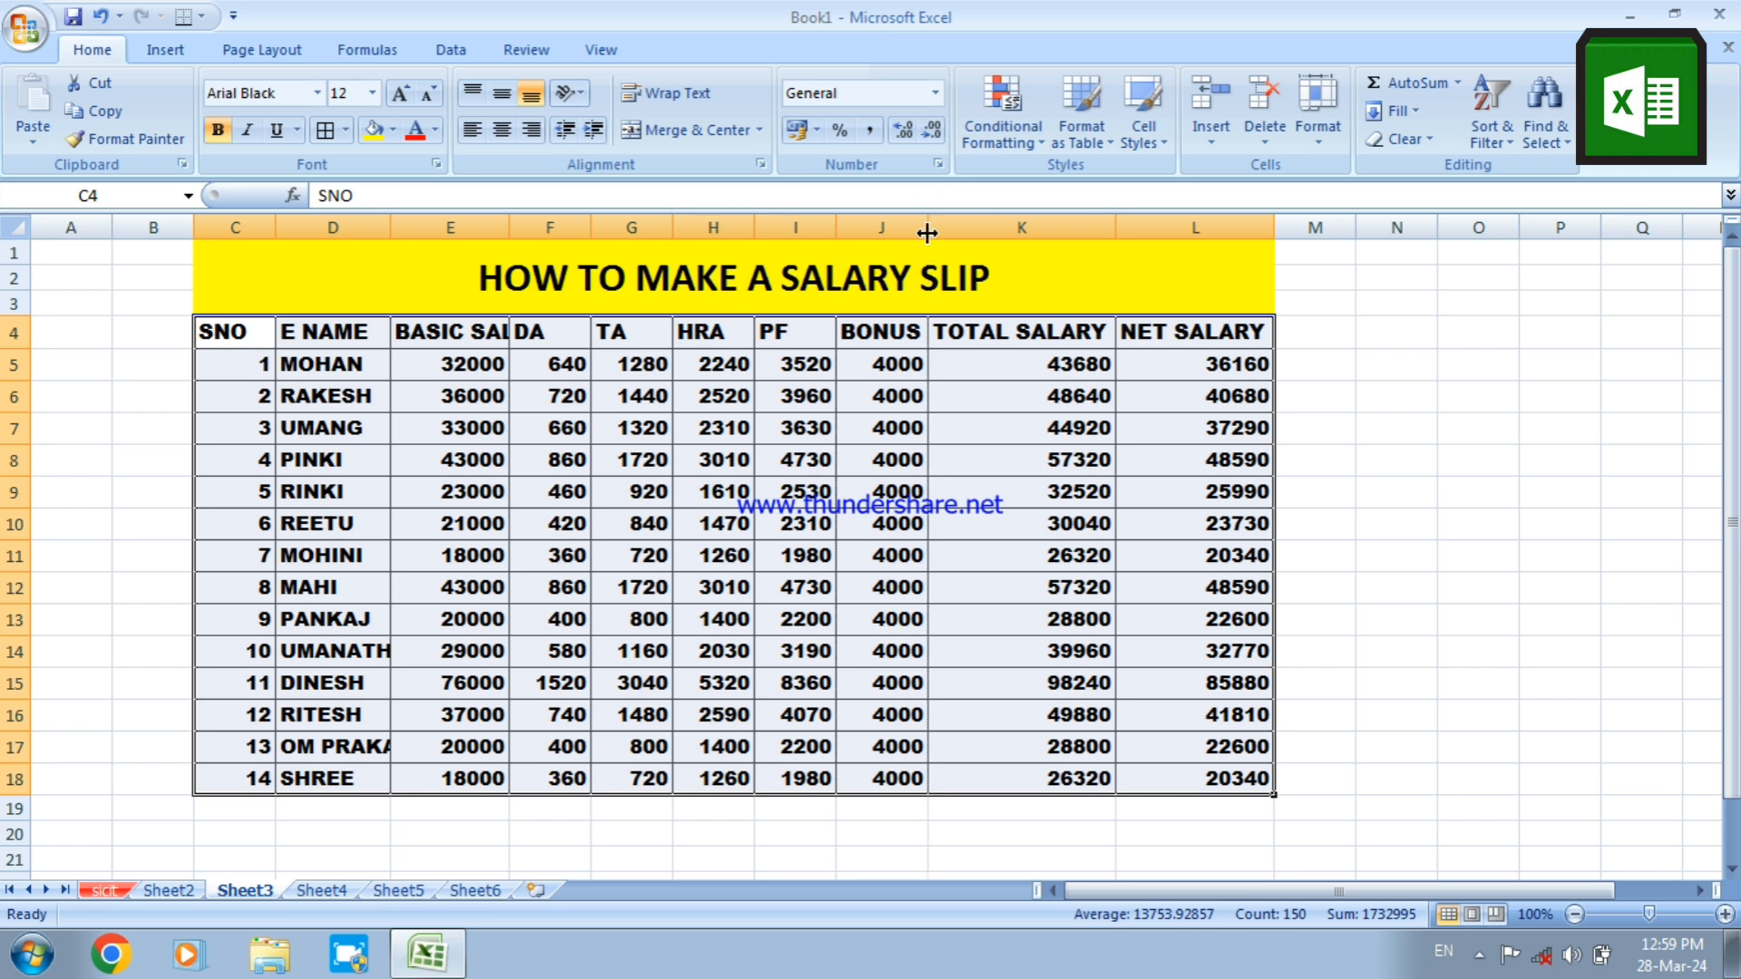
{"action": "left_click", "coordinate": [836, 227]}
{"action": "left_click_drag", "start_coordinate": [507, 236], "coordinate": [507, 236]}
{"action": "double_click", "coordinate": [507, 236]}
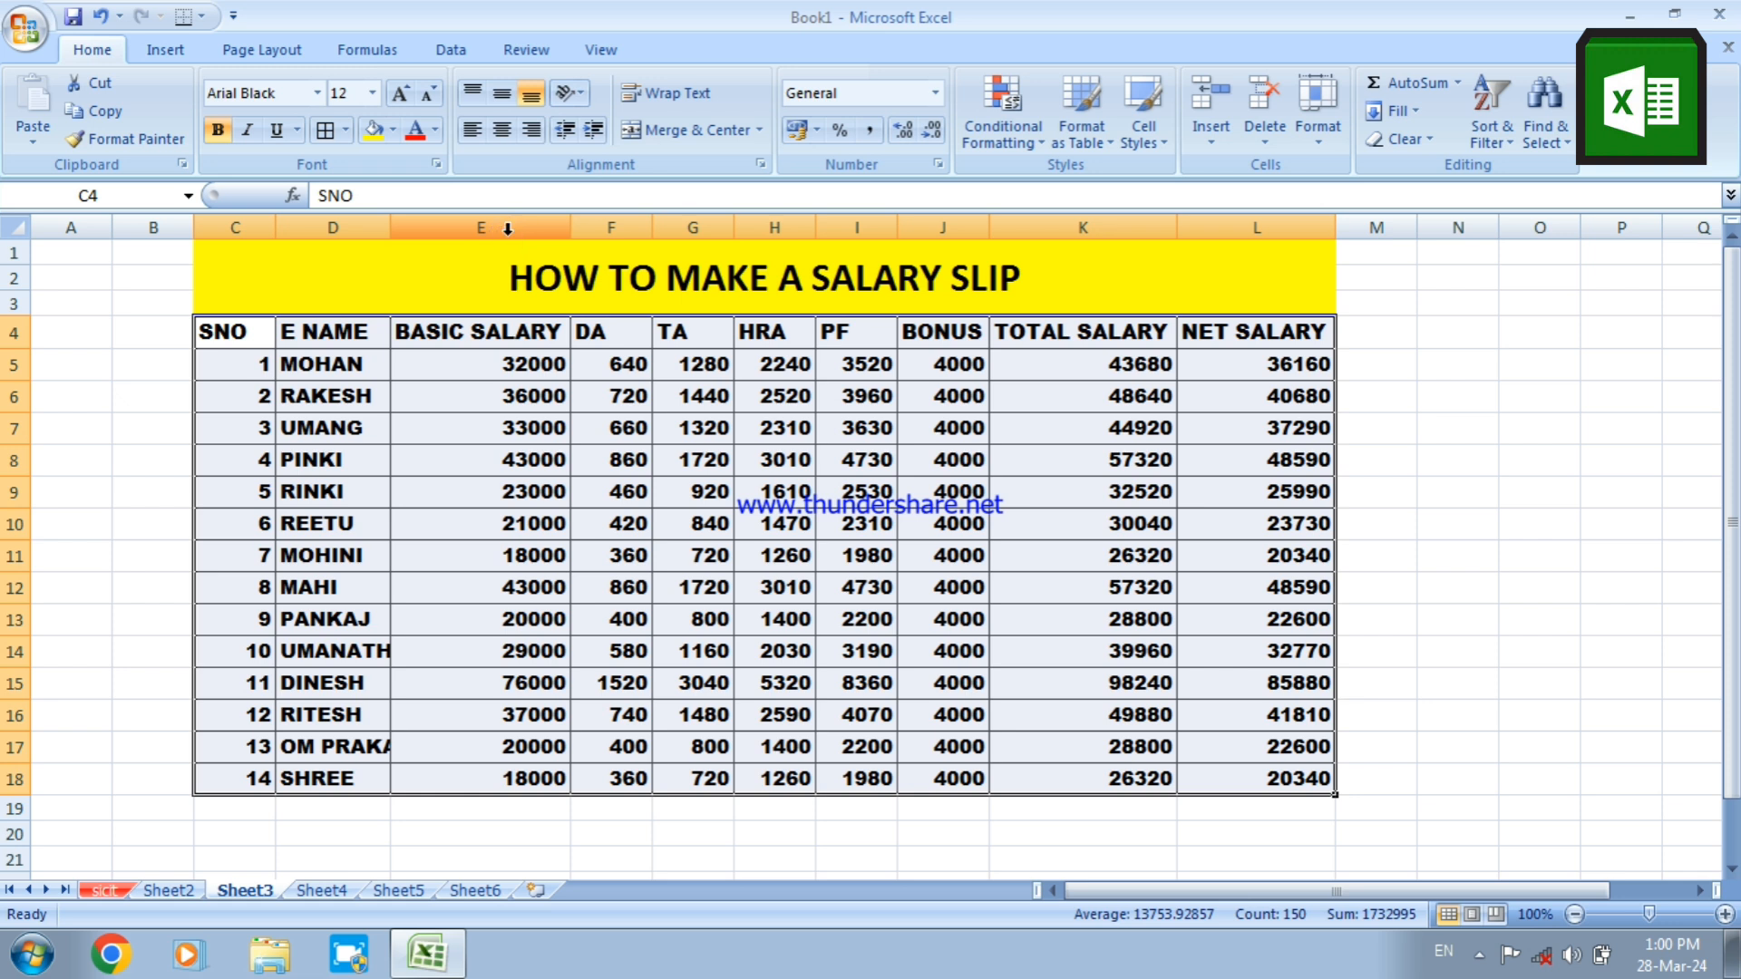
{"action": "left_click", "coordinate": [390, 229]}
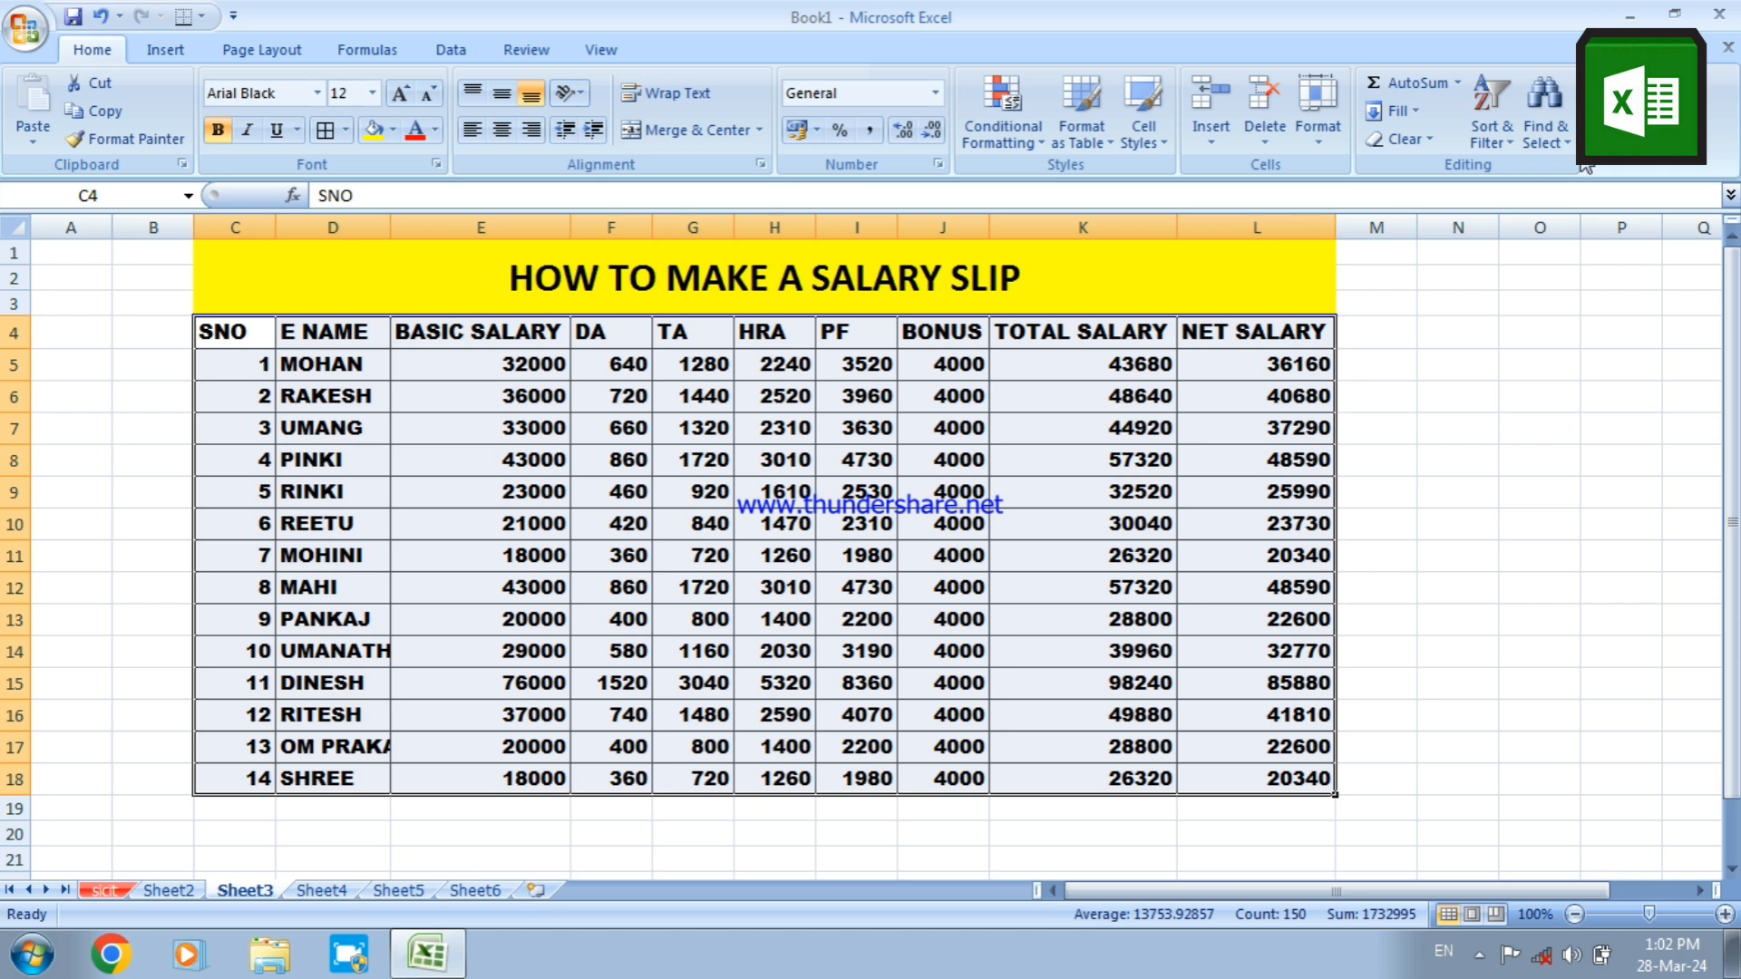
Close the Book1 workbook without saving the changes
{"action": "left_click", "coordinate": [1721, 19]}
{"action": "left_click", "coordinate": [868, 545]}
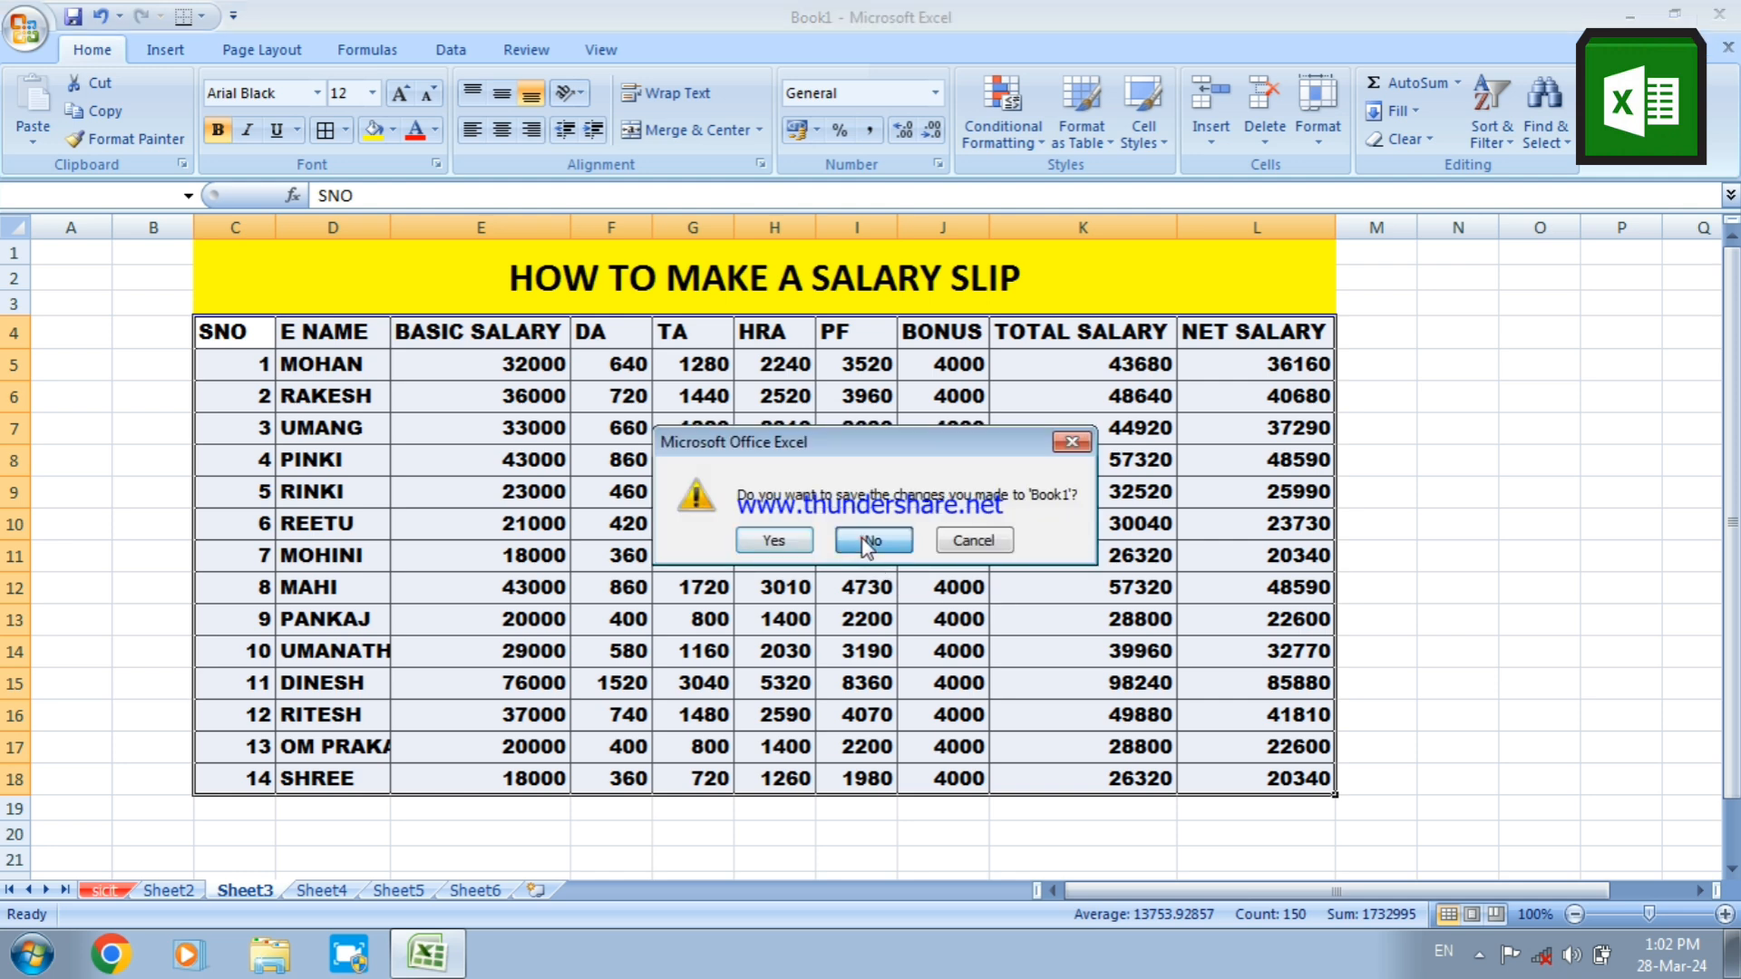